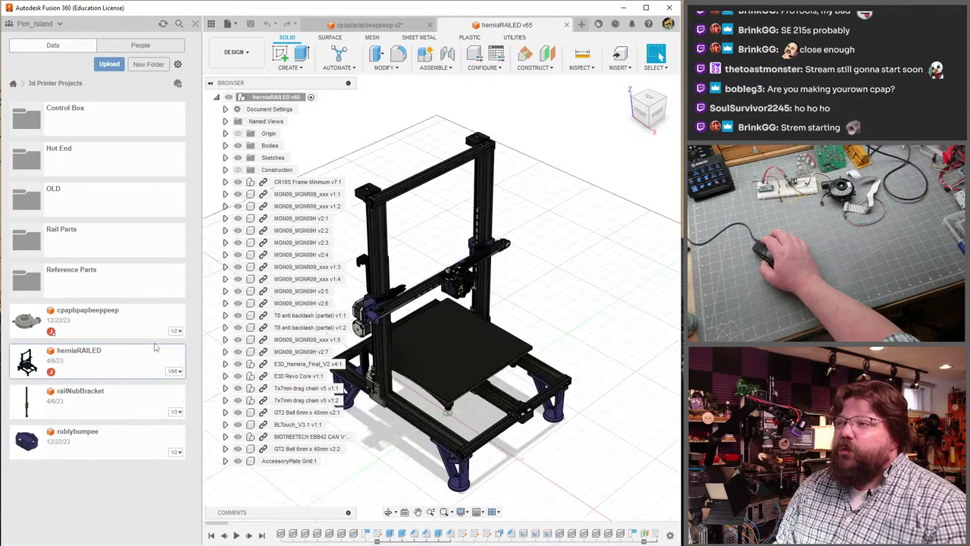
- Examine the printer's lower frame, including its rails, motors and the support feet beneath the bed
{"action": "scroll", "coordinate": [450, 429], "scroll_direction": "up", "scroll_amount": 10}
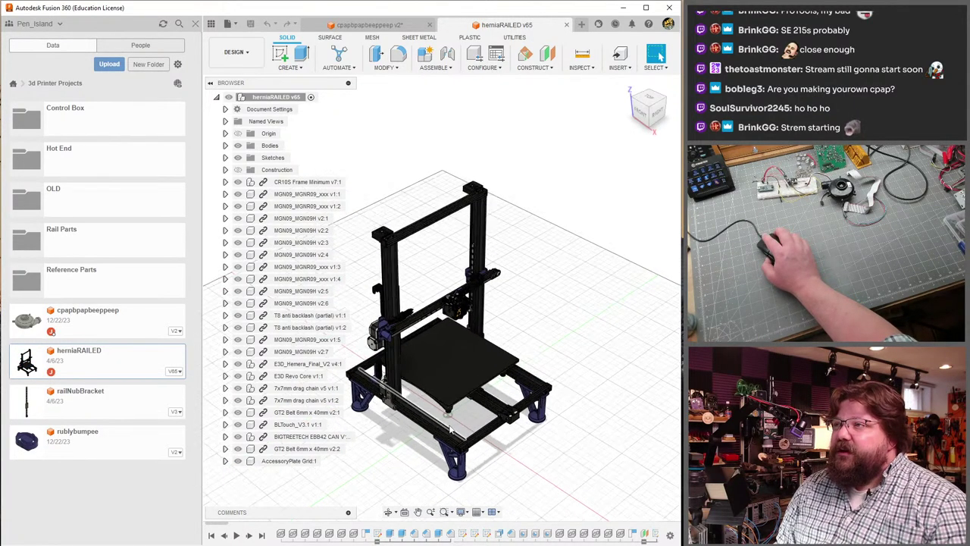
{"action": "scroll", "coordinate": [641, 455], "scroll_direction": "up", "scroll_amount": 8}
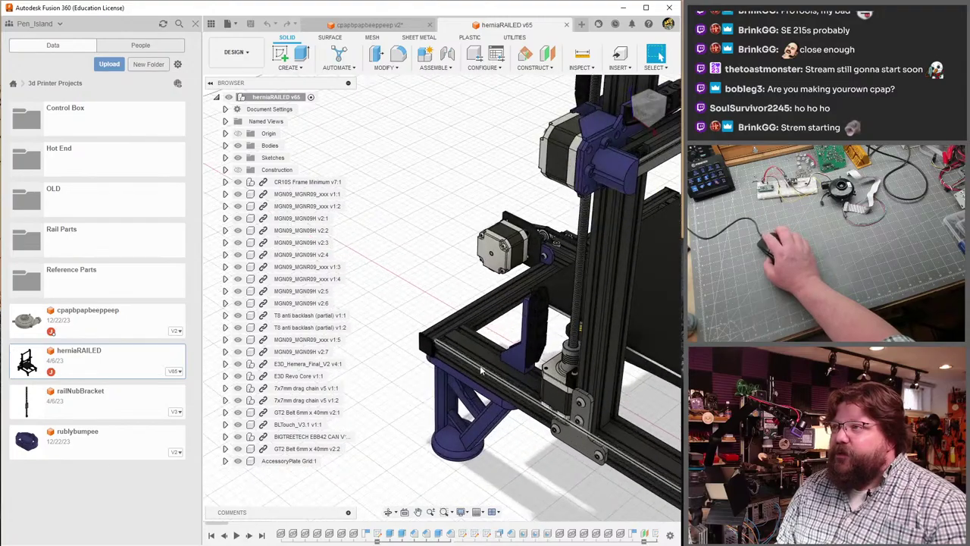
{"action": "middle_click_drag", "start_coordinate": [457, 357], "coordinate": [589, 407], "text": "shift"}
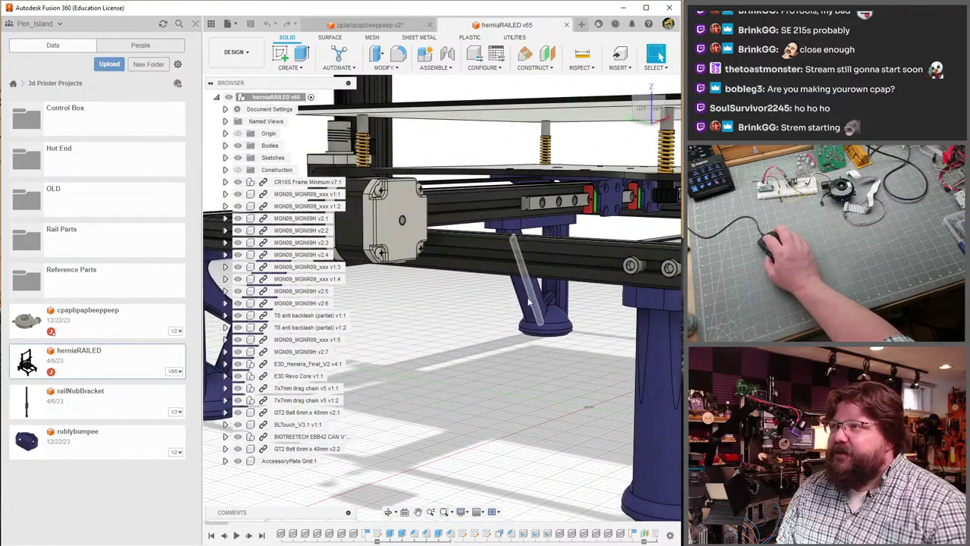
{"action": "scroll", "coordinate": [523, 304], "scroll_direction": "down", "scroll_amount": 5}
{"action": "scroll", "coordinate": [510, 319], "scroll_direction": "up", "scroll_amount": 8}
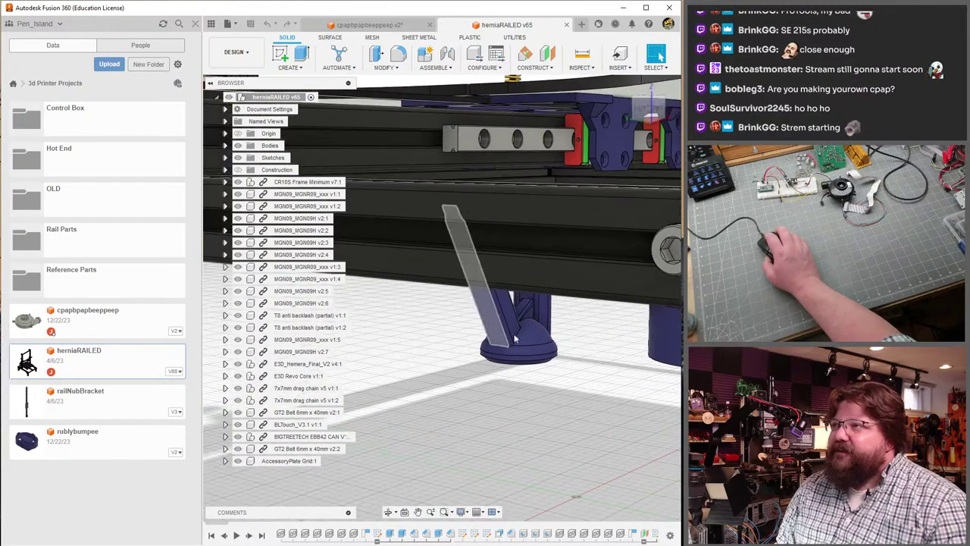
{"action": "scroll", "coordinate": [569, 323], "scroll_direction": "down", "scroll_amount": 5}
{"action": "scroll", "coordinate": [531, 333], "scroll_direction": "up", "scroll_amount": 6}
{"action": "middle_click_drag", "start_coordinate": [527, 337], "coordinate": [520, 343]}
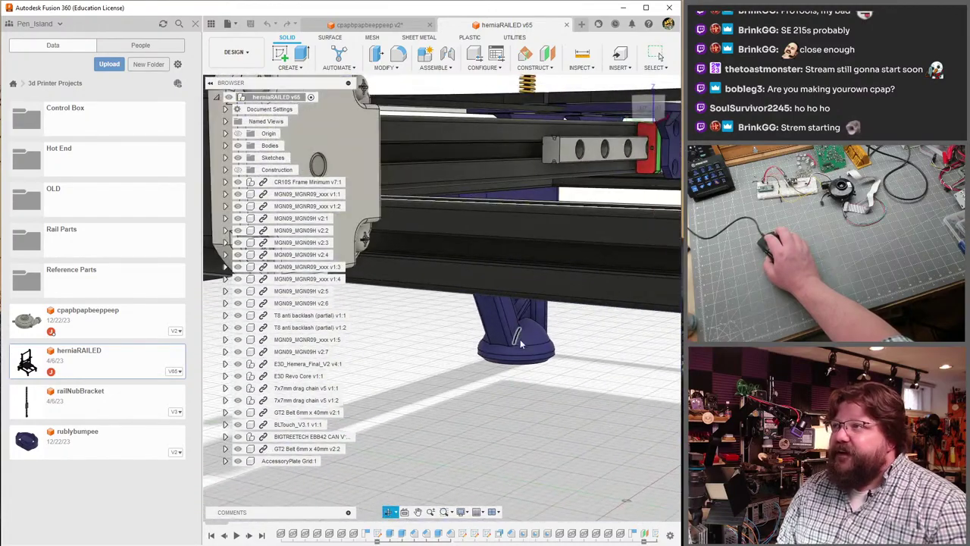
{"action": "scroll", "coordinate": [520, 342], "scroll_direction": "down", "scroll_amount": 3}
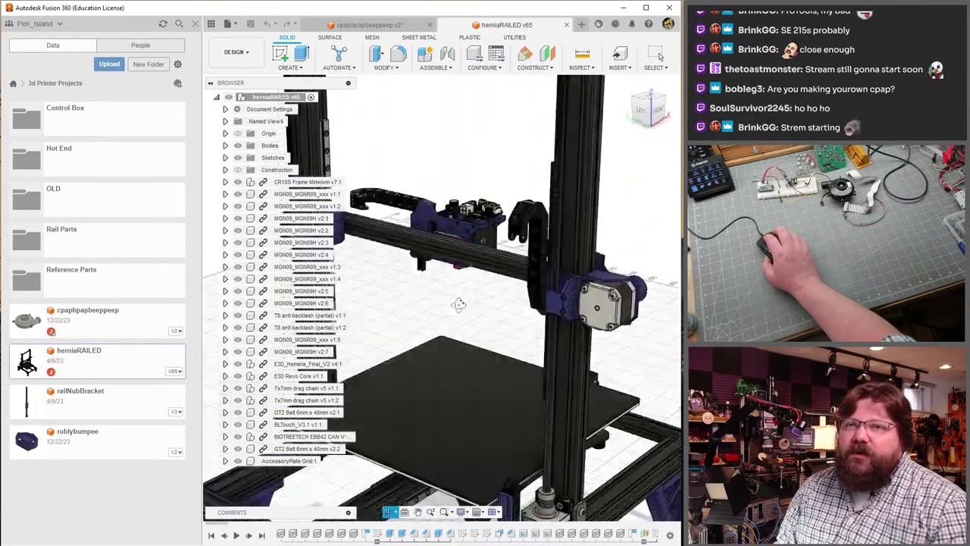
- Examine the print head carriage and how it sits on the horizontal rail above the bed
{"action": "middle_click_drag", "start_coordinate": [459, 304], "coordinate": [500, 311], "text": "shift"}
{"action": "scroll", "coordinate": [504, 311], "scroll_direction": "up", "scroll_amount": 8}
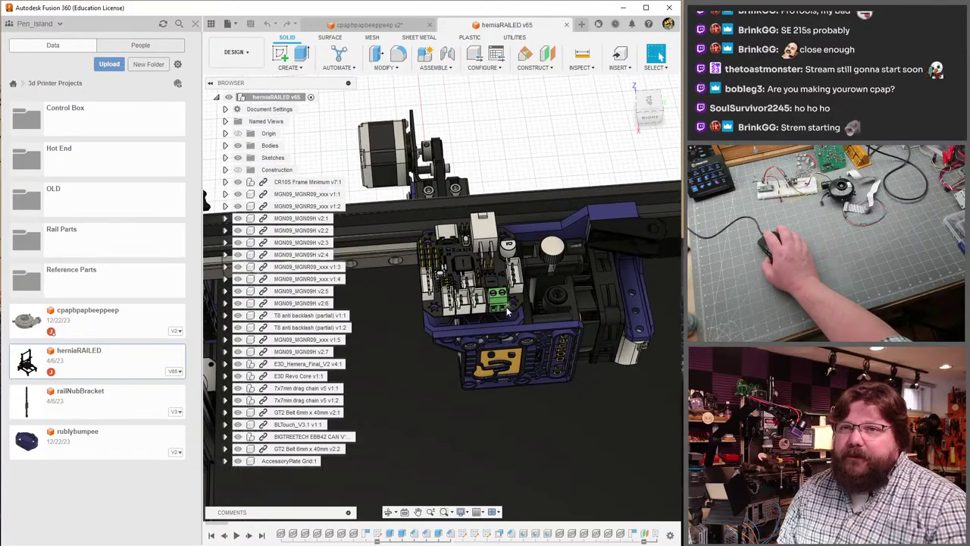
{"action": "scroll", "coordinate": [508, 311], "scroll_direction": "up", "scroll_amount": 8}
{"action": "middle_click_drag", "start_coordinate": [523, 307], "coordinate": [462, 242]}
{"action": "middle_click_drag", "start_coordinate": [471, 343], "coordinate": [538, 307], "text": "shift"}
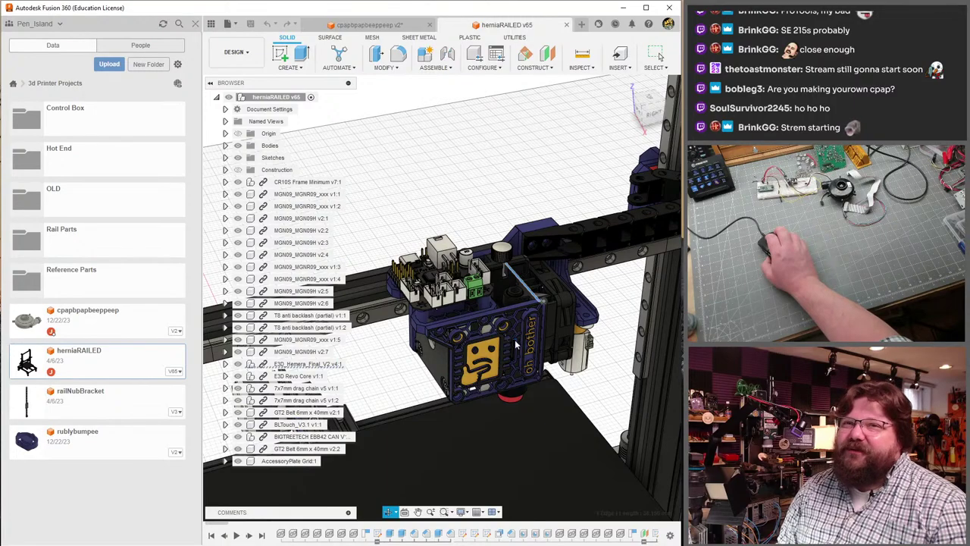
{"action": "middle_click_drag", "start_coordinate": [516, 344], "coordinate": [515, 266], "text": "shift"}
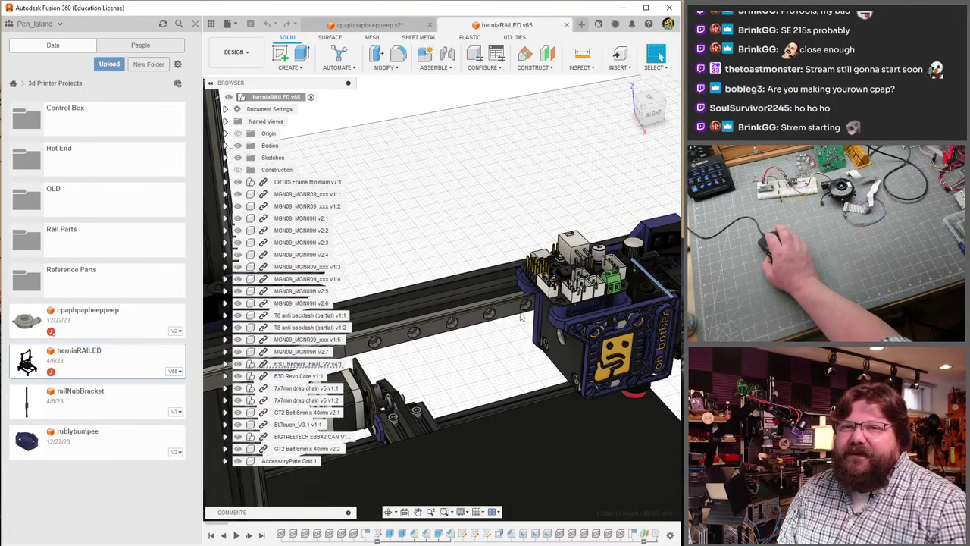
{"action": "middle_click_drag", "start_coordinate": [522, 318], "coordinate": [408, 329], "text": "shift"}
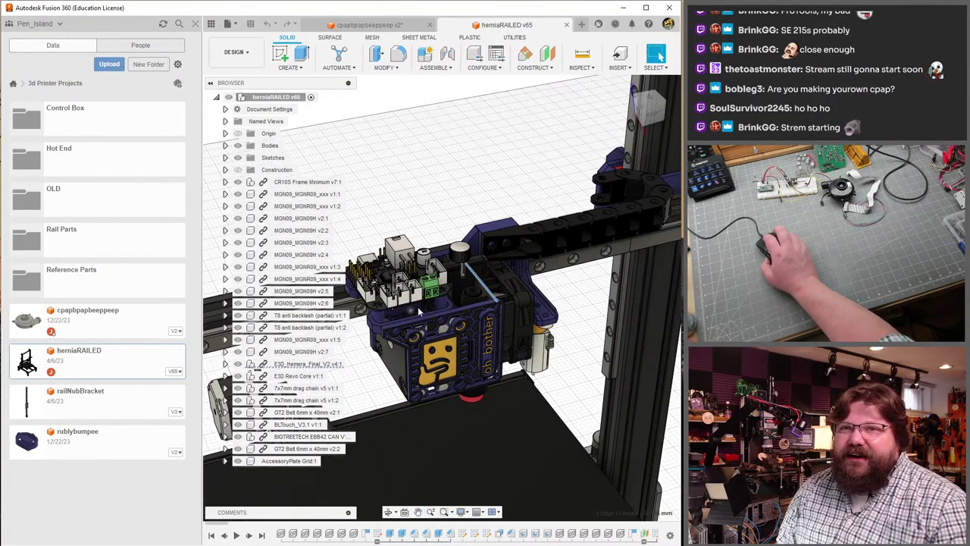
{"action": "scroll", "coordinate": [419, 310], "scroll_direction": "down", "scroll_amount": 5}
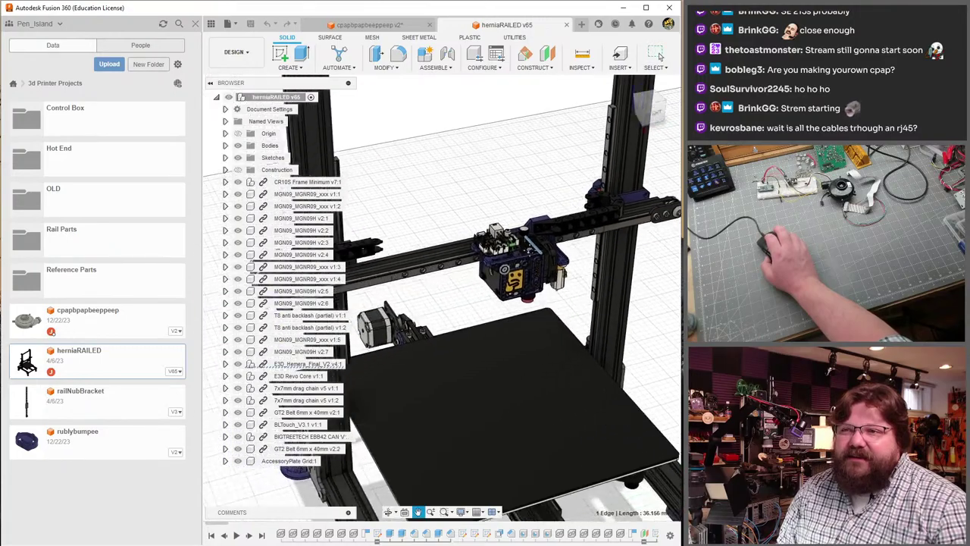
{"action": "middle_click_drag", "start_coordinate": [425, 295], "coordinate": [516, 296], "text": "shift"}
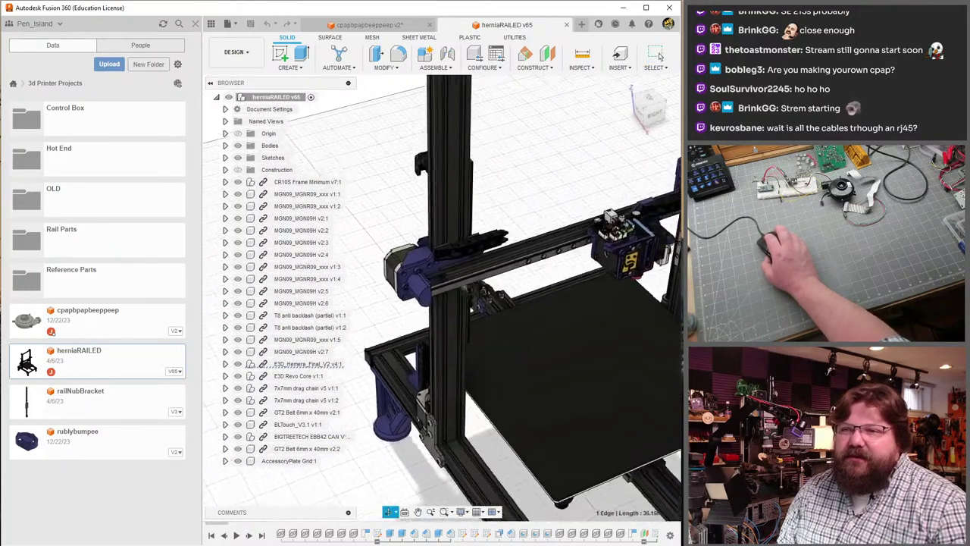
- Inspect the BIGTREETECH EBB42 CAN board on the print head up close, including its pin headers, power connector and USB port
{"action": "scroll", "coordinate": [576, 242], "scroll_direction": "up", "scroll_amount": 8}
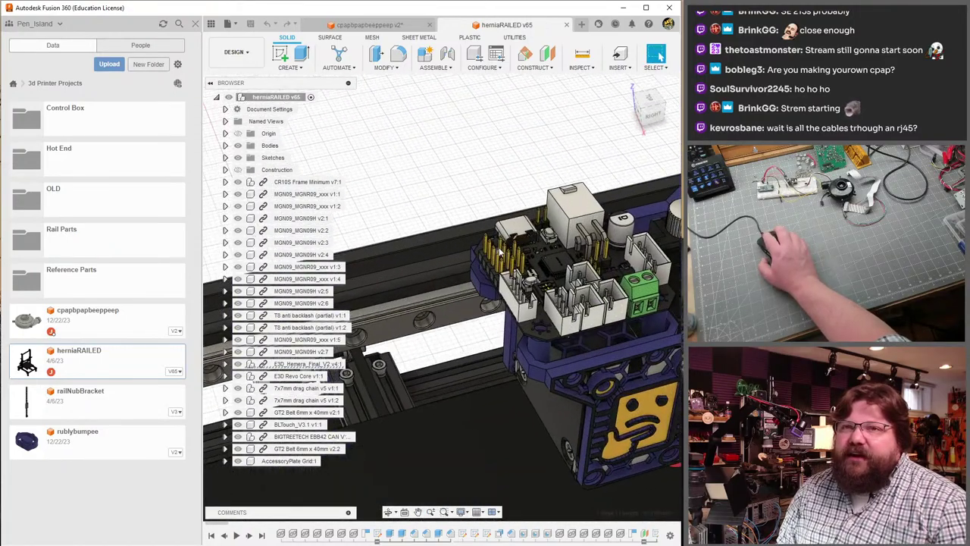
{"action": "scroll", "coordinate": [500, 251], "scroll_direction": "up", "scroll_amount": 6}
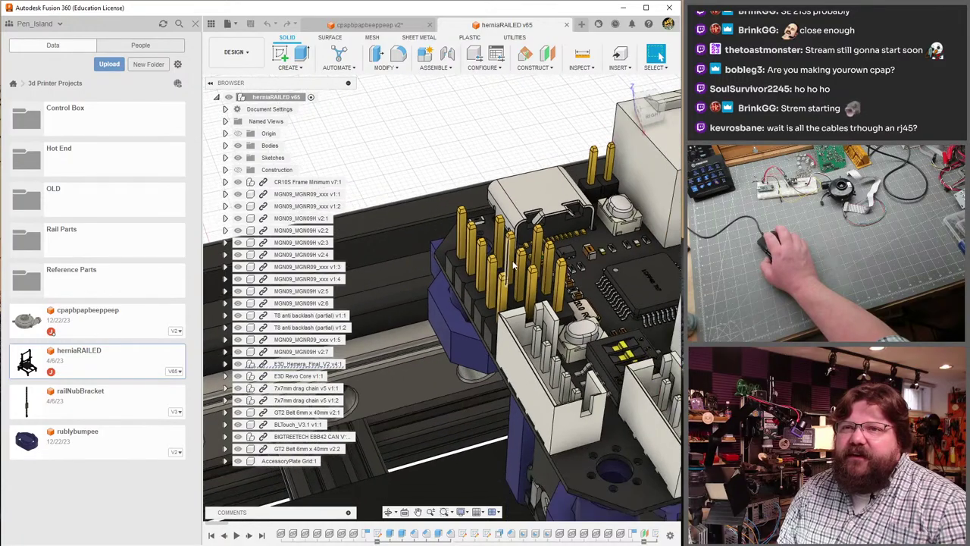
{"action": "middle_click_drag", "start_coordinate": [514, 263], "coordinate": [459, 281], "text": "shift"}
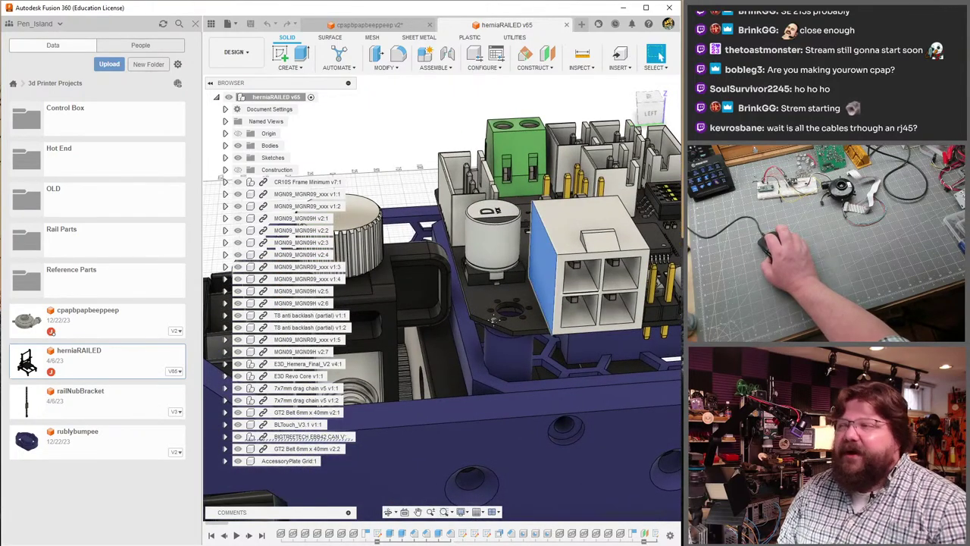
{"action": "scroll", "coordinate": [492, 319], "scroll_direction": "down", "scroll_amount": 3}
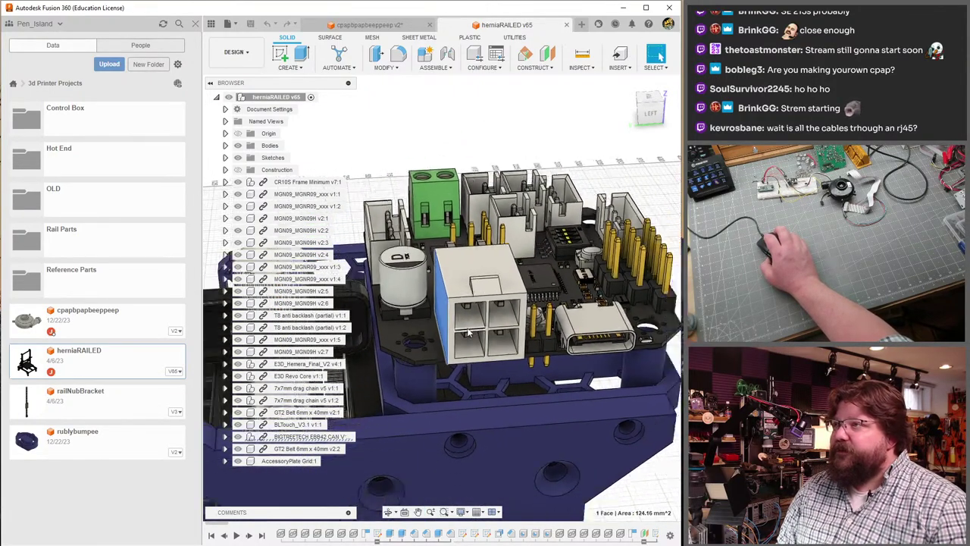
{"action": "middle_click_drag", "start_coordinate": [469, 332], "coordinate": [576, 226], "text": "shift"}
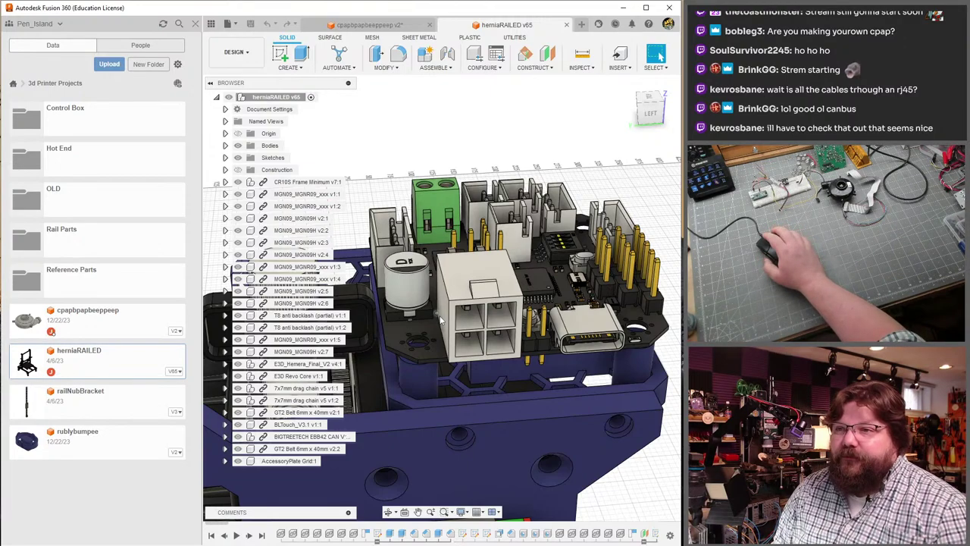
{"action": "middle_click_drag", "start_coordinate": [500, 393], "coordinate": [660, 56], "text": "shift"}
{"action": "middle_click_drag", "start_coordinate": [474, 375], "coordinate": [439, 356], "text": "shift"}
{"action": "middle_click_drag", "start_coordinate": [523, 383], "coordinate": [588, 387], "text": "shift"}
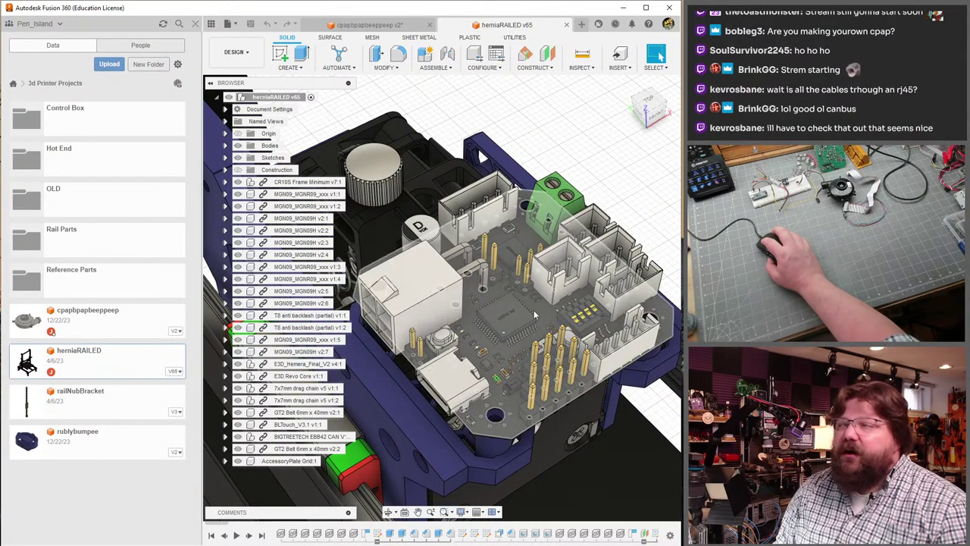
{"action": "scroll", "coordinate": [493, 334], "scroll_direction": "up", "scroll_amount": 3}
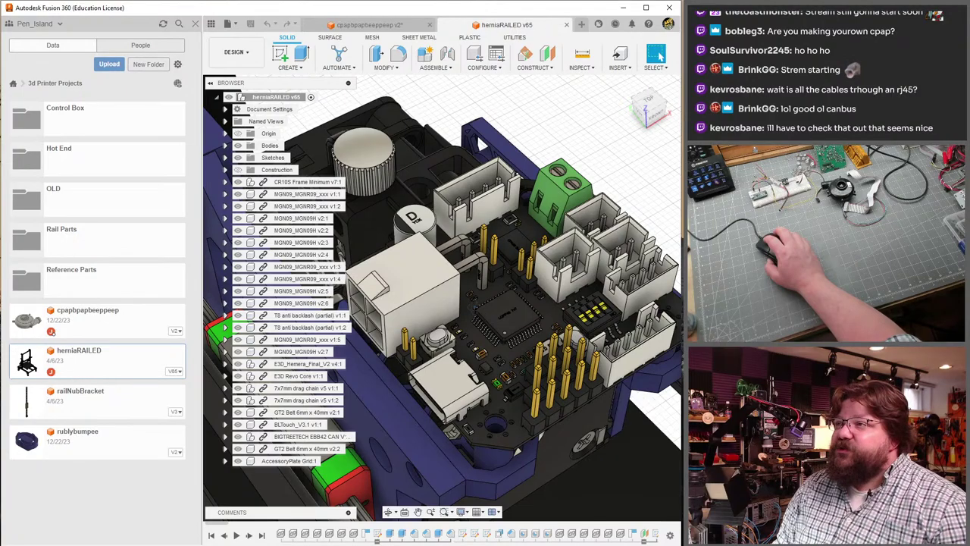
- Inspect the print head's front accessory plate and the board's sockets, comparing them with the surrounding gantry
{"action": "middle_click_drag", "start_coordinate": [480, 144], "coordinate": [539, 443], "text": "shift"}
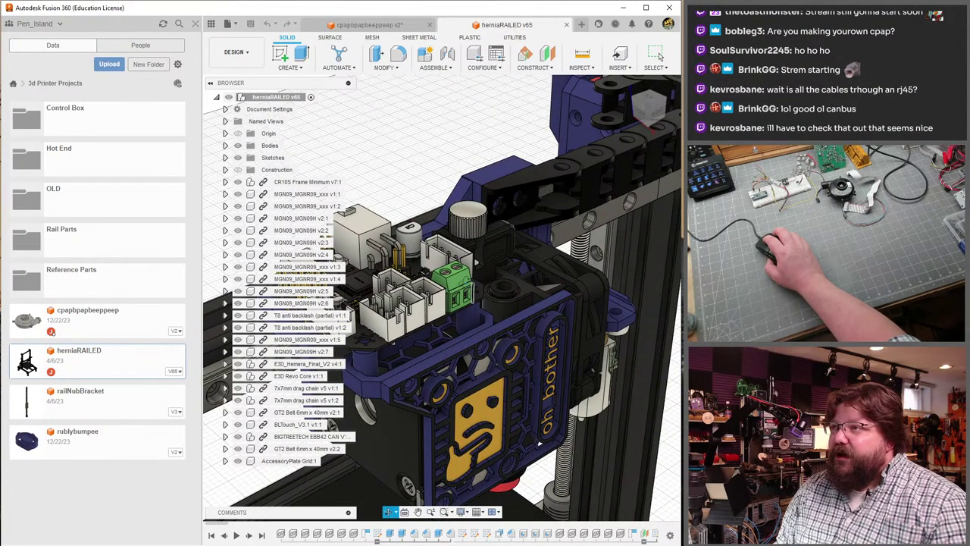
{"action": "middle_click_drag", "start_coordinate": [476, 262], "coordinate": [536, 264], "text": "shift"}
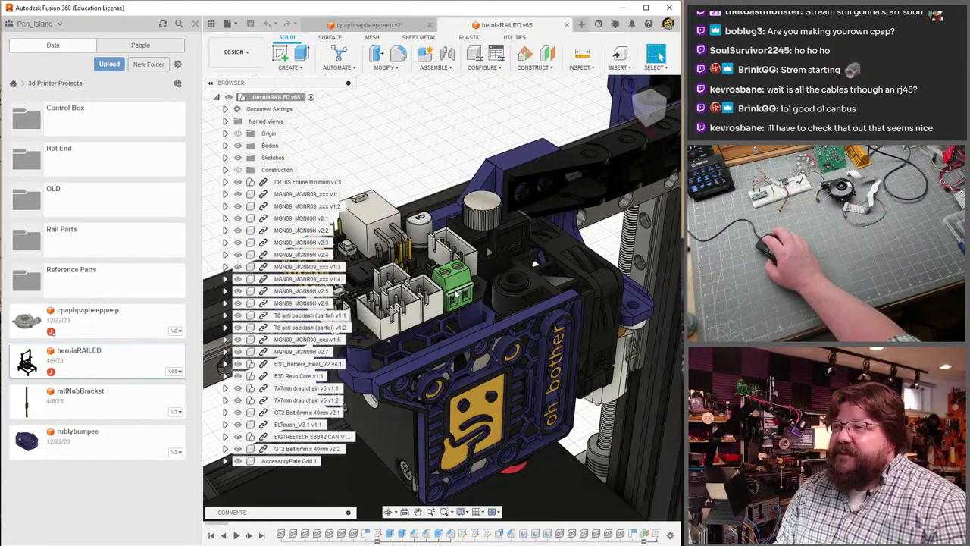
{"action": "middle_click_drag", "start_coordinate": [455, 294], "coordinate": [467, 306], "text": "shift"}
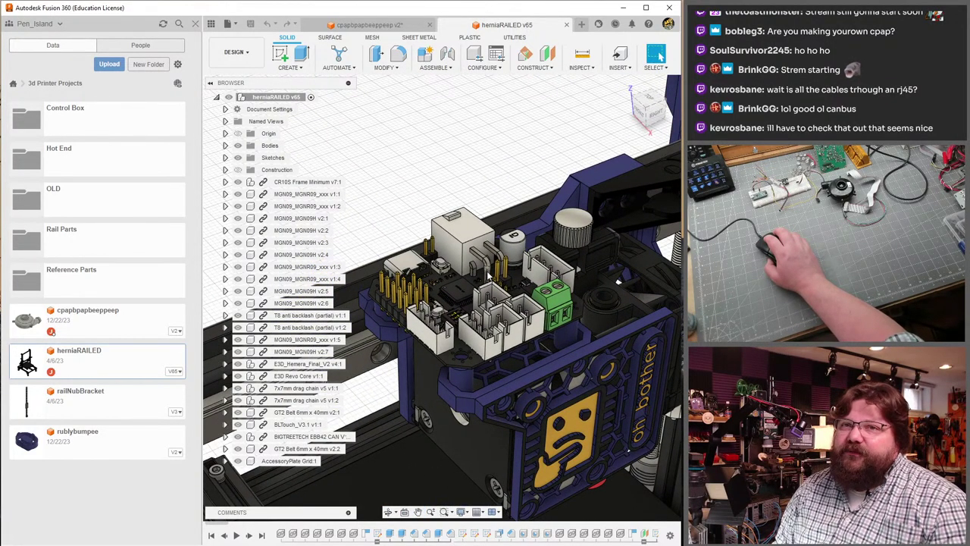
{"action": "scroll", "coordinate": [489, 278], "scroll_direction": "down", "scroll_amount": 10}
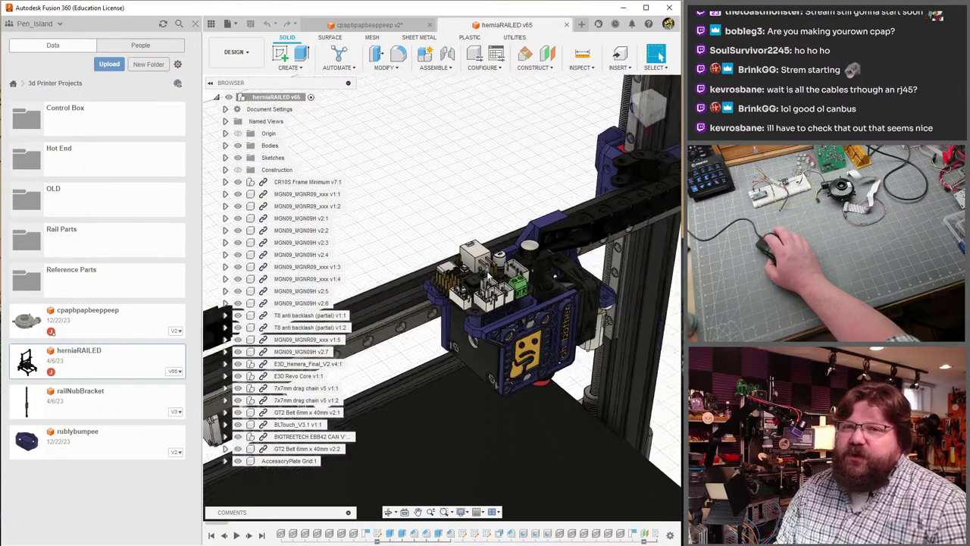
{"action": "middle_click_drag", "start_coordinate": [489, 277], "coordinate": [563, 341], "text": "shift"}
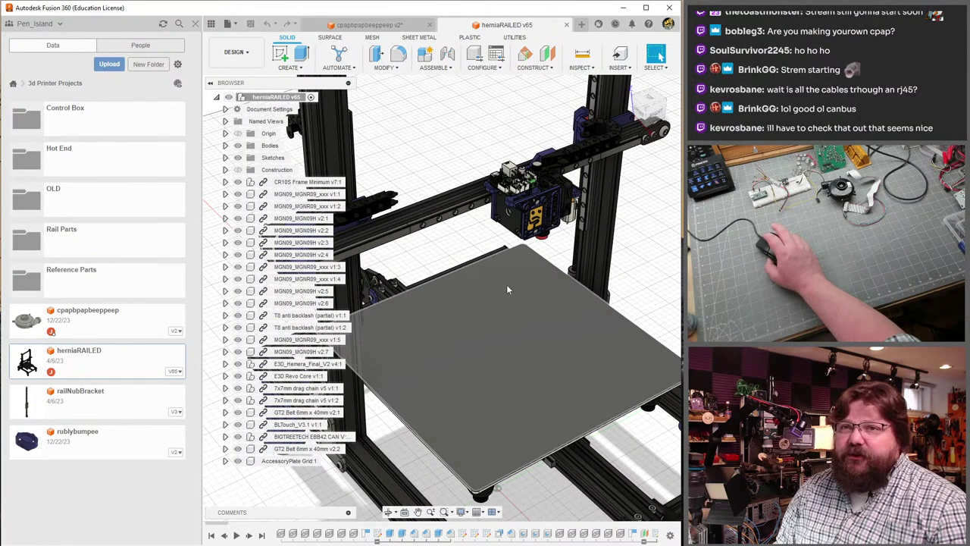
{"action": "middle_click_drag", "start_coordinate": [507, 284], "coordinate": [515, 356], "text": "shift"}
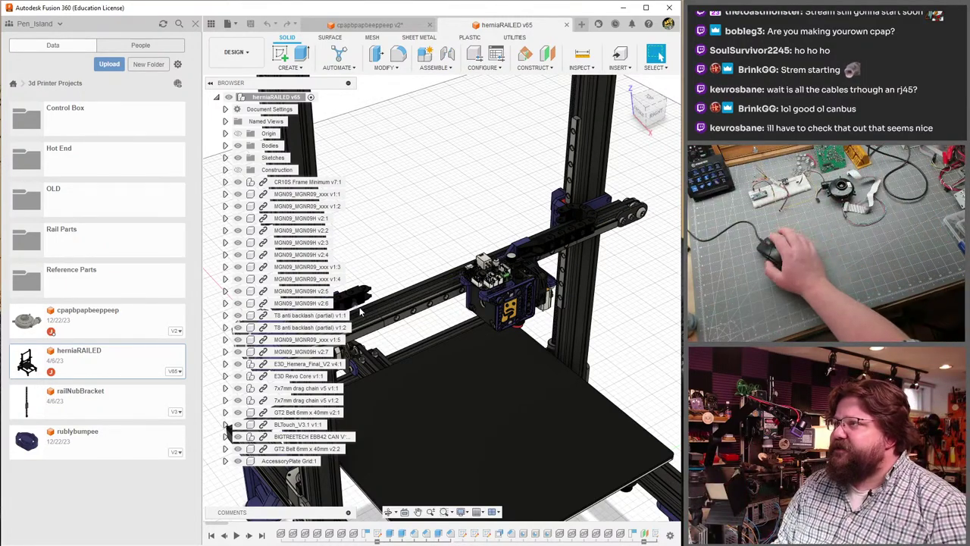
{"action": "scroll", "coordinate": [506, 288], "scroll_direction": "up", "scroll_amount": 10}
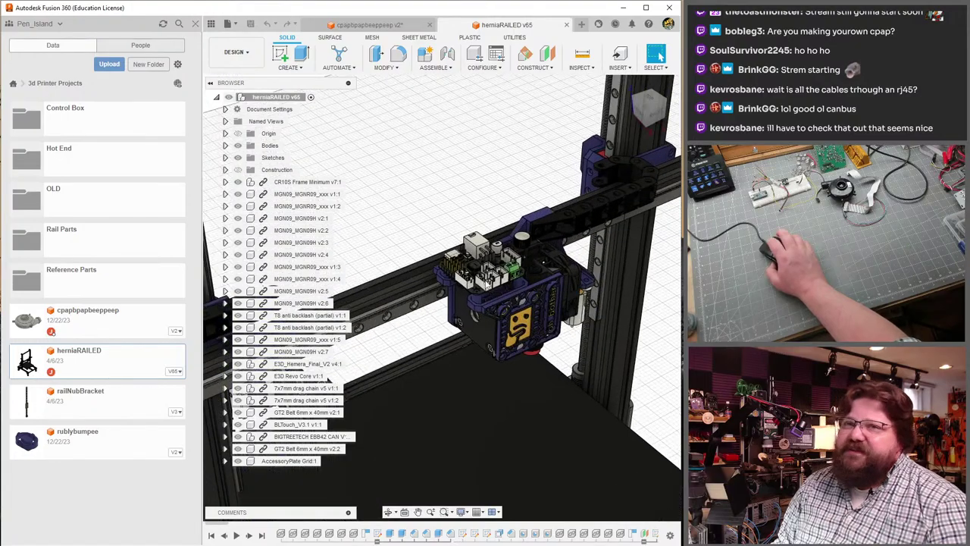
{"action": "scroll", "coordinate": [488, 278], "scroll_direction": "down", "scroll_amount": 10}
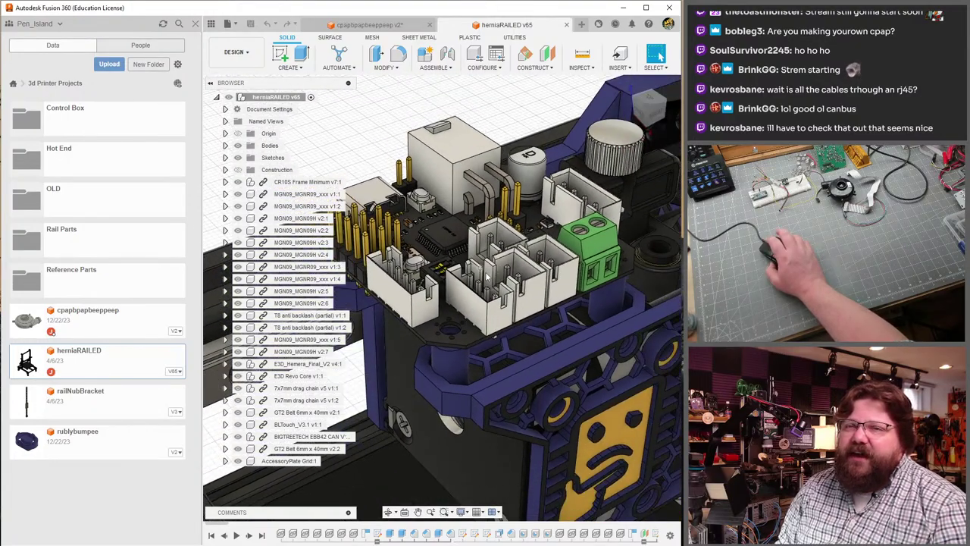
{"action": "middle_click_drag", "start_coordinate": [488, 278], "coordinate": [442, 369]}
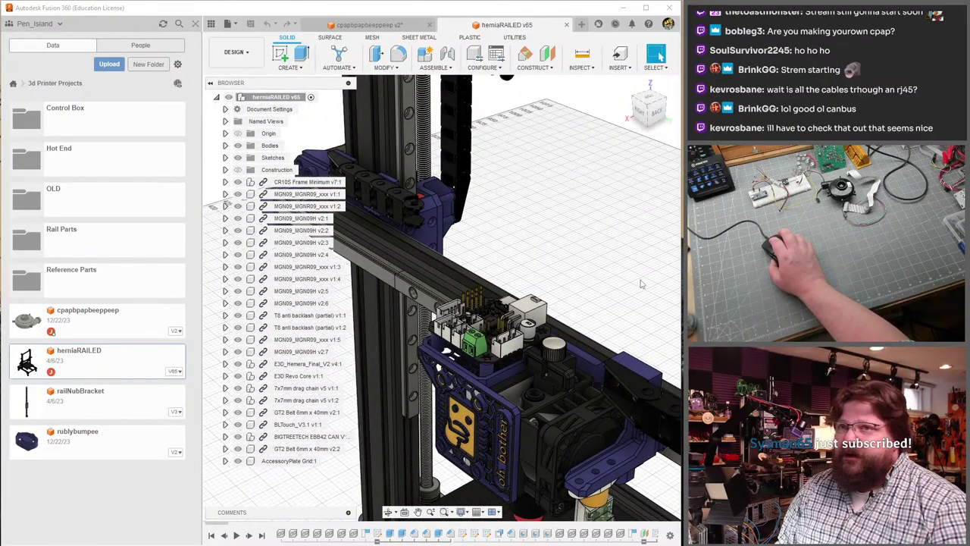
- Examine the fan and BLTouch probe side of the print head, as well as the complete printer assembly
{"action": "middle_click_drag", "start_coordinate": [581, 283], "coordinate": [528, 130], "text": "shift"}
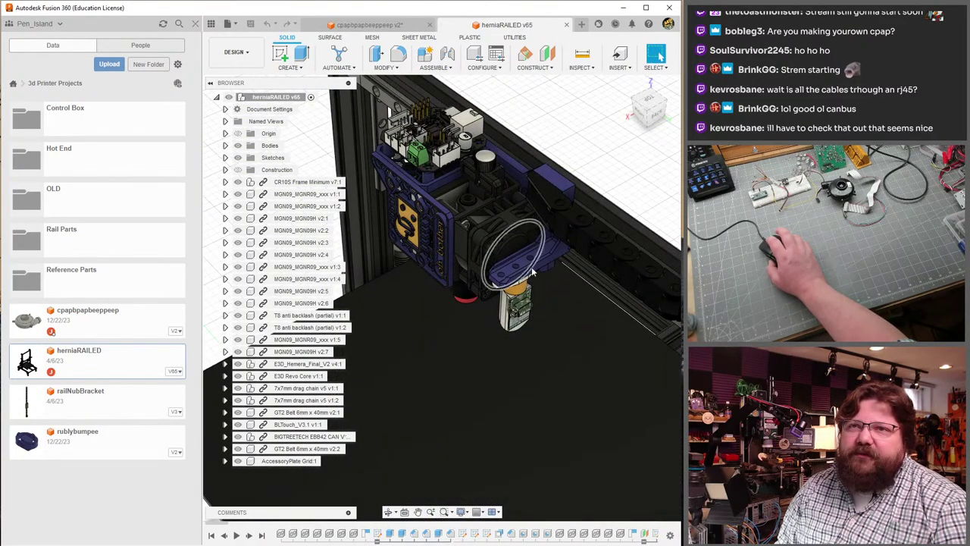
{"action": "scroll", "coordinate": [533, 273], "scroll_direction": "down", "scroll_amount": 5}
{"action": "middle_click_drag", "start_coordinate": [554, 249], "coordinate": [433, 225], "text": "shift"}
{"action": "middle_click_drag", "start_coordinate": [374, 227], "coordinate": [302, 231], "text": "shift"}
{"action": "scroll", "coordinate": [301, 231], "scroll_direction": "down", "scroll_amount": 5}
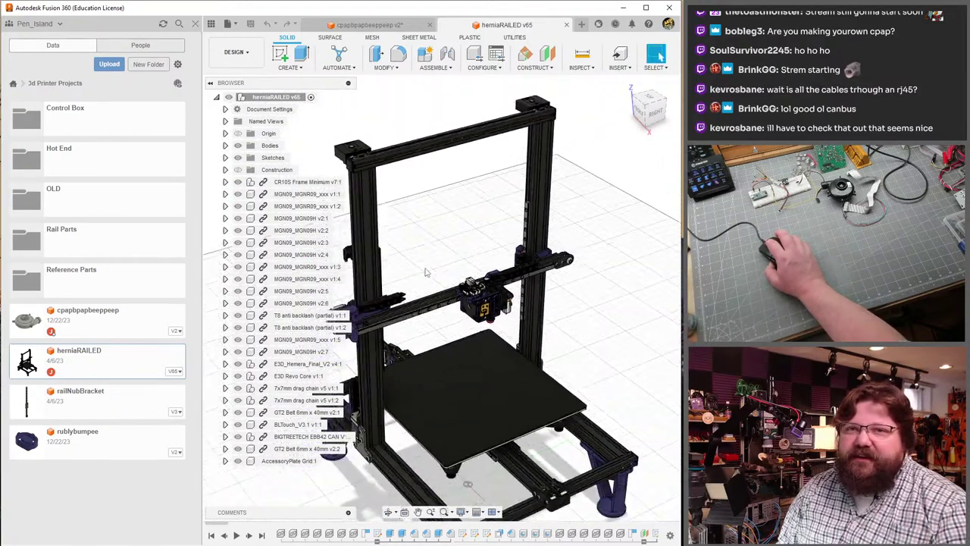
{"action": "middle_click_drag", "start_coordinate": [424, 235], "coordinate": [530, 303], "text": "shift"}
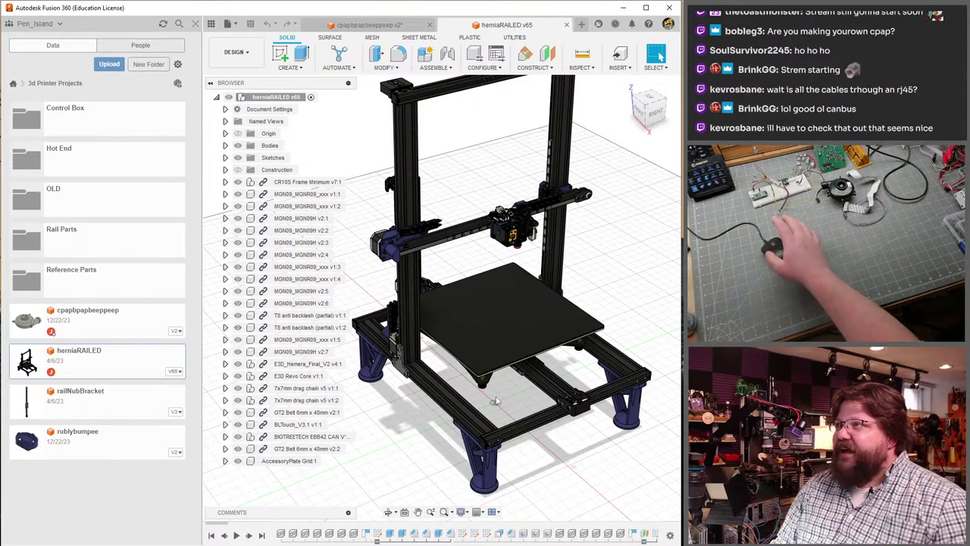
- Hide the project file listing to give the print head and gantry more viewing room
{"action": "scroll", "coordinate": [498, 224], "scroll_direction": "up", "scroll_amount": 5}
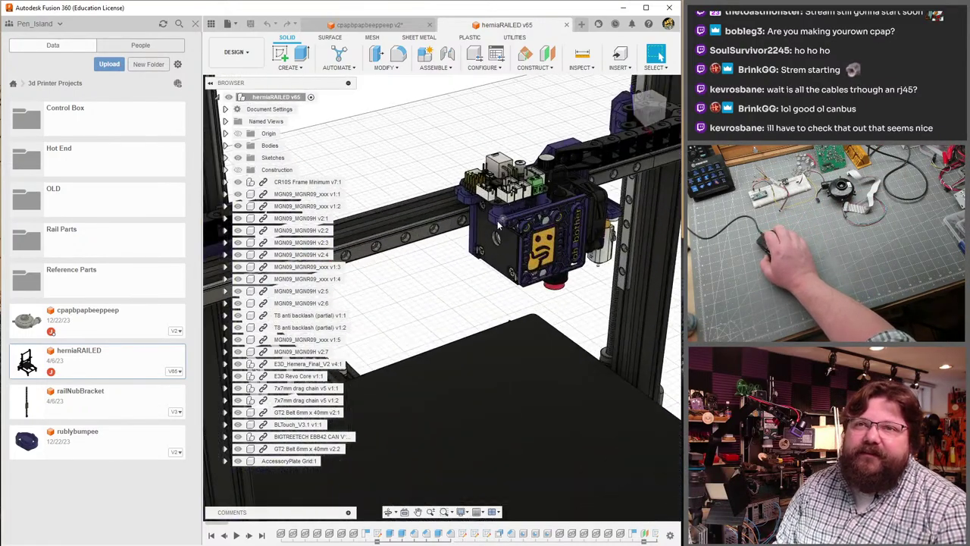
{"action": "scroll", "coordinate": [498, 225], "scroll_direction": "up", "scroll_amount": 3}
{"action": "middle_click_drag", "start_coordinate": [498, 225], "coordinate": [406, 340]}
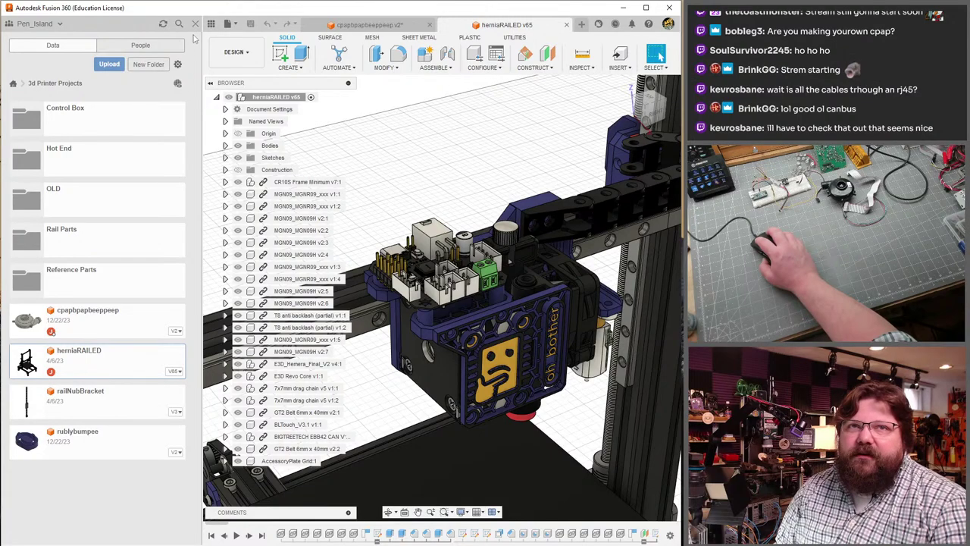
{"action": "left_click", "coordinate": [196, 24]}
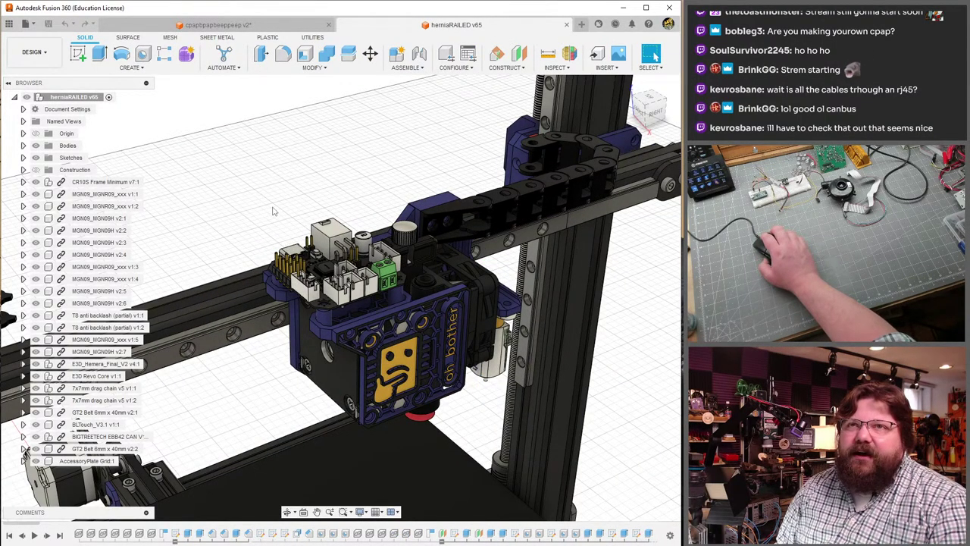
{"action": "scroll", "coordinate": [266, 208], "scroll_direction": "down", "scroll_amount": 3}
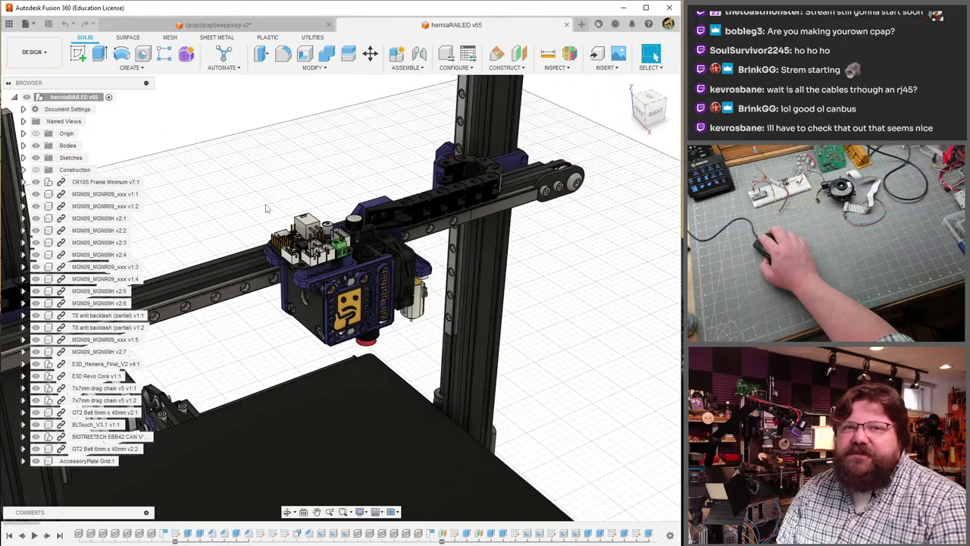
- Show the project file listing and look through the Control Box and OLD folders of 3d Printer Projects
{"action": "left_click", "coordinate": [8, 24]}
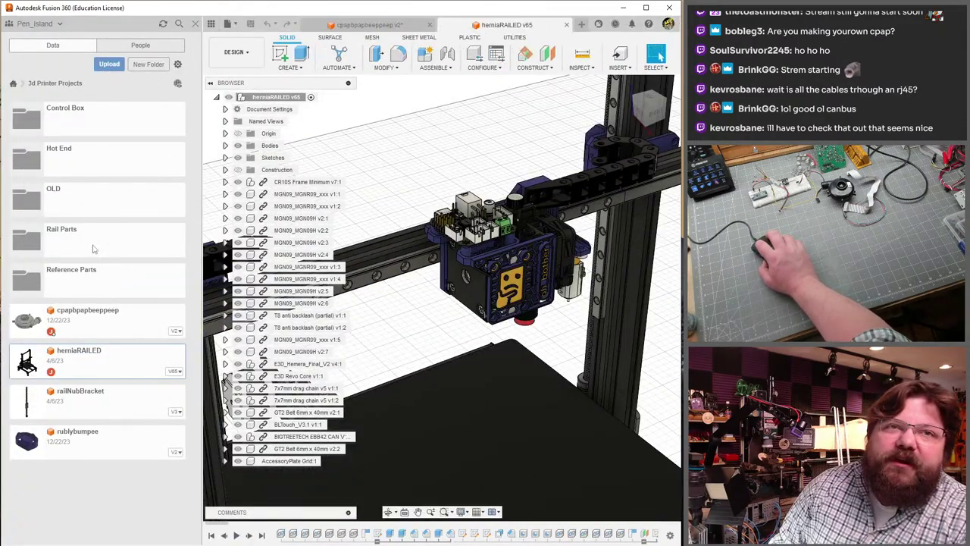
{"action": "double_click", "coordinate": [94, 128]}
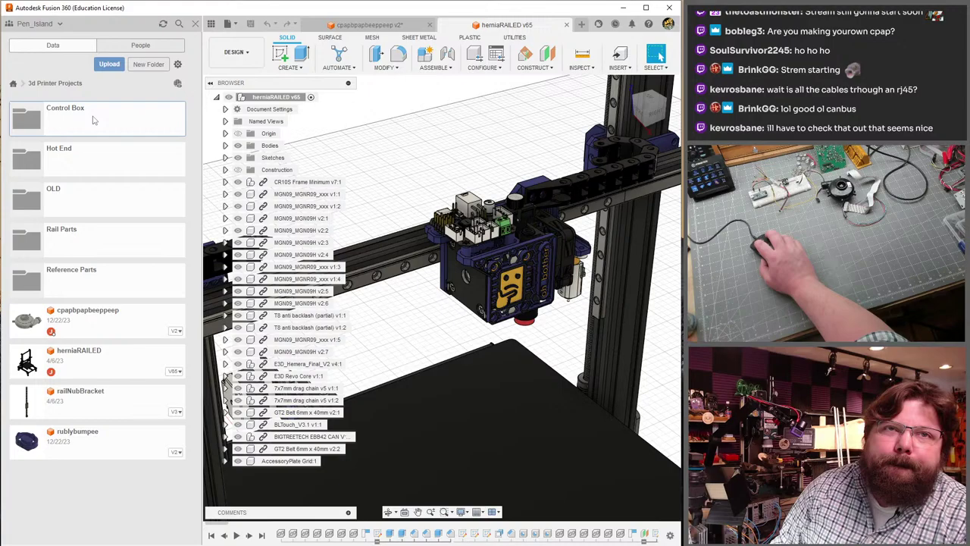
{"action": "left_click", "coordinate": [63, 84]}
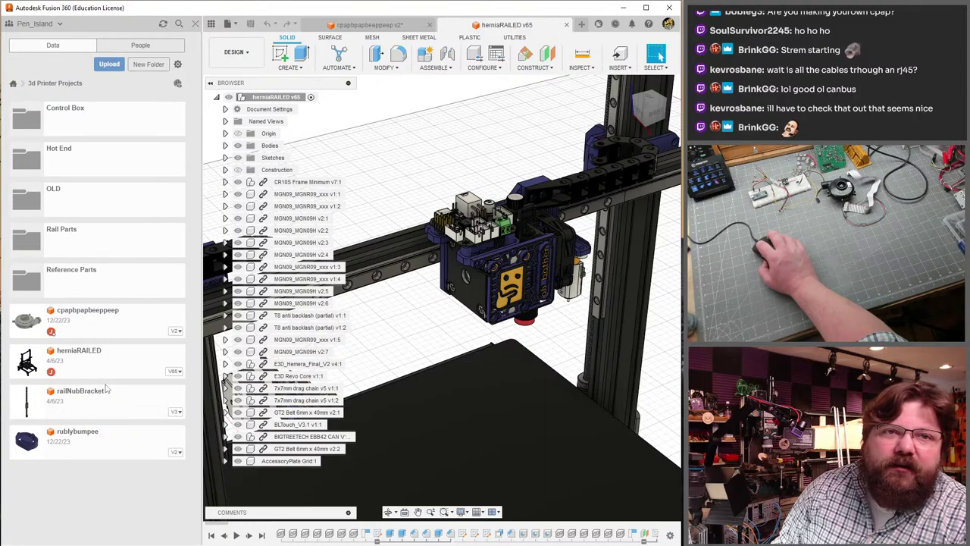
{"action": "left_click", "coordinate": [98, 202]}
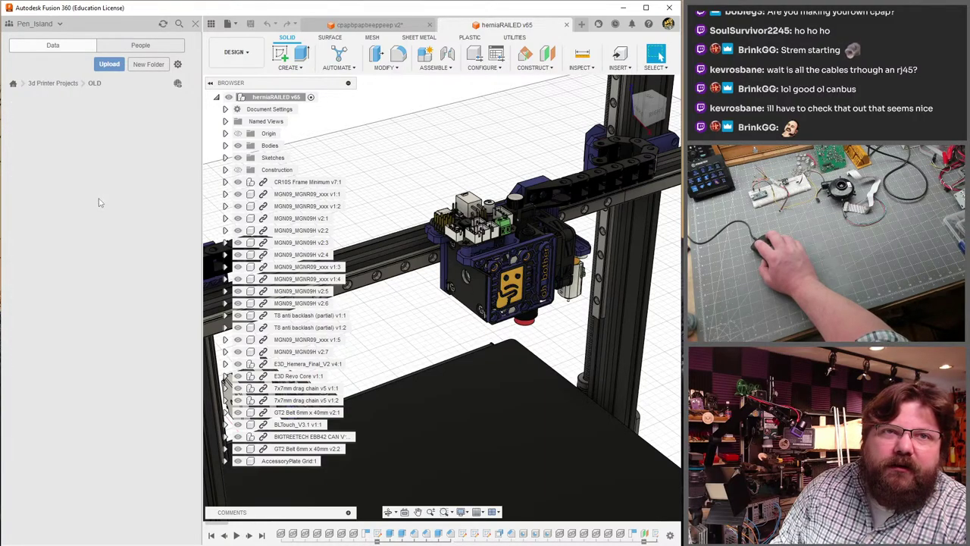
{"action": "left_click", "coordinate": [68, 82]}
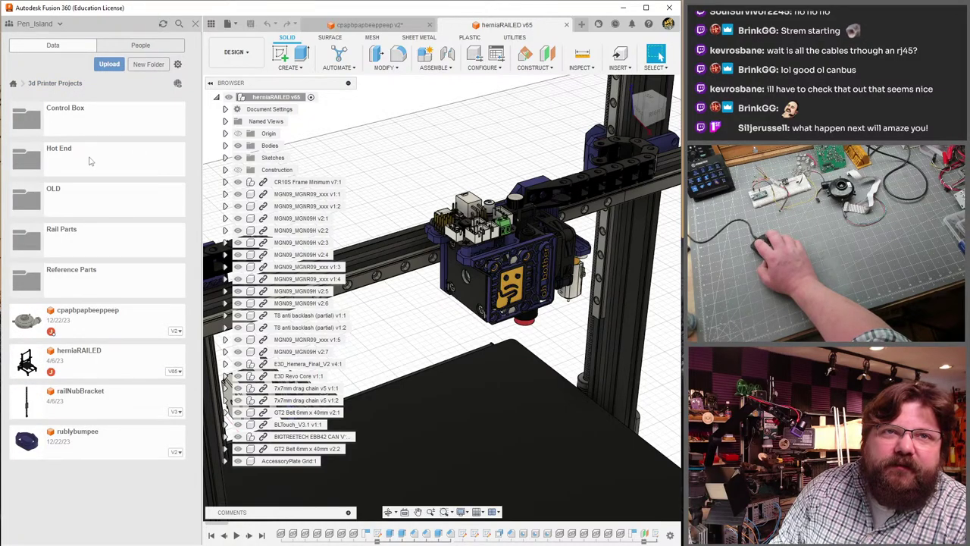
- Look through the Hot End and Rail Parts folders of 3d Printer Projects
{"action": "left_click", "coordinate": [88, 161]}
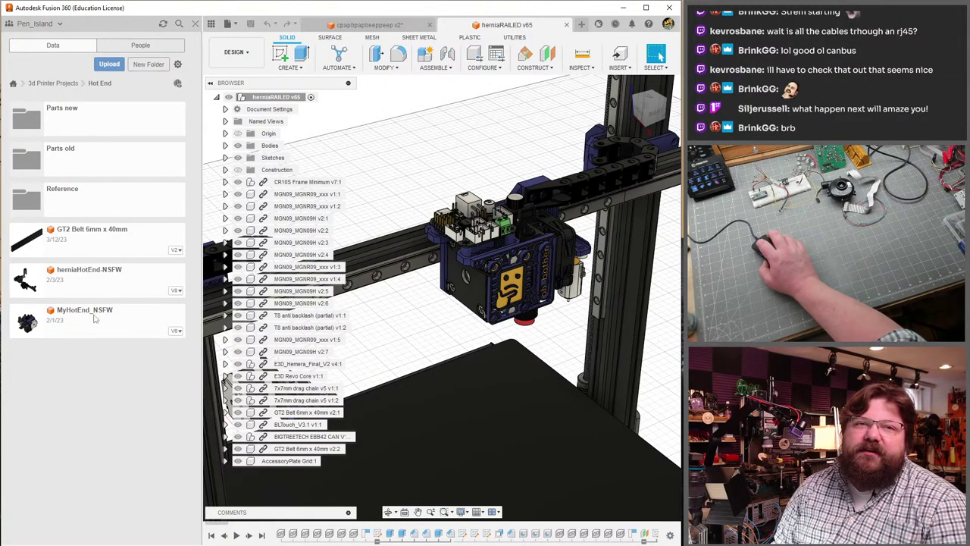
{"action": "left_click", "coordinate": [70, 83]}
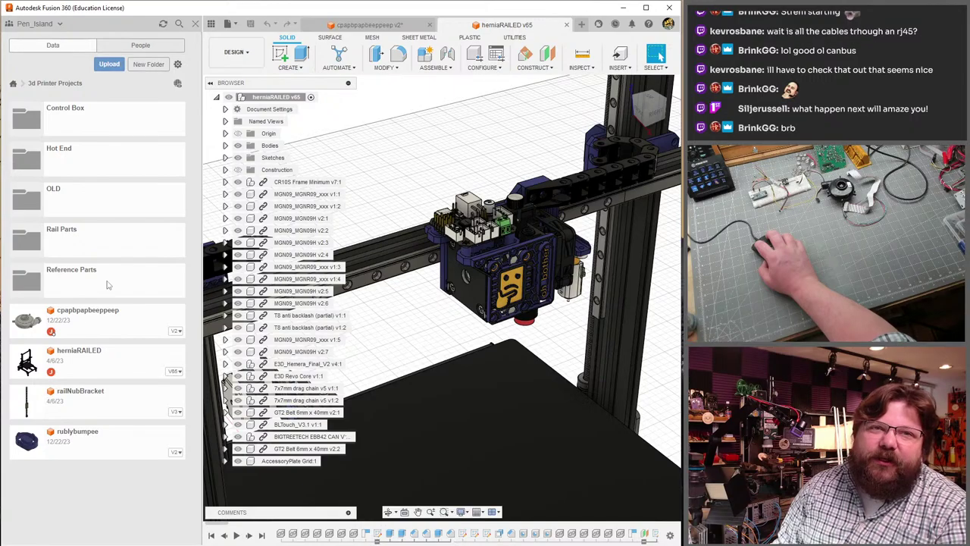
{"action": "left_click", "coordinate": [79, 158]}
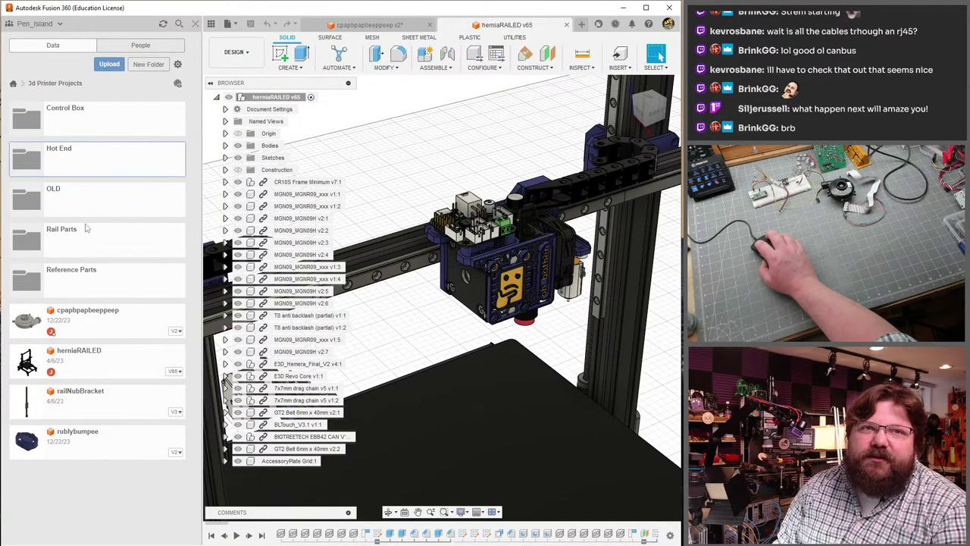
{"action": "double_click", "coordinate": [82, 243]}
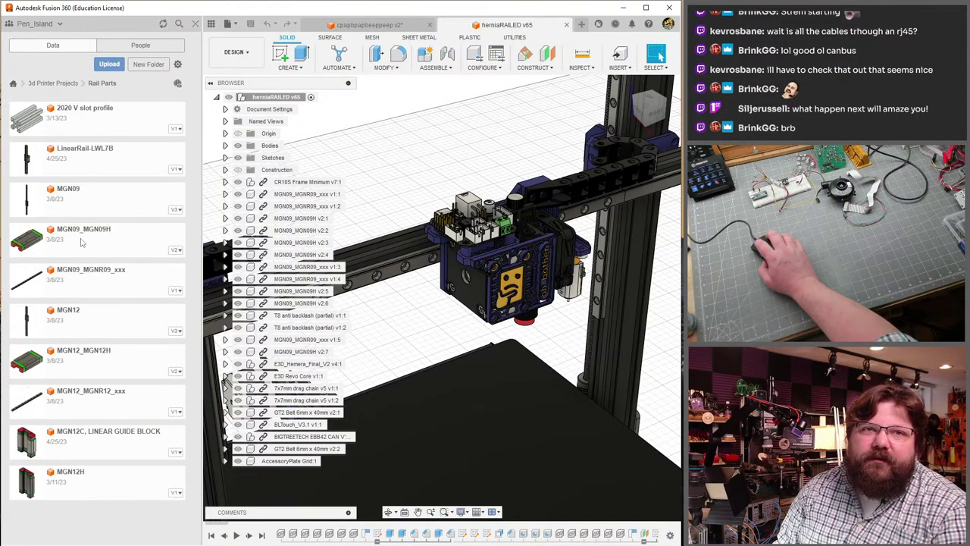
{"action": "left_click", "coordinate": [53, 83]}
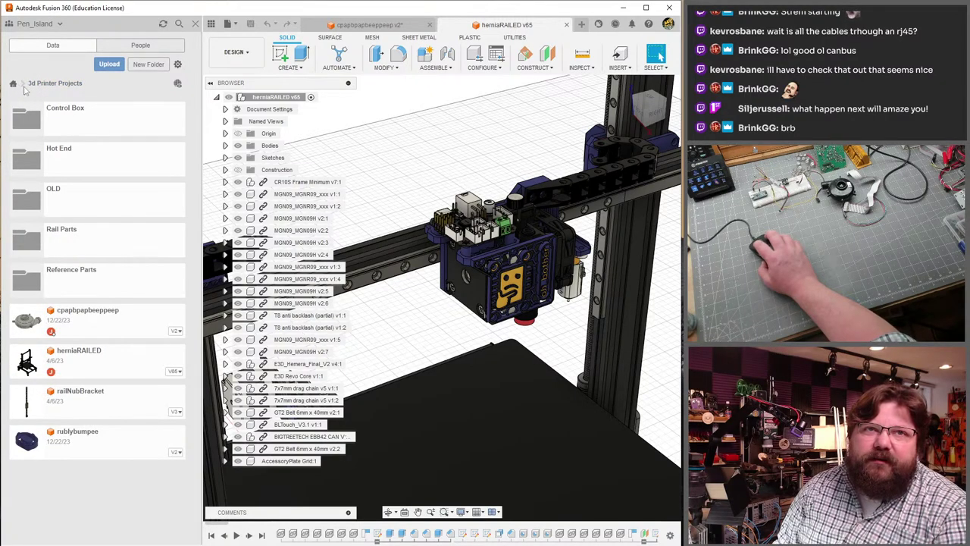
- Open Admin Project from the list of all projects and search its complete listing of component files
{"action": "left_click", "coordinate": [13, 84]}
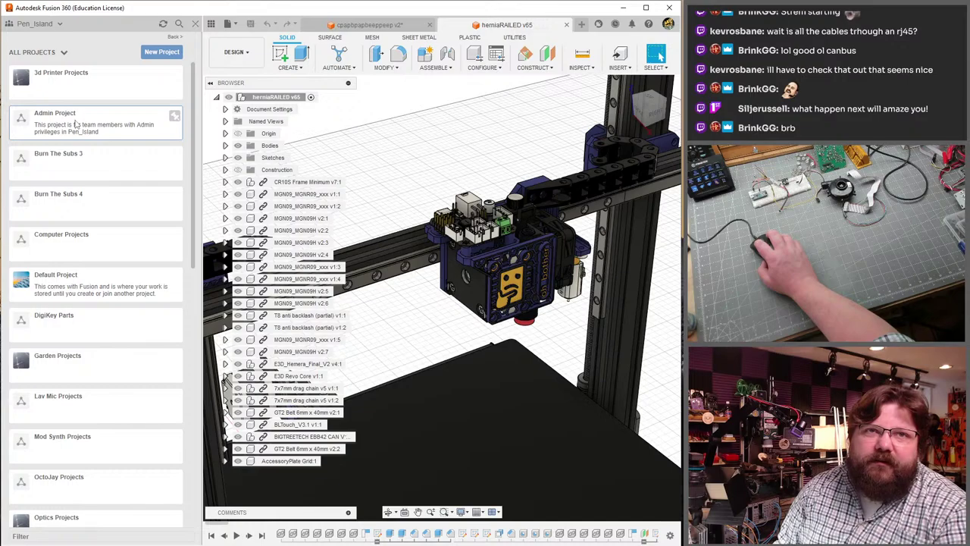
{"action": "left_click", "coordinate": [76, 123]}
{"action": "scroll", "coordinate": [99, 267], "scroll_direction": "down", "scroll_amount": 10}
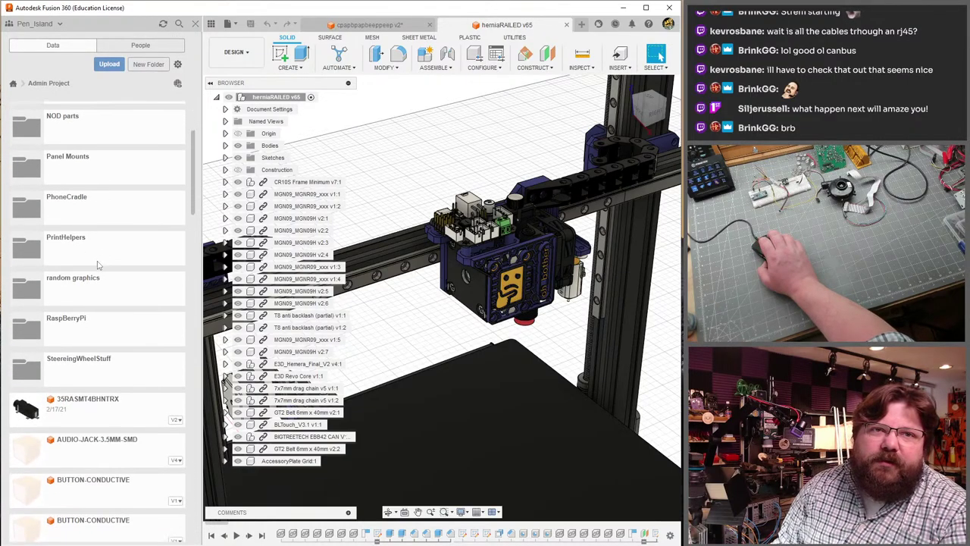
{"action": "scroll", "coordinate": [94, 250], "scroll_direction": "down", "scroll_amount": 1}
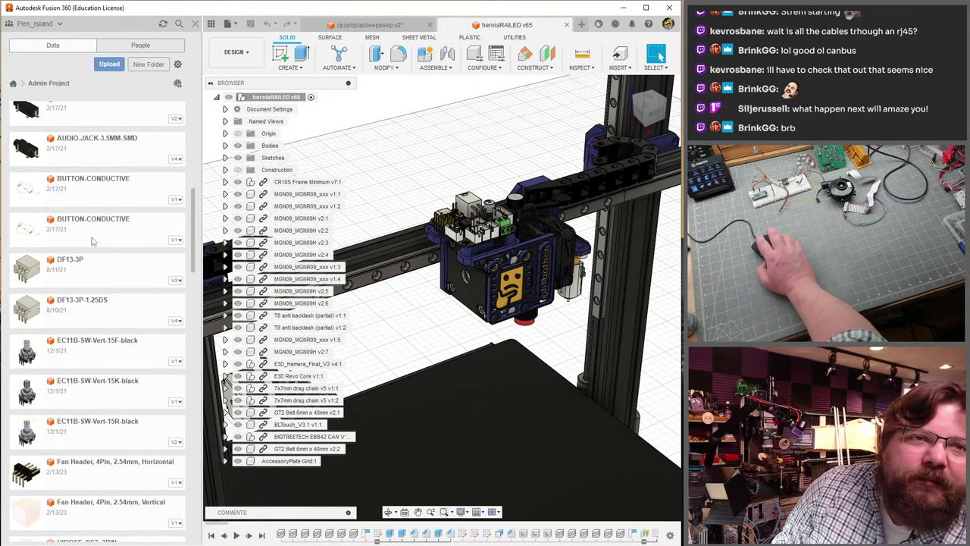
{"action": "scroll", "coordinate": [92, 241], "scroll_direction": "down", "scroll_amount": 5}
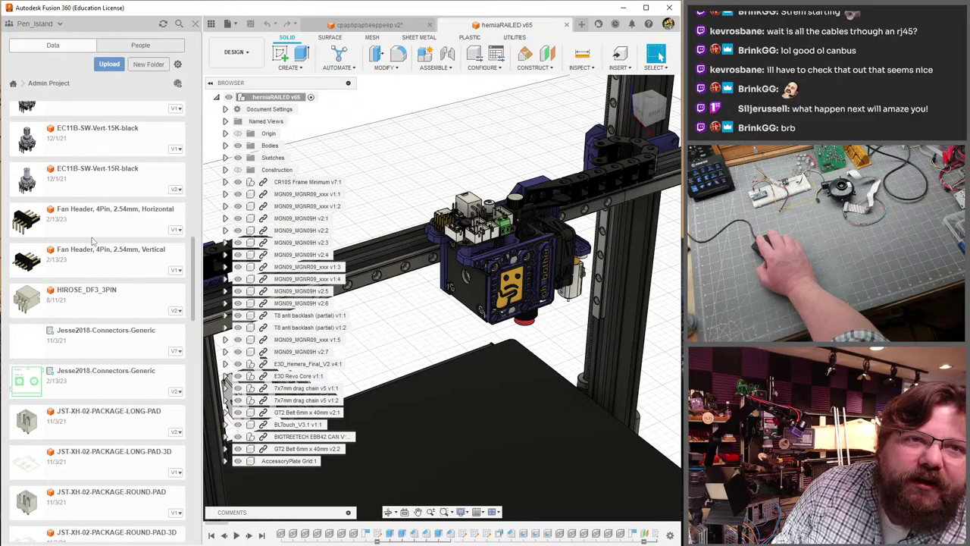
{"action": "scroll", "coordinate": [110, 313], "scroll_direction": "down", "scroll_amount": 8}
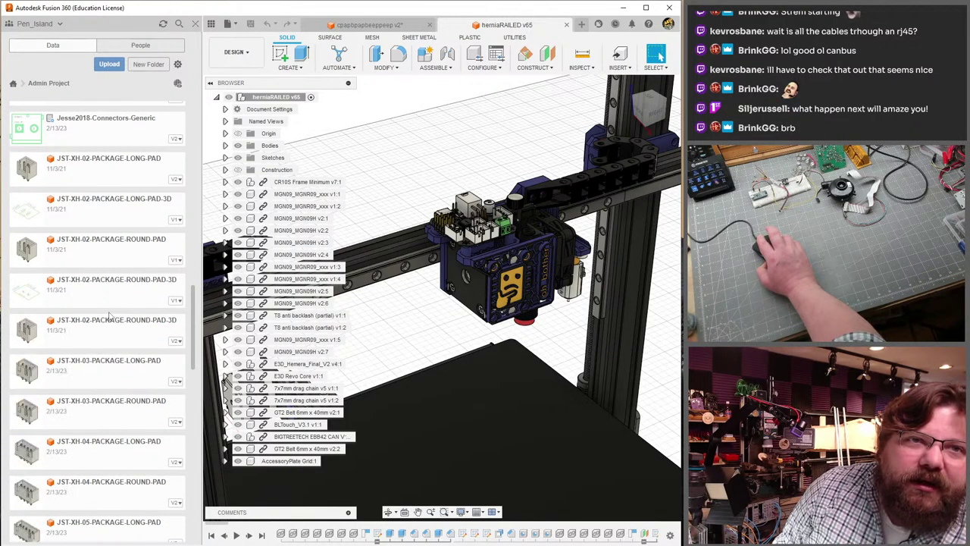
{"action": "scroll", "coordinate": [110, 307], "scroll_direction": "down", "scroll_amount": 10}
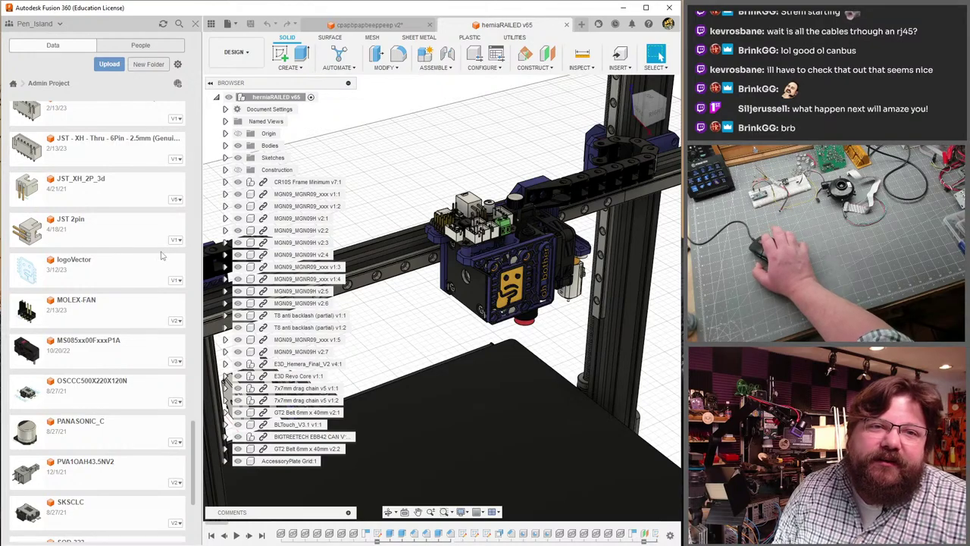
{"action": "scroll", "coordinate": [160, 269], "scroll_direction": "down", "scroll_amount": 3}
{"action": "scroll", "coordinate": [159, 268], "scroll_direction": "down", "scroll_amount": 2}
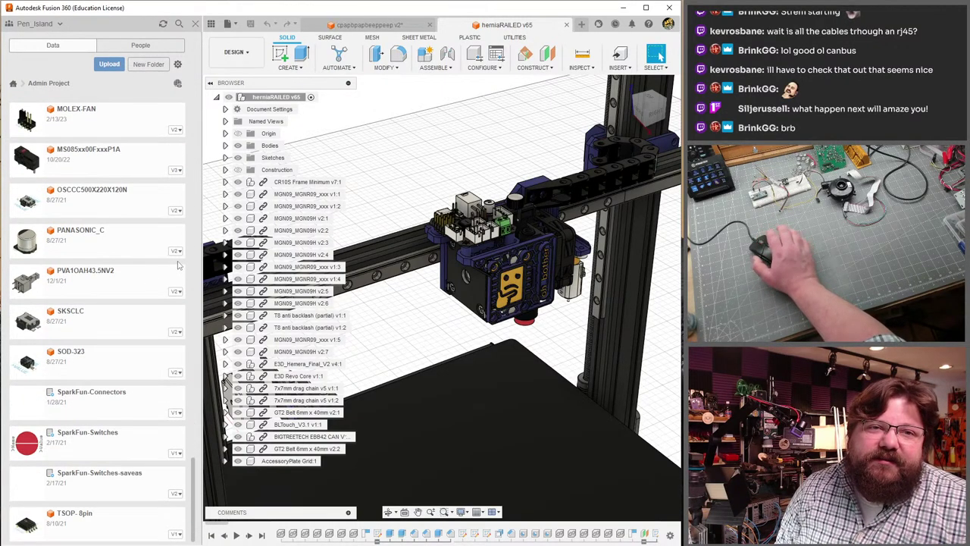
- Return to the folders of Admin Project and check the contents of the Panel Mounts folder
{"action": "scroll", "coordinate": [99, 433], "scroll_direction": "up", "scroll_amount": 14}
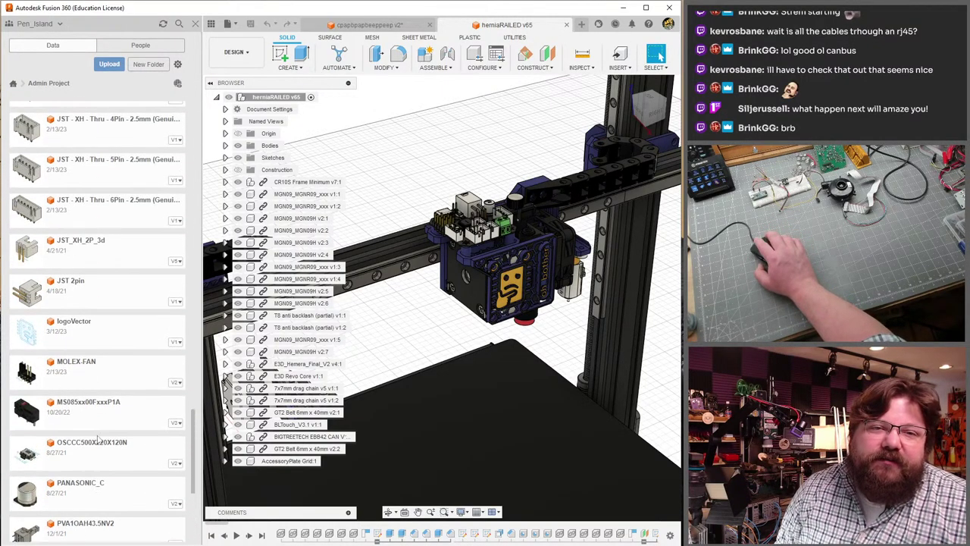
{"action": "scroll", "coordinate": [99, 433], "scroll_direction": "up", "scroll_amount": 15}
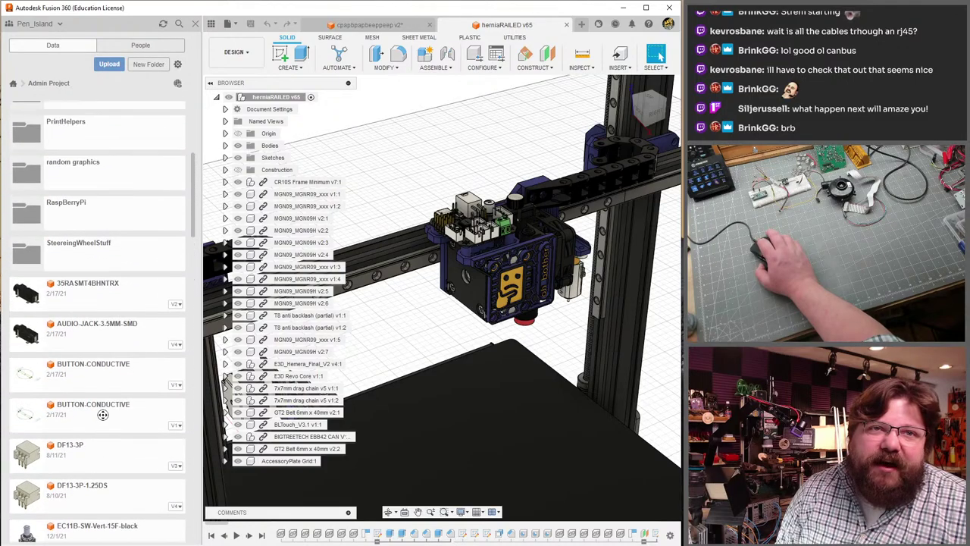
{"action": "scroll", "coordinate": [114, 402], "scroll_direction": "down", "scroll_amount": 2}
{"action": "scroll", "coordinate": [98, 402], "scroll_direction": "up", "scroll_amount": 4}
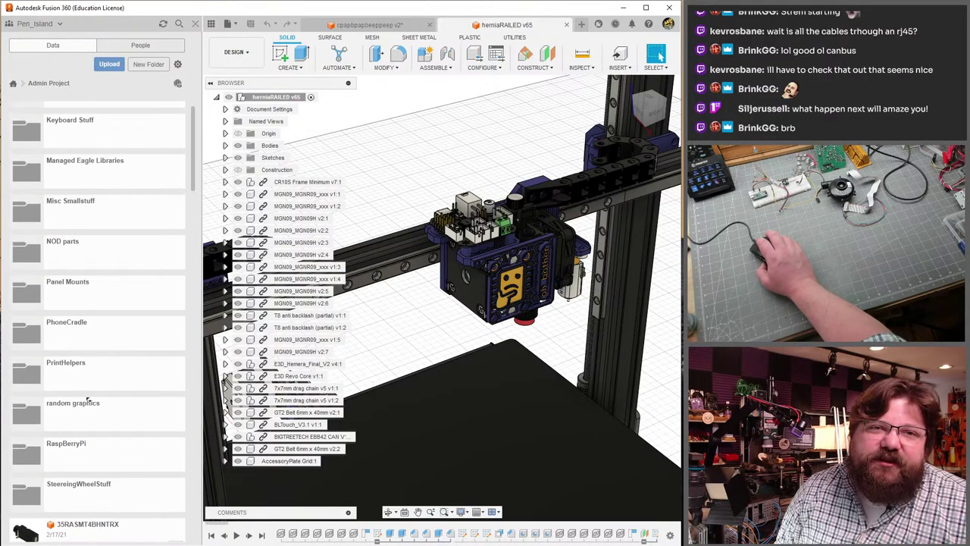
{"action": "scroll", "coordinate": [93, 402], "scroll_direction": "up", "scroll_amount": 1}
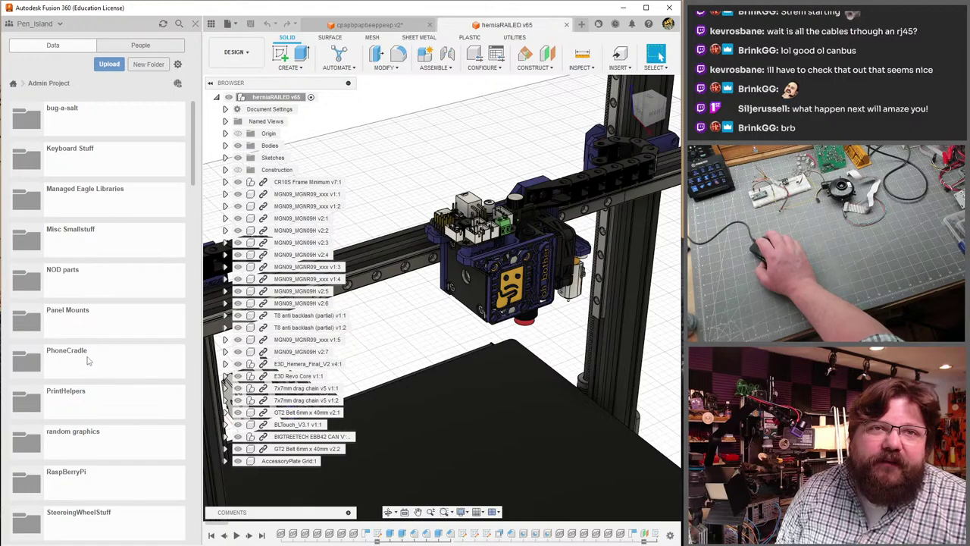
{"action": "left_click", "coordinate": [96, 327]}
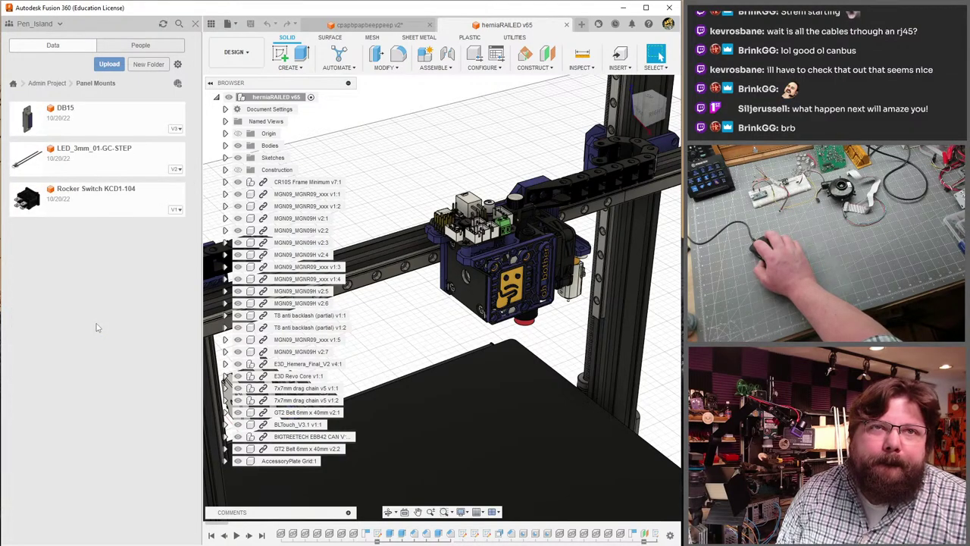
{"action": "left_click", "coordinate": [47, 83]}
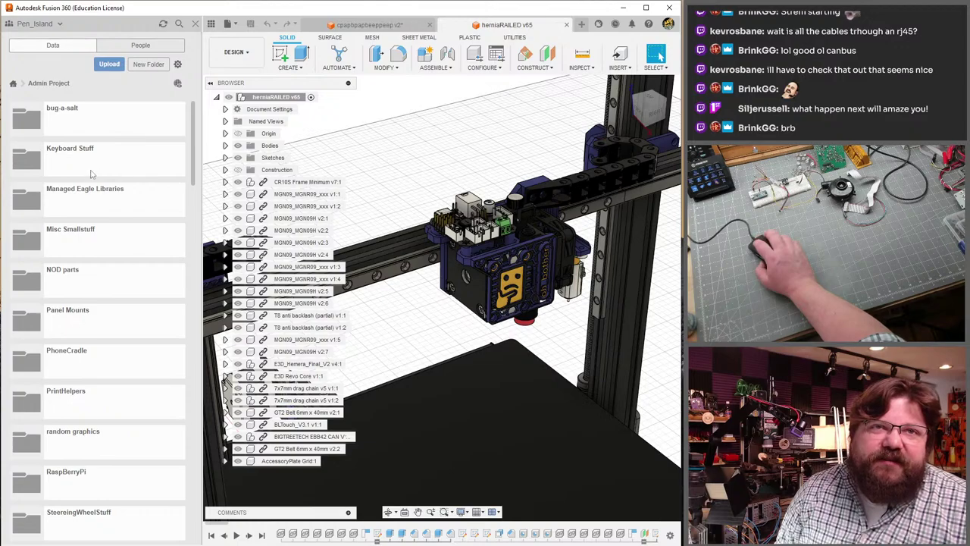
- Recheck the folders and connector files of Admin Project, as well as the list of all projects
{"action": "scroll", "coordinate": [105, 390], "scroll_direction": "down", "scroll_amount": 4}
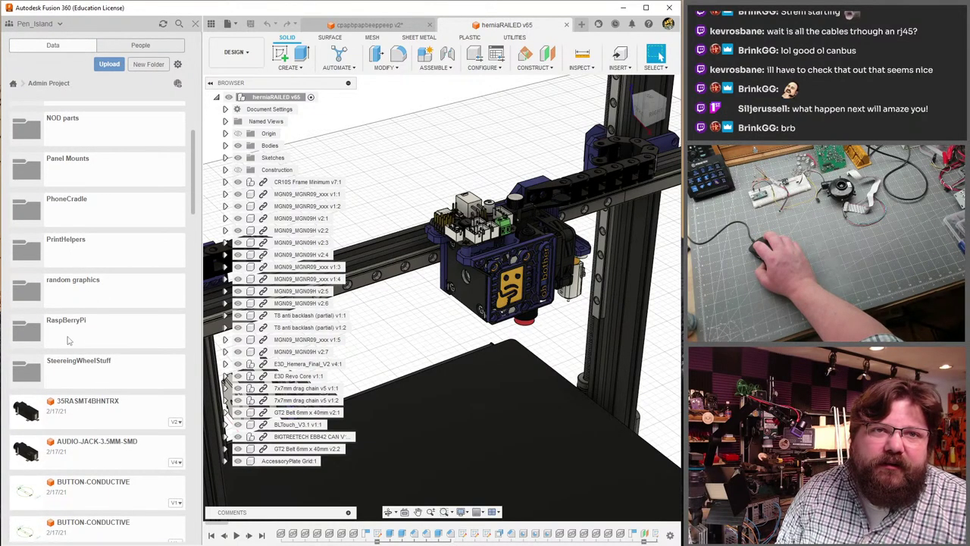
{"action": "scroll", "coordinate": [69, 370], "scroll_direction": "down", "scroll_amount": 5}
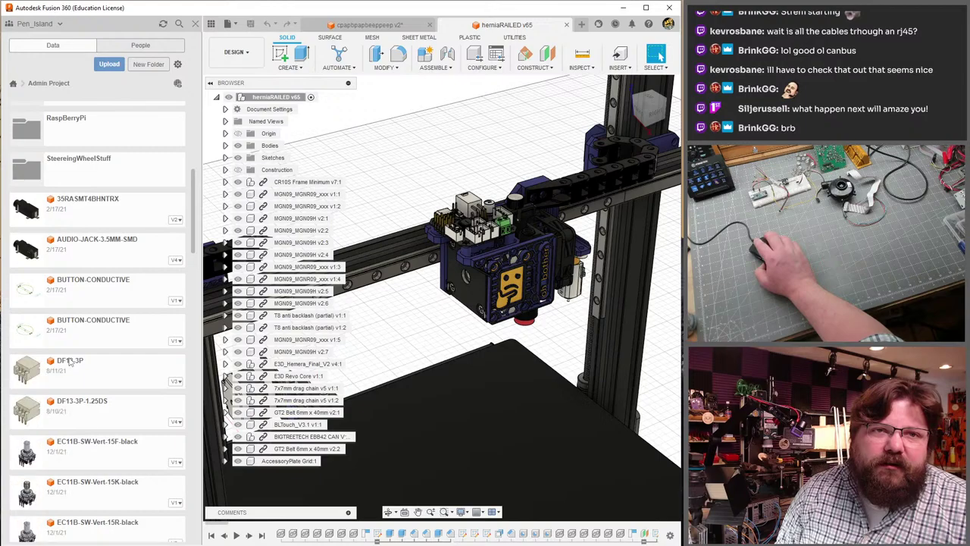
{"action": "scroll", "coordinate": [73, 349], "scroll_direction": "down", "scroll_amount": 10}
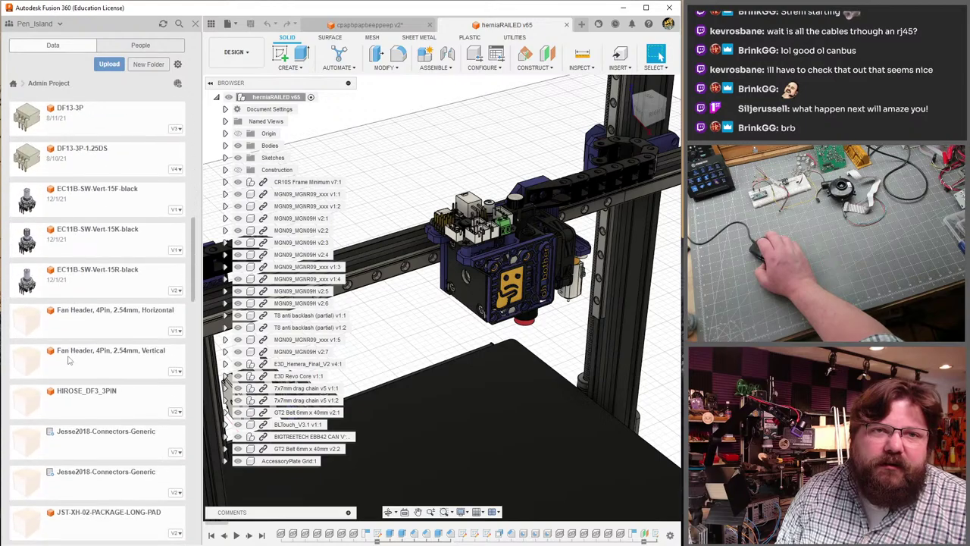
{"action": "left_click", "coordinate": [12, 84]}
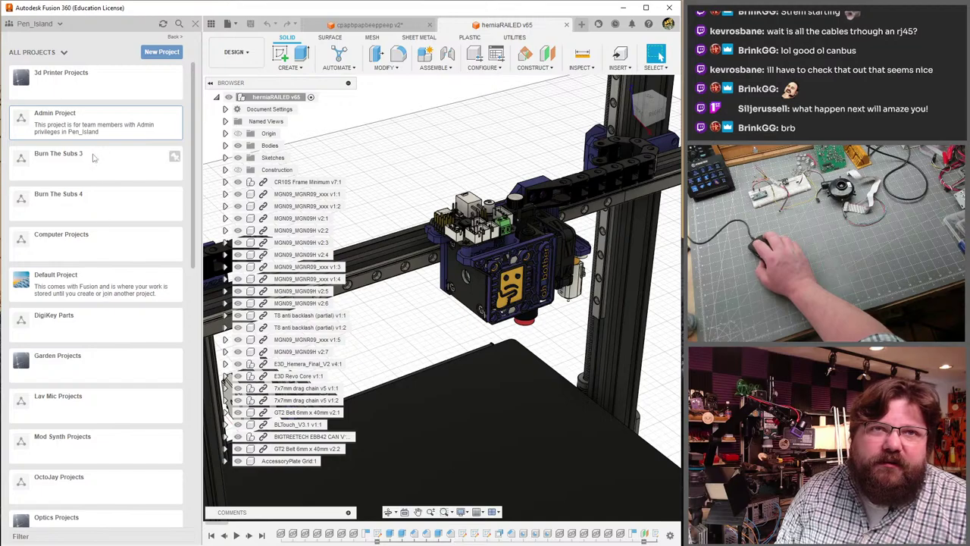
{"action": "scroll", "coordinate": [126, 313], "scroll_direction": "down", "scroll_amount": 5}
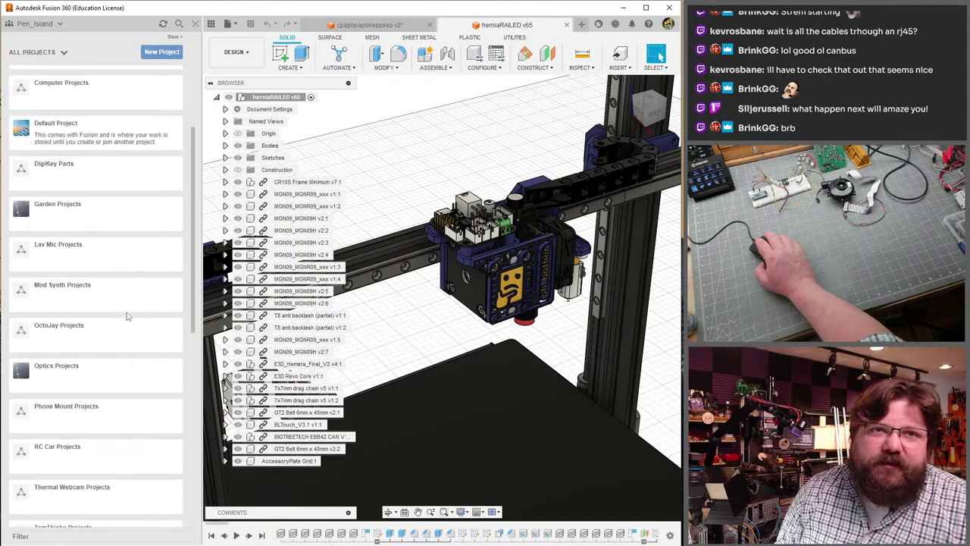
{"action": "scroll", "coordinate": [127, 316], "scroll_direction": "down", "scroll_amount": 2}
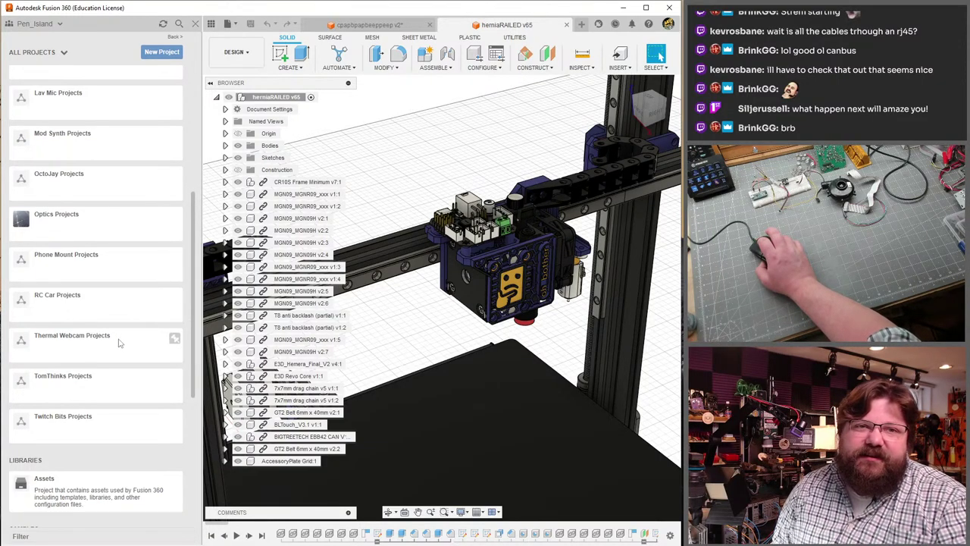
{"action": "scroll", "coordinate": [116, 330], "scroll_direction": "up", "scroll_amount": 7}
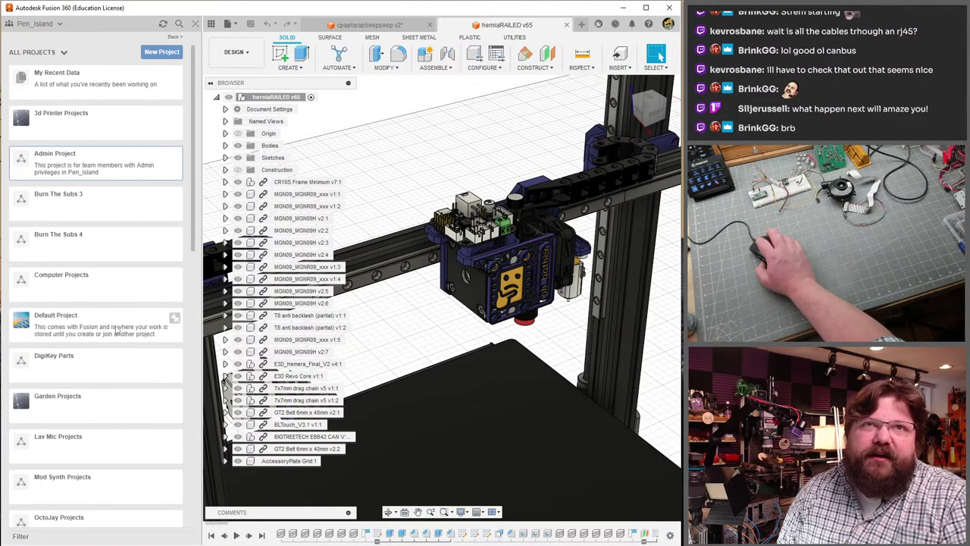
- Hide the project listing and inspect the printer's gantry, bed and lower frame corner up close
{"action": "left_click", "coordinate": [196, 24]}
{"action": "middle_click_drag", "start_coordinate": [379, 250], "coordinate": [515, 231], "text": "shift"}
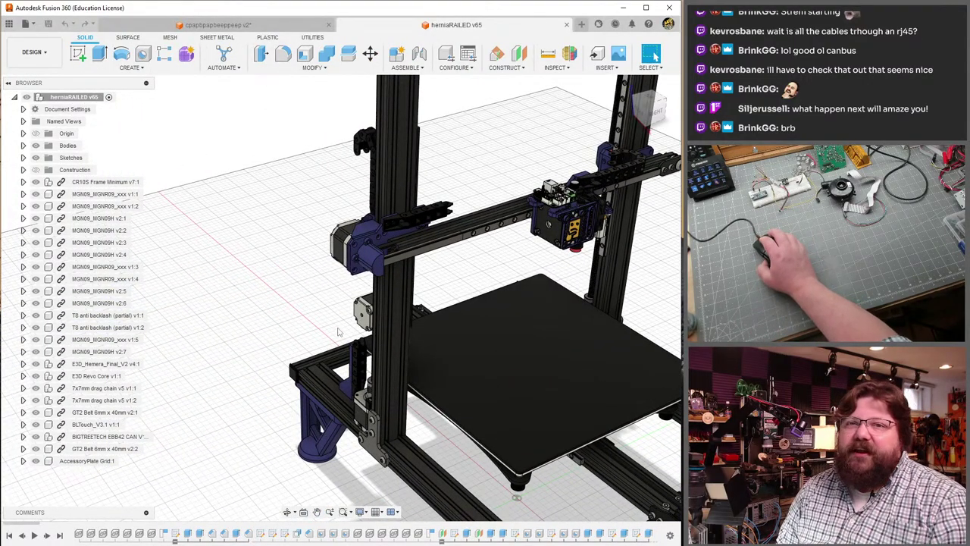
{"action": "middle_click_drag", "start_coordinate": [636, 121], "coordinate": [291, 407], "text": "shift"}
{"action": "scroll", "coordinate": [291, 407], "scroll_direction": "up", "scroll_amount": 10}
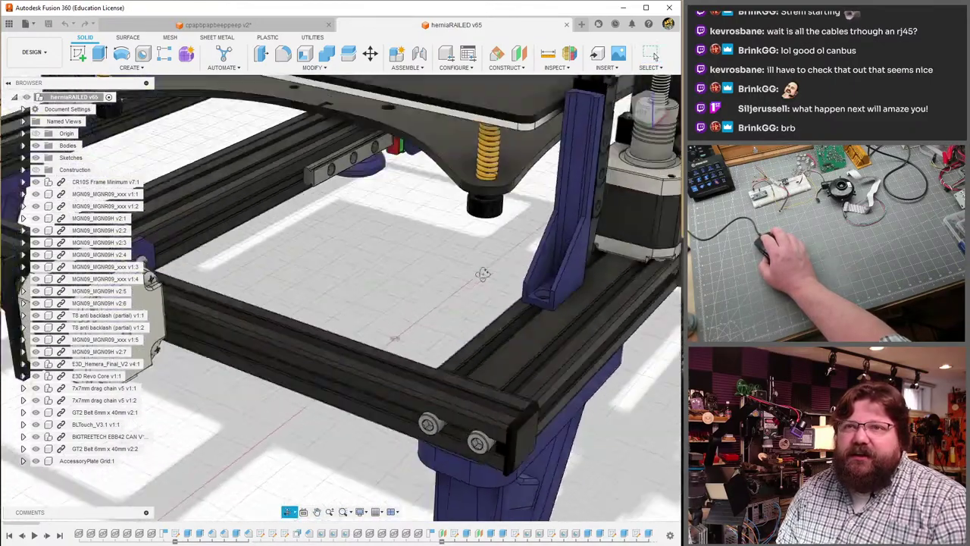
{"action": "middle_click_drag", "start_coordinate": [483, 275], "coordinate": [413, 295], "text": "shift"}
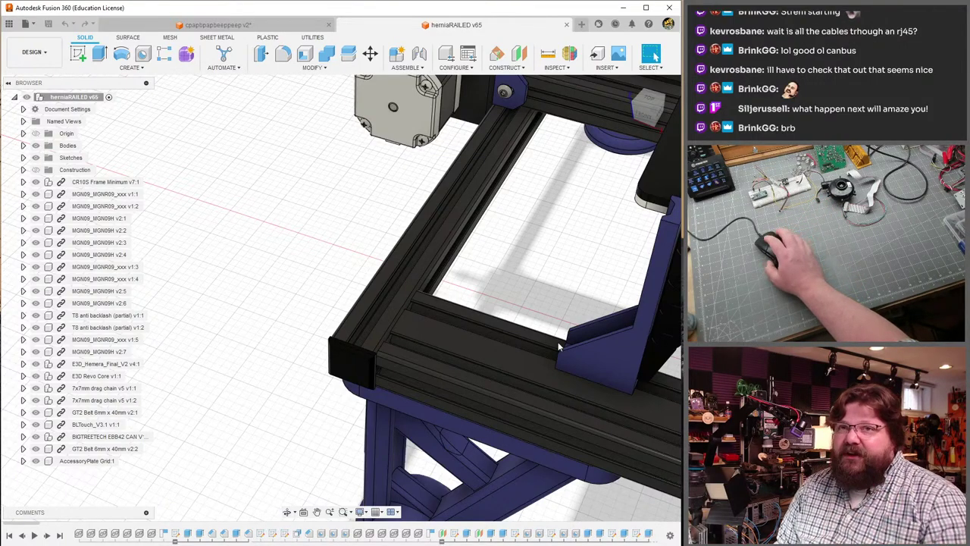
- Examine the base frame's printed feet, Z motor and bed from the back and right sides of the printer
{"action": "middle_click_drag", "start_coordinate": [478, 269], "coordinate": [460, 381], "text": "shift"}
{"action": "scroll", "coordinate": [427, 288], "scroll_direction": "up", "scroll_amount": 3}
{"action": "scroll", "coordinate": [430, 296], "scroll_direction": "up", "scroll_amount": 5}
{"action": "scroll", "coordinate": [451, 372], "scroll_direction": "down", "scroll_amount": 8}
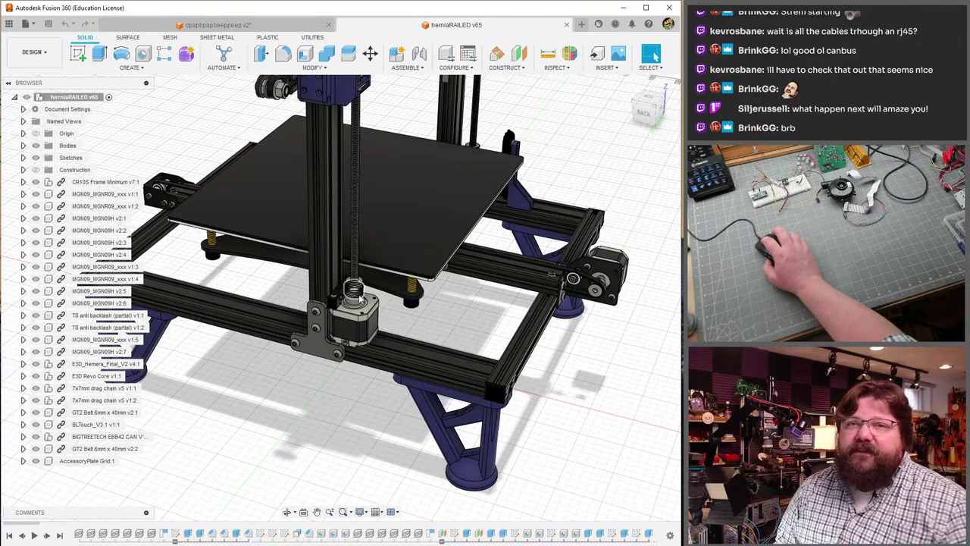
{"action": "middle_click_drag", "start_coordinate": [449, 333], "coordinate": [489, 417], "text": "shift"}
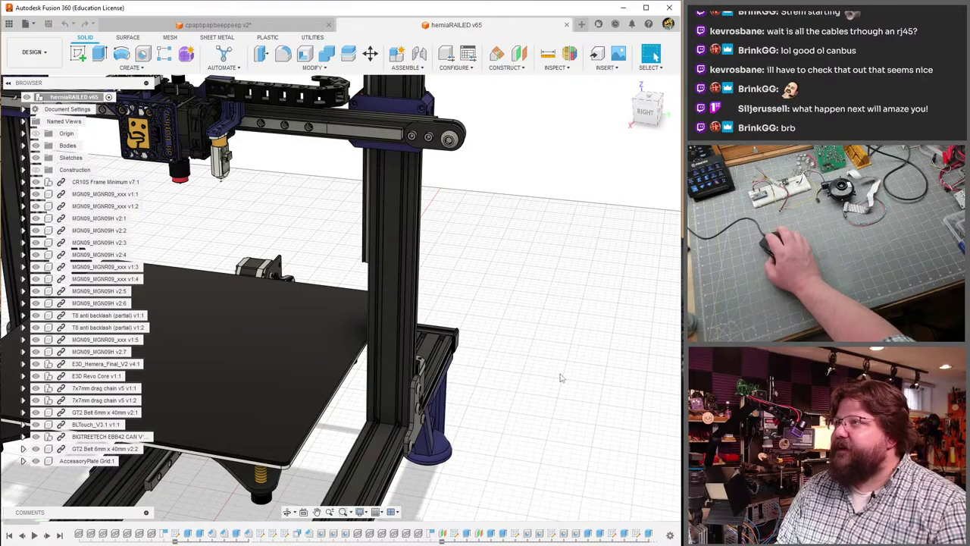
- Inspect the lower frame corner beside the Z motor, including its extrusions, printed foot and bed levelling spring
{"action": "middle_click_drag", "start_coordinate": [512, 340], "coordinate": [656, 57], "text": "shift"}
{"action": "scroll", "coordinate": [386, 326], "scroll_direction": "up", "scroll_amount": 5}
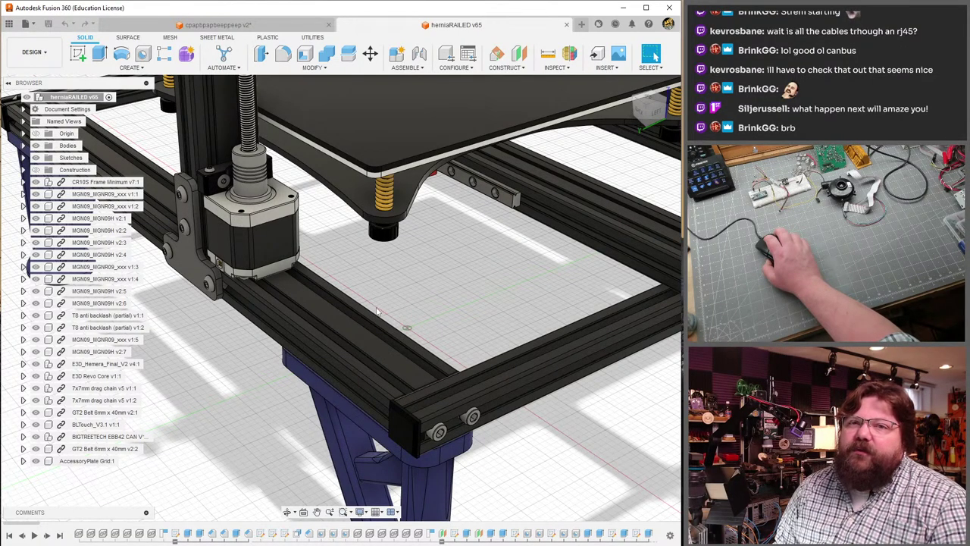
{"action": "scroll", "coordinate": [373, 310], "scroll_direction": "down", "scroll_amount": 5}
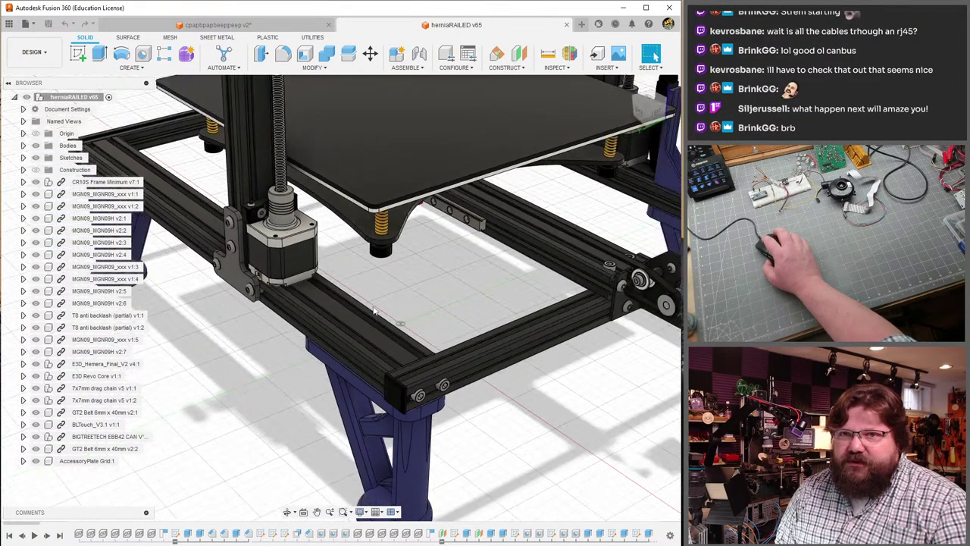
{"action": "middle_click_drag", "start_coordinate": [375, 307], "coordinate": [321, 302], "text": "shift"}
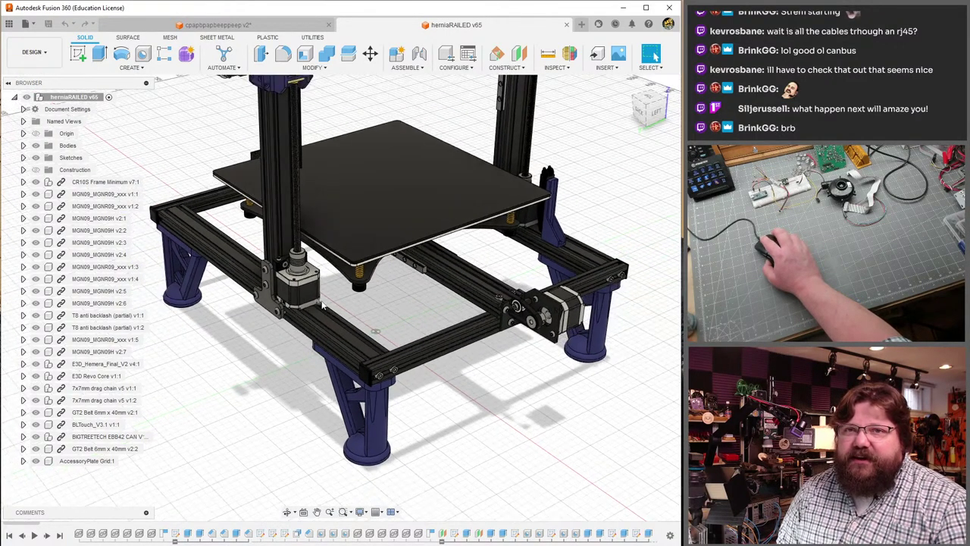
{"action": "scroll", "coordinate": [323, 306], "scroll_direction": "up", "scroll_amount": 5}
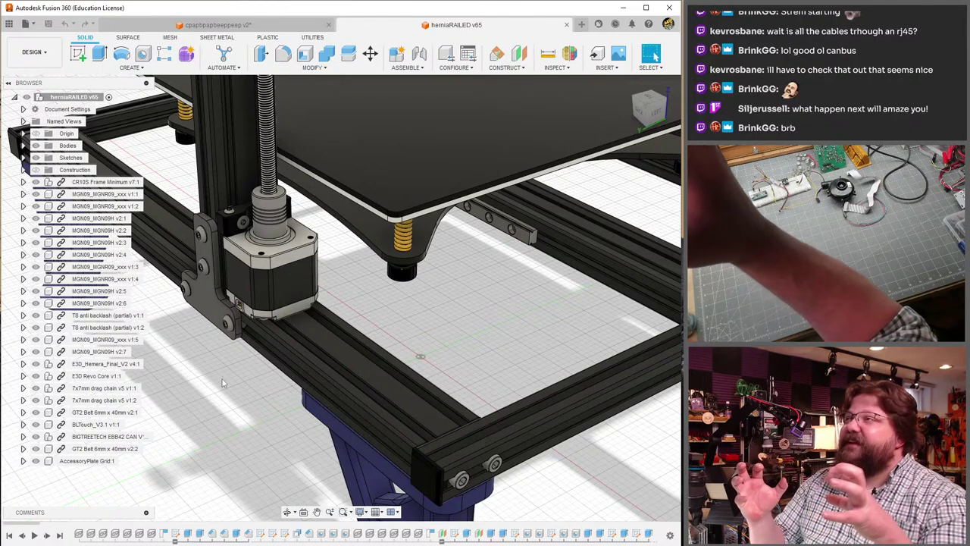
{"action": "scroll", "coordinate": [421, 363], "scroll_direction": "down", "scroll_amount": 1}
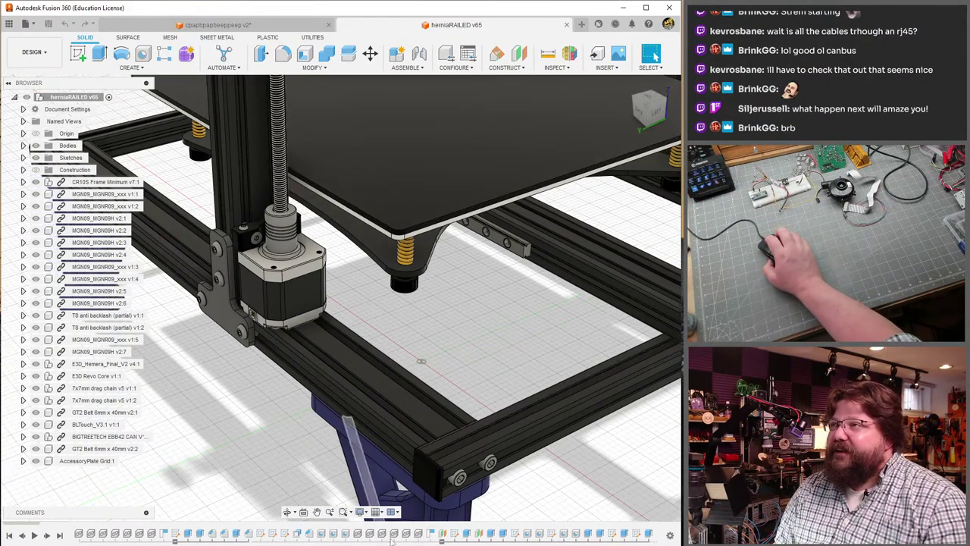
{"action": "scroll", "coordinate": [658, 499], "scroll_direction": "down", "scroll_amount": 5}
- Examine the print head, its CAN board and the X gantry from the front and along the rail
{"action": "middle_click_drag", "start_coordinate": [658, 499], "coordinate": [464, 158], "text": "shift"}
{"action": "scroll", "coordinate": [371, 273], "scroll_direction": "down", "scroll_amount": 3}
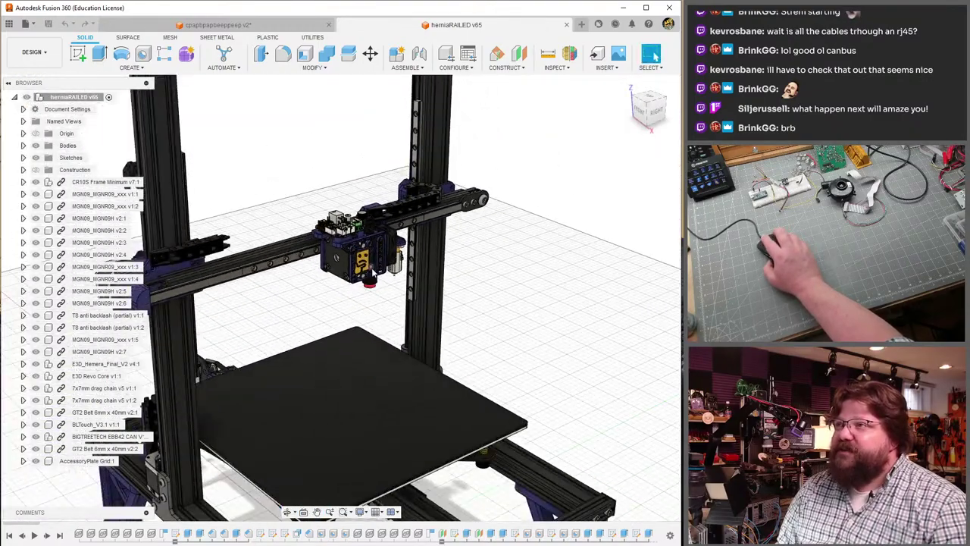
{"action": "scroll", "coordinate": [371, 273], "scroll_direction": "up", "scroll_amount": 8}
{"action": "middle_click_drag", "start_coordinate": [379, 267], "coordinate": [655, 57], "text": "shift"}
{"action": "middle_click_drag", "start_coordinate": [405, 214], "coordinate": [275, 296], "text": "shift"}
{"action": "scroll", "coordinate": [271, 286], "scroll_direction": "up", "scroll_amount": 2}
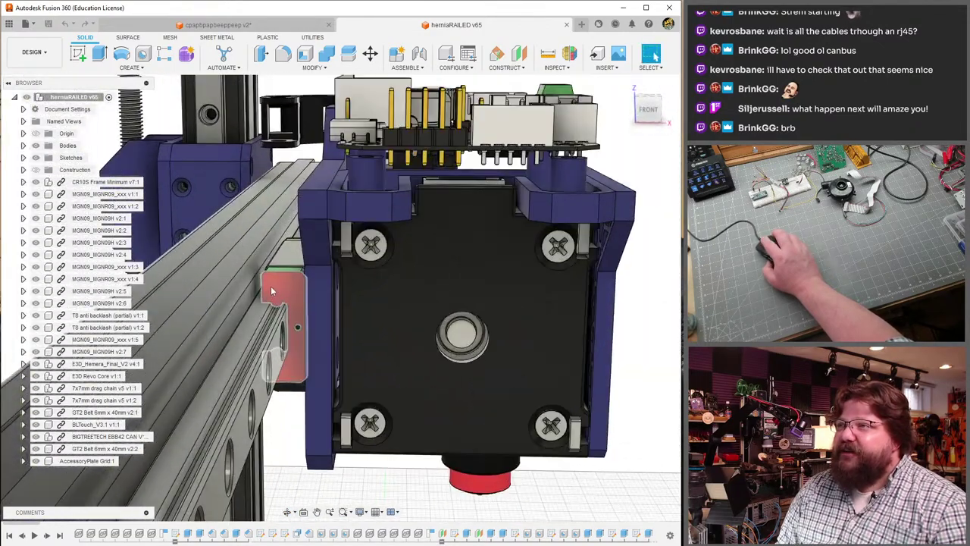
{"action": "scroll", "coordinate": [250, 357], "scroll_direction": "down", "scroll_amount": 2}
{"action": "scroll", "coordinate": [250, 356], "scroll_direction": "down", "scroll_amount": 3}
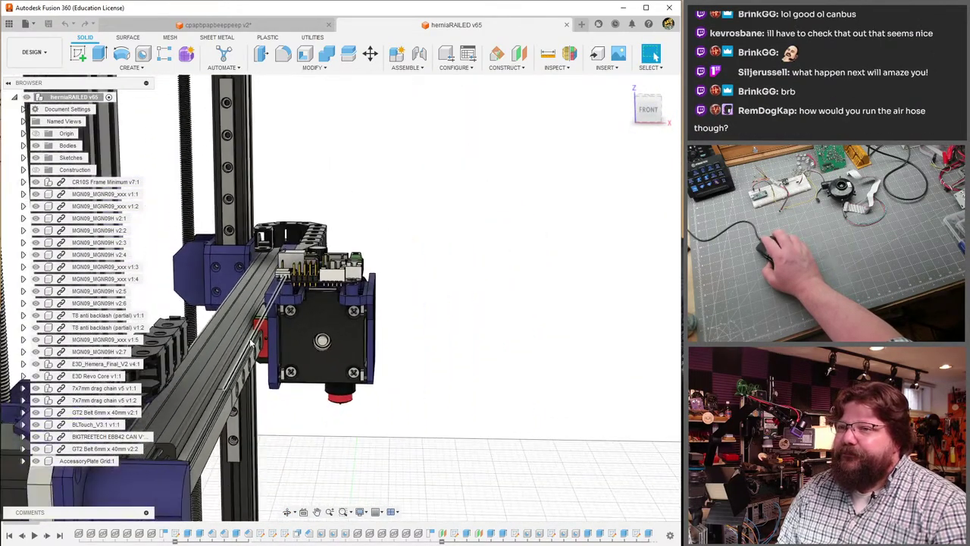
{"action": "middle_click_drag", "start_coordinate": [250, 356], "coordinate": [269, 326], "text": "shift"}
{"action": "scroll", "coordinate": [270, 326], "scroll_direction": "down", "scroll_amount": 4}
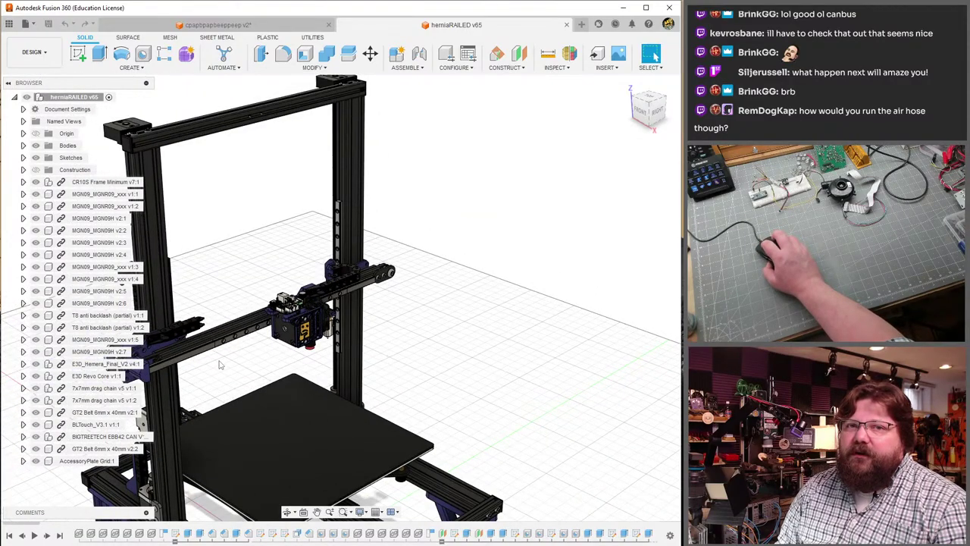
- Examine the upright frame from the back and side, with a close view of the probe mount and drag chain
{"action": "middle_click_drag", "start_coordinate": [230, 385], "coordinate": [653, 56], "text": "shift"}
{"action": "scroll", "coordinate": [436, 240], "scroll_direction": "down", "scroll_amount": 2}
{"action": "scroll", "coordinate": [436, 241], "scroll_direction": "up", "scroll_amount": 4}
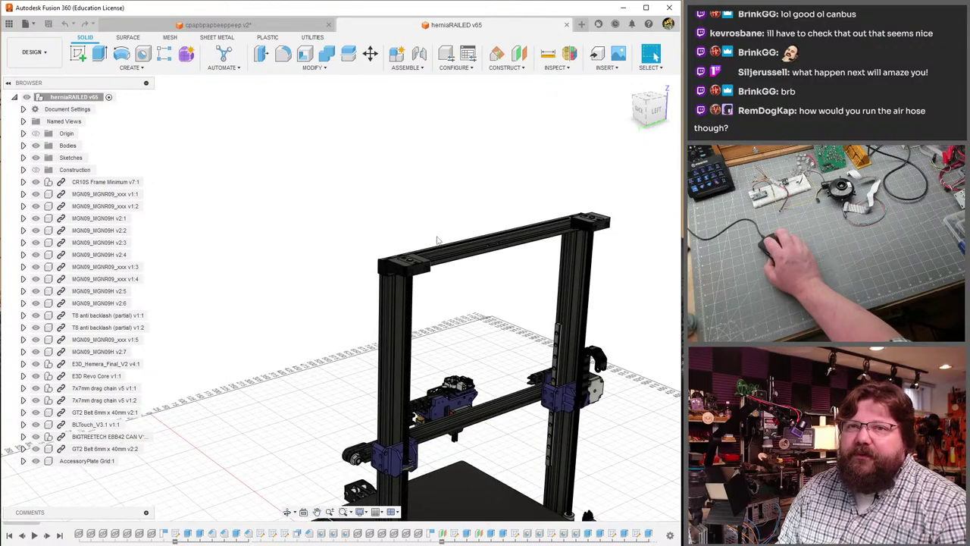
{"action": "middle_click_drag", "start_coordinate": [408, 246], "coordinate": [395, 295], "text": "shift"}
{"action": "scroll", "coordinate": [394, 296], "scroll_direction": "up", "scroll_amount": 5}
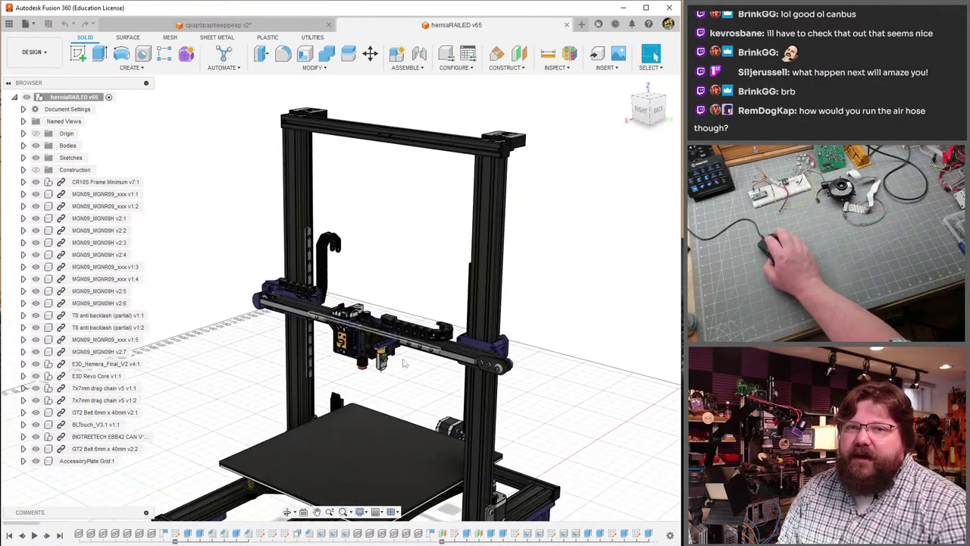
{"action": "scroll", "coordinate": [391, 347], "scroll_direction": "up", "scroll_amount": 3}
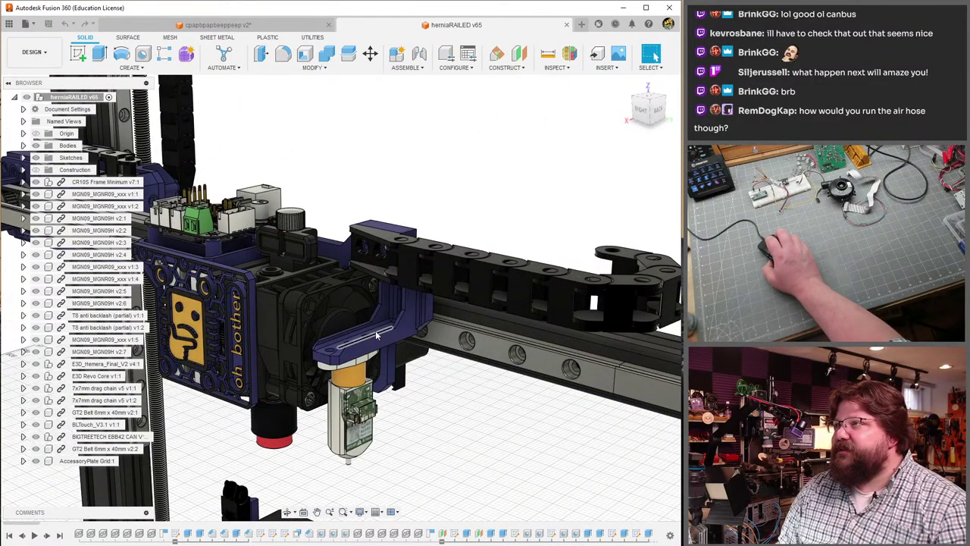
{"action": "scroll", "coordinate": [377, 335], "scroll_direction": "down", "scroll_amount": 6}
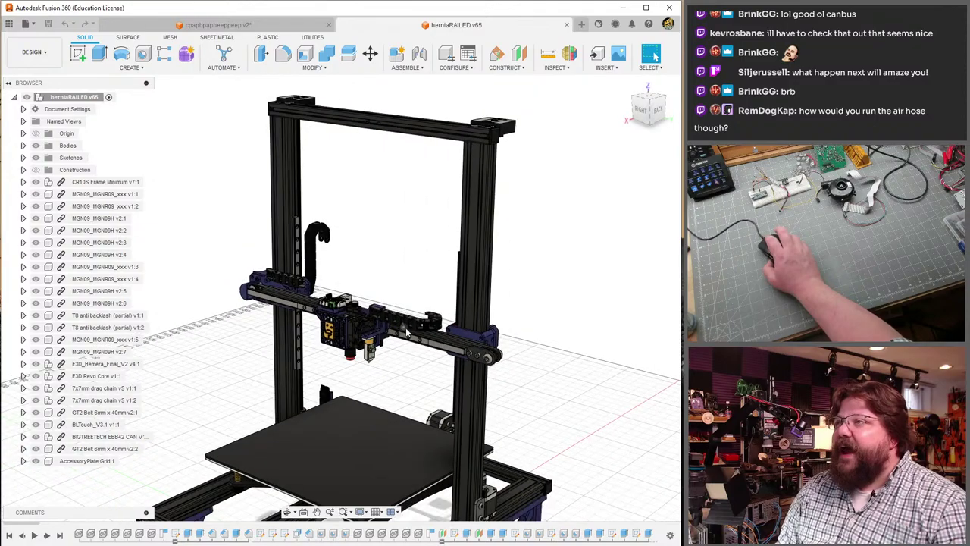
{"action": "middle_click_drag", "start_coordinate": [376, 288], "coordinate": [379, 198]}
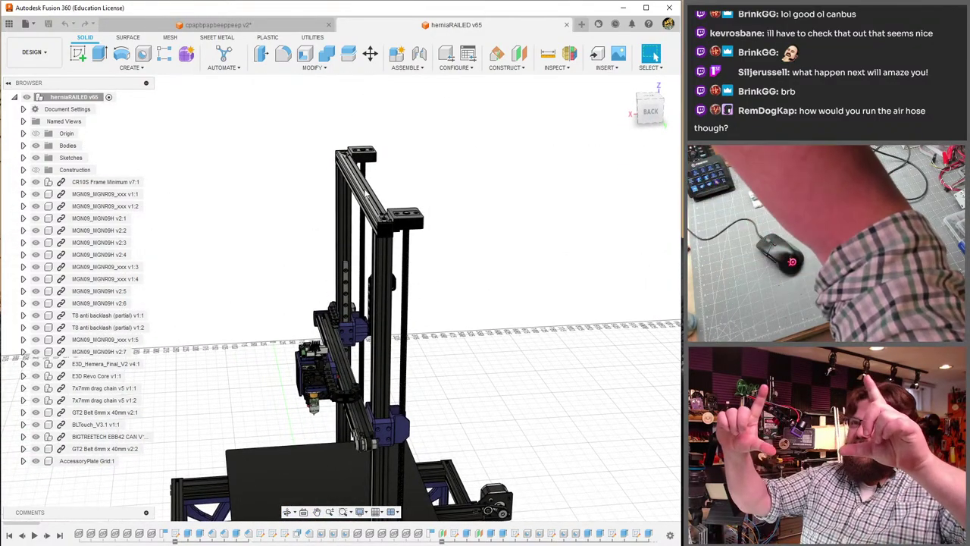
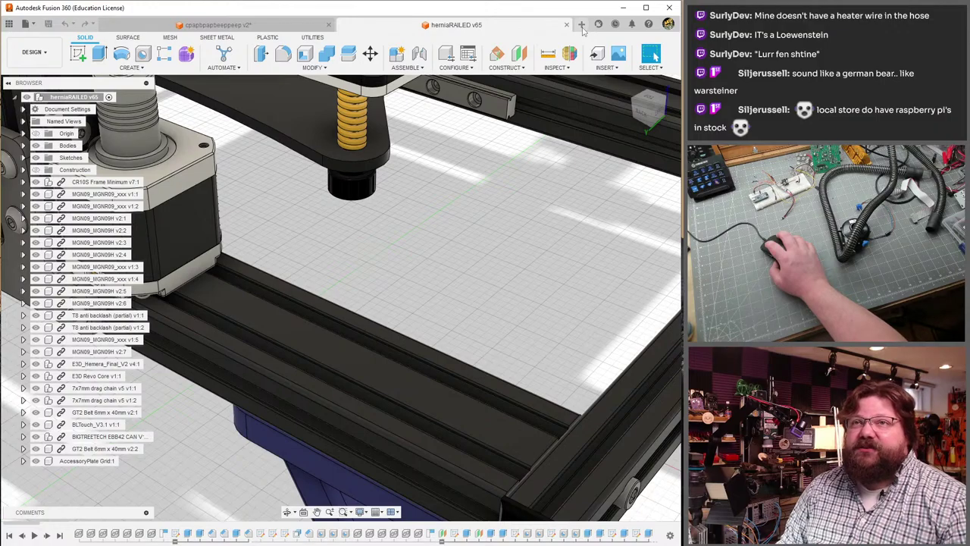
- Create a new design and start a sketch on the horizontal origin plane
{"action": "left_click", "coordinate": [582, 25]}
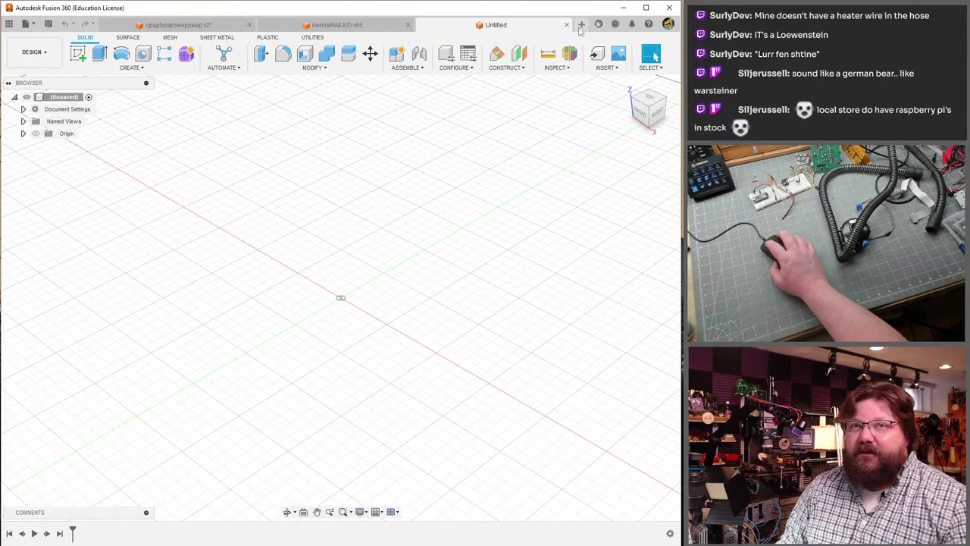
{"action": "left_click", "coordinate": [83, 59]}
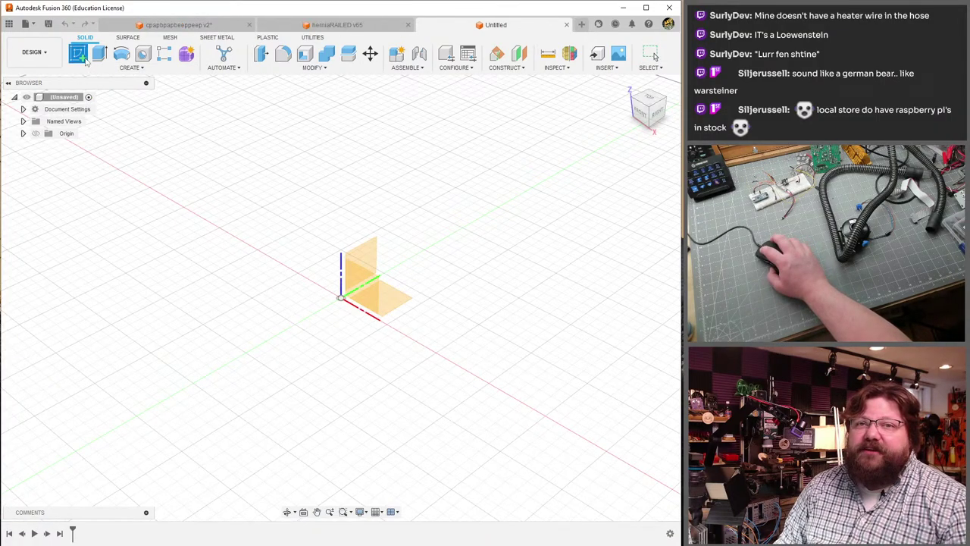
{"action": "left_click", "coordinate": [406, 305]}
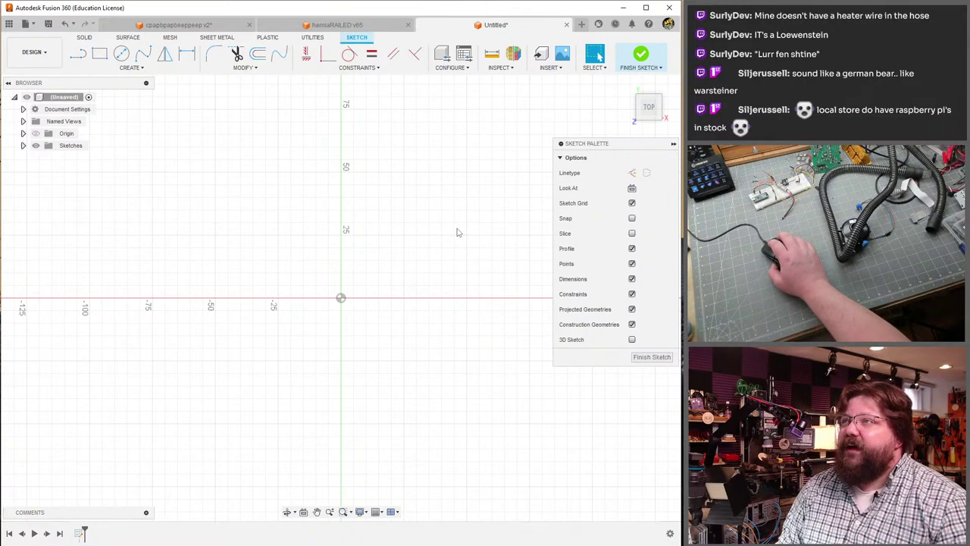
- Return to the herniaRAILED assembly and inspect the lower frame corner, its end extrusion and foot from several angles
{"action": "left_click", "coordinate": [368, 25]}
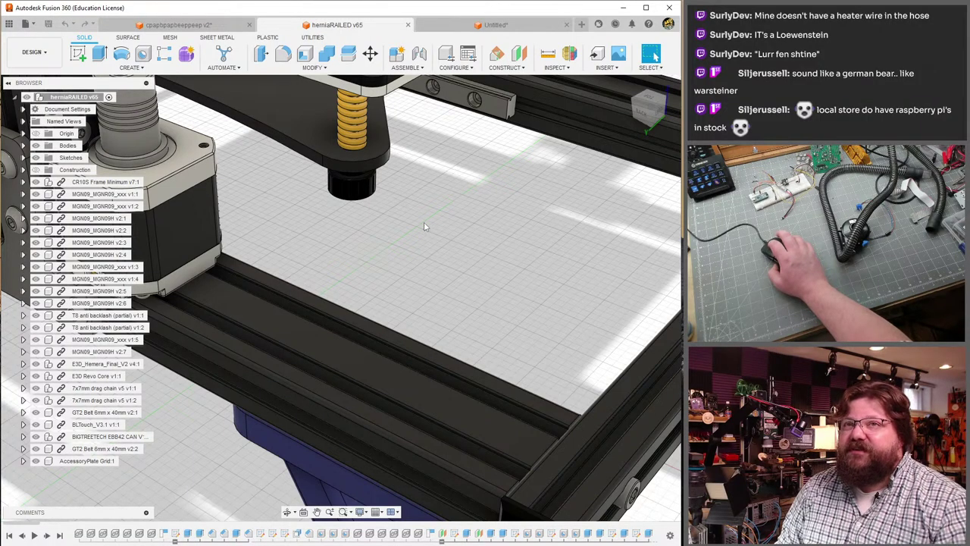
{"action": "scroll", "coordinate": [425, 226], "scroll_direction": "down", "scroll_amount": 5}
{"action": "scroll", "coordinate": [426, 222], "scroll_direction": "up", "scroll_amount": 3}
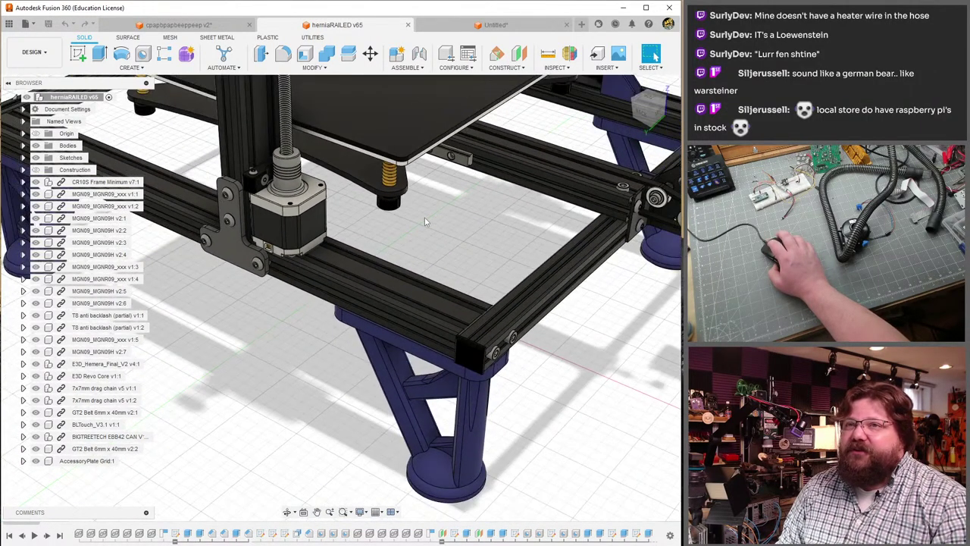
{"action": "middle_click_drag", "start_coordinate": [457, 214], "coordinate": [456, 121], "text": "shift"}
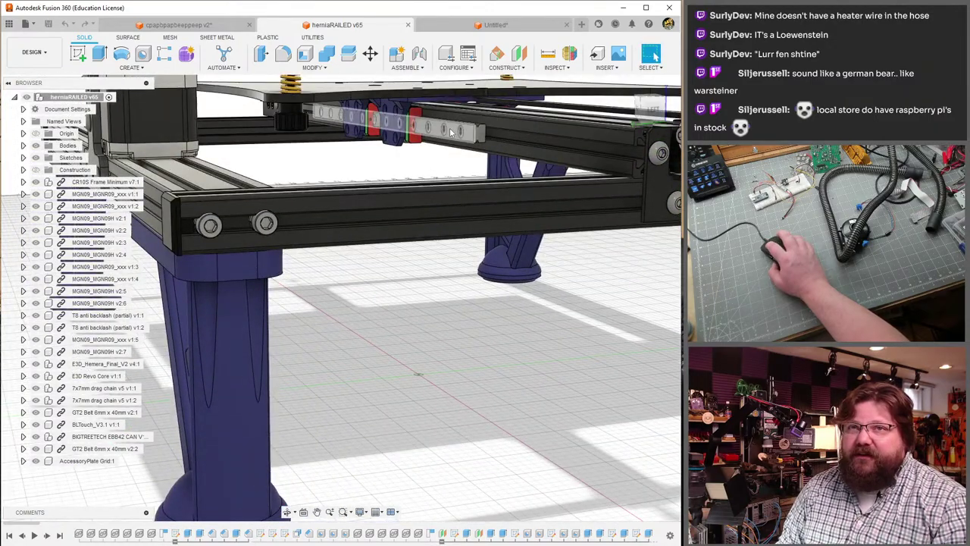
{"action": "left_click", "coordinate": [450, 192]}
{"action": "middle_click_drag", "start_coordinate": [450, 192], "coordinate": [418, 188], "text": "shift"}
{"action": "middle_click_drag", "start_coordinate": [329, 169], "coordinate": [455, 176], "text": "shift"}
{"action": "middle_click_drag", "start_coordinate": [550, 373], "coordinate": [302, 201], "text": "shift"}
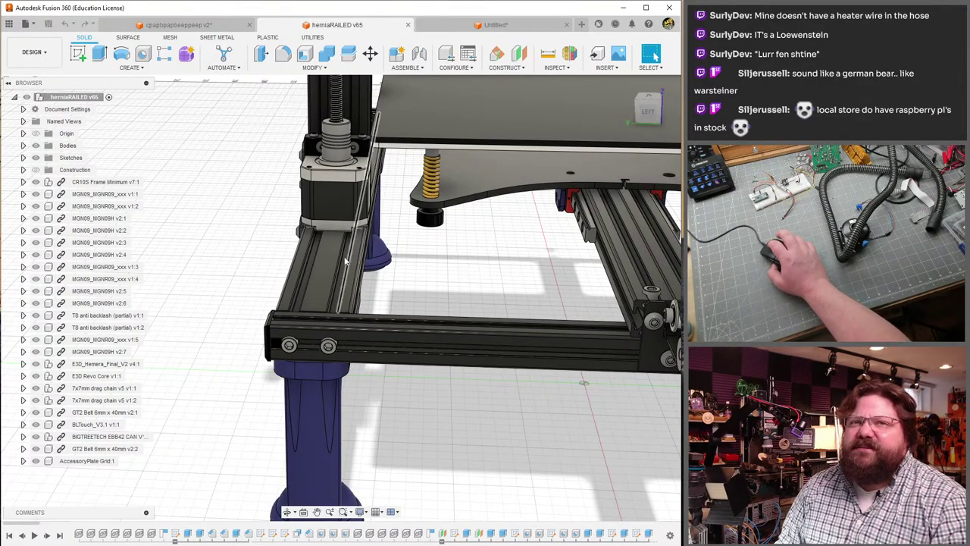
{"action": "middle_click_drag", "start_coordinate": [345, 261], "coordinate": [389, 238], "text": "shift"}
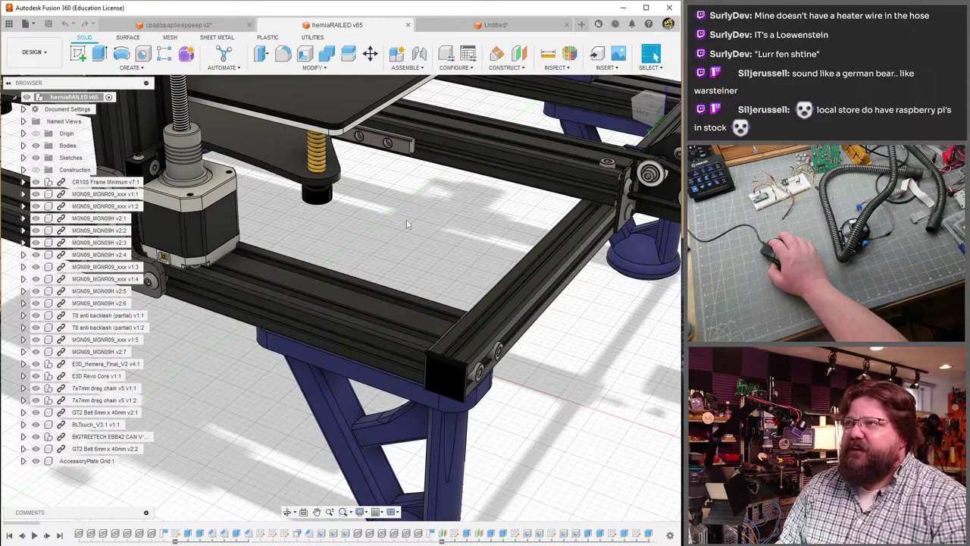
- Inspect the printed drag chain bracket on the base frame near the Z motor, selecting its chain mounting face
{"action": "scroll", "coordinate": [427, 219], "scroll_direction": "down", "scroll_amount": 4}
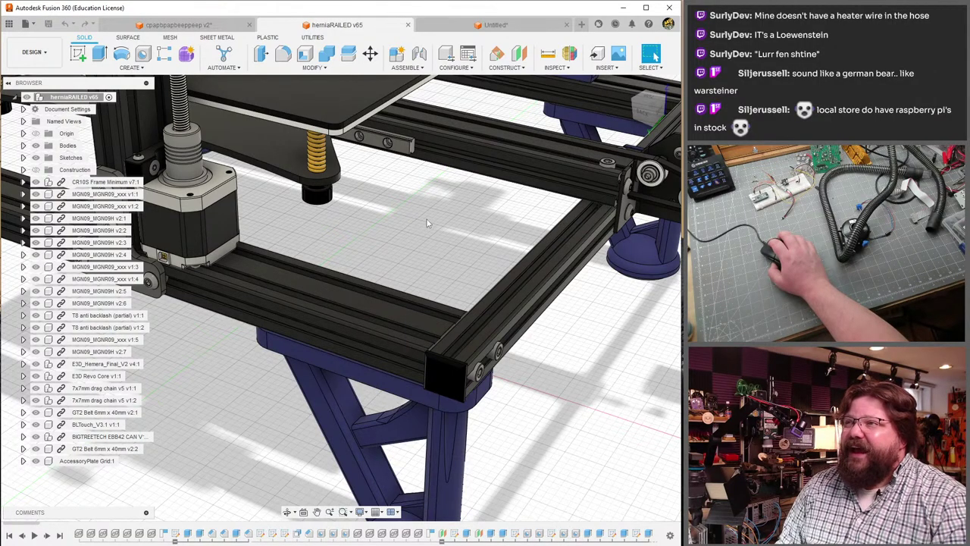
{"action": "middle_click_drag", "start_coordinate": [427, 219], "coordinate": [534, 399], "text": "shift"}
{"action": "scroll", "coordinate": [227, 379], "scroll_direction": "down", "scroll_amount": 4}
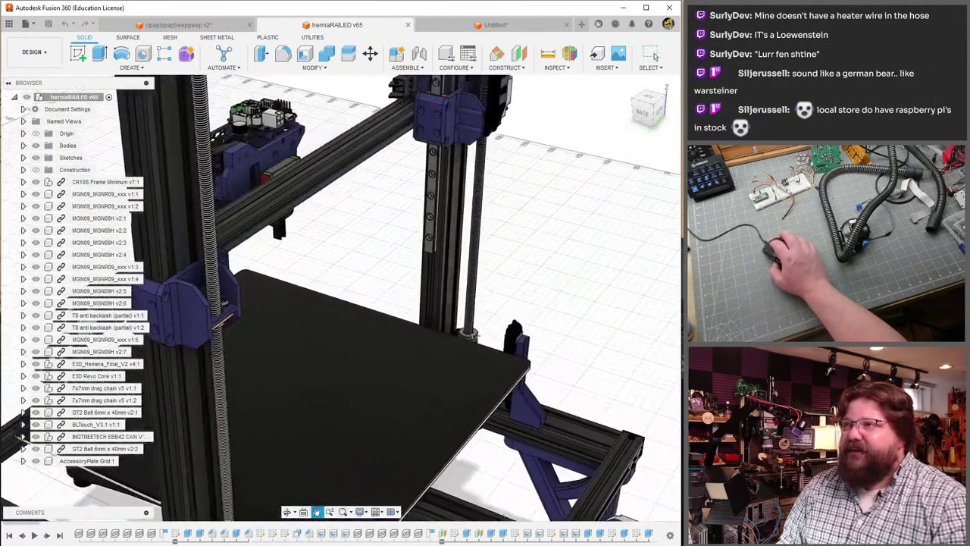
{"action": "scroll", "coordinate": [196, 362], "scroll_direction": "up", "scroll_amount": 6}
{"action": "middle_click_drag", "start_coordinate": [198, 339], "coordinate": [197, 310], "text": "shift"}
{"action": "scroll", "coordinate": [193, 307], "scroll_direction": "up", "scroll_amount": 5}
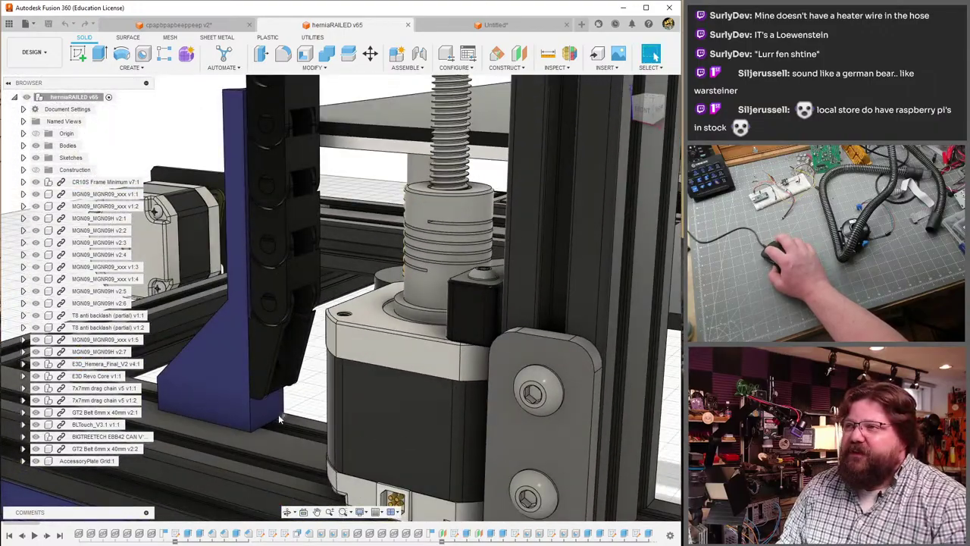
{"action": "left_click", "coordinate": [277, 409]}
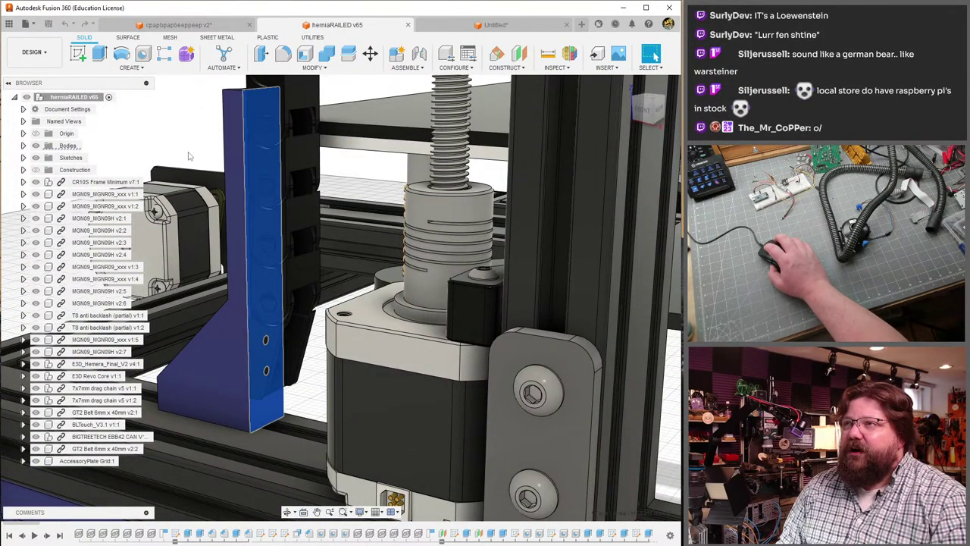
{"action": "scroll", "coordinate": [189, 148], "scroll_direction": "down", "scroll_amount": 6}
{"action": "middle_click_drag", "start_coordinate": [216, 140], "coordinate": [294, 241], "text": "shift"}
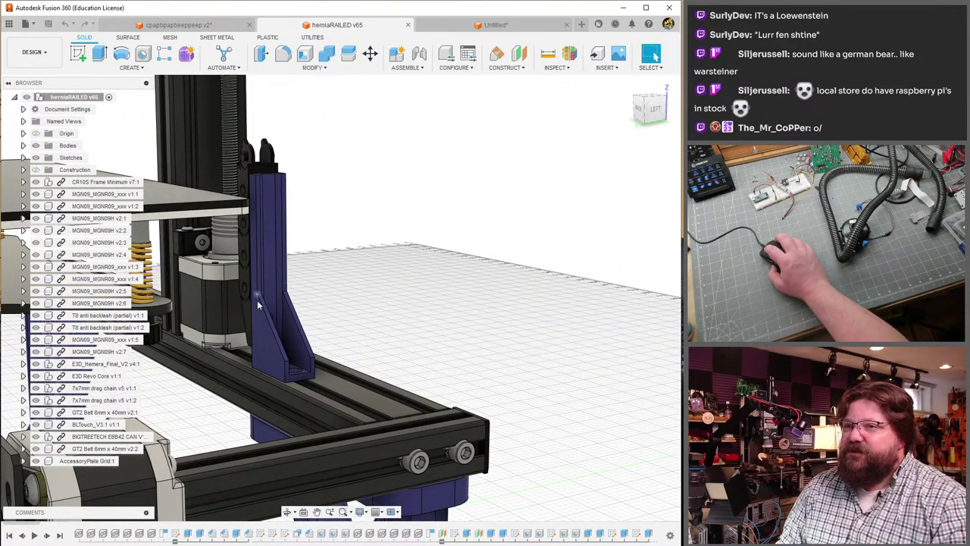
{"action": "middle_click_drag", "start_coordinate": [369, 274], "coordinate": [314, 281], "text": "shift"}
{"action": "scroll", "coordinate": [315, 281], "scroll_direction": "down", "scroll_amount": 6}
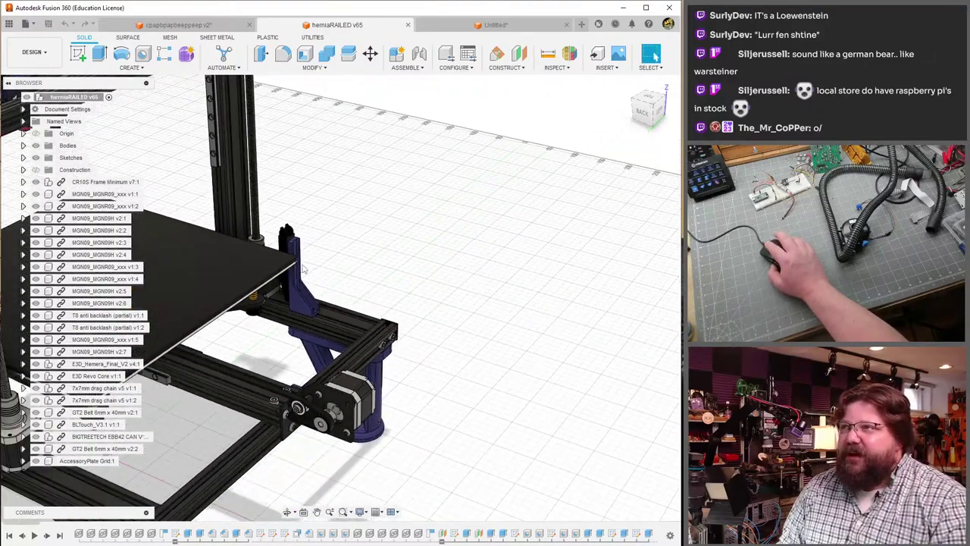
- Inspect the printed Z carriage bracket around the lead screw, selecting the outer face of its nut mount
{"action": "mouse_move", "coordinate": [416, 292]}
{"action": "middle_mouse_down"}
{"action": "mouse_move", "coordinate": [519, 305]}
{"action": "mouse_move", "coordinate": [427, 296]}
{"action": "middle_mouse_up"}
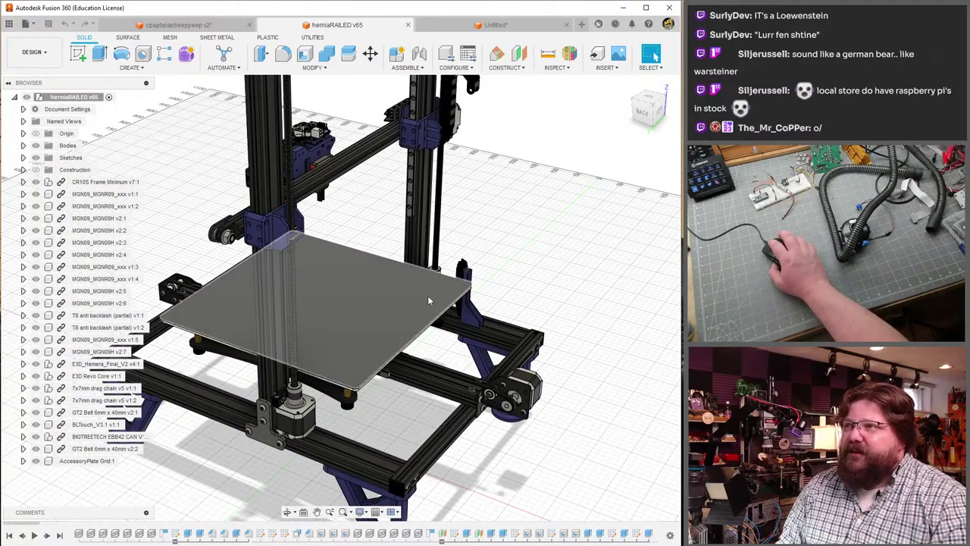
{"action": "scroll", "coordinate": [267, 231], "scroll_direction": "up", "scroll_amount": 4}
{"action": "scroll", "coordinate": [267, 225], "scroll_direction": "up", "scroll_amount": 4}
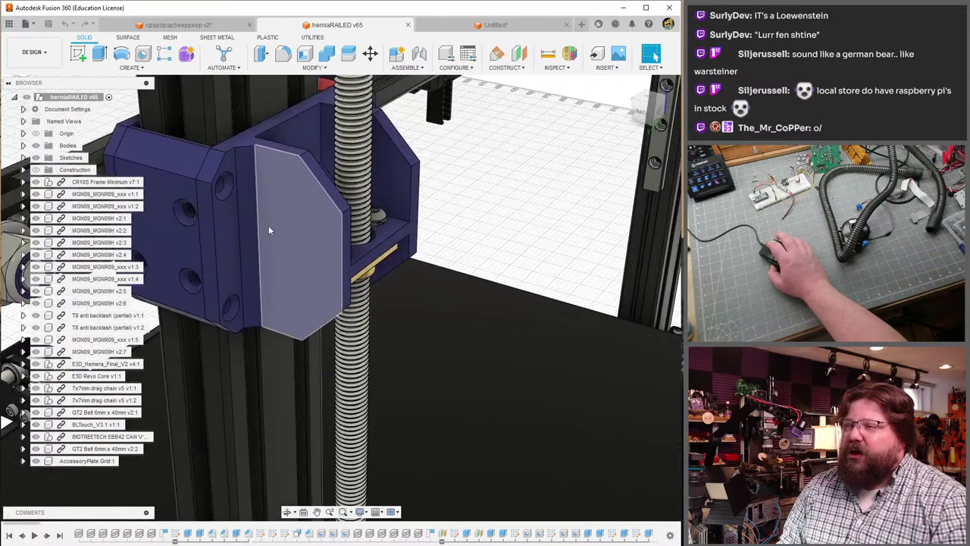
{"action": "scroll", "coordinate": [268, 225], "scroll_direction": "down", "scroll_amount": 3}
{"action": "middle_click_drag", "start_coordinate": [294, 236], "coordinate": [392, 258], "text": "shift"}
{"action": "scroll", "coordinate": [305, 236], "scroll_direction": "up", "scroll_amount": 6}
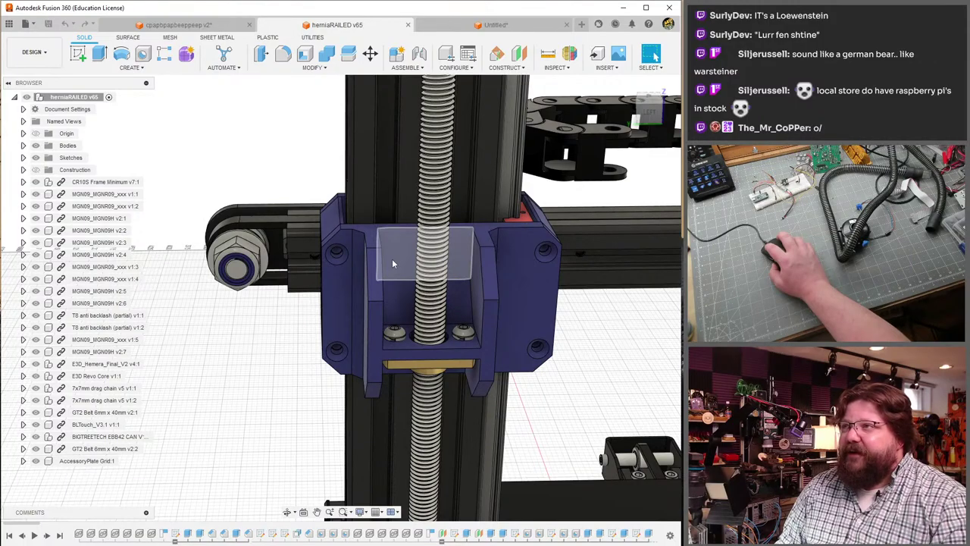
{"action": "left_click", "coordinate": [379, 344]}
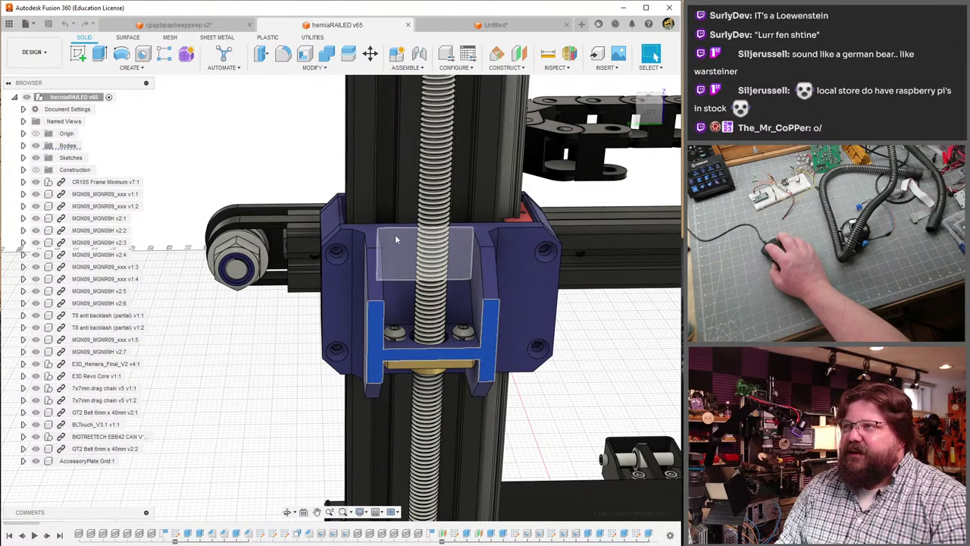
{"action": "middle_click_drag", "start_coordinate": [395, 234], "coordinate": [416, 315], "text": "shift"}
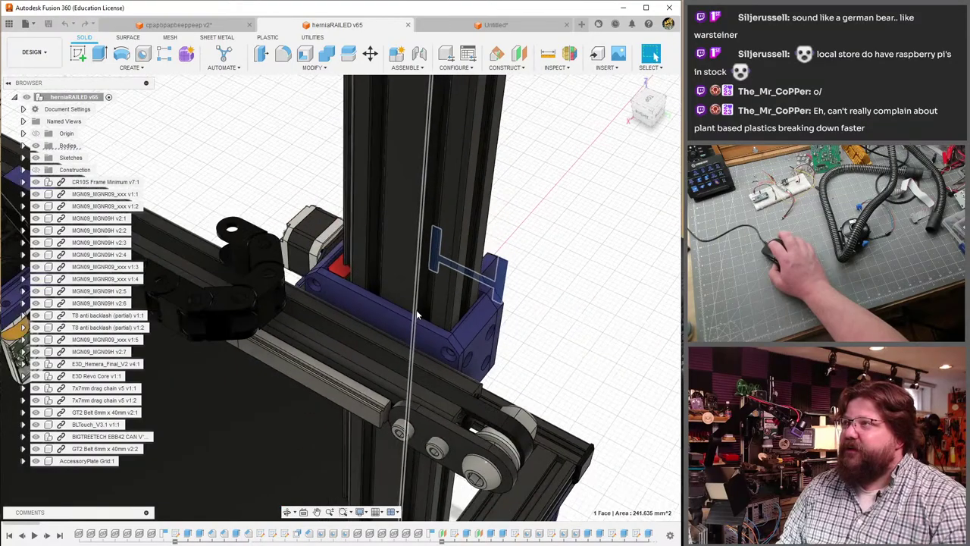
- Go back to a close view of the lower frame extrusion between the Z motor and the end cap
{"action": "scroll", "coordinate": [416, 314], "scroll_direction": "down", "scroll_amount": 10}
{"action": "middle_click_drag", "start_coordinate": [466, 283], "coordinate": [510, 190], "text": "shift"}
{"action": "scroll", "coordinate": [351, 317], "scroll_direction": "up", "scroll_amount": 5}
{"action": "scroll", "coordinate": [351, 311], "scroll_direction": "up", "scroll_amount": 3}
{"action": "scroll", "coordinate": [505, 278], "scroll_direction": "up", "scroll_amount": 3}
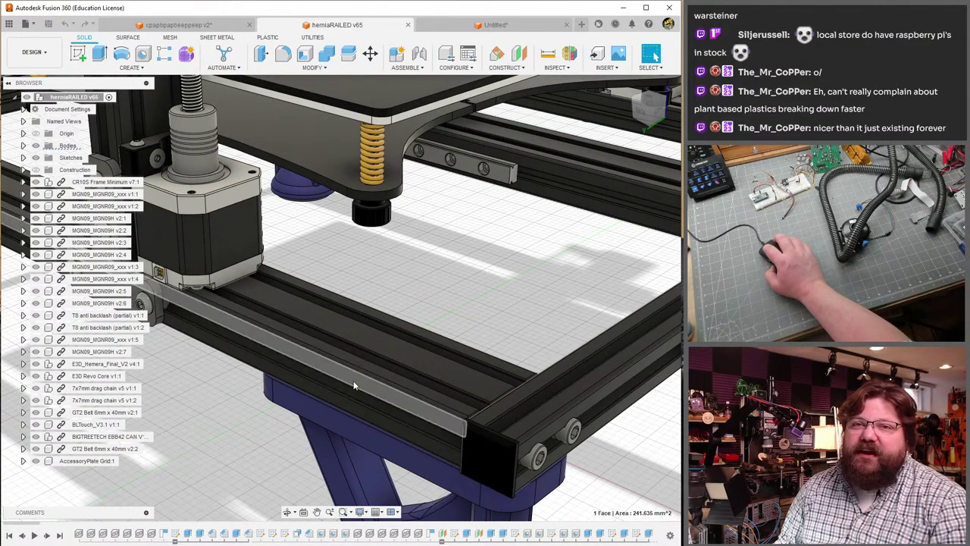
- Examine the lower frame extrusion and its slots between the Z motor and the end cap from both sides
{"action": "left_click", "coordinate": [228, 319]}
{"action": "middle_click_drag", "start_coordinate": [228, 318], "coordinate": [370, 366], "text": "shift"}
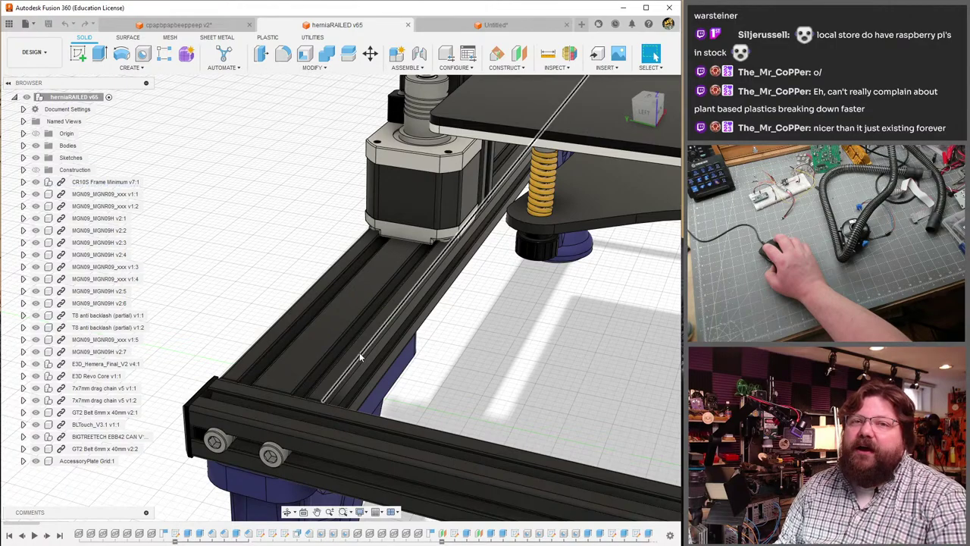
{"action": "middle_click_drag", "start_coordinate": [367, 299], "coordinate": [369, 343], "text": "shift"}
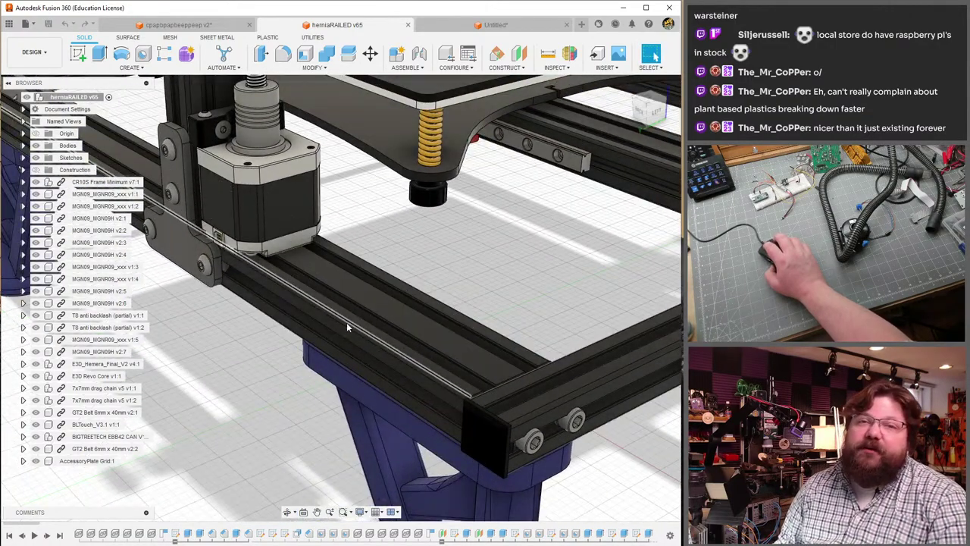
{"action": "left_click", "coordinate": [370, 291]}
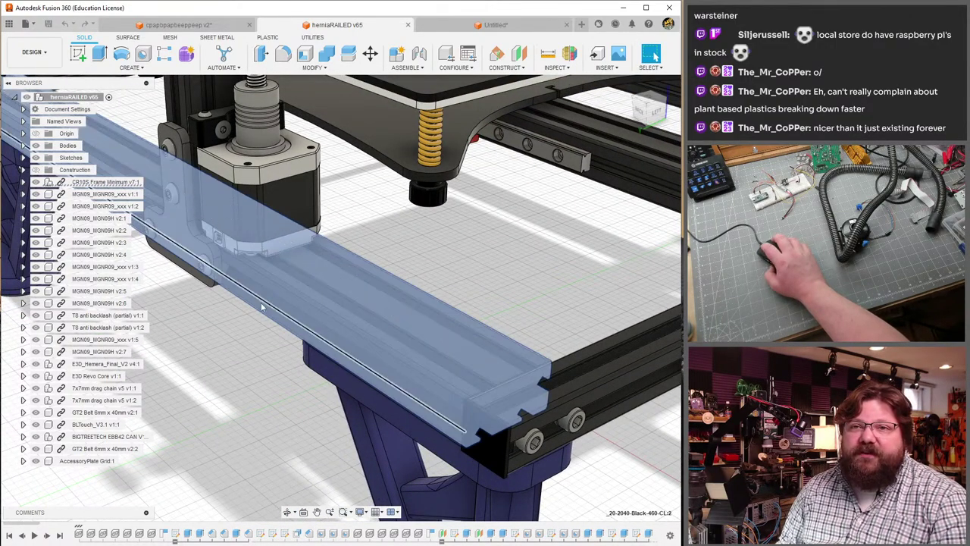
{"action": "scroll", "coordinate": [261, 307], "scroll_direction": "down", "scroll_amount": 3}
{"action": "middle_click_drag", "start_coordinate": [260, 306], "coordinate": [378, 295], "text": "shift"}
{"action": "left_click", "coordinate": [378, 295]}
{"action": "scroll", "coordinate": [379, 295], "scroll_direction": "up", "scroll_amount": 4}
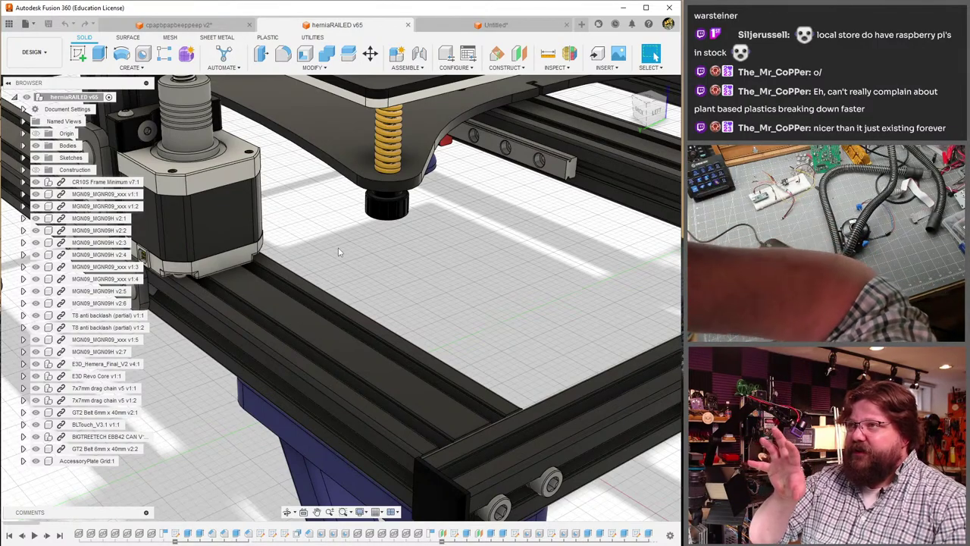
- Measure the distance along the lower frame extrusion from the Z motor's side face to the edge at the end crossbar
{"action": "left_click", "coordinate": [533, 31]}
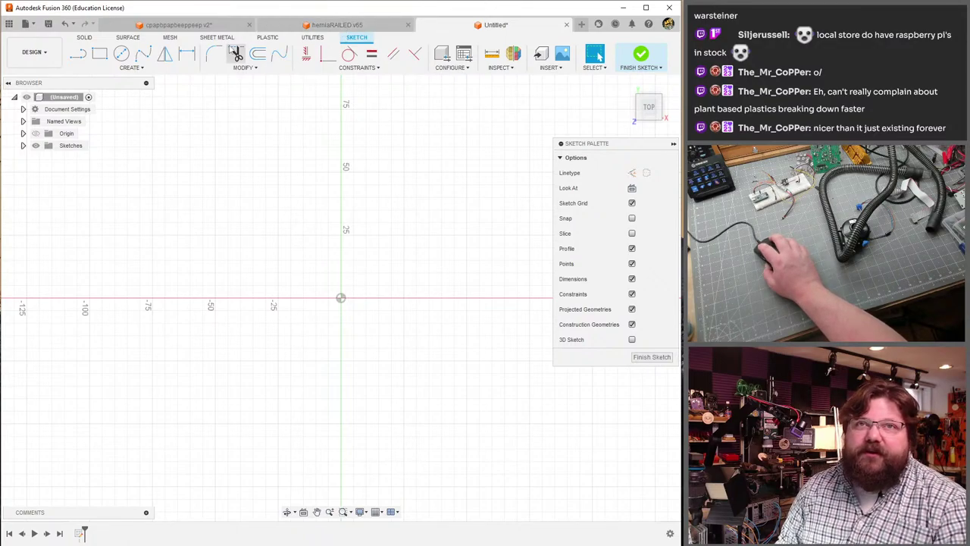
{"action": "left_click", "coordinate": [311, 27]}
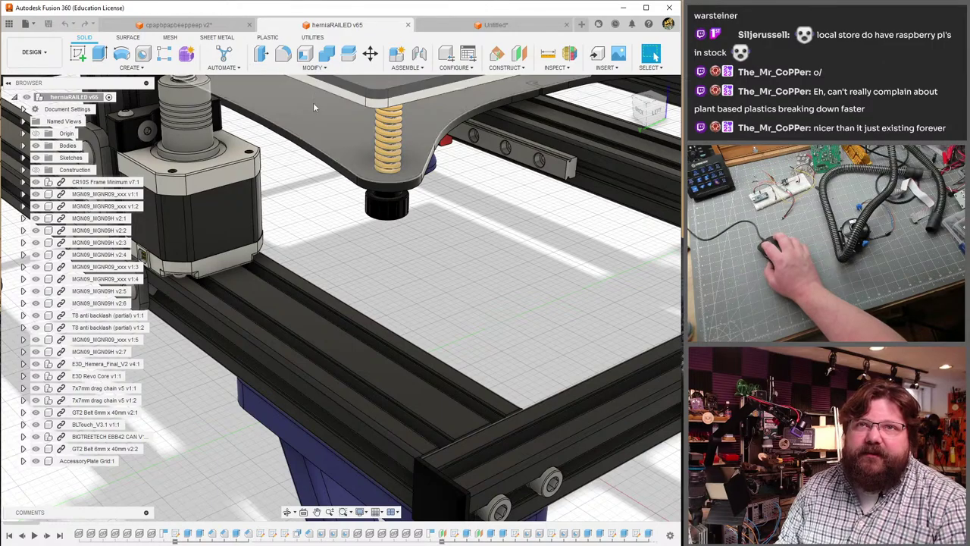
{"action": "left_click", "coordinate": [547, 54]}
{"action": "left_click", "coordinate": [230, 216]}
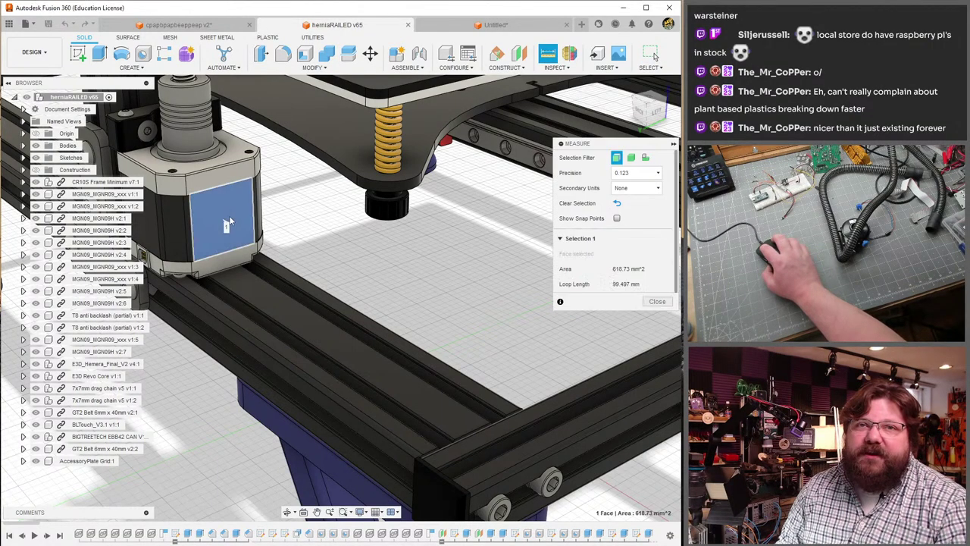
{"action": "middle_click_drag", "start_coordinate": [341, 201], "coordinate": [317, 171]}
{"action": "scroll", "coordinate": [401, 363], "scroll_direction": "up", "scroll_amount": 5}
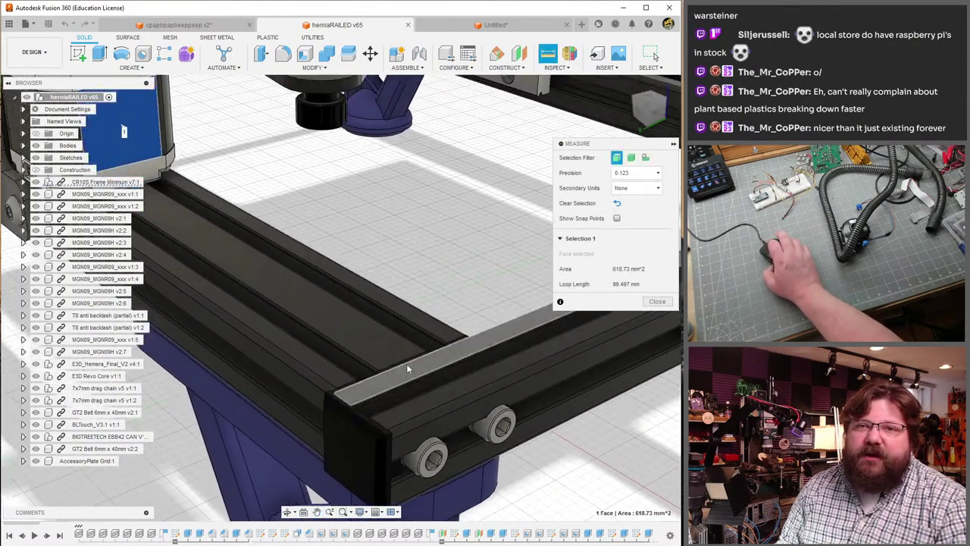
{"action": "left_click", "coordinate": [393, 365]}
{"action": "middle_click_drag", "start_coordinate": [396, 341], "coordinate": [374, 177]}
{"action": "scroll", "coordinate": [374, 177], "scroll_direction": "up", "scroll_amount": 2}
{"action": "middle_click_drag", "start_coordinate": [424, 197], "coordinate": [327, 296], "text": "shift"}
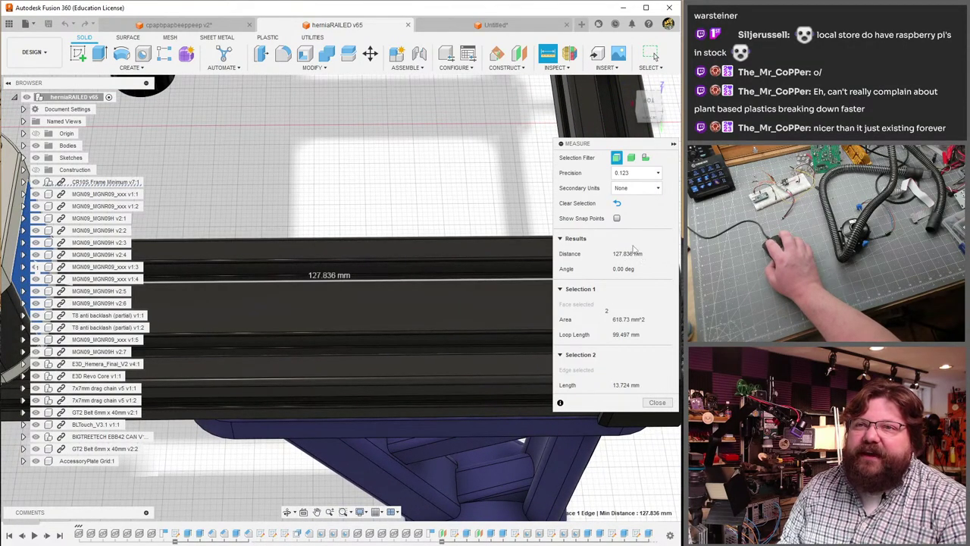
{"action": "middle_click_drag", "start_coordinate": [409, 224], "coordinate": [227, 261], "text": "shift"}
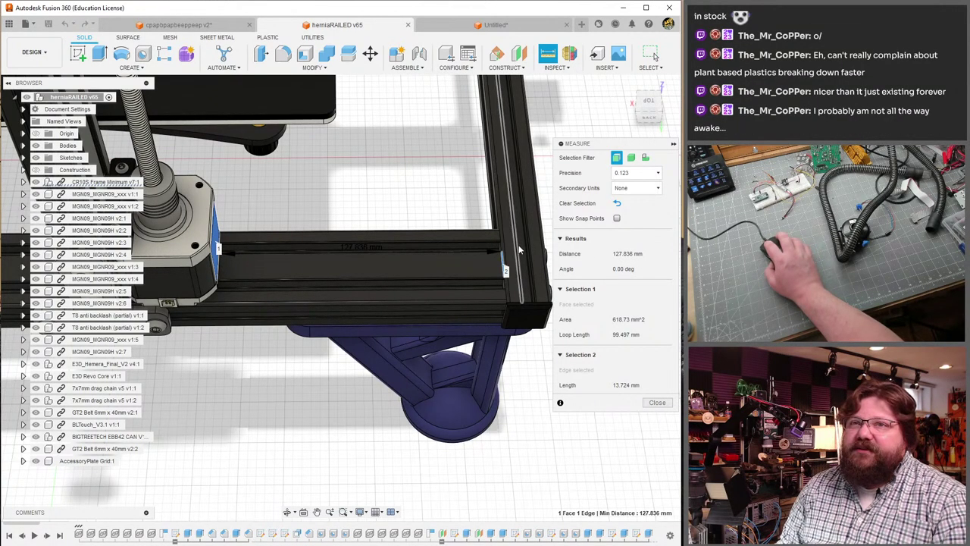
- Measure the width of the lower frame extrusion between its two outer side faces in the herniaRAILED assembly
{"action": "left_click", "coordinate": [503, 27]}
{"action": "left_click", "coordinate": [367, 26]}
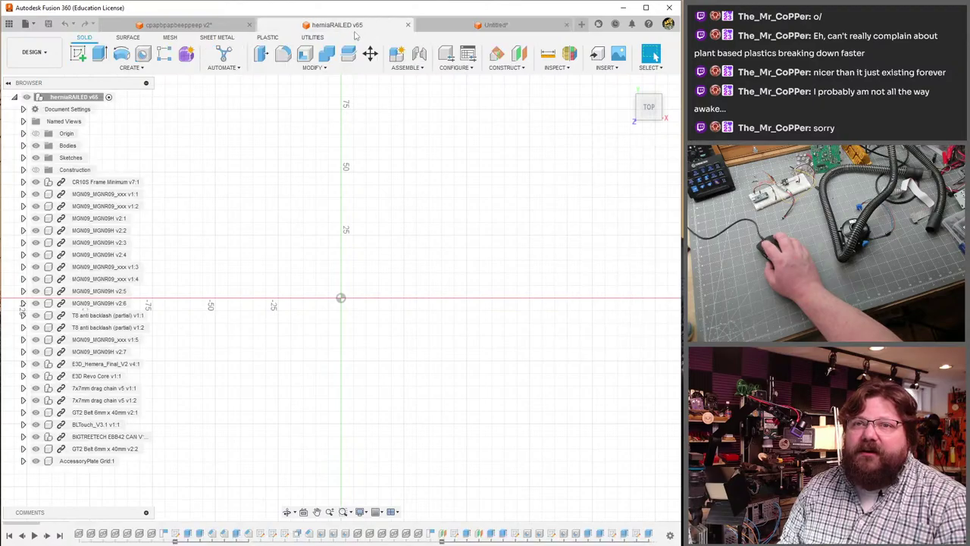
{"action": "left_click", "coordinate": [548, 54]}
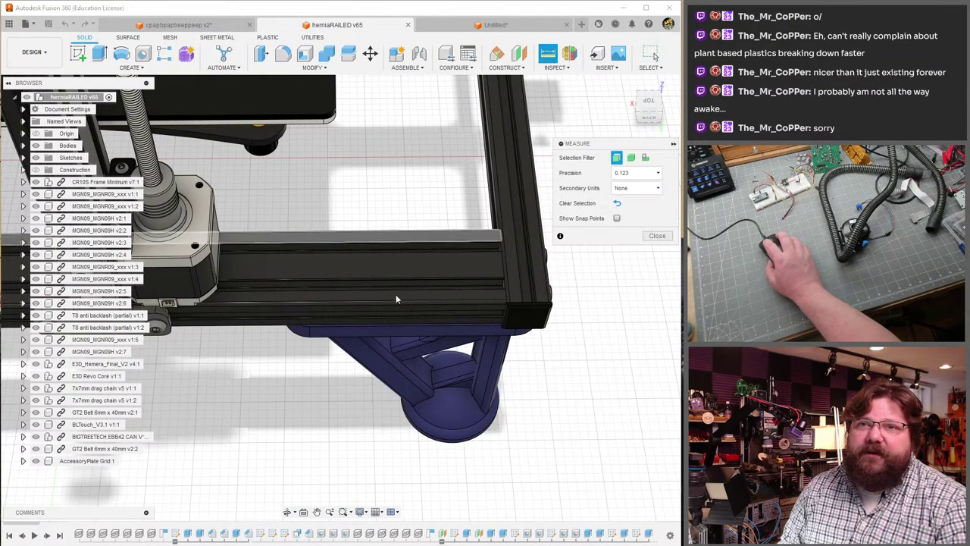
{"action": "middle_click_drag", "start_coordinate": [395, 294], "coordinate": [271, 302], "text": "shift"}
{"action": "left_click", "coordinate": [269, 294]}
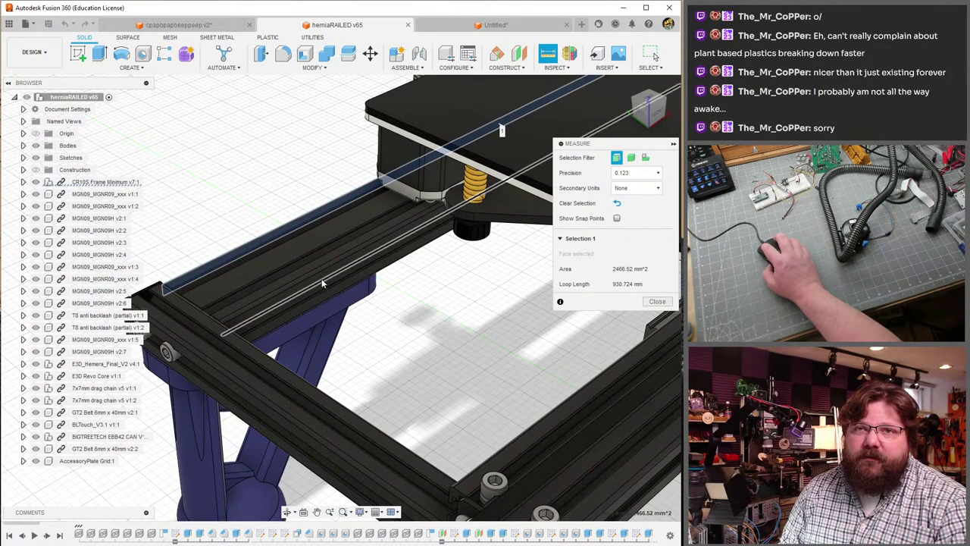
{"action": "scroll", "coordinate": [319, 285], "scroll_direction": "up", "scroll_amount": 2}
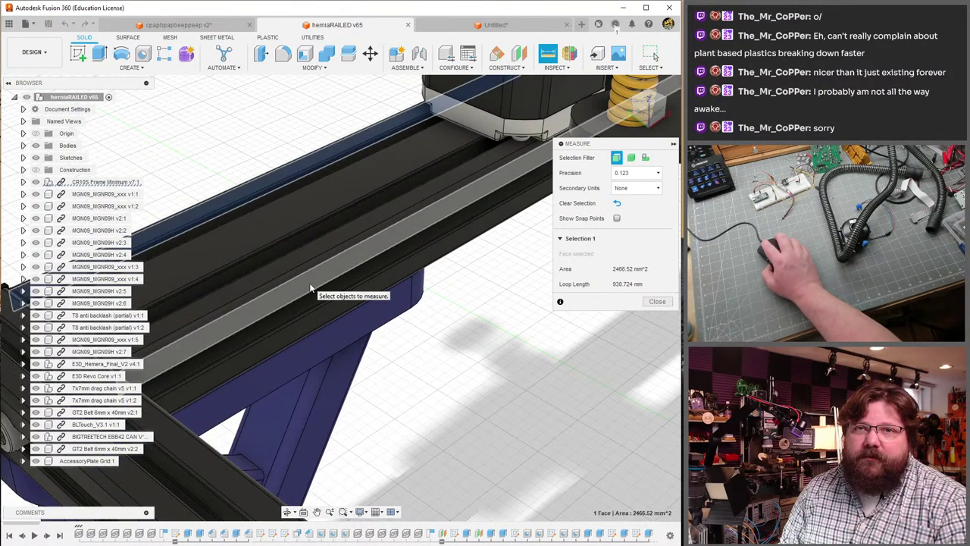
{"action": "left_click", "coordinate": [309, 282]}
{"action": "scroll", "coordinate": [310, 285], "scroll_direction": "down", "scroll_amount": 2}
{"action": "middle_click_drag", "start_coordinate": [309, 289], "coordinate": [443, 104], "text": "shift"}
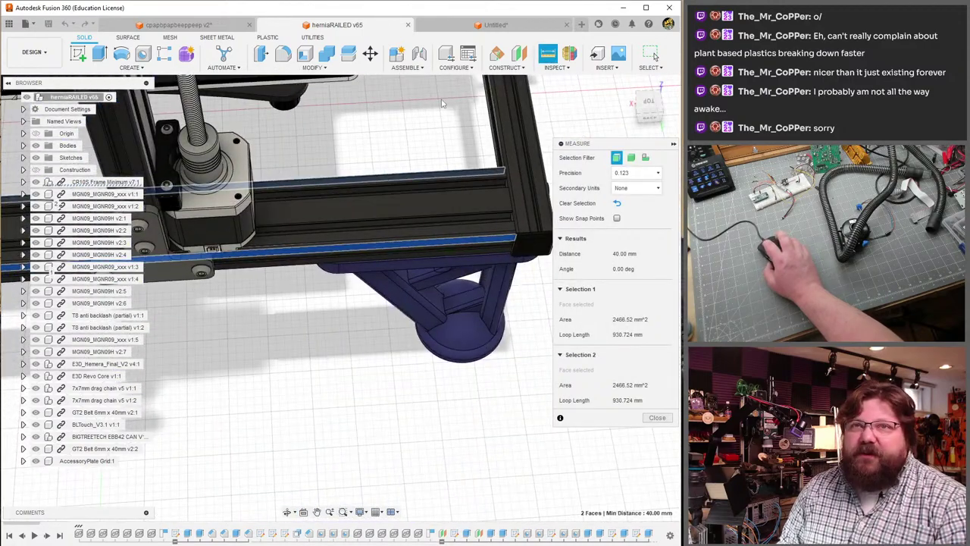
- Switch to the untitled design and sketch a rectangle from the origin, 127 mm wide and 40 mm high
{"action": "left_click", "coordinate": [489, 25]}
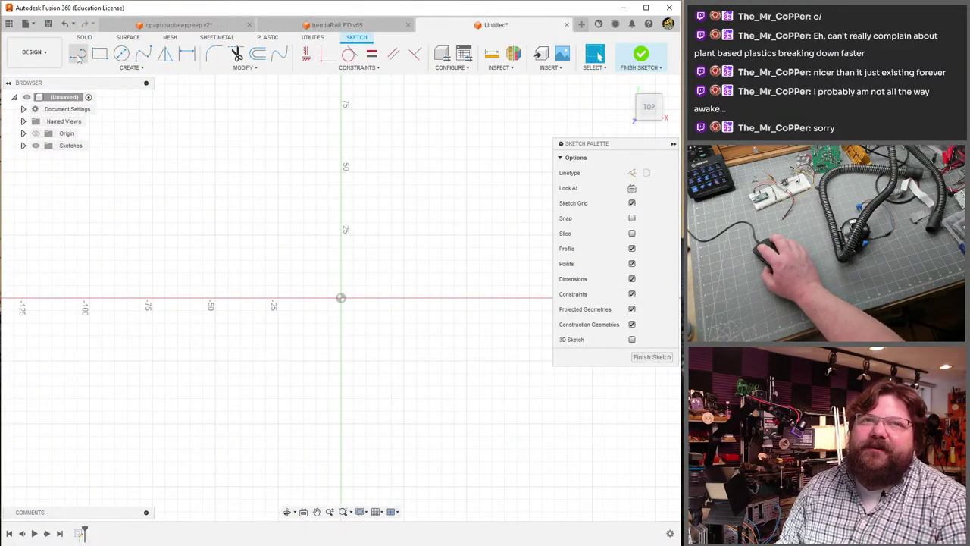
{"action": "left_click", "coordinate": [99, 53]}
{"action": "left_click", "coordinate": [341, 298]}
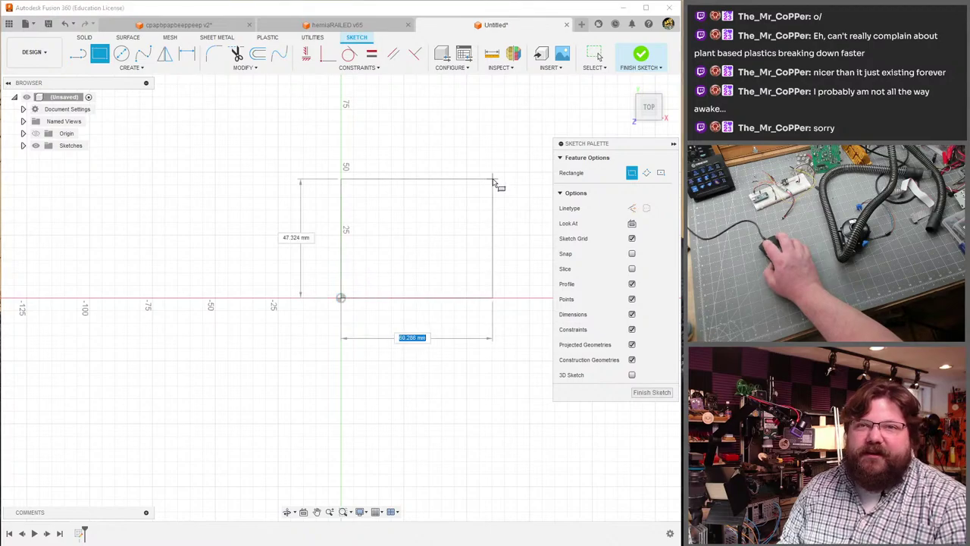
{"action": "type", "text": "127"}
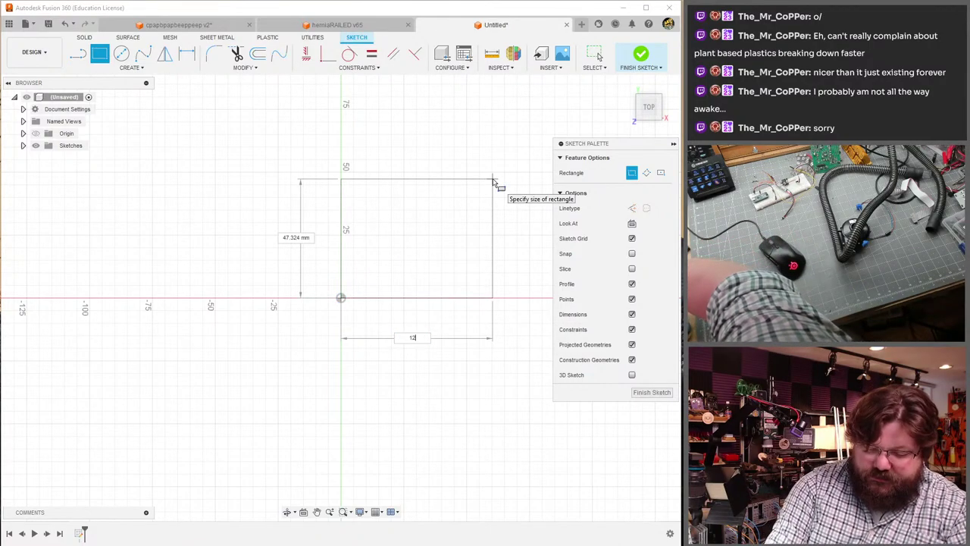
{"action": "key", "text": "Tab"}
{"action": "type", "text": "40"}
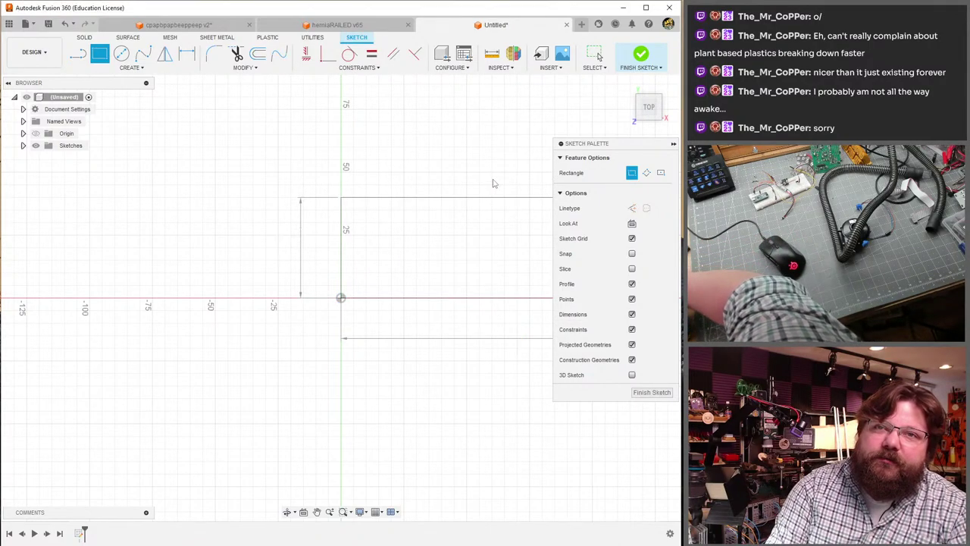
{"action": "key", "text": "Return"}
{"action": "scroll", "coordinate": [257, 248], "scroll_direction": "down", "scroll_amount": 2}
{"action": "mouse_move", "coordinate": [258, 248]}
{"action": "middle_mouse_down"}
{"action": "mouse_move", "coordinate": [315, 243]}
{"action": "mouse_move", "coordinate": [264, 245]}
{"action": "middle_mouse_up"}
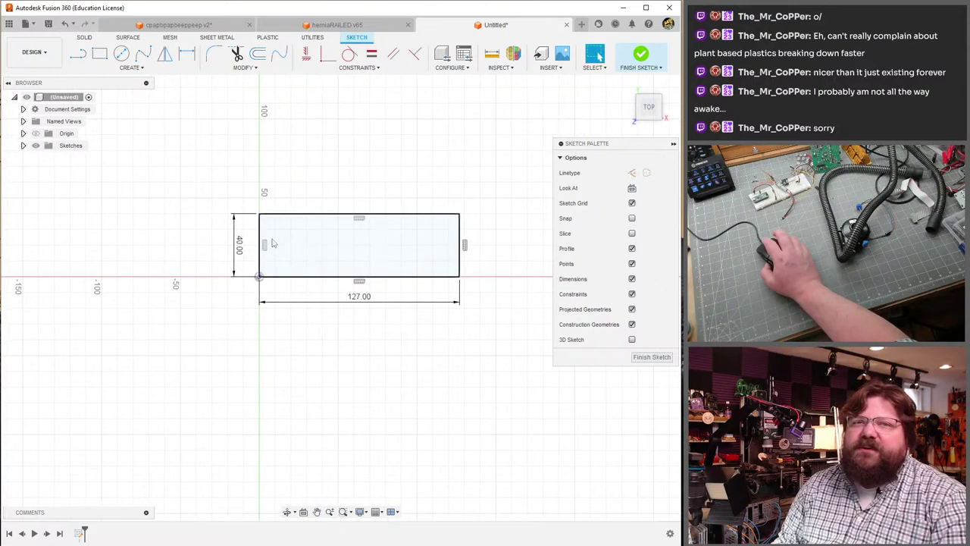
{"action": "scroll", "coordinate": [242, 220], "scroll_direction": "up", "scroll_amount": 3}
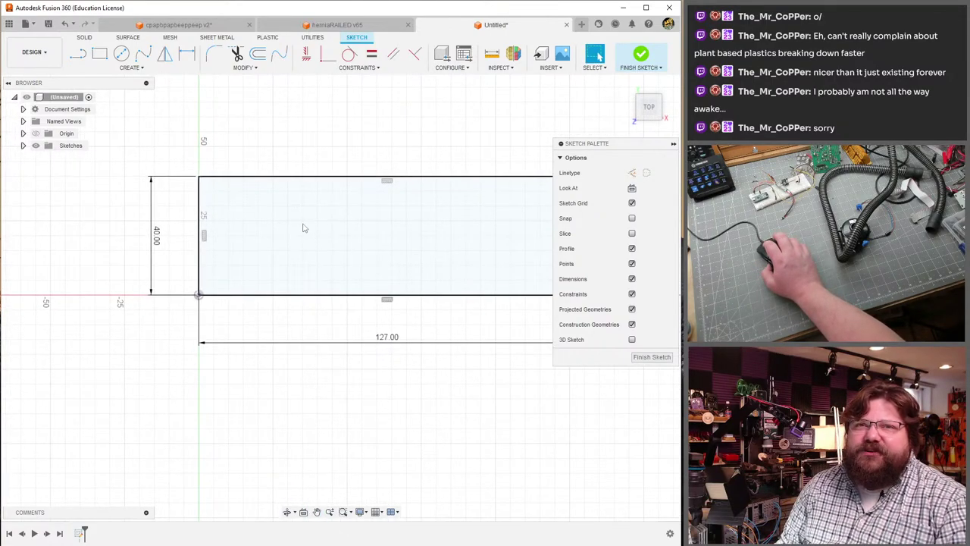
{"action": "middle_click_drag", "start_coordinate": [318, 219], "coordinate": [231, 241]}
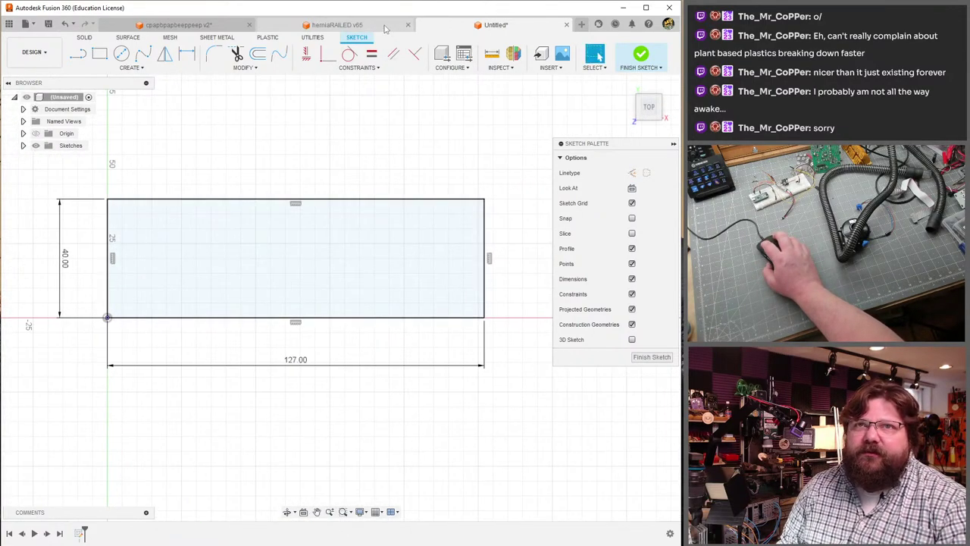
- Return to the herniaRAILED assembly and measure from the lower extrusion's outer side face to the wall of its nearest top slot
{"action": "left_click", "coordinate": [385, 28]}
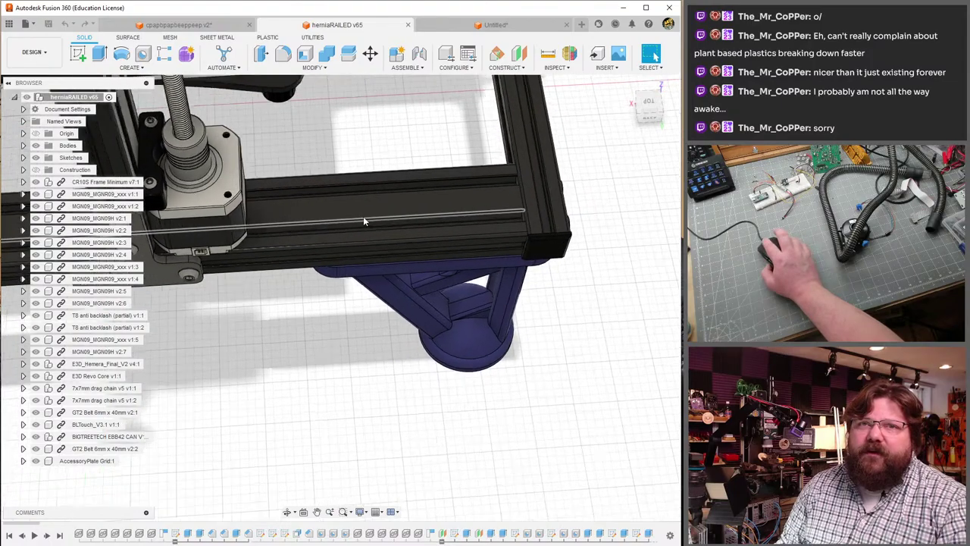
{"action": "scroll", "coordinate": [363, 216], "scroll_direction": "up", "scroll_amount": 5}
{"action": "scroll", "coordinate": [356, 207], "scroll_direction": "up", "scroll_amount": 2}
{"action": "middle_click_drag", "start_coordinate": [356, 208], "coordinate": [265, 169], "text": "shift"}
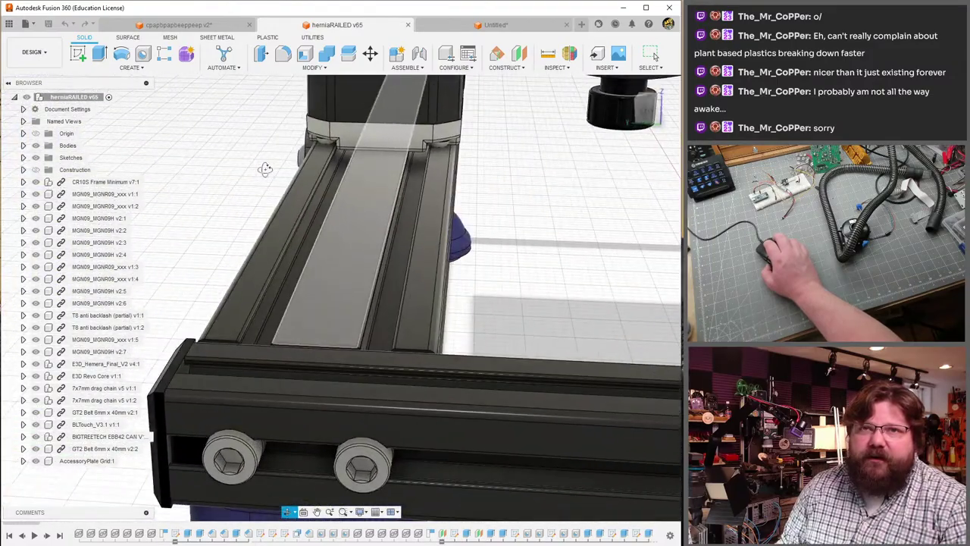
{"action": "scroll", "coordinate": [244, 336], "scroll_direction": "up", "scroll_amount": 10}
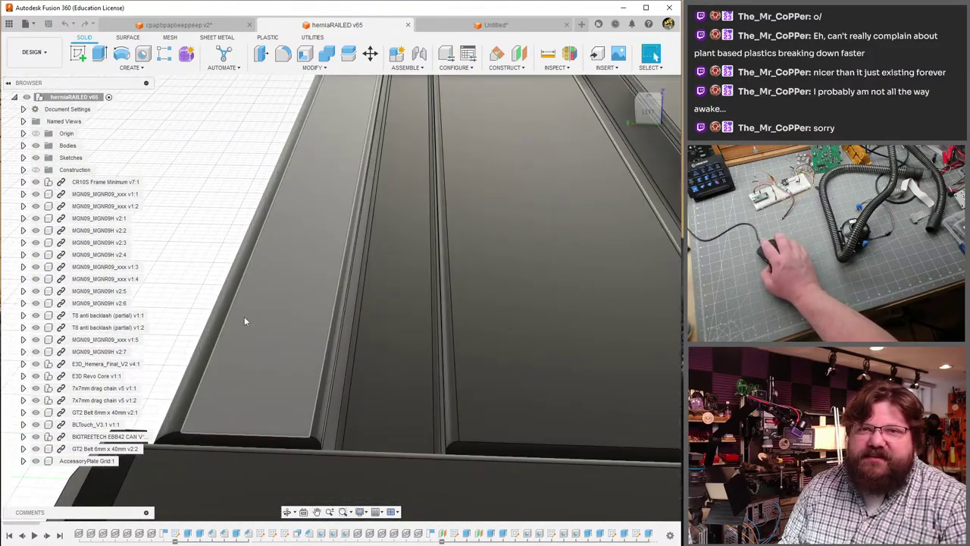
{"action": "middle_click_drag", "start_coordinate": [300, 296], "coordinate": [276, 246], "text": "shift"}
{"action": "left_click", "coordinate": [301, 317]}
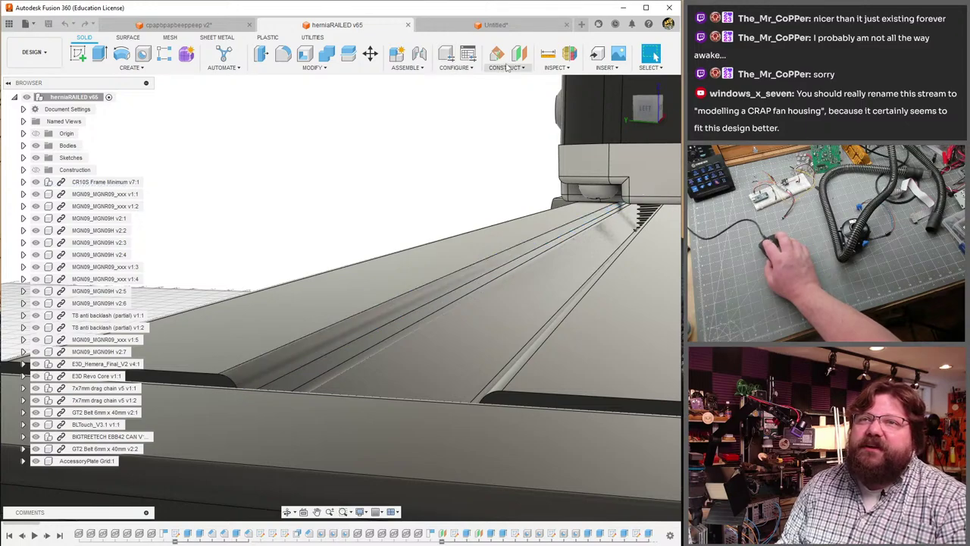
{"action": "left_click", "coordinate": [545, 54]}
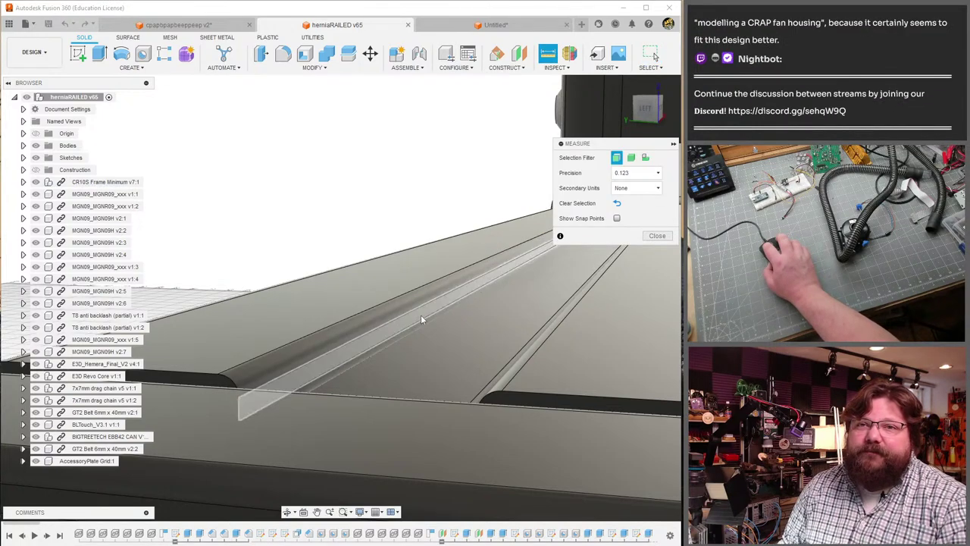
{"action": "left_click", "coordinate": [421, 315]}
{"action": "middle_click_drag", "start_coordinate": [389, 254], "coordinate": [370, 350], "text": "shift"}
{"action": "left_click", "coordinate": [370, 350]}
{"action": "middle_click_drag", "start_coordinate": [403, 242], "coordinate": [340, 301], "text": "shift"}
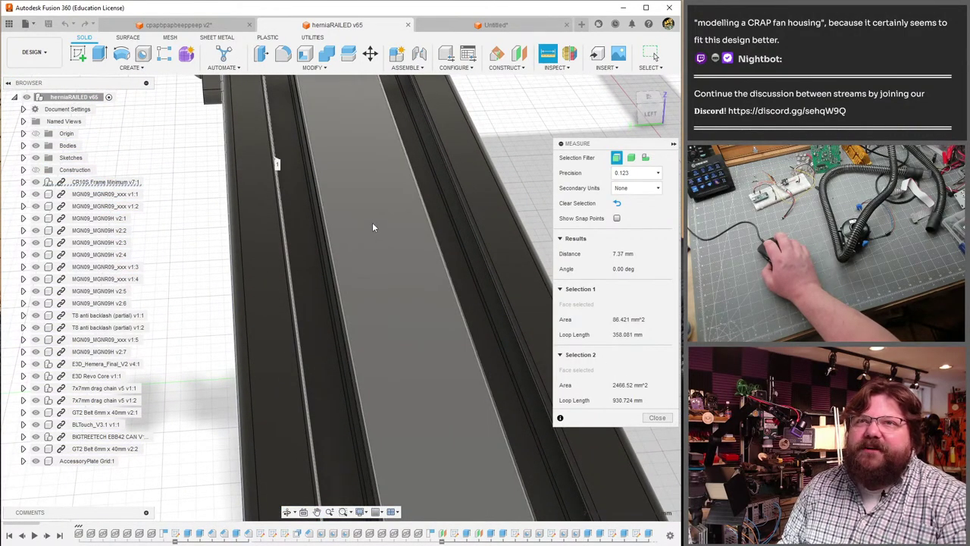
- Draw a 7.37 mm vertical line from the origin along the rectangle's short edge in the untitled design's sketch
{"action": "left_click", "coordinate": [495, 24]}
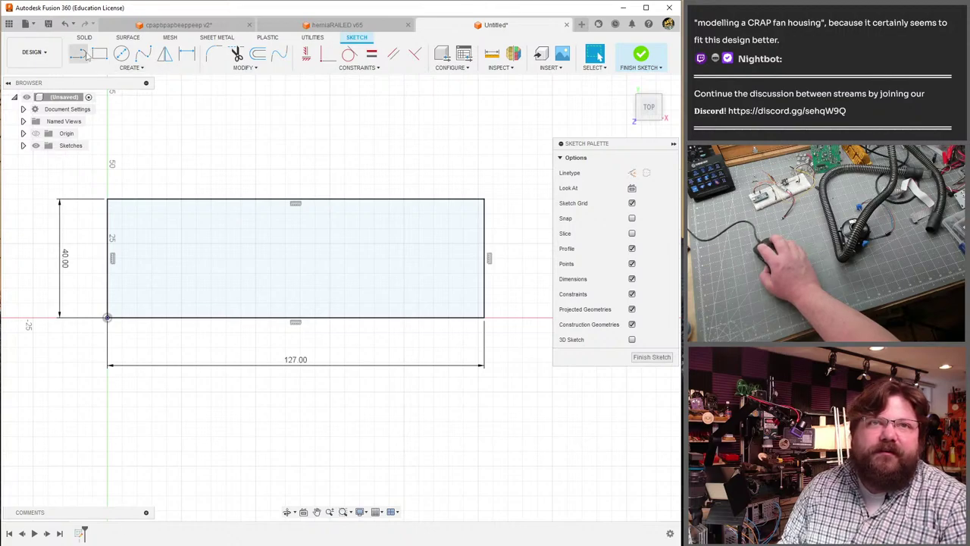
{"action": "left_click", "coordinate": [108, 317]}
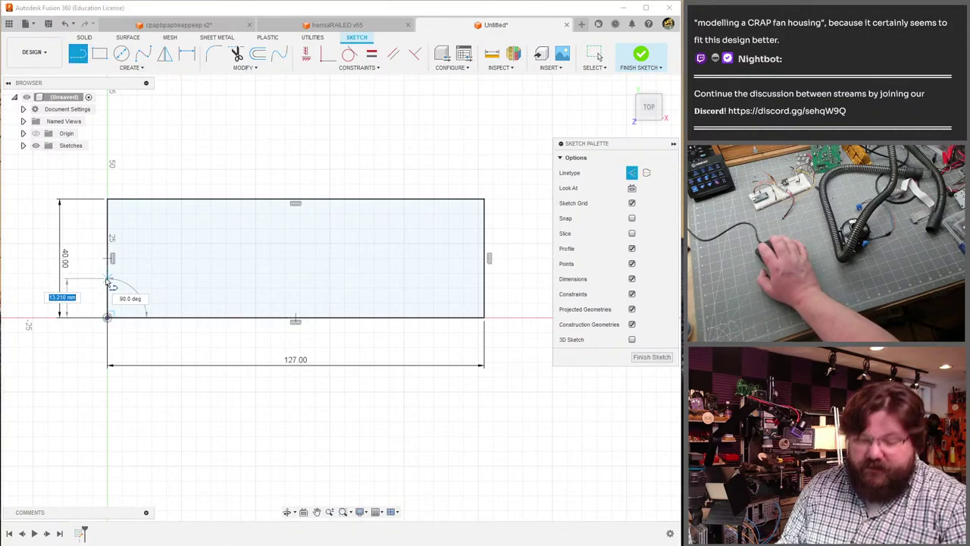
{"action": "type", "text": "7"}
{"action": "key", "text": "Tab"}
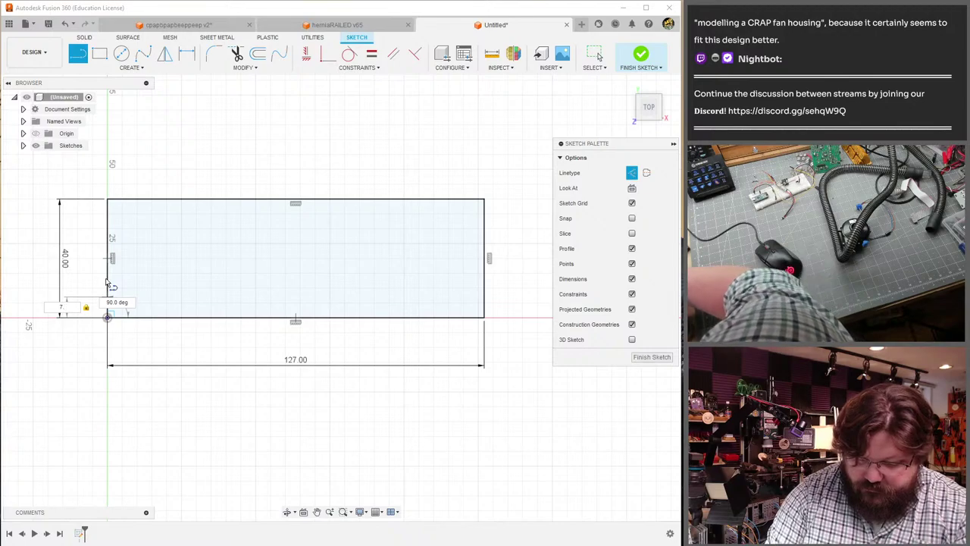
{"action": "key", "text": "Return"}
{"action": "key", "text": "Escape"}
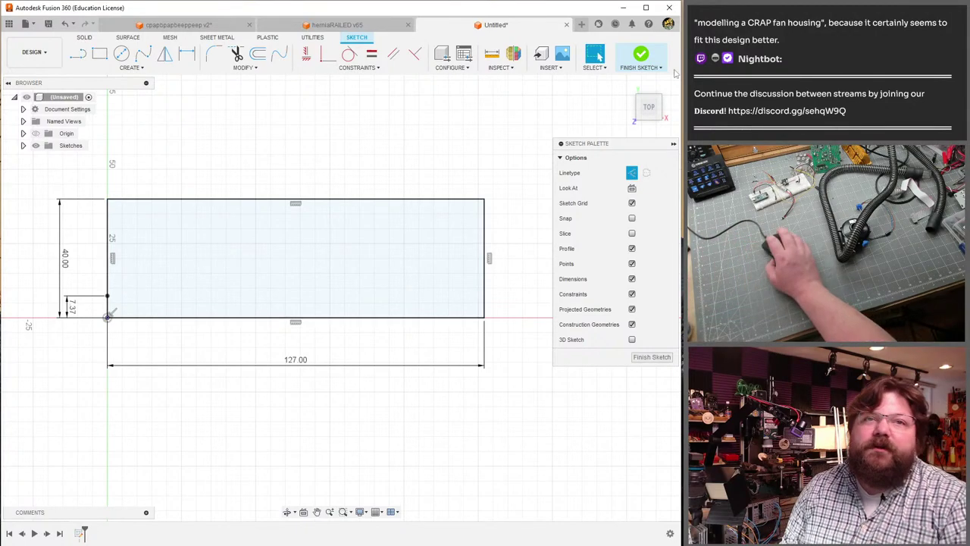
- Return to the herniaRAILED assembly and measure from the lower extrusion's outer side face to the far wall of its nearest top slot
{"action": "left_click", "coordinate": [350, 28]}
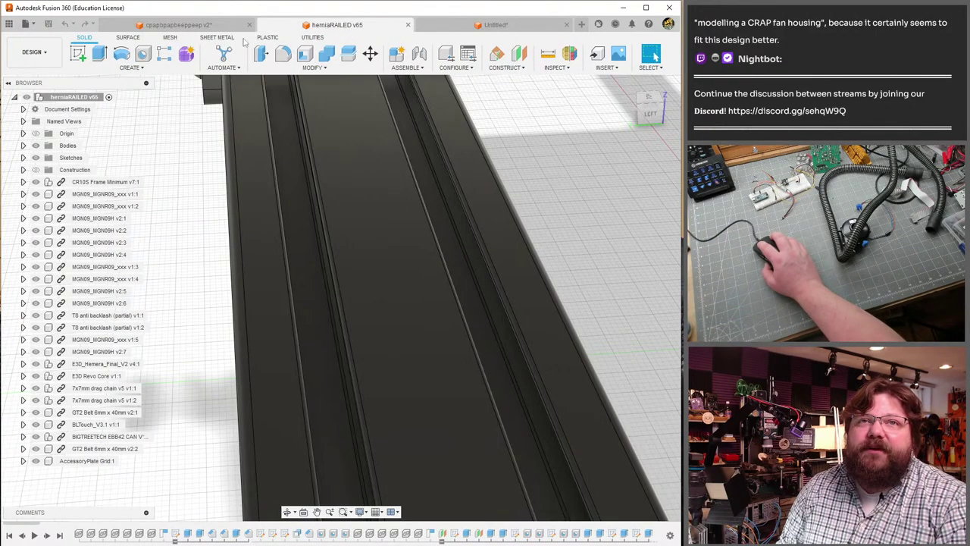
{"action": "left_click", "coordinate": [548, 54]}
{"action": "middle_click_drag", "start_coordinate": [290, 245], "coordinate": [360, 275], "text": "shift"}
{"action": "left_click", "coordinate": [344, 236]}
{"action": "scroll", "coordinate": [413, 270], "scroll_direction": "up", "scroll_amount": 10}
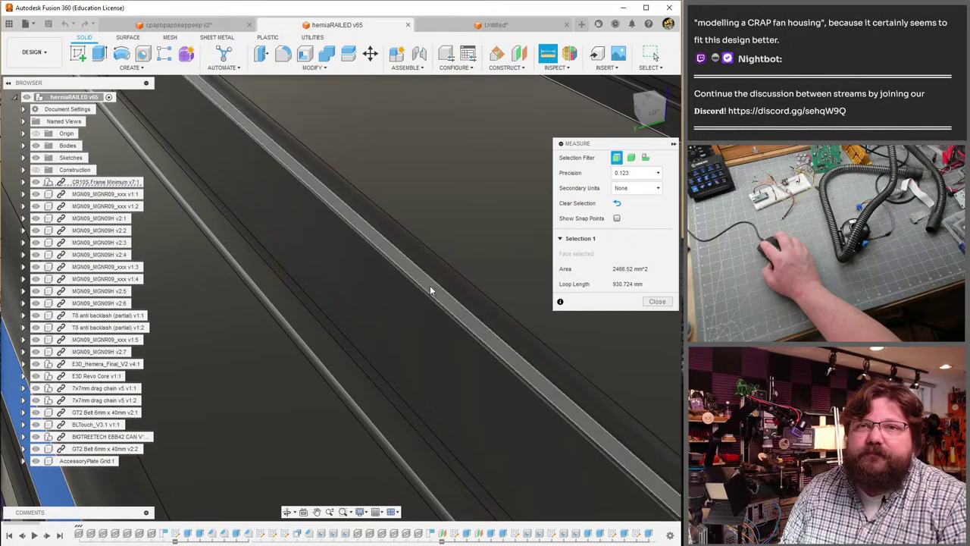
{"action": "middle_click_drag", "start_coordinate": [436, 288], "coordinate": [363, 220], "text": "shift"}
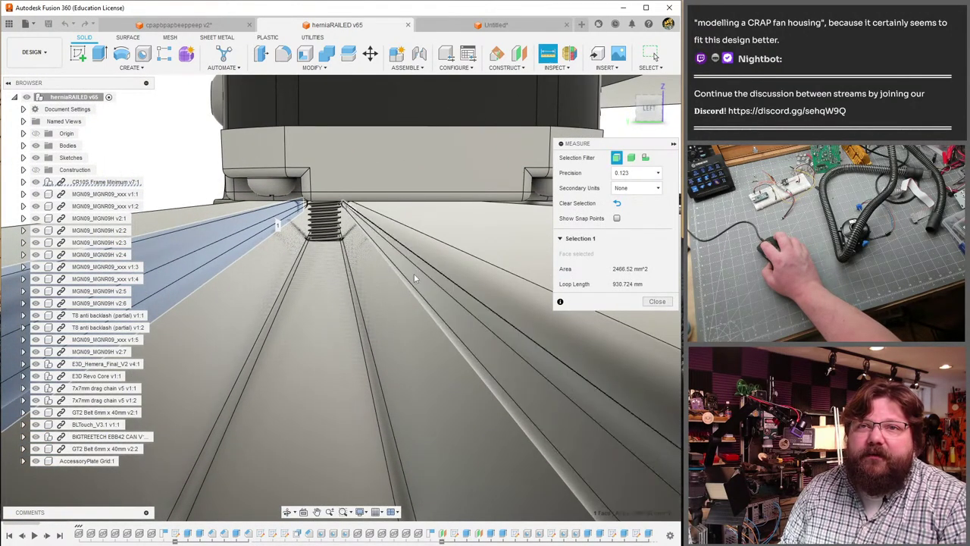
{"action": "left_click", "coordinate": [414, 275]}
{"action": "middle_click_drag", "start_coordinate": [414, 275], "coordinate": [425, 190], "text": "shift"}
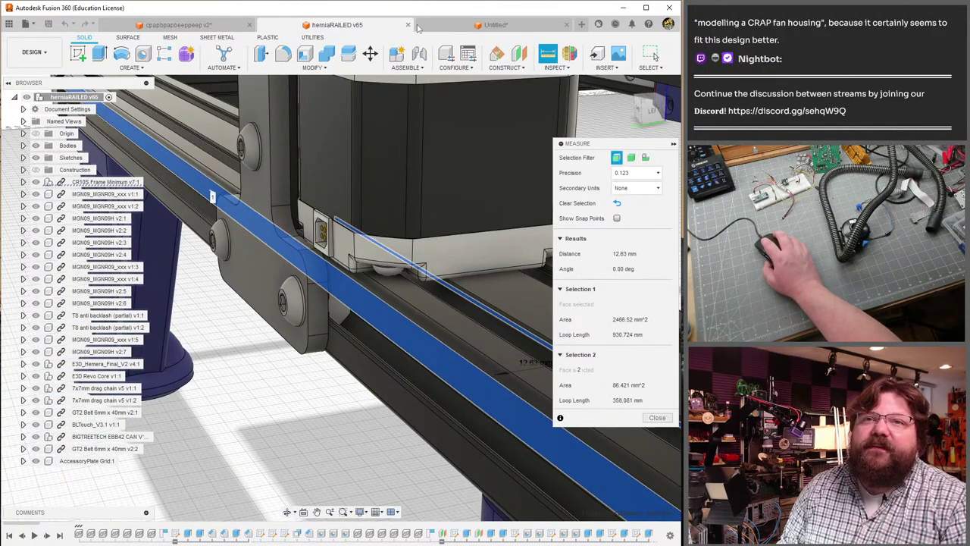
{"action": "mouse_move", "coordinate": [476, 111]}
{"action": "middle_mouse_down", "text": "shift"}
{"action": "mouse_move", "coordinate": [405, 220]}
{"action": "mouse_move", "coordinate": [425, 342]}
{"action": "middle_mouse_up", "text": "shift"}
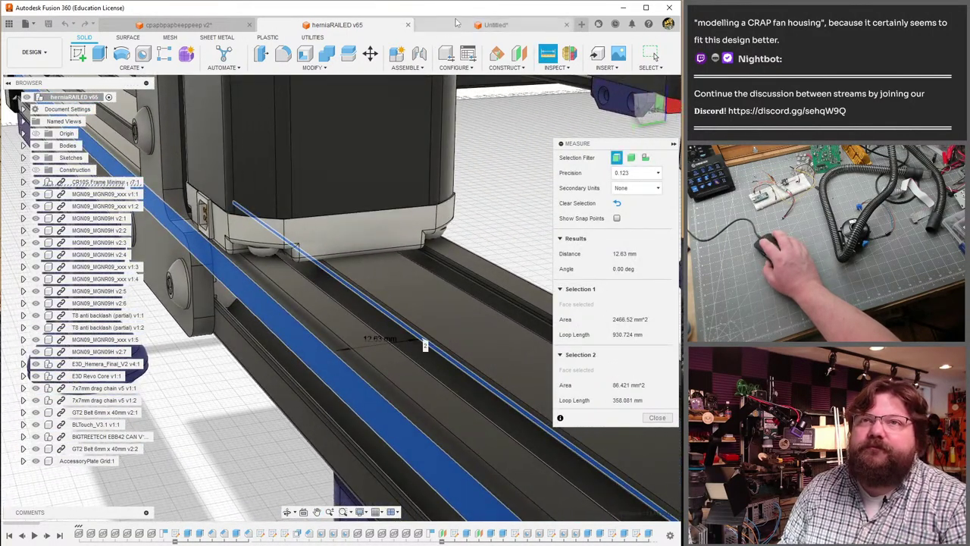
- Switch to the untitled design and draw a 12.63 mm vertical line from the origin along the rectangle's short edge
{"action": "left_click", "coordinate": [494, 25]}
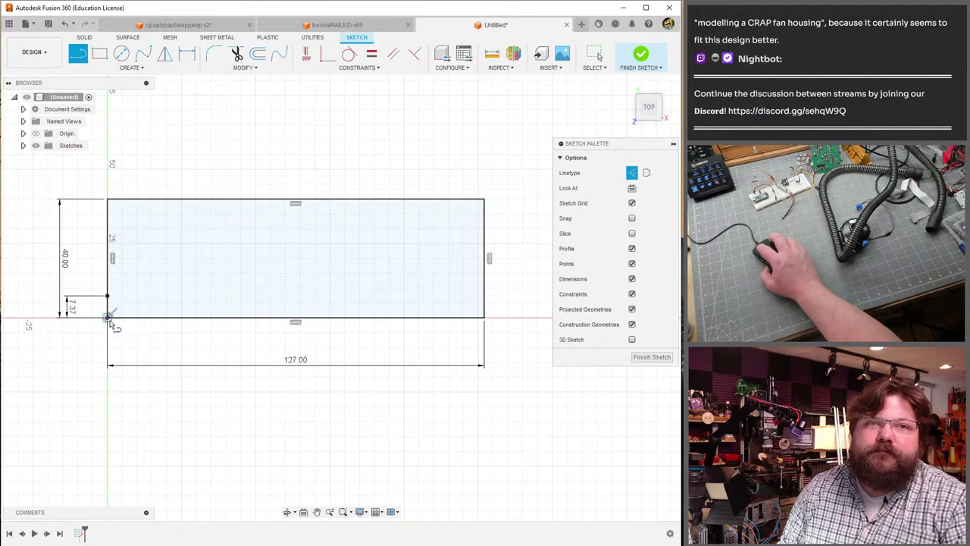
{"action": "left_click", "coordinate": [109, 317]}
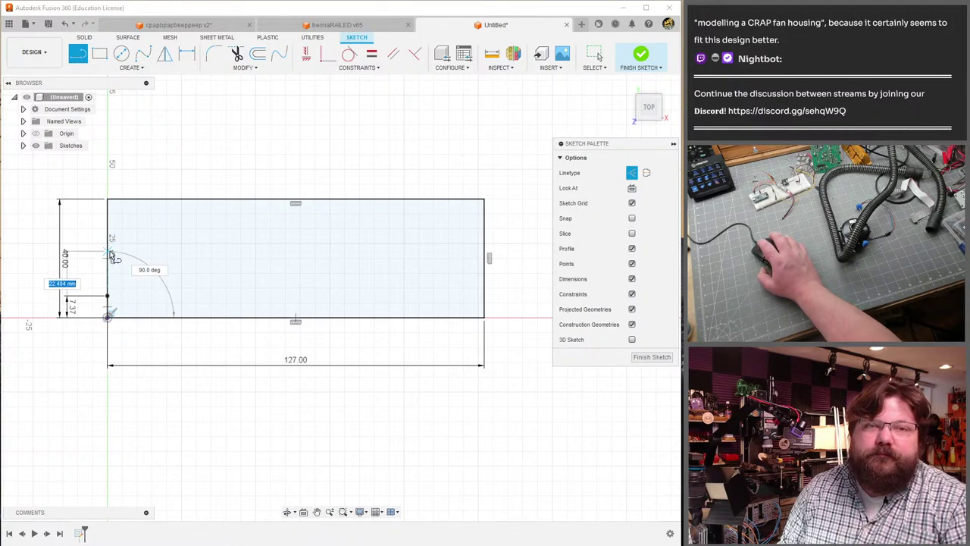
{"action": "type", "text": "12.6"}
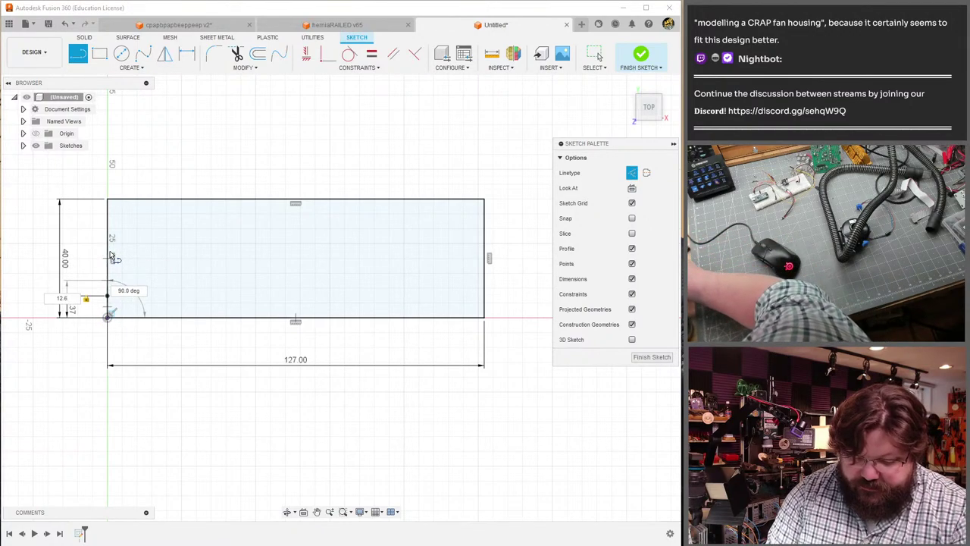
{"action": "type", "text": "3"}
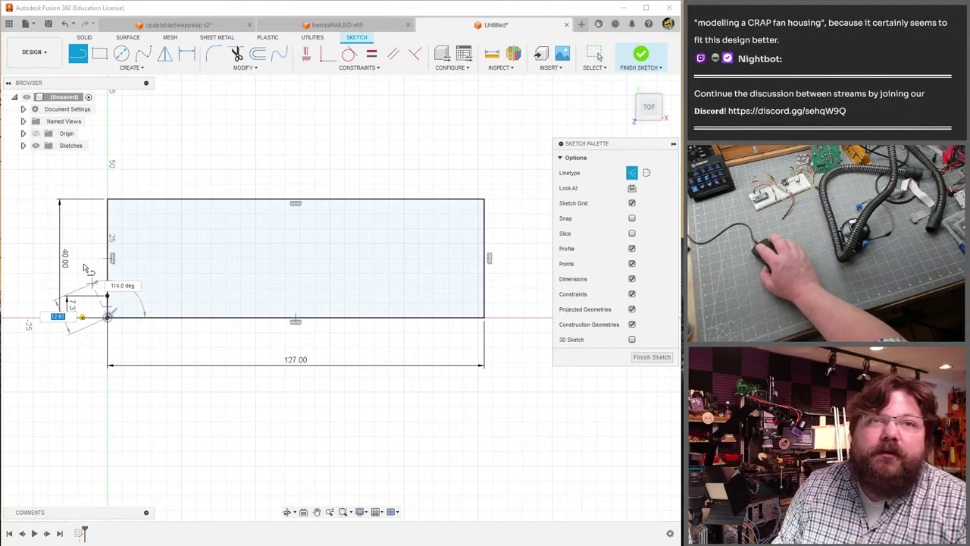
{"action": "left_click", "coordinate": [108, 280]}
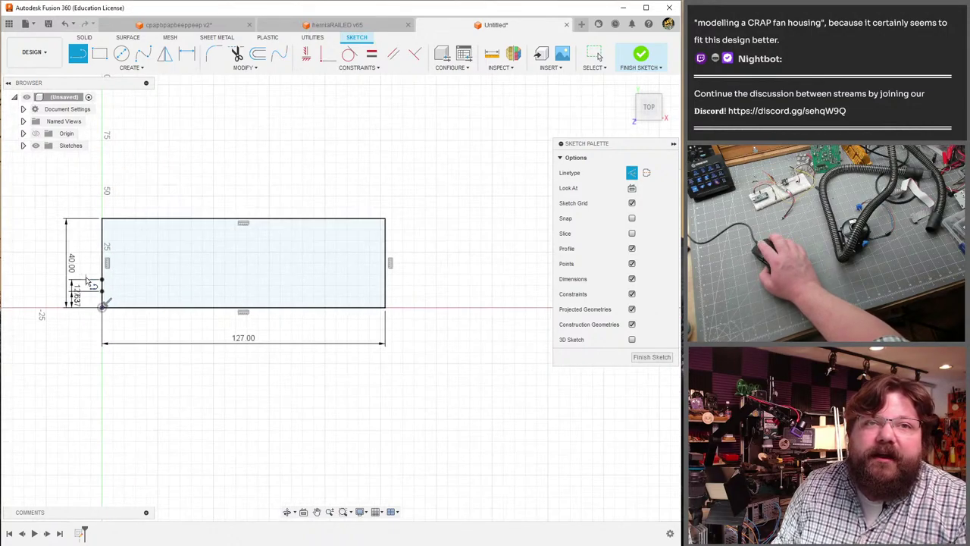
- Draw a horizontal construction line about 11.5 mm long outward from the midpoint of the rectangle's short edge
{"action": "scroll", "coordinate": [83, 270], "scroll_direction": "up", "scroll_amount": 5}
{"action": "middle_click_drag", "start_coordinate": [83, 265], "coordinate": [139, 272]}
{"action": "key", "text": "l"}
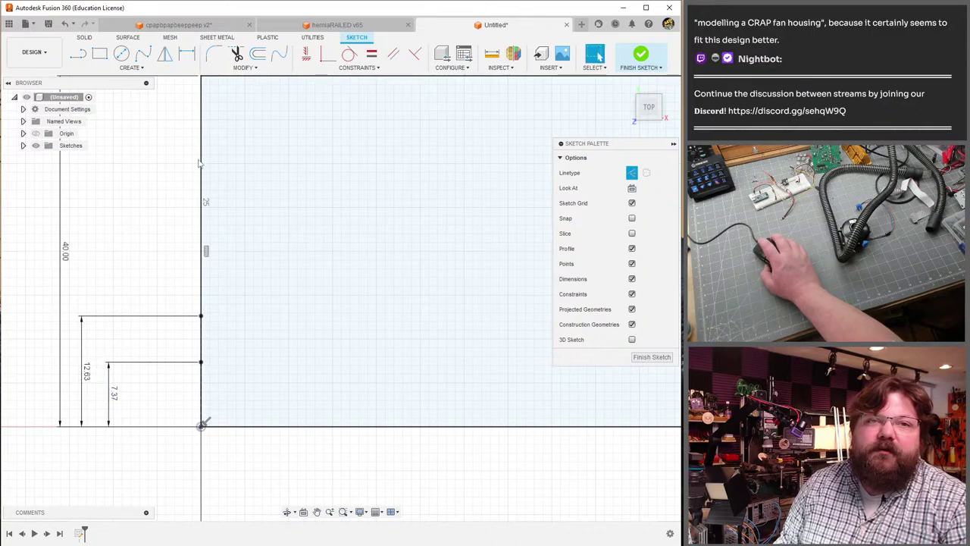
{"action": "middle_click_drag", "start_coordinate": [155, 182], "coordinate": [165, 285]}
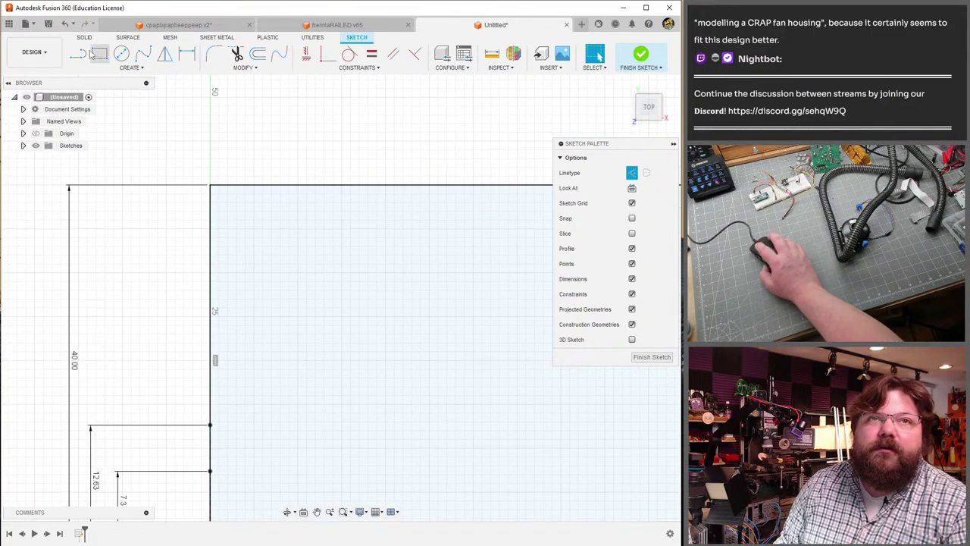
{"action": "left_click", "coordinate": [210, 186]}
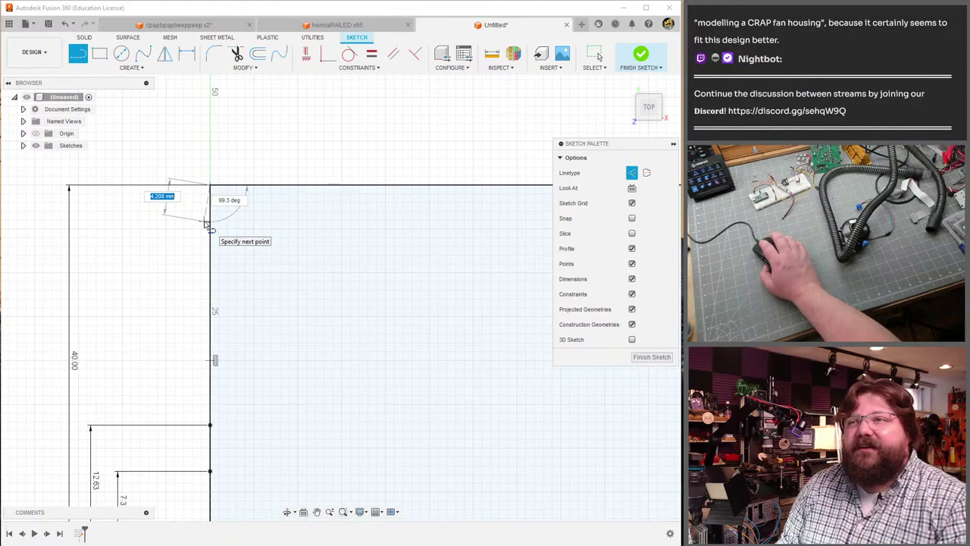
{"action": "key", "text": "Escape"}
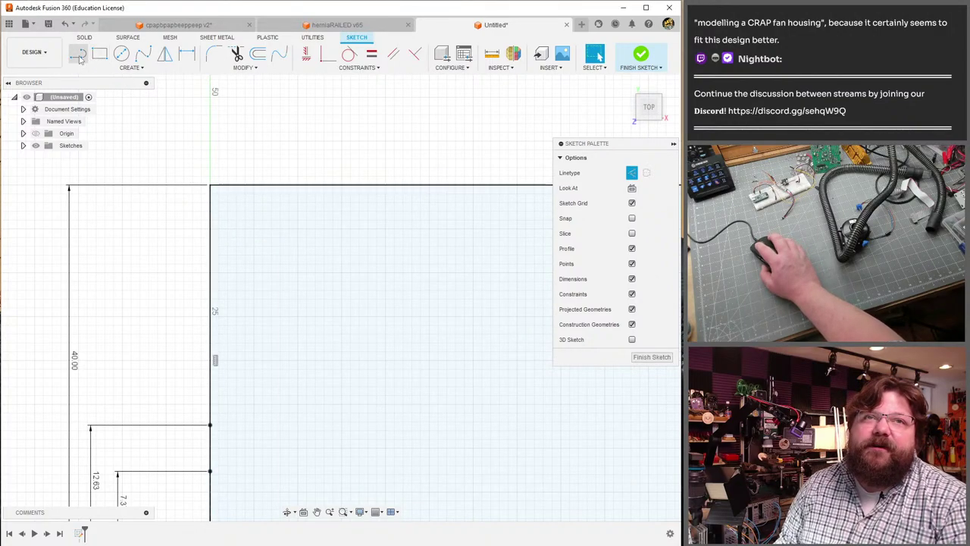
{"action": "left_click", "coordinate": [213, 361]}
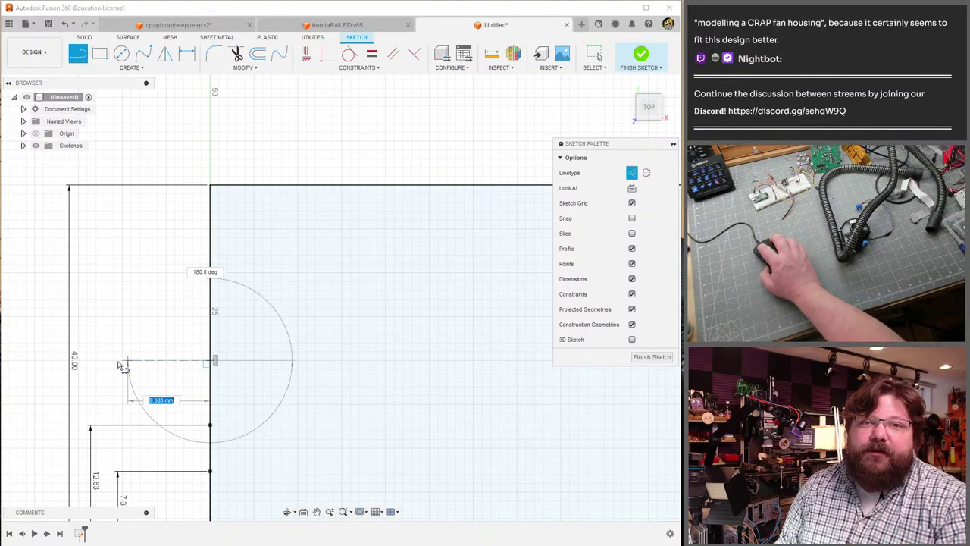
{"action": "key", "text": "Escape"}
{"action": "middle_click_drag", "start_coordinate": [165, 337], "coordinate": [134, 252]}
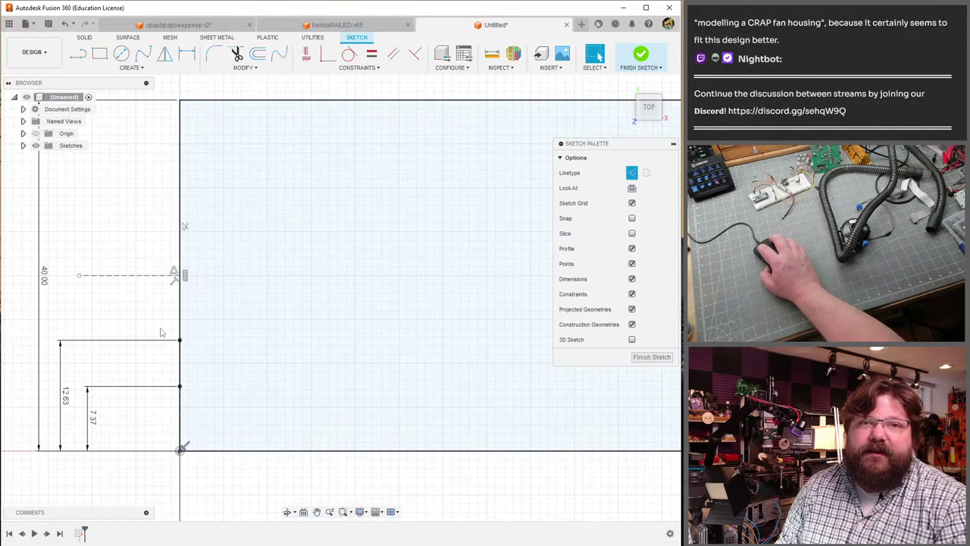
- Try selecting the overlapping sketch lines along the short edge, and delete the horizontal construction line at its midpoint
{"action": "mouse_move", "coordinate": [145, 316]}
{"action": "left_mouse_down"}
{"action": "mouse_move", "coordinate": [206, 400]}
{"action": "mouse_move", "coordinate": [208, 422]}
{"action": "left_mouse_up"}
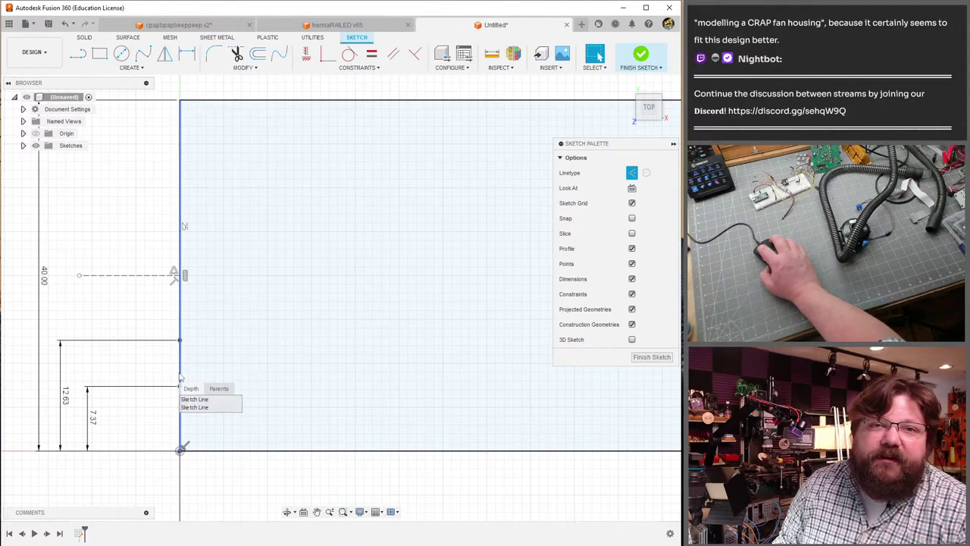
{"action": "left_click", "coordinate": [191, 399]}
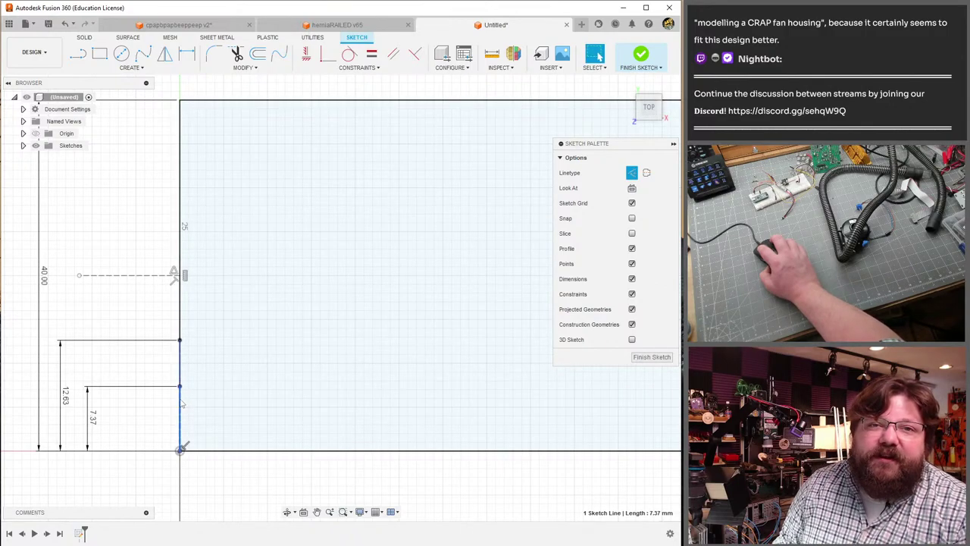
{"action": "left_click", "coordinate": [182, 407]}
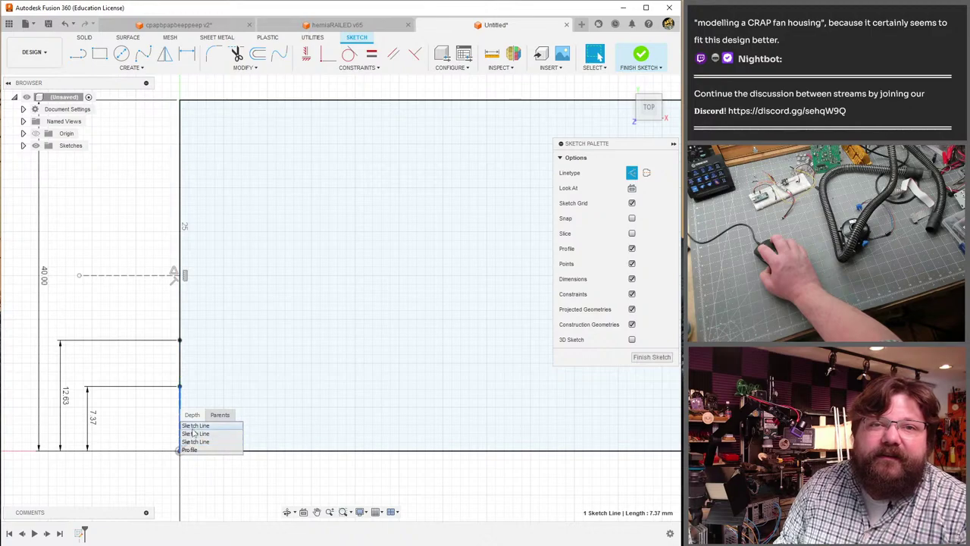
{"action": "left_click", "coordinate": [111, 288]}
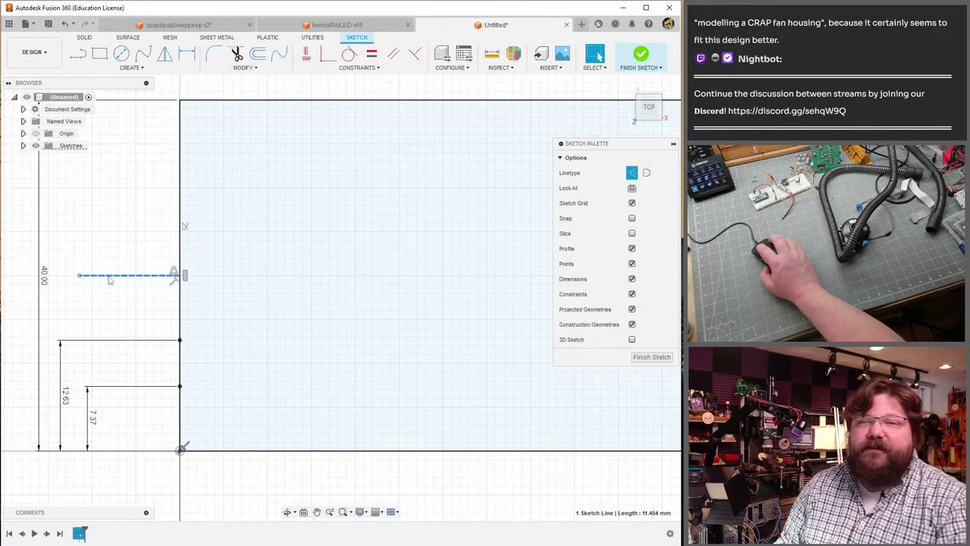
{"action": "key", "text": "Delete"}
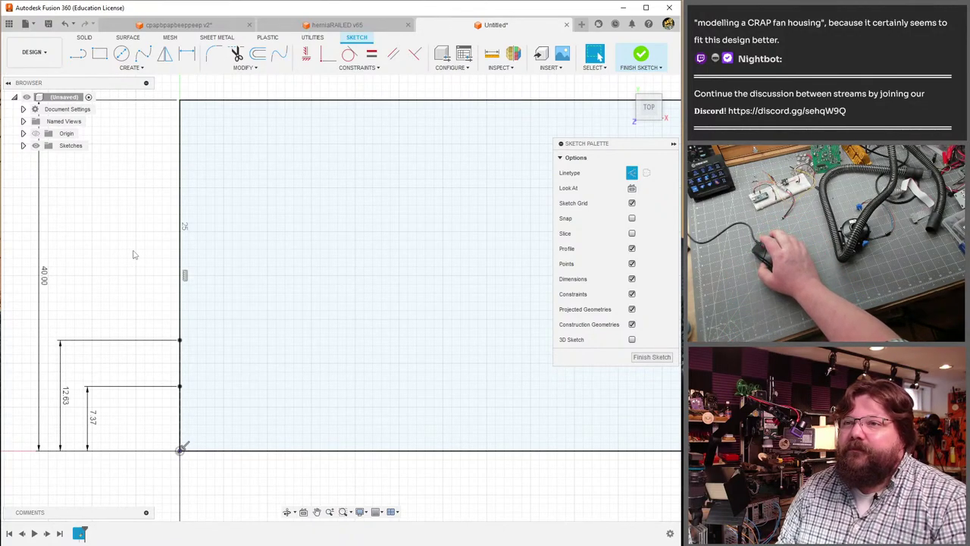
- Draw a 12.63 mm vertical line down the short edge from the rectangle's upper corner on the vertical axis
{"action": "scroll", "coordinate": [341, 258], "scroll_direction": "up", "scroll_amount": 3}
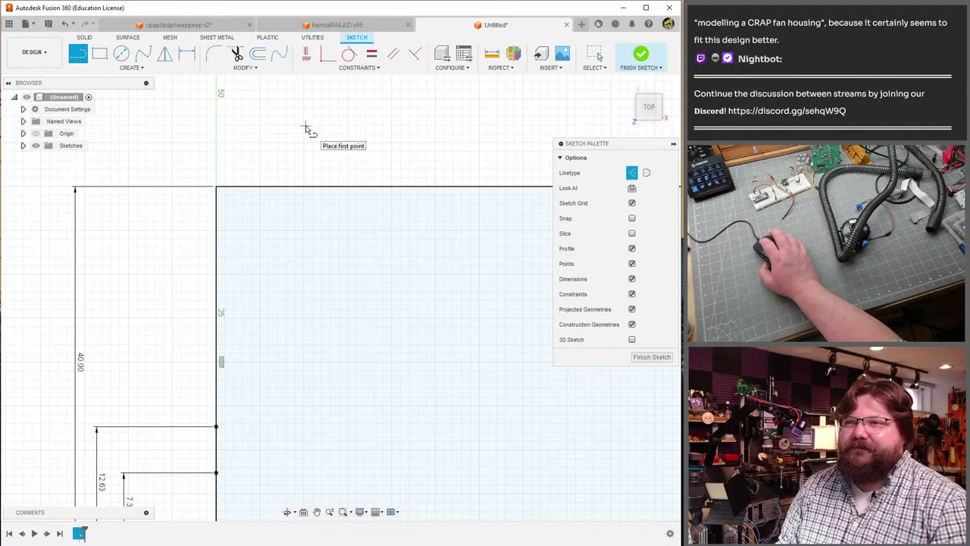
{"action": "scroll", "coordinate": [266, 262], "scroll_direction": "up", "scroll_amount": 5}
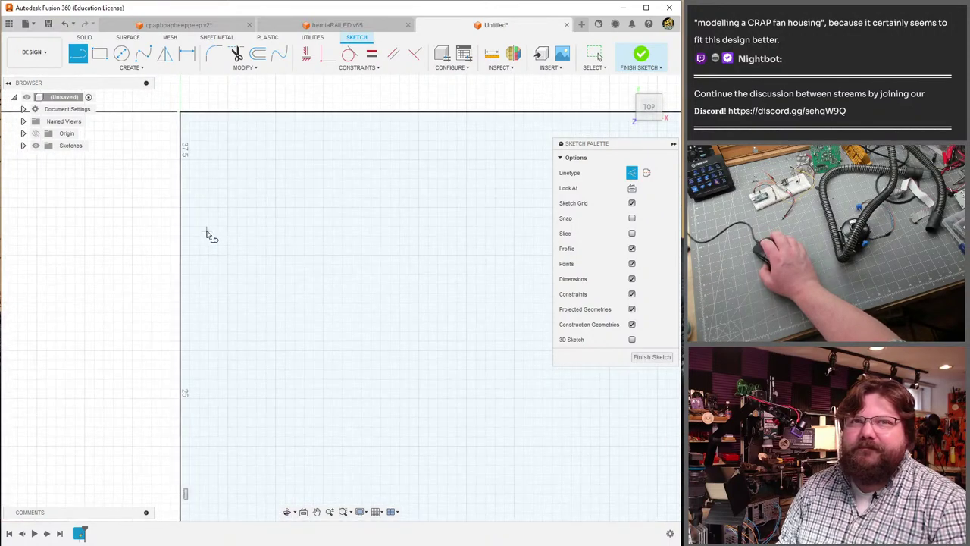
{"action": "left_click", "coordinate": [325, 205]}
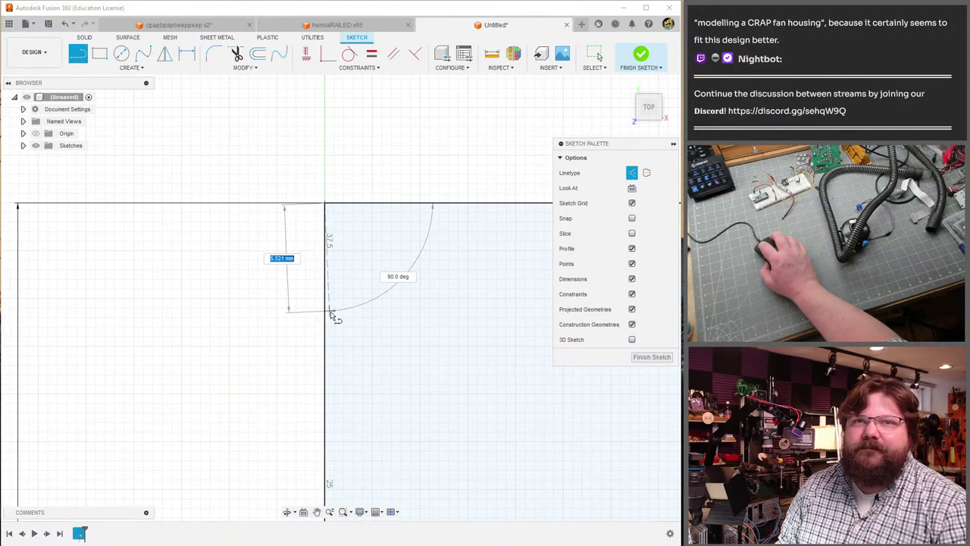
{"action": "left_click_drag", "start_coordinate": [323, 318], "coordinate": [335, 352]}
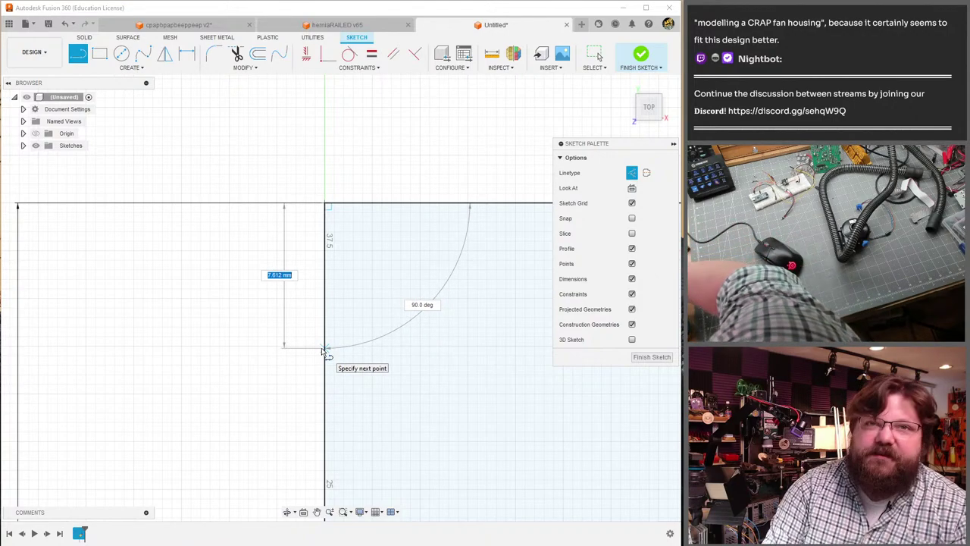
{"action": "middle_click_drag", "start_coordinate": [309, 364], "coordinate": [364, 242]}
{"action": "mouse_move", "coordinate": [386, 275]}
{"action": "middle_mouse_down"}
{"action": "mouse_move", "coordinate": [388, 371]}
{"action": "mouse_move", "coordinate": [374, 337]}
{"action": "middle_mouse_up"}
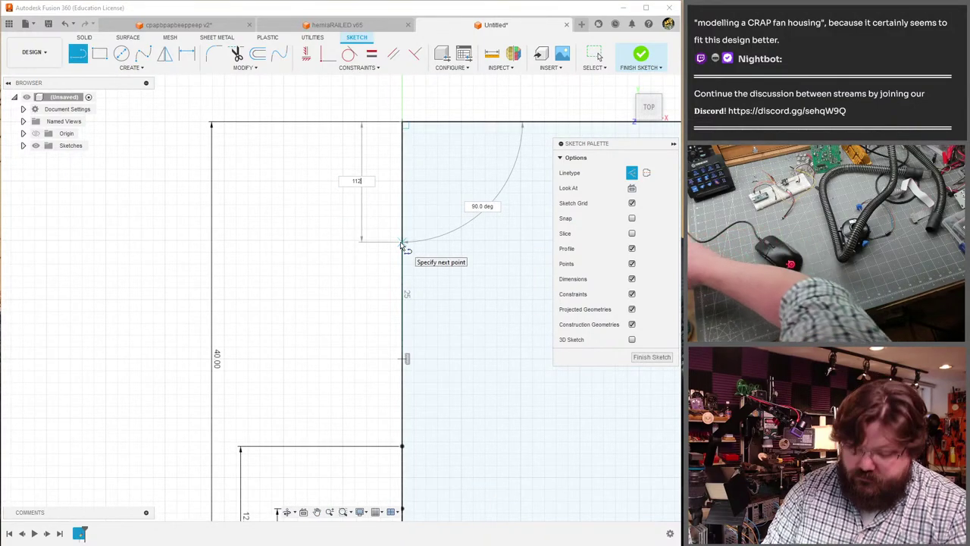
{"action": "left_click", "coordinate": [402, 244]}
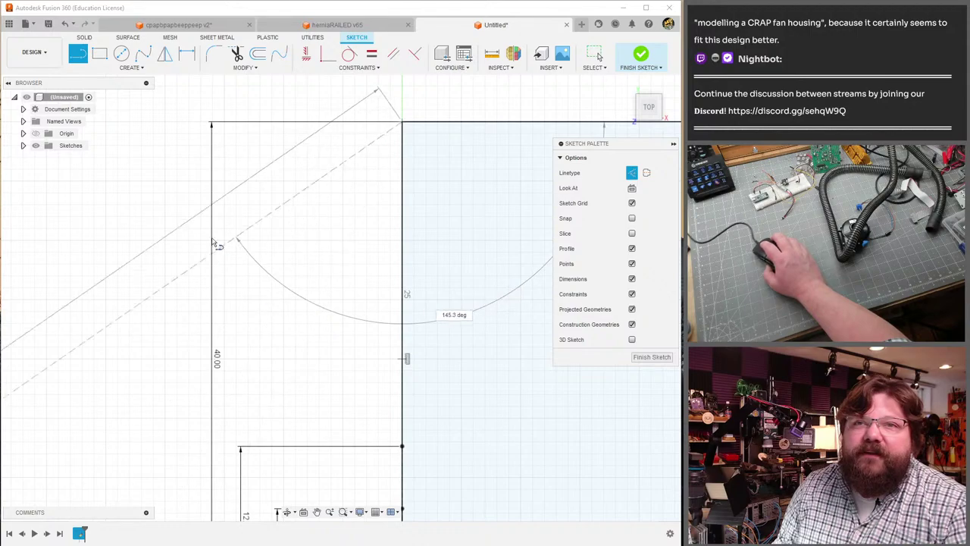
{"action": "scroll", "coordinate": [282, 343], "scroll_direction": "down", "scroll_amount": 6}
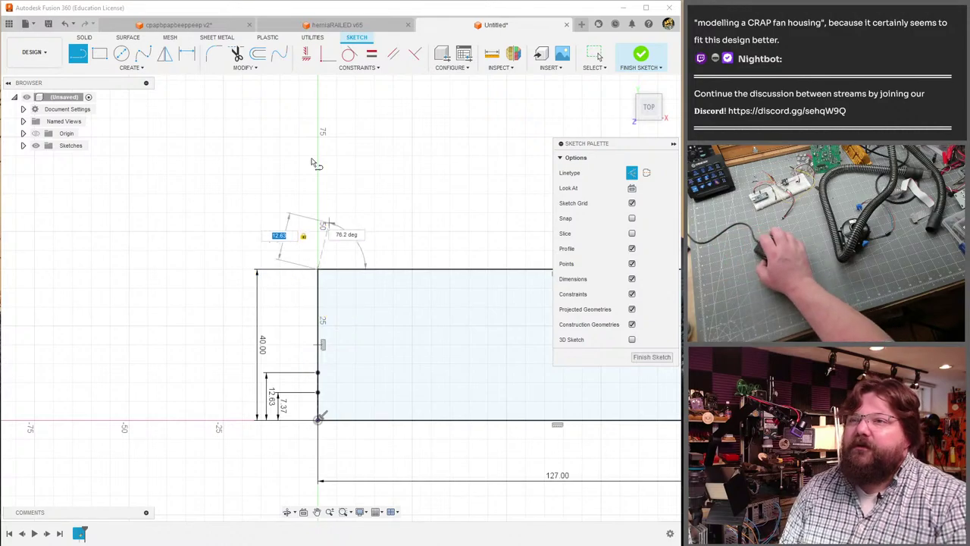
{"action": "scroll", "coordinate": [235, 207], "scroll_direction": "down", "scroll_amount": 2}
{"action": "scroll", "coordinate": [261, 222], "scroll_direction": "up", "scroll_amount": 4}
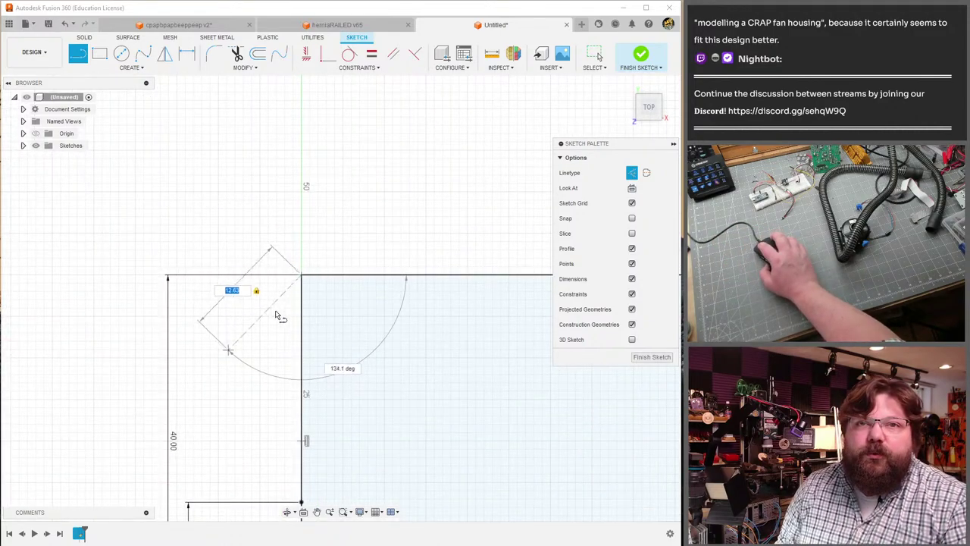
{"action": "left_click", "coordinate": [302, 378]}
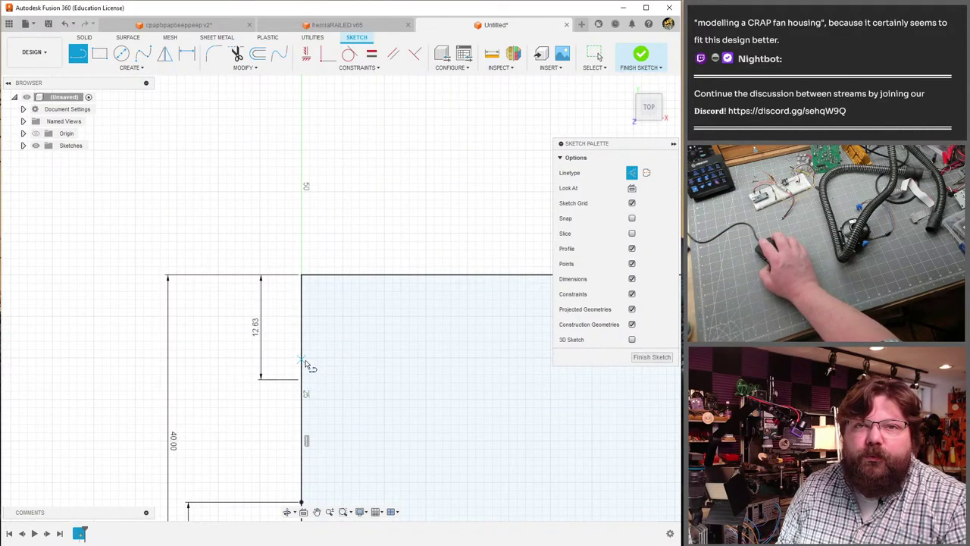
- Draw a 7.37 mm vertical line from the same upper corner along the rectangle's short edge
{"action": "scroll", "coordinate": [306, 364], "scroll_direction": "down", "scroll_amount": 1}
{"action": "mouse_move", "coordinate": [306, 363]}
{"action": "middle_mouse_down"}
{"action": "mouse_move", "coordinate": [316, 181]}
{"action": "mouse_move", "coordinate": [298, 211]}
{"action": "middle_mouse_up"}
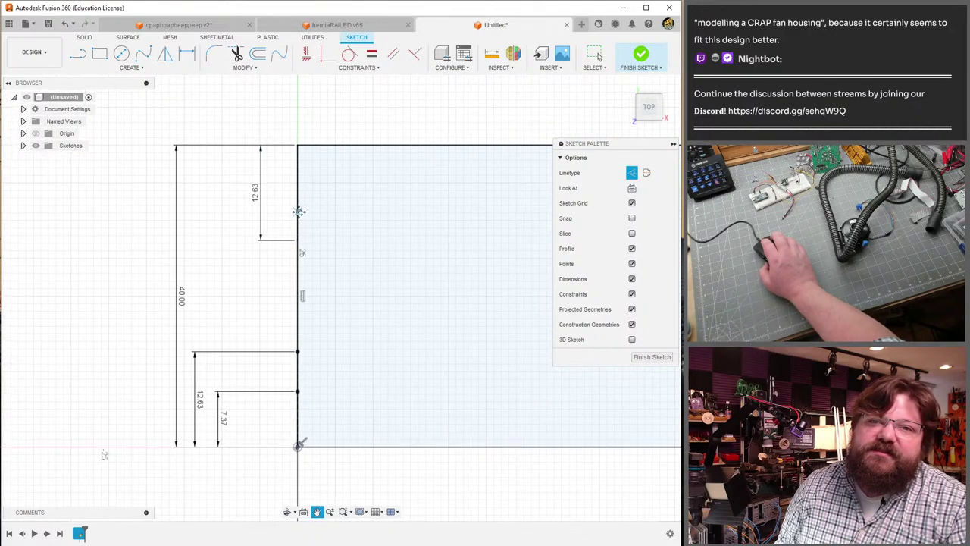
{"action": "left_click", "coordinate": [298, 146]}
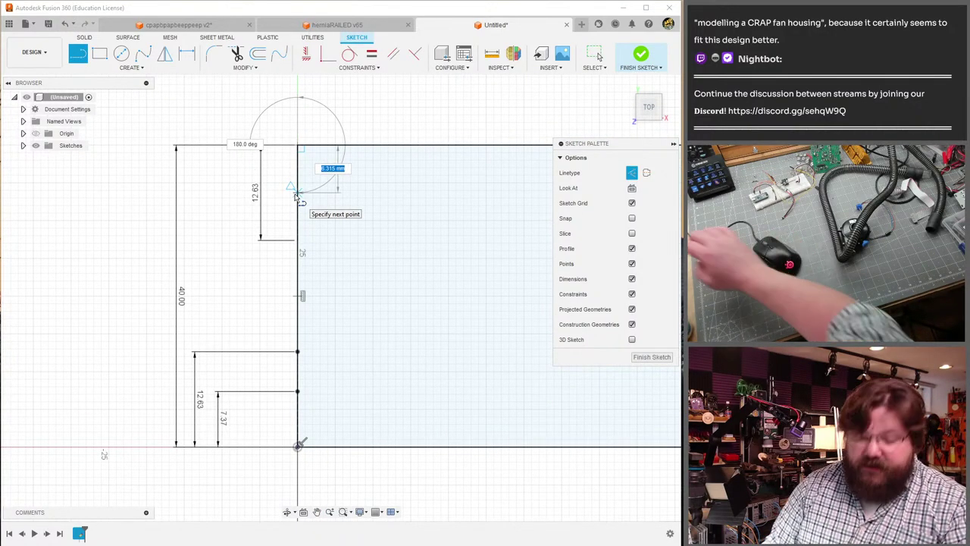
{"action": "type", "text": "7.3"}
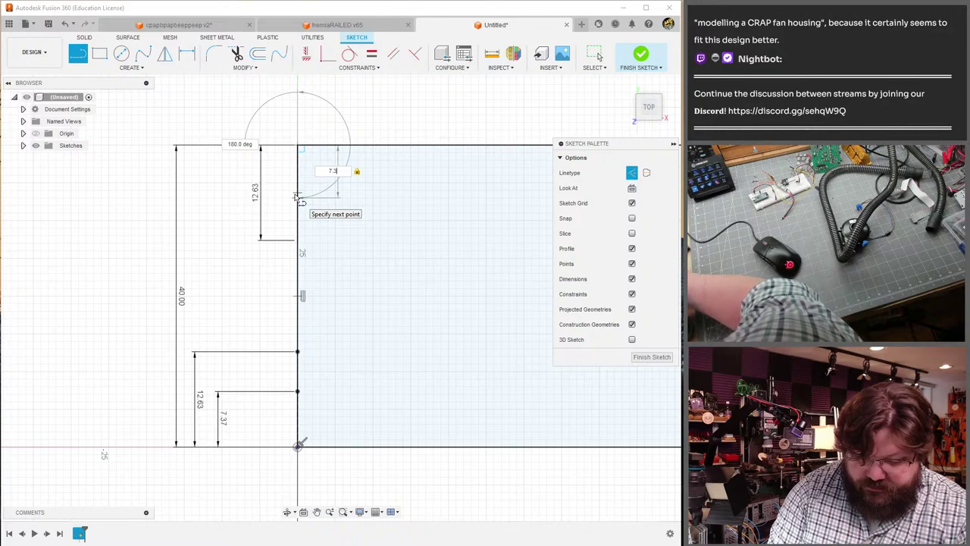
{"action": "type", "text": "7"}
{"action": "key", "text": "Return"}
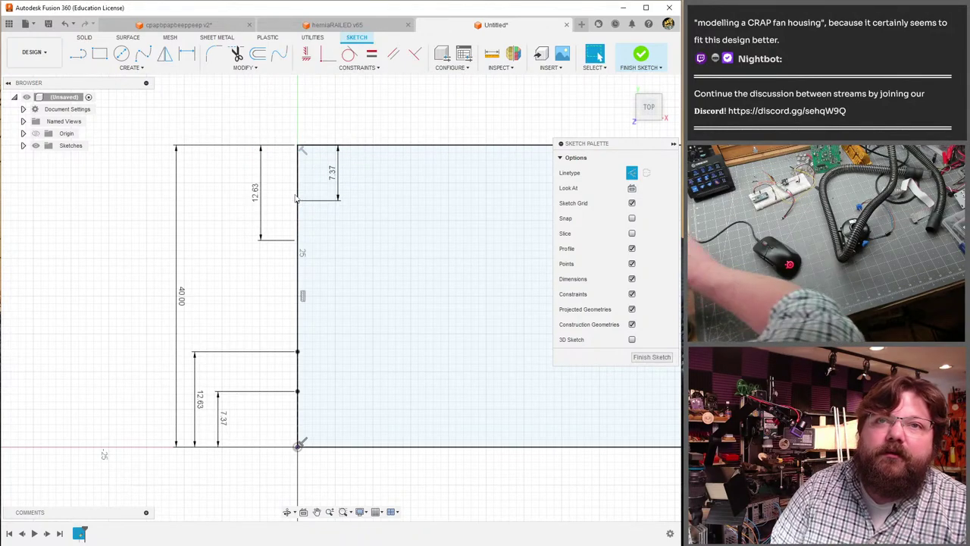
{"action": "key", "text": "Escape"}
{"action": "scroll", "coordinate": [326, 215], "scroll_direction": "down", "scroll_amount": 3}
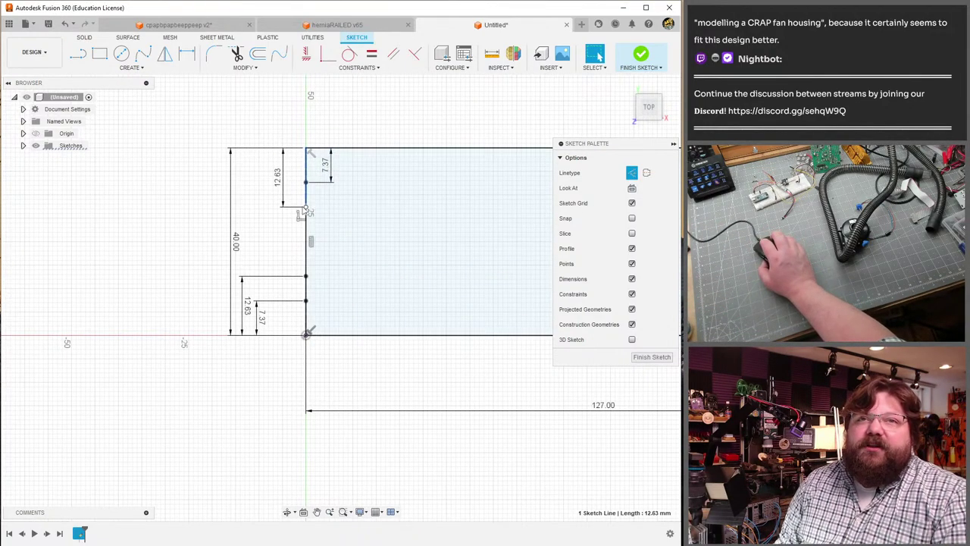
- Draw a horizontal construction line from the point 7.37 mm below the rectangle's upper corner to the opposite short edge
{"action": "middle_click_drag", "start_coordinate": [326, 215], "coordinate": [181, 198]}
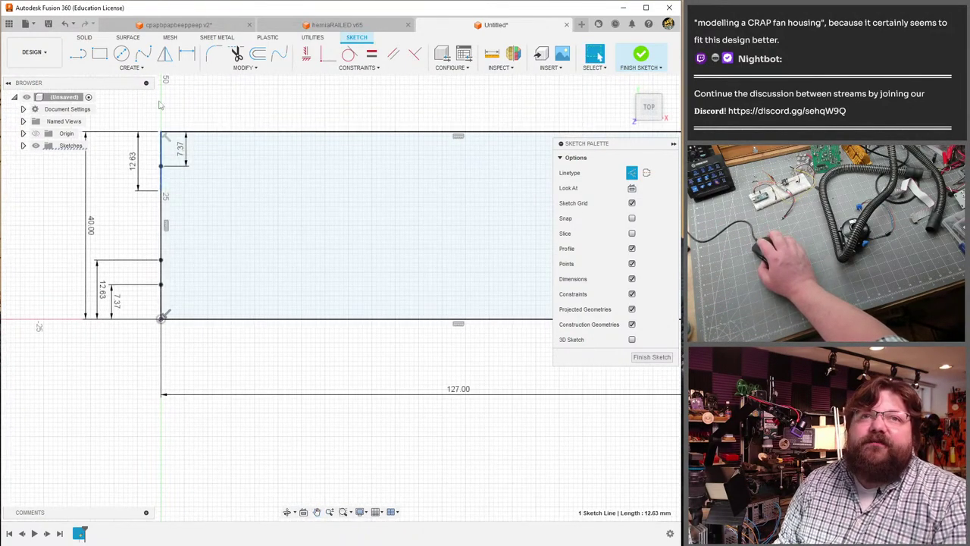
{"action": "left_click", "coordinate": [138, 69]}
{"action": "left_click", "coordinate": [83, 79]}
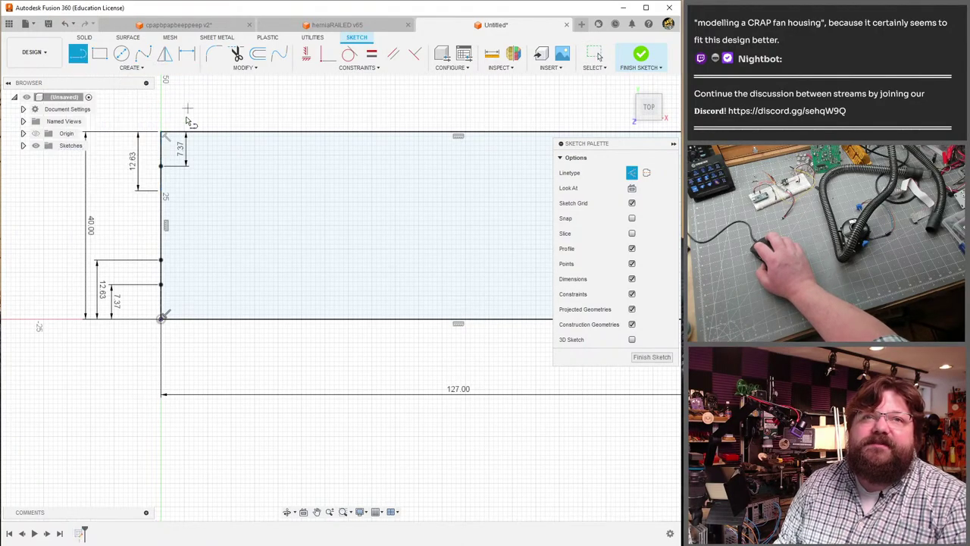
{"action": "left_click", "coordinate": [160, 167]}
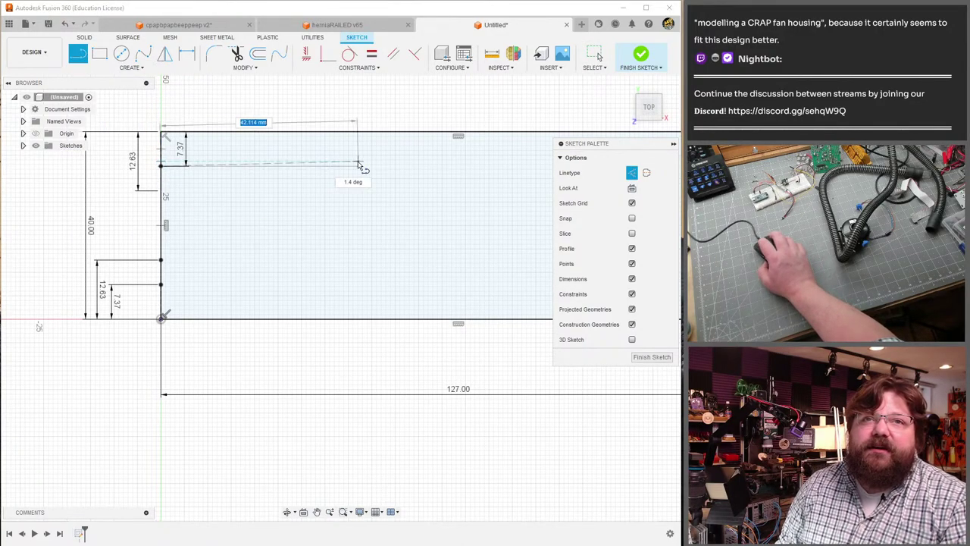
{"action": "middle_click_drag", "start_coordinate": [363, 164], "coordinate": [42, 190]}
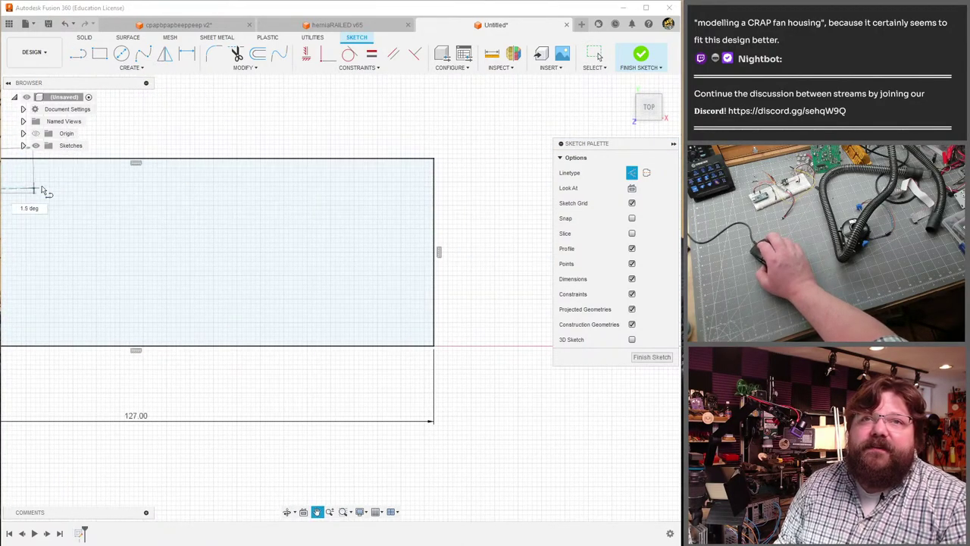
{"action": "left_click", "coordinate": [436, 196]}
{"action": "key", "text": "Escape"}
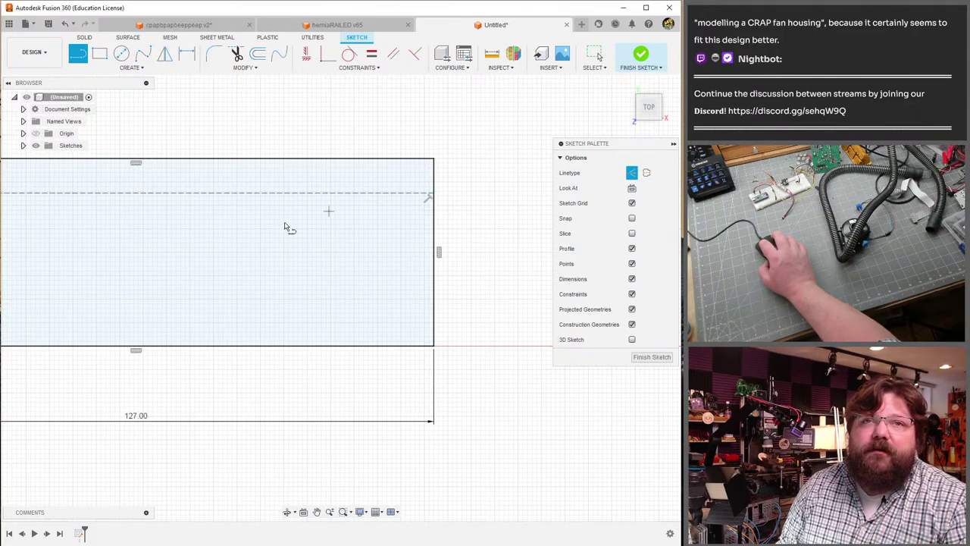
- Draw a second horizontal construction line across the rectangle from the point 12.63 mm below its upper corner
{"action": "middle_click_drag", "start_coordinate": [64, 254], "coordinate": [297, 207]}
{"action": "left_click", "coordinate": [73, 170]}
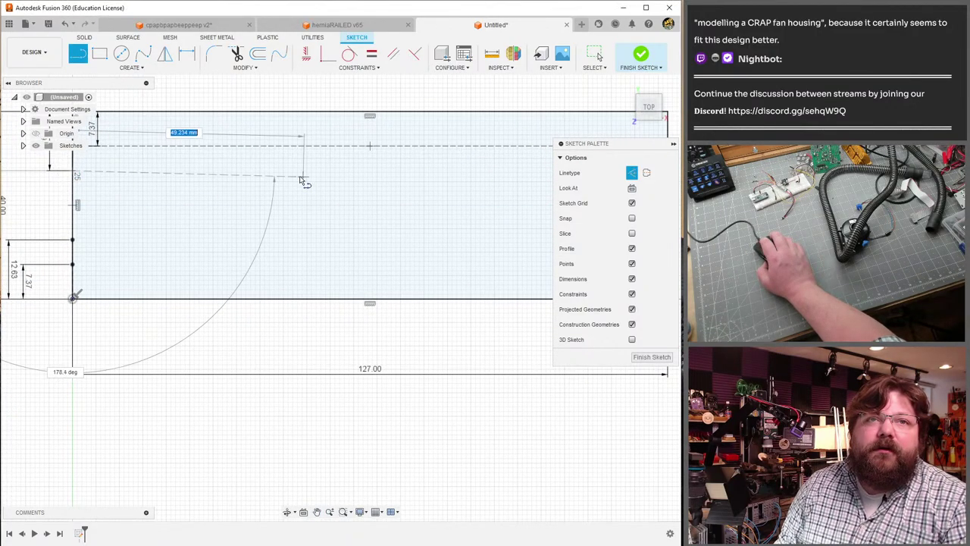
{"action": "middle_click_drag", "start_coordinate": [475, 184], "coordinate": [238, 208]}
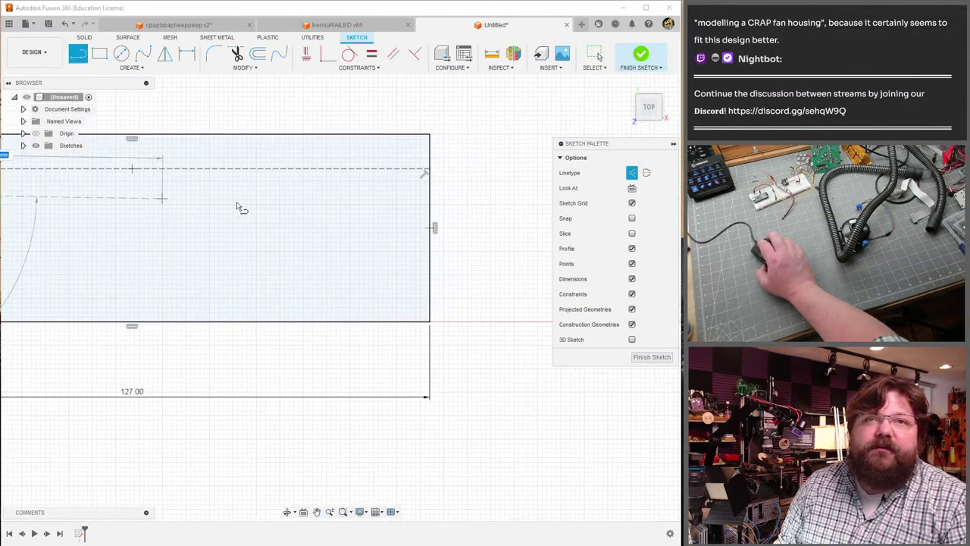
{"action": "left_click", "coordinate": [435, 199]}
{"action": "key", "text": "Escape"}
- Draw a horizontal construction line across the rectangle from the point 12.63 mm above the origin corner
{"action": "middle_click_drag", "start_coordinate": [119, 212], "coordinate": [50, 194]}
{"action": "left_click", "coordinate": [215, 201]}
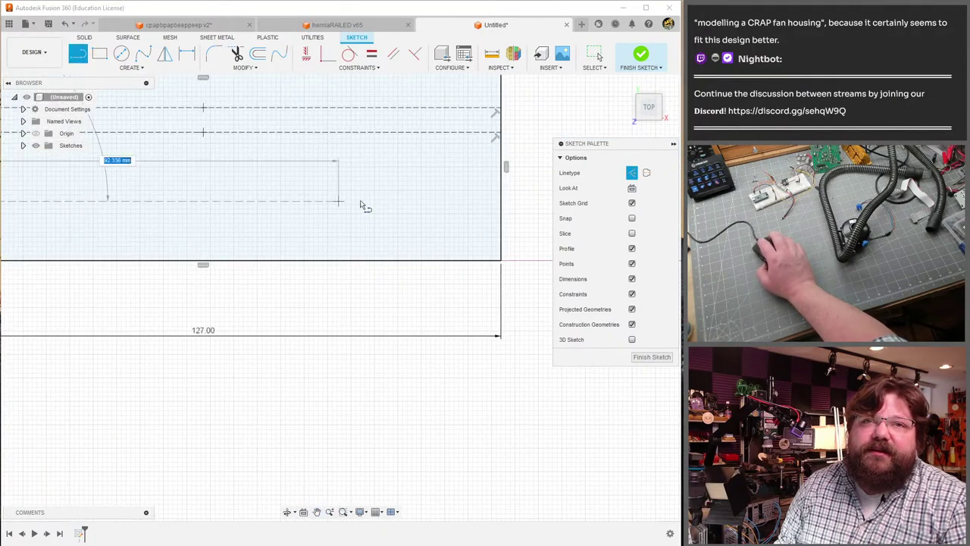
{"action": "left_click", "coordinate": [501, 206]}
{"action": "key", "text": "Escape"}
- Draw a horizontal construction line across the rectangle from the point 7.37 mm above the origin corner, and exit the Line tool
{"action": "middle_click_drag", "start_coordinate": [223, 197], "coordinate": [457, 163]}
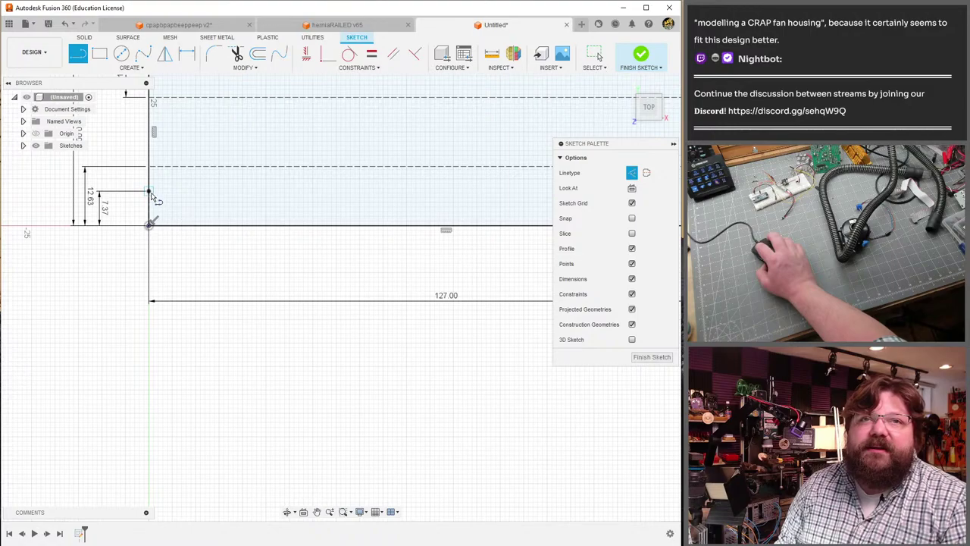
{"action": "left_click", "coordinate": [152, 196]}
{"action": "middle_click_drag", "start_coordinate": [369, 200], "coordinate": [79, 218]}
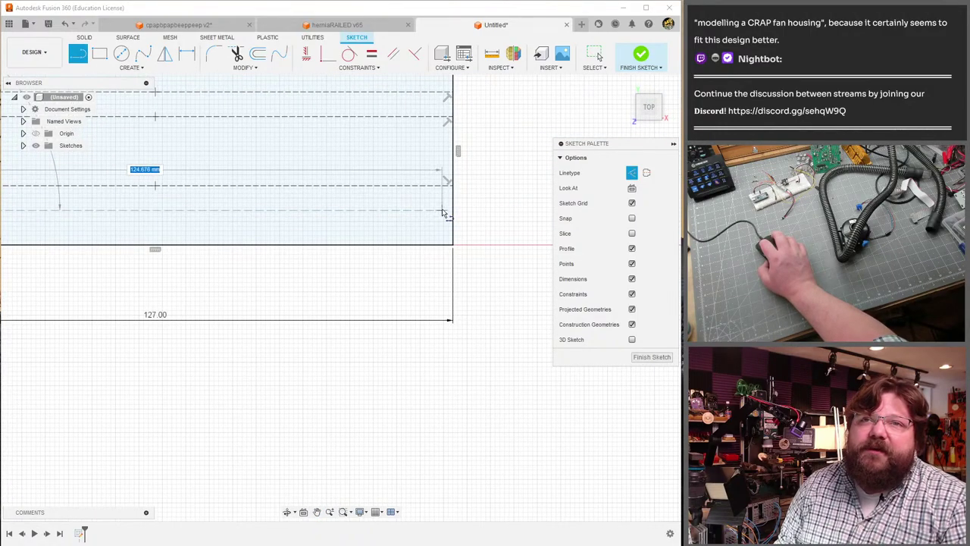
{"action": "left_click", "coordinate": [453, 211]}
{"action": "key", "text": "Escape"}
{"action": "key", "text": "Escape"}
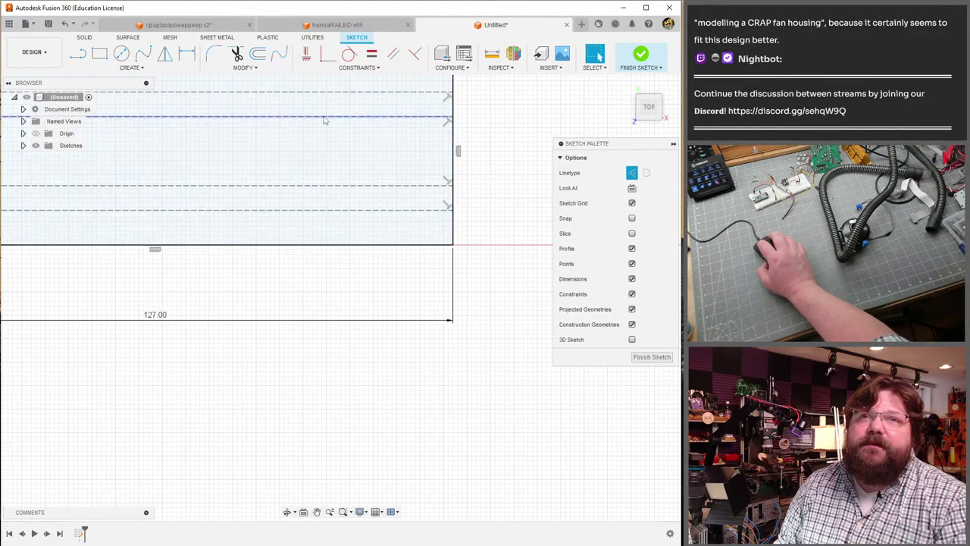
- Convert the horizontal construction lines across the rectangle to solid lines and finish the sketch
{"action": "left_click", "coordinate": [325, 117]}
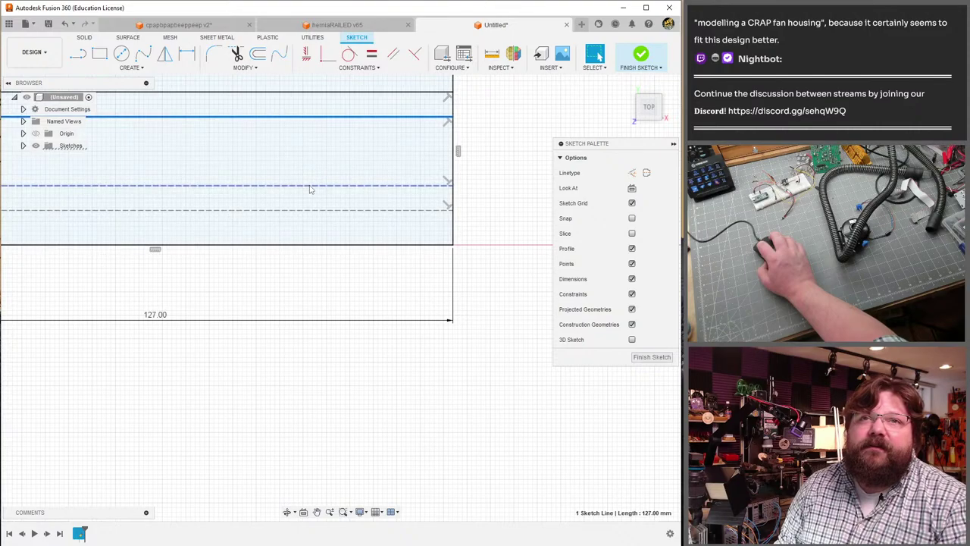
{"action": "left_click", "coordinate": [308, 212]}
{"action": "left_click", "coordinate": [656, 357]}
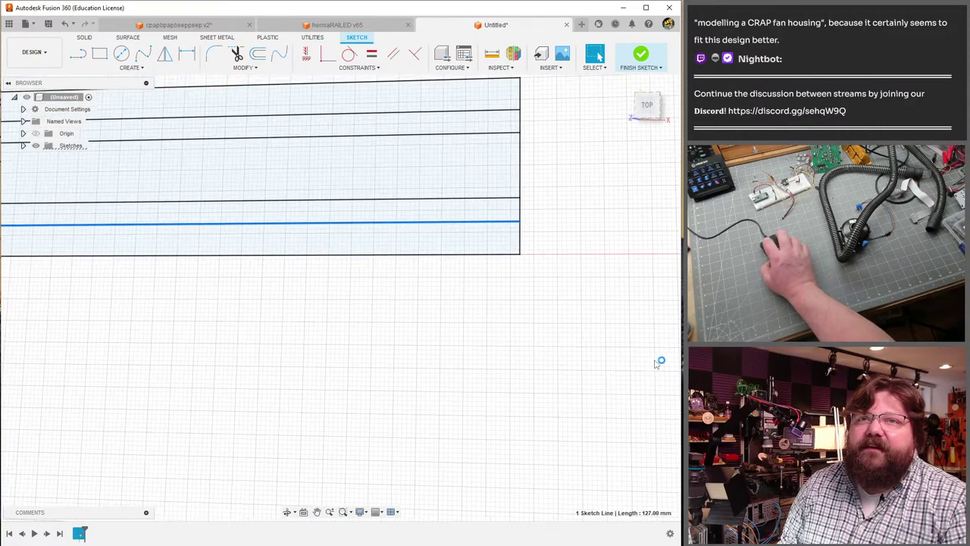
{"action": "middle_click_drag", "start_coordinate": [239, 265], "coordinate": [197, 242]}
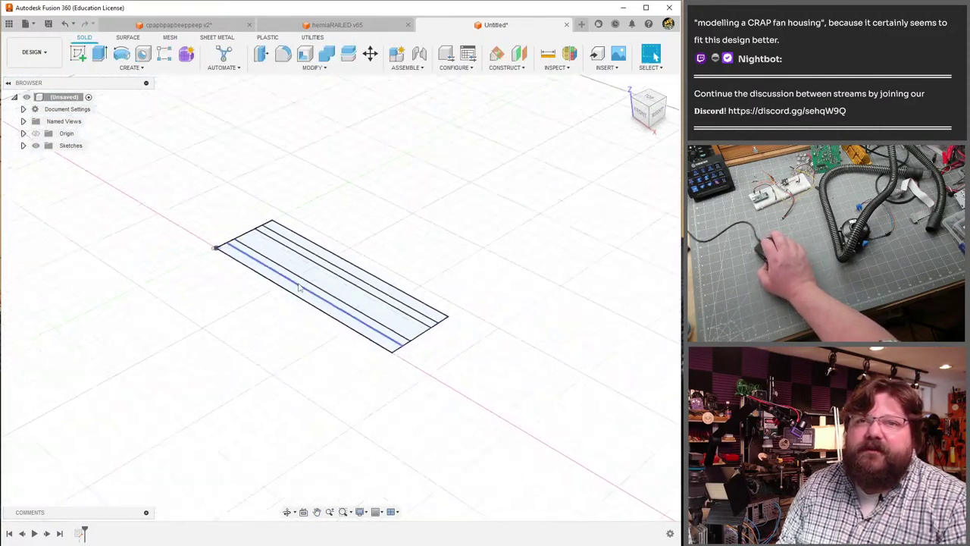
{"action": "scroll", "coordinate": [293, 253], "scroll_direction": "up", "scroll_amount": 4}
{"action": "scroll", "coordinate": [292, 263], "scroll_direction": "down", "scroll_amount": 4}
{"action": "scroll", "coordinate": [293, 260], "scroll_direction": "down", "scroll_amount": 1}
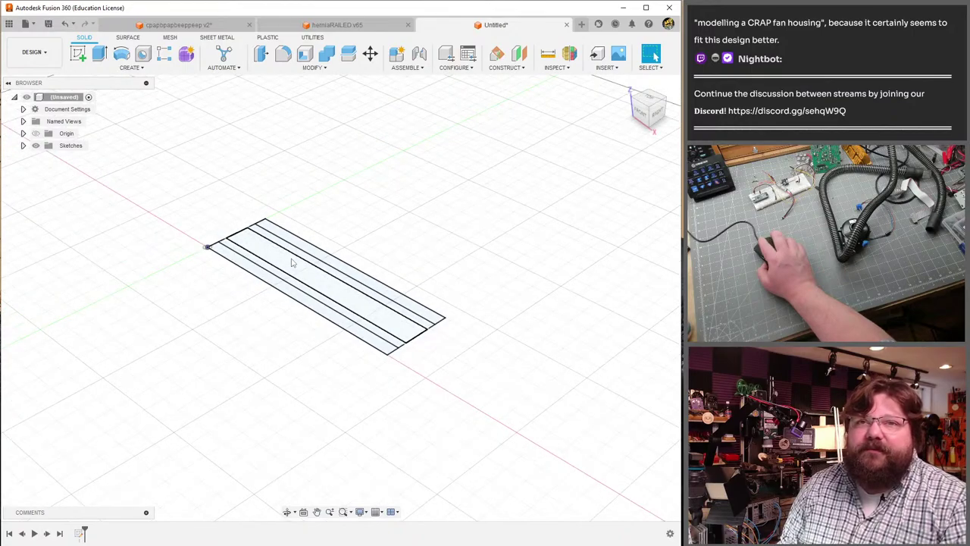
{"action": "mouse_move", "coordinate": [292, 260]}
{"action": "middle_mouse_down", "text": "shift"}
{"action": "mouse_move", "coordinate": [346, 225]}
{"action": "mouse_move", "coordinate": [375, 250]}
{"action": "mouse_move", "coordinate": [288, 258]}
{"action": "mouse_move", "coordinate": [331, 253]}
{"action": "mouse_move", "coordinate": [310, 209]}
{"action": "middle_mouse_up", "text": "shift"}
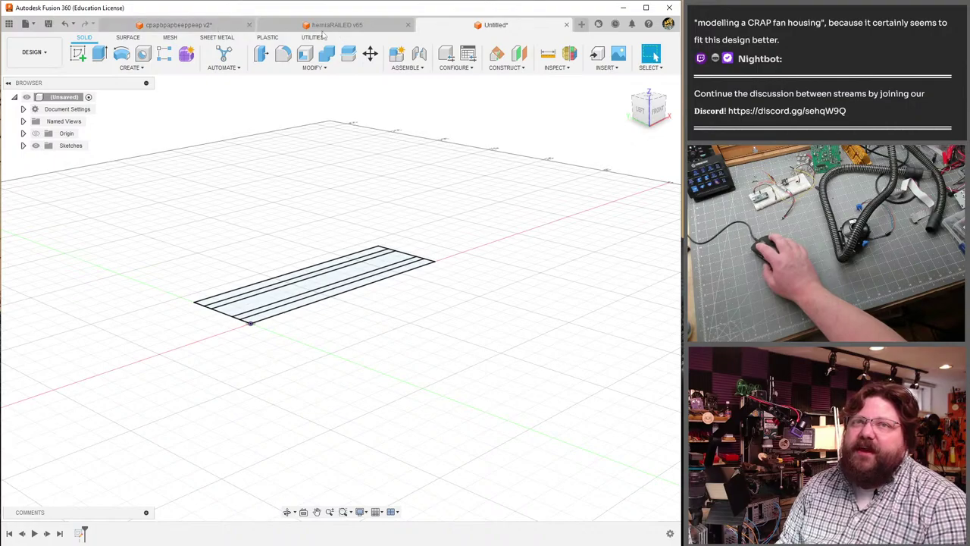
- Switch to the cpapbpapbeeppeep design and examine the fan housing's underside, outlet and mounting tabs
{"action": "left_click", "coordinate": [204, 24]}
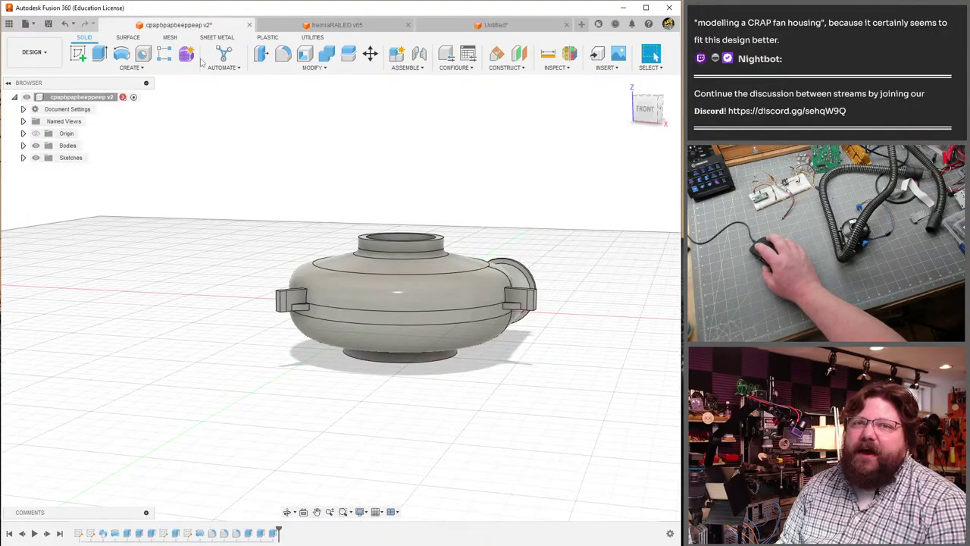
{"action": "scroll", "coordinate": [456, 387], "scroll_direction": "up", "scroll_amount": 10}
{"action": "mouse_move", "coordinate": [456, 386]}
{"action": "middle_mouse_down", "text": "shift"}
{"action": "mouse_move", "coordinate": [425, 351]}
{"action": "mouse_move", "coordinate": [448, 381]}
{"action": "middle_mouse_up", "text": "shift"}
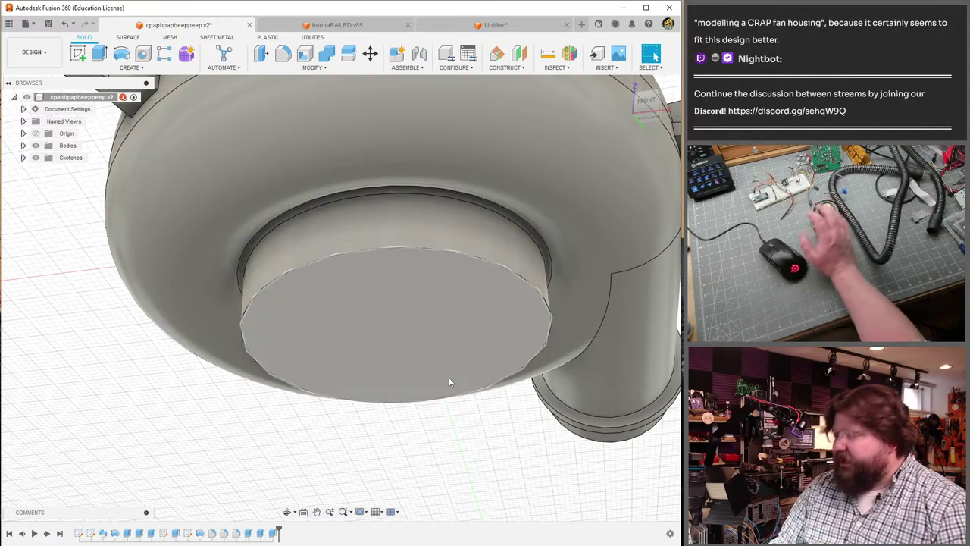
{"action": "scroll", "coordinate": [424, 414], "scroll_direction": "down", "scroll_amount": 5}
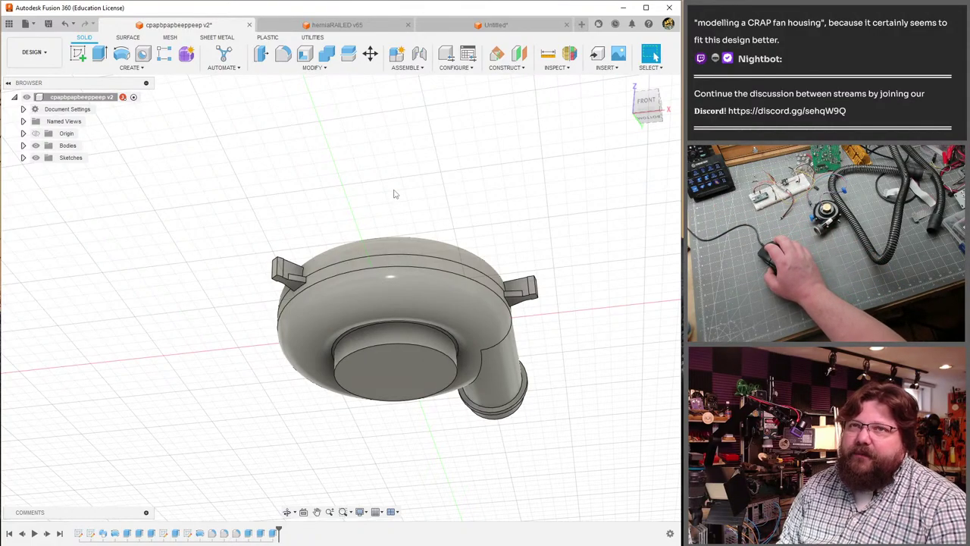
{"action": "middle_click_drag", "start_coordinate": [394, 194], "coordinate": [405, 216], "text": "shift"}
{"action": "scroll", "coordinate": [321, 196], "scroll_direction": "up", "scroll_amount": 1}
{"action": "middle_click_drag", "start_coordinate": [403, 271], "coordinate": [328, 178]}
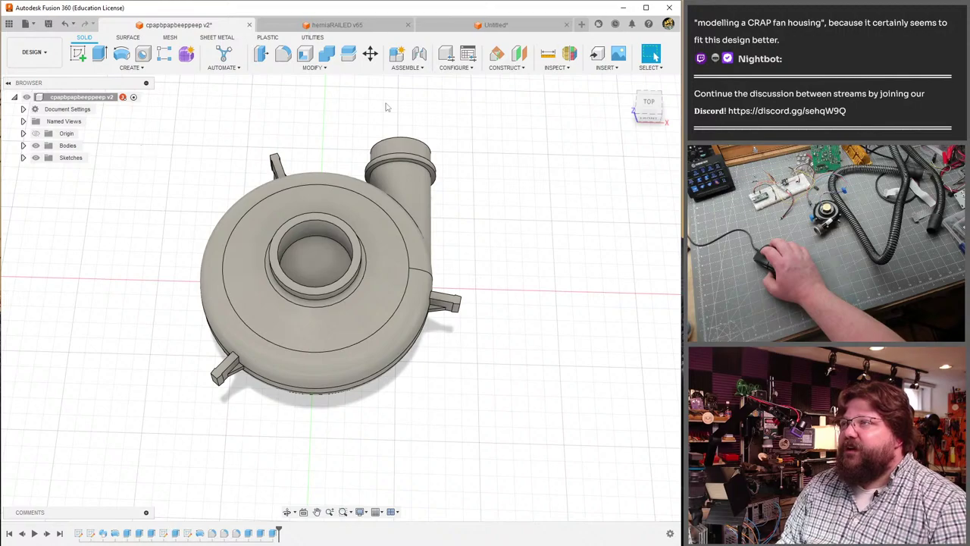
- Return to the untitled footprint design and save it as FanBrakcet in Admin Project
{"action": "left_click", "coordinate": [496, 24]}
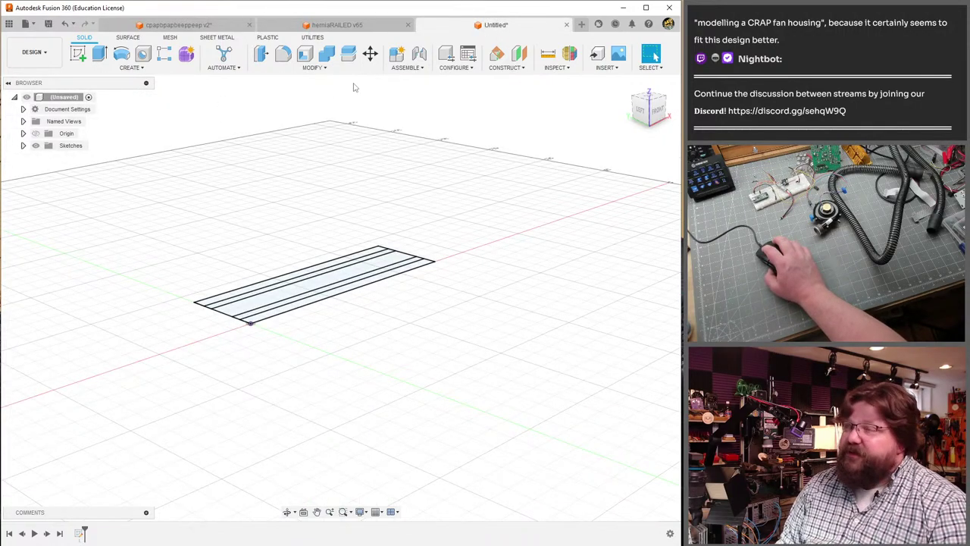
{"action": "key", "text": "ctrl+s"}
{"action": "type", "text": "F"}
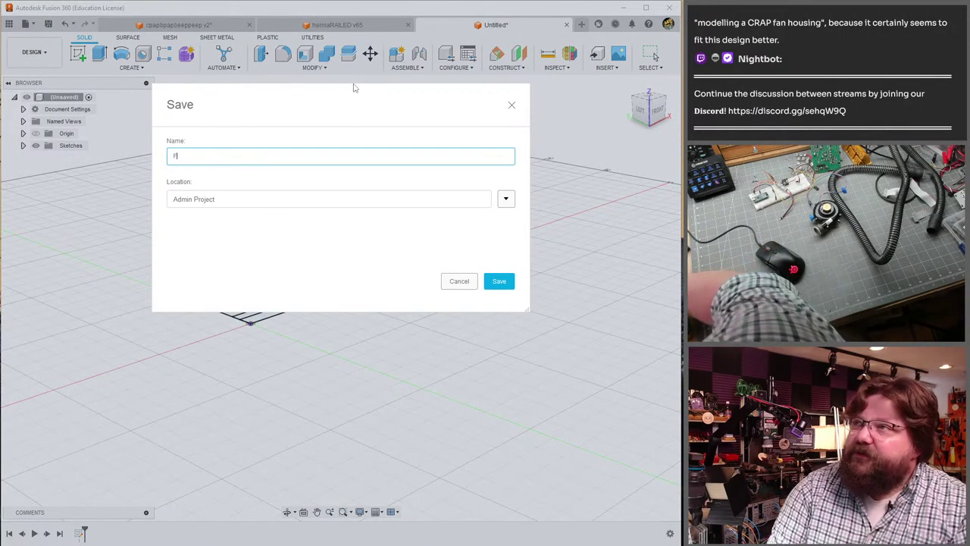
{"action": "type", "text": "anBracket"}
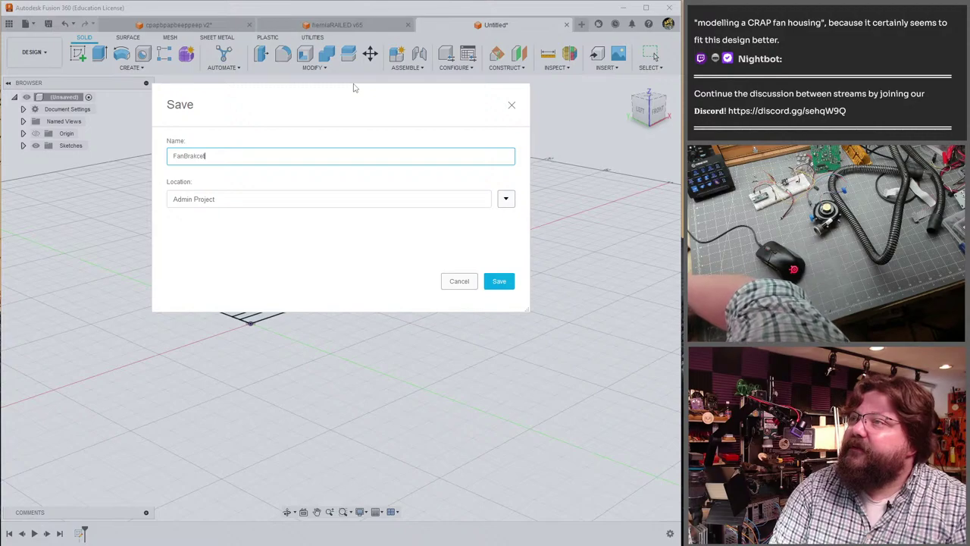
{"action": "key", "text": "Return"}
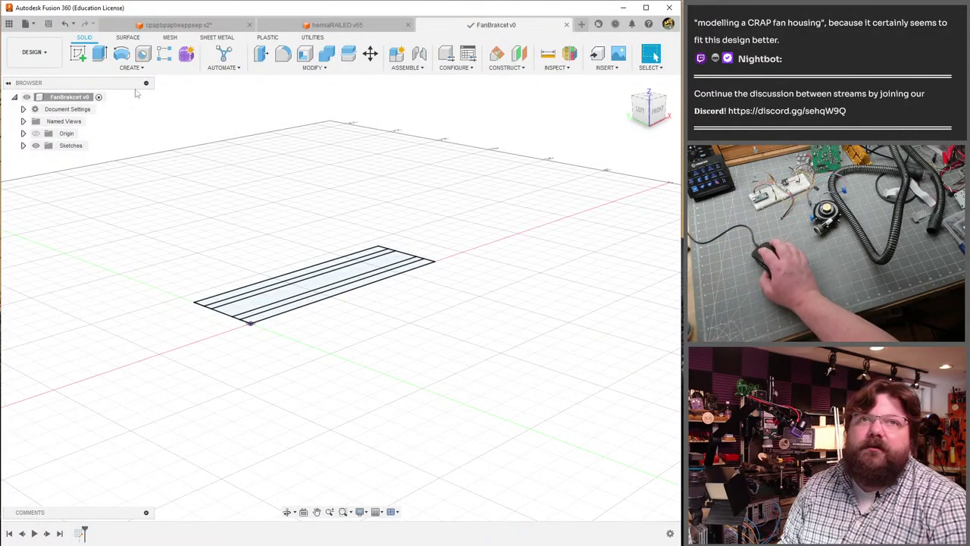
- Insert the cpapbpapbeeppeep fan housing from 3d Printer Projects into the FanBrakcet design as a component
{"action": "left_click", "coordinate": [9, 24]}
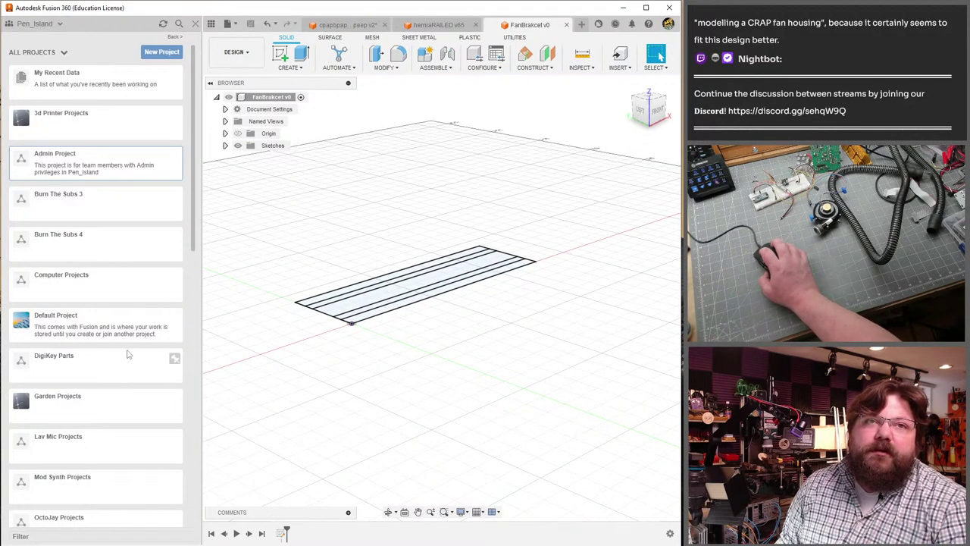
{"action": "left_click", "coordinate": [83, 130]}
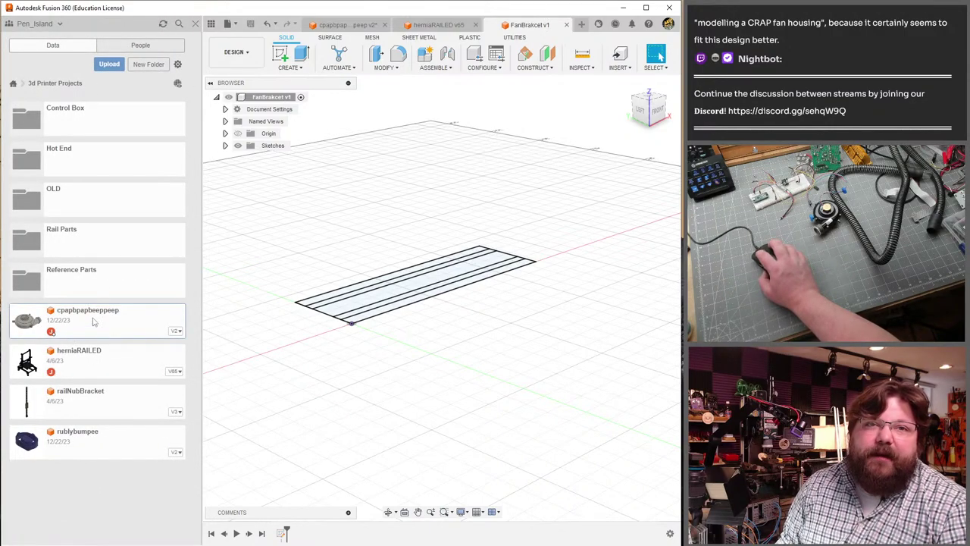
{"action": "left_click_drag", "start_coordinate": [101, 326], "coordinate": [389, 265]}
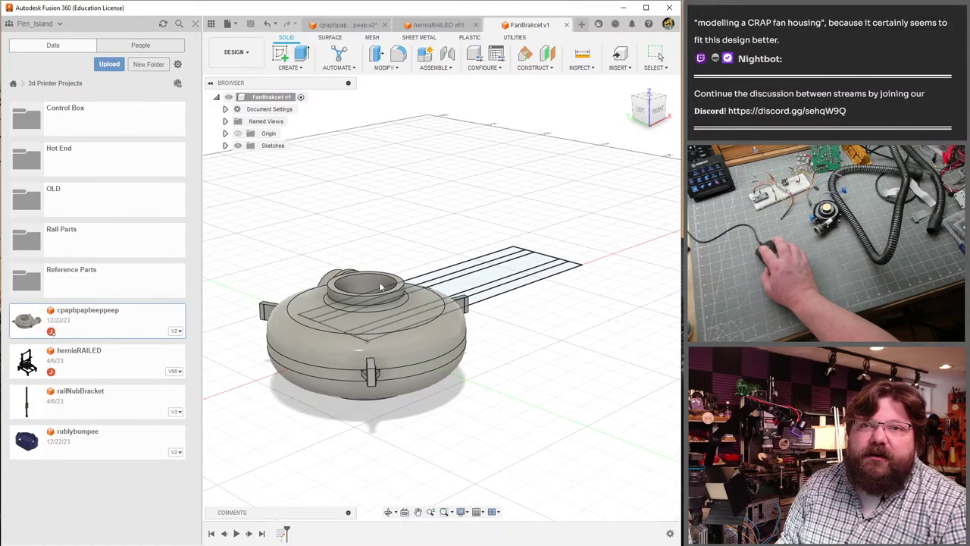
- Rotate the inserted fan housing 90 degrees about X so it stands upright with its outlet pointing up
{"action": "middle_click_drag", "start_coordinate": [334, 333], "coordinate": [388, 310], "text": "shift"}
{"action": "left_click_drag", "start_coordinate": [391, 307], "coordinate": [456, 359]}
{"action": "middle_click_drag", "start_coordinate": [436, 387], "coordinate": [339, 418], "text": "shift"}
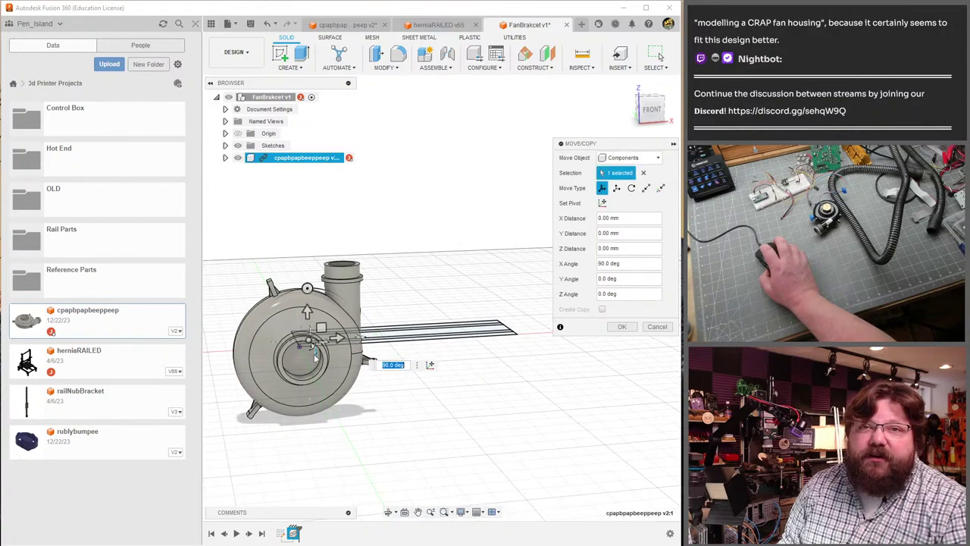
- Raise the fan housing 50 mm above the footprint and shift it 70 mm along the rectangle's length
{"action": "left_click_drag", "start_coordinate": [307, 311], "coordinate": [307, 227]}
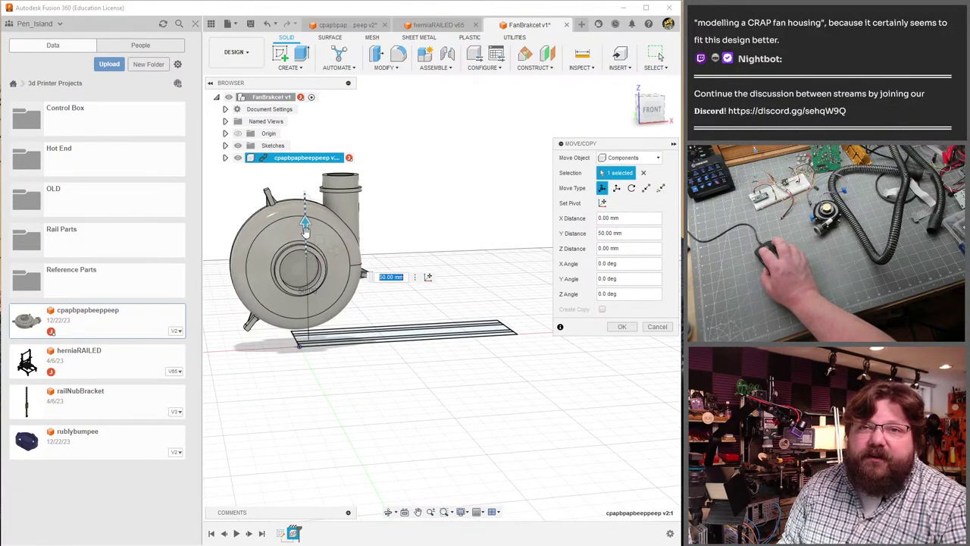
{"action": "middle_click_drag", "start_coordinate": [303, 353], "coordinate": [576, 356], "text": "shift"}
{"action": "left_click_drag", "start_coordinate": [350, 250], "coordinate": [457, 263]}
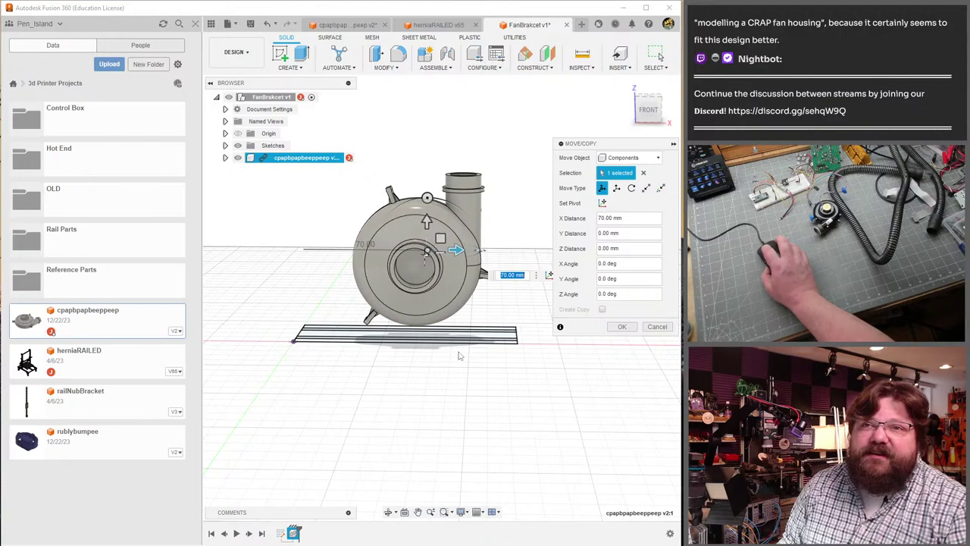
- Offset the fan housing across the footprint's width with a Z distance of -5 mm
{"action": "middle_click_drag", "start_coordinate": [459, 356], "coordinate": [312, 332], "text": "shift"}
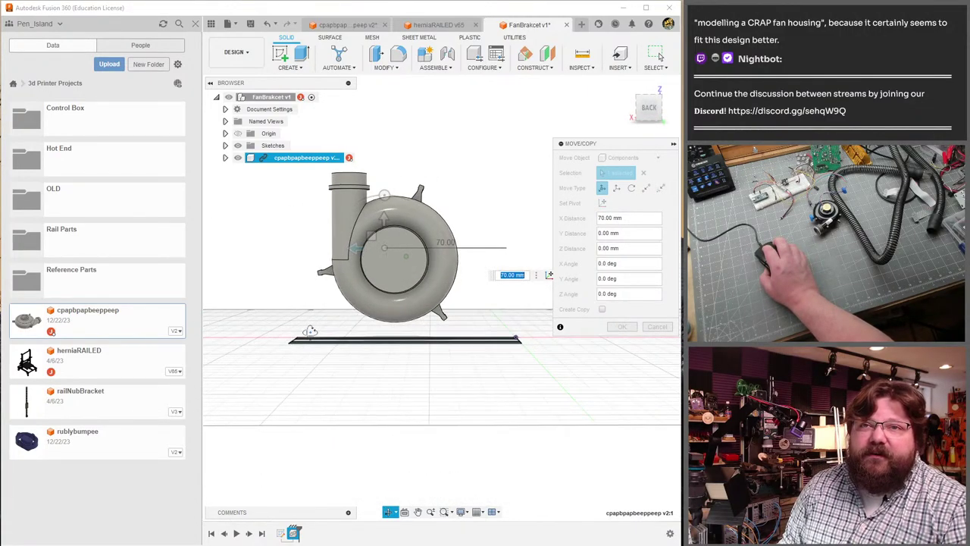
{"action": "middle_click_drag", "start_coordinate": [455, 341], "coordinate": [370, 282], "text": "shift"}
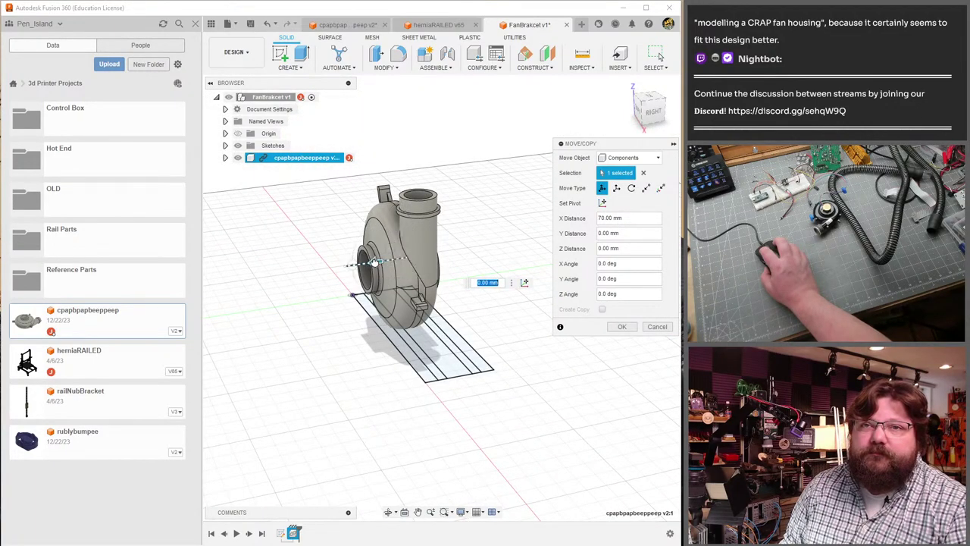
{"action": "middle_click_drag", "start_coordinate": [383, 258], "coordinate": [391, 238], "text": "shift"}
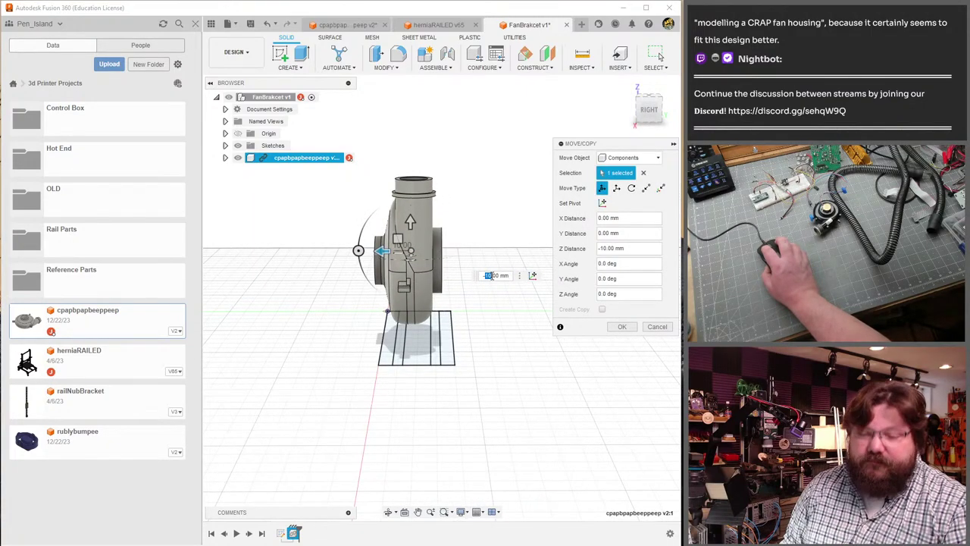
{"action": "type", "text": "-5"}
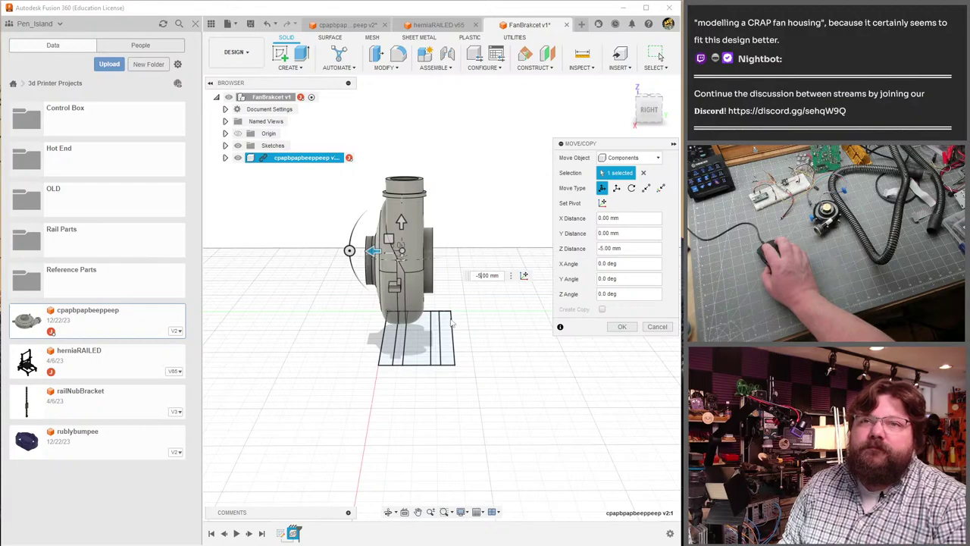
{"action": "scroll", "coordinate": [432, 317], "scroll_direction": "up", "scroll_amount": 5}
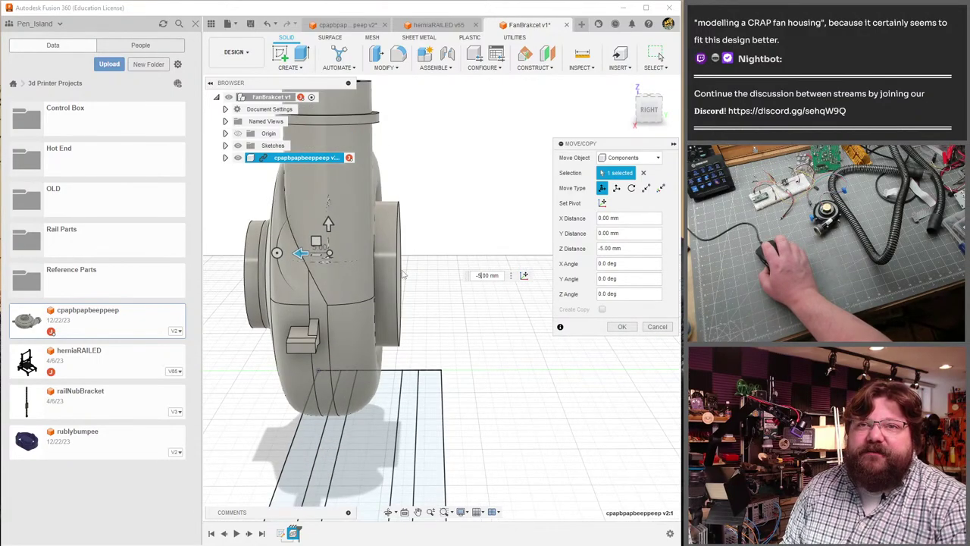
- Apply the pending move of the fan housing above the footprint
{"action": "scroll", "coordinate": [410, 279], "scroll_direction": "down", "scroll_amount": 3}
{"action": "middle_click_drag", "start_coordinate": [410, 279], "coordinate": [640, 333], "text": "shift"}
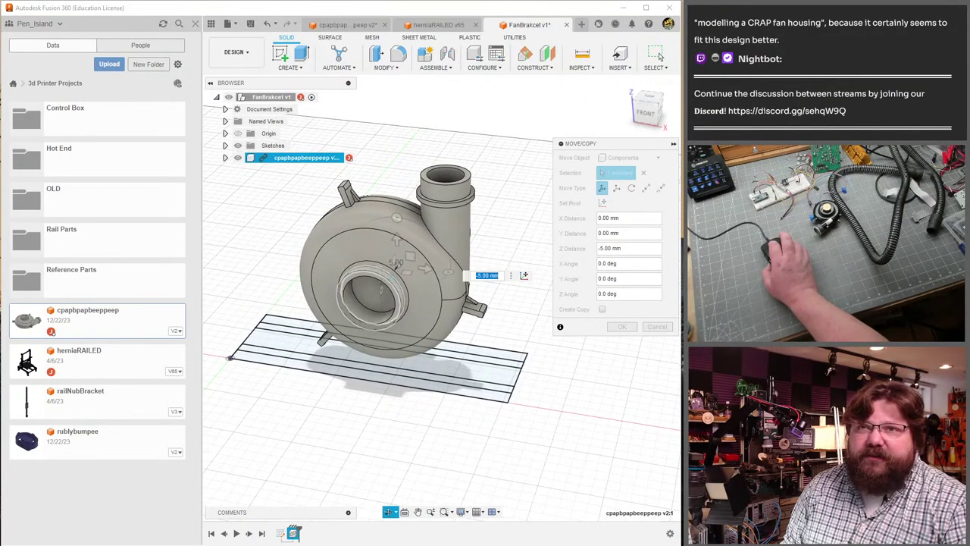
{"action": "left_click", "coordinate": [630, 331]}
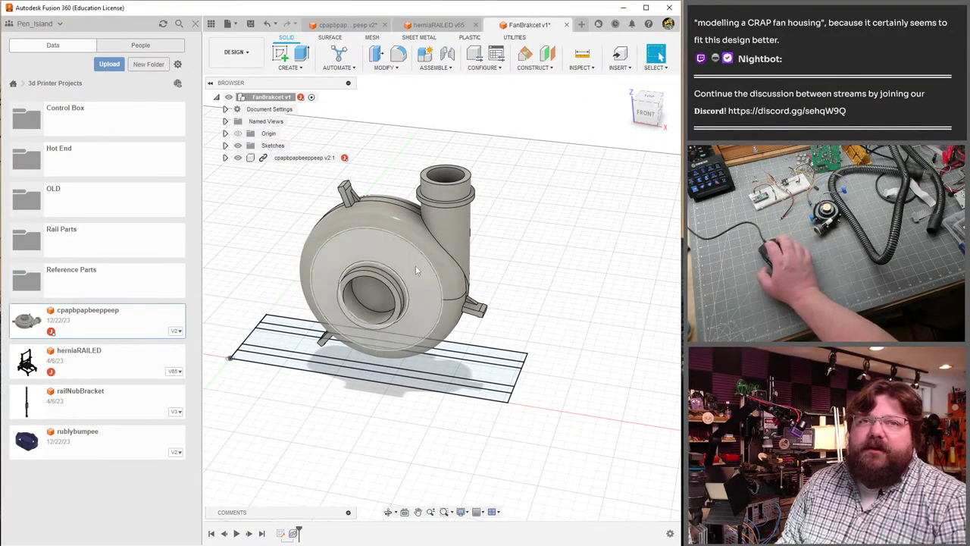
- Insert the rublybumpee part from 3d Printer Projects as a component and rotate it with a Z angle of -90 degrees
{"action": "left_click", "coordinate": [196, 25]}
{"action": "middle_click_drag", "start_coordinate": [371, 301], "coordinate": [418, 283], "text": "shift"}
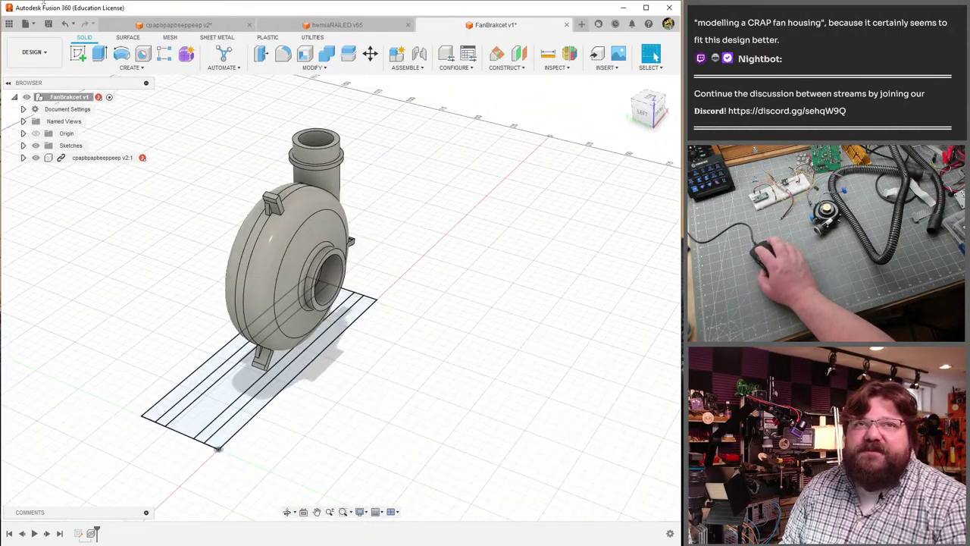
{"action": "left_click", "coordinate": [9, 24]}
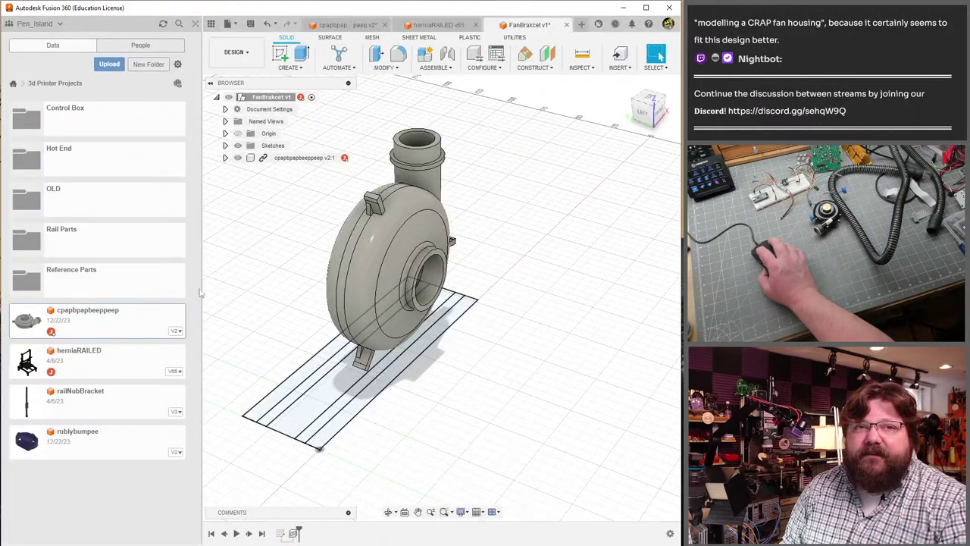
{"action": "left_click_drag", "start_coordinate": [108, 456], "coordinate": [521, 399]}
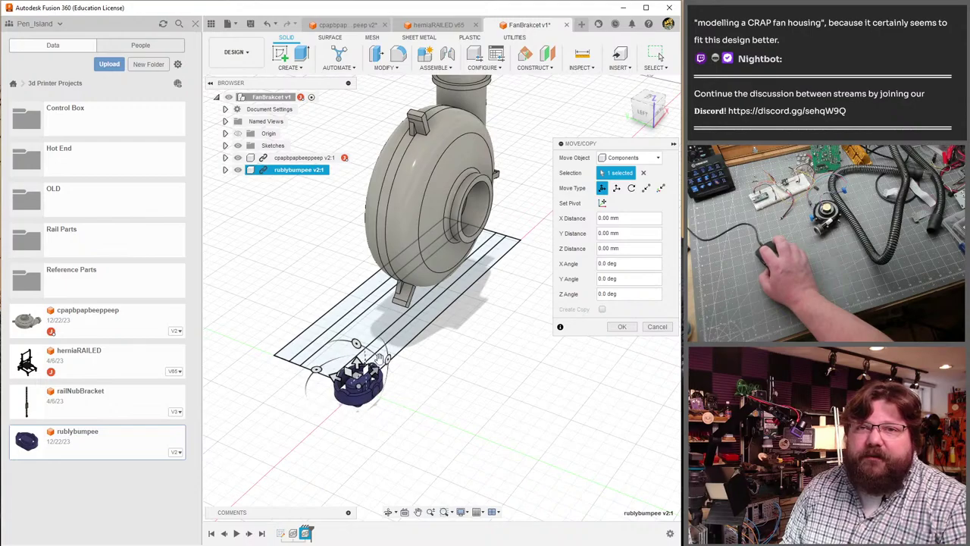
{"action": "left_click_drag", "start_coordinate": [389, 360], "coordinate": [356, 394]}
{"action": "middle_click_drag", "start_coordinate": [356, 394], "coordinate": [295, 340], "text": "shift"}
{"action": "scroll", "coordinate": [329, 347], "scroll_direction": "up", "scroll_amount": 5}
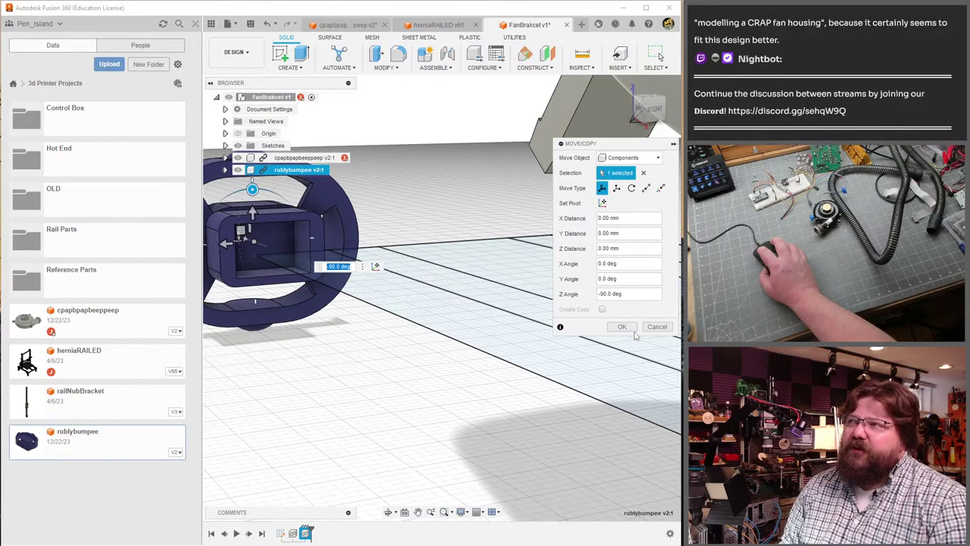
{"action": "left_click", "coordinate": [646, 188]}
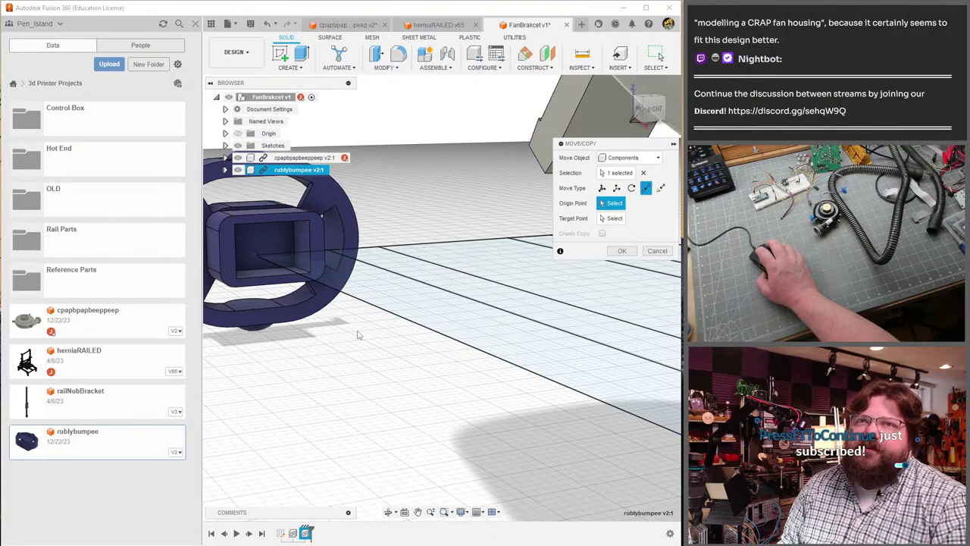
{"action": "key", "text": "Escape"}
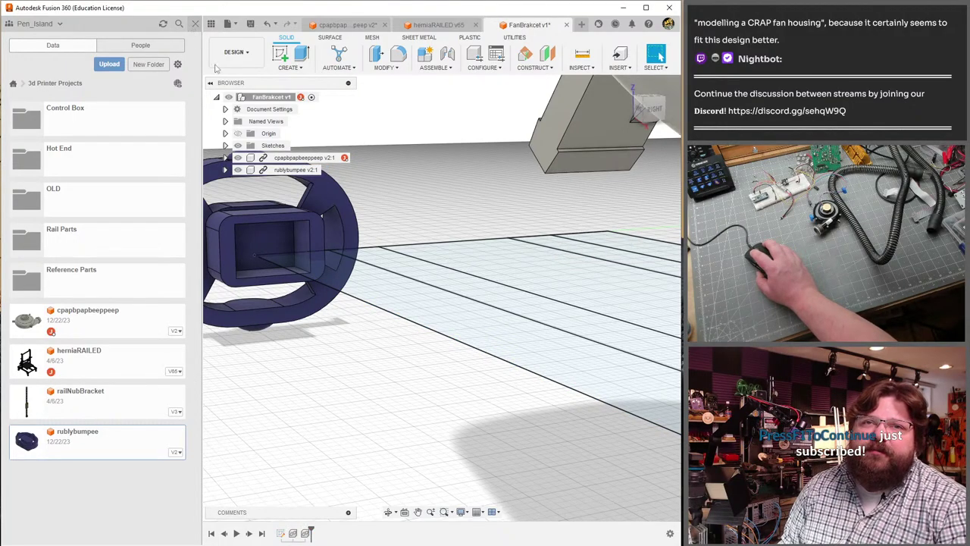
- Try to shift the rublybumpee component along the footprint's length with a Z distance of -10 mm
{"action": "middle_click_drag", "start_coordinate": [216, 68], "coordinate": [432, 392], "text": "shift"}
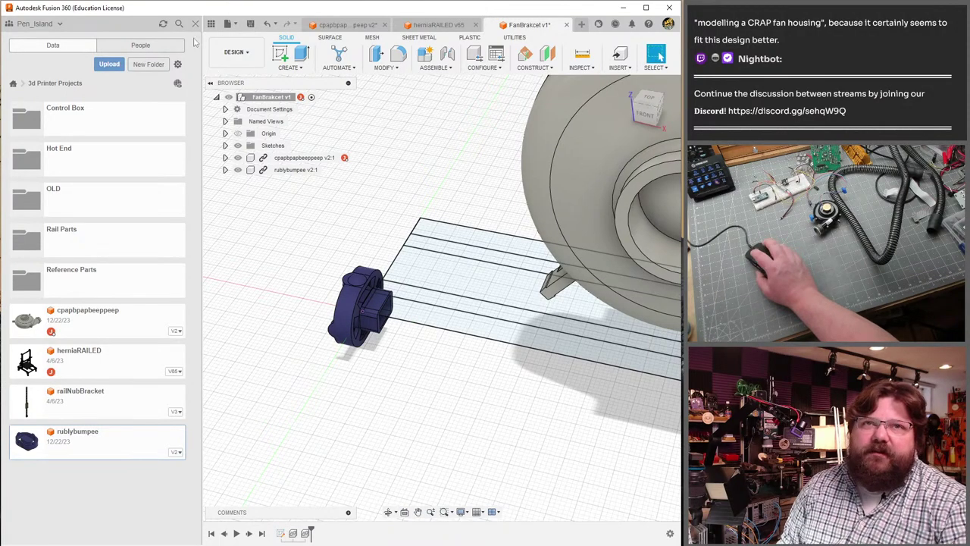
{"action": "left_click", "coordinate": [194, 24]}
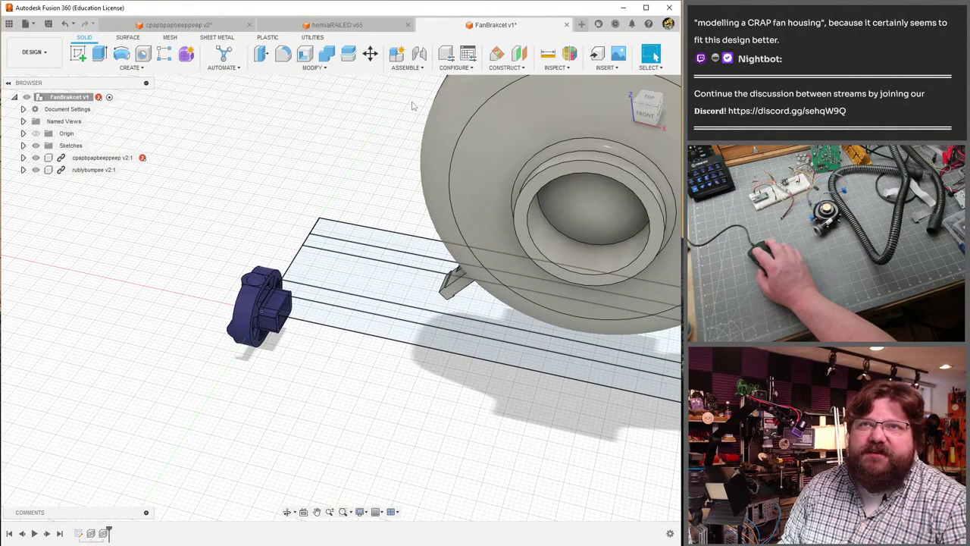
{"action": "left_click", "coordinate": [371, 55]}
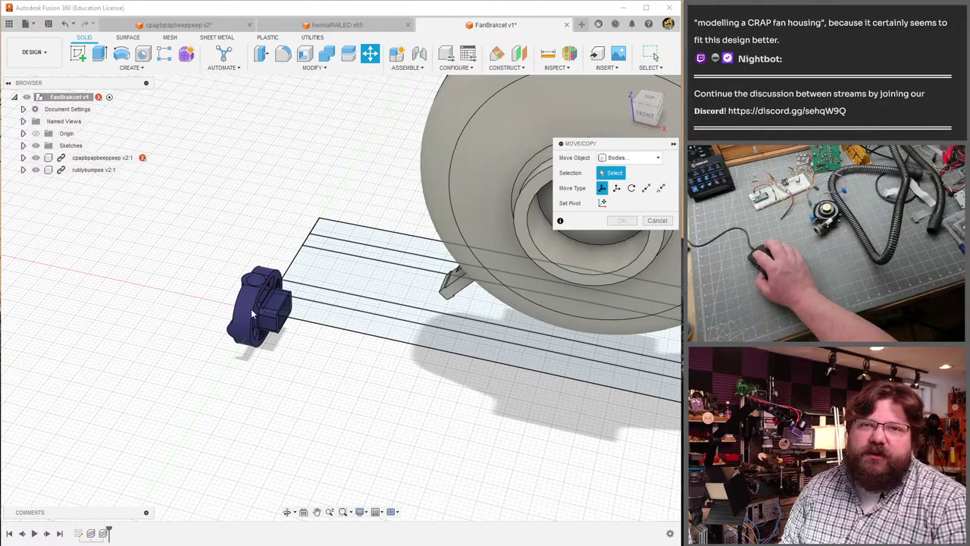
{"action": "left_click", "coordinate": [629, 157]}
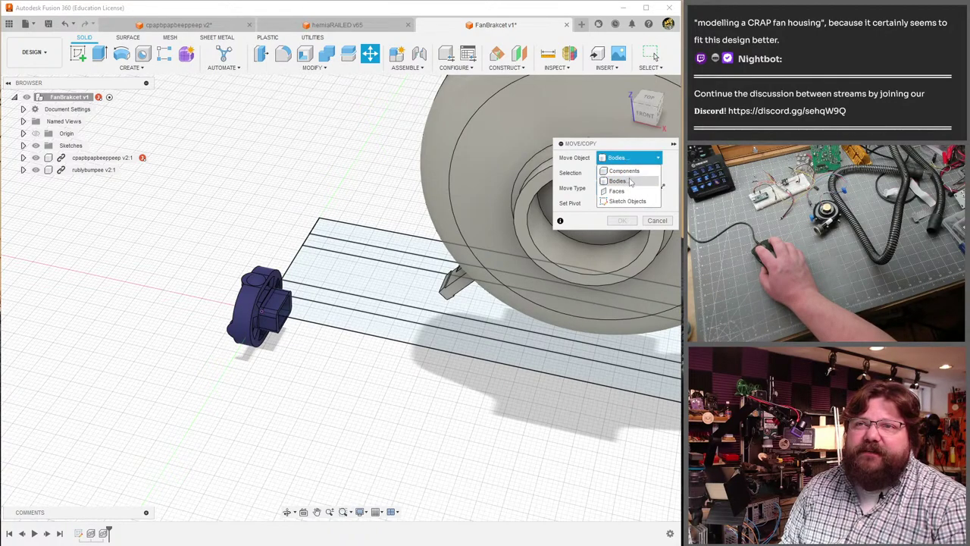
{"action": "left_click", "coordinate": [626, 173]}
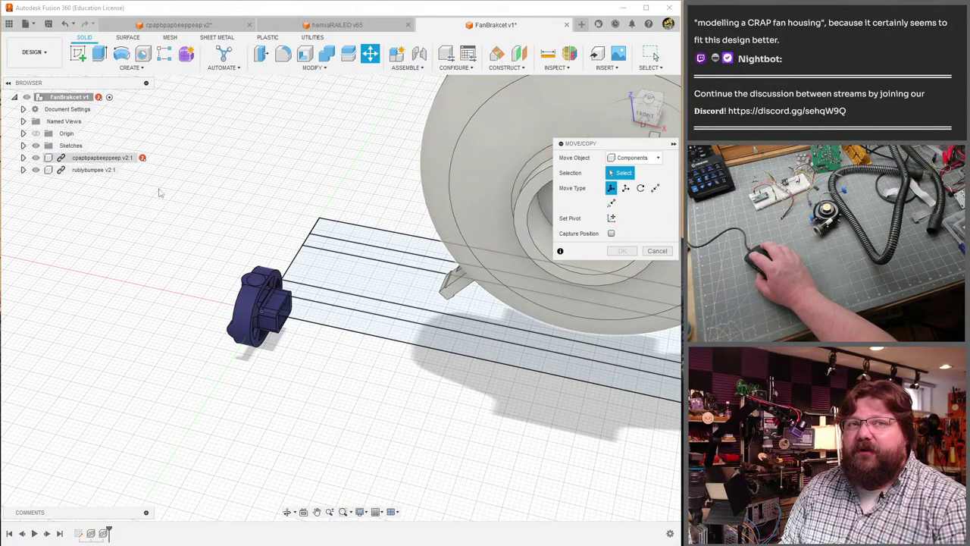
{"action": "left_click", "coordinate": [250, 307]}
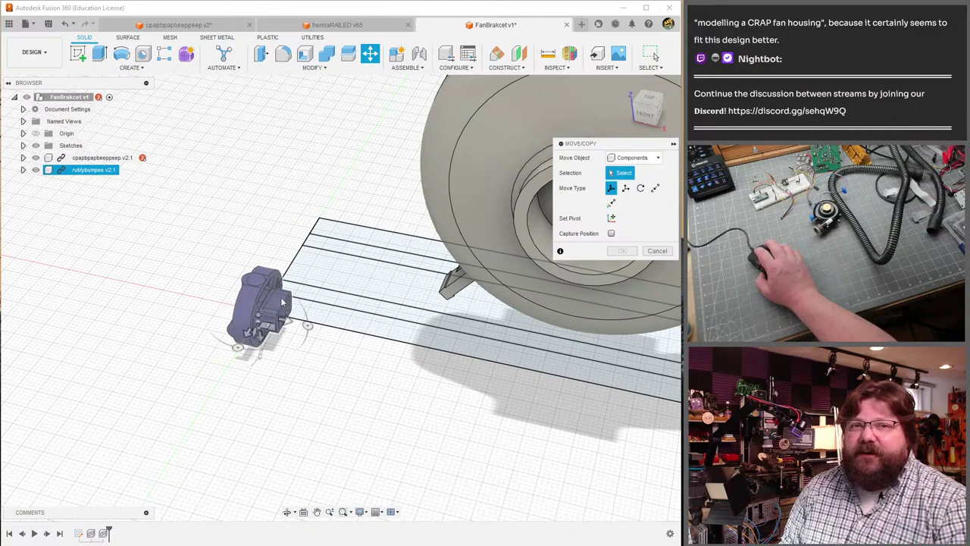
{"action": "middle_click_drag", "start_coordinate": [258, 311], "coordinate": [384, 285], "text": "shift"}
{"action": "left_click", "coordinate": [296, 319]}
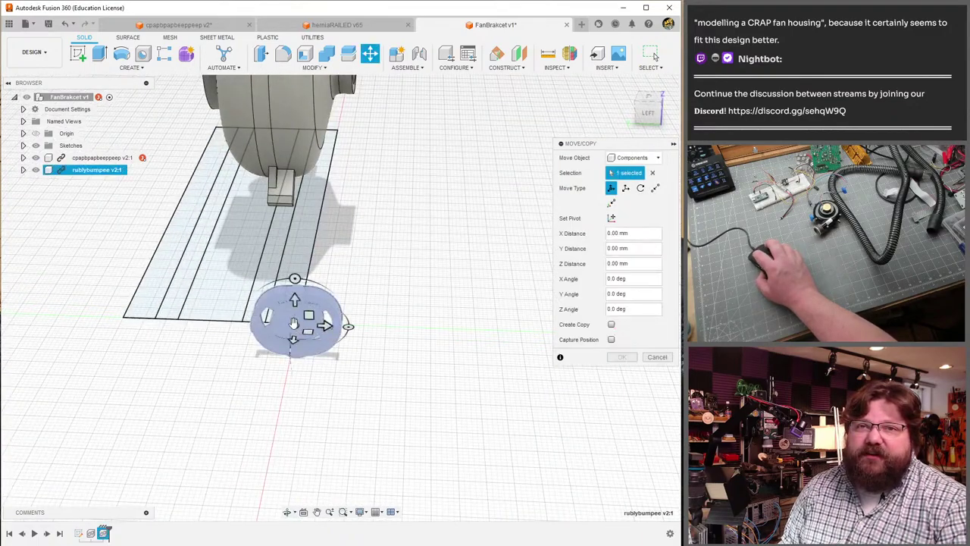
{"action": "middle_click_drag", "start_coordinate": [295, 318], "coordinate": [228, 288], "text": "shift"}
{"action": "middle_click_drag", "start_coordinate": [122, 306], "coordinate": [114, 284], "text": "shift"}
{"action": "left_click_drag", "start_coordinate": [121, 286], "coordinate": [167, 298]}
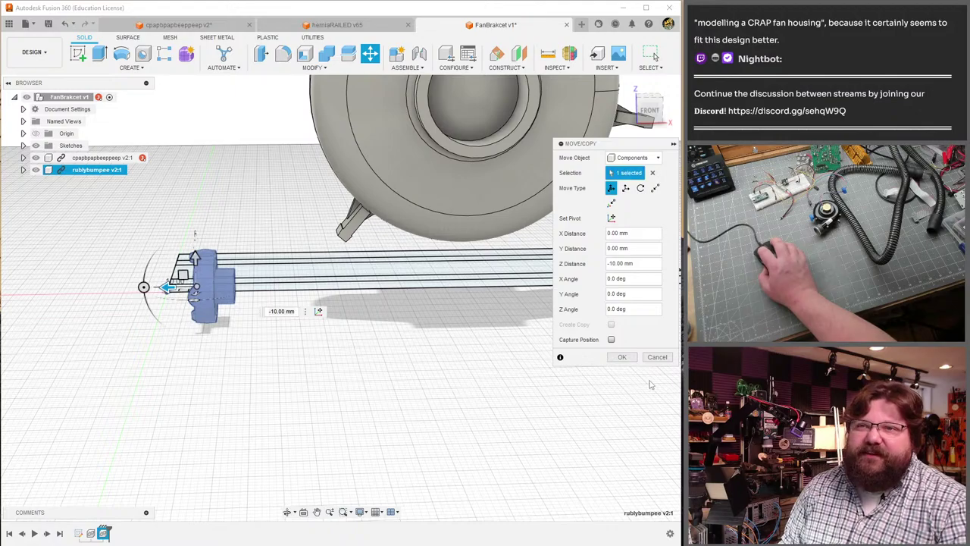
{"action": "left_click", "coordinate": [622, 356]}
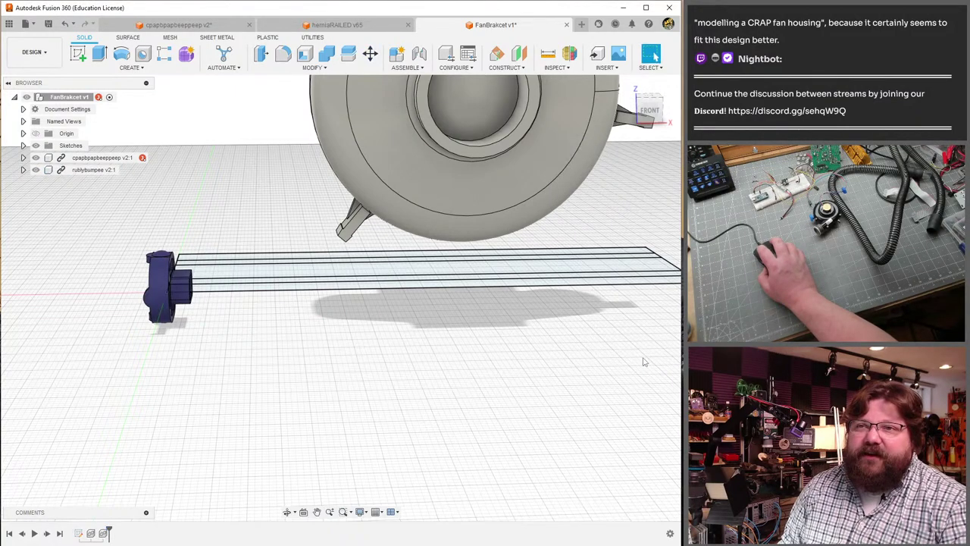
- Create a copy of the rublybumpee component offset along the footprint's length with a Z distance of -22 mm
{"action": "left_click", "coordinate": [373, 57]}
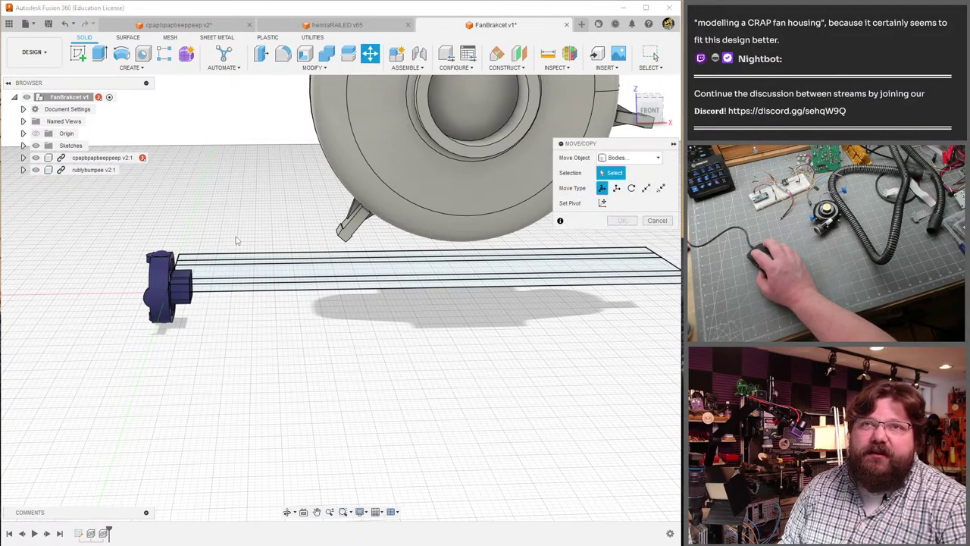
{"action": "left_click", "coordinate": [629, 157]}
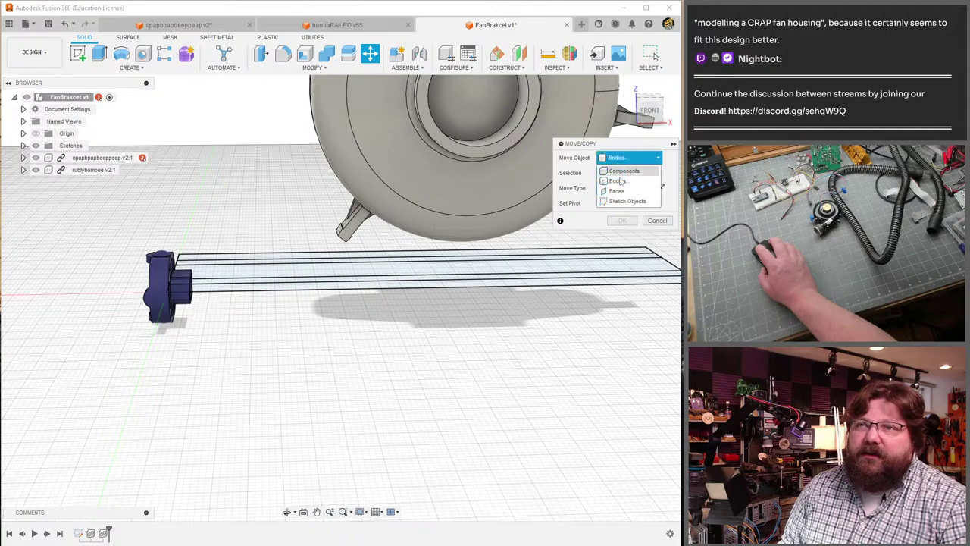
{"action": "left_click", "coordinate": [618, 169]}
{"action": "middle_click_drag", "start_coordinate": [318, 212], "coordinate": [282, 237], "text": "shift"}
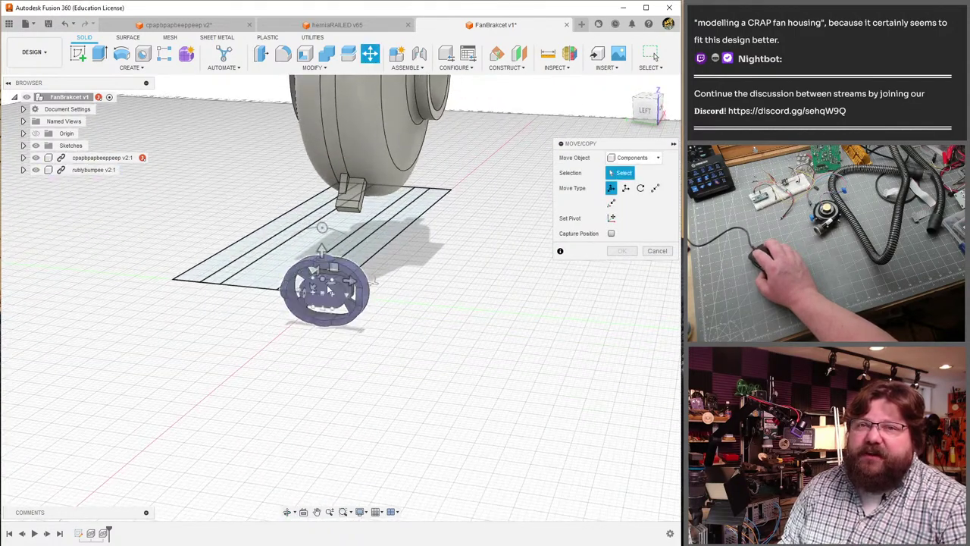
{"action": "left_click", "coordinate": [324, 290]}
{"action": "middle_click_drag", "start_coordinate": [324, 289], "coordinate": [563, 298], "text": "shift"}
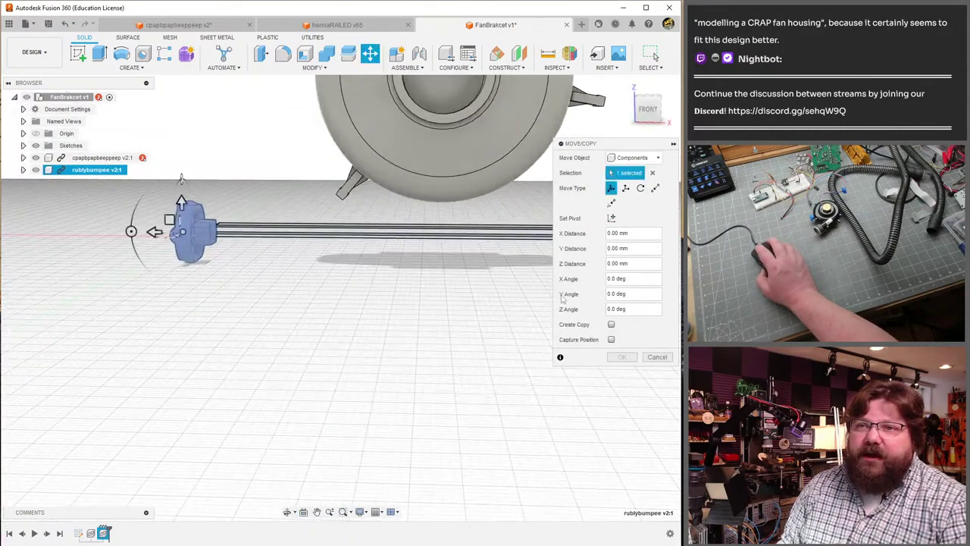
{"action": "left_click", "coordinate": [610, 324]}
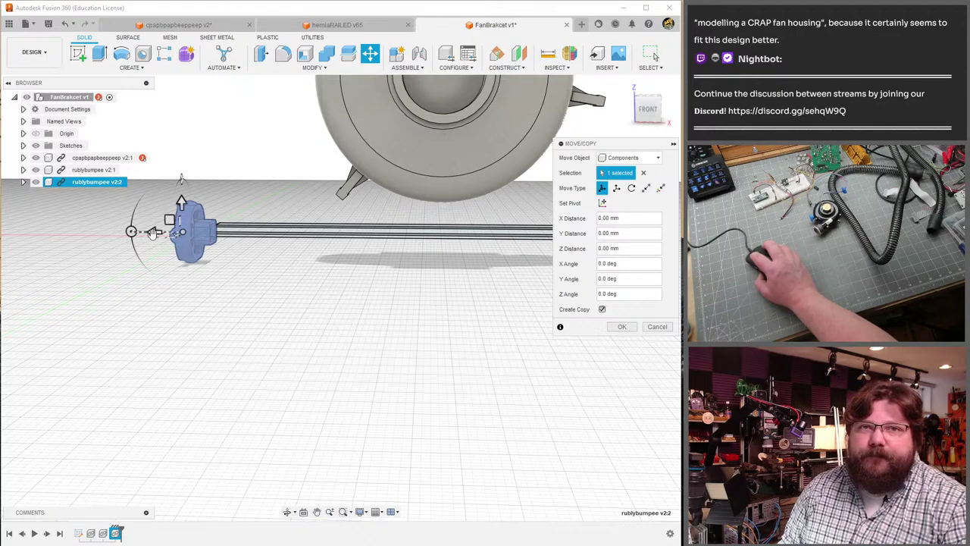
{"action": "left_click_drag", "start_coordinate": [152, 233], "coordinate": [231, 233]}
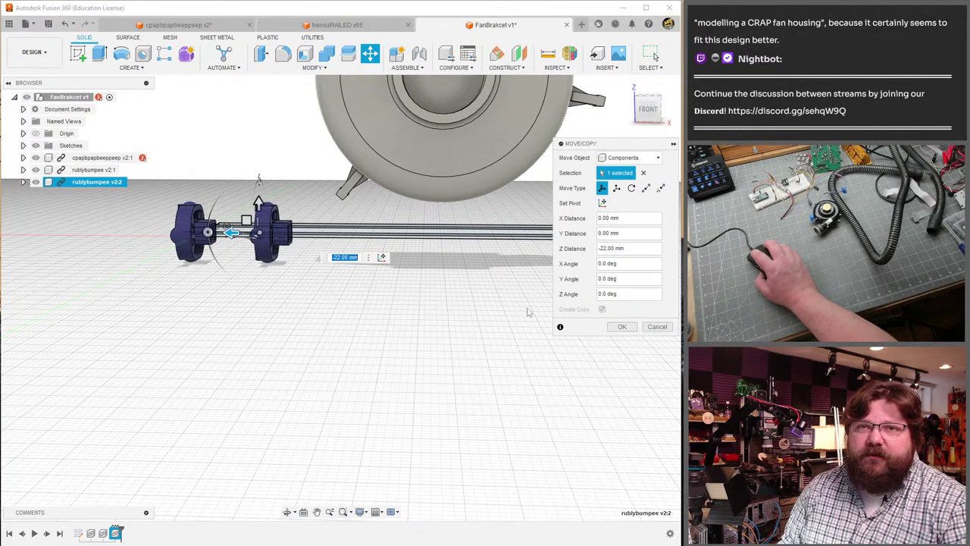
{"action": "left_click", "coordinate": [619, 326]}
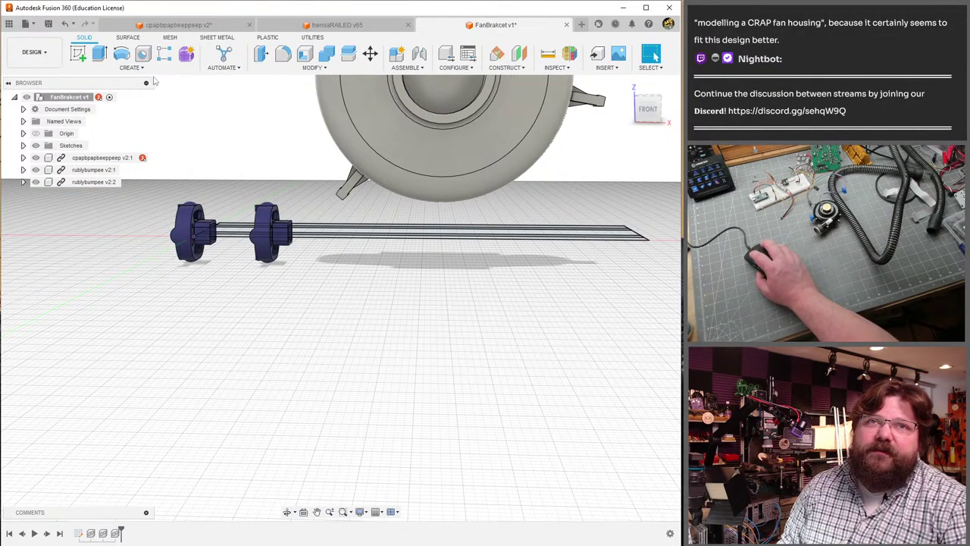
- Create another copy of the original rublybumpee component, offset along the footprint with a Z distance of -46 mm
{"action": "left_click", "coordinate": [370, 53]}
{"action": "middle_click_drag", "start_coordinate": [191, 240], "coordinate": [587, 333], "text": "shift"}
{"action": "left_click", "coordinate": [195, 248]}
{"action": "left_click", "coordinate": [195, 249]}
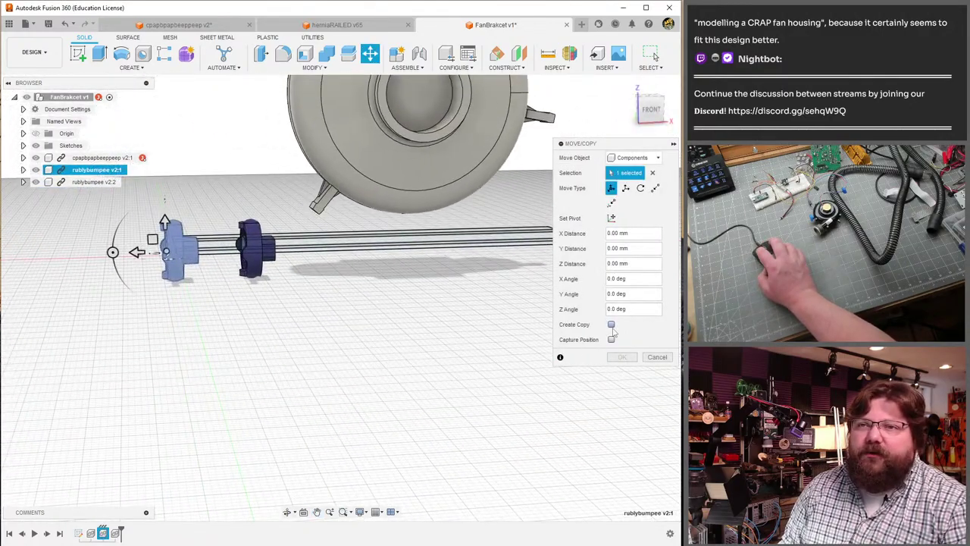
{"action": "left_click", "coordinate": [610, 325]}
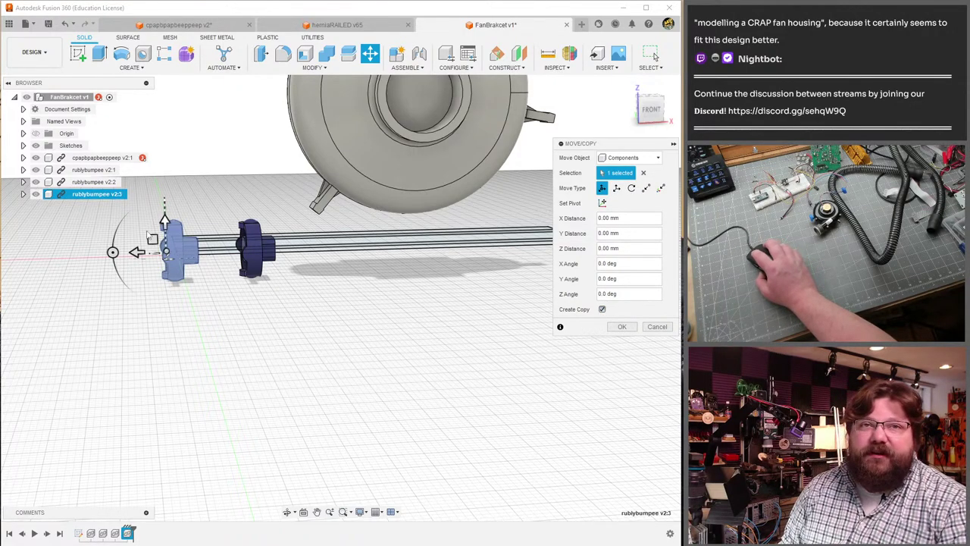
{"action": "left_click_drag", "start_coordinate": [137, 252], "coordinate": [300, 249]}
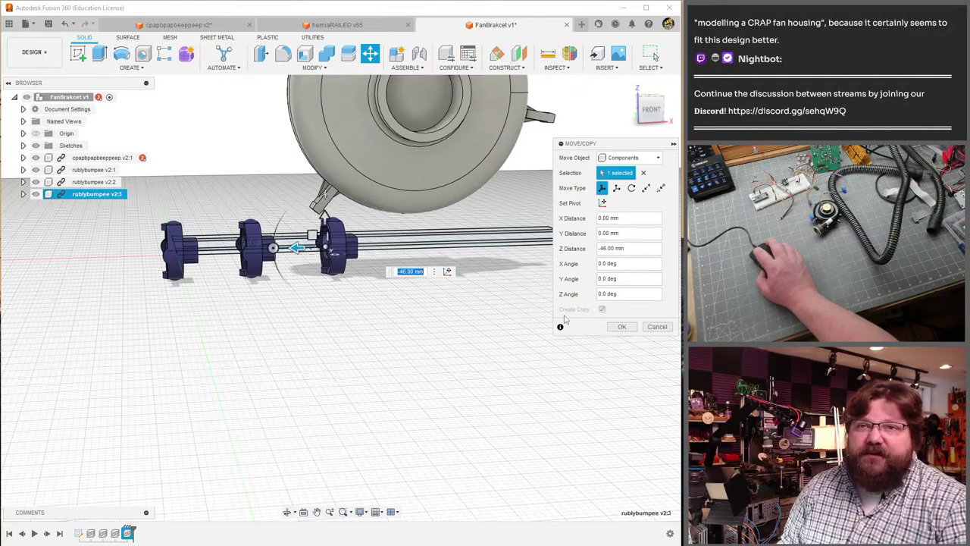
{"action": "left_click", "coordinate": [614, 328]}
{"action": "middle_click_drag", "start_coordinate": [493, 314], "coordinate": [320, 277], "text": "shift"}
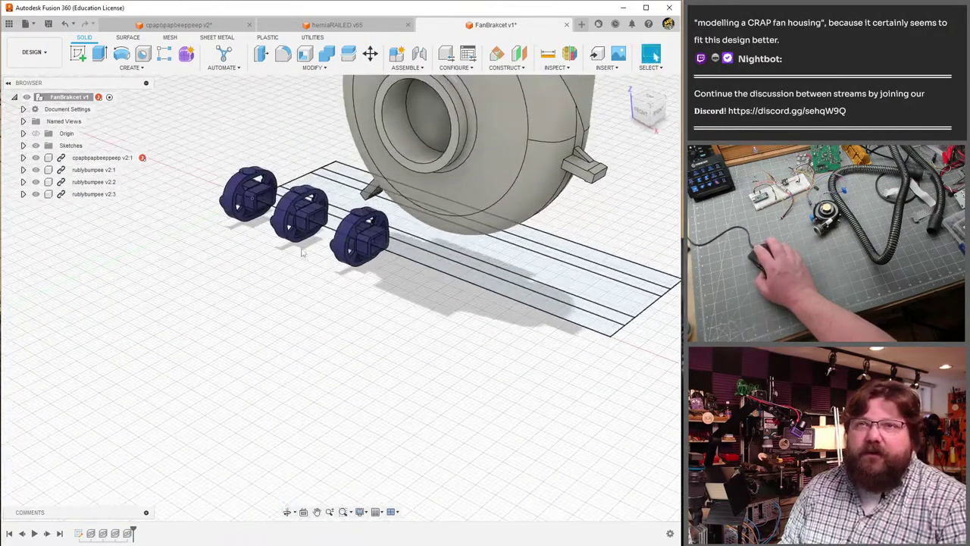
{"action": "scroll", "coordinate": [242, 122], "scroll_direction": "up", "scroll_amount": 2}
{"action": "scroll", "coordinate": [241, 121], "scroll_direction": "up", "scroll_amount": 3}
{"action": "left_click", "coordinate": [516, 67]}
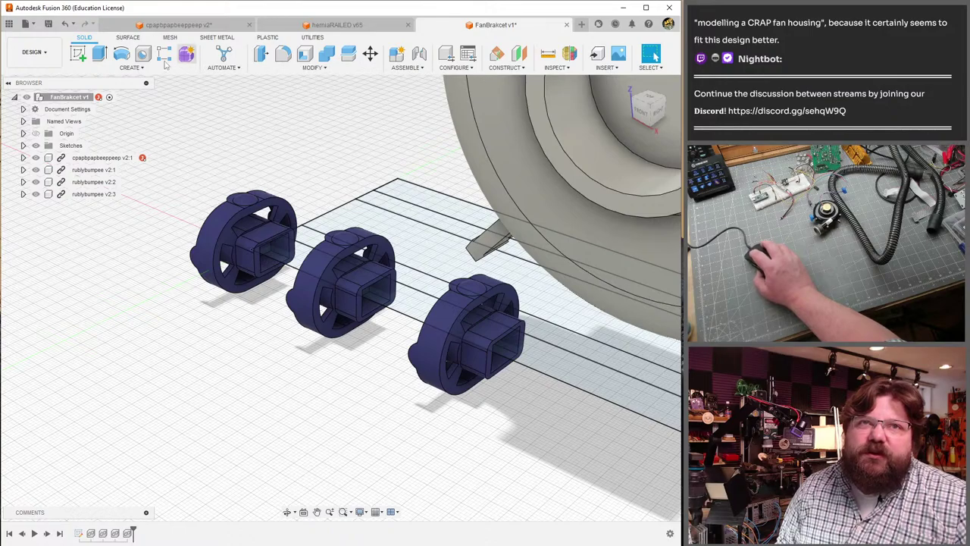
{"action": "left_click", "coordinate": [370, 53]}
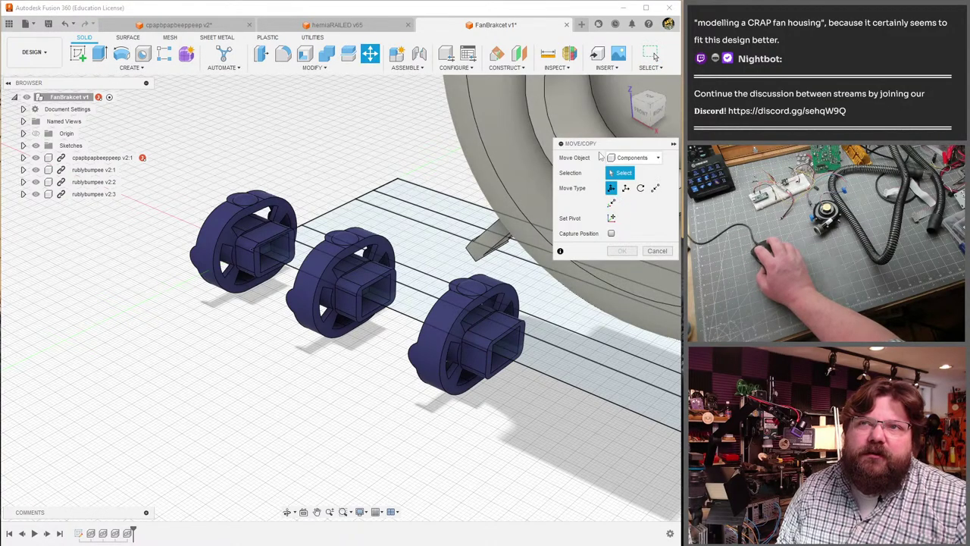
{"action": "left_click", "coordinate": [633, 157]}
{"action": "left_click", "coordinate": [633, 167]}
{"action": "left_click", "coordinate": [262, 216]}
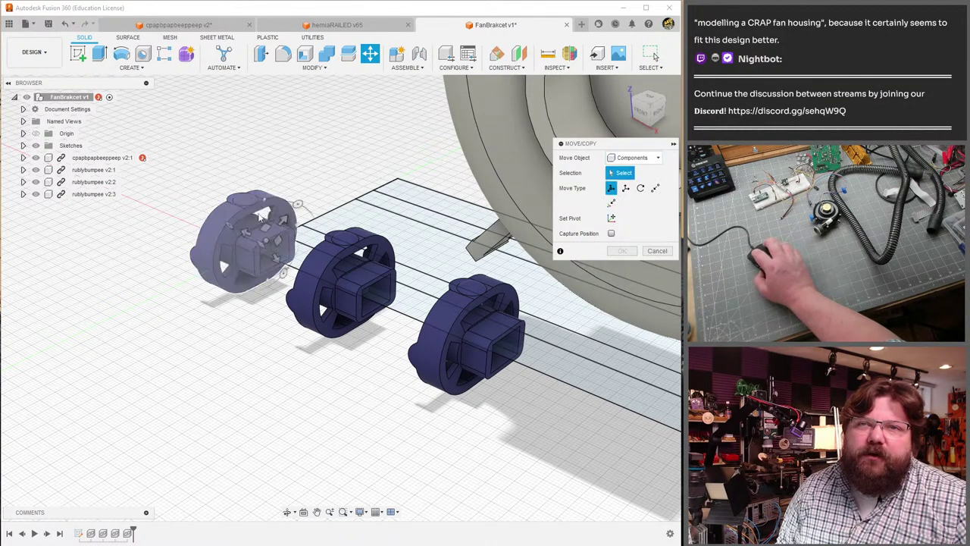
{"action": "scroll", "coordinate": [242, 231], "scroll_direction": "up", "scroll_amount": 2}
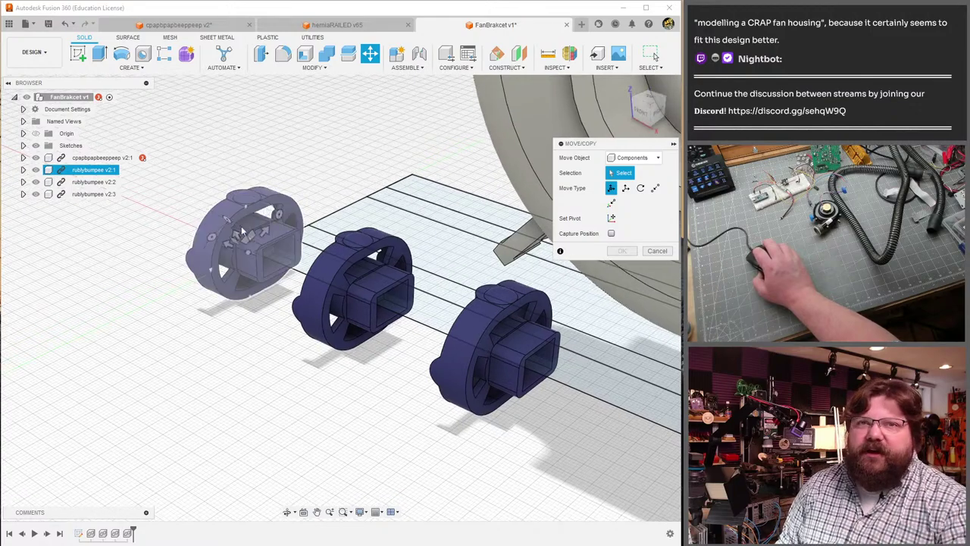
{"action": "middle_click_drag", "start_coordinate": [242, 231], "coordinate": [262, 253], "text": "shift"}
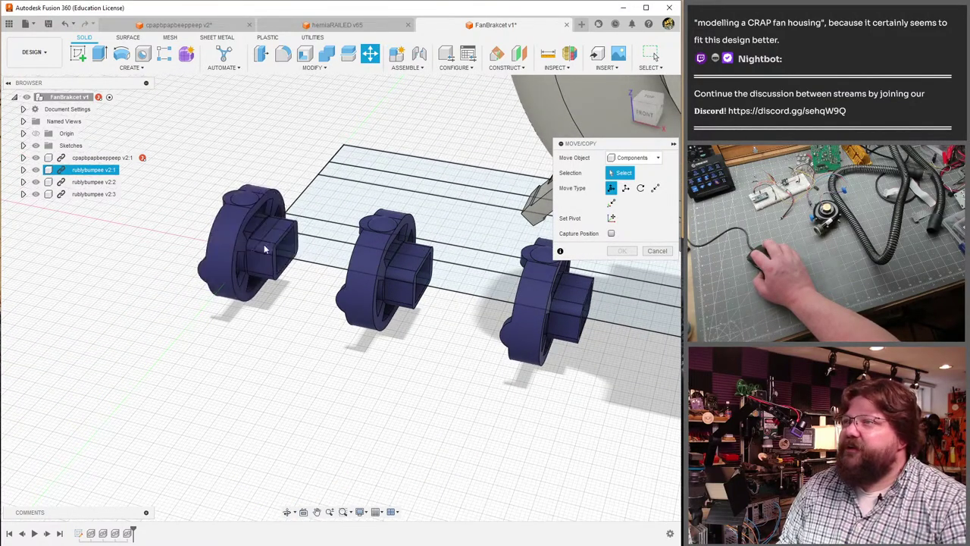
{"action": "left_click", "coordinate": [265, 250]}
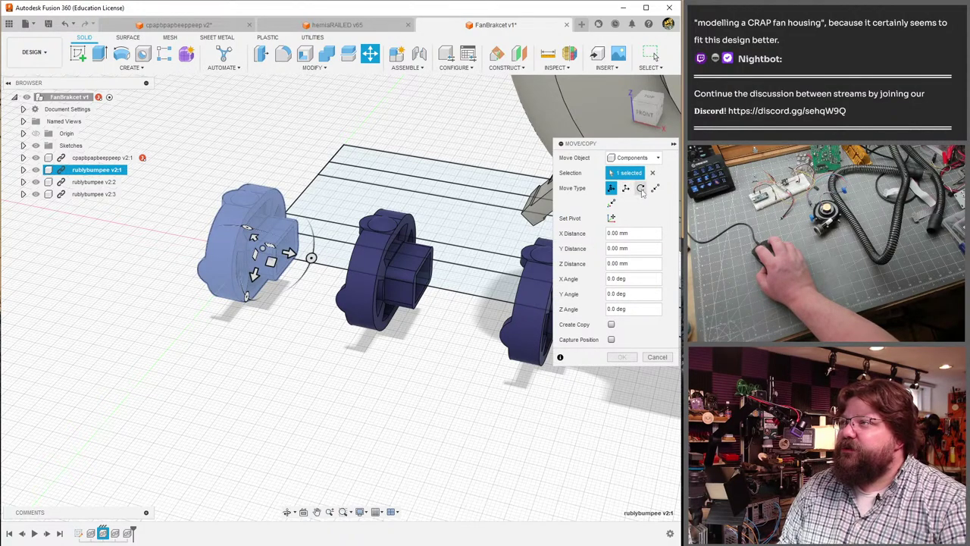
{"action": "left_click", "coordinate": [655, 189]}
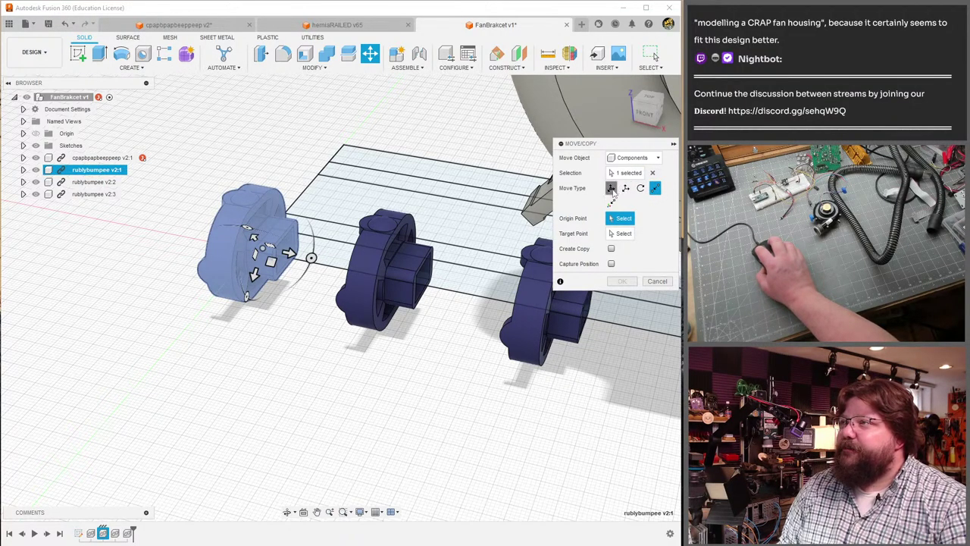
{"action": "left_click", "coordinate": [611, 188]}
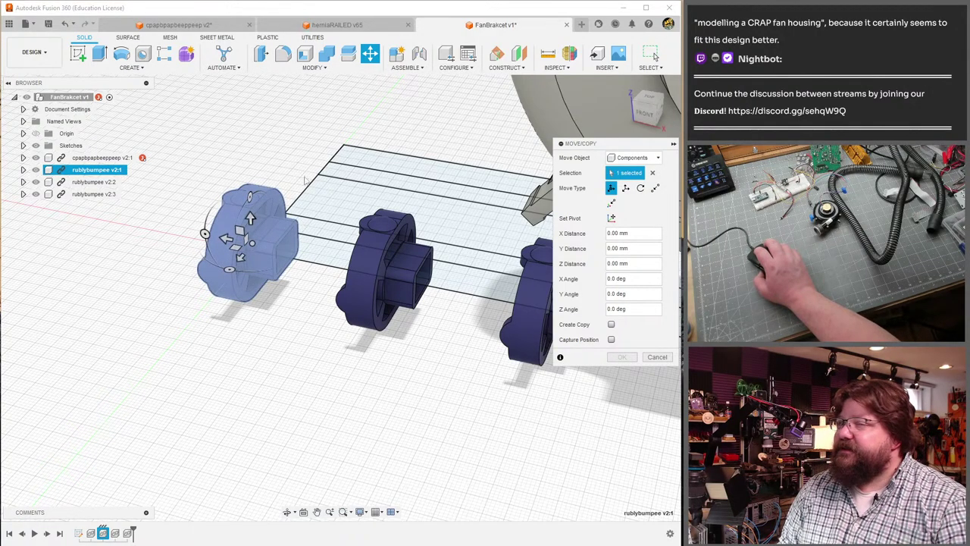
{"action": "middle_click_drag", "start_coordinate": [240, 140], "coordinate": [149, 166], "text": "shift"}
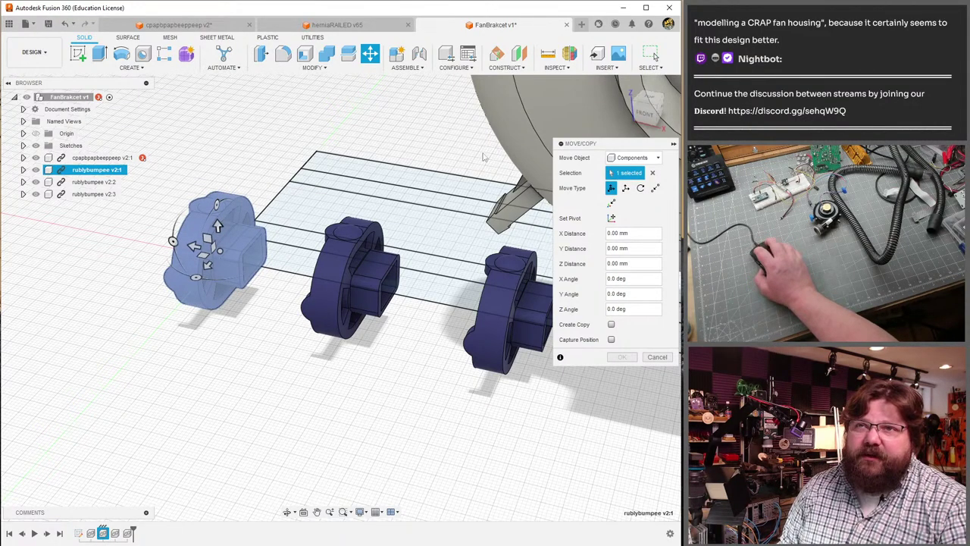
{"action": "left_click", "coordinate": [611, 205]}
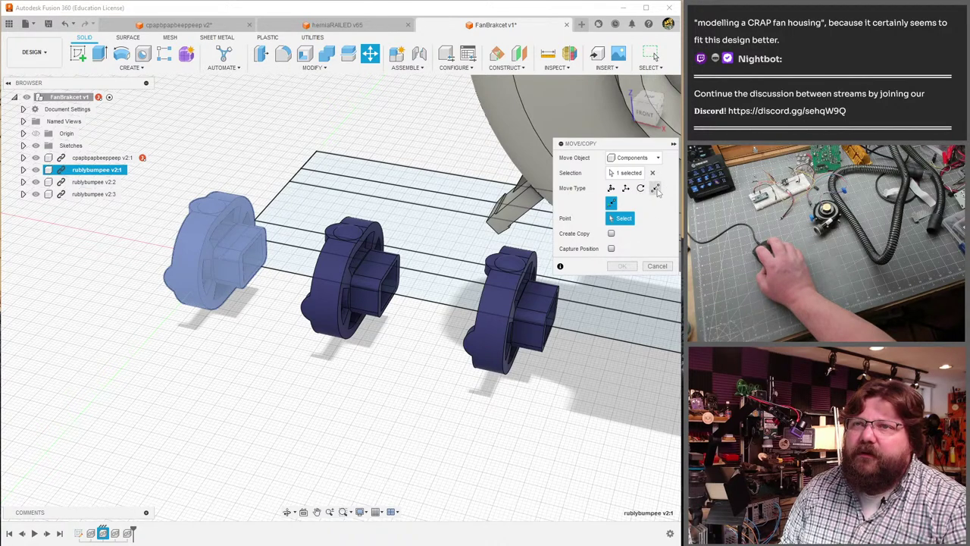
{"action": "left_click", "coordinate": [658, 265]}
{"action": "key", "text": "Escape"}
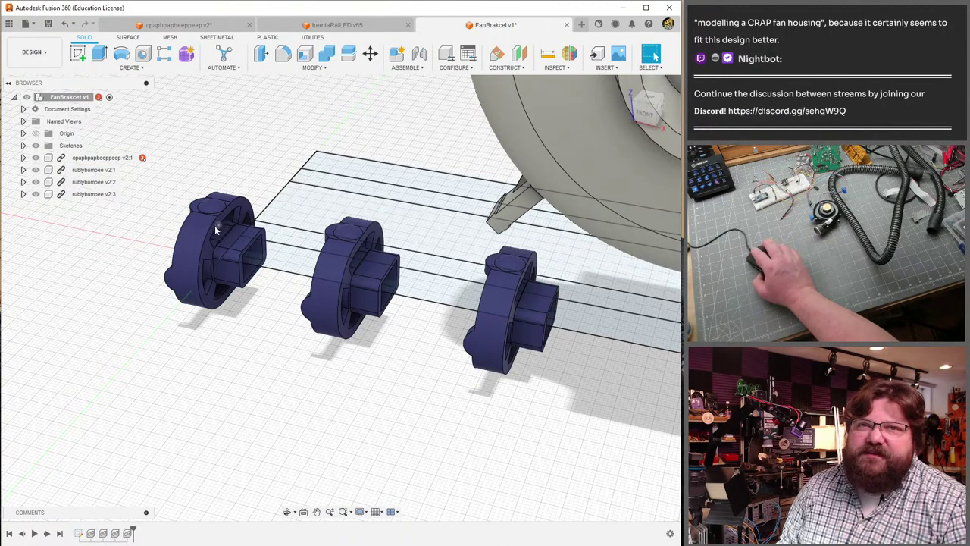
- Measure the short end edge of the fan housing's lower tab together with the tab's end face
{"action": "middle_click_drag", "start_coordinate": [455, 227], "coordinate": [534, 60], "text": "shift"}
{"action": "left_click", "coordinate": [548, 53]}
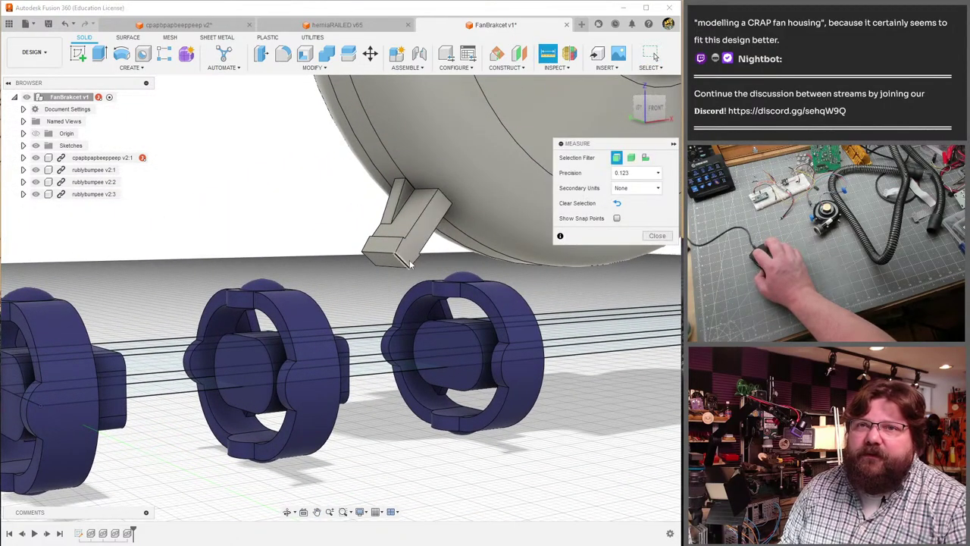
{"action": "left_click", "coordinate": [403, 261]}
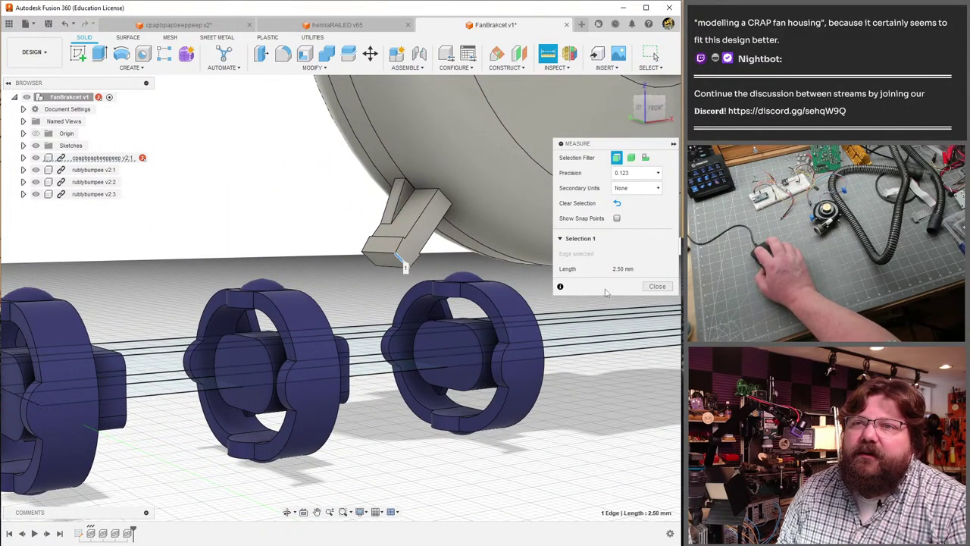
{"action": "left_click", "coordinate": [386, 262]}
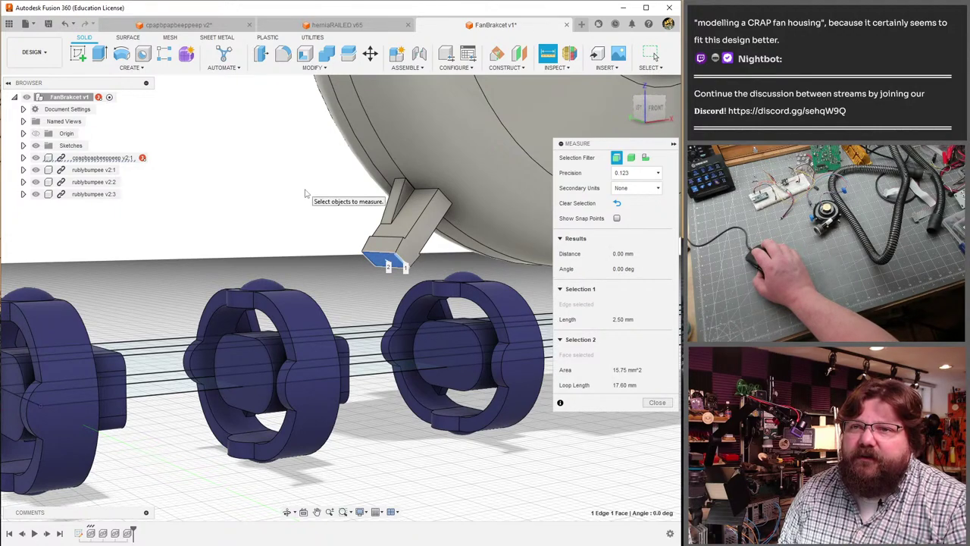
{"action": "middle_click_drag", "start_coordinate": [309, 185], "coordinate": [284, 148], "text": "shift"}
{"action": "left_click", "coordinate": [309, 222]}
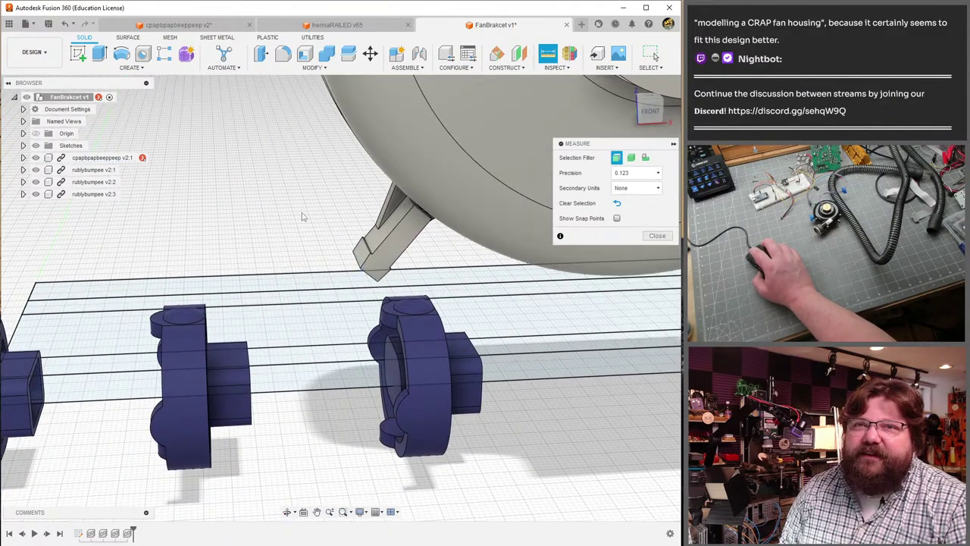
- Measure the distance and angle between the lower tab's end edge and the footprint's outer long line
{"action": "middle_click_drag", "start_coordinate": [309, 222], "coordinate": [304, 163], "text": "shift"}
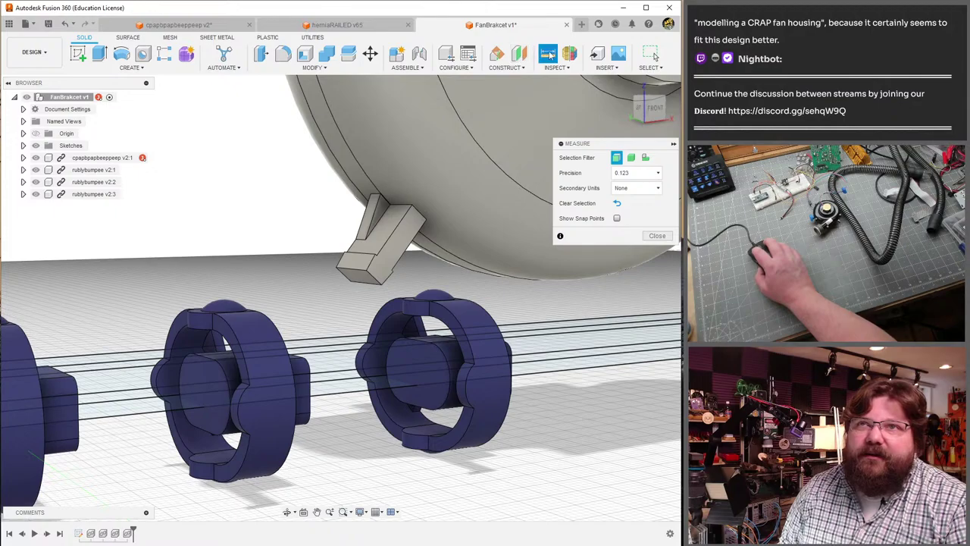
{"action": "left_click", "coordinate": [377, 280]}
{"action": "left_click", "coordinate": [356, 393]}
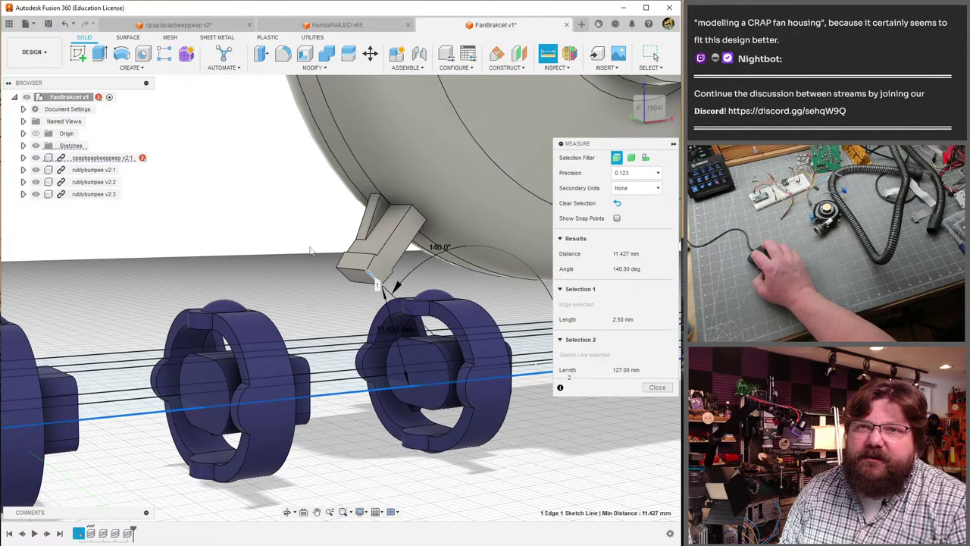
{"action": "middle_click_drag", "start_coordinate": [310, 229], "coordinate": [265, 236], "text": "shift"}
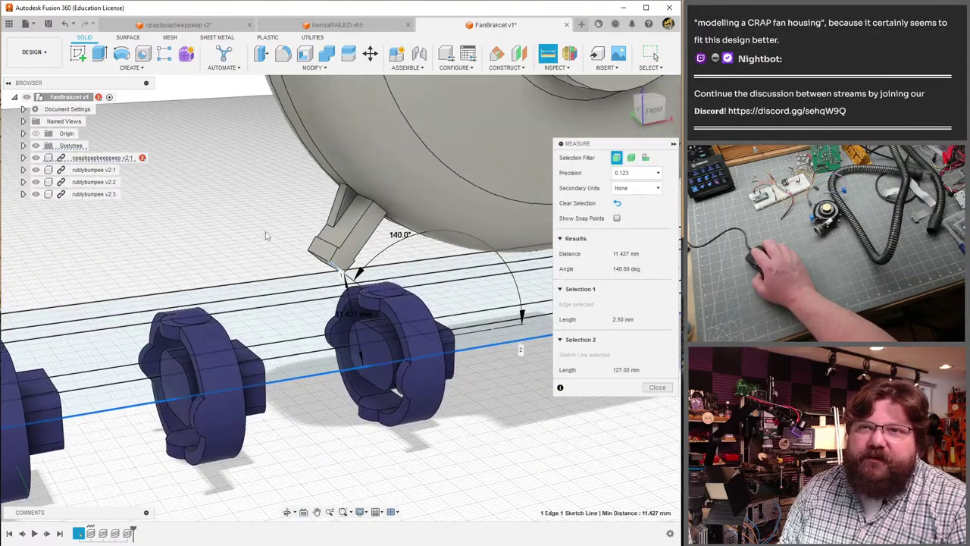
{"action": "key", "text": "Escape"}
- Rotate the first rublybumpee component, rublybumpee v2:1, with an X angle of -140 deg + 90 deg
{"action": "middle_click_drag", "start_coordinate": [310, 180], "coordinate": [336, 184], "text": "shift"}
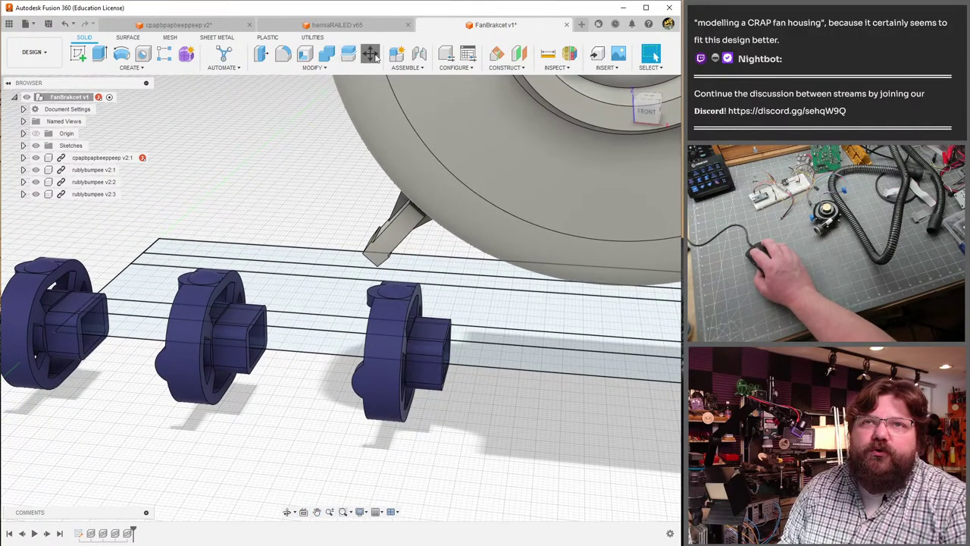
{"action": "left_click", "coordinate": [370, 53]}
{"action": "left_click", "coordinate": [65, 325]}
{"action": "middle_click_drag", "start_coordinate": [65, 326], "coordinate": [280, 340], "text": "shift"}
{"action": "left_click_drag", "start_coordinate": [279, 340], "coordinate": [281, 335]}
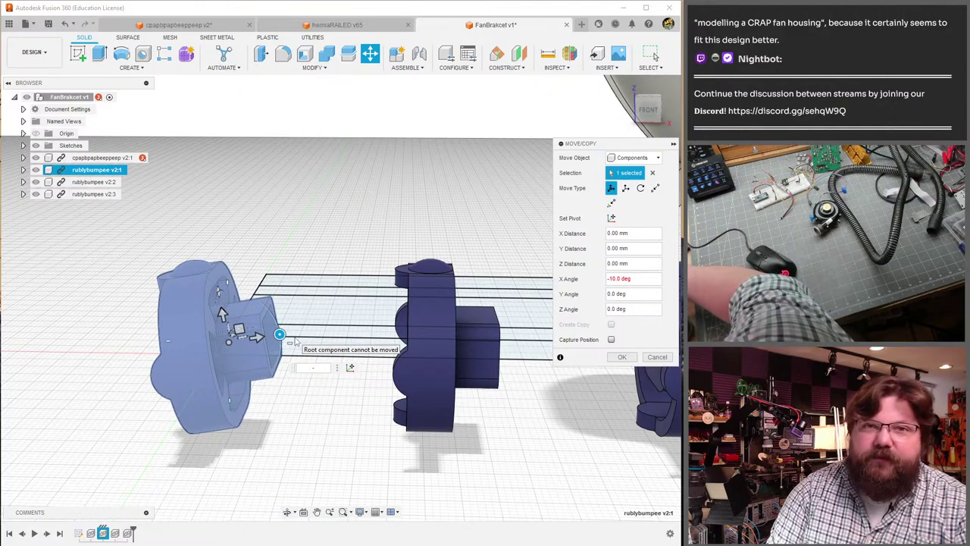
{"action": "type", "text": "-140"}
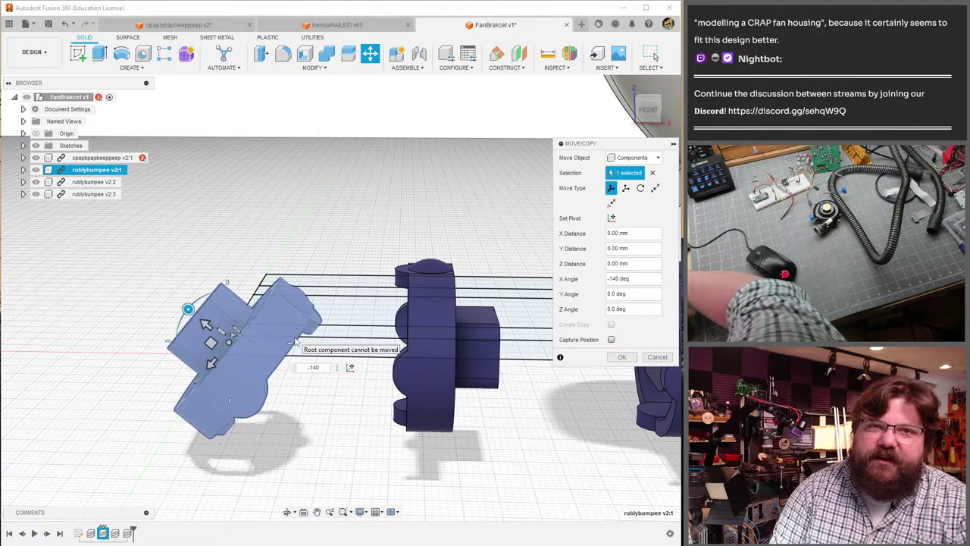
{"action": "type", "text": "- 9 deg"}
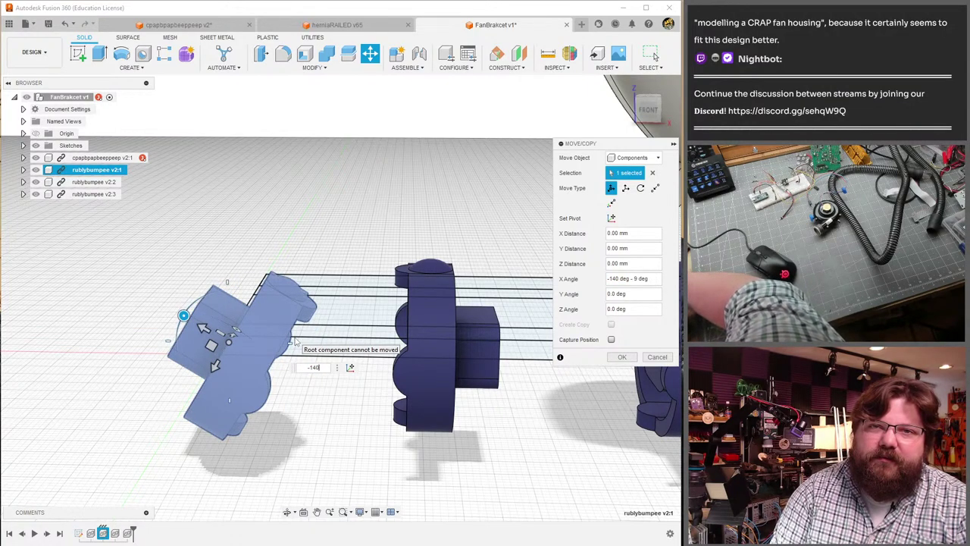
{"action": "key", "text": "BackSpace"}
{"action": "key", "text": "BackSpace"}
{"action": "key", "text": "BackSpace"}
{"action": "key", "text": "BackSpace"}
{"action": "key", "text": "BackSpace"}
{"action": "key", "text": "BackSpace"}
{"action": "key", "text": "BackSpace"}
{"action": "key", "text": "BackSpace"}
{"action": "type", "text": "+ 90 deg"}
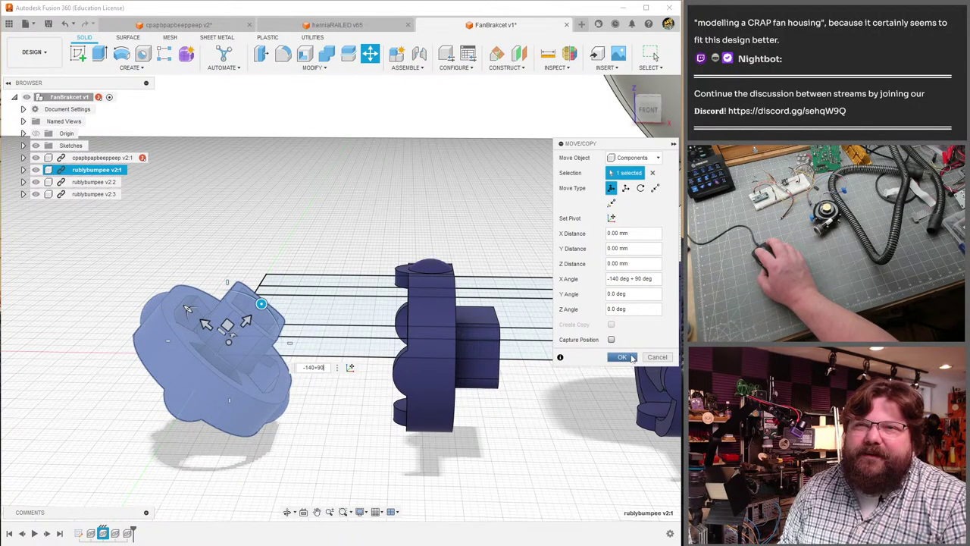
{"action": "left_click", "coordinate": [621, 357]}
- Move the rotated rublybumpee point to point, from the inner face of its rectangular socket to the end of the fan housing's lower tab
{"action": "mouse_move", "coordinate": [425, 318]}
{"action": "middle_mouse_down", "text": "shift"}
{"action": "mouse_move", "coordinate": [331, 278]}
{"action": "mouse_move", "coordinate": [296, 288]}
{"action": "mouse_move", "coordinate": [481, 198]}
{"action": "mouse_move", "coordinate": [339, 87]}
{"action": "middle_mouse_up", "text": "shift"}
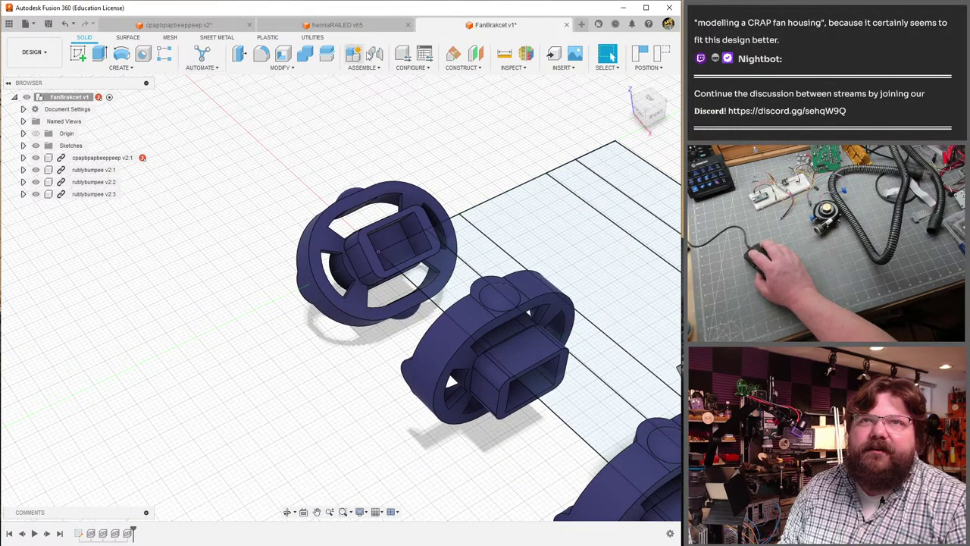
{"action": "left_click", "coordinate": [289, 71]}
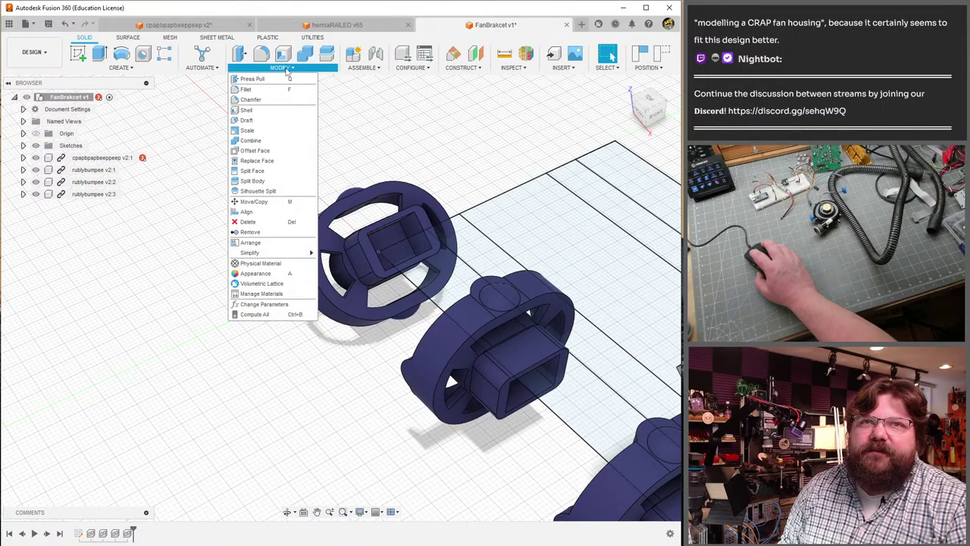
{"action": "left_click", "coordinate": [265, 204]}
{"action": "left_click", "coordinate": [402, 260]}
{"action": "left_click", "coordinate": [386, 256]}
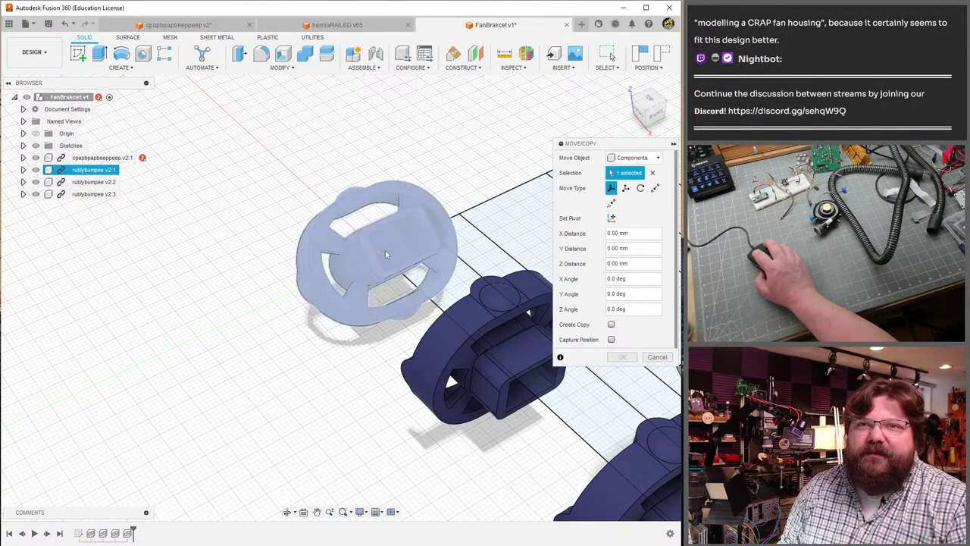
{"action": "left_click", "coordinate": [655, 188]}
{"action": "middle_click_drag", "start_coordinate": [424, 242], "coordinate": [380, 251], "text": "shift"}
{"action": "left_click", "coordinate": [374, 252]}
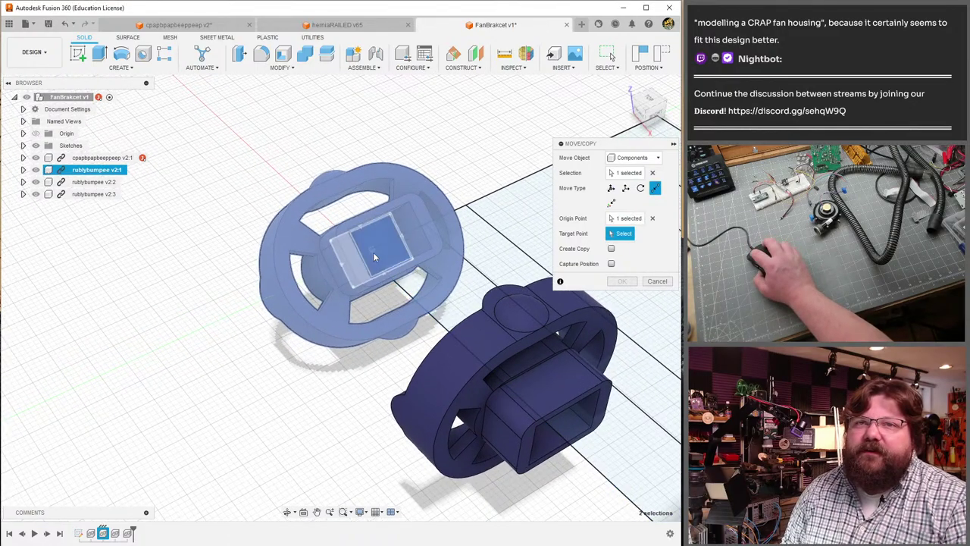
{"action": "middle_click_drag", "start_coordinate": [405, 152], "coordinate": [328, 227], "text": "shift"}
{"action": "left_click", "coordinate": [397, 105]}
{"action": "key", "text": "Return"}
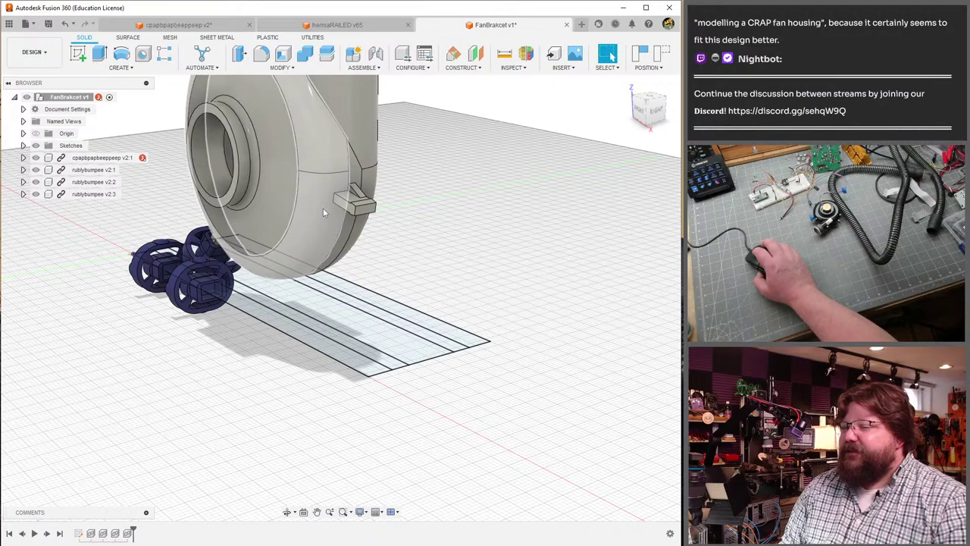
- Measure the distance and angle between the end edge of the fan housing's other tab and the footprint's outer long line
{"action": "middle_click_drag", "start_coordinate": [324, 184], "coordinate": [341, 175], "text": "shift"}
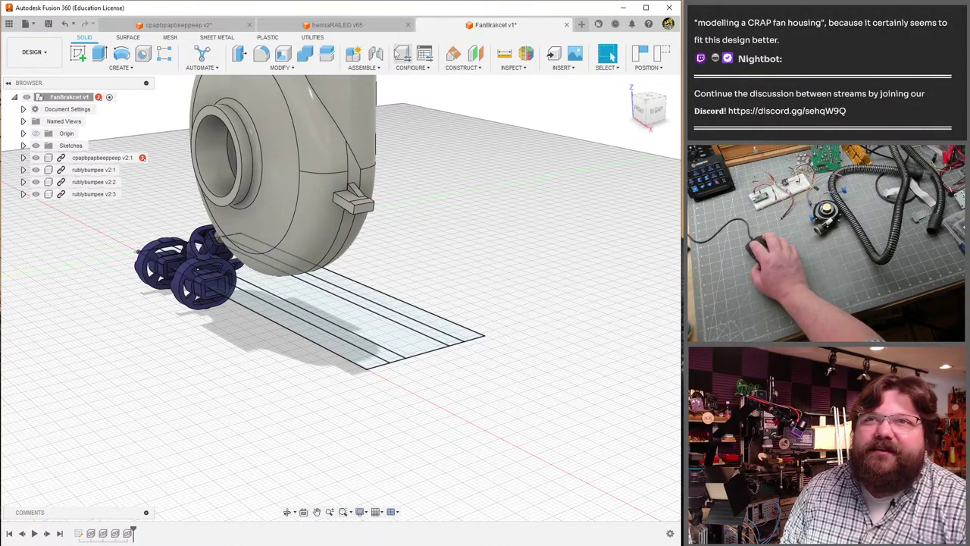
{"action": "left_click", "coordinate": [510, 56]}
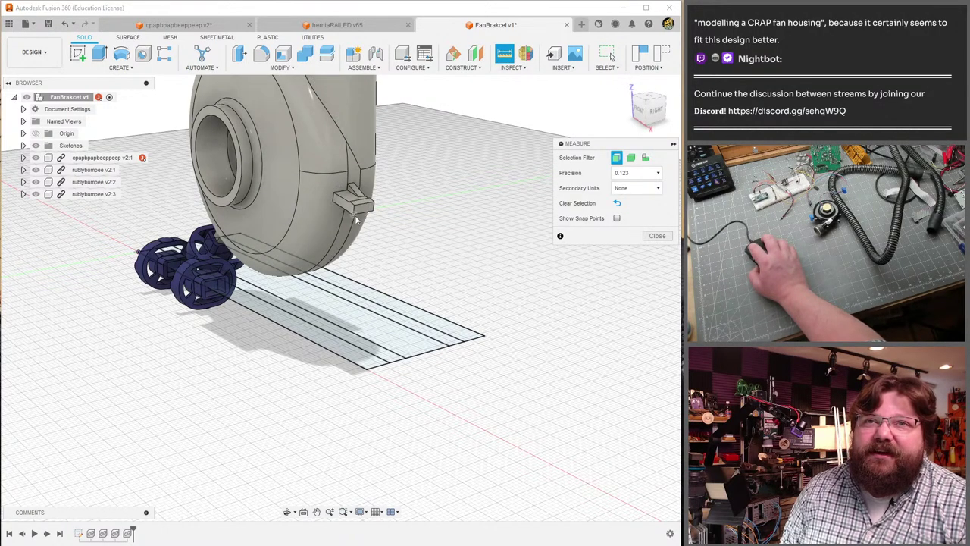
{"action": "scroll", "coordinate": [355, 216], "scroll_direction": "up", "scroll_amount": 5}
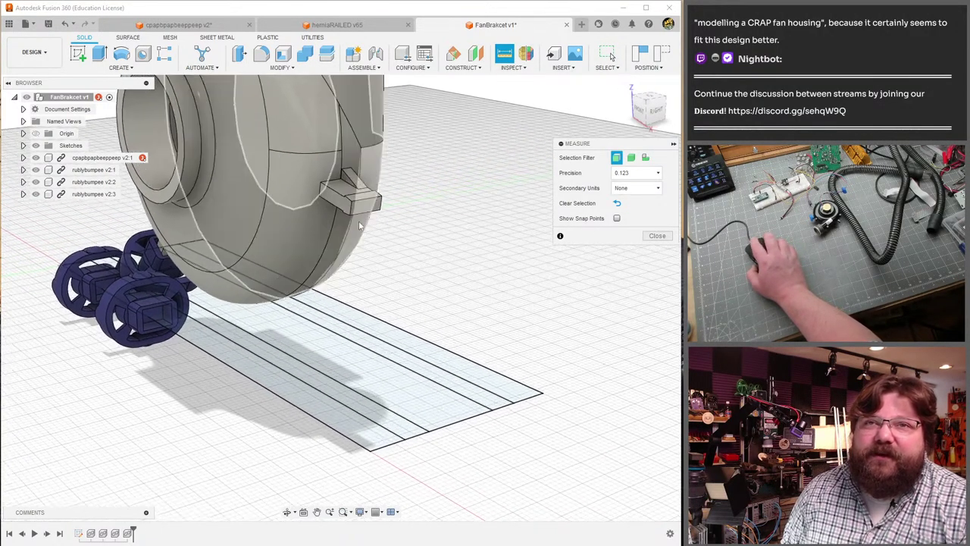
{"action": "scroll", "coordinate": [345, 211], "scroll_direction": "up", "scroll_amount": 2}
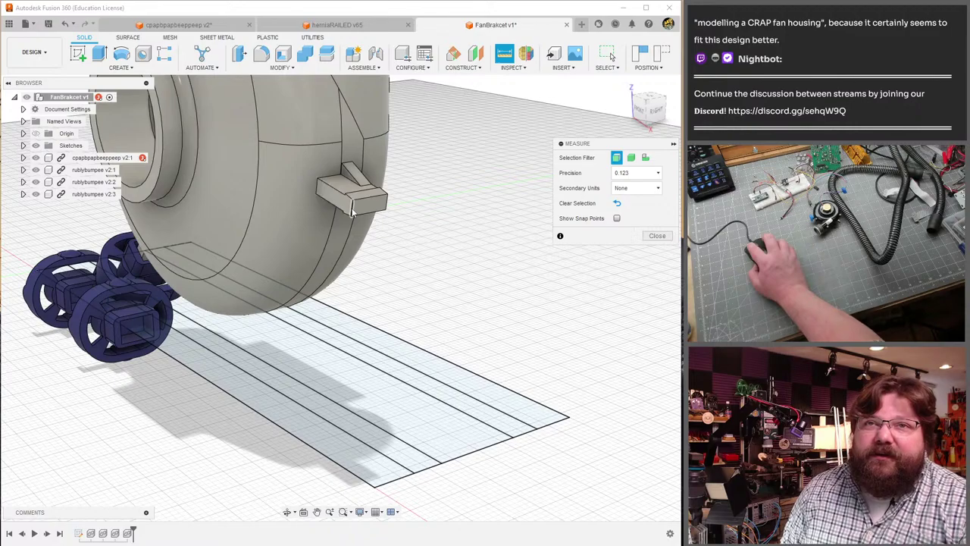
{"action": "left_click", "coordinate": [353, 212]}
{"action": "left_click", "coordinate": [318, 454]}
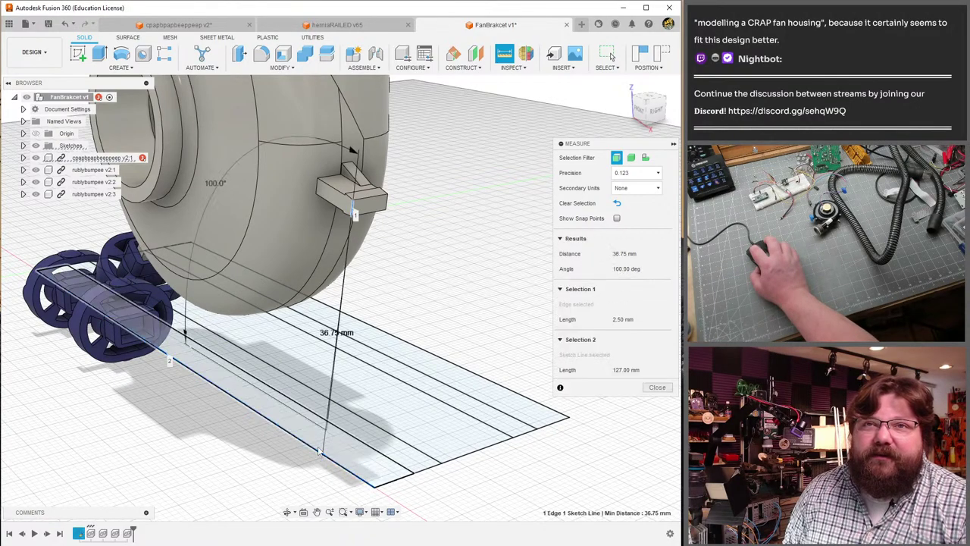
{"action": "middle_click_drag", "start_coordinate": [325, 358], "coordinate": [339, 320], "text": "shift"}
{"action": "key", "text": "Escape"}
{"action": "mouse_move", "coordinate": [61, 340]}
{"action": "middle_mouse_down", "text": "shift"}
{"action": "mouse_move", "coordinate": [328, 345]}
{"action": "mouse_move", "coordinate": [309, 350]}
{"action": "middle_mouse_up", "text": "shift"}
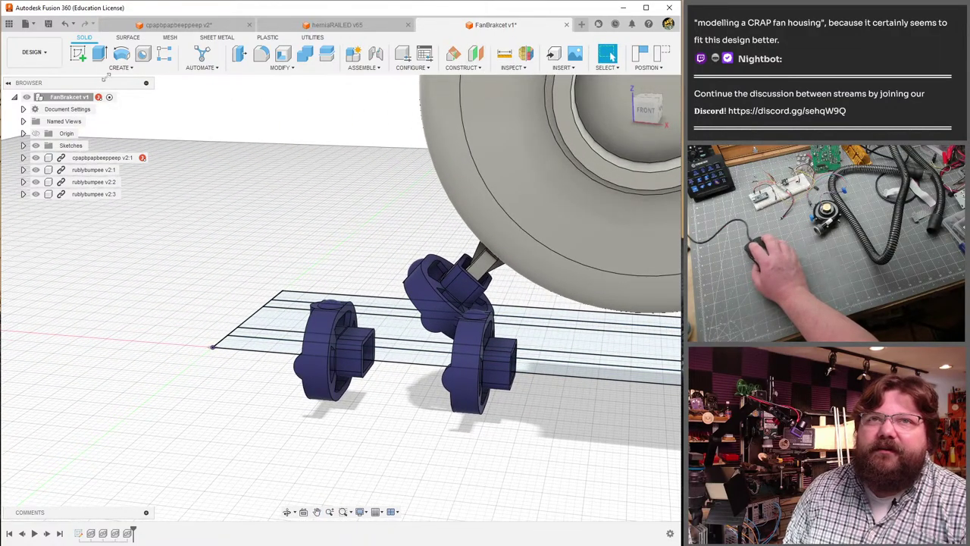
{"action": "left_click", "coordinate": [282, 67]}
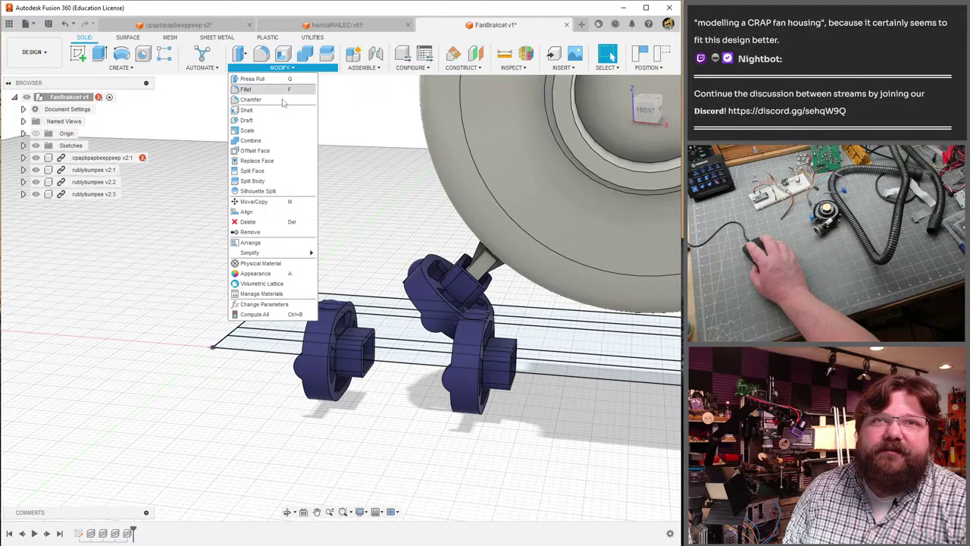
{"action": "left_click", "coordinate": [265, 205]}
{"action": "middle_click_drag", "start_coordinate": [298, 275], "coordinate": [612, 66], "text": "shift"}
{"action": "left_click", "coordinate": [274, 350]}
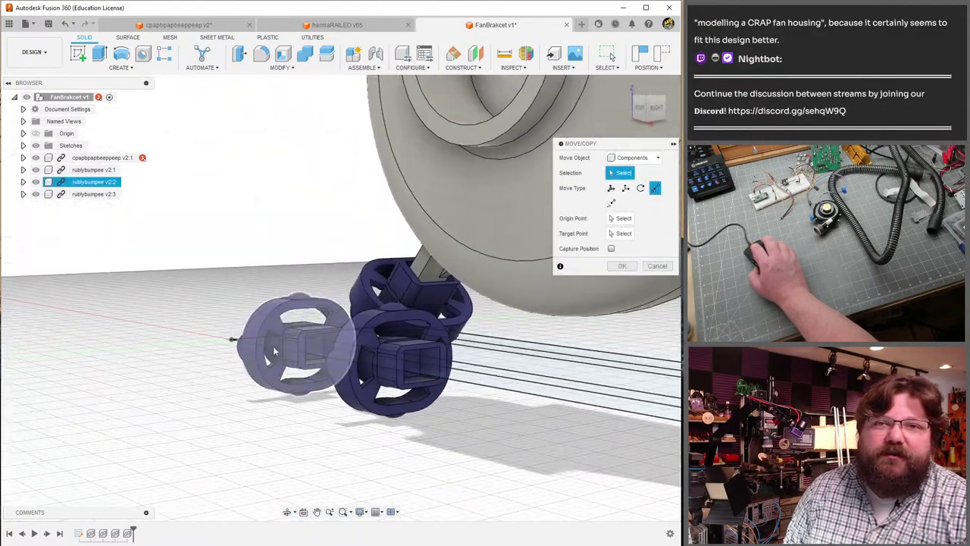
{"action": "left_click", "coordinate": [311, 351]}
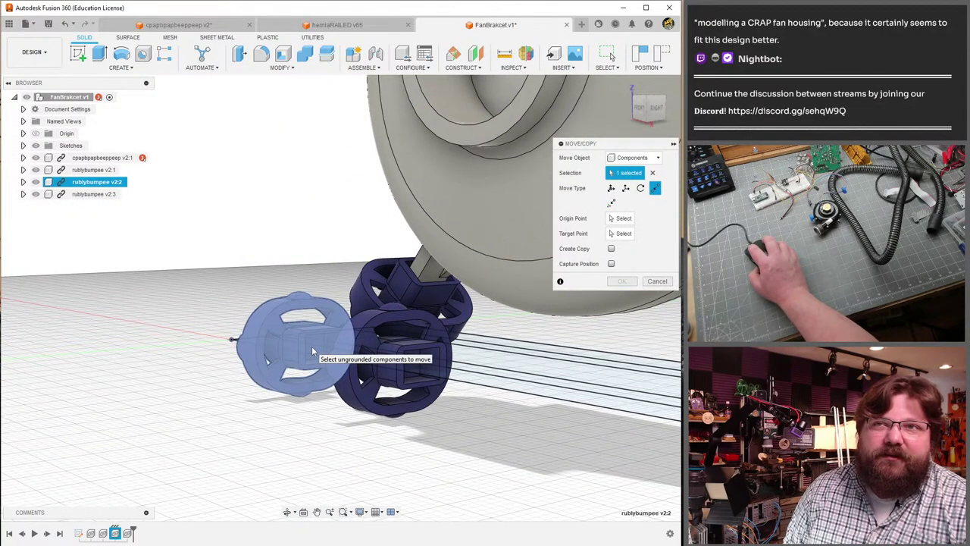
{"action": "left_click", "coordinate": [611, 188]}
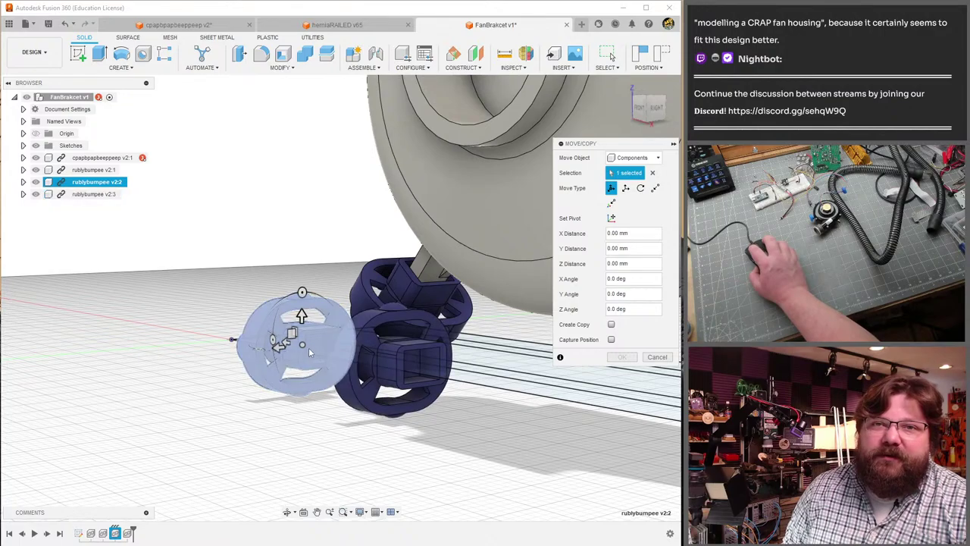
{"action": "middle_click_drag", "start_coordinate": [308, 345], "coordinate": [273, 347], "text": "shift"}
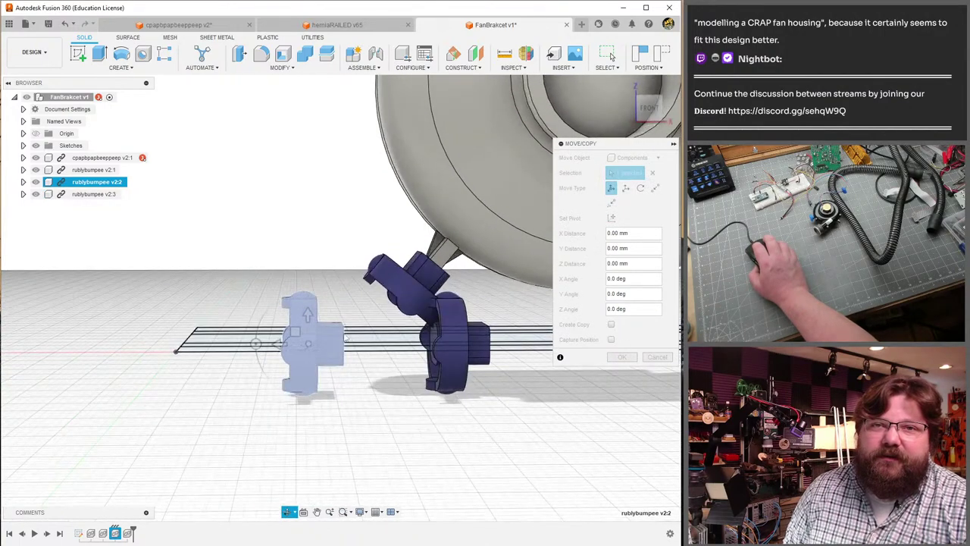
{"action": "left_click_drag", "start_coordinate": [262, 343], "coordinate": [343, 304]}
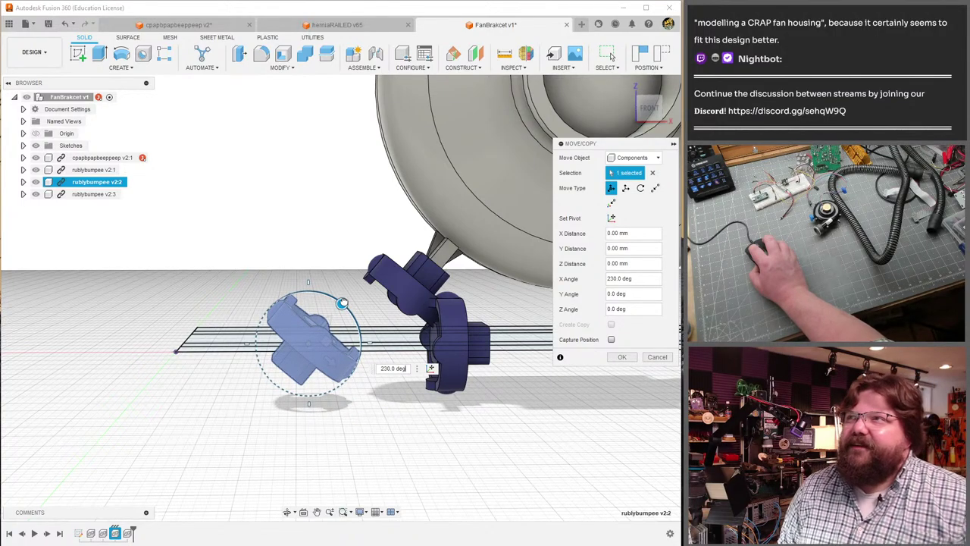
{"action": "left_click_drag", "start_coordinate": [342, 304], "coordinate": [322, 392]}
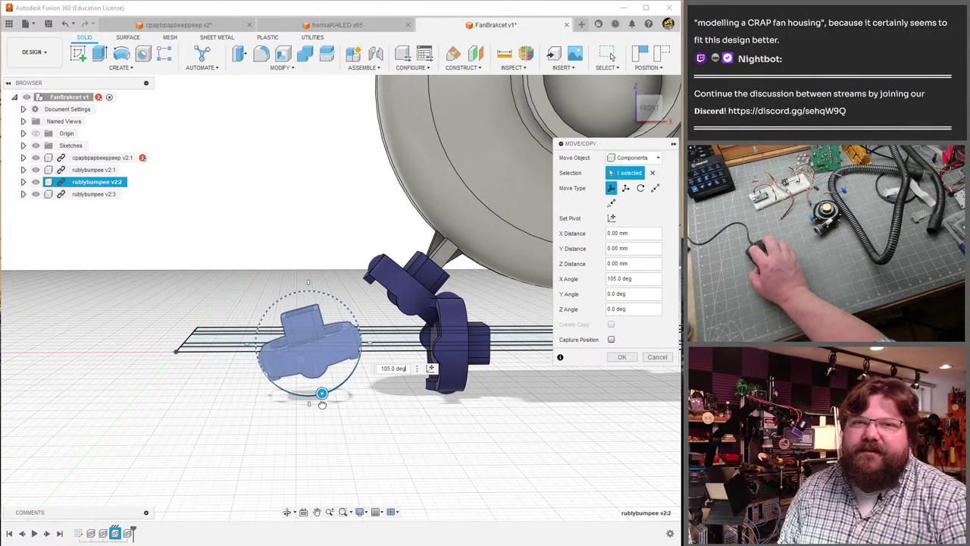
{"action": "key", "text": "Return"}
- Measure the distance and angle between the end edge of the housing's tab below the outlet and a socket edge of rublybumpee v2:2
{"action": "middle_click_drag", "start_coordinate": [551, 272], "coordinate": [313, 256]}
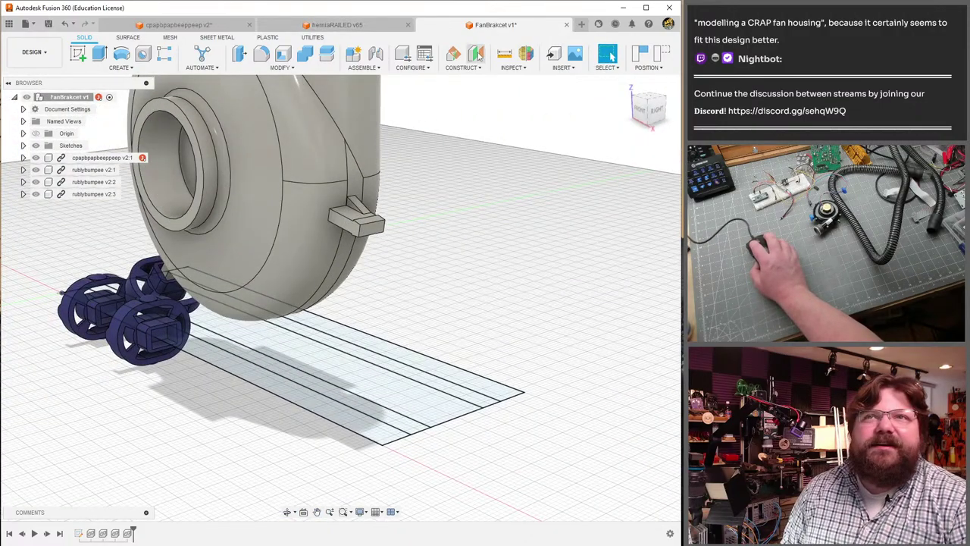
{"action": "left_click", "coordinate": [505, 55]}
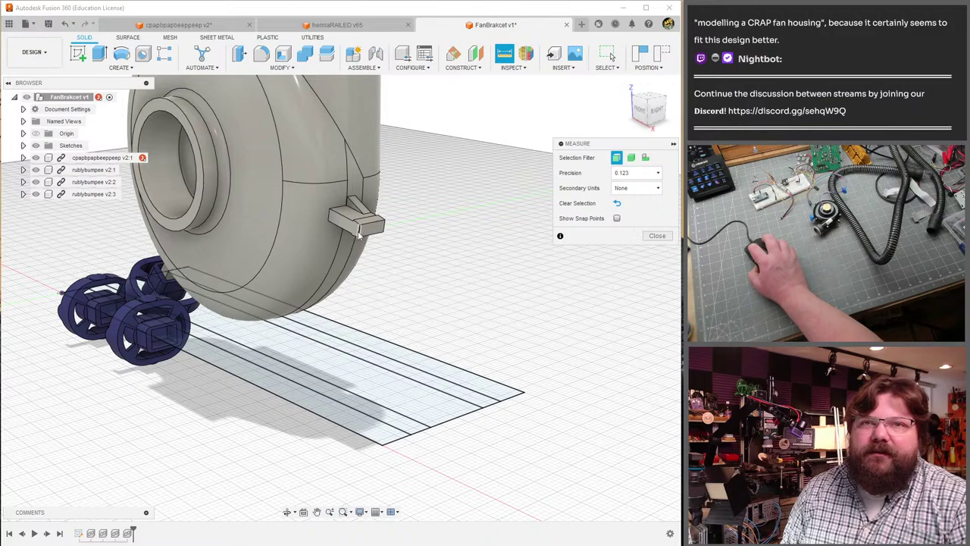
{"action": "left_click", "coordinate": [360, 236]}
{"action": "middle_click_drag", "start_coordinate": [359, 236], "coordinate": [303, 217], "text": "shift"}
{"action": "left_click", "coordinate": [109, 307]}
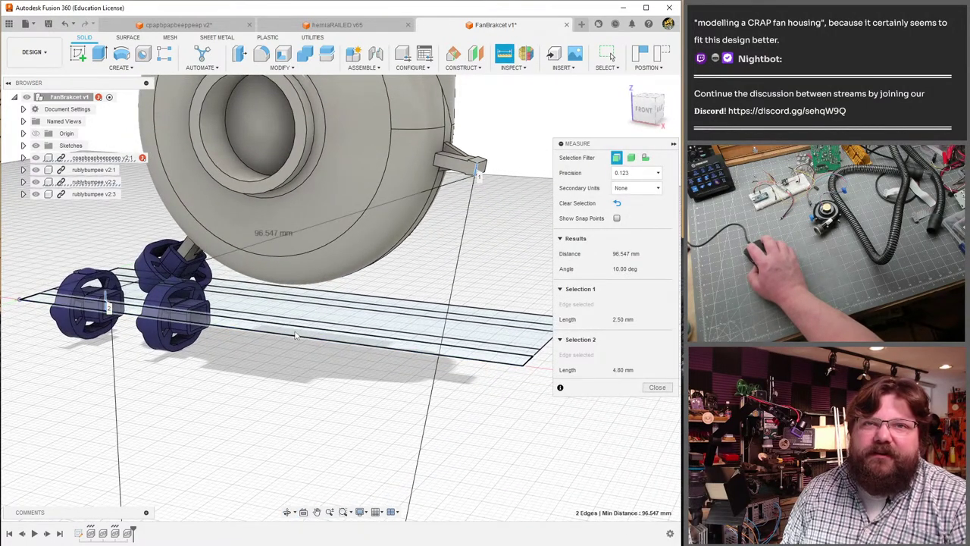
{"action": "middle_click_drag", "start_coordinate": [373, 338], "coordinate": [288, 322], "text": "shift"}
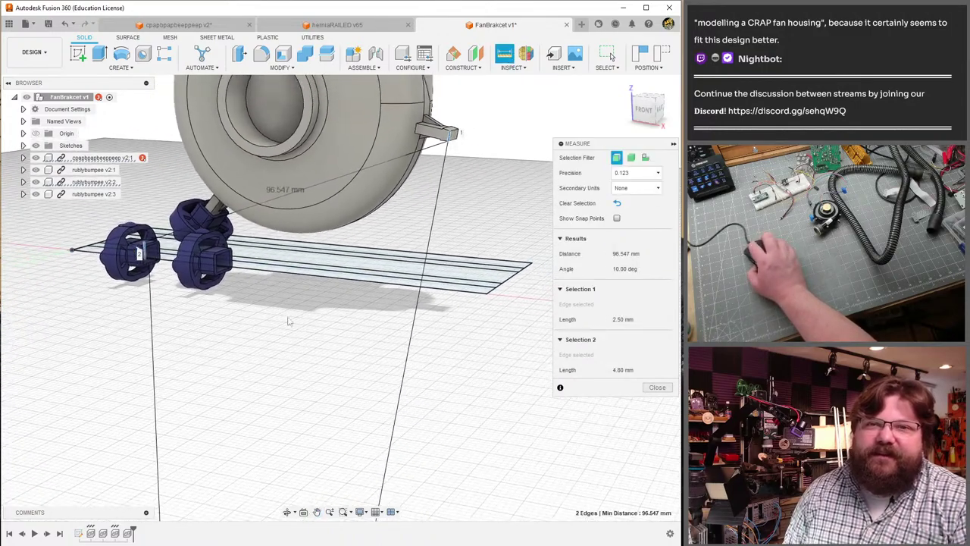
{"action": "scroll", "coordinate": [251, 395], "scroll_direction": "down", "scroll_amount": 10}
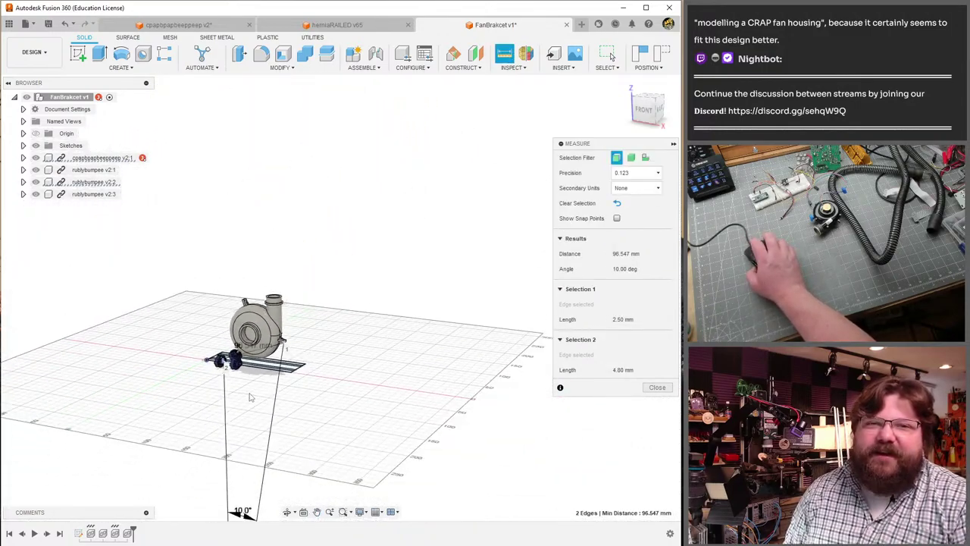
{"action": "scroll", "coordinate": [250, 395], "scroll_direction": "up", "scroll_amount": 10}
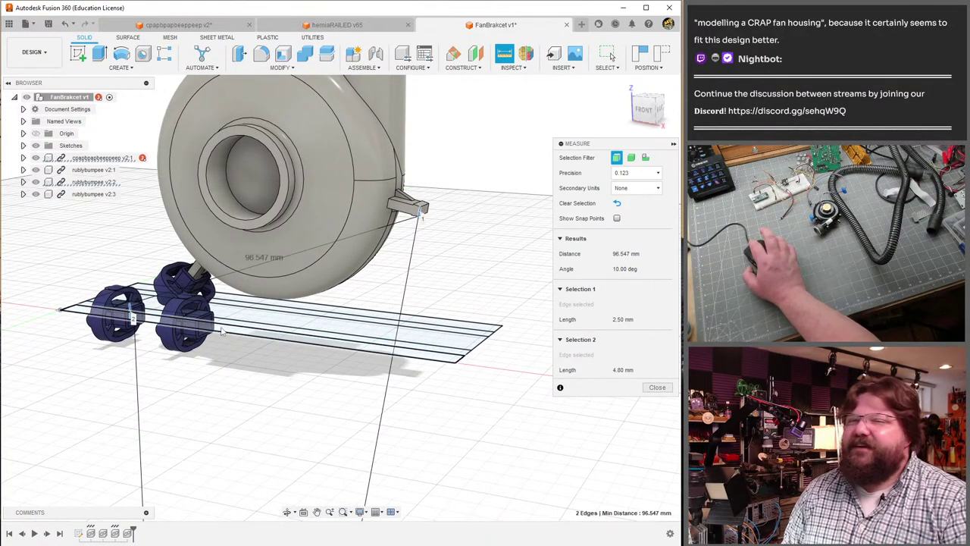
{"action": "key", "text": "Escape"}
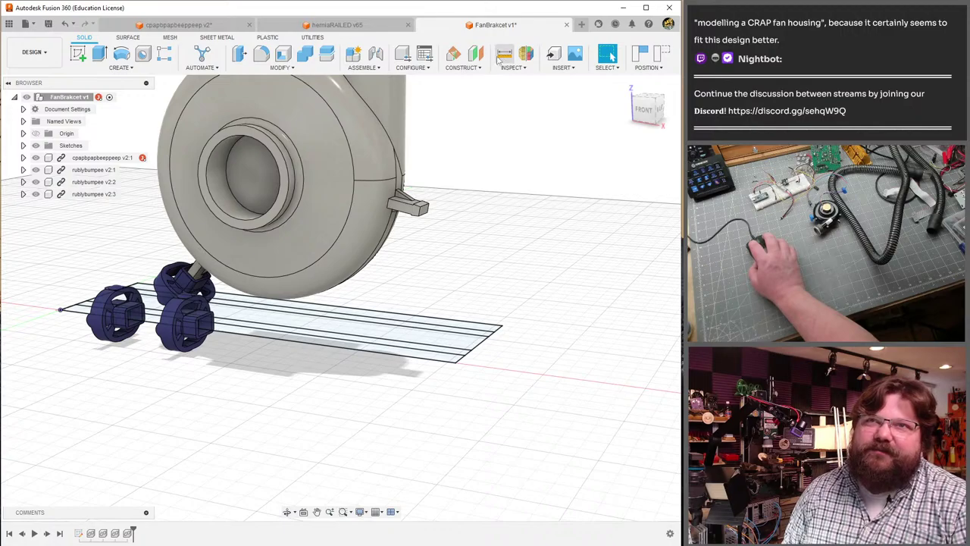
- Rotate the rublybumpee v2:2 component with a Y angle of 170 deg
{"action": "left_click", "coordinate": [281, 68]}
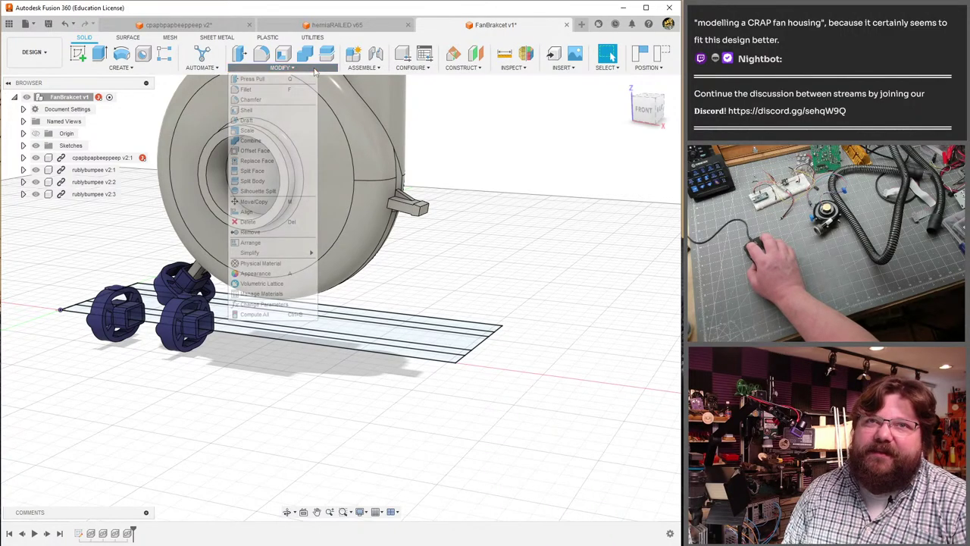
{"action": "left_click", "coordinate": [254, 201]}
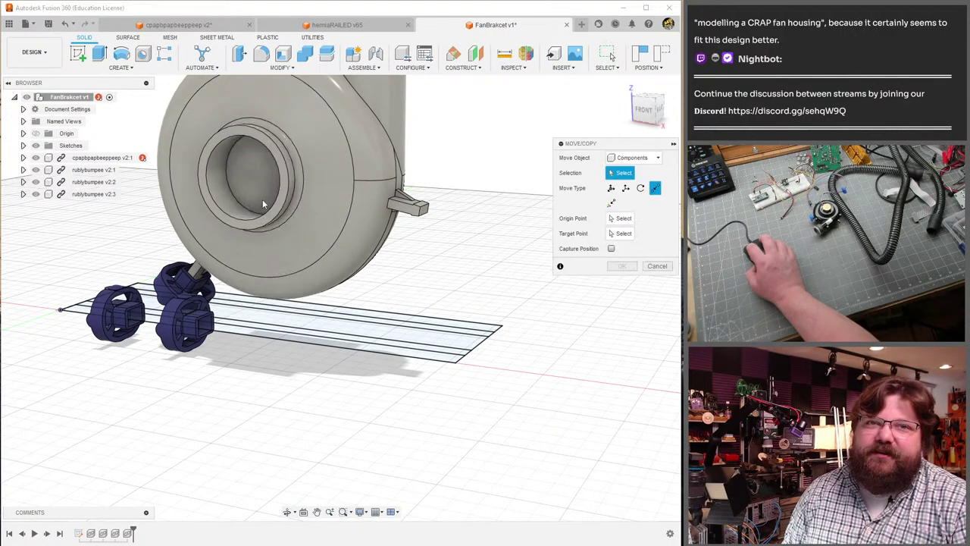
{"action": "scroll", "coordinate": [96, 313], "scroll_direction": "up", "scroll_amount": 5}
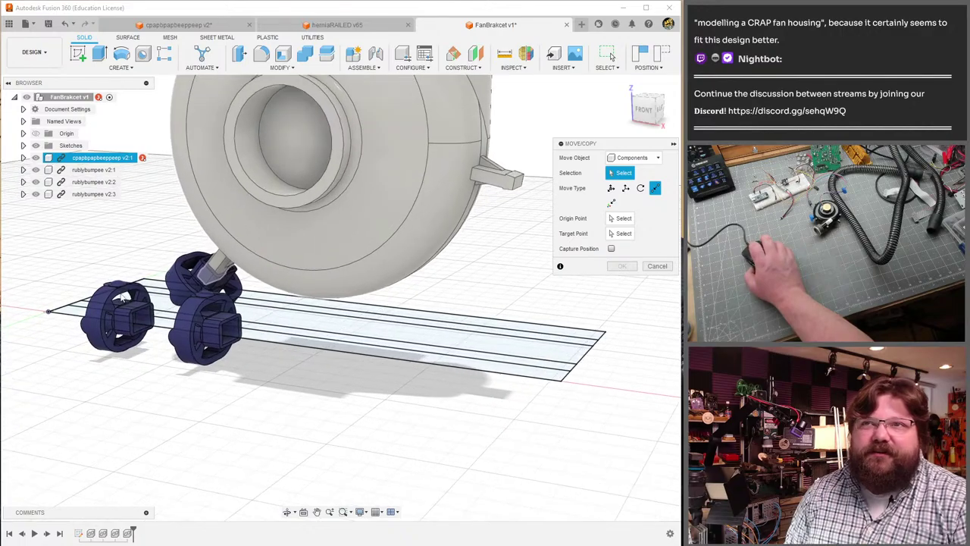
{"action": "middle_click_drag", "start_coordinate": [612, 190], "coordinate": [381, 371], "text": "shift"}
{"action": "left_click", "coordinate": [78, 324]}
{"action": "left_click", "coordinate": [312, 353]}
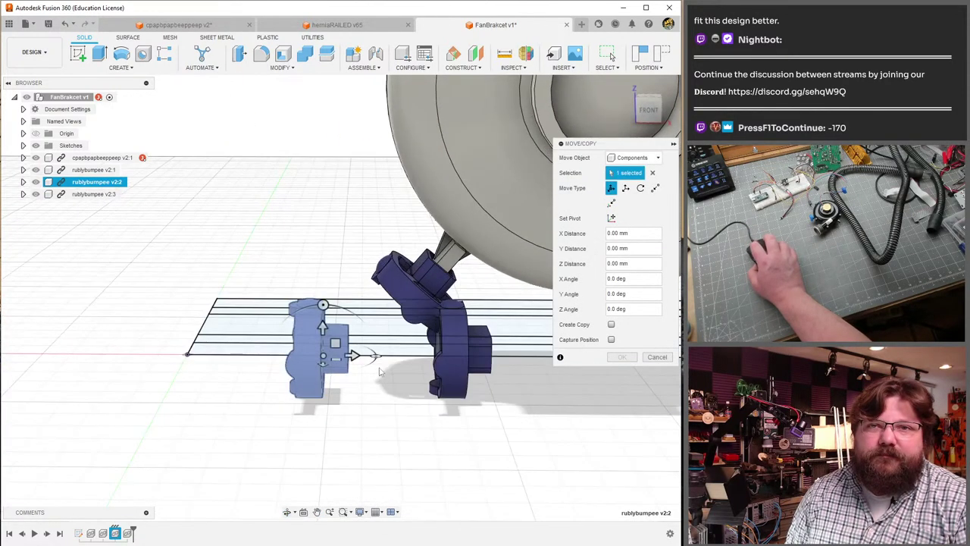
{"action": "left_click_drag", "start_coordinate": [323, 304], "coordinate": [376, 400]}
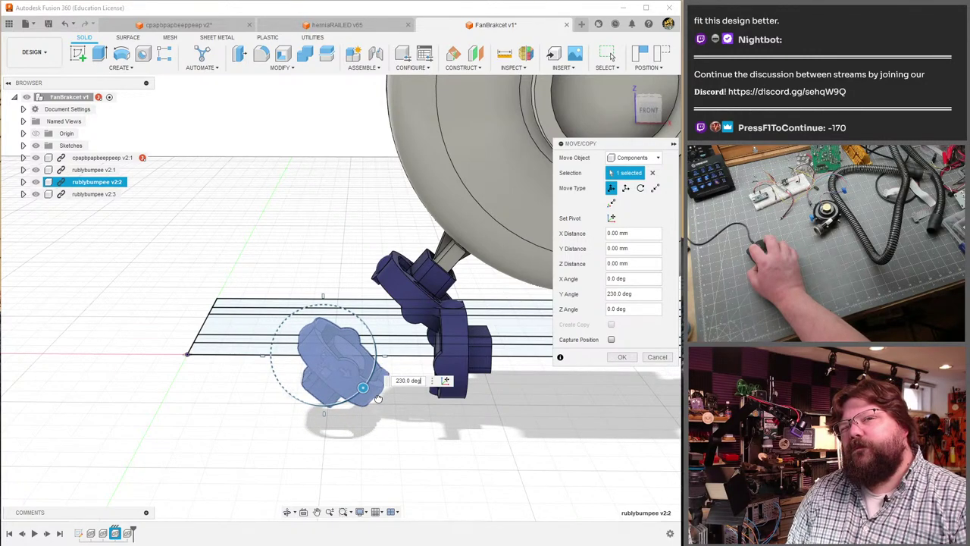
{"action": "left_click_drag", "start_coordinate": [371, 402], "coordinate": [315, 407]}
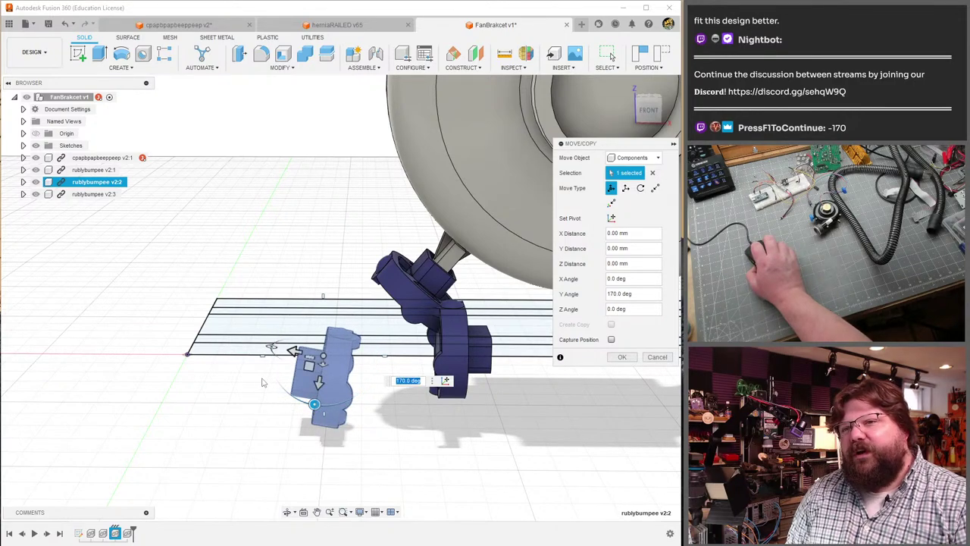
{"action": "left_click", "coordinate": [620, 357]}
- Move rublybumpee v2:2 point to point, from the inner face of its rectangular socket to the end of the housing's tab below the outlet
{"action": "mouse_move", "coordinate": [326, 409]}
{"action": "middle_mouse_down", "text": "shift"}
{"action": "mouse_move", "coordinate": [280, 422]}
{"action": "mouse_move", "coordinate": [346, 377]}
{"action": "mouse_move", "coordinate": [366, 218]}
{"action": "middle_mouse_up", "text": "shift"}
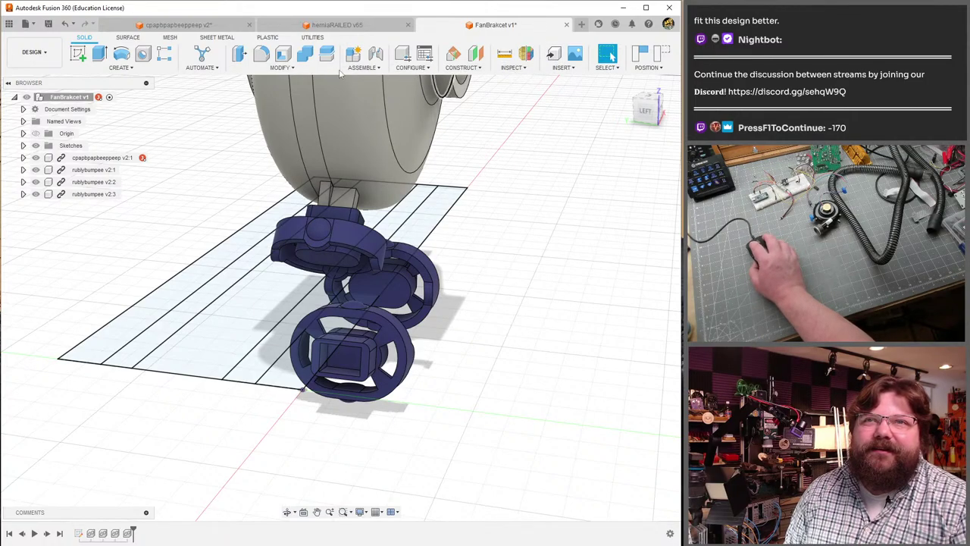
{"action": "left_click", "coordinate": [276, 68]}
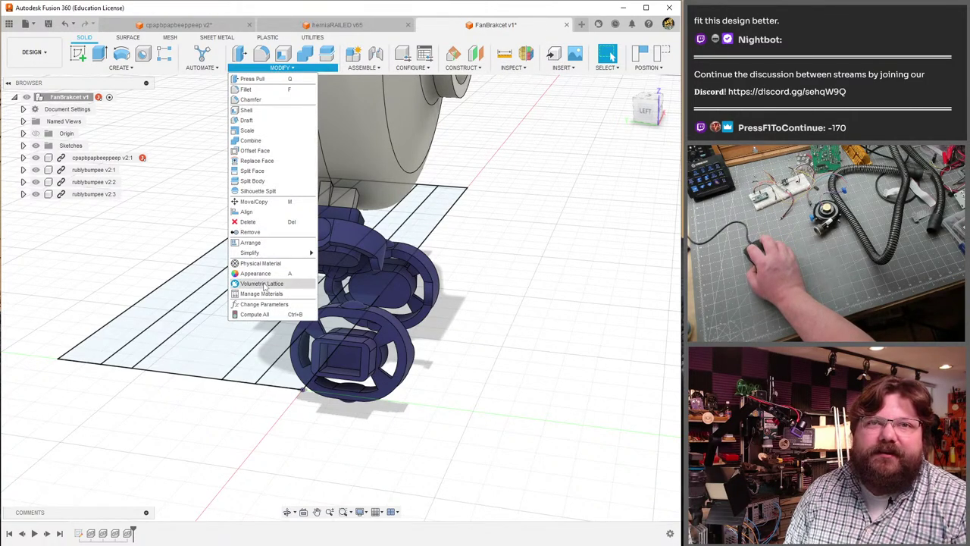
{"action": "left_click", "coordinate": [278, 204]}
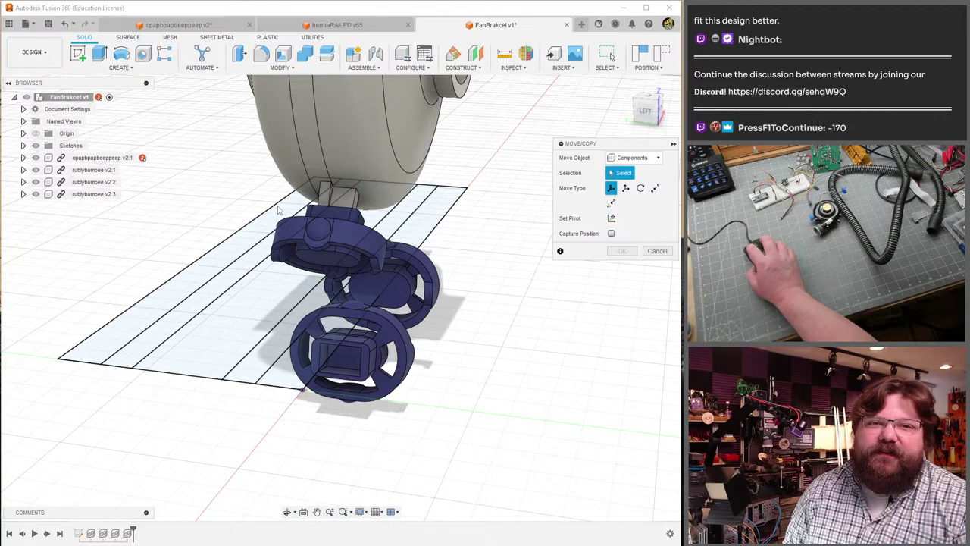
{"action": "left_click", "coordinate": [345, 385]}
{"action": "left_click", "coordinate": [346, 363]}
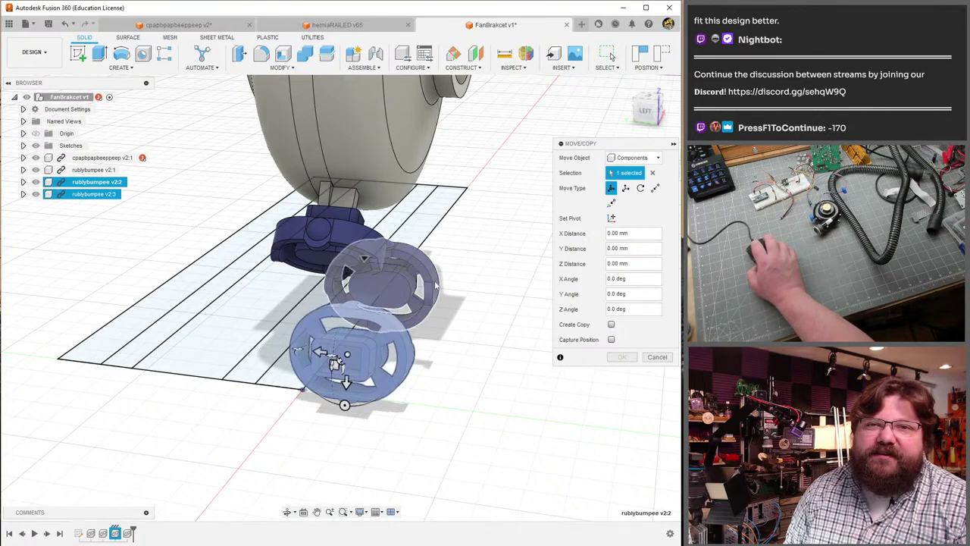
{"action": "left_click", "coordinate": [656, 189]}
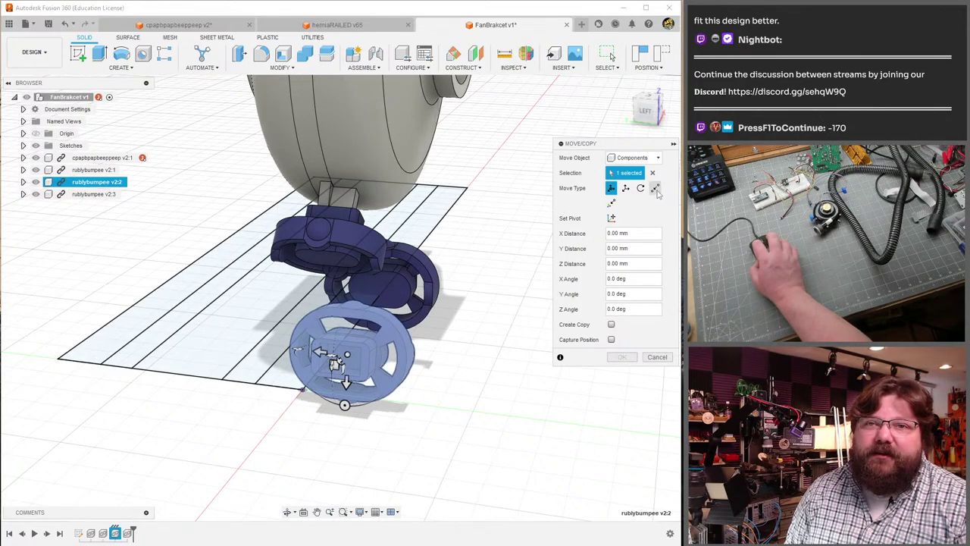
{"action": "left_click", "coordinate": [346, 359]}
{"action": "middle_click_drag", "start_coordinate": [345, 359], "coordinate": [491, 205], "text": "shift"}
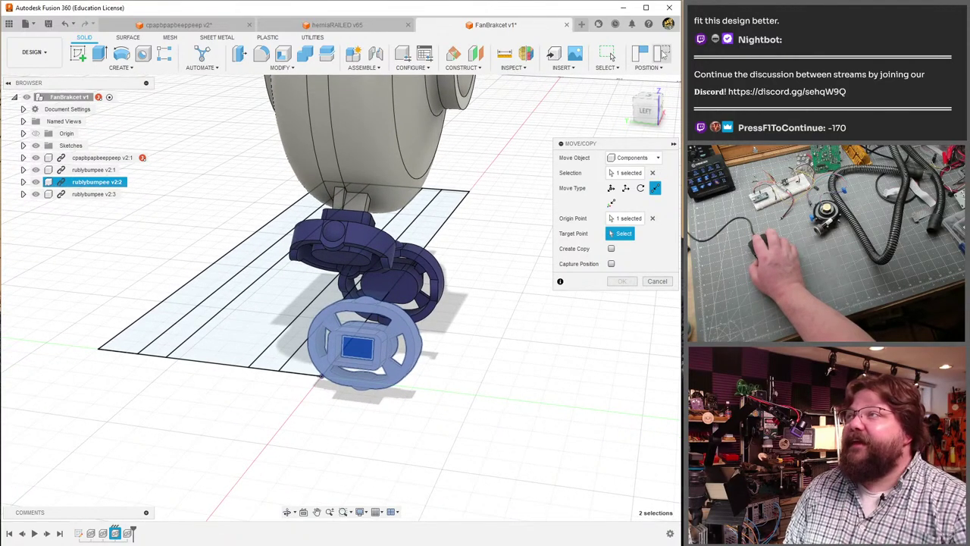
{"action": "middle_click_drag", "start_coordinate": [462, 230], "coordinate": [319, 317], "text": "shift"}
{"action": "left_click", "coordinate": [319, 311]}
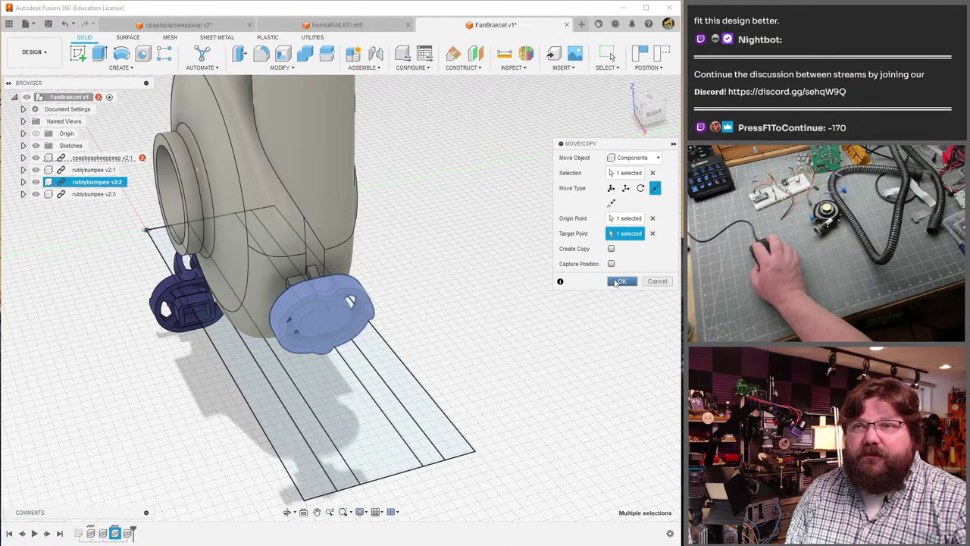
{"action": "left_click", "coordinate": [620, 281]}
- Measure the distance and angle between the end edge of the fan housing's upper tab and the footprint's outer long line
{"action": "middle_click_drag", "start_coordinate": [589, 286], "coordinate": [291, 250], "text": "shift"}
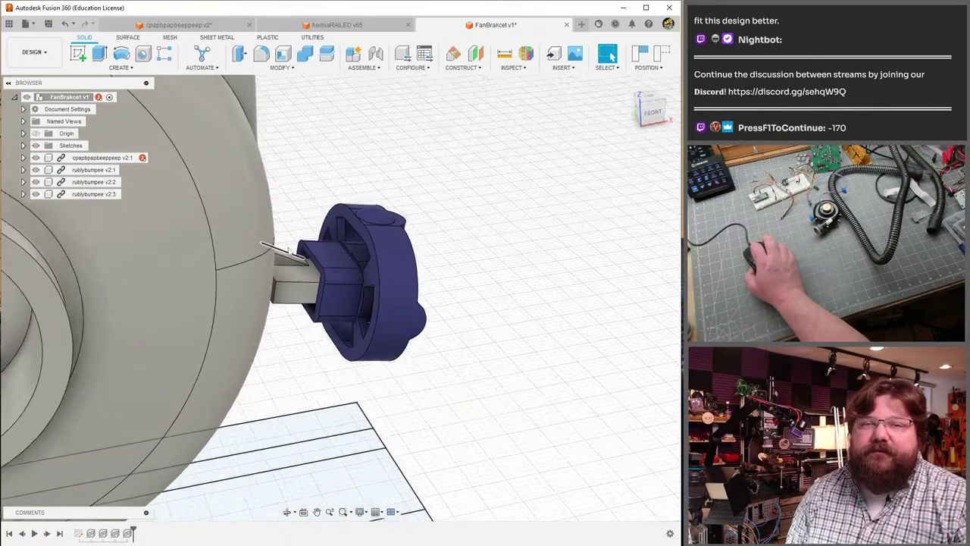
{"action": "scroll", "coordinate": [291, 250], "scroll_direction": "down", "scroll_amount": 6}
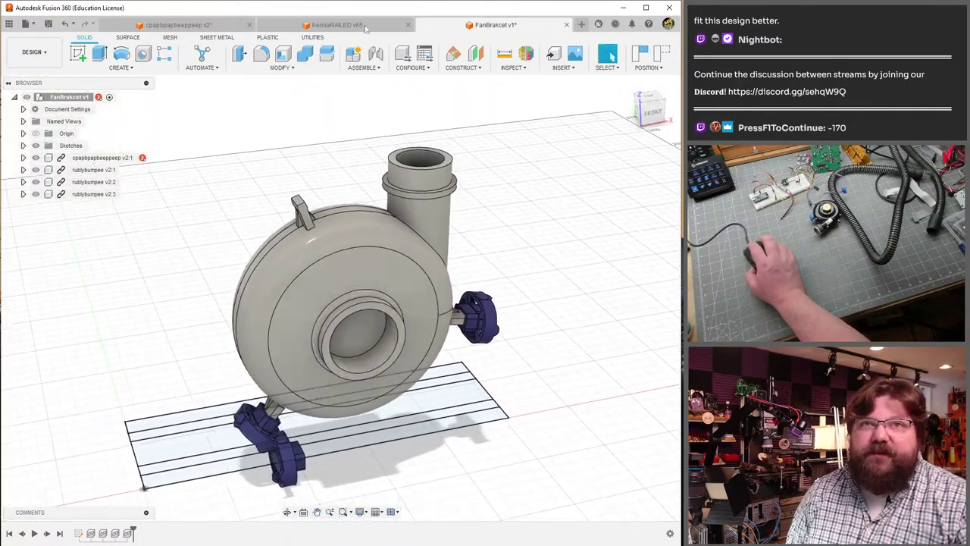
{"action": "left_click", "coordinate": [282, 67]}
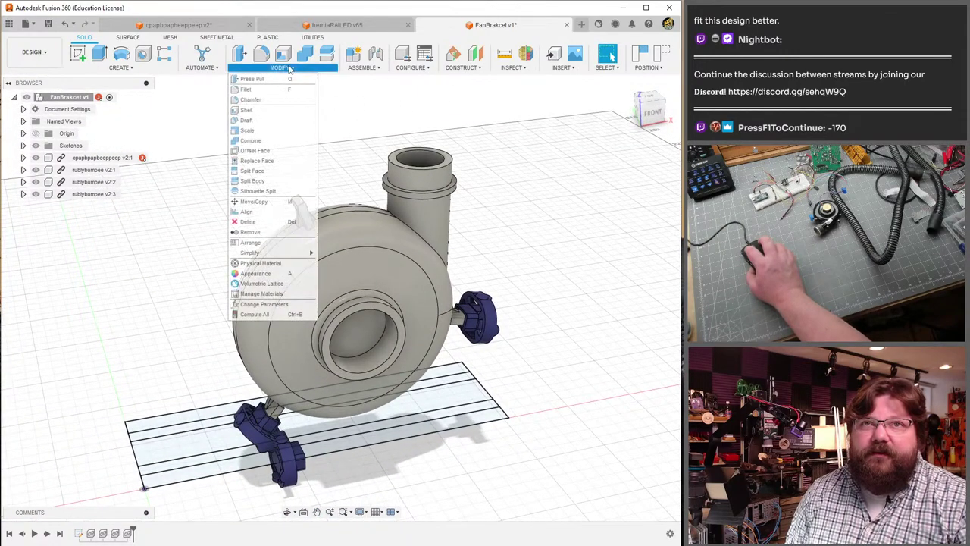
{"action": "left_click", "coordinate": [508, 56]}
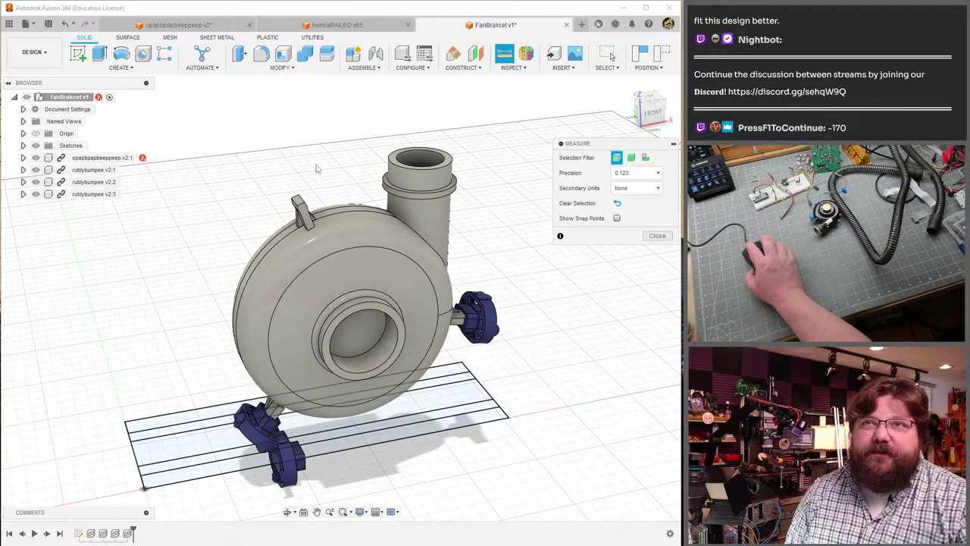
{"action": "scroll", "coordinate": [324, 263], "scroll_direction": "up", "scroll_amount": 5}
{"action": "left_click", "coordinate": [310, 258]}
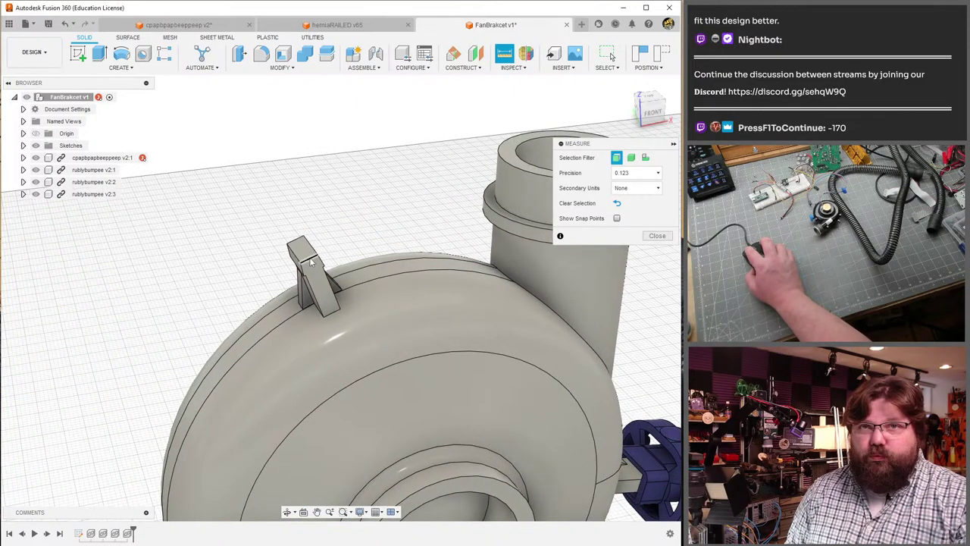
{"action": "scroll", "coordinate": [310, 257], "scroll_direction": "down", "scroll_amount": 6}
{"action": "middle_click_drag", "start_coordinate": [343, 321], "coordinate": [286, 157]}
{"action": "scroll", "coordinate": [303, 356], "scroll_direction": "up", "scroll_amount": 3}
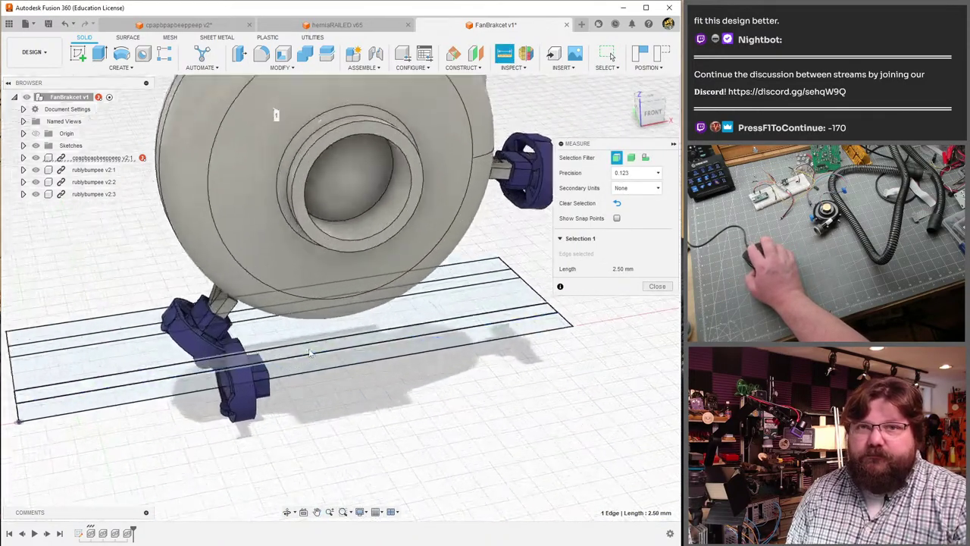
{"action": "left_click", "coordinate": [331, 371]}
{"action": "middle_click_drag", "start_coordinate": [331, 372], "coordinate": [298, 291], "text": "shift"}
{"action": "scroll", "coordinate": [300, 293], "scroll_direction": "down", "scroll_amount": 2}
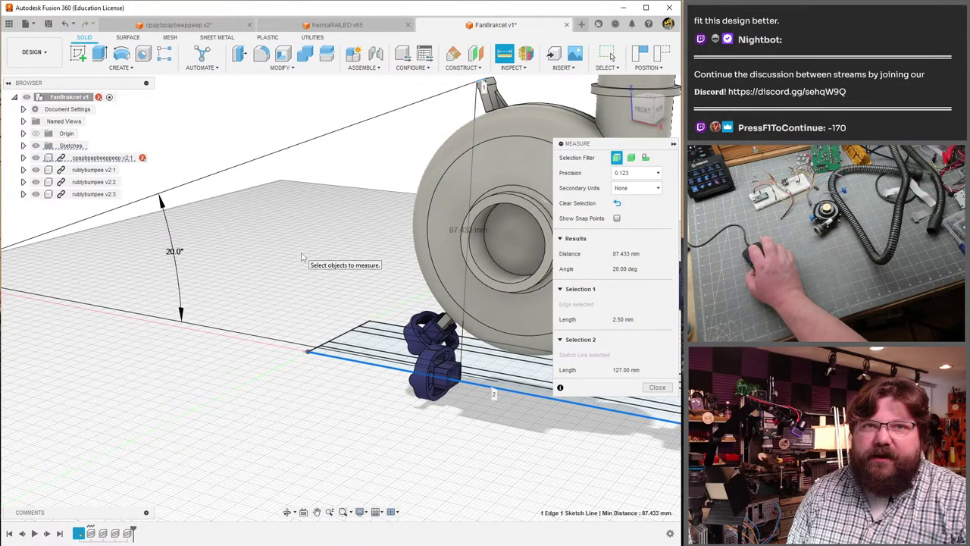
{"action": "scroll", "coordinate": [442, 334], "scroll_direction": "up", "scroll_amount": 5}
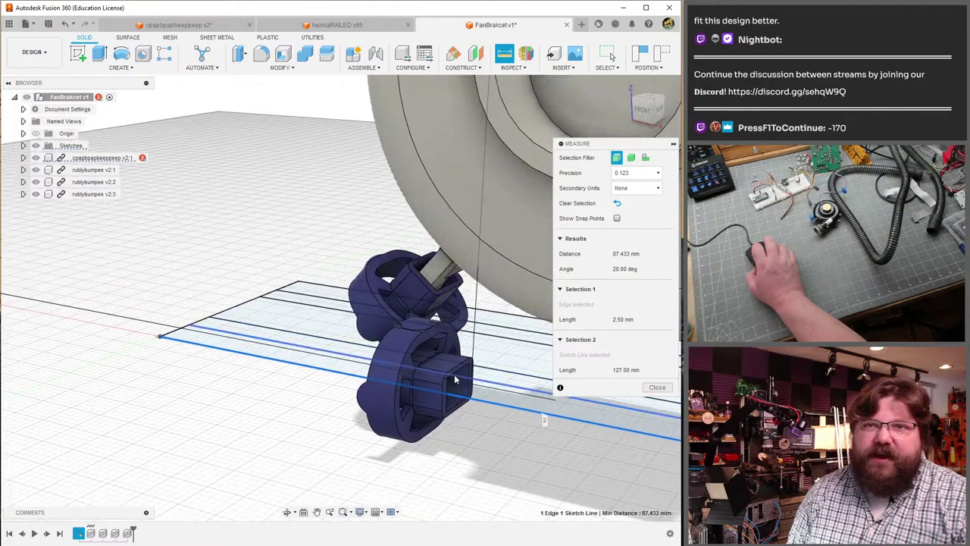
{"action": "key", "text": "Escape"}
{"action": "middle_click_drag", "start_coordinate": [470, 345], "coordinate": [356, 319]}
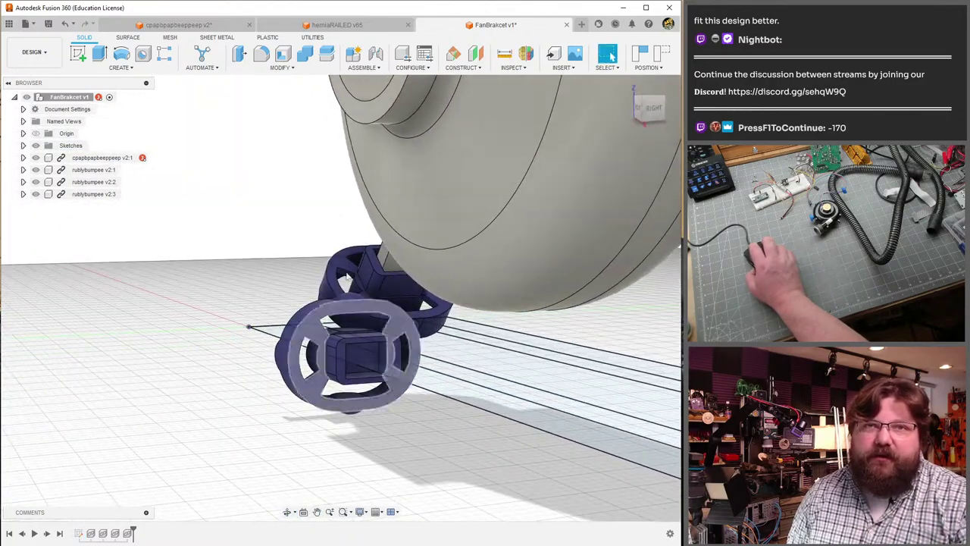
{"action": "left_click", "coordinate": [292, 67]}
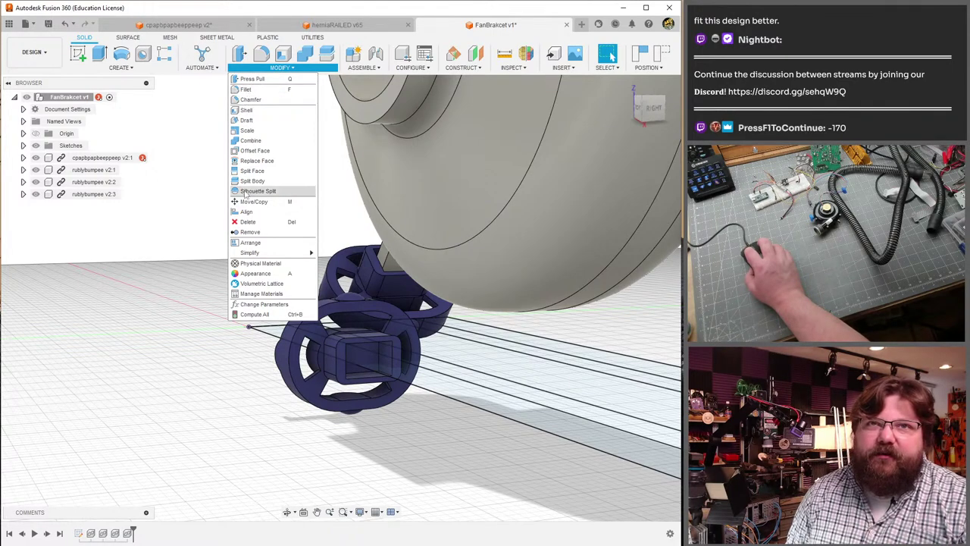
{"action": "left_click", "coordinate": [253, 201]}
{"action": "left_click", "coordinate": [383, 361]}
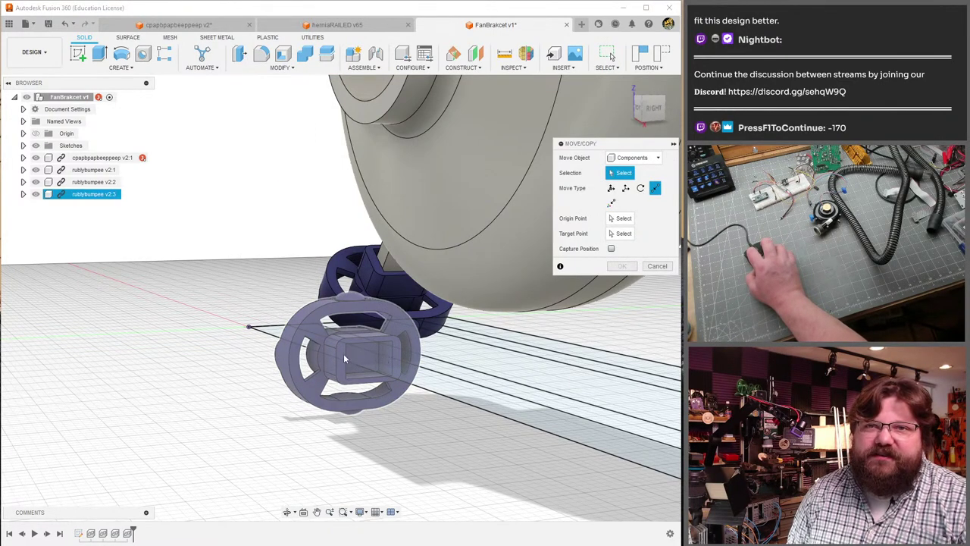
{"action": "left_click", "coordinate": [611, 188]}
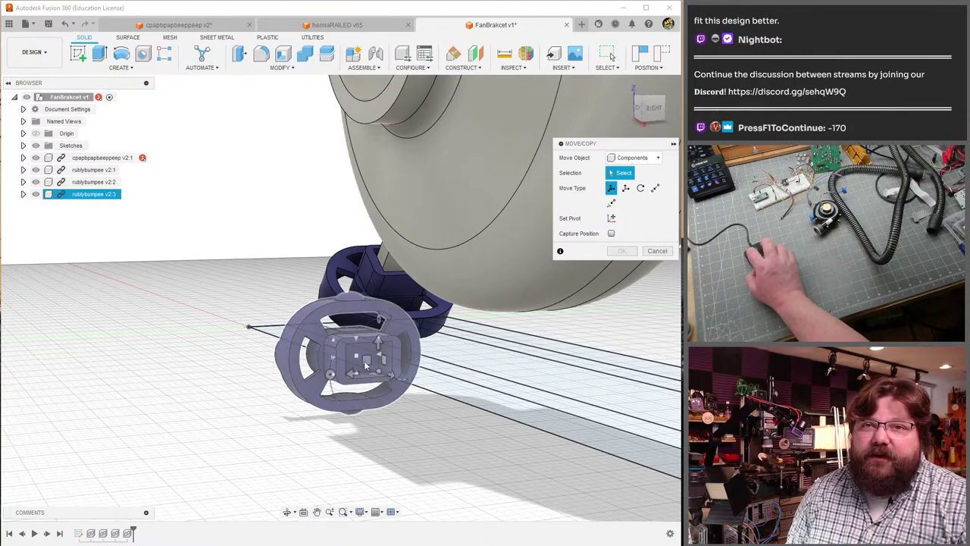
{"action": "left_click", "coordinate": [358, 362]}
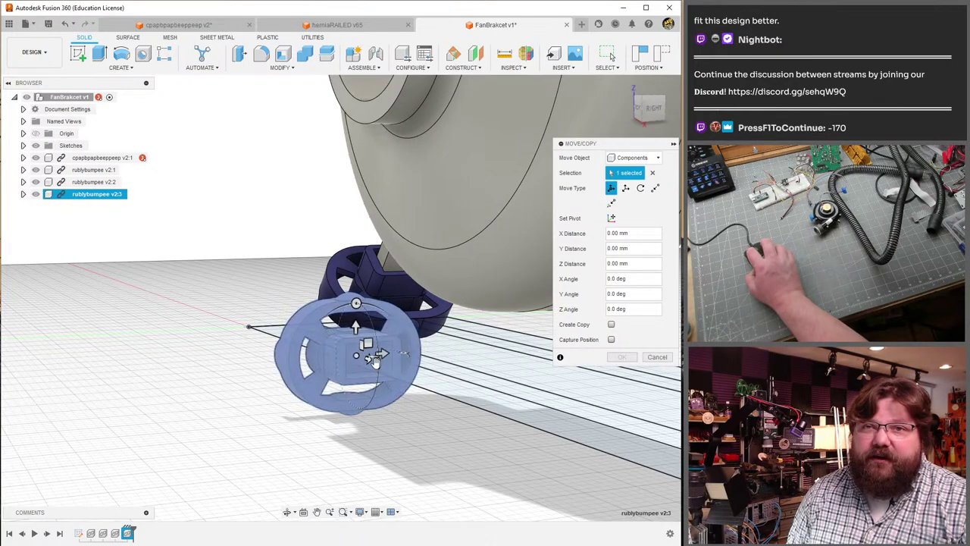
{"action": "left_click_drag", "start_coordinate": [373, 355], "coordinate": [367, 417]}
{"action": "middle_click_drag", "start_coordinate": [367, 418], "coordinate": [413, 463], "text": "shift"}
{"action": "key", "text": "Return"}
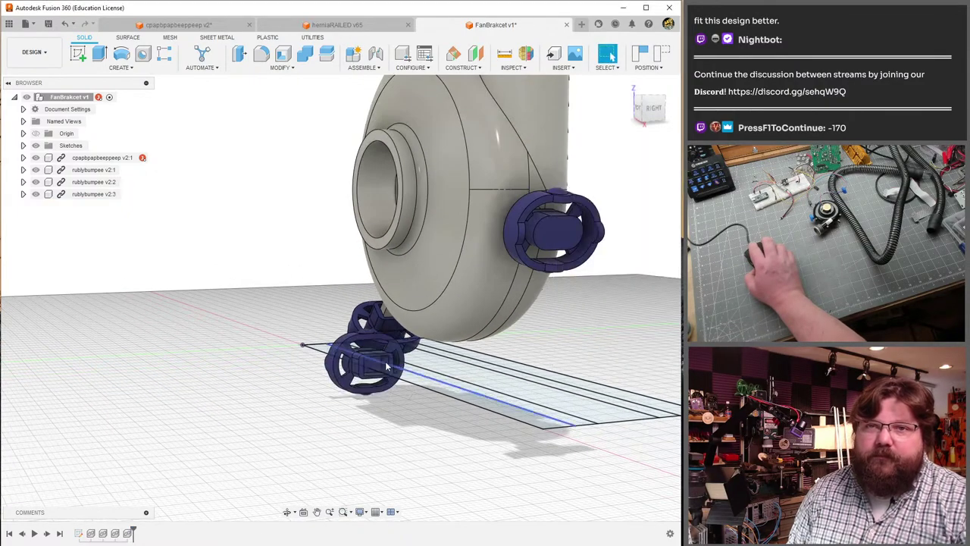
- Rotate the rublybumpee v2:3 component with an X angle of 70 deg using a free move
{"action": "scroll", "coordinate": [424, 251], "scroll_direction": "down", "scroll_amount": 3}
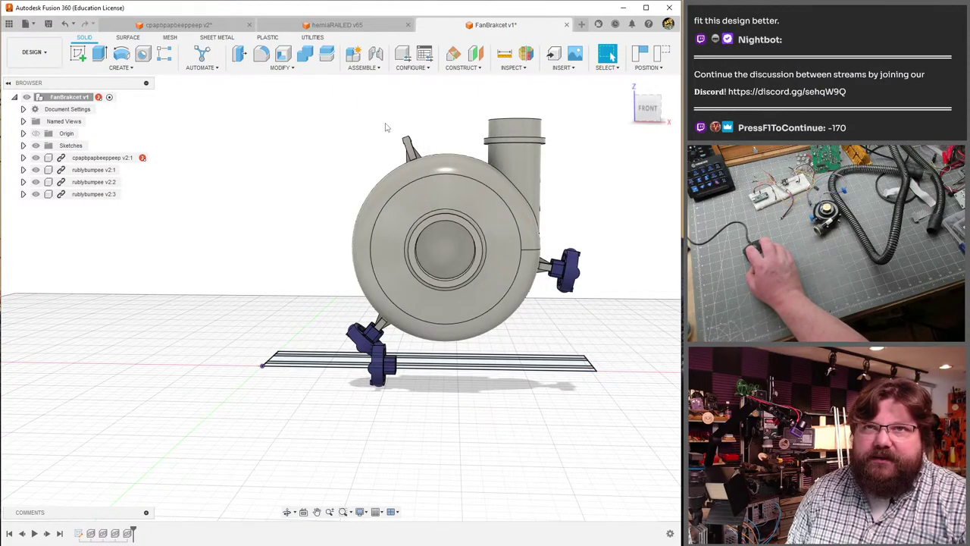
{"action": "middle_click_drag", "start_coordinate": [435, 352], "coordinate": [239, 260], "text": "shift"}
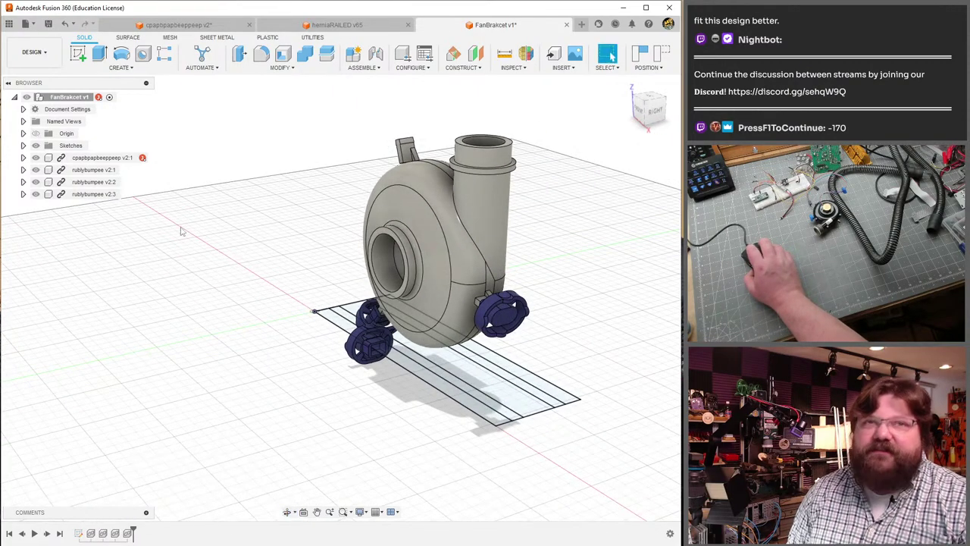
{"action": "scroll", "coordinate": [394, 375], "scroll_direction": "up", "scroll_amount": 5}
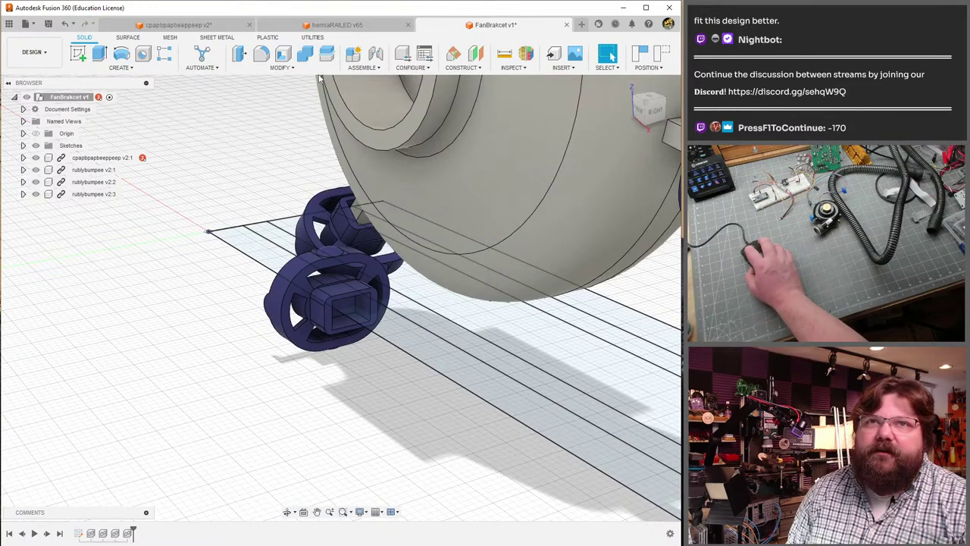
{"action": "left_click", "coordinate": [282, 67]}
{"action": "key", "text": "Escape"}
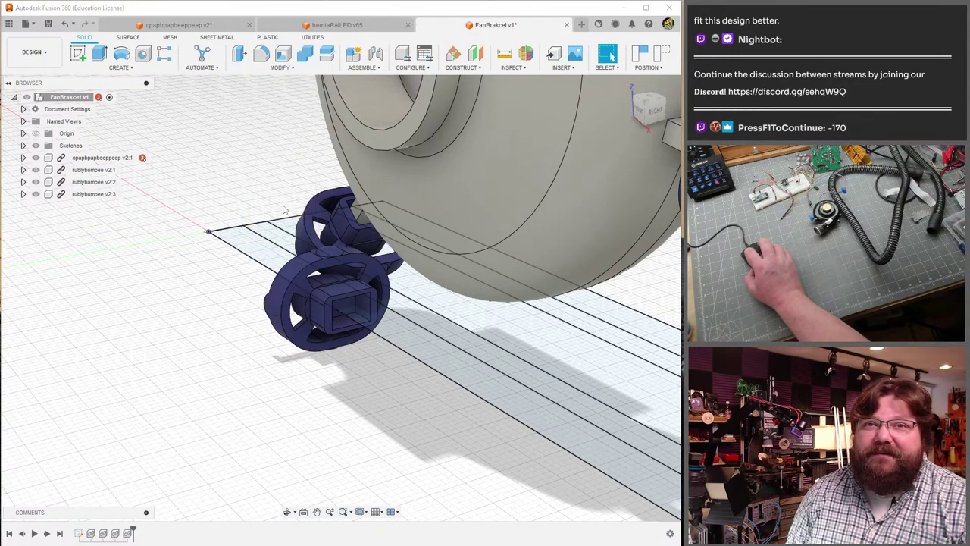
{"action": "key", "text": "m"}
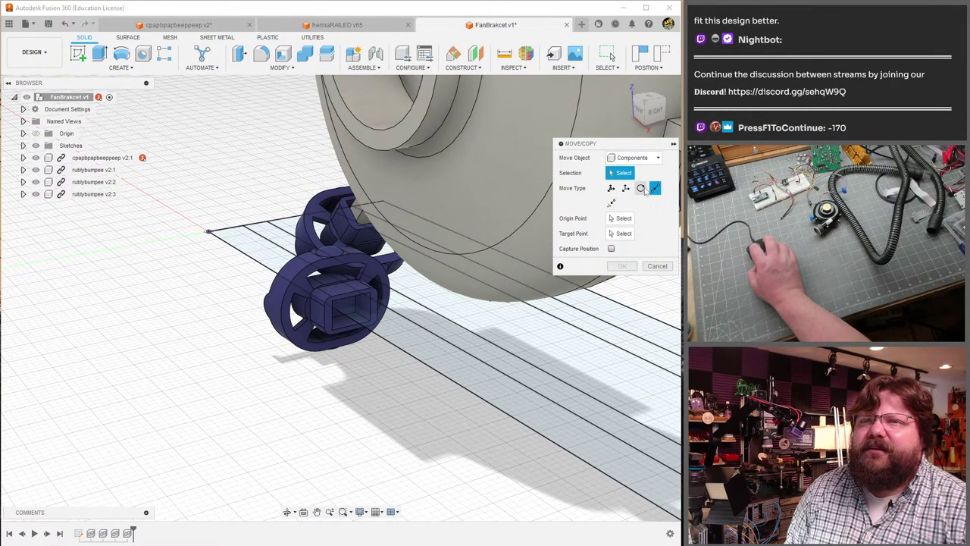
{"action": "left_click", "coordinate": [611, 188]}
{"action": "left_click", "coordinate": [356, 343]}
{"action": "scroll", "coordinate": [341, 326], "scroll_direction": "up", "scroll_amount": 3}
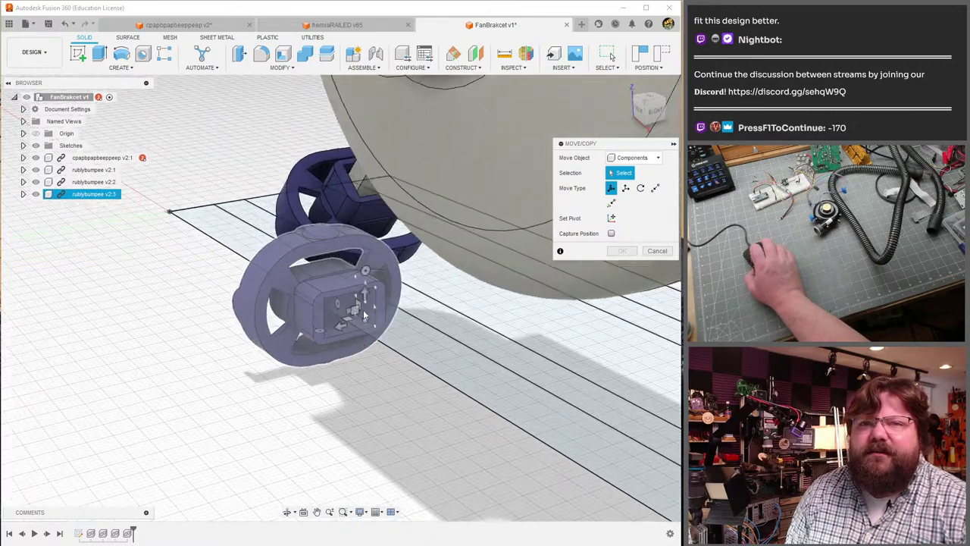
{"action": "left_click", "coordinate": [330, 303]}
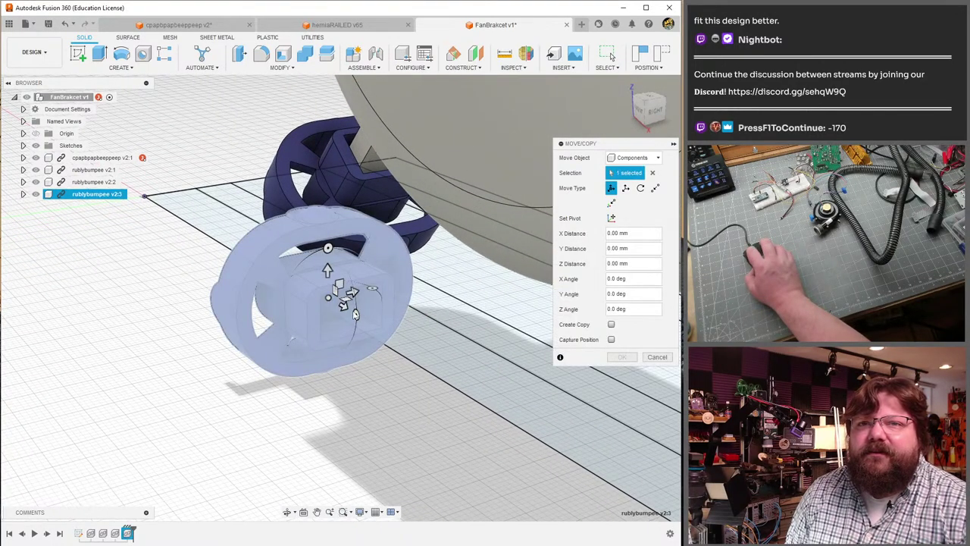
{"action": "middle_click_drag", "start_coordinate": [330, 303], "coordinate": [436, 305], "text": "shift"}
{"action": "left_click_drag", "start_coordinate": [411, 295], "coordinate": [376, 343]}
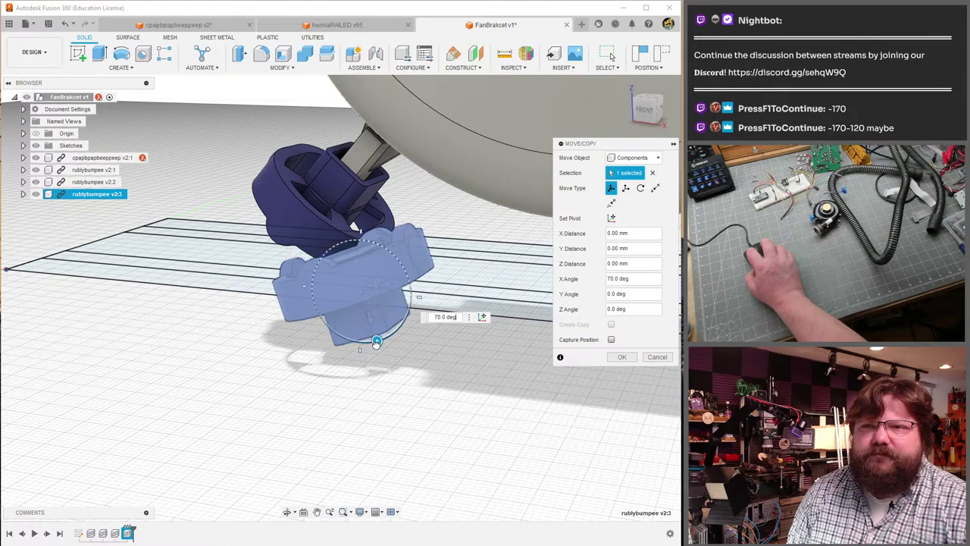
{"action": "middle_click_drag", "start_coordinate": [448, 280], "coordinate": [438, 241], "text": "shift"}
{"action": "left_click", "coordinate": [621, 357]}
- Measure the inner edge of the rectangular socket opening on the rotated rublybumpee v2:3 component
{"action": "scroll", "coordinate": [454, 250], "scroll_direction": "down", "scroll_amount": 3}
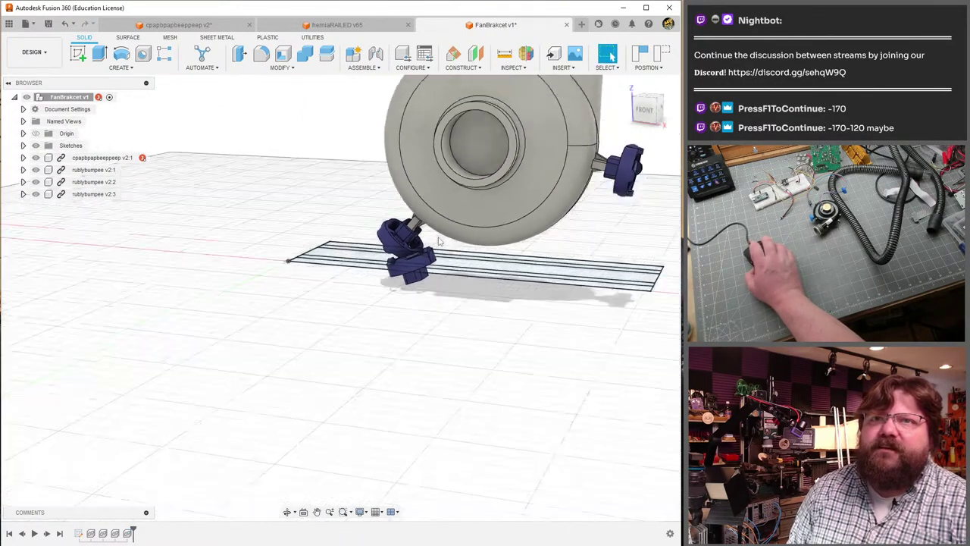
{"action": "scroll", "coordinate": [438, 241], "scroll_direction": "down", "scroll_amount": 3}
{"action": "scroll", "coordinate": [410, 272], "scroll_direction": "up", "scroll_amount": 10}
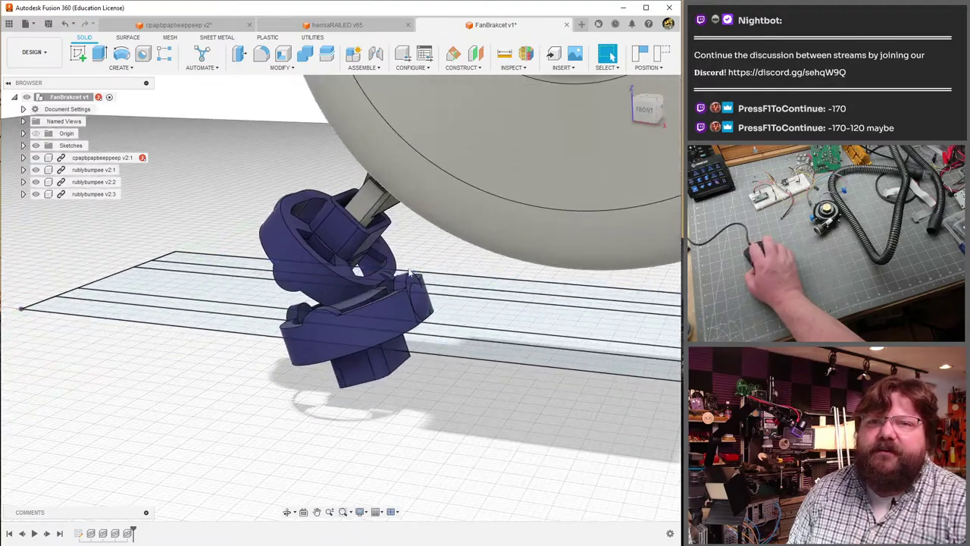
{"action": "middle_click_drag", "start_coordinate": [409, 271], "coordinate": [381, 216], "text": "shift"}
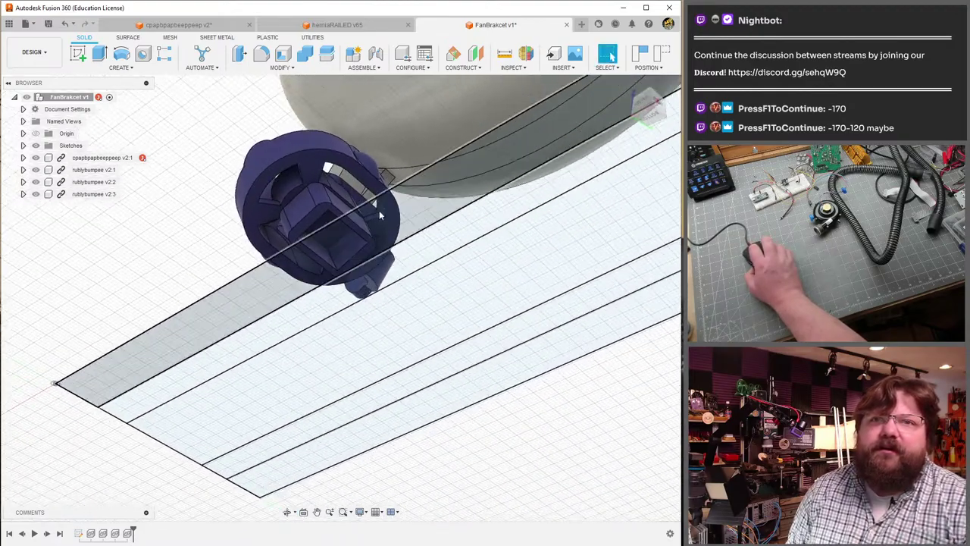
{"action": "key", "text": "i"}
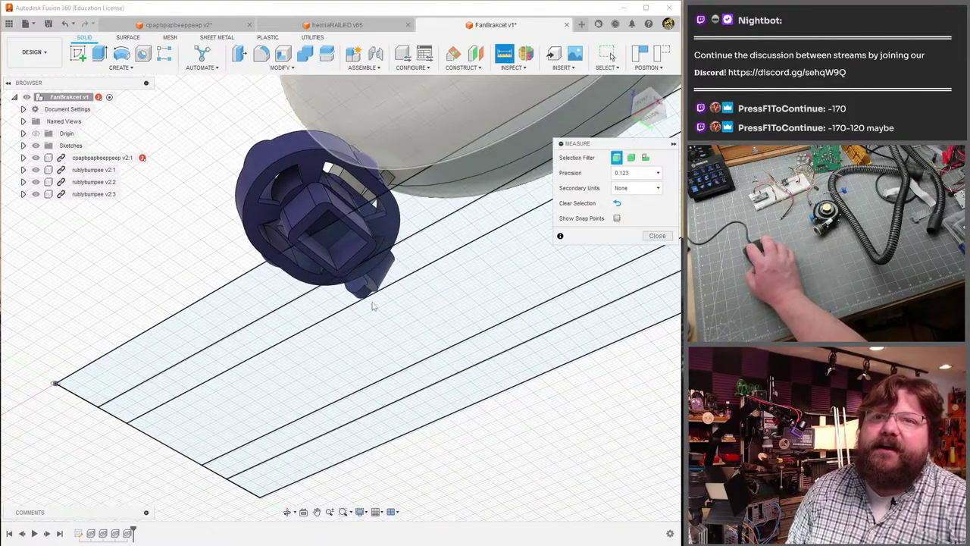
{"action": "middle_click_drag", "start_coordinate": [341, 244], "coordinate": [354, 264], "text": "shift"}
{"action": "left_click", "coordinate": [353, 261]}
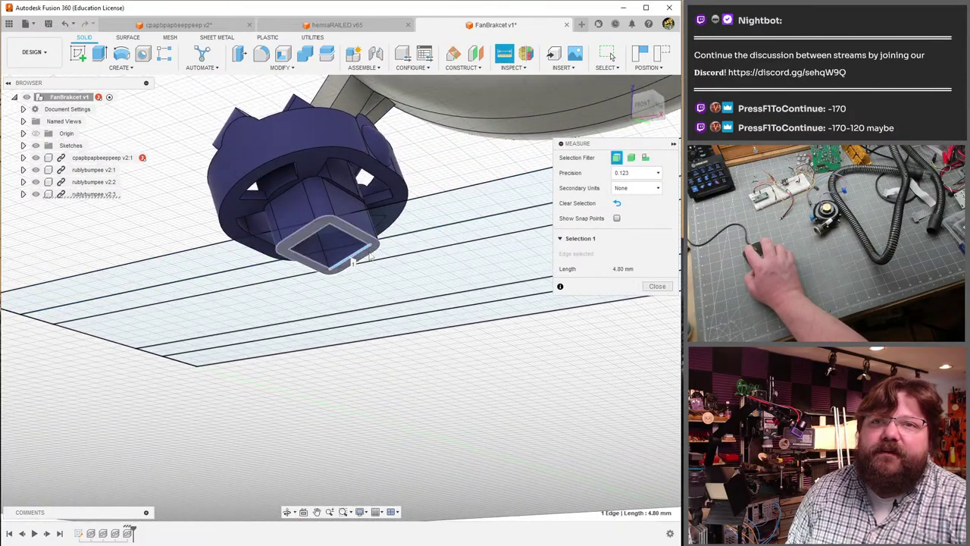
{"action": "left_click", "coordinate": [406, 237]}
{"action": "mouse_move", "coordinate": [379, 253]}
{"action": "middle_mouse_down", "text": "shift"}
{"action": "mouse_move", "coordinate": [410, 309]}
{"action": "mouse_move", "coordinate": [387, 320]}
{"action": "mouse_move", "coordinate": [402, 313]}
{"action": "mouse_move", "coordinate": [383, 299]}
{"action": "middle_mouse_up", "text": "shift"}
{"action": "key", "text": "Escape"}
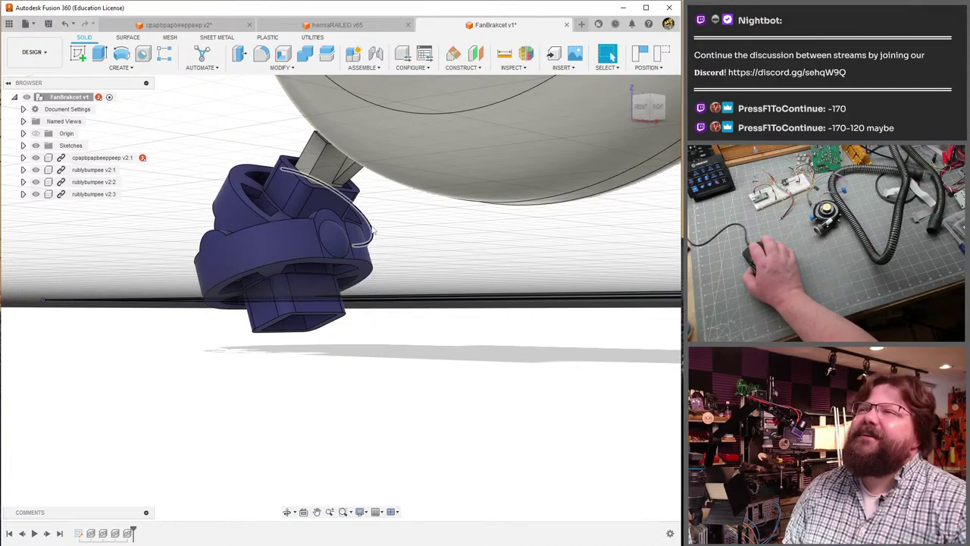
- Set up a point-to-point component move and hide all sketches so the rublybumpee v2:3 socket is unobstructed
{"action": "middle_click_drag", "start_coordinate": [363, 205], "coordinate": [253, 202], "text": "shift"}
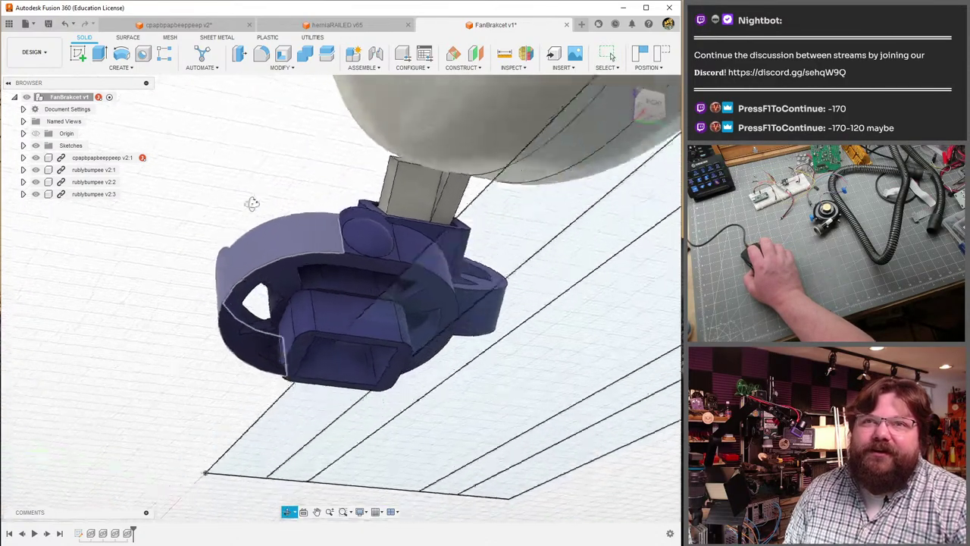
{"action": "left_click", "coordinate": [281, 67]}
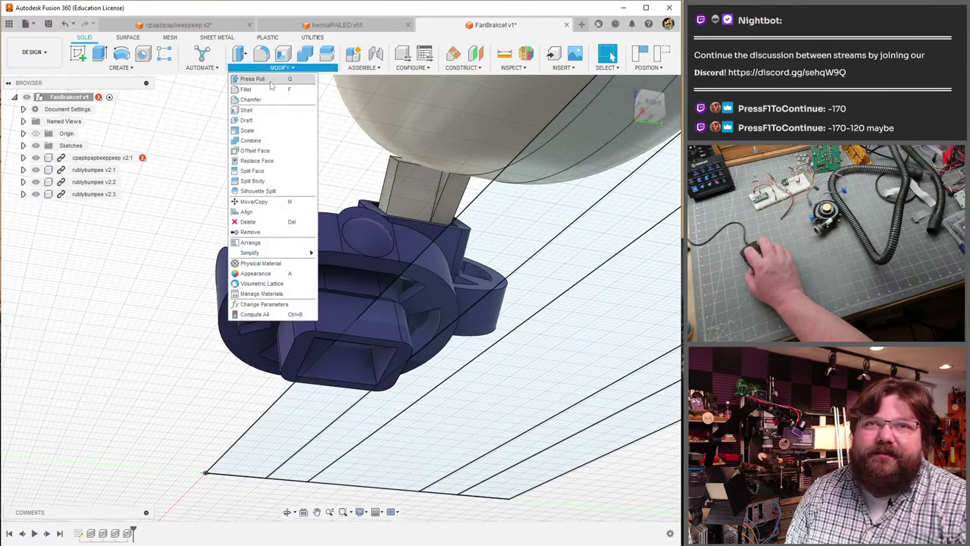
{"action": "left_click", "coordinate": [261, 204]}
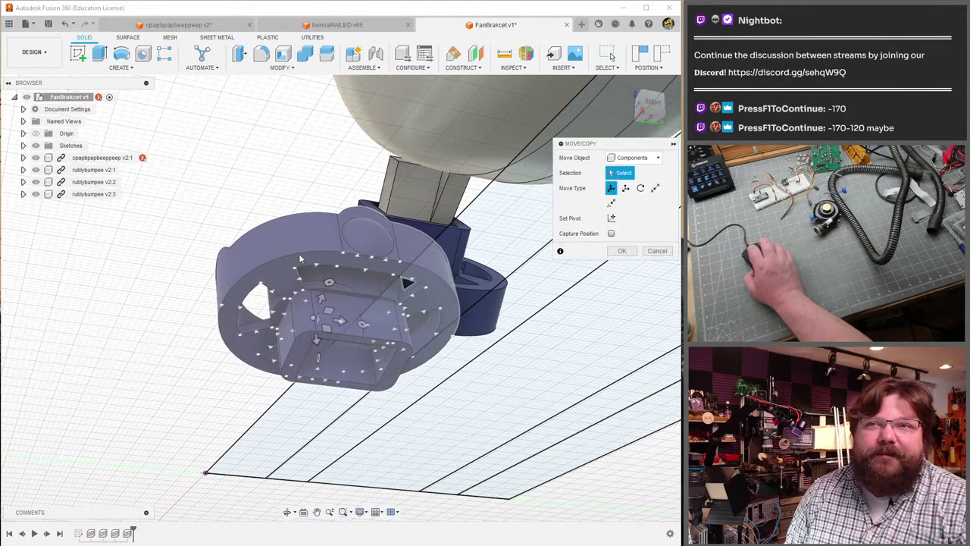
{"action": "middle_click_drag", "start_coordinate": [405, 283], "coordinate": [312, 356], "text": "shift"}
{"action": "left_click", "coordinate": [448, 336]}
{"action": "left_click", "coordinate": [332, 306]}
{"action": "left_click", "coordinate": [311, 356]}
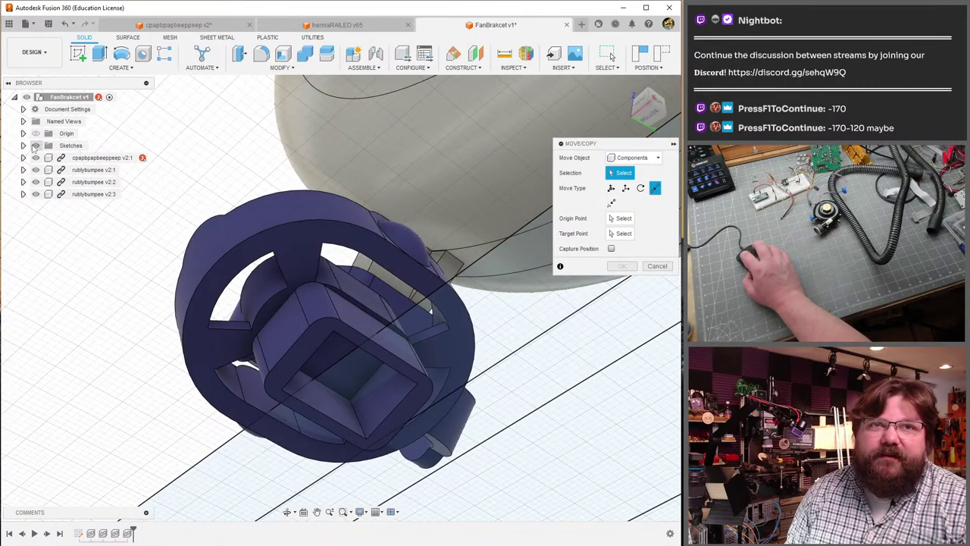
{"action": "left_click", "coordinate": [34, 145]}
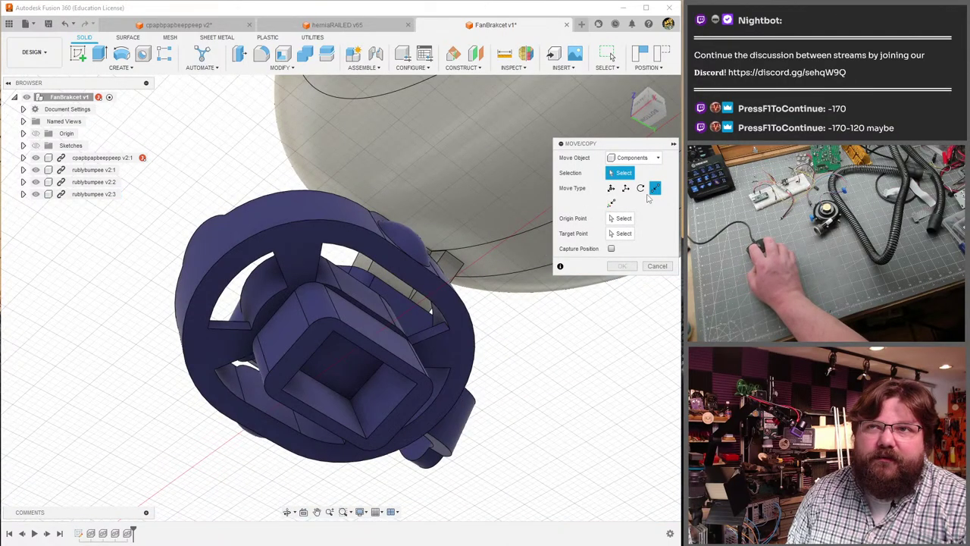
- Move rublybumpee v2:3 point to point, from the inner face of its rectangular socket to the end of the housing's upper tab
{"action": "left_click", "coordinate": [370, 383]}
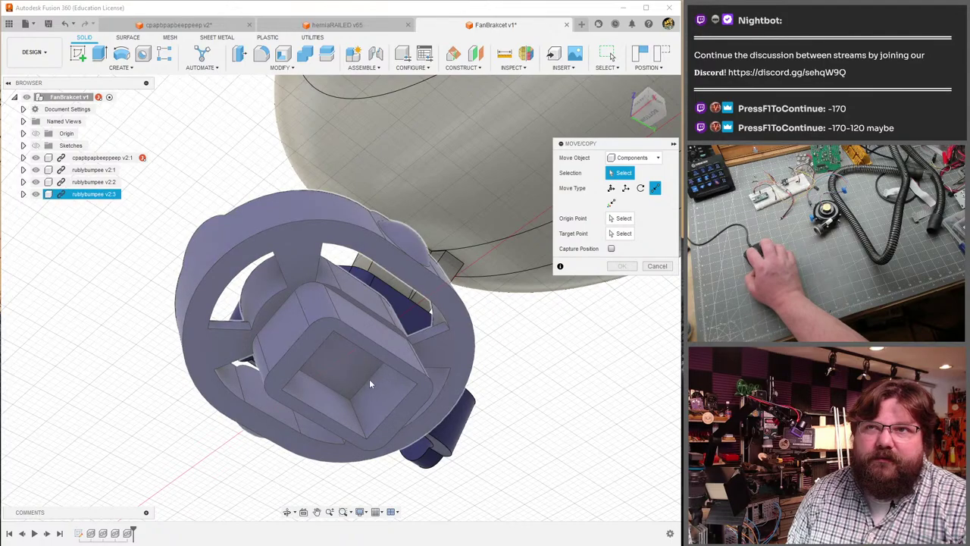
{"action": "left_click", "coordinate": [342, 381]}
{"action": "left_click", "coordinate": [308, 296]}
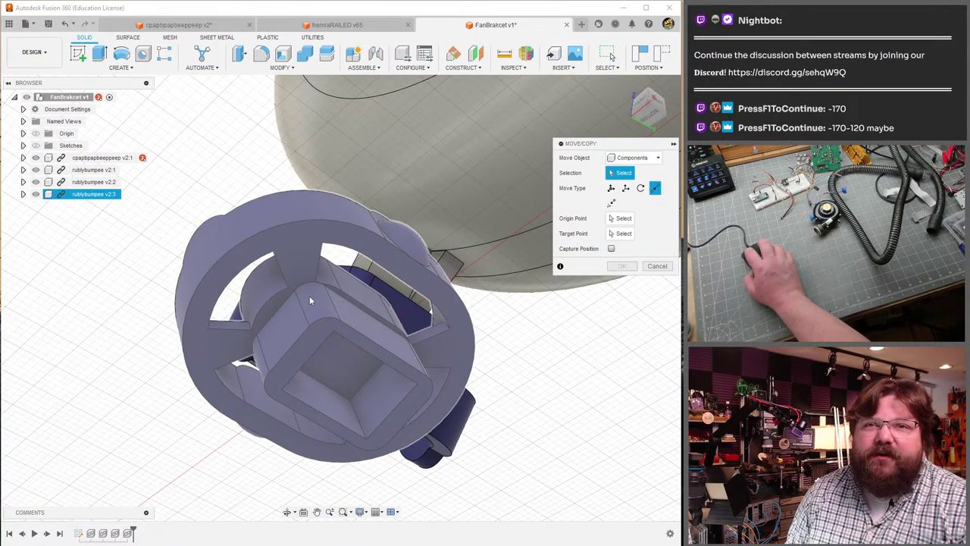
{"action": "left_click", "coordinate": [309, 300]}
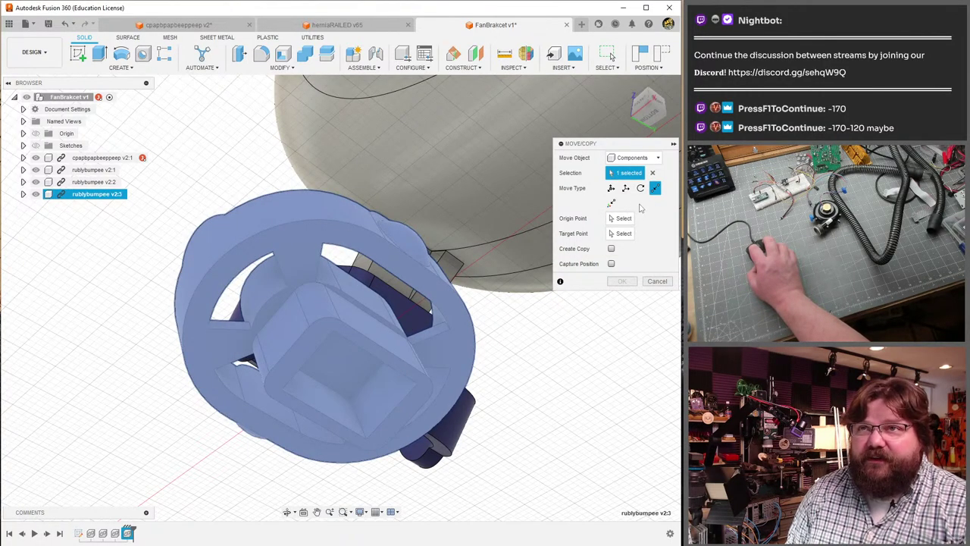
{"action": "left_click", "coordinate": [623, 219]}
{"action": "left_click", "coordinate": [334, 351]}
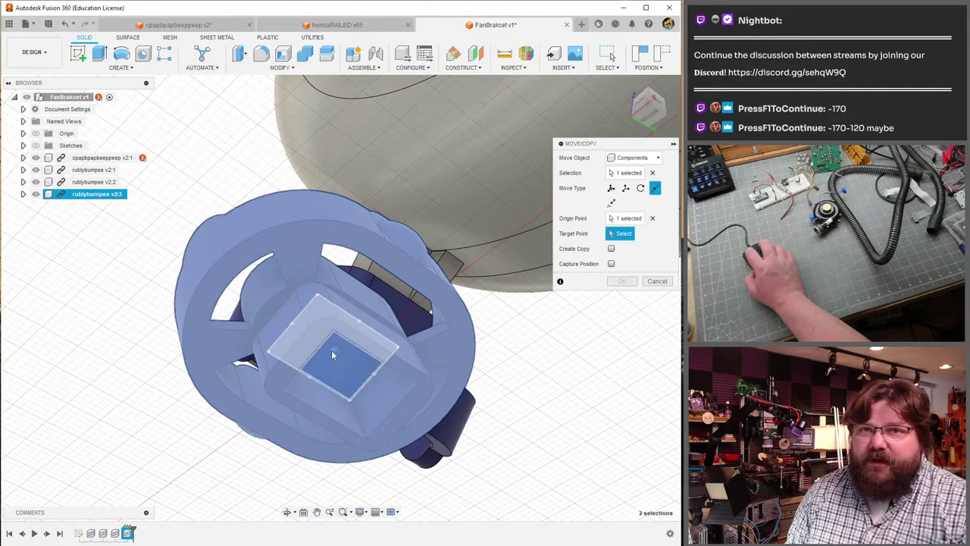
{"action": "middle_click_drag", "start_coordinate": [334, 350], "coordinate": [399, 298], "text": "shift"}
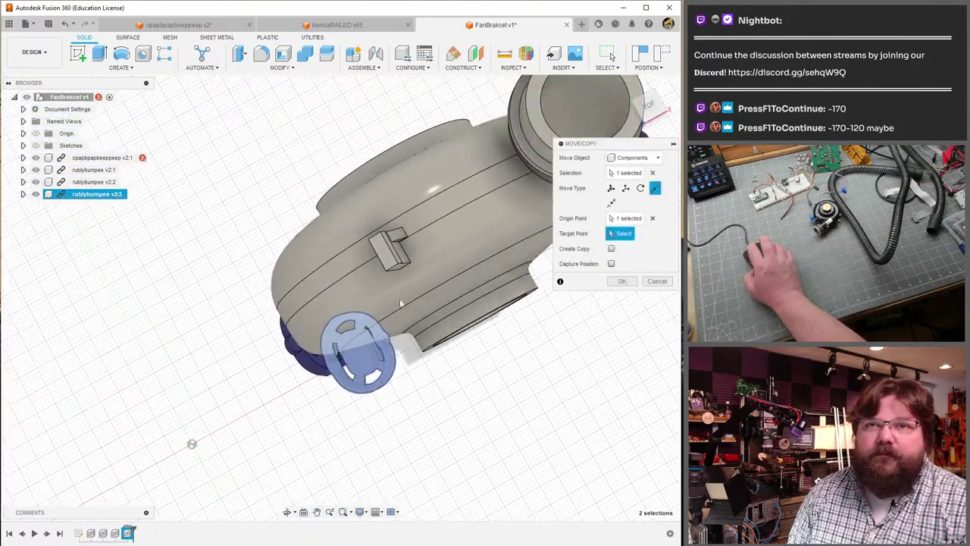
{"action": "scroll", "coordinate": [385, 266], "scroll_direction": "up", "scroll_amount": 5}
{"action": "left_click", "coordinate": [352, 177]}
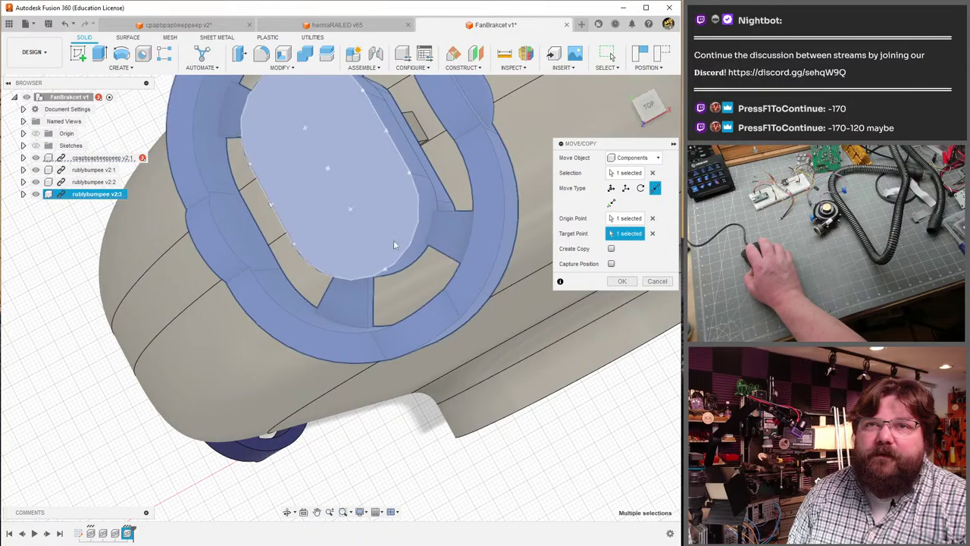
{"action": "middle_click_drag", "start_coordinate": [352, 178], "coordinate": [305, 110], "text": "shift"}
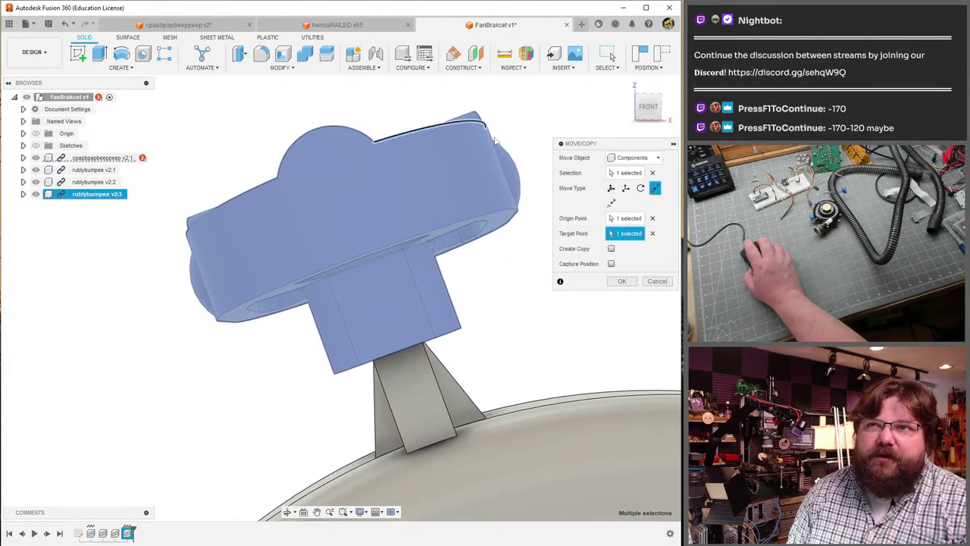
{"action": "left_click", "coordinate": [646, 106]}
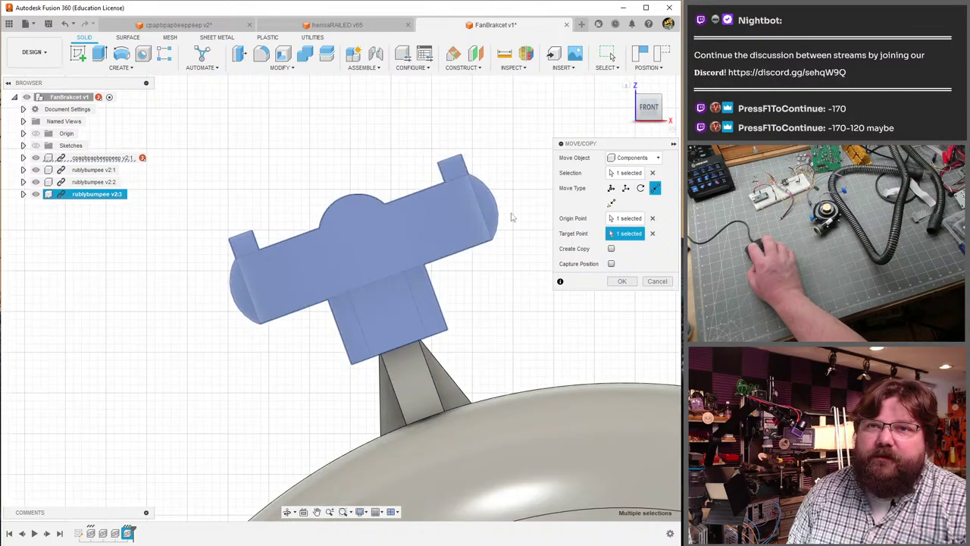
{"action": "left_click", "coordinate": [620, 281]}
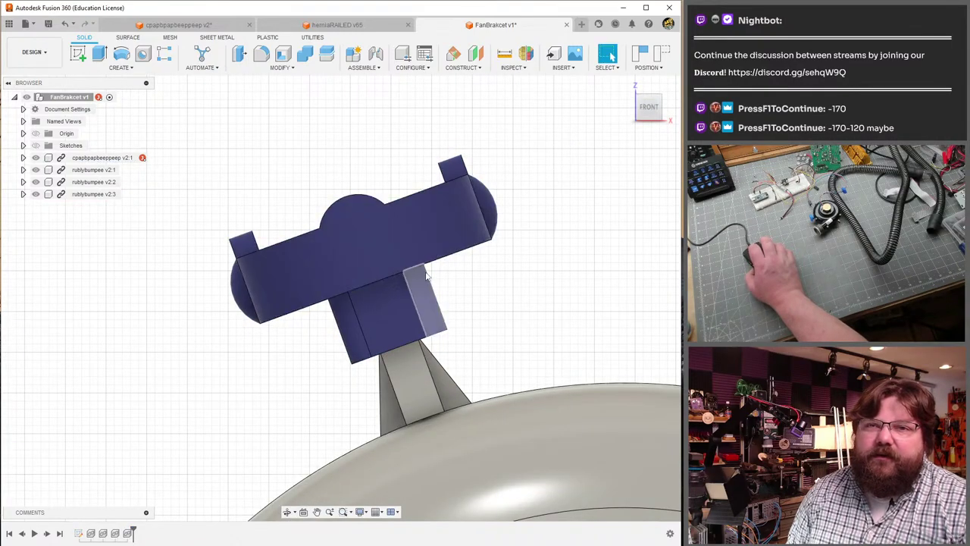
{"action": "scroll", "coordinate": [465, 262], "scroll_direction": "down", "scroll_amount": 5}
{"action": "scroll", "coordinate": [465, 262], "scroll_direction": "down", "scroll_amount": 3}
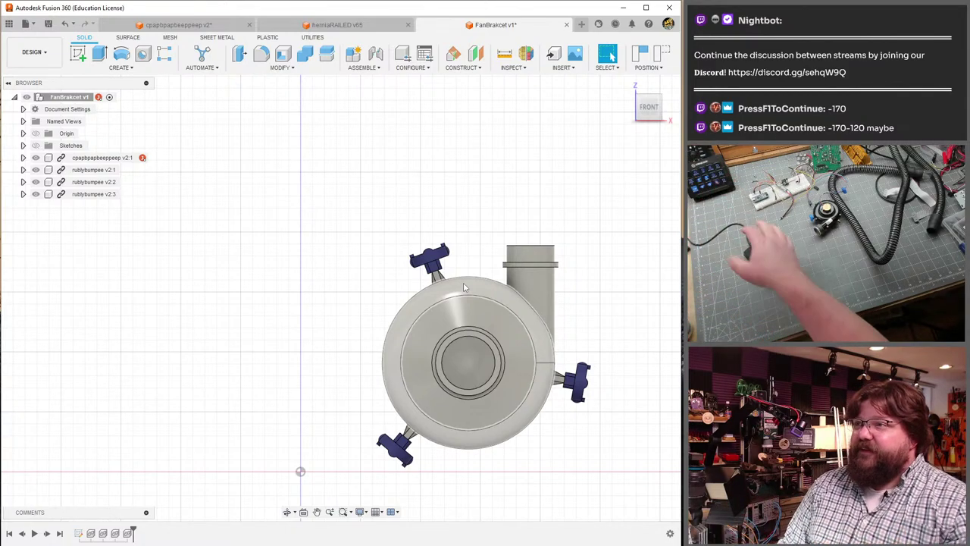
- Show all sketches and examine how the fan housing and its three rublybumpee mounts sit above the slotted footprint
{"action": "left_click", "coordinate": [36, 144]}
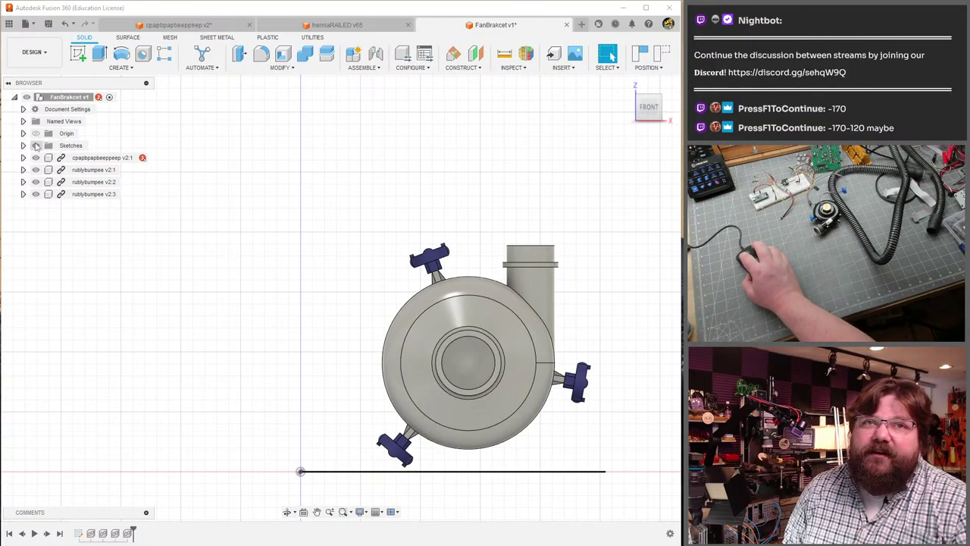
{"action": "middle_click_drag", "start_coordinate": [310, 232], "coordinate": [258, 219]}
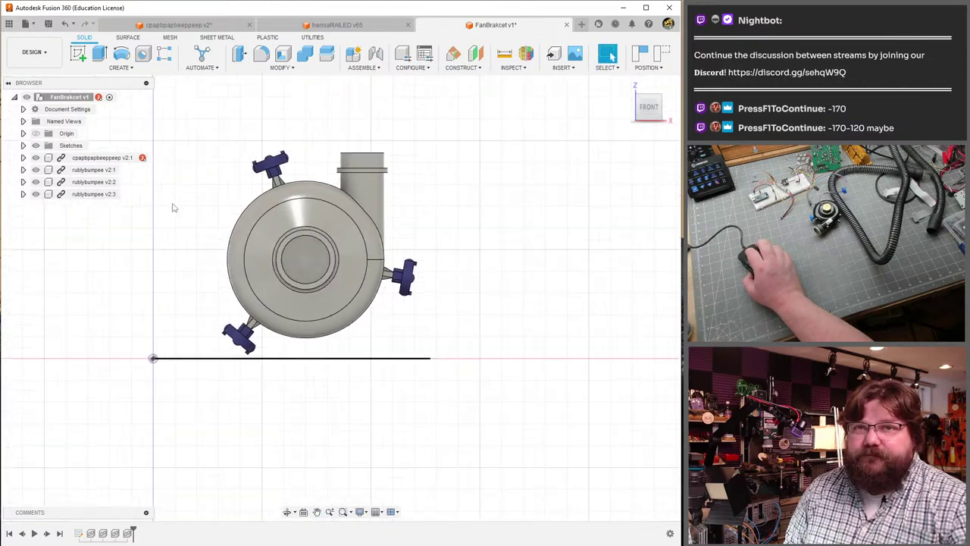
{"action": "scroll", "coordinate": [208, 292], "scroll_direction": "up", "scroll_amount": 3}
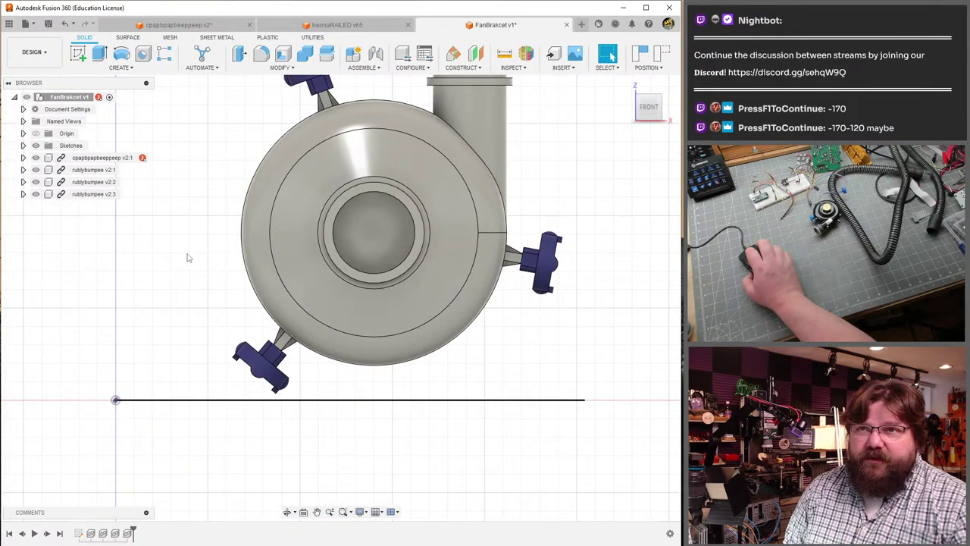
{"action": "mouse_move", "coordinate": [189, 258]}
{"action": "middle_mouse_down"}
{"action": "mouse_move", "coordinate": [78, 255]}
{"action": "mouse_move", "coordinate": [87, 392]}
{"action": "mouse_move", "coordinate": [139, 407]}
{"action": "mouse_move", "coordinate": [173, 401]}
{"action": "middle_mouse_up"}
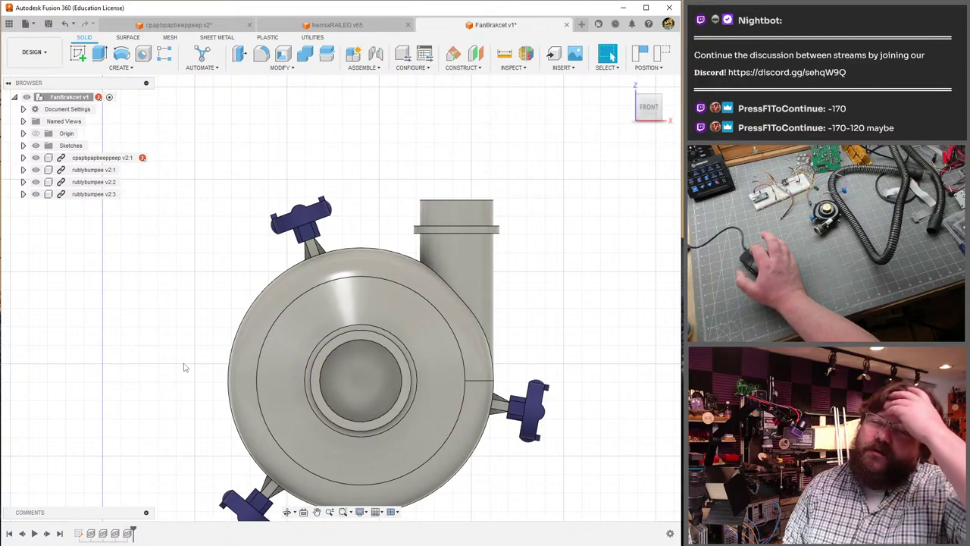
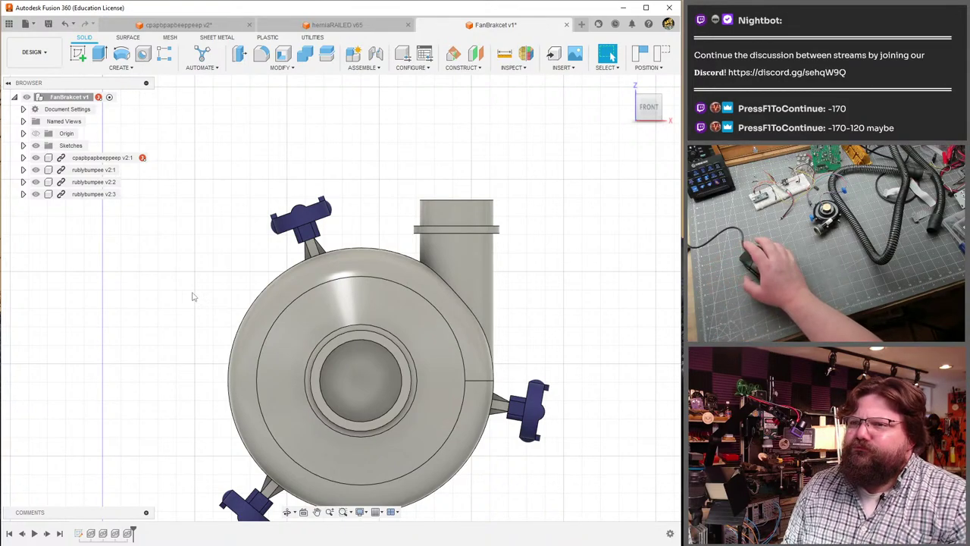
{"action": "middle_click_drag", "start_coordinate": [319, 339], "coordinate": [343, 244]}
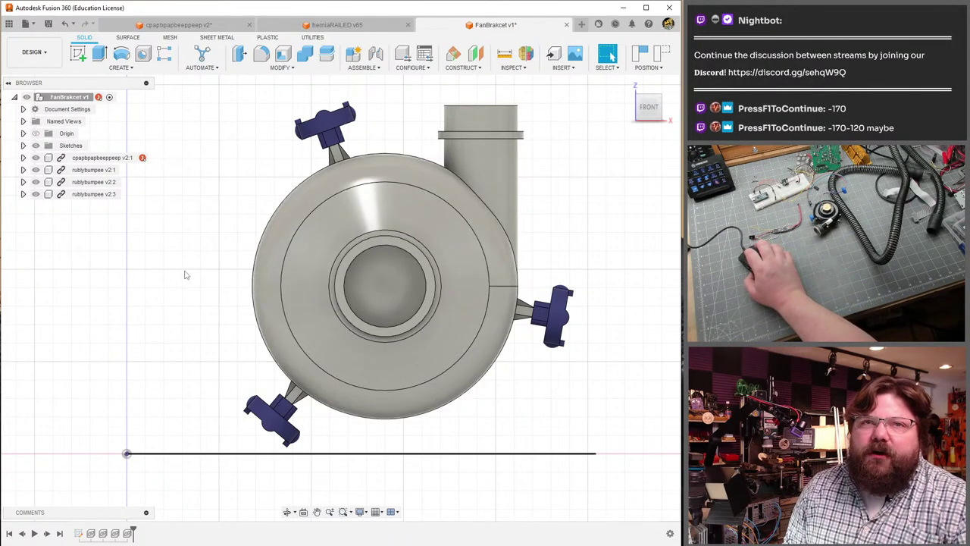
{"action": "scroll", "coordinate": [175, 283], "scroll_direction": "down", "scroll_amount": 3}
{"action": "middle_click_drag", "start_coordinate": [175, 283], "coordinate": [611, 57], "text": "shift"}
{"action": "middle_click_drag", "start_coordinate": [250, 294], "coordinate": [290, 231], "text": "shift"}
{"action": "scroll", "coordinate": [341, 263], "scroll_direction": "up", "scroll_amount": 5}
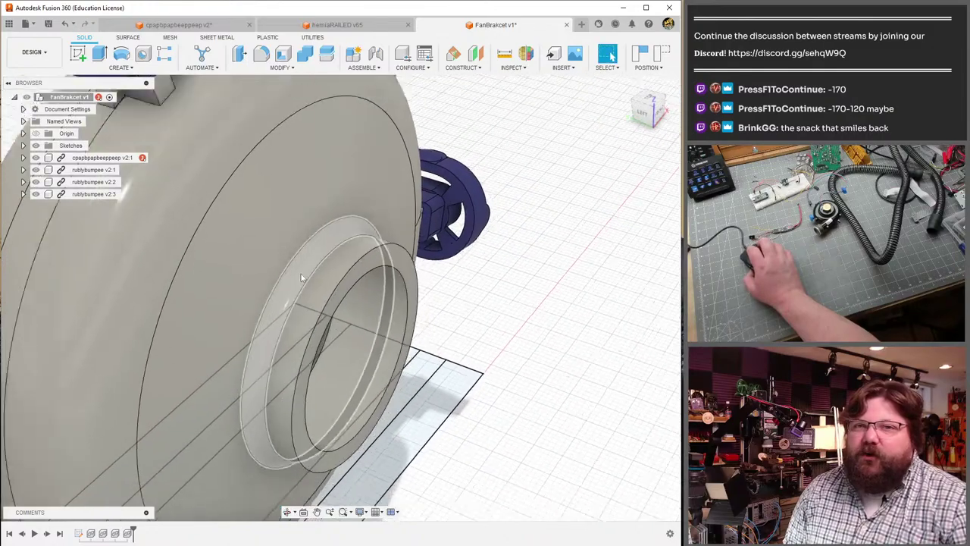
{"action": "scroll", "coordinate": [290, 231], "scroll_direction": "down", "scroll_amount": 6}
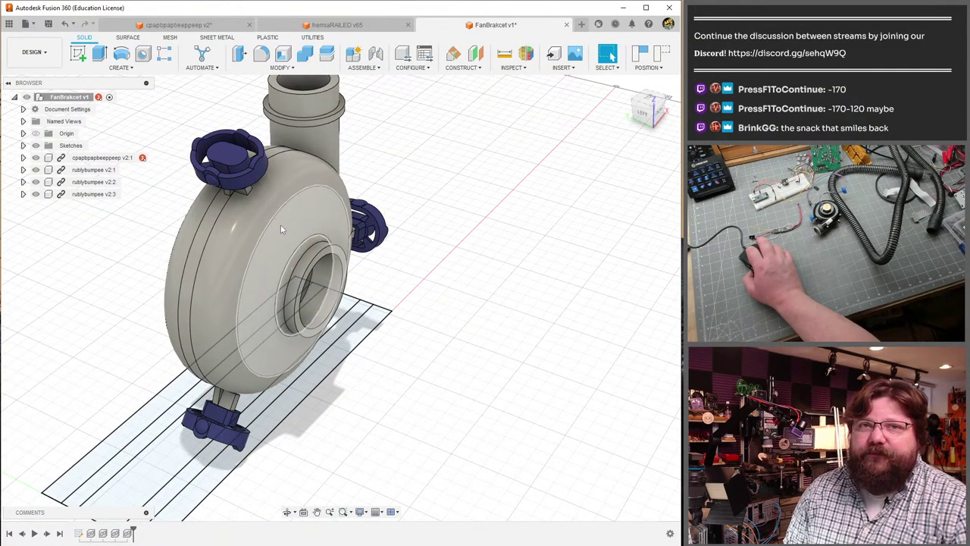
{"action": "middle_click_drag", "start_coordinate": [281, 229], "coordinate": [216, 219], "text": "shift"}
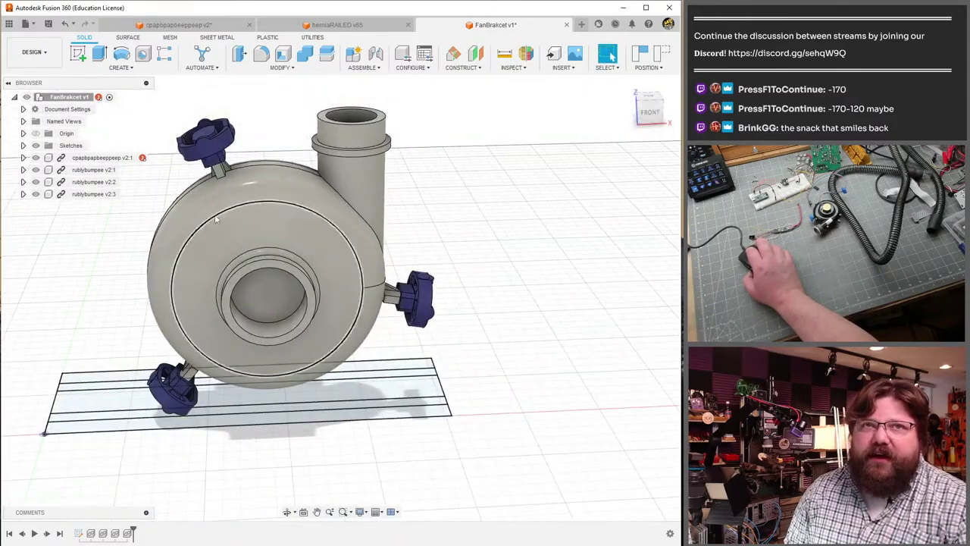
- Create a sketch on the XZ plane, capturing the current positions of the moved components
{"action": "left_click", "coordinate": [81, 55]}
{"action": "left_click", "coordinate": [81, 404]}
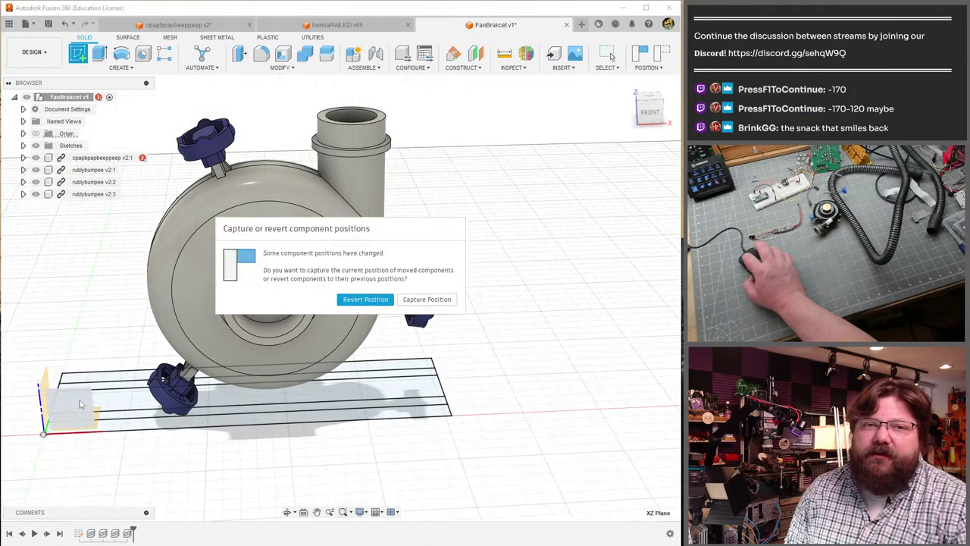
{"action": "left_click", "coordinate": [437, 301]}
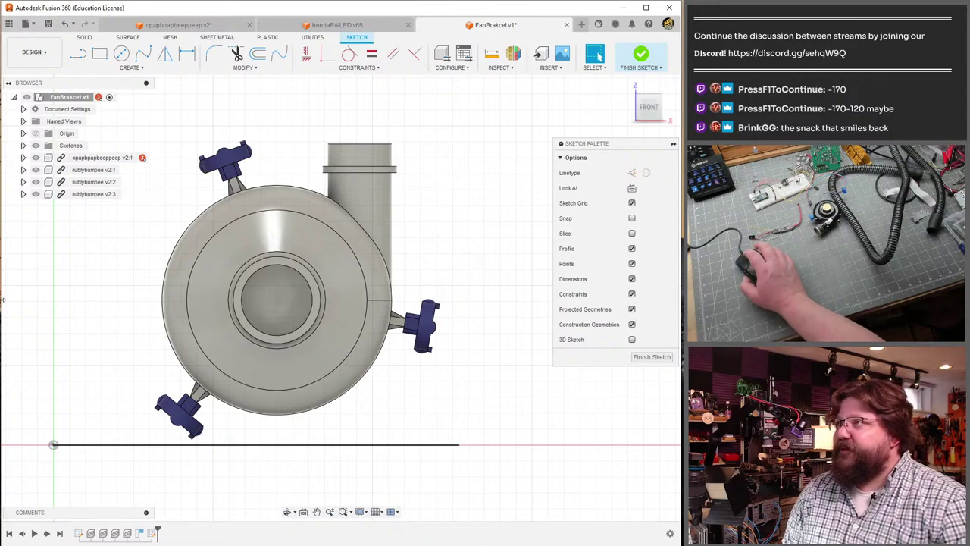
{"action": "middle_click_drag", "start_coordinate": [3, 300], "coordinate": [341, 97], "text": "shift"}
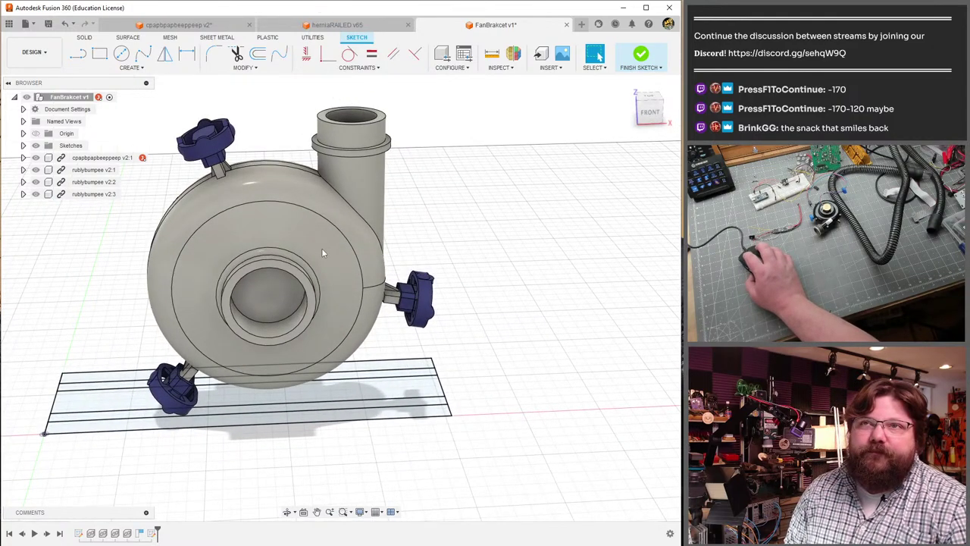
{"action": "key", "text": "a"}
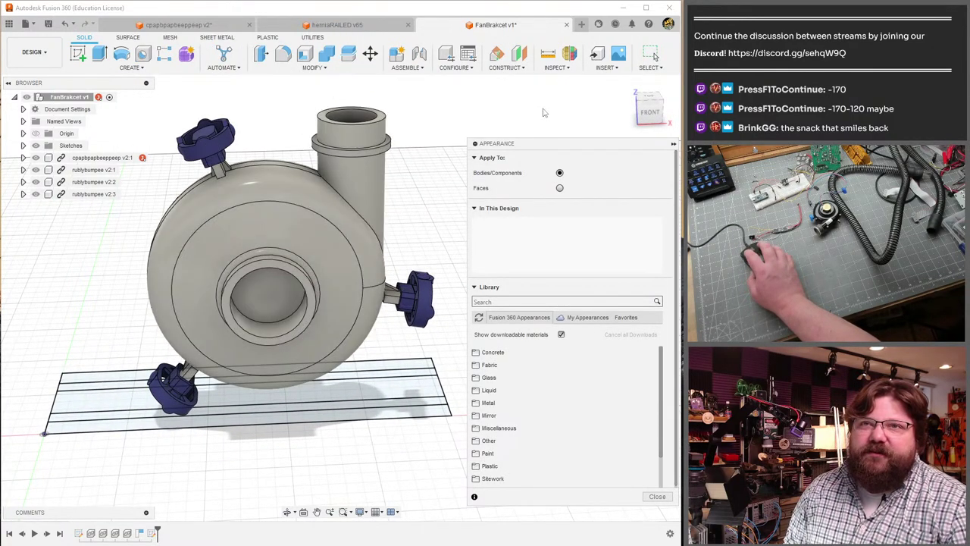
{"action": "key", "text": "ctrl+z"}
{"action": "mouse_move", "coordinate": [185, 392]}
{"action": "middle_mouse_down"}
{"action": "mouse_move", "coordinate": [108, 445]}
{"action": "mouse_move", "coordinate": [86, 477]}
{"action": "middle_mouse_up"}
{"action": "middle_click_drag", "start_coordinate": [209, 321], "coordinate": [209, 312]}
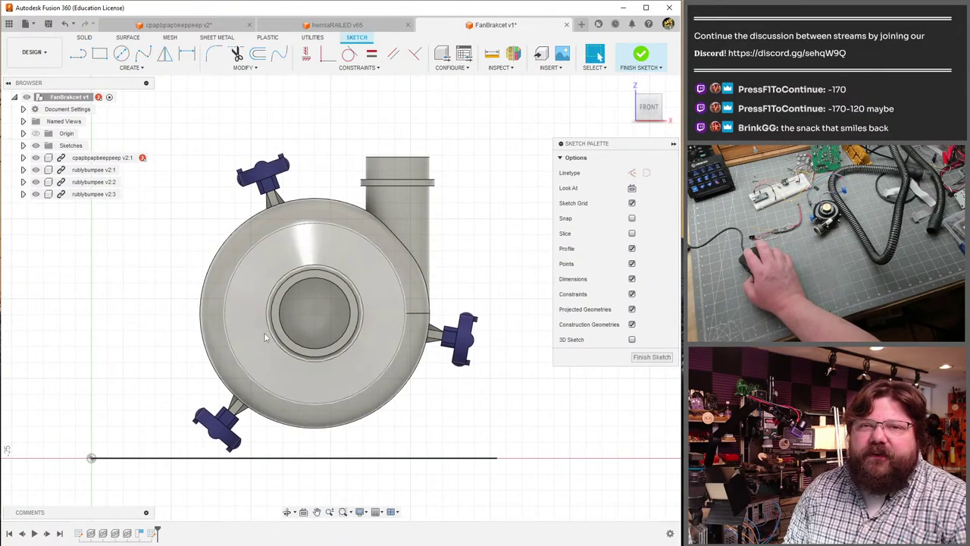
{"action": "scroll", "coordinate": [298, 288], "scroll_direction": "up", "scroll_amount": 4}
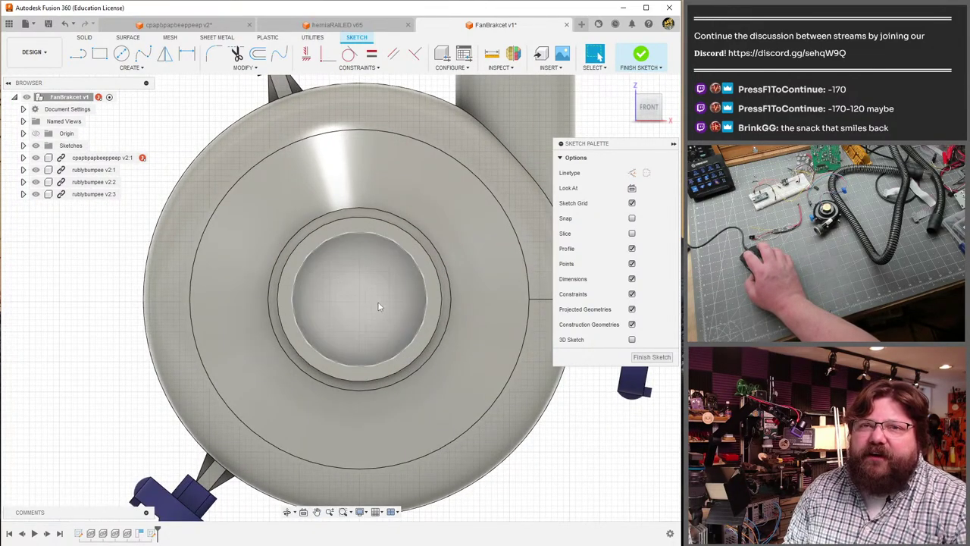
{"action": "scroll", "coordinate": [288, 349], "scroll_direction": "down", "scroll_amount": 3}
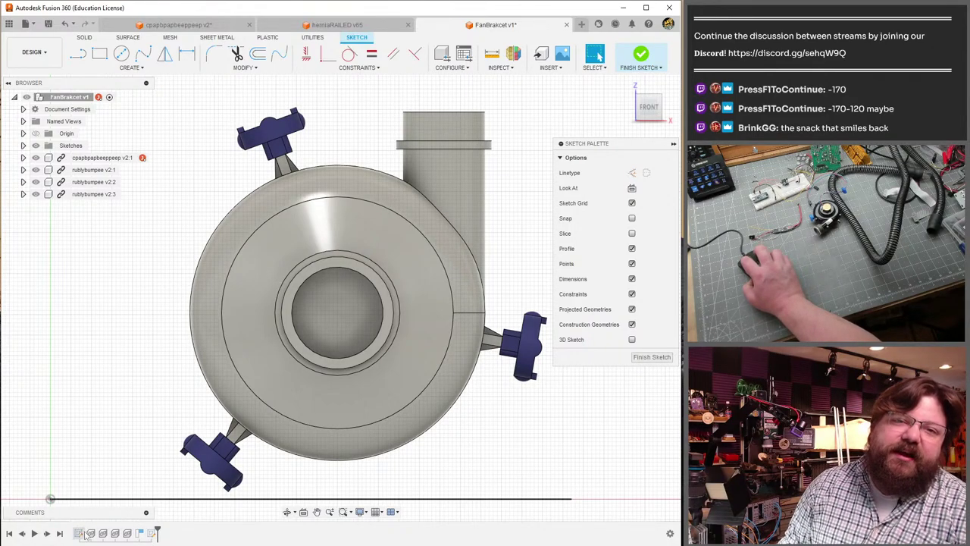
{"action": "left_click", "coordinate": [323, 313]}
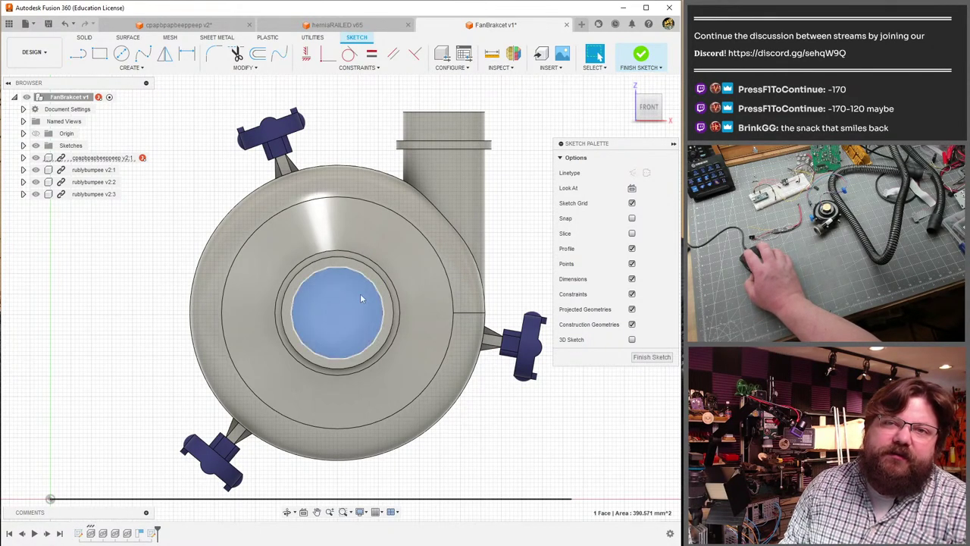
{"action": "scroll", "coordinate": [348, 319], "scroll_direction": "up", "scroll_amount": 3}
{"action": "scroll", "coordinate": [337, 343], "scroll_direction": "up", "scroll_amount": 1}
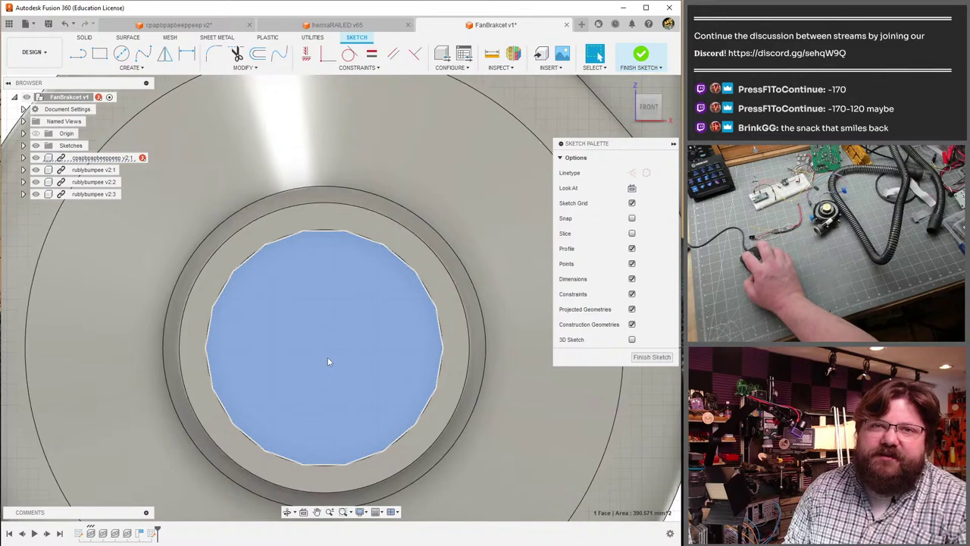
{"action": "key", "text": "Escape"}
{"action": "scroll", "coordinate": [324, 351], "scroll_direction": "down", "scroll_amount": 1}
{"action": "left_click", "coordinate": [122, 54]}
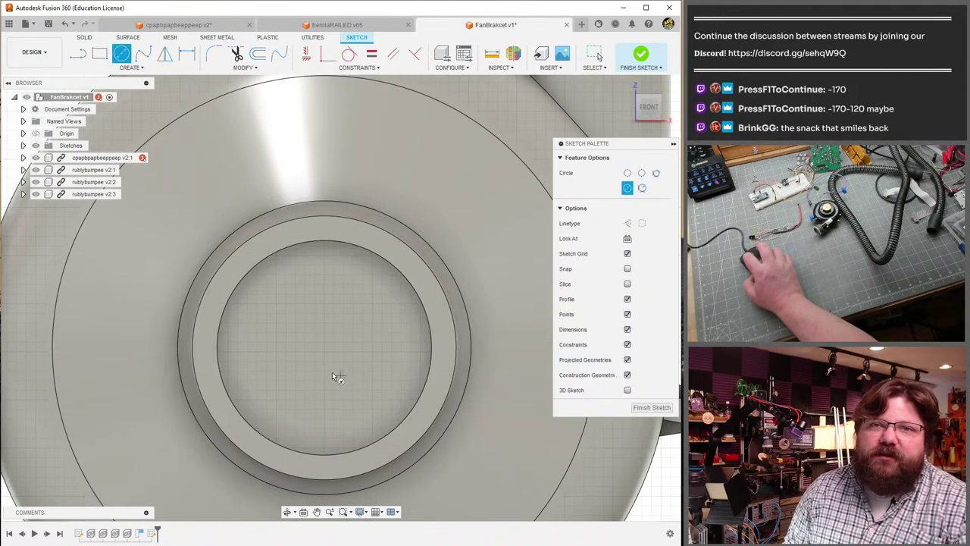
{"action": "key", "text": "Escape"}
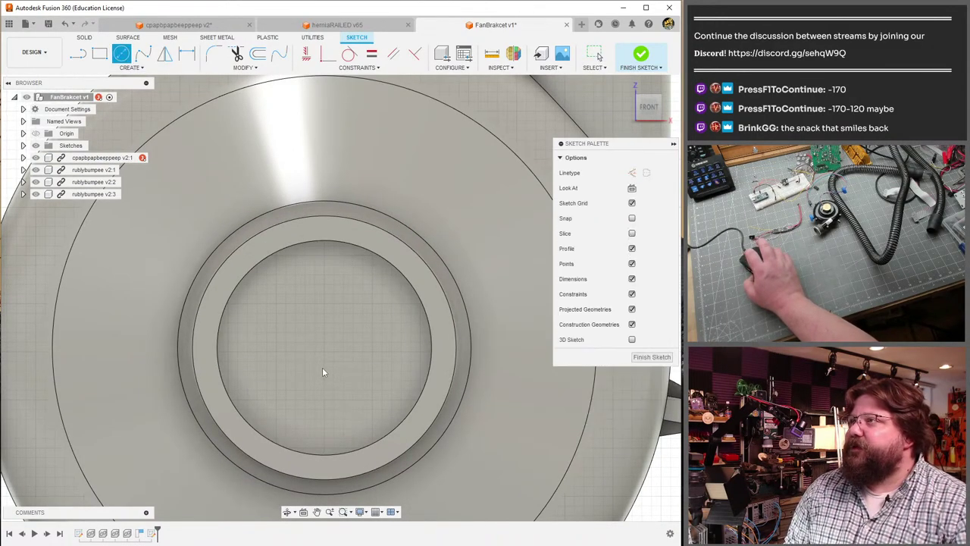
- Project the inner circular edge of the fan housing's inlet into the sketch with the projection link on
{"action": "scroll", "coordinate": [322, 366], "scroll_direction": "down", "scroll_amount": 3}
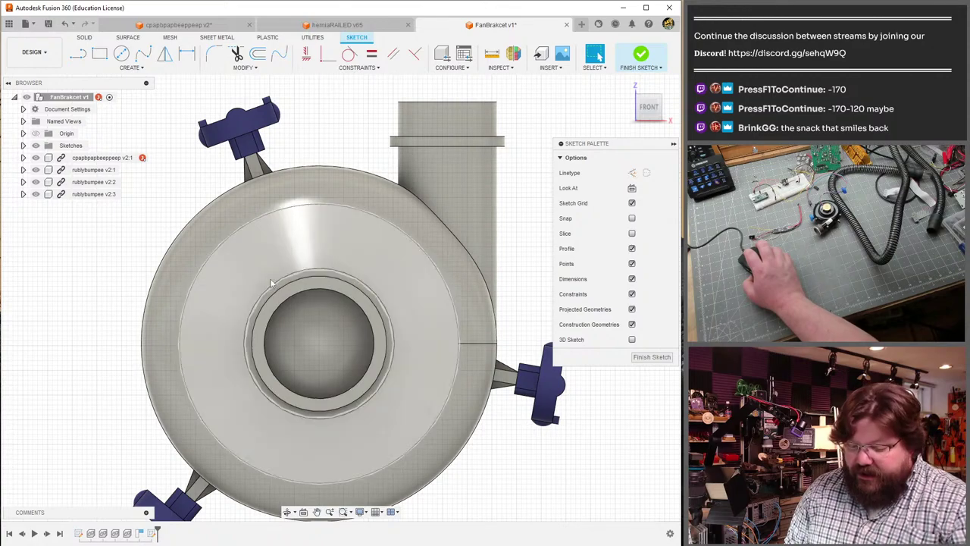
{"action": "key", "text": "p"}
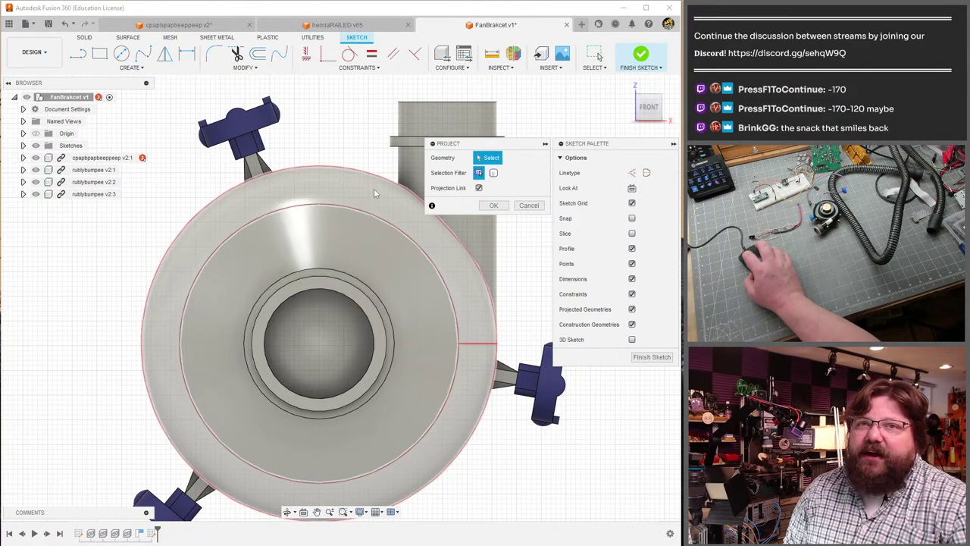
{"action": "left_click", "coordinate": [378, 182]}
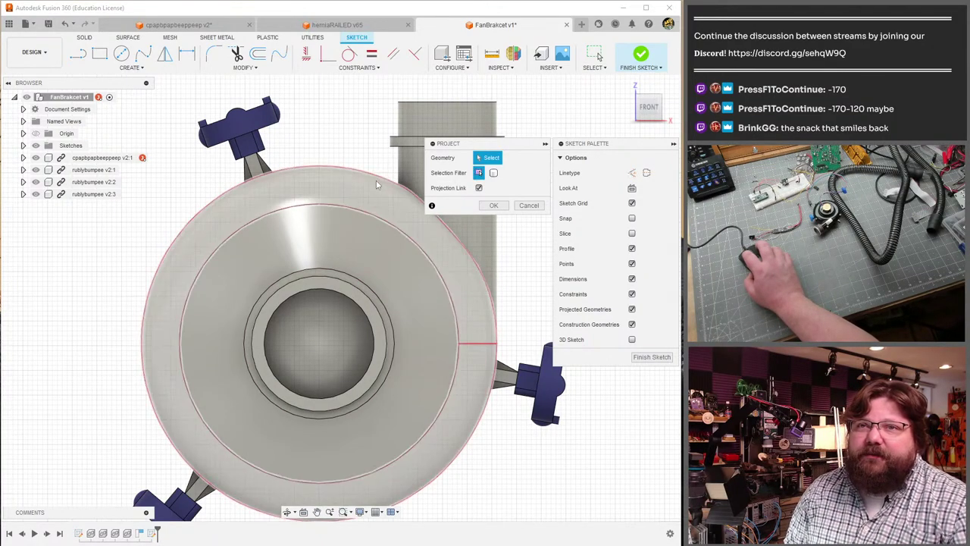
{"action": "left_click", "coordinate": [331, 273]}
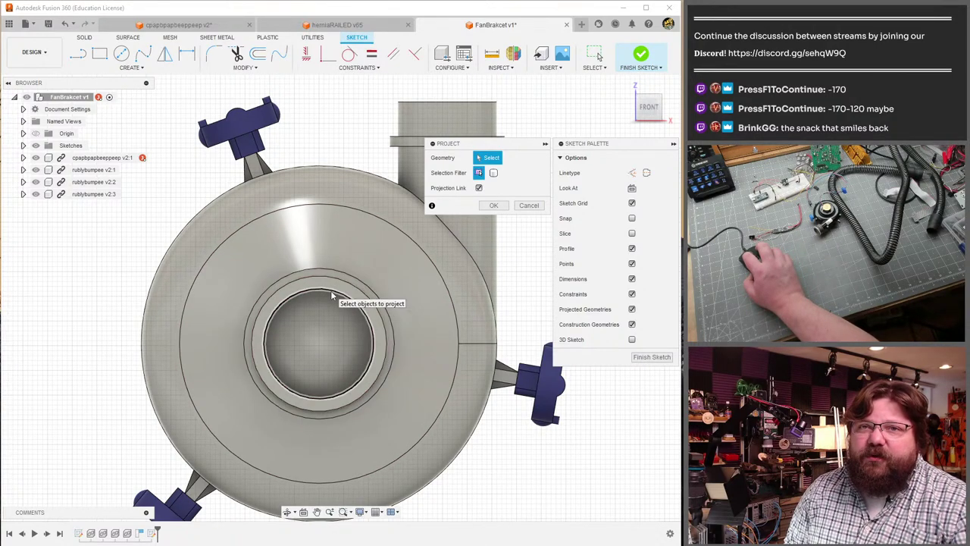
{"action": "left_click", "coordinate": [330, 291]}
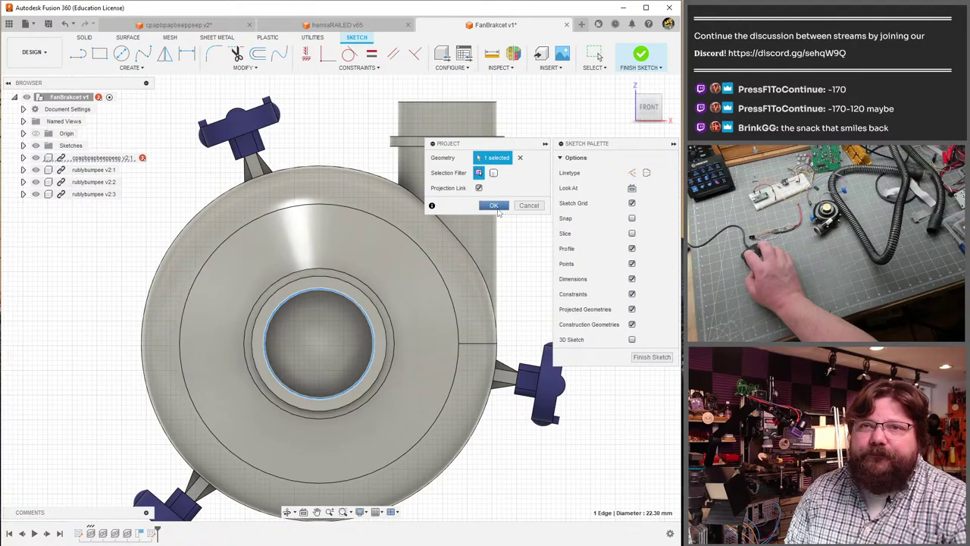
{"action": "left_click", "coordinate": [492, 206]}
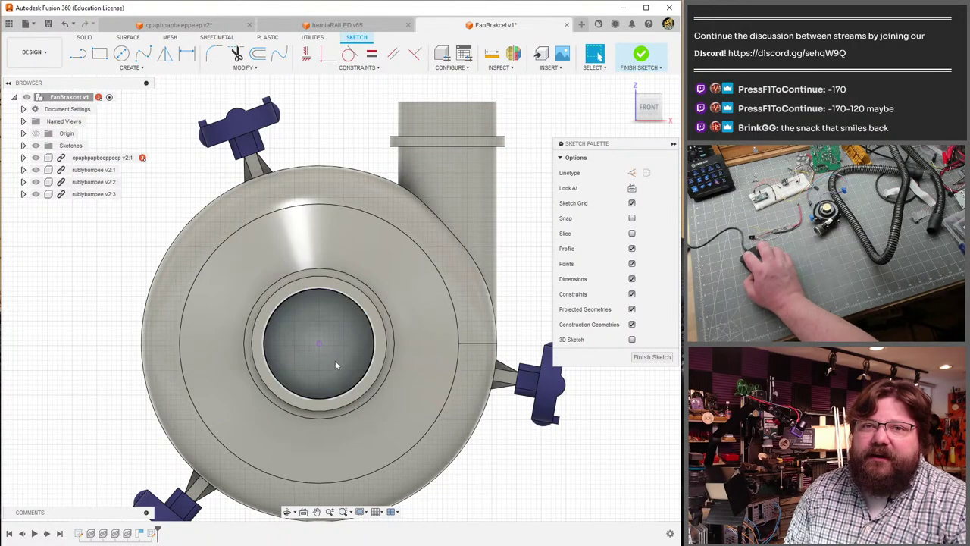
- Start a projection and select the lower edge, body face, rounded ends and small tabs of the upper rublybumpee v2:3 mount
{"action": "scroll", "coordinate": [326, 345], "scroll_direction": "up", "scroll_amount": 5}
{"action": "scroll", "coordinate": [305, 349], "scroll_direction": "down", "scroll_amount": 6}
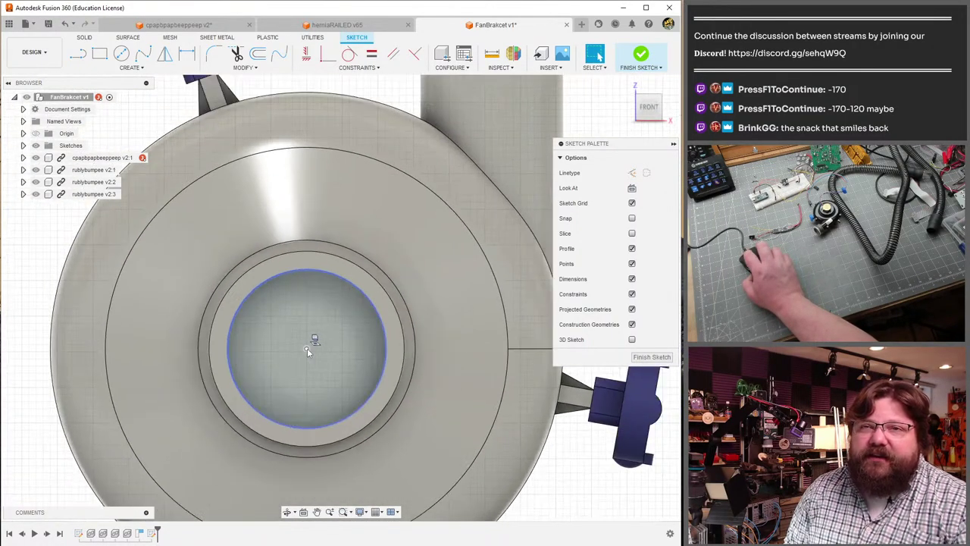
{"action": "scroll", "coordinate": [310, 265], "scroll_direction": "up", "scroll_amount": 2}
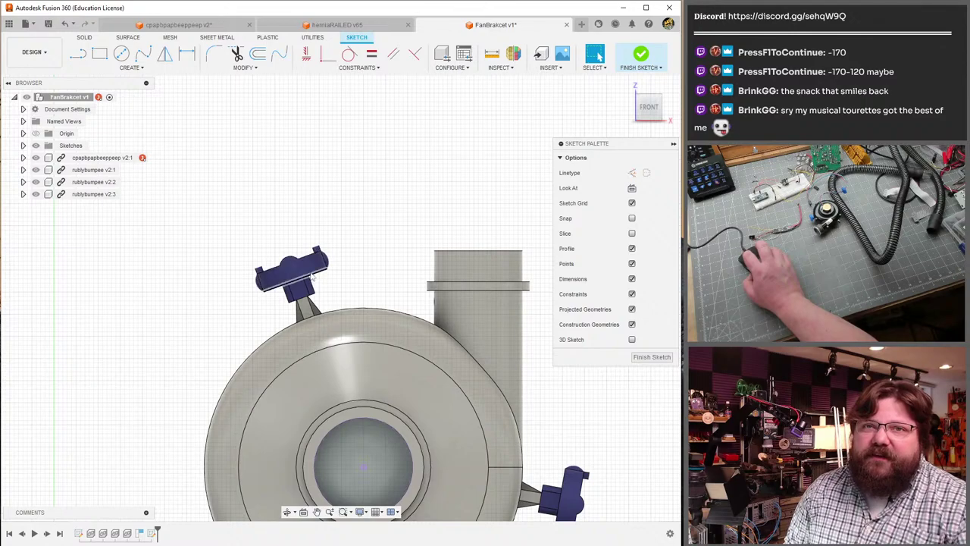
{"action": "scroll", "coordinate": [306, 273], "scroll_direction": "up", "scroll_amount": 4}
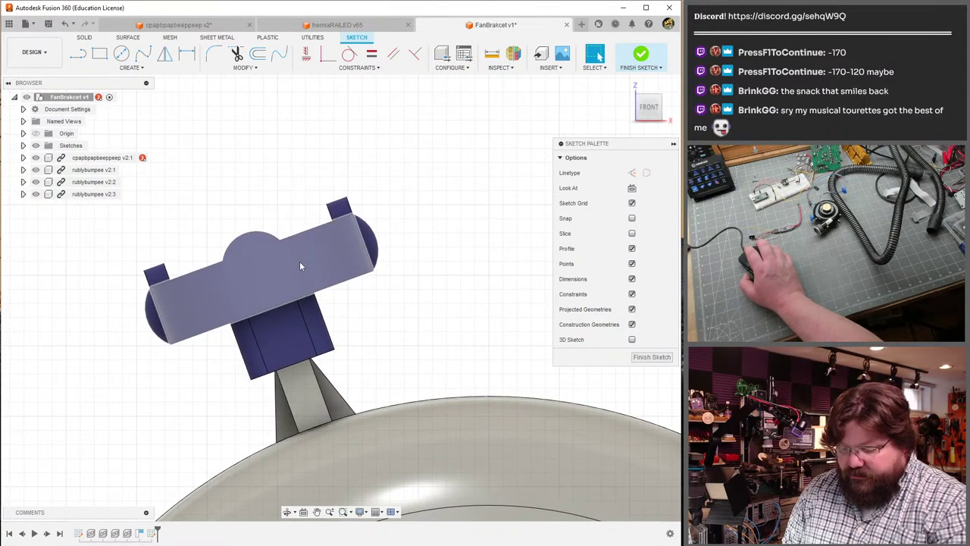
{"action": "key", "text": "p"}
{"action": "left_click", "coordinate": [356, 279]}
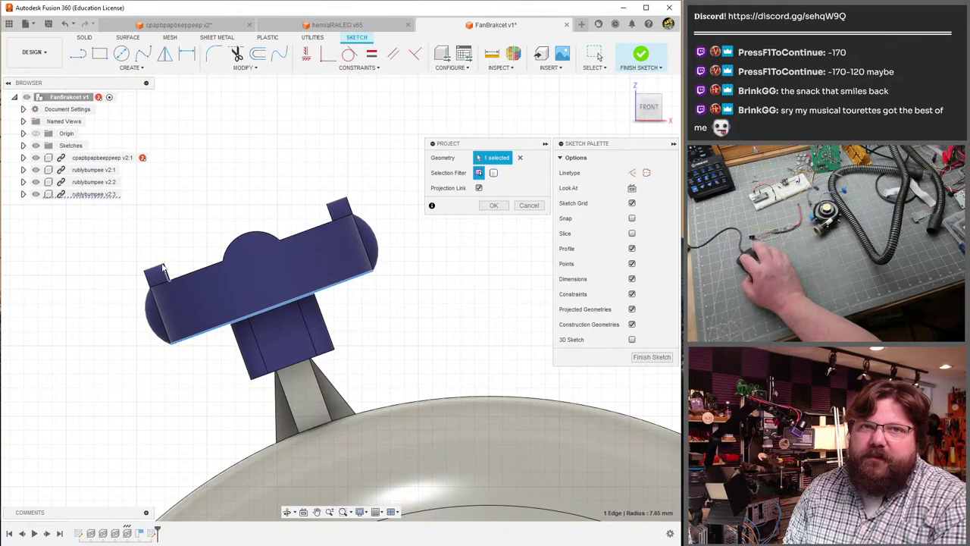
{"action": "scroll", "coordinate": [154, 277], "scroll_direction": "up", "scroll_amount": 3}
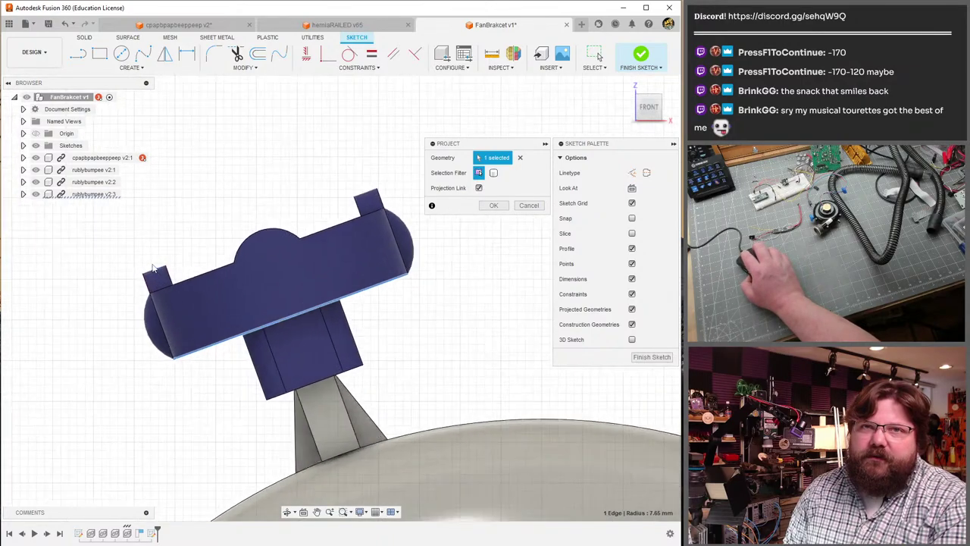
{"action": "left_click", "coordinate": [172, 296]}
{"action": "middle_click_drag", "start_coordinate": [531, 190], "coordinate": [275, 268]}
{"action": "scroll", "coordinate": [204, 341], "scroll_direction": "down", "scroll_amount": 2}
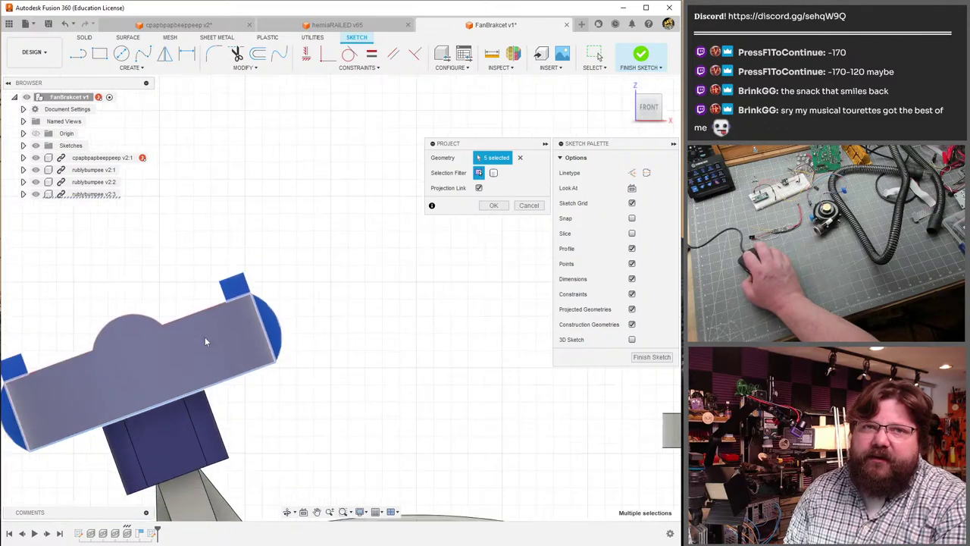
{"action": "left_click", "coordinate": [129, 331]}
- Add the body face, rounded ends and small tabs of the lower rublybumpee v2:1 mount to the projection selection
{"action": "scroll", "coordinate": [218, 340], "scroll_direction": "down", "scroll_amount": 5}
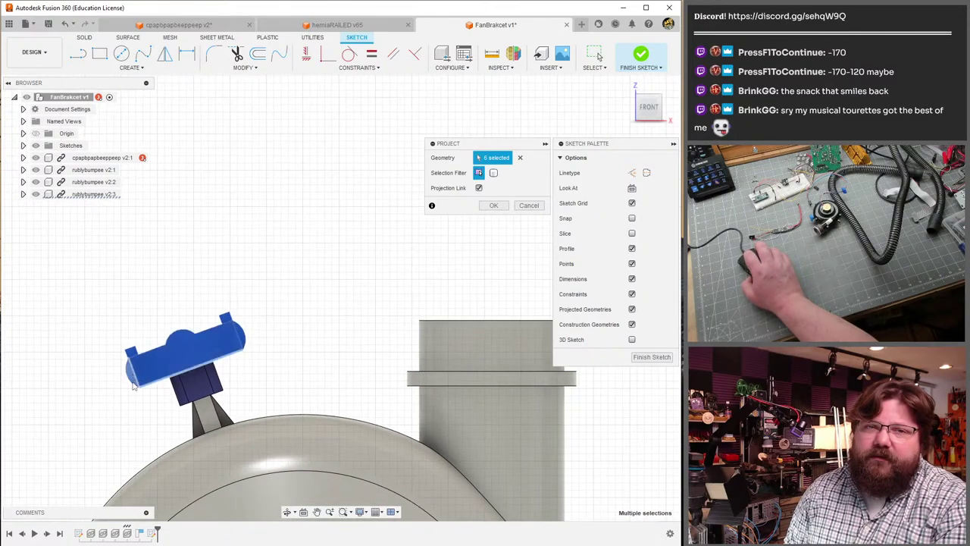
{"action": "middle_click_drag", "start_coordinate": [235, 364], "coordinate": [219, 266]}
{"action": "scroll", "coordinate": [262, 327], "scroll_direction": "up", "scroll_amount": 4}
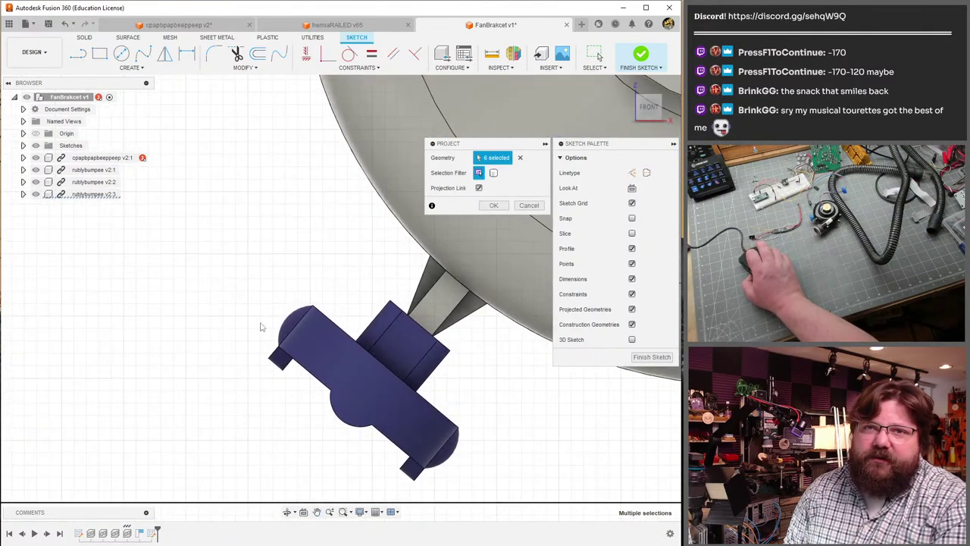
{"action": "left_click", "coordinate": [379, 382]}
{"action": "middle_click_drag", "start_coordinate": [513, 483], "coordinate": [323, 414]}
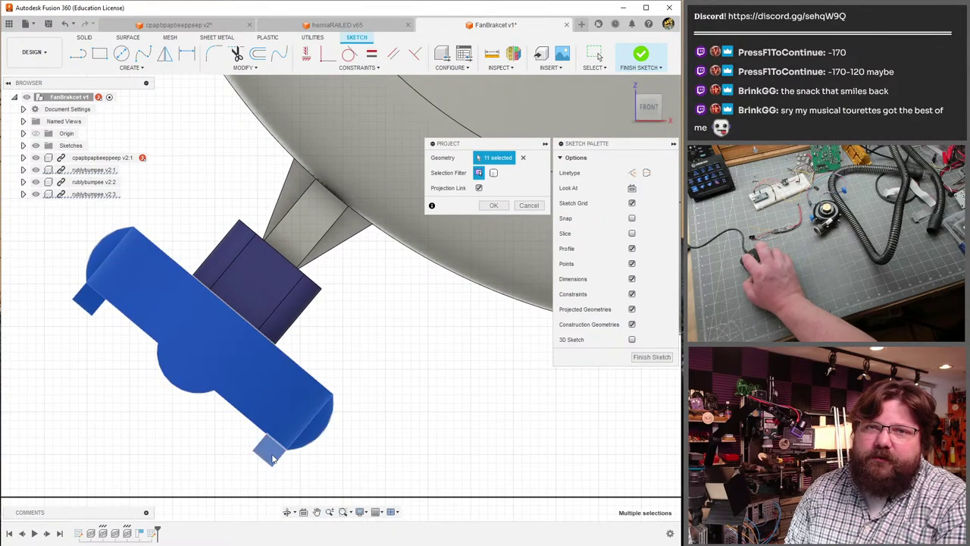
- Add the stem faces of the lower rublybumpee v2:1 mount and the upper rublybumpee v2:3 mount to the projection selection
{"action": "left_click", "coordinate": [289, 314]}
{"action": "left_click", "coordinate": [235, 270]}
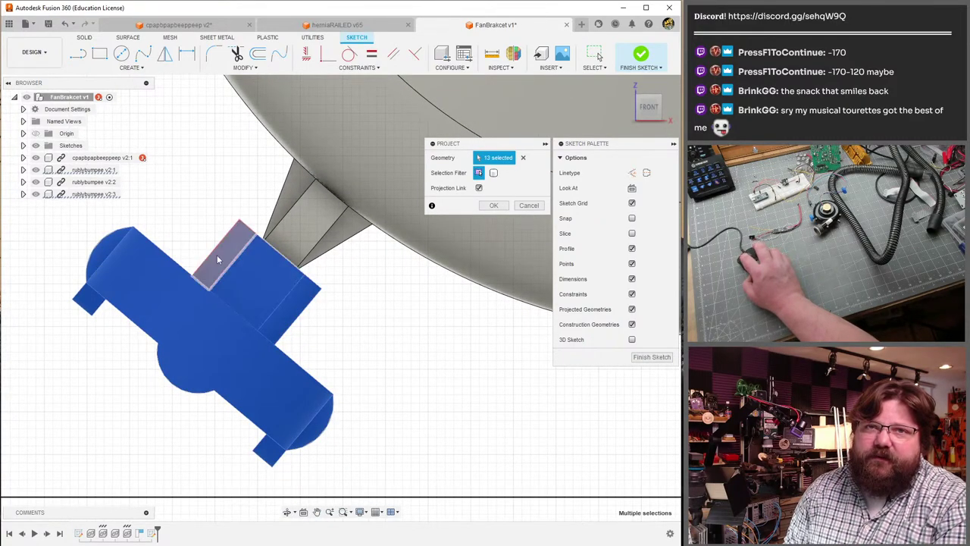
{"action": "scroll", "coordinate": [217, 254], "scroll_direction": "down", "scroll_amount": 4}
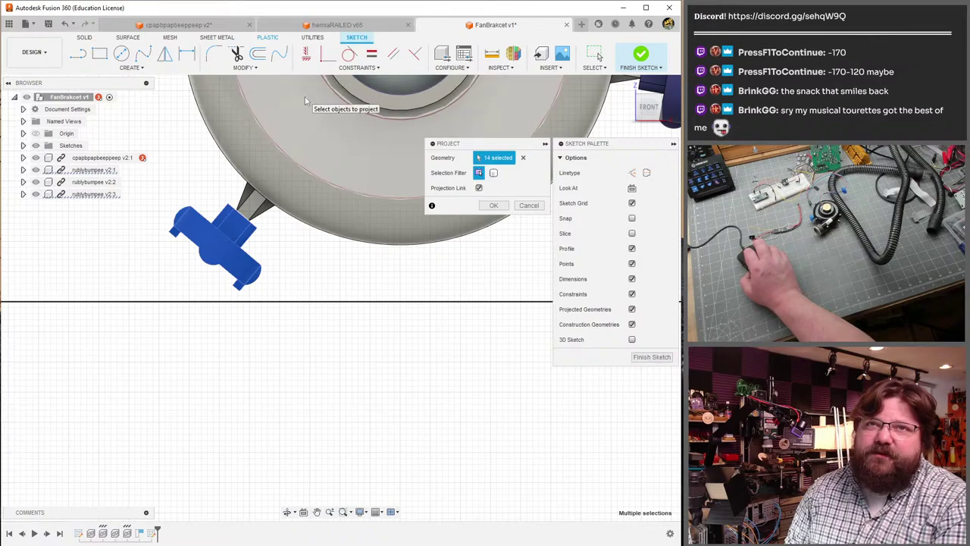
{"action": "middle_click_drag", "start_coordinate": [345, 92], "coordinate": [131, 331], "text": "shift"}
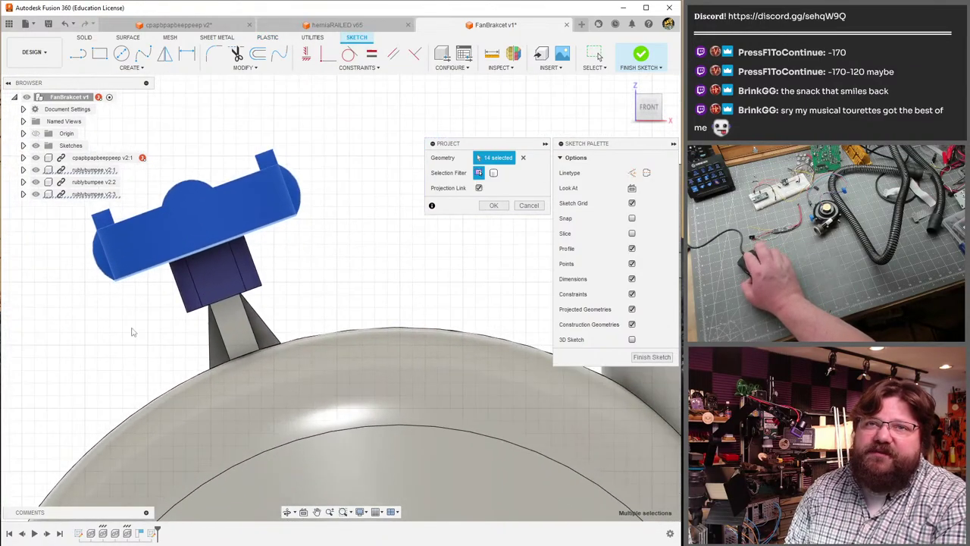
{"action": "left_click", "coordinate": [247, 259]}
{"action": "middle_click_drag", "start_coordinate": [247, 259], "coordinate": [253, 241], "text": "shift"}
{"action": "scroll", "coordinate": [253, 241], "scroll_direction": "down", "scroll_amount": 3}
- Add the stem, body, rounded ends and small tabs of the rublybumpee v2:2 mount to the selection and complete the linked projection
{"action": "scroll", "coordinate": [290, 332], "scroll_direction": "up", "scroll_amount": 4}
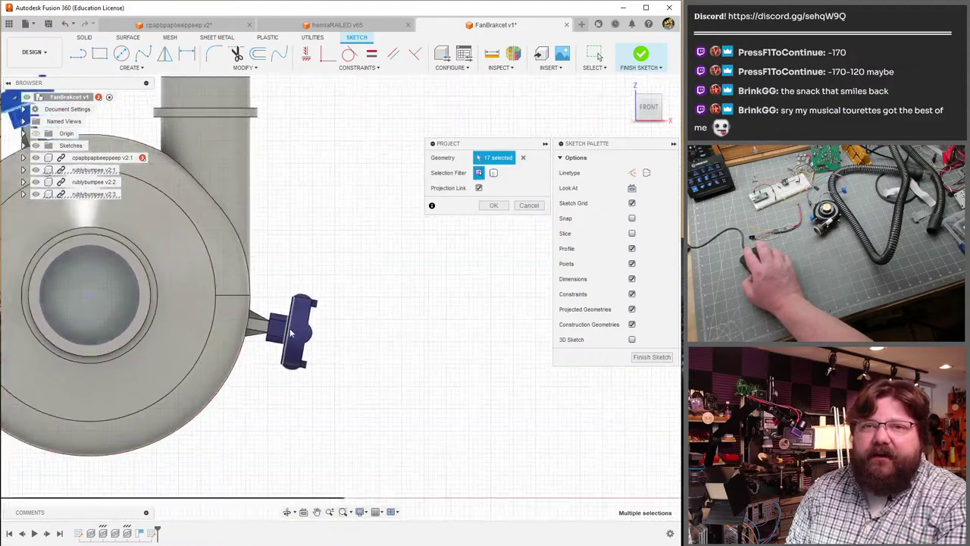
{"action": "scroll", "coordinate": [290, 332], "scroll_direction": "up", "scroll_amount": 5}
{"action": "left_click", "coordinate": [261, 286]}
{"action": "left_click", "coordinate": [259, 329]}
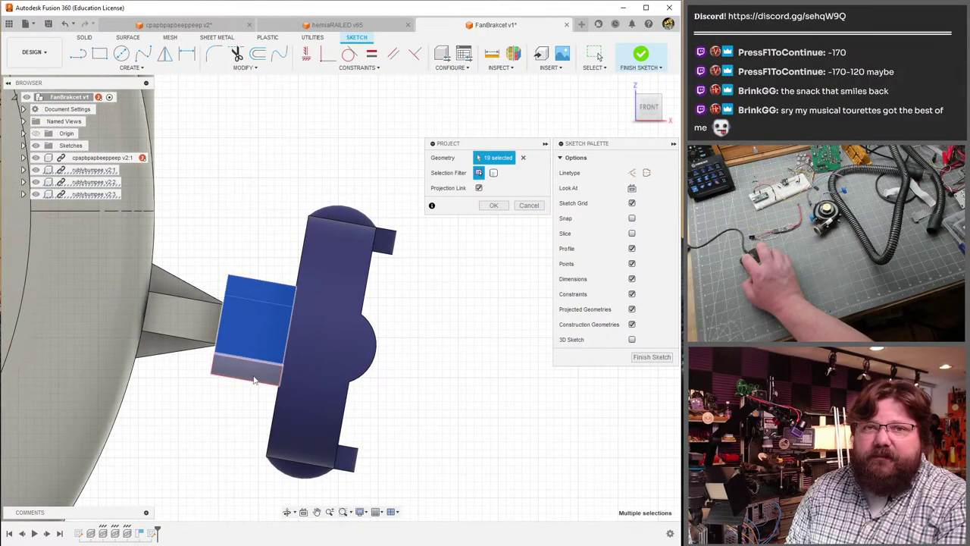
{"action": "left_click", "coordinate": [255, 380]}
{"action": "left_click", "coordinate": [328, 326]}
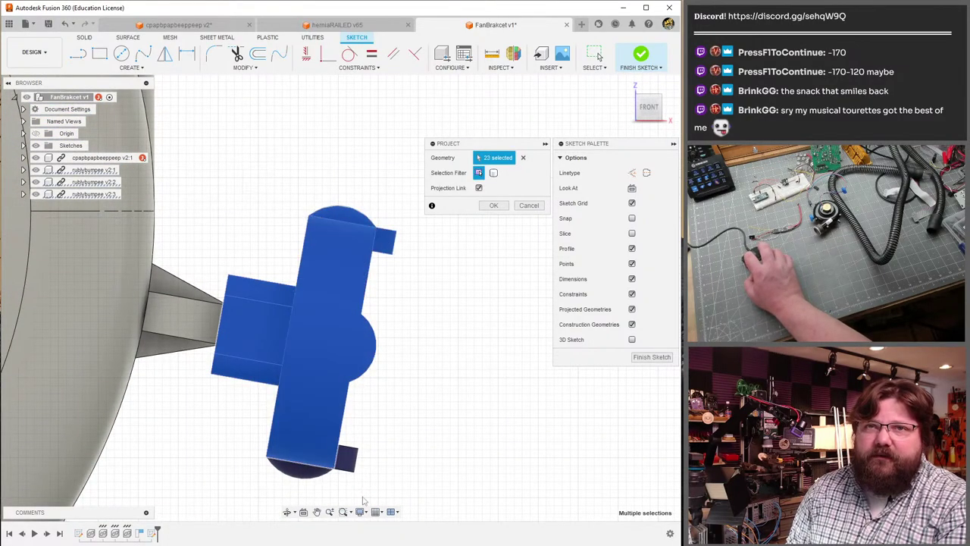
{"action": "left_click", "coordinate": [311, 476]}
{"action": "scroll", "coordinate": [299, 458], "scroll_direction": "down", "scroll_amount": 8}
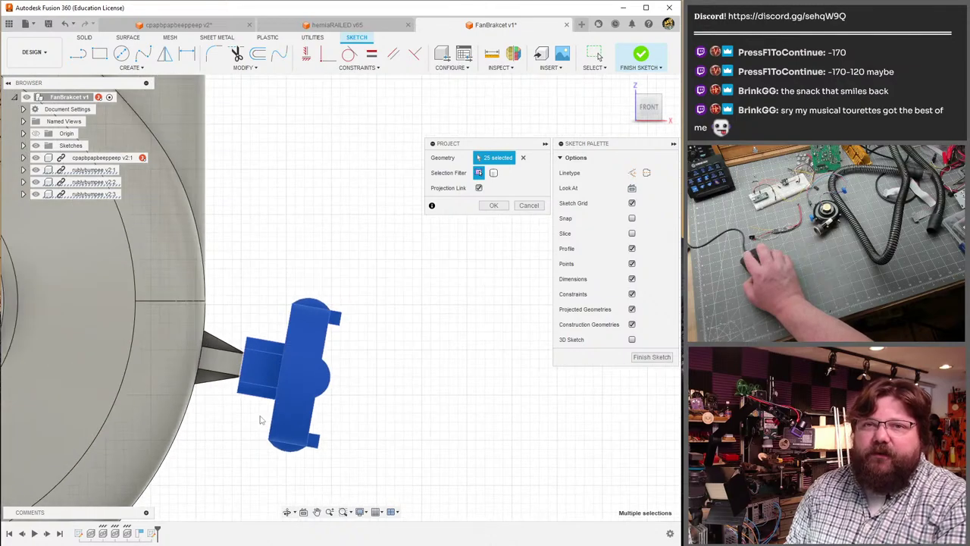
{"action": "middle_click_drag", "start_coordinate": [241, 438], "coordinate": [341, 383]}
{"action": "scroll", "coordinate": [342, 382], "scroll_direction": "up", "scroll_amount": 4}
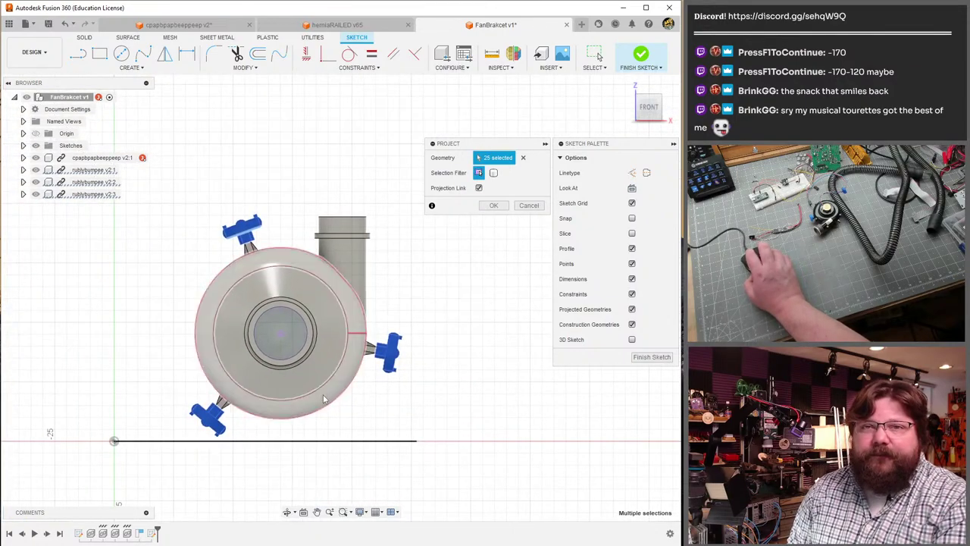
{"action": "left_click", "coordinate": [494, 205]}
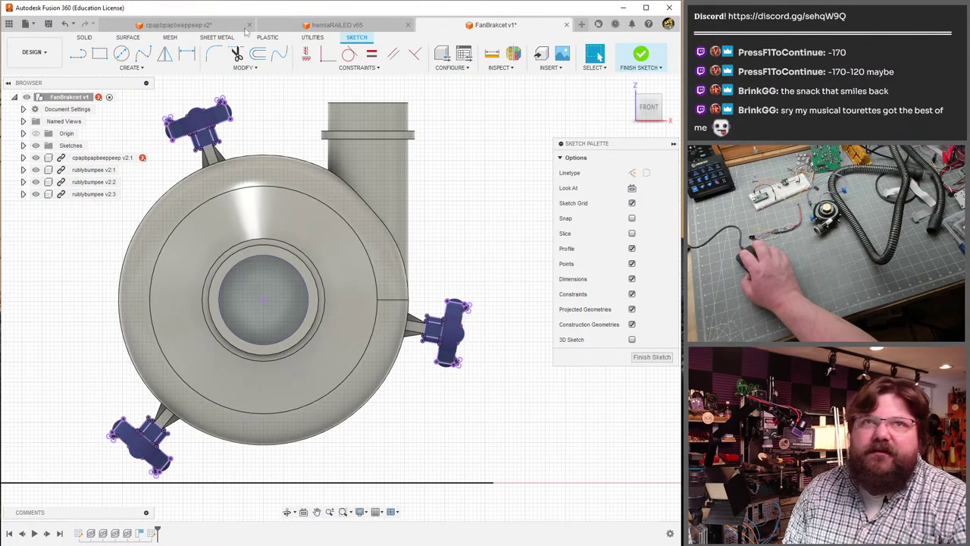
{"action": "left_click", "coordinate": [121, 53]}
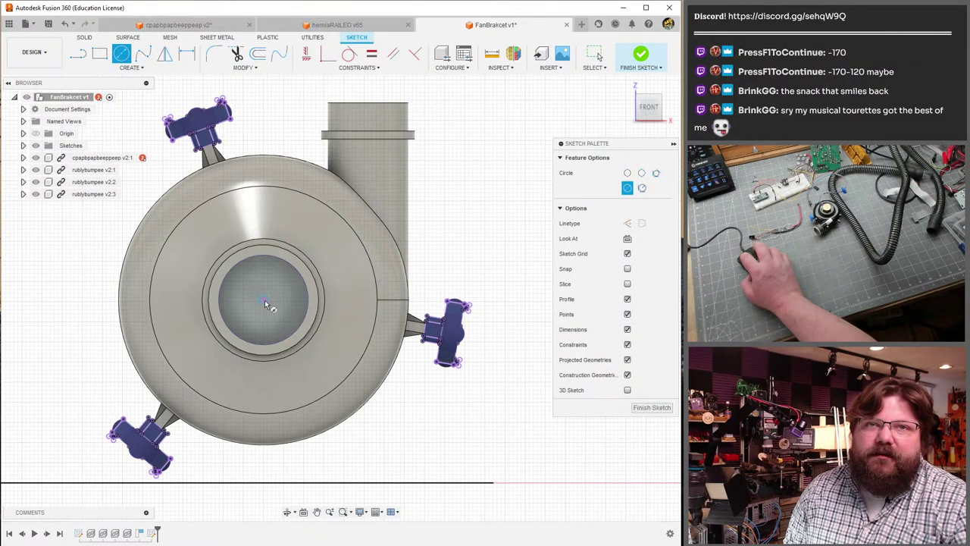
{"action": "left_click", "coordinate": [265, 304]}
{"action": "scroll", "coordinate": [220, 182], "scroll_direction": "down", "scroll_amount": 3}
{"action": "scroll", "coordinate": [94, 160], "scroll_direction": "up", "scroll_amount": 6}
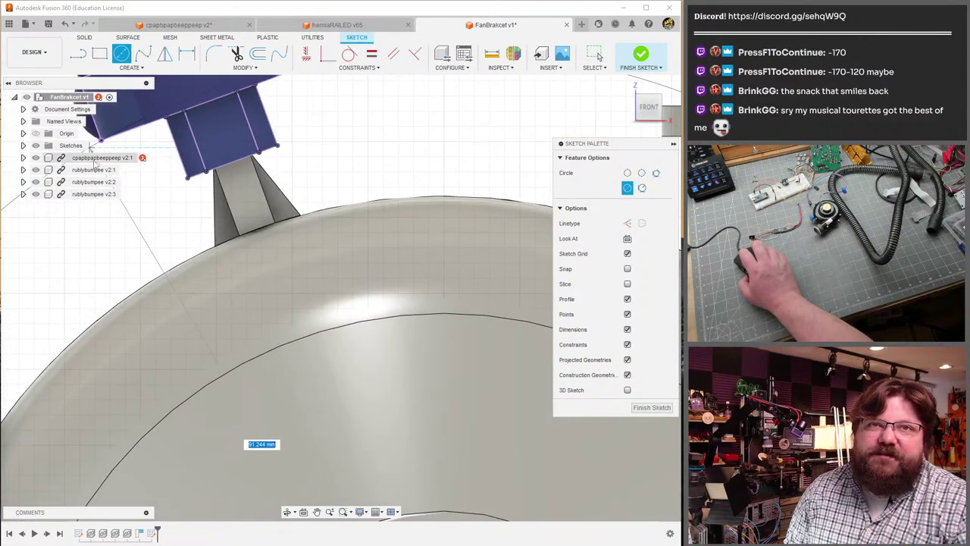
{"action": "scroll", "coordinate": [309, 256], "scroll_direction": "down", "scroll_amount": 5}
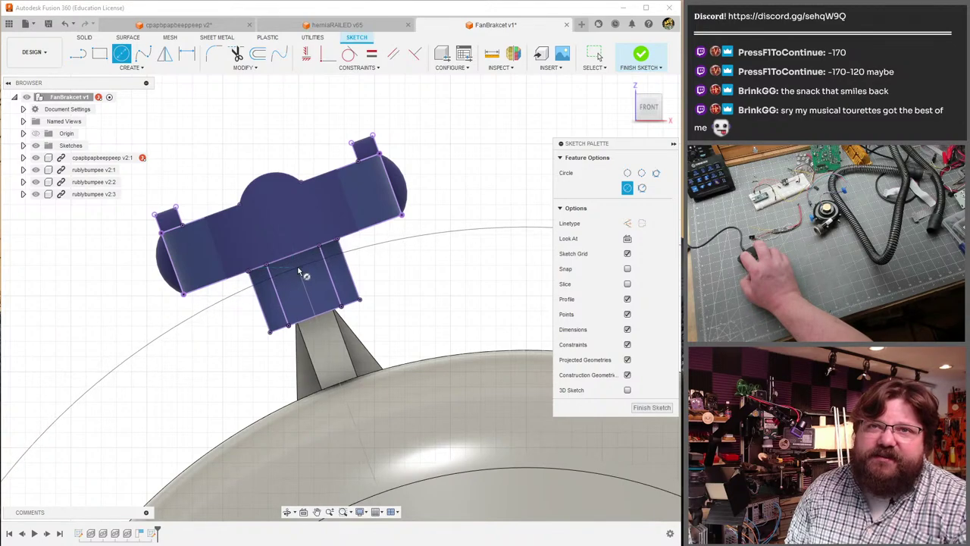
{"action": "scroll", "coordinate": [294, 263], "scroll_direction": "down", "scroll_amount": 8}
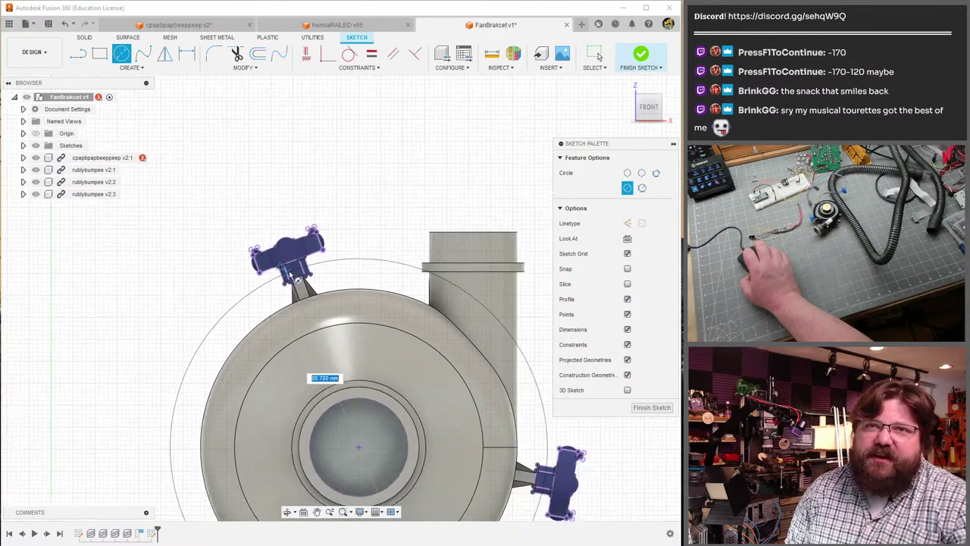
{"action": "key", "text": "Escape"}
- Draw a construction centreline across the lower mount's stem, from the midpoint of its base edge to the midpoint of its outer edge
{"action": "middle_click_drag", "start_coordinate": [250, 425], "coordinate": [326, 323]}
{"action": "scroll", "coordinate": [303, 288], "scroll_direction": "up", "scroll_amount": 12}
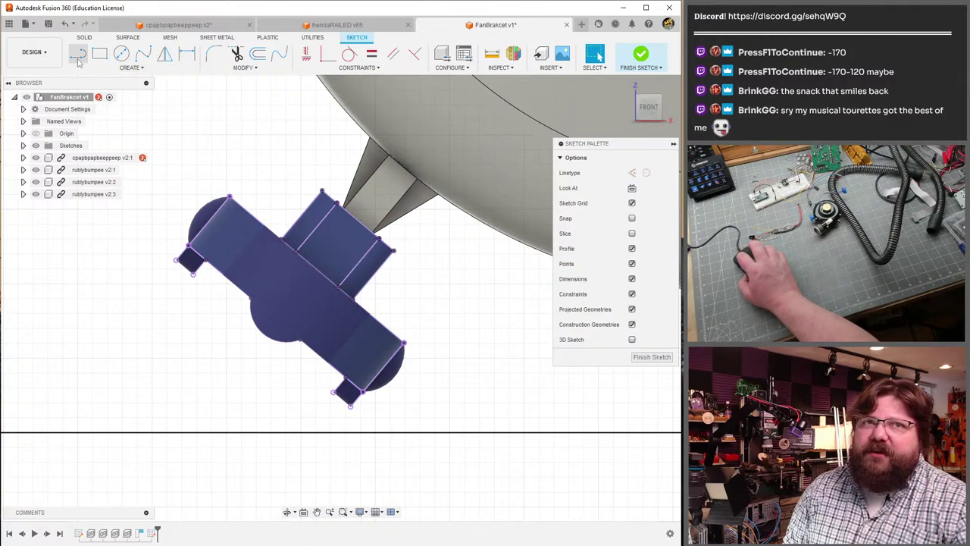
{"action": "left_click", "coordinate": [318, 275]}
{"action": "scroll", "coordinate": [343, 239], "scroll_direction": "down", "scroll_amount": 2}
{"action": "scroll", "coordinate": [343, 239], "scroll_direction": "up", "scroll_amount": 3}
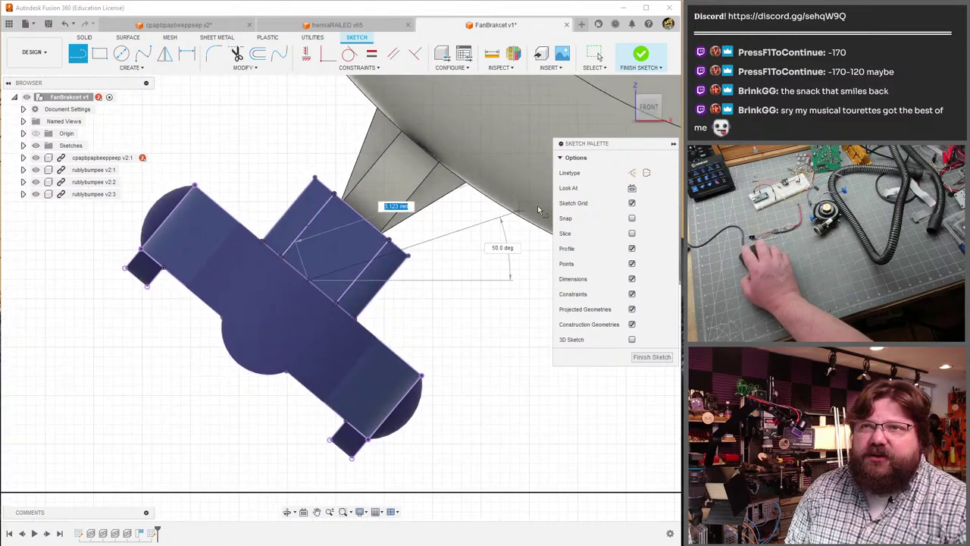
{"action": "scroll", "coordinate": [335, 244], "scroll_direction": "up", "scroll_amount": 3}
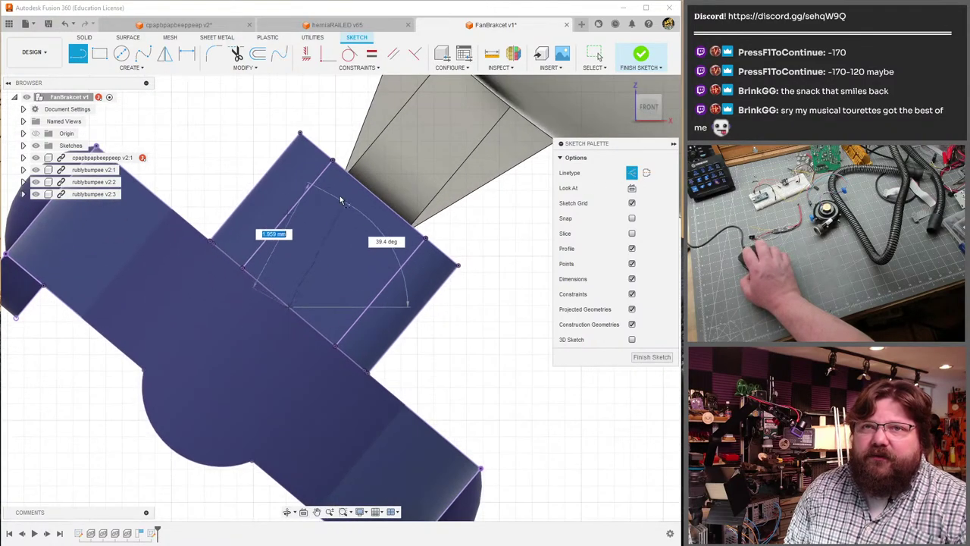
{"action": "key", "text": "x"}
{"action": "left_click", "coordinate": [374, 202]}
{"action": "key", "text": "Escape"}
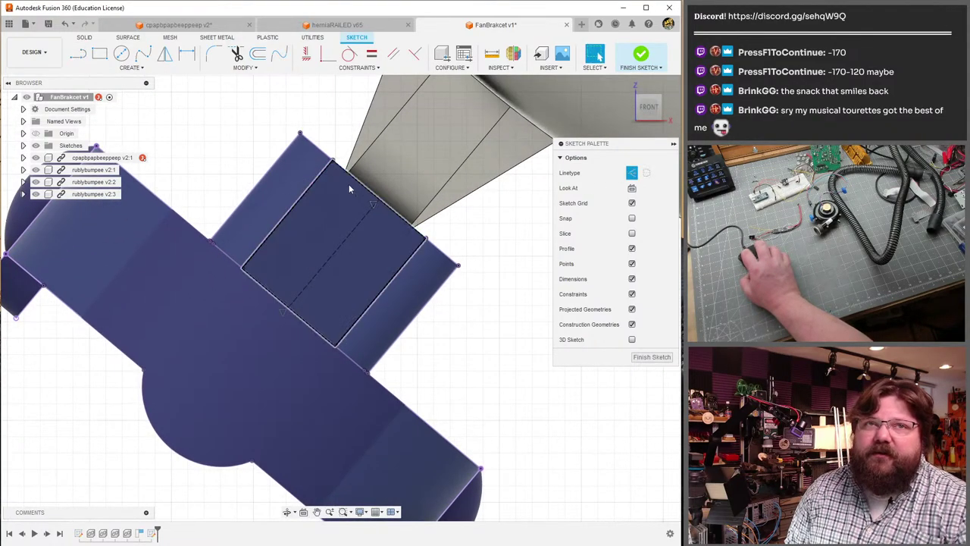
- Draw a 2 mm line from the base midpoint of the lower mount's stem along the construction centreline
{"action": "left_click", "coordinate": [289, 307]}
{"action": "key", "text": "Escape"}
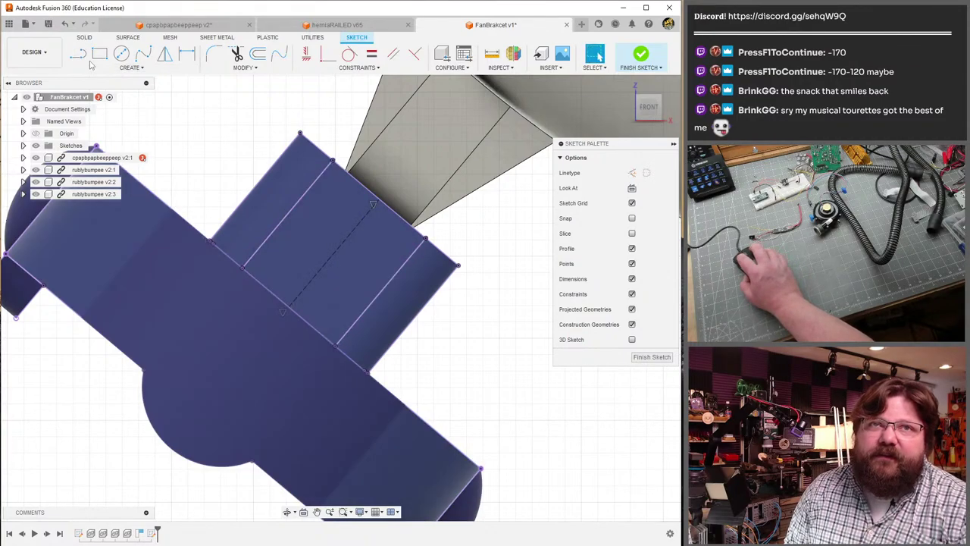
{"action": "key", "text": "l"}
{"action": "left_click", "coordinate": [288, 310]}
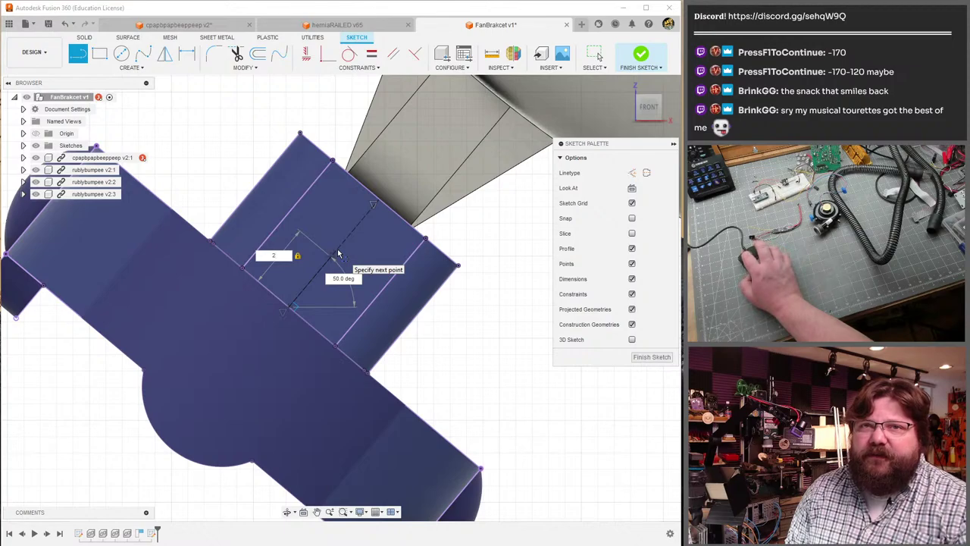
- Draw a 2 mm line at 50 degrees from the midpoint of the lower bumper socket's base edge, towards the fan housing
{"action": "key", "text": "Return"}
{"action": "scroll", "coordinate": [360, 318], "scroll_direction": "down", "scroll_amount": 5}
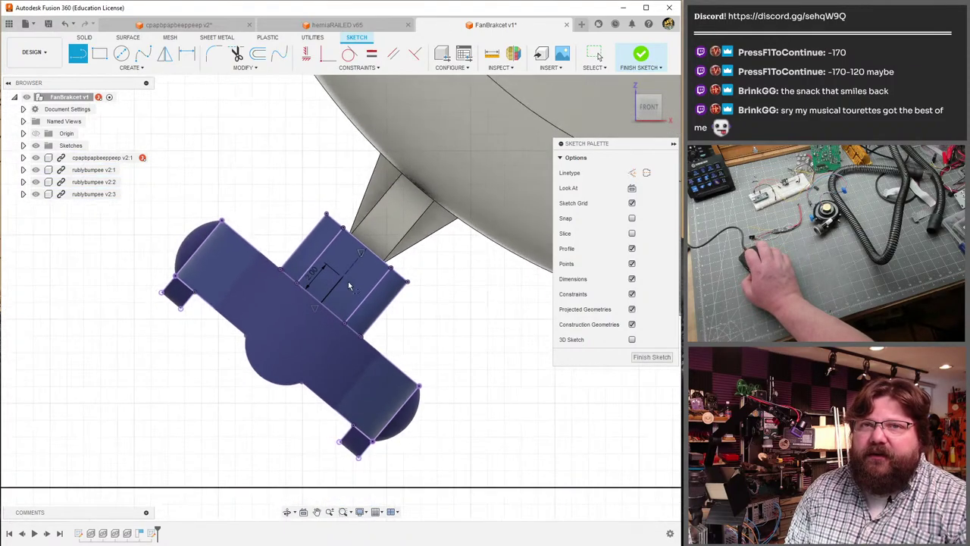
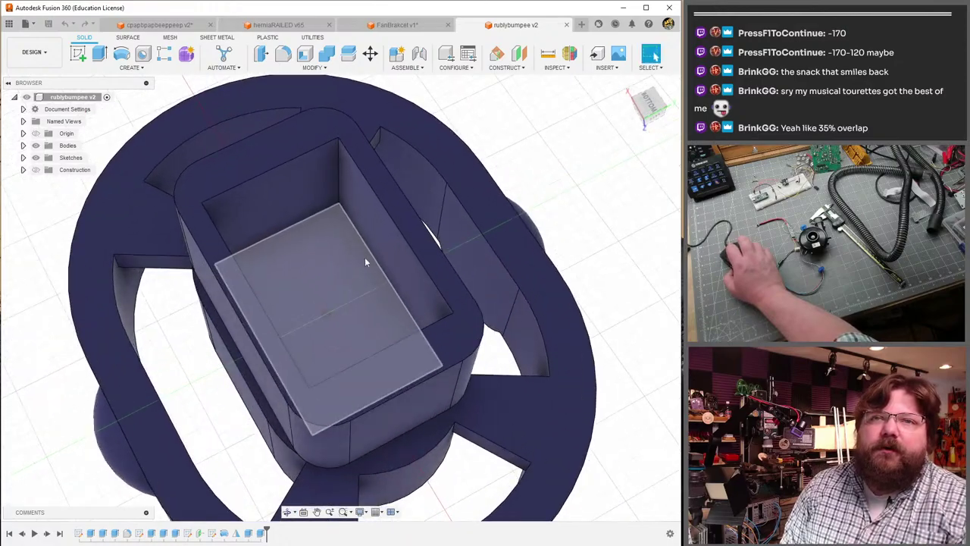
- Measure the depth of the rectangular pocket in the rublybumpee part along its inner corner edge
{"action": "scroll", "coordinate": [562, 233], "scroll_direction": "down", "scroll_amount": 2}
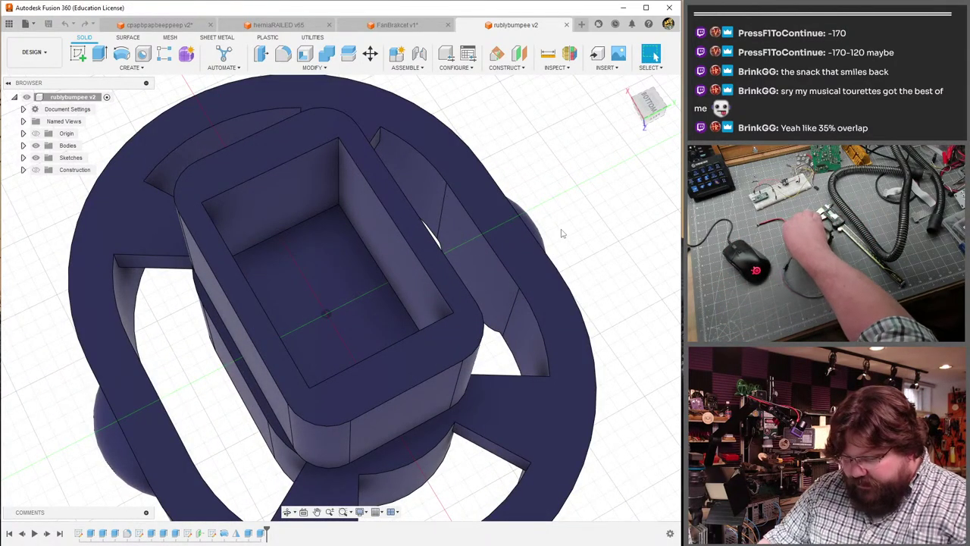
{"action": "scroll", "coordinate": [562, 234], "scroll_direction": "up", "scroll_amount": 1}
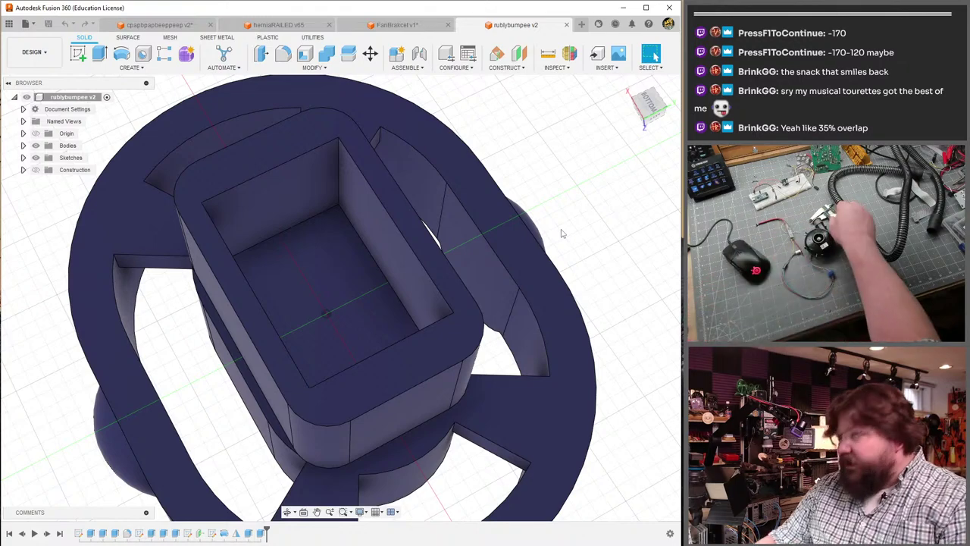
{"action": "scroll", "coordinate": [562, 233], "scroll_direction": "down", "scroll_amount": 1}
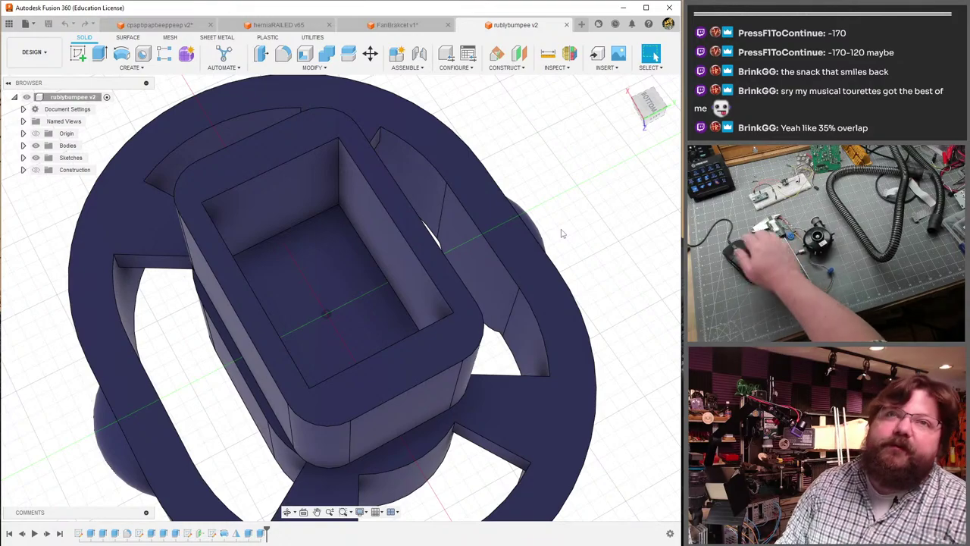
{"action": "left_click", "coordinate": [548, 53]}
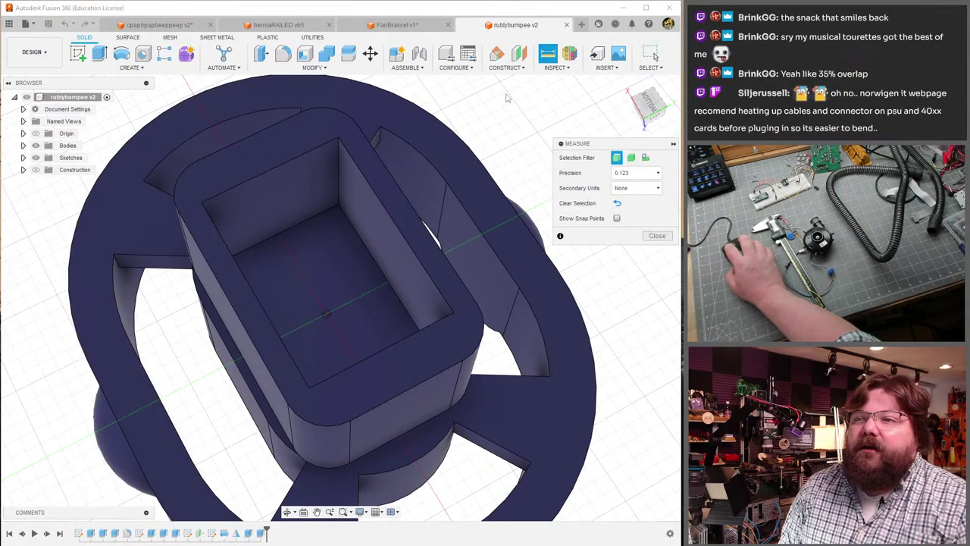
{"action": "left_click", "coordinate": [340, 188]}
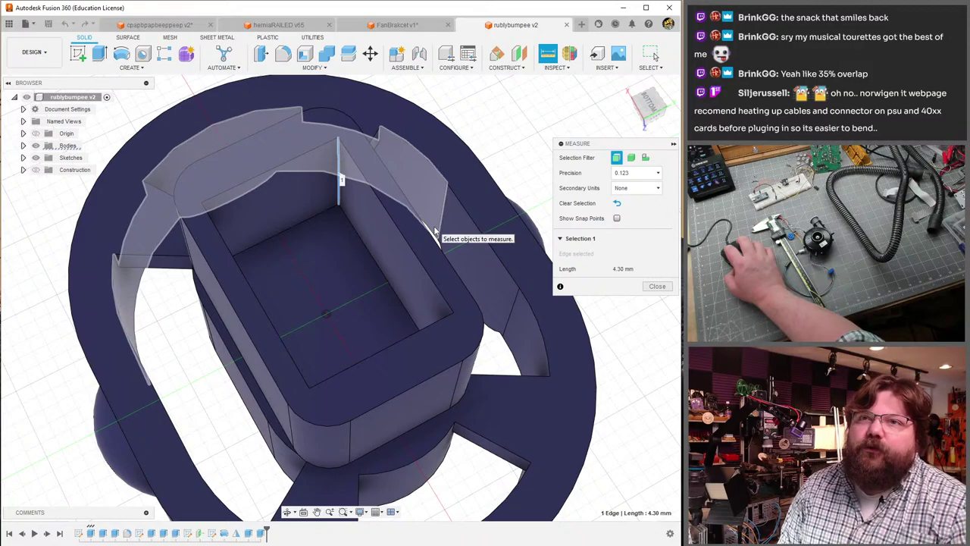
{"action": "key", "text": "Escape"}
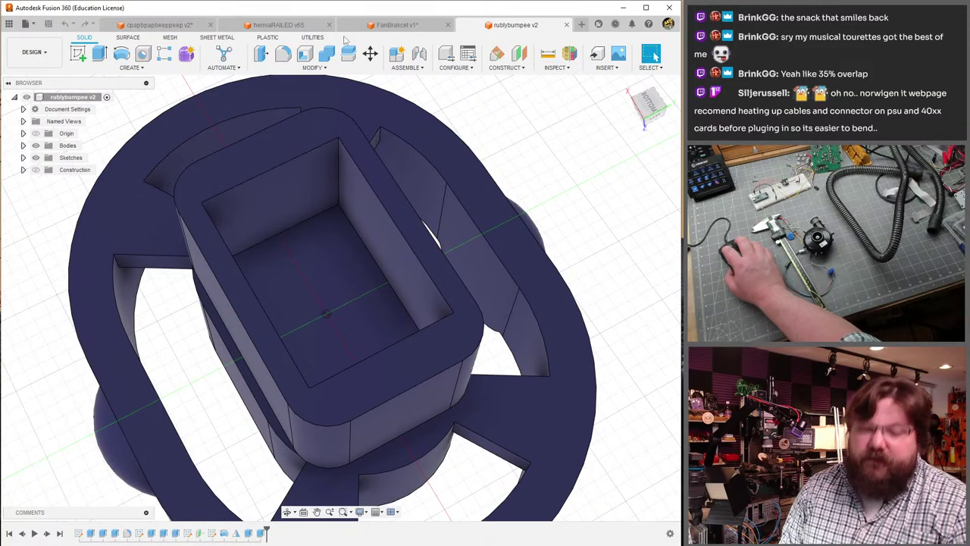
- Deepen the rectangular pocket by extruding its floor face -2.7 mm as a cut
{"action": "key", "text": "e"}
{"action": "left_click", "coordinate": [327, 258]}
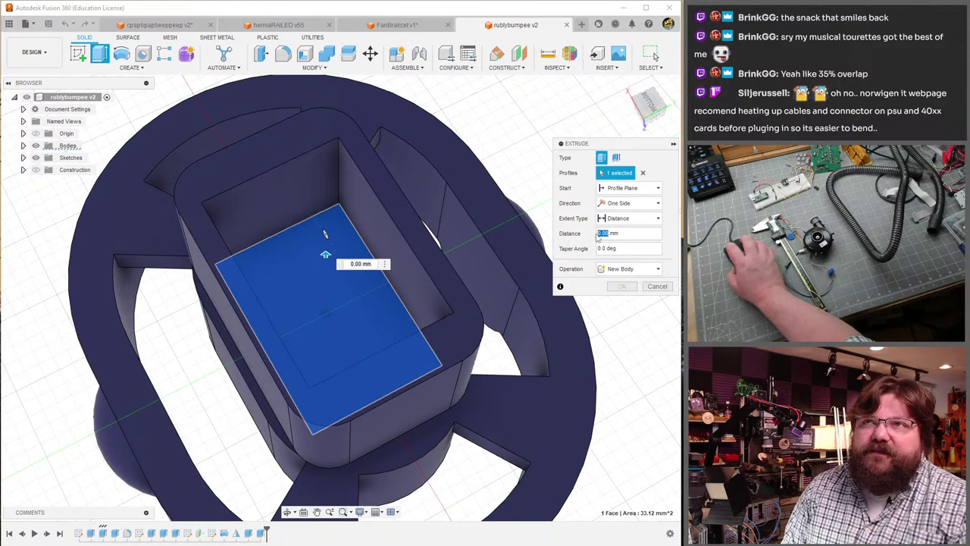
{"action": "type", "text": "-"}
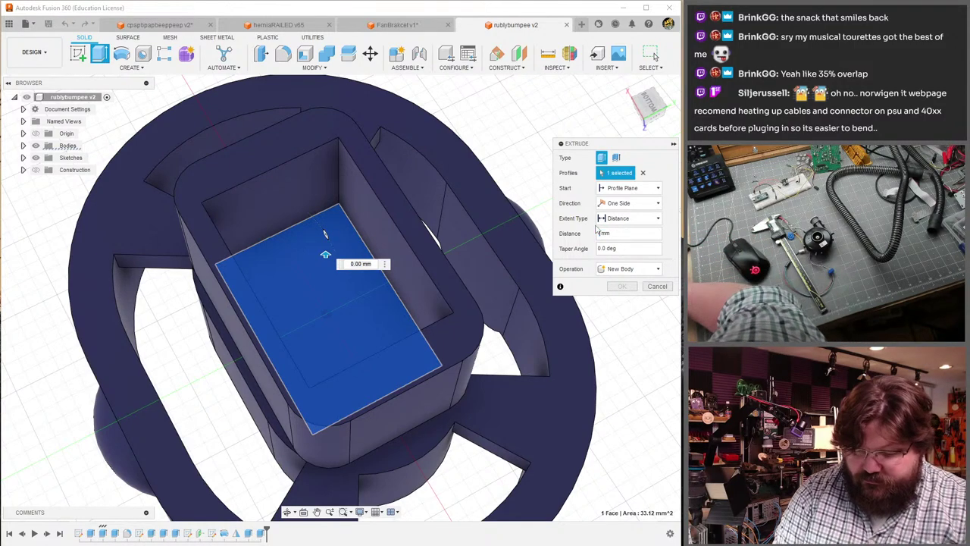
{"action": "type", "text": "6.7"}
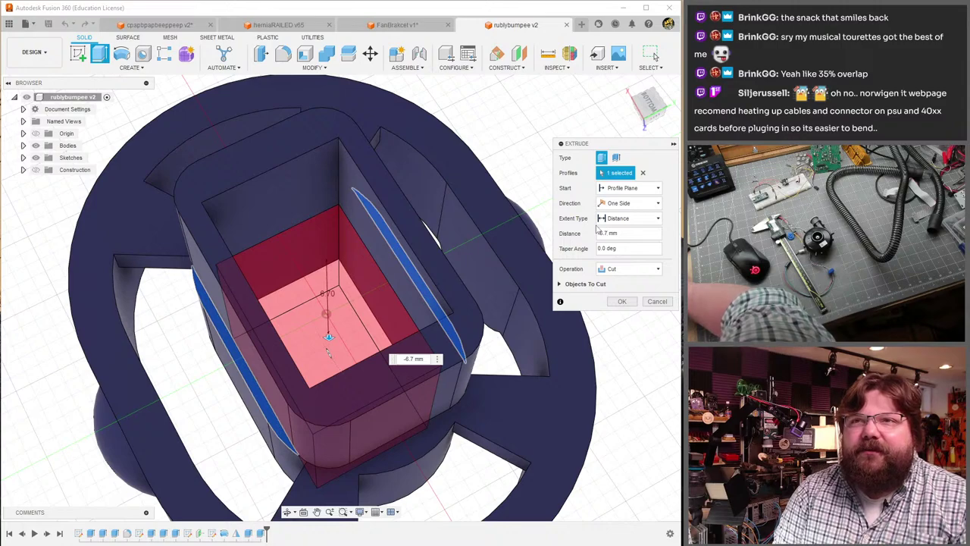
{"action": "key", "text": "BackSpace"}
{"action": "key", "text": "BackSpace"}
{"action": "key", "text": "BackSpace"}
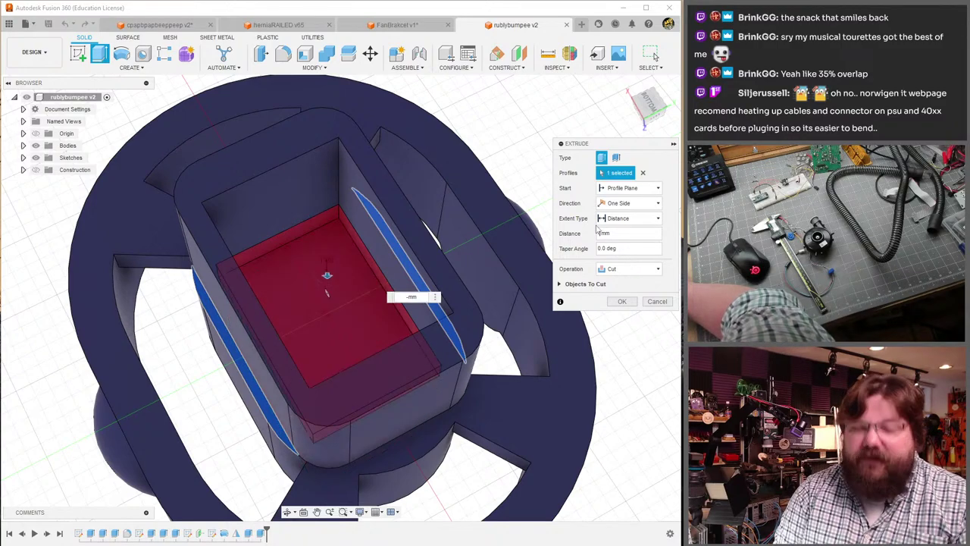
{"action": "type", "text": "3"}
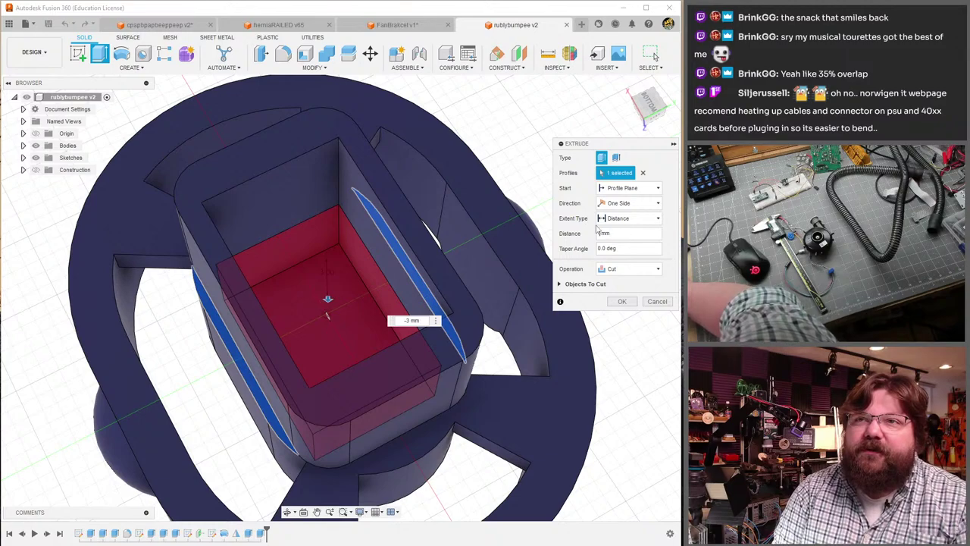
{"action": "key", "text": "BackSpace"}
{"action": "key", "text": "BackSpace"}
{"action": "type", "text": "2"}
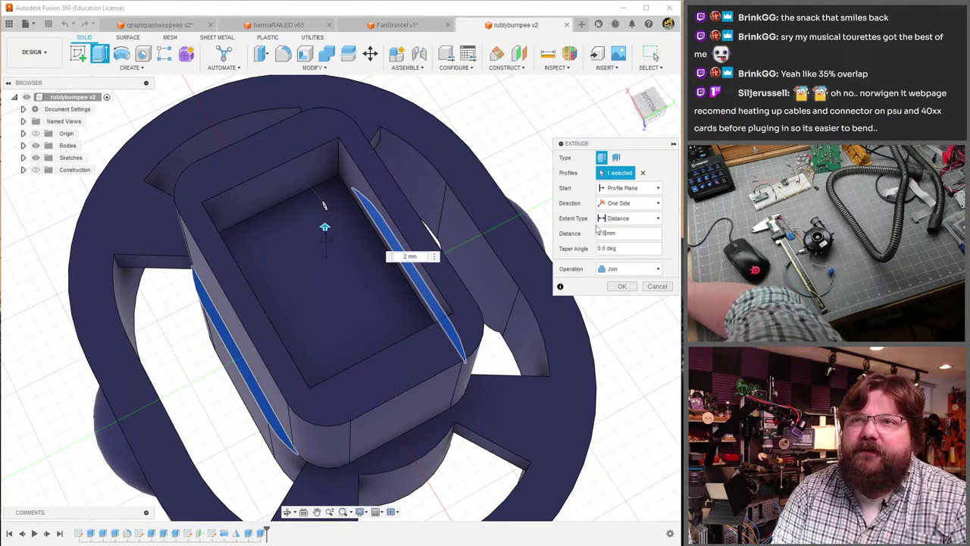
{"action": "type", "text": ".5"}
{"action": "key", "text": "BackSpace"}
{"action": "key", "text": "BackSpace"}
{"action": "type", "text": "2.5"}
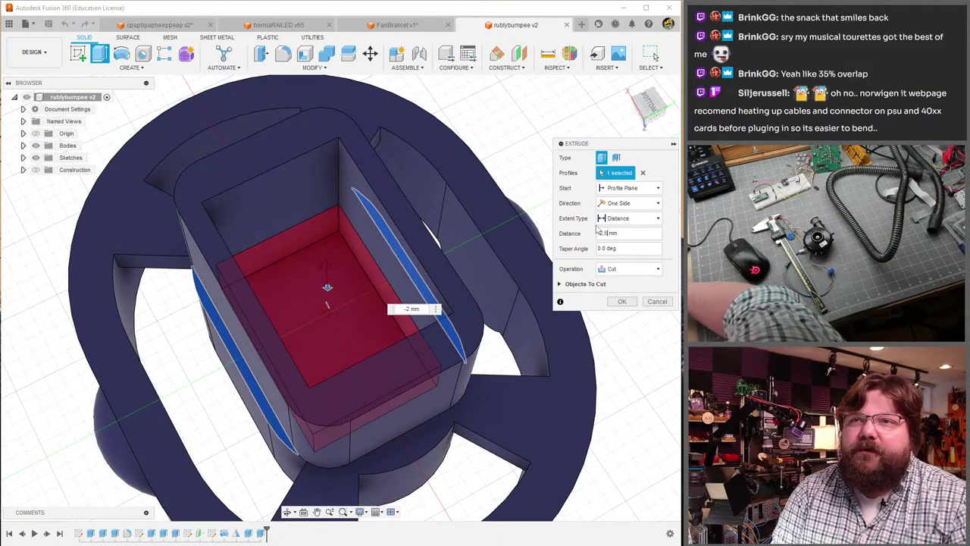
{"action": "key", "text": "BackSpace"}
{"action": "type", "text": "6"}
{"action": "type", "text": "7"}
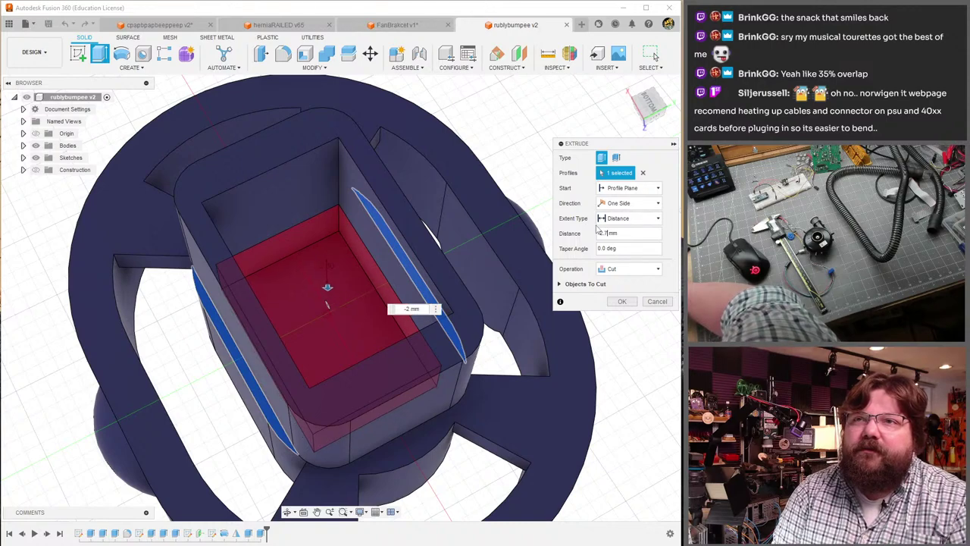
{"action": "left_click", "coordinate": [626, 302]}
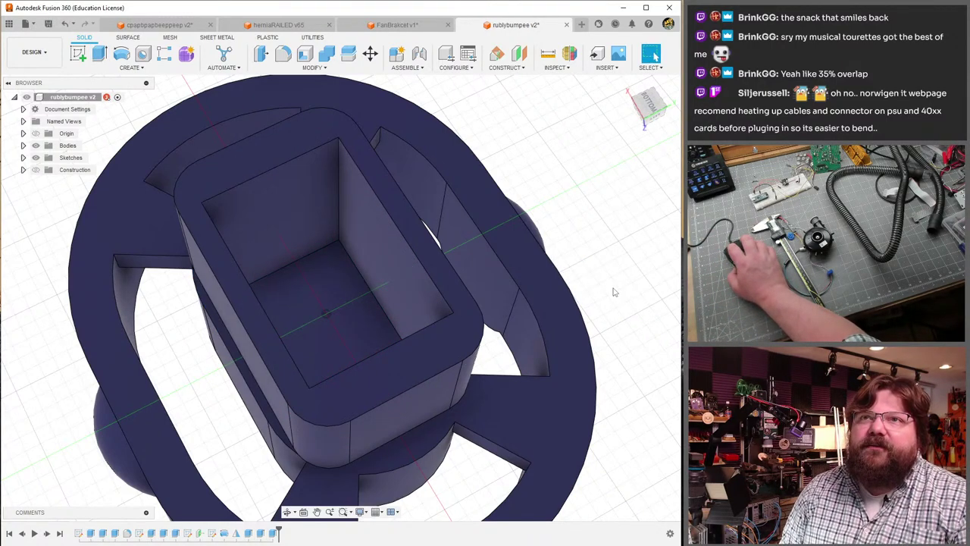
- Save the rublybumpee part as a new version and update the external references in the FanBrakcet design
{"action": "key", "text": "ctrl+s"}
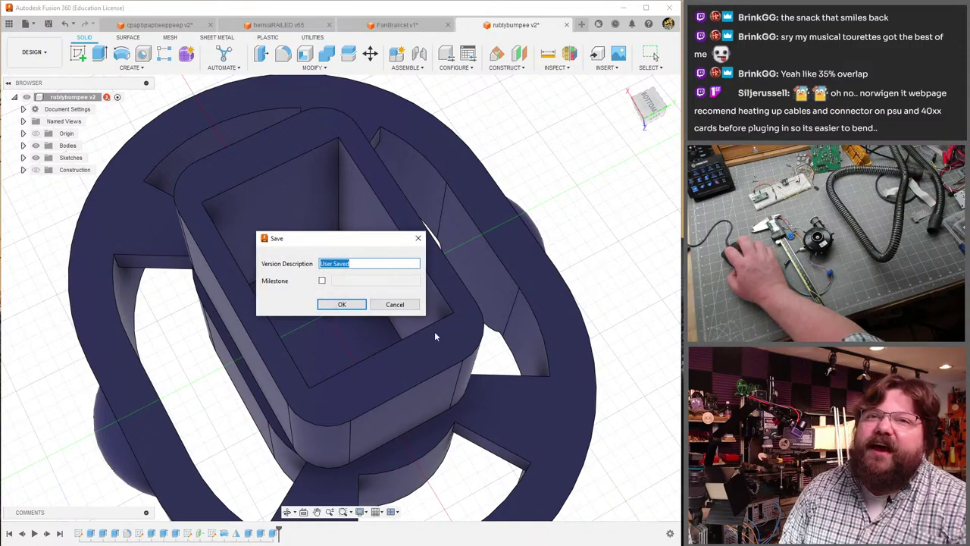
{"action": "left_click", "coordinate": [338, 304]}
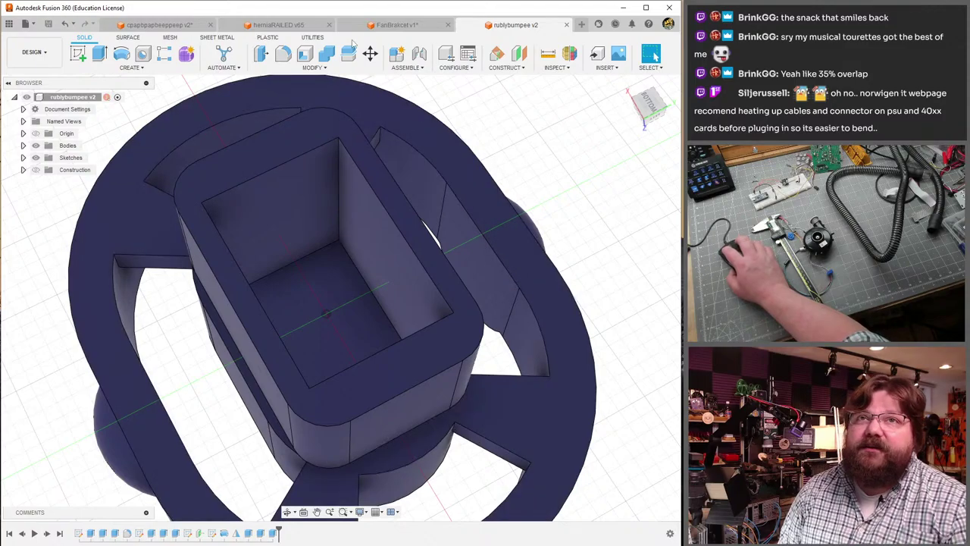
{"action": "left_click", "coordinate": [395, 25]}
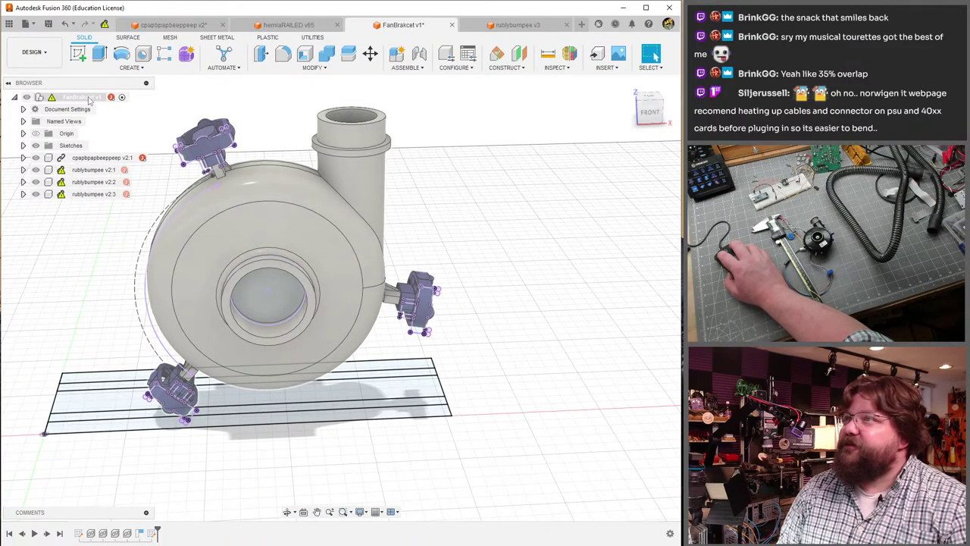
{"action": "left_click", "coordinate": [88, 97]}
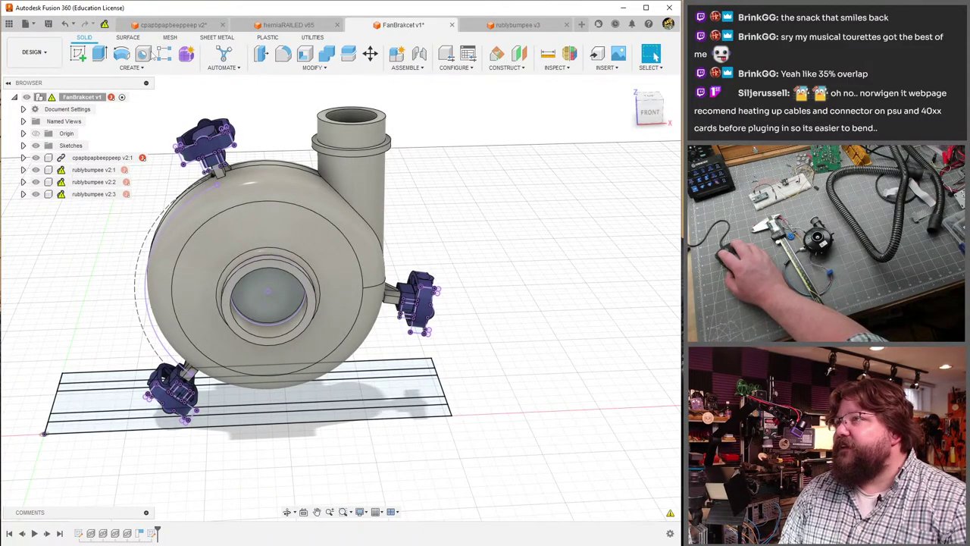
{"action": "right_click", "coordinate": [83, 99]}
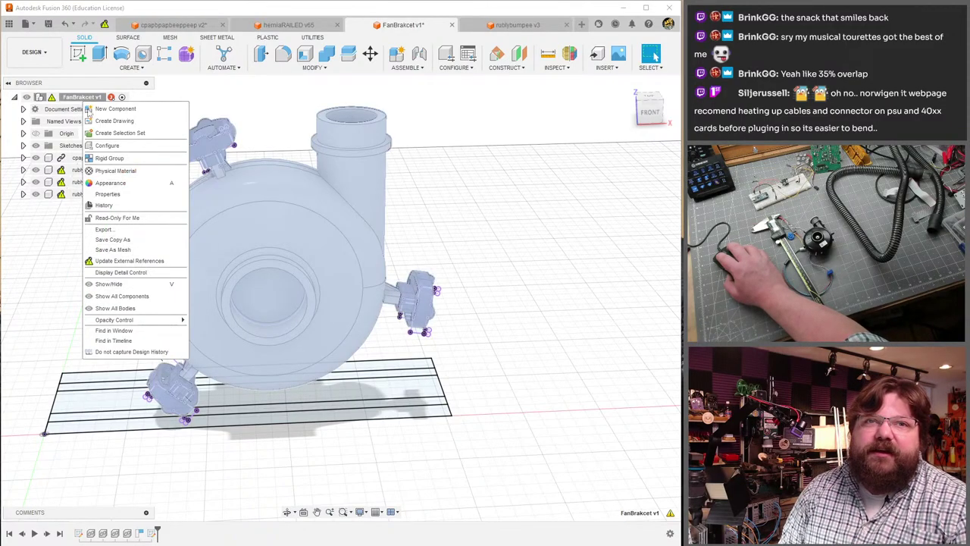
{"action": "left_click", "coordinate": [150, 261]}
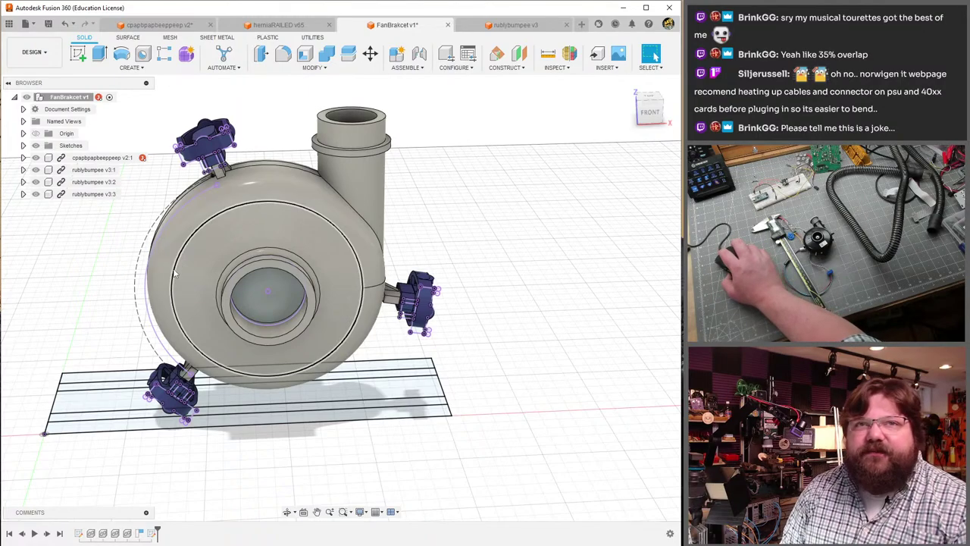
- Examine how the upper bumper's socket fits over the fan housing's tapered post from the front and at an angle
{"action": "scroll", "coordinate": [189, 235], "scroll_direction": "up", "scroll_amount": 6}
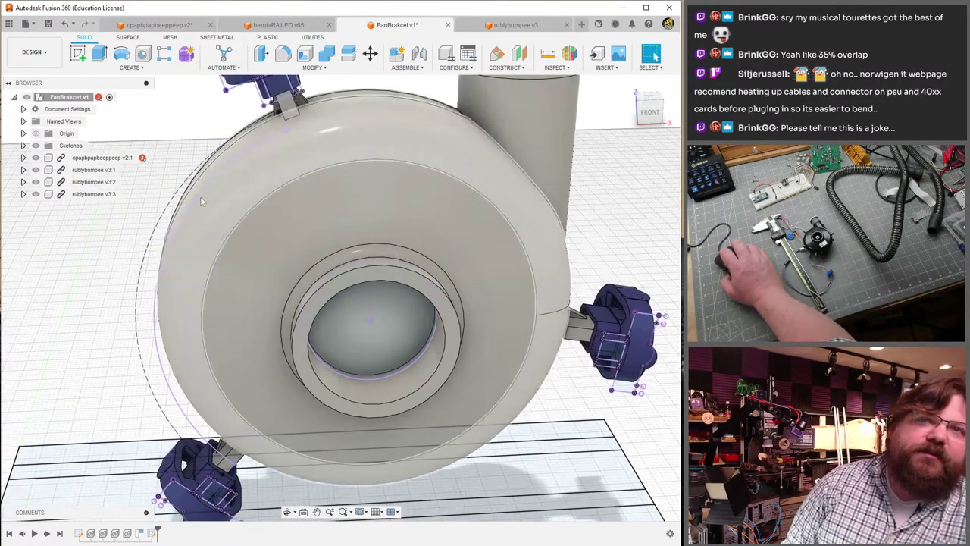
{"action": "middle_click_drag", "start_coordinate": [217, 232], "coordinate": [210, 217], "text": "shift"}
{"action": "scroll", "coordinate": [343, 325], "scroll_direction": "up", "scroll_amount": 5}
{"action": "scroll", "coordinate": [344, 324], "scroll_direction": "up", "scroll_amount": 3}
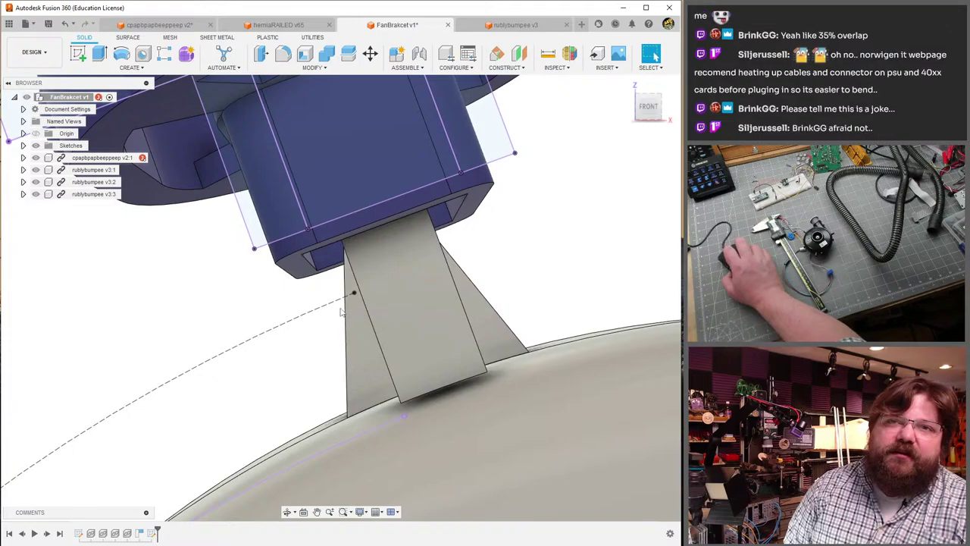
{"action": "scroll", "coordinate": [266, 306], "scroll_direction": "down", "scroll_amount": 6}
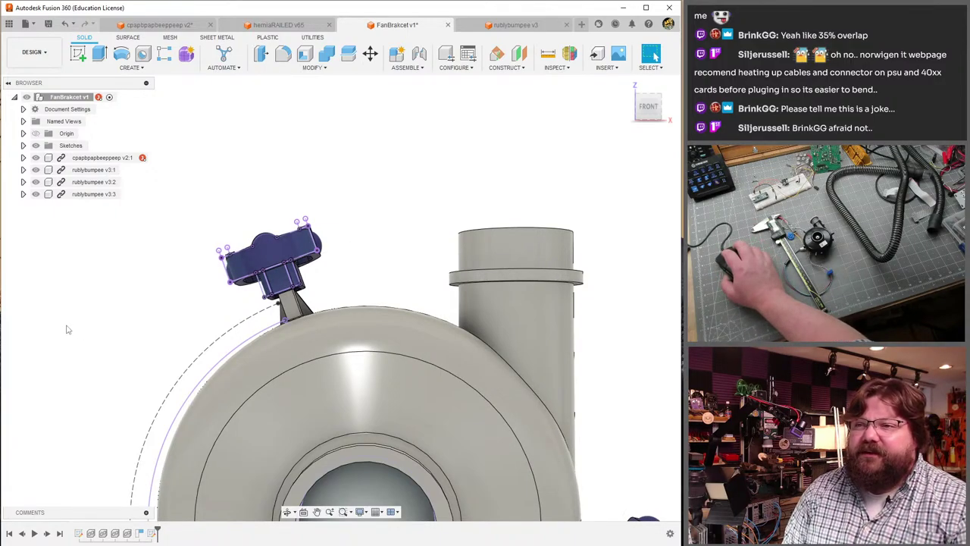
{"action": "scroll", "coordinate": [53, 288], "scroll_direction": "down", "scroll_amount": 1}
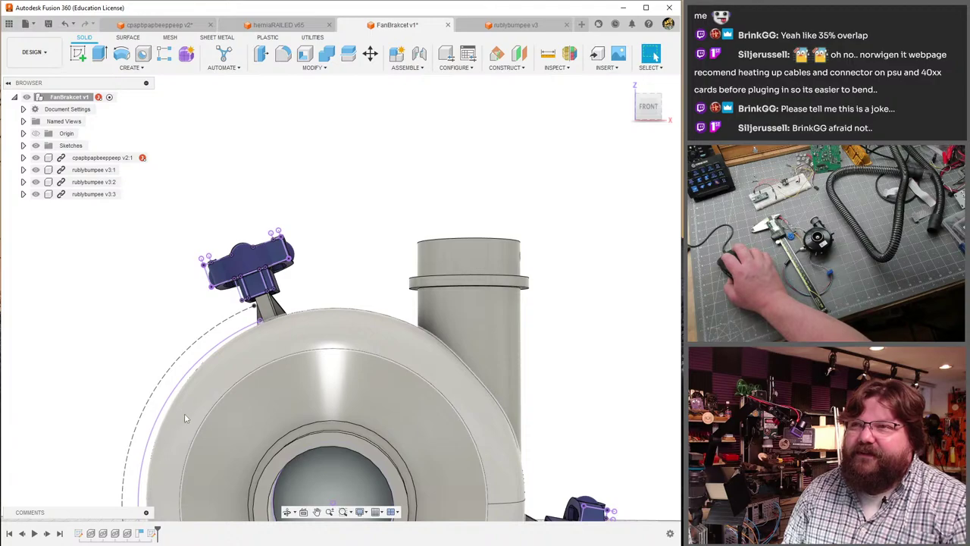
{"action": "scroll", "coordinate": [228, 330], "scroll_direction": "up", "scroll_amount": 6}
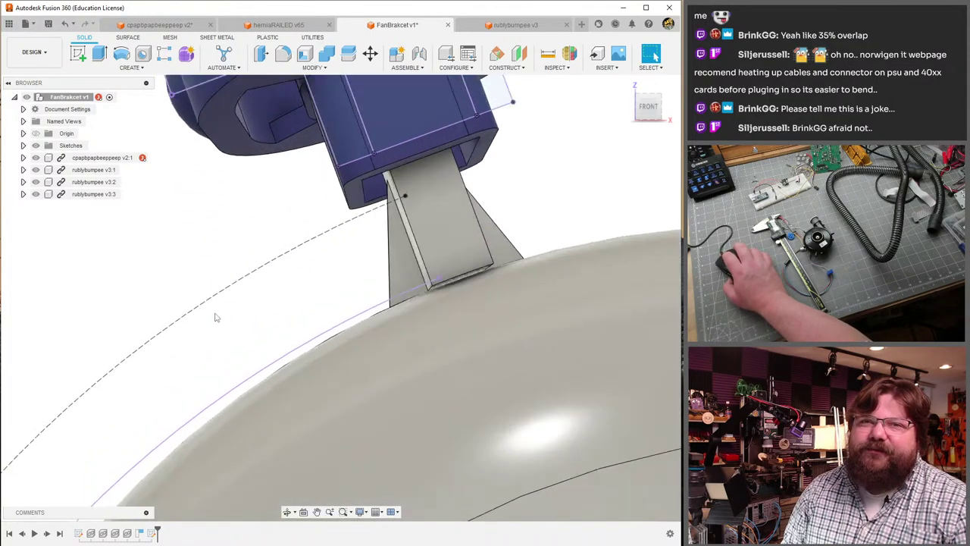
{"action": "middle_click_drag", "start_coordinate": [215, 318], "coordinate": [205, 404], "text": "shift"}
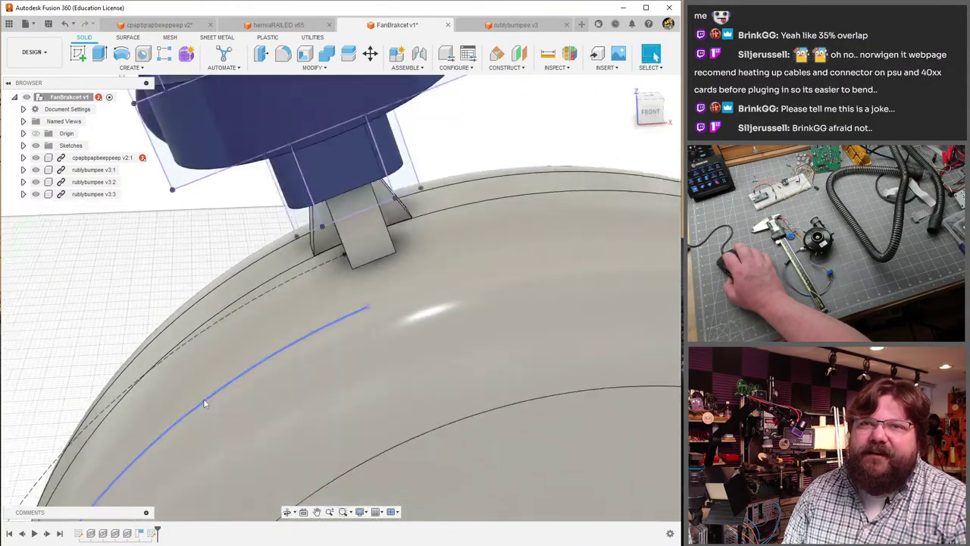
- Open the Position1 feature for editing, examine the bumper socket's overlap with its post from the side, and finish the position edit
{"action": "key", "text": "F6"}
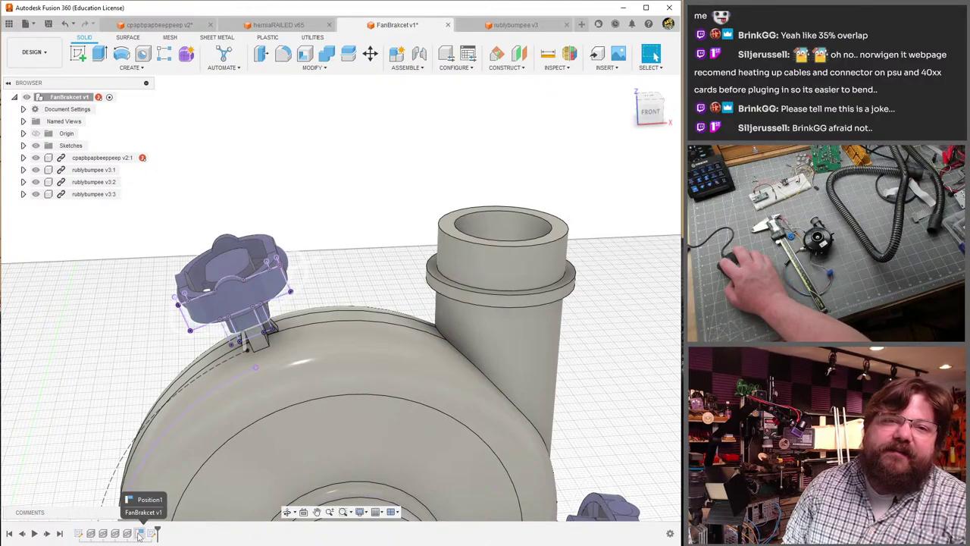
{"action": "left_click", "coordinate": [140, 534]}
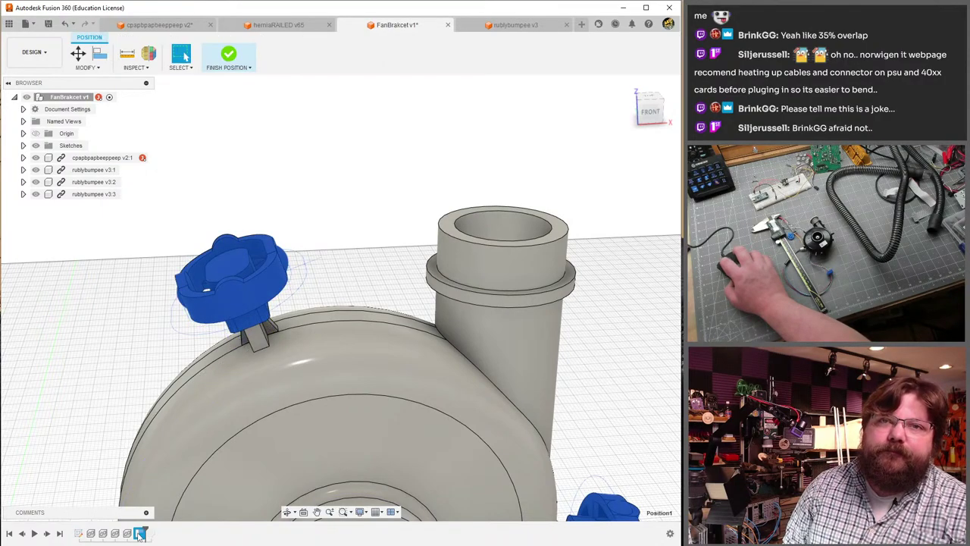
{"action": "middle_click_drag", "start_coordinate": [116, 409], "coordinate": [40, 347], "text": "shift"}
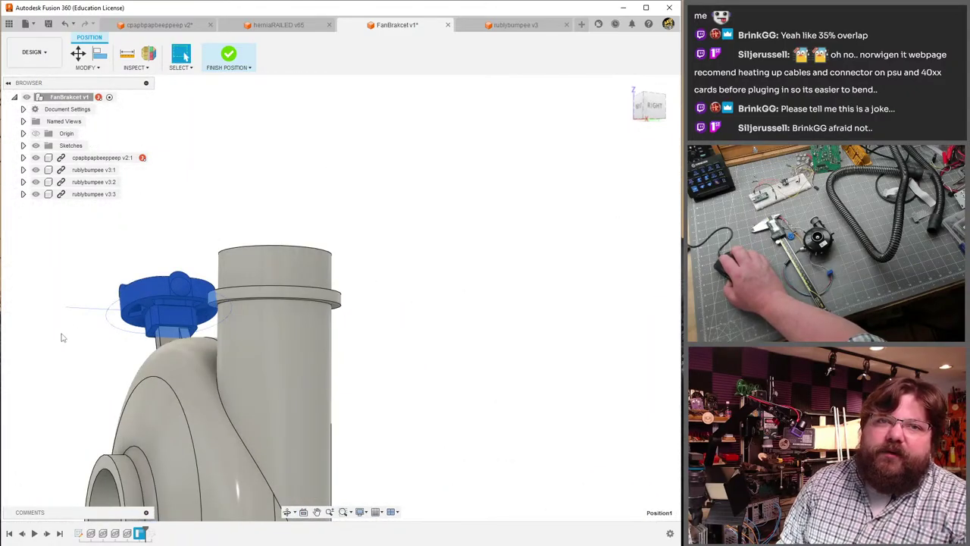
{"action": "scroll", "coordinate": [114, 310], "scroll_direction": "up", "scroll_amount": 8}
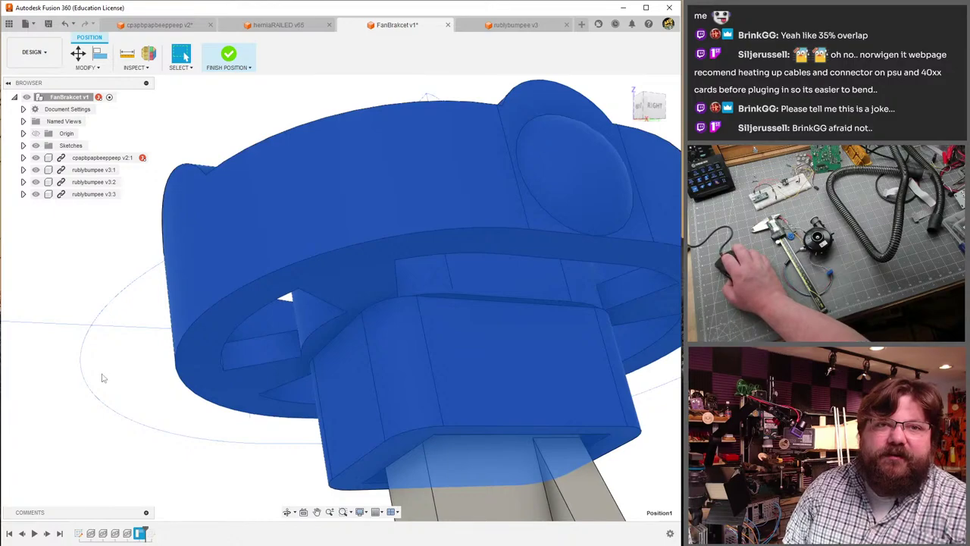
{"action": "scroll", "coordinate": [104, 377], "scroll_direction": "down", "scroll_amount": 8}
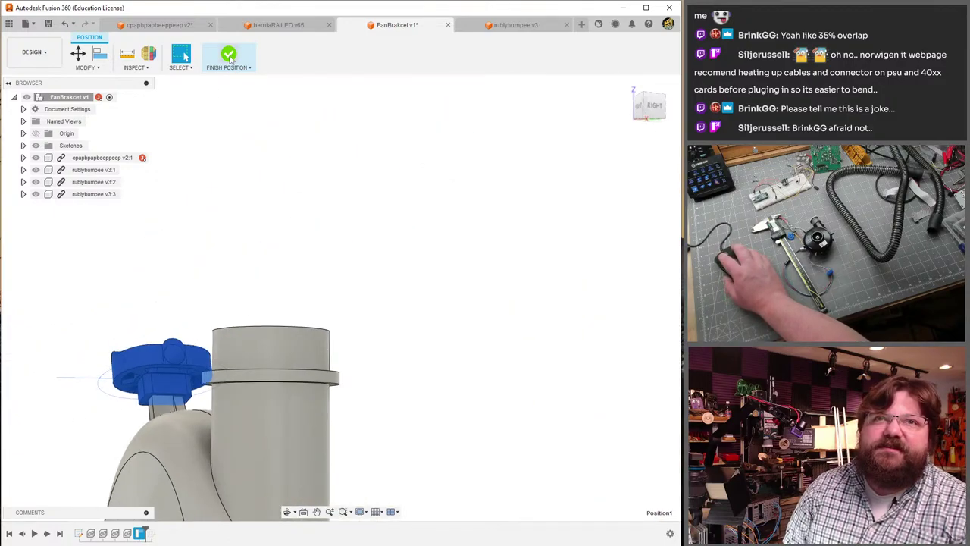
{"action": "left_click", "coordinate": [229, 56]}
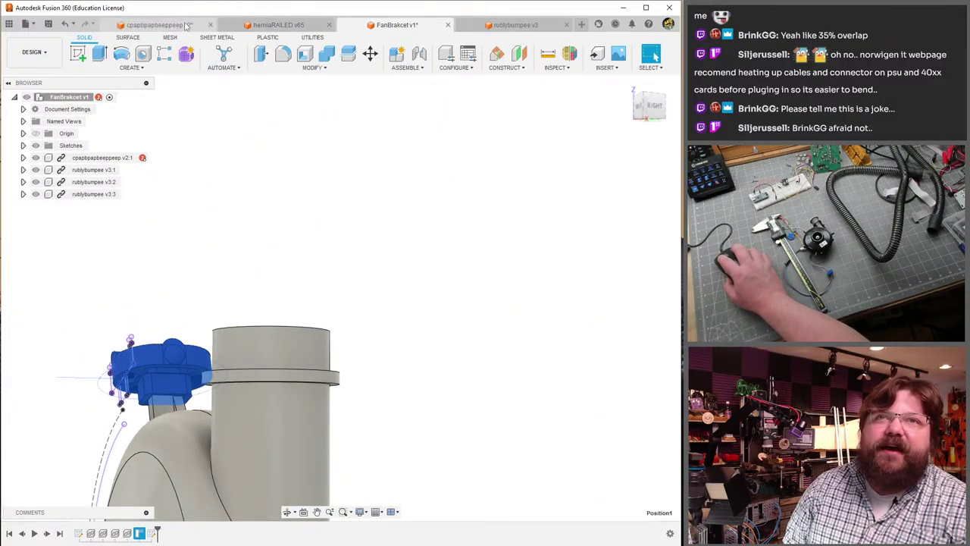
- Switch to the rublybumpee part, hide all of its sketches, and save it as a new version
{"action": "left_click", "coordinate": [507, 25]}
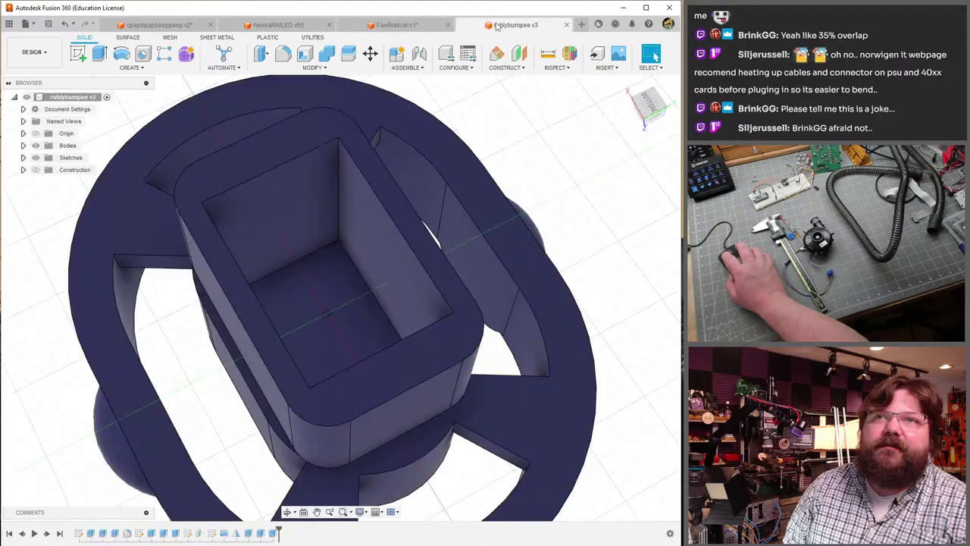
{"action": "scroll", "coordinate": [292, 300], "scroll_direction": "down", "scroll_amount": 6}
{"action": "middle_click_drag", "start_coordinate": [291, 299], "coordinate": [265, 144], "text": "shift"}
{"action": "scroll", "coordinate": [107, 187], "scroll_direction": "up", "scroll_amount": 3}
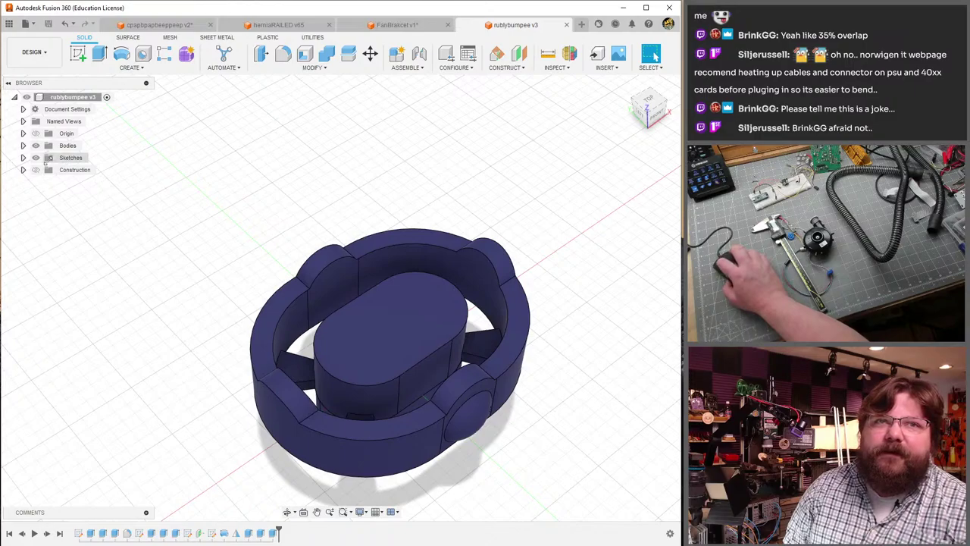
{"action": "left_click", "coordinate": [23, 157]}
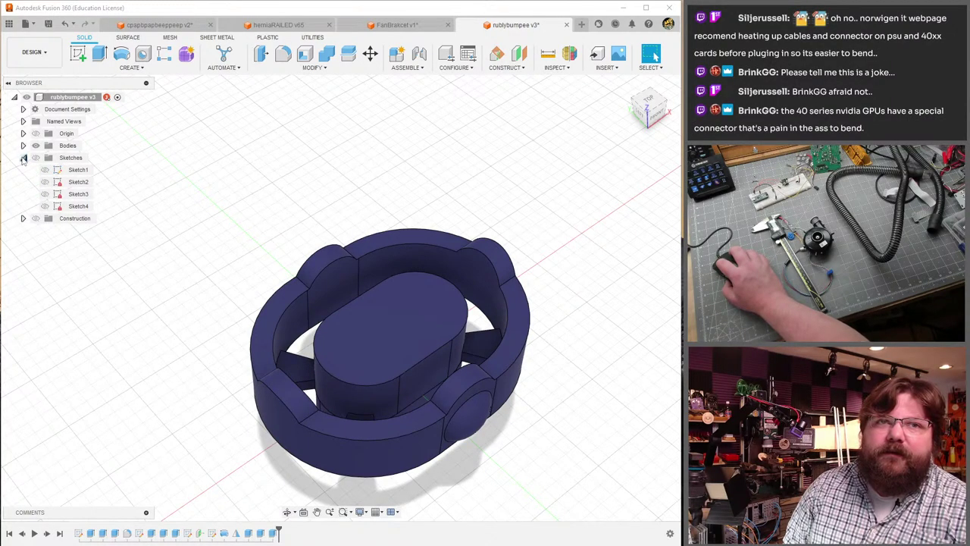
{"action": "left_click", "coordinate": [23, 157]}
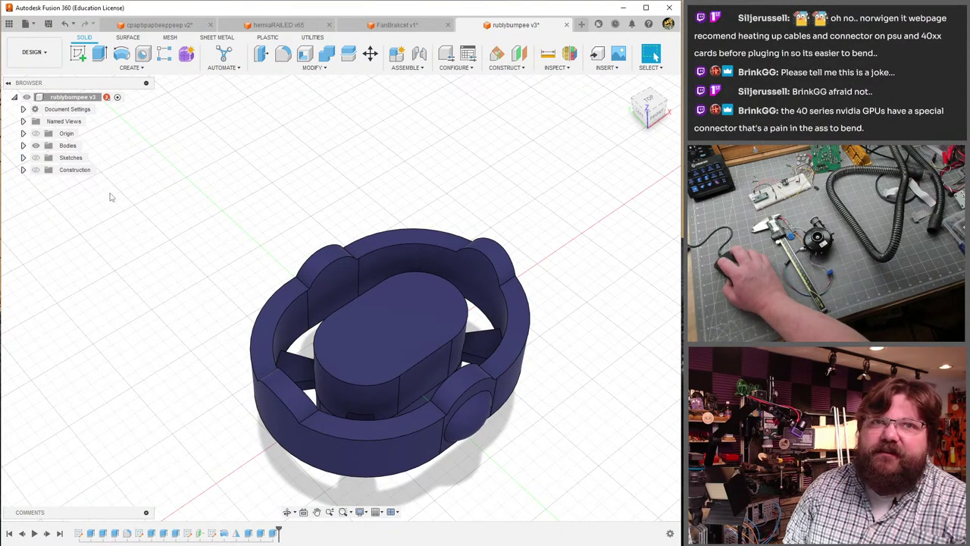
{"action": "key", "text": "ctrl+s"}
{"action": "left_click", "coordinate": [341, 304]}
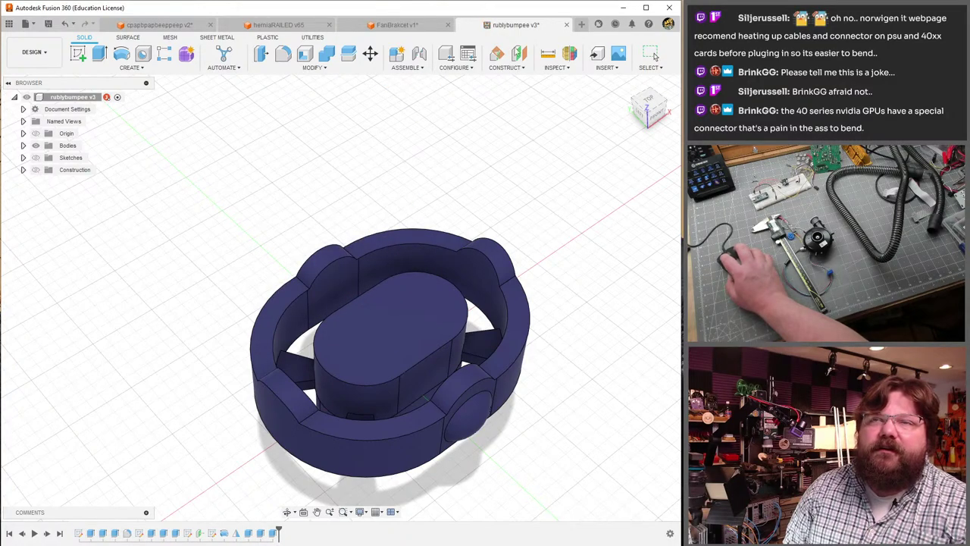
- Return to the FanBrakcet design and update its rublybumpee references to the latest version
{"action": "left_click", "coordinate": [303, 25]}
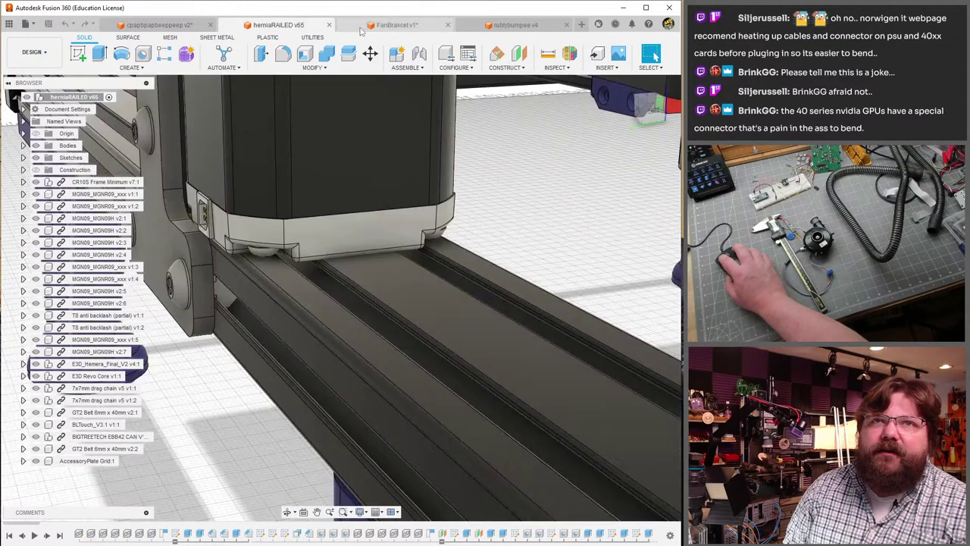
{"action": "left_click", "coordinate": [363, 26]}
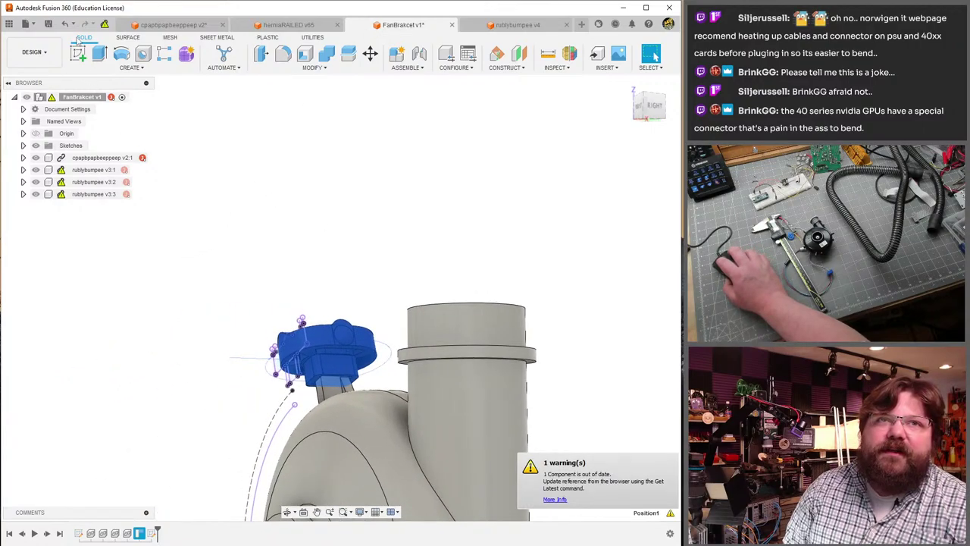
{"action": "left_click", "coordinate": [105, 25]}
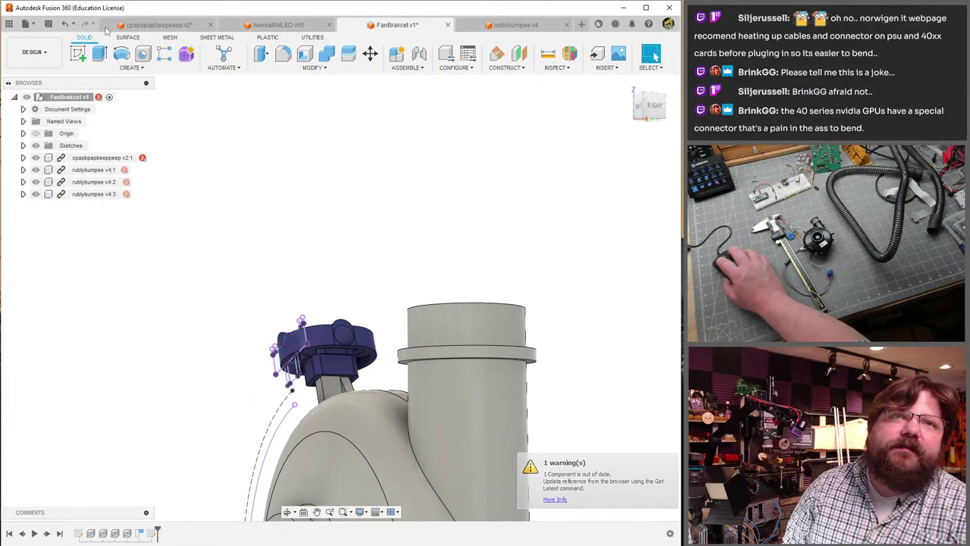
- Examine the upper bumper's fit on the fan housing post from several angles, including the gap between the socket and the housing
{"action": "scroll", "coordinate": [271, 346], "scroll_direction": "up", "scroll_amount": 5}
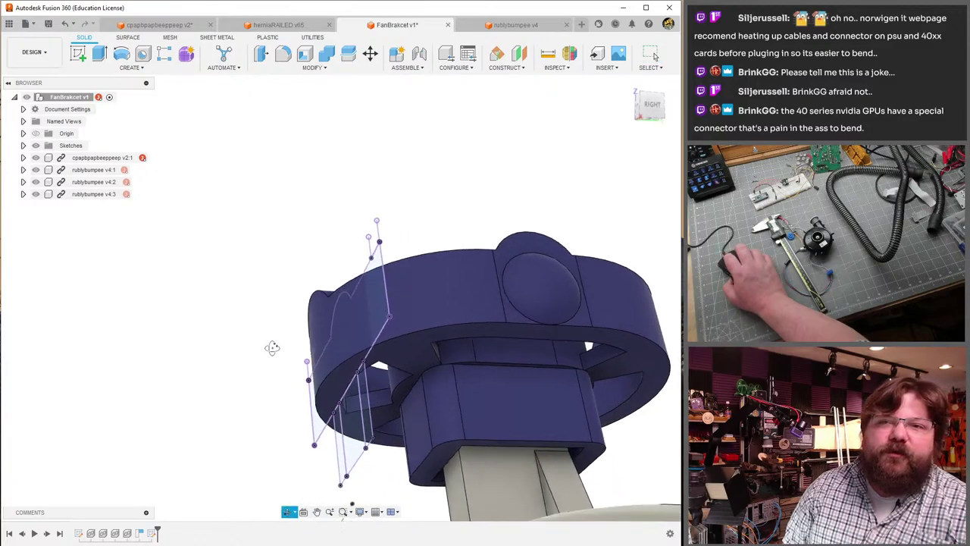
{"action": "middle_click_drag", "start_coordinate": [270, 347], "coordinate": [162, 348], "text": "shift"}
{"action": "scroll", "coordinate": [119, 377], "scroll_direction": "down", "scroll_amount": 3}
{"action": "scroll", "coordinate": [162, 348], "scroll_direction": "up", "scroll_amount": 3}
{"action": "scroll", "coordinate": [155, 336], "scroll_direction": "down", "scroll_amount": 3}
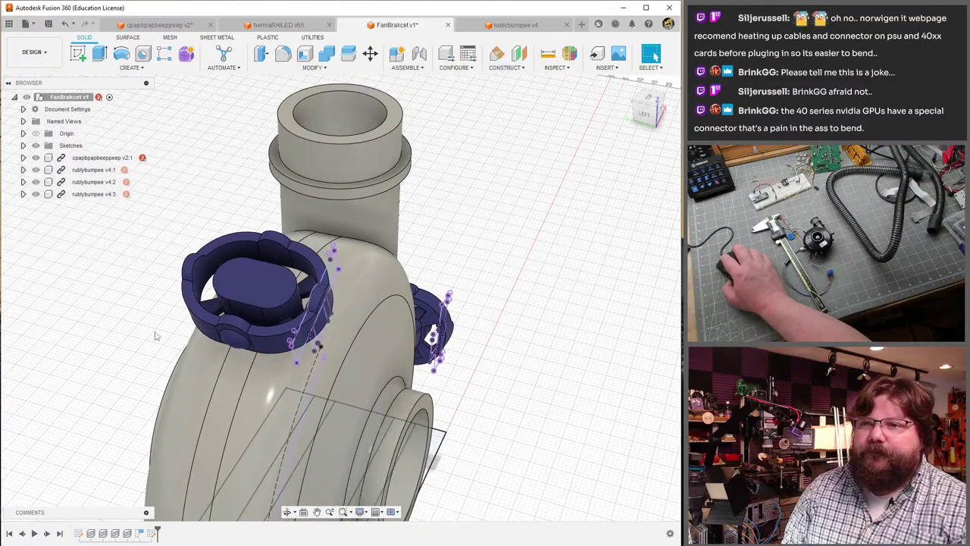
{"action": "middle_click_drag", "start_coordinate": [139, 317], "coordinate": [174, 316], "text": "shift"}
{"action": "scroll", "coordinate": [186, 316], "scroll_direction": "up", "scroll_amount": 2}
{"action": "scroll", "coordinate": [187, 316], "scroll_direction": "down", "scroll_amount": 1}
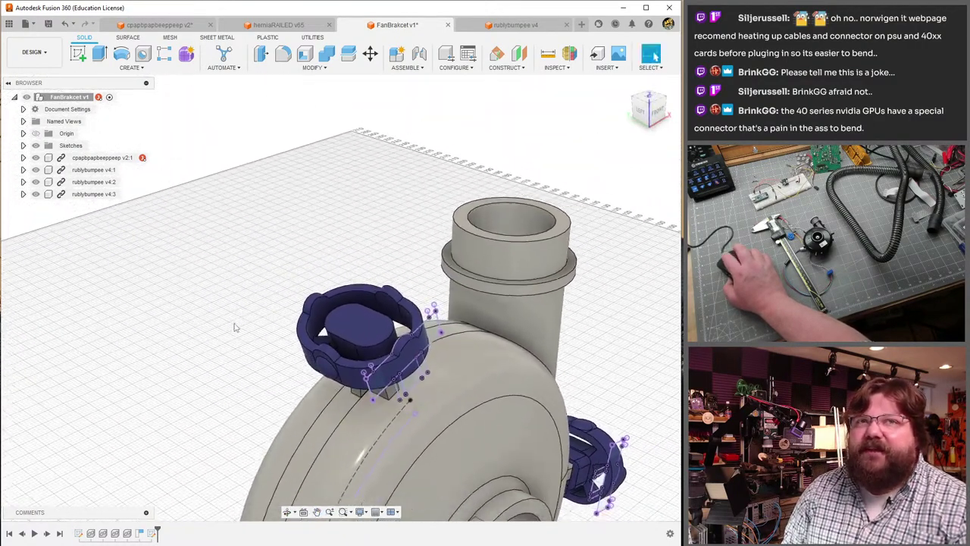
{"action": "scroll", "coordinate": [220, 318], "scroll_direction": "up", "scroll_amount": 4}
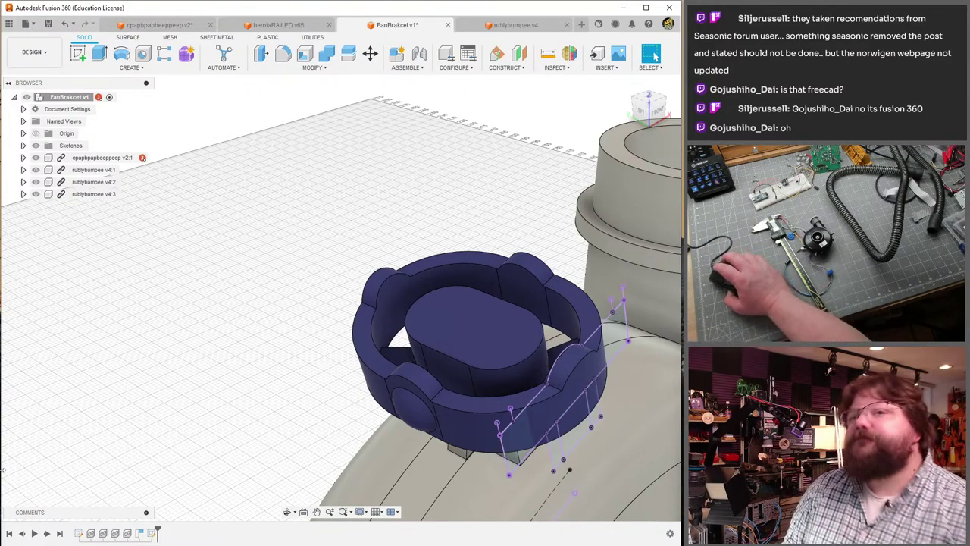
{"action": "middle_click_drag", "start_coordinate": [304, 328], "coordinate": [288, 432], "text": "shift"}
{"action": "scroll", "coordinate": [260, 361], "scroll_direction": "up", "scroll_amount": 5}
{"action": "scroll", "coordinate": [243, 468], "scroll_direction": "up", "scroll_amount": 5}
{"action": "scroll", "coordinate": [288, 432], "scroll_direction": "down", "scroll_amount": 8}
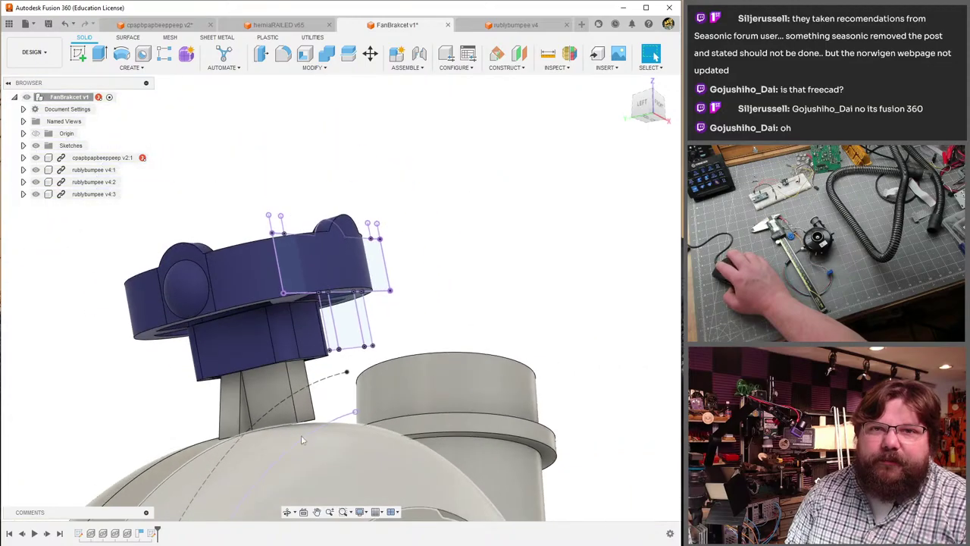
- Switch to the cpapbpapbeeppeep design, inspect its mounting posts, and save the fan housing as a new version
{"action": "left_click", "coordinate": [277, 25]}
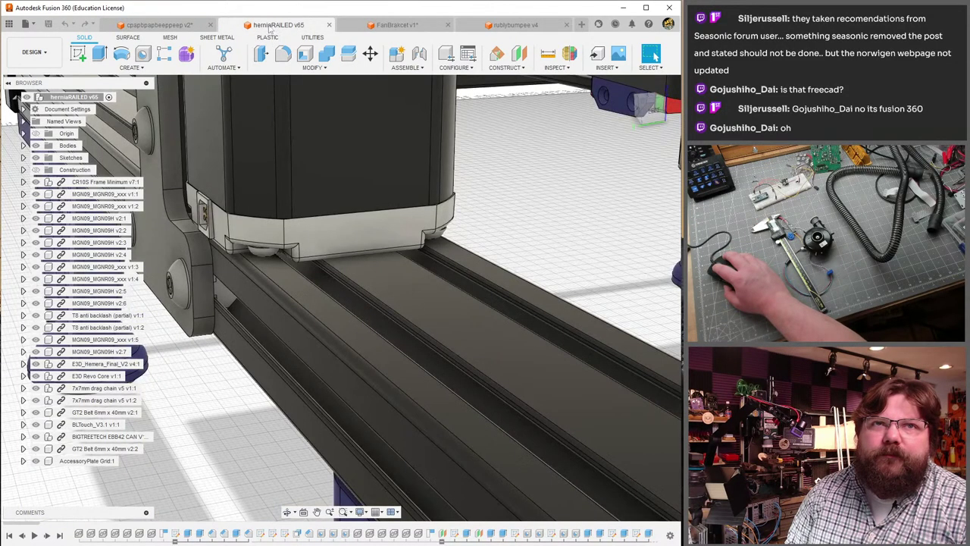
{"action": "left_click", "coordinate": [160, 25]}
{"action": "scroll", "coordinate": [247, 351], "scroll_direction": "up", "scroll_amount": 8}
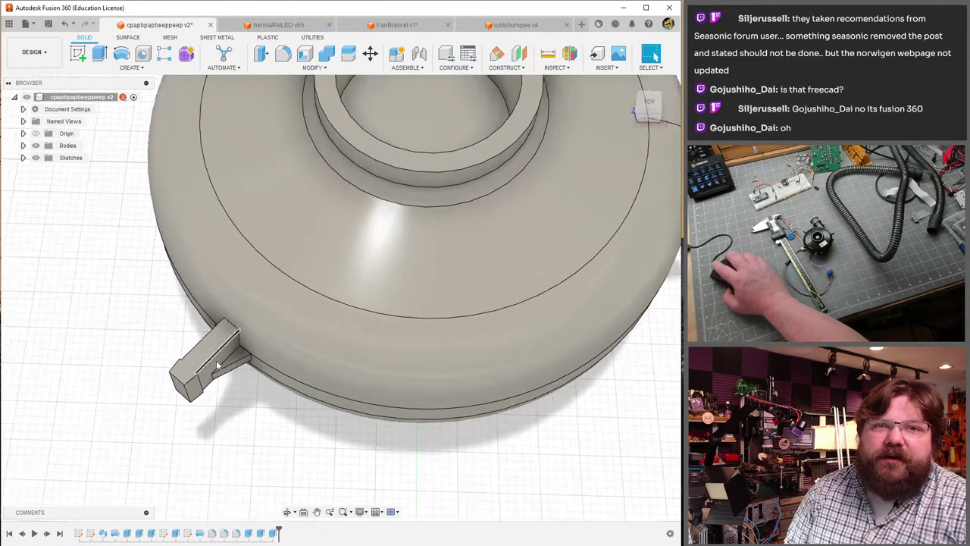
{"action": "middle_click_drag", "start_coordinate": [248, 351], "coordinate": [214, 297], "text": "shift"}
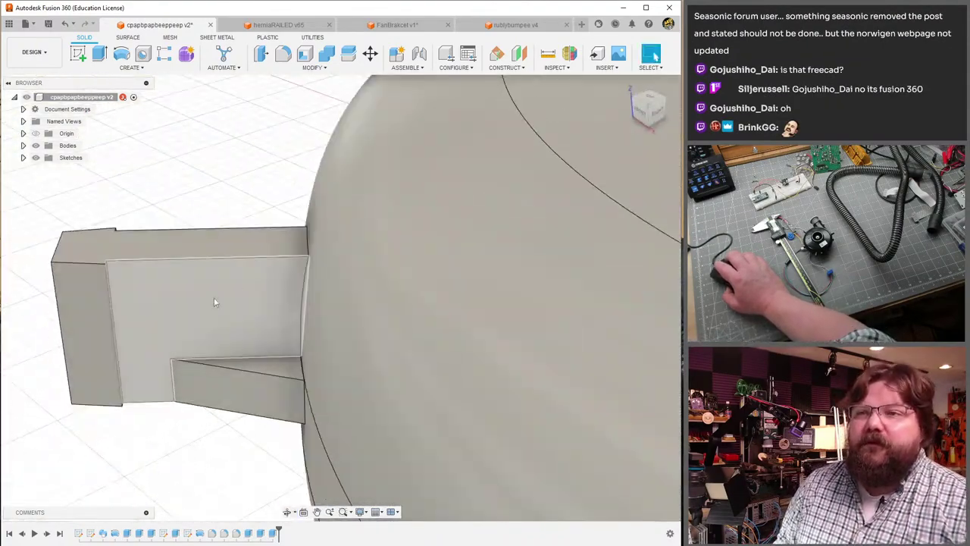
{"action": "scroll", "coordinate": [266, 250], "scroll_direction": "down", "scroll_amount": 4}
{"action": "scroll", "coordinate": [266, 255], "scroll_direction": "down", "scroll_amount": 5}
{"action": "middle_click_drag", "start_coordinate": [285, 245], "coordinate": [358, 226], "text": "shift"}
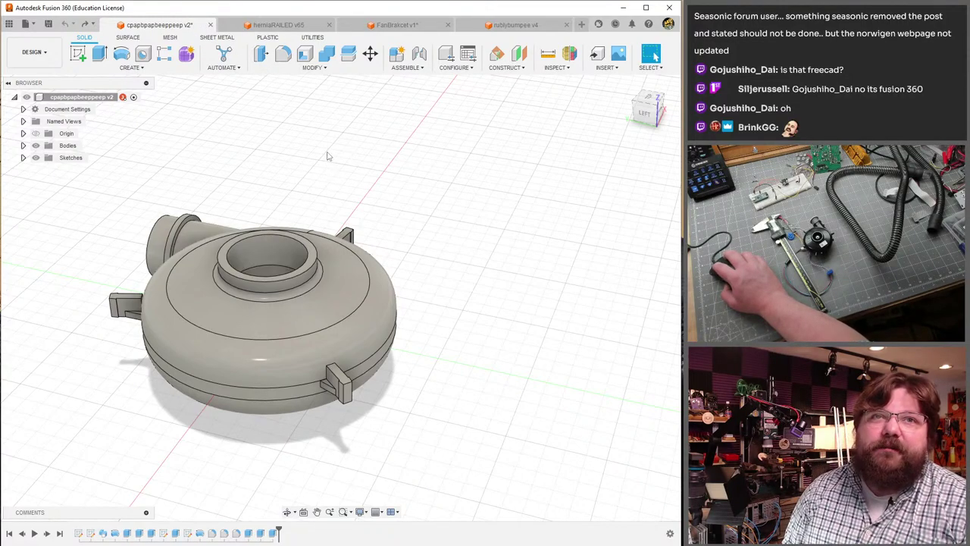
{"action": "key", "text": "ctrl+s"}
{"action": "left_click", "coordinate": [342, 304]}
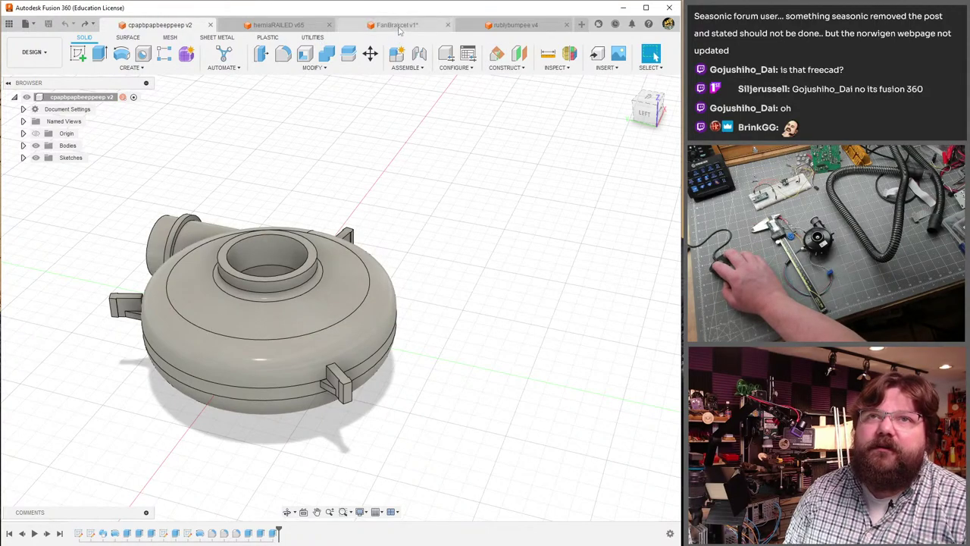
- Get the latest version of the cpapbpapbeeppeep component in the FanBrakcet design
{"action": "left_click", "coordinate": [399, 28]}
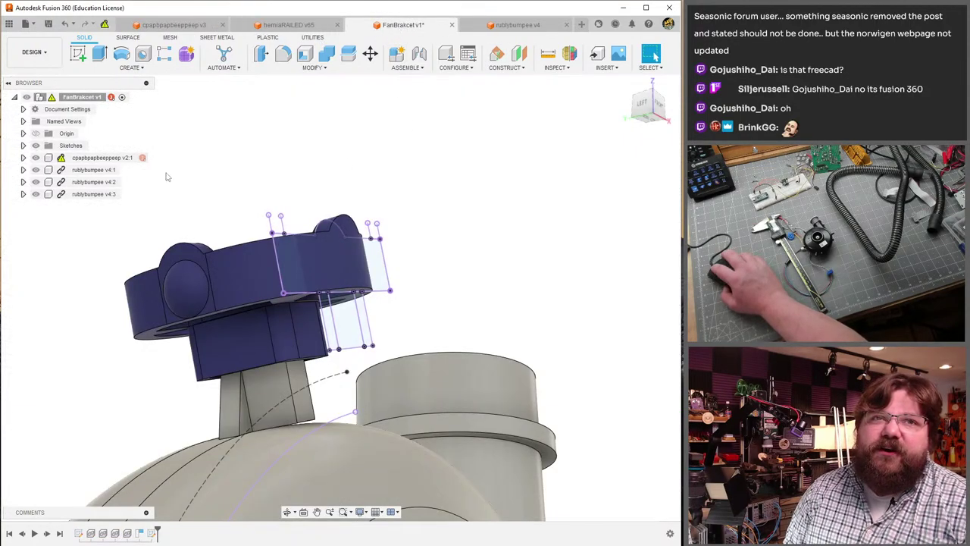
{"action": "right_click", "coordinate": [134, 160]}
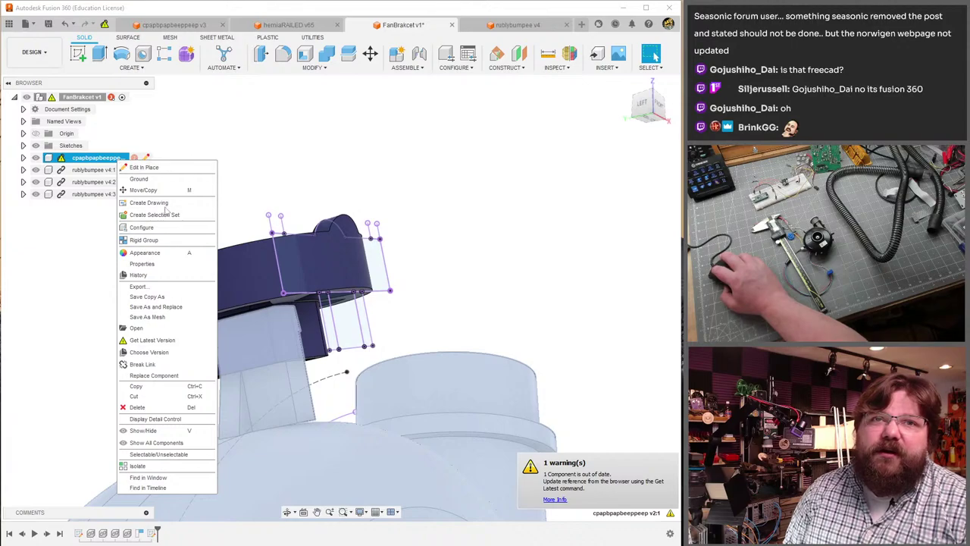
{"action": "left_click", "coordinate": [191, 343]}
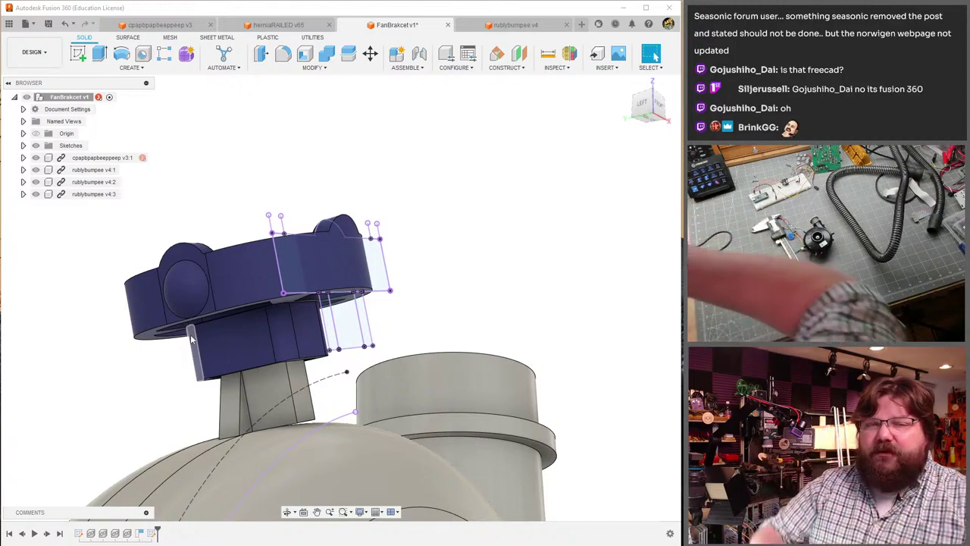
- Examine where the post meets the housing beneath the upper bumper, then switch to the cpapbpapbeeppeep design and inspect the post there
{"action": "scroll", "coordinate": [266, 389], "scroll_direction": "up", "scroll_amount": 5}
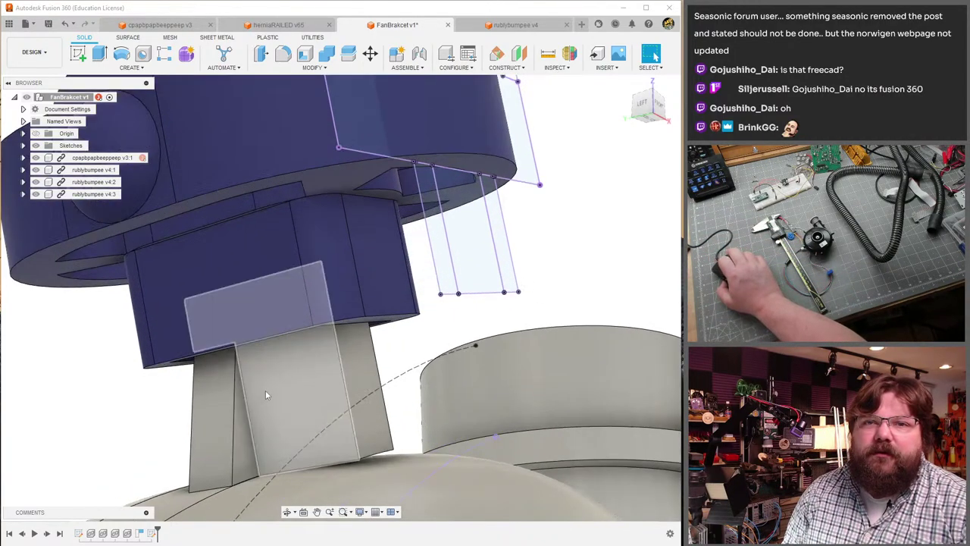
{"action": "middle_click_drag", "start_coordinate": [352, 368], "coordinate": [327, 241]}
{"action": "scroll", "coordinate": [328, 243], "scroll_direction": "down", "scroll_amount": 10}
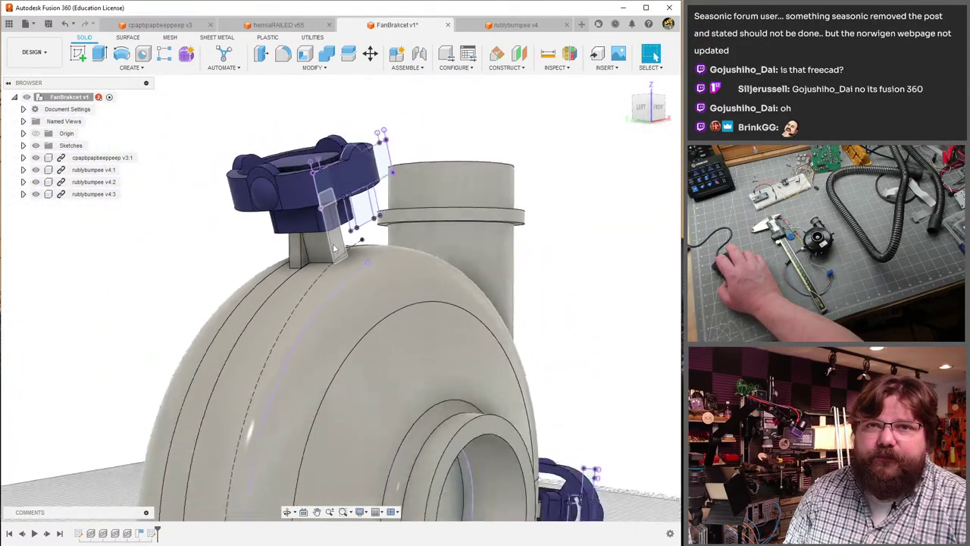
{"action": "scroll", "coordinate": [284, 275], "scroll_direction": "up", "scroll_amount": 10}
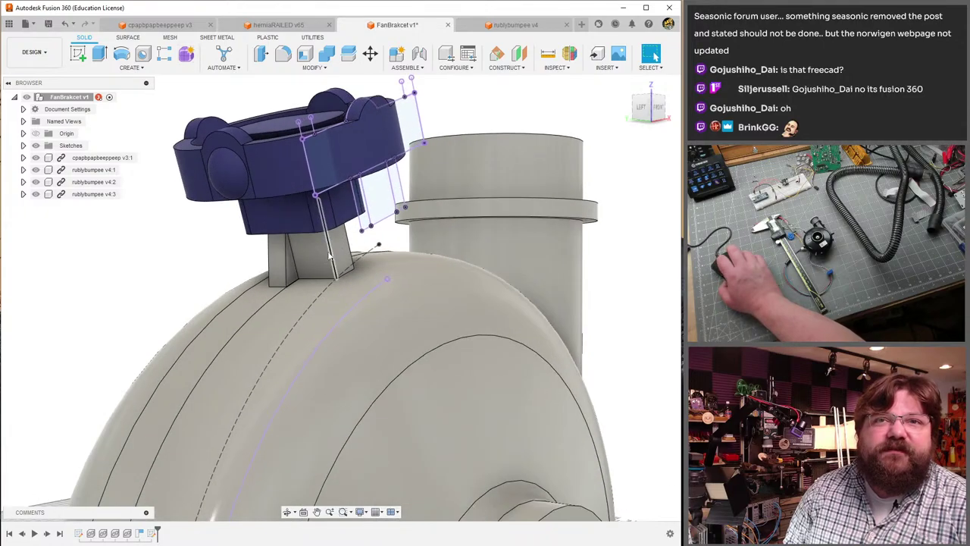
{"action": "scroll", "coordinate": [284, 275], "scroll_direction": "down", "scroll_amount": 8}
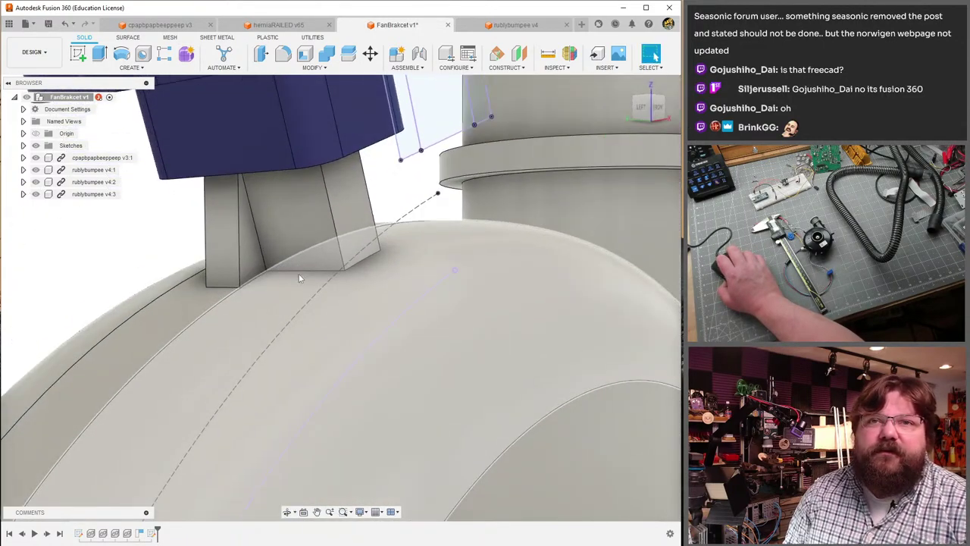
{"action": "left_click", "coordinate": [515, 25]}
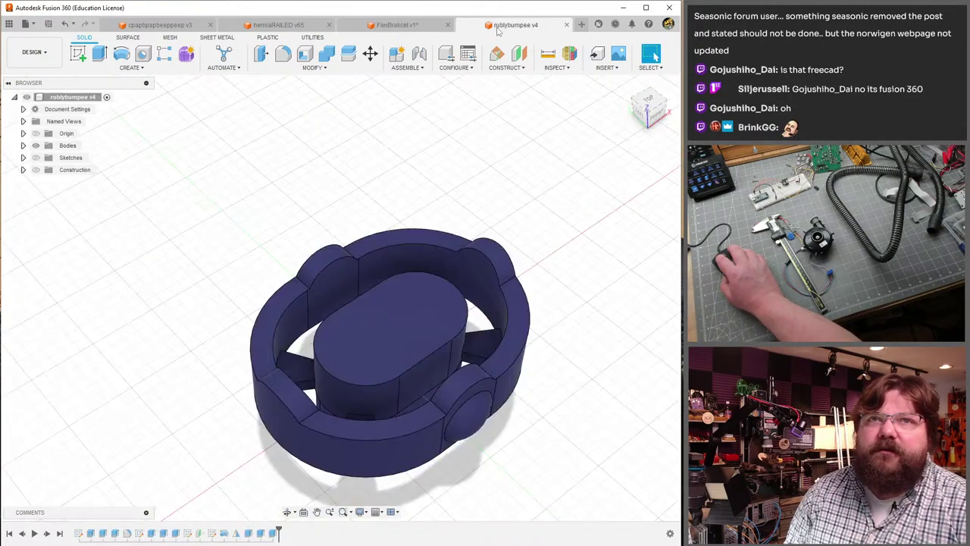
{"action": "left_click", "coordinate": [160, 25]}
{"action": "scroll", "coordinate": [324, 390], "scroll_direction": "up", "scroll_amount": 8}
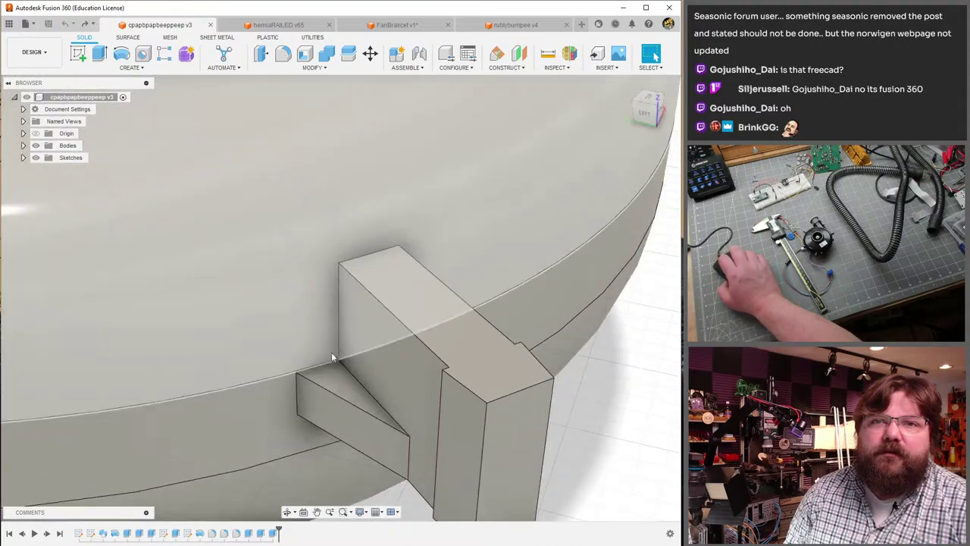
{"action": "middle_click_drag", "start_coordinate": [336, 353], "coordinate": [395, 328], "text": "shift"}
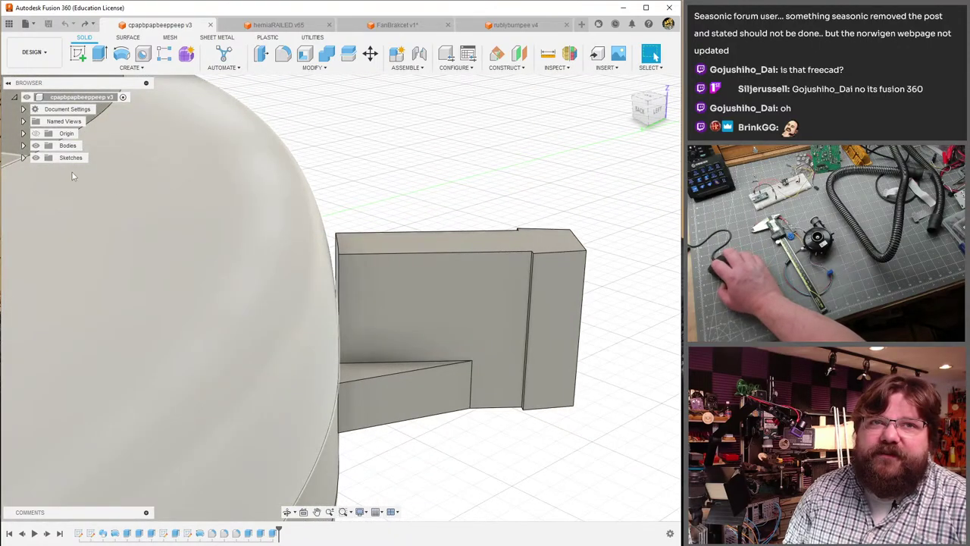
{"action": "left_click", "coordinate": [36, 146]}
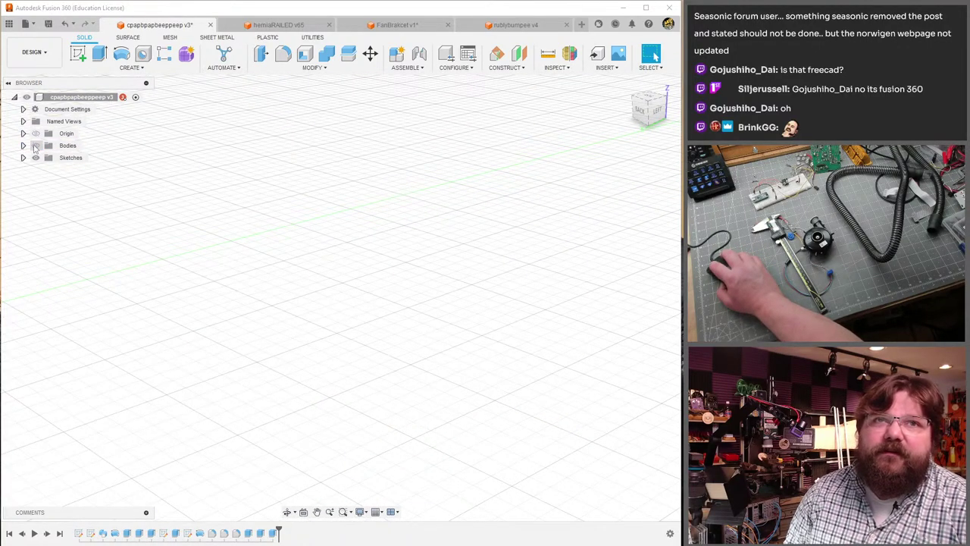
{"action": "left_click", "coordinate": [35, 145]}
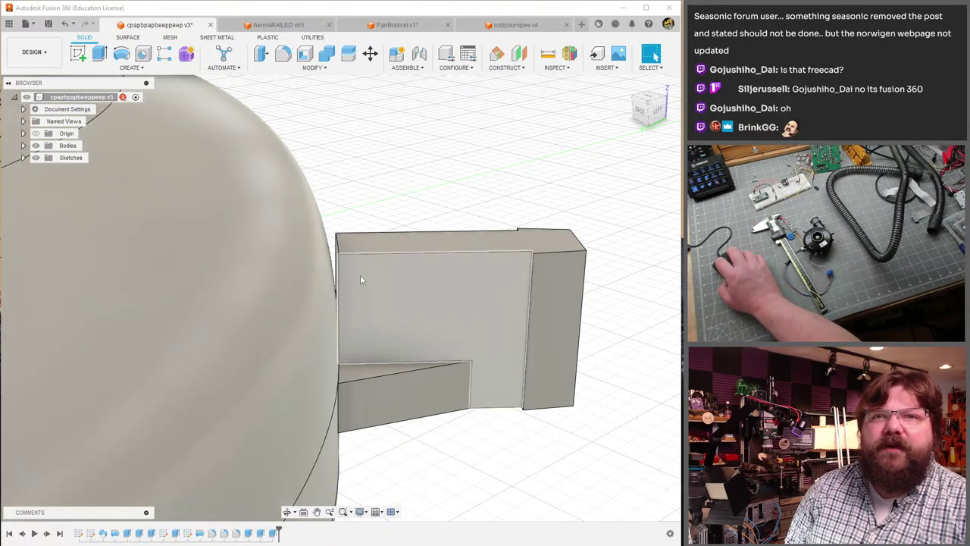
- Edit the mounting posts' extrusion to include the additional sketch profile at the post's base, where it meets the fan housing
{"action": "middle_click_drag", "start_coordinate": [336, 261], "coordinate": [288, 395], "text": "shift"}
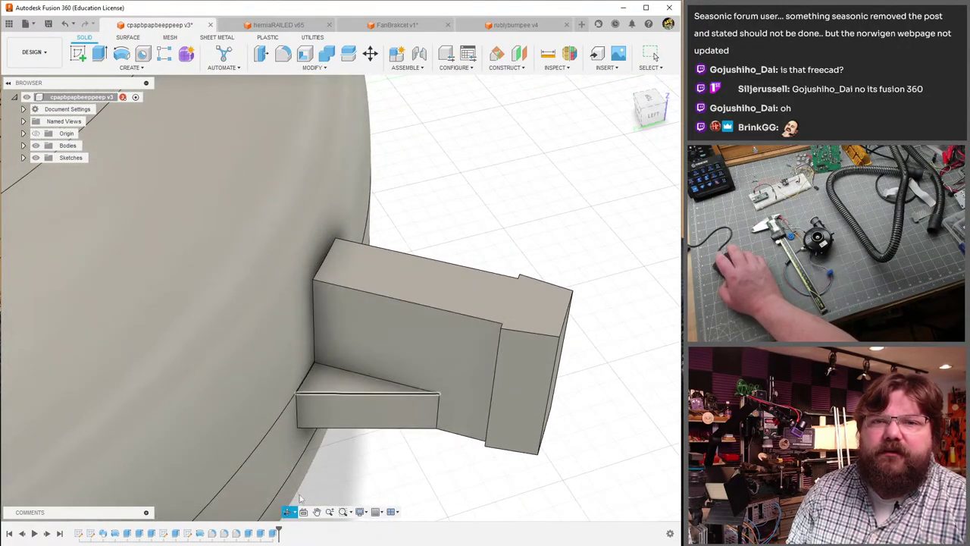
{"action": "left_click", "coordinate": [260, 534]}
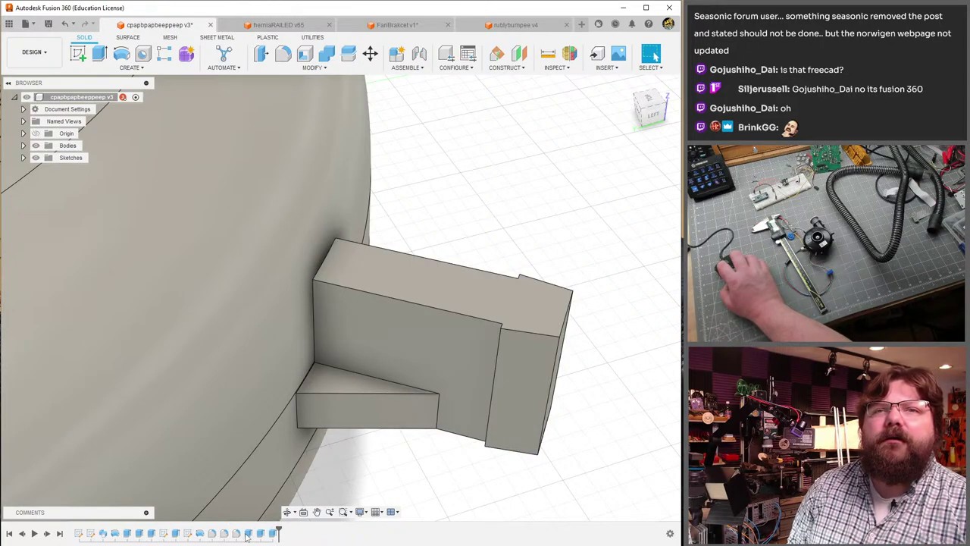
{"action": "double_click", "coordinate": [248, 533]}
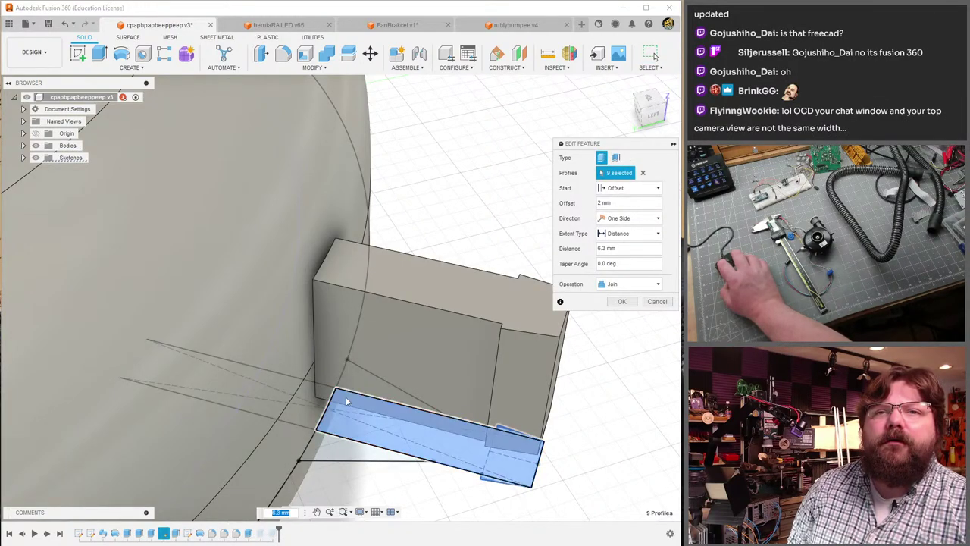
{"action": "left_click", "coordinate": [303, 407]}
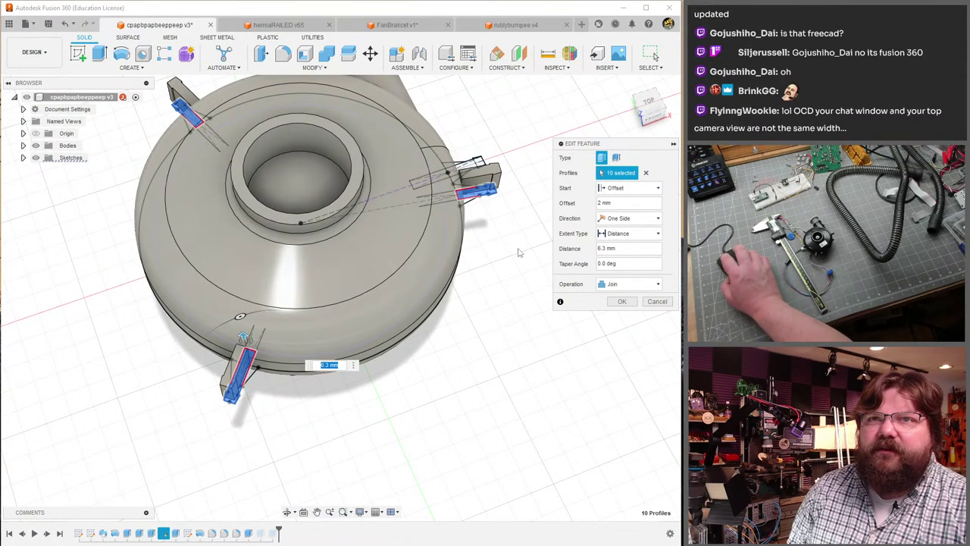
{"action": "left_click", "coordinate": [622, 301]}
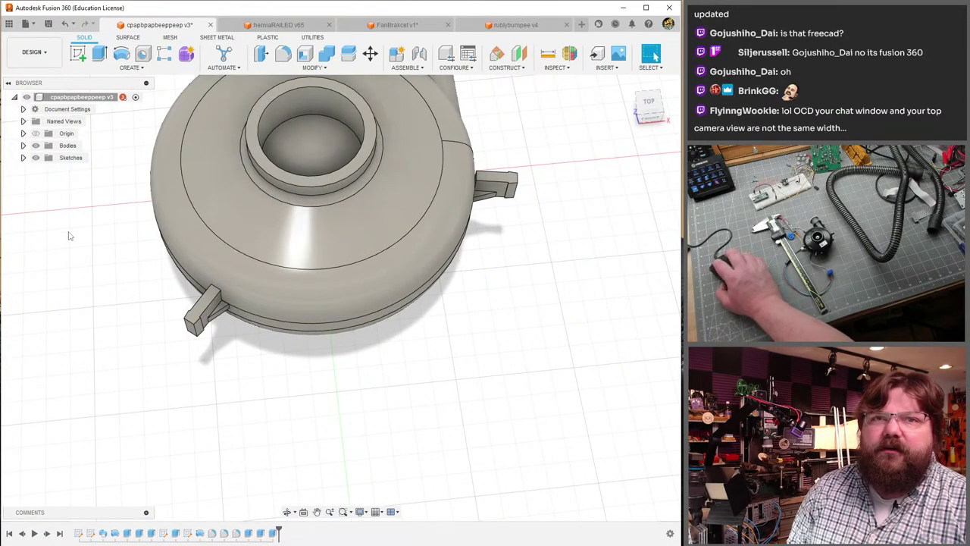
- Save the fan housing design with its extended mounting posts as a new version
{"action": "middle_click_drag", "start_coordinate": [69, 236], "coordinate": [299, 288], "text": "shift"}
{"action": "key", "text": "ctrl+s"}
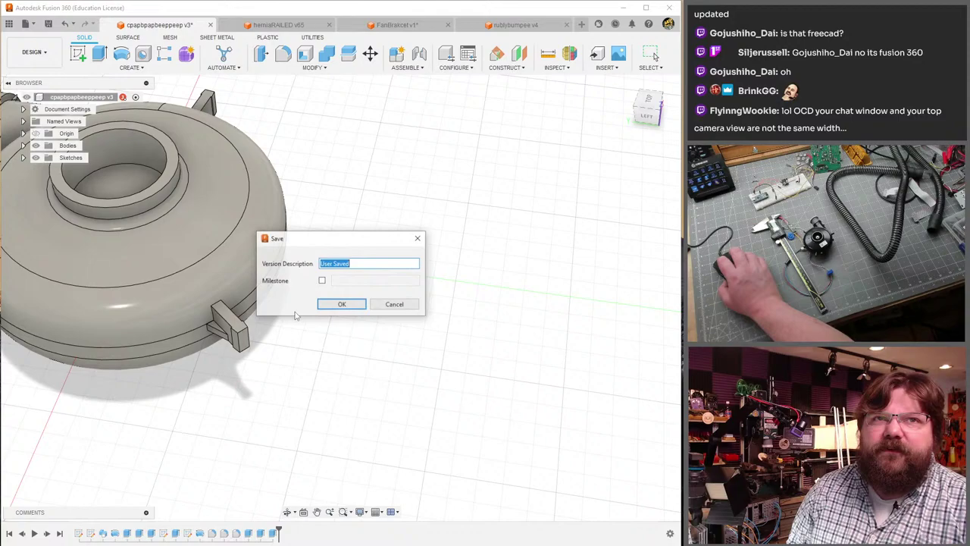
{"action": "left_click", "coordinate": [341, 305]}
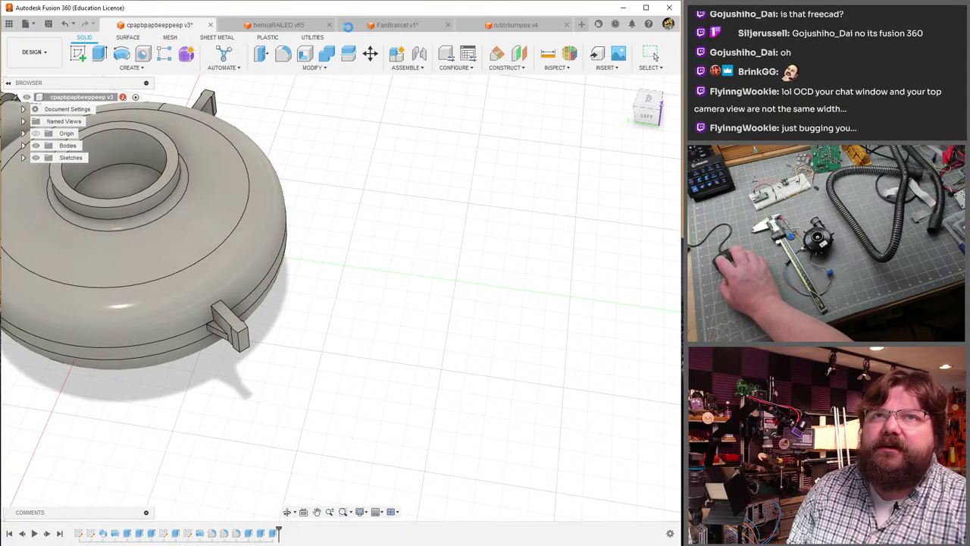
- Switch to the FanBrakcet design, get the latest version of the cpapbpapbeeppeep component, and inspect the post beneath the upper bumper
{"action": "left_click", "coordinate": [371, 27]}
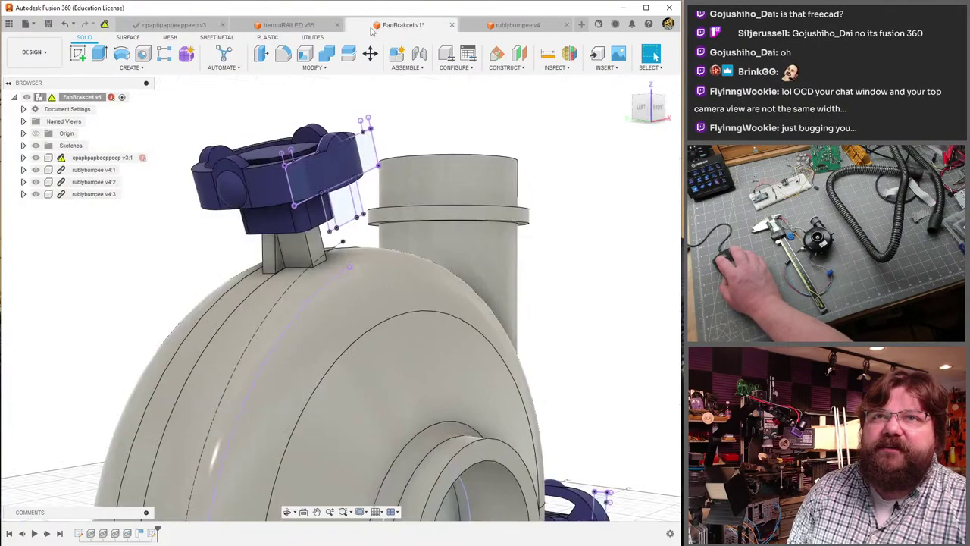
{"action": "right_click", "coordinate": [89, 157]}
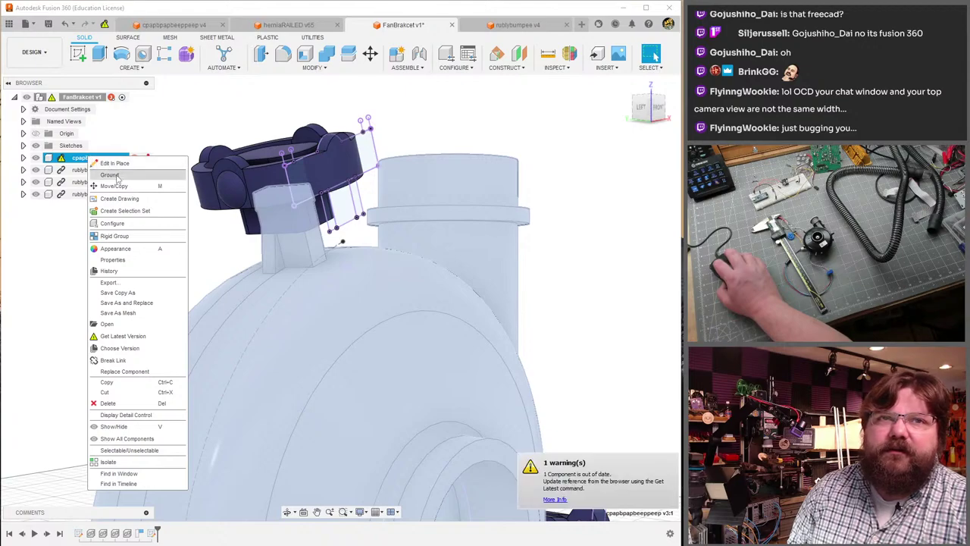
{"action": "left_click", "coordinate": [122, 335]}
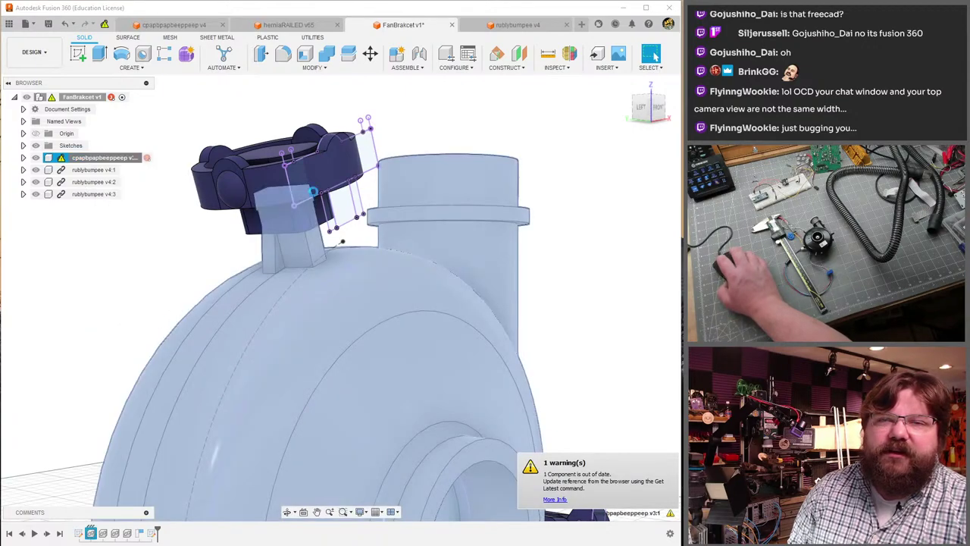
{"action": "scroll", "coordinate": [350, 273], "scroll_direction": "up", "scroll_amount": 8}
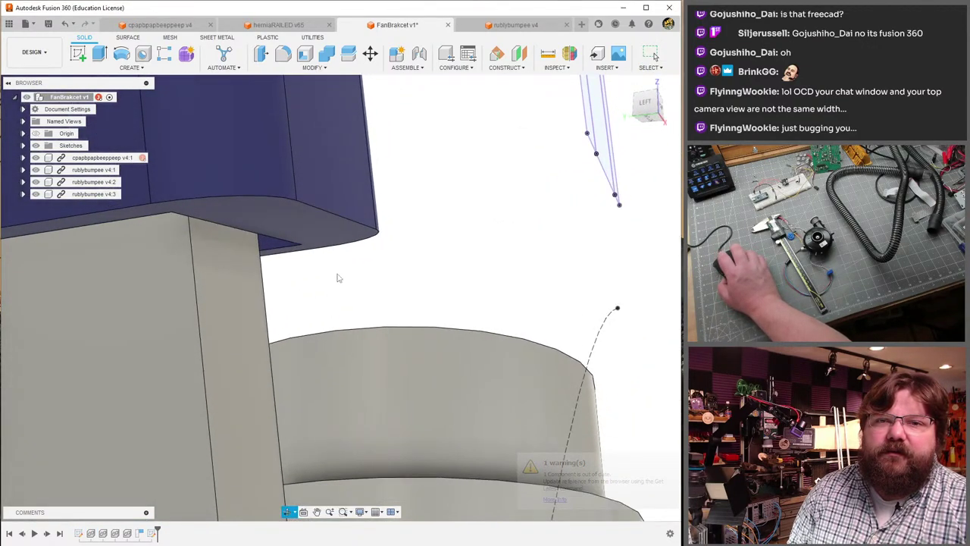
{"action": "middle_click_drag", "start_coordinate": [338, 278], "coordinate": [63, 210], "text": "shift"}
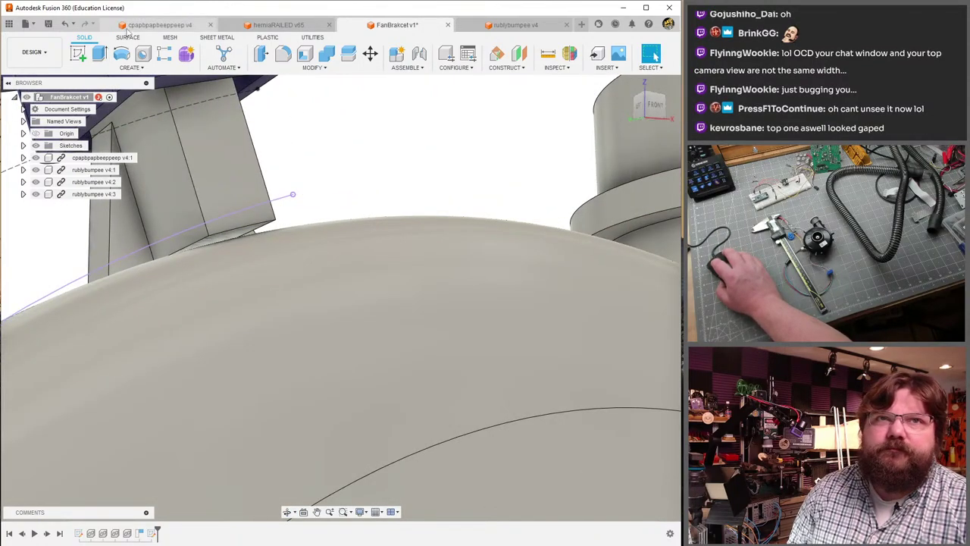
- In the cpapbpapbeeppeep design, edit Extrude5 to include the additional post-base sketch profiles that run into the fan housing
{"action": "left_click", "coordinate": [156, 25]}
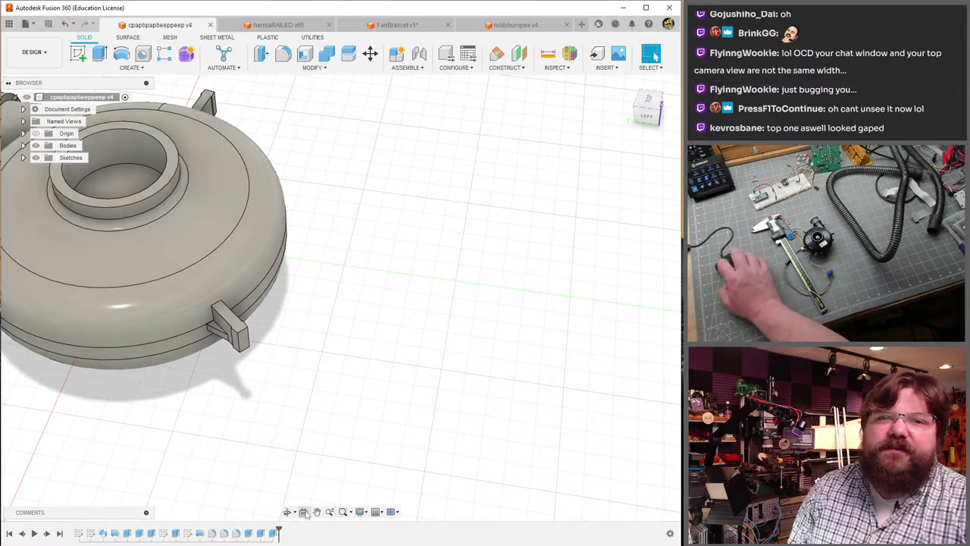
{"action": "left_click", "coordinate": [260, 532]}
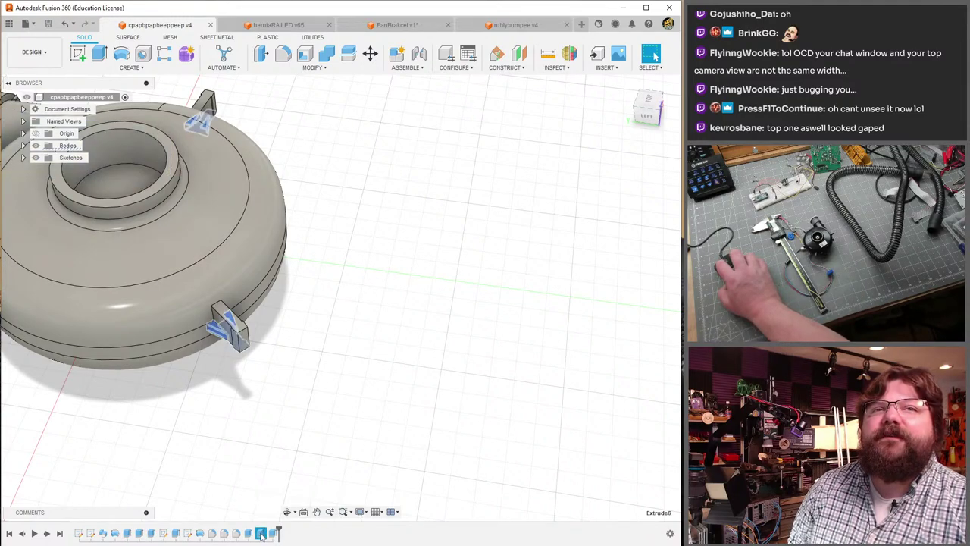
{"action": "left_click", "coordinate": [249, 534]}
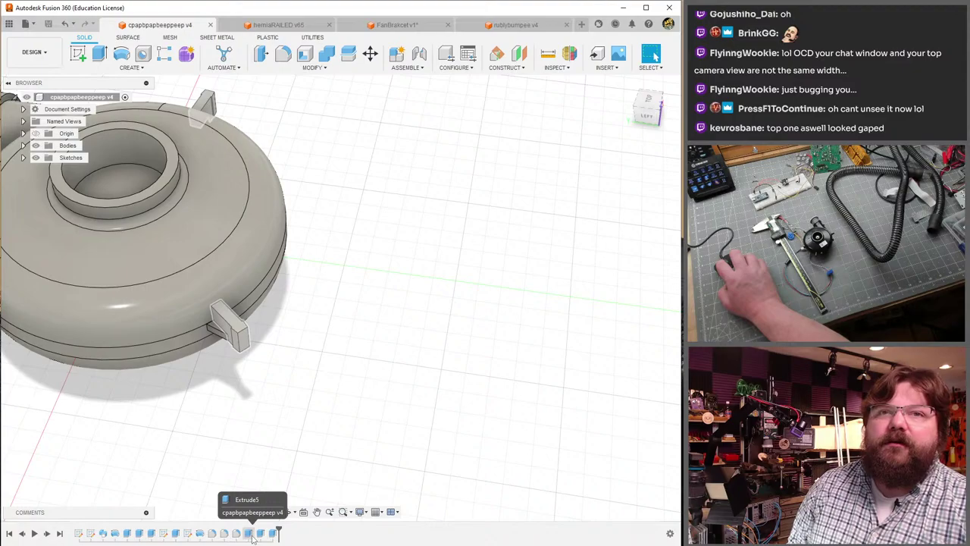
{"action": "double_click", "coordinate": [251, 535]}
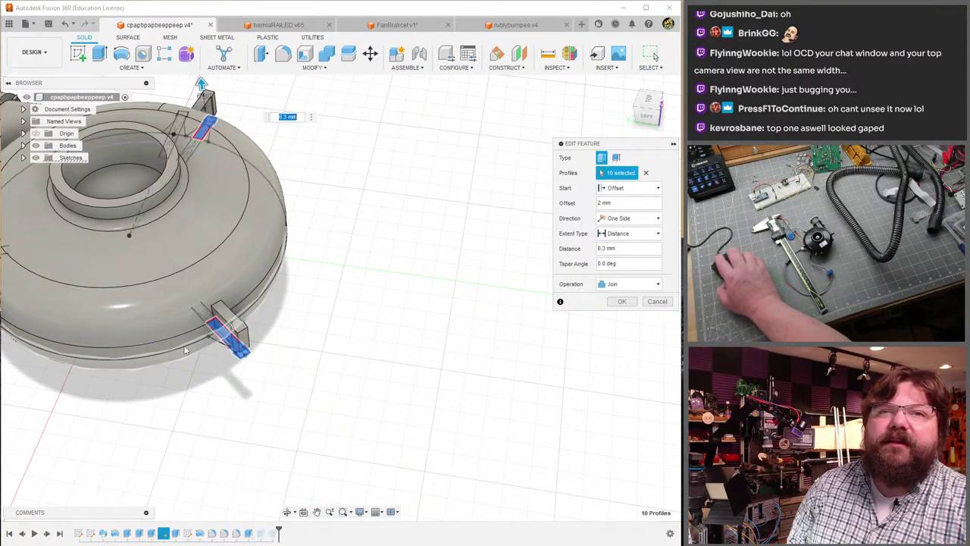
{"action": "scroll", "coordinate": [184, 350], "scroll_direction": "up", "scroll_amount": 5}
{"action": "middle_click_drag", "start_coordinate": [182, 341], "coordinate": [78, 486], "text": "shift"}
{"action": "scroll", "coordinate": [151, 342], "scroll_direction": "up", "scroll_amount": 5}
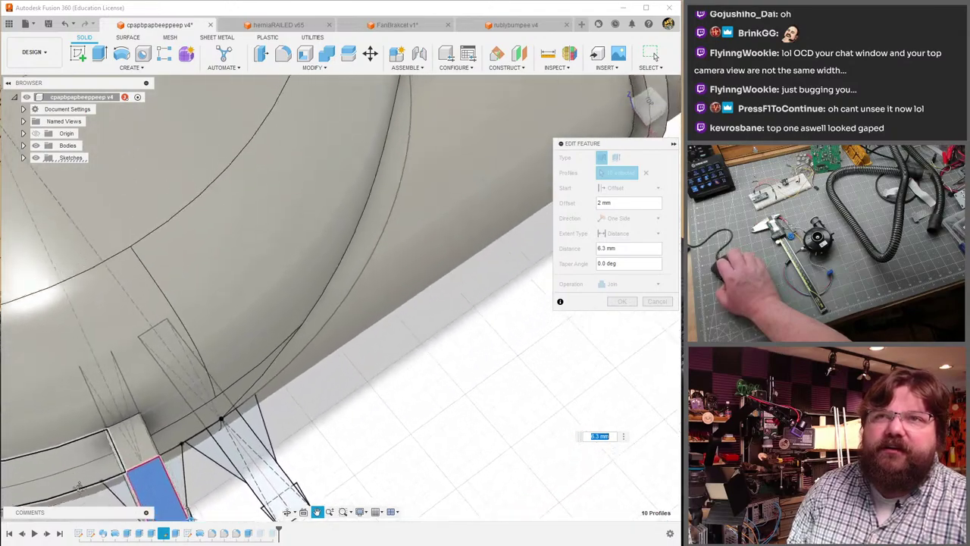
{"action": "scroll", "coordinate": [261, 353], "scroll_direction": "down", "scroll_amount": 5}
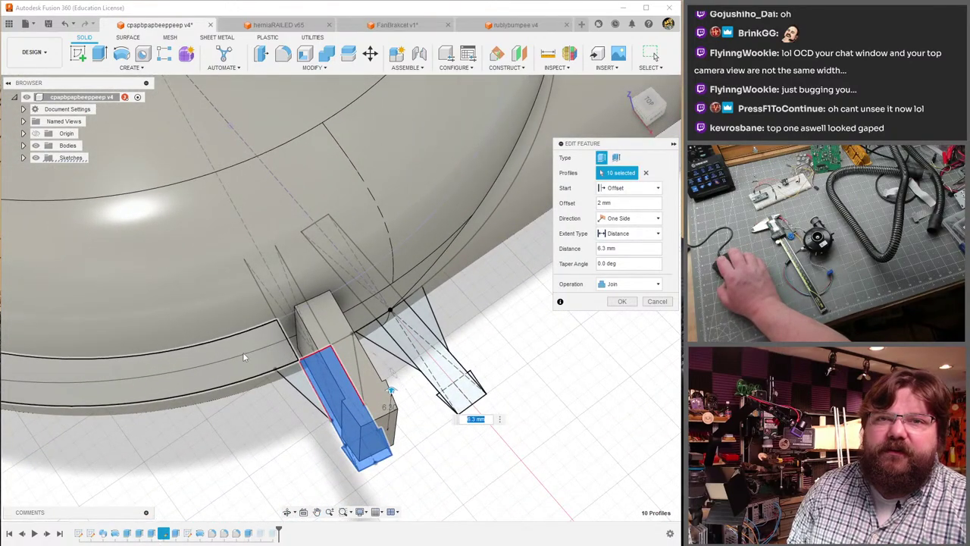
{"action": "middle_click_drag", "start_coordinate": [242, 356], "coordinate": [326, 227], "text": "shift"}
{"action": "left_click", "coordinate": [235, 372]}
{"action": "scroll", "coordinate": [298, 315], "scroll_direction": "up", "scroll_amount": 6}
{"action": "left_click", "coordinate": [356, 198]}
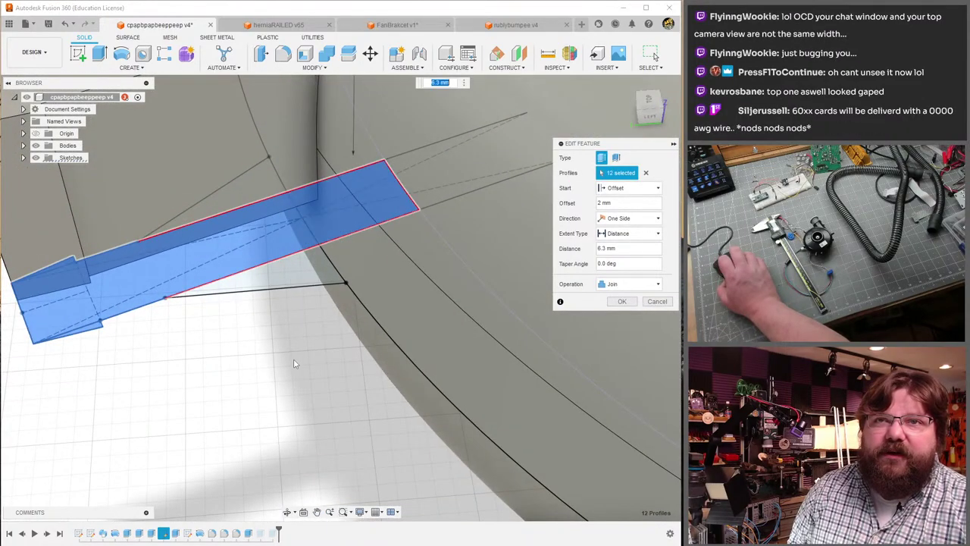
{"action": "scroll", "coordinate": [295, 363], "scroll_direction": "down", "scroll_amount": 10}
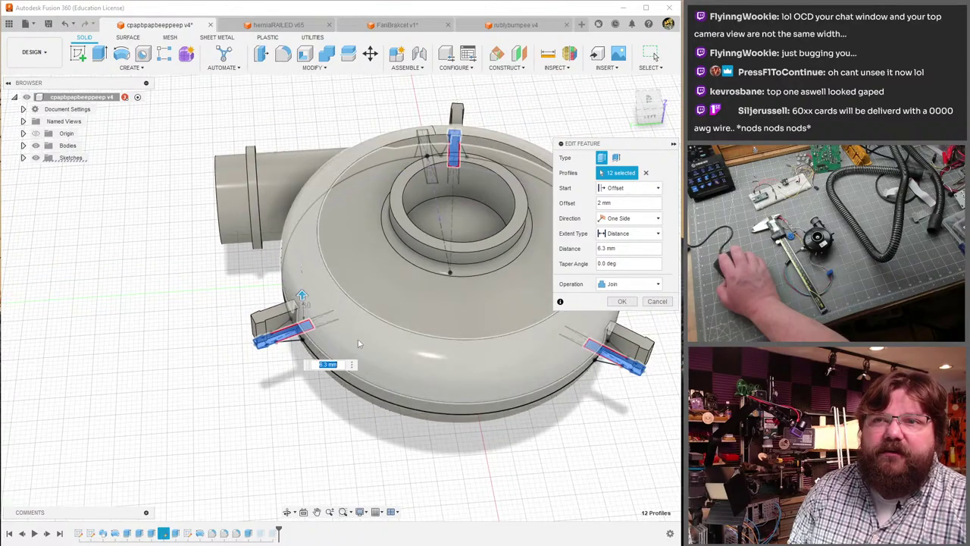
{"action": "middle_click_drag", "start_coordinate": [365, 338], "coordinate": [628, 355], "text": "shift"}
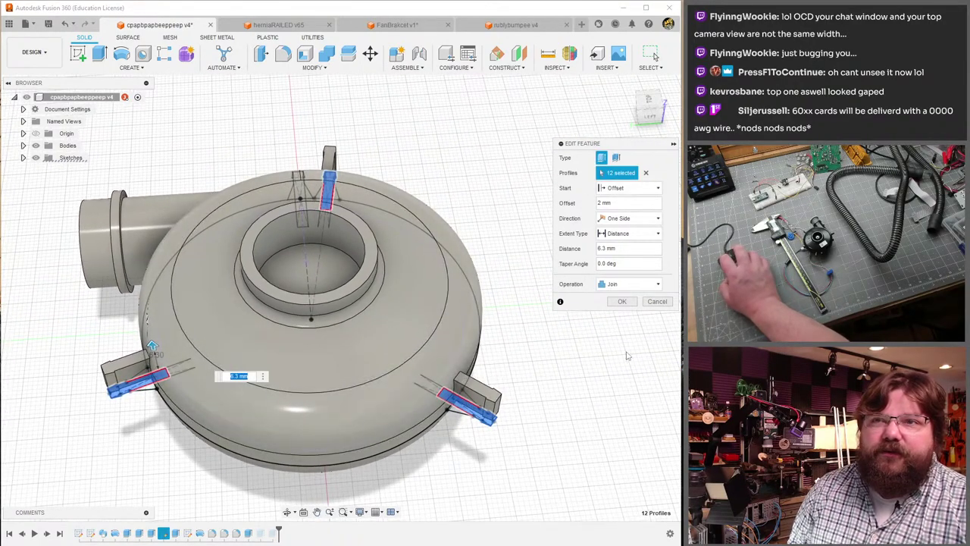
{"action": "left_click", "coordinate": [621, 301]}
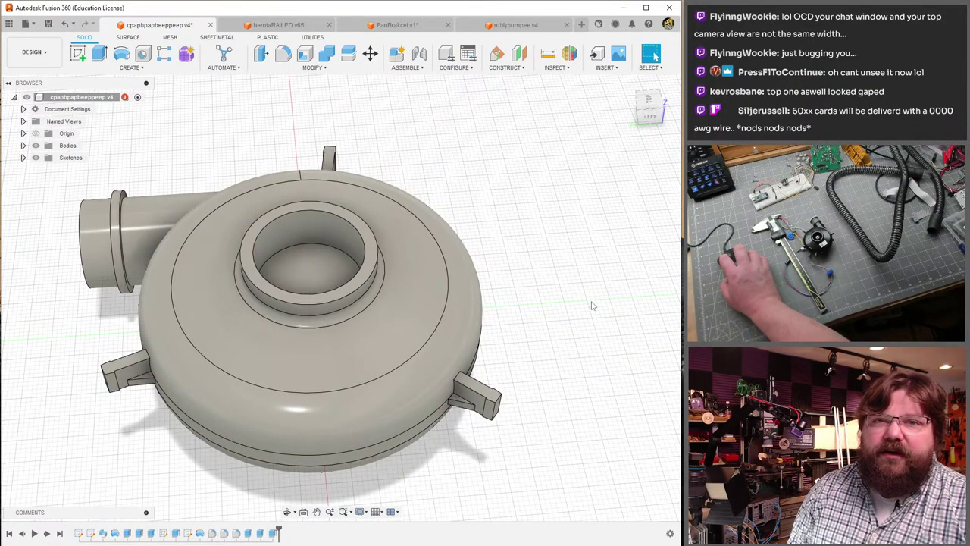
- Save the revised cpapbpapbeeppeep design as a new version with the default description
{"action": "key", "text": "ctrl+s"}
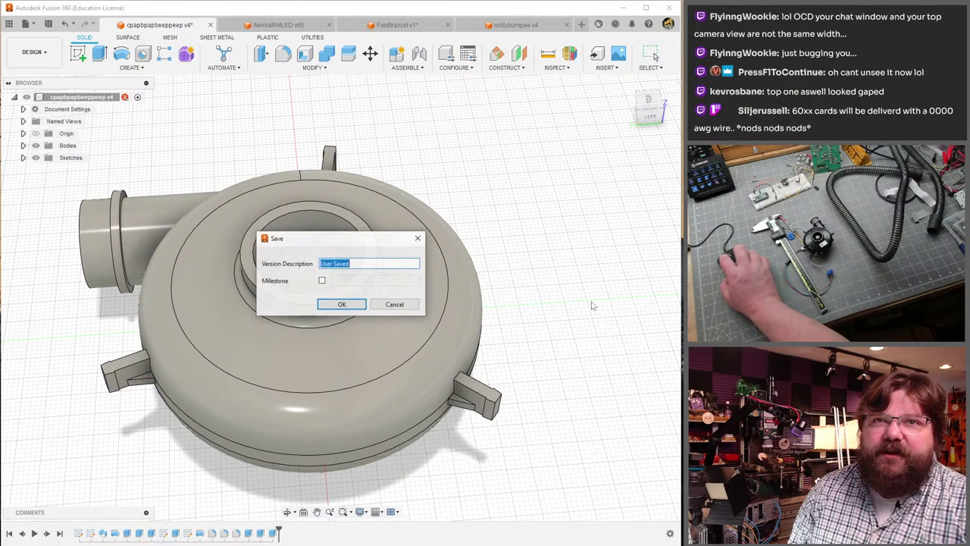
{"action": "left_click", "coordinate": [330, 307]}
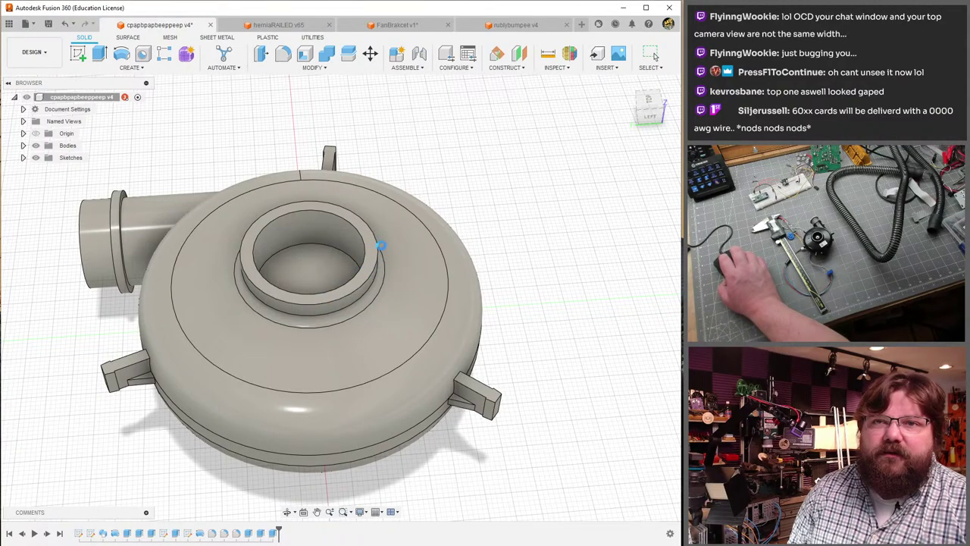
{"action": "middle_click_drag", "start_coordinate": [382, 250], "coordinate": [252, 243], "text": "shift"}
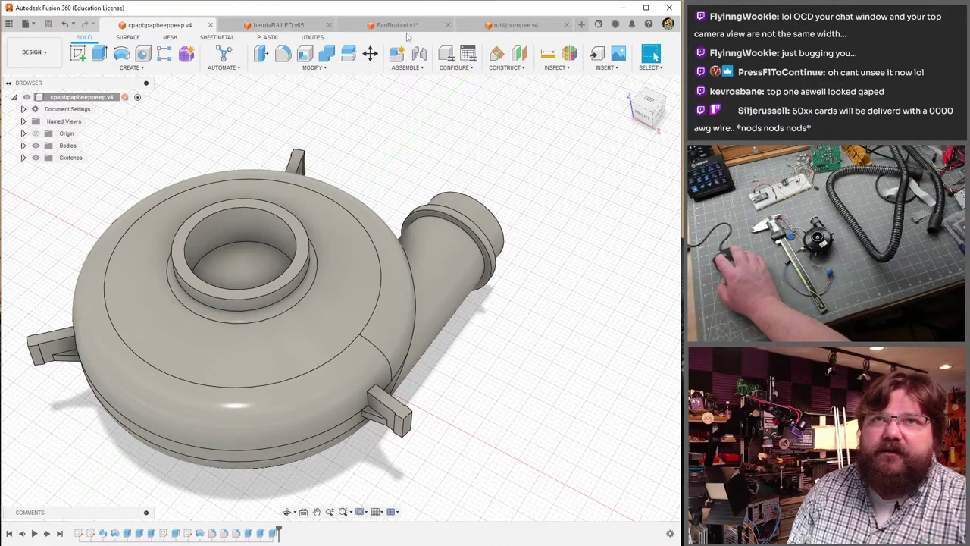
- Update the cpapbpapbeeppeep component in the FanBrakcet design to its latest version and check the posts against the housing
{"action": "left_click", "coordinate": [396, 25]}
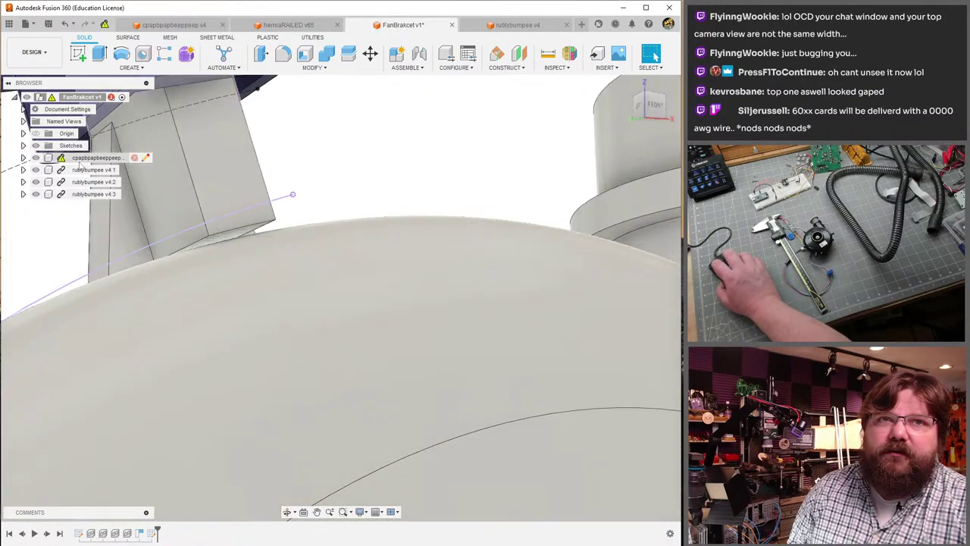
{"action": "right_click", "coordinate": [80, 162]}
{"action": "left_click", "coordinate": [121, 342]}
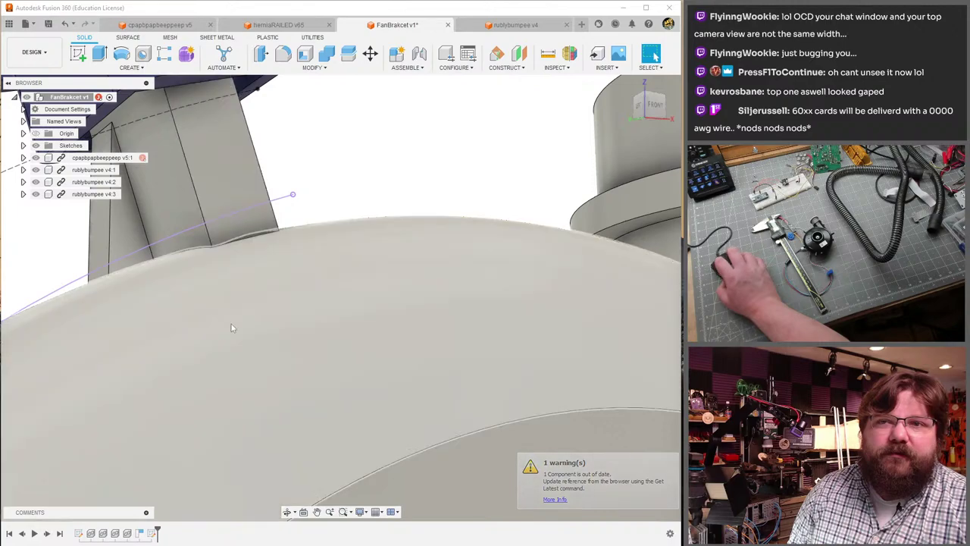
{"action": "scroll", "coordinate": [213, 328], "scroll_direction": "down", "scroll_amount": 5}
{"action": "middle_click_drag", "start_coordinate": [210, 323], "coordinate": [153, 319], "text": "shift"}
{"action": "scroll", "coordinate": [163, 336], "scroll_direction": "down", "scroll_amount": 3}
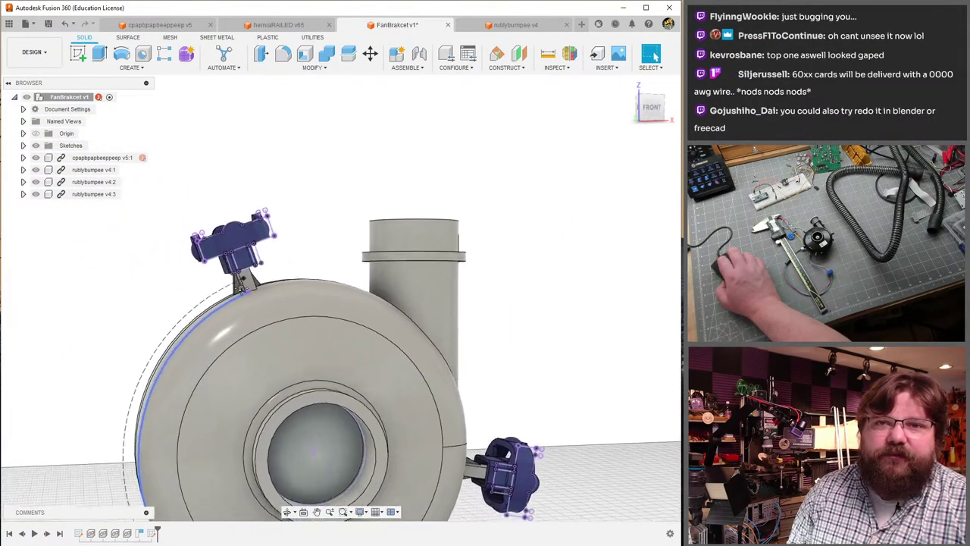
{"action": "middle_click_drag", "start_coordinate": [163, 335], "coordinate": [655, 56], "text": "shift"}
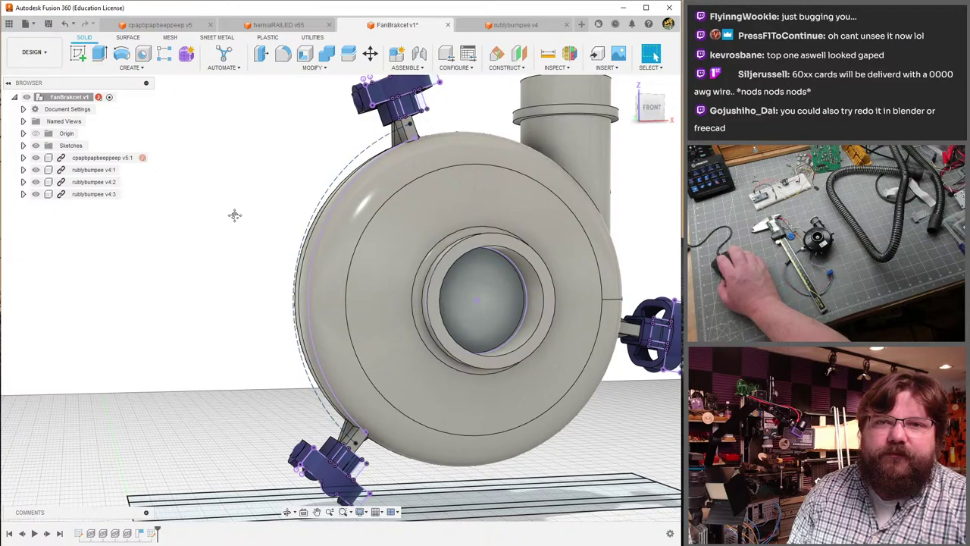
{"action": "middle_click_drag", "start_coordinate": [235, 216], "coordinate": [188, 219], "text": "shift"}
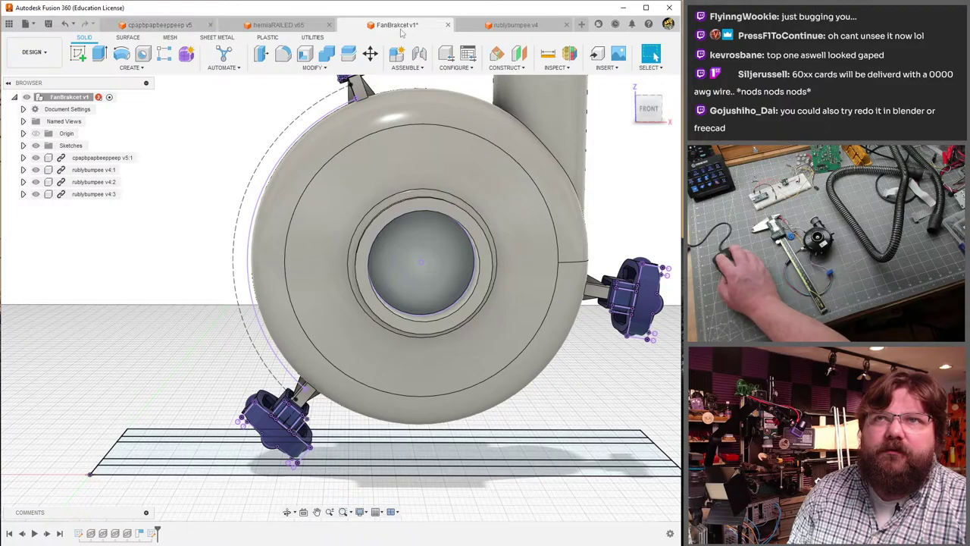
- Examine the housing and its posts in the cpapbpapbeeppeep design, then the printer frame in the herniaRAILED design
{"action": "left_click", "coordinate": [159, 25]}
{"action": "scroll", "coordinate": [161, 334], "scroll_direction": "up", "scroll_amount": 3}
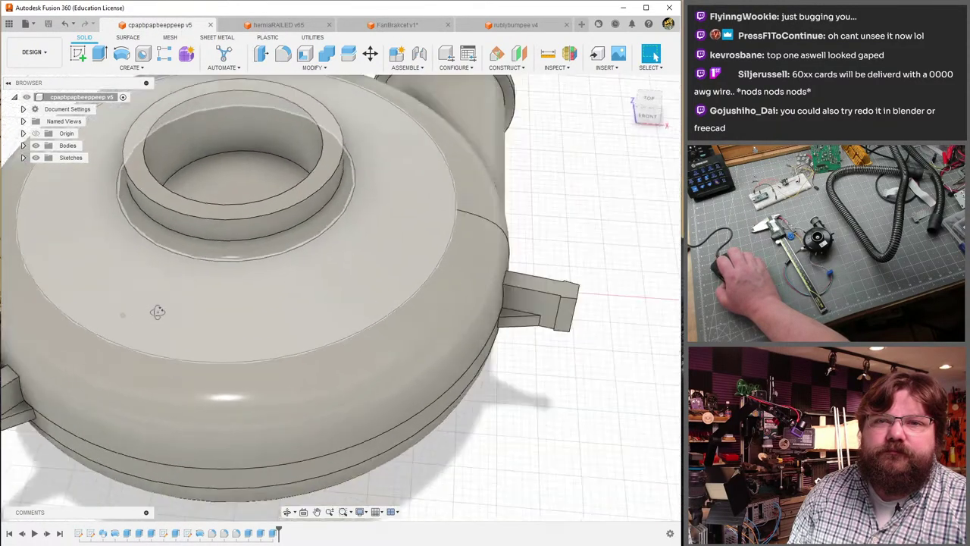
{"action": "middle_click_drag", "start_coordinate": [157, 311], "coordinate": [201, 137], "text": "shift"}
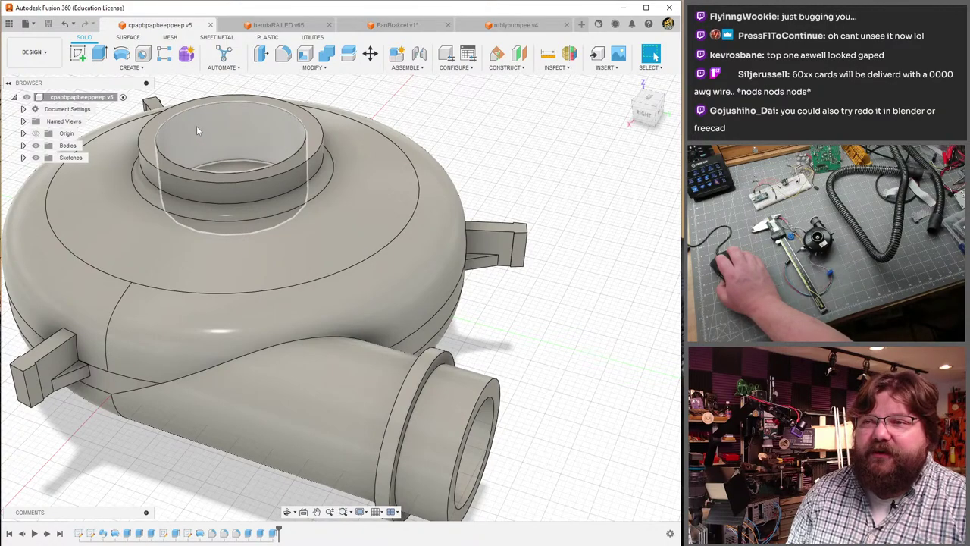
{"action": "middle_click_drag", "start_coordinate": [204, 130], "coordinate": [285, 237]}
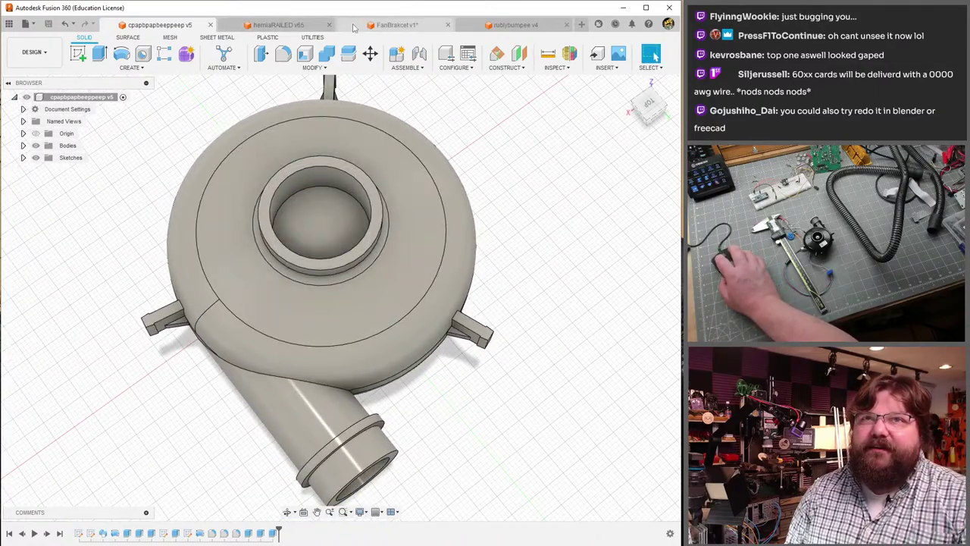
{"action": "left_click", "coordinate": [277, 25]}
{"action": "scroll", "coordinate": [315, 345], "scroll_direction": "down", "scroll_amount": 3}
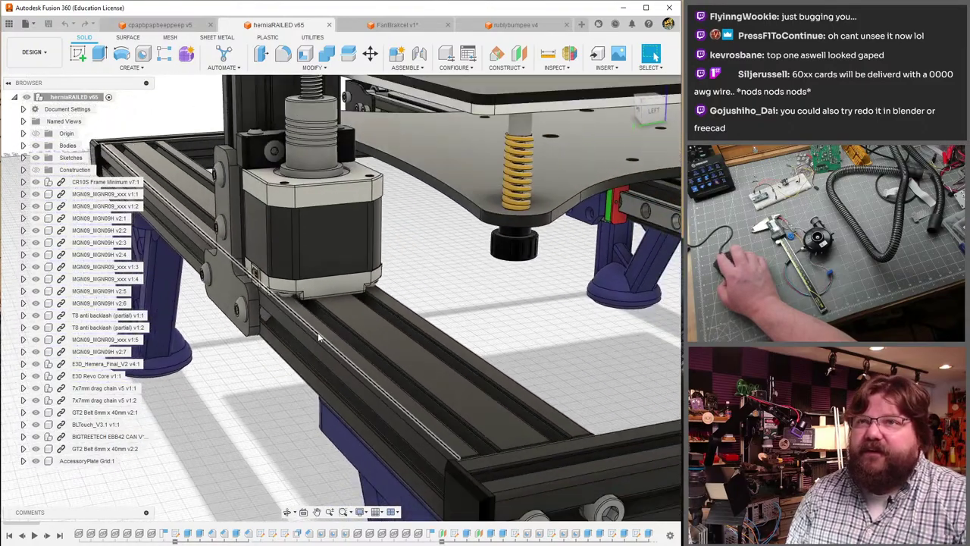
{"action": "scroll", "coordinate": [318, 337], "scroll_direction": "down", "scroll_amount": 5}
{"action": "middle_click_drag", "start_coordinate": [319, 337], "coordinate": [416, 242], "text": "shift"}
{"action": "scroll", "coordinate": [364, 322], "scroll_direction": "up", "scroll_amount": 3}
{"action": "scroll", "coordinate": [503, 426], "scroll_direction": "down", "scroll_amount": 5}
{"action": "scroll", "coordinate": [344, 326], "scroll_direction": "up", "scroll_amount": 3}
{"action": "scroll", "coordinate": [343, 326], "scroll_direction": "down", "scroll_amount": 5}
{"action": "scroll", "coordinate": [416, 242], "scroll_direction": "up", "scroll_amount": 3}
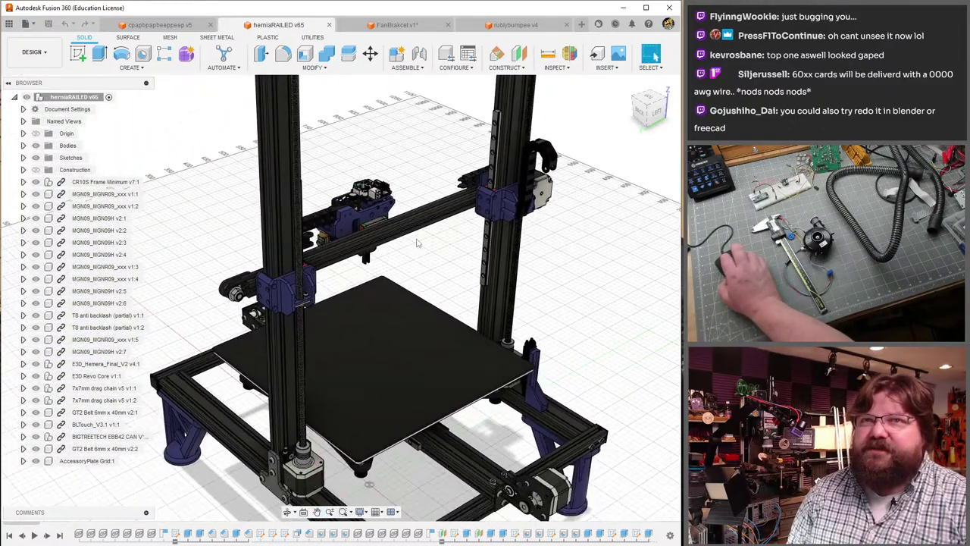
- Return to the FanBrakcet design and examine how the lower bumper seats on its post and where the assembly sits above the base sketch
{"action": "left_click", "coordinate": [394, 25]}
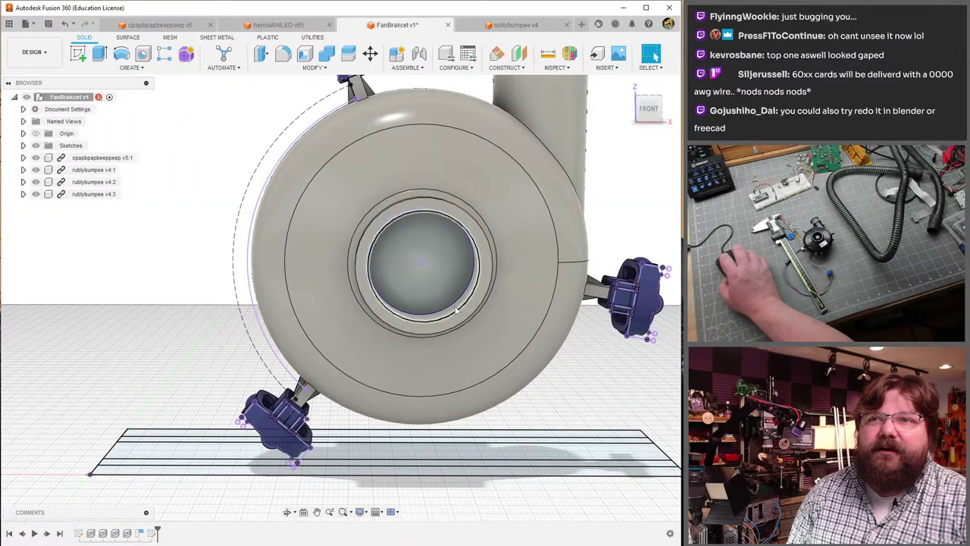
{"action": "middle_click_drag", "start_coordinate": [457, 309], "coordinate": [303, 402], "text": "shift"}
{"action": "scroll", "coordinate": [258, 428], "scroll_direction": "up", "scroll_amount": 5}
{"action": "scroll", "coordinate": [318, 391], "scroll_direction": "down", "scroll_amount": 5}
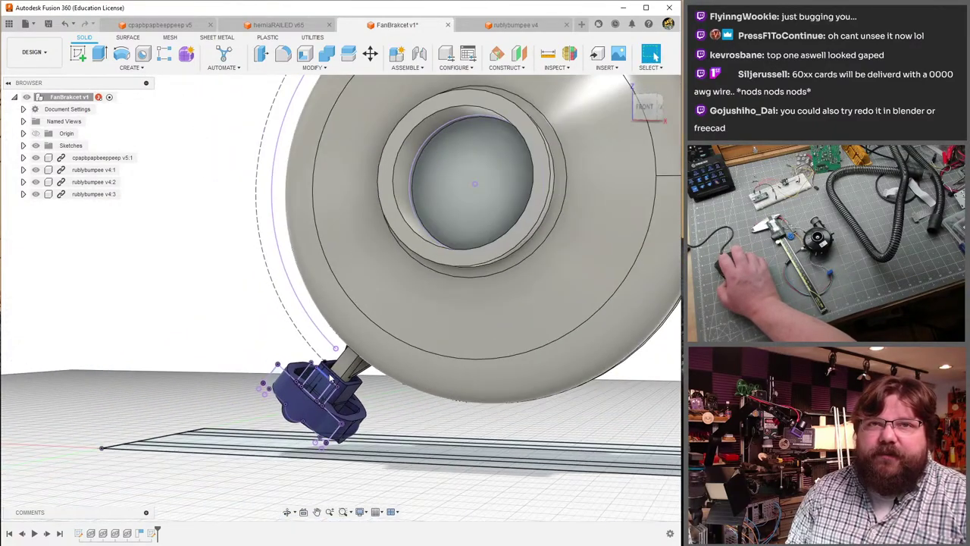
{"action": "scroll", "coordinate": [330, 378], "scroll_direction": "up", "scroll_amount": 6}
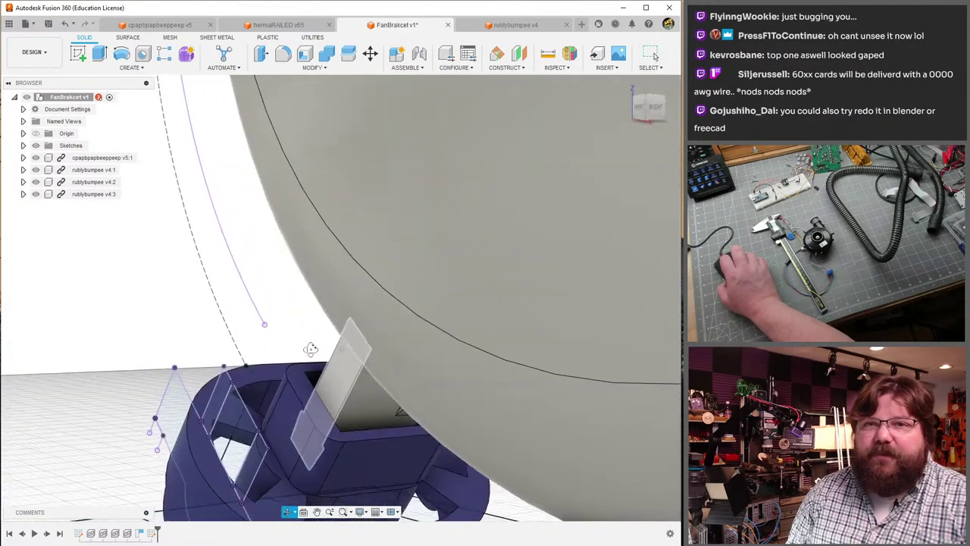
{"action": "middle_click_drag", "start_coordinate": [311, 349], "coordinate": [326, 364], "text": "shift"}
{"action": "scroll", "coordinate": [325, 364], "scroll_direction": "down", "scroll_amount": 8}
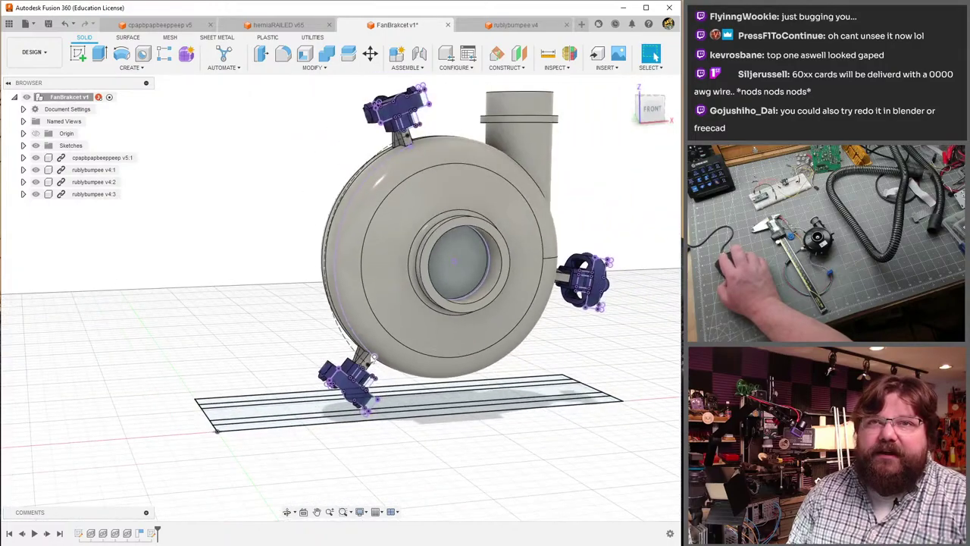
{"action": "middle_click_drag", "start_coordinate": [260, 277], "coordinate": [162, 319]}
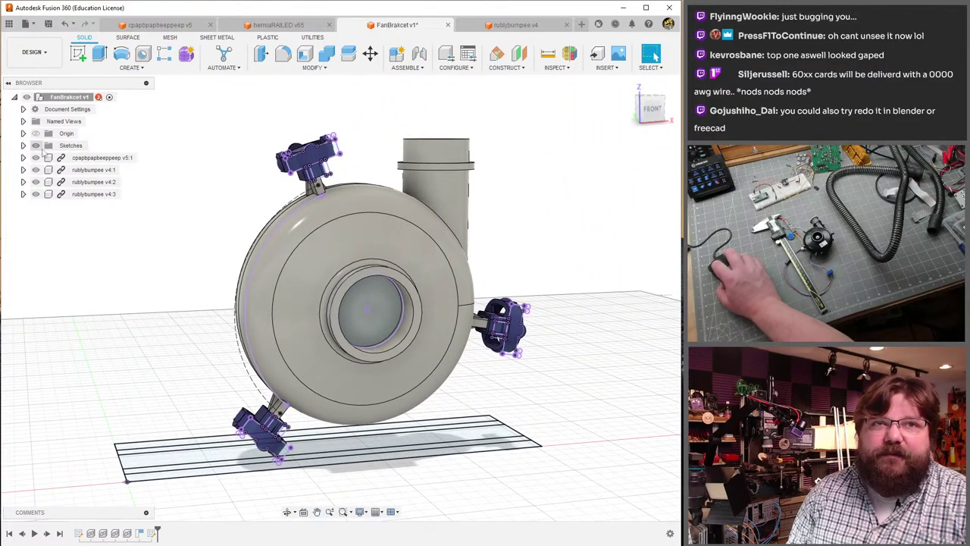
- Delete the offset construction curve and the projected housing edge from Sketch2 and finish the sketch
{"action": "left_click", "coordinate": [23, 145]}
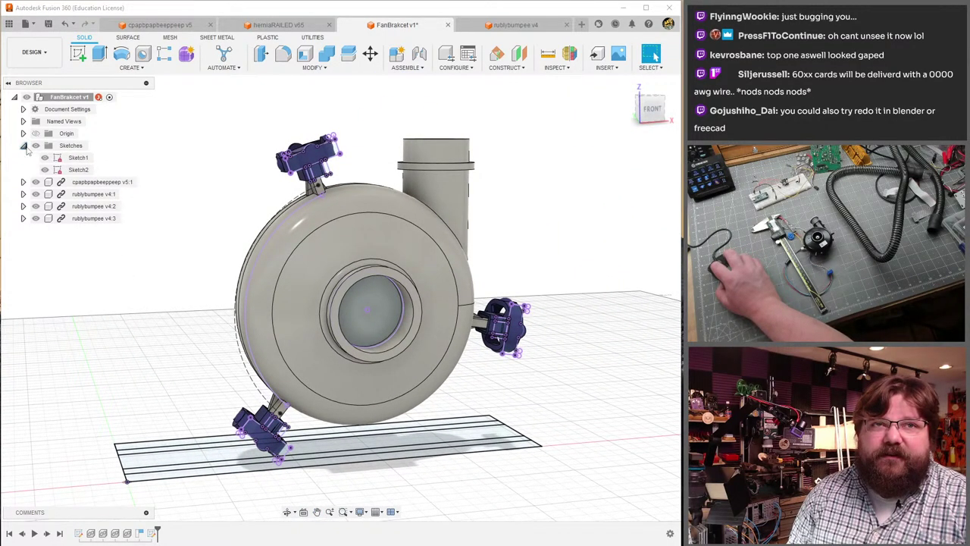
{"action": "double_click", "coordinate": [79, 170]}
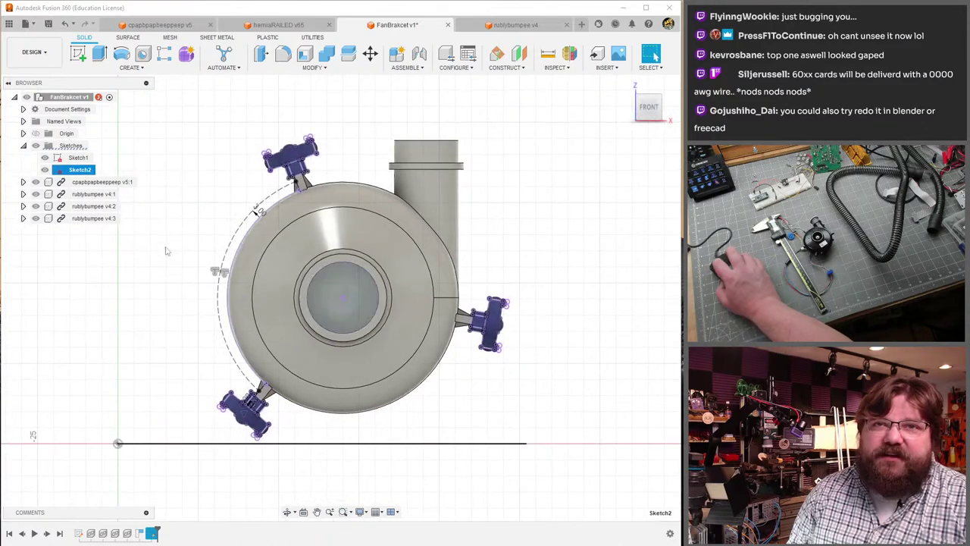
{"action": "left_click", "coordinate": [215, 235]}
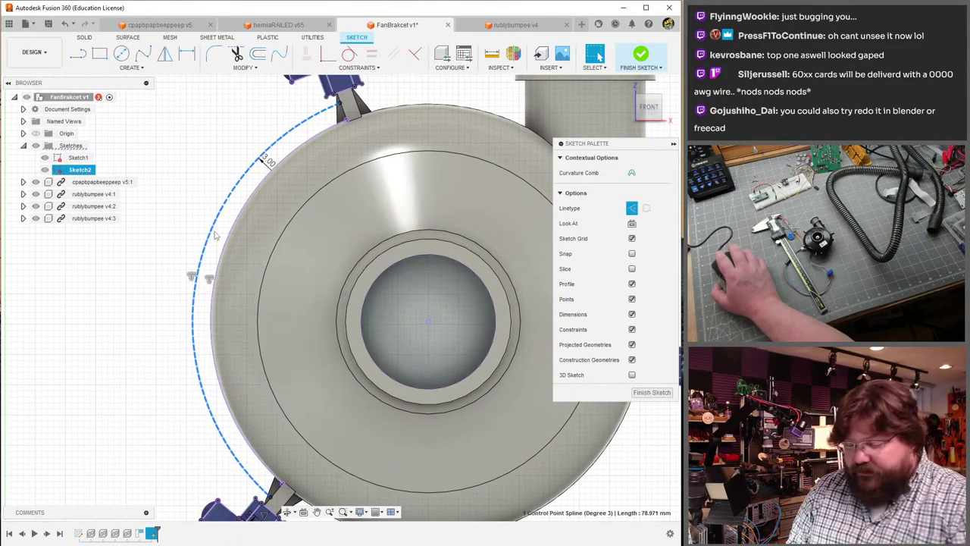
{"action": "key", "text": "Delete"}
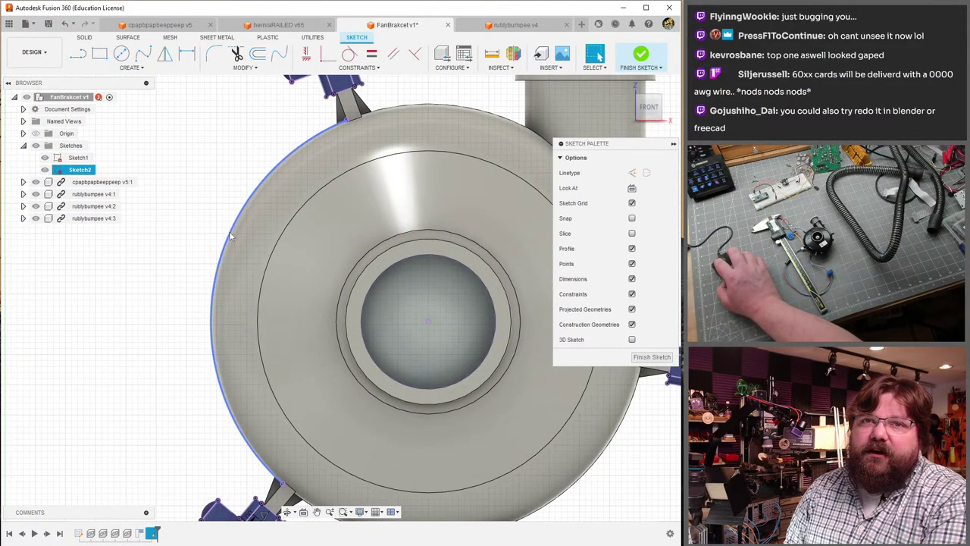
{"action": "left_click", "coordinate": [231, 237]}
{"action": "key", "text": "Delete"}
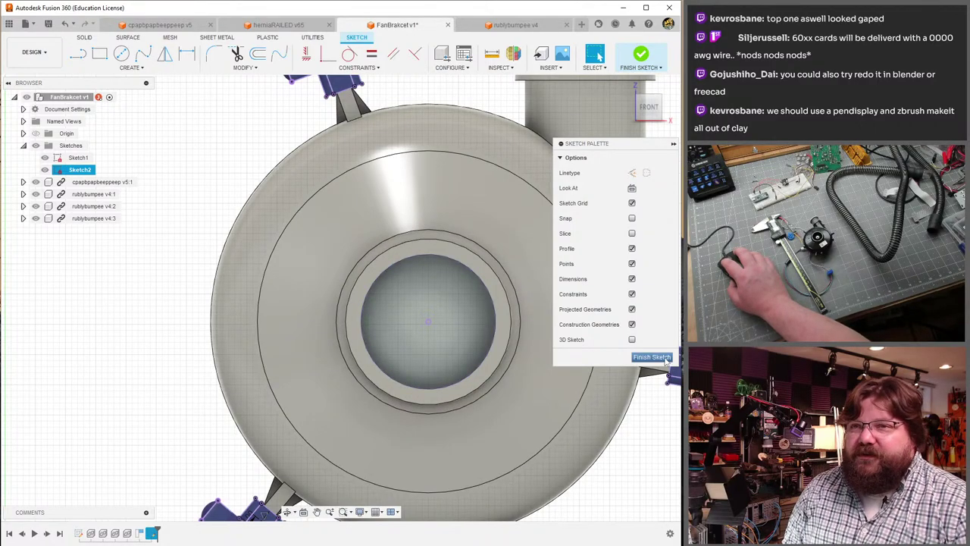
{"action": "left_click", "coordinate": [652, 357]}
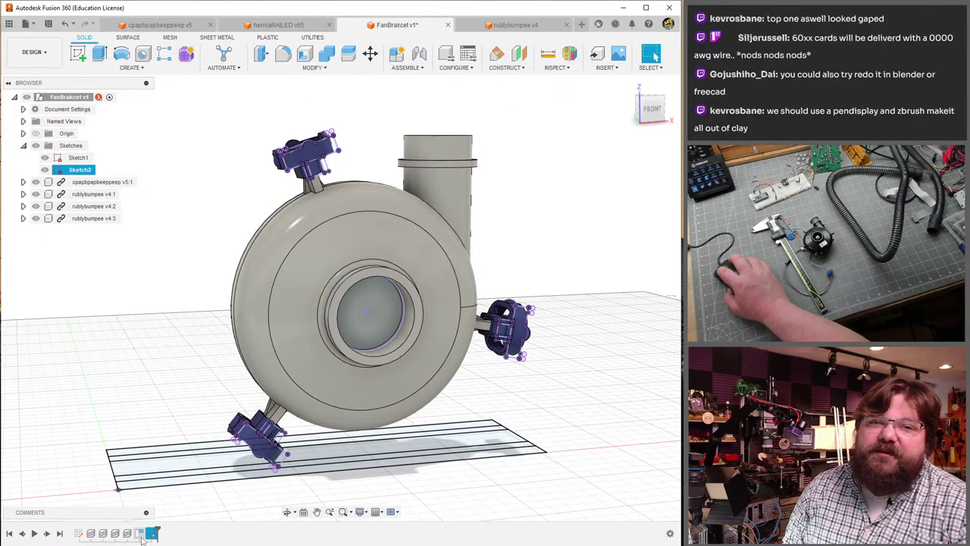
- Edit the captured component position and move the upper bumper 14 mm outward along Z, clear of its housing post
{"action": "left_click_drag", "start_coordinate": [155, 533], "coordinate": [144, 533]}
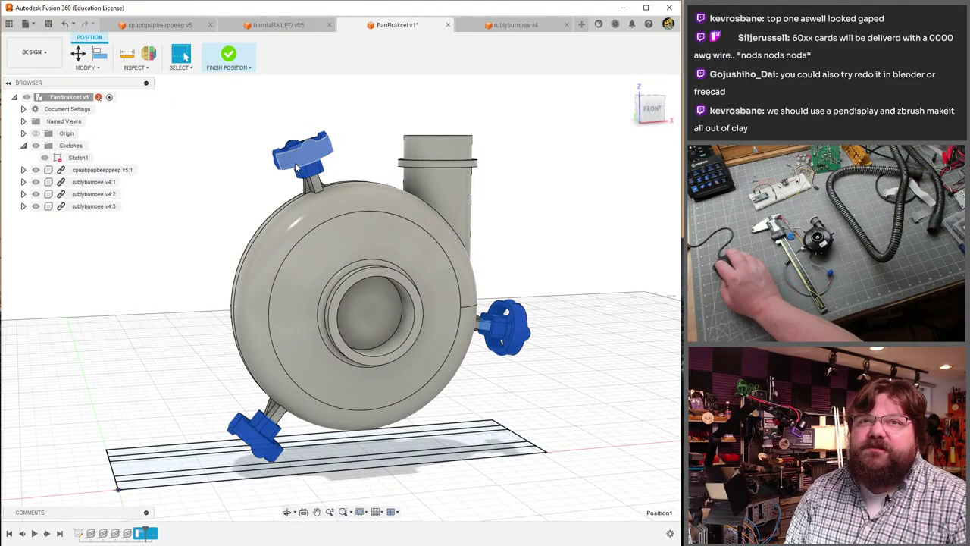
{"action": "scroll", "coordinate": [307, 156], "scroll_direction": "up", "scroll_amount": 8}
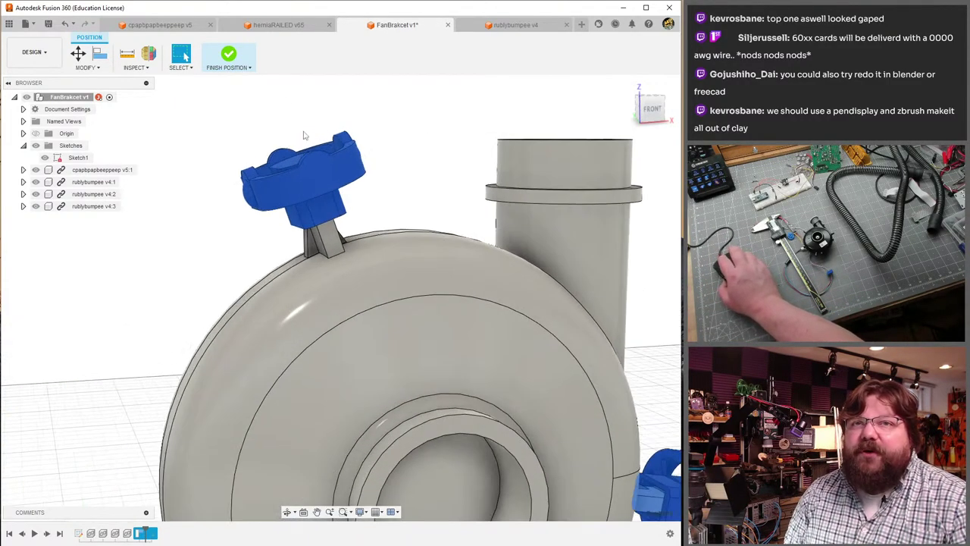
{"action": "middle_click_drag", "start_coordinate": [307, 155], "coordinate": [668, 189], "text": "shift"}
{"action": "left_click", "coordinate": [182, 55]}
{"action": "scroll", "coordinate": [119, 127], "scroll_direction": "down", "scroll_amount": 3}
{"action": "left_click", "coordinate": [78, 53]}
{"action": "left_click", "coordinate": [602, 188]}
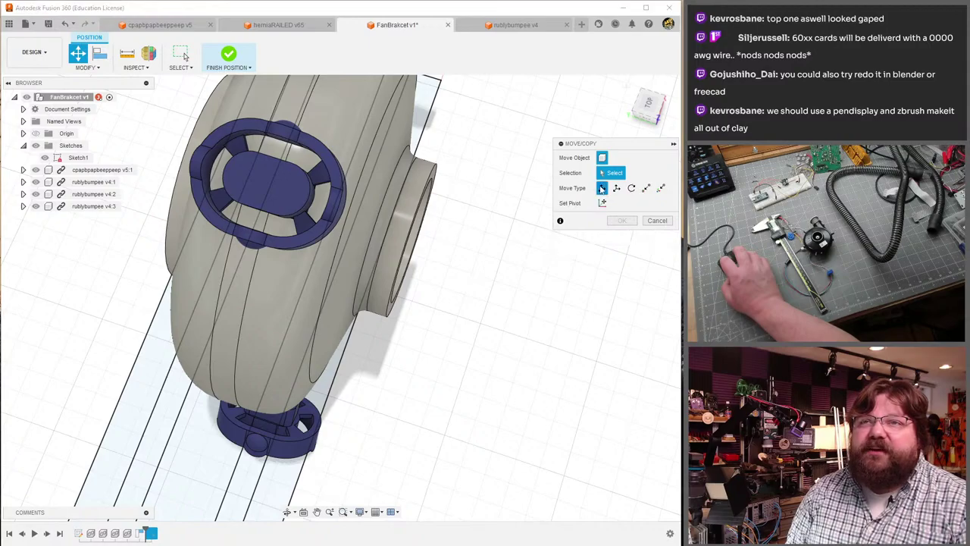
{"action": "middle_click_drag", "start_coordinate": [325, 198], "coordinate": [282, 188], "text": "shift"}
{"action": "left_click", "coordinate": [320, 228]}
{"action": "left_click_drag", "start_coordinate": [282, 188], "coordinate": [269, 121]}
{"action": "middle_click_drag", "start_coordinate": [269, 121], "coordinate": [212, 198], "text": "shift"}
{"action": "scroll", "coordinate": [273, 188], "scroll_direction": "up", "scroll_amount": 3}
{"action": "scroll", "coordinate": [273, 188], "scroll_direction": "up", "scroll_amount": 3}
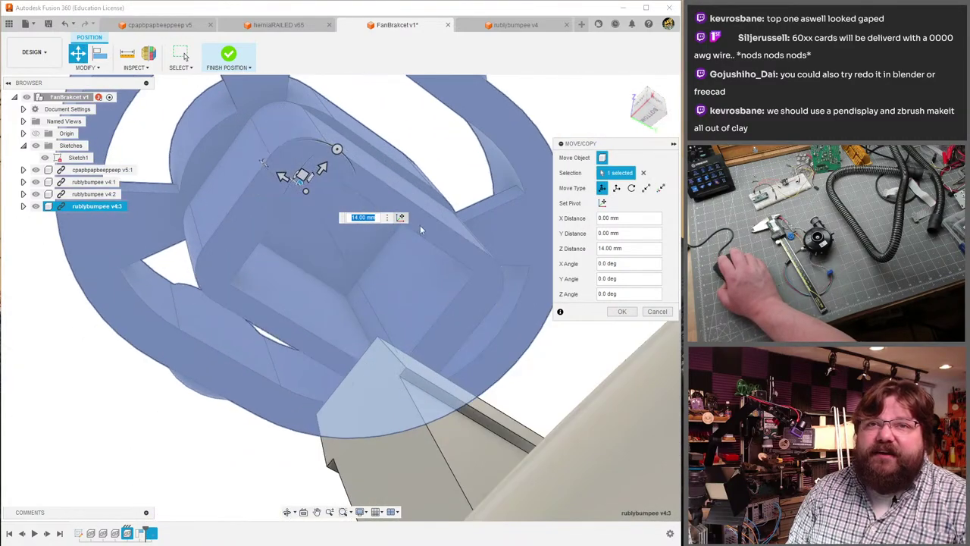
- Move the upper bumper point to point from the center of its socket floor to the center of the post's end face
{"action": "left_click", "coordinate": [647, 189]}
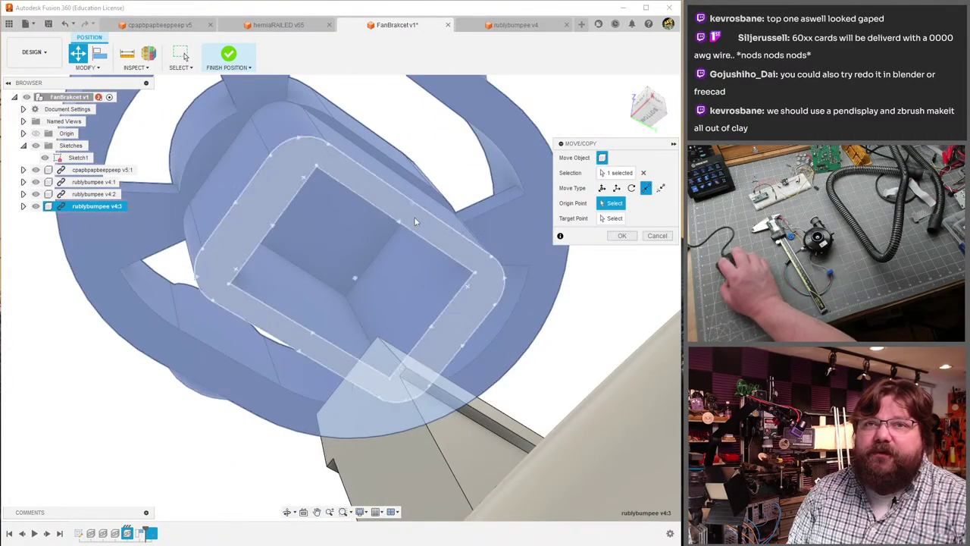
{"action": "left_click", "coordinate": [316, 214]}
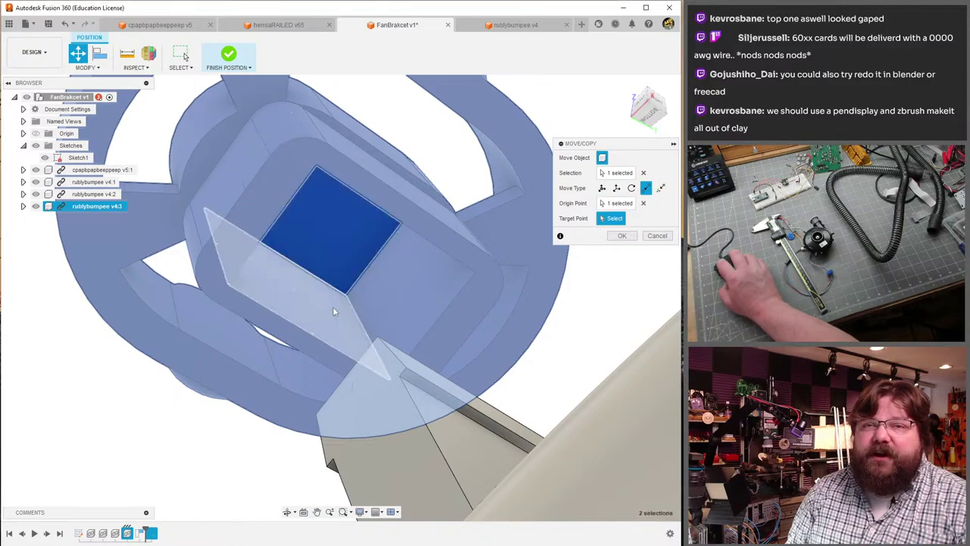
{"action": "middle_click_drag", "start_coordinate": [333, 307], "coordinate": [383, 369], "text": "shift"}
{"action": "scroll", "coordinate": [407, 363], "scroll_direction": "down", "scroll_amount": 3}
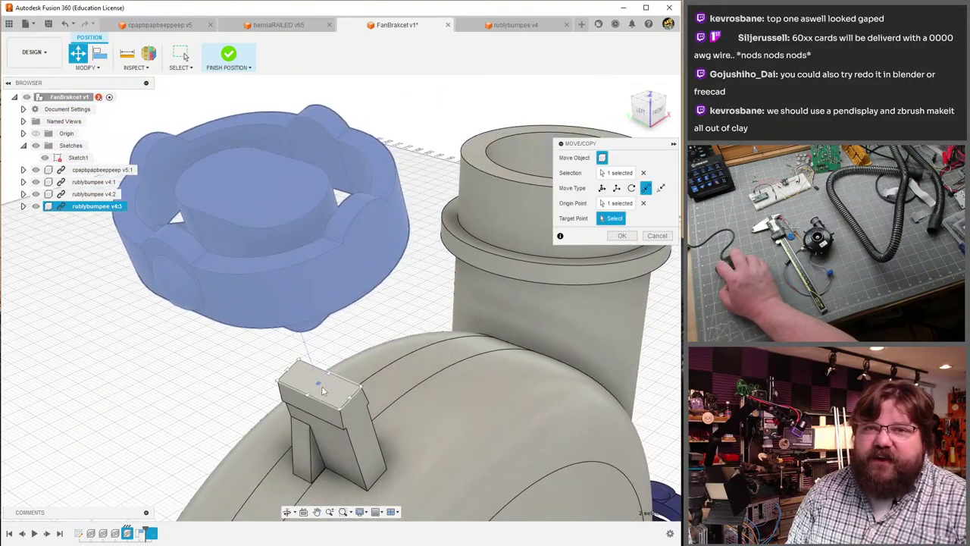
{"action": "left_click", "coordinate": [320, 384]}
{"action": "left_click", "coordinate": [622, 236]}
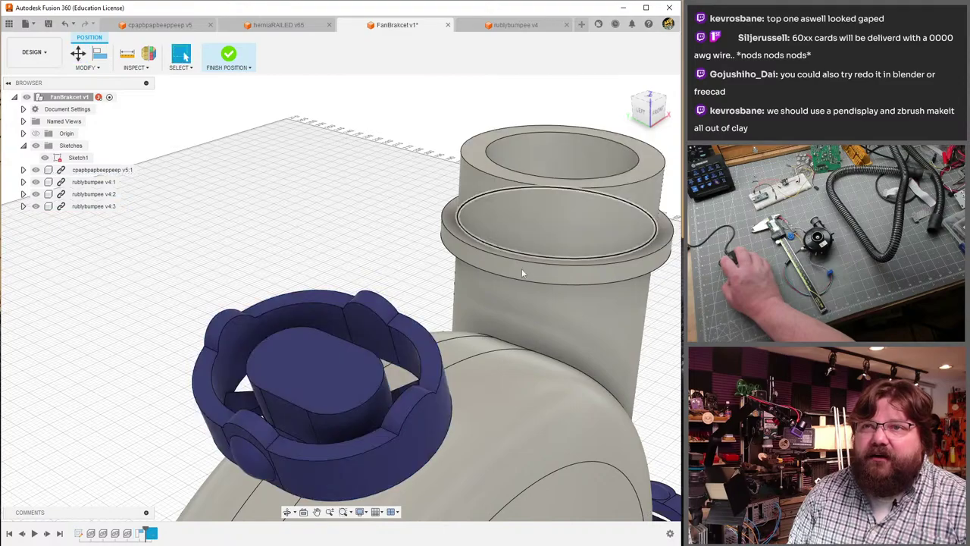
{"action": "middle_click_drag", "start_coordinate": [349, 239], "coordinate": [341, 174], "text": "shift"}
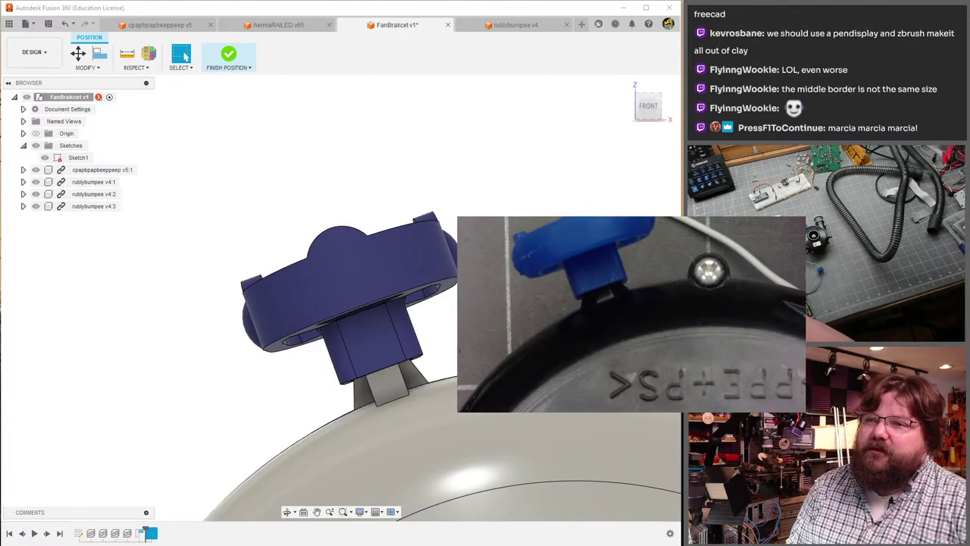
- Move the bumper below the outlet pipe 22 mm outward along Z, clear of its housing post
{"action": "scroll", "coordinate": [255, 289], "scroll_direction": "up", "scroll_amount": 3}
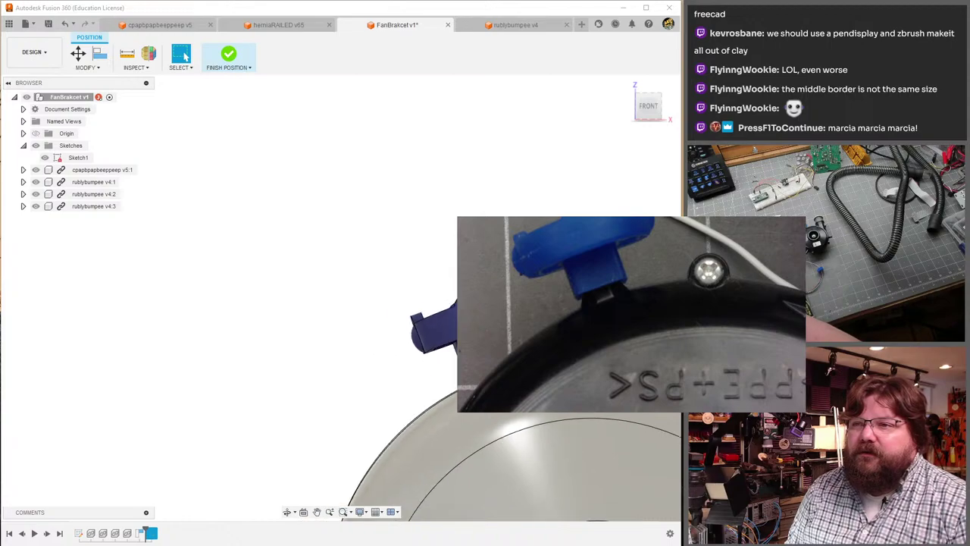
{"action": "middle_click_drag", "start_coordinate": [531, 341], "coordinate": [311, 394]}
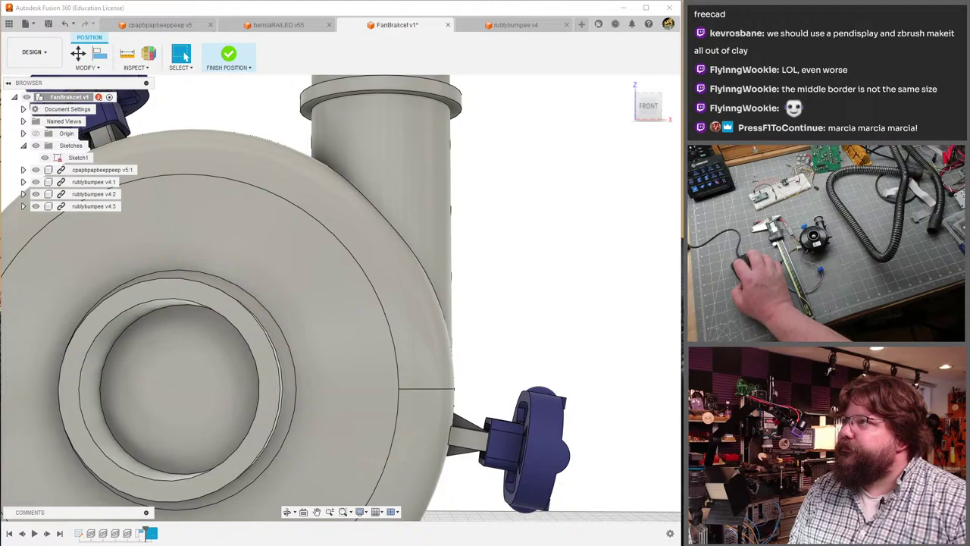
{"action": "middle_click_drag", "start_coordinate": [490, 357], "coordinate": [523, 304]}
{"action": "key", "text": "m"}
{"action": "left_click", "coordinate": [534, 306]}
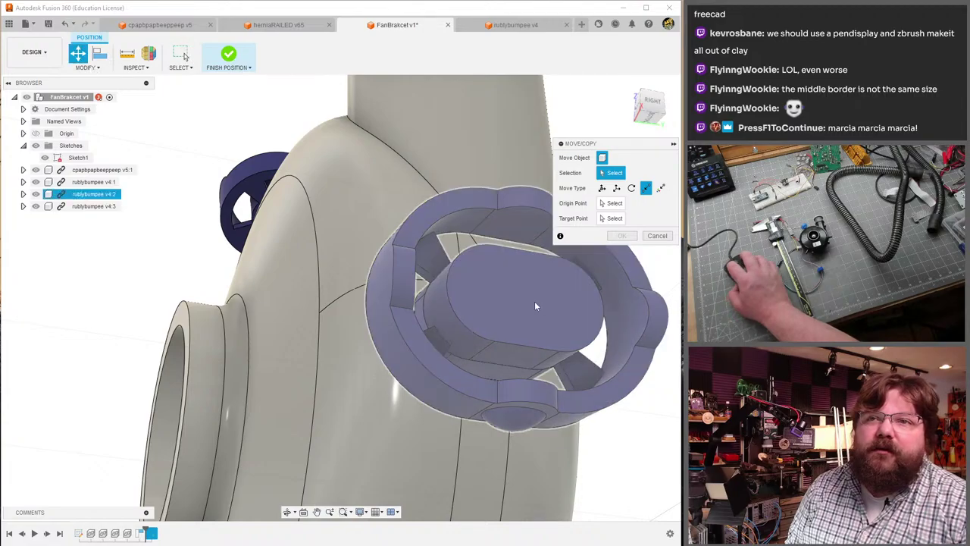
{"action": "left_click", "coordinate": [601, 188]}
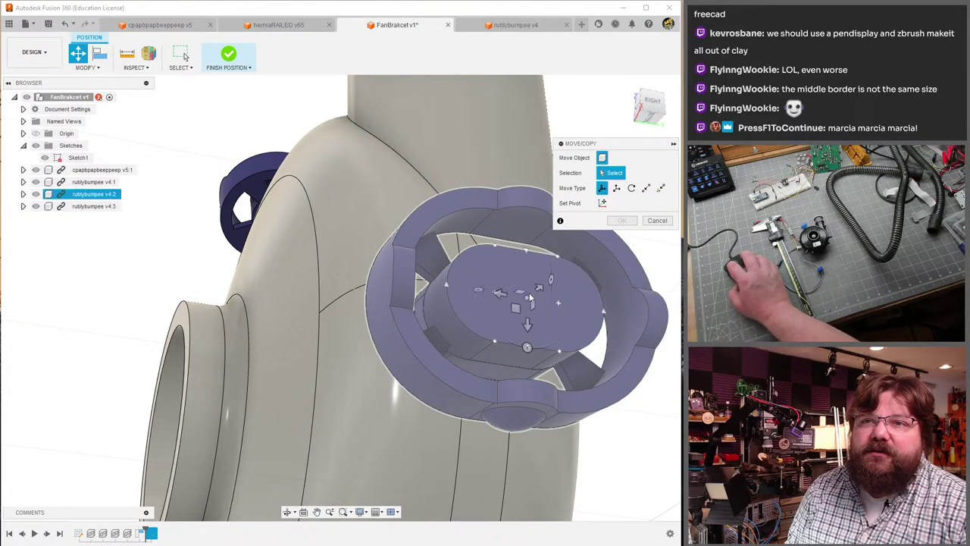
{"action": "left_click", "coordinate": [516, 319]}
{"action": "middle_click_drag", "start_coordinate": [515, 318], "coordinate": [414, 305], "text": "shift"}
{"action": "left_click_drag", "start_coordinate": [412, 288], "coordinate": [559, 314]}
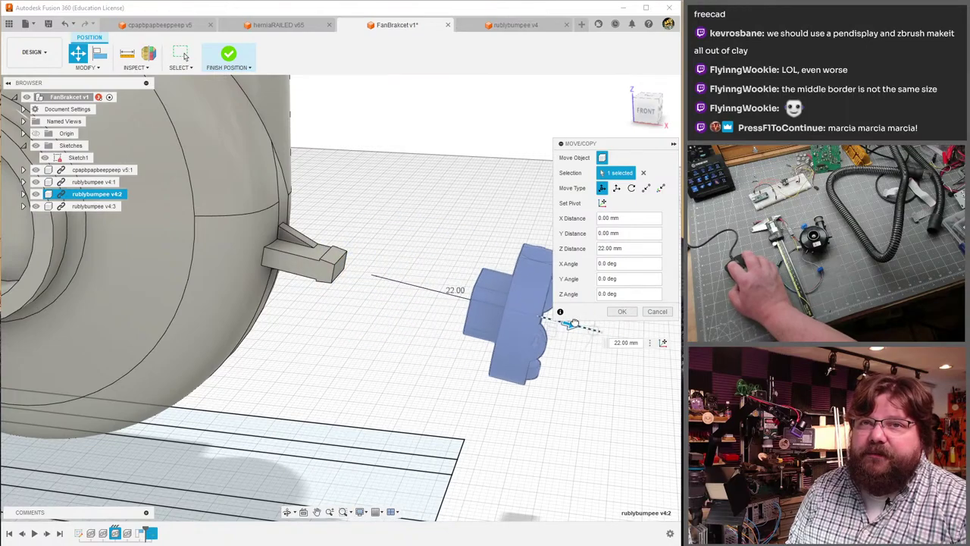
- Seat the bumper below the outlet pipe with a point-to-point move from its socket floor center to its post's end face center
{"action": "middle_click_drag", "start_coordinate": [559, 314], "coordinate": [670, 207], "text": "shift"}
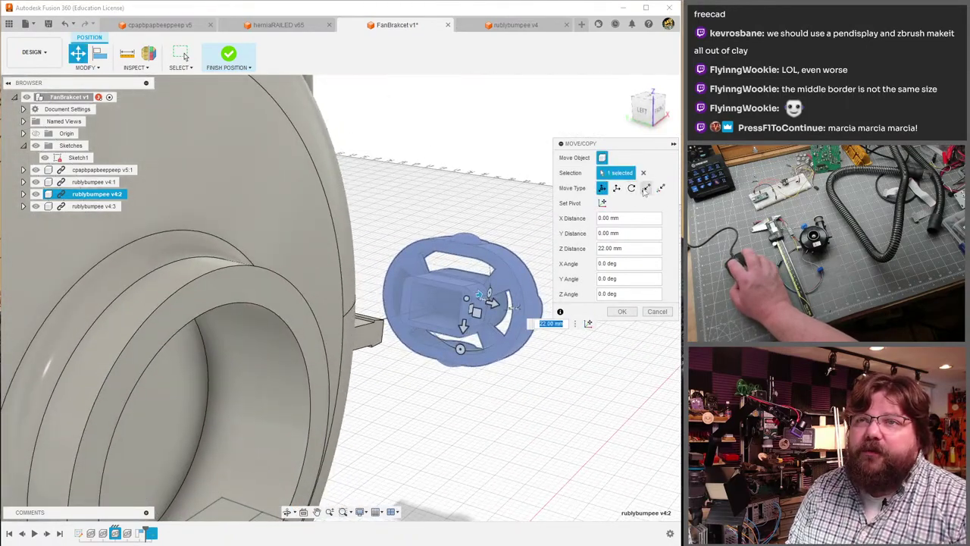
{"action": "left_click", "coordinate": [645, 189]}
{"action": "scroll", "coordinate": [442, 333], "scroll_direction": "up", "scroll_amount": 5}
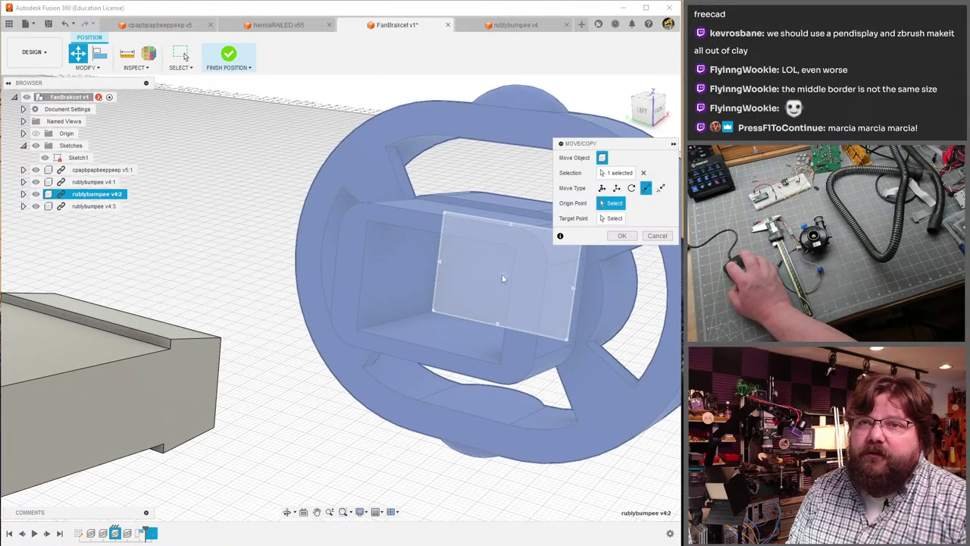
{"action": "left_click", "coordinate": [502, 278]}
{"action": "middle_click_drag", "start_coordinate": [502, 278], "coordinate": [318, 257], "text": "shift"}
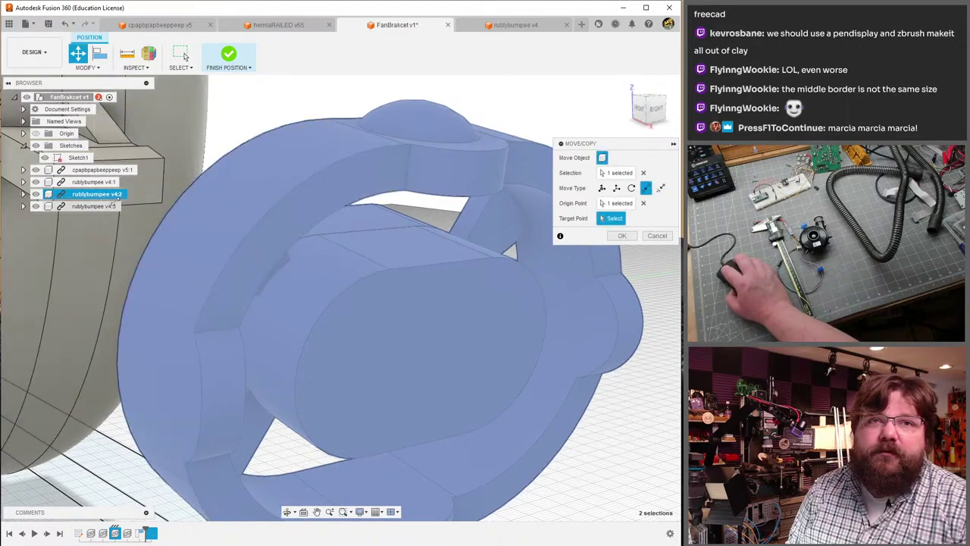
{"action": "middle_click_drag", "start_coordinate": [115, 198], "coordinate": [180, 201], "text": "shift"}
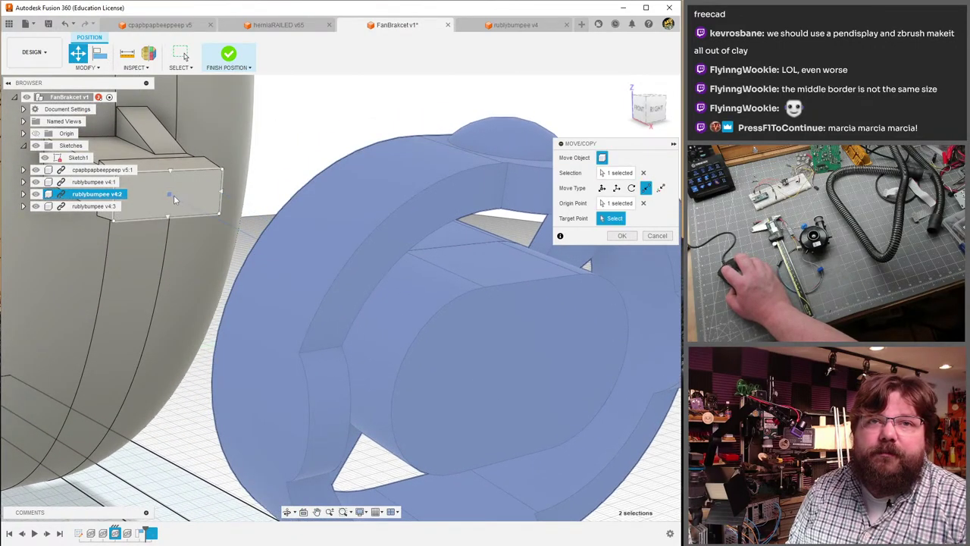
{"action": "left_click", "coordinate": [174, 199]}
{"action": "left_click", "coordinate": [621, 236]}
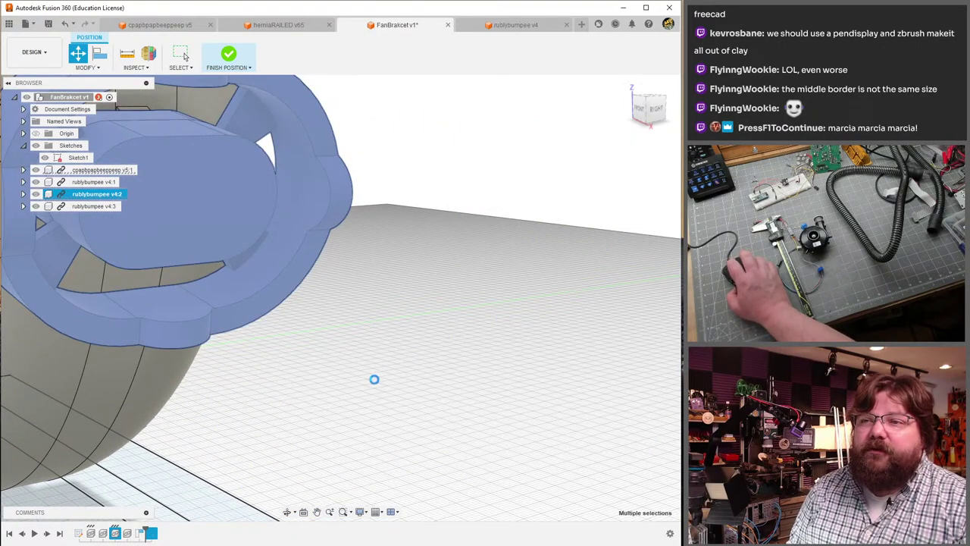
- Move the lower bumper 20 mm outward along Z, clear of its housing post
{"action": "middle_click_drag", "start_coordinate": [380, 369], "coordinate": [424, 334], "text": "shift"}
{"action": "scroll", "coordinate": [391, 351], "scroll_direction": "up", "scroll_amount": 3}
{"action": "left_click", "coordinate": [78, 55]}
{"action": "left_click", "coordinate": [306, 412]}
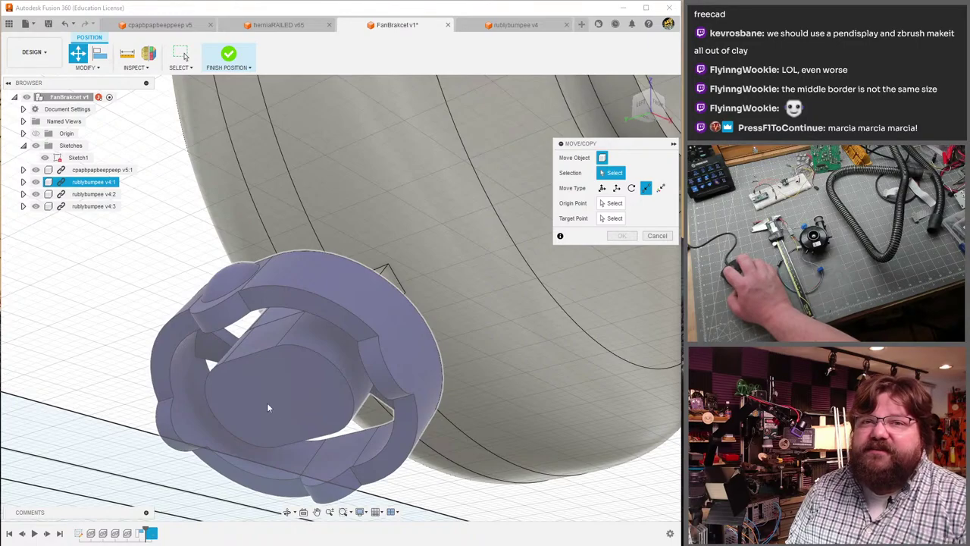
{"action": "middle_click_drag", "start_coordinate": [275, 388], "coordinate": [389, 239], "text": "shift"}
{"action": "left_click", "coordinate": [275, 373]}
{"action": "left_click", "coordinate": [281, 398]}
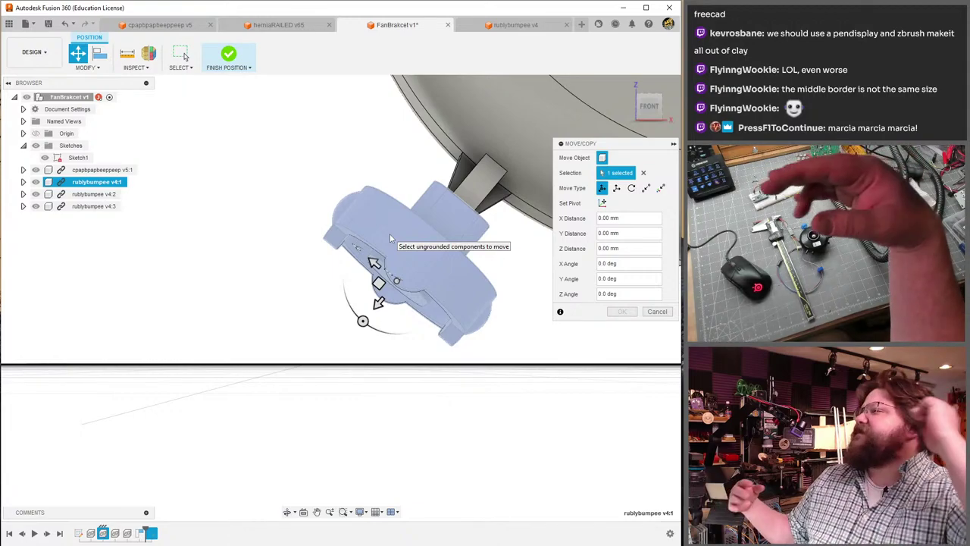
{"action": "middle_click_drag", "start_coordinate": [389, 239], "coordinate": [279, 252]}
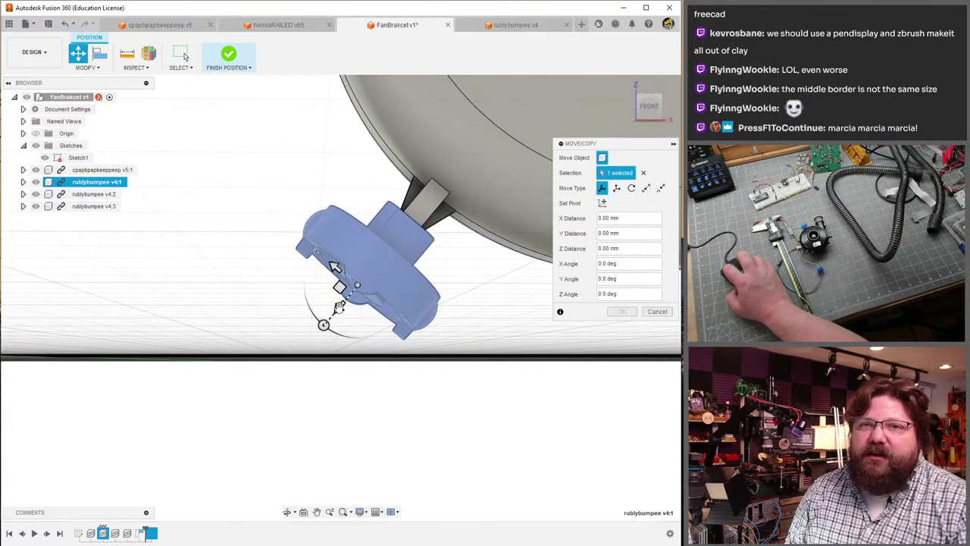
{"action": "left_click_drag", "start_coordinate": [339, 307], "coordinate": [303, 447]}
{"action": "middle_click_drag", "start_coordinate": [413, 277], "coordinate": [435, 309], "text": "shift"}
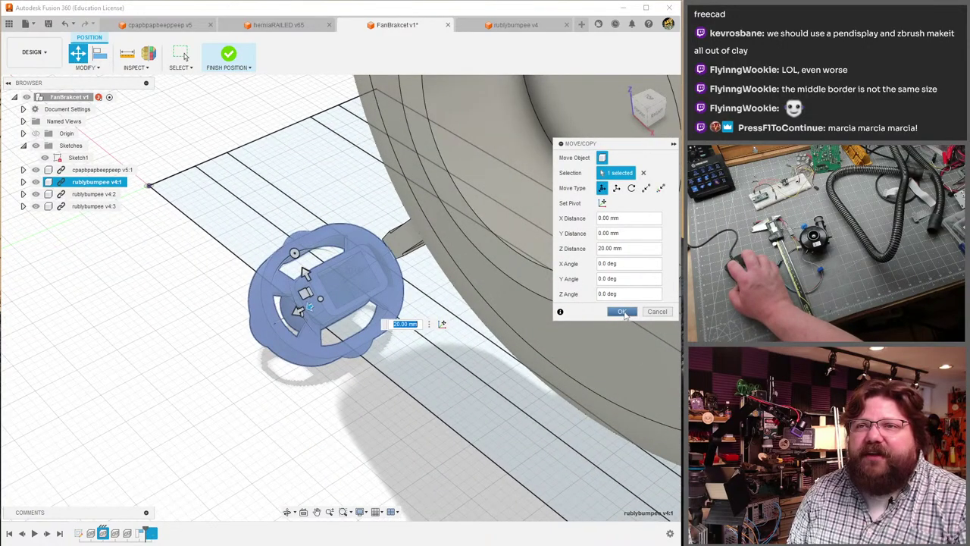
{"action": "left_click", "coordinate": [623, 312]}
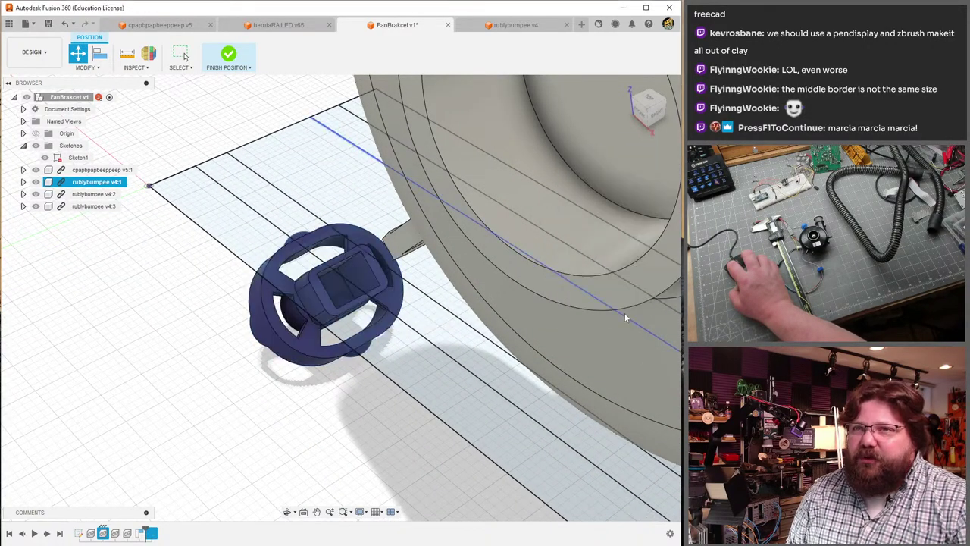
- Hide all sketches of the assembly to clear the view of the lower bumper's socket
{"action": "scroll", "coordinate": [325, 285], "scroll_direction": "up", "scroll_amount": 5}
{"action": "middle_click_drag", "start_coordinate": [361, 287], "coordinate": [288, 267], "text": "shift"}
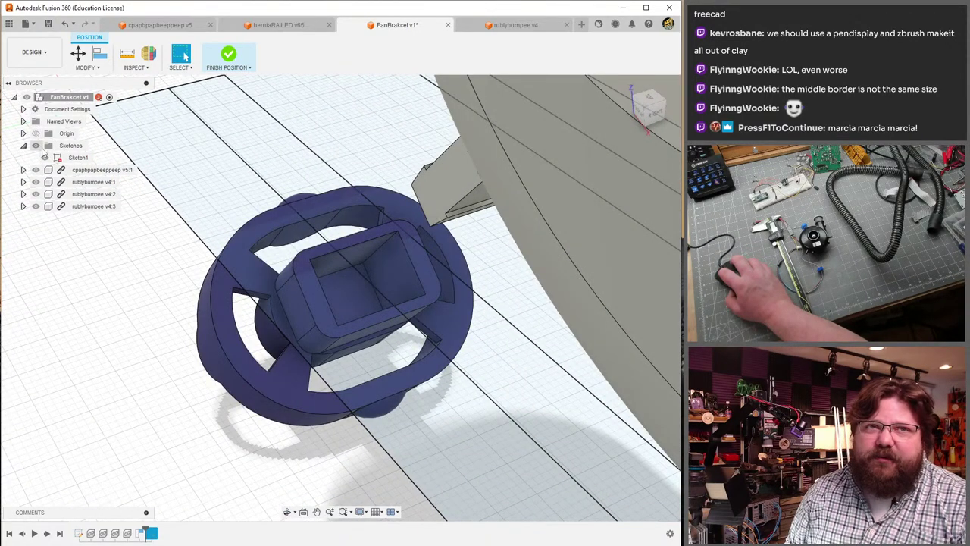
{"action": "left_click", "coordinate": [37, 145]}
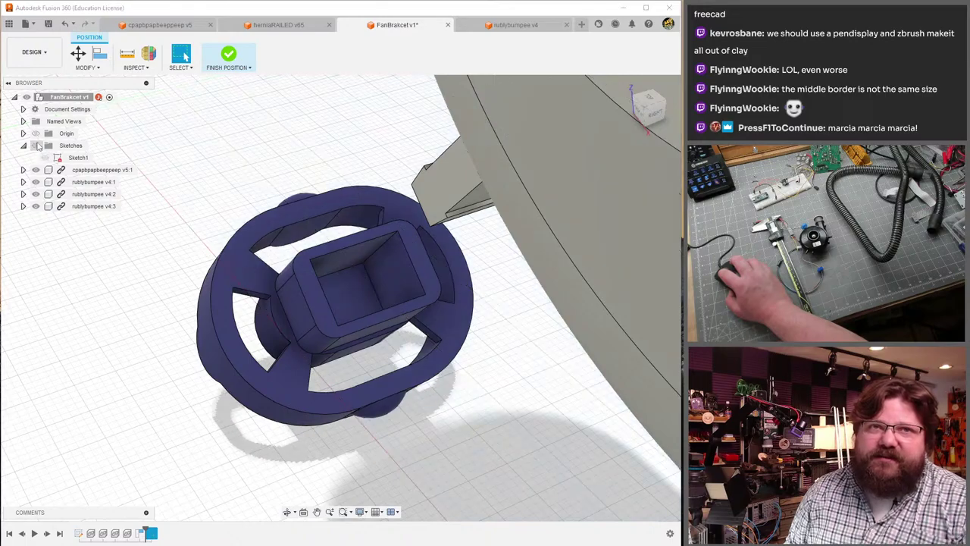
- Seat the lower bumper with a point-to-point move from its socket floor center to its housing post's end face center
{"action": "left_click", "coordinate": [78, 53]}
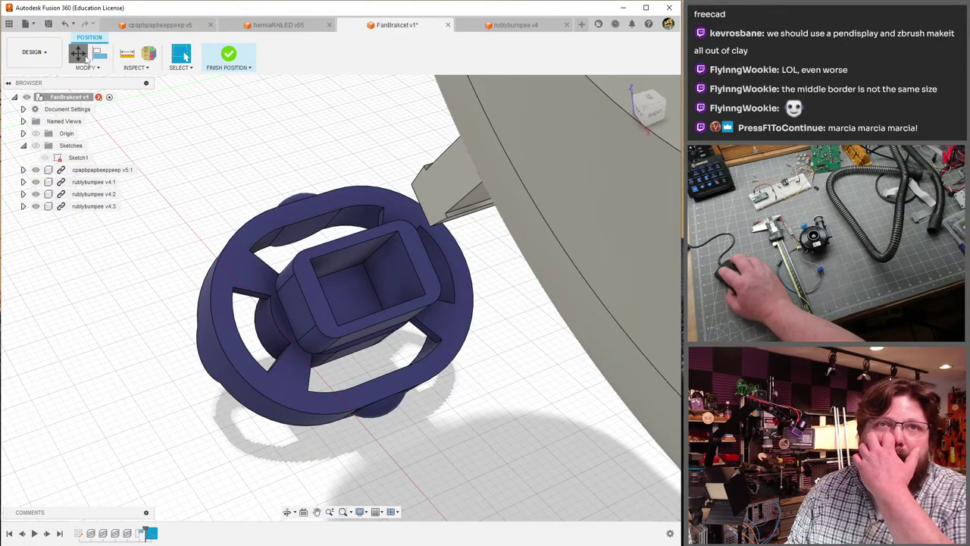
{"action": "left_click", "coordinate": [645, 188]}
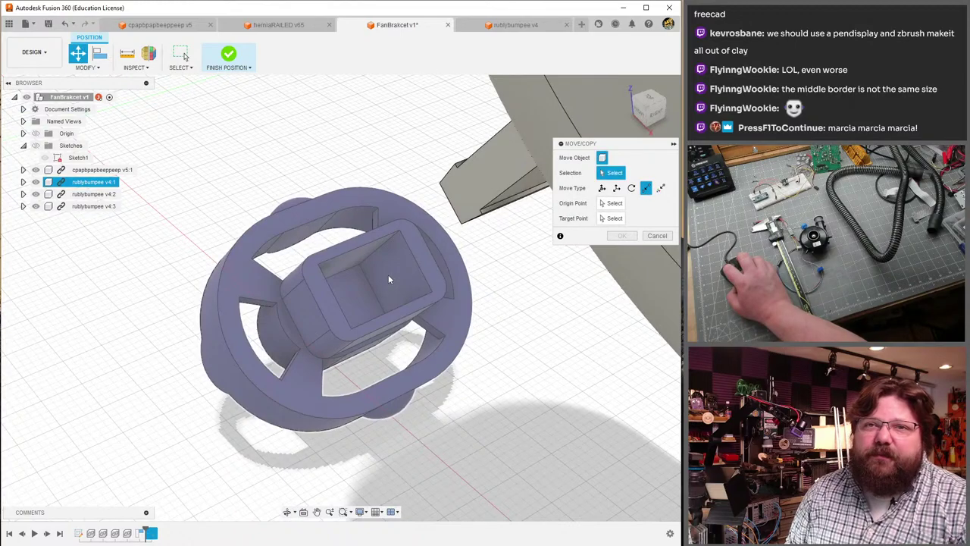
{"action": "left_click", "coordinate": [388, 275]}
{"action": "middle_click_drag", "start_coordinate": [372, 297], "coordinate": [357, 303], "text": "shift"}
{"action": "scroll", "coordinate": [390, 288], "scroll_direction": "up", "scroll_amount": 5}
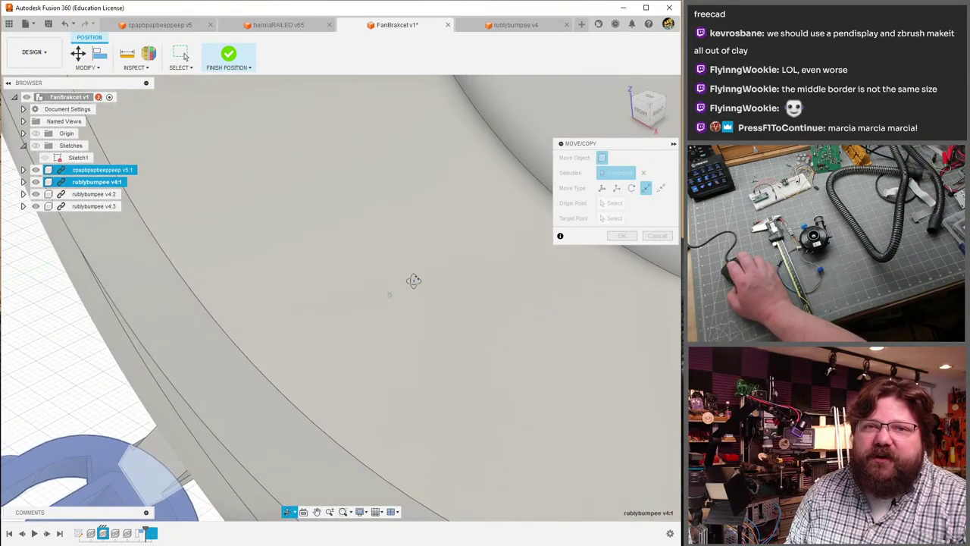
{"action": "scroll", "coordinate": [248, 285], "scroll_direction": "down", "scroll_amount": 1}
{"action": "scroll", "coordinate": [247, 285], "scroll_direction": "down", "scroll_amount": 5}
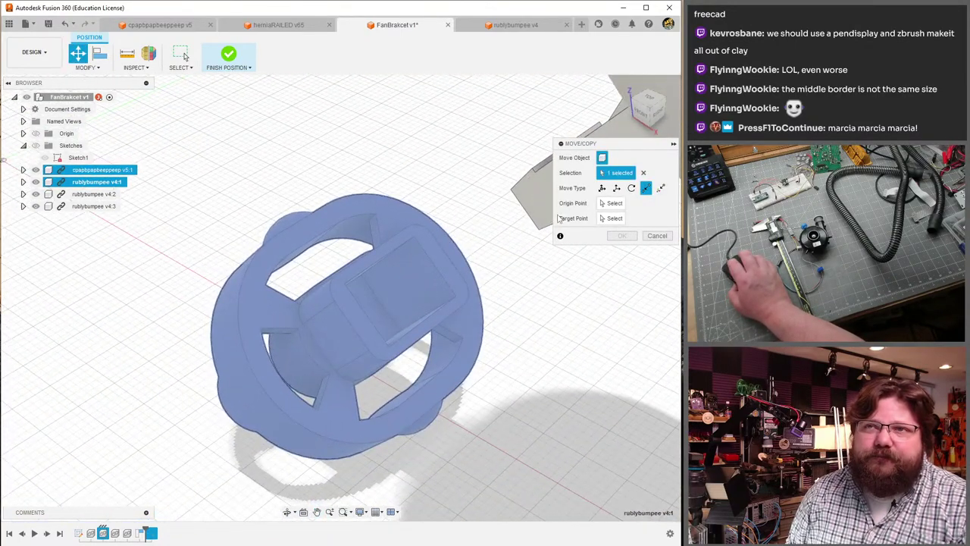
{"action": "left_click", "coordinate": [610, 203]}
{"action": "middle_click_drag", "start_coordinate": [385, 228], "coordinate": [361, 298], "text": "shift"}
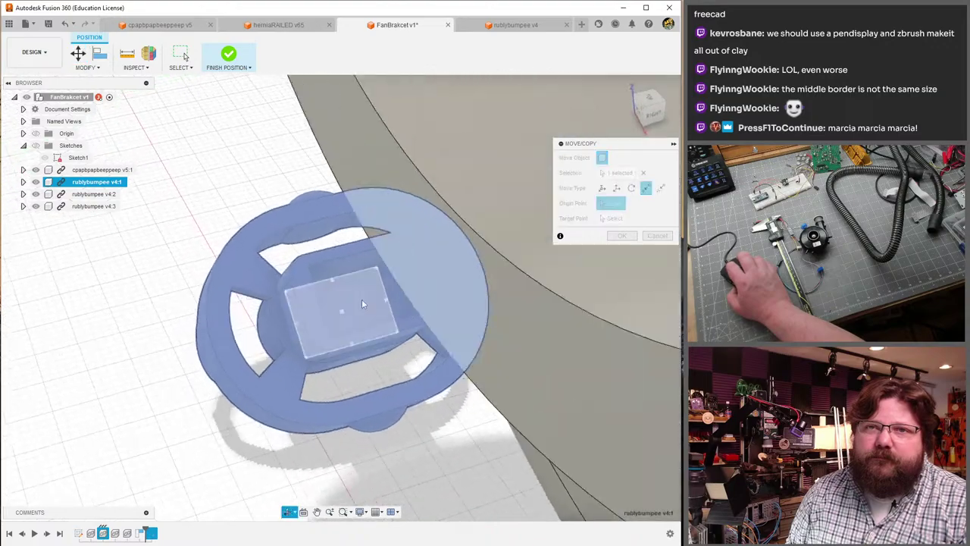
{"action": "left_click", "coordinate": [343, 314]}
{"action": "scroll", "coordinate": [396, 254], "scroll_direction": "up", "scroll_amount": 5}
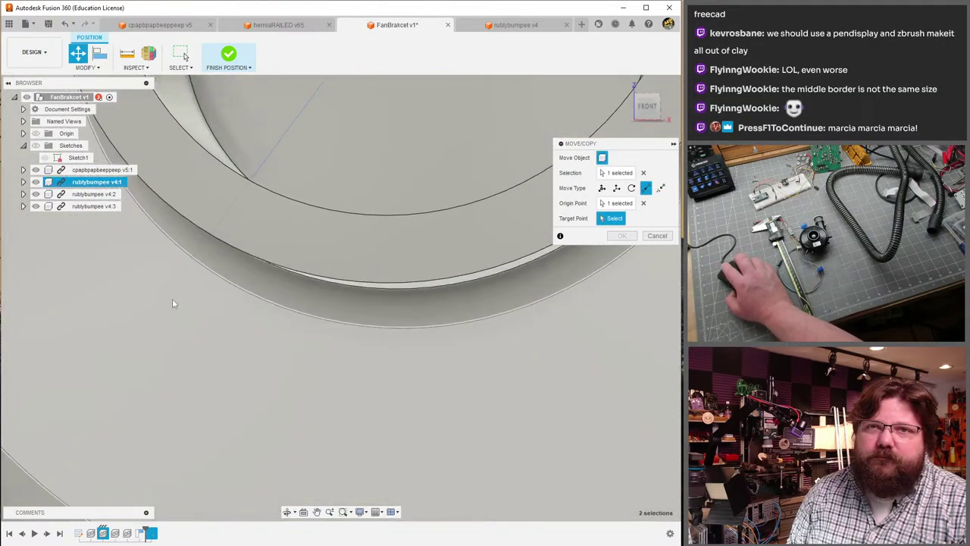
{"action": "scroll", "coordinate": [172, 303], "scroll_direction": "down", "scroll_amount": 5}
{"action": "middle_click_drag", "start_coordinate": [172, 304], "coordinate": [564, 219], "text": "shift"}
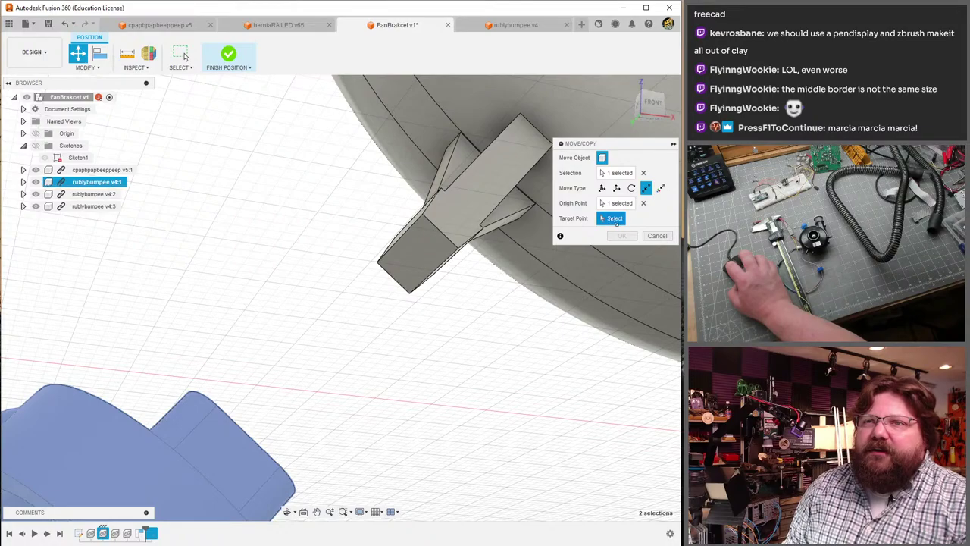
{"action": "left_click", "coordinate": [615, 219]}
{"action": "left_click", "coordinate": [416, 258]}
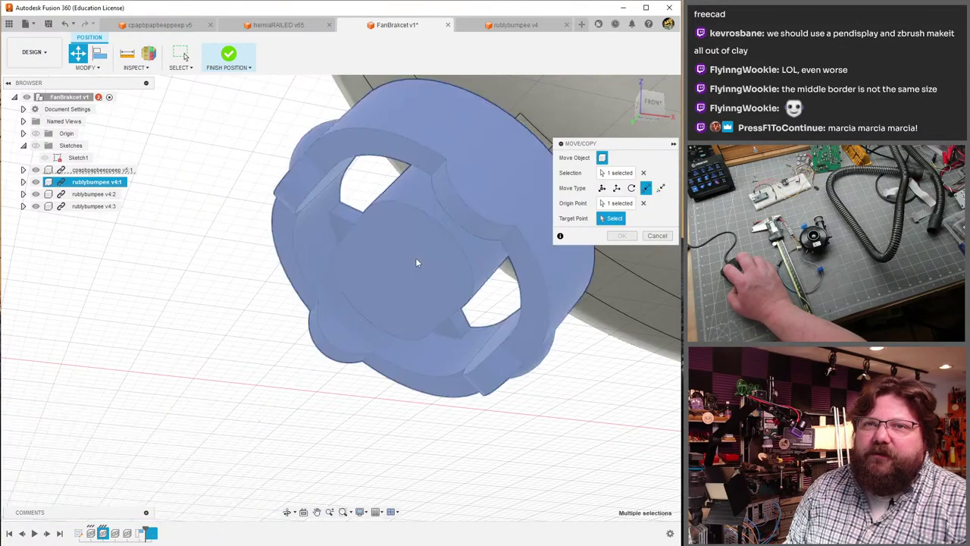
{"action": "left_click", "coordinate": [621, 235]}
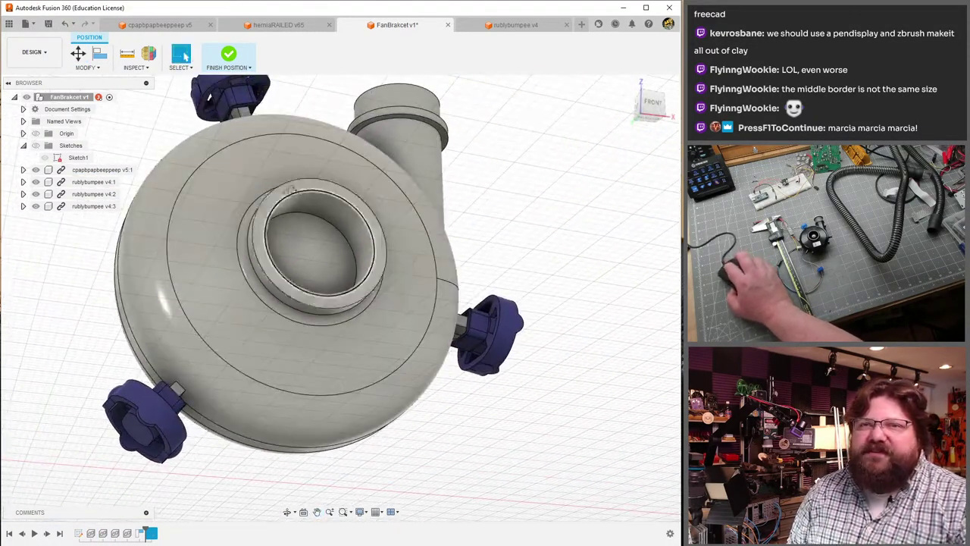
- Save the assembly with the version description User Saved
{"action": "middle_click_drag", "start_coordinate": [228, 129], "coordinate": [256, 177], "text": "shift"}
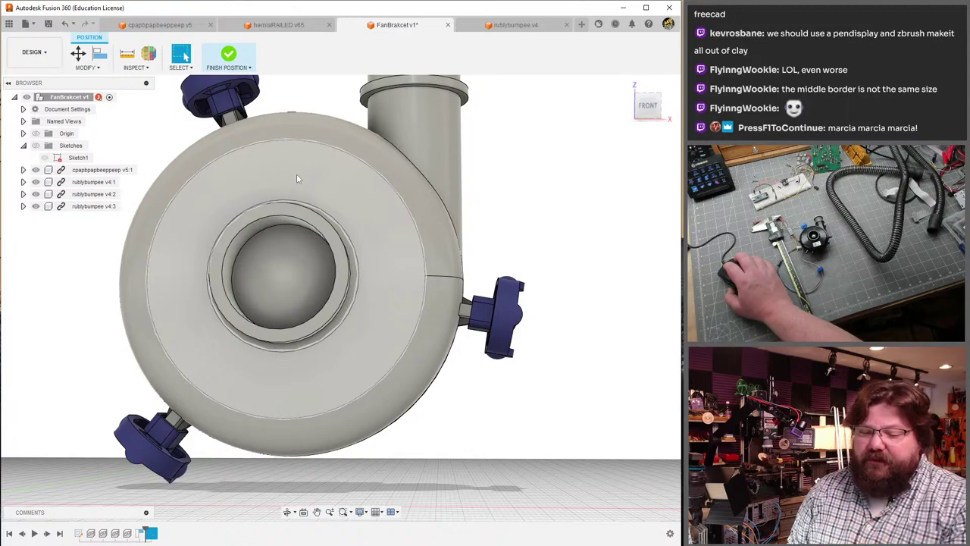
{"action": "middle_click_drag", "start_coordinate": [297, 174], "coordinate": [423, 259]}
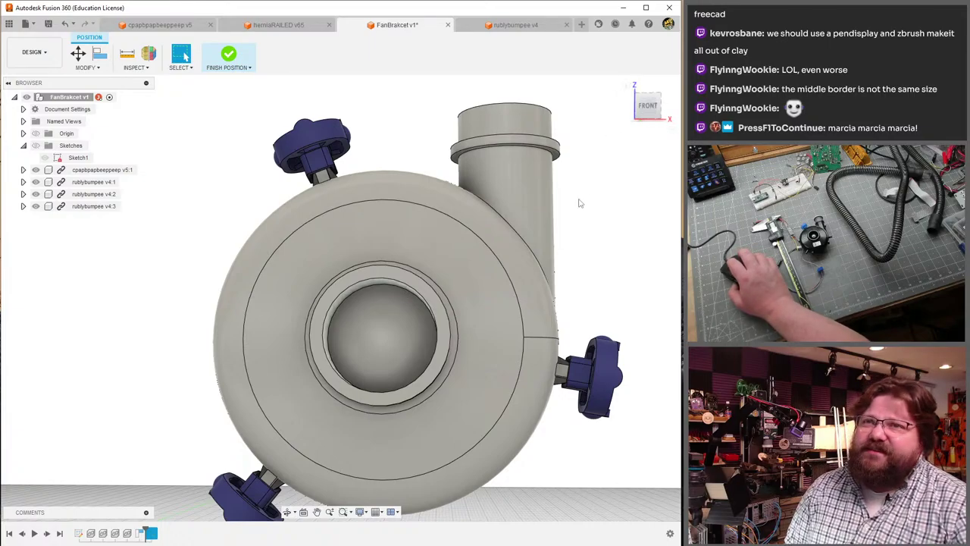
{"action": "middle_click_drag", "start_coordinate": [572, 182], "coordinate": [413, 254]}
{"action": "key", "text": "ctrl+s"}
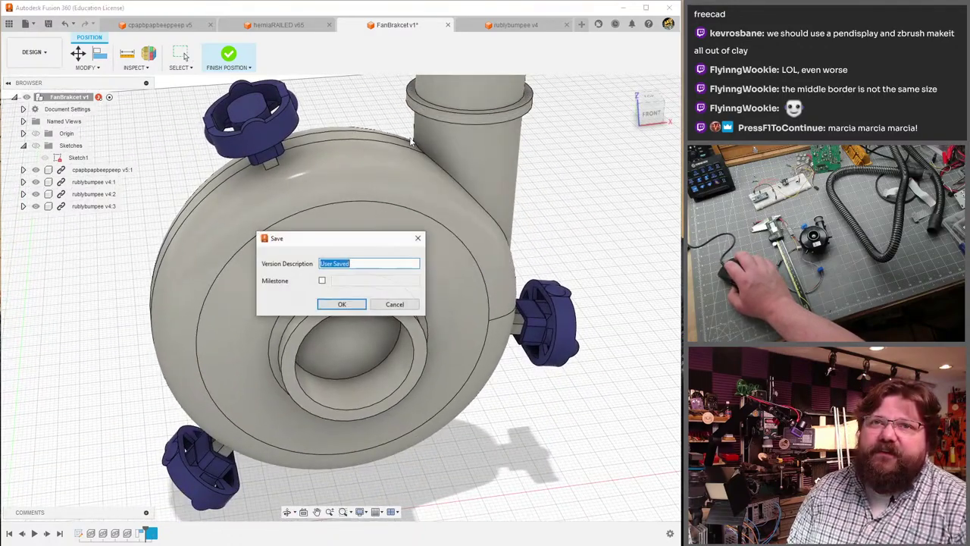
{"action": "left_click", "coordinate": [339, 305]}
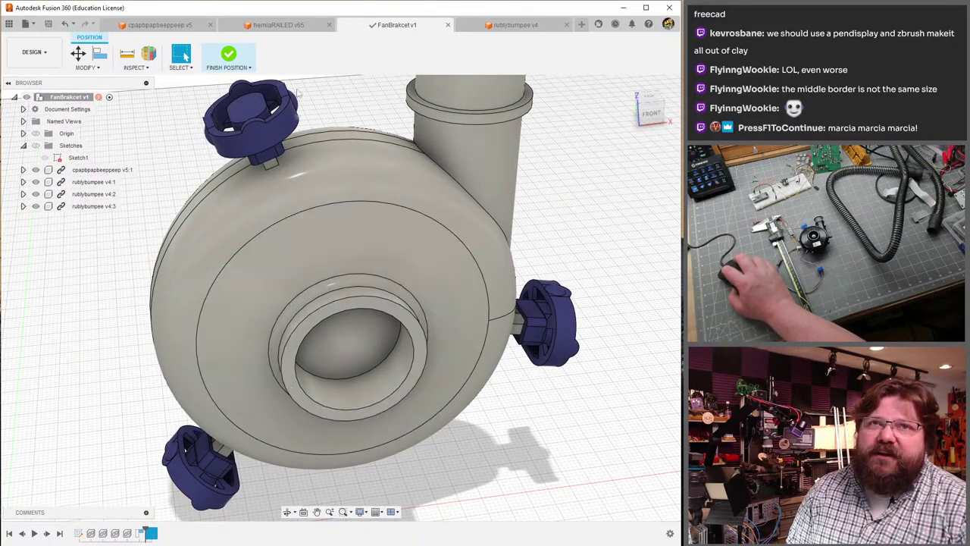
- Finish the position edit and save the assembly again as a new version
{"action": "left_click", "coordinate": [232, 59]}
{"action": "key", "text": "ctrl+s"}
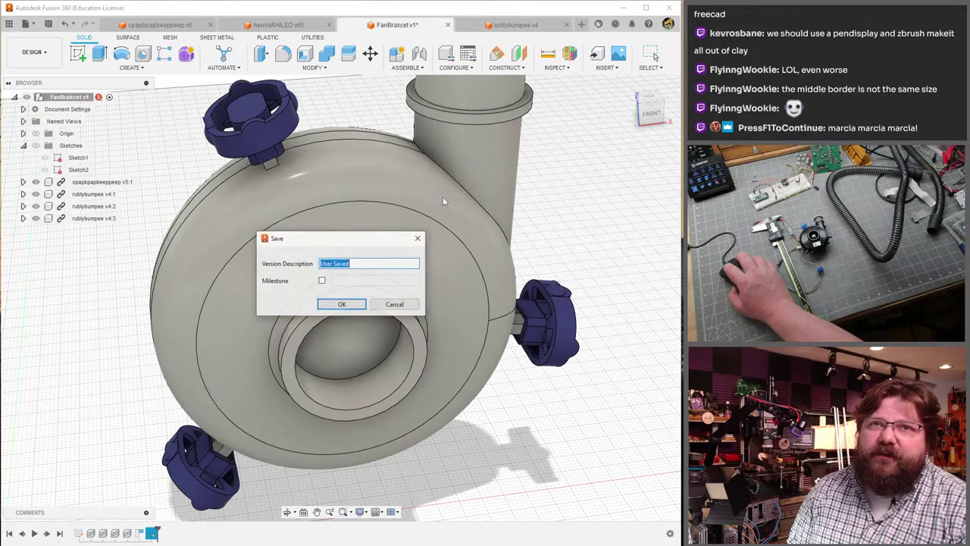
{"action": "left_click", "coordinate": [361, 305]}
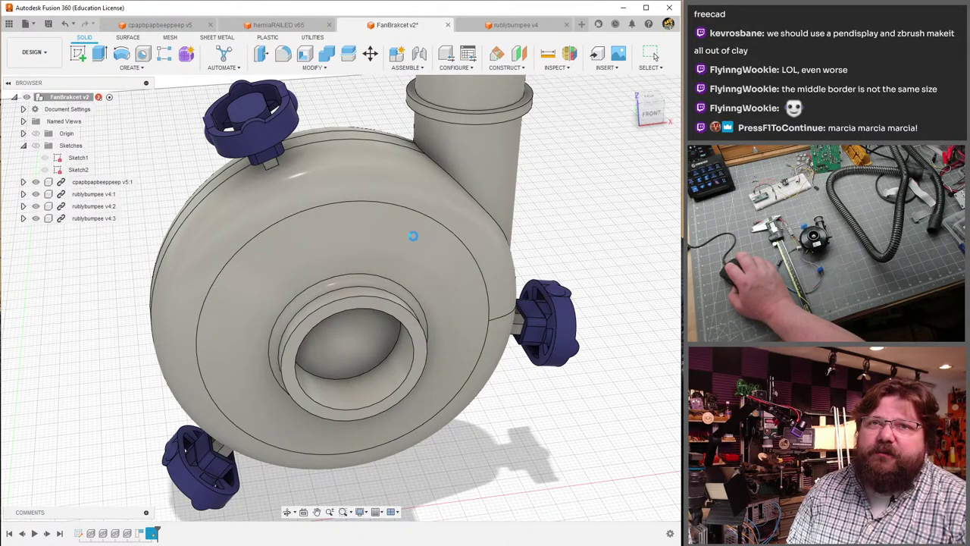
{"action": "middle_click_drag", "start_coordinate": [447, 180], "coordinate": [356, 230], "text": "shift"}
{"action": "left_click", "coordinate": [356, 228]}
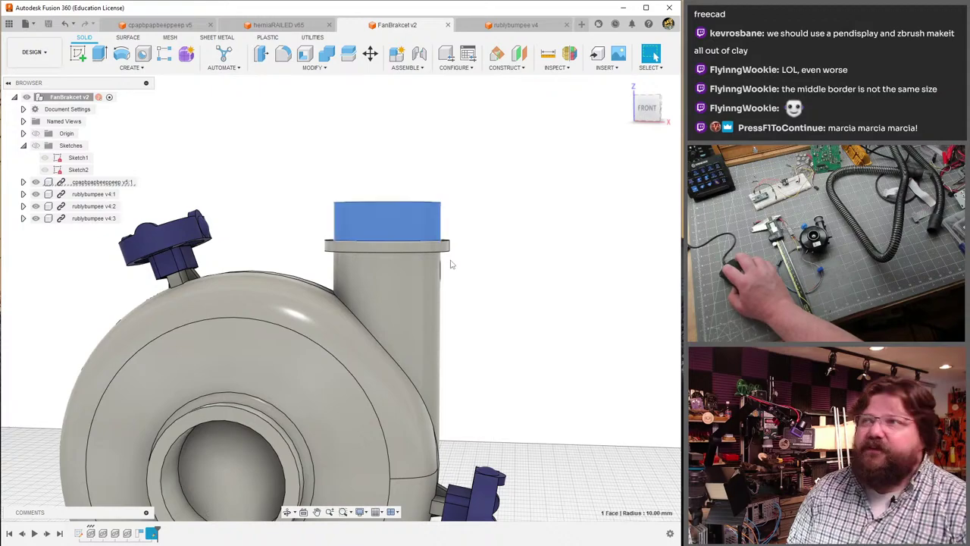
{"action": "left_click", "coordinate": [458, 265]}
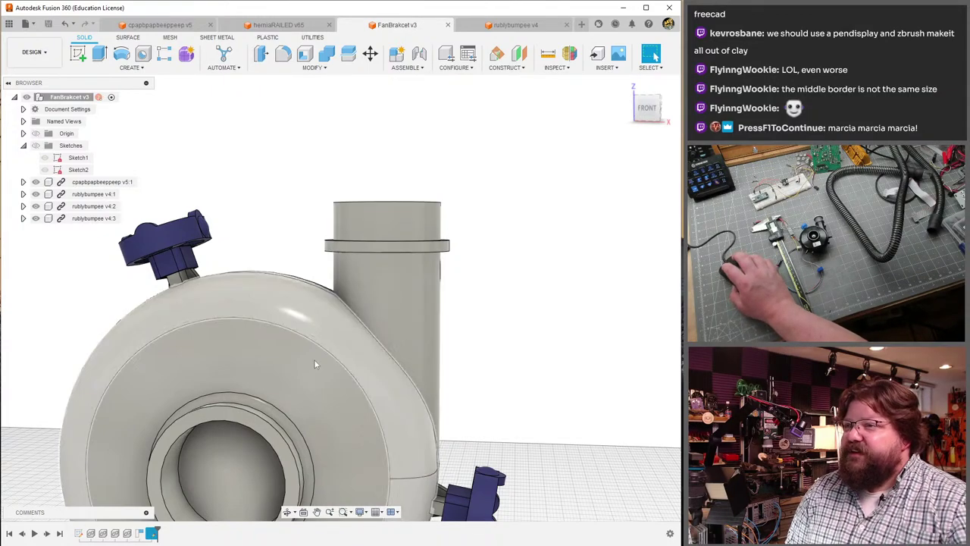
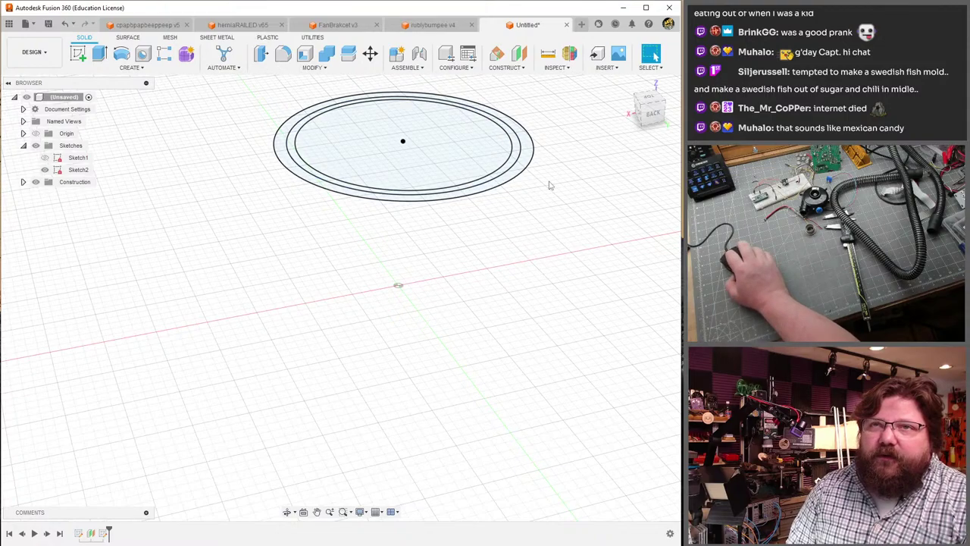
- Show Sketch1 with its concentric circles below the circles of the upper sketch
{"action": "scroll", "coordinate": [550, 184], "scroll_direction": "up", "scroll_amount": 3}
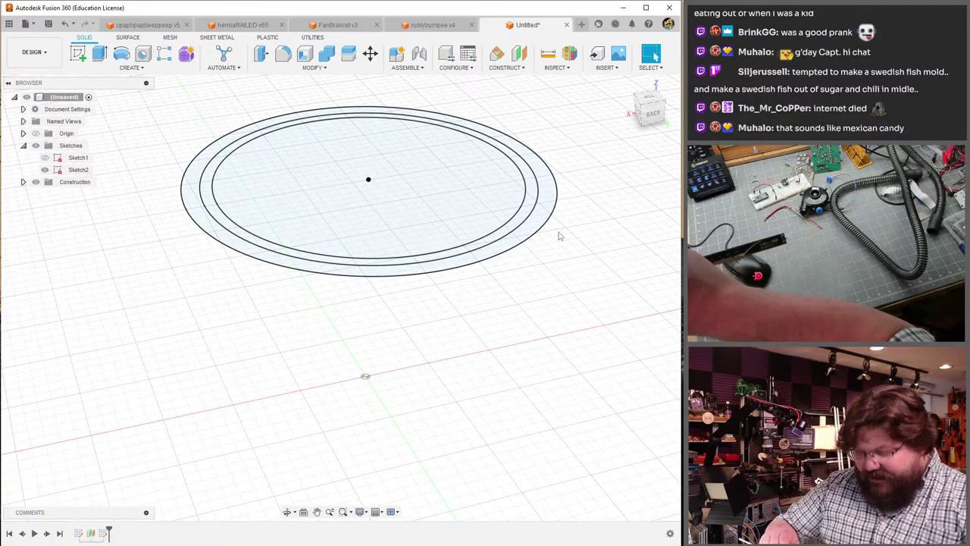
{"action": "scroll", "coordinate": [558, 264], "scroll_direction": "down", "scroll_amount": 3}
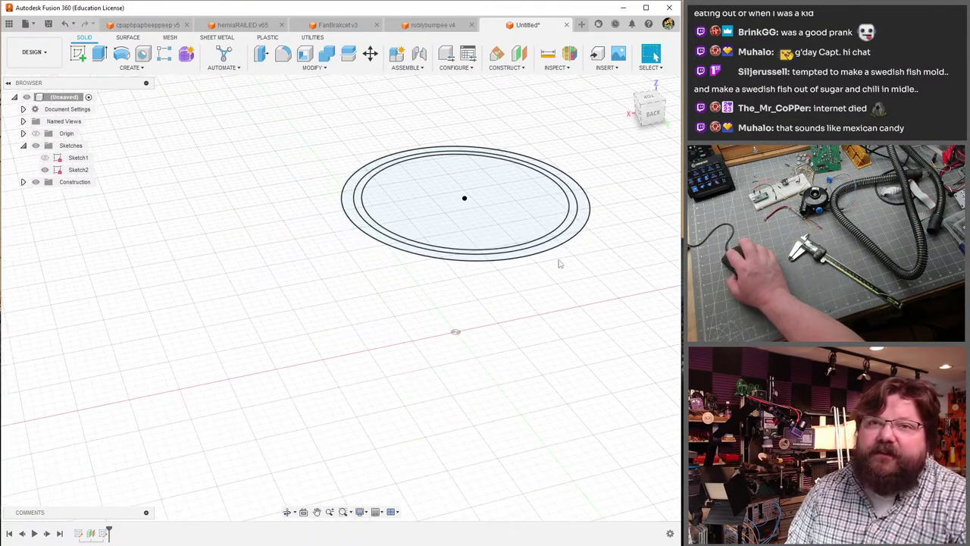
{"action": "scroll", "coordinate": [558, 264], "scroll_direction": "down", "scroll_amount": 2}
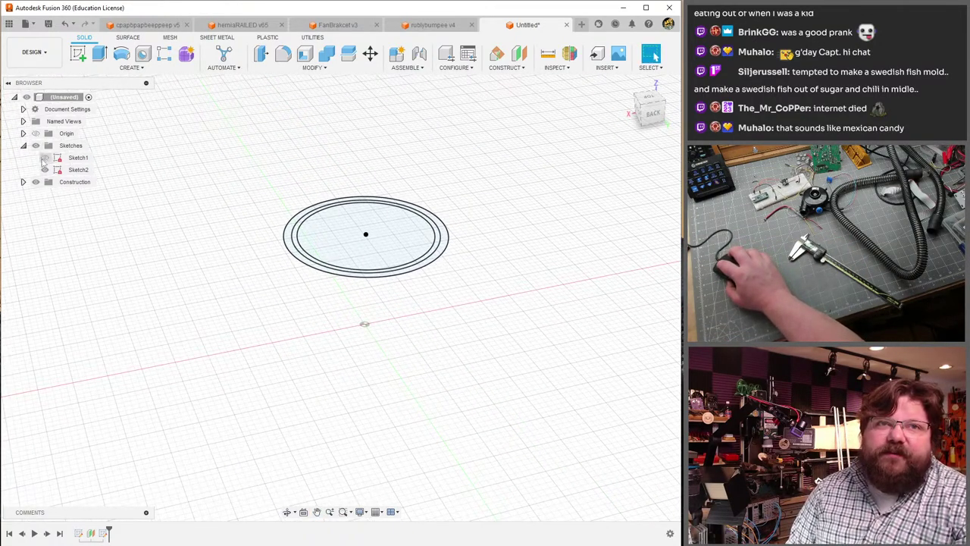
{"action": "left_click", "coordinate": [45, 157]}
{"action": "scroll", "coordinate": [420, 279], "scroll_direction": "up", "scroll_amount": 3}
- Extrude the two concentric ring profiles of the upper sketch by -2 mm as a new body to form a flange
{"action": "key", "text": "e"}
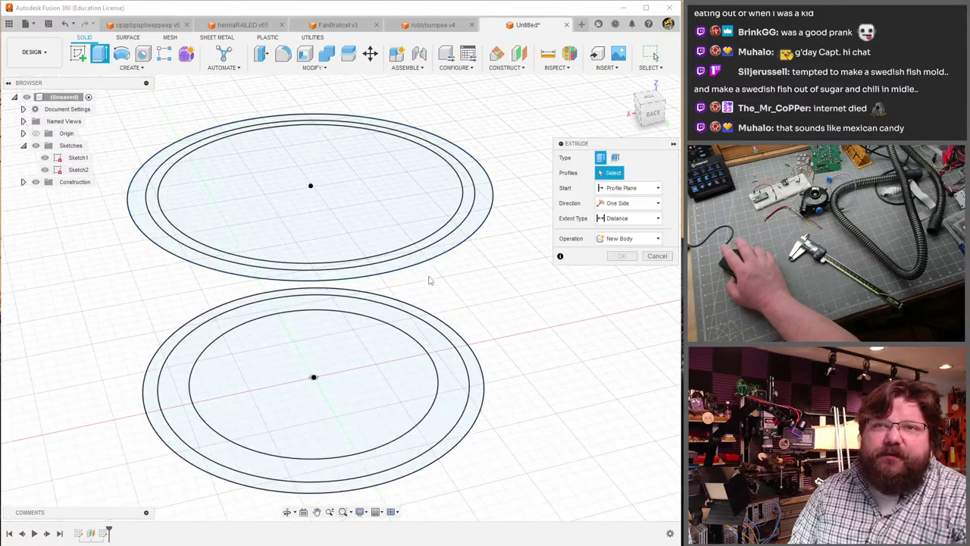
{"action": "middle_click_drag", "start_coordinate": [429, 281], "coordinate": [433, 210], "text": "shift"}
{"action": "left_click", "coordinate": [457, 187]}
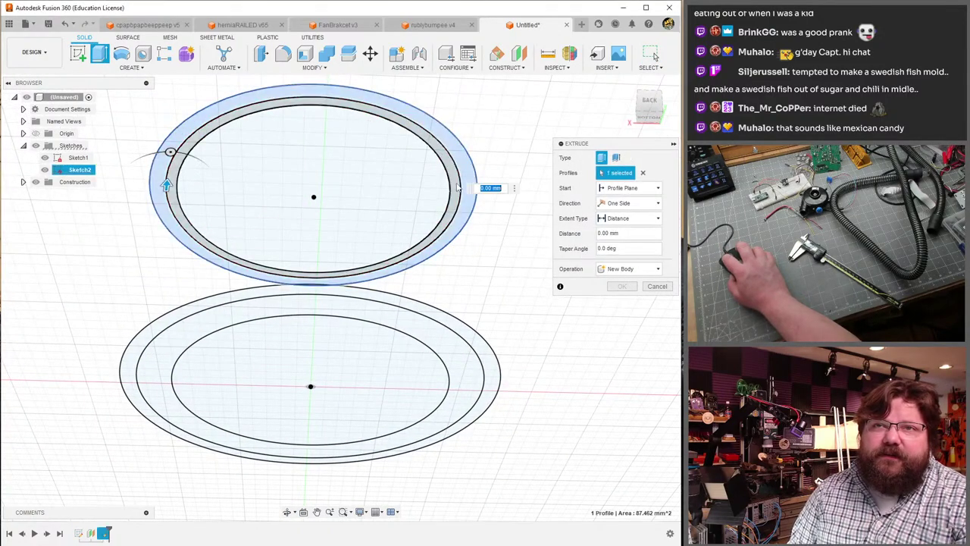
{"action": "left_click", "coordinate": [457, 187]}
{"action": "type", "text": "-2"}
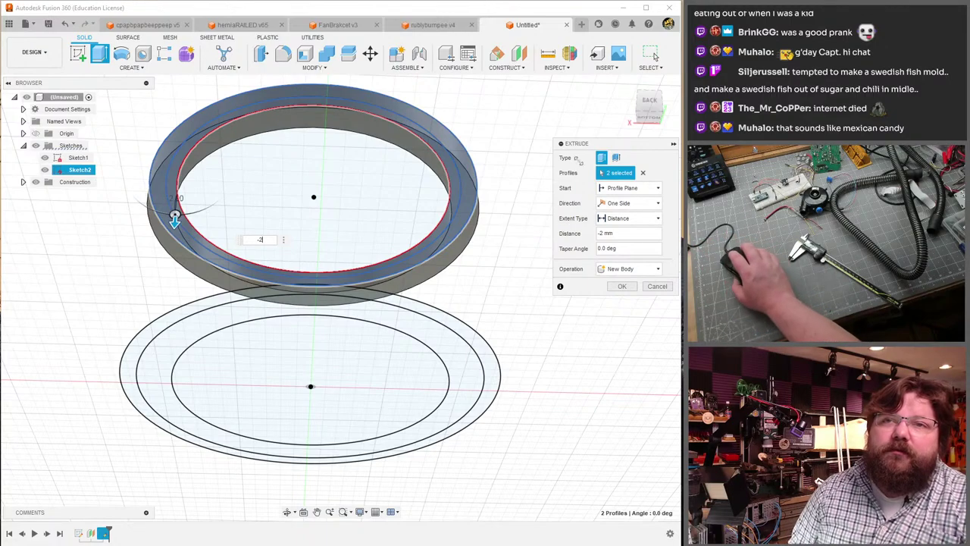
{"action": "key", "text": "Return"}
{"action": "middle_click_drag", "start_coordinate": [314, 333], "coordinate": [314, 281], "text": "shift"}
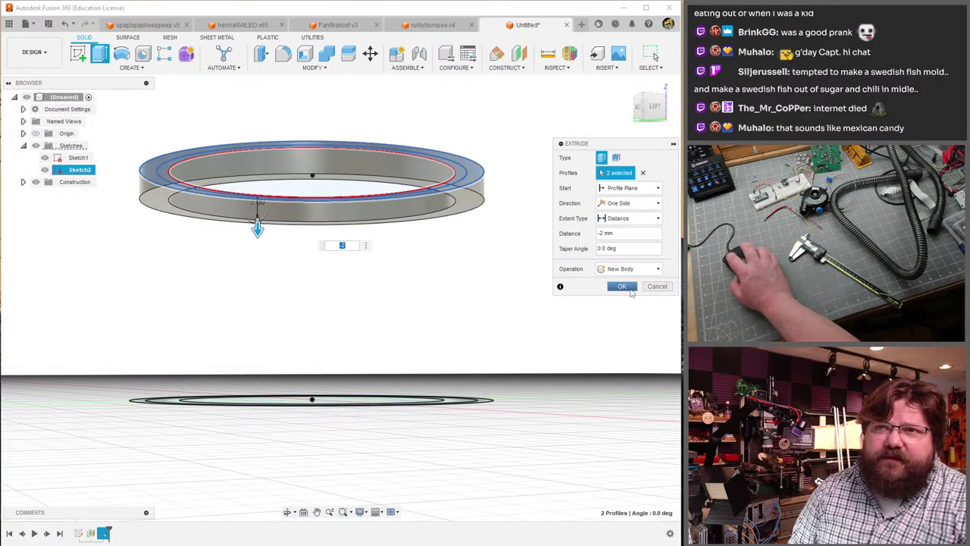
{"action": "left_click", "coordinate": [622, 287]}
- Extrude the upper sketch's narrow inner ring by -5 mm, starting from the flange's underside as the start object
{"action": "middle_click_drag", "start_coordinate": [494, 291], "coordinate": [466, 322], "text": "shift"}
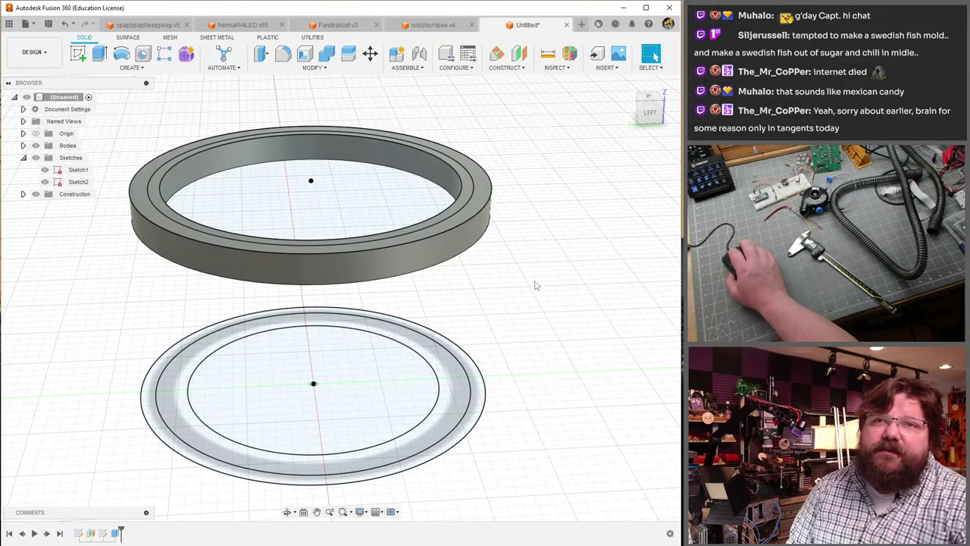
{"action": "middle_click_drag", "start_coordinate": [533, 283], "coordinate": [496, 325], "text": "shift"}
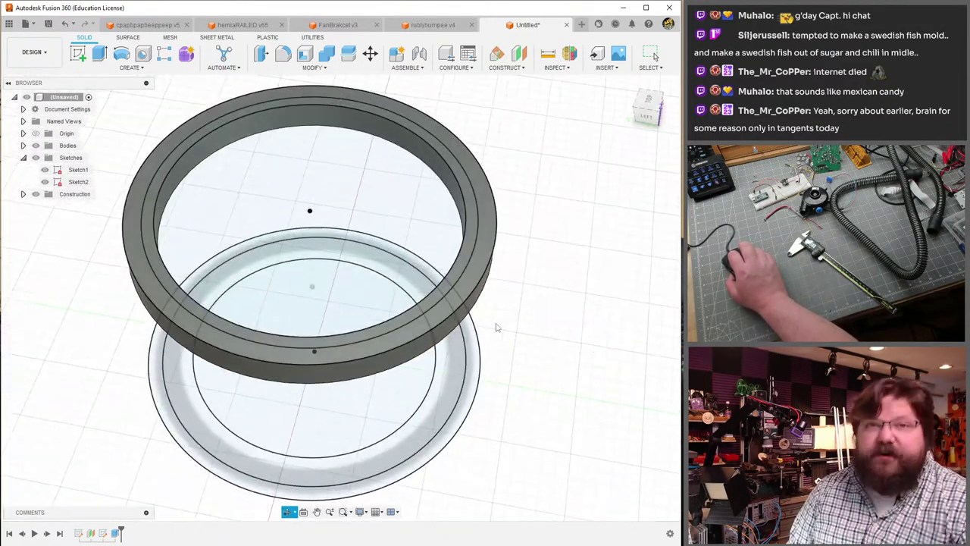
{"action": "key", "text": "e"}
{"action": "middle_click_drag", "start_coordinate": [468, 260], "coordinate": [522, 244], "text": "shift"}
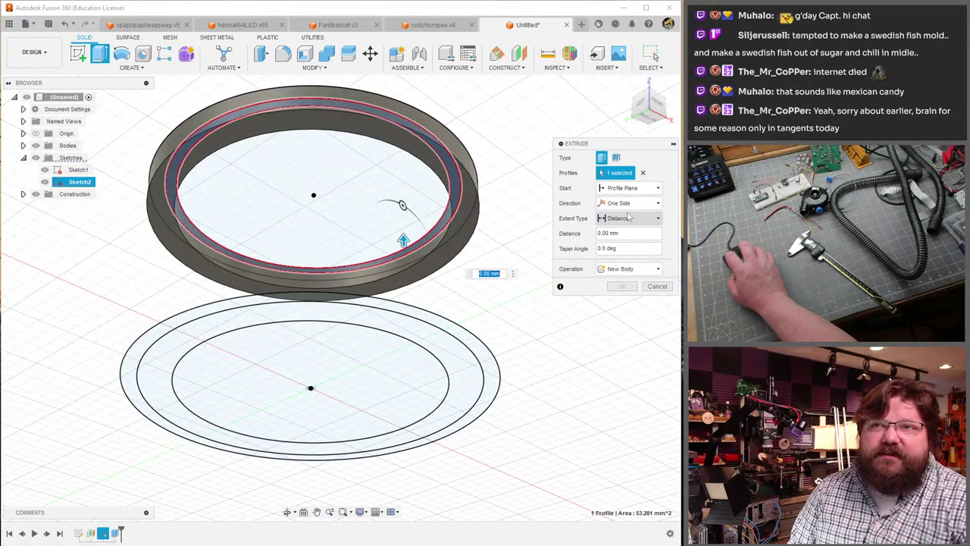
{"action": "left_click", "coordinate": [626, 218]}
{"action": "left_click", "coordinate": [619, 231]}
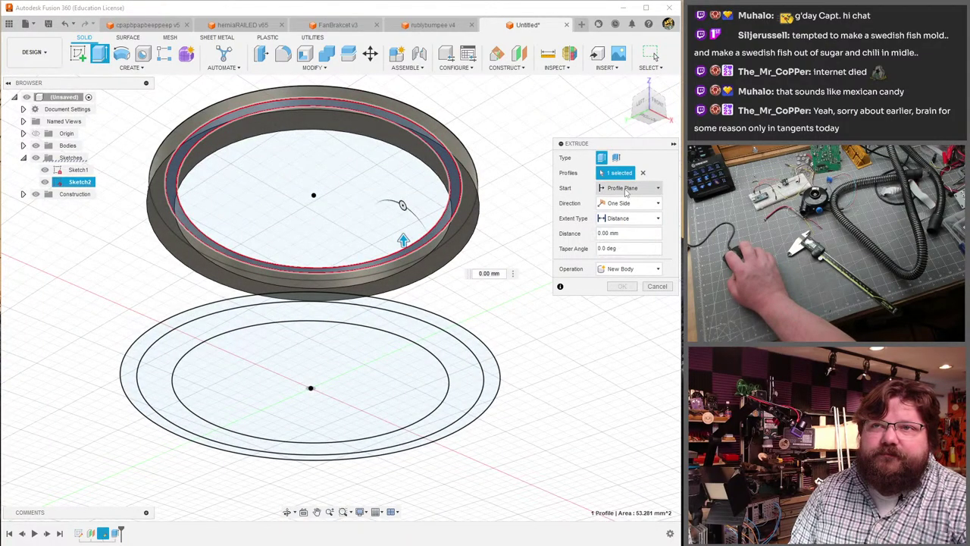
{"action": "left_click", "coordinate": [627, 188]}
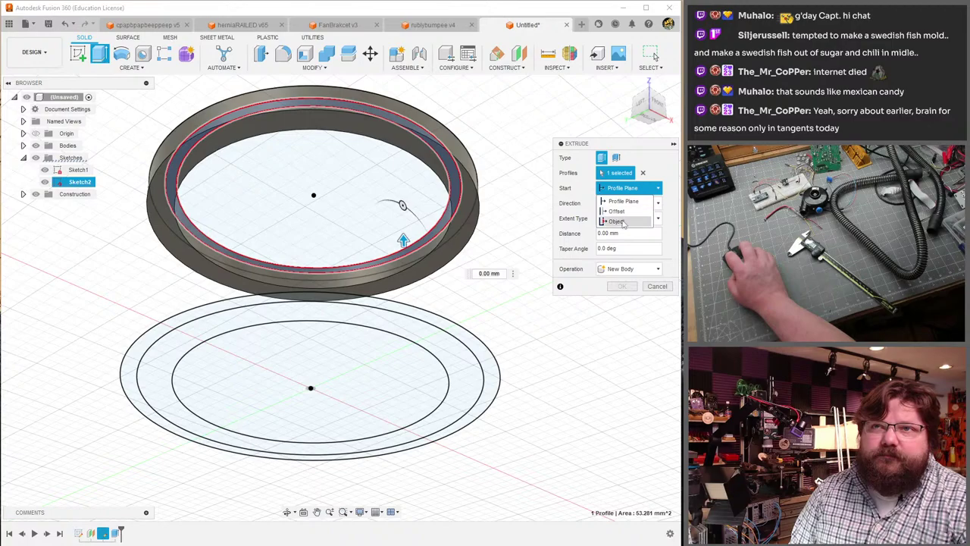
{"action": "left_click", "coordinate": [619, 221]}
{"action": "left_click", "coordinate": [459, 195]}
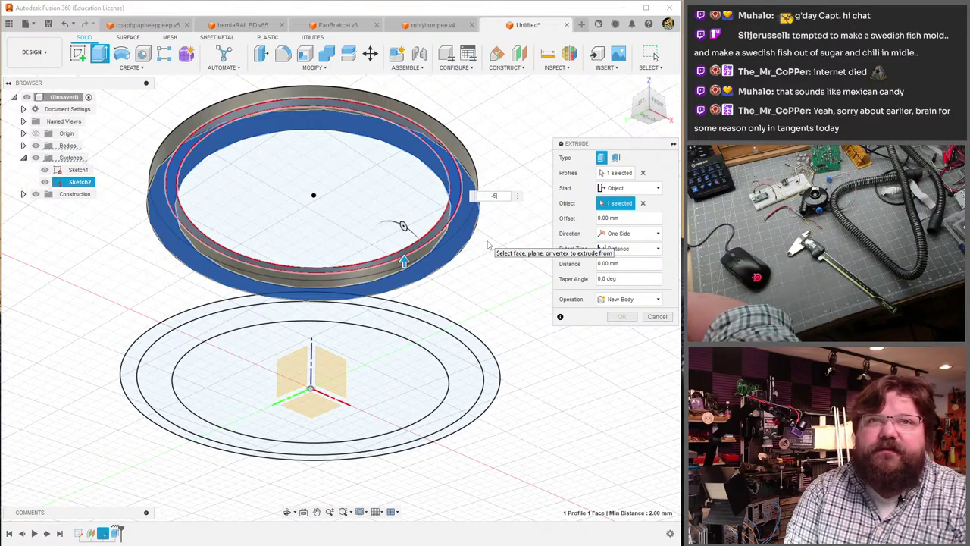
{"action": "key", "text": "Return"}
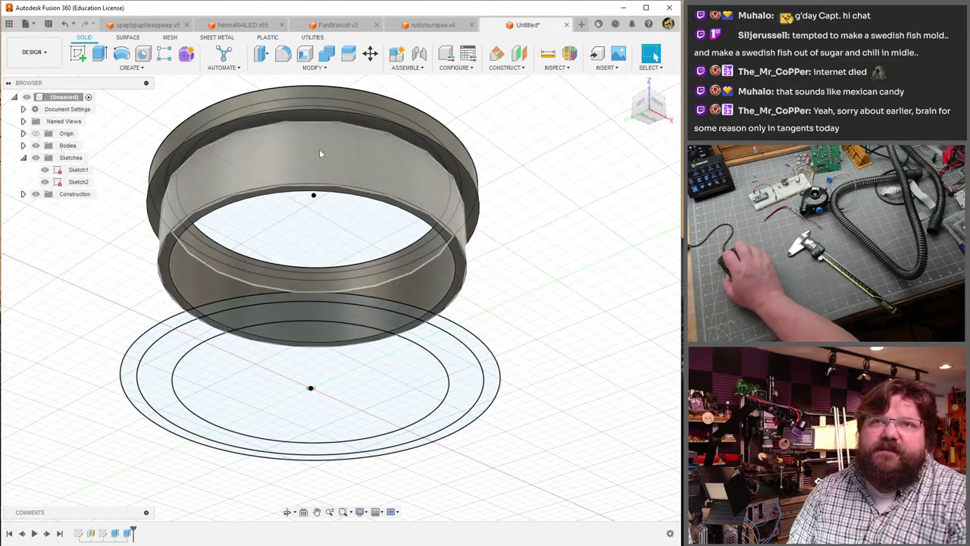
{"action": "middle_click_drag", "start_coordinate": [320, 154], "coordinate": [346, 195], "text": "shift"}
{"action": "scroll", "coordinate": [366, 254], "scroll_direction": "up", "scroll_amount": 3}
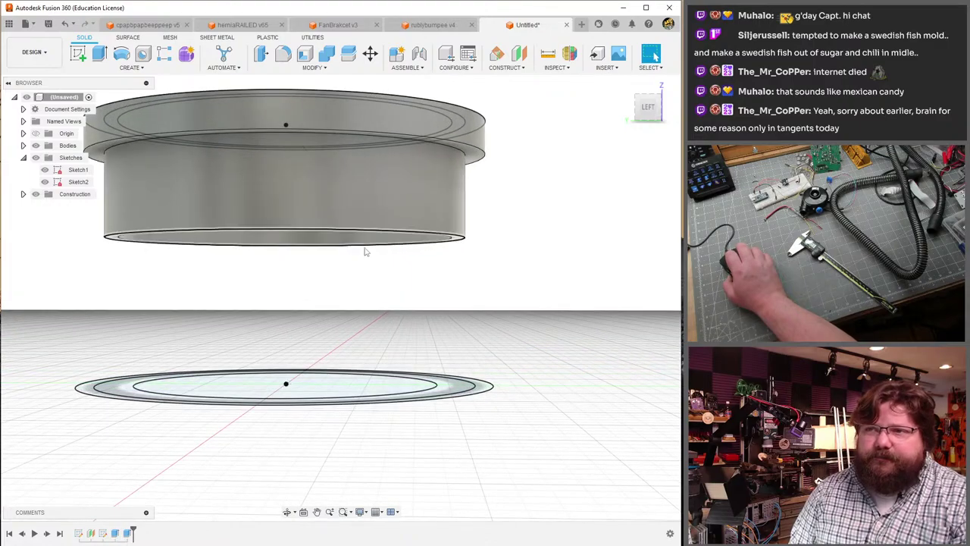
{"action": "mouse_move", "coordinate": [360, 242]}
{"action": "middle_mouse_down", "text": "shift"}
{"action": "mouse_move", "coordinate": [318, 222]}
{"action": "mouse_move", "coordinate": [371, 254]}
{"action": "middle_mouse_up", "text": "shift"}
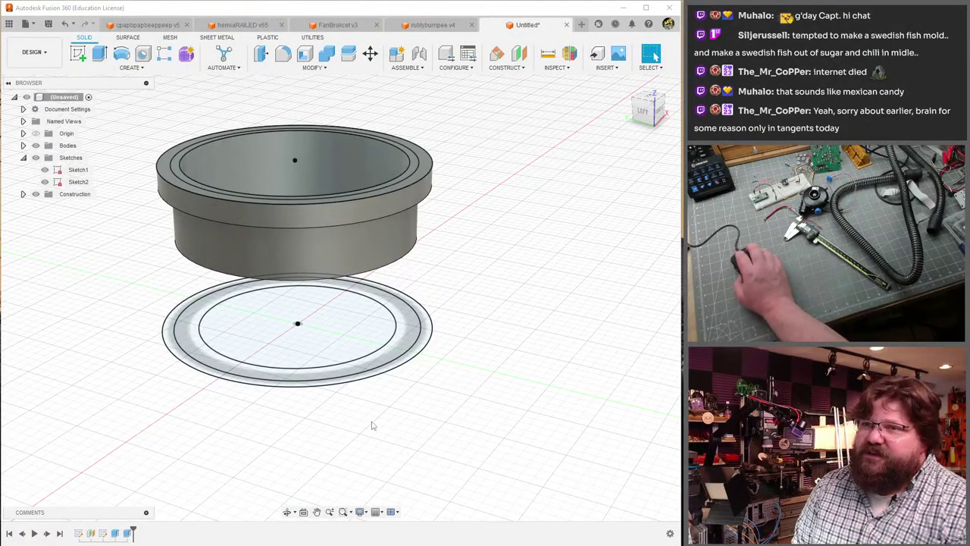
{"action": "middle_click_drag", "start_coordinate": [410, 387], "coordinate": [384, 390], "text": "shift"}
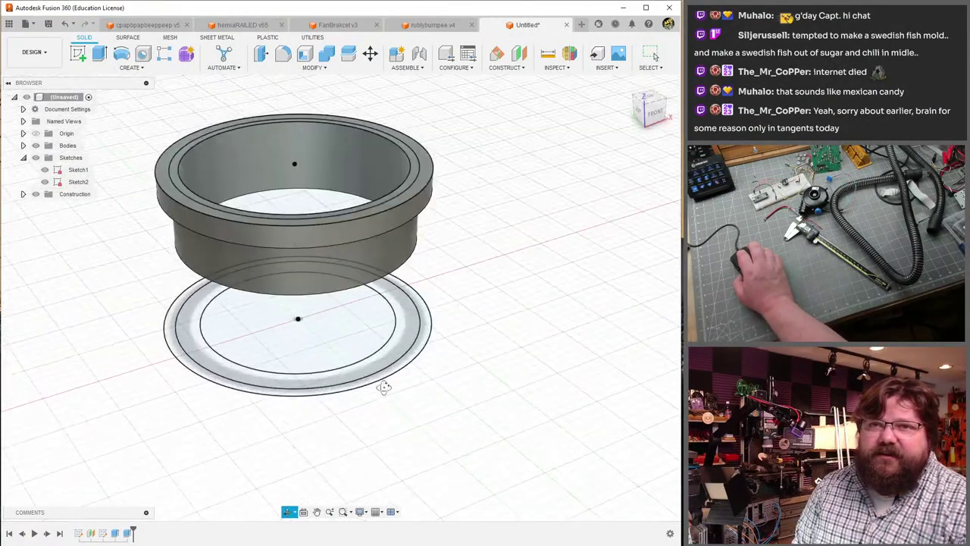
- Extrude Sketch1's ring between the 18.6 mm and 23.23 mm circles upward as a new body below the flanged ring
{"action": "key", "text": "e"}
{"action": "left_click", "coordinate": [382, 381]}
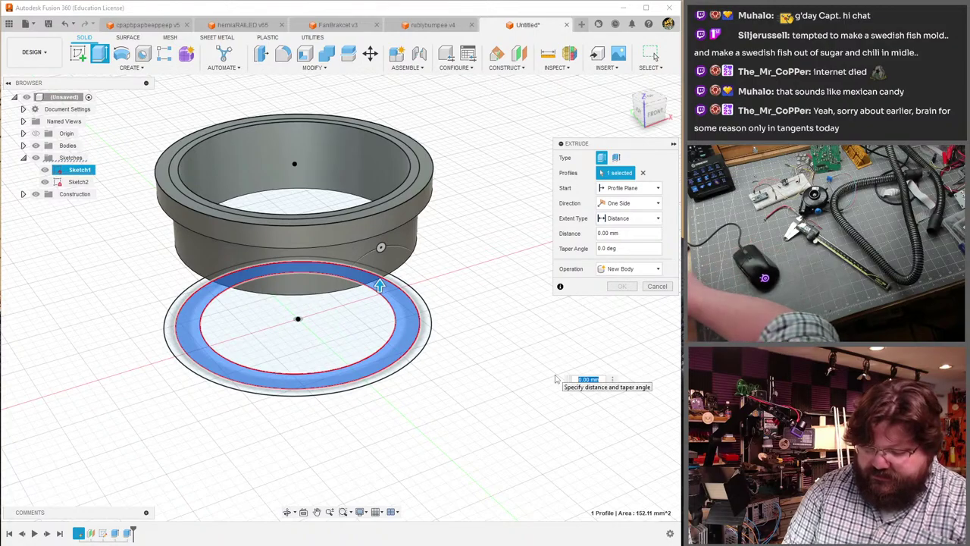
{"action": "key", "text": "Escape"}
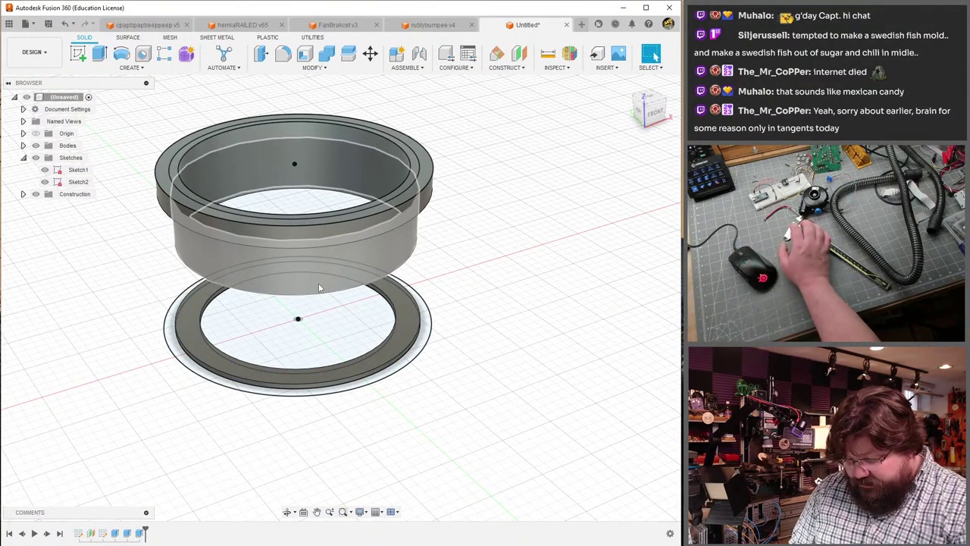
- Extrude both concentric ring profiles of Sketch1 by 1.5 mm, starting from the thin lower ring's top face and joining it
{"action": "key", "text": "e"}
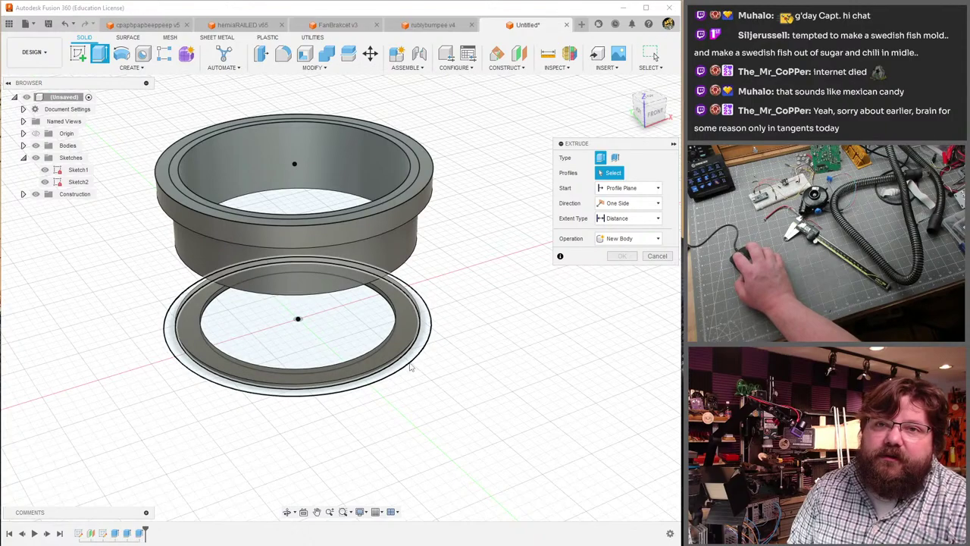
{"action": "left_click", "coordinate": [410, 366]}
{"action": "middle_click_drag", "start_coordinate": [410, 367], "coordinate": [397, 265], "text": "shift"}
{"action": "left_click", "coordinate": [410, 295]}
{"action": "left_click", "coordinate": [629, 188]}
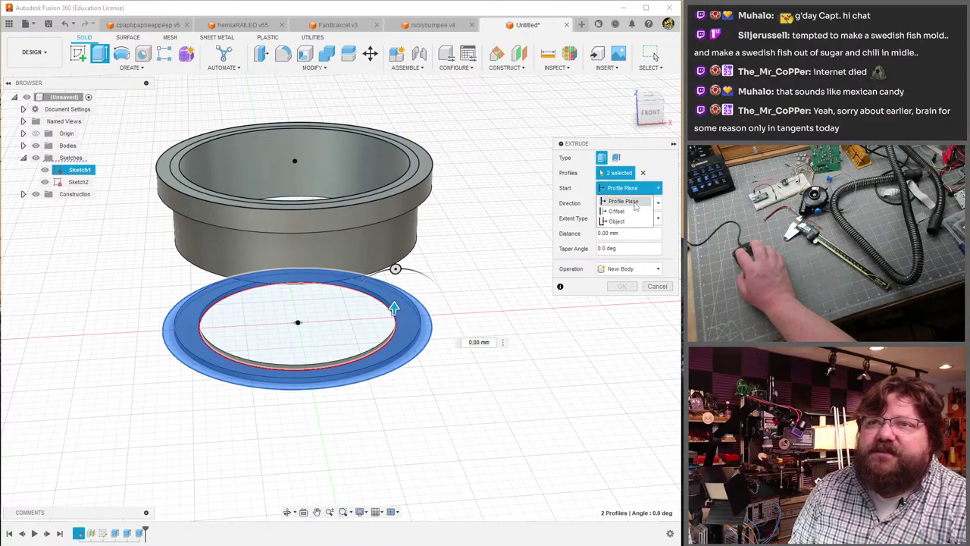
{"action": "left_click", "coordinate": [622, 218]}
{"action": "scroll", "coordinate": [396, 336], "scroll_direction": "up", "scroll_amount": 5}
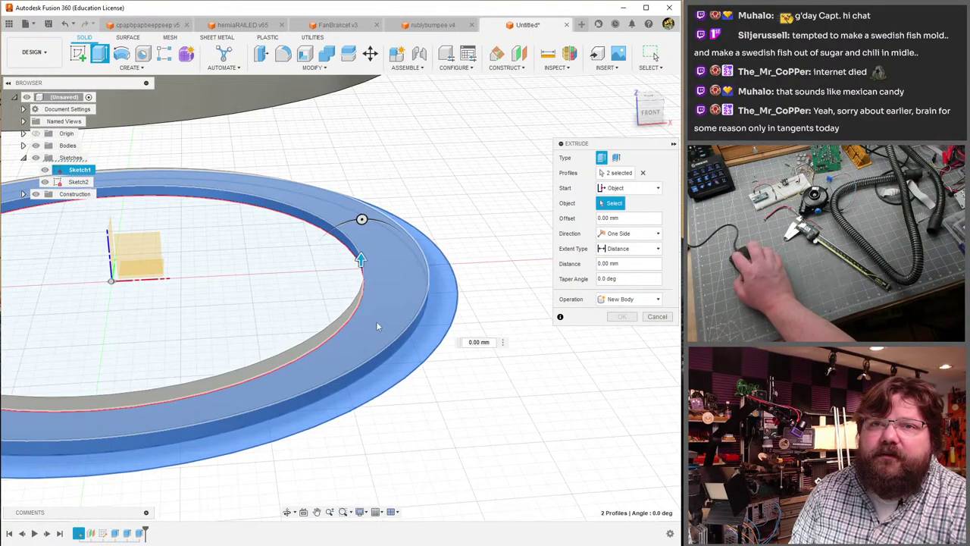
{"action": "left_click", "coordinate": [376, 321]}
{"action": "mouse_move", "coordinate": [247, 292]}
{"action": "middle_mouse_down", "text": "shift"}
{"action": "mouse_move", "coordinate": [241, 258]}
{"action": "mouse_move", "coordinate": [243, 298]}
{"action": "mouse_move", "coordinate": [229, 314]}
{"action": "mouse_move", "coordinate": [246, 298]}
{"action": "middle_mouse_up", "text": "shift"}
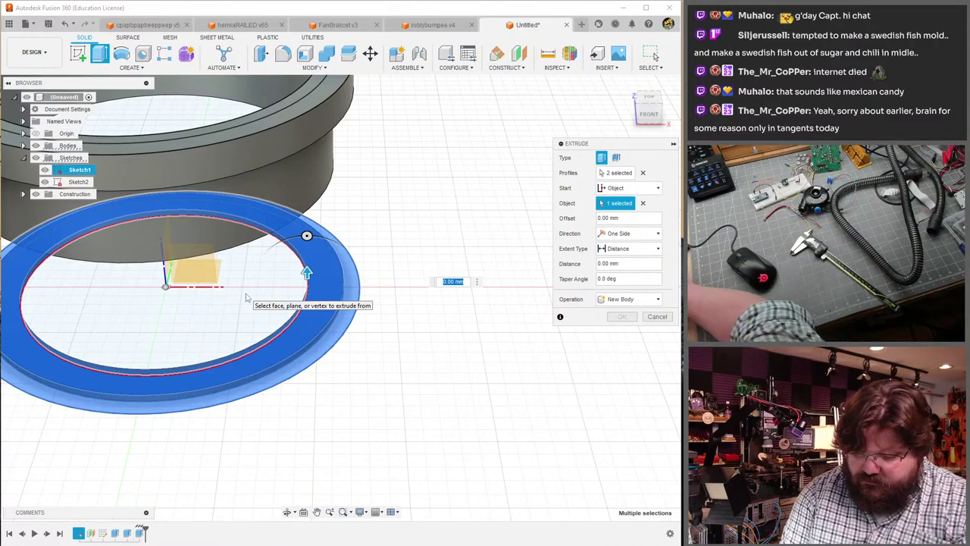
{"action": "type", "text": "1.5"}
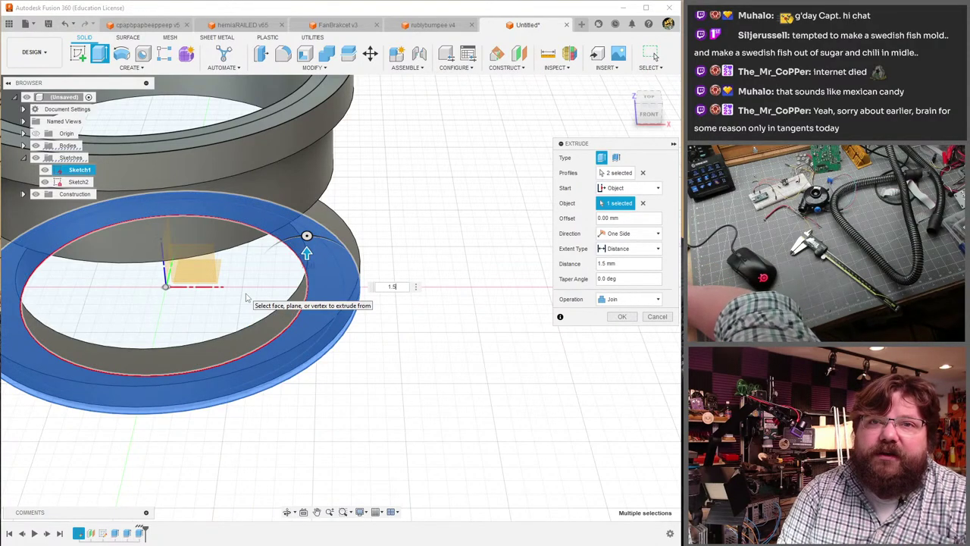
{"action": "key", "text": "Return"}
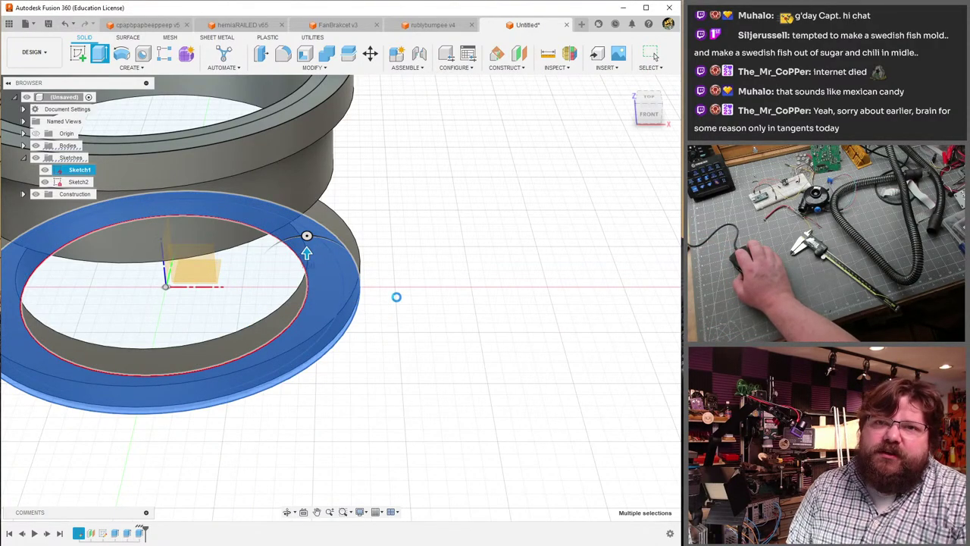
- Extrude Sketch1's inner ring profile again as a raised step, starting from the top face of the lower ring body
{"action": "middle_click_drag", "start_coordinate": [369, 267], "coordinate": [402, 291], "text": "shift"}
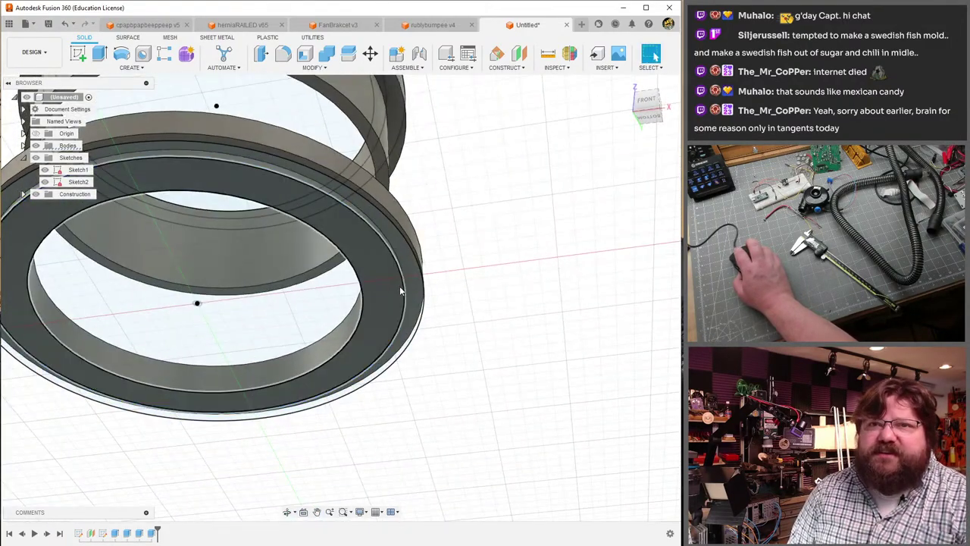
{"action": "key", "text": "e"}
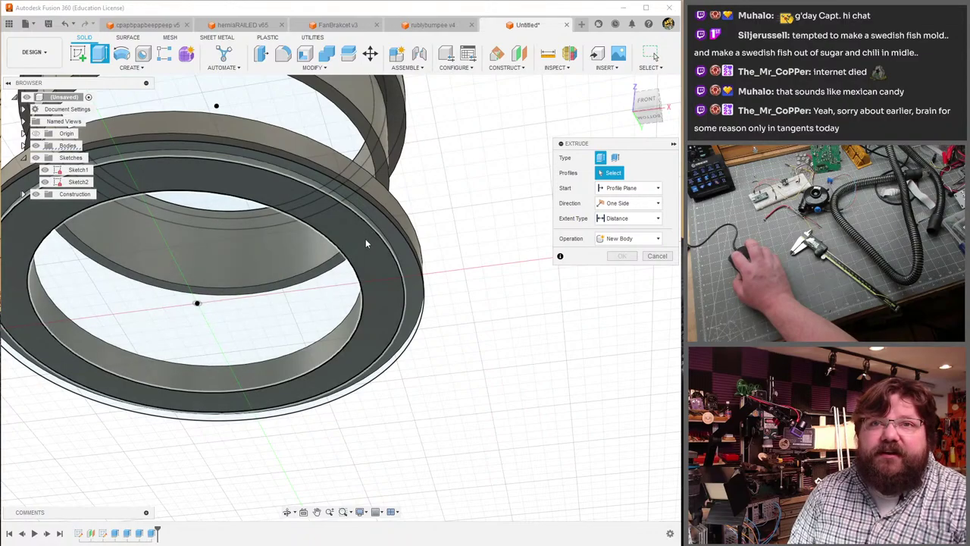
{"action": "left_click", "coordinate": [365, 242]}
{"action": "middle_click_drag", "start_coordinate": [357, 238], "coordinate": [447, 275], "text": "shift"}
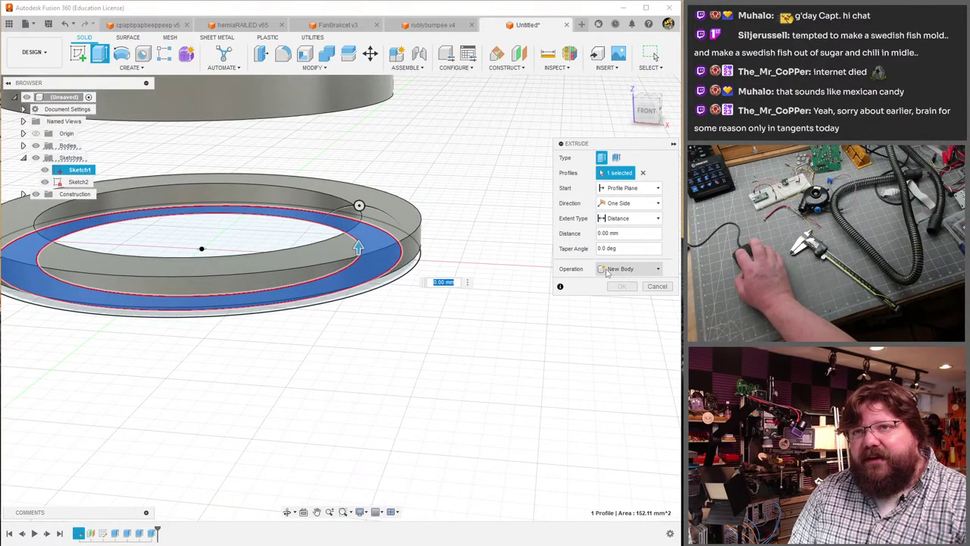
{"action": "left_click", "coordinate": [629, 188]}
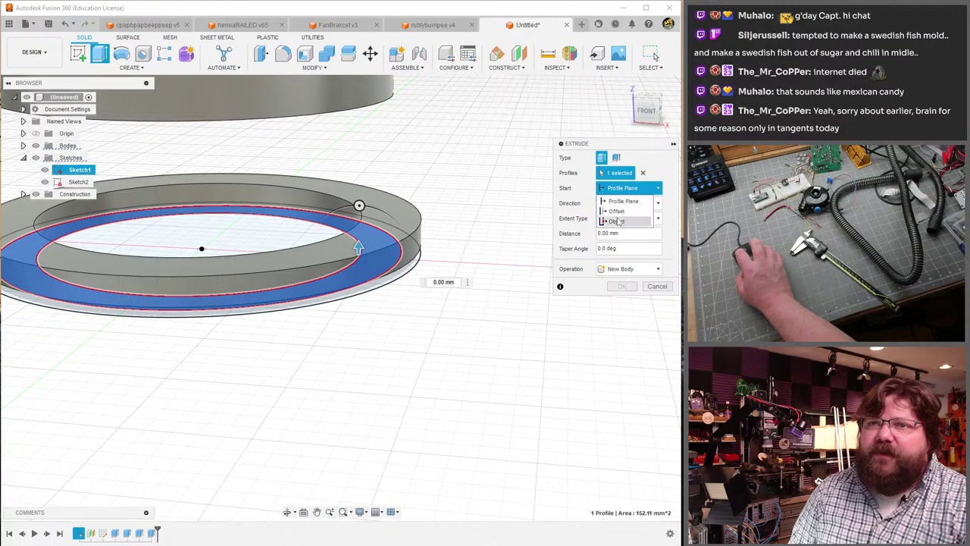
{"action": "left_click", "coordinate": [617, 219]}
{"action": "left_click", "coordinate": [403, 221]}
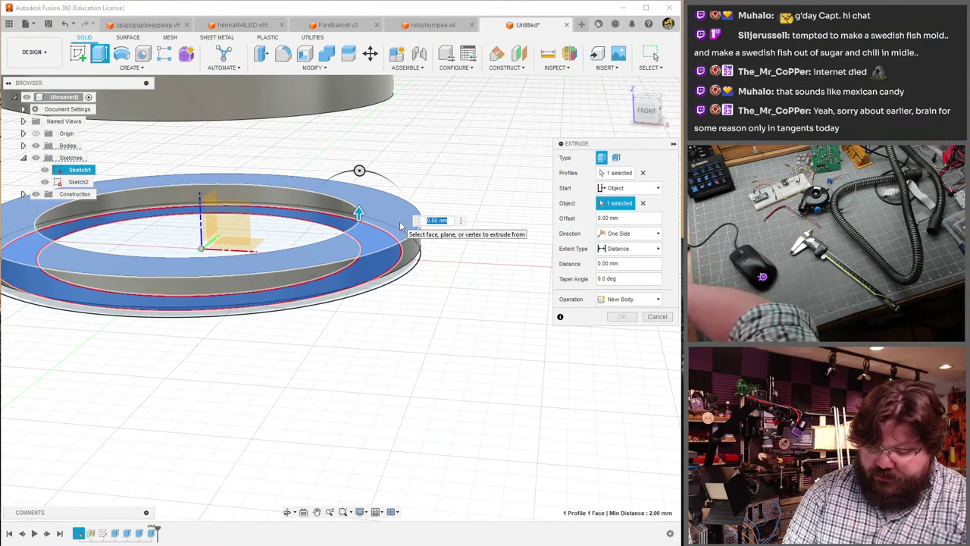
{"action": "key", "text": "Return"}
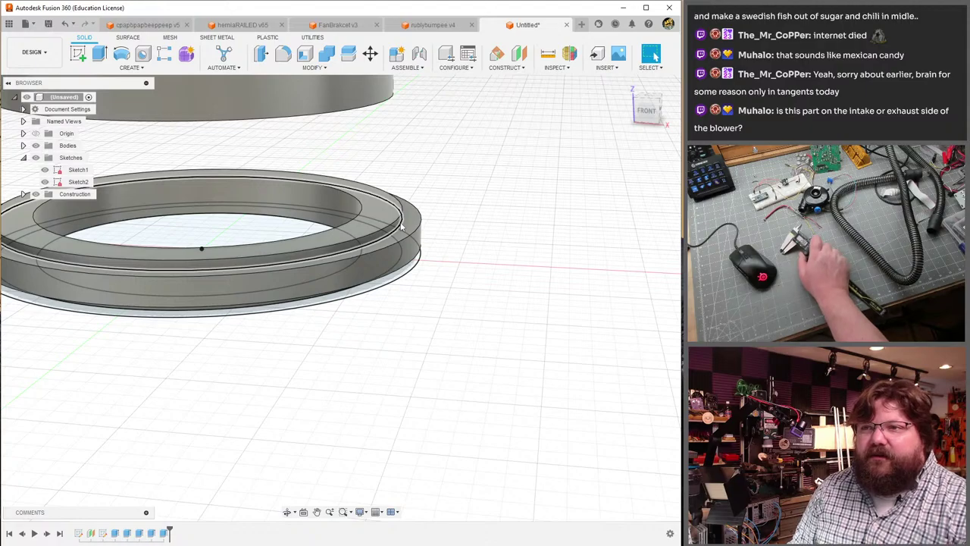
{"action": "key", "text": "e"}
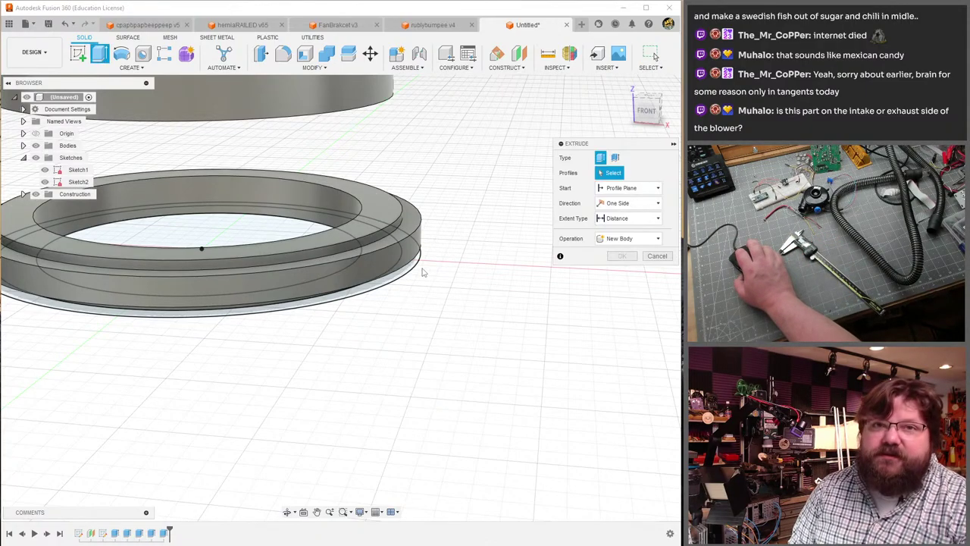
{"action": "key", "text": "Escape"}
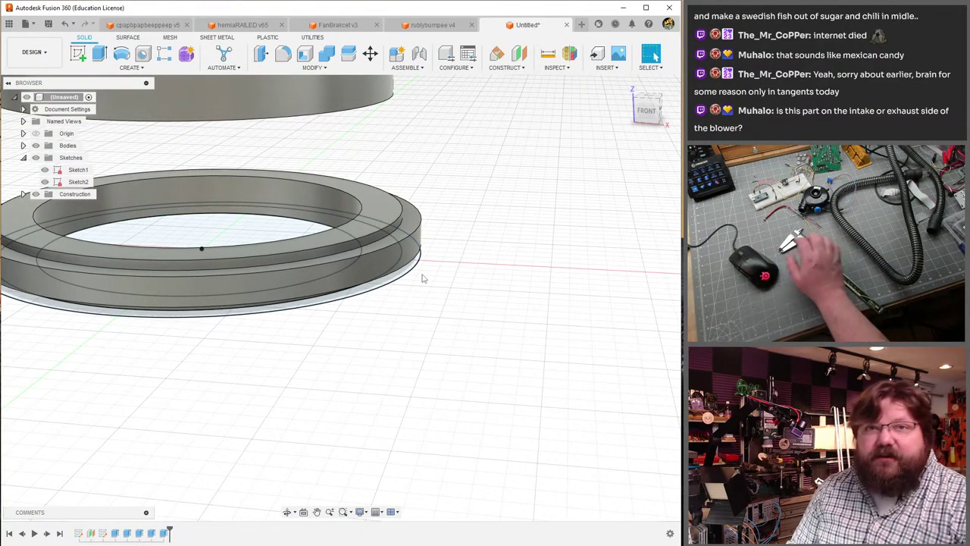
- Add a 19.6 mm diameter circle centred on the origin to Sketch1 and finish the sketch
{"action": "middle_click_drag", "start_coordinate": [364, 405], "coordinate": [145, 232], "text": "shift"}
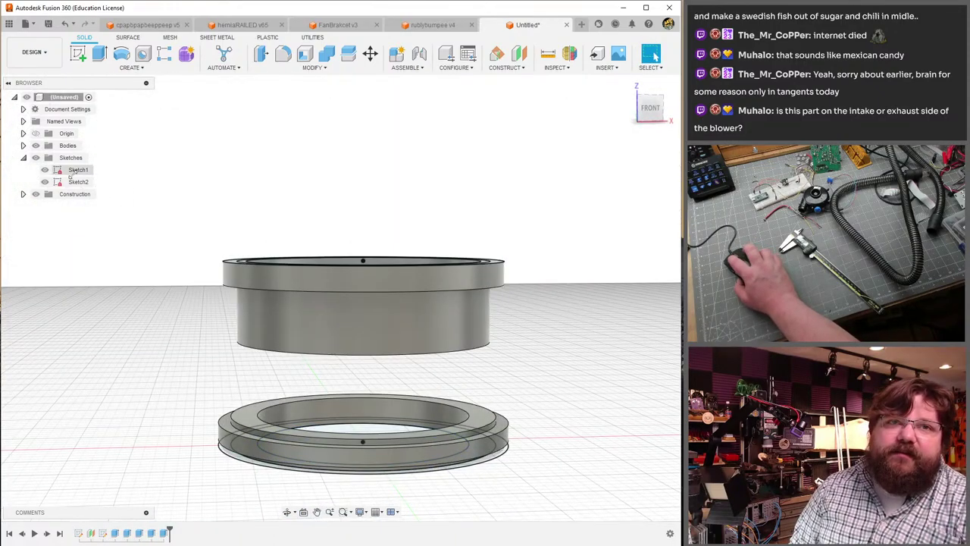
{"action": "double_click", "coordinate": [78, 182]}
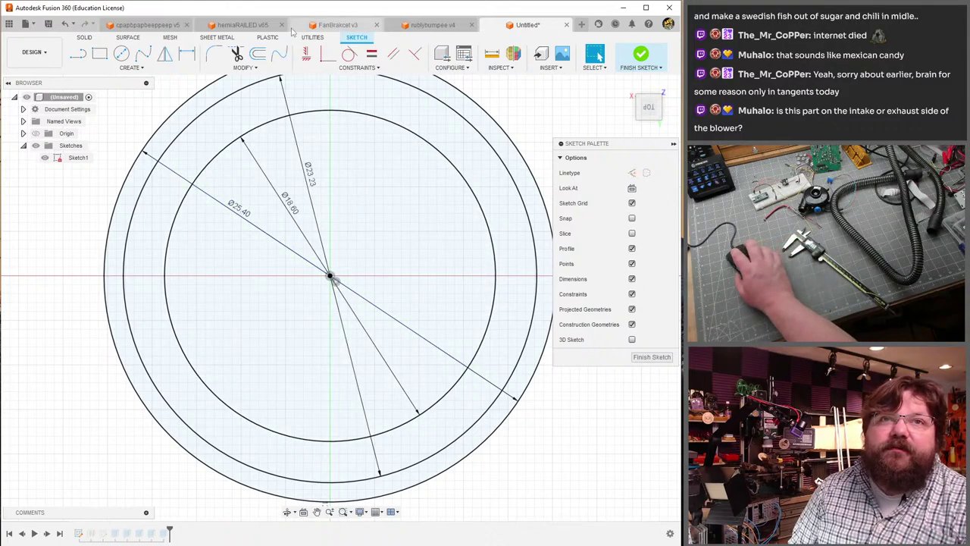
{"action": "left_click", "coordinate": [121, 54]}
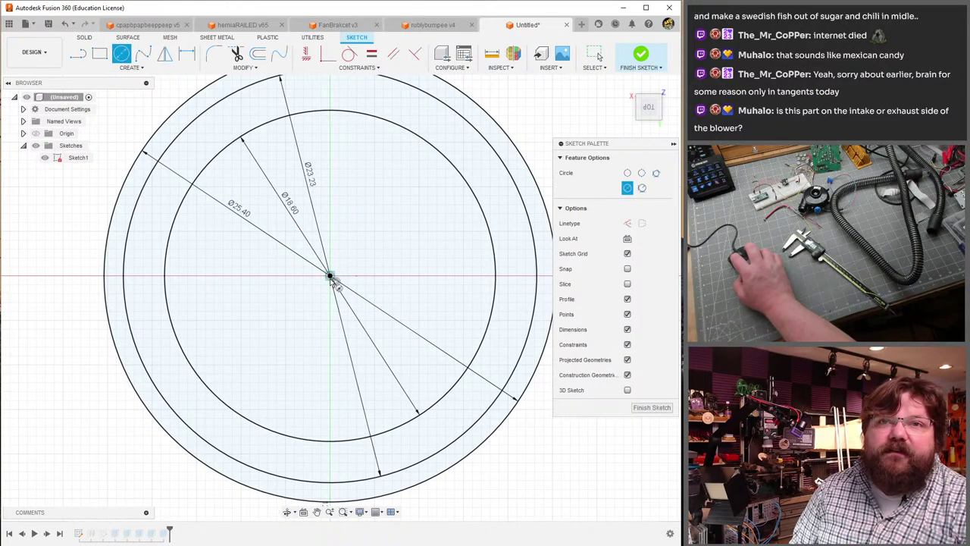
{"action": "left_click", "coordinate": [331, 277]}
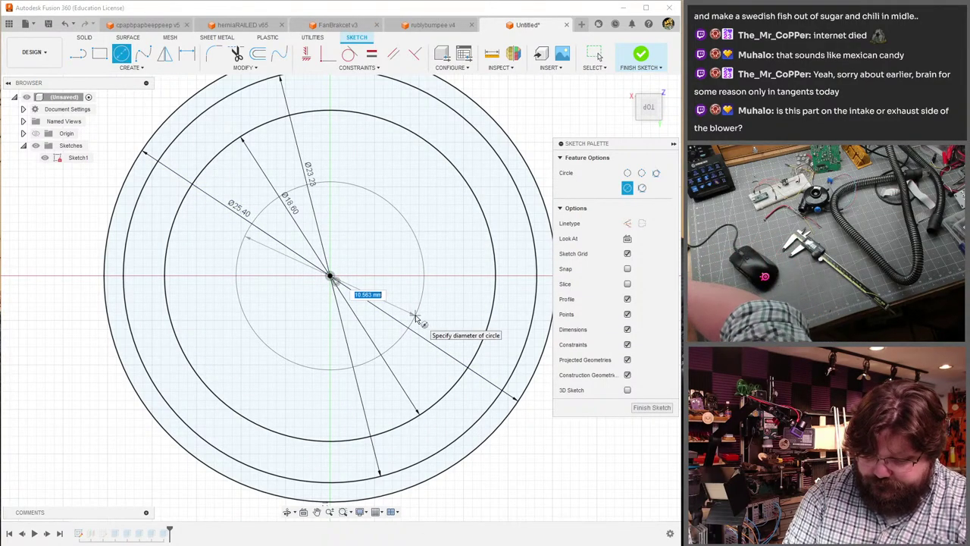
{"action": "type", "text": "19.8"}
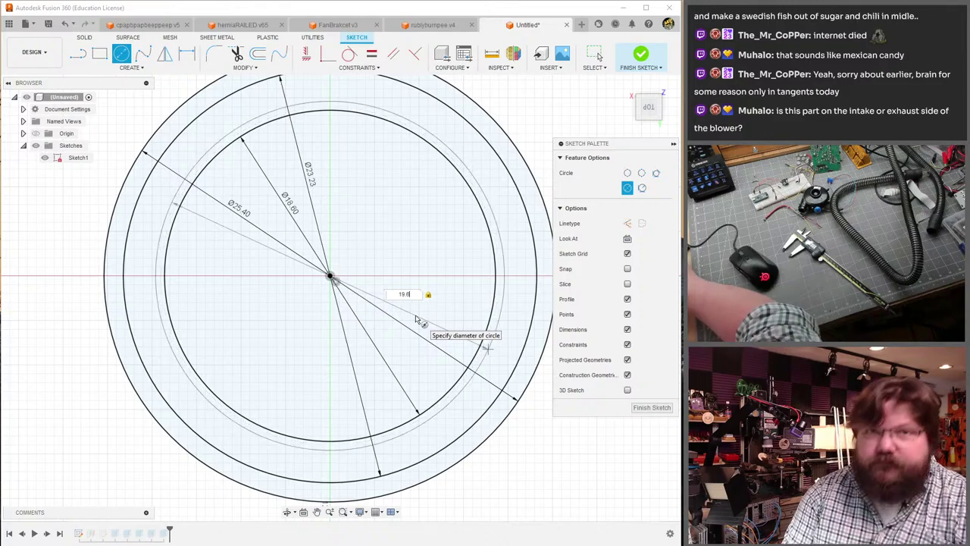
{"action": "key", "text": "Return"}
{"action": "key", "text": "Escape"}
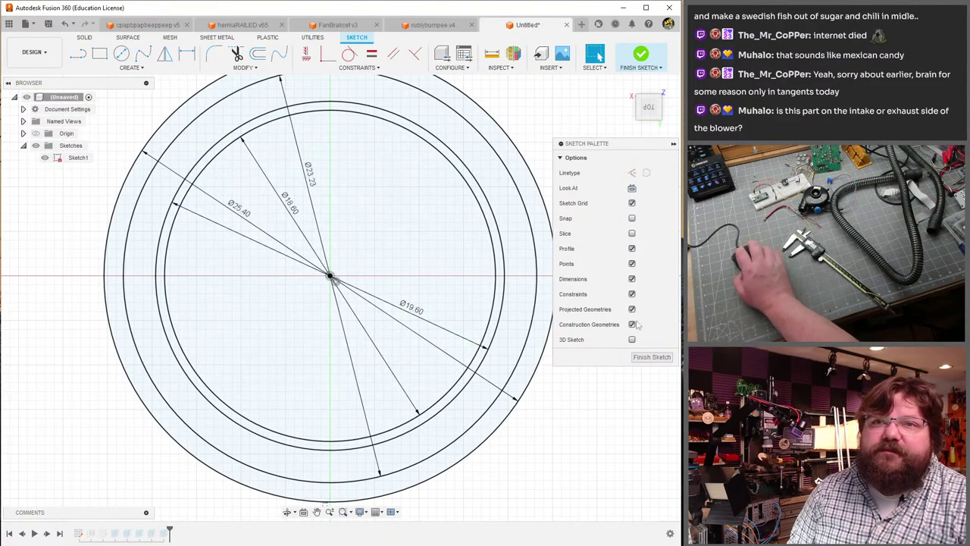
{"action": "left_click", "coordinate": [652, 358]}
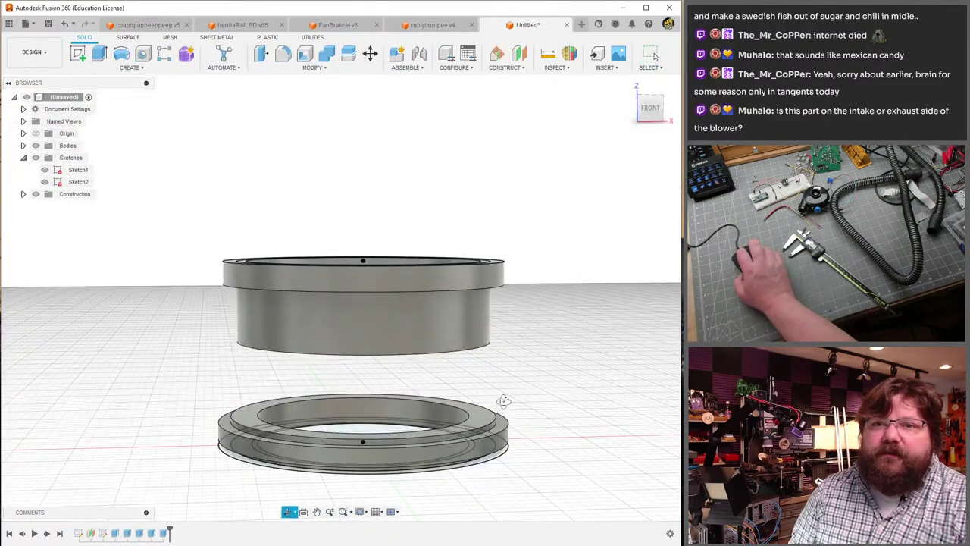
{"action": "middle_click_drag", "start_coordinate": [503, 398], "coordinate": [655, 57], "text": "shift"}
{"action": "key", "text": "e"}
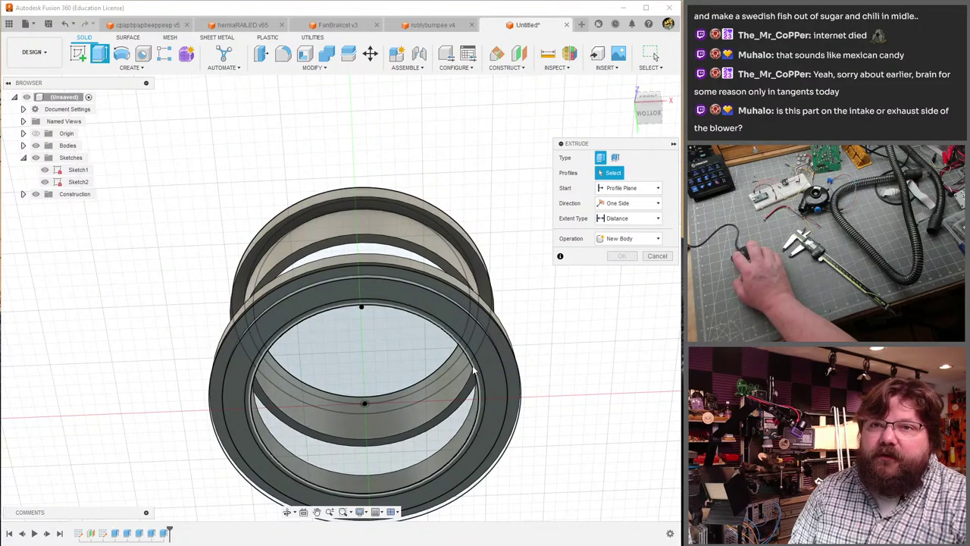
{"action": "left_click", "coordinate": [476, 369]}
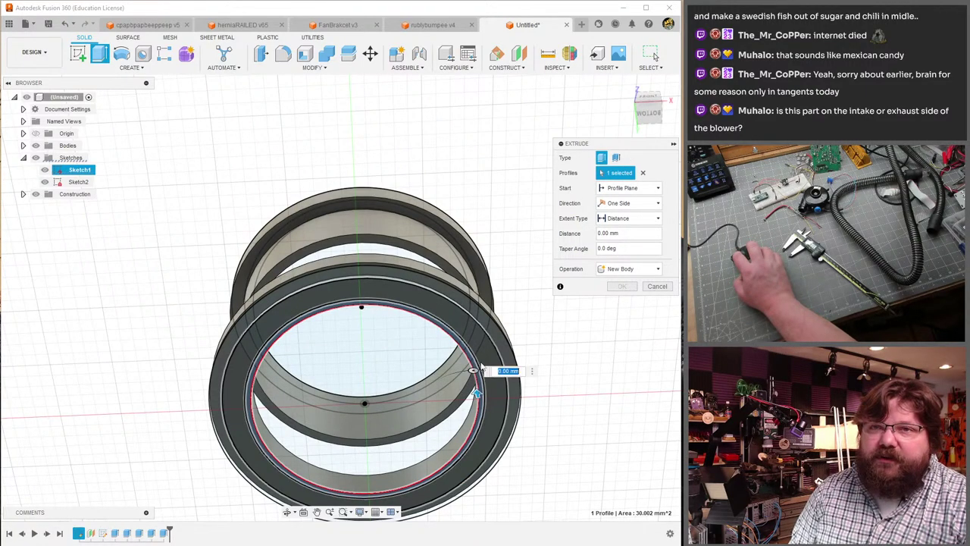
{"action": "key", "text": "Escape"}
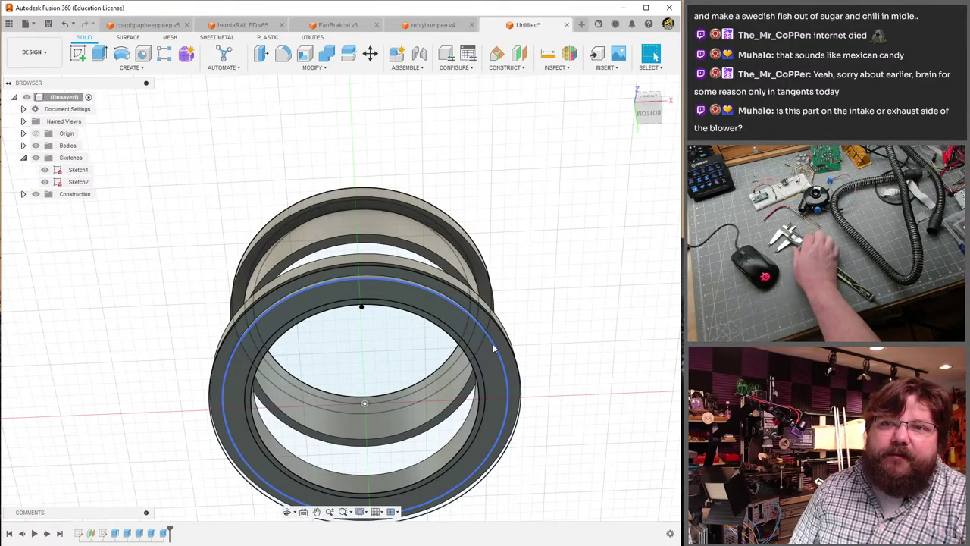
- Extrude the narrow ring between the 18.6 mm and 19.6 mm circles by 3 mm from the raised step's top face, joined to the lower ring
{"action": "scroll", "coordinate": [418, 303], "scroll_direction": "up", "scroll_amount": 3}
{"action": "middle_click_drag", "start_coordinate": [418, 302], "coordinate": [390, 197], "text": "shift"}
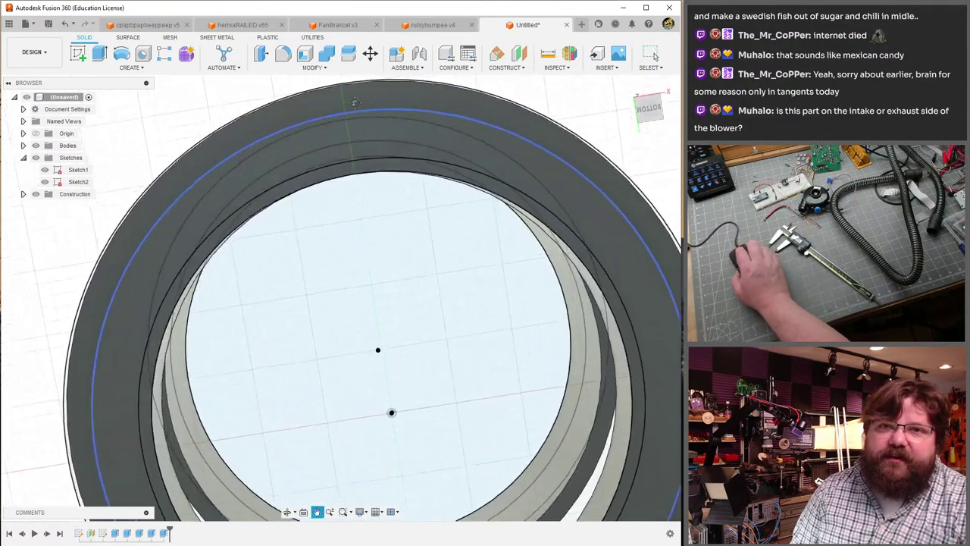
{"action": "key", "text": "e"}
{"action": "left_click", "coordinate": [387, 157]}
{"action": "left_click", "coordinate": [387, 158]}
{"action": "middle_click_drag", "start_coordinate": [303, 227], "coordinate": [334, 345], "text": "shift"}
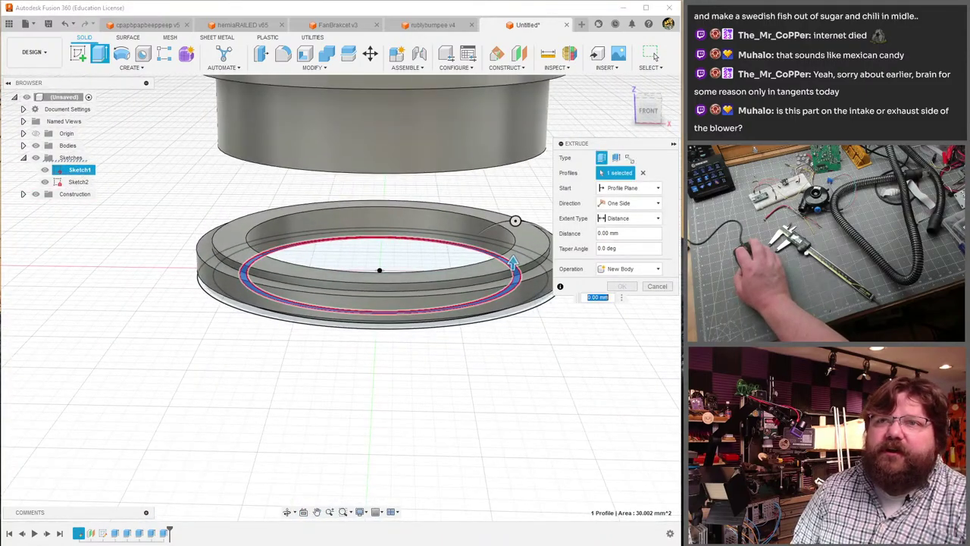
{"action": "left_click", "coordinate": [632, 189]}
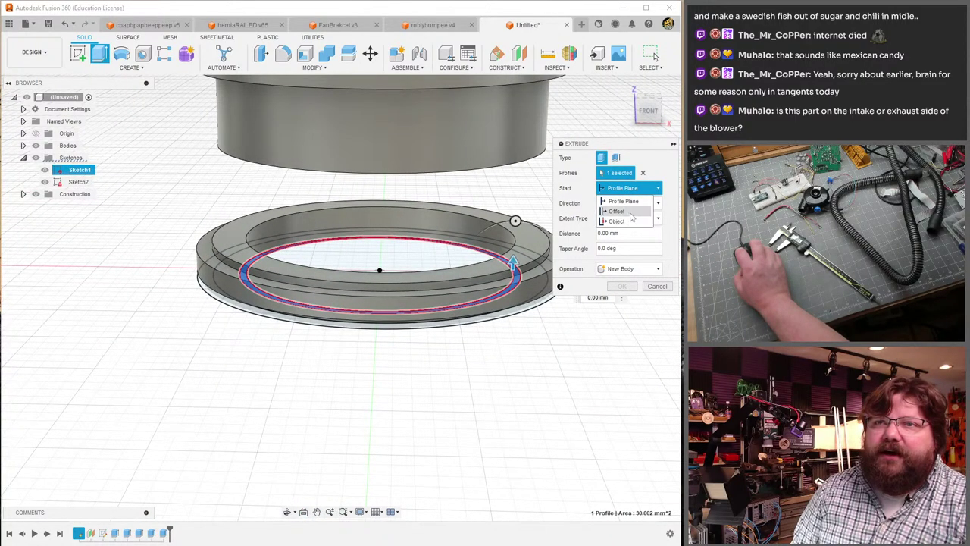
{"action": "left_click", "coordinate": [628, 221]}
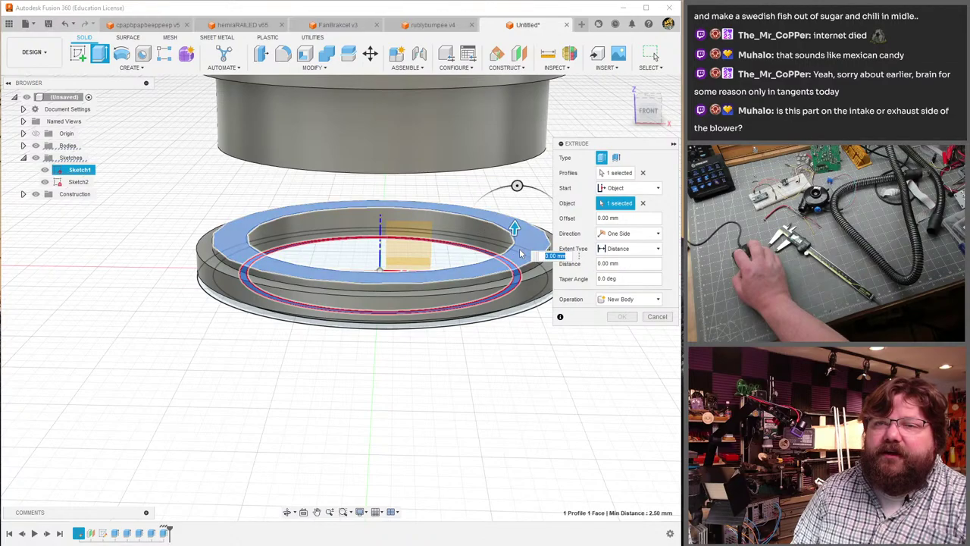
{"action": "left_click", "coordinate": [511, 255]}
{"action": "type", "text": "3"}
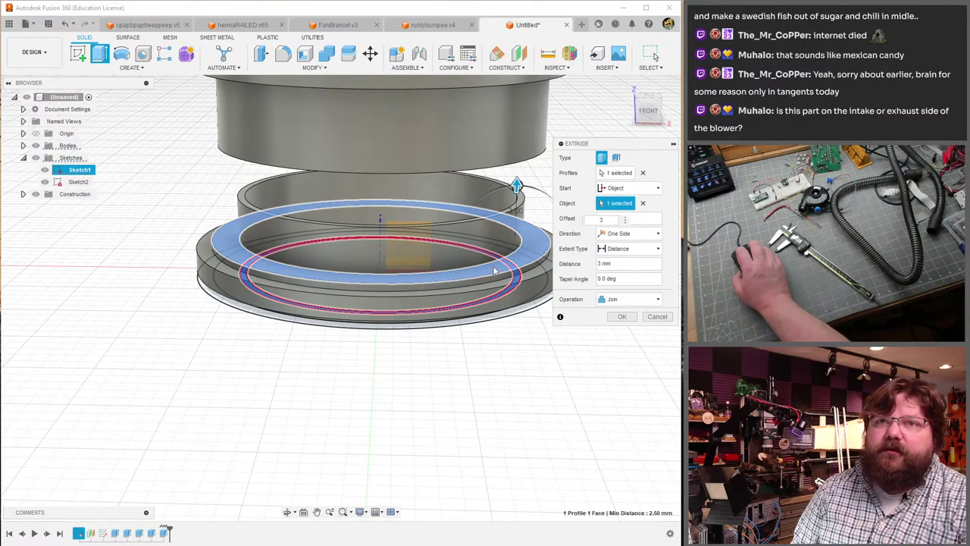
{"action": "middle_click_drag", "start_coordinate": [495, 261], "coordinate": [495, 190], "text": "shift"}
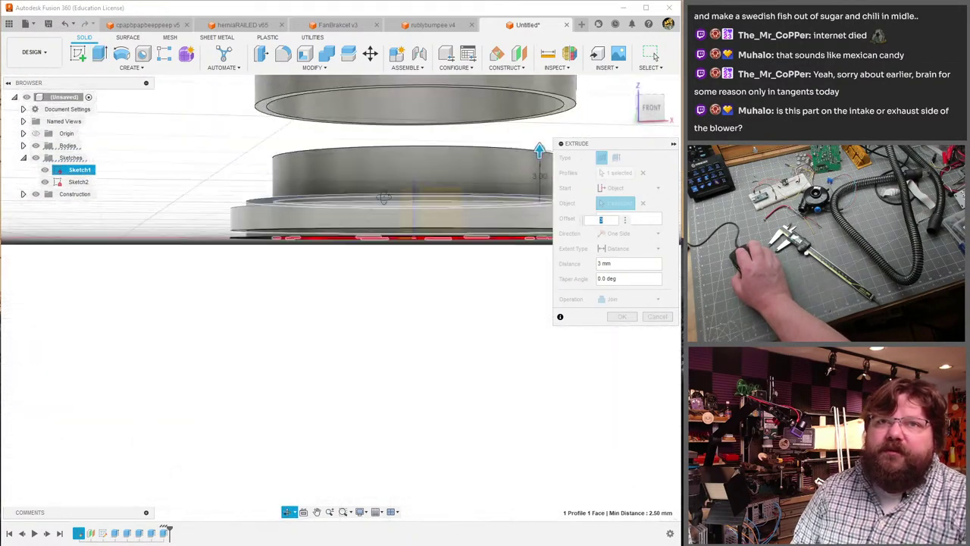
{"action": "middle_click_drag", "start_coordinate": [383, 163], "coordinate": [383, 181], "text": "shift"}
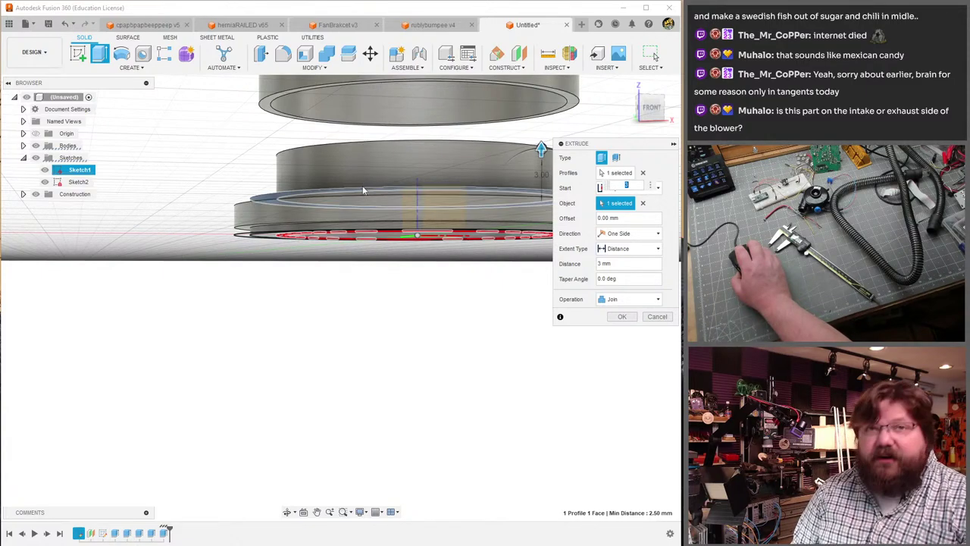
{"action": "middle_click_drag", "start_coordinate": [367, 188], "coordinate": [377, 376]}
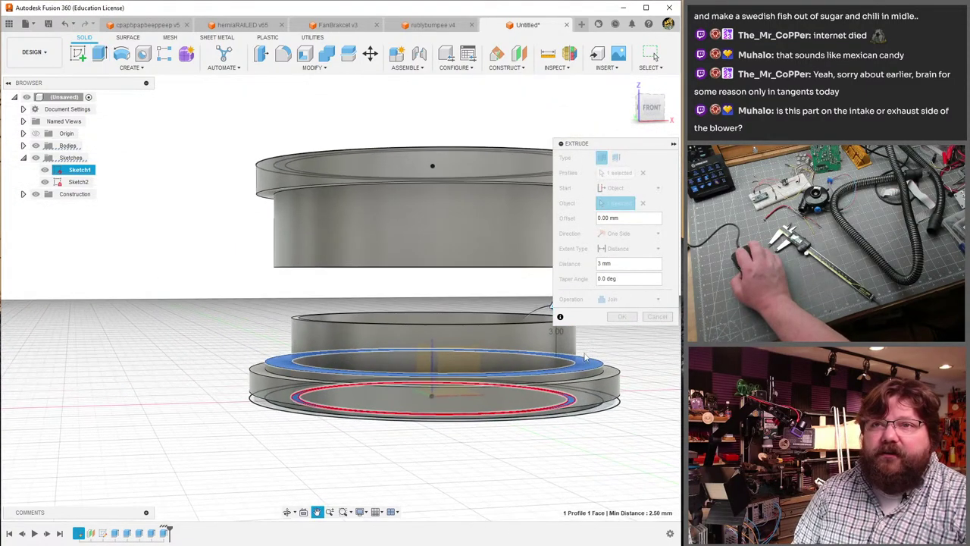
{"action": "left_click", "coordinate": [622, 317]}
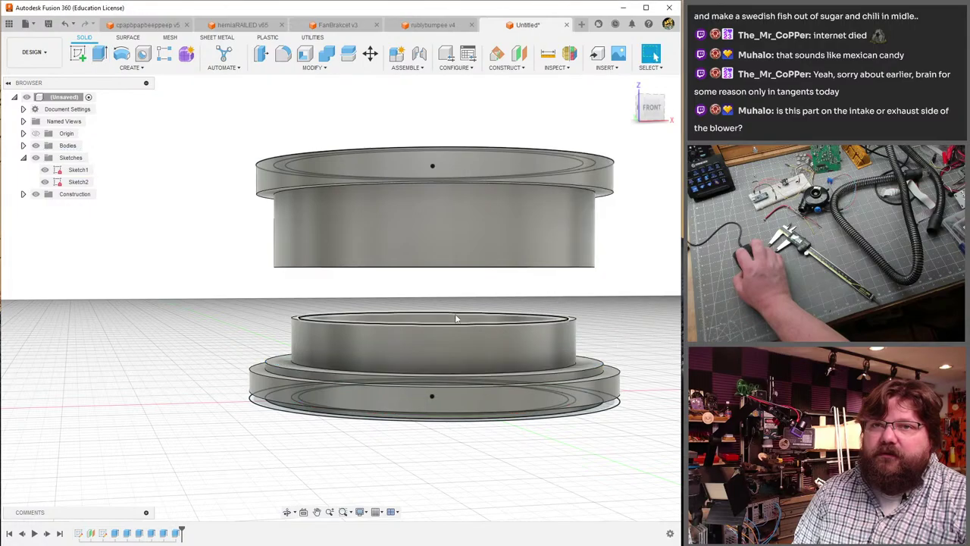
- Create a new sketch on the front origin plane running through the centre of the two ring bodies
{"action": "scroll", "coordinate": [442, 296], "scroll_direction": "up", "scroll_amount": 5}
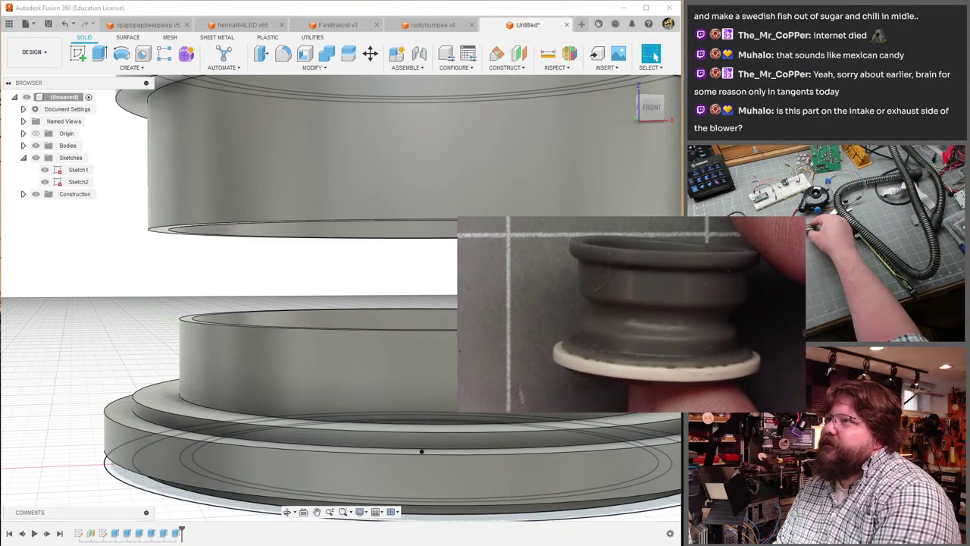
{"action": "scroll", "coordinate": [394, 273], "scroll_direction": "down", "scroll_amount": 3}
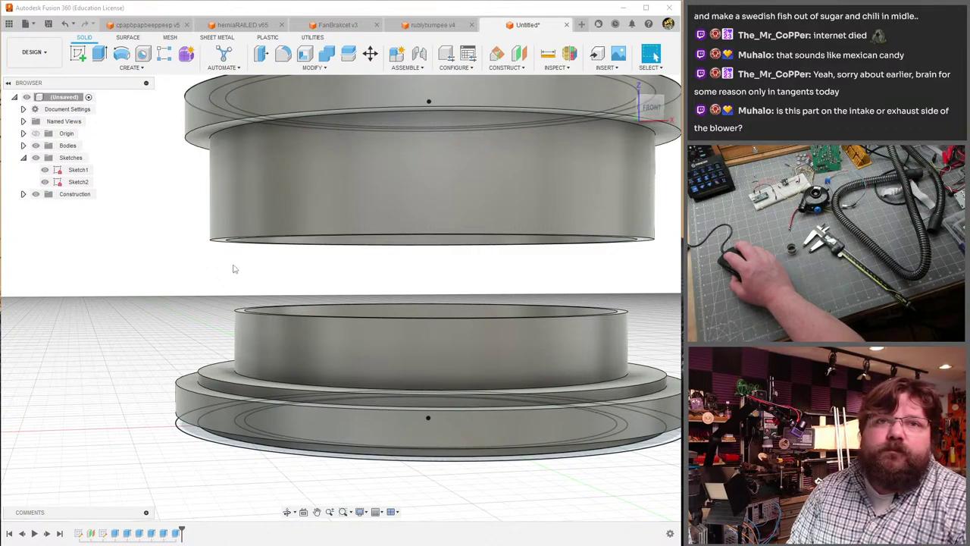
{"action": "left_click", "coordinate": [77, 53]}
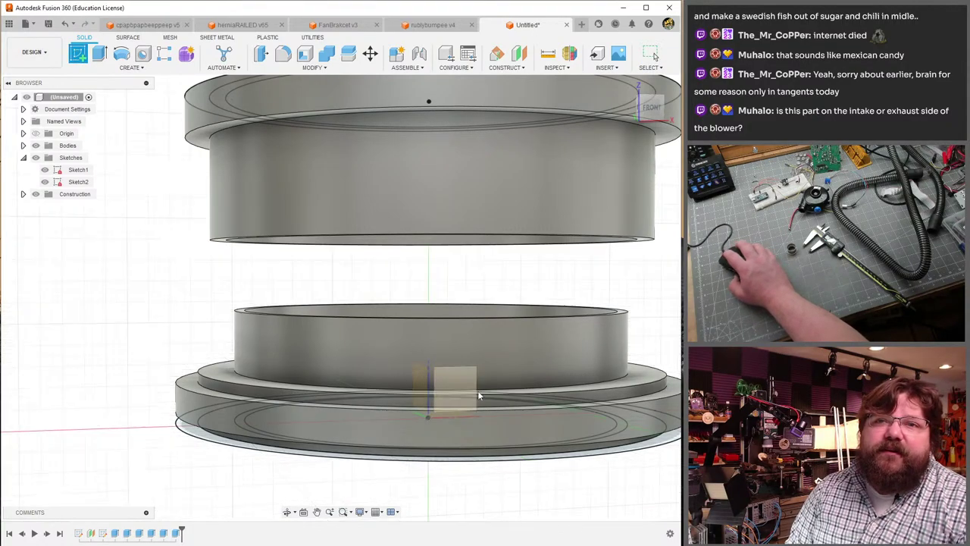
{"action": "left_click", "coordinate": [474, 393]}
{"action": "left_click", "coordinate": [468, 388]}
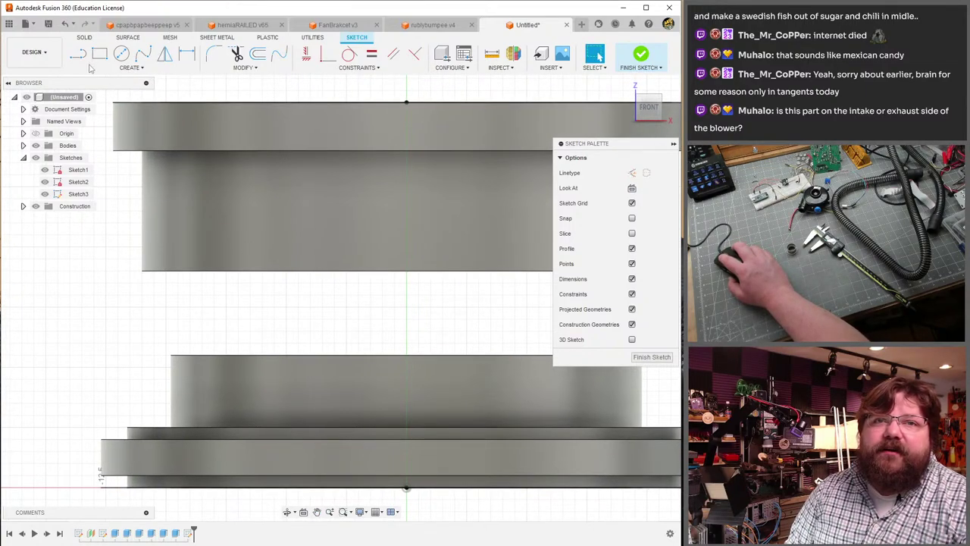
{"action": "middle_click_drag", "start_coordinate": [394, 322], "coordinate": [342, 316]}
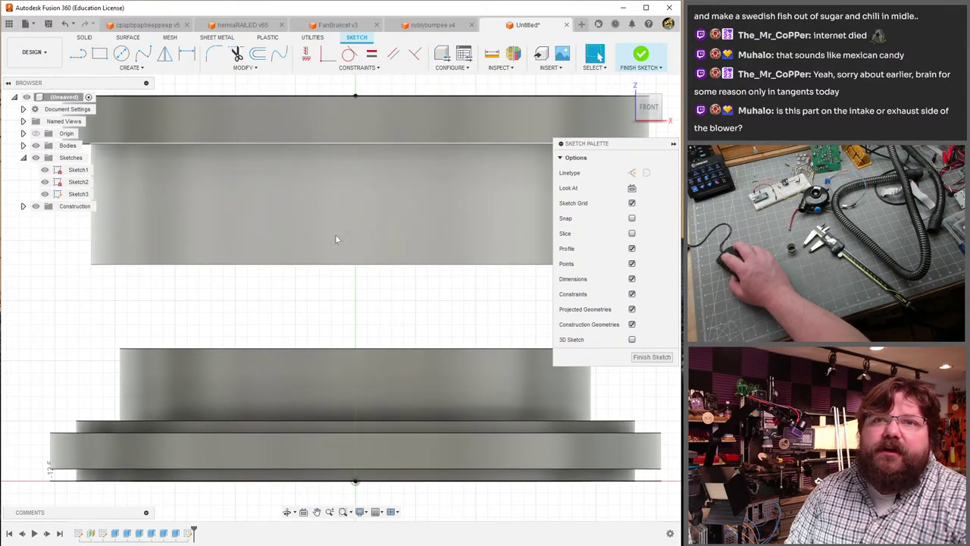
- Project the upper ring's bottom edge and the lower ring's top edge into the sketch
{"action": "scroll", "coordinate": [50, 266], "scroll_direction": "down", "scroll_amount": 2}
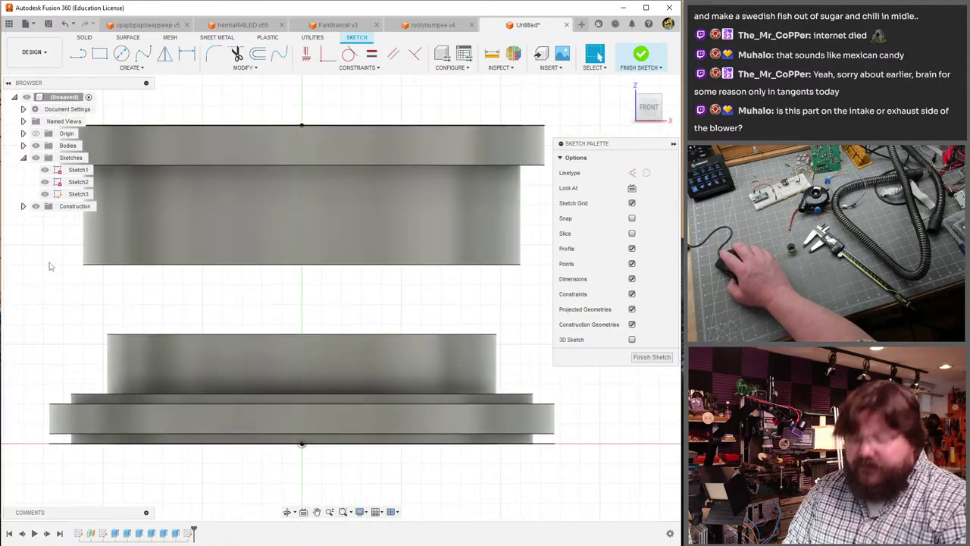
{"action": "key", "text": "p"}
{"action": "left_click", "coordinate": [244, 265]}
{"action": "left_click", "coordinate": [247, 335]}
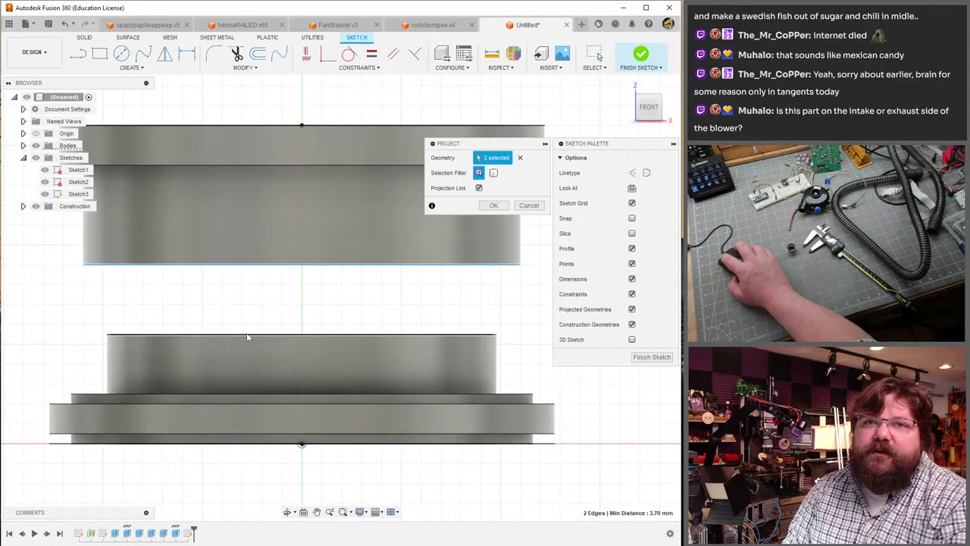
{"action": "left_click", "coordinate": [494, 205]}
{"action": "scroll", "coordinate": [331, 298], "scroll_direction": "up", "scroll_amount": 2}
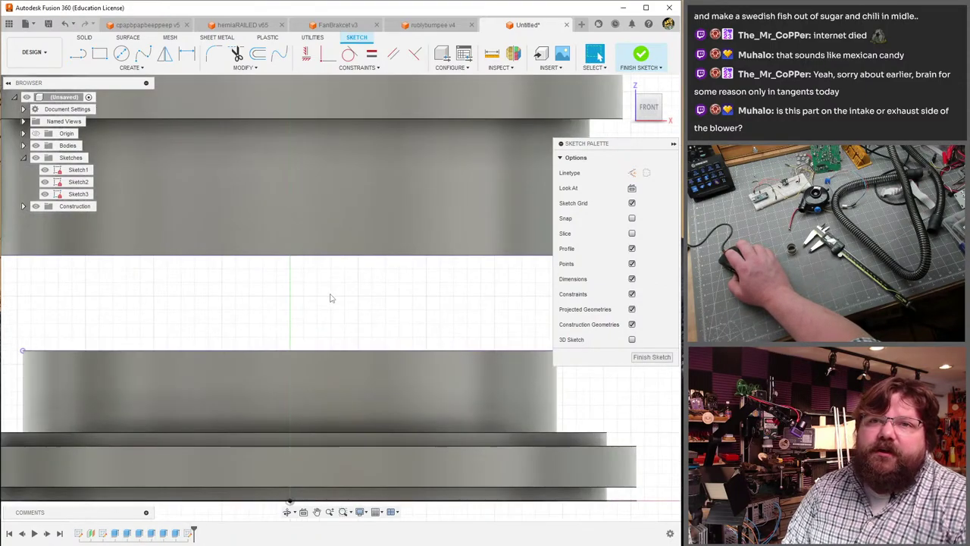
- Draw a vertical construction line joining the projected edges' midpoints and an 8 mm horizontal construction line outward from its midpoint
{"action": "left_click", "coordinate": [291, 261]}
{"action": "key", "text": "Escape"}
{"action": "scroll", "coordinate": [292, 342], "scroll_direction": "down", "scroll_amount": 2}
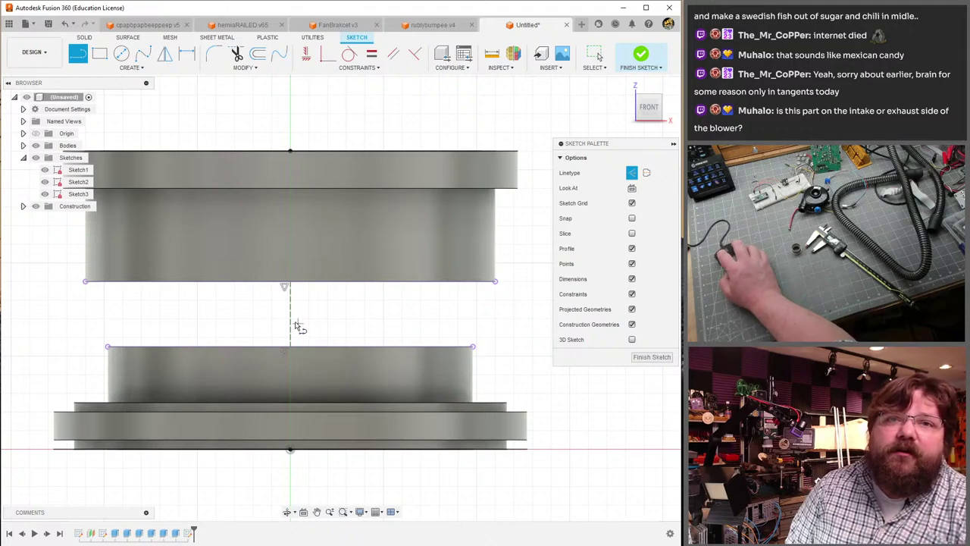
{"action": "left_click", "coordinate": [289, 316]}
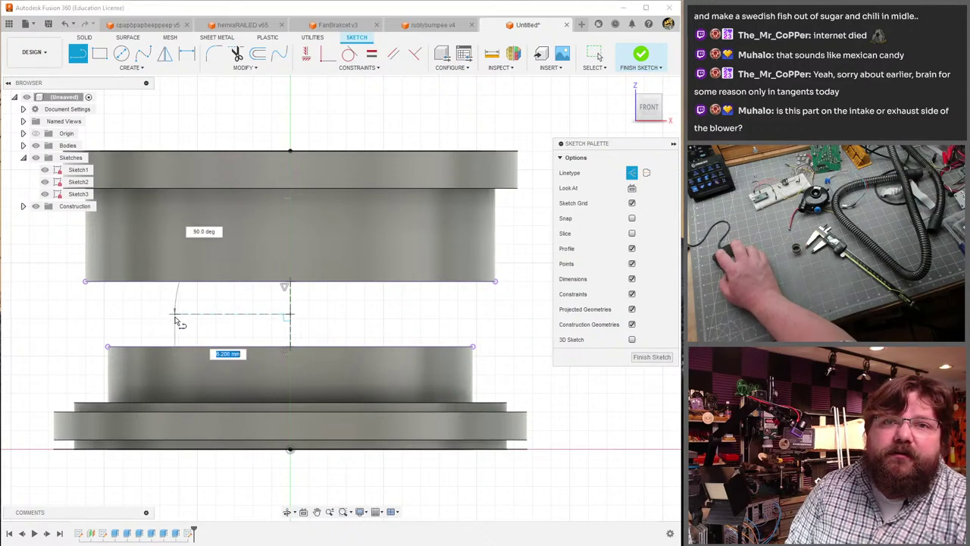
{"action": "key", "text": "Return"}
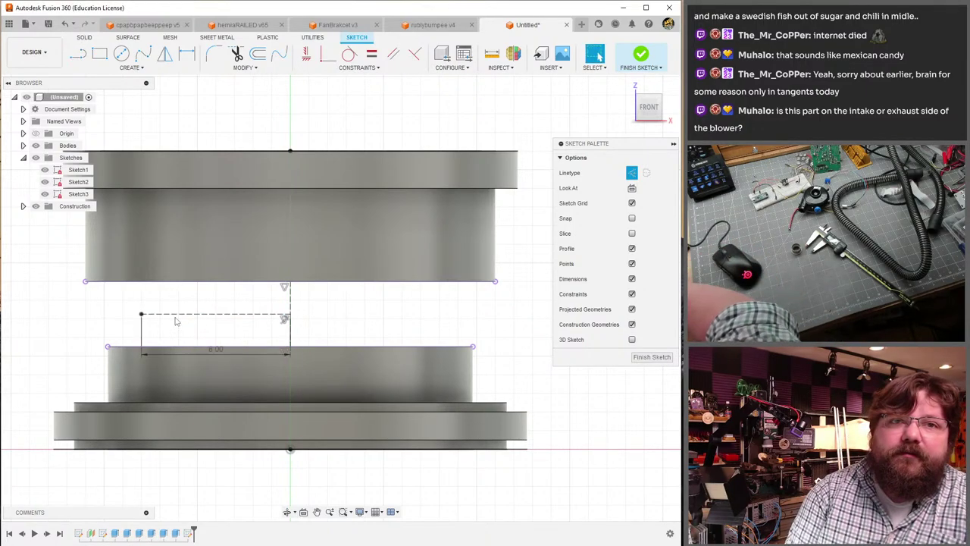
- Draw a construction 3-point arc between the projected edges' outer endpoints, curving inward toward the end of the 8 mm line
{"action": "scroll", "coordinate": [151, 318], "scroll_direction": "up", "scroll_amount": 4}
{"action": "middle_click_drag", "start_coordinate": [244, 328], "coordinate": [327, 322]}
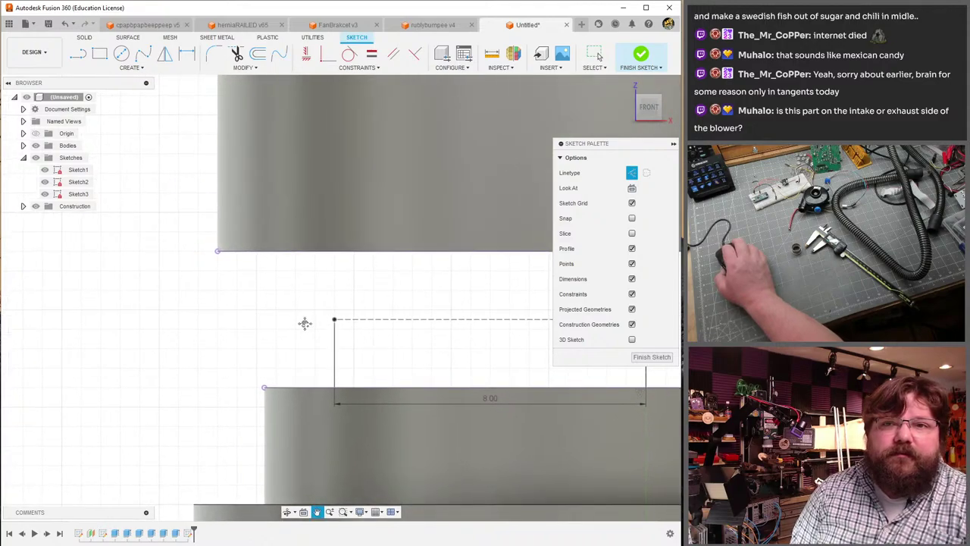
{"action": "left_click", "coordinate": [137, 67]}
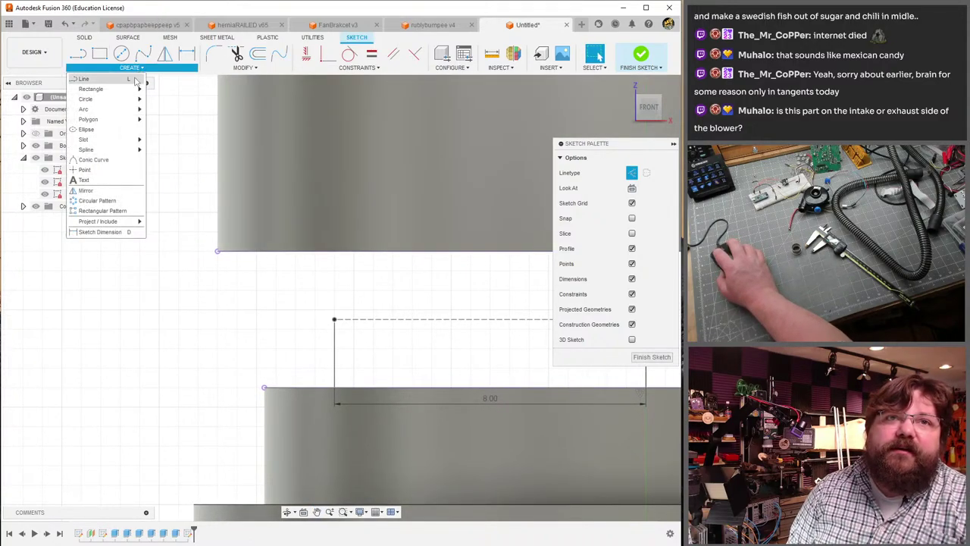
{"action": "mouse_move", "coordinate": [120, 110]}
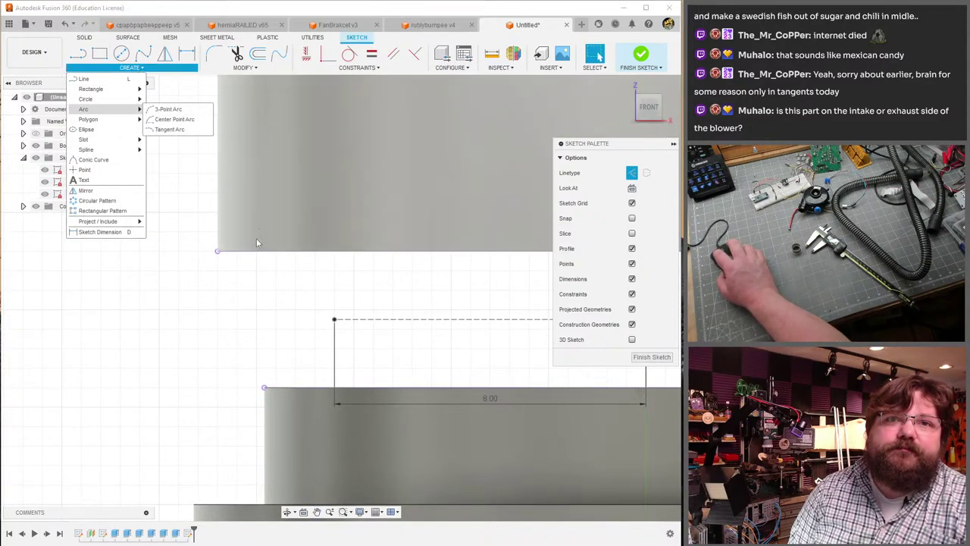
{"action": "left_click", "coordinate": [174, 119]}
{"action": "left_click", "coordinate": [218, 251]}
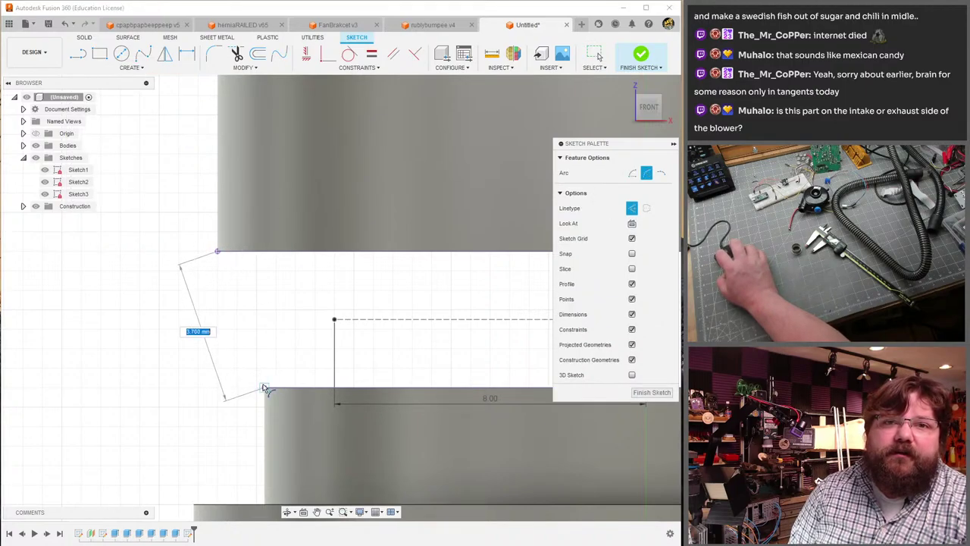
{"action": "left_click", "coordinate": [264, 388]}
{"action": "left_click", "coordinate": [333, 319]}
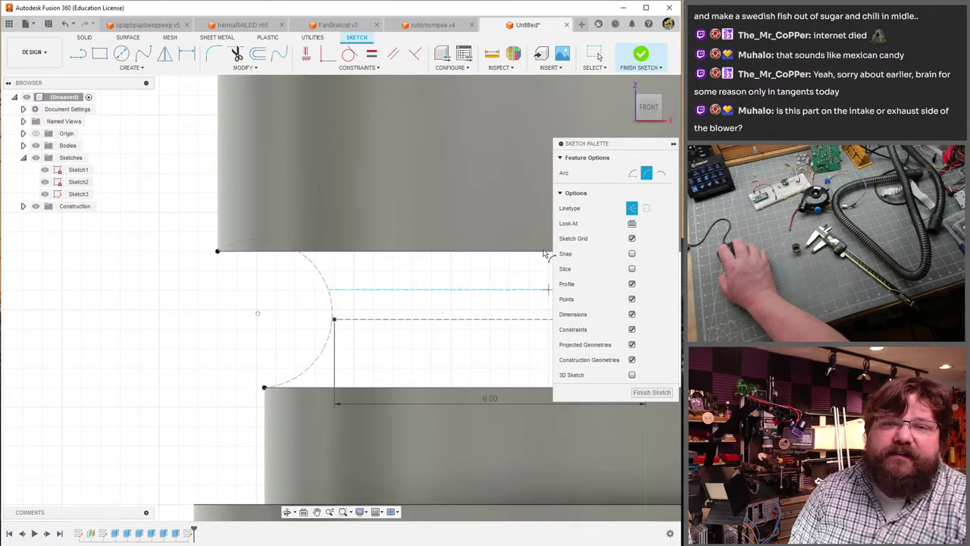
{"action": "key", "text": "Escape"}
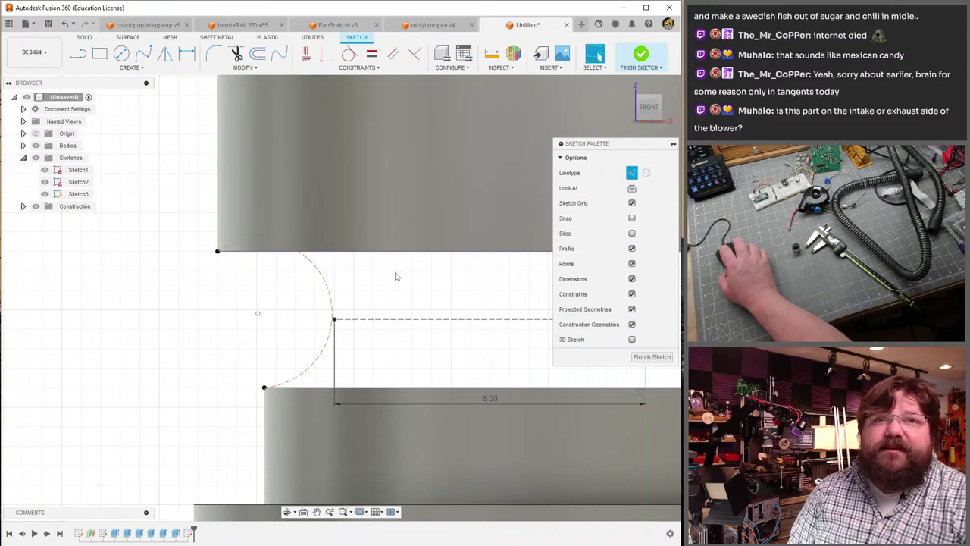
- Delete the construction arc spanning the gap between the two rings
{"action": "scroll", "coordinate": [415, 355], "scroll_direction": "down", "scroll_amount": 1}
{"action": "middle_click_drag", "start_coordinate": [416, 355], "coordinate": [345, 348]}
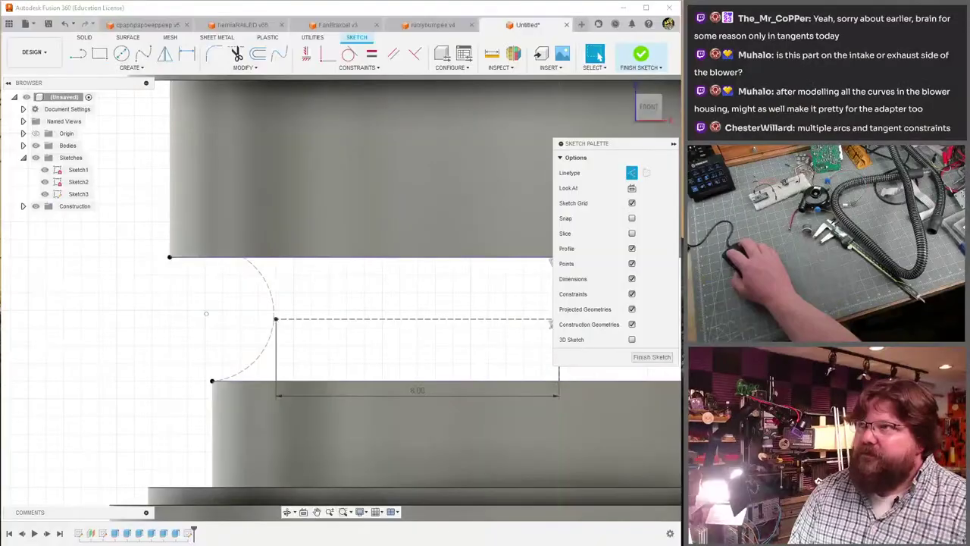
{"action": "left_click", "coordinate": [262, 295]}
{"action": "key", "text": "Delete"}
{"action": "mouse_move", "coordinate": [370, 234]}
{"action": "middle_mouse_down"}
{"action": "mouse_move", "coordinate": [238, 220]}
{"action": "mouse_move", "coordinate": [404, 244]}
{"action": "middle_mouse_up"}
{"action": "key", "text": "Escape"}
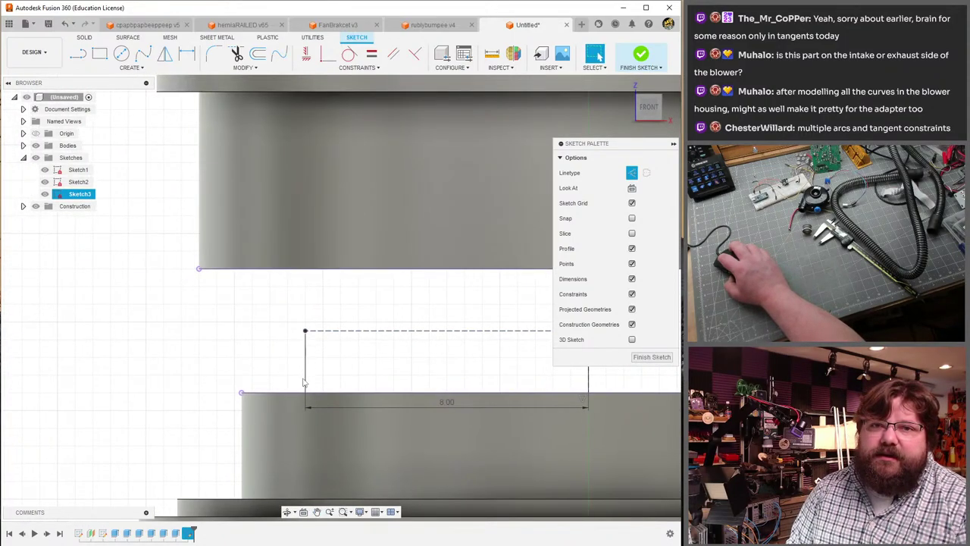
{"action": "mouse_move", "coordinate": [379, 364]}
{"action": "middle_mouse_down"}
{"action": "mouse_move", "coordinate": [262, 345]}
{"action": "mouse_move", "coordinate": [341, 364]}
{"action": "mouse_move", "coordinate": [284, 351]}
{"action": "middle_mouse_up"}
{"action": "key", "text": "d"}
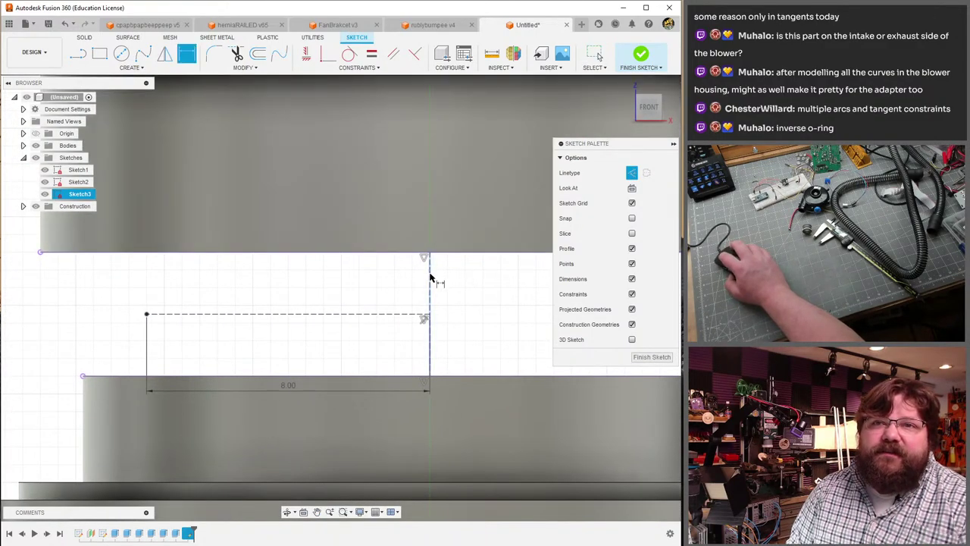
{"action": "left_click", "coordinate": [431, 290]}
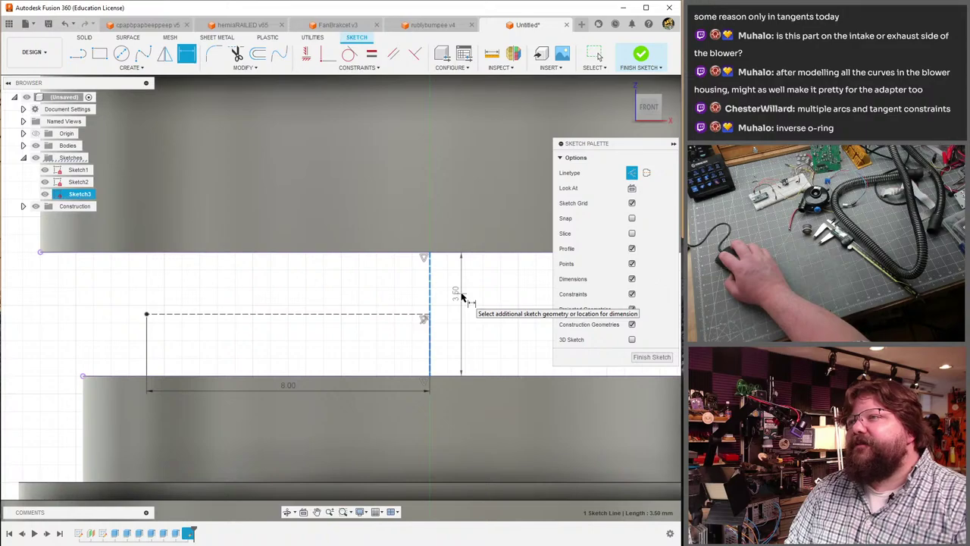
{"action": "key", "text": "Escape"}
- Draw a solid vertical line from the lower projected edge's outer endpoint up to the upper projected edge
{"action": "middle_click_drag", "start_coordinate": [288, 268], "coordinate": [462, 279]}
{"action": "left_click", "coordinate": [79, 56]}
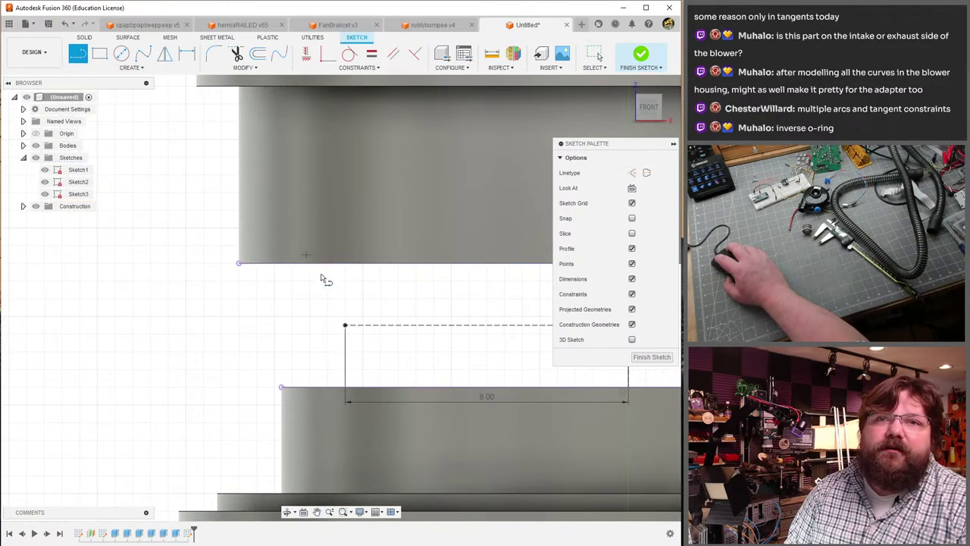
{"action": "left_click", "coordinate": [281, 387]}
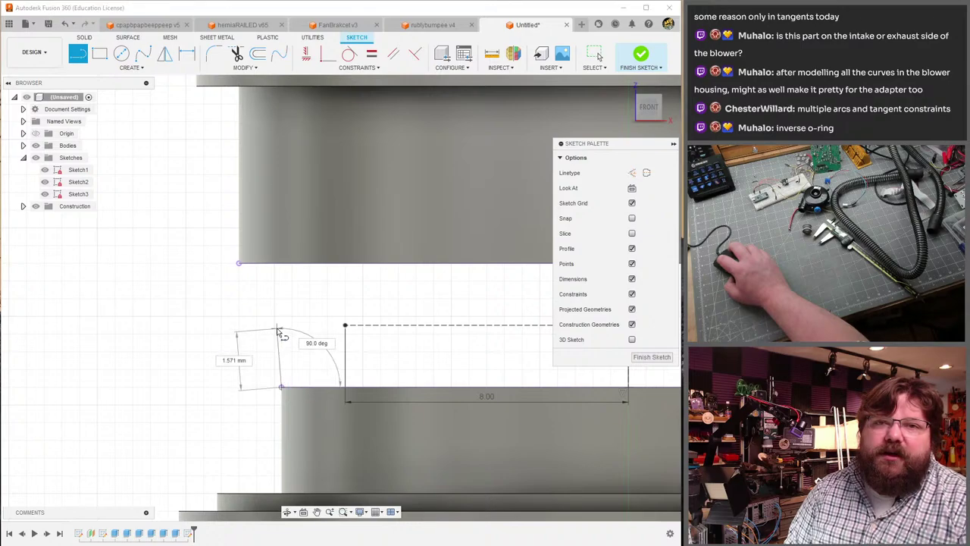
{"action": "left_click", "coordinate": [285, 264]}
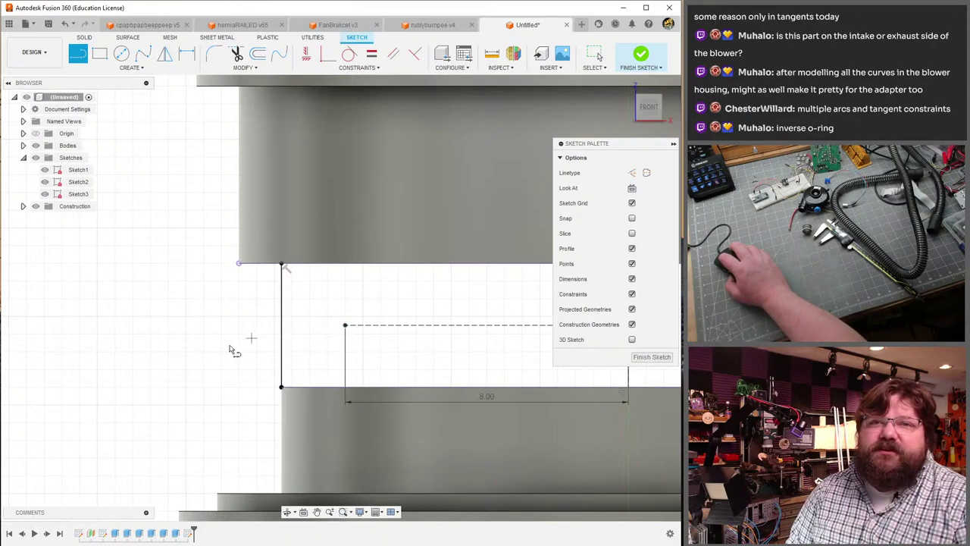
{"action": "key", "text": "Escape"}
- Draw a 3-point arc between the vertical line's two ends, passing through the inner end of the gap at the 8 mm line
{"action": "left_click", "coordinate": [130, 67]}
{"action": "mouse_move", "coordinate": [110, 91]}
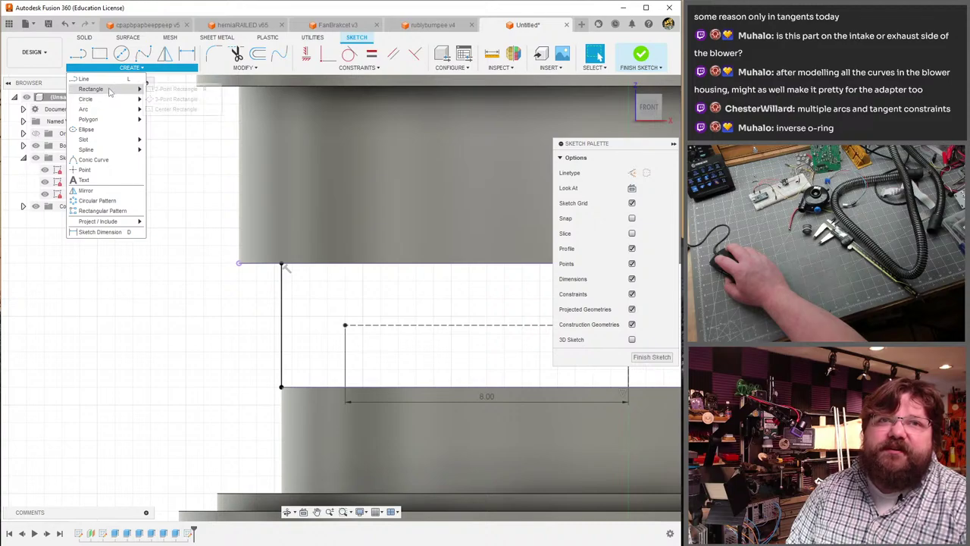
{"action": "mouse_move", "coordinate": [122, 109]}
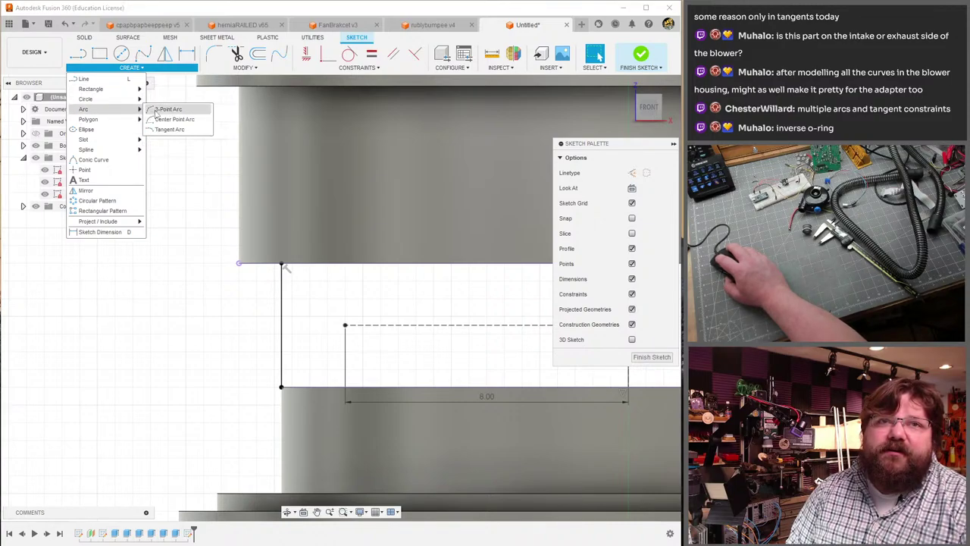
{"action": "left_click", "coordinate": [156, 111]}
{"action": "left_click", "coordinate": [282, 264]}
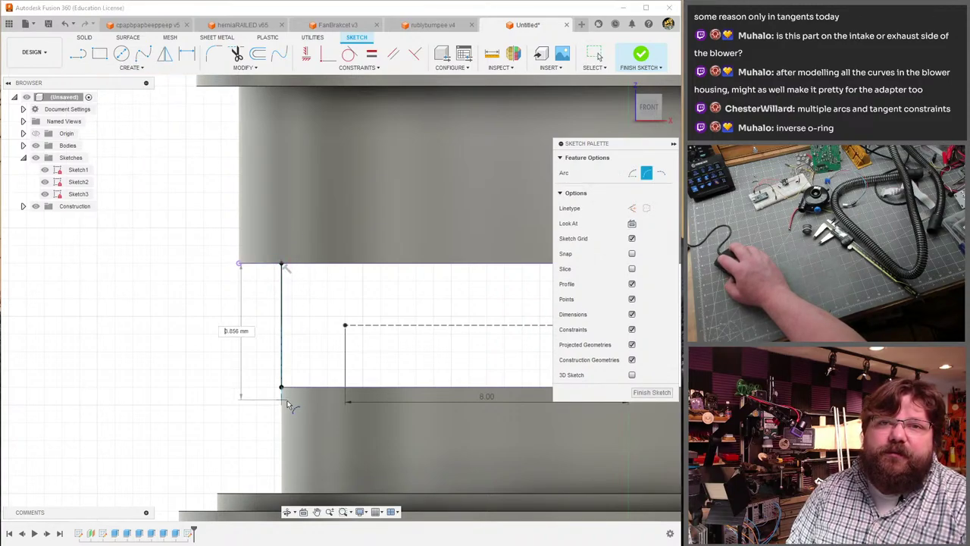
{"action": "left_click", "coordinate": [281, 387]}
{"action": "left_click", "coordinate": [346, 327]}
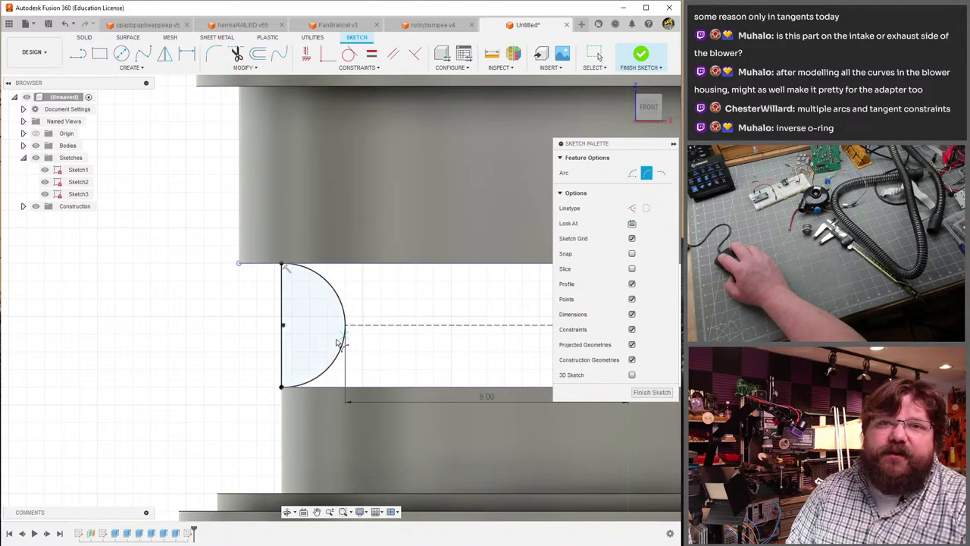
{"action": "key", "text": "Escape"}
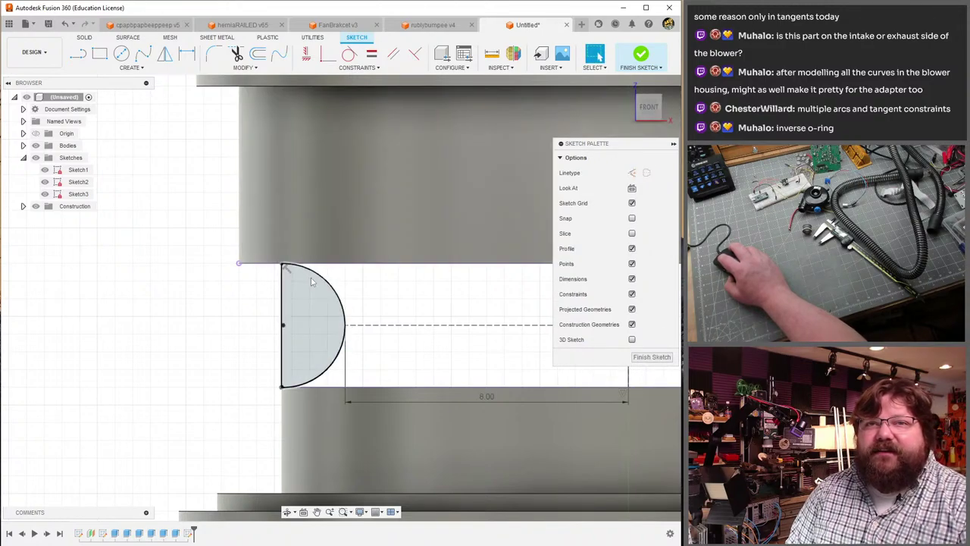
- Undo the arc and the solid vertical line, and delete the 8 mm horizontal construction line
{"action": "key", "text": "ctrl+z"}
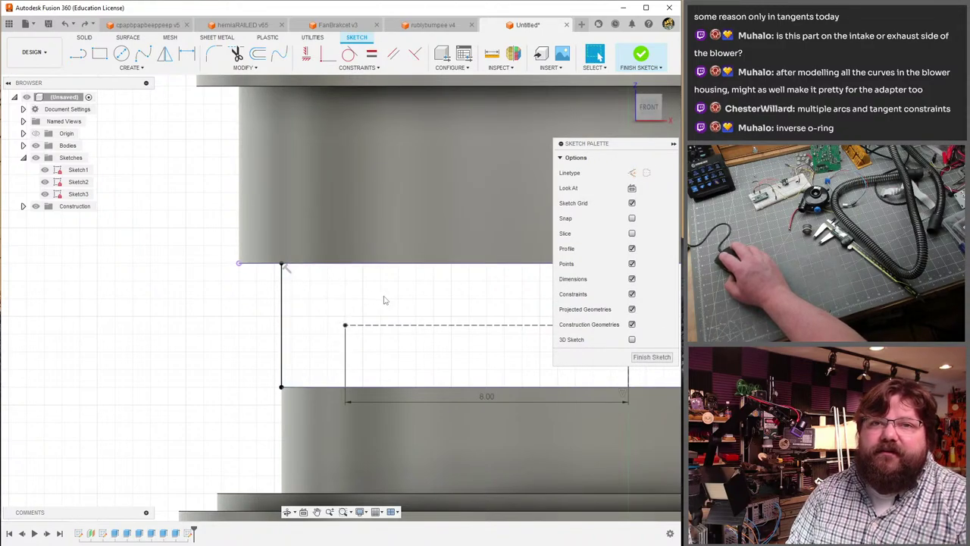
{"action": "middle_click_drag", "start_coordinate": [407, 323], "coordinate": [256, 329]}
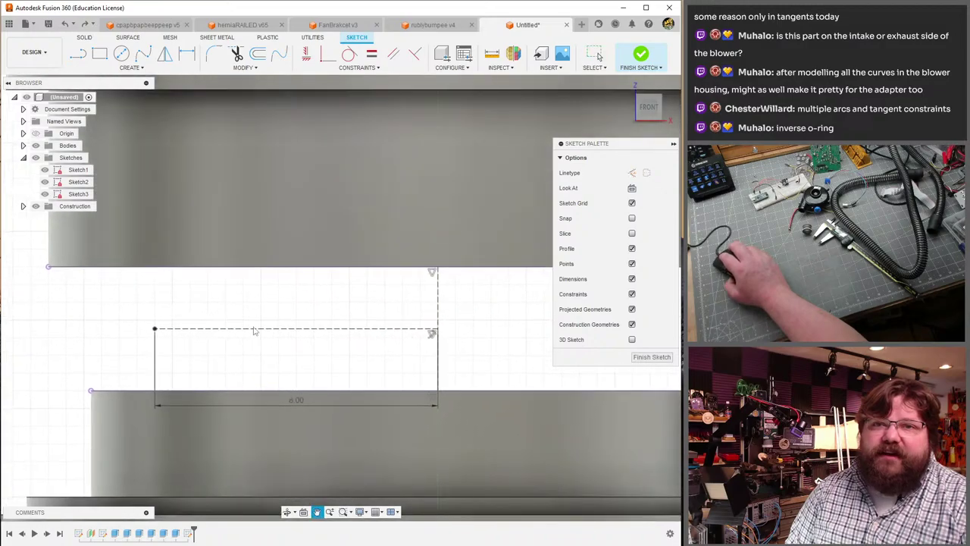
{"action": "left_click", "coordinate": [342, 329]}
{"action": "key", "text": "Delete"}
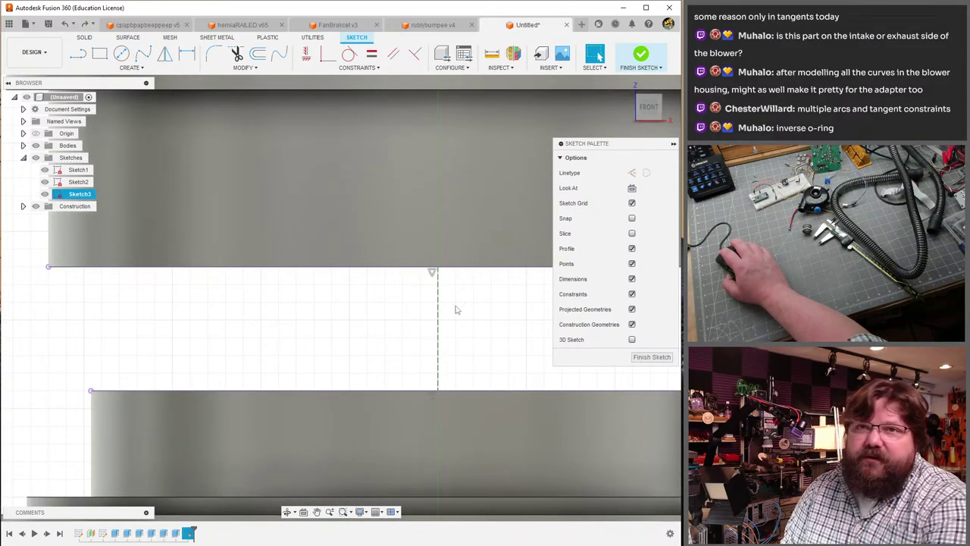
- Draw a 3-point arc from the slanted line's inner end to the lower ring's outer corner, tangent to the line, and reshape it to about 1.48 mm radius
{"action": "middle_click_drag", "start_coordinate": [222, 321], "coordinate": [432, 315]}
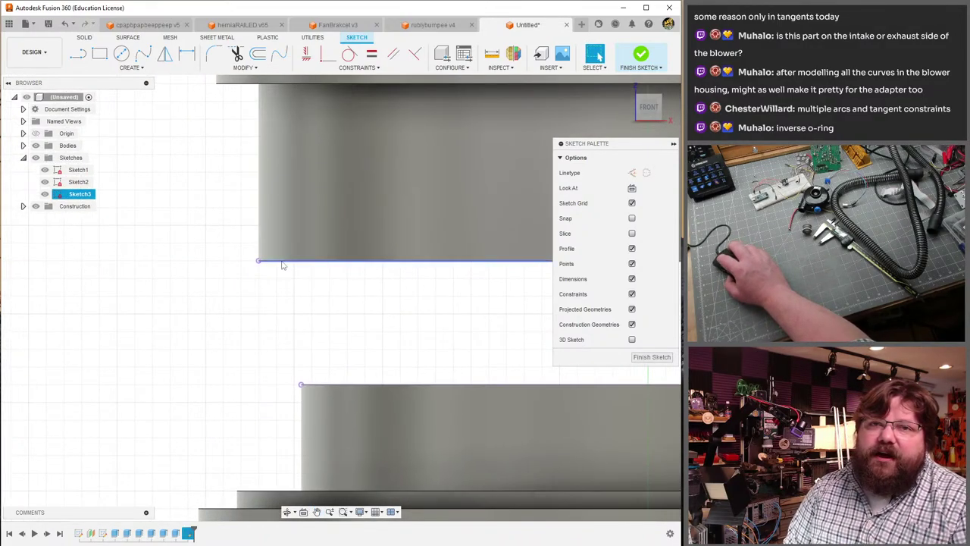
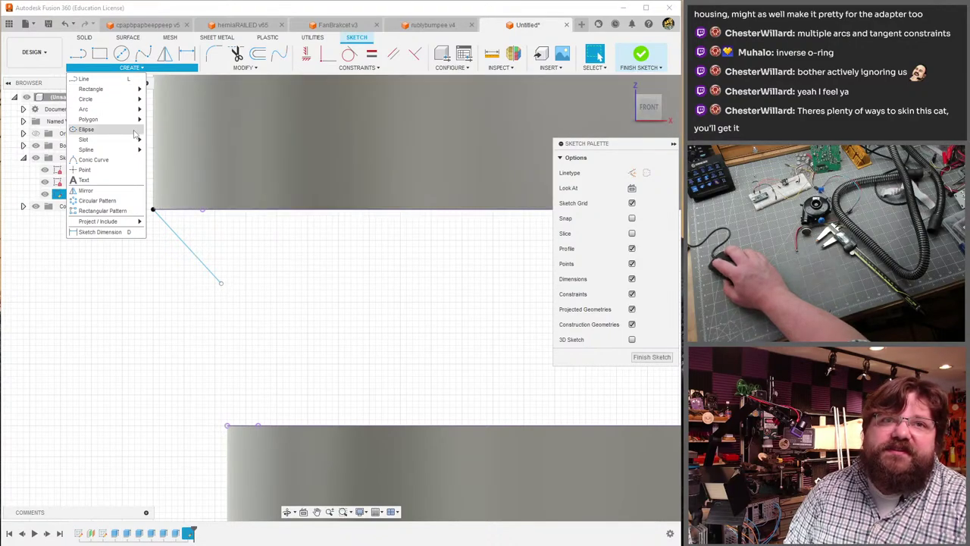
{"action": "mouse_move", "coordinate": [114, 110]}
{"action": "left_click", "coordinate": [160, 119]}
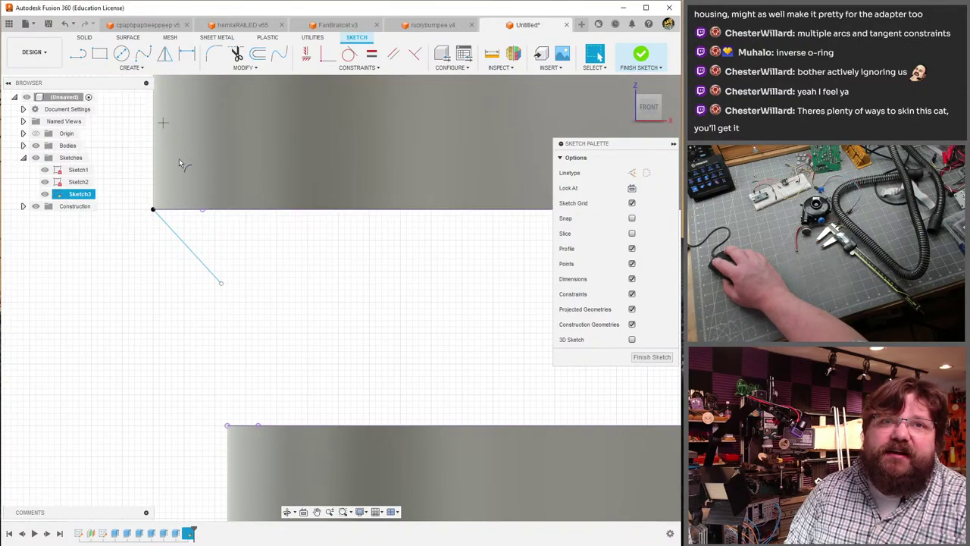
{"action": "left_click", "coordinate": [220, 284]}
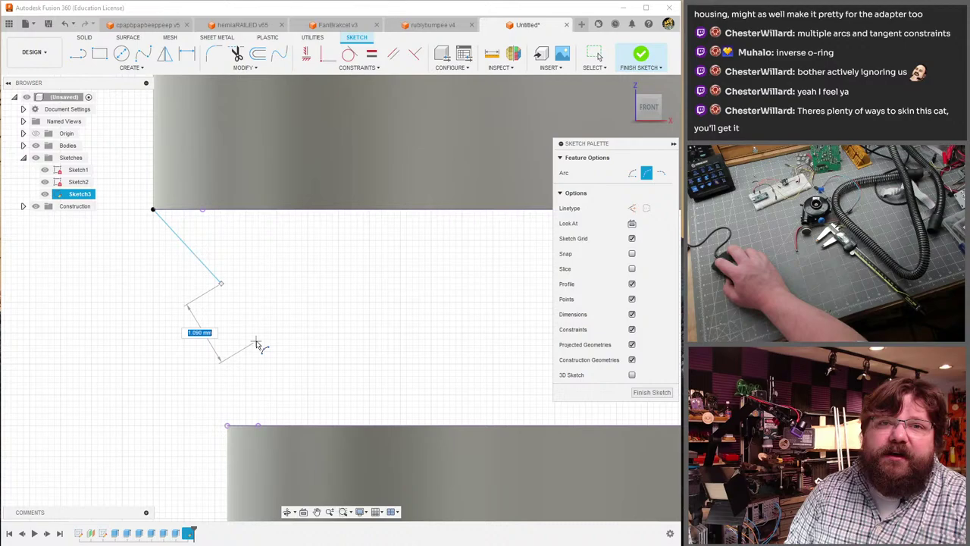
{"action": "left_click", "coordinate": [228, 424]}
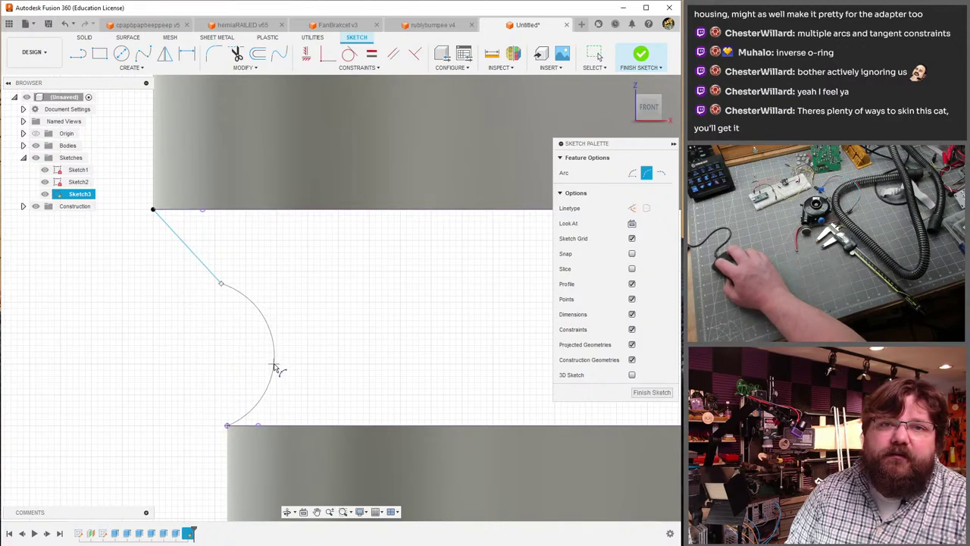
{"action": "scroll", "coordinate": [326, 387], "scroll_direction": "down", "scroll_amount": 2}
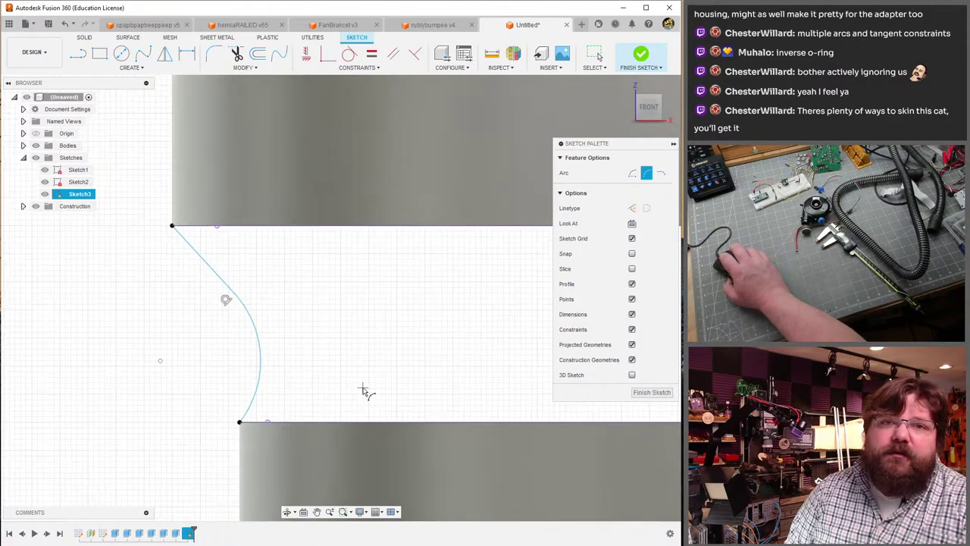
{"action": "scroll", "coordinate": [341, 349], "scroll_direction": "up", "scroll_amount": 2}
{"action": "scroll", "coordinate": [234, 323], "scroll_direction": "down", "scroll_amount": 2}
{"action": "key", "text": "Escape"}
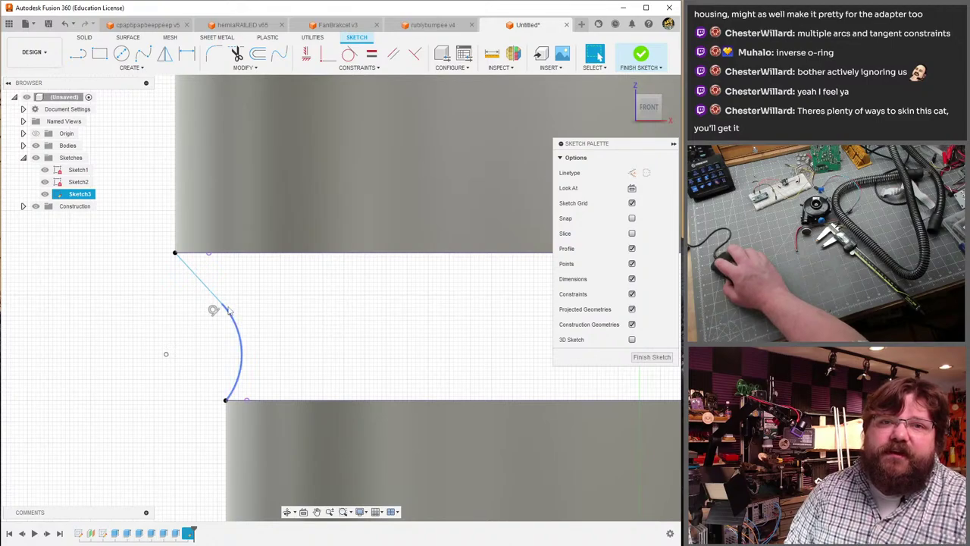
{"action": "mouse_move", "coordinate": [224, 309]}
{"action": "left_mouse_down"}
{"action": "mouse_move", "coordinate": [239, 320]}
{"action": "mouse_move", "coordinate": [225, 298]}
{"action": "mouse_move", "coordinate": [231, 308]}
{"action": "left_mouse_up"}
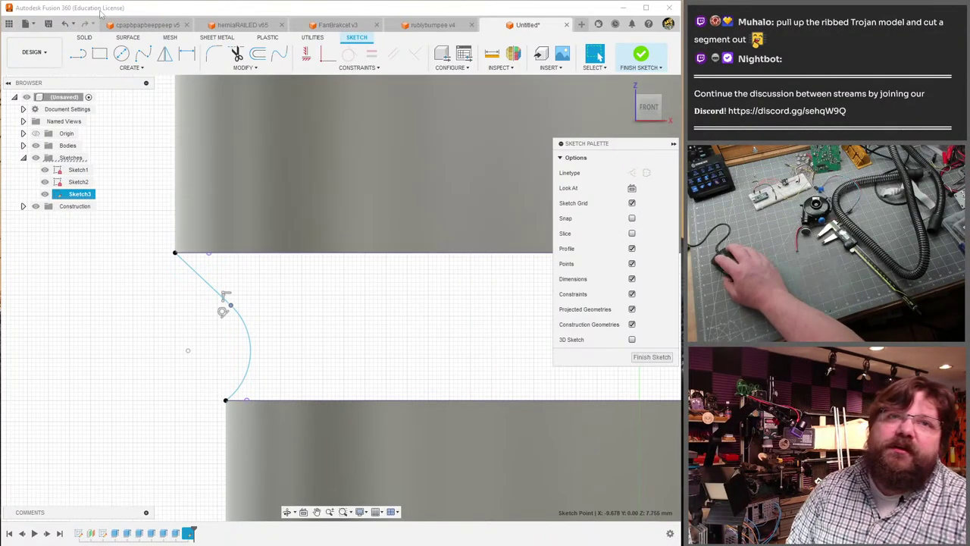
{"action": "key", "text": "r"}
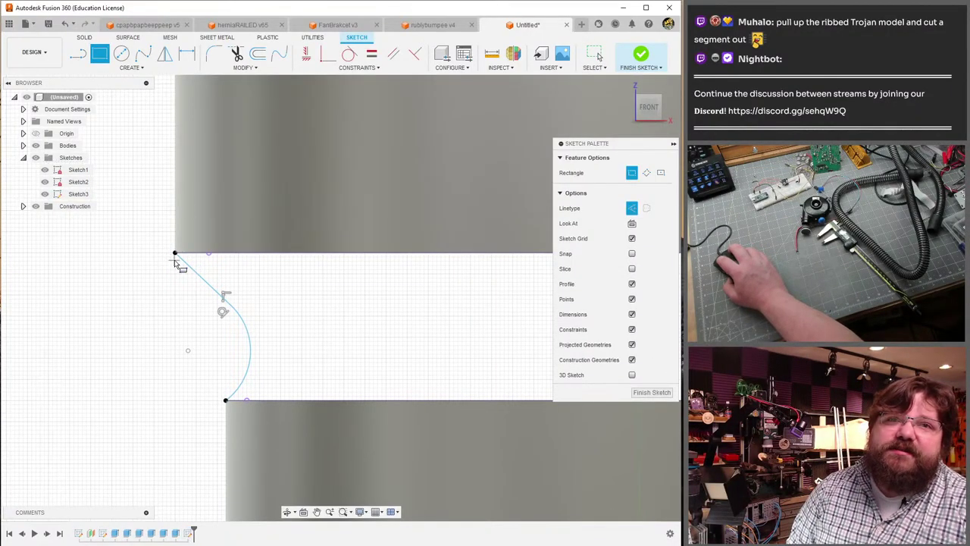
{"action": "left_click", "coordinate": [175, 254]}
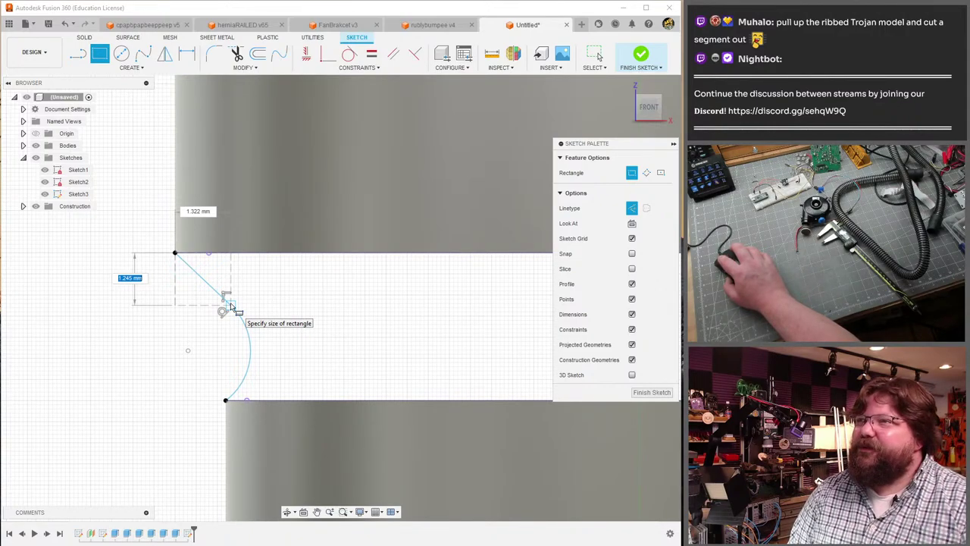
{"action": "key", "text": "Escape"}
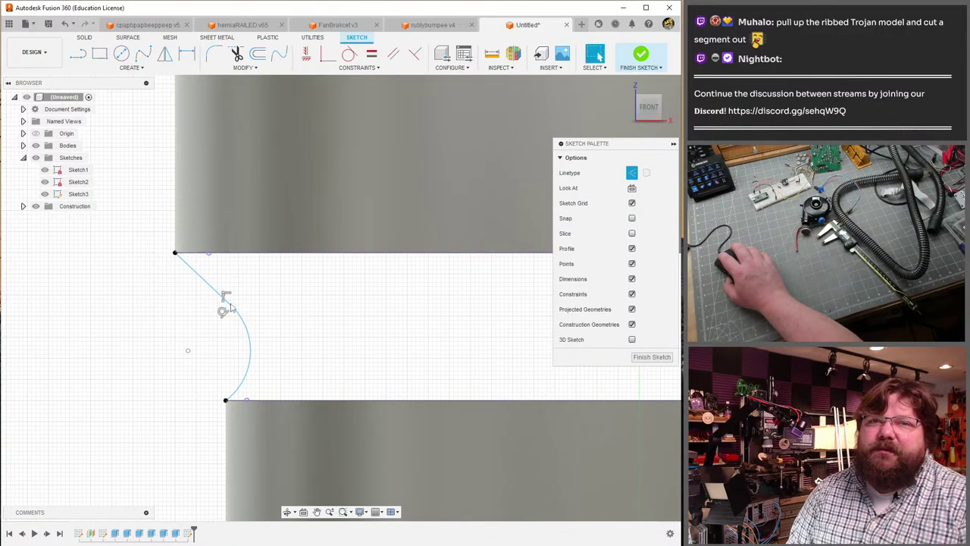
- Try to offset the slanted line and the arc inward by about 0.53 mm
{"action": "left_click", "coordinate": [247, 328]}
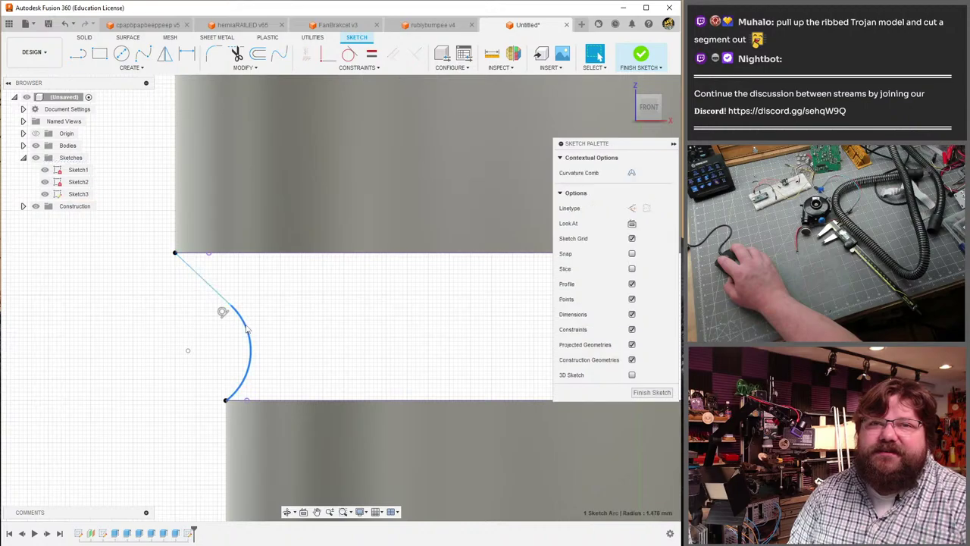
{"action": "left_click", "coordinate": [220, 294], "text": "shift"}
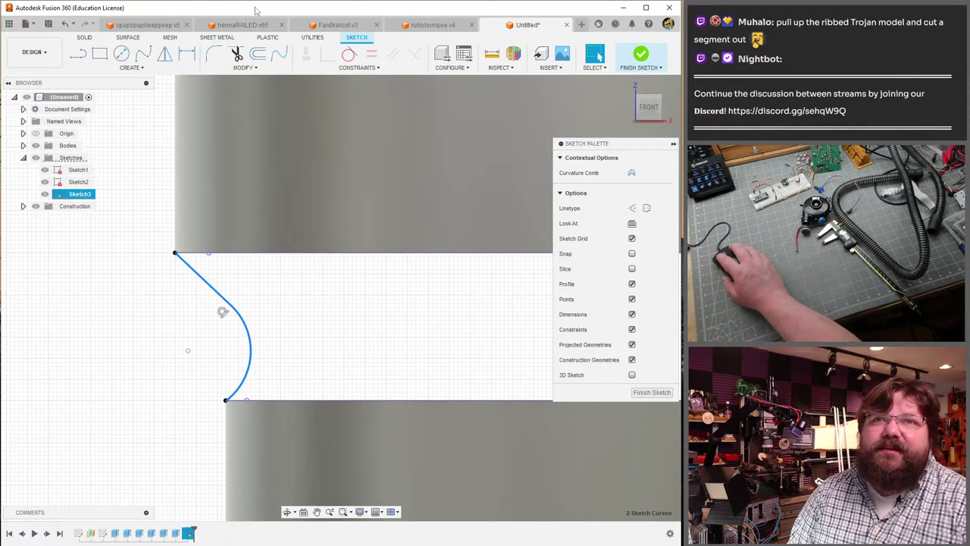
{"action": "left_click", "coordinate": [257, 56]}
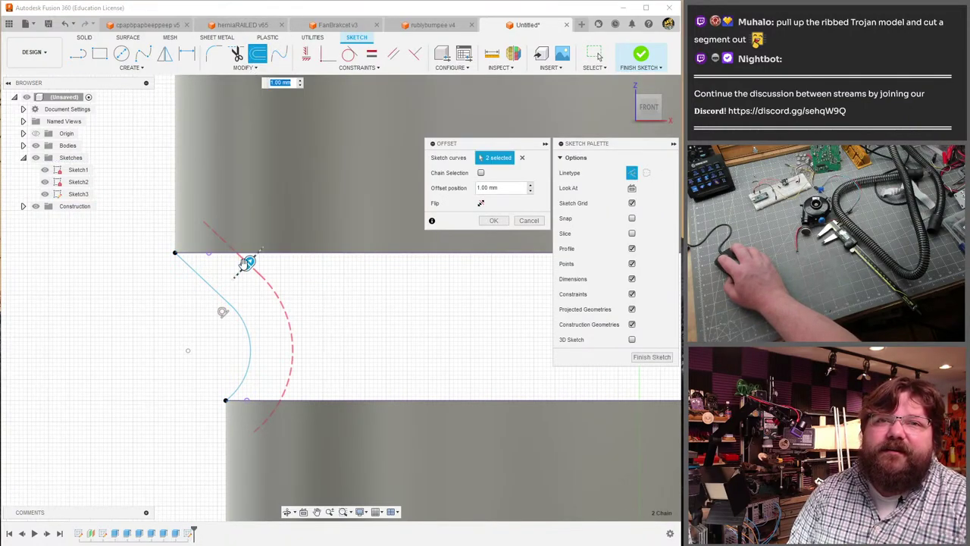
{"action": "left_click_drag", "start_coordinate": [247, 262], "coordinate": [225, 272]}
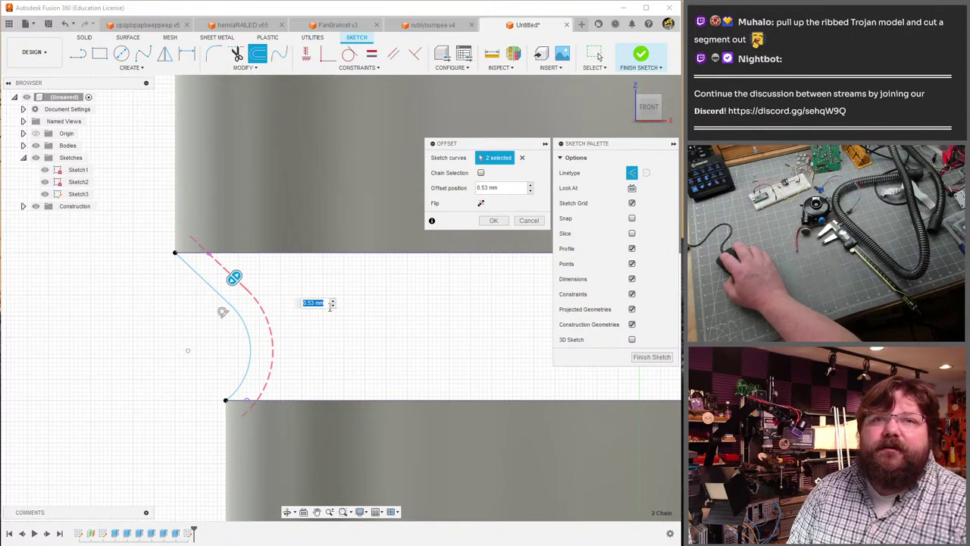
{"action": "key", "text": "Escape"}
- Measure the distance from the projected inner point on the upper edge to the slanted line
{"action": "scroll", "coordinate": [194, 264], "scroll_direction": "up", "scroll_amount": 6}
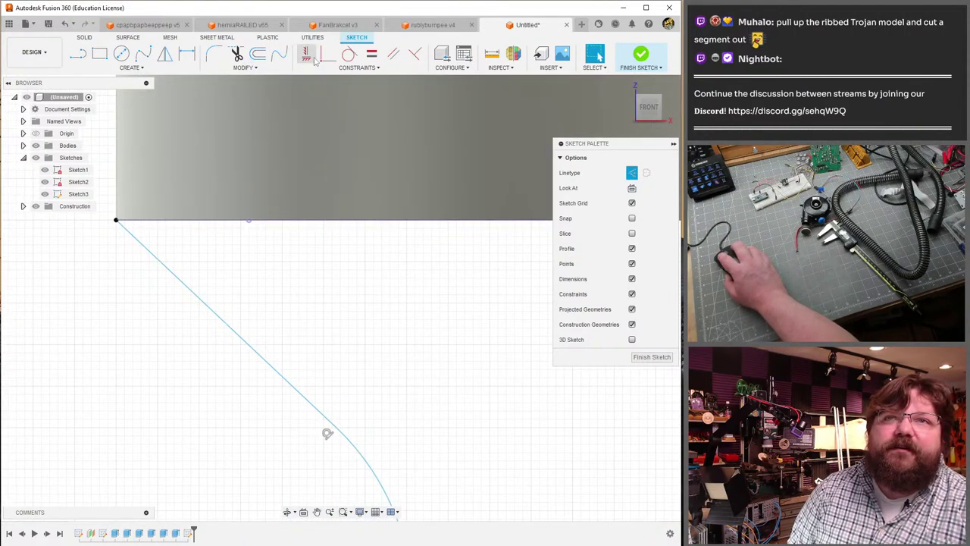
{"action": "left_click", "coordinate": [492, 53]}
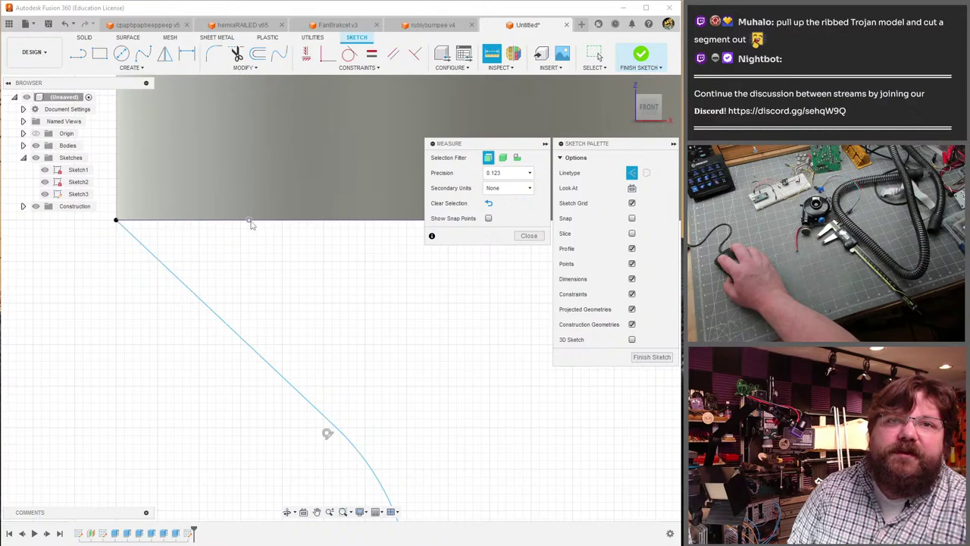
{"action": "left_click", "coordinate": [250, 223]}
{"action": "left_click", "coordinate": [218, 316]}
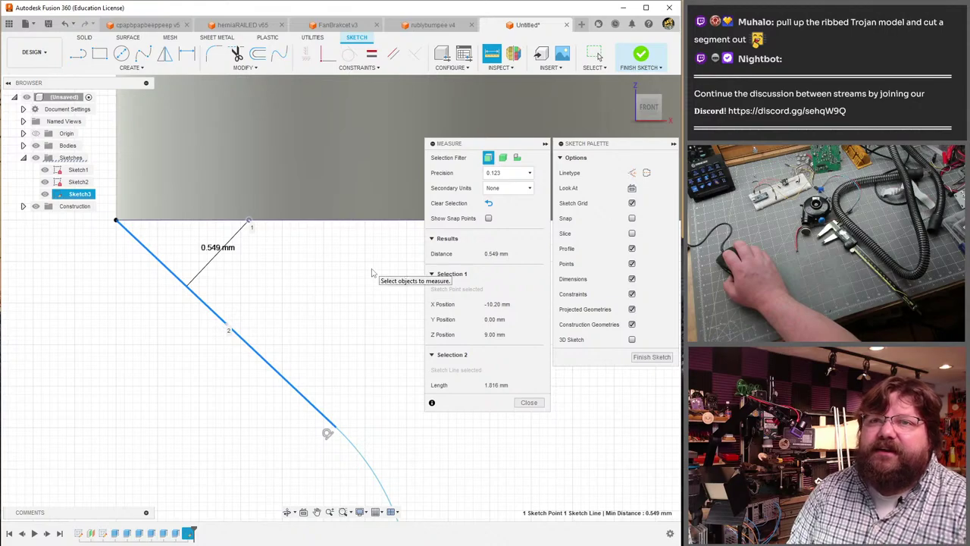
{"action": "key", "text": "Escape"}
- Offset the chained line and arc inward by 0.549 mm and convert the offset curves from construction to solid
{"action": "middle_click_drag", "start_coordinate": [362, 284], "coordinate": [340, 298], "text": "shift"}
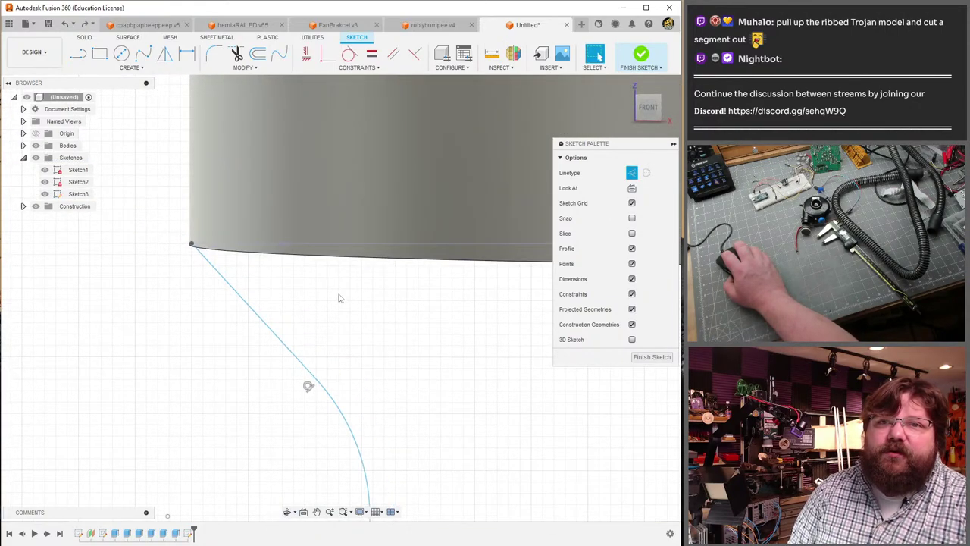
{"action": "left_click", "coordinate": [85, 25]}
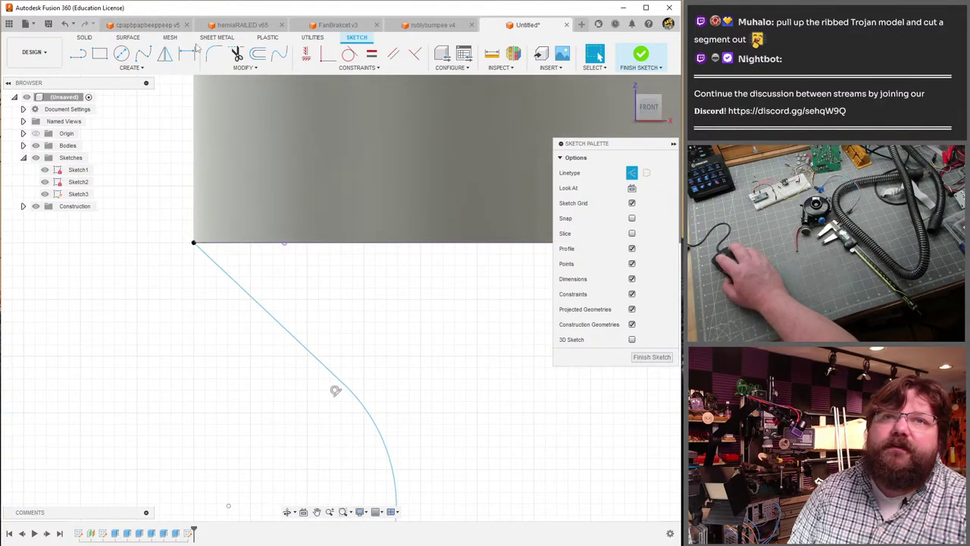
{"action": "left_click", "coordinate": [258, 53]}
{"action": "left_click", "coordinate": [309, 353]}
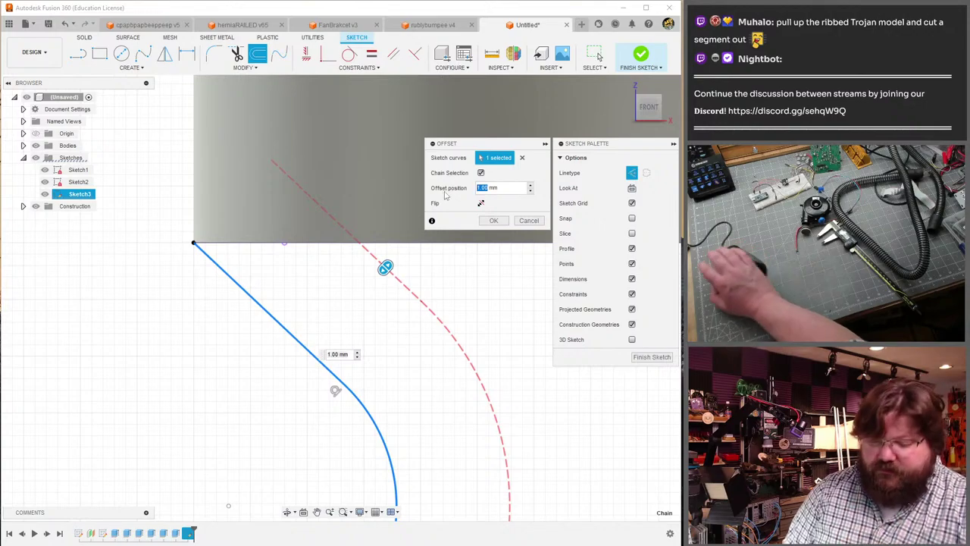
{"action": "type", "text": "0"}
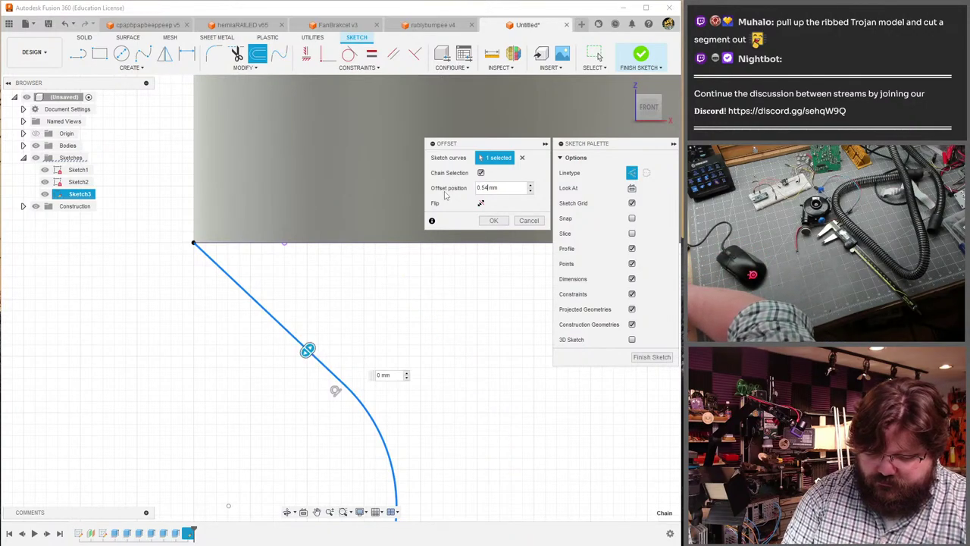
{"action": "type", "text": ".549"}
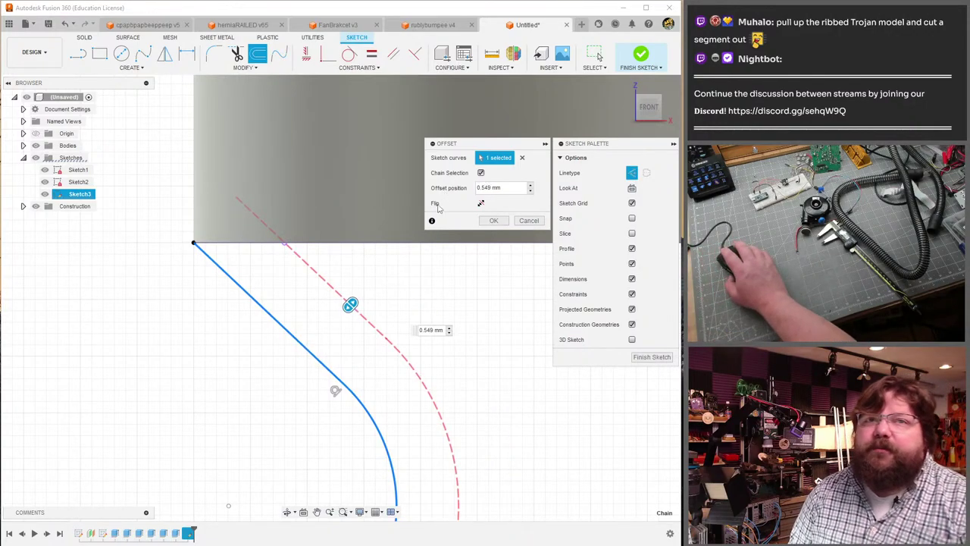
{"action": "left_click", "coordinate": [494, 220]}
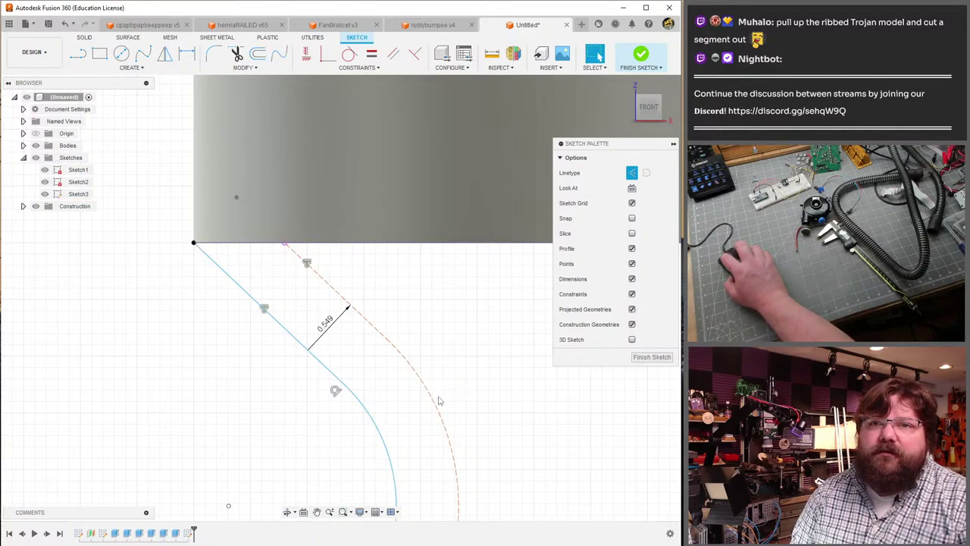
{"action": "left_click", "coordinate": [435, 404]}
{"action": "key", "text": "Escape"}
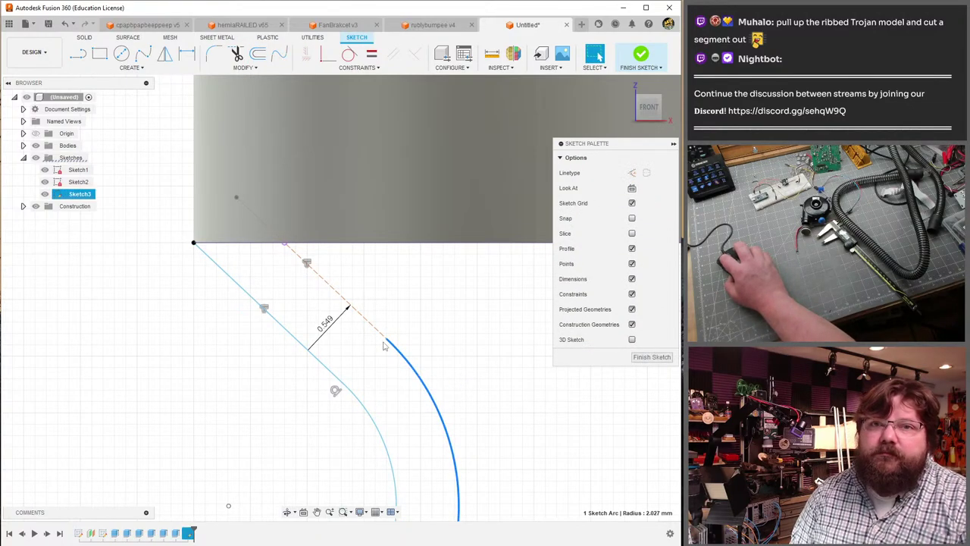
- Check the neck profile where it meets the lower ring, and remove the line, the arc and their offset curves
{"action": "scroll", "coordinate": [420, 396], "scroll_direction": "down", "scroll_amount": 2}
{"action": "scroll", "coordinate": [420, 395], "scroll_direction": "down", "scroll_amount": 2}
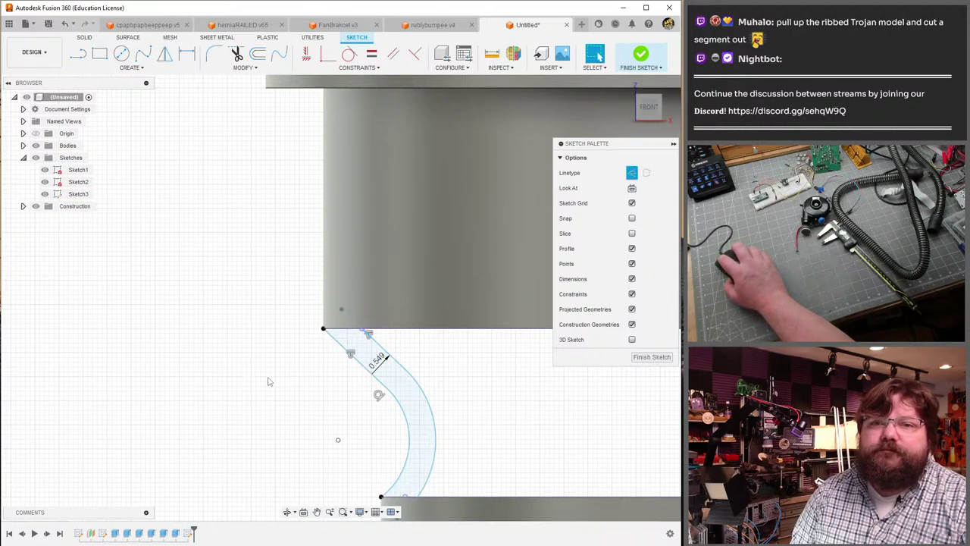
{"action": "scroll", "coordinate": [274, 396], "scroll_direction": "down", "scroll_amount": 3}
{"action": "scroll", "coordinate": [317, 402], "scroll_direction": "up", "scroll_amount": 4}
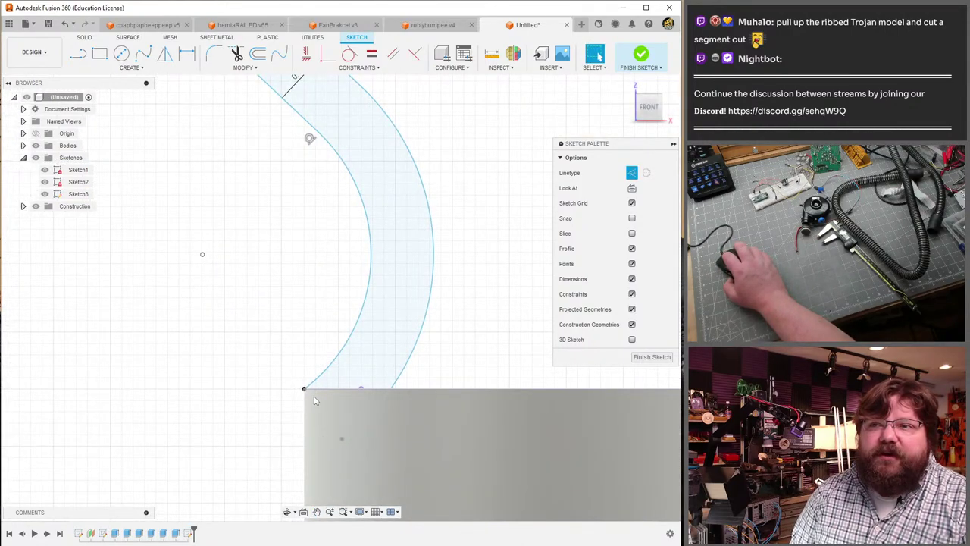
{"action": "middle_click_drag", "start_coordinate": [283, 307], "coordinate": [194, 351]}
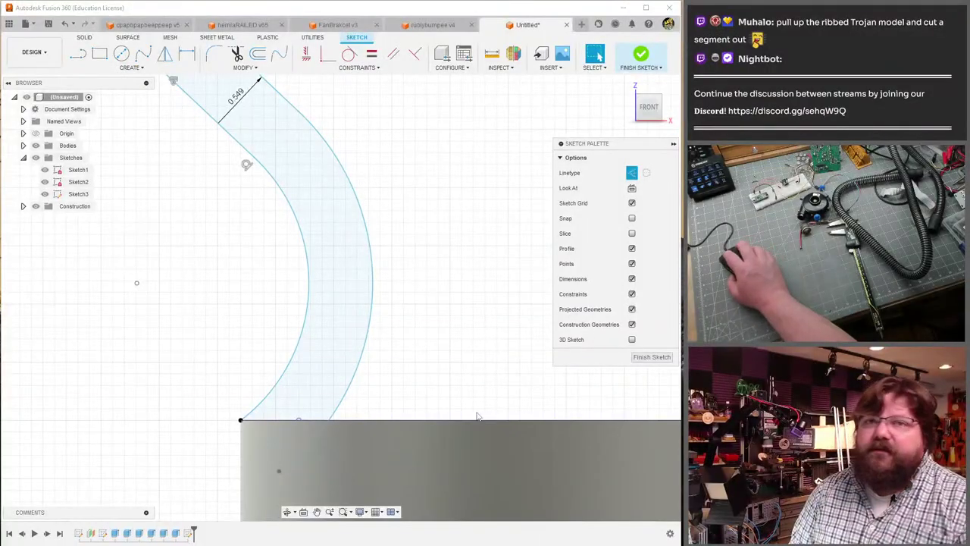
{"action": "scroll", "coordinate": [478, 415], "scroll_direction": "down", "scroll_amount": 3}
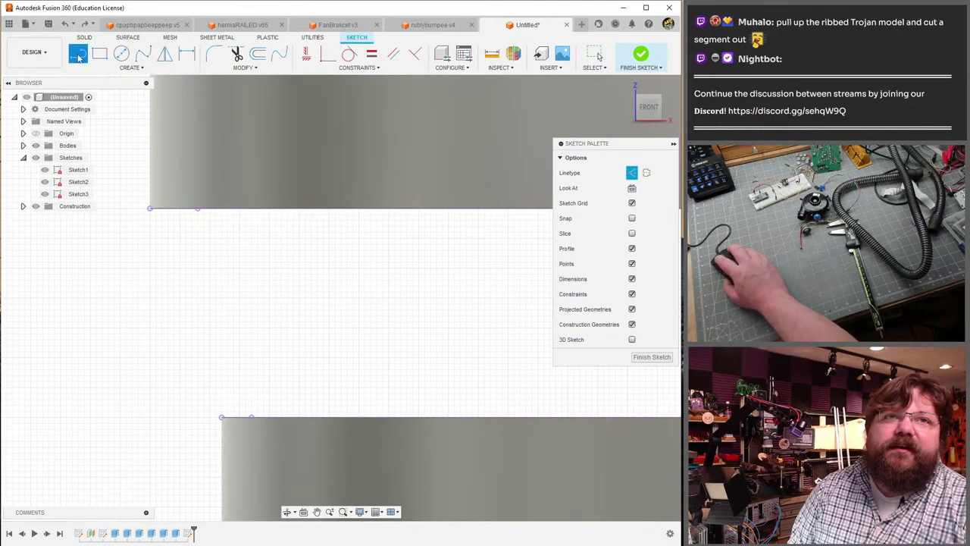
- Draw an inward-bulging 3-point arc of about 2.13 mm radius between the inner projected points of both rings, and convert it from construction to solid
{"action": "left_click", "coordinate": [130, 67]}
{"action": "mouse_move", "coordinate": [103, 110]}
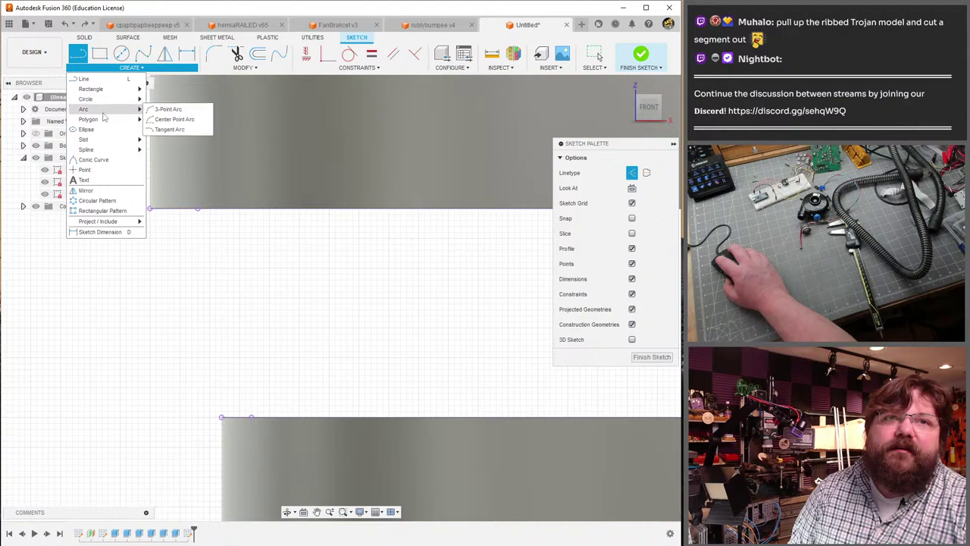
{"action": "left_click", "coordinate": [168, 109]}
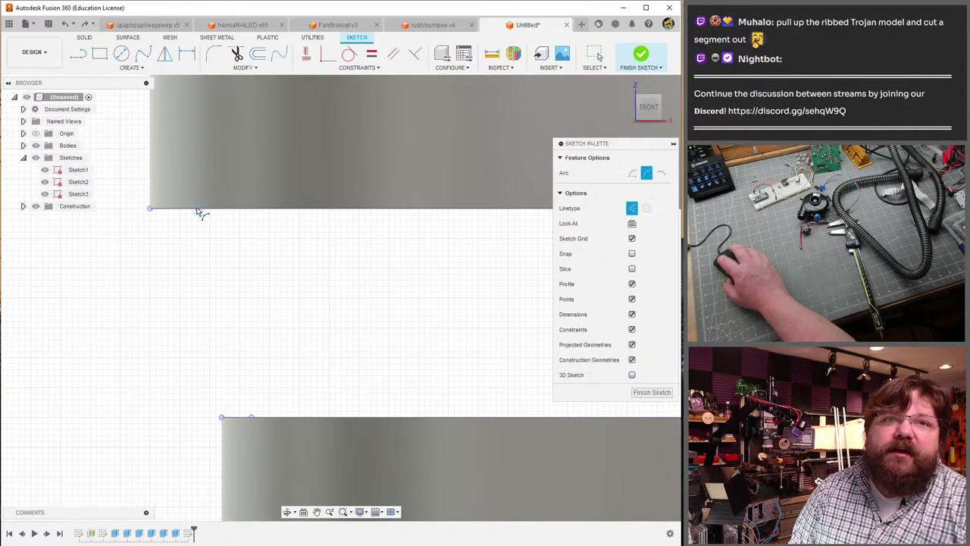
{"action": "left_click", "coordinate": [160, 225]}
{"action": "left_click", "coordinate": [226, 392]}
{"action": "left_click", "coordinate": [266, 391]}
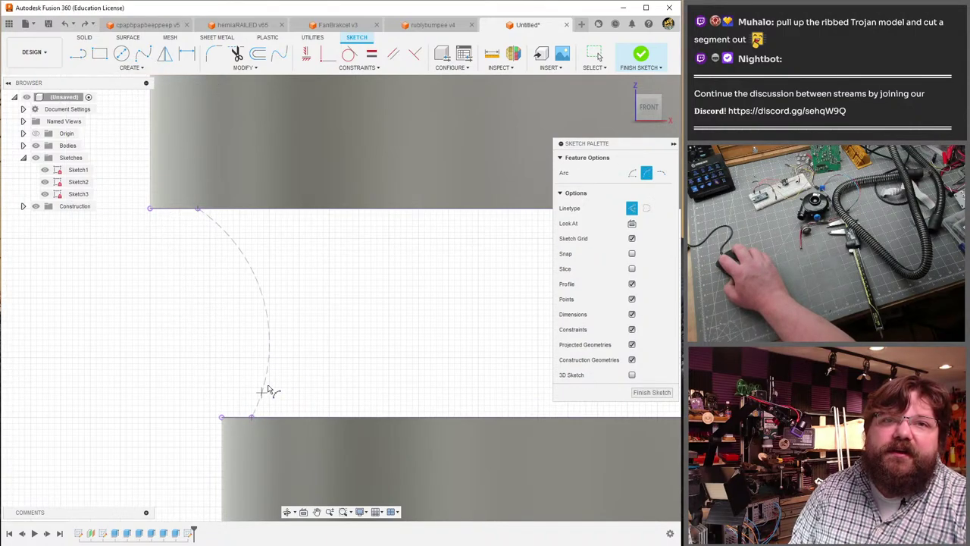
{"action": "left_click", "coordinate": [285, 348]}
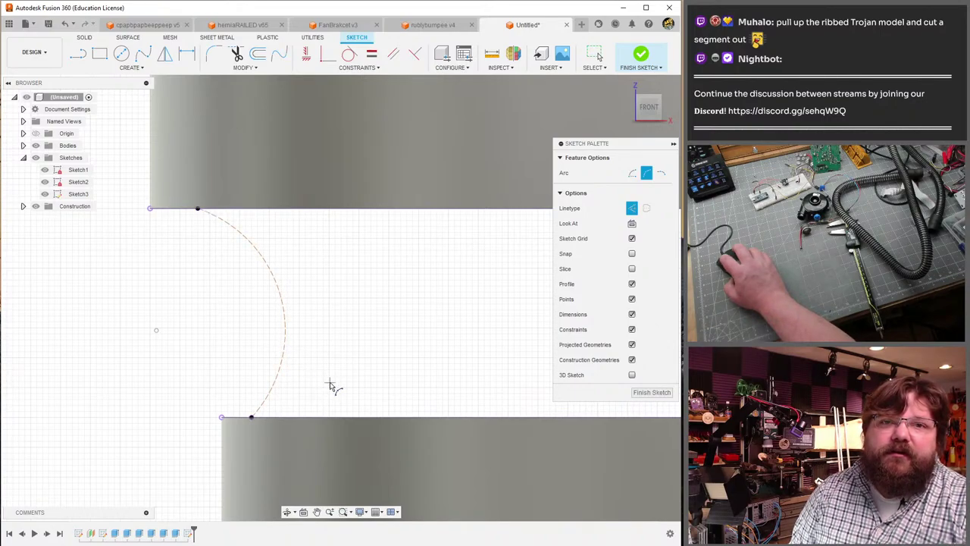
{"action": "key", "text": "Escape"}
{"action": "left_click", "coordinate": [287, 331]}
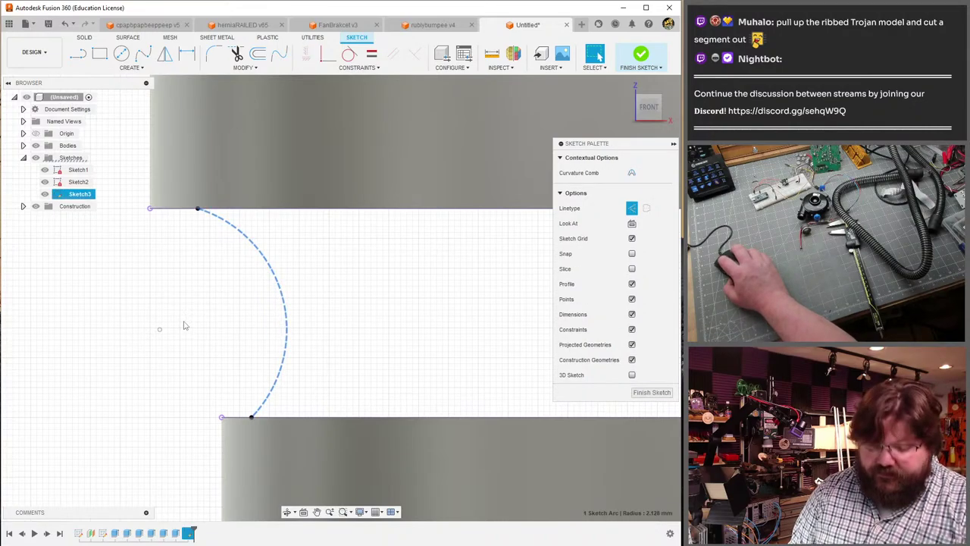
{"action": "key", "text": "Escape"}
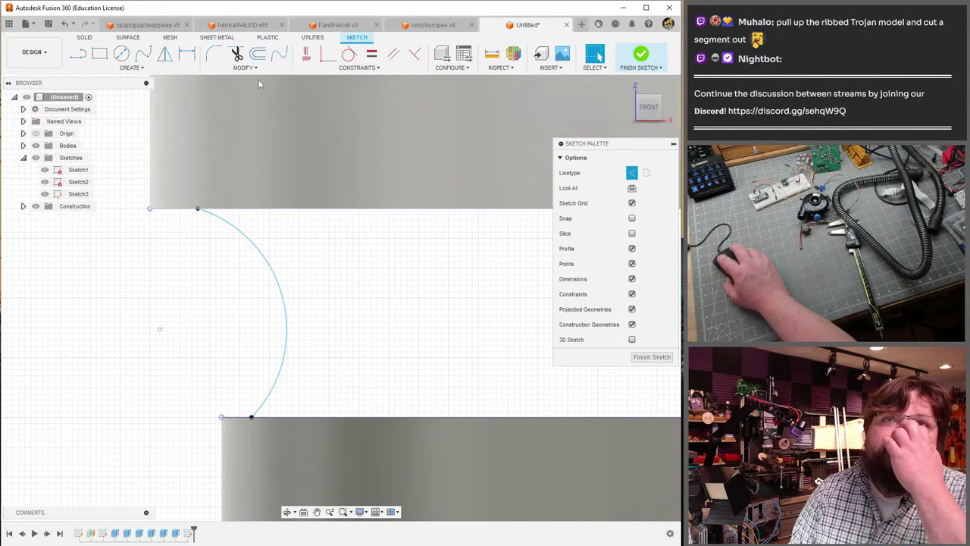
- Measure the radius of the inward-bulging neck arc between the two rings
{"action": "left_click", "coordinate": [492, 54]}
{"action": "left_click", "coordinate": [285, 298]}
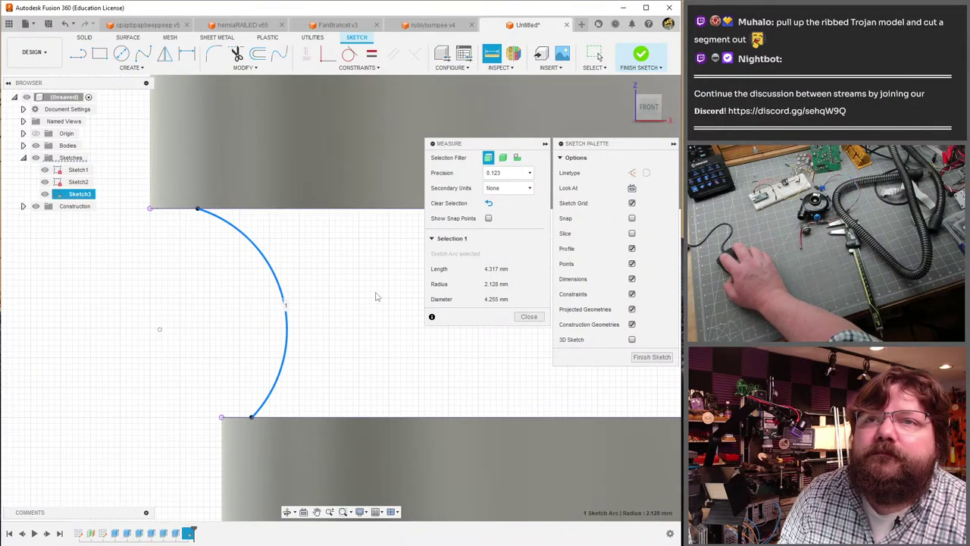
{"action": "middle_click_drag", "start_coordinate": [374, 293], "coordinate": [345, 297]}
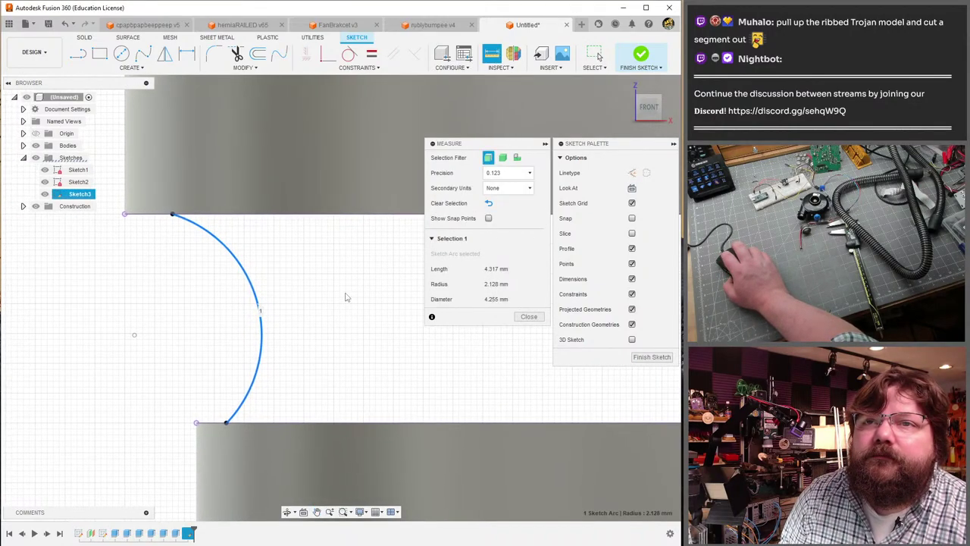
{"action": "left_click", "coordinate": [528, 317]}
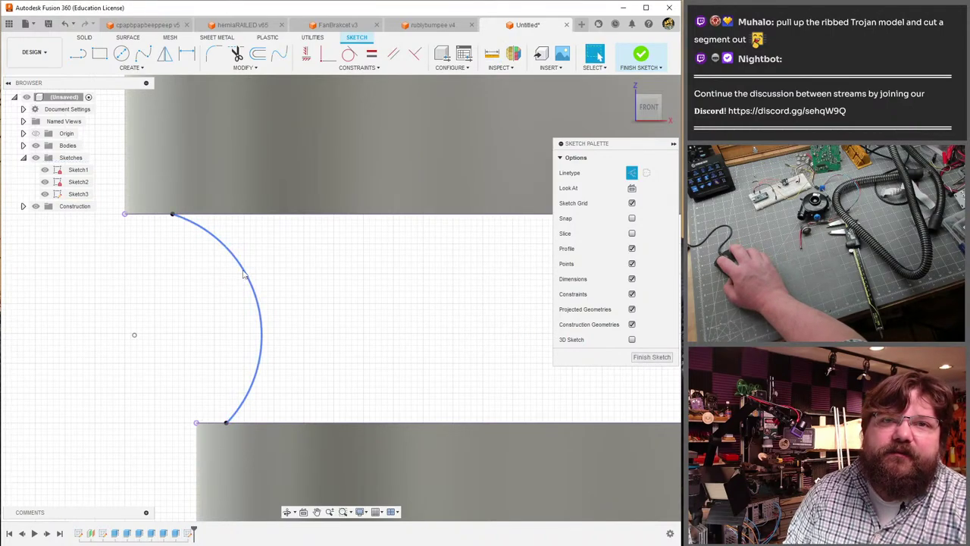
{"action": "left_click", "coordinate": [348, 69]}
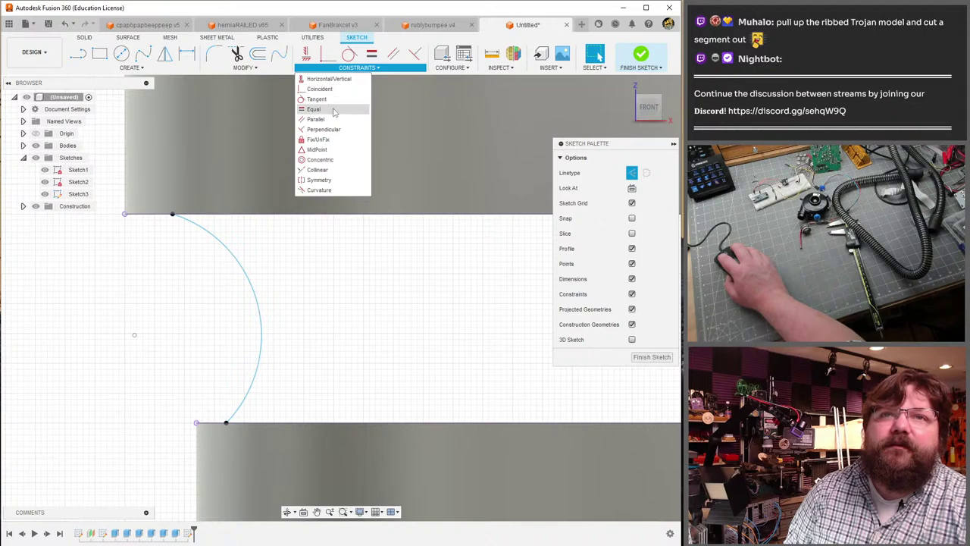
{"action": "left_click", "coordinate": [348, 67]}
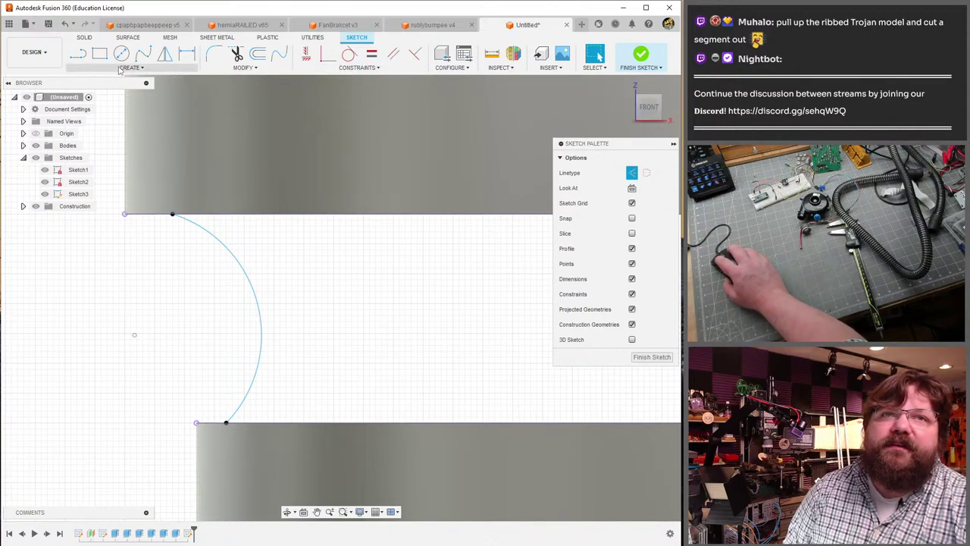
{"action": "left_click", "coordinate": [186, 53]}
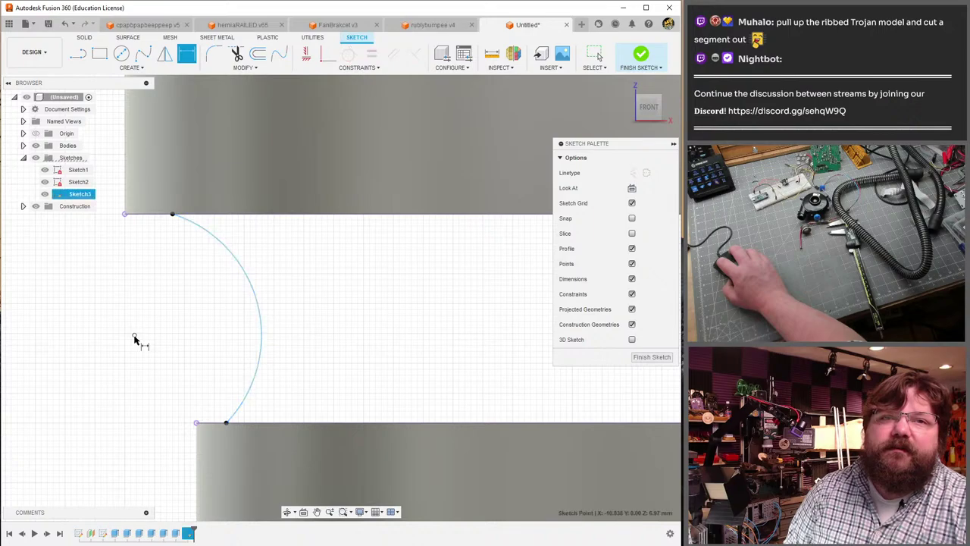
{"action": "scroll", "coordinate": [195, 311], "scroll_direction": "down", "scroll_amount": 2}
{"action": "key", "text": "Escape"}
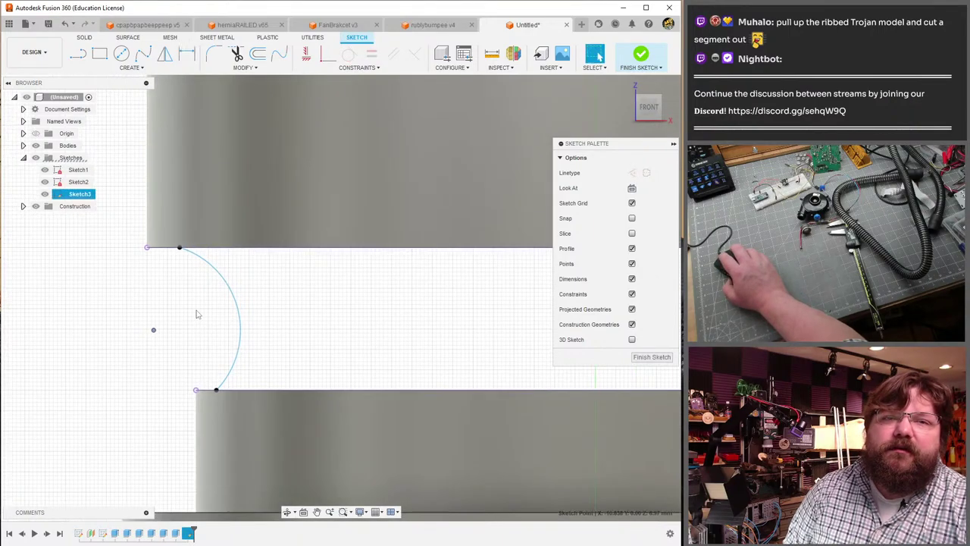
{"action": "key", "text": "r"}
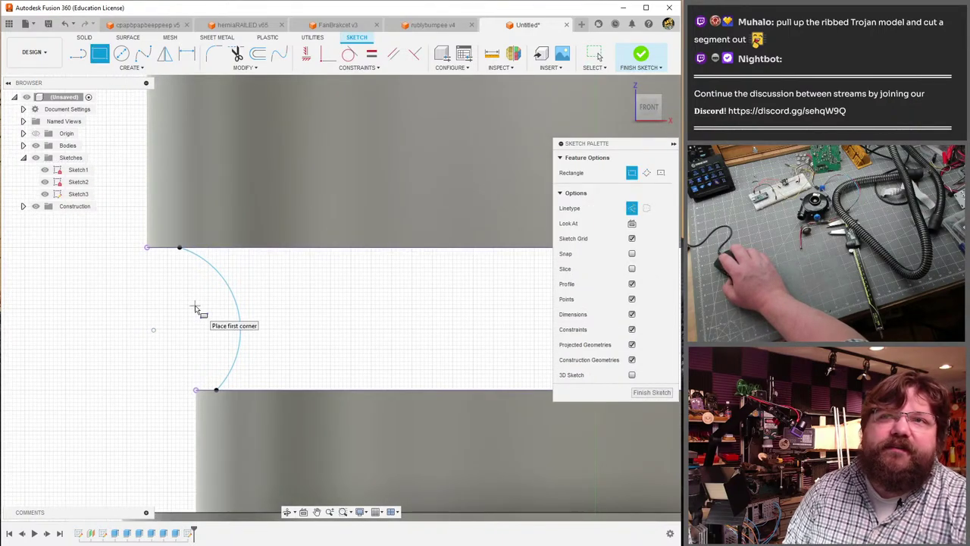
{"action": "key", "text": "Escape"}
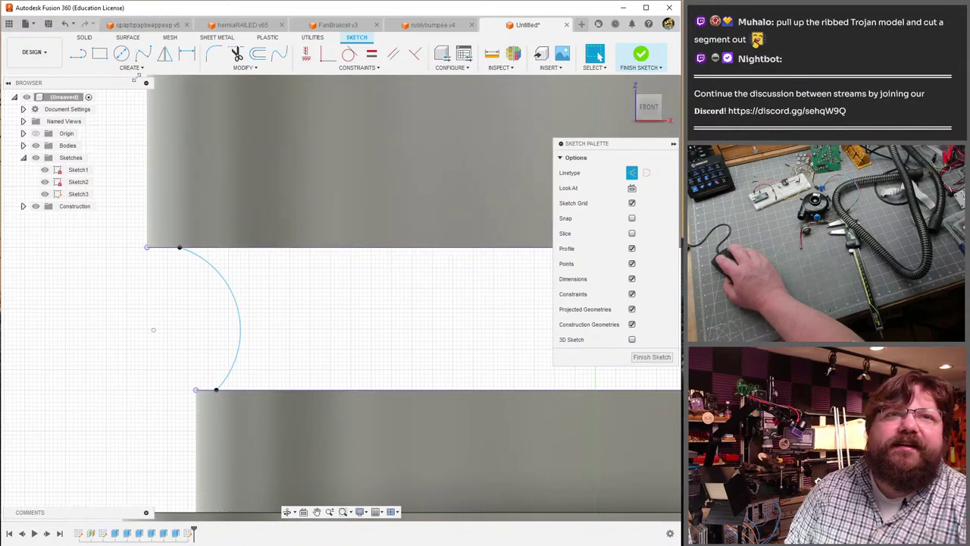
{"action": "left_click", "coordinate": [130, 68]}
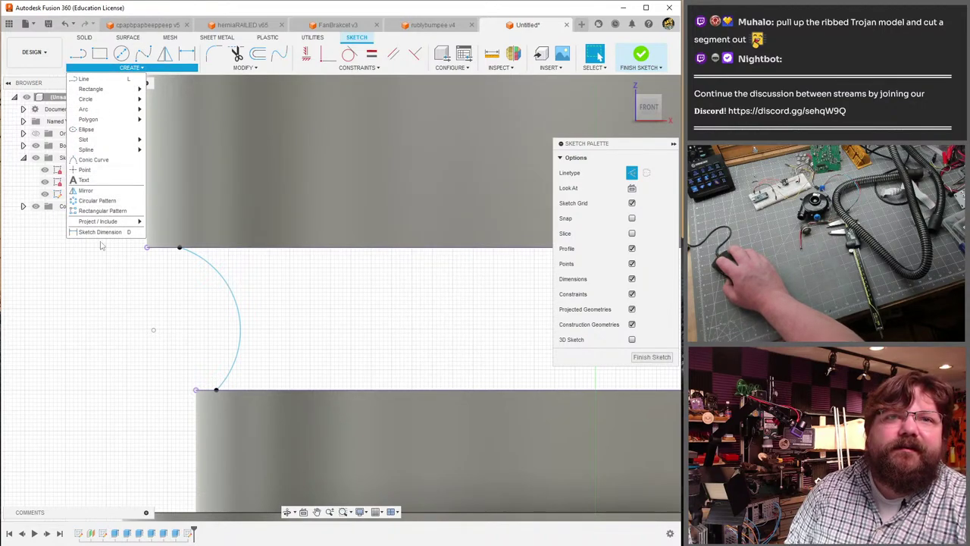
- Shift the neck arc's centre point slightly away from the rings, to about X -11 mm, keeping both arc endpoints in place
{"action": "left_click", "coordinate": [242, 322]}
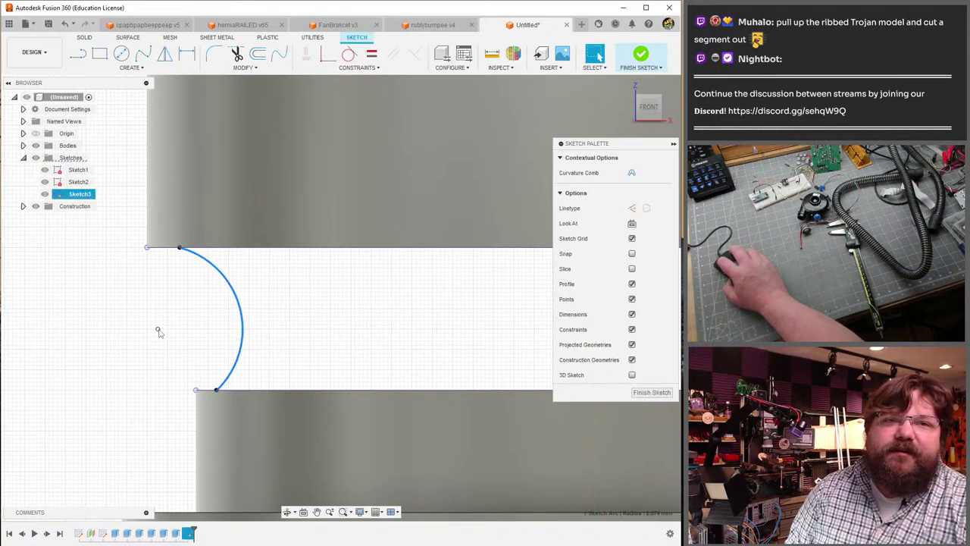
{"action": "mouse_move", "coordinate": [159, 332]}
{"action": "left_mouse_down"}
{"action": "mouse_move", "coordinate": [182, 337]}
{"action": "mouse_move", "coordinate": [153, 335]}
{"action": "left_mouse_up"}
{"action": "right_click", "coordinate": [149, 335]}
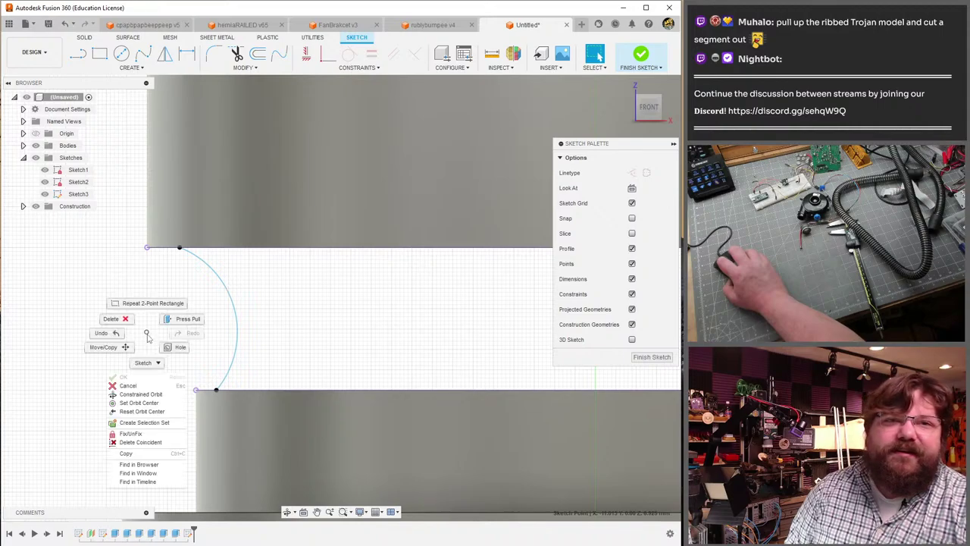
{"action": "left_click", "coordinate": [148, 336]}
{"action": "right_click", "coordinate": [149, 336]}
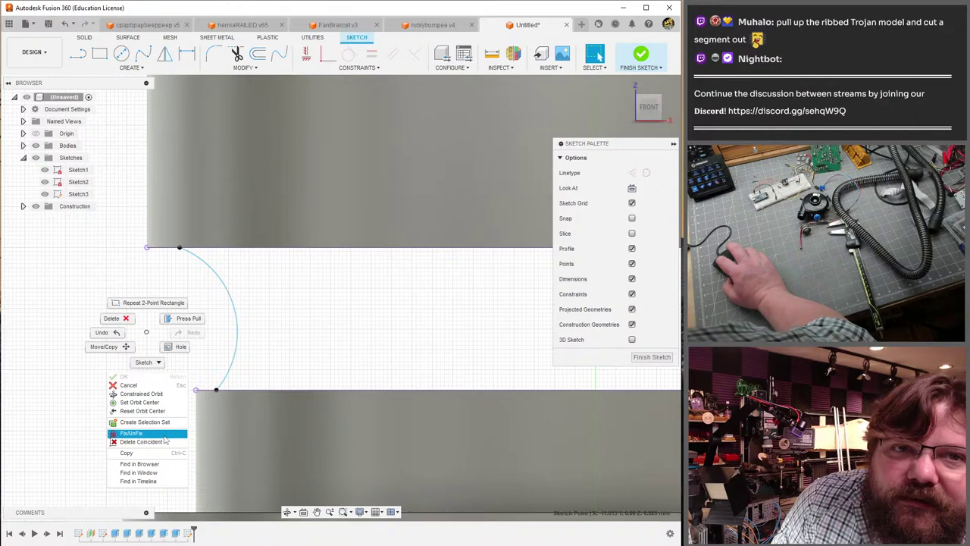
{"action": "left_click", "coordinate": [65, 425]}
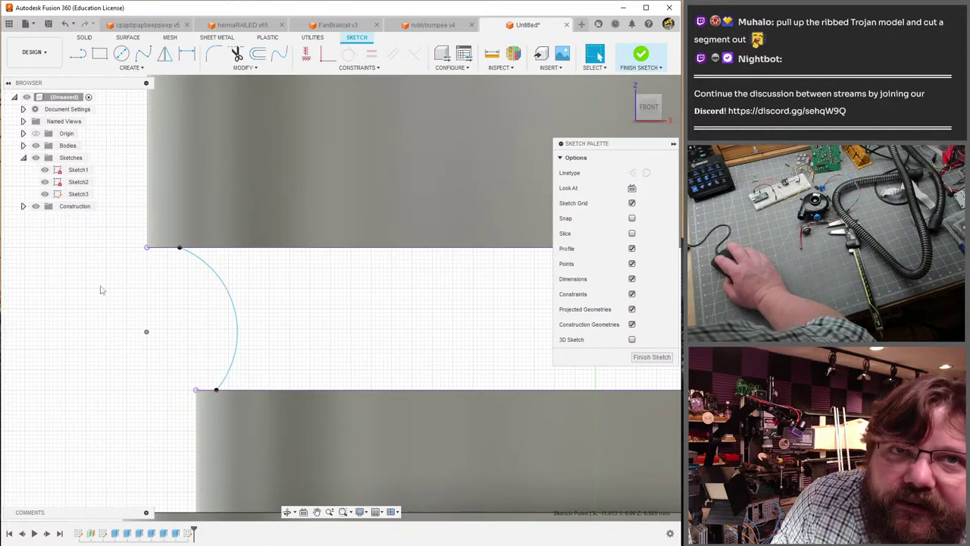
{"action": "left_click", "coordinate": [215, 263]}
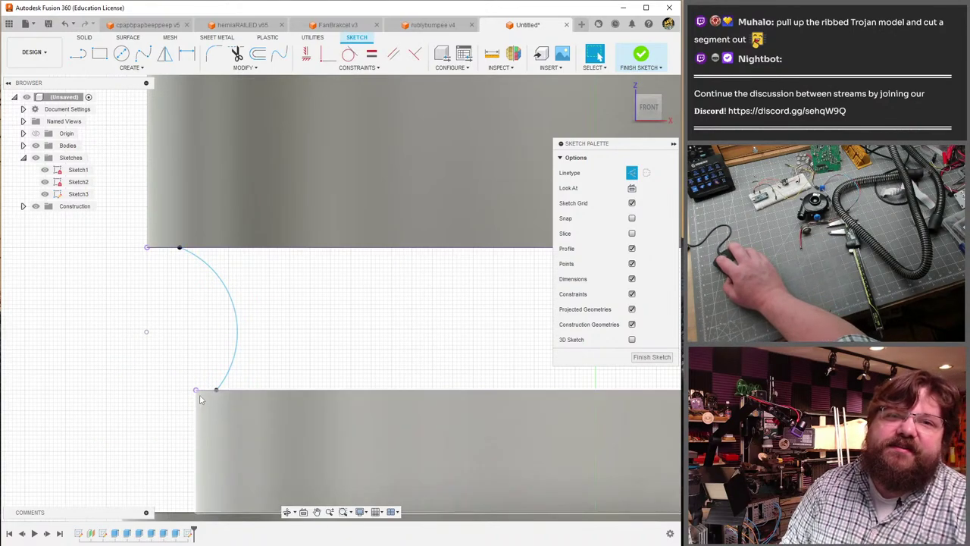
{"action": "scroll", "coordinate": [199, 396], "scroll_direction": "up", "scroll_amount": 3}
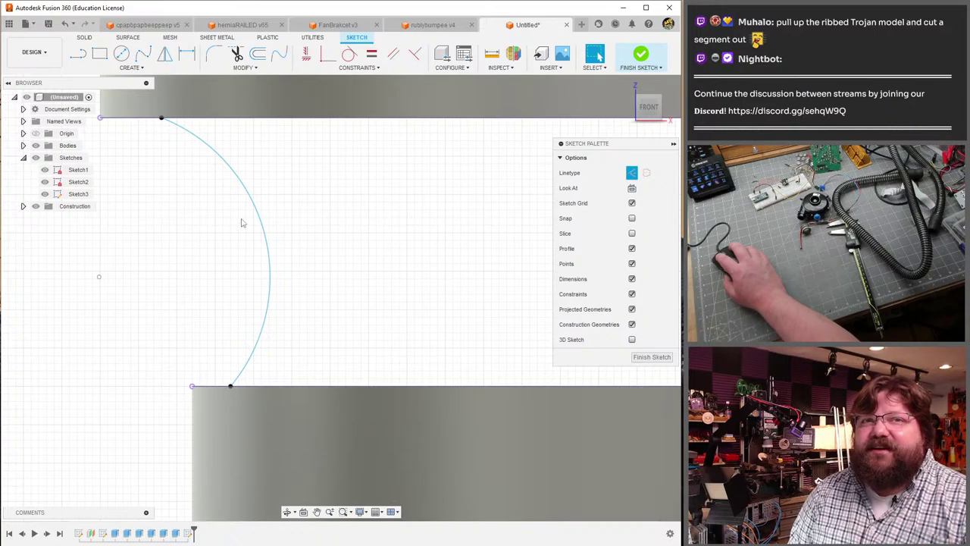
{"action": "middle_click_drag", "start_coordinate": [200, 271], "coordinate": [220, 338]}
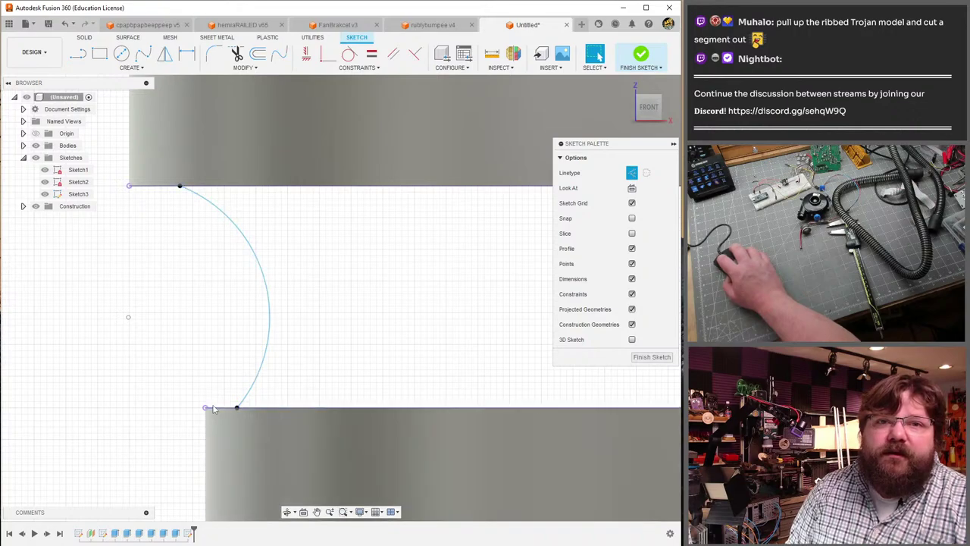
{"action": "left_click", "coordinate": [260, 377]}
{"action": "left_click", "coordinate": [258, 55]}
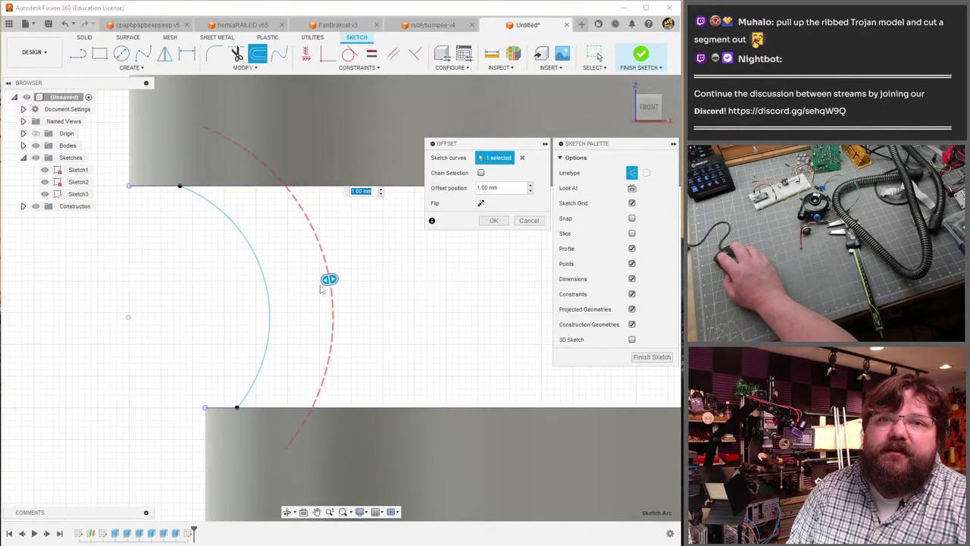
{"action": "left_click_drag", "start_coordinate": [327, 279], "coordinate": [238, 300]}
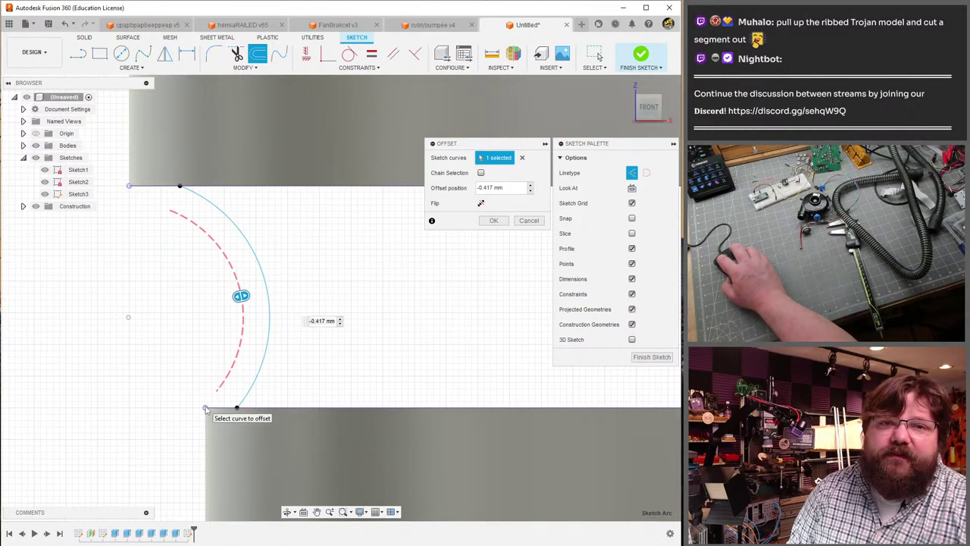
{"action": "key", "text": "Escape"}
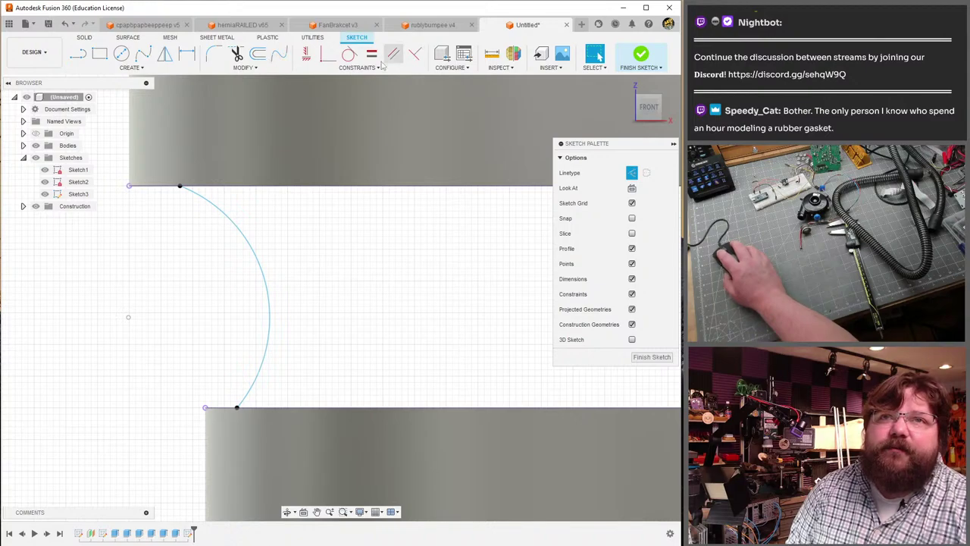
- Measure the distance between the arc's lower endpoint and the outer projected corner of the lower ring
{"action": "left_click", "coordinate": [485, 58]}
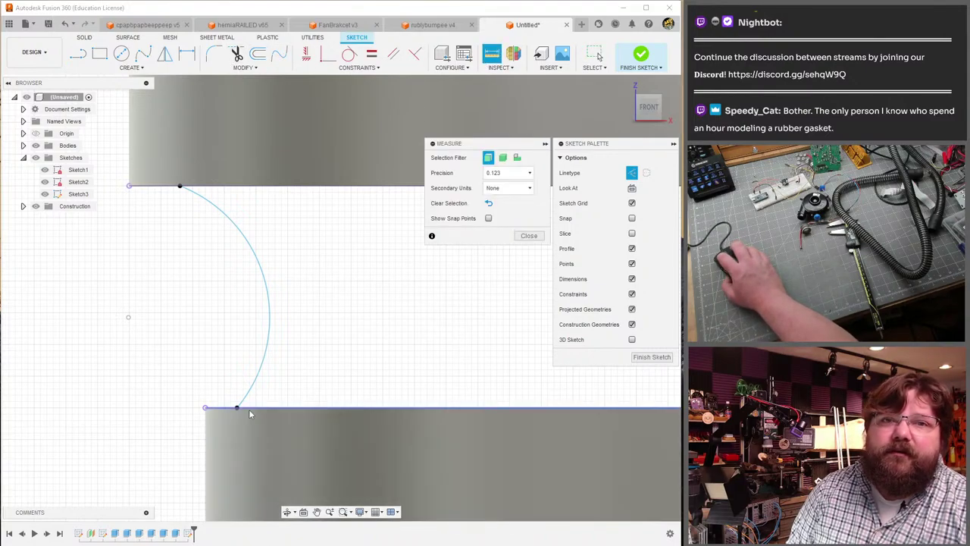
{"action": "left_click", "coordinate": [238, 407]}
{"action": "left_click", "coordinate": [204, 408]}
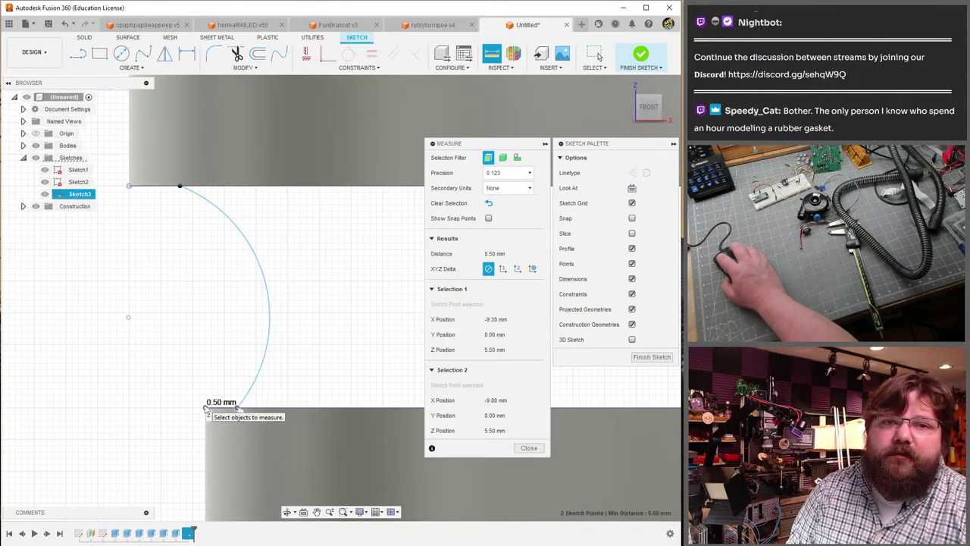
{"action": "key", "text": "Escape"}
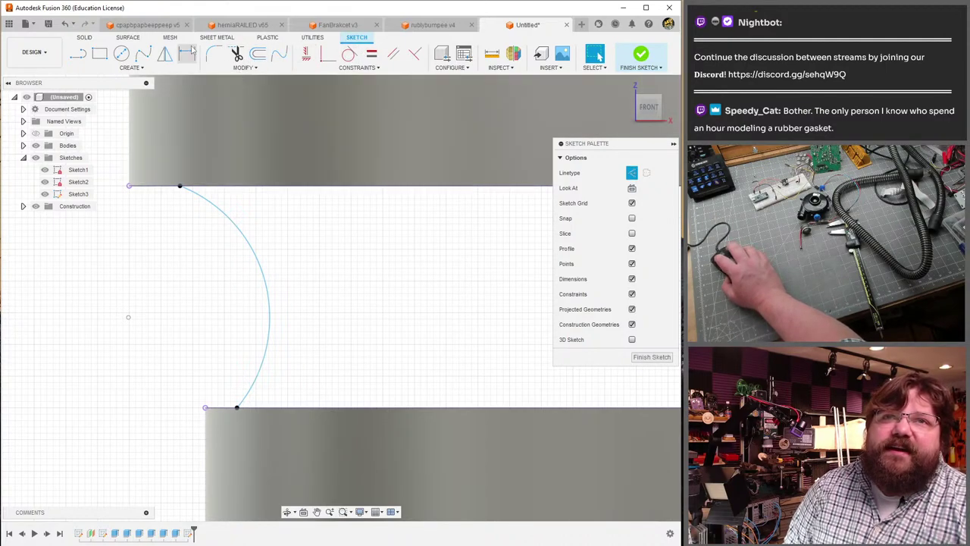
- Offset the neck arc by 0.5 mm, flipped toward its centre point
{"action": "left_click", "coordinate": [258, 53]}
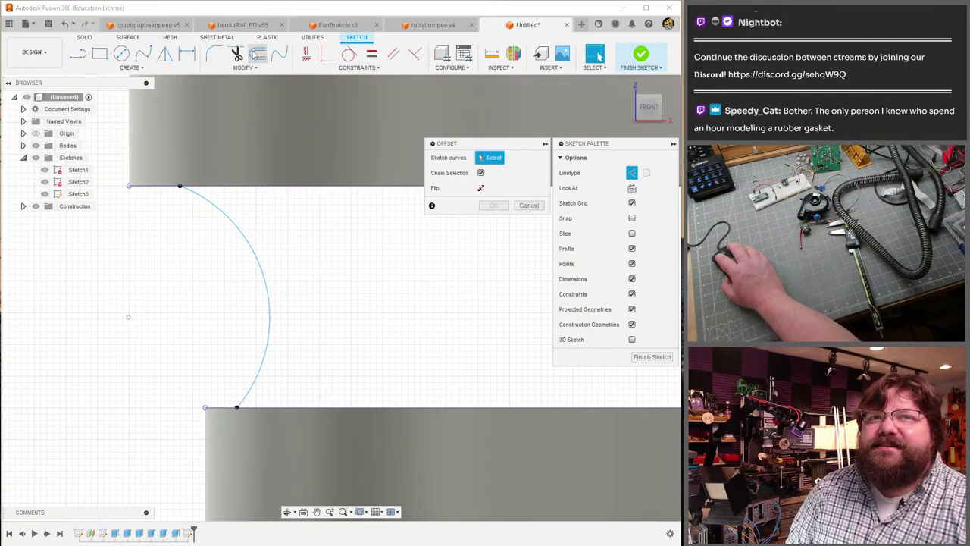
{"action": "left_click", "coordinate": [266, 301]}
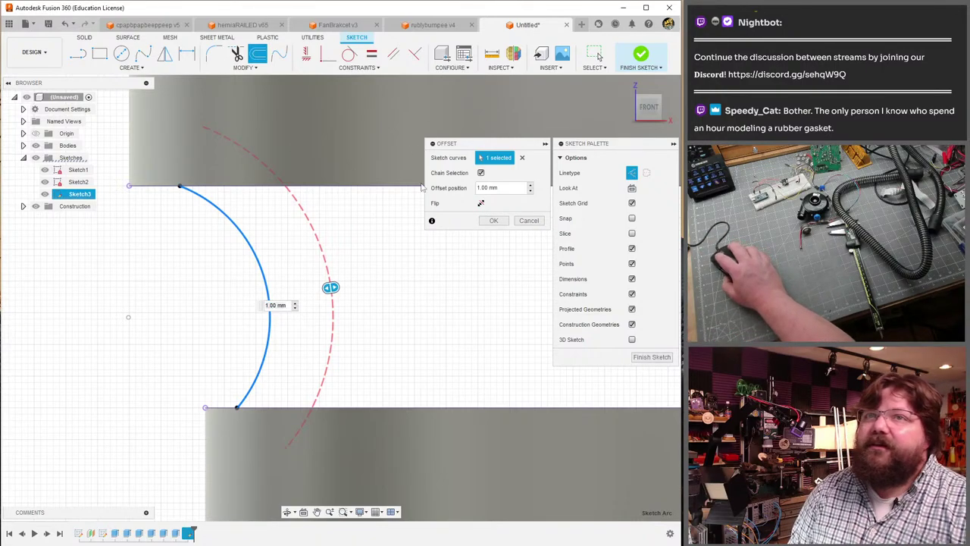
{"action": "double_click", "coordinate": [490, 186]}
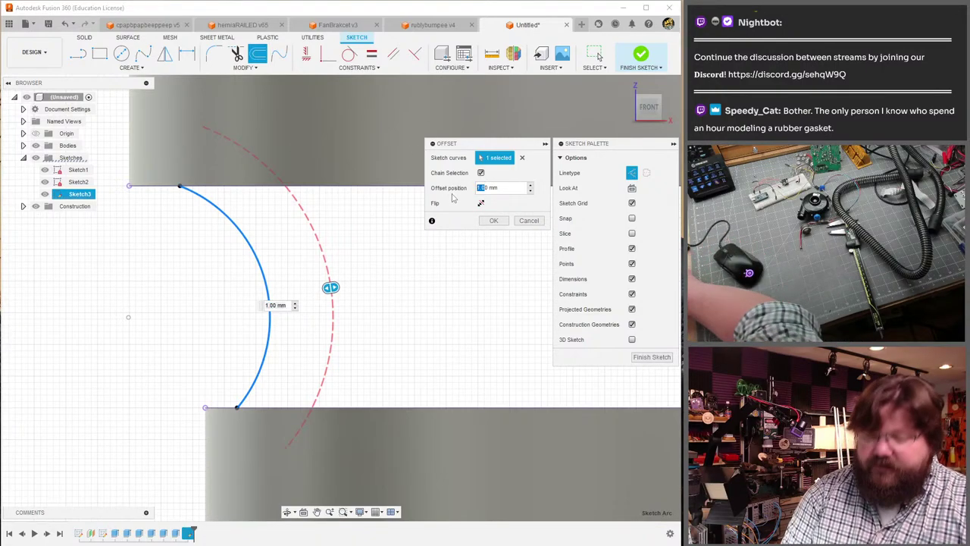
{"action": "type", "text": "0.5"}
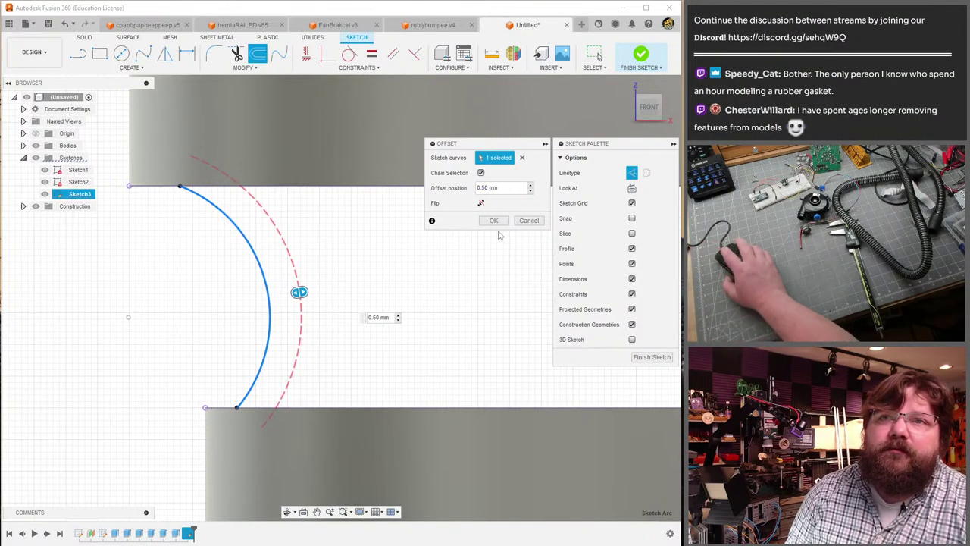
{"action": "left_click", "coordinate": [480, 204]}
{"action": "left_click", "coordinate": [495, 220]}
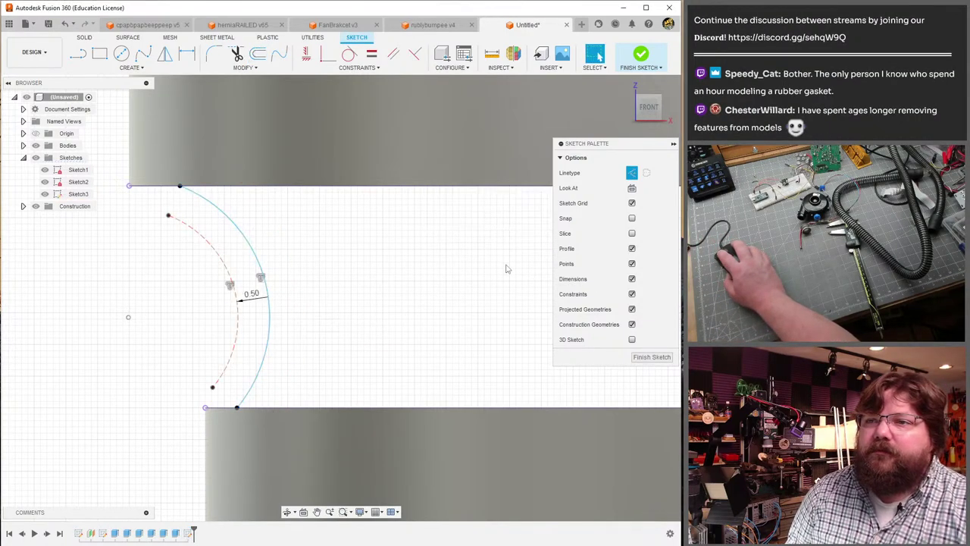
- Check the ends of the 0.50 mm offset arc against the ring corners and delete the offset arc
{"action": "scroll", "coordinate": [269, 394], "scroll_direction": "up", "scroll_amount": 2}
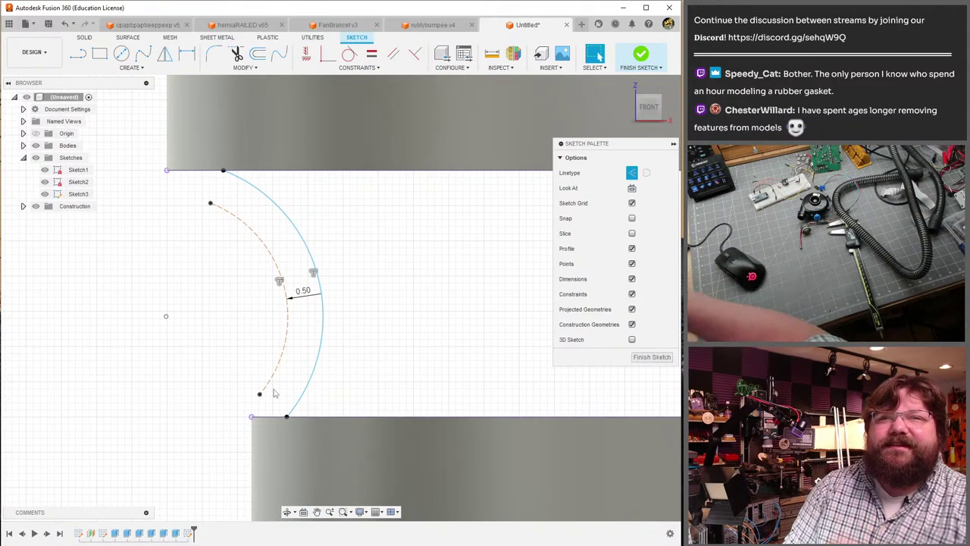
{"action": "scroll", "coordinate": [262, 381], "scroll_direction": "up", "scroll_amount": 2}
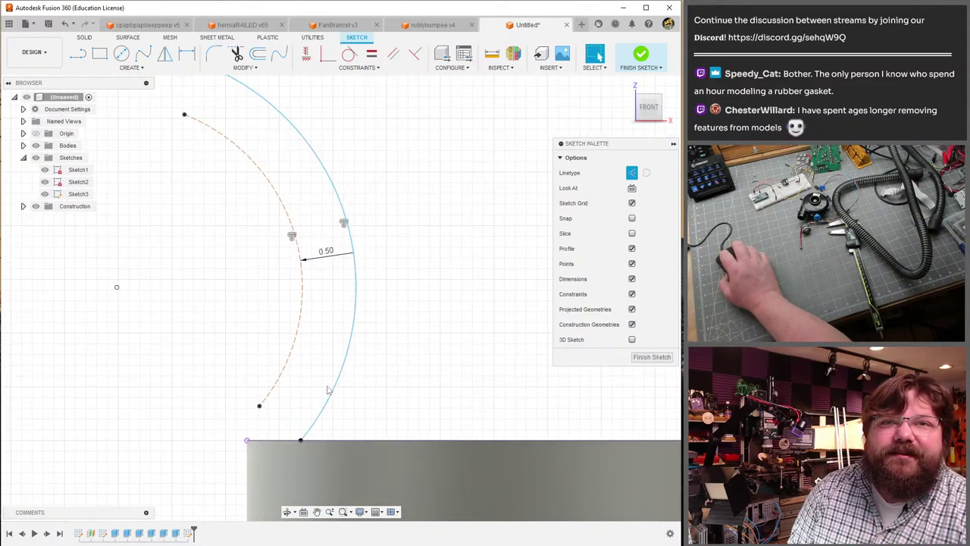
{"action": "left_click", "coordinate": [259, 406]}
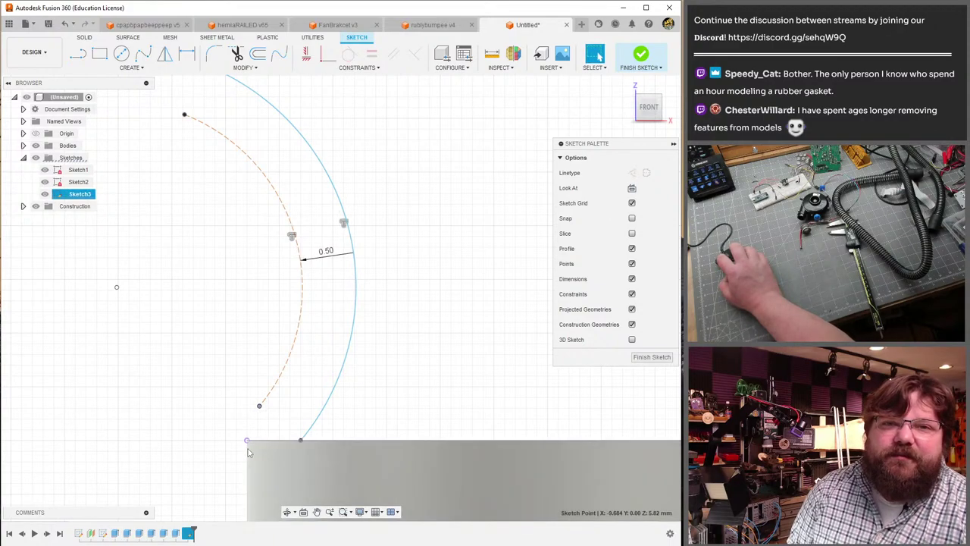
{"action": "scroll", "coordinate": [245, 436], "scroll_direction": "down", "scroll_amount": 2}
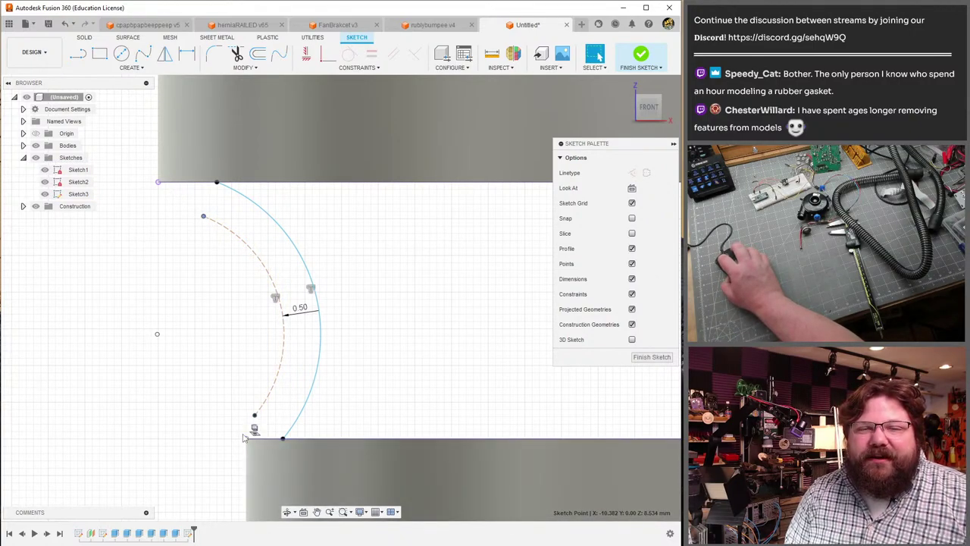
{"action": "left_click", "coordinate": [272, 388]}
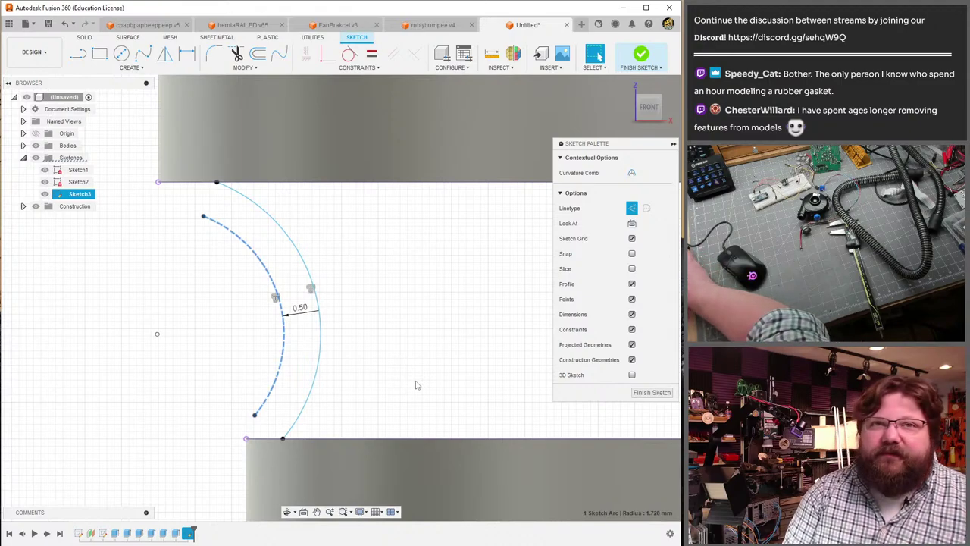
{"action": "key", "text": "Delete"}
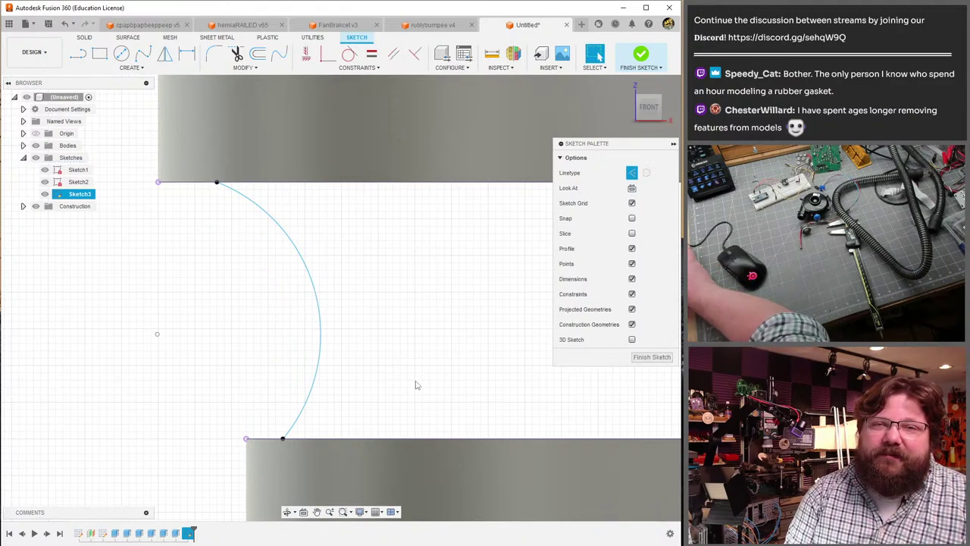
- Draw a construction line about 1 mm long from the upper ring's outer corner, sloping inward and down into the gap
{"action": "left_click", "coordinate": [84, 61]}
{"action": "left_click", "coordinate": [159, 183]}
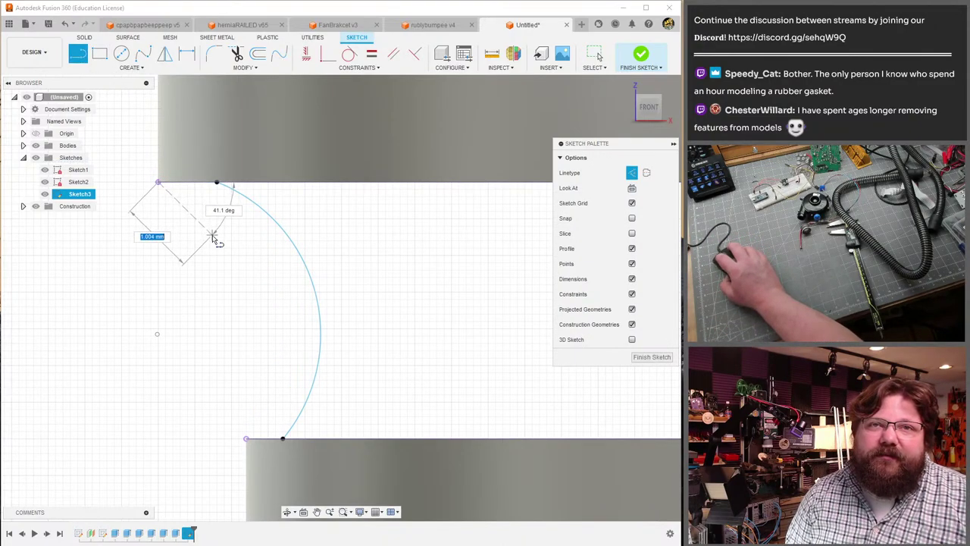
{"action": "left_click", "coordinate": [217, 229]}
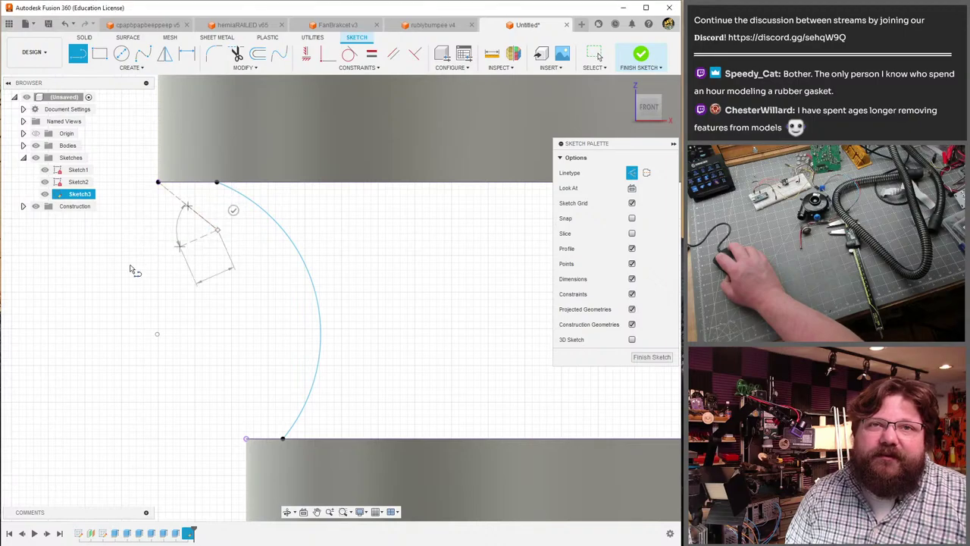
{"action": "key", "text": "Escape"}
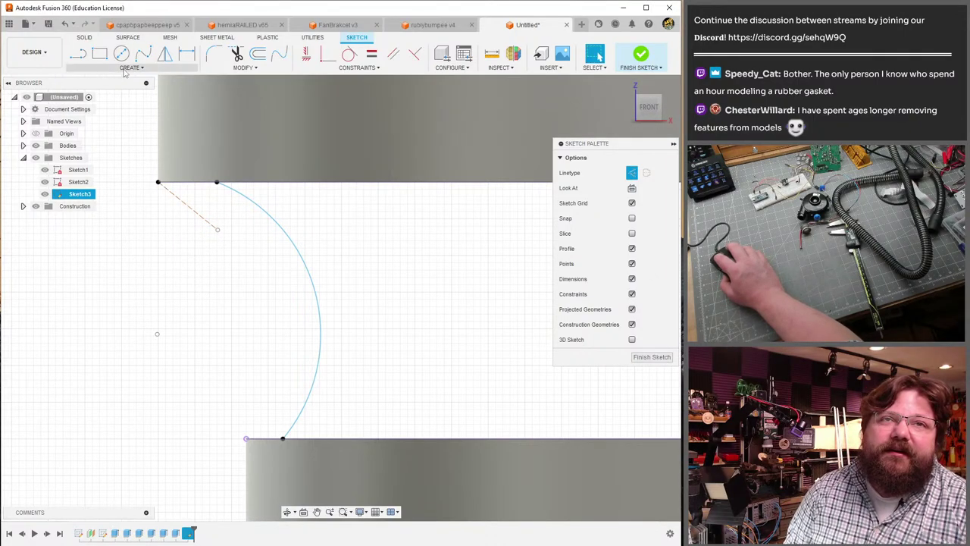
- Draw a construction arc from the sloping line's free end, tangent to that line, ending at the lower ring's outer corner
{"action": "left_click", "coordinate": [131, 67]}
{"action": "mouse_move", "coordinate": [123, 114]}
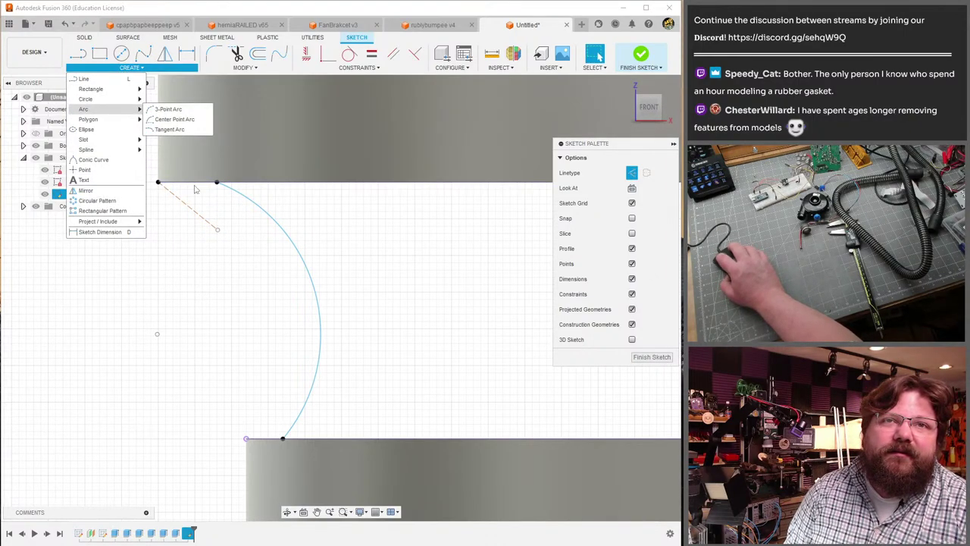
{"action": "left_click", "coordinate": [172, 119]}
{"action": "left_click", "coordinate": [217, 228]}
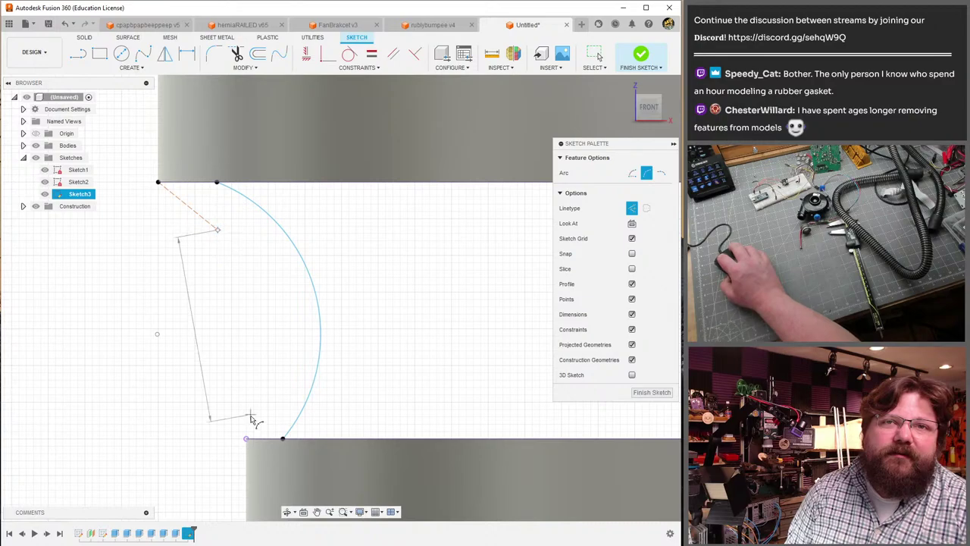
{"action": "left_click", "coordinate": [246, 437]}
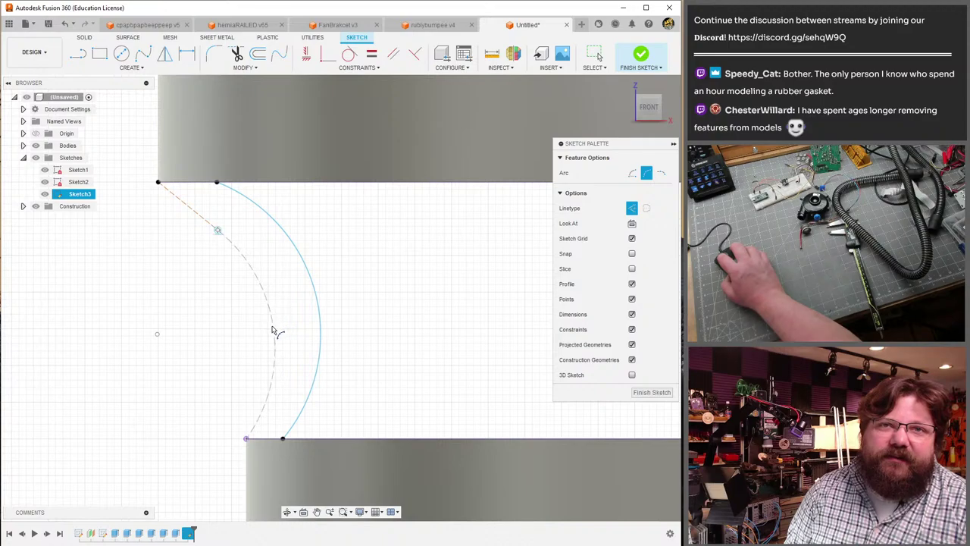
{"action": "key", "text": "Escape"}
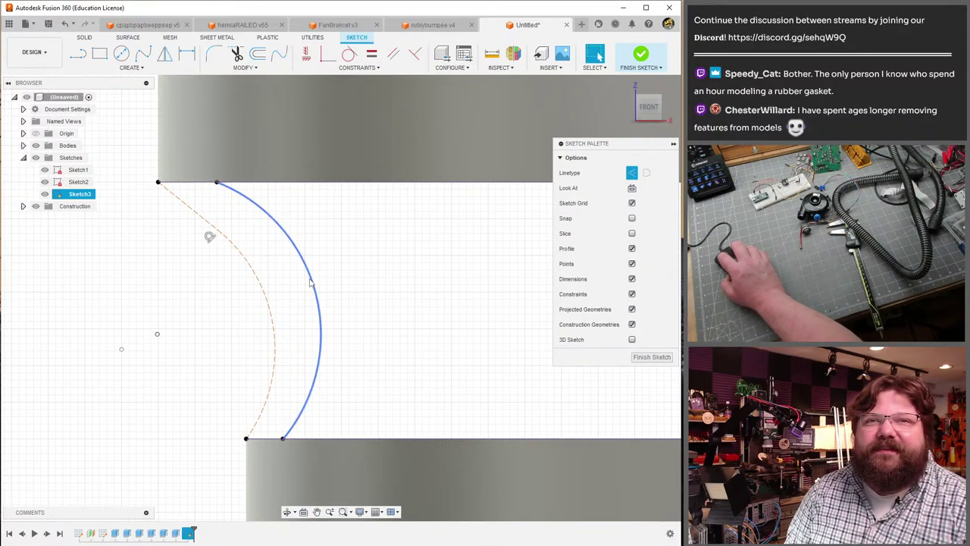
- Try to match the two neck curves by reshaping the neck arc to a radius of about 2.47 mm and moving the construction curve's tangency point
{"action": "left_click_drag", "start_coordinate": [309, 283], "coordinate": [294, 283]}
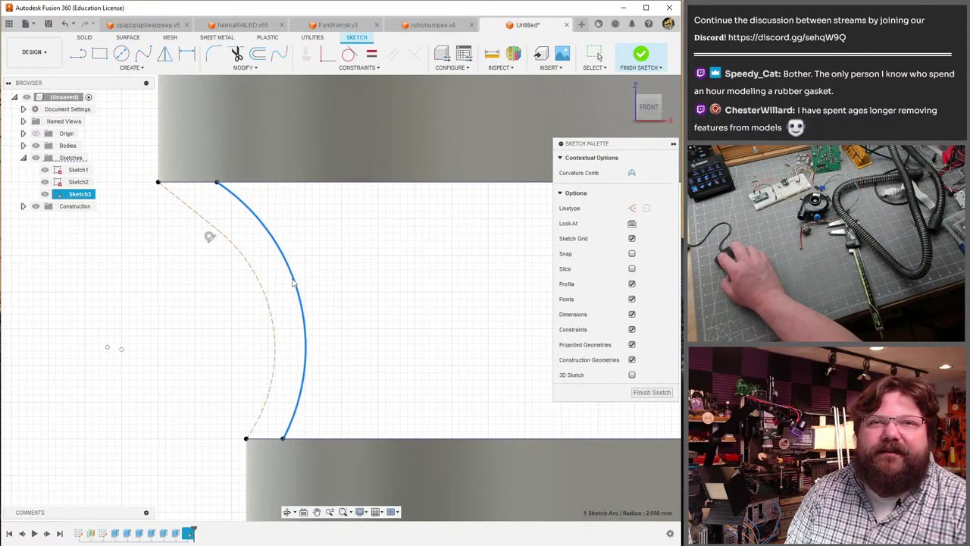
{"action": "left_click", "coordinate": [128, 411]}
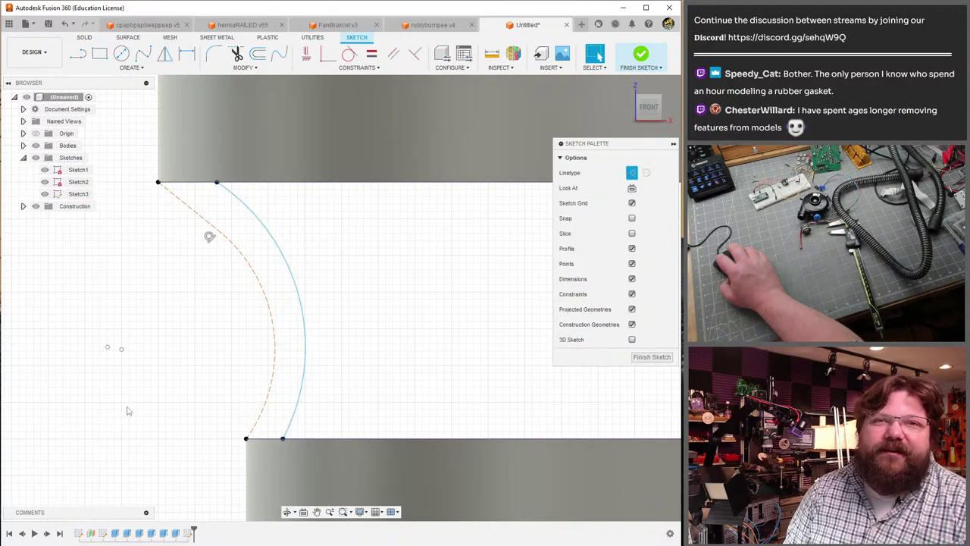
{"action": "scroll", "coordinate": [126, 401], "scroll_direction": "up", "scroll_amount": 1}
{"action": "scroll", "coordinate": [126, 397], "scroll_direction": "down", "scroll_amount": 1}
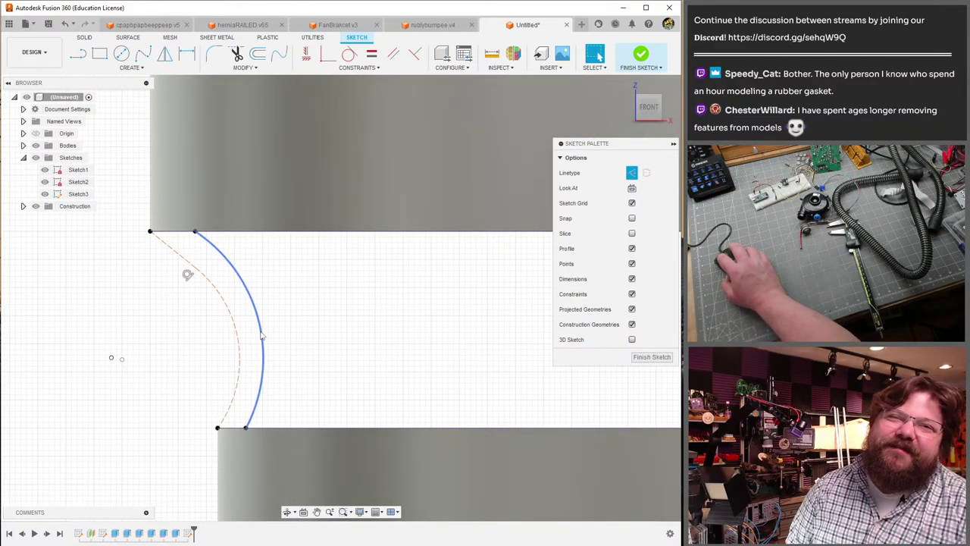
{"action": "left_click_drag", "start_coordinate": [260, 334], "coordinate": [266, 331]}
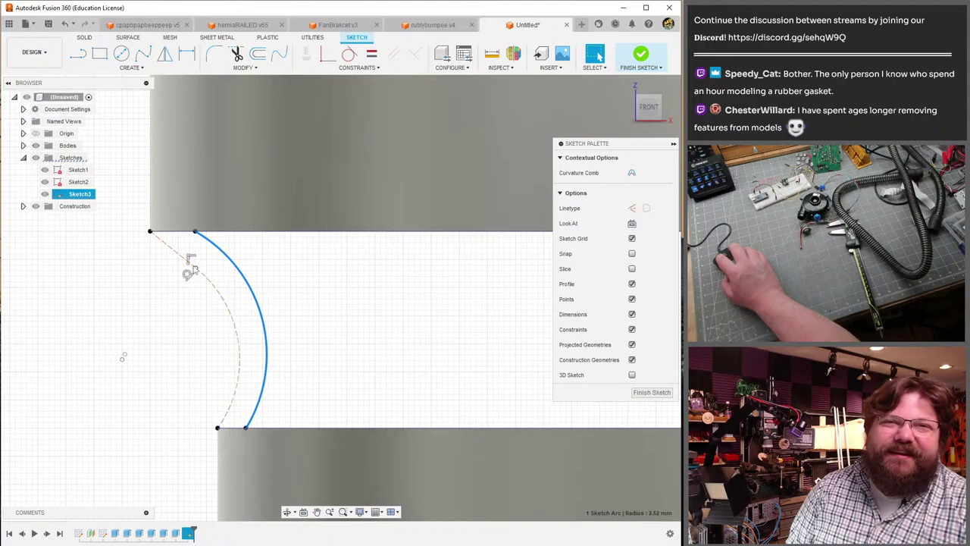
{"action": "key", "text": "Escape"}
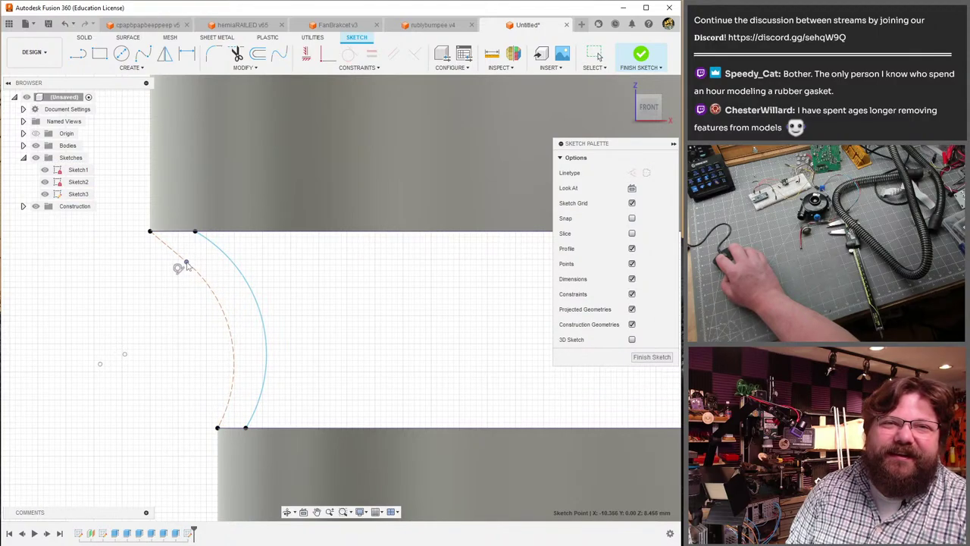
{"action": "left_click_drag", "start_coordinate": [187, 266], "coordinate": [195, 272]}
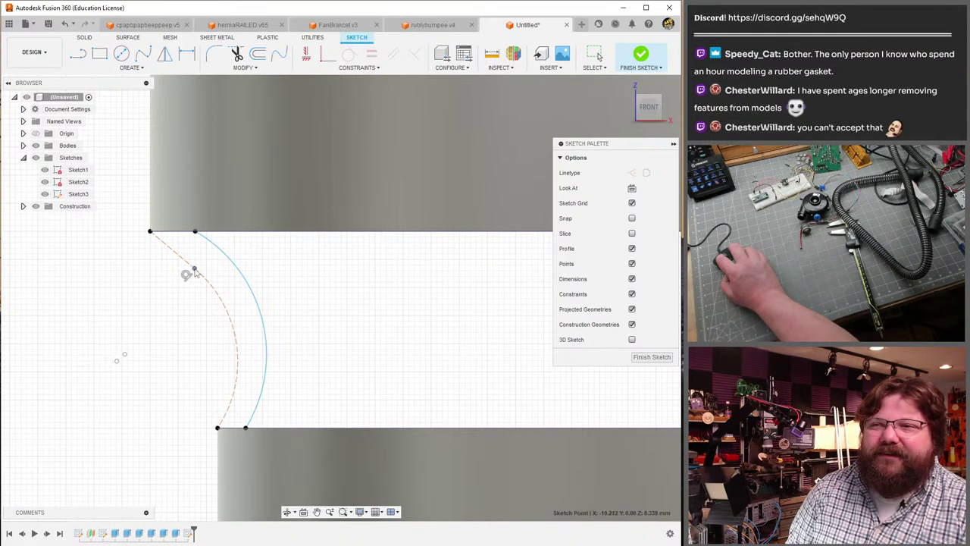
{"action": "left_click", "coordinate": [257, 296]}
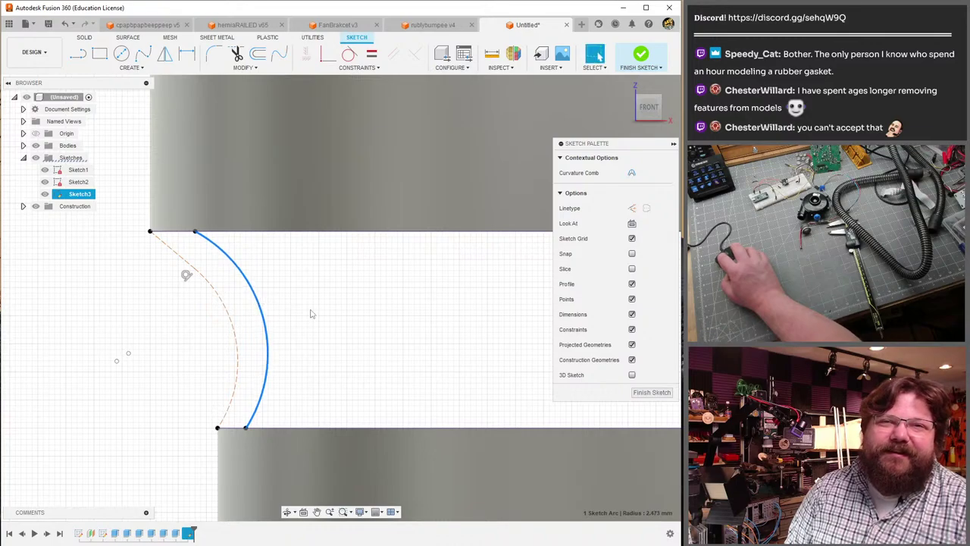
{"action": "left_click", "coordinate": [415, 377]}
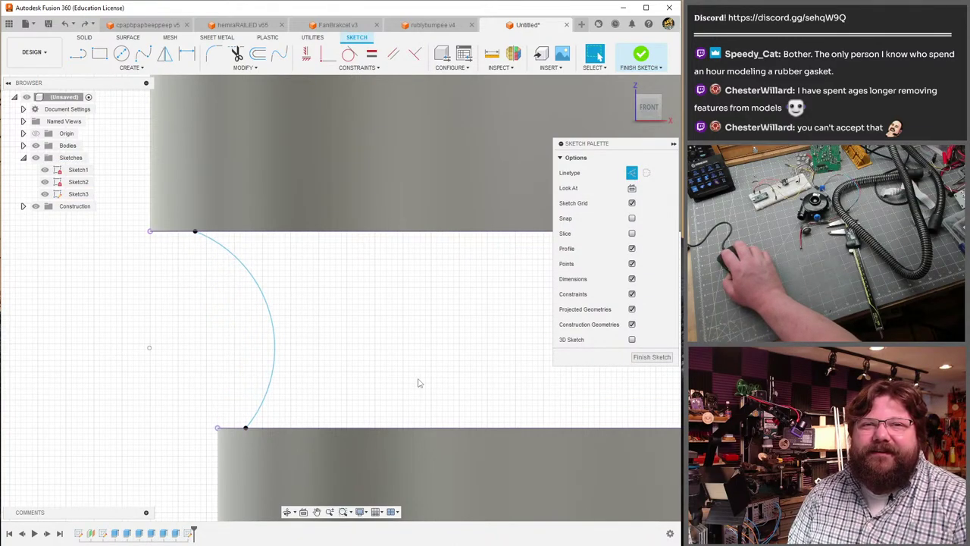
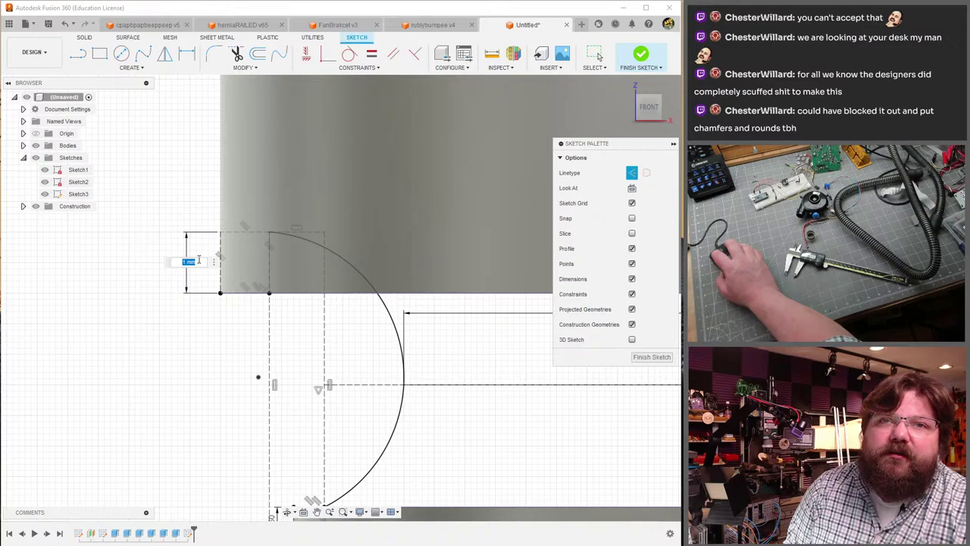
- Set the height of the construction rectangle at the upper ring's outer corner to 0.5 mm
{"action": "type", "text": "0.5"}
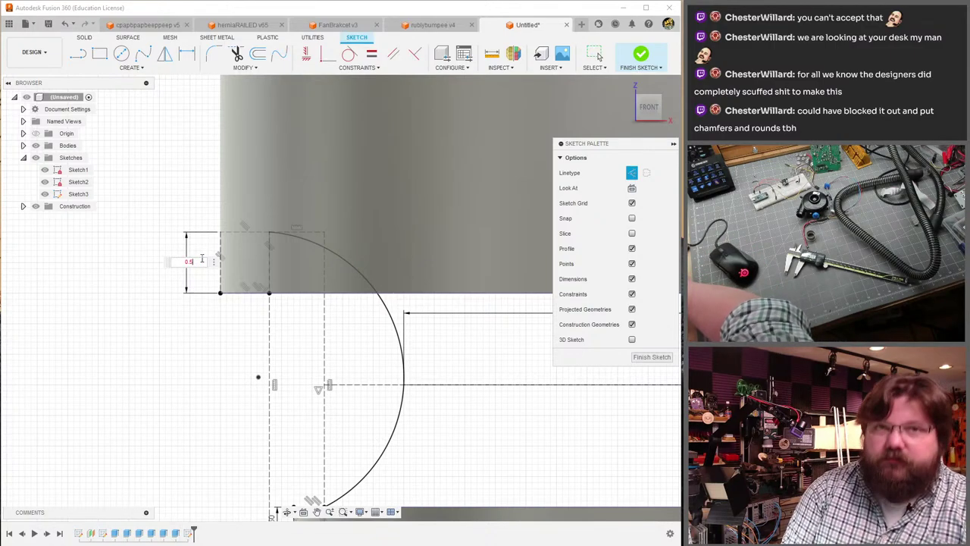
{"action": "key", "text": "Return"}
{"action": "scroll", "coordinate": [384, 365], "scroll_direction": "down", "scroll_amount": 2}
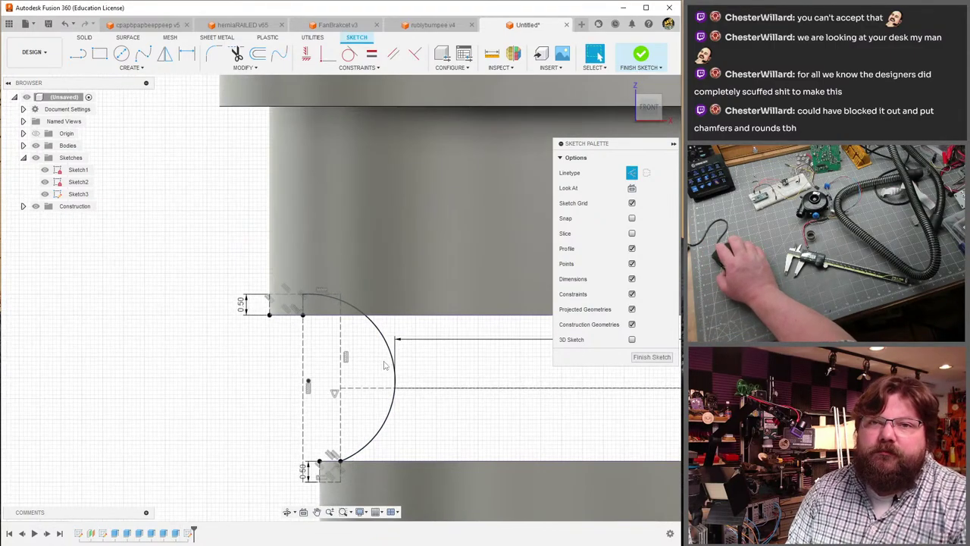
- Try a tangent construction arc from the lower ring's outer corner to the upper ring's outer corner
{"action": "scroll", "coordinate": [385, 365], "scroll_direction": "up", "scroll_amount": 3}
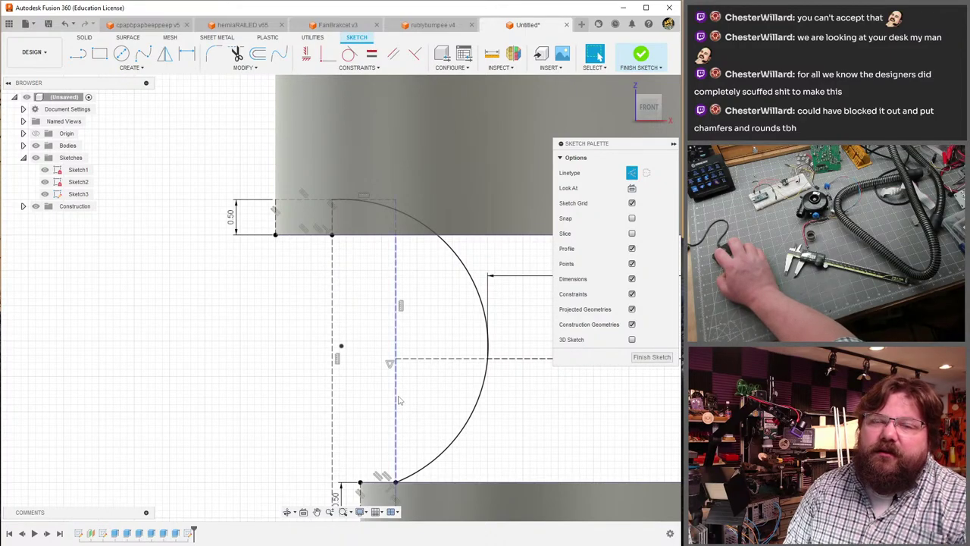
{"action": "middle_click_drag", "start_coordinate": [341, 350], "coordinate": [327, 341]}
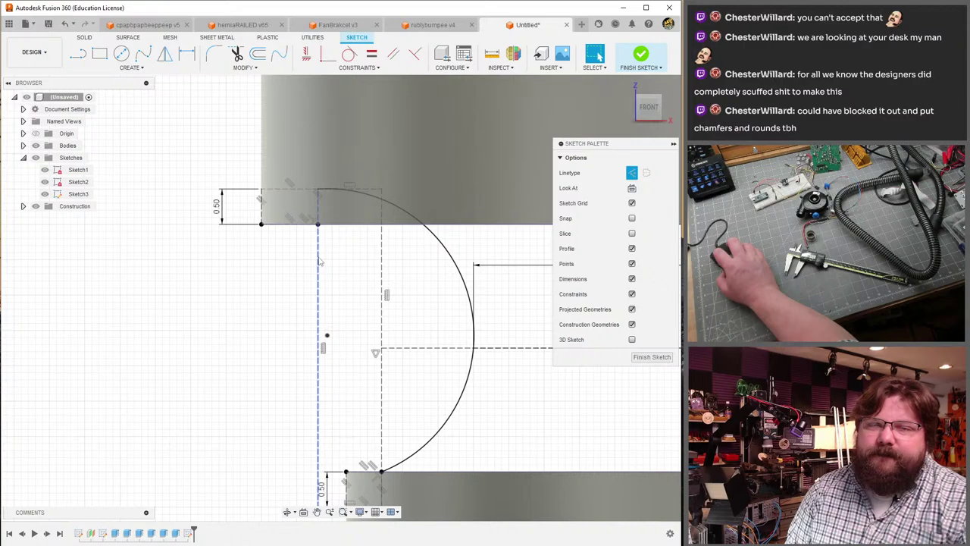
{"action": "left_click", "coordinate": [131, 67]}
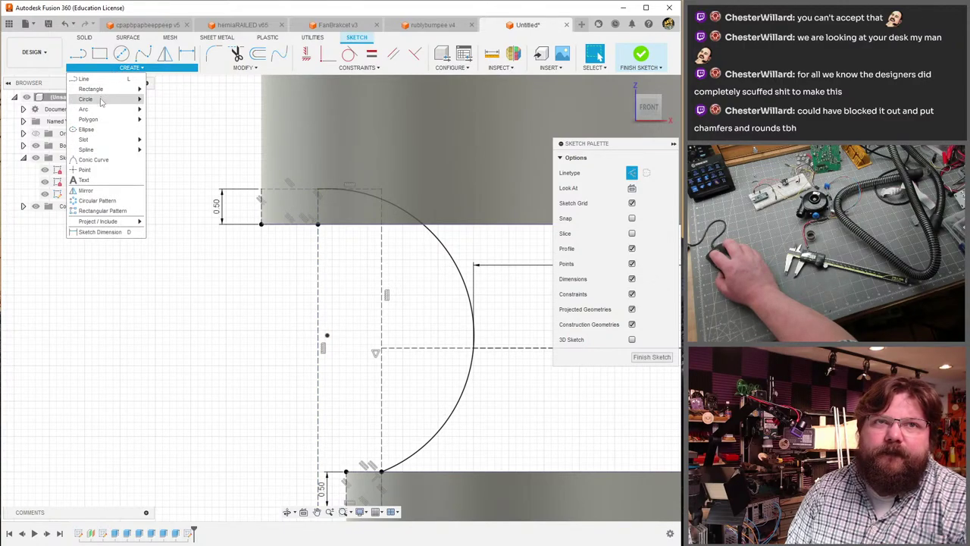
{"action": "mouse_move", "coordinate": [110, 109]}
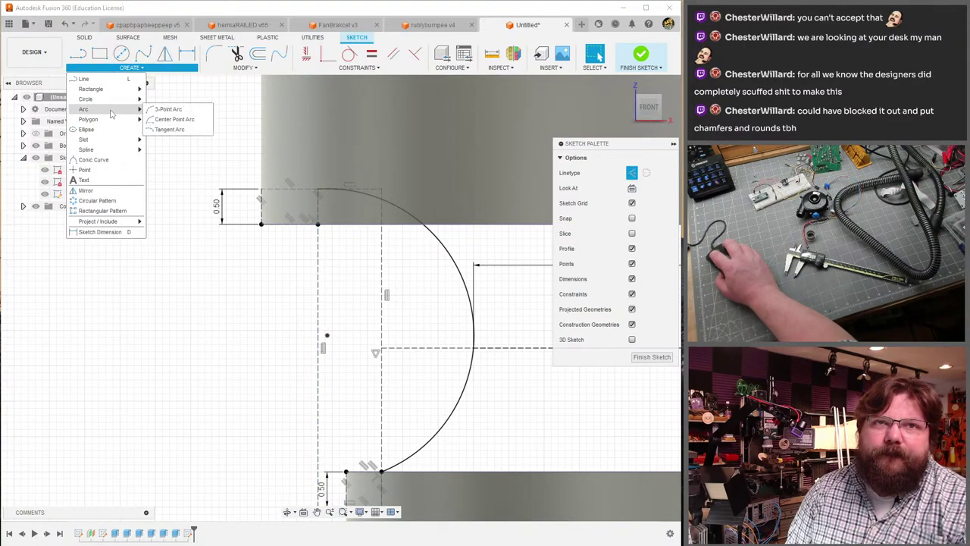
{"action": "left_click", "coordinate": [169, 129]}
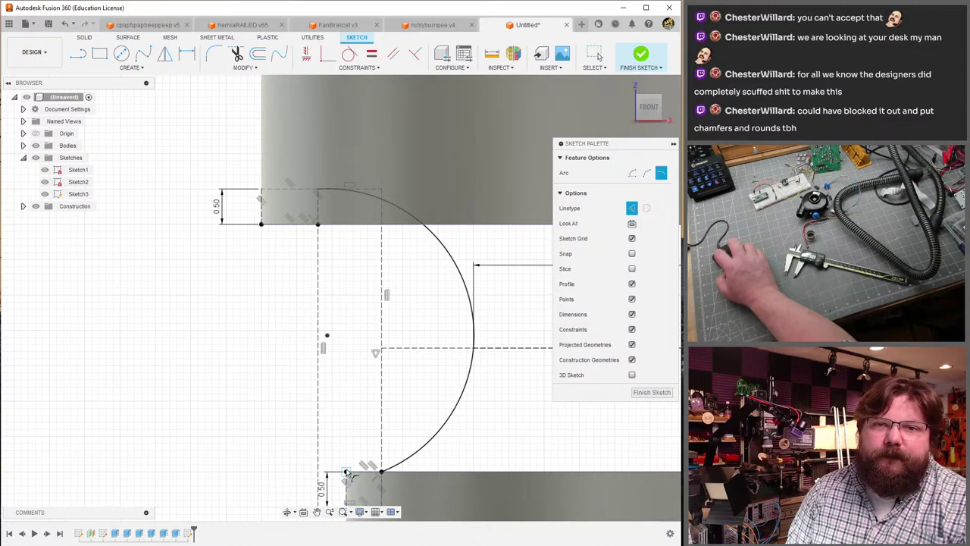
{"action": "left_click", "coordinate": [262, 225]}
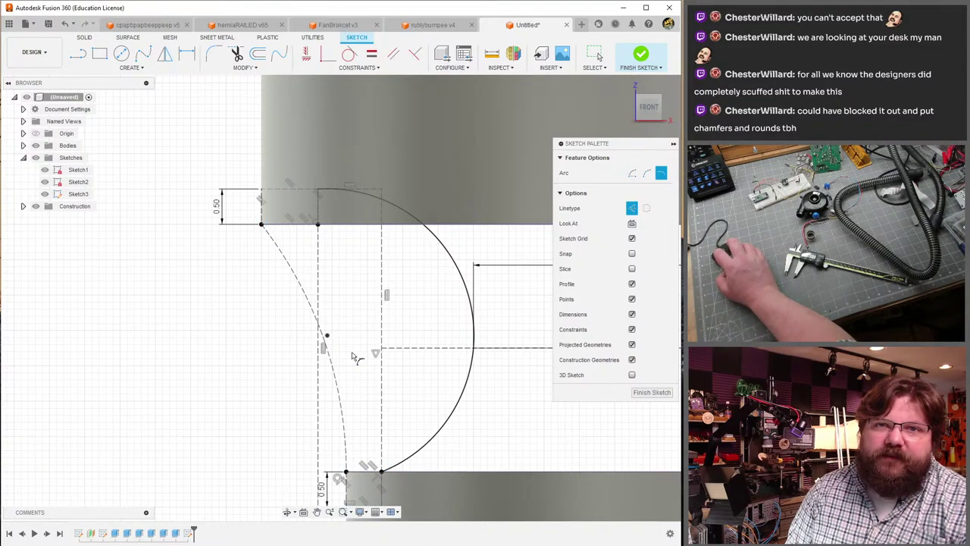
{"action": "key", "text": "Escape"}
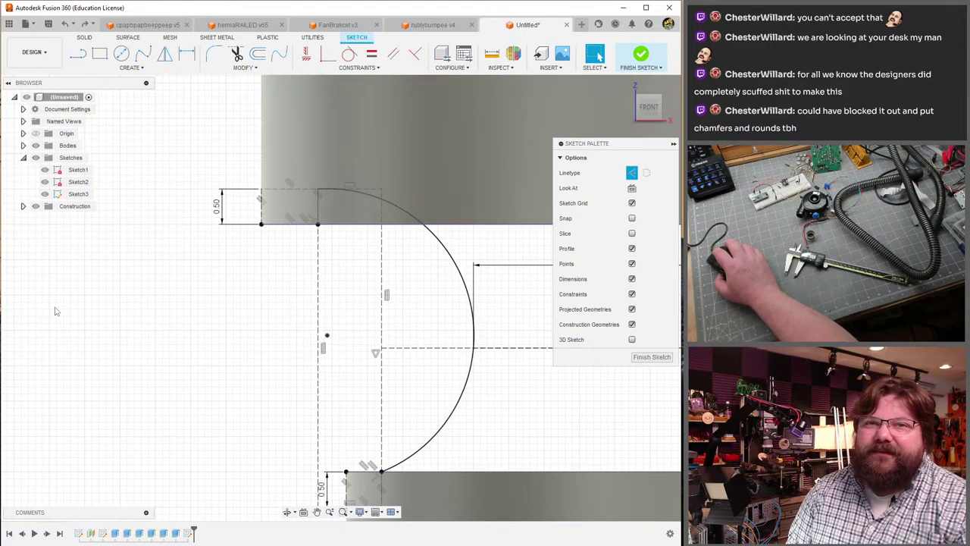
- Delete the upper ring's construction rectangle, the vertical construction line beneath it and the neck arc
{"action": "double_click", "coordinate": [277, 194]}
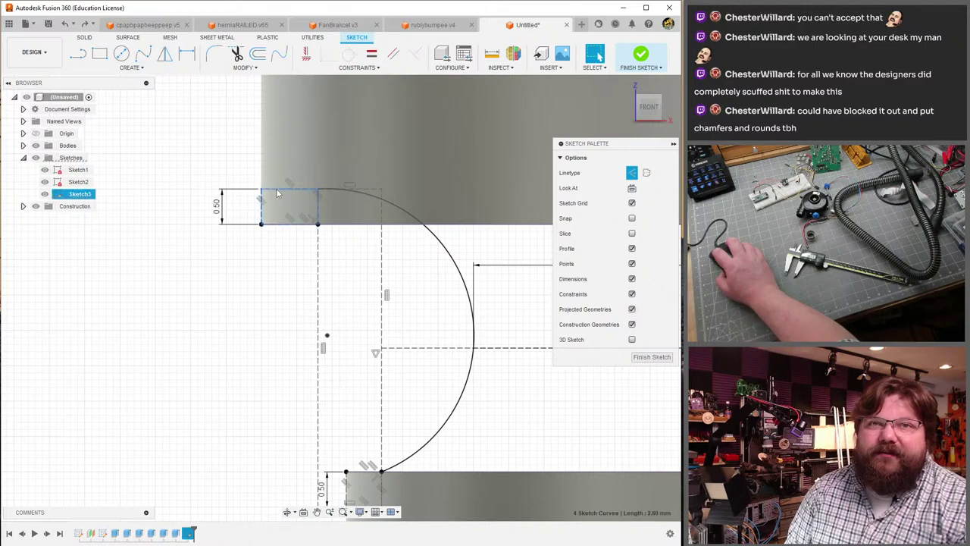
{"action": "key", "text": "Delete"}
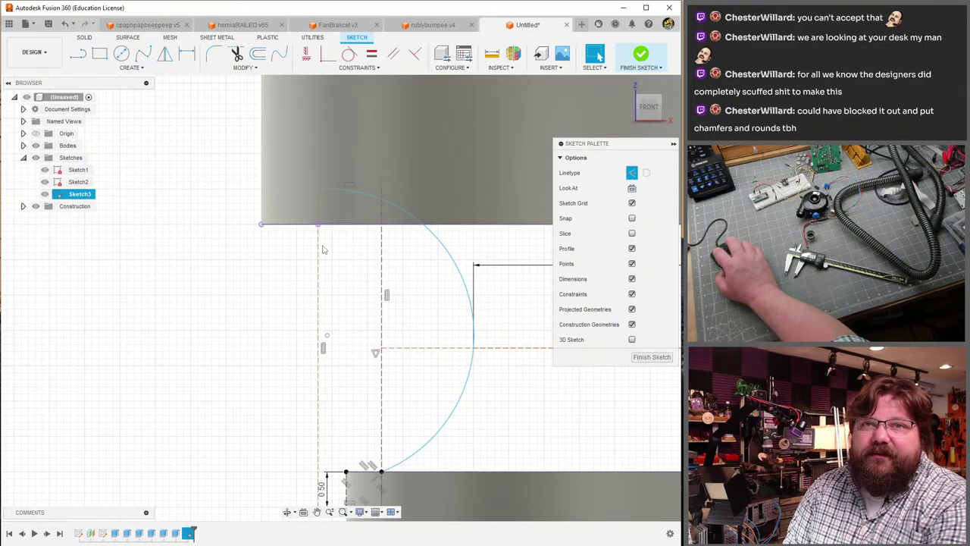
{"action": "left_click", "coordinate": [319, 250]}
{"action": "key", "text": "Delete"}
{"action": "left_click", "coordinate": [434, 239]}
{"action": "key", "text": "Delete"}
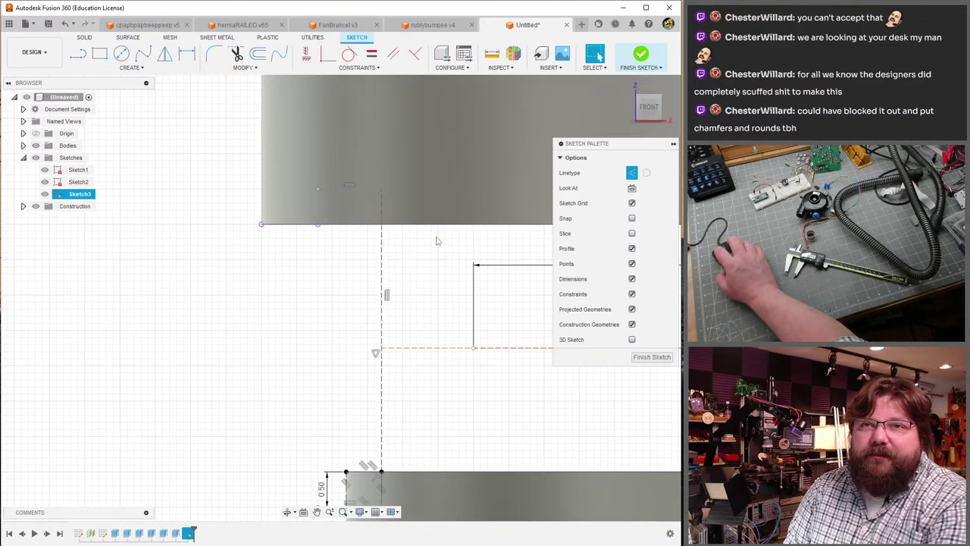
- Delete the other vertical construction line and the horizontal construction line across the gap, with its dimension
{"action": "middle_click_drag", "start_coordinate": [403, 259], "coordinate": [236, 243]}
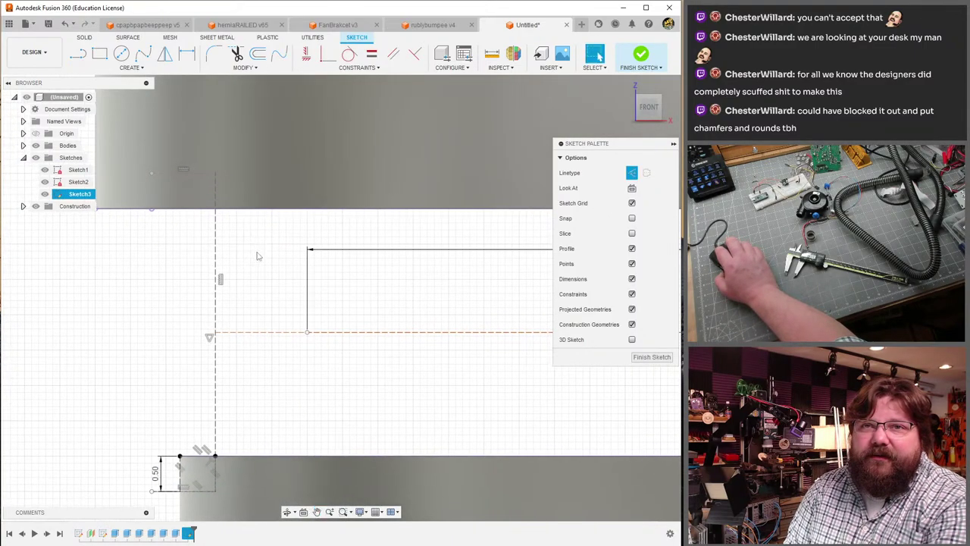
{"action": "left_click", "coordinate": [216, 318]}
{"action": "key", "text": "Delete"}
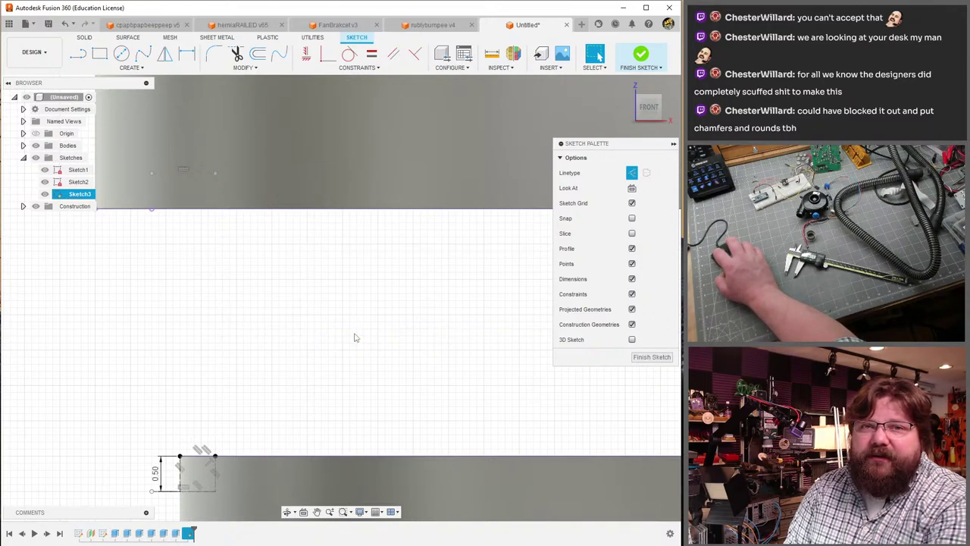
{"action": "mouse_move", "coordinate": [355, 335]}
{"action": "middle_mouse_down"}
{"action": "mouse_move", "coordinate": [106, 301]}
{"action": "mouse_move", "coordinate": [251, 323]}
{"action": "middle_mouse_up"}
{"action": "left_click", "coordinate": [362, 335]}
{"action": "key", "text": "Delete"}
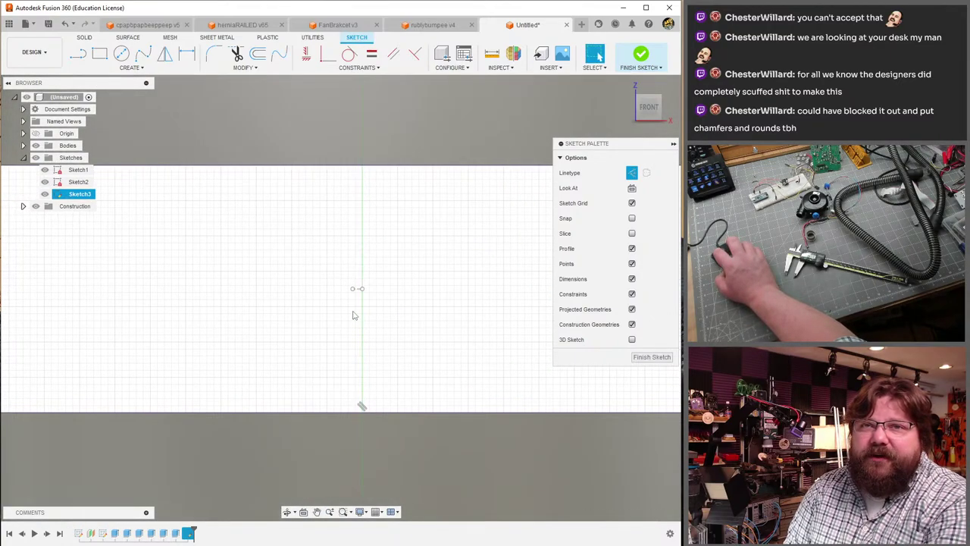
{"action": "left_click", "coordinate": [302, 286]}
{"action": "key", "text": "Delete"}
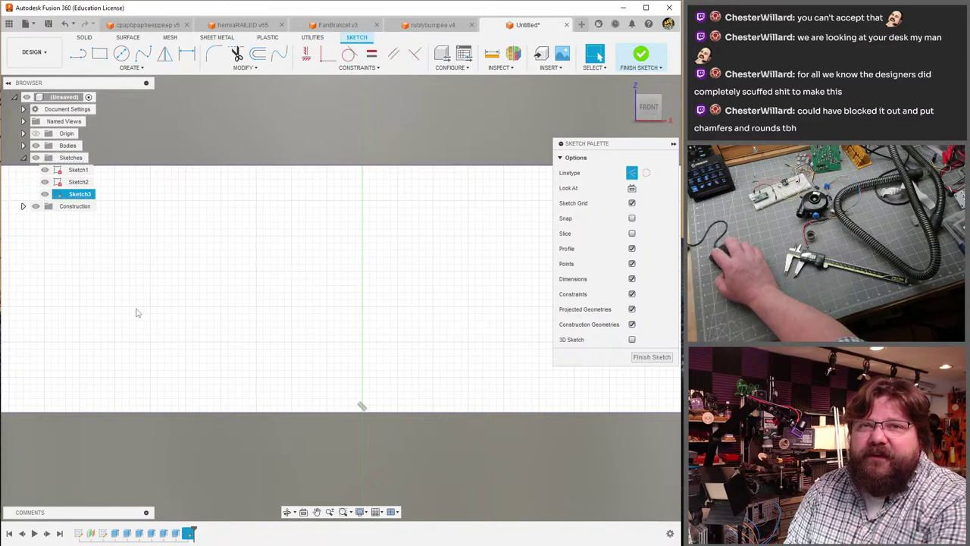
- Delete the 0.50 mm high construction rectangle at the lower ring's outer corner
{"action": "mouse_move", "coordinate": [137, 311]}
{"action": "middle_mouse_down"}
{"action": "mouse_move", "coordinate": [342, 331]}
{"action": "mouse_move", "coordinate": [317, 351]}
{"action": "middle_mouse_up"}
{"action": "scroll", "coordinate": [335, 369], "scroll_direction": "up", "scroll_amount": 3}
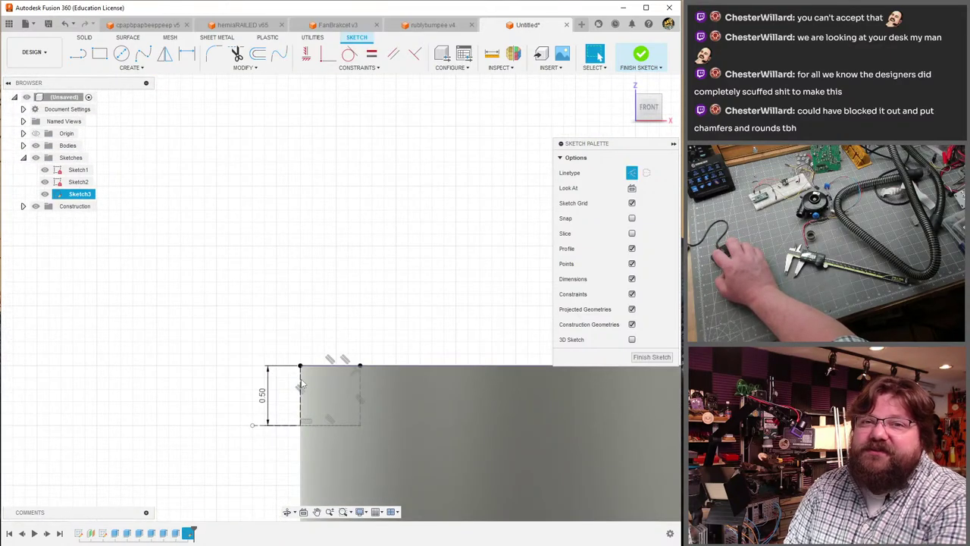
{"action": "left_click", "coordinate": [361, 384]}
{"action": "key", "text": "Delete"}
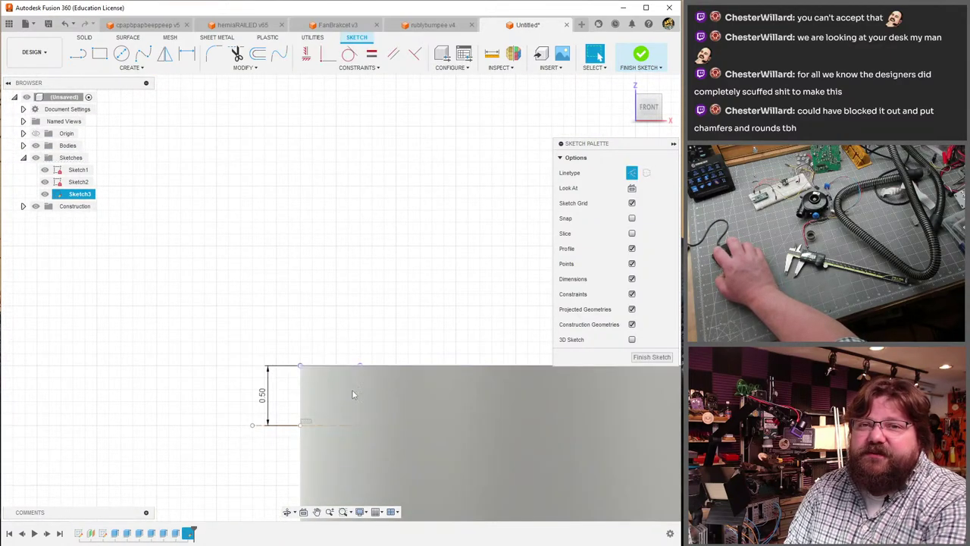
{"action": "left_click", "coordinate": [329, 426]}
{"action": "key", "text": "Delete"}
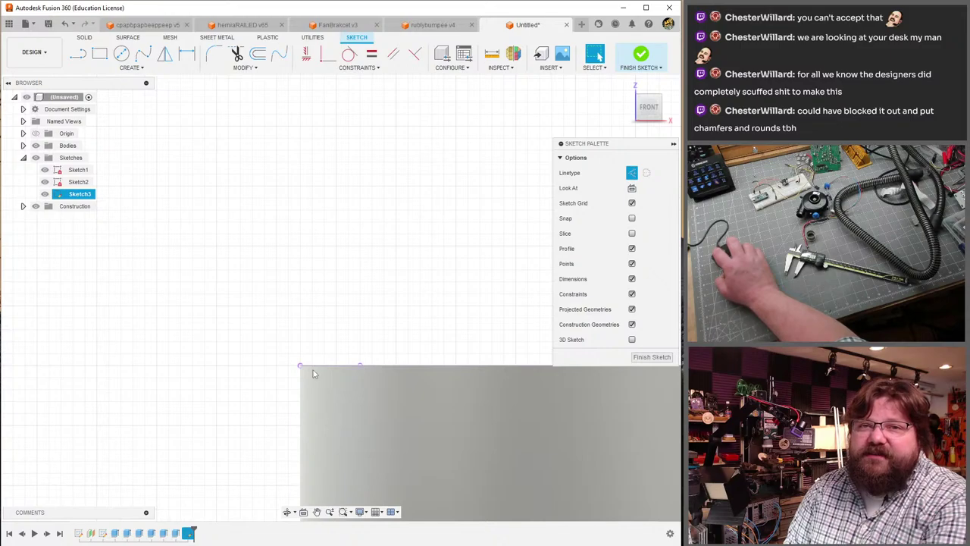
- Delete the leftover horizontal construction line just above the upper ring's bottom edge
{"action": "scroll", "coordinate": [271, 313], "scroll_direction": "down", "scroll_amount": 2}
{"action": "mouse_move", "coordinate": [271, 312]}
{"action": "middle_mouse_down"}
{"action": "mouse_move", "coordinate": [310, 318]}
{"action": "mouse_move", "coordinate": [316, 295]}
{"action": "middle_mouse_up"}
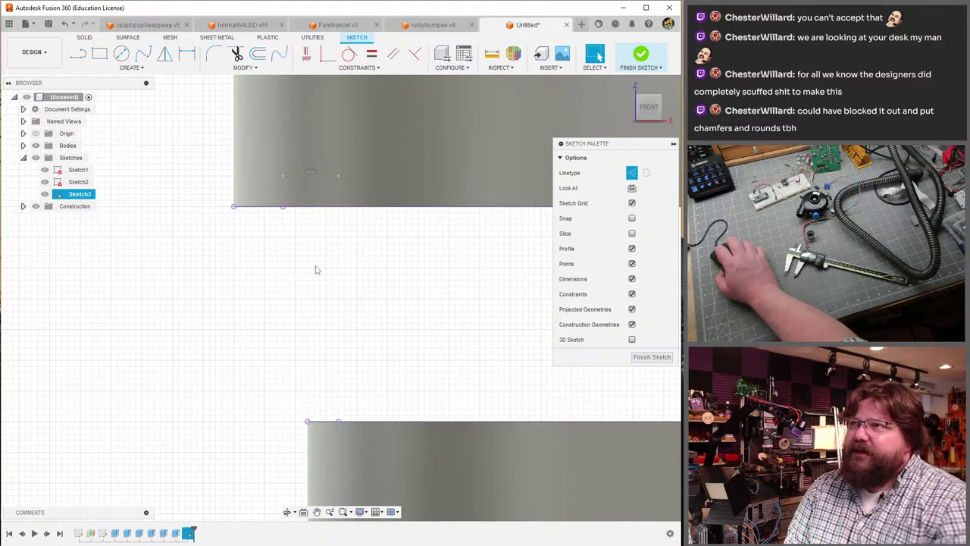
{"action": "middle_click_drag", "start_coordinate": [349, 297], "coordinate": [351, 322]}
{"action": "scroll", "coordinate": [354, 296], "scroll_direction": "up", "scroll_amount": 3}
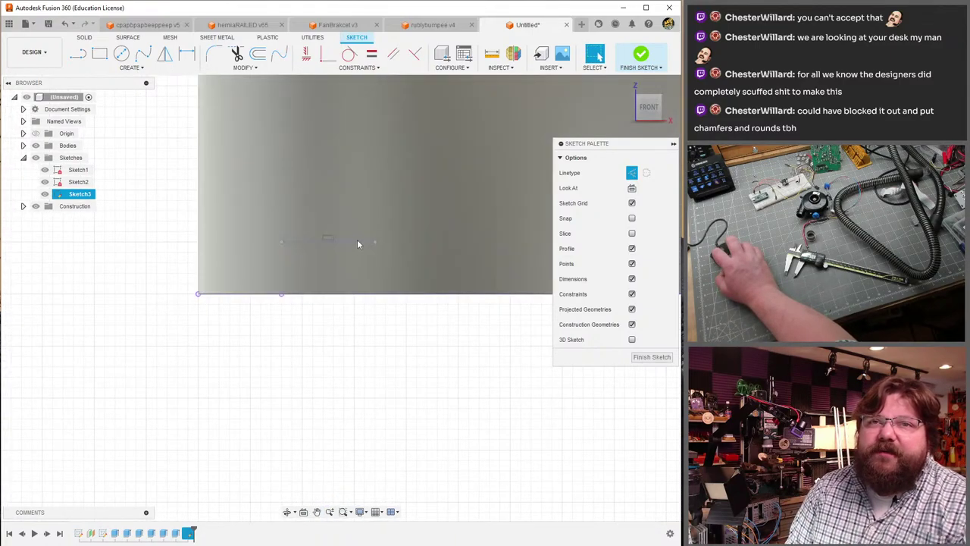
{"action": "left_click", "coordinate": [358, 242]}
{"action": "key", "text": "Delete"}
{"action": "scroll", "coordinate": [326, 432], "scroll_direction": "down", "scroll_amount": 2}
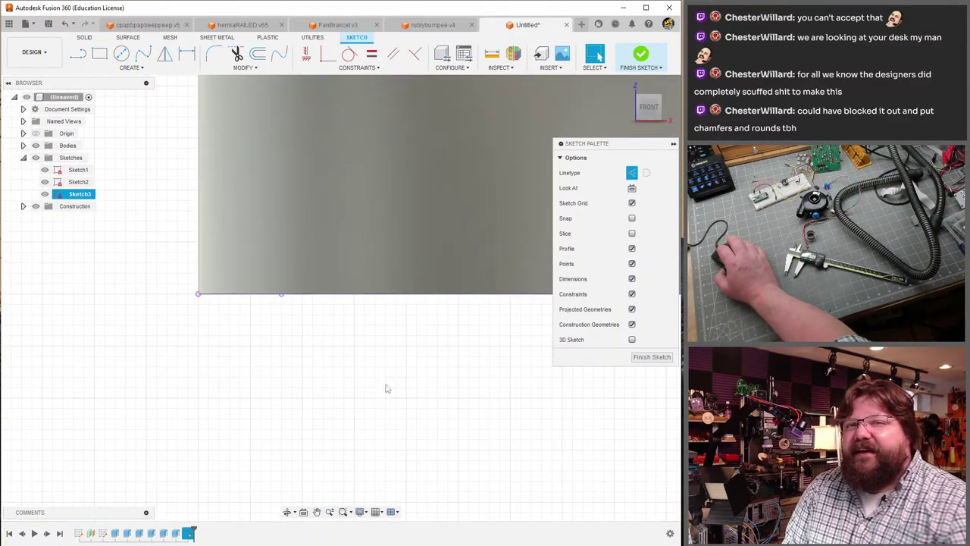
{"action": "scroll", "coordinate": [251, 301], "scroll_direction": "down", "scroll_amount": 2}
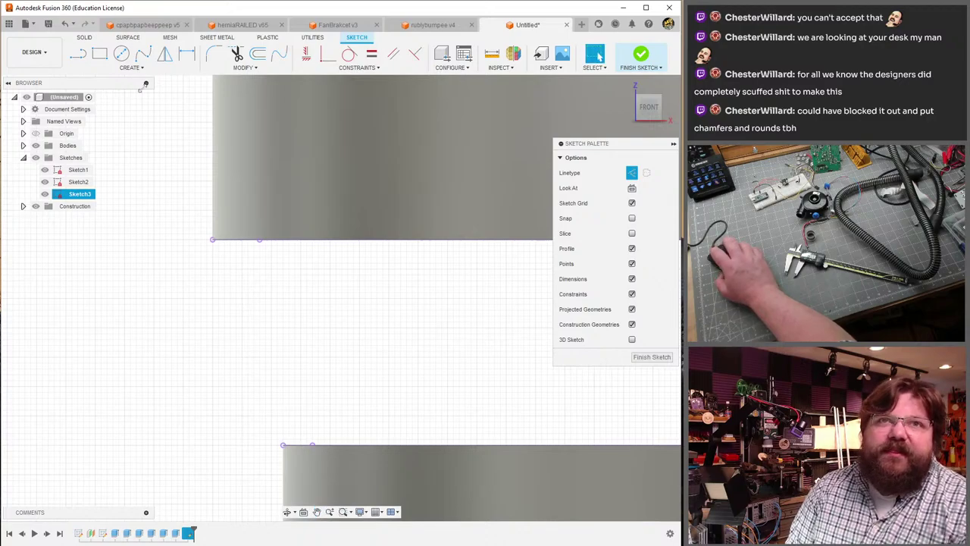
- Draw a diagonal construction line about 1.23 mm long from the upper ring's outer bottom corner, sloping inward into the gap
{"action": "left_click", "coordinate": [130, 68]}
{"action": "left_click", "coordinate": [91, 79]}
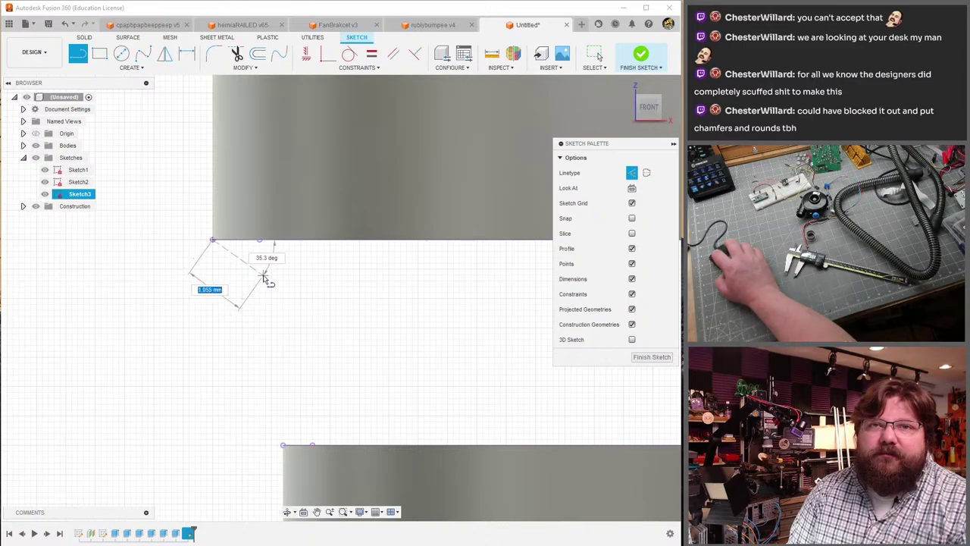
{"action": "left_click", "coordinate": [270, 283]}
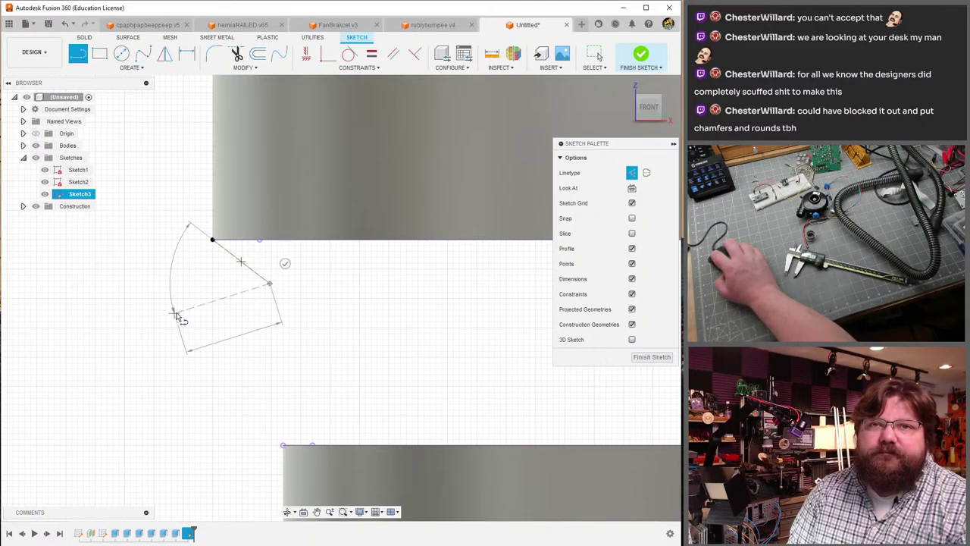
{"action": "key", "text": "Escape"}
{"action": "left_click", "coordinate": [128, 67]}
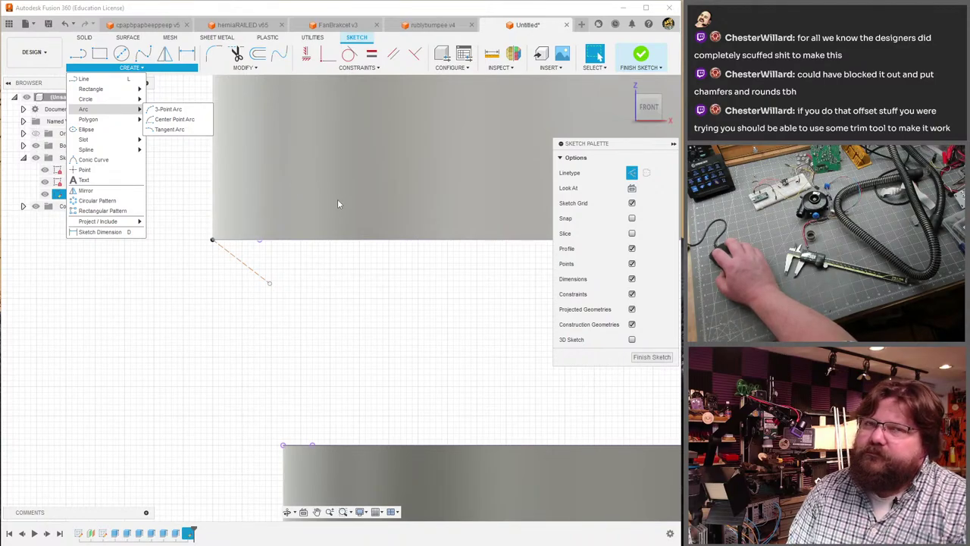
{"action": "left_click", "coordinate": [258, 246]}
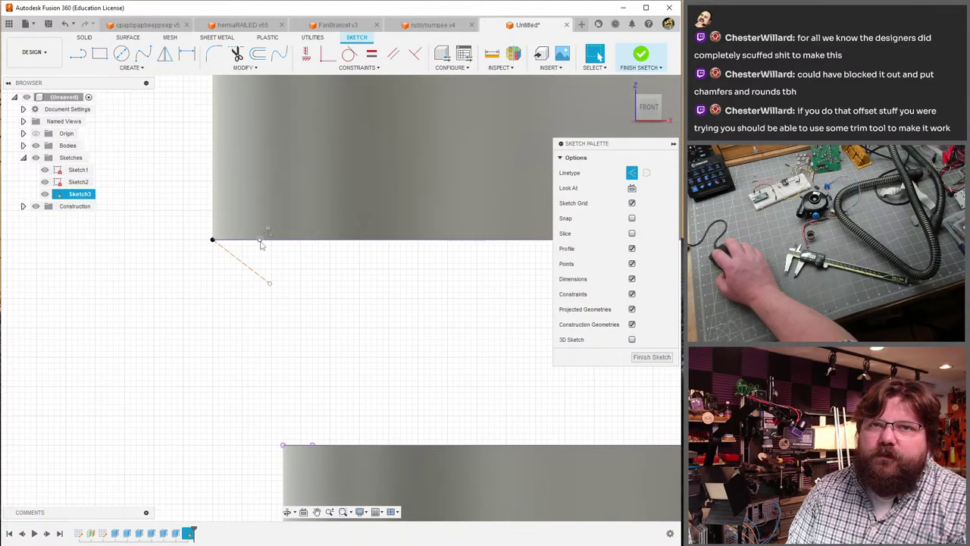
{"action": "left_click", "coordinate": [345, 294]}
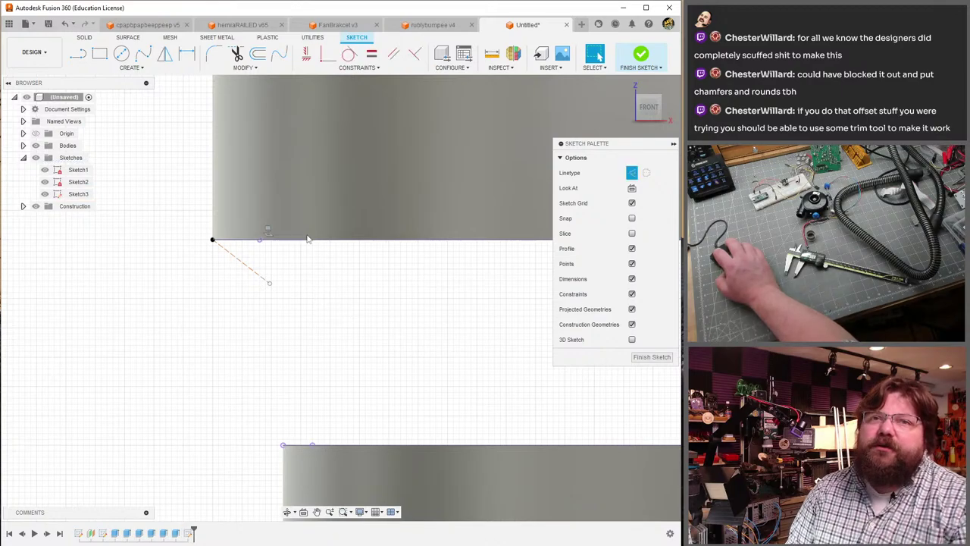
{"action": "left_click", "coordinate": [106, 69]}
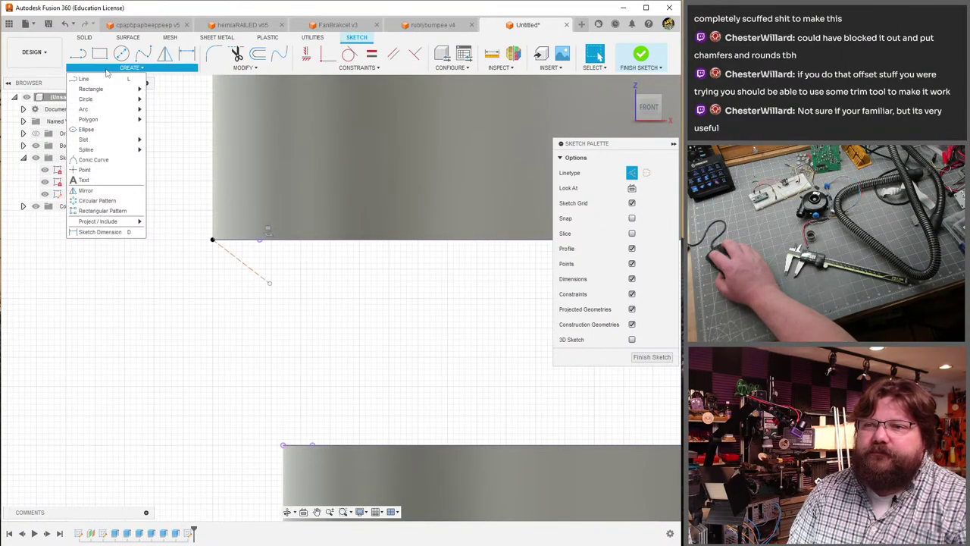
{"action": "mouse_move", "coordinate": [109, 109]}
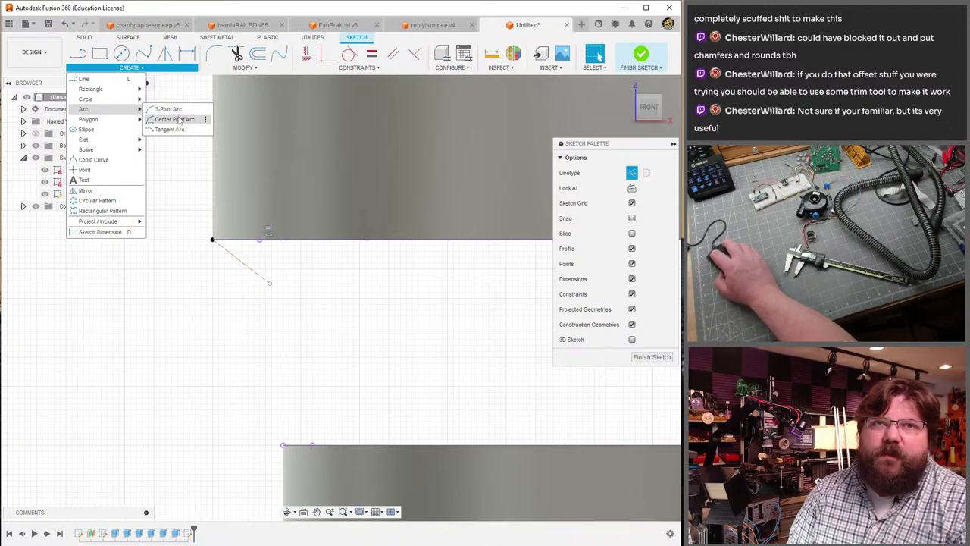
{"action": "left_click", "coordinate": [179, 120]}
{"action": "left_click", "coordinate": [260, 241]}
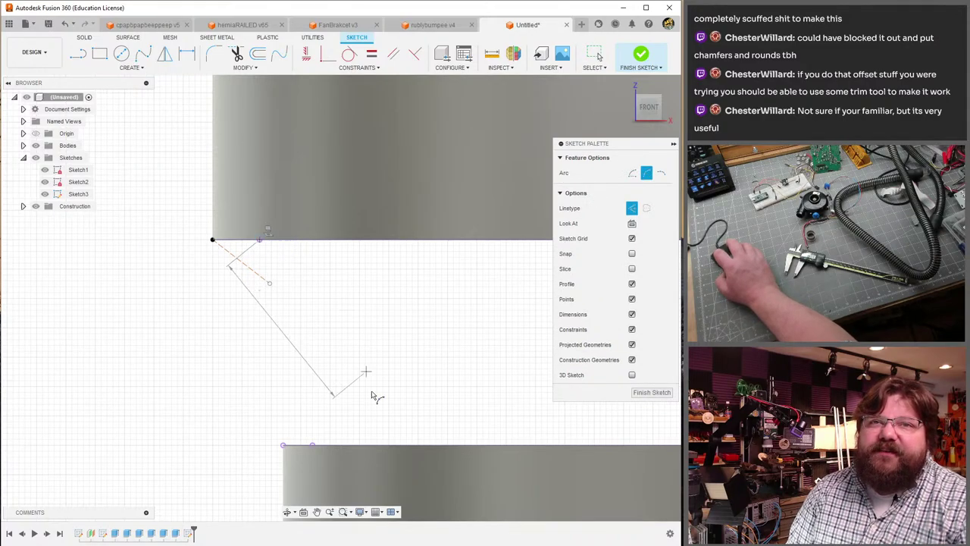
{"action": "key", "text": "Escape"}
- Remove the projection link from the projected line along the upper ring's bottom edge
{"action": "scroll", "coordinate": [258, 250], "scroll_direction": "up", "scroll_amount": 5}
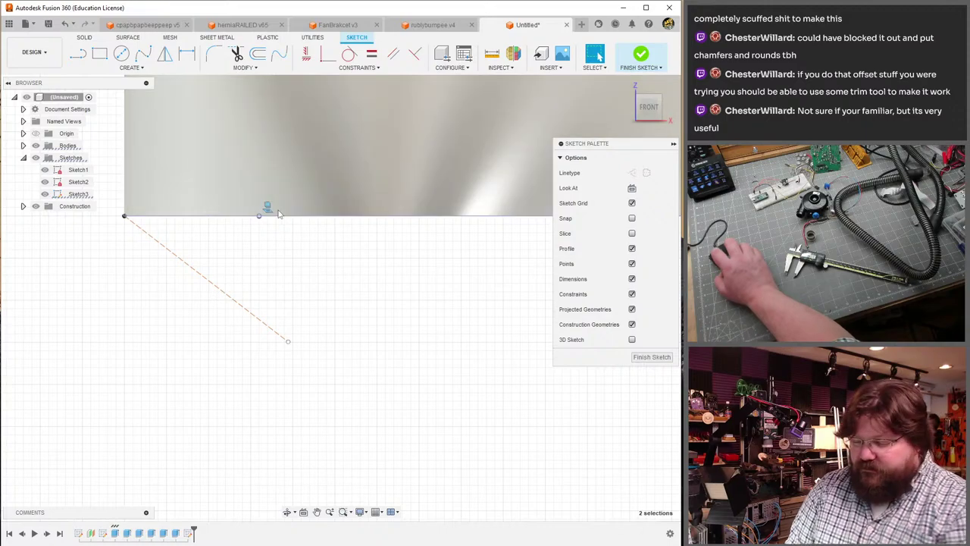
{"action": "left_click", "coordinate": [265, 218]}
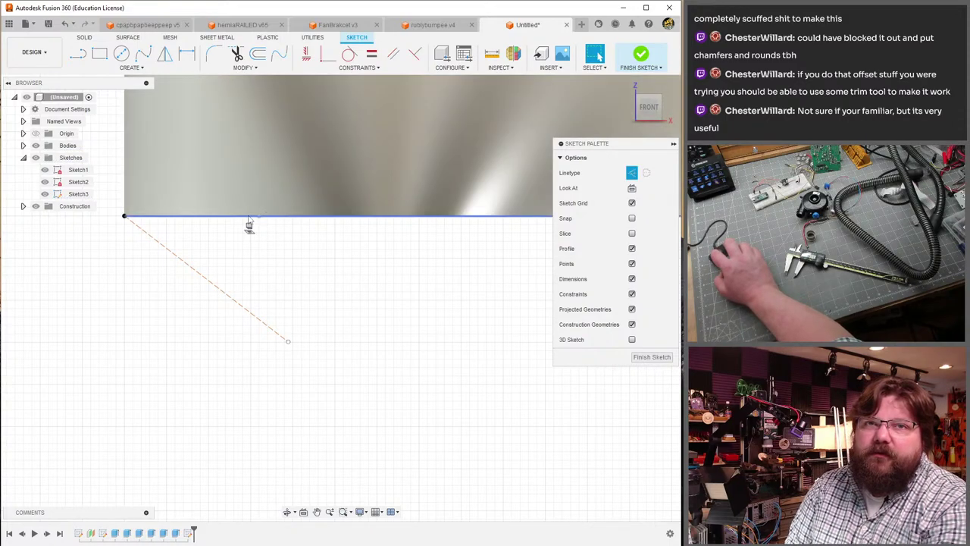
{"action": "left_click", "coordinate": [250, 219]}
{"action": "scroll", "coordinate": [302, 247], "scroll_direction": "down", "scroll_amount": 5}
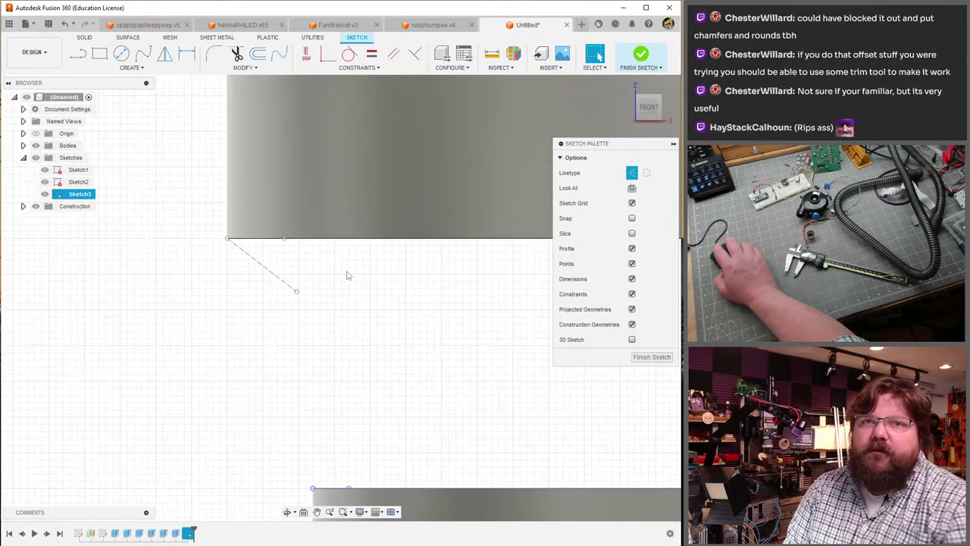
- Draw a three-point construction arc from the upper ring's inner edge point to the lower ring's inner edge point, bulging inward
{"action": "middle_click_drag", "start_coordinate": [346, 276], "coordinate": [295, 274]}
{"action": "scroll", "coordinate": [296, 274], "scroll_direction": "up", "scroll_amount": 2}
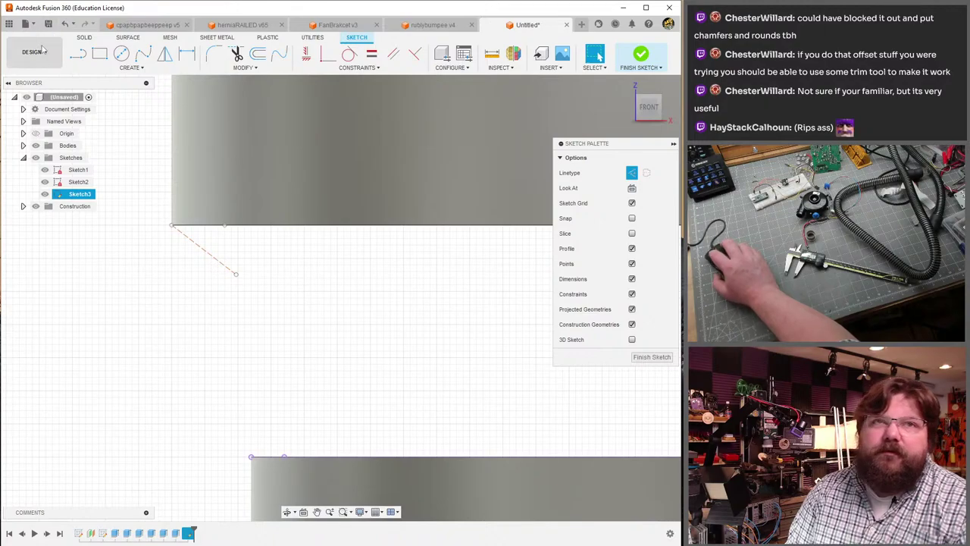
{"action": "left_click", "coordinate": [111, 69]}
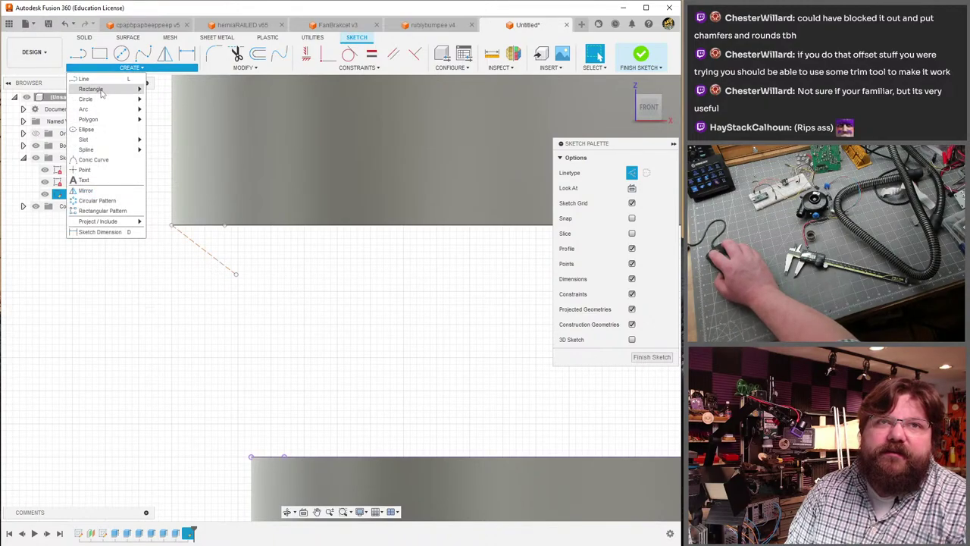
{"action": "mouse_move", "coordinate": [130, 112]}
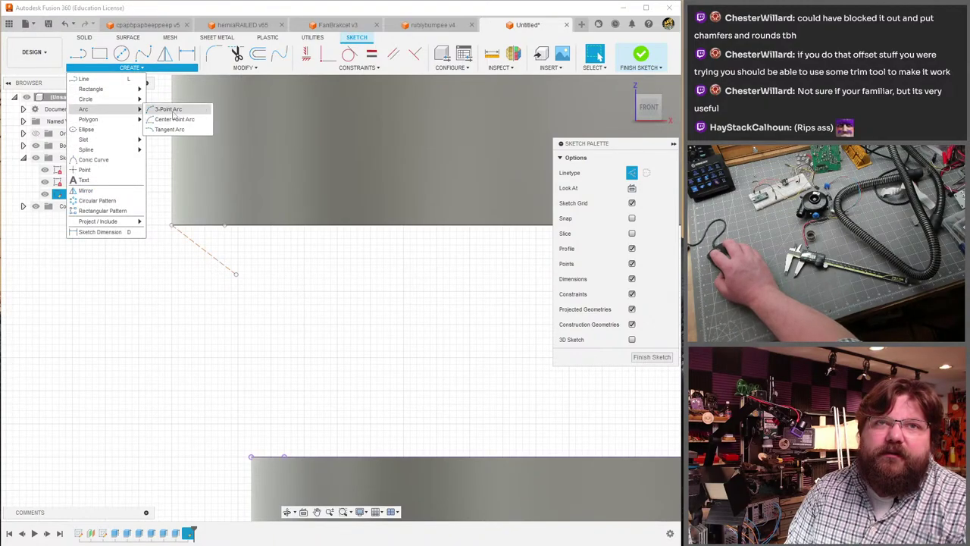
{"action": "left_click", "coordinate": [174, 119]}
{"action": "left_click", "coordinate": [224, 226]}
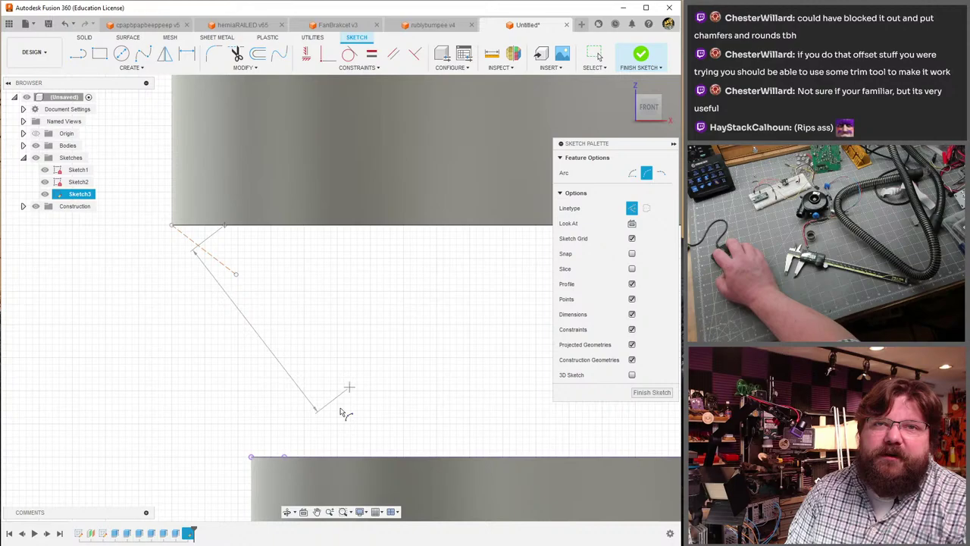
{"action": "left_click", "coordinate": [285, 454]}
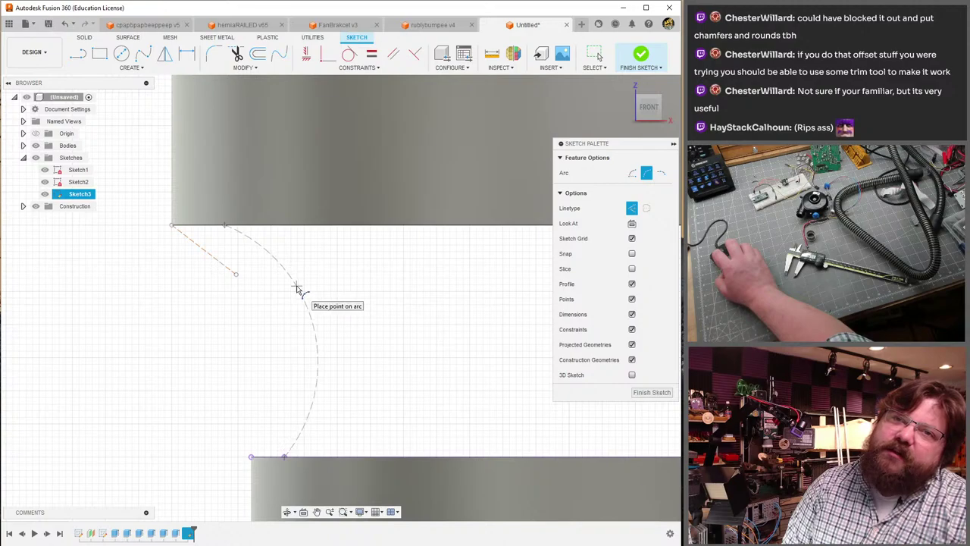
{"action": "left_click", "coordinate": [326, 366]}
{"action": "key", "text": "Escape"}
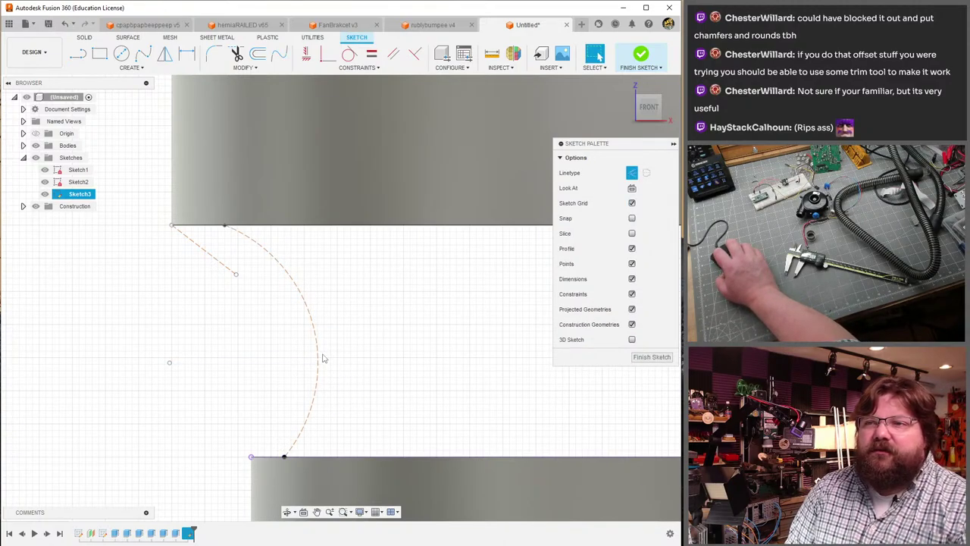
- Convert the neck arc and the short diagonal line to normal lines, and move the diagonal's free end slightly up and outward
{"action": "left_click", "coordinate": [319, 360]}
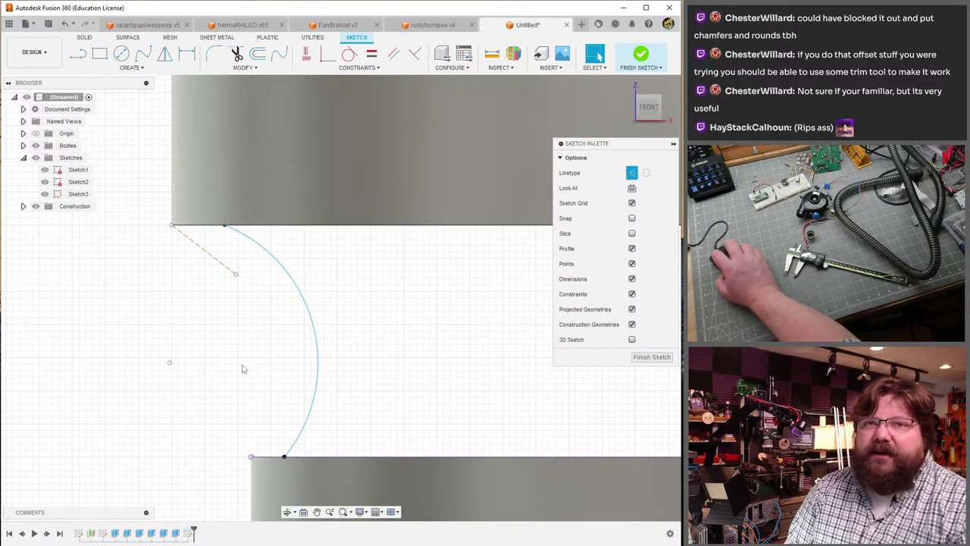
{"action": "left_click", "coordinate": [212, 256]}
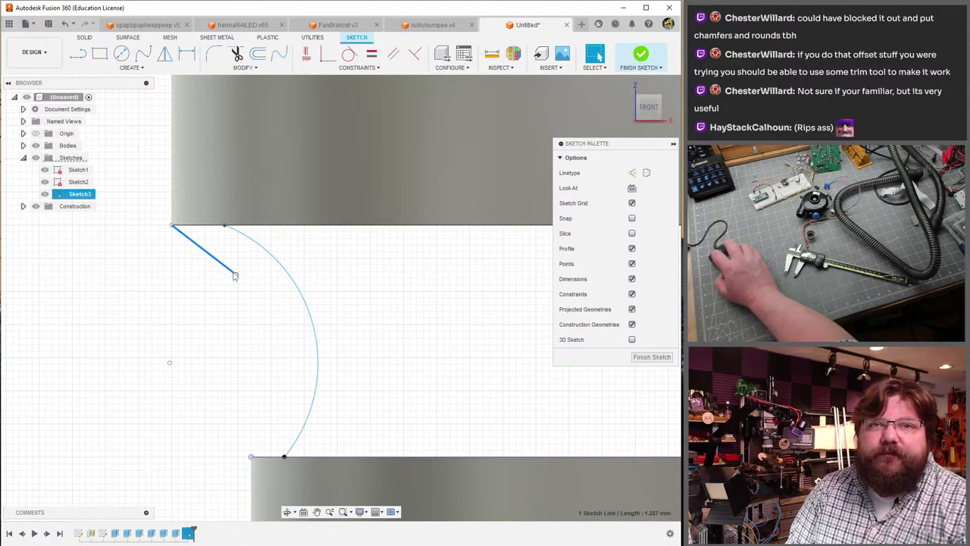
{"action": "left_click_drag", "start_coordinate": [235, 276], "coordinate": [227, 260]}
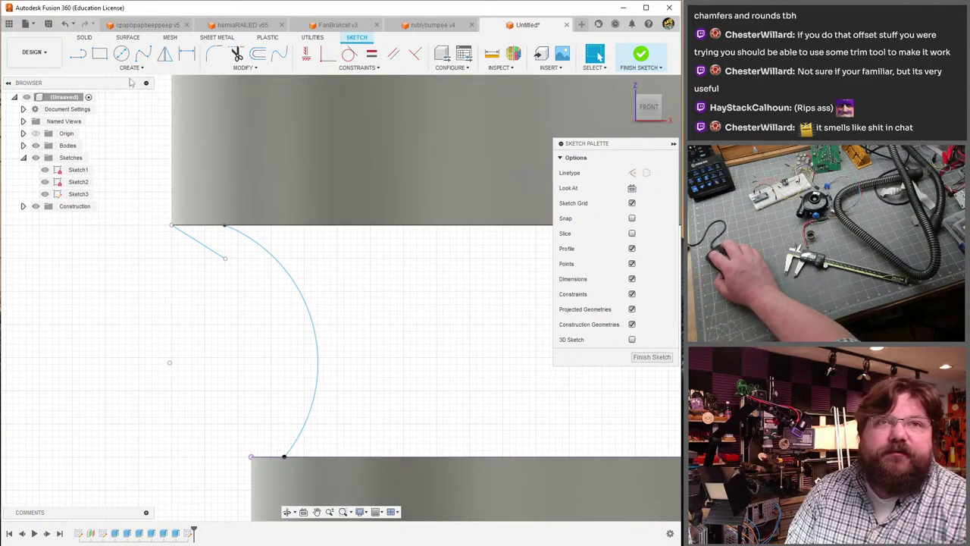
- Draw a second three-point arc from the lower ring's outer corner to the diagonal line's free end, roughly following the first arc
{"action": "left_click", "coordinate": [128, 69]}
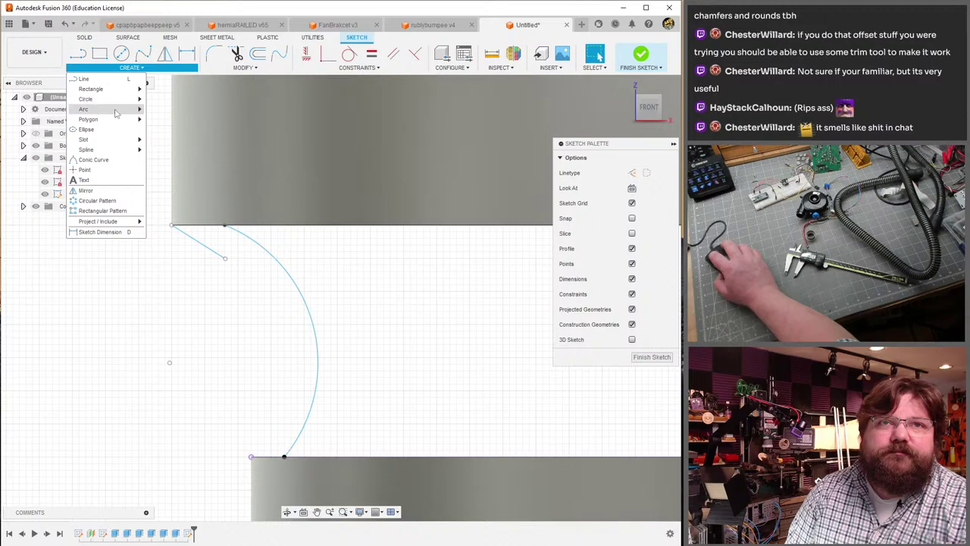
{"action": "mouse_move", "coordinate": [116, 112]}
{"action": "left_click", "coordinate": [166, 114]}
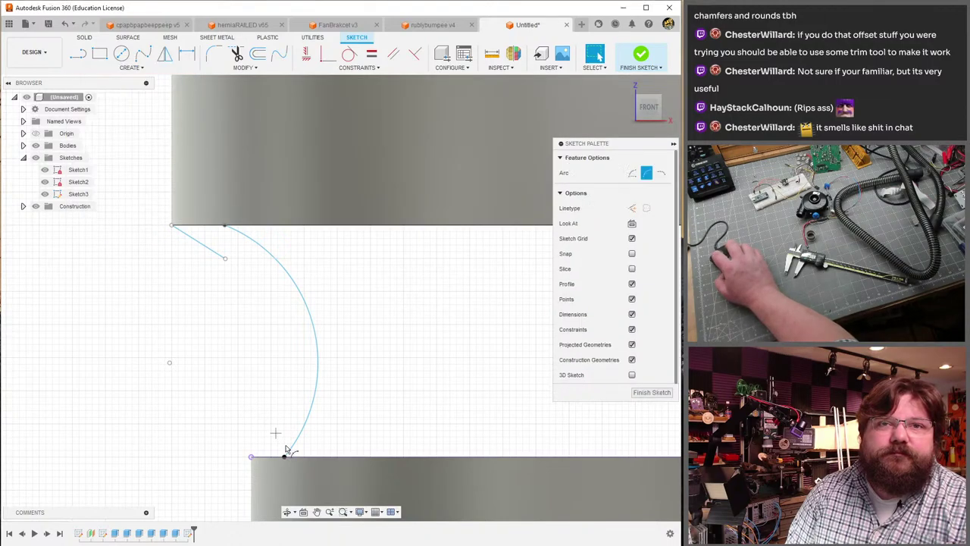
{"action": "left_click", "coordinate": [251, 456]}
{"action": "left_click", "coordinate": [225, 260]}
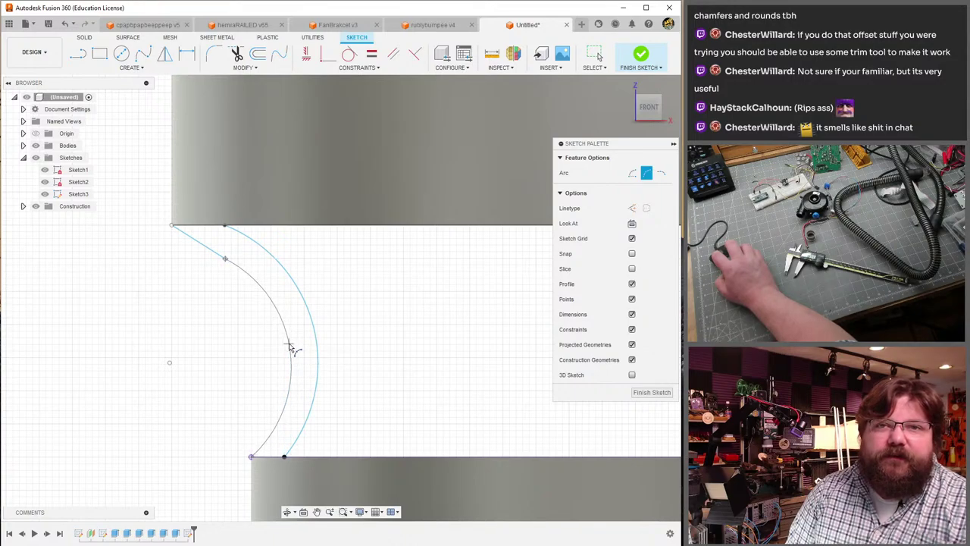
{"action": "left_click", "coordinate": [290, 347]}
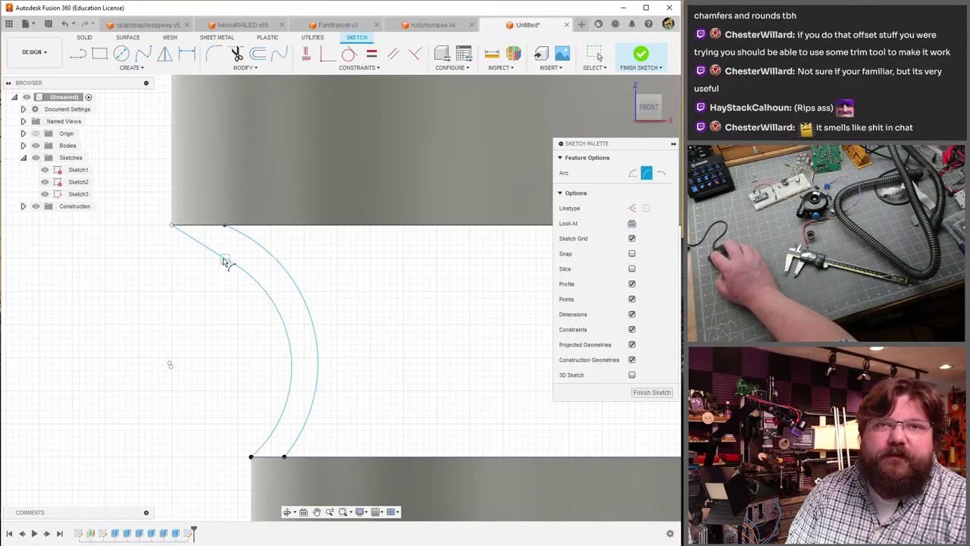
{"action": "key", "text": "Escape"}
- Reposition the point joining the diagonal line and the outer arc so that the line flows smoothly into the arc
{"action": "left_click", "coordinate": [224, 261]}
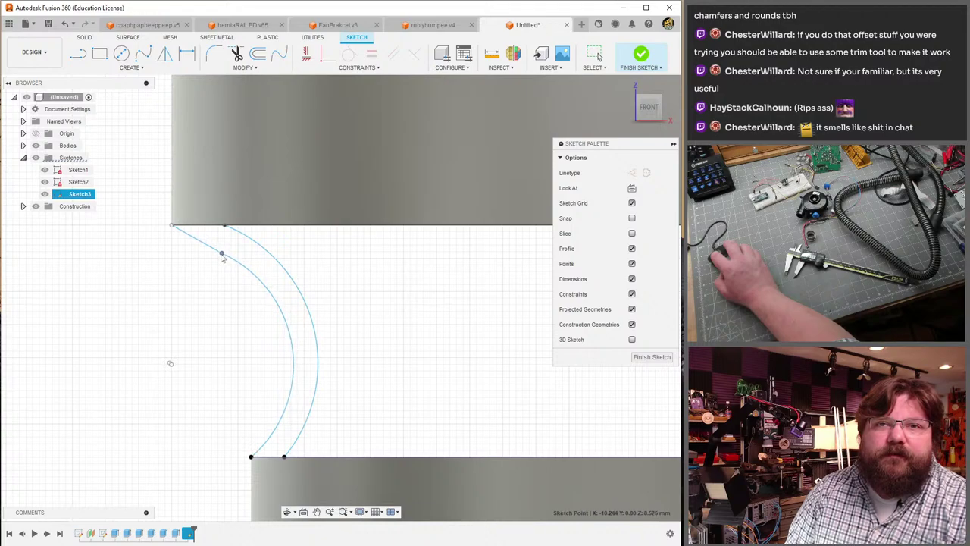
{"action": "mouse_move", "coordinate": [229, 265]}
{"action": "left_mouse_down"}
{"action": "mouse_move", "coordinate": [232, 278]}
{"action": "mouse_move", "coordinate": [231, 256]}
{"action": "mouse_move", "coordinate": [227, 263]}
{"action": "left_mouse_up"}
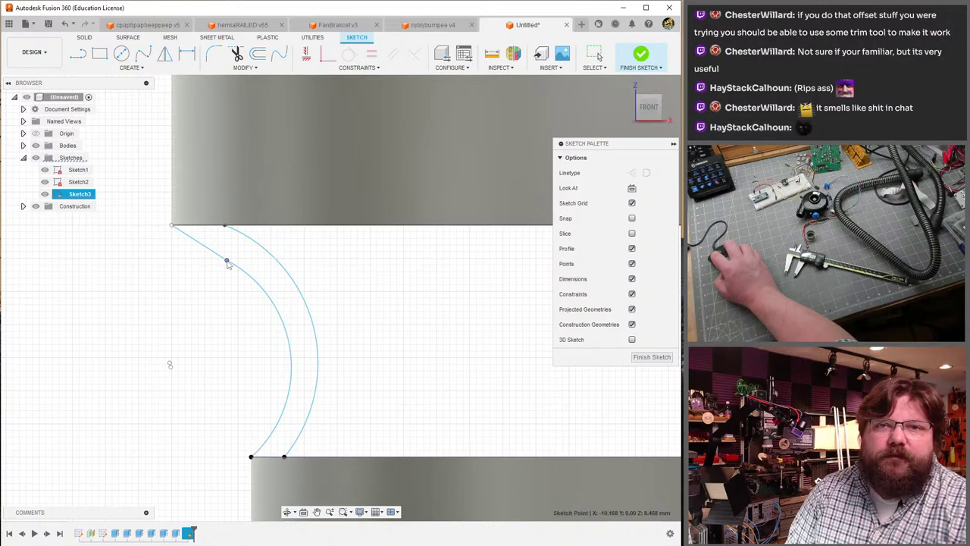
{"action": "left_click", "coordinate": [185, 322]}
{"action": "scroll", "coordinate": [185, 329], "scroll_direction": "down", "scroll_amount": 3}
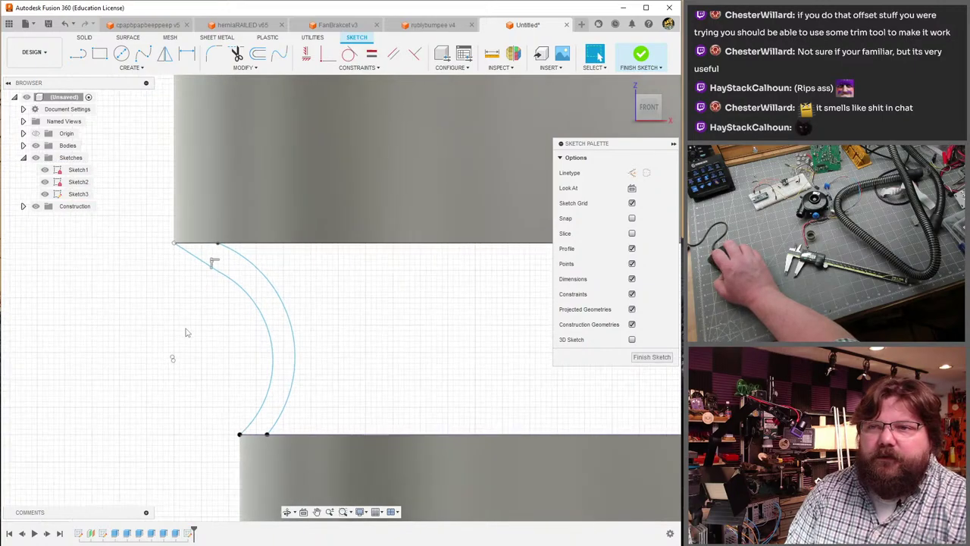
{"action": "scroll", "coordinate": [308, 318], "scroll_direction": "up", "scroll_amount": 2}
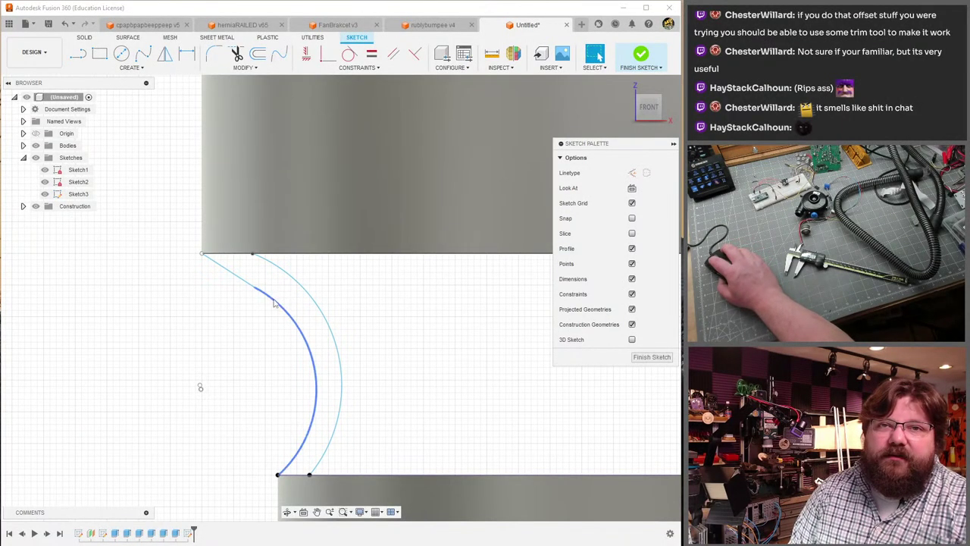
{"action": "left_click", "coordinate": [266, 299]}
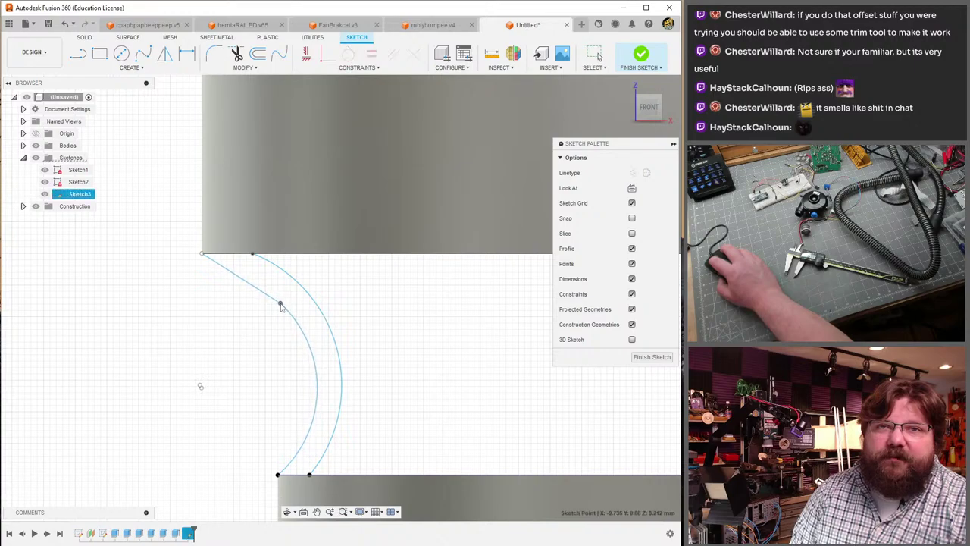
{"action": "left_click_drag", "start_coordinate": [266, 301], "coordinate": [263, 296]}
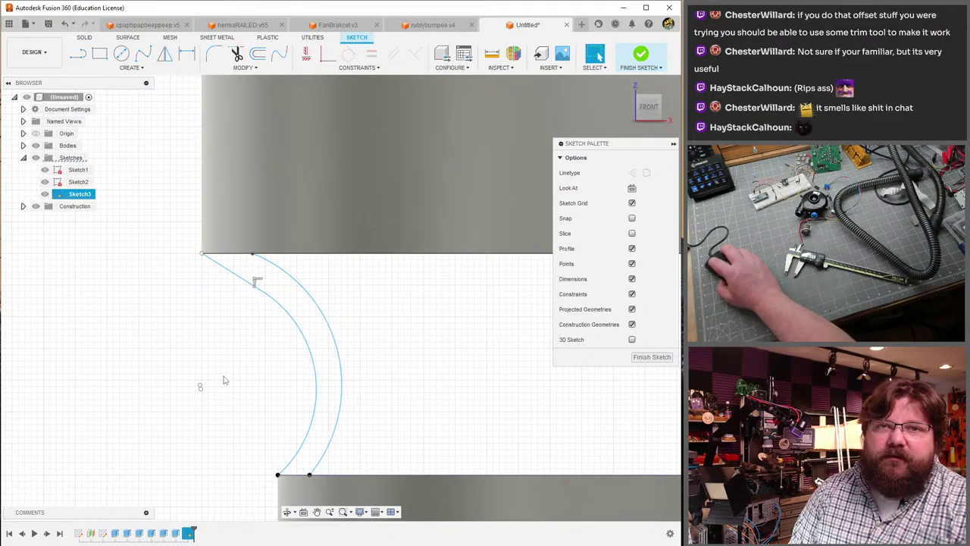
{"action": "key", "text": "Escape"}
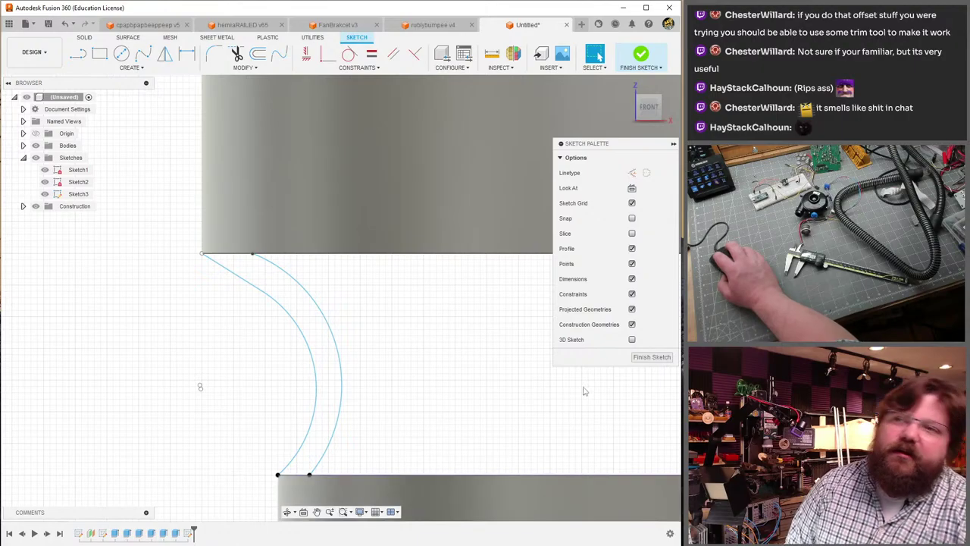
{"action": "left_click", "coordinate": [650, 357]}
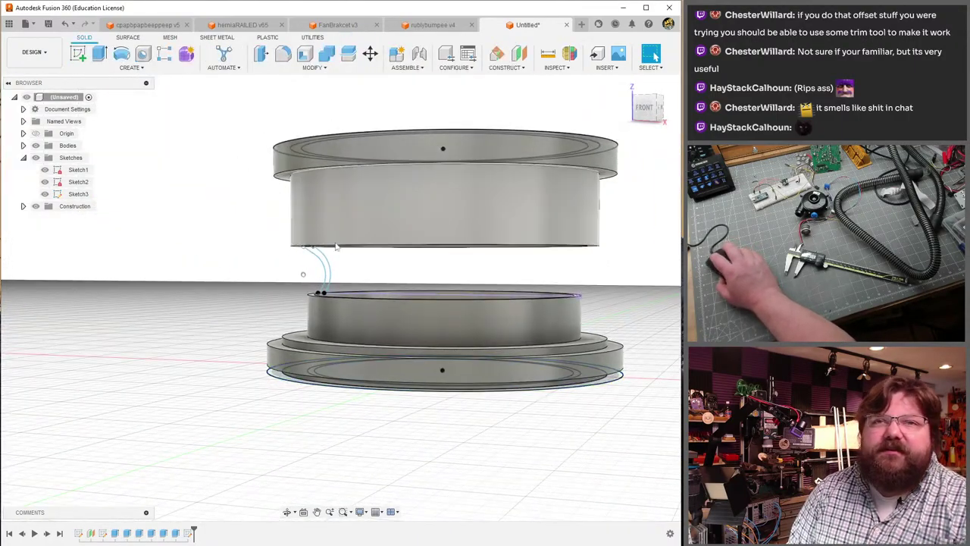
{"action": "left_click", "coordinate": [120, 59]}
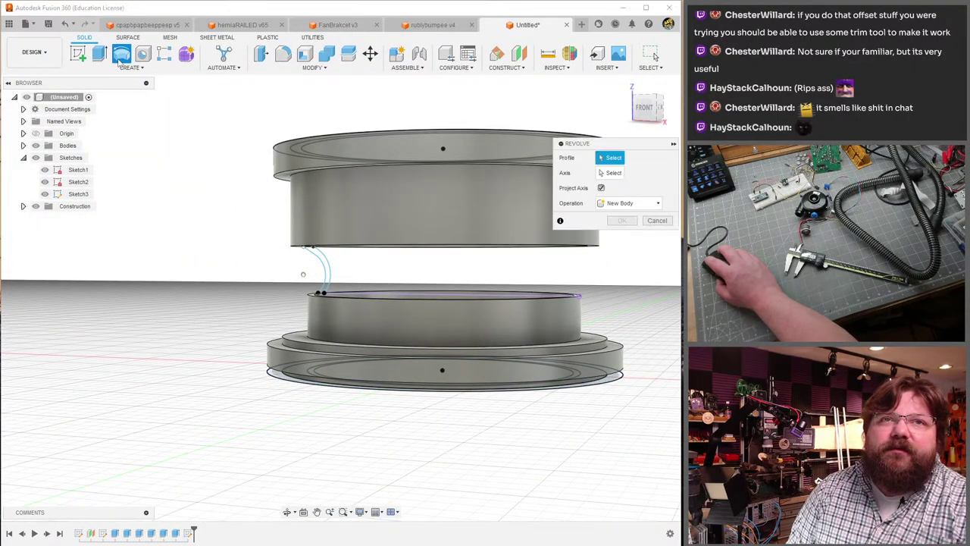
{"action": "middle_click_drag", "start_coordinate": [195, 251], "coordinate": [372, 298], "text": "shift"}
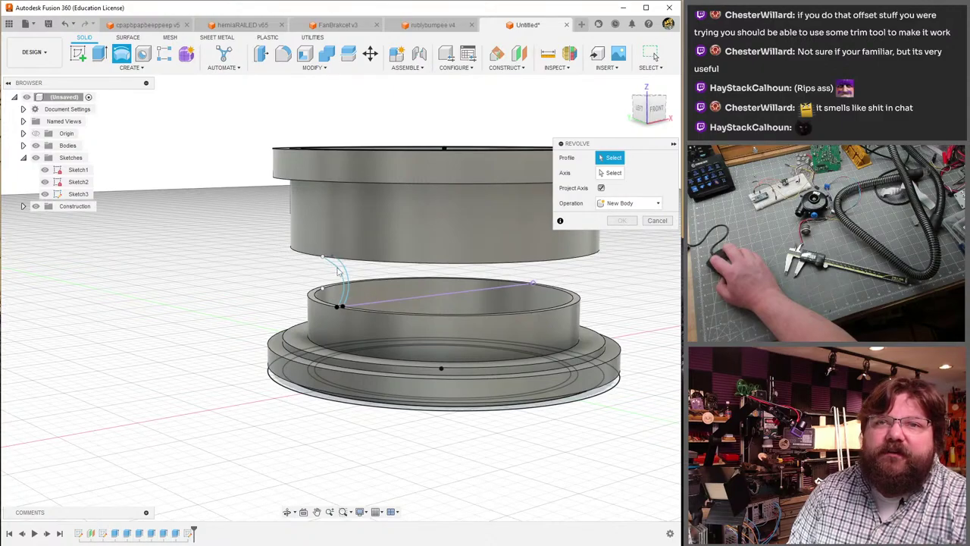
{"action": "scroll", "coordinate": [359, 295], "scroll_direction": "up", "scroll_amount": 3}
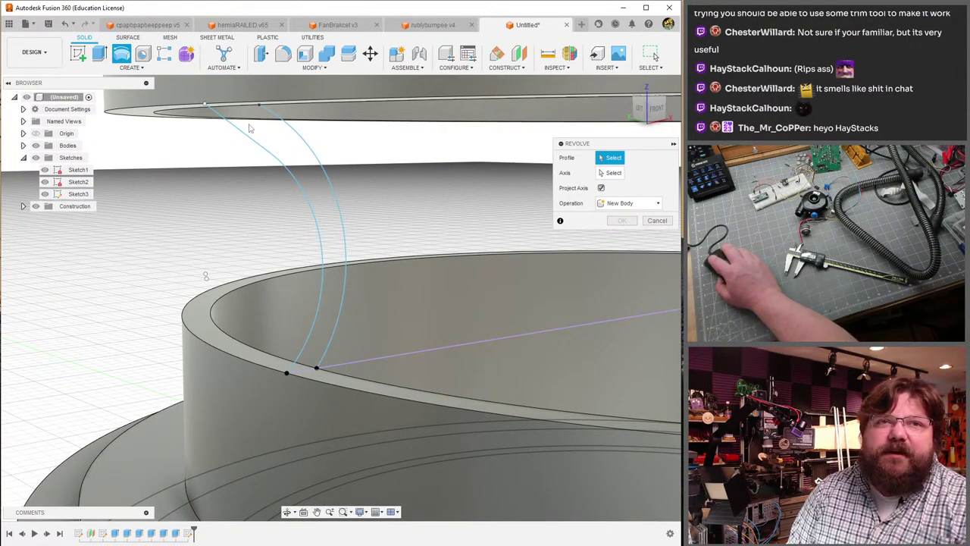
{"action": "mouse_move", "coordinate": [314, 254]}
{"action": "middle_mouse_down", "text": "shift"}
{"action": "mouse_move", "coordinate": [266, 245]}
{"action": "mouse_move", "coordinate": [319, 220]}
{"action": "middle_mouse_up", "text": "shift"}
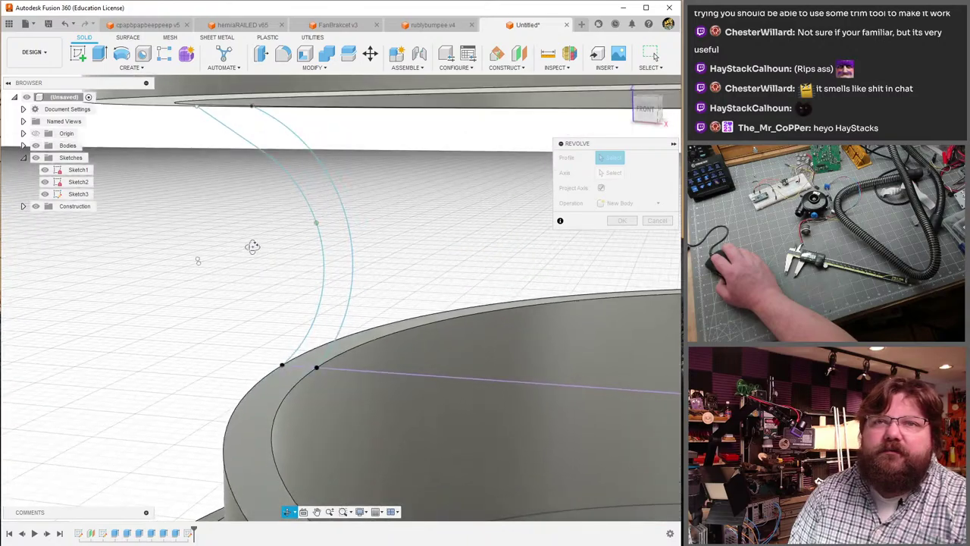
{"action": "key", "text": "Escape"}
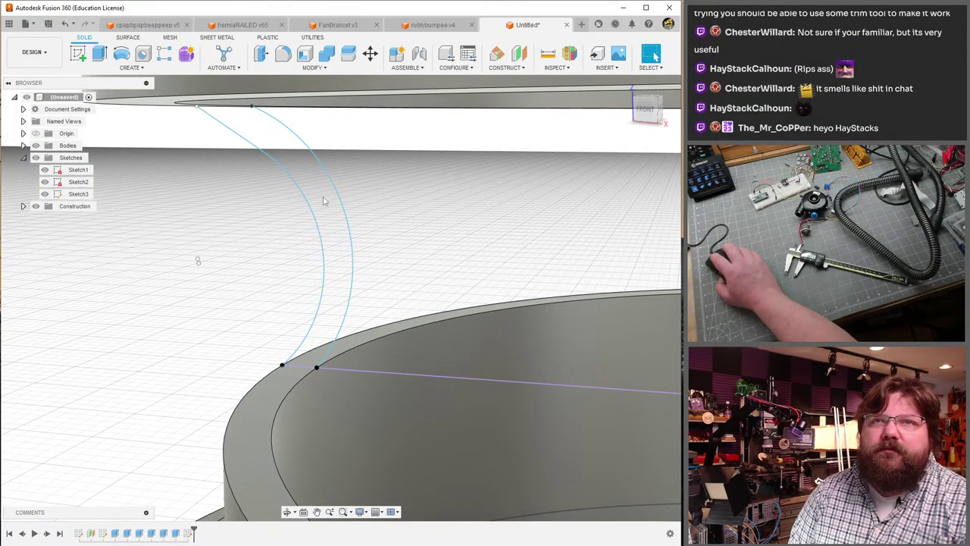
- Close the neck profile with straight lines across its upper and lower ends, joining the endpoints of the inner and outer curves, and finish the sketch
{"action": "double_click", "coordinate": [130, 137]}
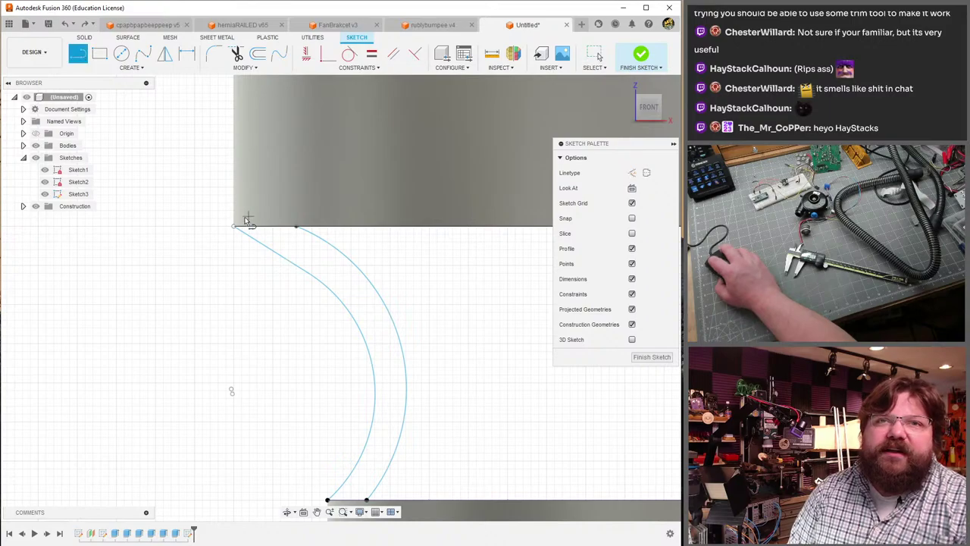
{"action": "left_click", "coordinate": [237, 230]}
{"action": "left_click", "coordinate": [296, 226]}
{"action": "mouse_move", "coordinate": [299, 227]}
{"action": "middle_mouse_down"}
{"action": "mouse_move", "coordinate": [328, 318]}
{"action": "mouse_move", "coordinate": [318, 360]}
{"action": "middle_mouse_up"}
{"action": "left_click", "coordinate": [297, 358]}
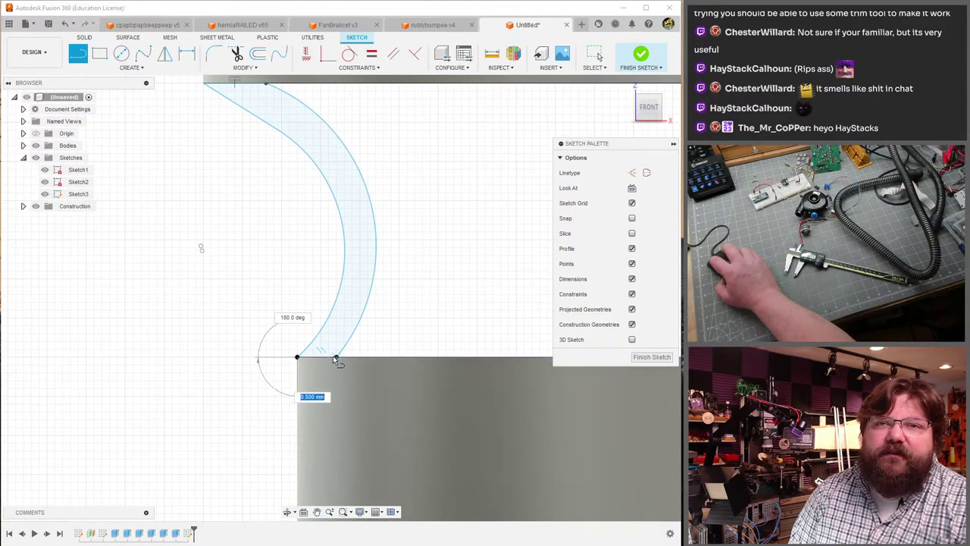
{"action": "key", "text": "Escape"}
{"action": "scroll", "coordinate": [442, 297], "scroll_direction": "down", "scroll_amount": 1}
{"action": "scroll", "coordinate": [442, 297], "scroll_direction": "down", "scroll_amount": 1}
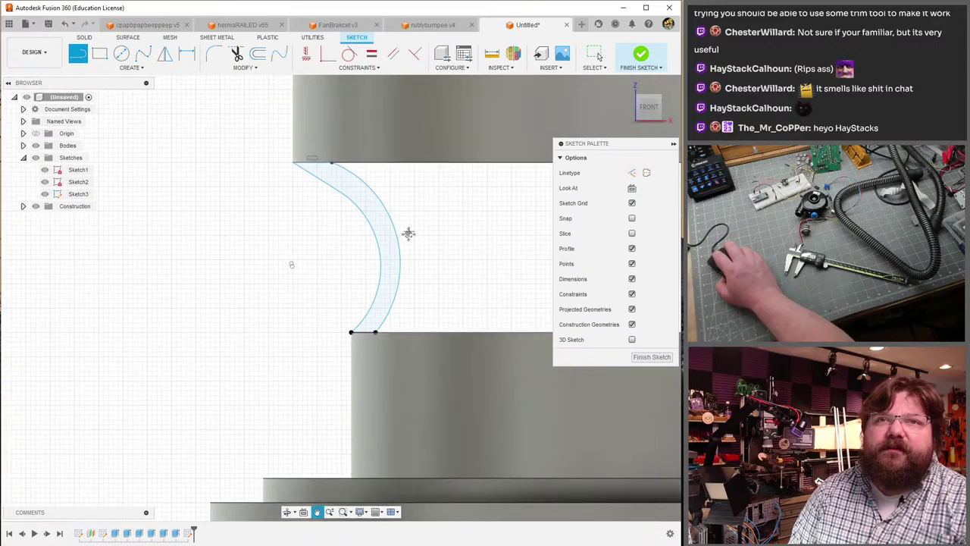
{"action": "middle_click_drag", "start_coordinate": [407, 231], "coordinate": [394, 297]}
{"action": "key", "text": "Escape"}
{"action": "left_click", "coordinate": [658, 358]}
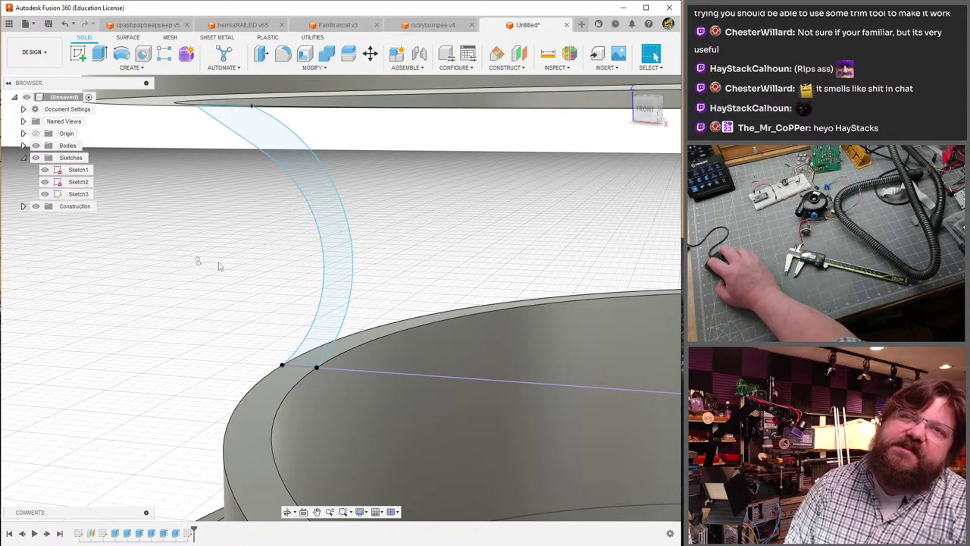
- Reopen the neck profile sketch and try to reshape its curve by moving an arc's centre point
{"action": "double_click", "coordinate": [79, 194]}
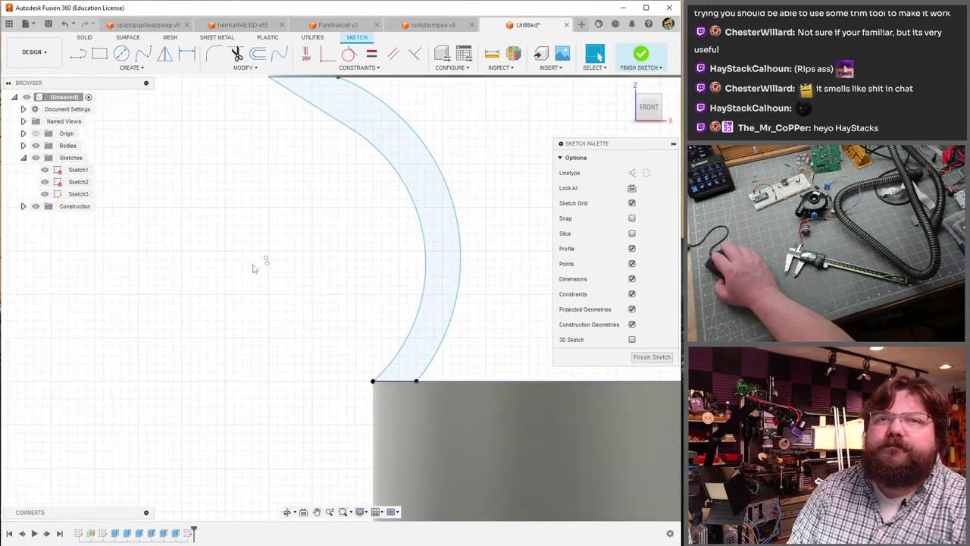
{"action": "key", "text": "Escape"}
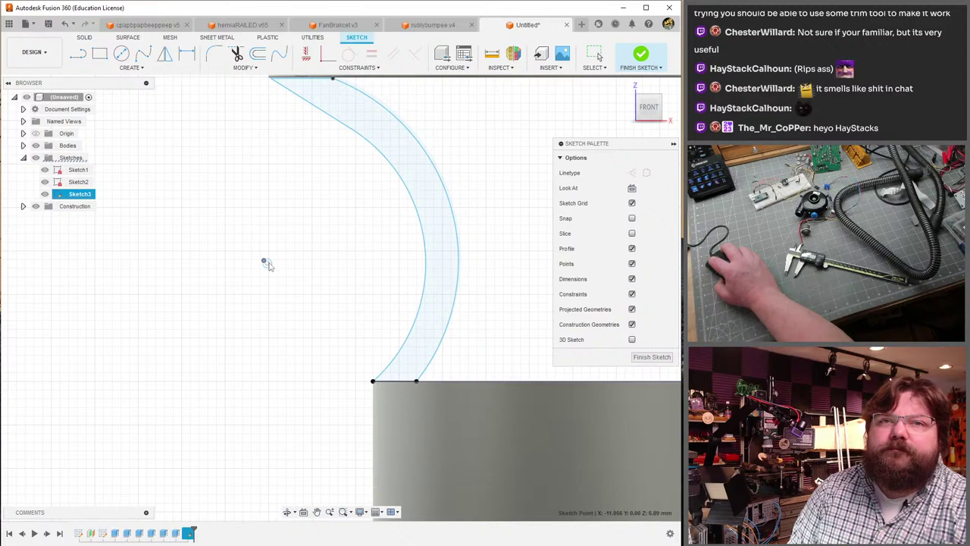
{"action": "mouse_move", "coordinate": [264, 262]}
{"action": "left_mouse_down"}
{"action": "mouse_move", "coordinate": [268, 270]}
{"action": "mouse_move", "coordinate": [301, 266]}
{"action": "mouse_move", "coordinate": [266, 260]}
{"action": "mouse_move", "coordinate": [277, 273]}
{"action": "mouse_move", "coordinate": [271, 257]}
{"action": "mouse_move", "coordinate": [266, 268]}
{"action": "mouse_move", "coordinate": [285, 256]}
{"action": "left_mouse_up"}
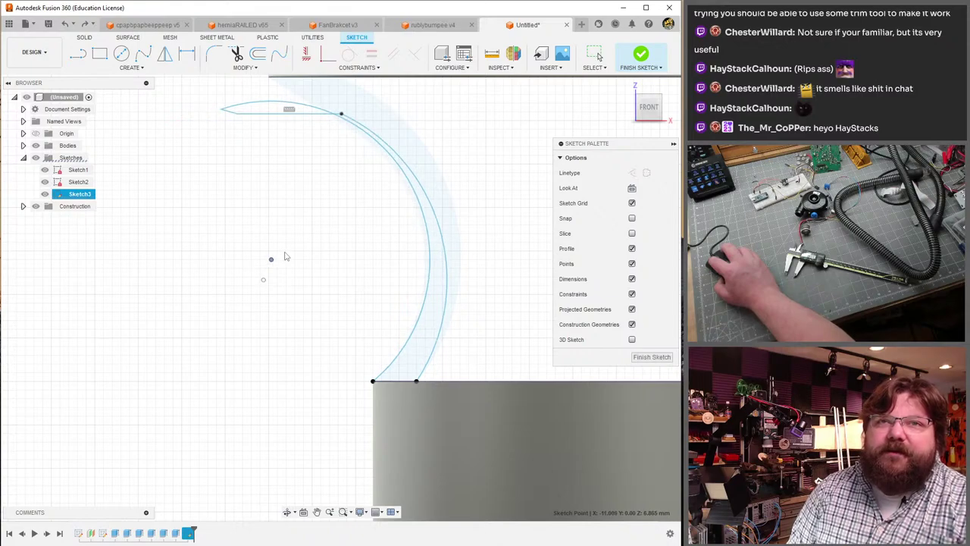
{"action": "left_click_drag", "start_coordinate": [431, 300], "coordinate": [353, 253]}
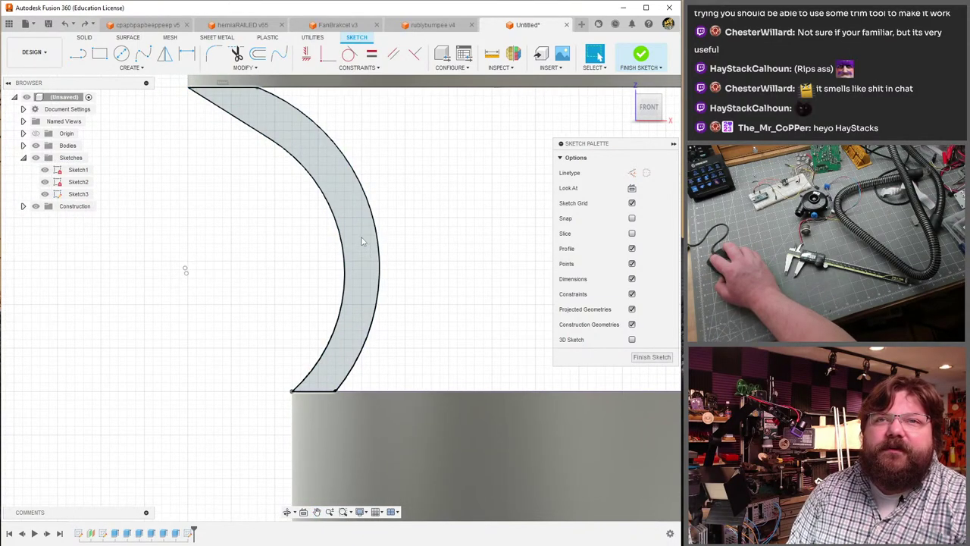
{"action": "left_click", "coordinate": [343, 250]}
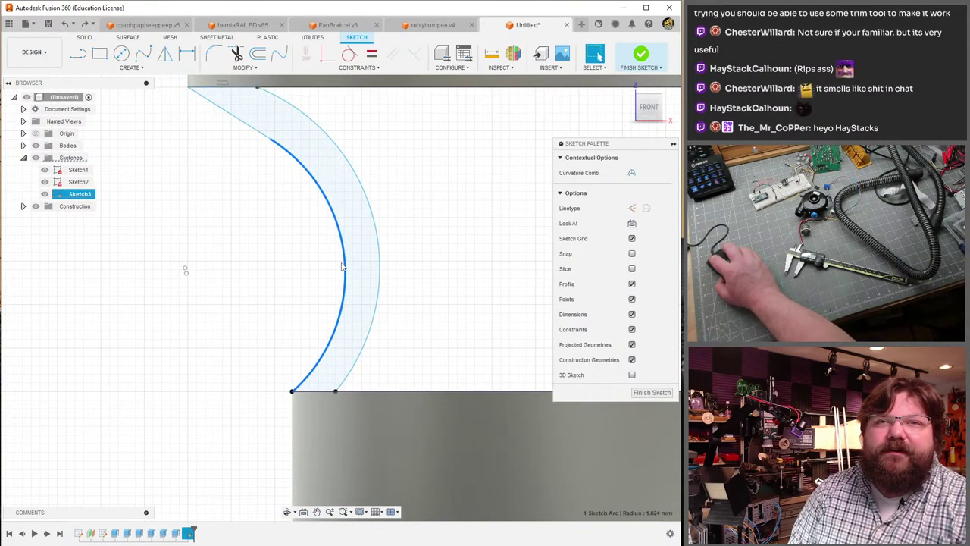
- Reshape the inner arc of the curved transition profile between the two rings and finish the sketch
{"action": "left_click_drag", "start_coordinate": [342, 267], "coordinate": [345, 266]}
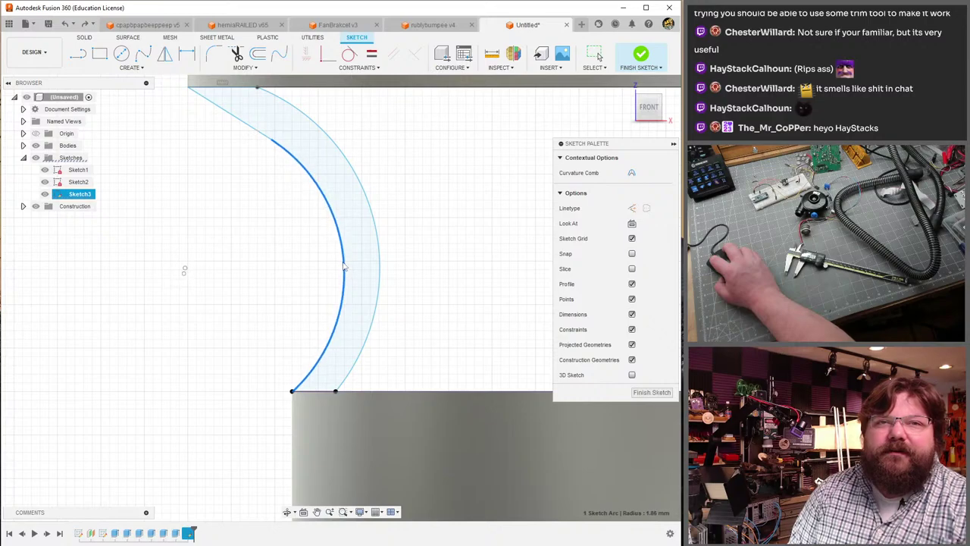
{"action": "key", "text": "Escape"}
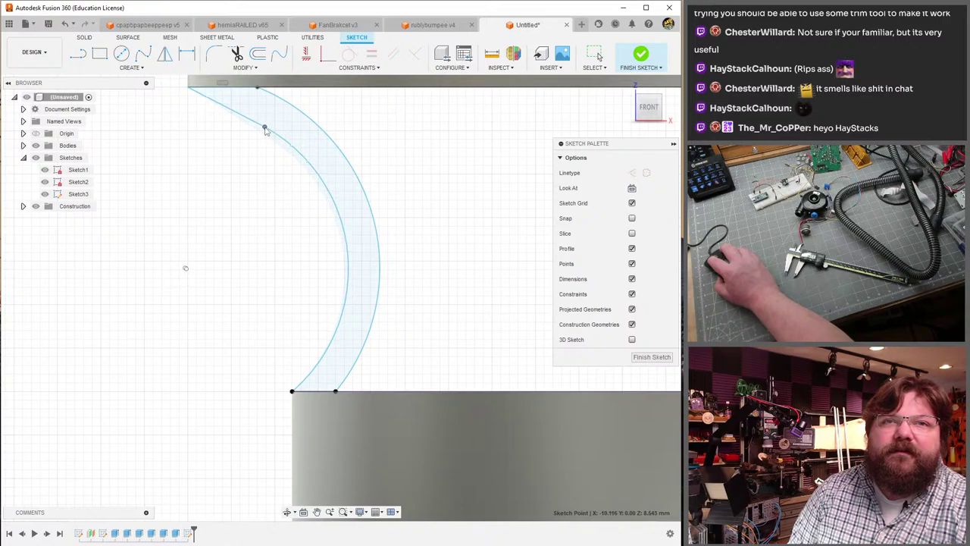
{"action": "mouse_move", "coordinate": [241, 199]}
{"action": "middle_mouse_down"}
{"action": "mouse_move", "coordinate": [247, 227]}
{"action": "mouse_move", "coordinate": [223, 299]}
{"action": "mouse_move", "coordinate": [188, 323]}
{"action": "middle_mouse_up"}
{"action": "scroll", "coordinate": [223, 298], "scroll_direction": "down", "scroll_amount": 2}
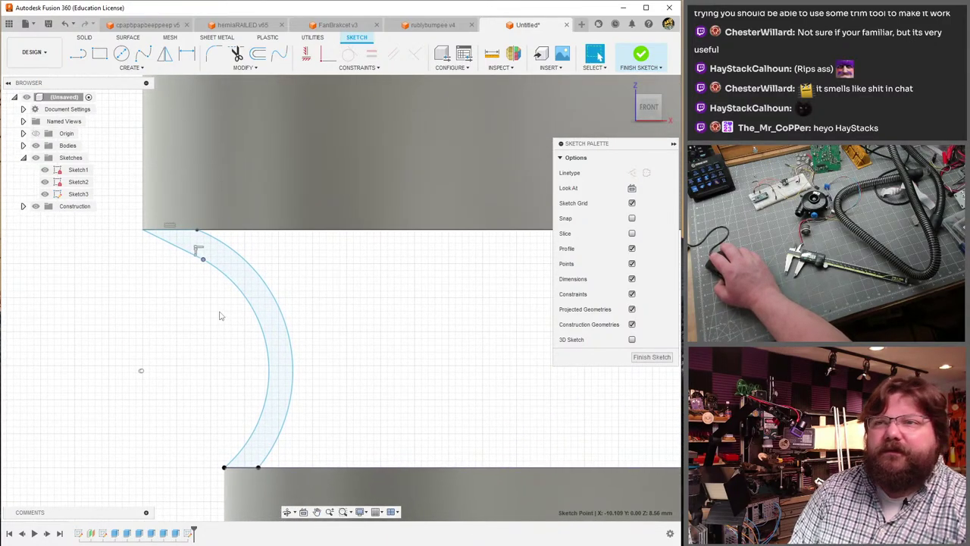
{"action": "left_click", "coordinate": [651, 357]}
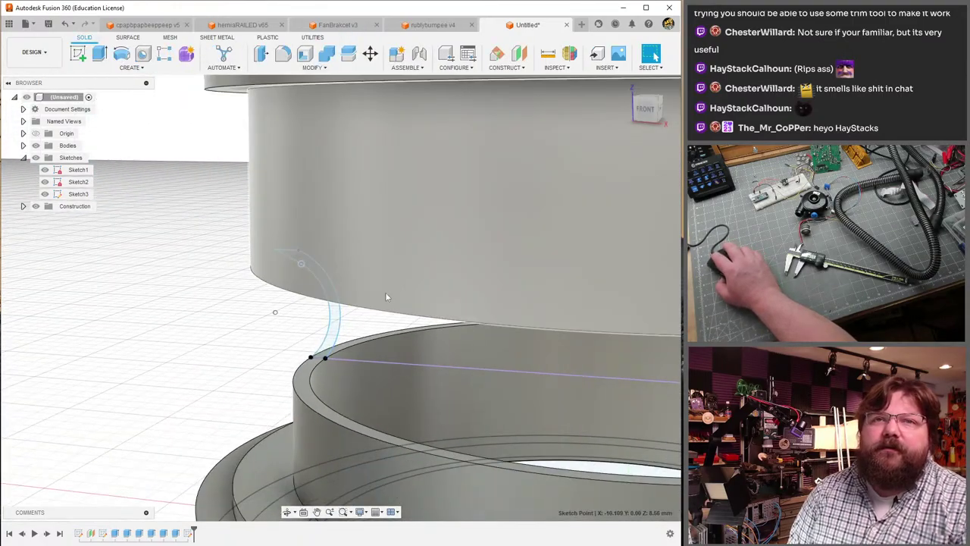
- Revolve the curved profile 360 degrees about the vertical Z axis, joining it to the upper and lower rings
{"action": "middle_click_drag", "start_coordinate": [387, 295], "coordinate": [316, 304], "text": "shift"}
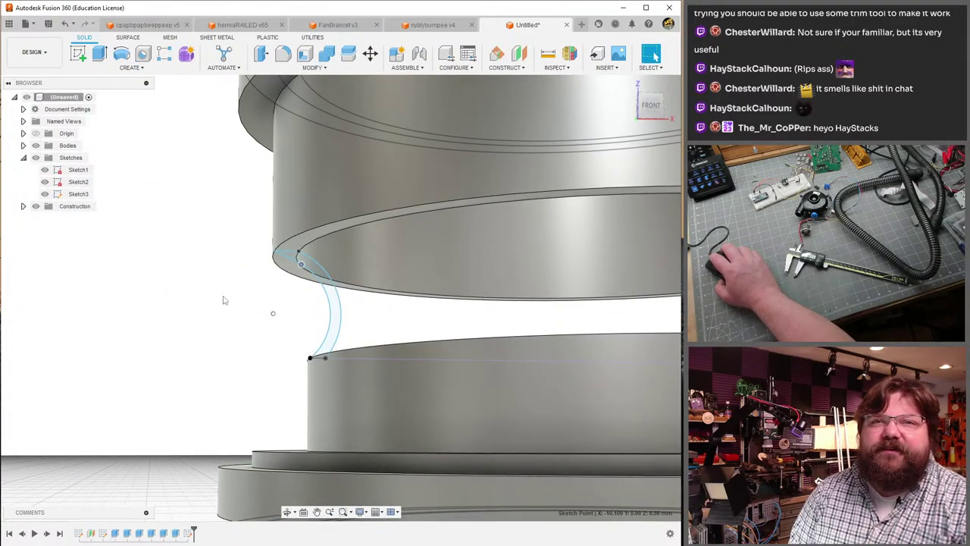
{"action": "left_click", "coordinate": [123, 54]}
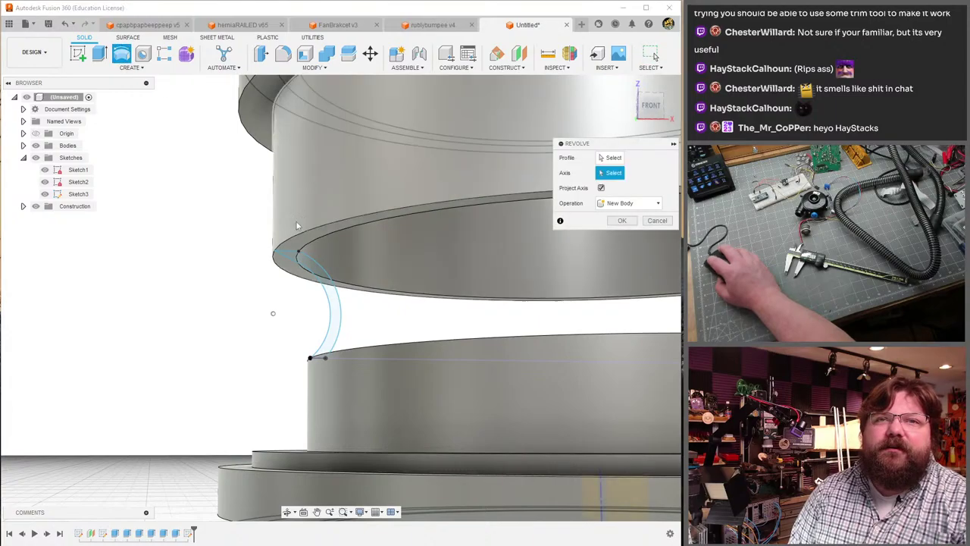
{"action": "middle_click_drag", "start_coordinate": [310, 321], "coordinate": [326, 333], "text": "shift"}
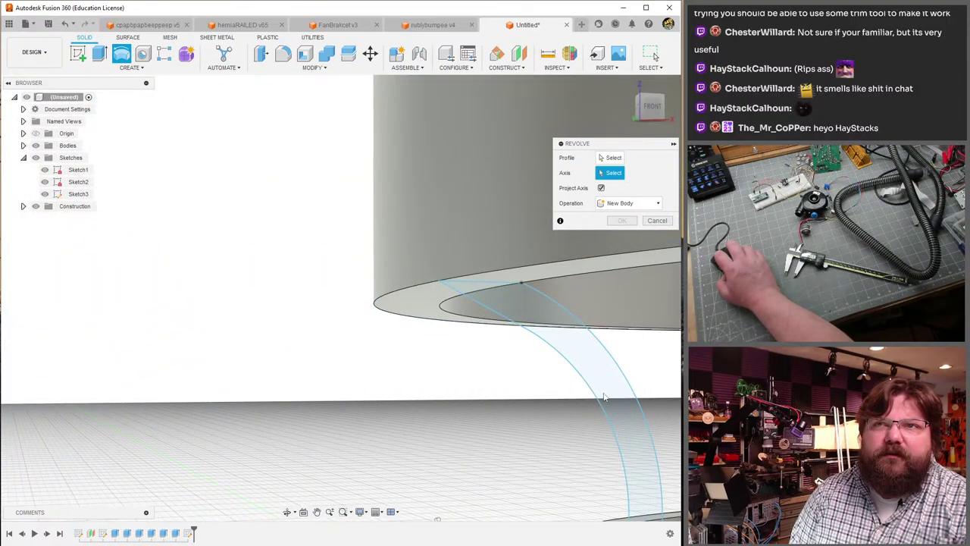
{"action": "middle_click_drag", "start_coordinate": [604, 396], "coordinate": [599, 227], "text": "shift"}
{"action": "left_click", "coordinate": [610, 158]}
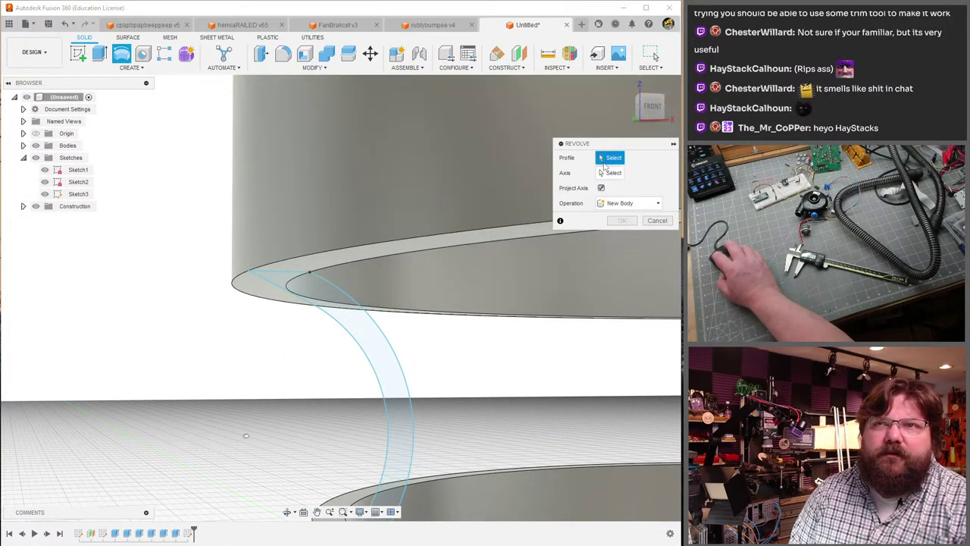
{"action": "left_click", "coordinate": [398, 369]}
{"action": "scroll", "coordinate": [356, 339], "scroll_direction": "down", "scroll_amount": 5}
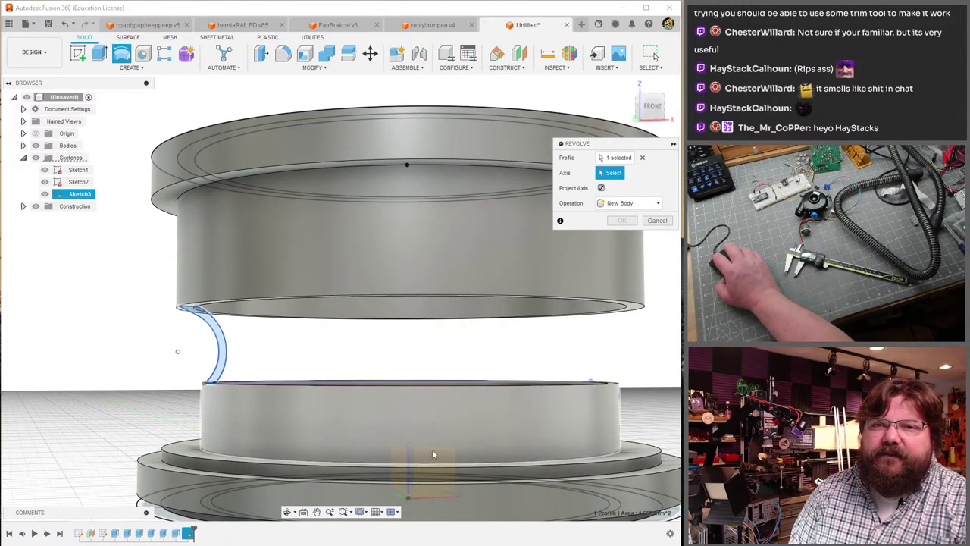
{"action": "middle_click_drag", "start_coordinate": [433, 454], "coordinate": [406, 447], "text": "shift"}
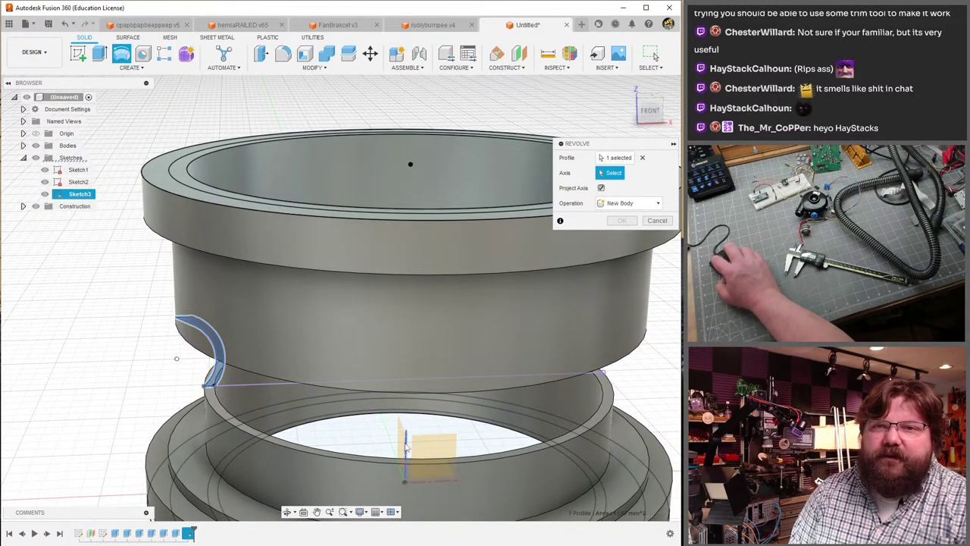
{"action": "left_click", "coordinate": [406, 448]}
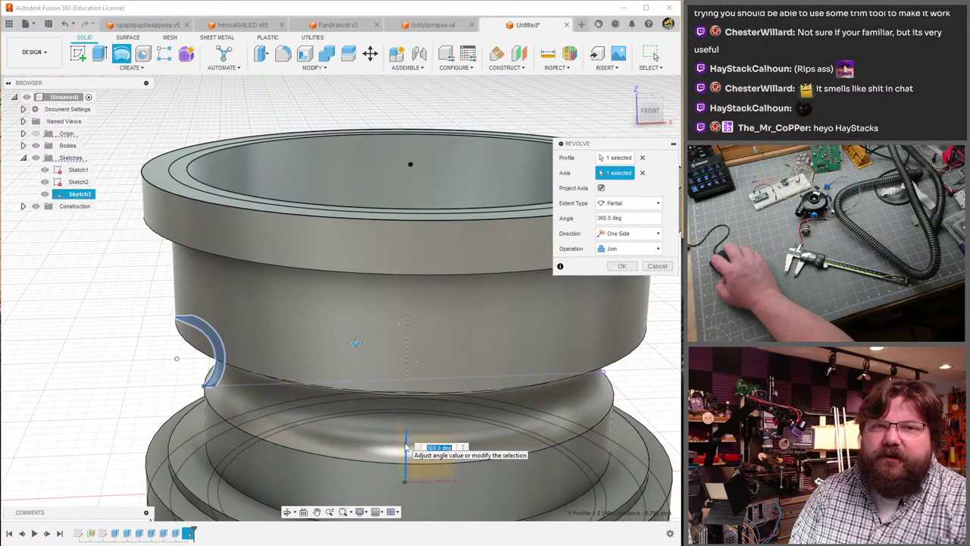
{"action": "left_click", "coordinate": [626, 272]}
- Inspect the joined adapter from below and above, and hide Sketch1, Sketch2 and Sketch3
{"action": "middle_click_drag", "start_coordinate": [620, 271], "coordinate": [614, 212], "text": "shift"}
{"action": "middle_click_drag", "start_coordinate": [440, 334], "coordinate": [438, 356], "text": "shift"}
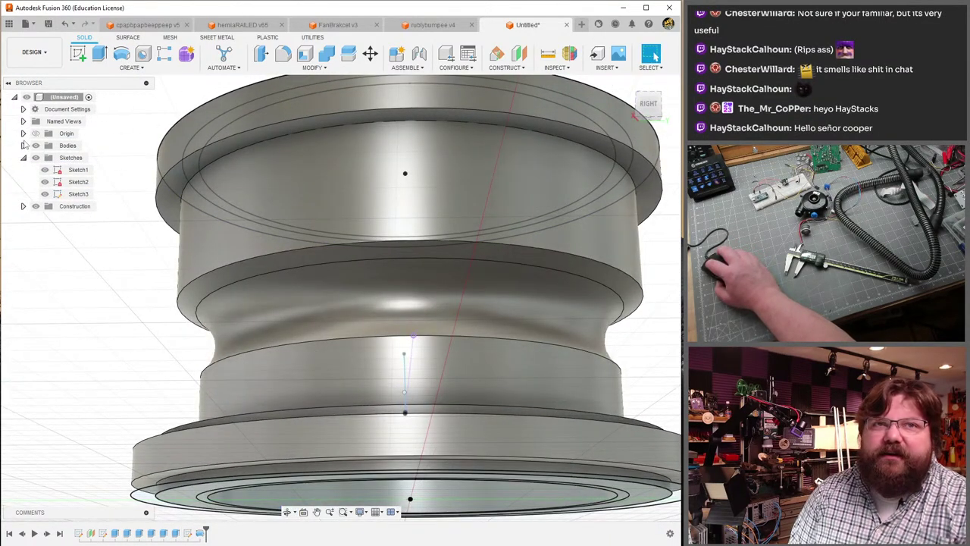
{"action": "left_click", "coordinate": [24, 146]}
{"action": "left_click", "coordinate": [24, 146]}
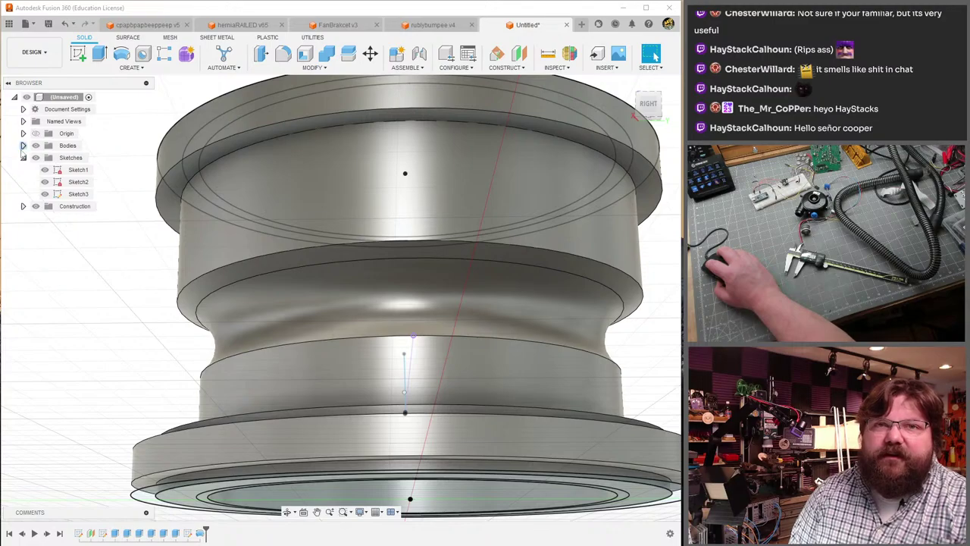
{"action": "middle_click_drag", "start_coordinate": [46, 303], "coordinate": [142, 359], "text": "shift"}
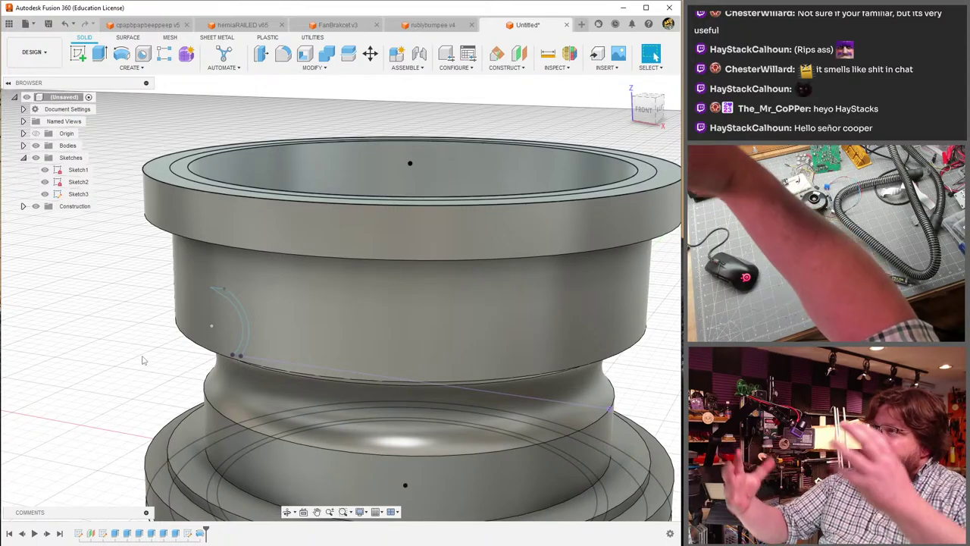
{"action": "scroll", "coordinate": [273, 390], "scroll_direction": "down", "scroll_amount": 5}
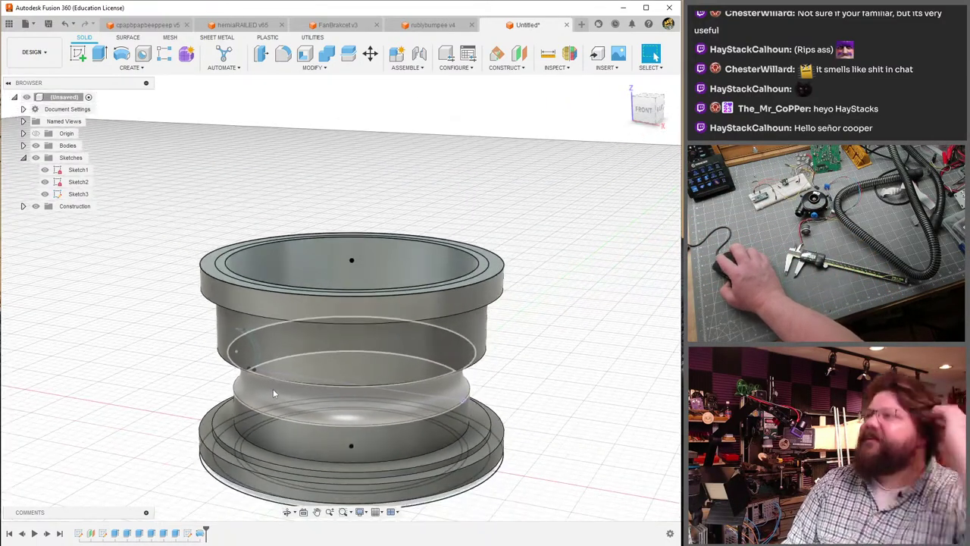
{"action": "left_click", "coordinate": [36, 157]}
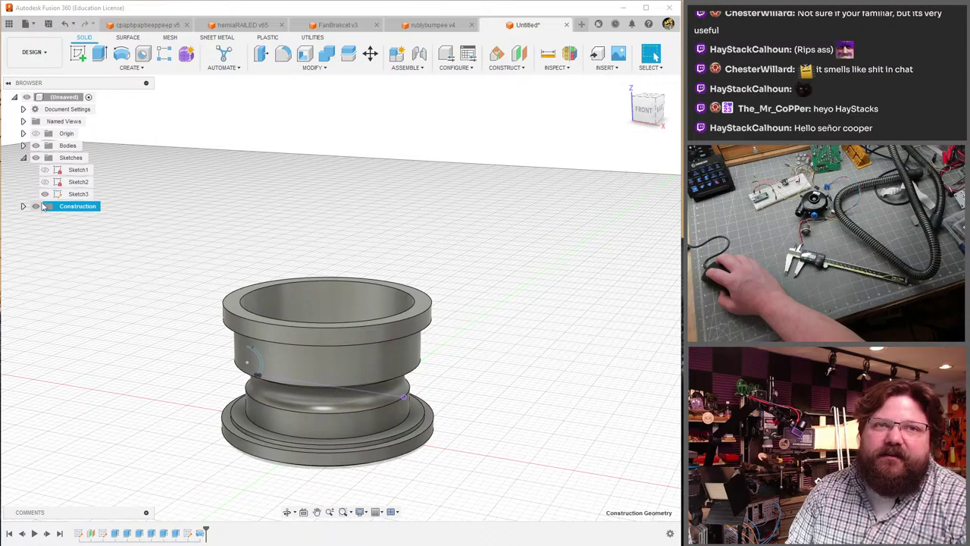
{"action": "scroll", "coordinate": [301, 292], "scroll_direction": "up", "scroll_amount": 5}
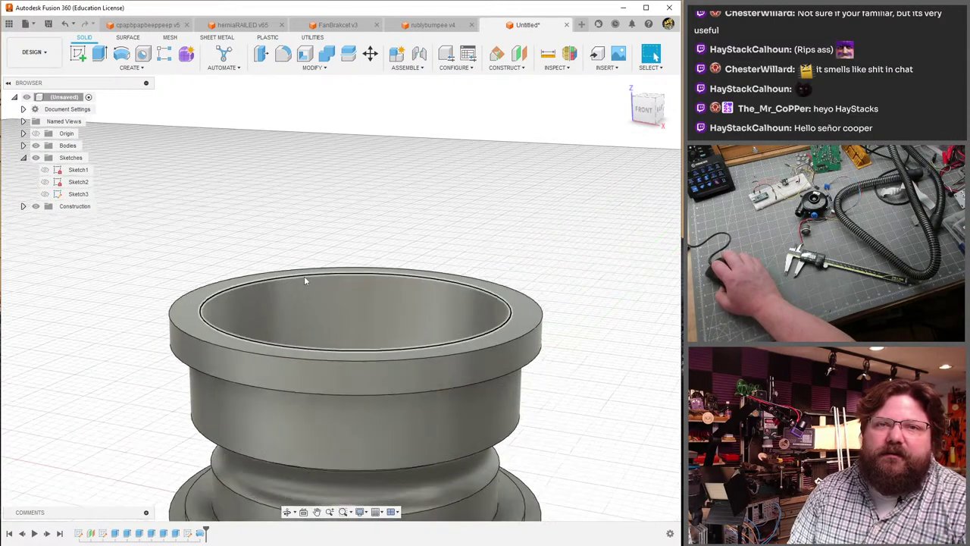
{"action": "middle_click_drag", "start_coordinate": [304, 276], "coordinate": [277, 245], "text": "shift"}
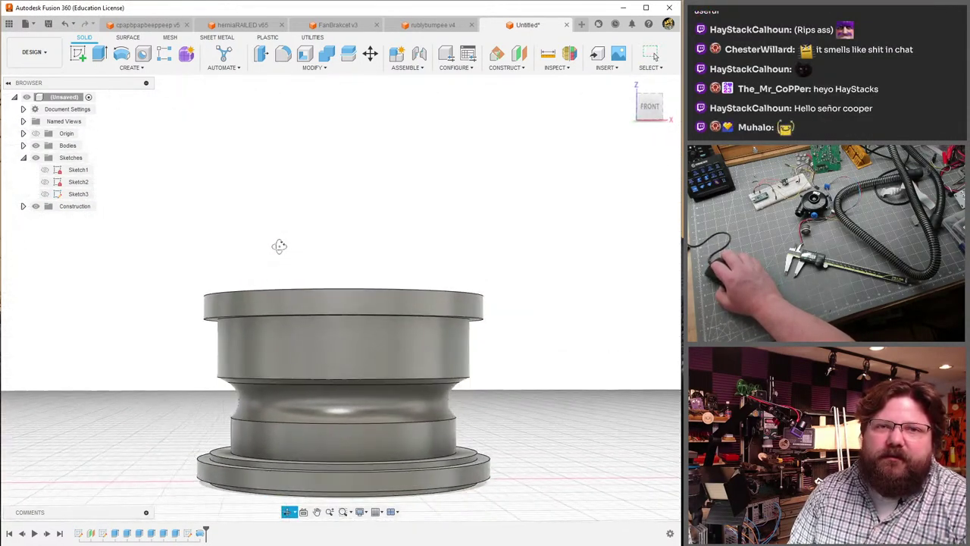
{"action": "scroll", "coordinate": [182, 400], "scroll_direction": "up", "scroll_amount": 1}
{"action": "scroll", "coordinate": [189, 398], "scroll_direction": "up", "scroll_amount": 3}
{"action": "middle_click_drag", "start_coordinate": [225, 370], "coordinate": [165, 286], "text": "shift"}
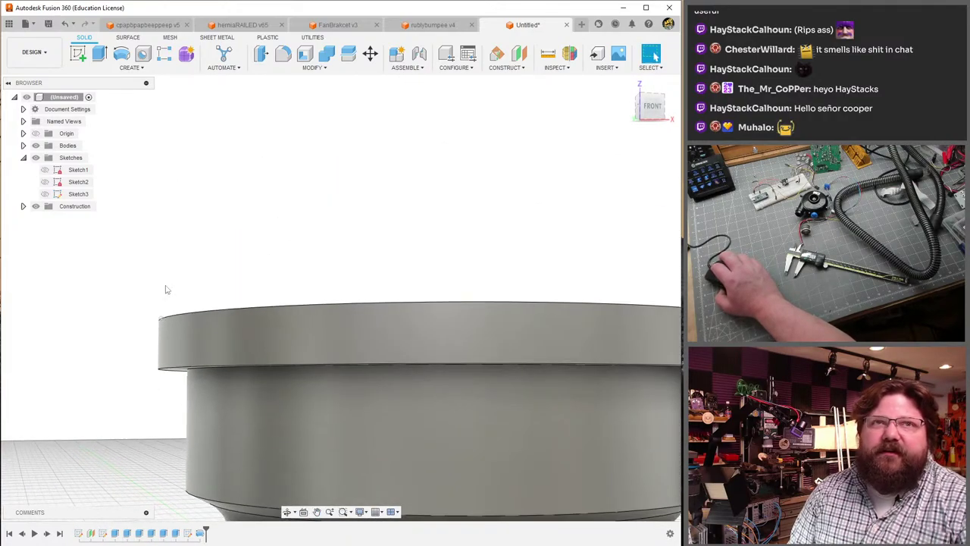
{"action": "left_click", "coordinate": [283, 55]}
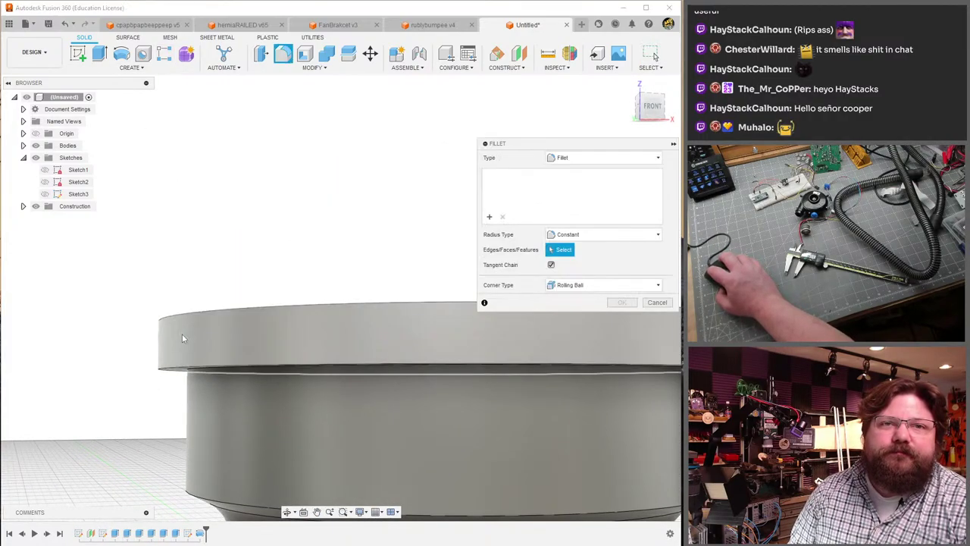
{"action": "left_click", "coordinate": [163, 367]}
{"action": "key", "text": "Escape"}
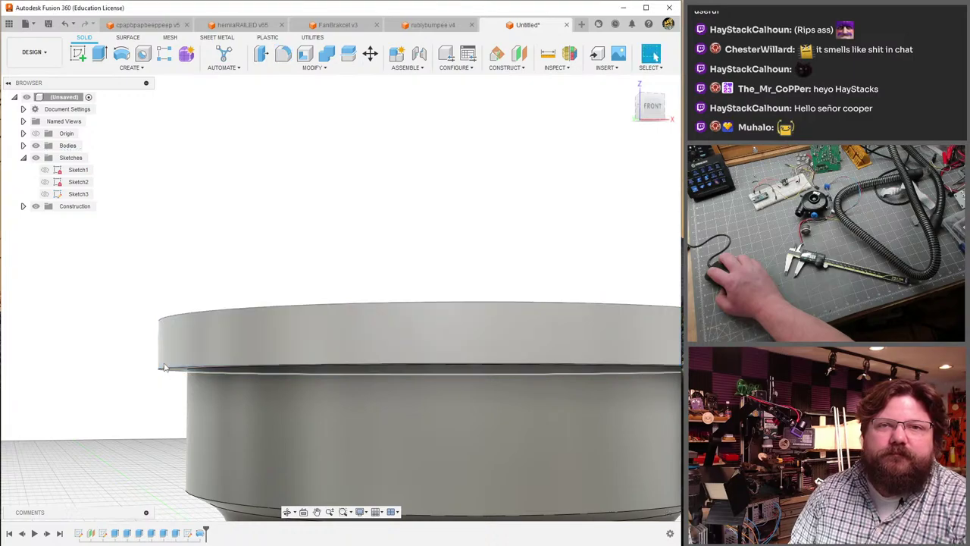
- Fillet the lower outer edge of the upper flange with a 0.5 mm radius
{"action": "key", "text": "f"}
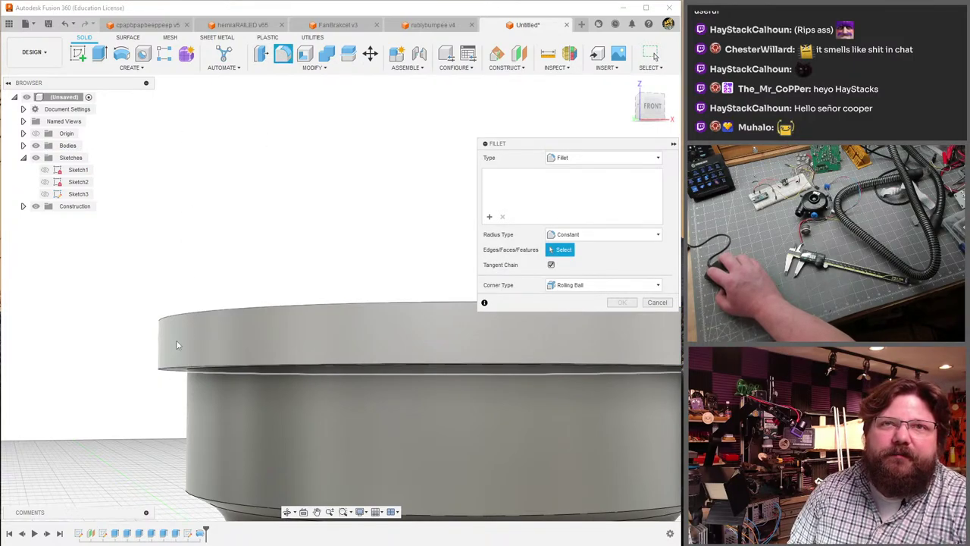
{"action": "left_click", "coordinate": [162, 366]}
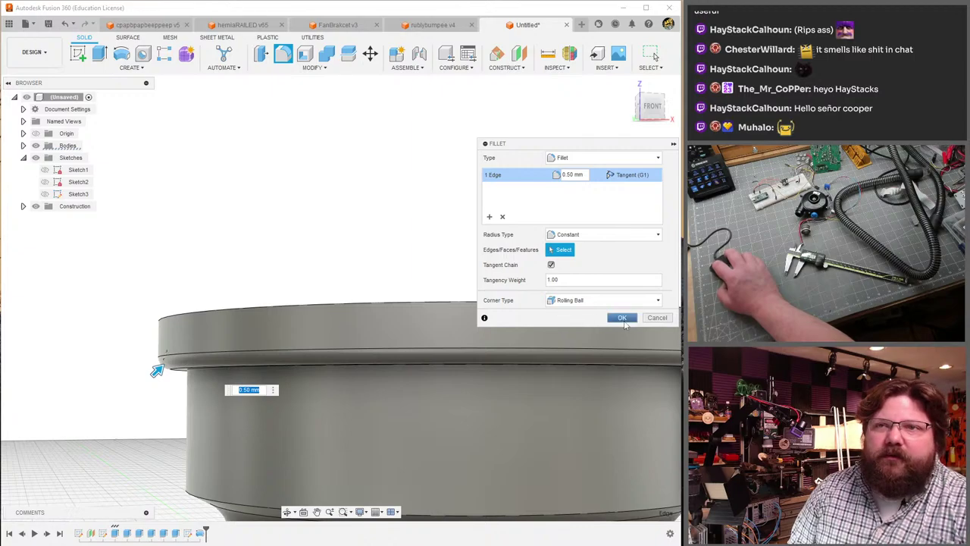
{"action": "left_click", "coordinate": [622, 317]}
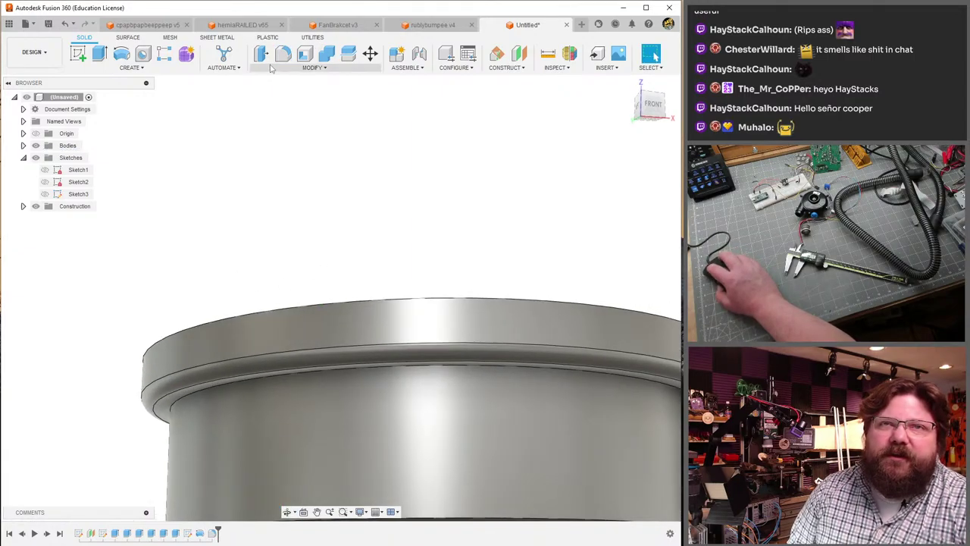
{"action": "left_click", "coordinate": [282, 53]}
{"action": "left_click", "coordinate": [201, 391]}
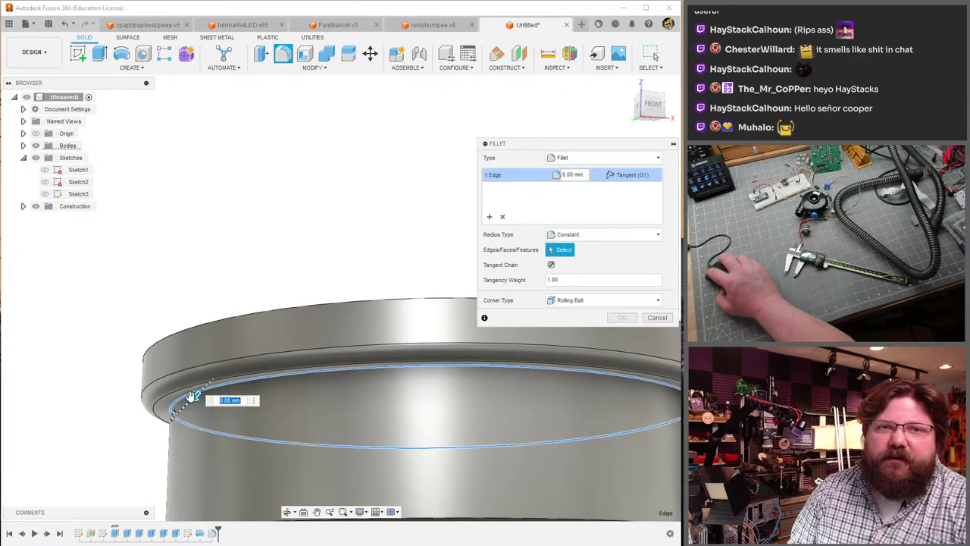
{"action": "left_click", "coordinate": [190, 413]}
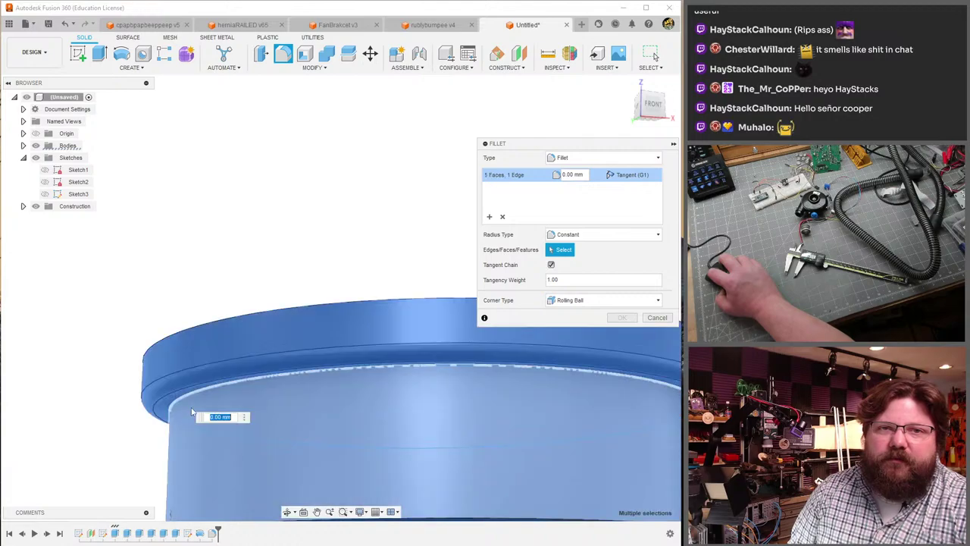
{"action": "key", "text": "Escape"}
- Undo the fillet on the upper flange's lower outer edge
{"action": "scroll", "coordinate": [178, 321], "scroll_direction": "down", "scroll_amount": 2}
{"action": "middle_click_drag", "start_coordinate": [178, 320], "coordinate": [299, 264], "text": "shift"}
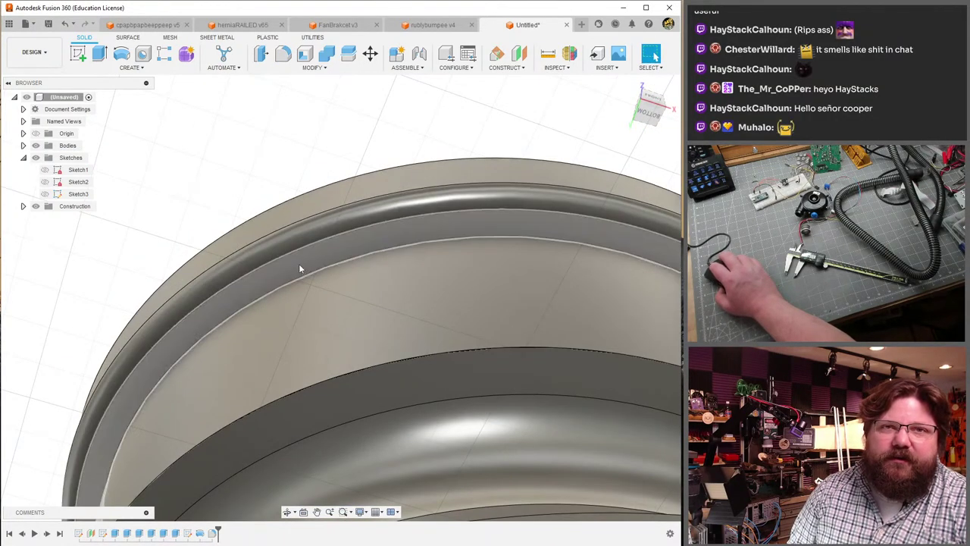
{"action": "key", "text": "ctrl+z"}
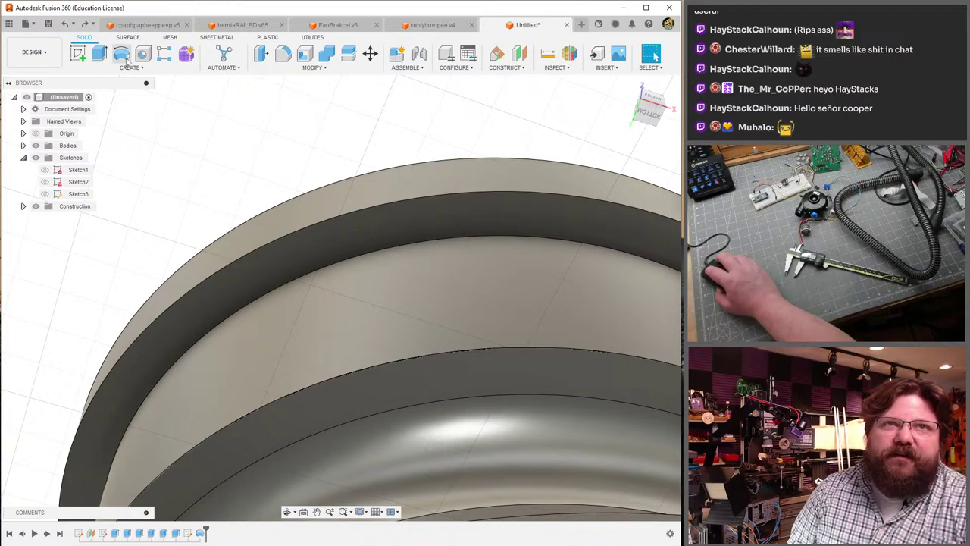
- Fillet the inside corner between the upper flange's underside and the cylindrical wall with a 0.5 mm radius
{"action": "left_click", "coordinate": [283, 53]}
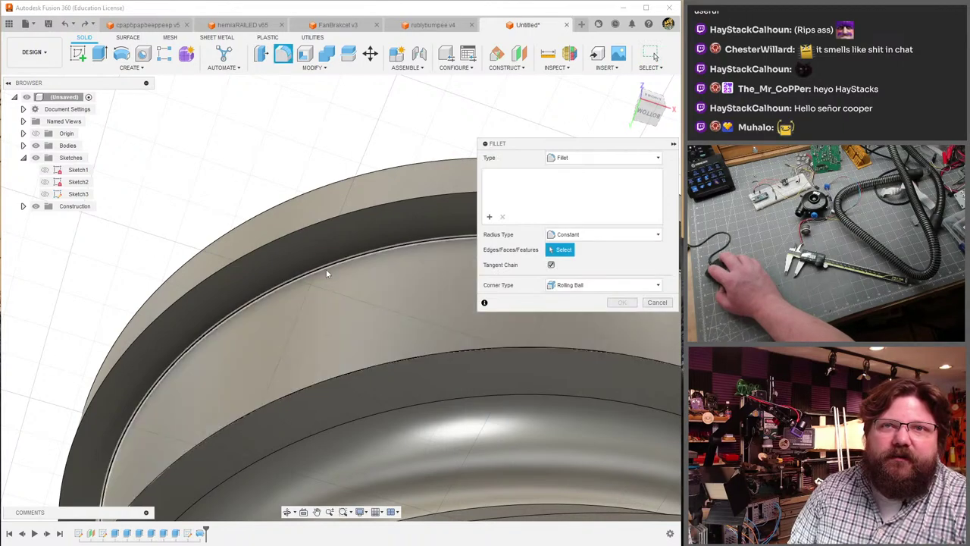
{"action": "left_click", "coordinate": [324, 267]}
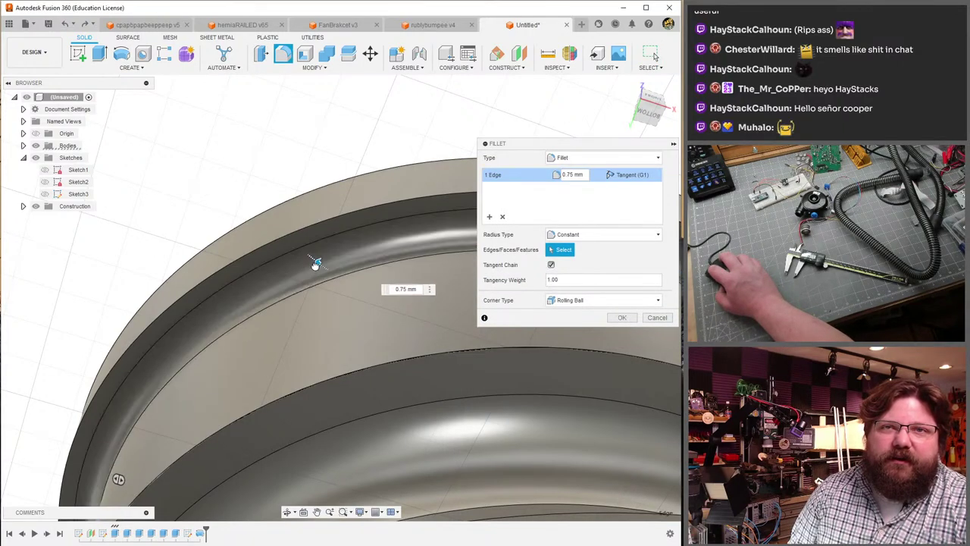
{"action": "type", "text": "0.5"}
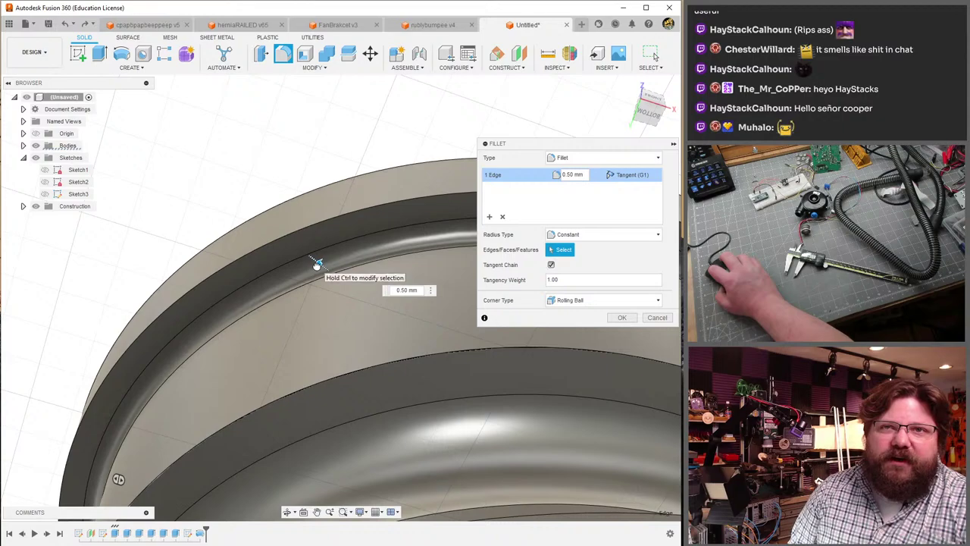
{"action": "left_click", "coordinate": [619, 318]}
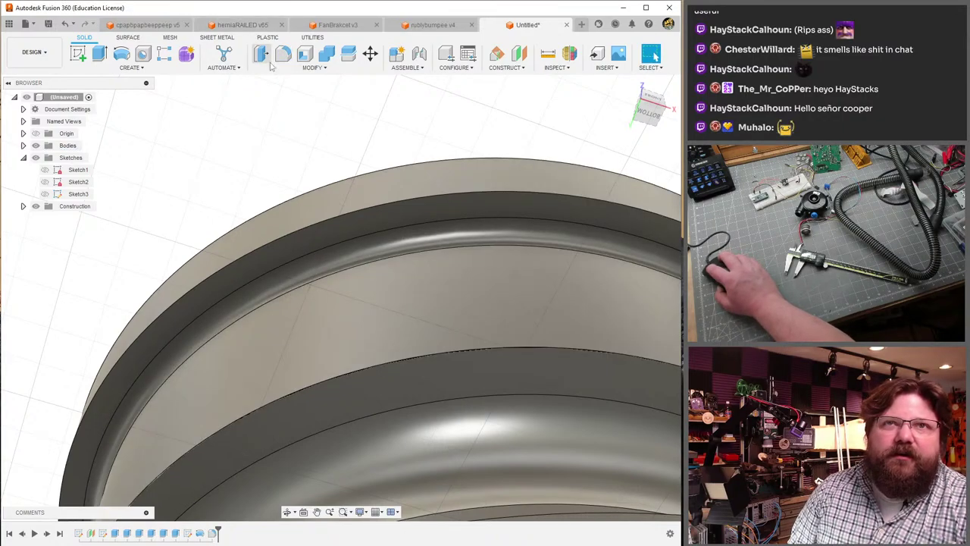
{"action": "key", "text": "f"}
{"action": "left_click", "coordinate": [300, 231]}
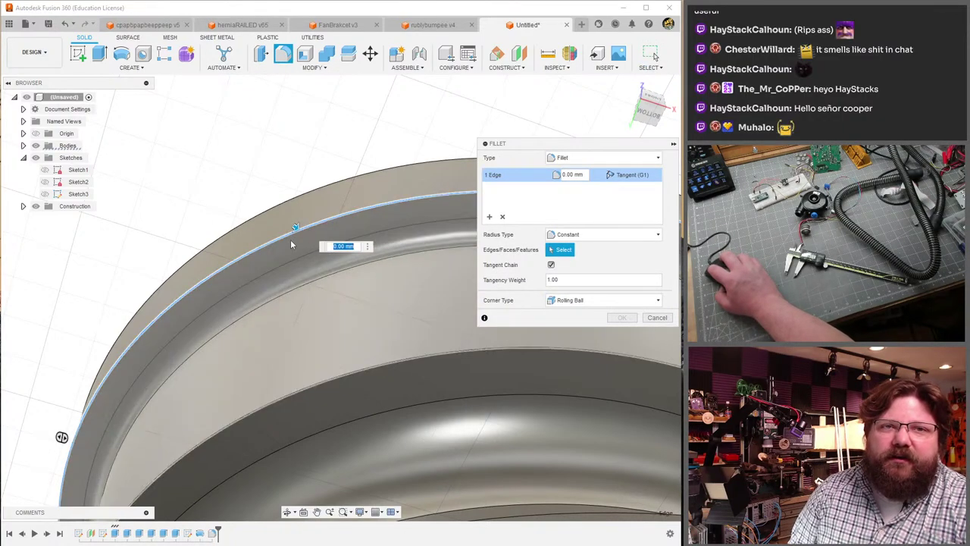
{"action": "middle_click_drag", "start_coordinate": [61, 437], "coordinate": [62, 438], "text": "shift"}
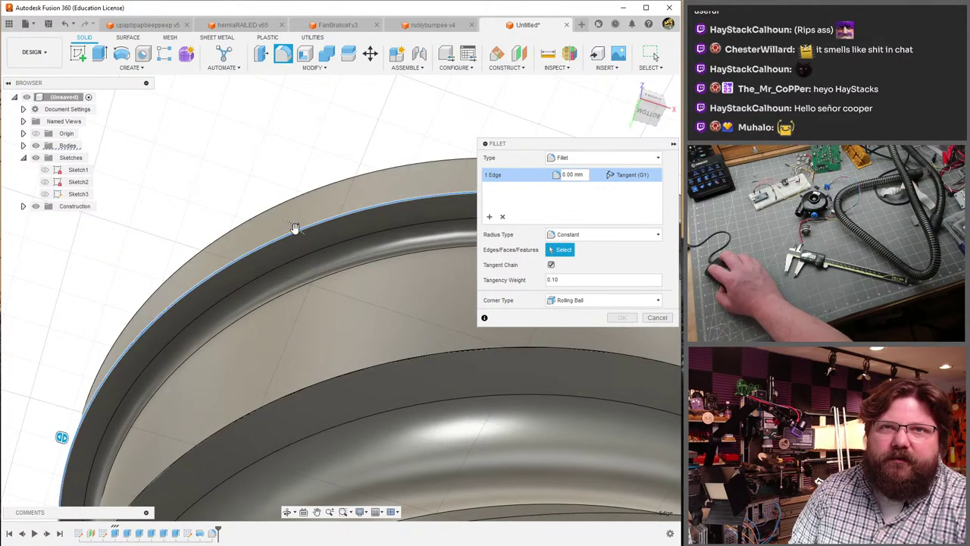
{"action": "type", "text": "0.25"}
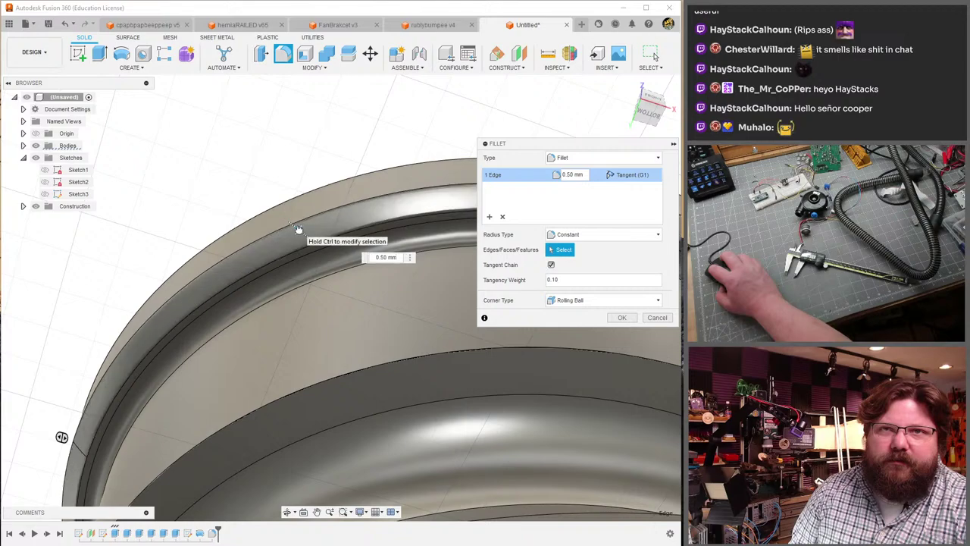
{"action": "left_click_drag", "start_coordinate": [297, 229], "coordinate": [304, 229]}
{"action": "middle_click_drag", "start_coordinate": [363, 206], "coordinate": [576, 237], "text": "shift"}
{"action": "left_click", "coordinate": [616, 234]}
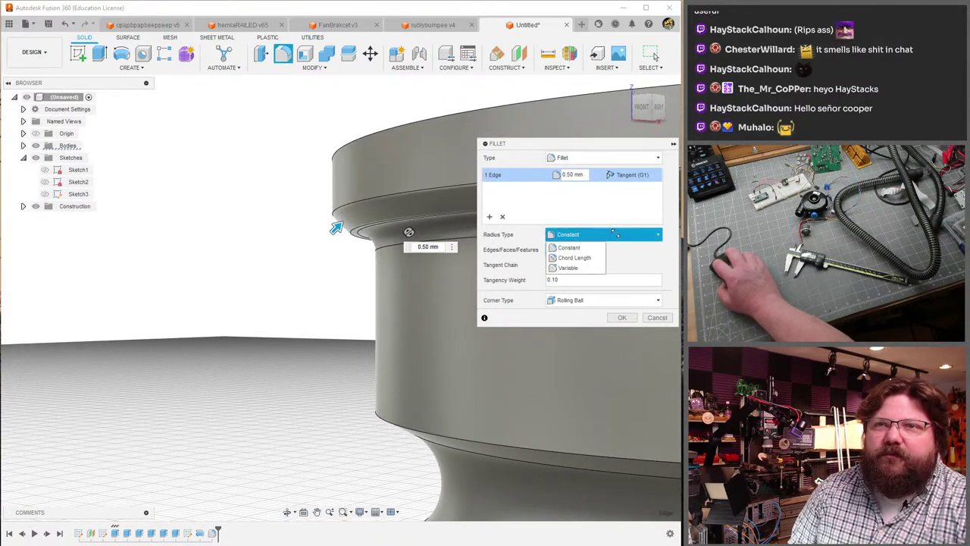
{"action": "left_click", "coordinate": [616, 235]}
{"action": "middle_click_drag", "start_coordinate": [424, 220], "coordinate": [231, 279], "text": "shift"}
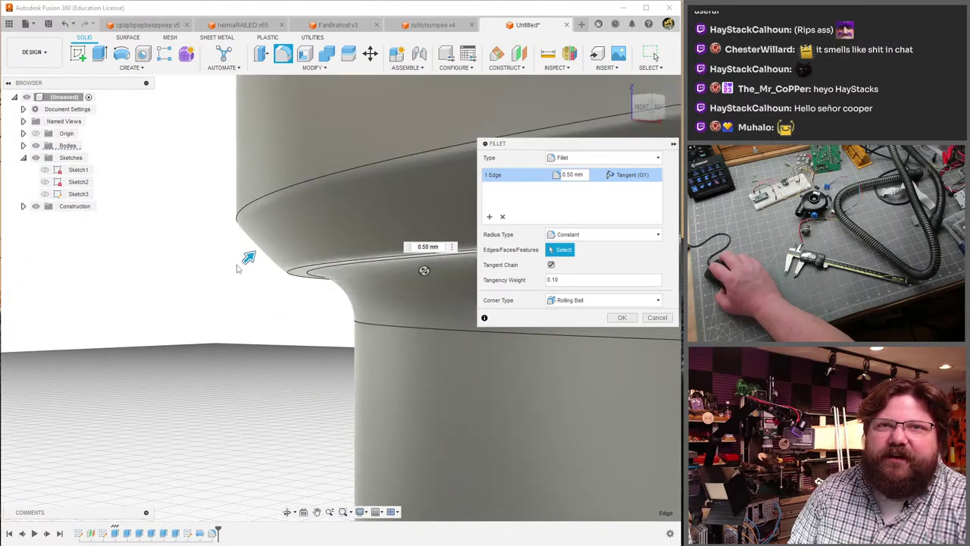
{"action": "left_click", "coordinate": [247, 260]}
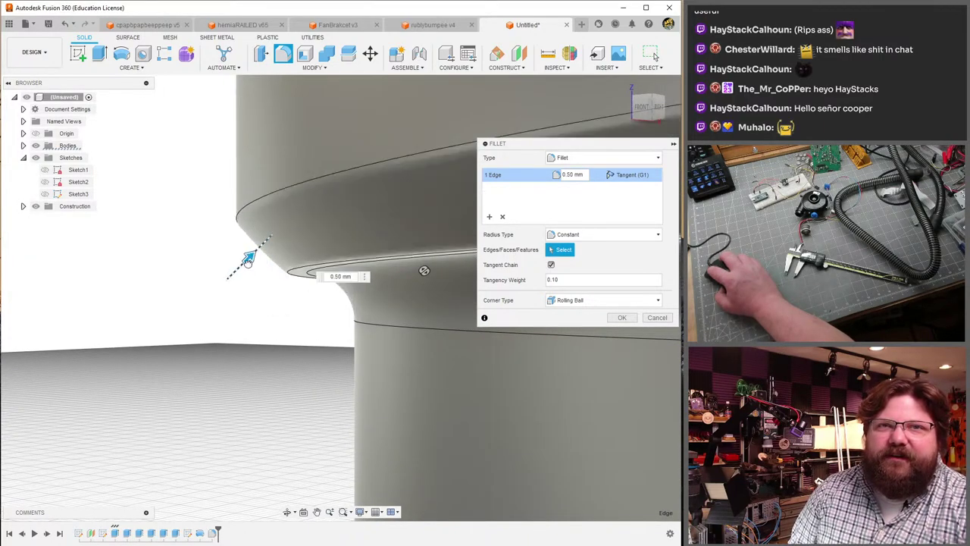
{"action": "left_click", "coordinate": [651, 175]}
{"action": "left_click", "coordinate": [637, 198]}
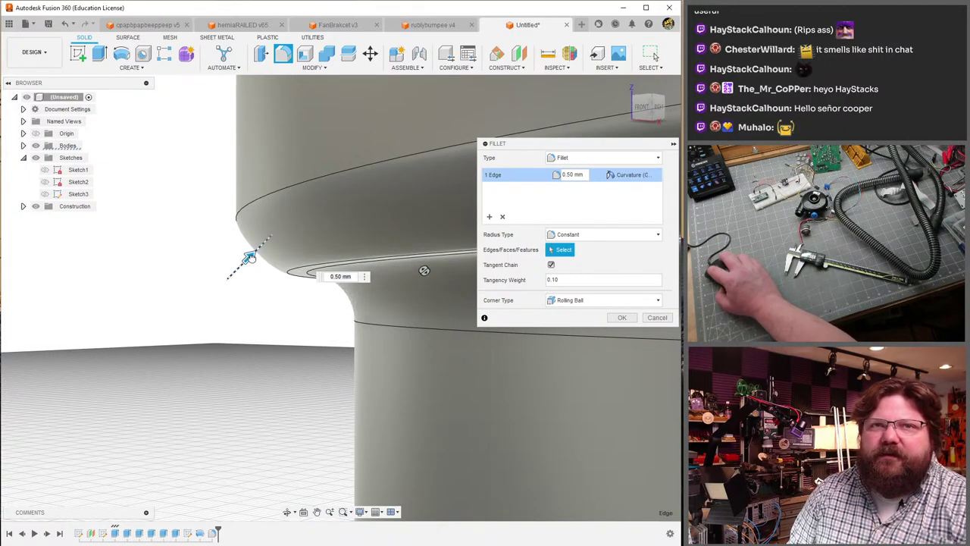
{"action": "left_click_drag", "start_coordinate": [244, 259], "coordinate": [257, 252]}
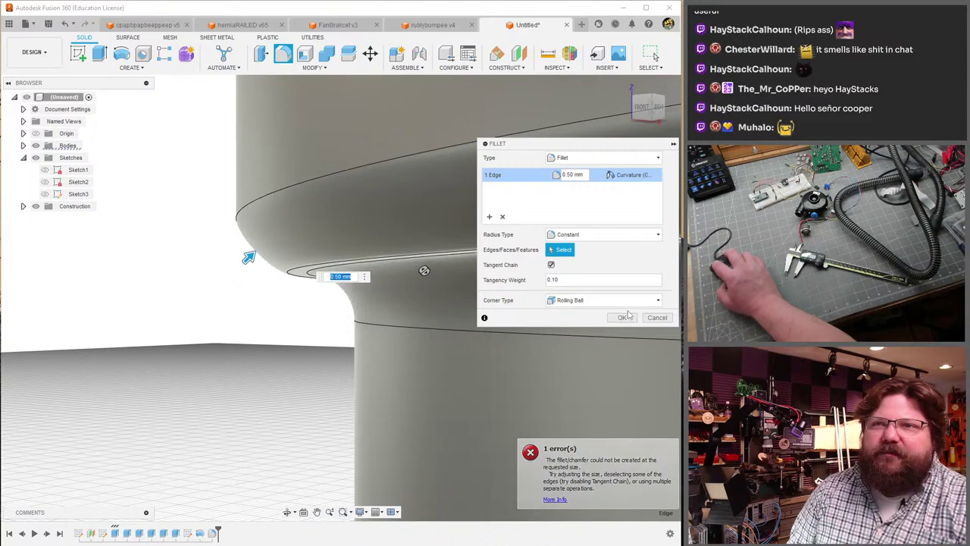
{"action": "key", "text": "Escape"}
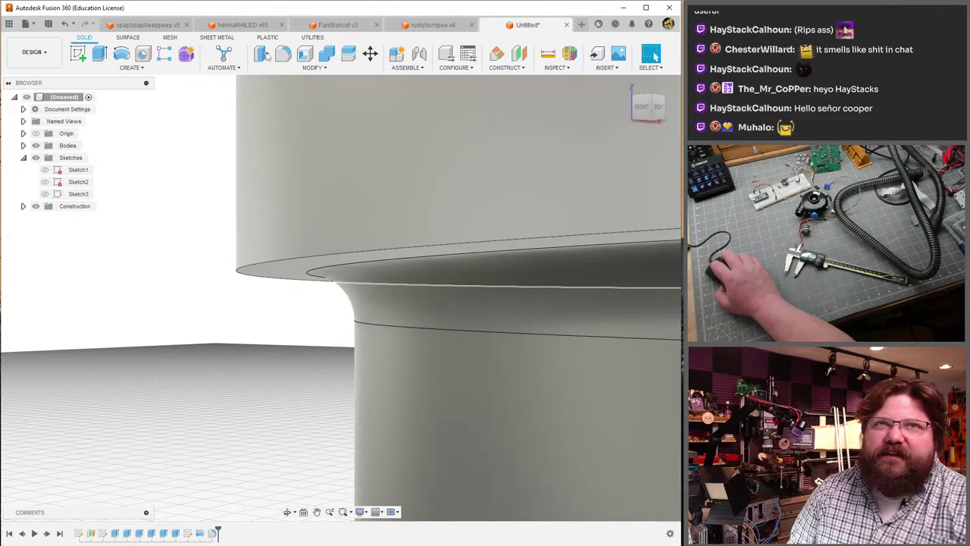
- Fillet the lower outer edge of the upper flange with a 0.25 mm radius and tangent continuity
{"action": "left_click", "coordinate": [283, 53]}
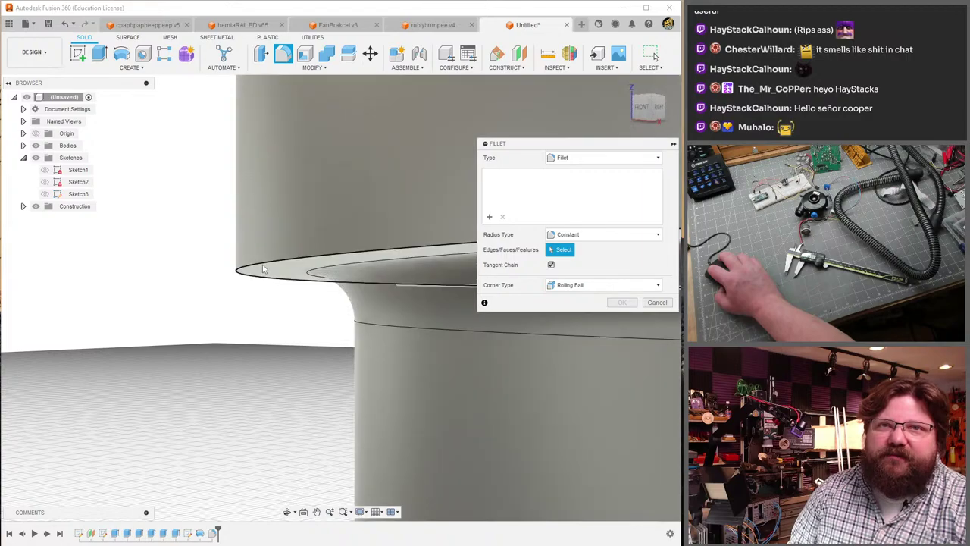
{"action": "left_click", "coordinate": [263, 269]}
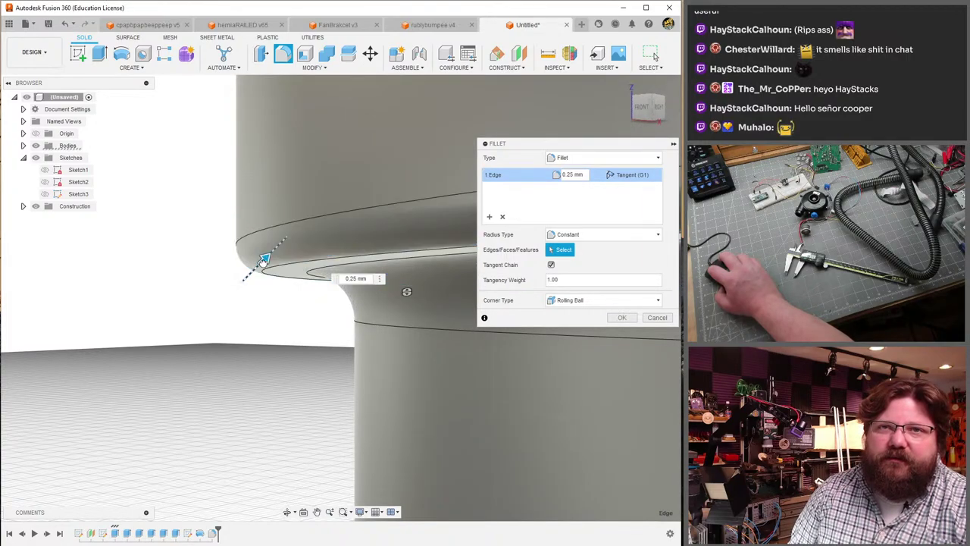
{"action": "middle_click_drag", "start_coordinate": [213, 287], "coordinate": [204, 284], "text": "shift"}
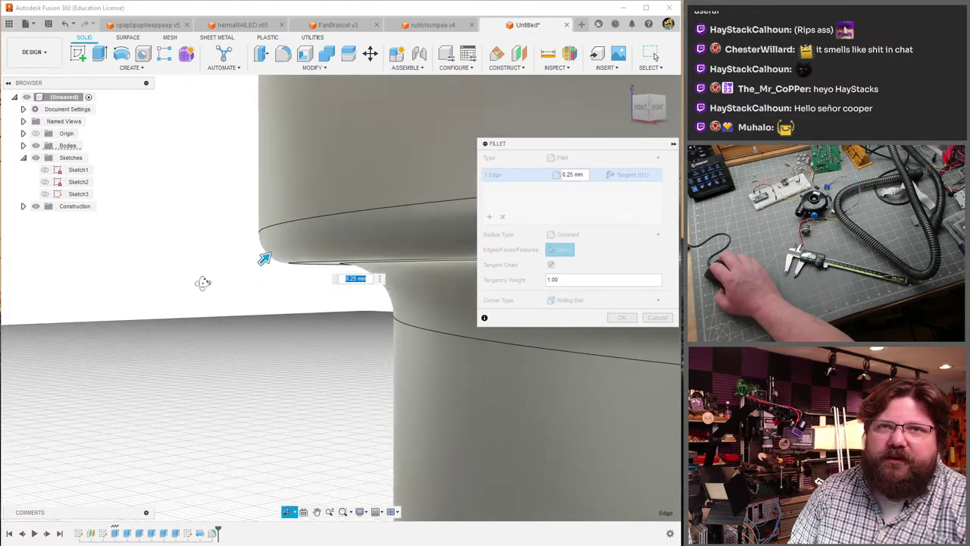
{"action": "left_click", "coordinate": [621, 318]}
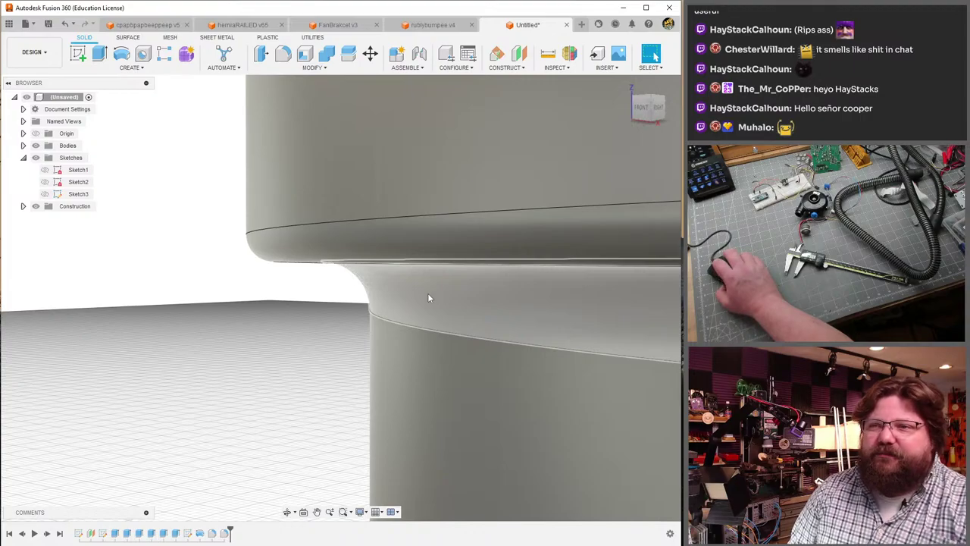
- Fillet the lower outer edge of the upper cylindrical wall, above the curved transition, with a 0.75 mm radius
{"action": "middle_click_drag", "start_coordinate": [438, 275], "coordinate": [292, 227], "text": "shift"}
{"action": "key", "text": "f"}
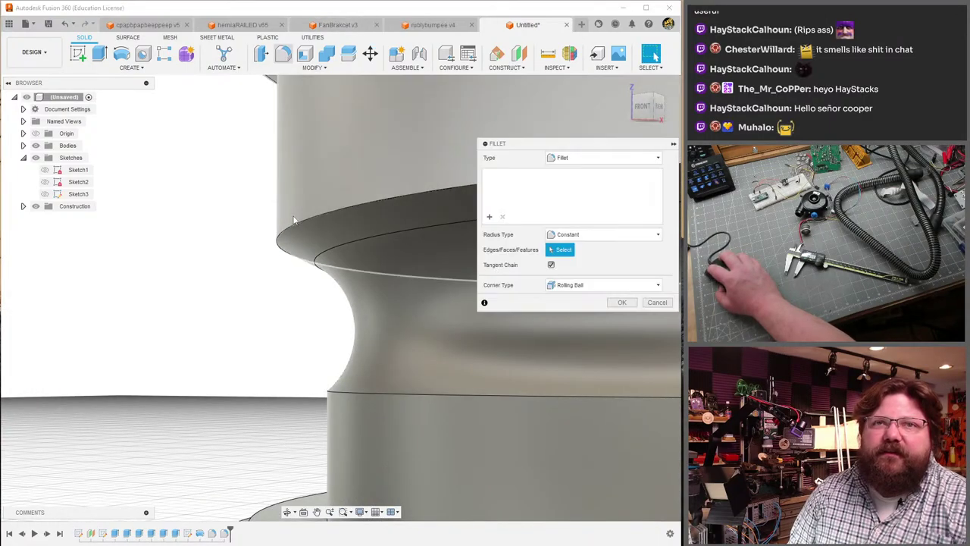
{"action": "left_click", "coordinate": [296, 229]}
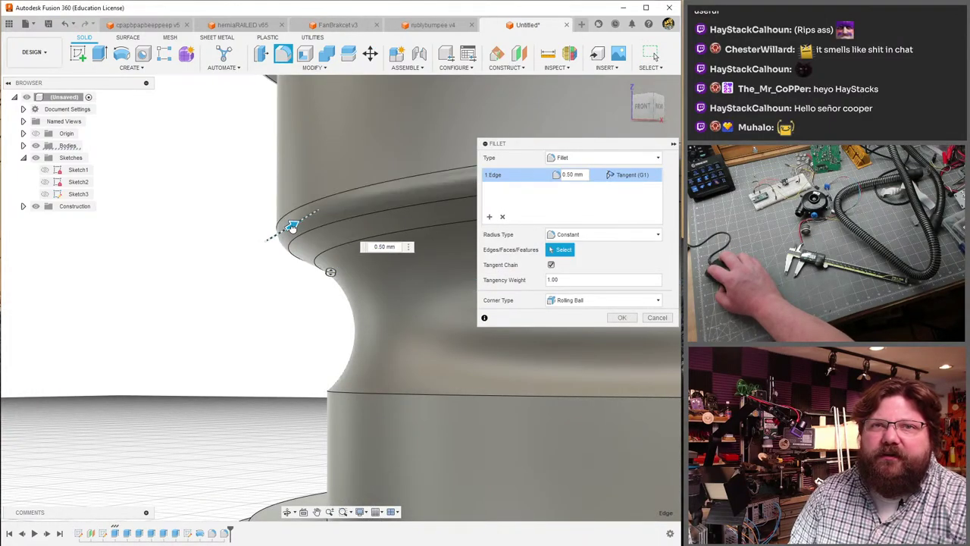
{"action": "left_click_drag", "start_coordinate": [292, 226], "coordinate": [295, 225]}
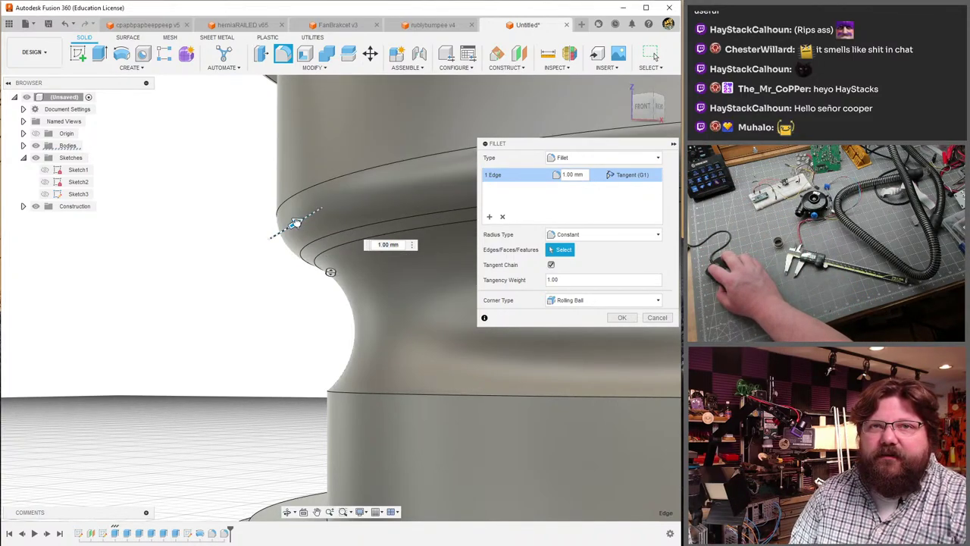
{"action": "left_click_drag", "start_coordinate": [295, 223], "coordinate": [296, 223]}
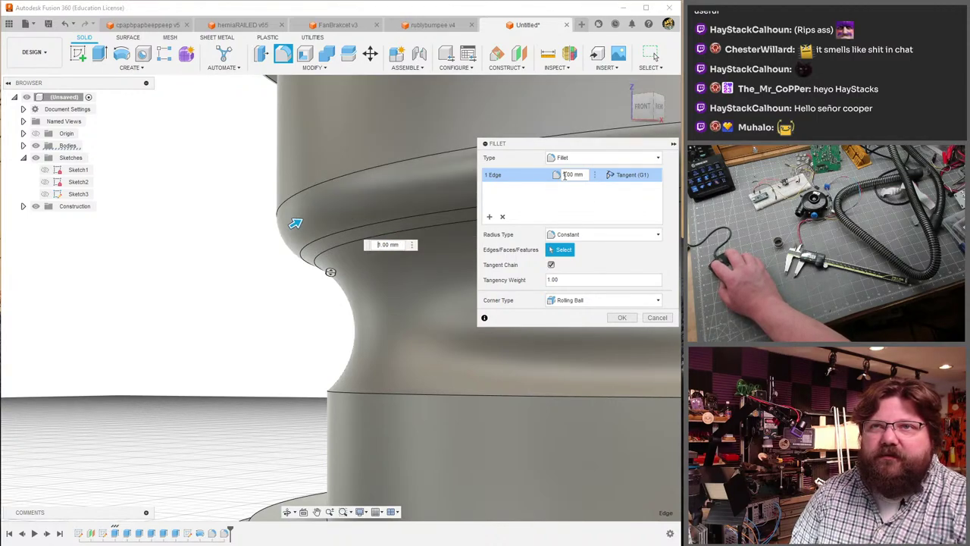
{"action": "type", "text": "0"}
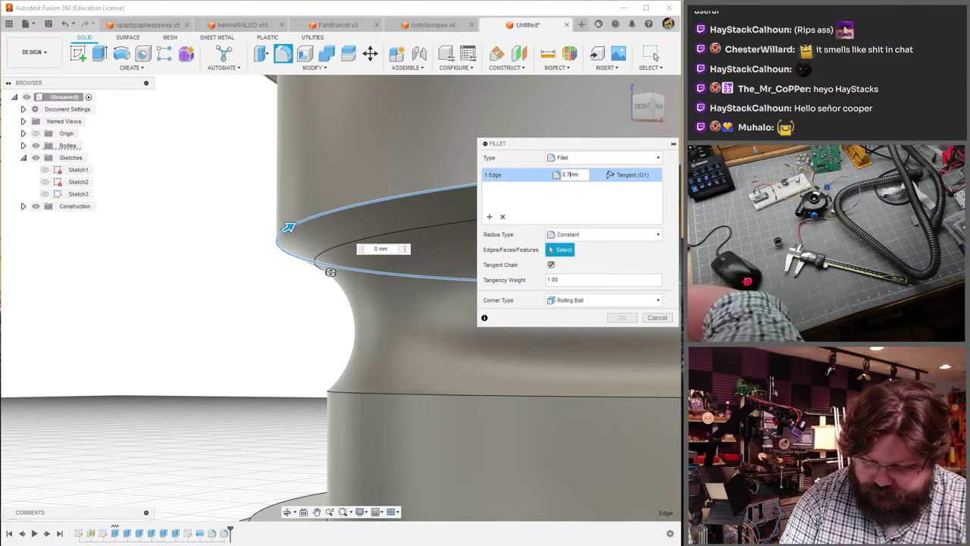
{"action": "type", "text": ".5"}
{"action": "key", "text": "Return"}
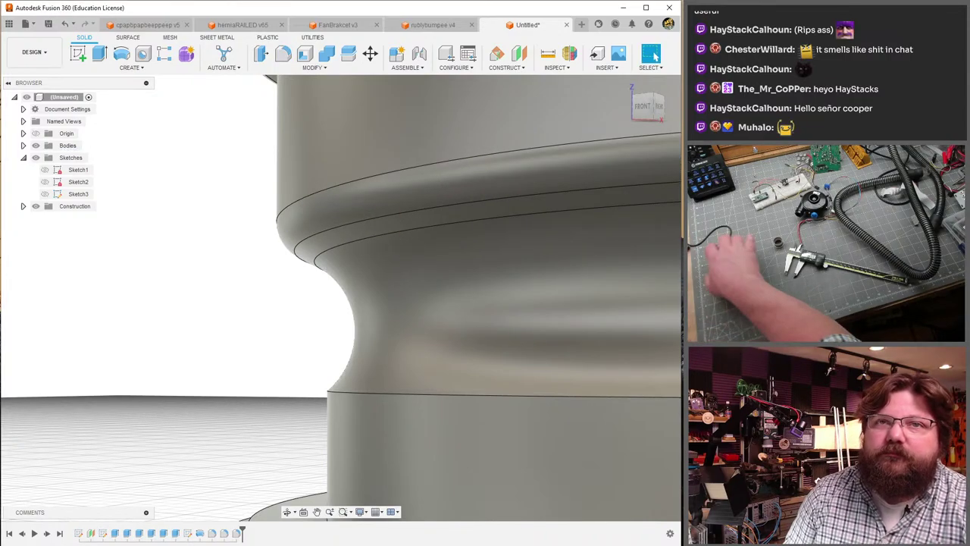
- Fillet the upper outer edge of the lower cylindrical wall, just below the curved transition, with a 0.5 mm radius
{"action": "middle_click_drag", "start_coordinate": [472, 231], "coordinate": [230, 222], "text": "shift"}
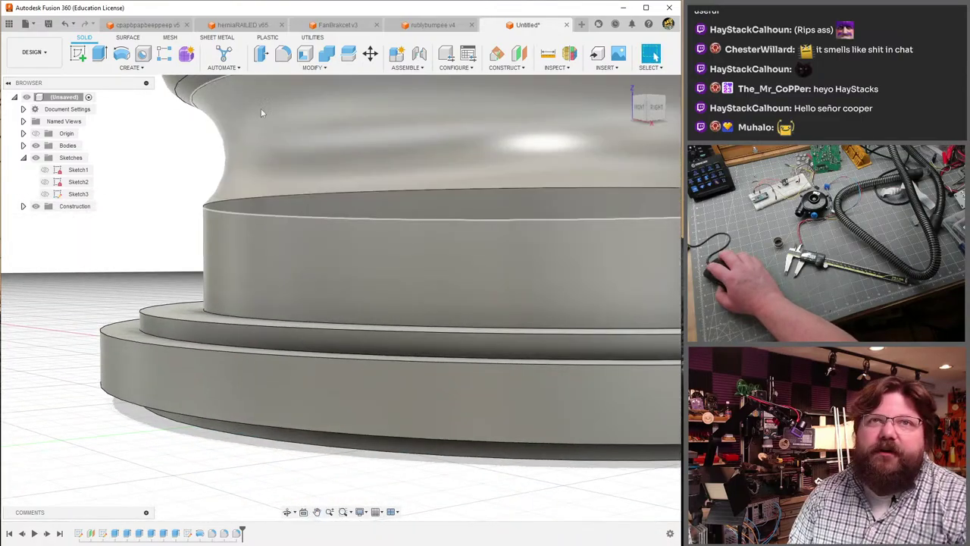
{"action": "key", "text": "f"}
{"action": "left_click", "coordinate": [205, 206]}
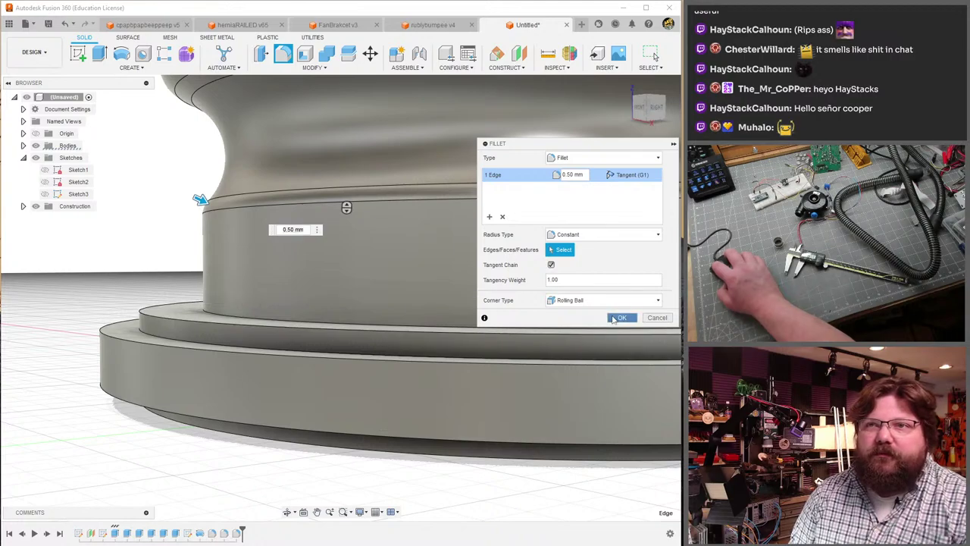
{"action": "key", "text": "Return"}
- Fillet the inside corner where the lower cylindrical wall meets the stepped base flange with a 0.5 mm radius
{"action": "middle_click_drag", "start_coordinate": [281, 243], "coordinate": [254, 271], "text": "shift"}
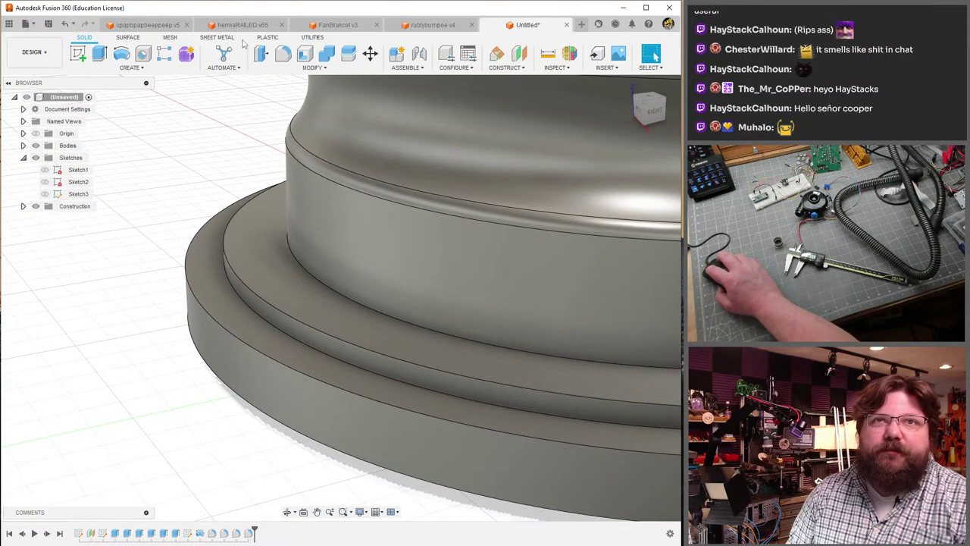
{"action": "left_click", "coordinate": [282, 53]}
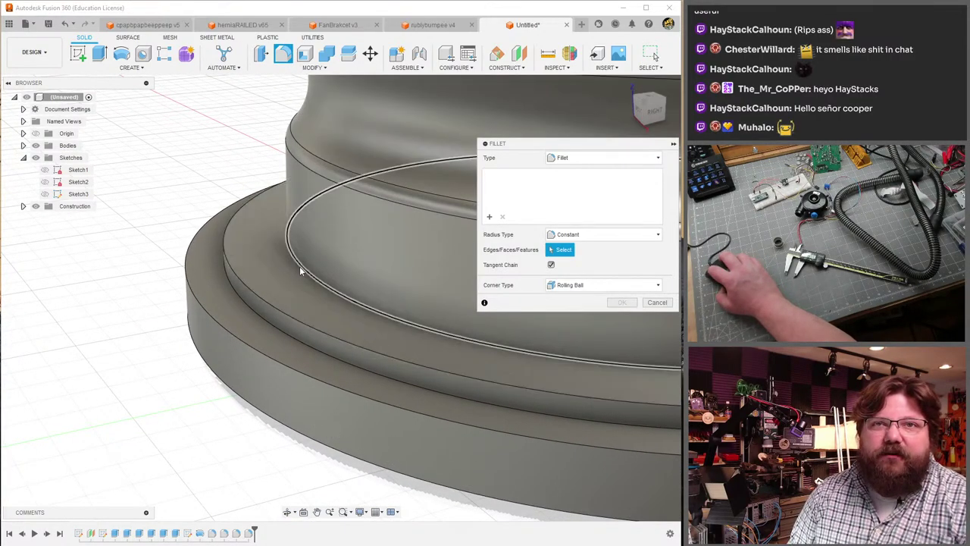
{"action": "left_click", "coordinate": [301, 271]}
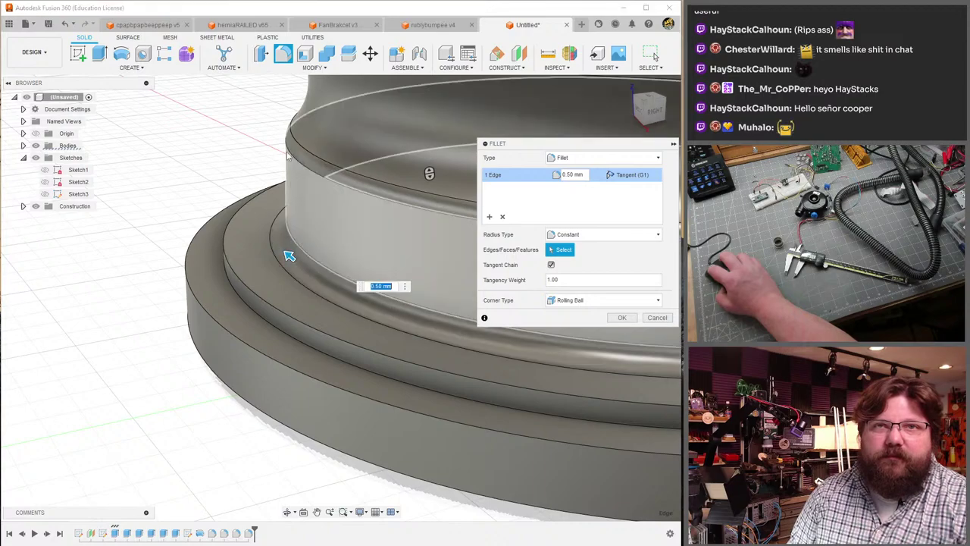
{"action": "left_click", "coordinate": [618, 318]}
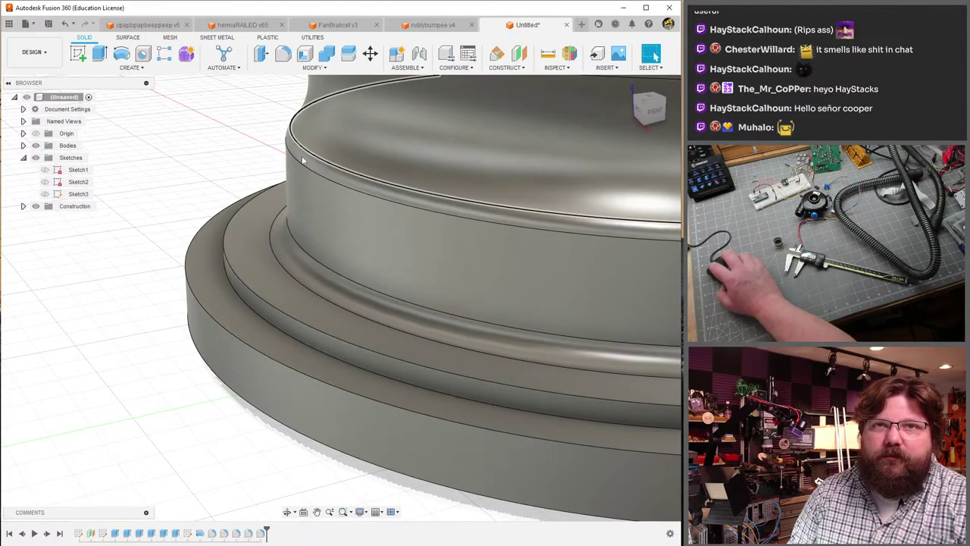
- Fillet the upper outer edge of the raised step on the base flange with a 0.5 mm radius
{"action": "left_click", "coordinate": [284, 55]}
{"action": "left_click", "coordinate": [235, 275]}
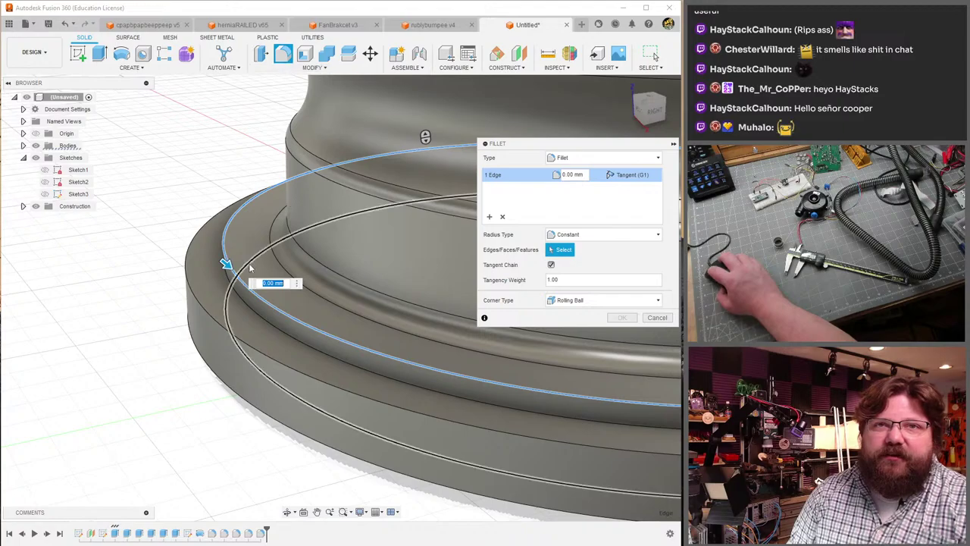
{"action": "left_click_drag", "start_coordinate": [228, 263], "coordinate": [231, 269]}
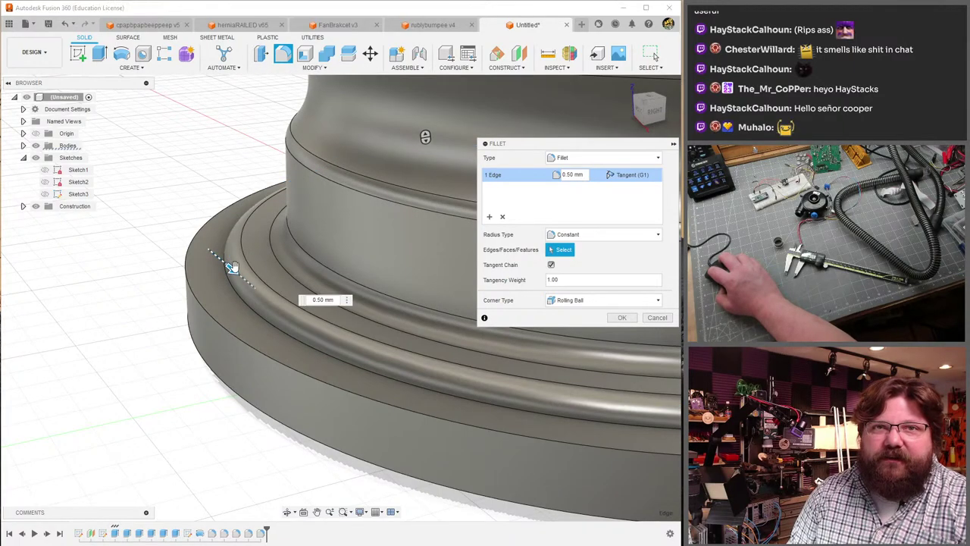
{"action": "left_click", "coordinate": [623, 316]}
- Fillet the outer edge of the raised ring on the underside of the base flange
{"action": "middle_click_drag", "start_coordinate": [546, 324], "coordinate": [516, 212], "text": "shift"}
{"action": "left_click", "coordinate": [283, 55]}
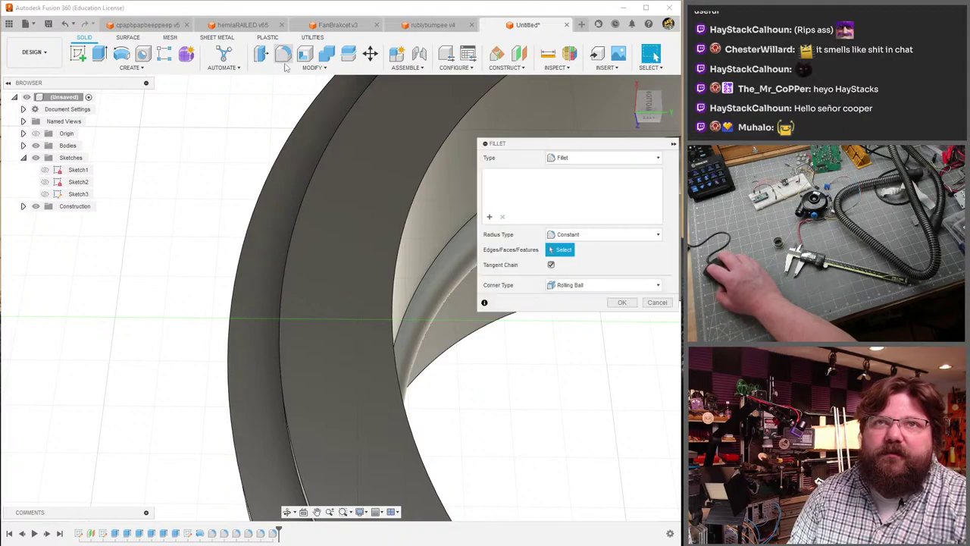
{"action": "left_click", "coordinate": [303, 176]}
{"action": "left_click_drag", "start_coordinate": [304, 175], "coordinate": [310, 181]}
{"action": "middle_click_drag", "start_coordinate": [310, 180], "coordinate": [633, 317], "text": "shift"}
{"action": "left_click", "coordinate": [622, 318]}
- Fillet the inner bore edge on the underside of the base flange with a 0.5 mm radius
{"action": "scroll", "coordinate": [318, 190], "scroll_direction": "up", "scroll_amount": 3}
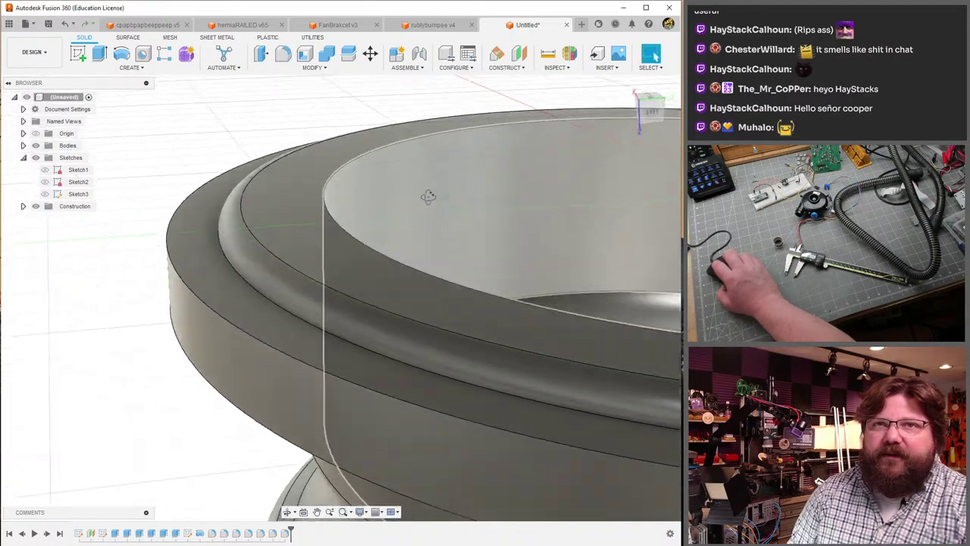
{"action": "left_click", "coordinate": [282, 53]}
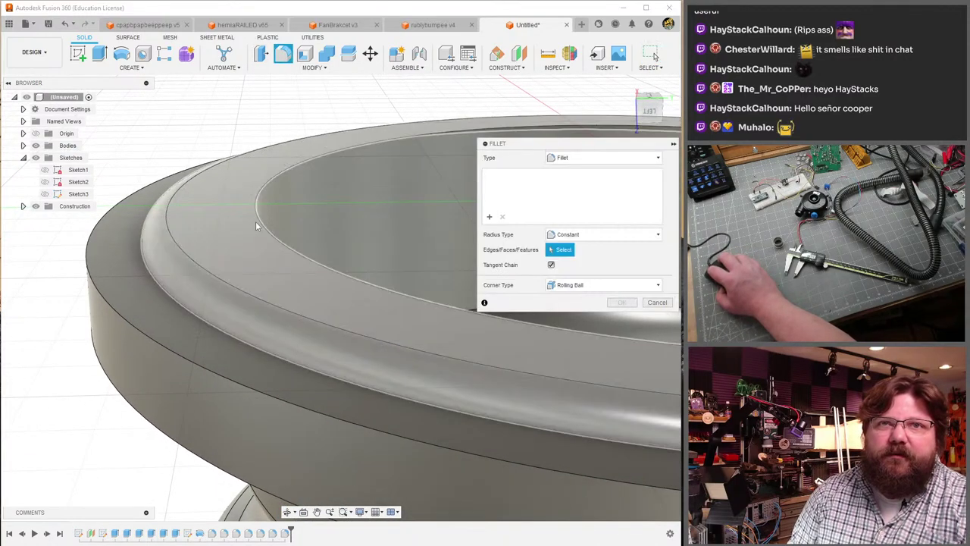
{"action": "left_click", "coordinate": [264, 211]}
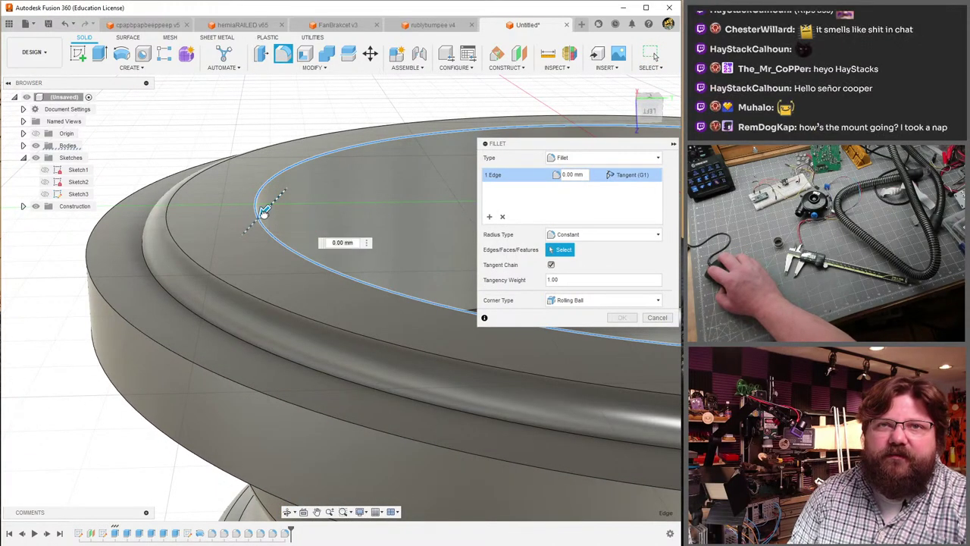
{"action": "left_click_drag", "start_coordinate": [264, 211], "coordinate": [257, 218]}
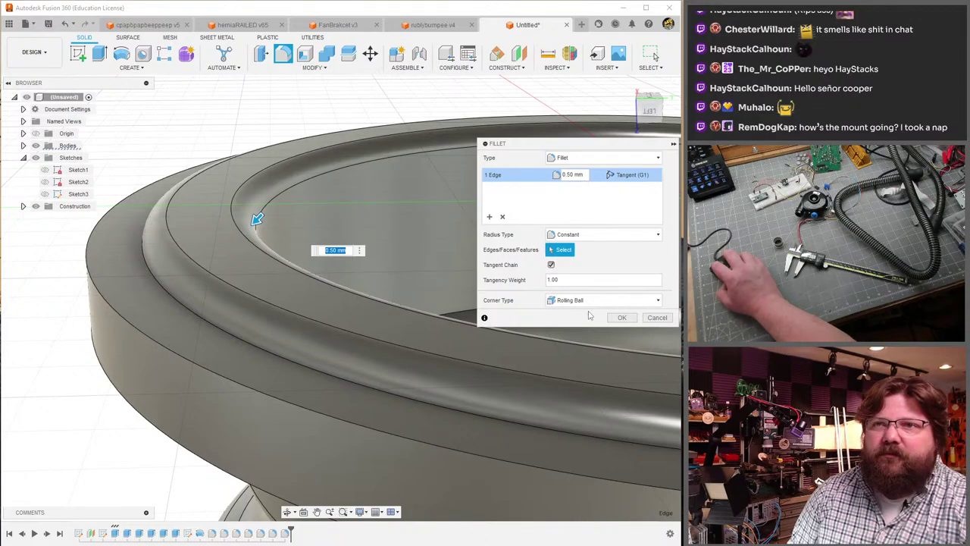
{"action": "left_click", "coordinate": [620, 317]}
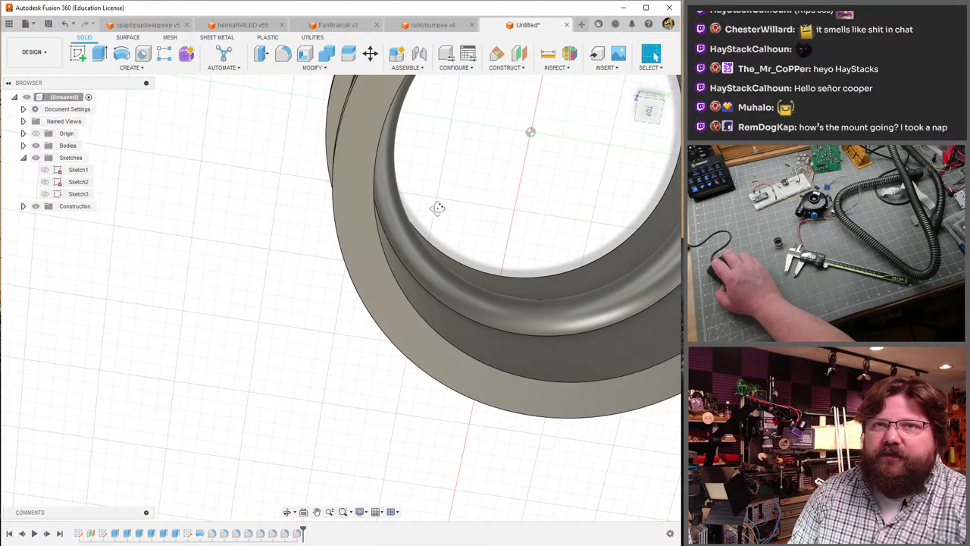
- Fillet the inner bore edge on the top face of the upper flange
{"action": "middle_click_drag", "start_coordinate": [399, 166], "coordinate": [333, 189], "text": "shift"}
{"action": "left_click", "coordinate": [284, 55]}
{"action": "left_click", "coordinate": [339, 169]}
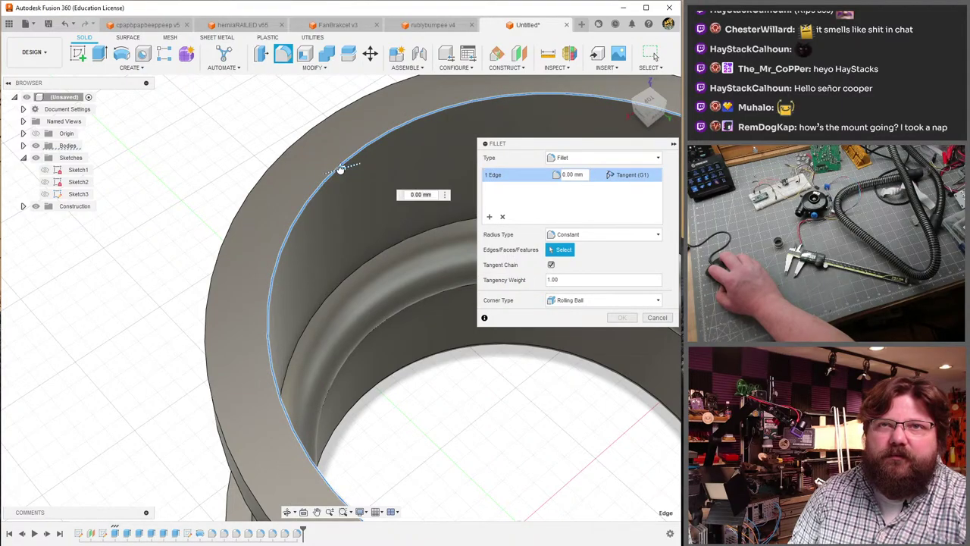
{"action": "left_click_drag", "start_coordinate": [340, 168], "coordinate": [336, 170]}
{"action": "left_click", "coordinate": [623, 318]}
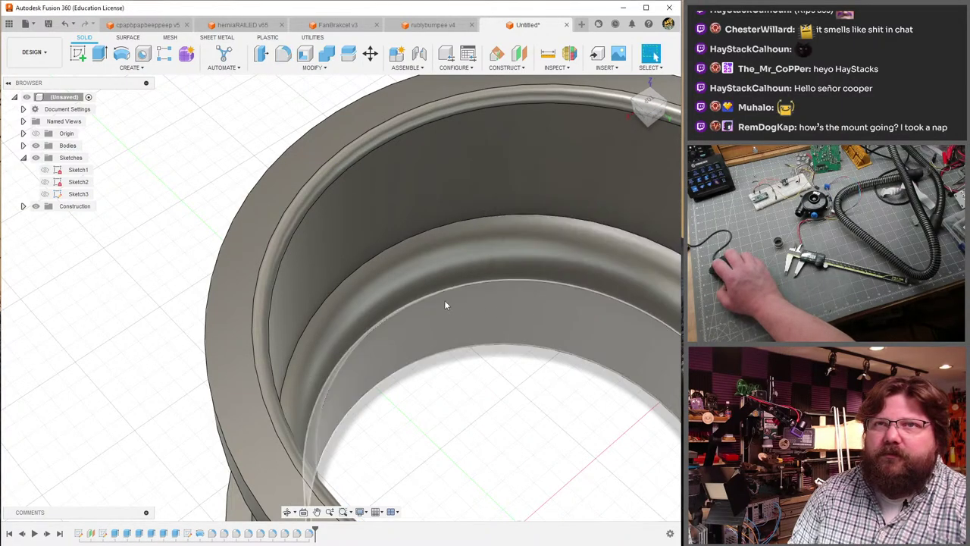
- Fillet the upper outer edge of the upper flange, first entering a 0.25 mm radius and then enlarging it
{"action": "middle_click_drag", "start_coordinate": [455, 341], "coordinate": [422, 235], "text": "shift"}
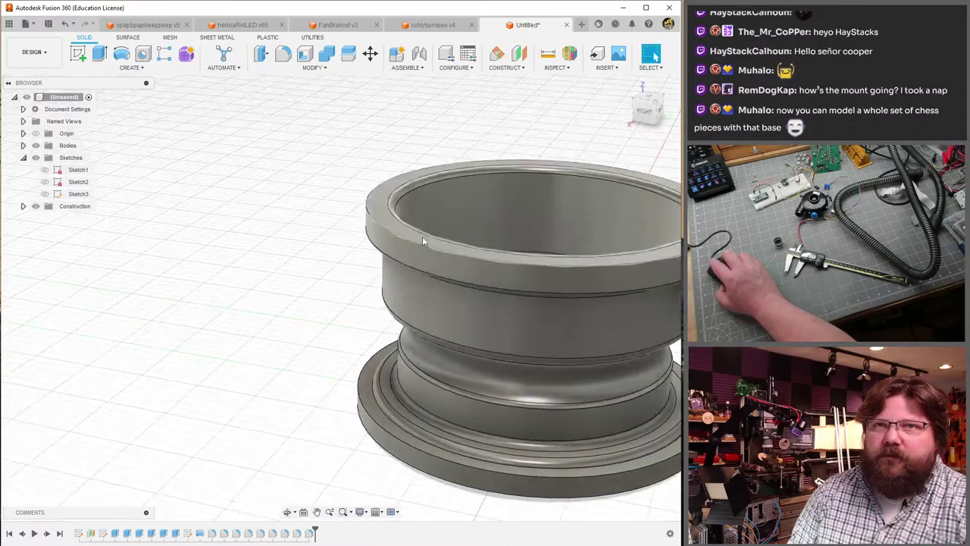
{"action": "scroll", "coordinate": [363, 214], "scroll_direction": "up", "scroll_amount": 5}
{"action": "left_click", "coordinate": [284, 54]}
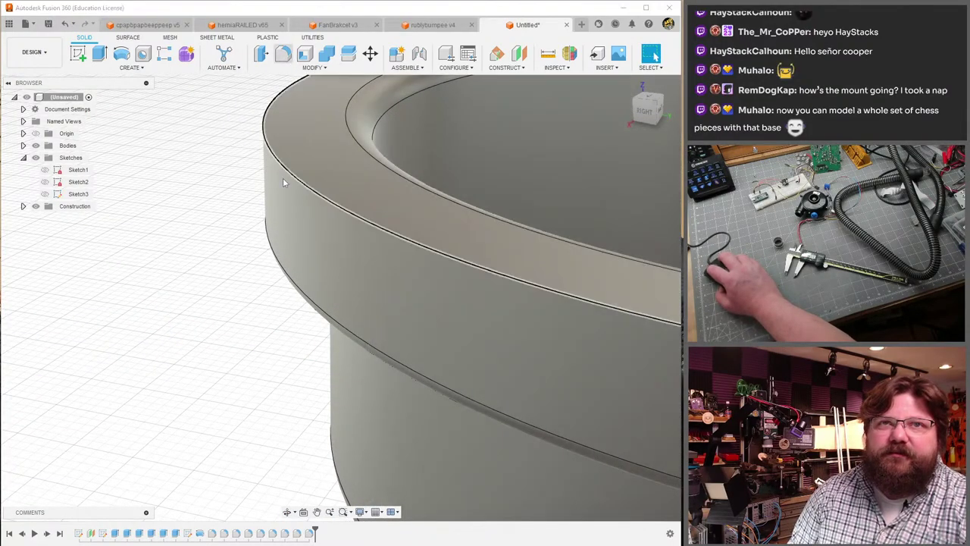
{"action": "left_click", "coordinate": [295, 178]}
{"action": "type", "text": "0.25"}
{"action": "key", "text": "Return"}
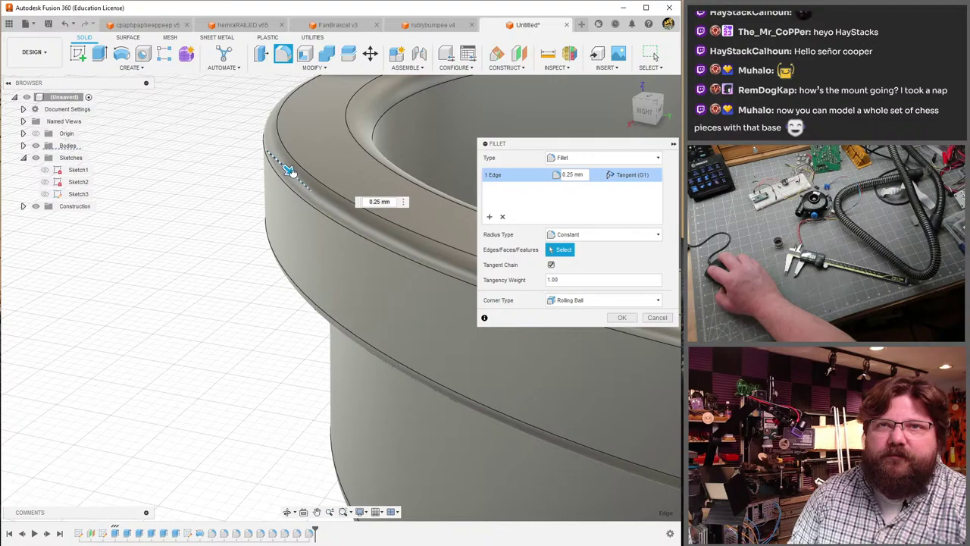
{"action": "left_click_drag", "start_coordinate": [290, 171], "coordinate": [294, 174]}
{"action": "left_click", "coordinate": [621, 318]}
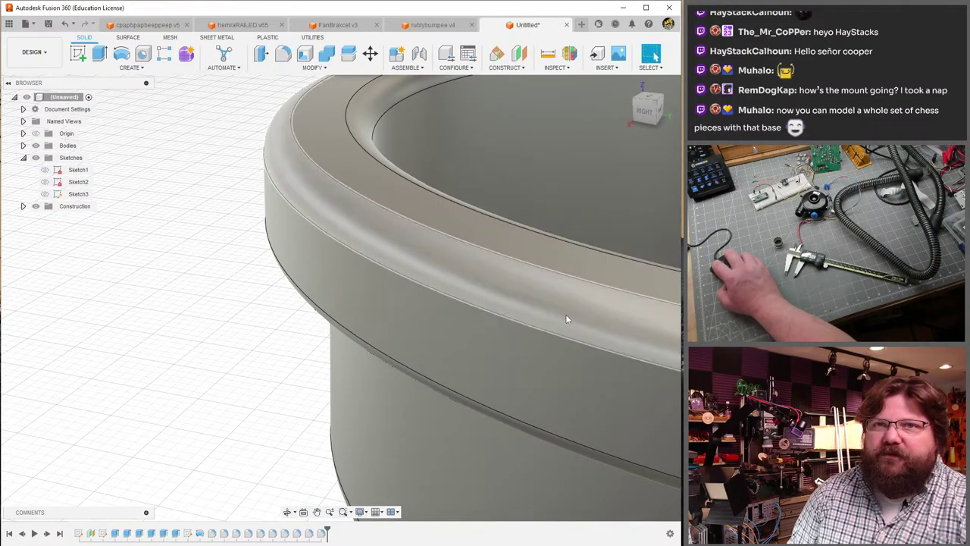
- Open the appearance settings for applying materials to bodies and components
{"action": "scroll", "coordinate": [565, 314], "scroll_direction": "down", "scroll_amount": 5}
{"action": "mouse_move", "coordinate": [429, 269]}
{"action": "middle_mouse_down", "text": "shift"}
{"action": "mouse_move", "coordinate": [476, 244]}
{"action": "mouse_move", "coordinate": [303, 265]}
{"action": "mouse_move", "coordinate": [415, 281]}
{"action": "middle_mouse_up", "text": "shift"}
{"action": "scroll", "coordinate": [477, 244], "scroll_direction": "down", "scroll_amount": 3}
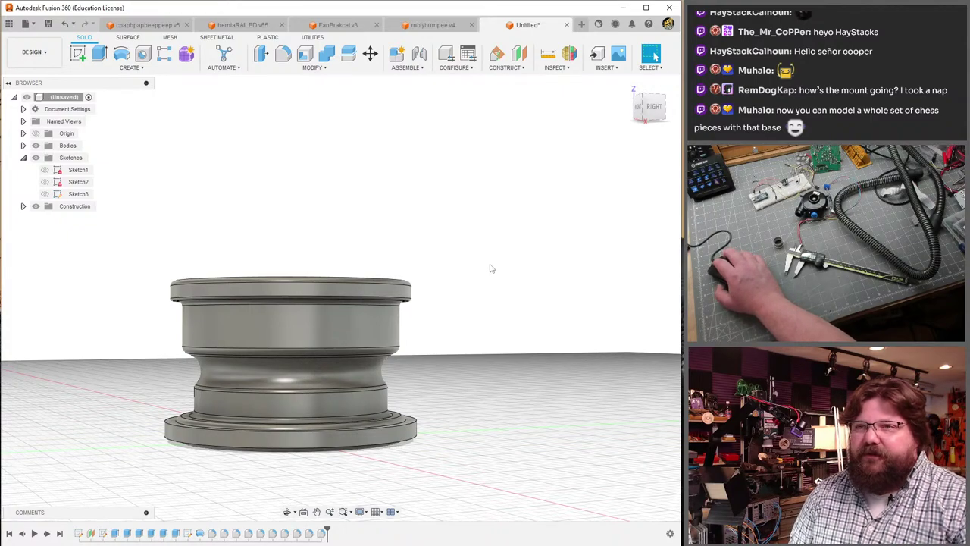
{"action": "key", "text": "a"}
{"action": "scroll", "coordinate": [553, 414], "scroll_direction": "down", "scroll_amount": 2}
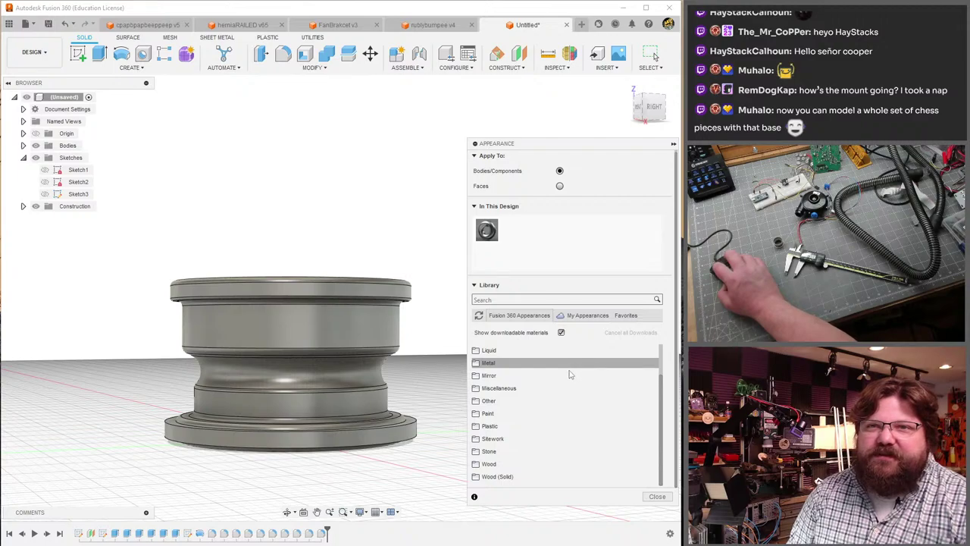
- Browse the Plastic, Miscellaneous and Rubber categories of the appearance library for a suitable material
{"action": "left_click", "coordinate": [573, 426]}
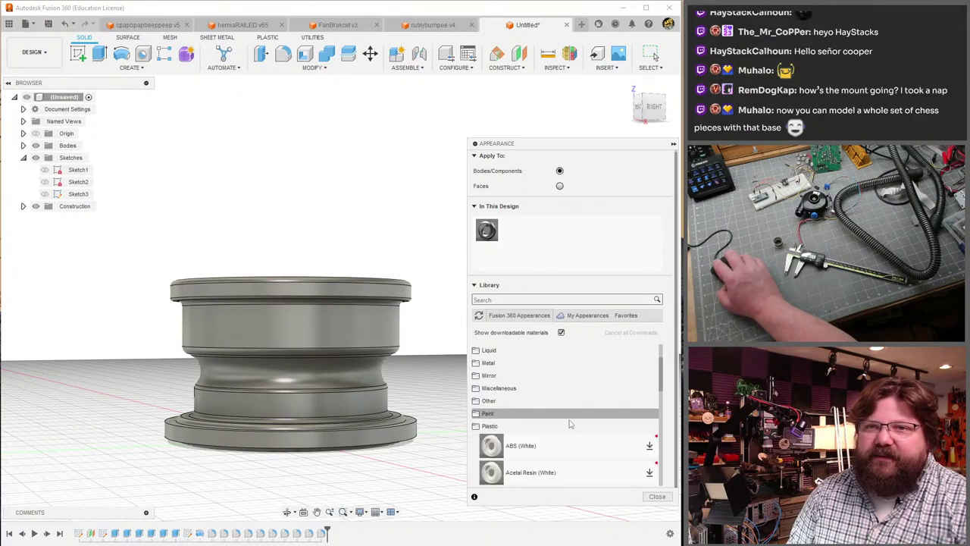
{"action": "scroll", "coordinate": [568, 424], "scroll_direction": "down", "scroll_amount": 3}
{"action": "scroll", "coordinate": [557, 426], "scroll_direction": "up", "scroll_amount": 3}
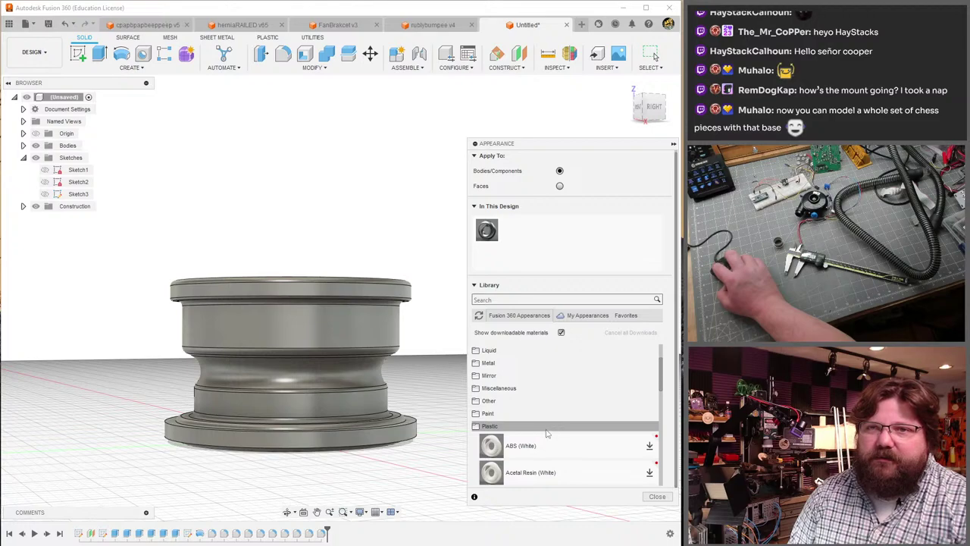
{"action": "left_click", "coordinate": [529, 426]}
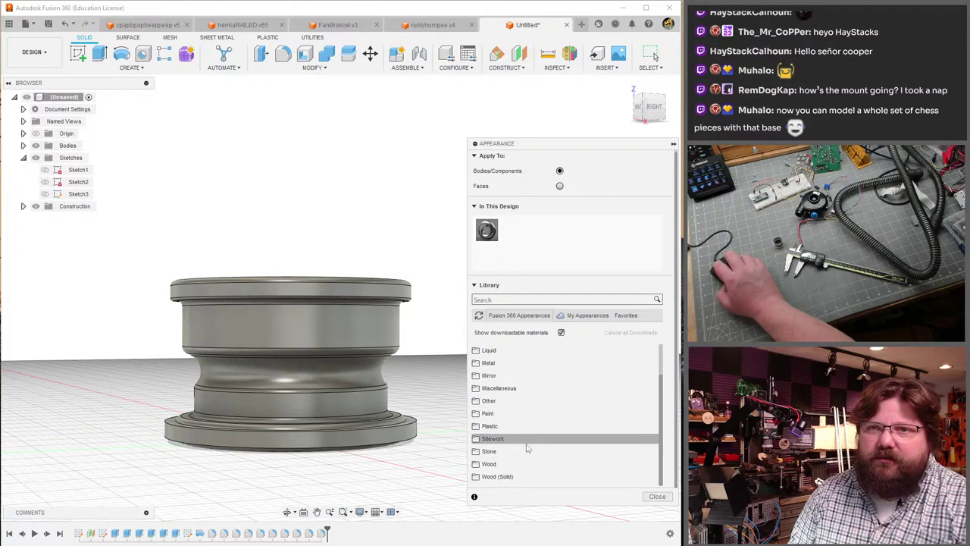
{"action": "scroll", "coordinate": [533, 453], "scroll_direction": "up", "scroll_amount": 3}
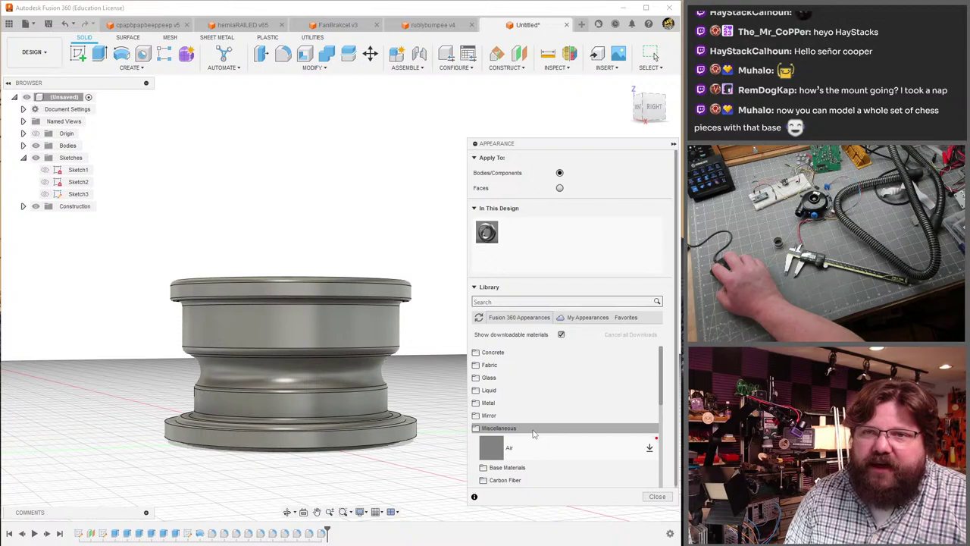
{"action": "scroll", "coordinate": [533, 433], "scroll_direction": "down", "scroll_amount": 3}
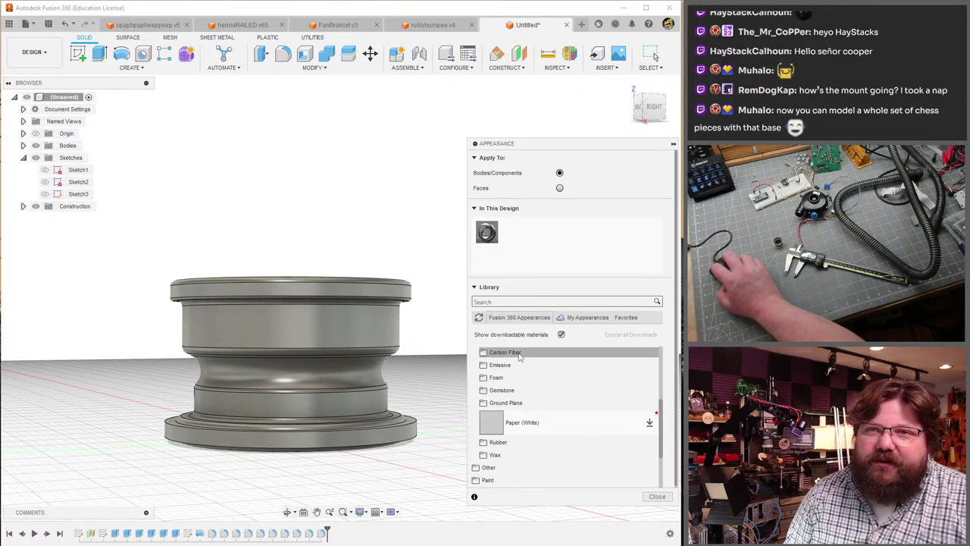
{"action": "scroll", "coordinate": [523, 398], "scroll_direction": "up", "scroll_amount": 1}
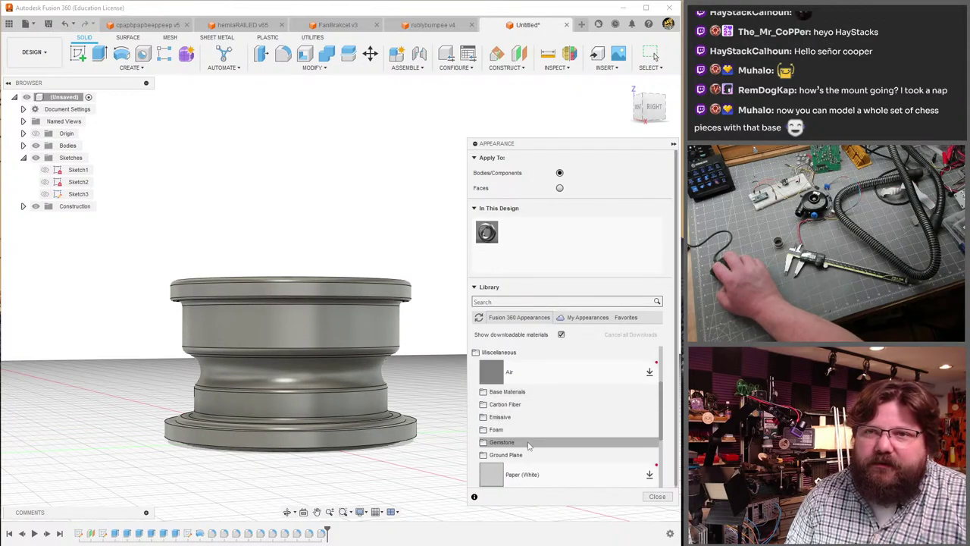
{"action": "scroll", "coordinate": [528, 447], "scroll_direction": "down", "scroll_amount": 1}
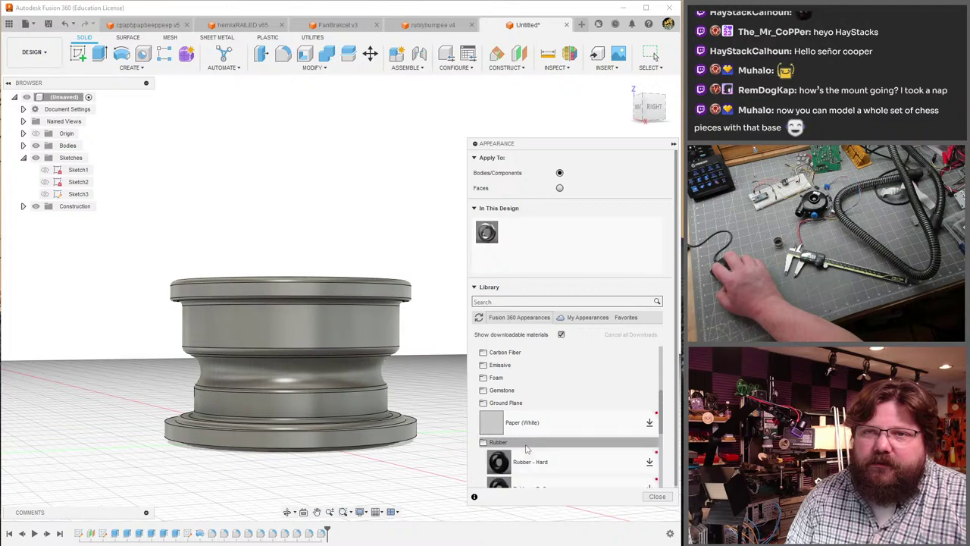
{"action": "scroll", "coordinate": [538, 446], "scroll_direction": "down", "scroll_amount": 2}
{"action": "scroll", "coordinate": [607, 444], "scroll_direction": "down", "scroll_amount": 1}
{"action": "scroll", "coordinate": [603, 443], "scroll_direction": "up", "scroll_amount": 1}
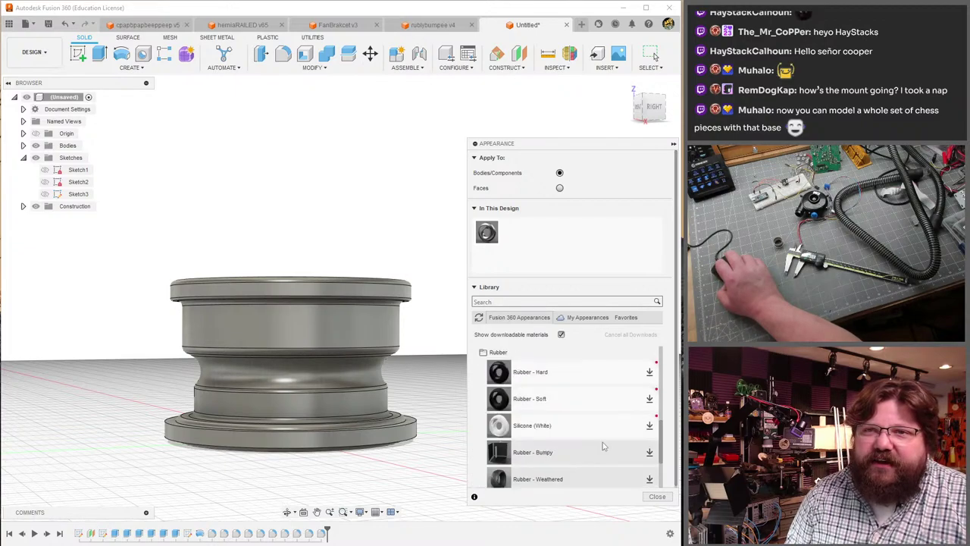
{"action": "scroll", "coordinate": [603, 442], "scroll_direction": "down", "scroll_amount": 1}
{"action": "scroll", "coordinate": [598, 442], "scroll_direction": "up", "scroll_amount": 1}
{"action": "scroll", "coordinate": [595, 446], "scroll_direction": "down", "scroll_amount": 1}
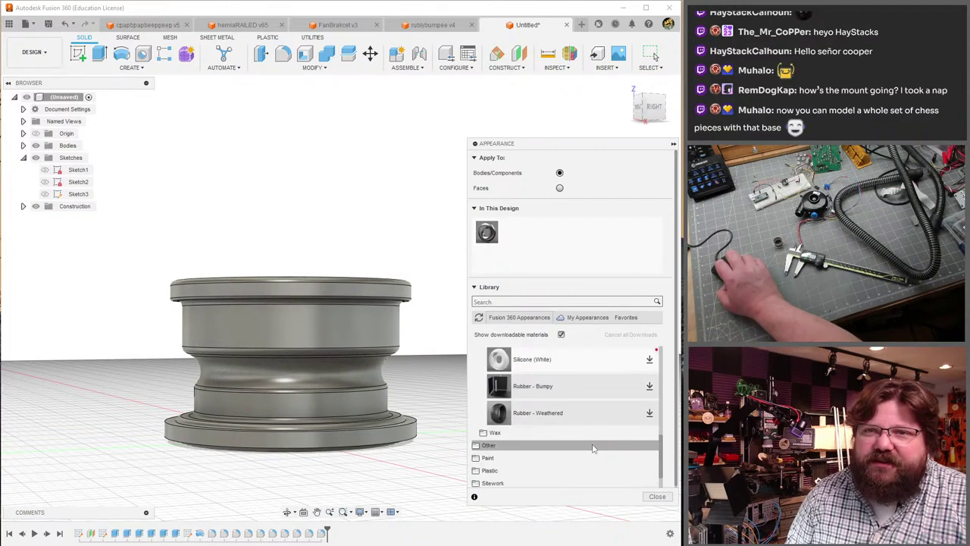
{"action": "scroll", "coordinate": [530, 421], "scroll_direction": "up", "scroll_amount": 1}
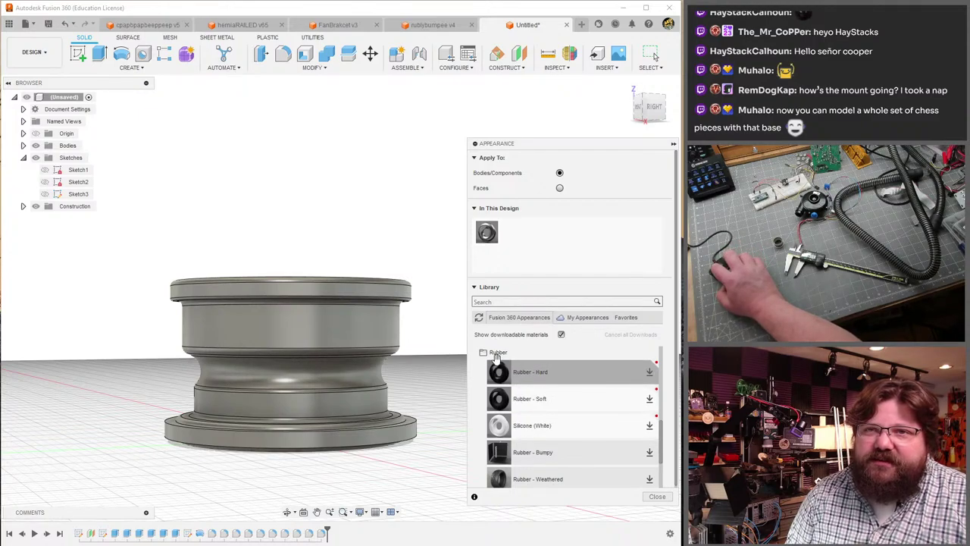
{"action": "left_click", "coordinate": [496, 353]}
{"action": "scroll", "coordinate": [553, 402], "scroll_direction": "up", "scroll_amount": 1}
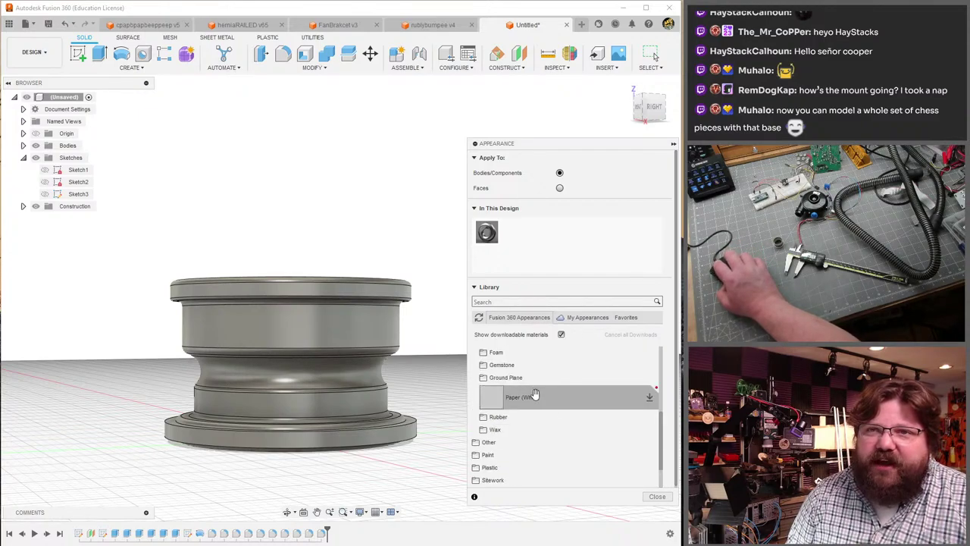
{"action": "scroll", "coordinate": [538, 386], "scroll_direction": "up", "scroll_amount": 2}
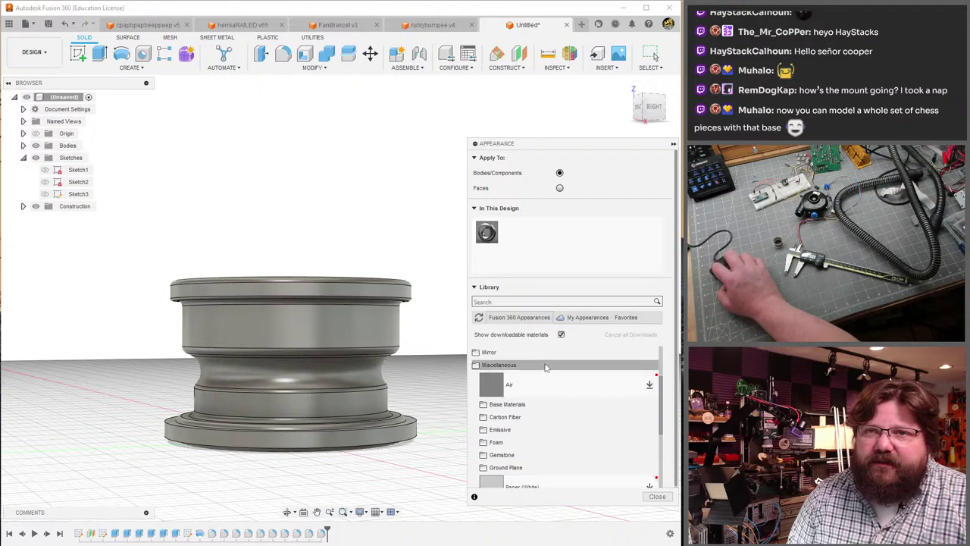
{"action": "left_click", "coordinate": [544, 367]}
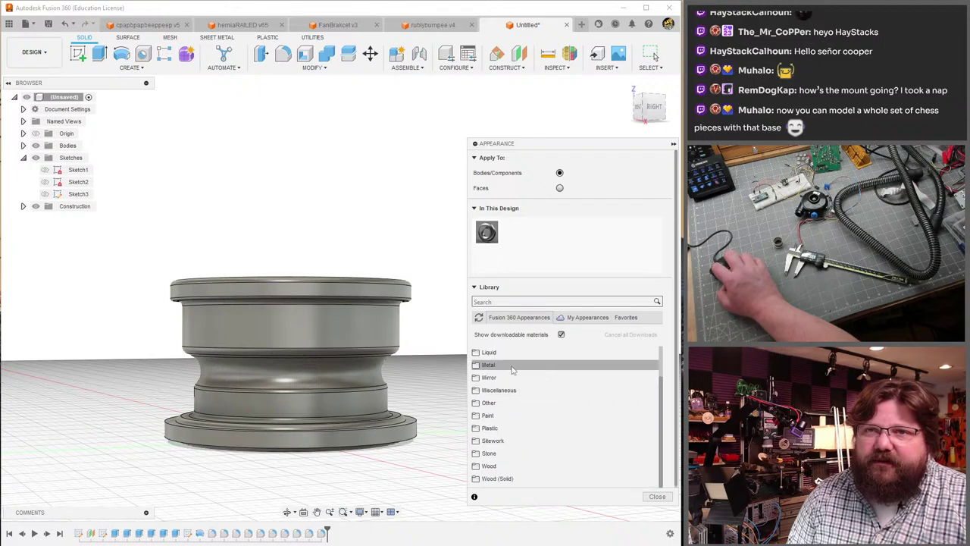
- Apply the Plastic - Glossy (Grey) appearance from the opaque plastics to the adapter body
{"action": "left_click", "coordinate": [551, 429]}
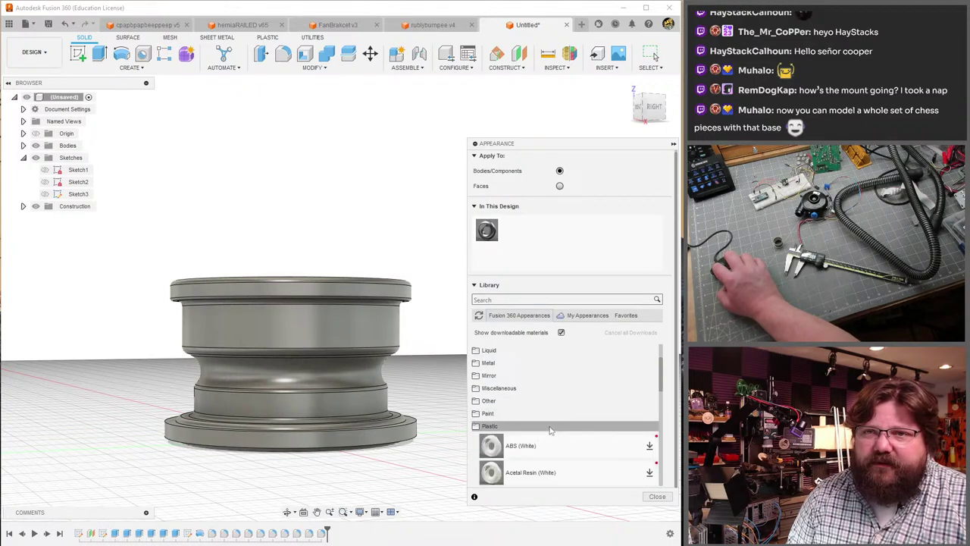
{"action": "scroll", "coordinate": [550, 430], "scroll_direction": "down", "scroll_amount": 10}
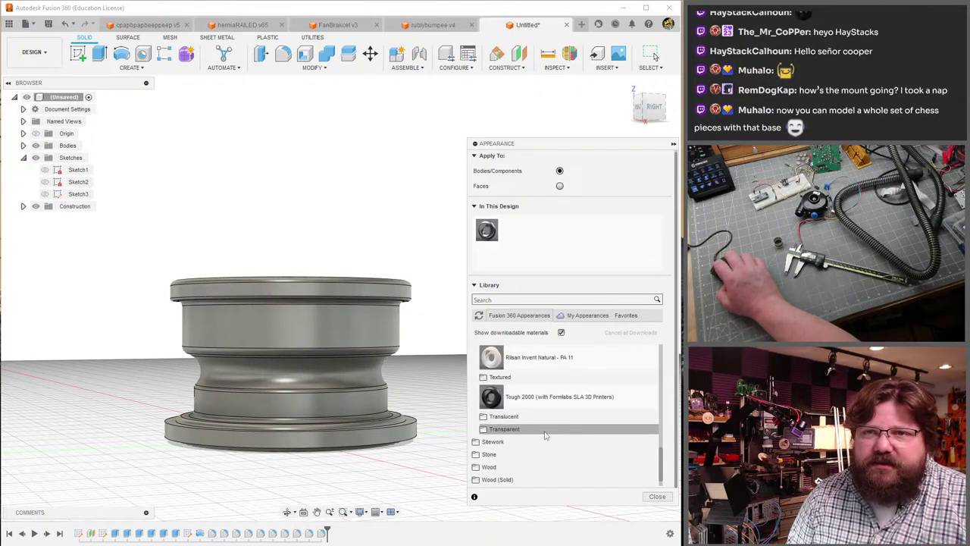
{"action": "scroll", "coordinate": [544, 435], "scroll_direction": "up", "scroll_amount": 5}
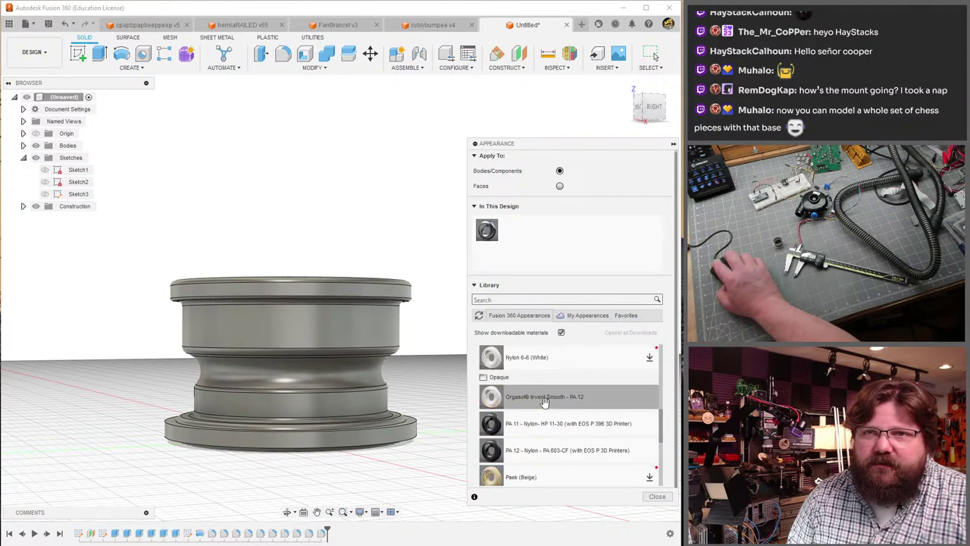
{"action": "scroll", "coordinate": [546, 402], "scroll_direction": "down", "scroll_amount": 2}
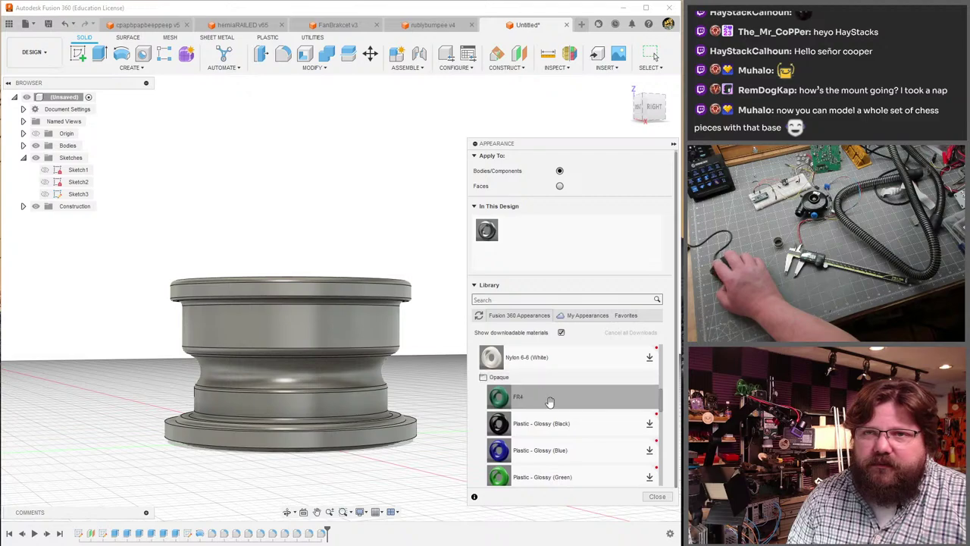
{"action": "scroll", "coordinate": [581, 428], "scroll_direction": "down", "scroll_amount": 2}
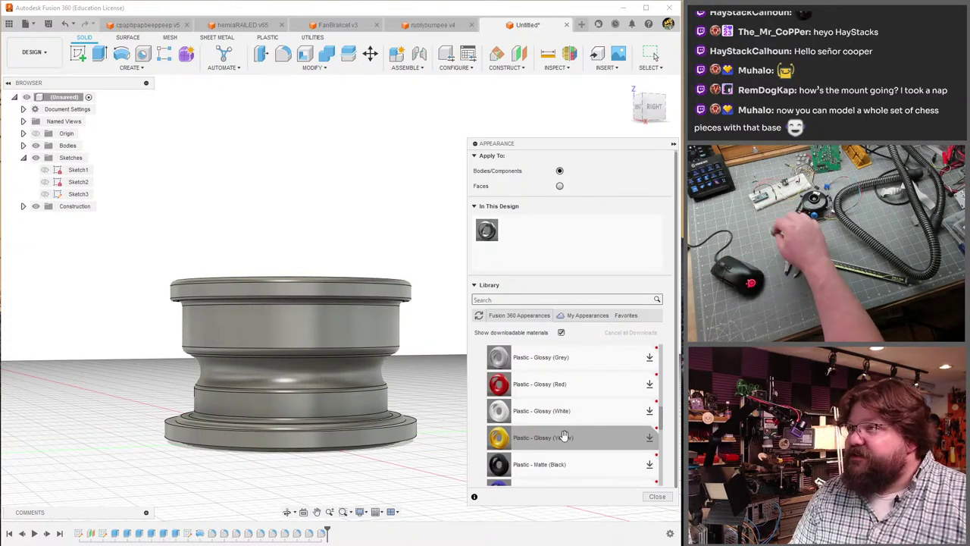
{"action": "scroll", "coordinate": [598, 480], "scroll_direction": "down", "scroll_amount": 3}
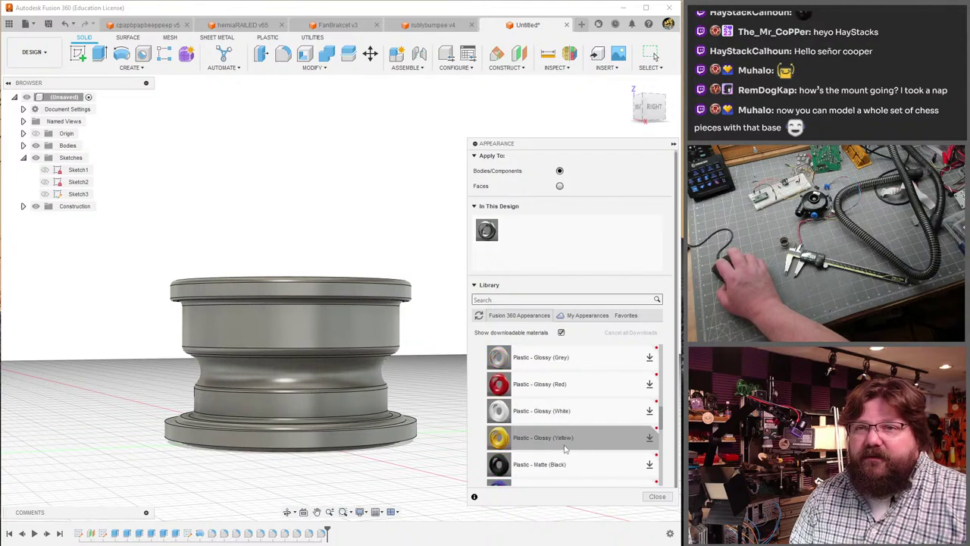
{"action": "scroll", "coordinate": [569, 436], "scroll_direction": "up", "scroll_amount": 3}
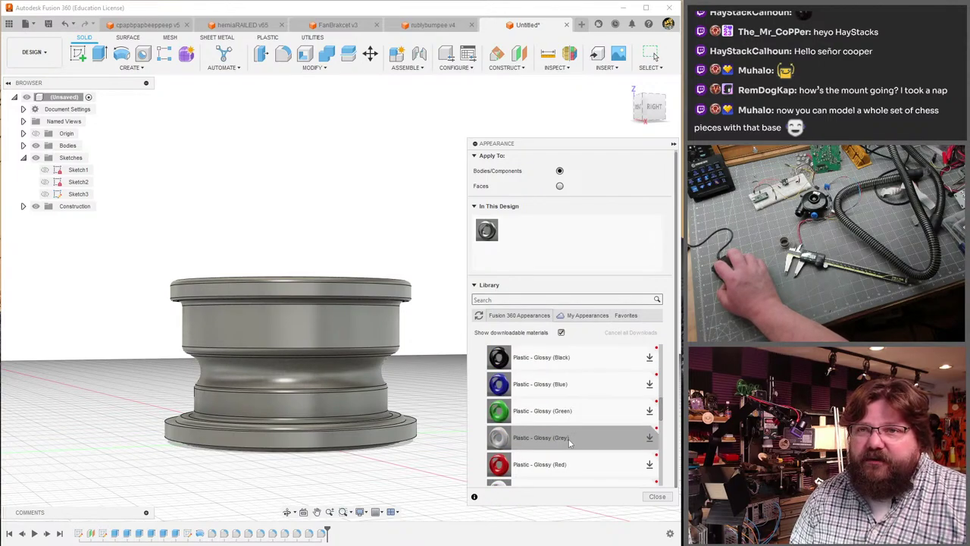
{"action": "left_click_drag", "start_coordinate": [568, 444], "coordinate": [345, 348]}
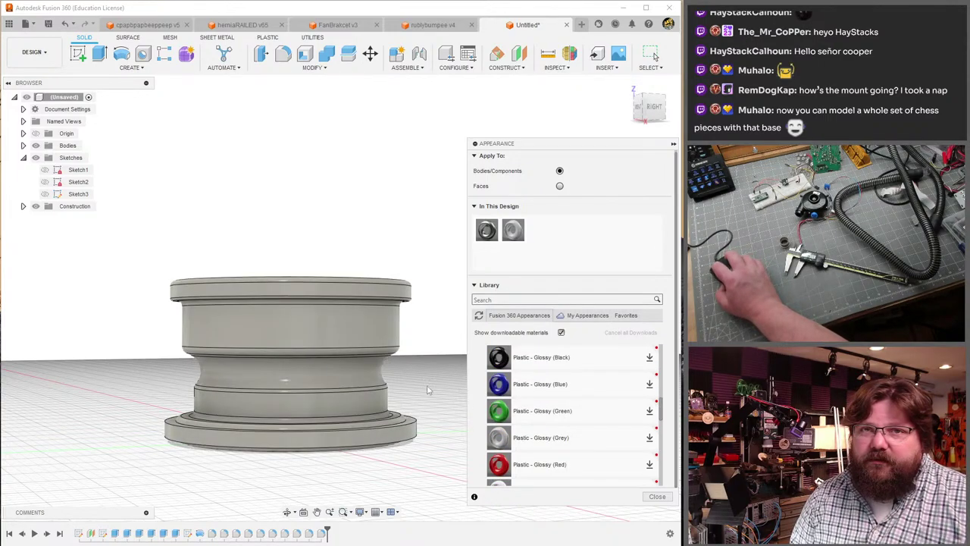
- Add the ABS (White) plastic appearance to the appearances used in this design
{"action": "mouse_move", "coordinate": [404, 361]}
{"action": "middle_mouse_down", "text": "shift"}
{"action": "mouse_move", "coordinate": [407, 341]}
{"action": "mouse_move", "coordinate": [398, 379]}
{"action": "middle_mouse_up", "text": "shift"}
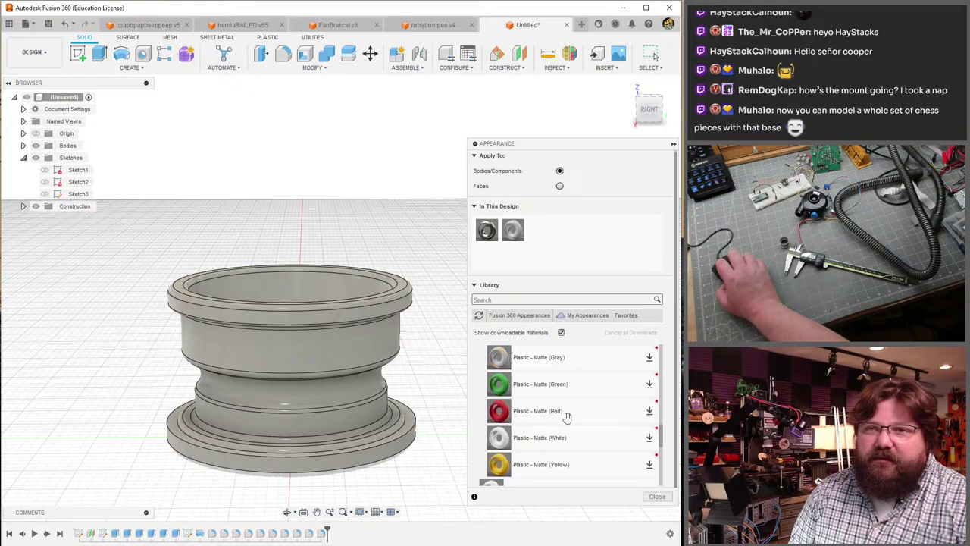
{"action": "scroll", "coordinate": [564, 416], "scroll_direction": "up", "scroll_amount": 3}
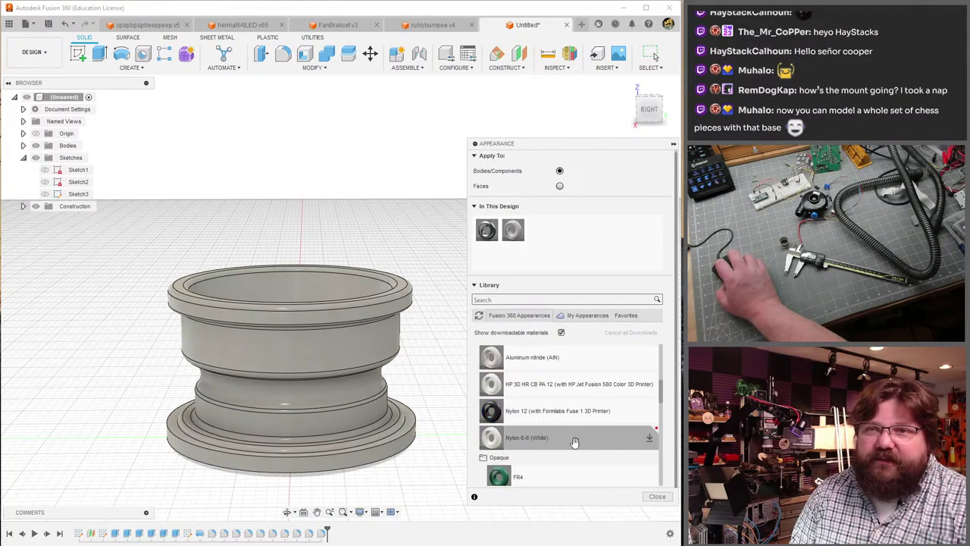
{"action": "scroll", "coordinate": [606, 436], "scroll_direction": "up", "scroll_amount": 2}
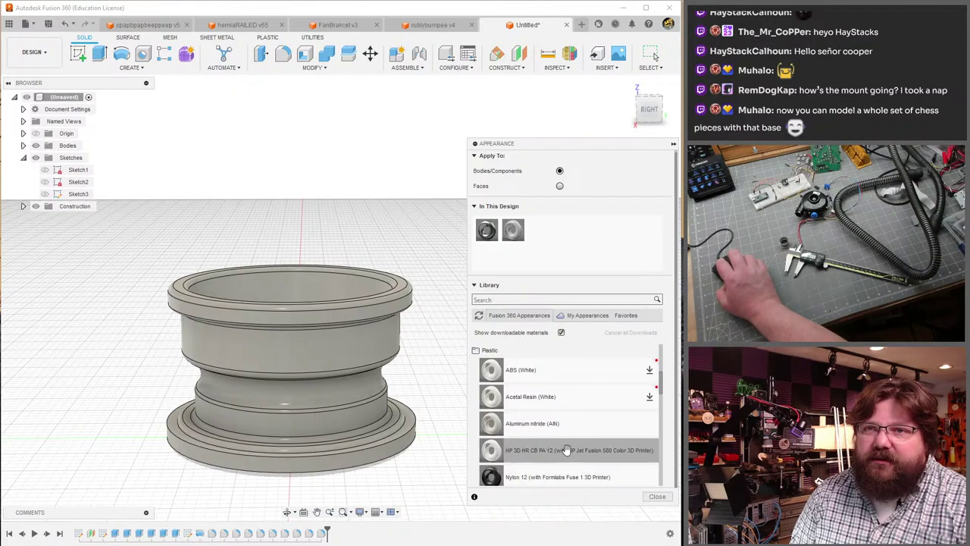
{"action": "scroll", "coordinate": [561, 434], "scroll_direction": "up", "scroll_amount": 1}
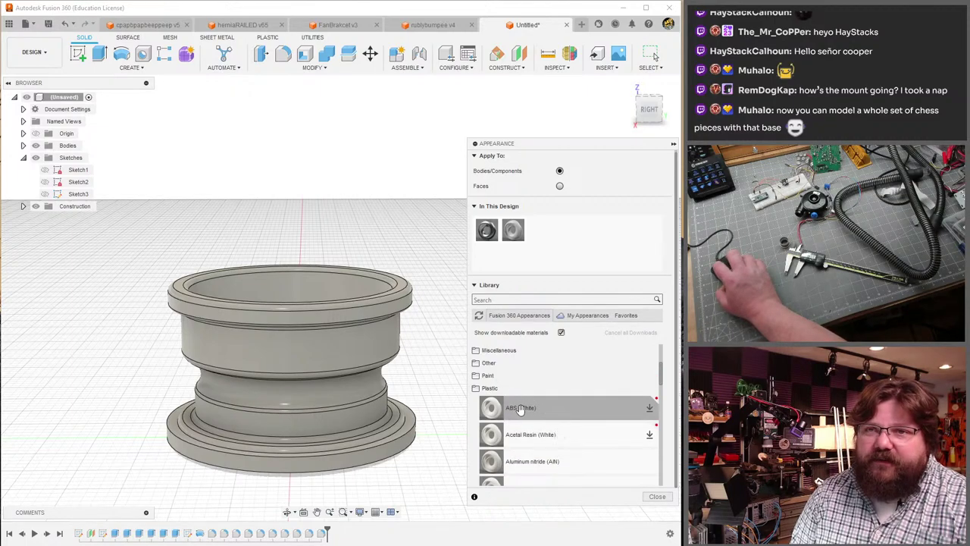
{"action": "left_click_drag", "start_coordinate": [536, 408], "coordinate": [564, 233]}
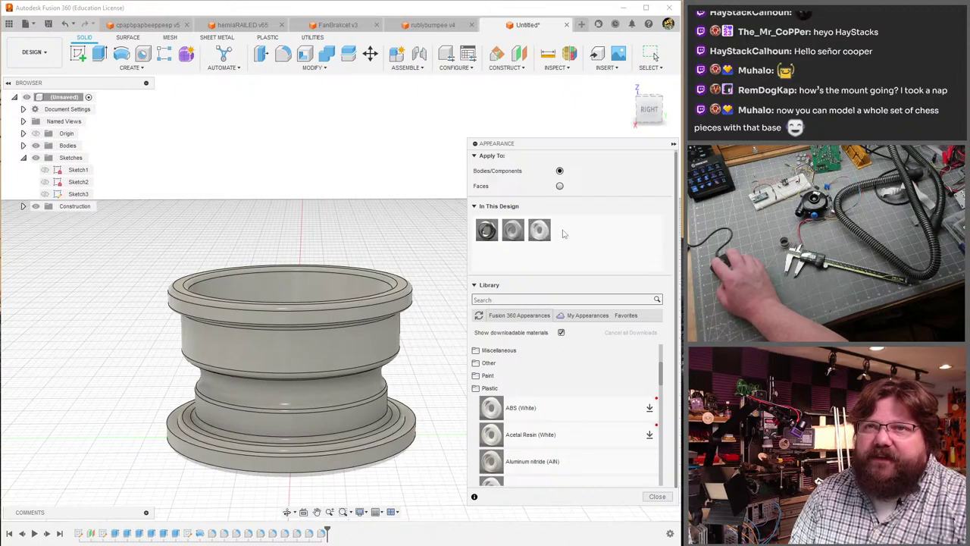
- Switch appearance assignment to faces and apply ABS (White) to the outer rim face of the base flange
{"action": "scroll", "coordinate": [542, 232], "scroll_direction": "up", "scroll_amount": 5}
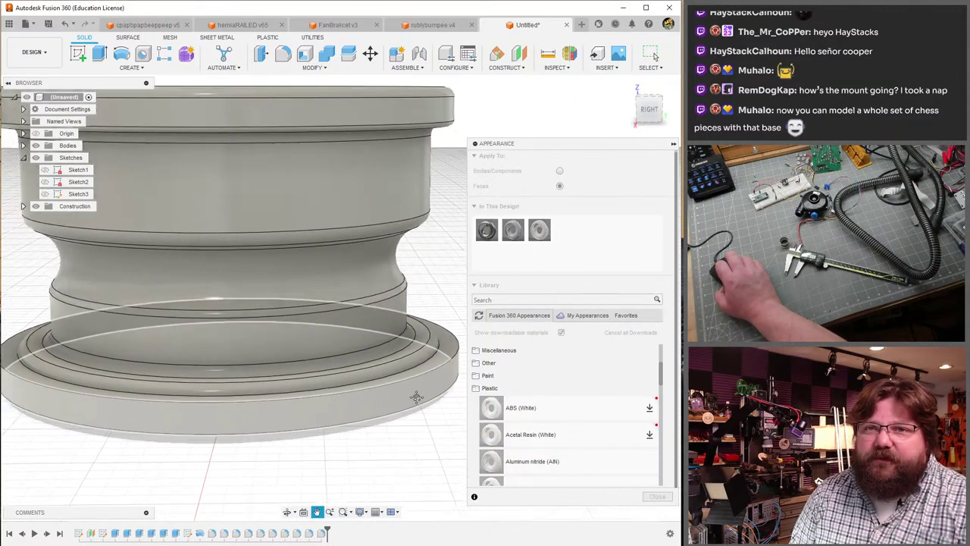
{"action": "left_click_drag", "start_coordinate": [540, 229], "coordinate": [425, 383]}
{"action": "left_click_drag", "start_coordinate": [503, 301], "coordinate": [422, 386]}
{"action": "middle_click_drag", "start_coordinate": [422, 386], "coordinate": [348, 284], "text": "shift"}
{"action": "left_click_drag", "start_coordinate": [512, 229], "coordinate": [498, 257]}
{"action": "left_click_drag", "start_coordinate": [363, 322], "coordinate": [352, 328]}
{"action": "middle_click_drag", "start_coordinate": [389, 340], "coordinate": [376, 249], "text": "shift"}
{"action": "left_click", "coordinate": [658, 497]}
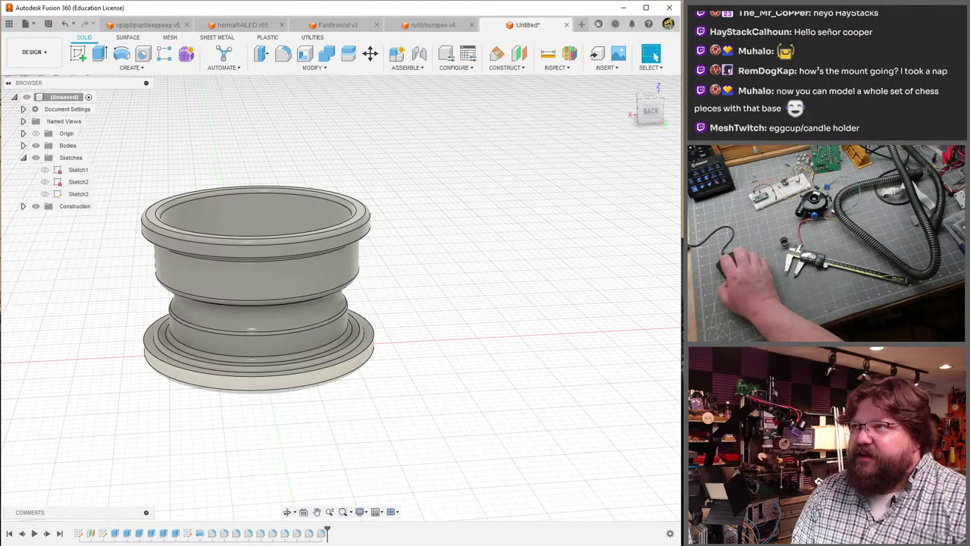
{"action": "scroll", "coordinate": [309, 282], "scroll_direction": "up", "scroll_amount": 4}
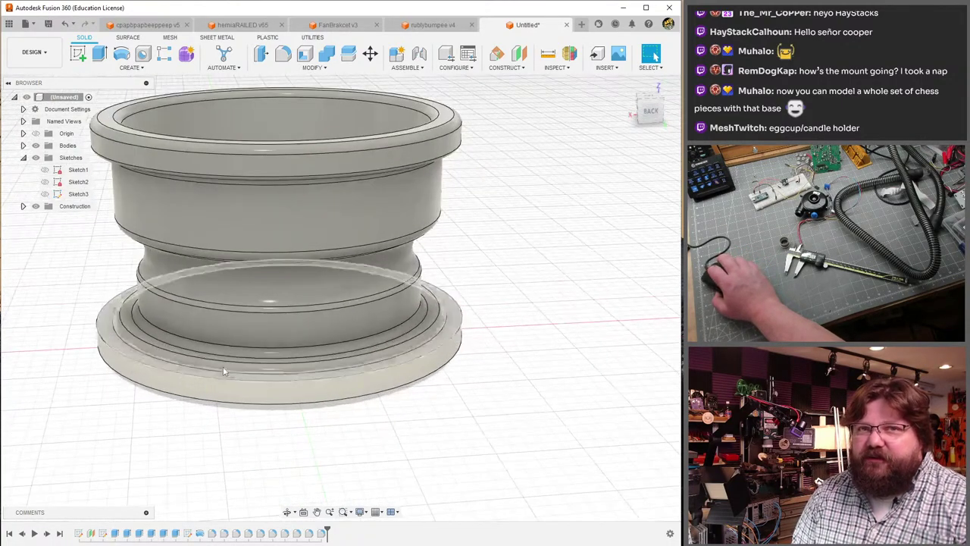
- Delete the last fillet feature, the one rounding the outer top edge of the adapter's upper rim
{"action": "middle_click_drag", "start_coordinate": [309, 282], "coordinate": [537, 383], "text": "shift"}
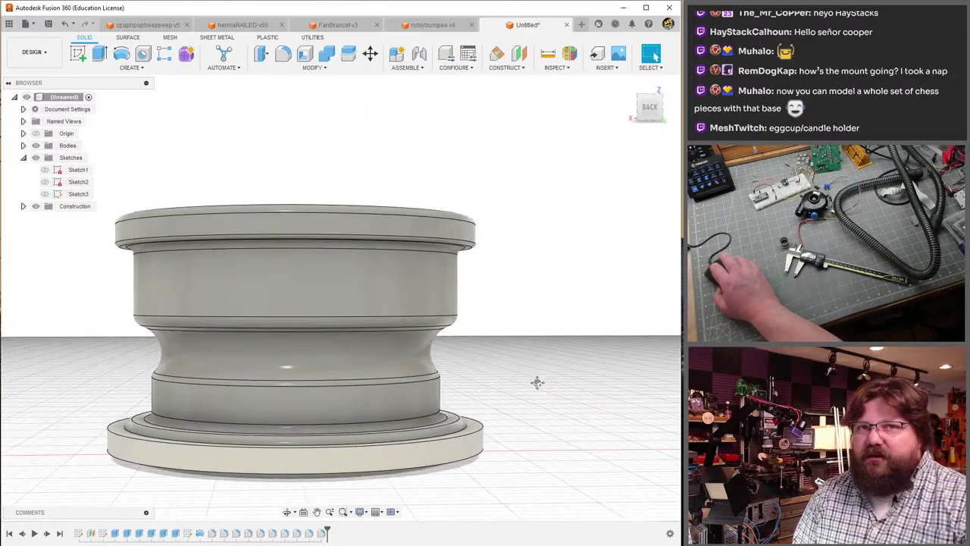
{"action": "mouse_move", "coordinate": [477, 347]}
{"action": "middle_mouse_down", "text": "shift"}
{"action": "mouse_move", "coordinate": [505, 348]}
{"action": "mouse_move", "coordinate": [500, 424]}
{"action": "mouse_move", "coordinate": [496, 345]}
{"action": "middle_mouse_up", "text": "shift"}
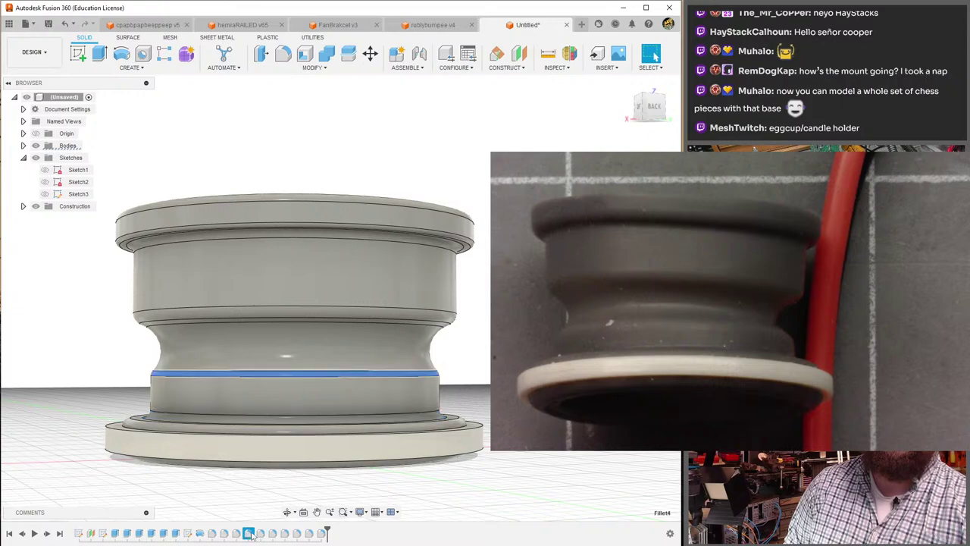
{"action": "right_click", "coordinate": [326, 532]}
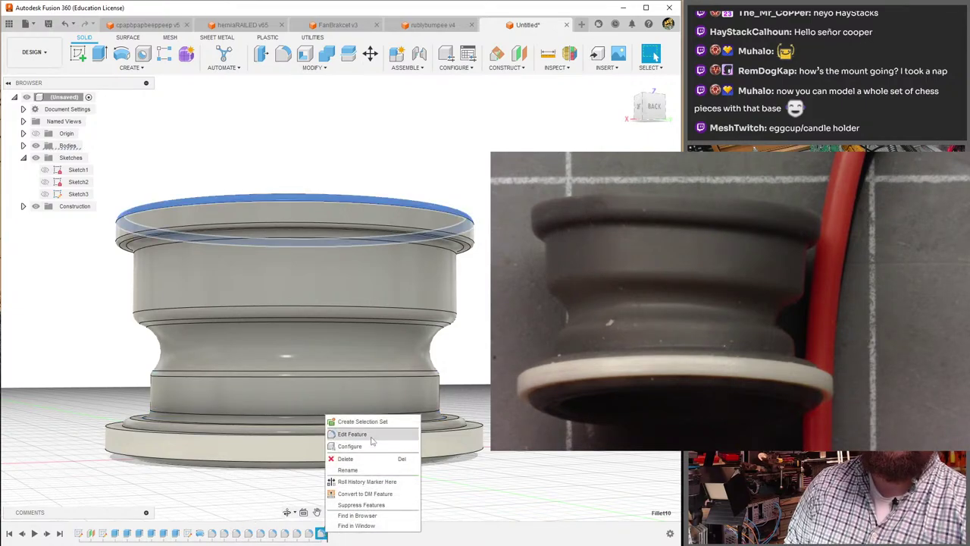
{"action": "left_click", "coordinate": [346, 459]}
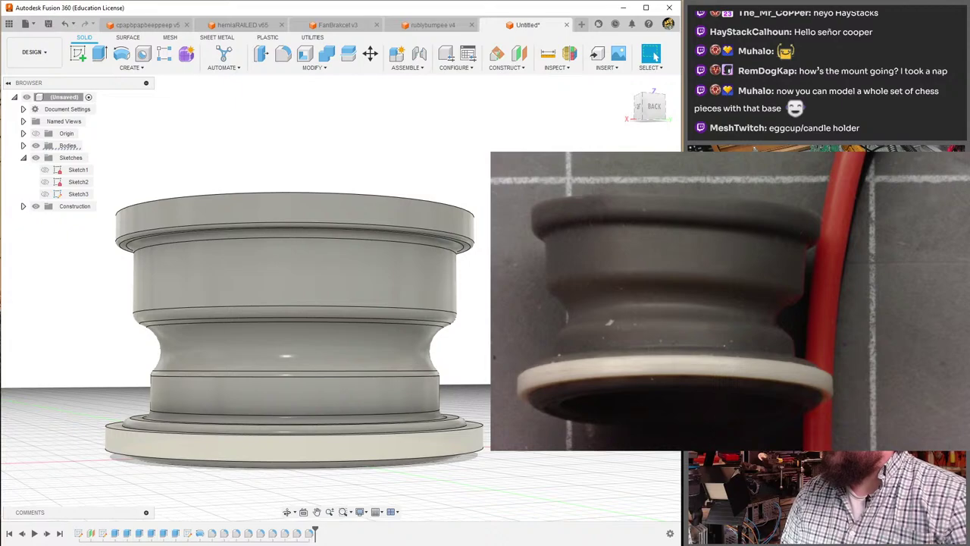
- Examine the adapter from the side, above and below, checking its neck, rims and flange faces against the physical part
{"action": "middle_click_drag", "start_coordinate": [346, 340], "coordinate": [363, 273], "text": "shift"}
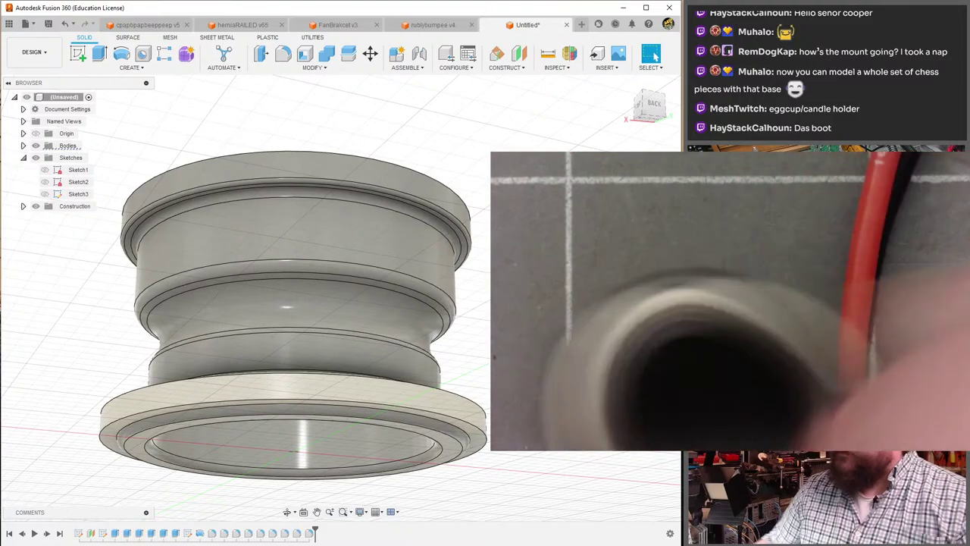
{"action": "middle_click_drag", "start_coordinate": [295, 228], "coordinate": [297, 317], "text": "shift"}
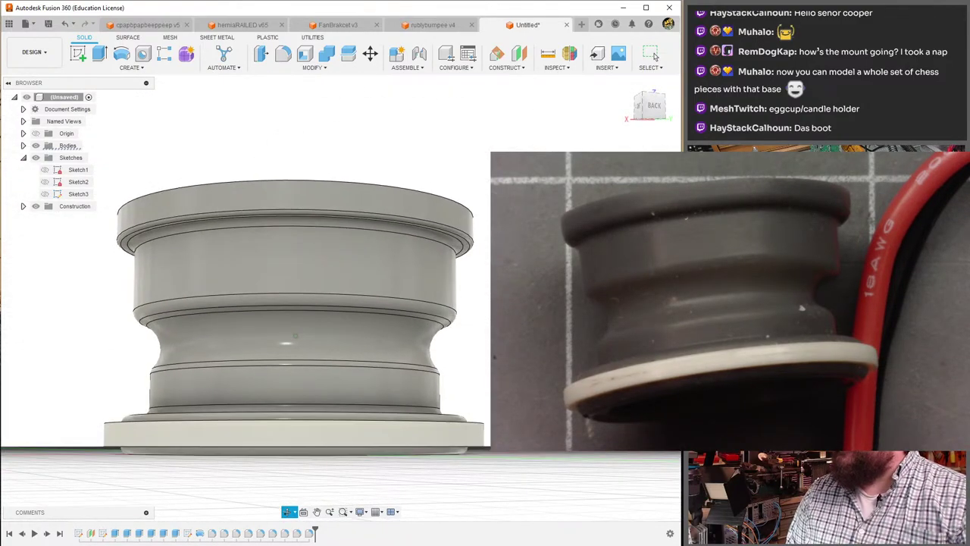
{"action": "left_click", "coordinate": [653, 55]}
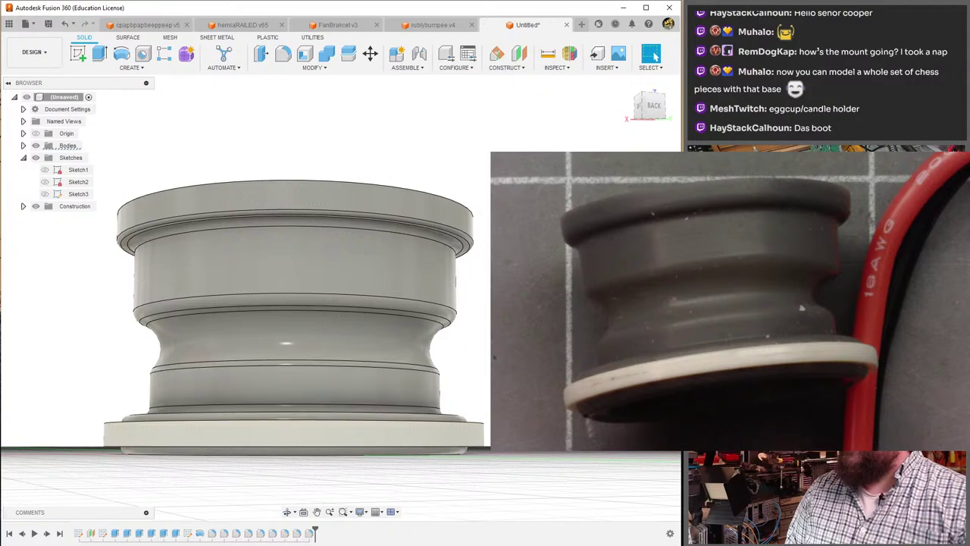
{"action": "left_click", "coordinate": [179, 326]}
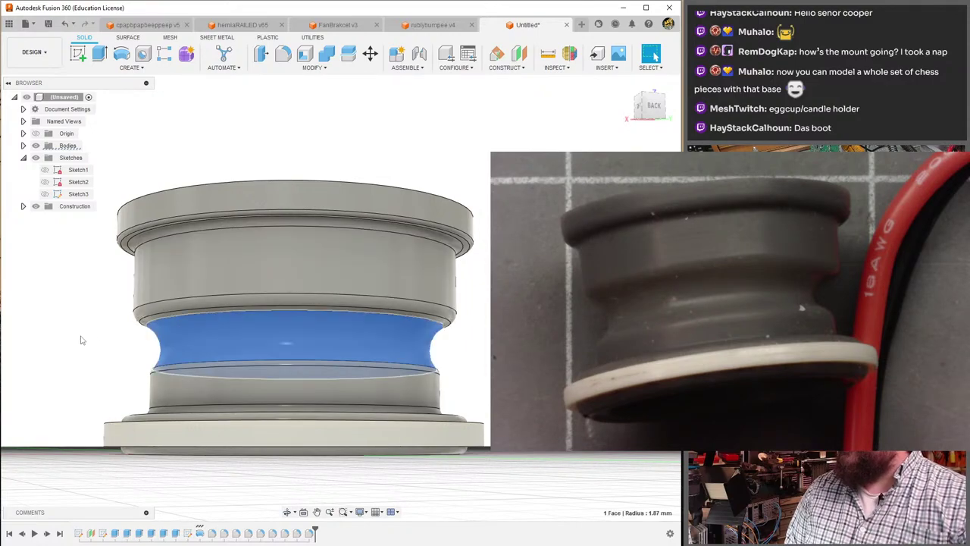
{"action": "left_click", "coordinate": [84, 340]}
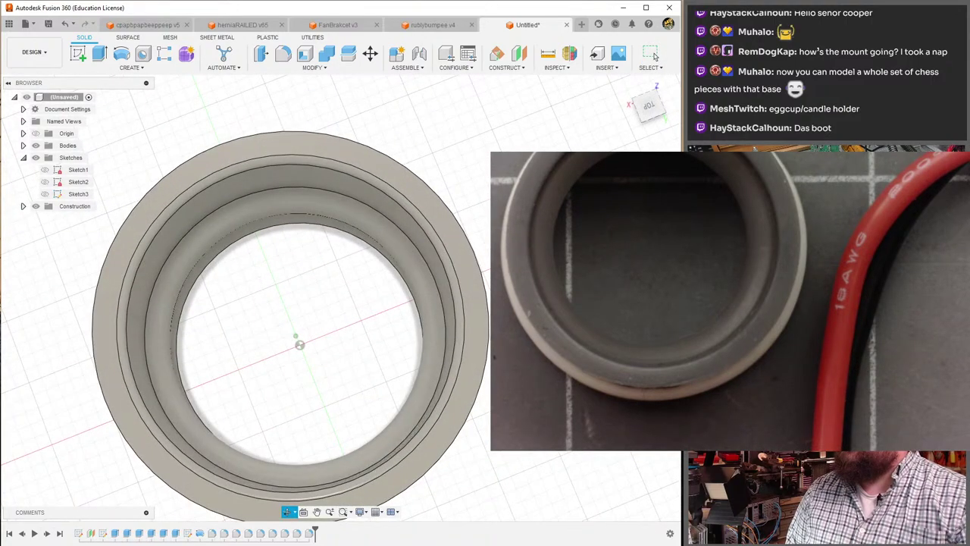
{"action": "left_click_drag", "start_coordinate": [300, 345], "coordinate": [300, 312]}
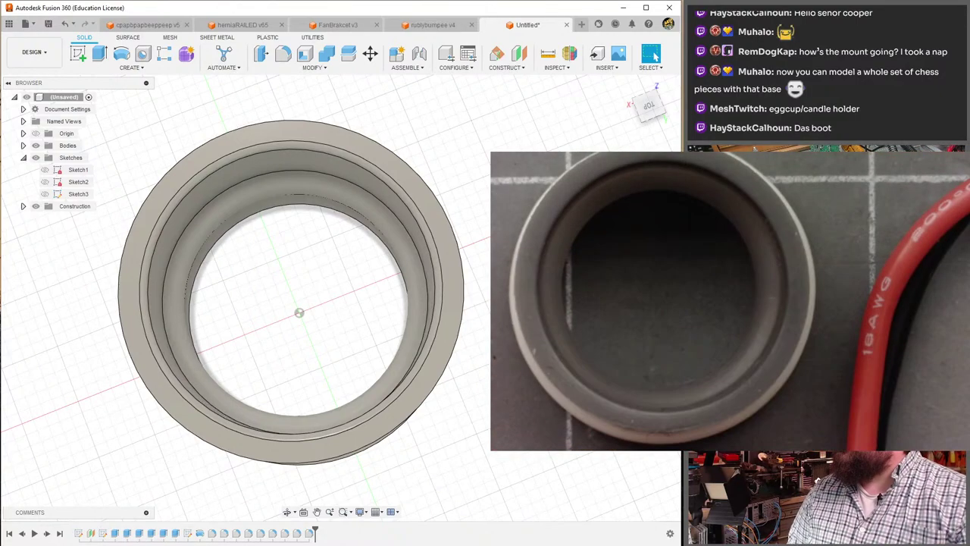
{"action": "left_click_drag", "start_coordinate": [299, 312], "coordinate": [331, 316]}
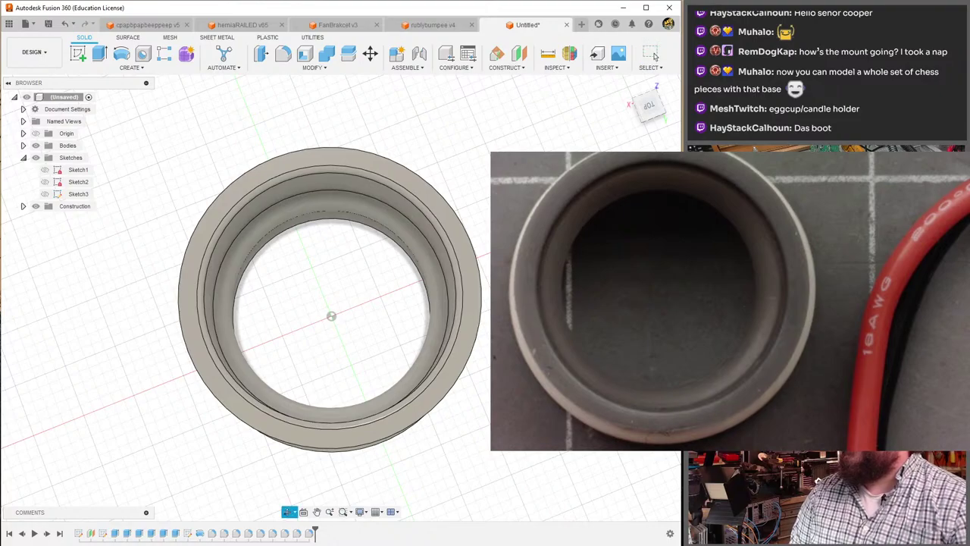
{"action": "mouse_move", "coordinate": [331, 316]}
{"action": "left_mouse_down"}
{"action": "mouse_move", "coordinate": [329, 303]}
{"action": "mouse_move", "coordinate": [331, 312]}
{"action": "left_mouse_up"}
{"action": "mouse_move", "coordinate": [331, 313]}
{"action": "middle_mouse_down", "text": "shift"}
{"action": "mouse_move", "coordinate": [329, 342]}
{"action": "mouse_move", "coordinate": [325, 281]}
{"action": "mouse_move", "coordinate": [327, 340]}
{"action": "mouse_move", "coordinate": [330, 302]}
{"action": "middle_mouse_up", "text": "shift"}
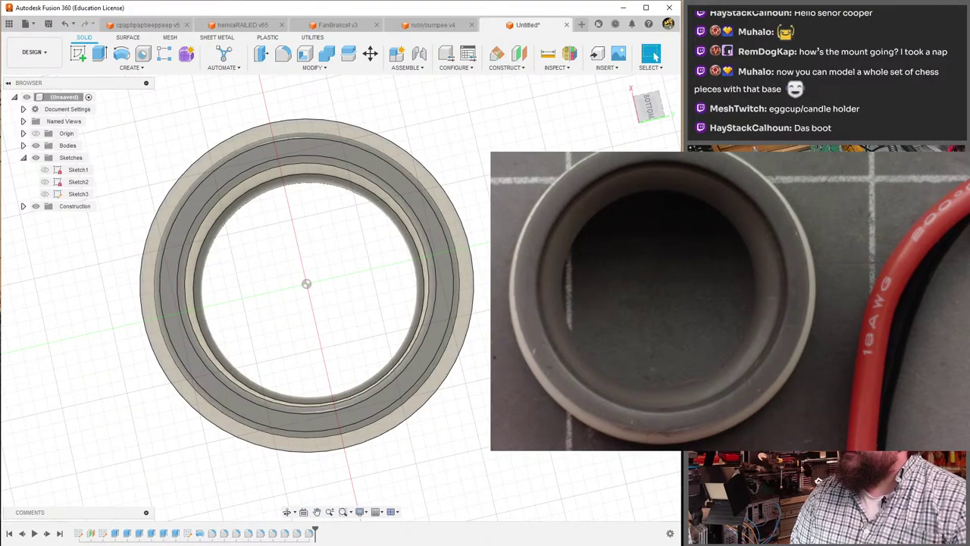
{"action": "mouse_move", "coordinate": [306, 283]}
{"action": "middle_mouse_down", "text": "shift"}
{"action": "mouse_move", "coordinate": [307, 371]}
{"action": "mouse_move", "coordinate": [306, 300]}
{"action": "middle_mouse_up", "text": "shift"}
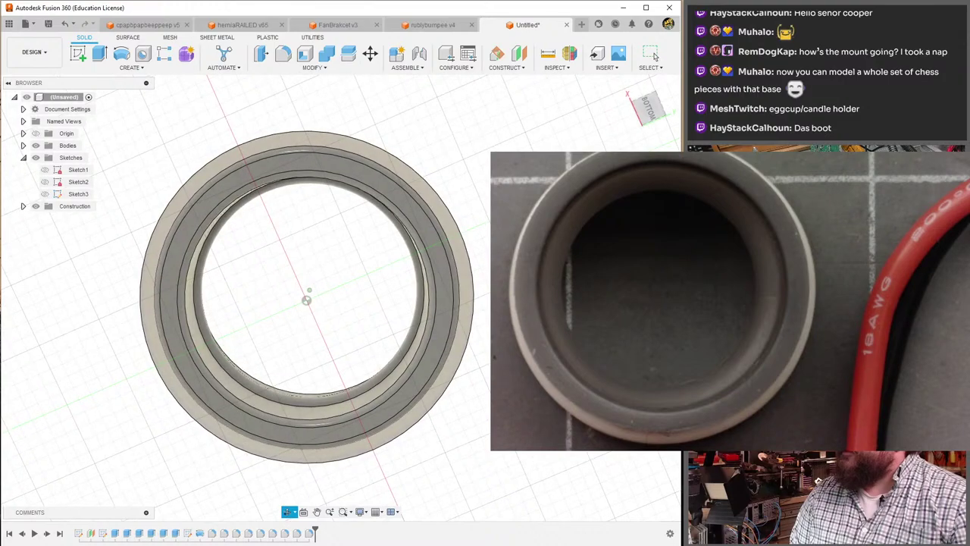
{"action": "middle_click_drag", "start_coordinate": [655, 56], "coordinate": [655, 55], "text": "shift"}
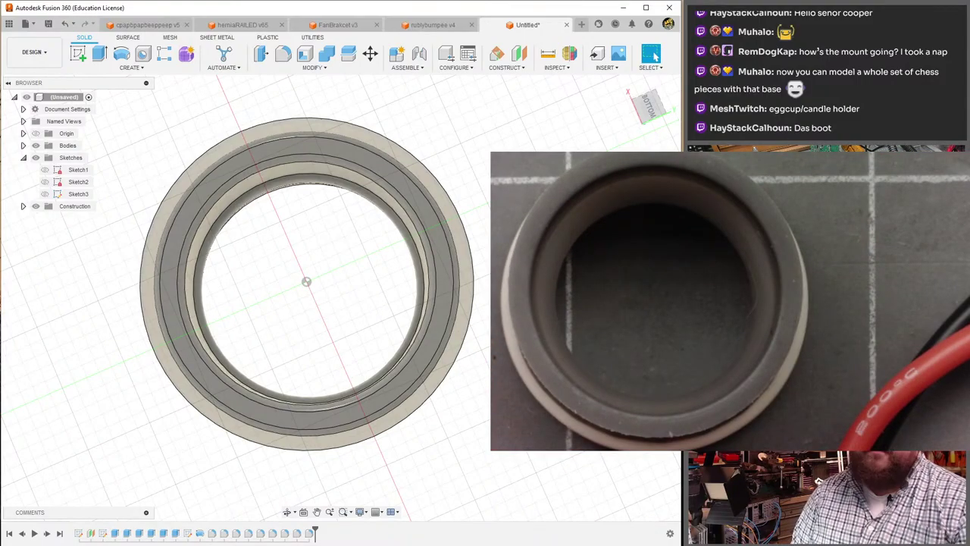
{"action": "middle_click_drag", "start_coordinate": [482, 304], "coordinate": [483, 500], "text": "shift"}
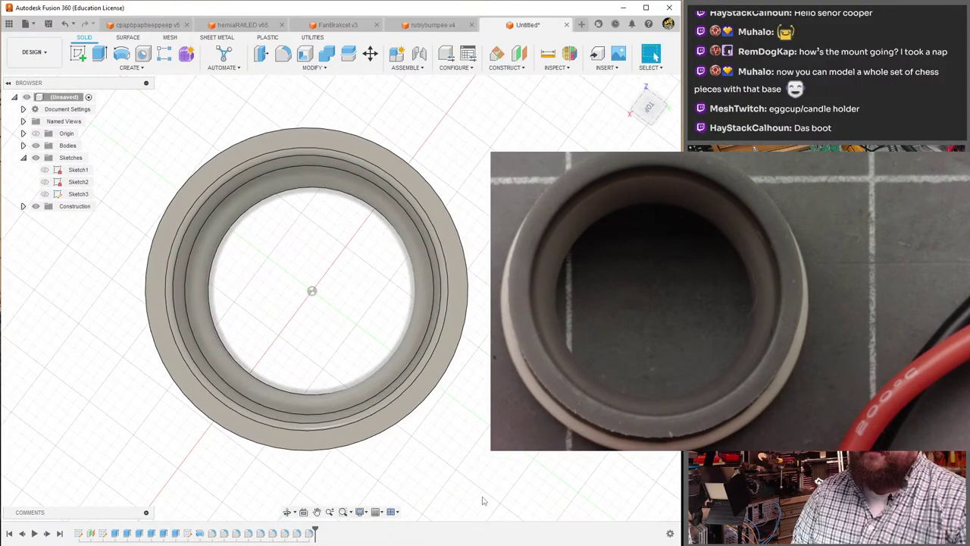
- Apply the ABS (White) appearance to the upper face of the base flange and finish the appearance assignment
{"action": "middle_click_drag", "start_coordinate": [312, 291], "coordinate": [310, 320], "text": "shift"}
{"action": "scroll", "coordinate": [421, 368], "scroll_direction": "up", "scroll_amount": 8}
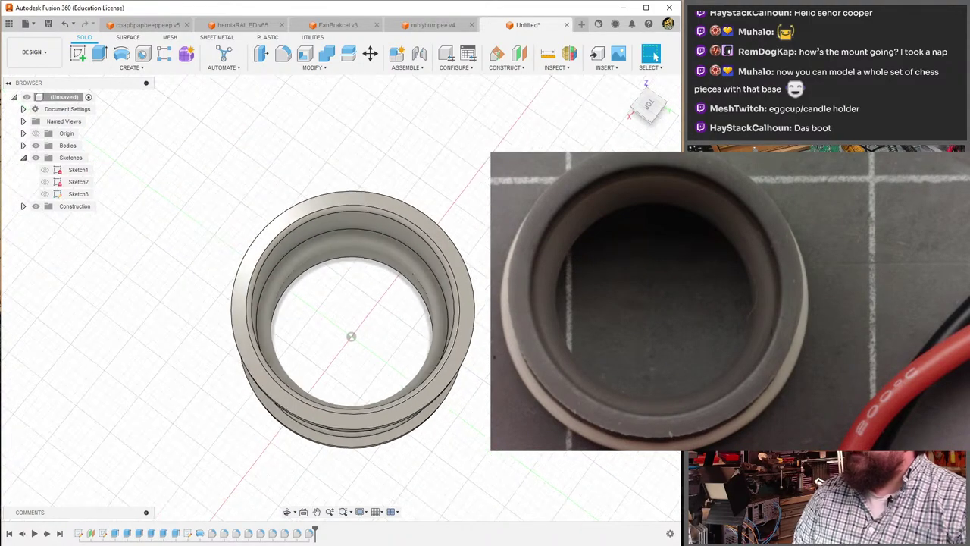
{"action": "scroll", "coordinate": [420, 367], "scroll_direction": "down", "scroll_amount": 6}
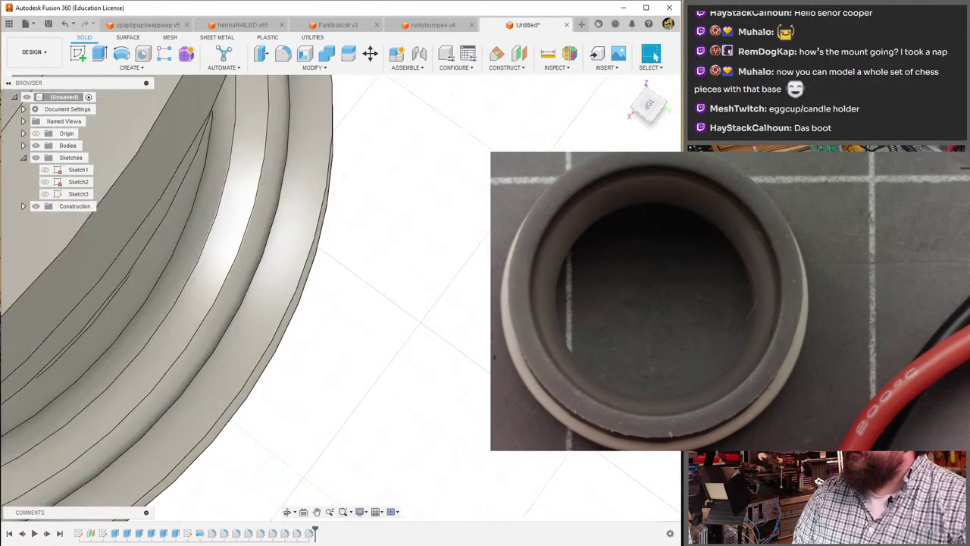
{"action": "middle_click_drag", "start_coordinate": [310, 320], "coordinate": [310, 356], "text": "shift"}
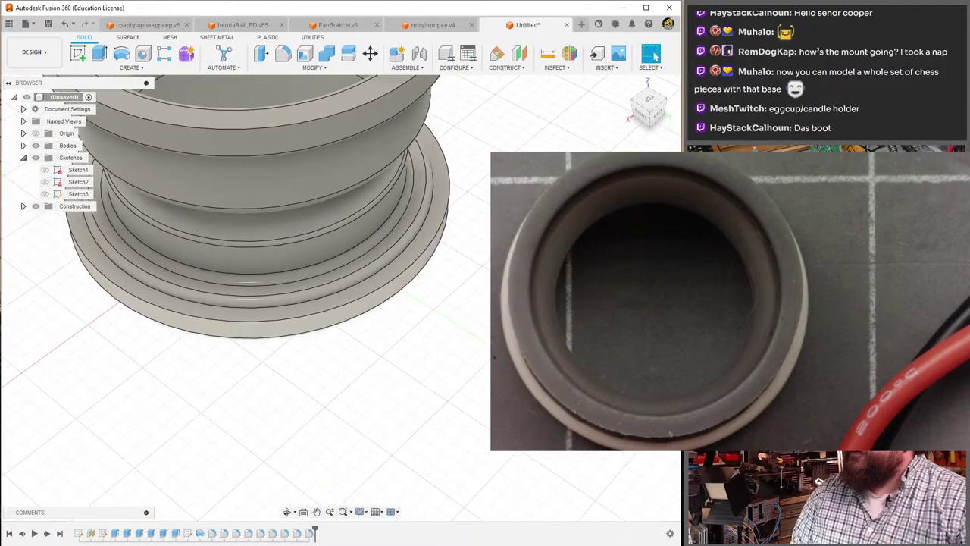
{"action": "scroll", "coordinate": [310, 356], "scroll_direction": "up", "scroll_amount": 6}
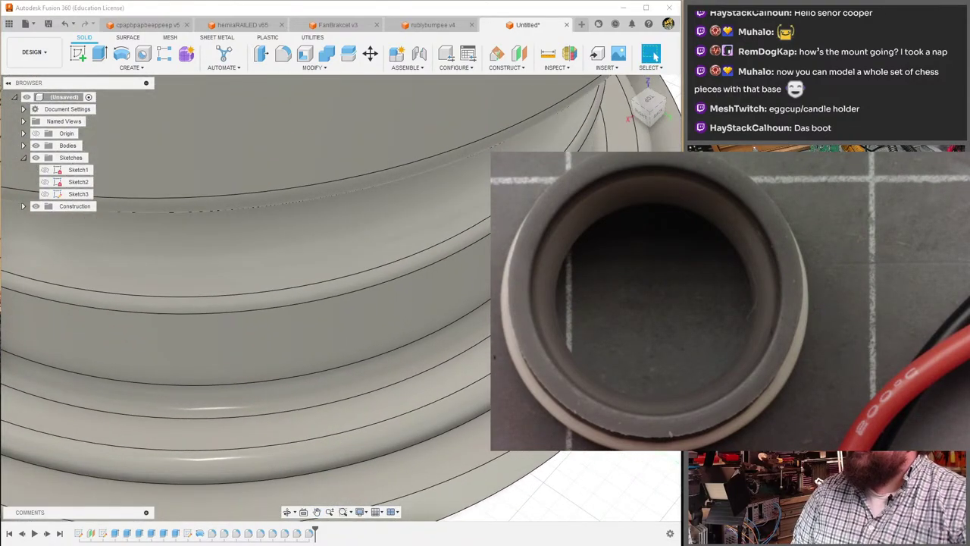
{"action": "scroll", "coordinate": [310, 356], "scroll_direction": "down", "scroll_amount": 6}
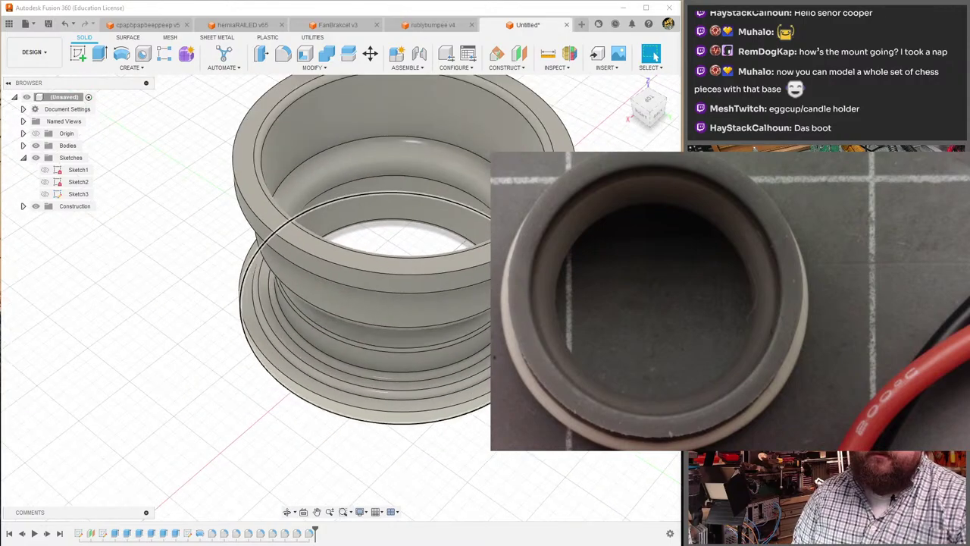
{"action": "scroll", "coordinate": [439, 298], "scroll_direction": "up", "scroll_amount": 4}
{"action": "middle_click_drag", "start_coordinate": [439, 258], "coordinate": [435, 358], "text": "shift"}
{"action": "scroll", "coordinate": [435, 355], "scroll_direction": "down", "scroll_amount": 3}
{"action": "key", "text": "a"}
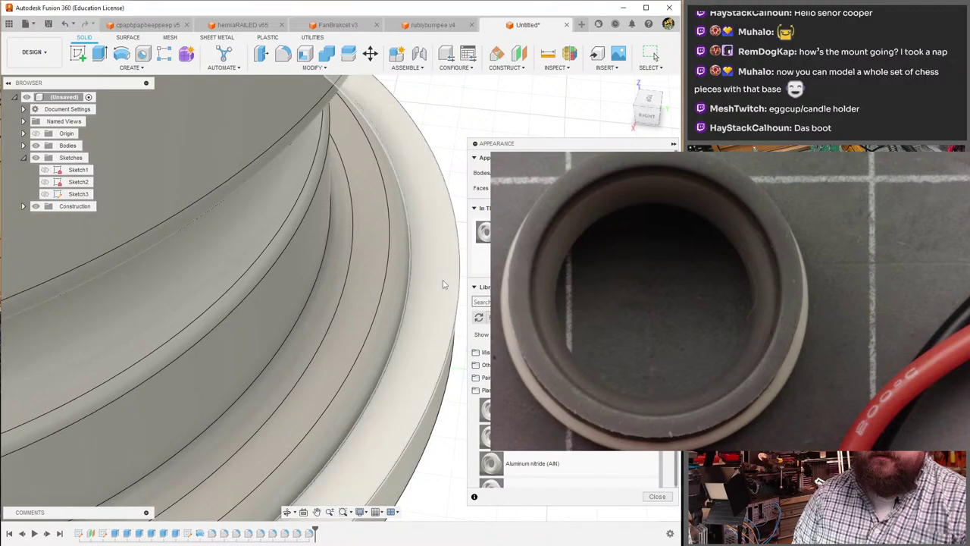
{"action": "middle_click_drag", "start_coordinate": [444, 281], "coordinate": [432, 410], "text": "shift"}
{"action": "scroll", "coordinate": [432, 409], "scroll_direction": "down", "scroll_amount": 5}
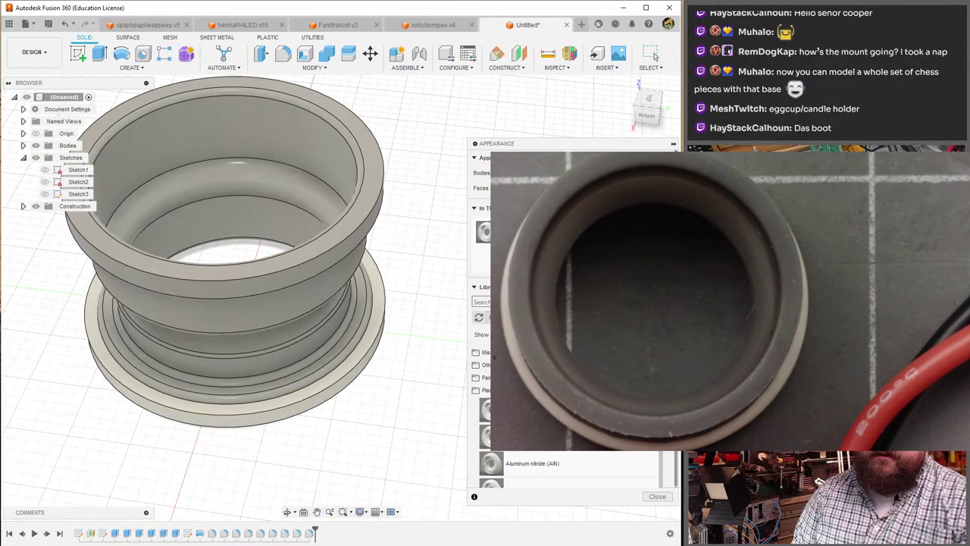
{"action": "left_click", "coordinate": [657, 496]}
- Save the design as Untitled in the 3d Printer Projects folder
{"action": "middle_click_drag", "start_coordinate": [465, 273], "coordinate": [429, 274]}
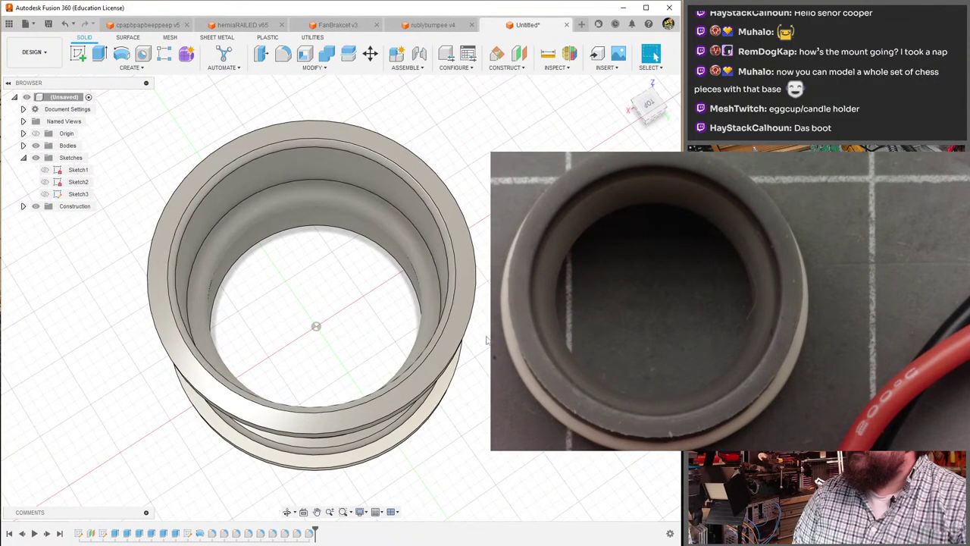
{"action": "mouse_move", "coordinate": [489, 341]}
{"action": "middle_mouse_down", "text": "shift"}
{"action": "mouse_move", "coordinate": [484, 315]}
{"action": "mouse_move", "coordinate": [482, 323]}
{"action": "middle_mouse_up", "text": "shift"}
{"action": "key", "text": "Escape"}
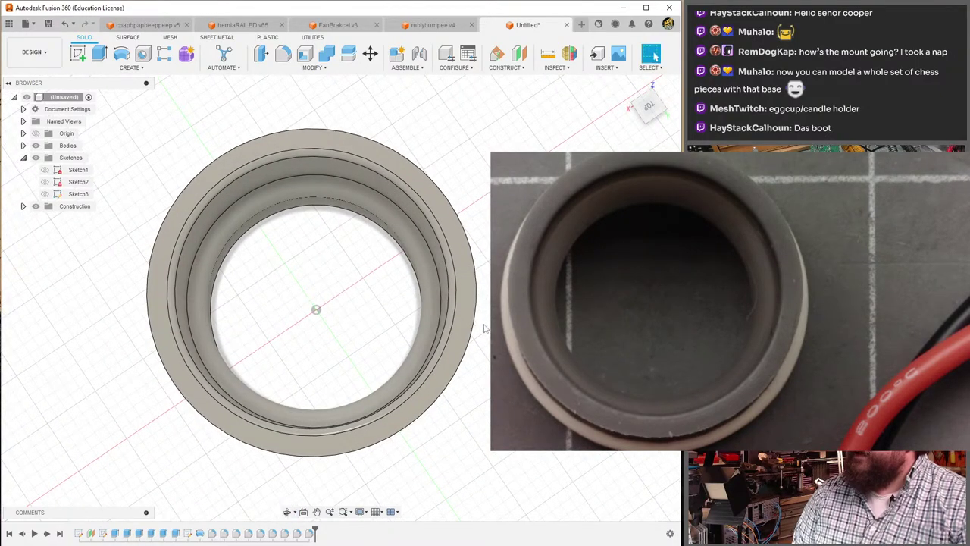
{"action": "middle_click_drag", "start_coordinate": [482, 334], "coordinate": [439, 307], "text": "shift"}
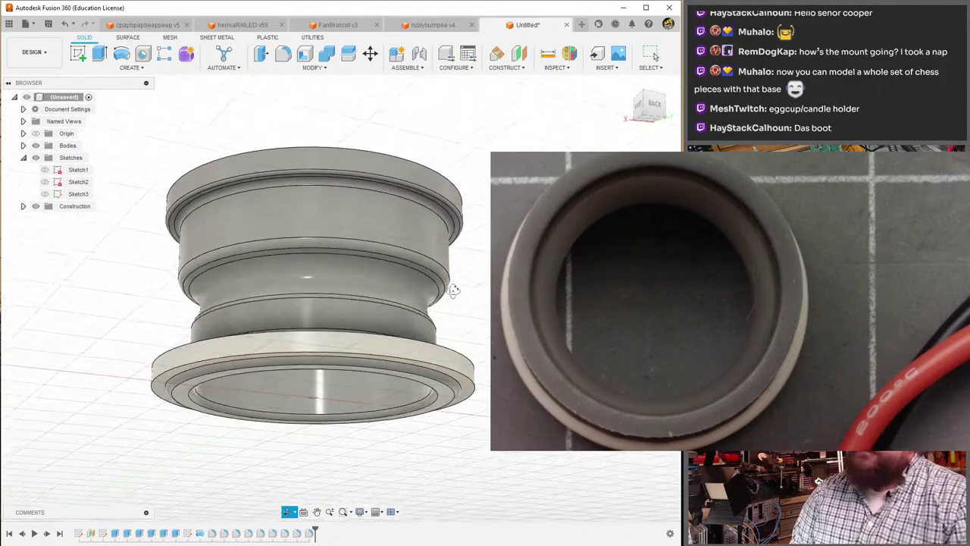
{"action": "scroll", "coordinate": [436, 303], "scroll_direction": "down", "scroll_amount": 3}
{"action": "key", "text": "ctrl+s"}
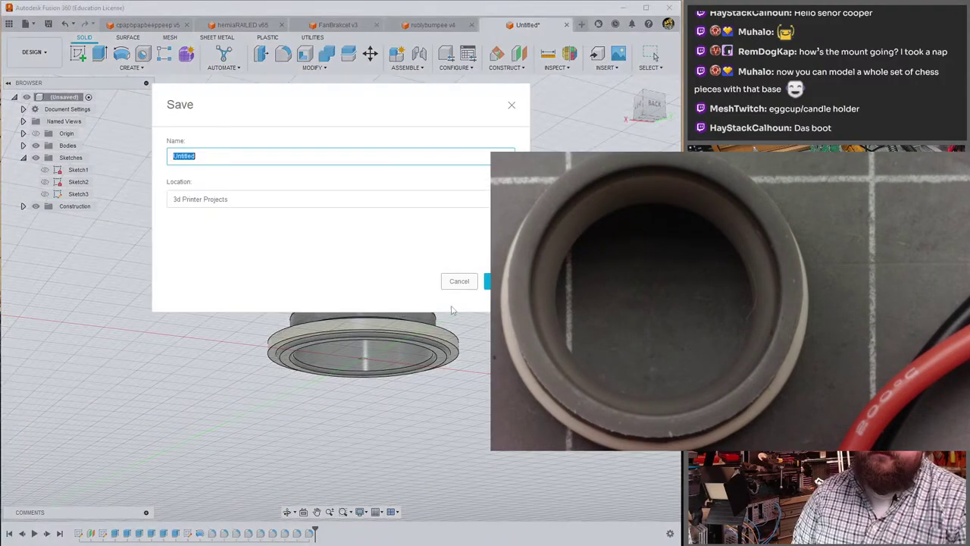
{"action": "key", "text": "Return"}
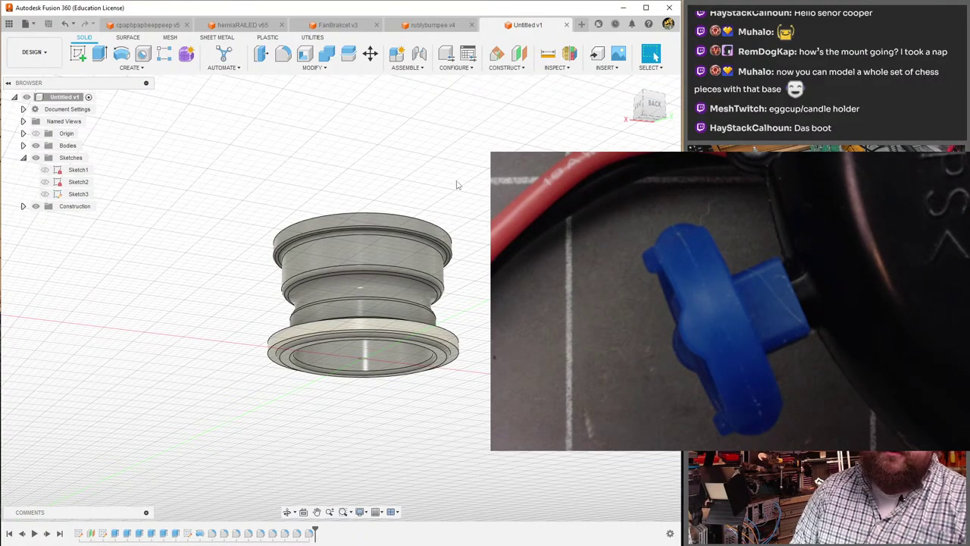
- Rename the saved Untitled design in the 3d Printer Projects folder as rubblybubbybumpee
{"action": "left_click", "coordinate": [9, 24]}
{"action": "right_click", "coordinate": [84, 493]}
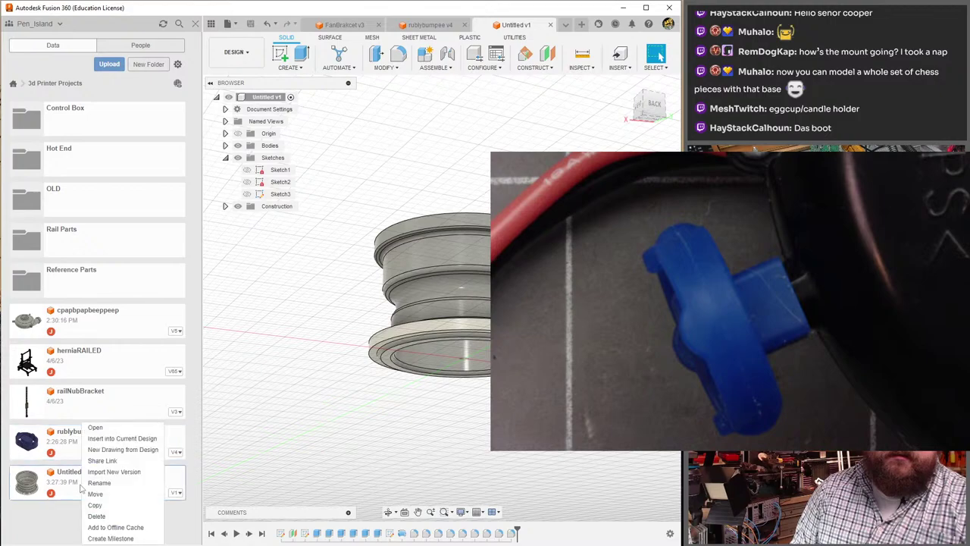
{"action": "left_click", "coordinate": [125, 483]}
{"action": "type", "text": "rubb"}
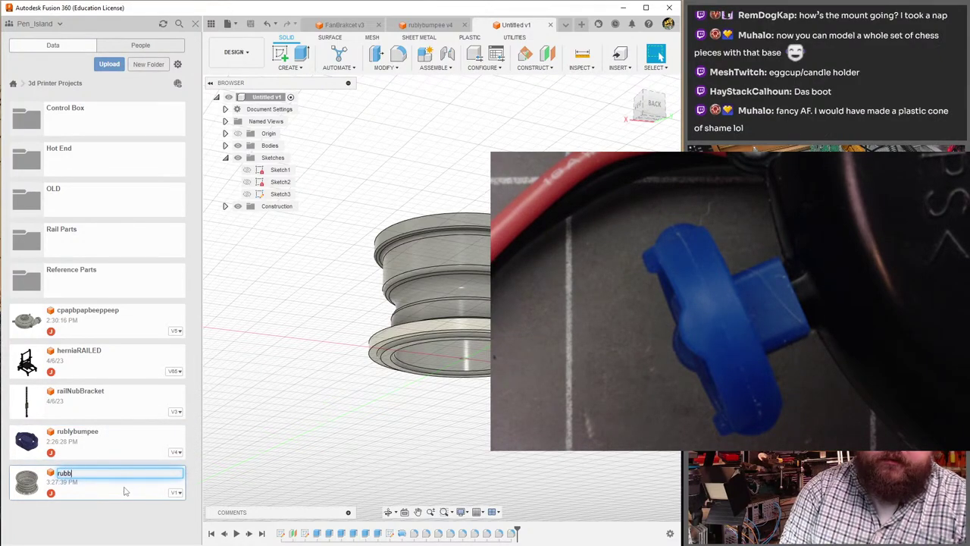
{"action": "type", "text": "lybubbybumpee"}
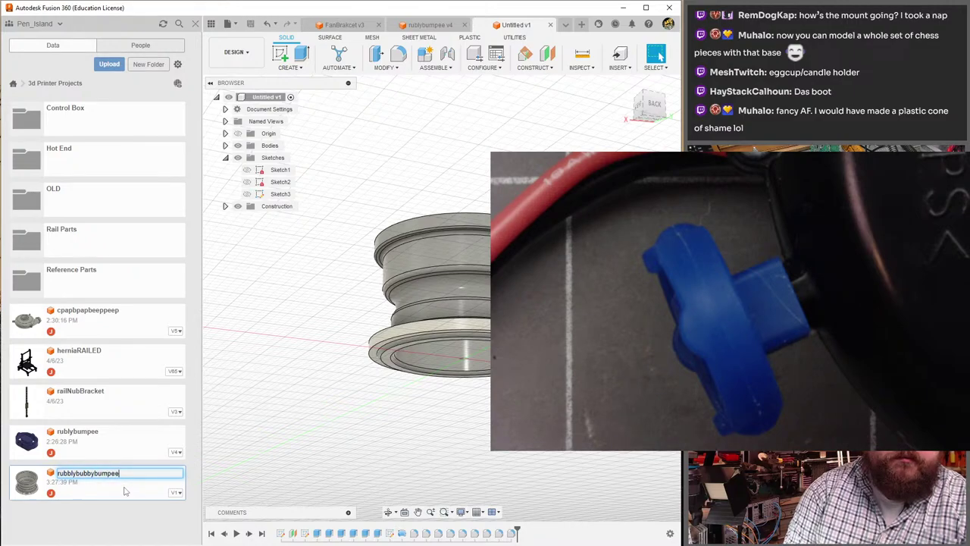
{"action": "key", "text": "Return"}
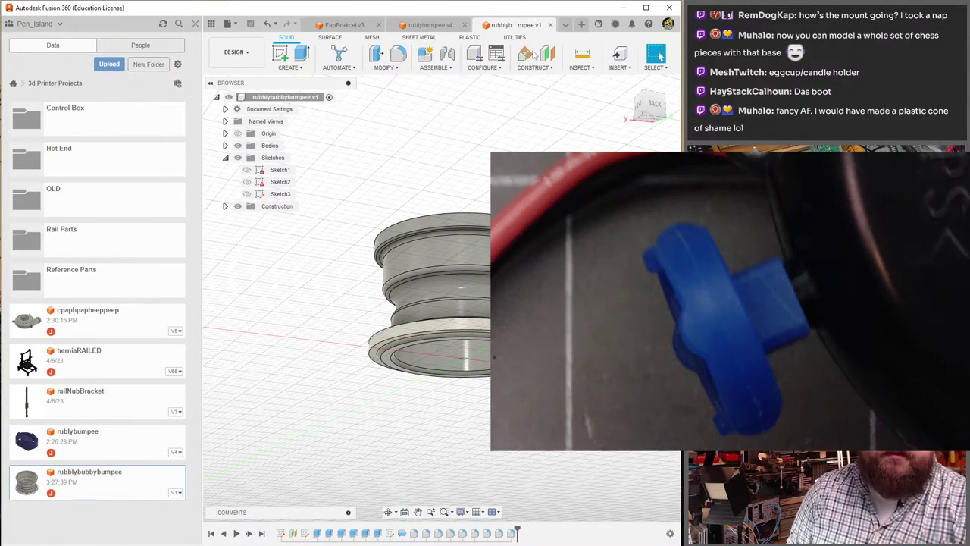
- Switch to the open FanBrakcet design containing the blower and its three rublybumpee mounts
{"action": "left_click", "coordinate": [427, 25]}
{"action": "left_click", "coordinate": [345, 25]}
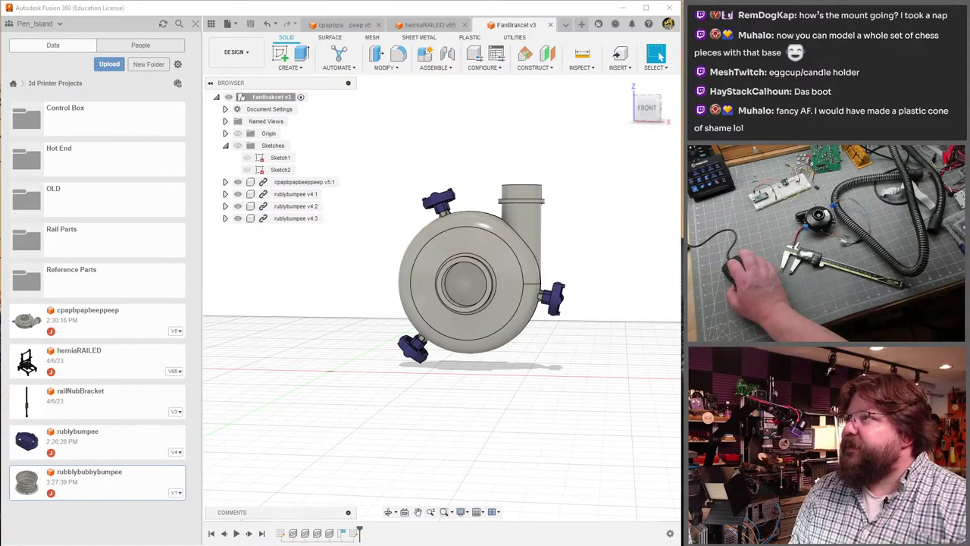
{"action": "scroll", "coordinate": [513, 407], "scroll_direction": "up", "scroll_amount": 3}
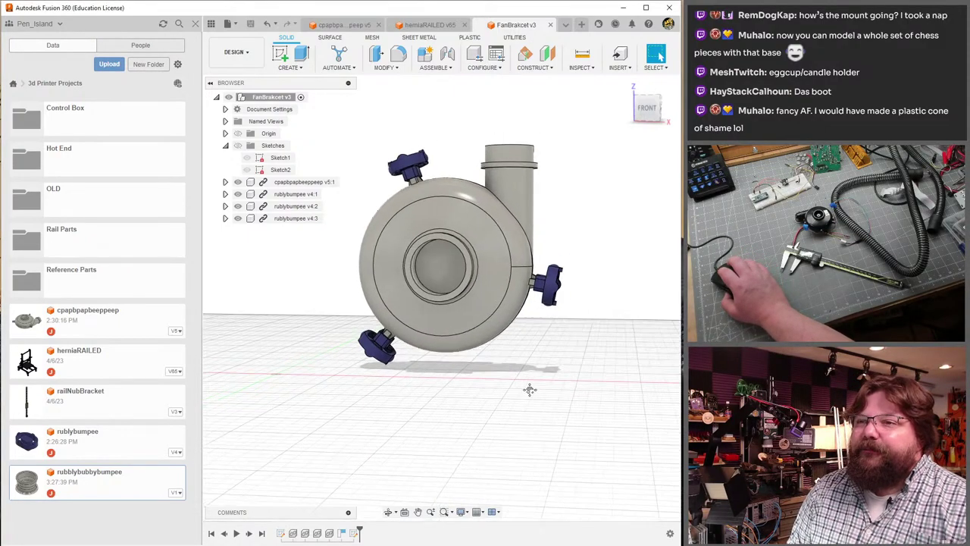
{"action": "middle_click_drag", "start_coordinate": [528, 390], "coordinate": [520, 466]}
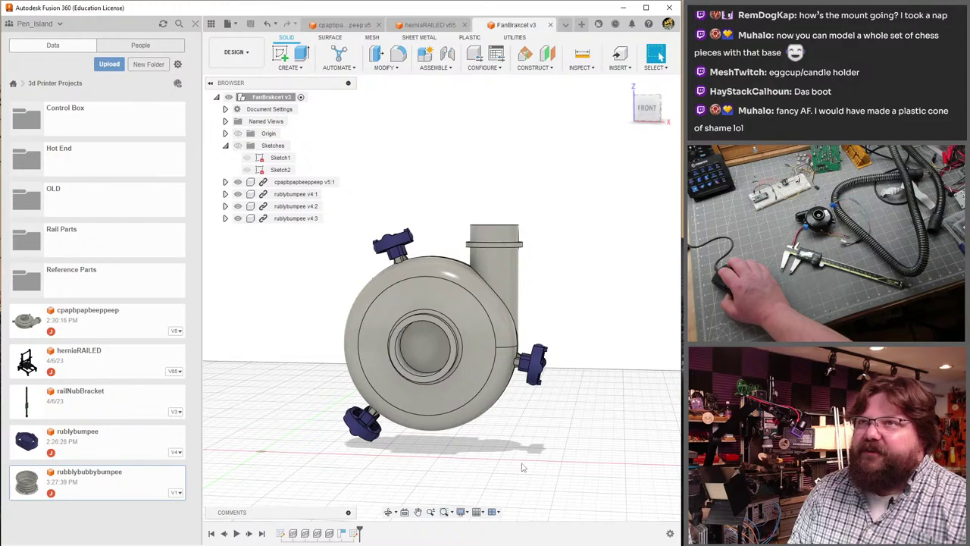
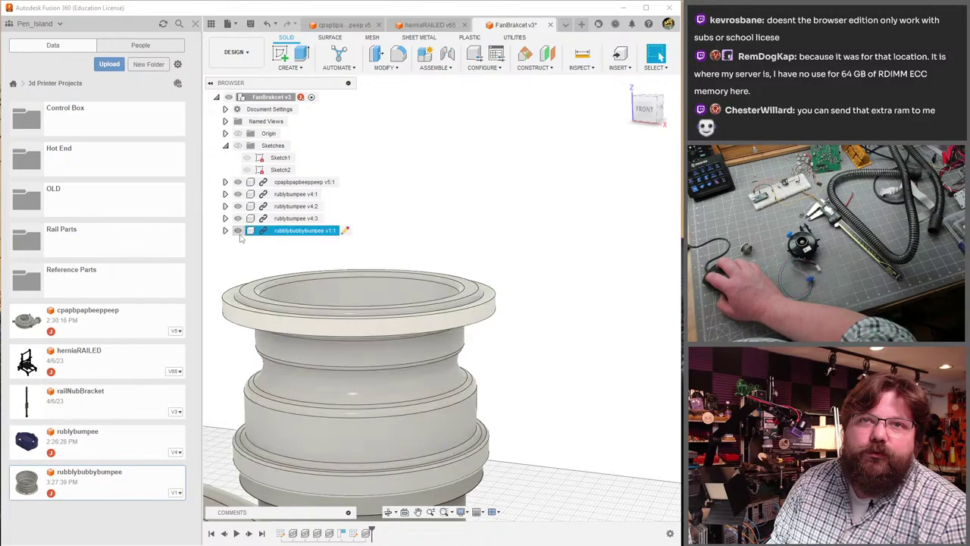
- Hide the rubblybubbybumpee component and try an offset plane at -7 mm from the top face of the blower outlet
{"action": "left_click", "coordinate": [238, 231]}
{"action": "left_click", "coordinate": [547, 56]}
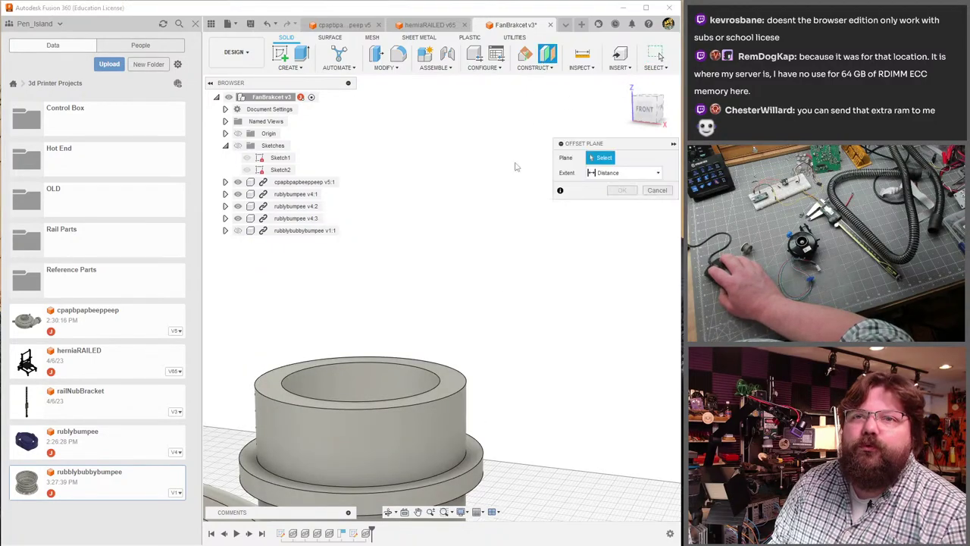
{"action": "left_click", "coordinate": [451, 378]}
{"action": "type", "text": "-7"}
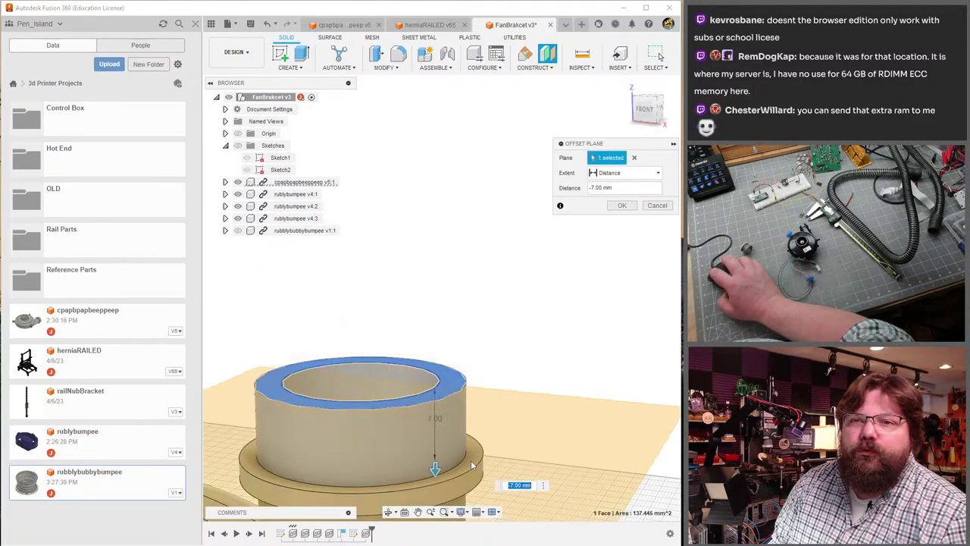
{"action": "scroll", "coordinate": [508, 344], "scroll_direction": "down", "scroll_amount": 2}
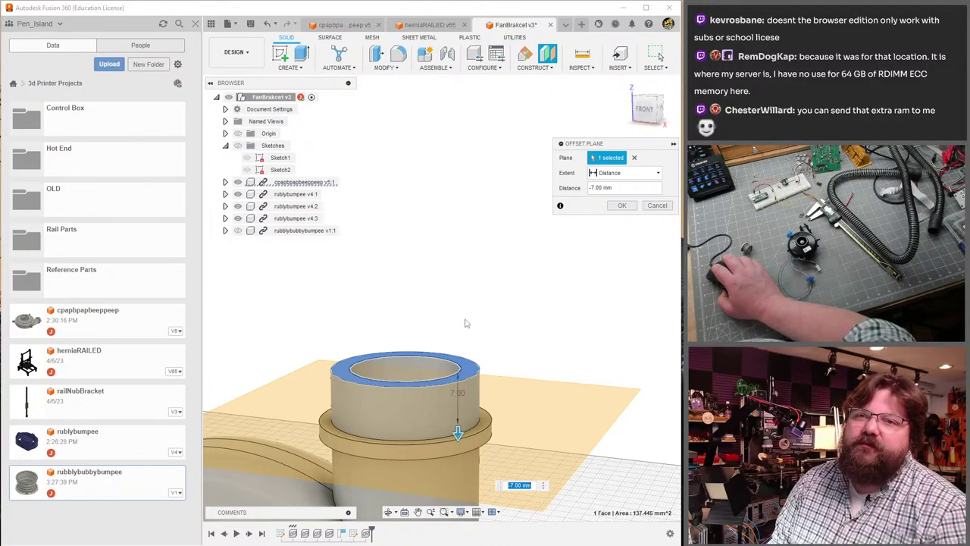
{"action": "key", "text": "Return"}
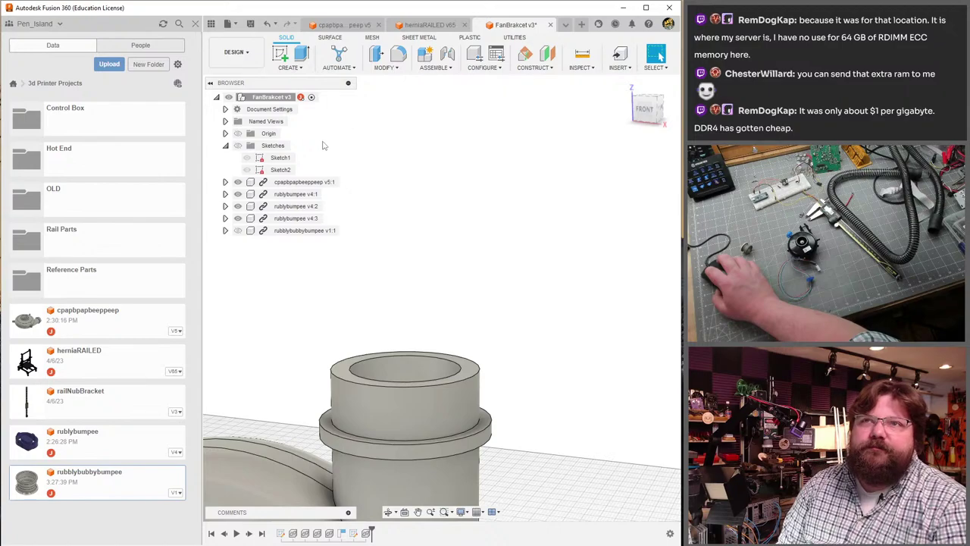
- Switch to the open cpapbpapbeeppeep blower design and examine its outlet tube and collar
{"action": "left_click", "coordinate": [342, 25]}
{"action": "middle_click_drag", "start_coordinate": [353, 334], "coordinate": [345, 298], "text": "shift"}
{"action": "scroll", "coordinate": [360, 306], "scroll_direction": "up", "scroll_amount": 3}
{"action": "scroll", "coordinate": [469, 328], "scroll_direction": "up", "scroll_amount": 3}
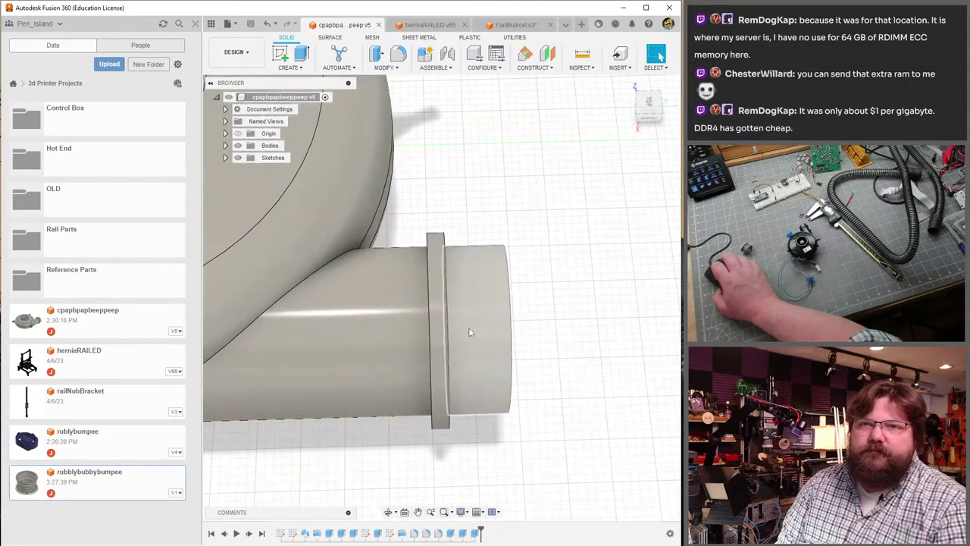
{"action": "middle_click_drag", "start_coordinate": [470, 328], "coordinate": [393, 304], "text": "shift"}
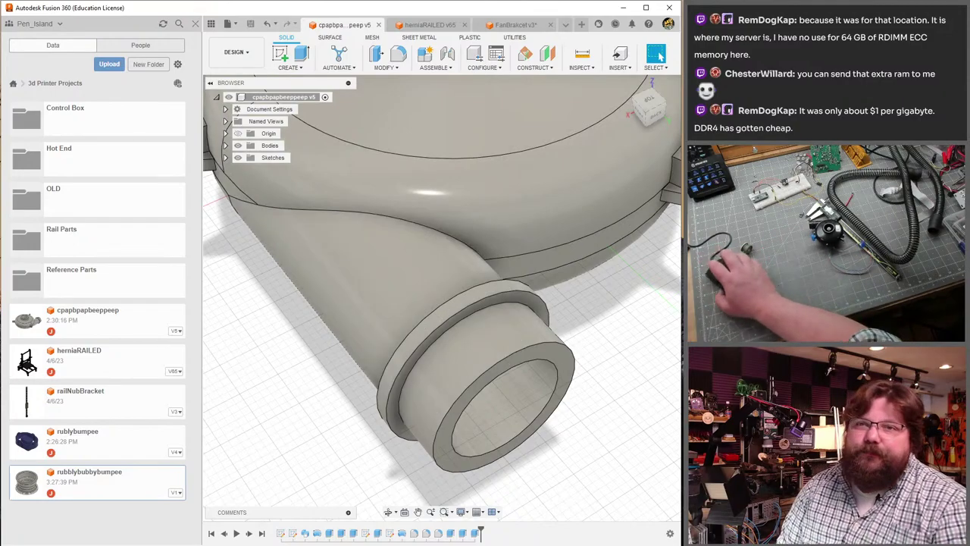
{"action": "middle_click_drag", "start_coordinate": [393, 409], "coordinate": [368, 384], "text": "shift"}
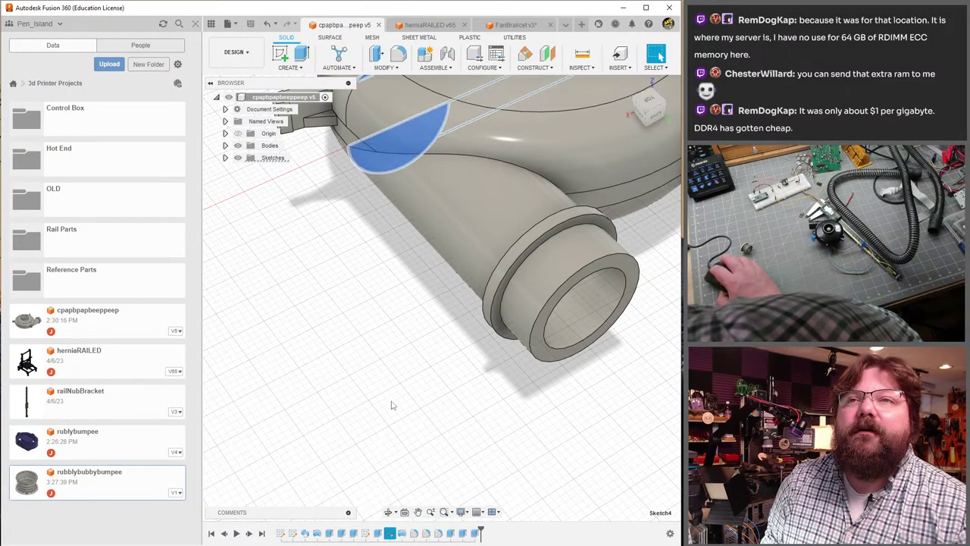
{"action": "scroll", "coordinate": [333, 394], "scroll_direction": "down", "scroll_amount": 4}
{"action": "middle_click_drag", "start_coordinate": [334, 395], "coordinate": [332, 401], "text": "shift"}
{"action": "scroll", "coordinate": [333, 409], "scroll_direction": "up", "scroll_amount": 3}
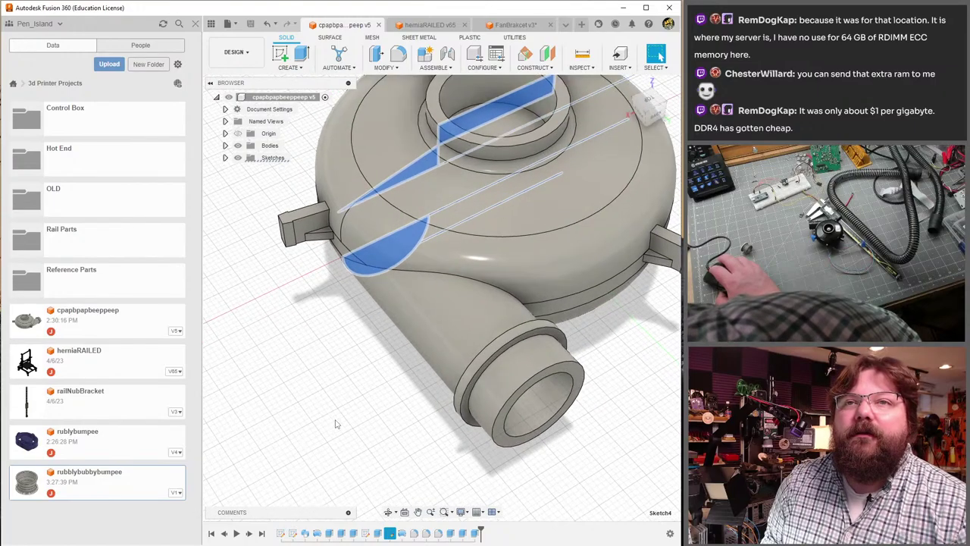
- Check the blower's early sketch, sweep, revolve and extrude features to identify the one that forms the outlet collar
{"action": "left_click", "coordinate": [306, 533]}
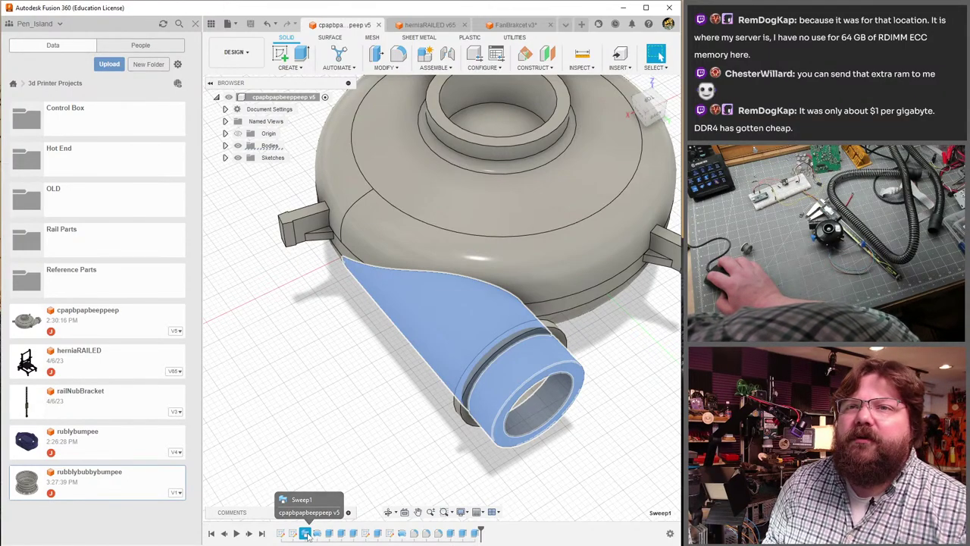
{"action": "key", "text": "Escape"}
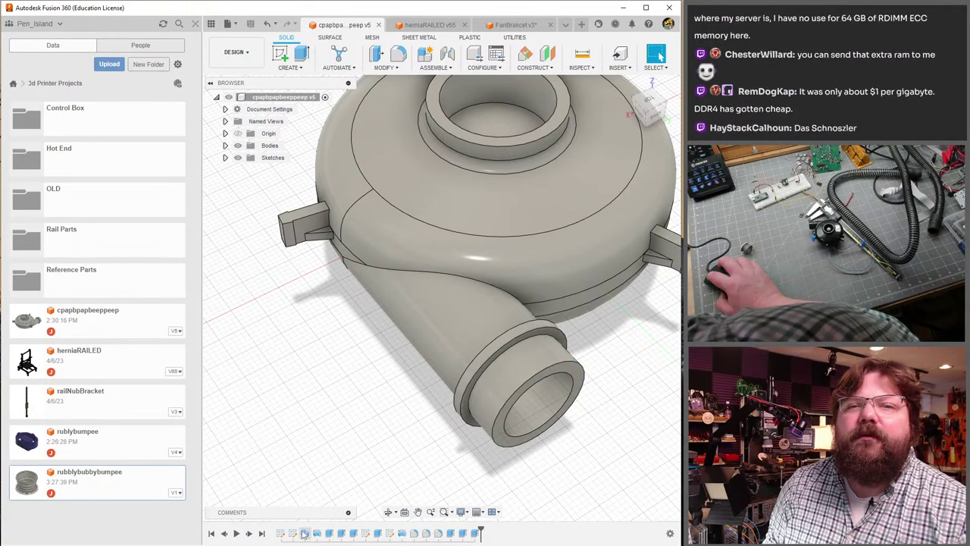
{"action": "left_click", "coordinate": [293, 533]}
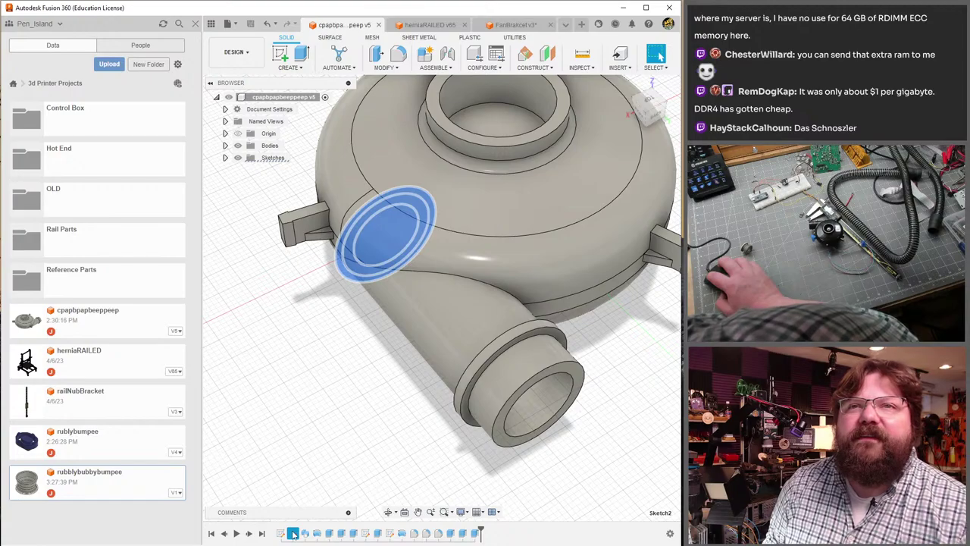
{"action": "left_click", "coordinate": [304, 534]}
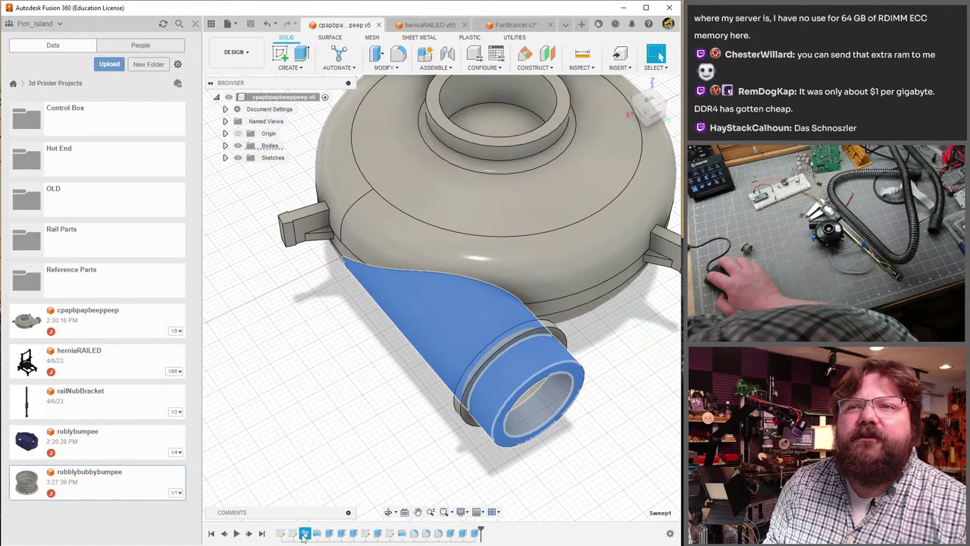
{"action": "left_click", "coordinate": [316, 534]}
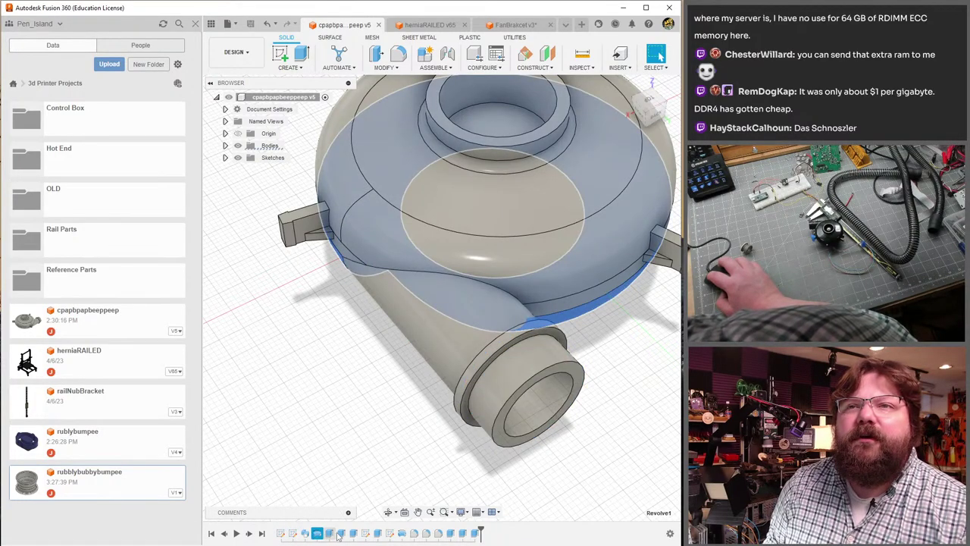
{"action": "left_click", "coordinate": [341, 533]}
{"action": "key", "text": "Escape"}
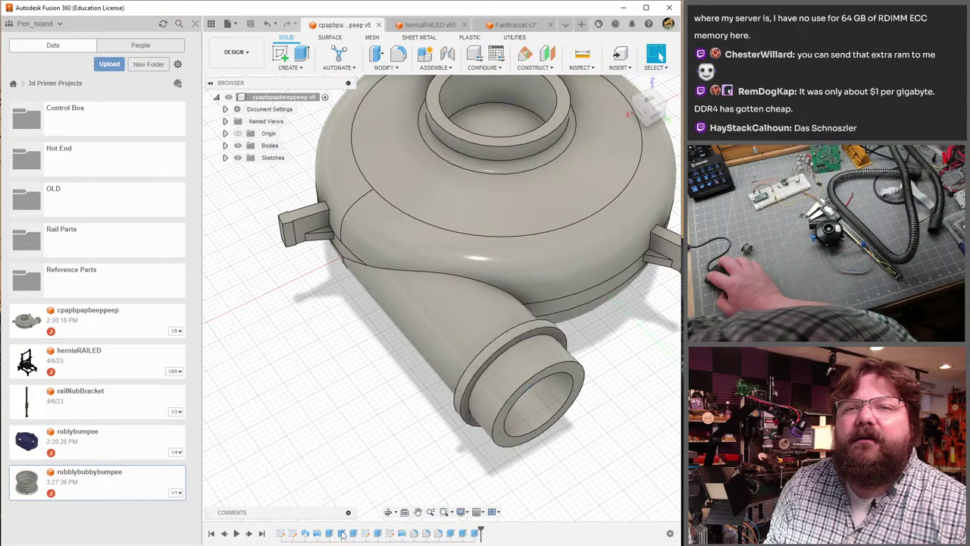
- Set the start offset of the outlet collar's extrusion to -6.5 mm and save the blower design
{"action": "double_click", "coordinate": [341, 534]}
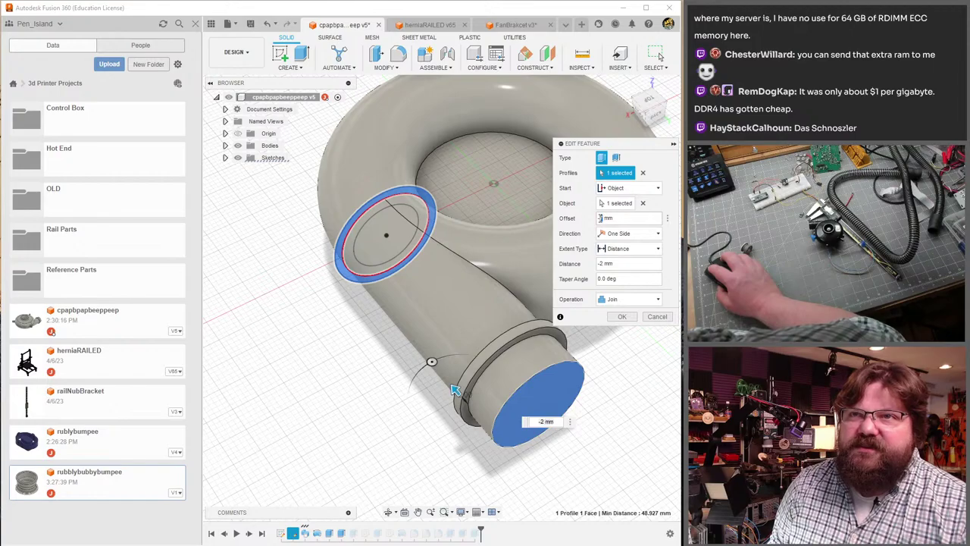
{"action": "type", "text": "-7"}
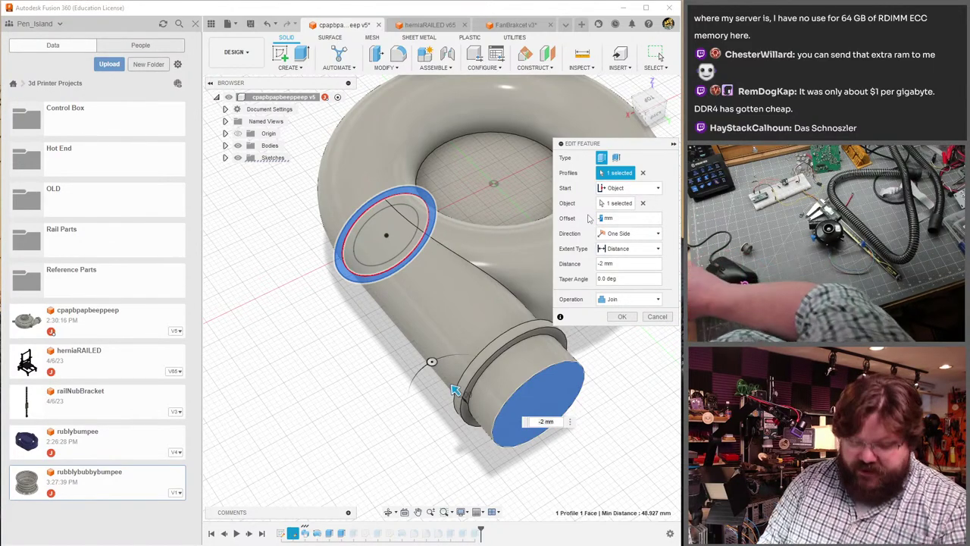
{"action": "type", "text": "6.5"}
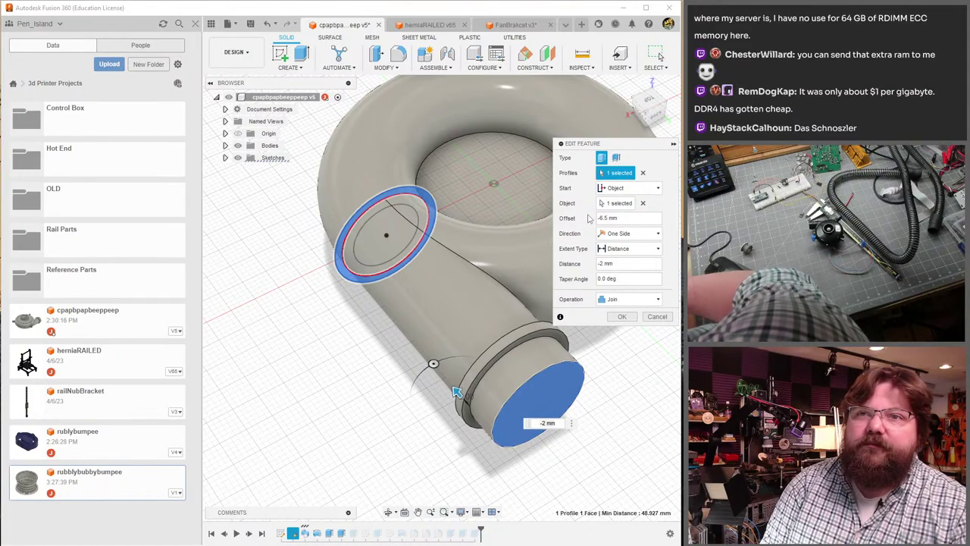
{"action": "key", "text": "Return"}
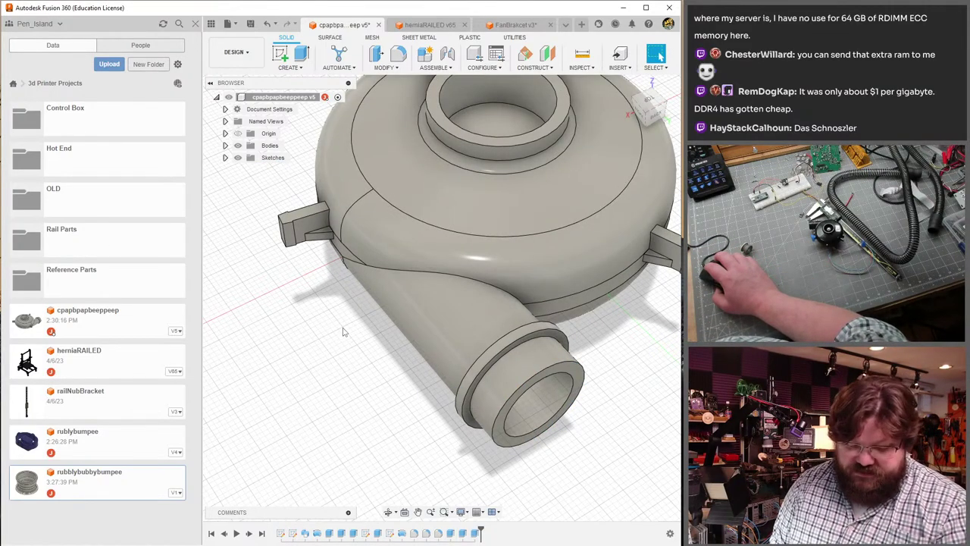
{"action": "key", "text": "ctrl+s"}
{"action": "left_click", "coordinate": [347, 304]}
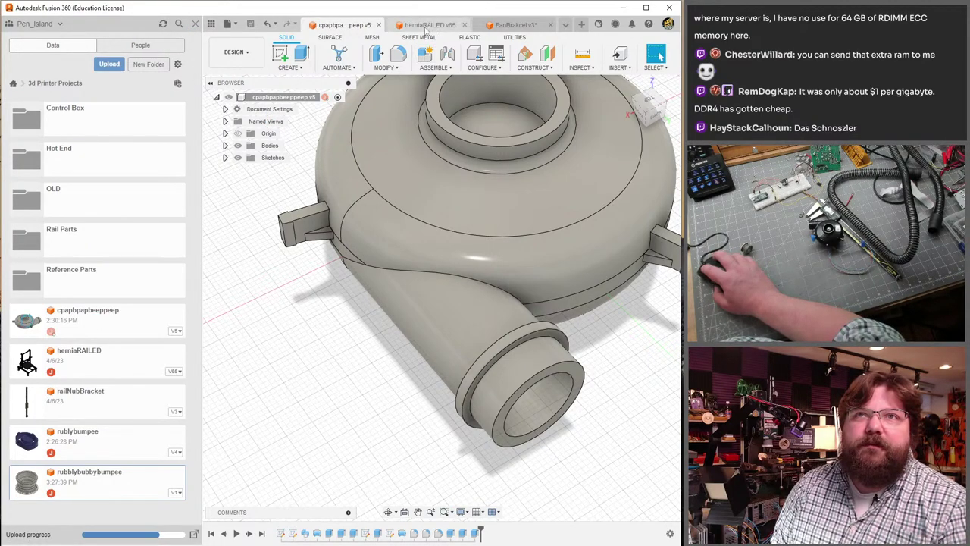
- Return to the FanBrakcet design and update its cpapbpapbeeppeep component to the latest version
{"action": "left_click", "coordinate": [515, 25]}
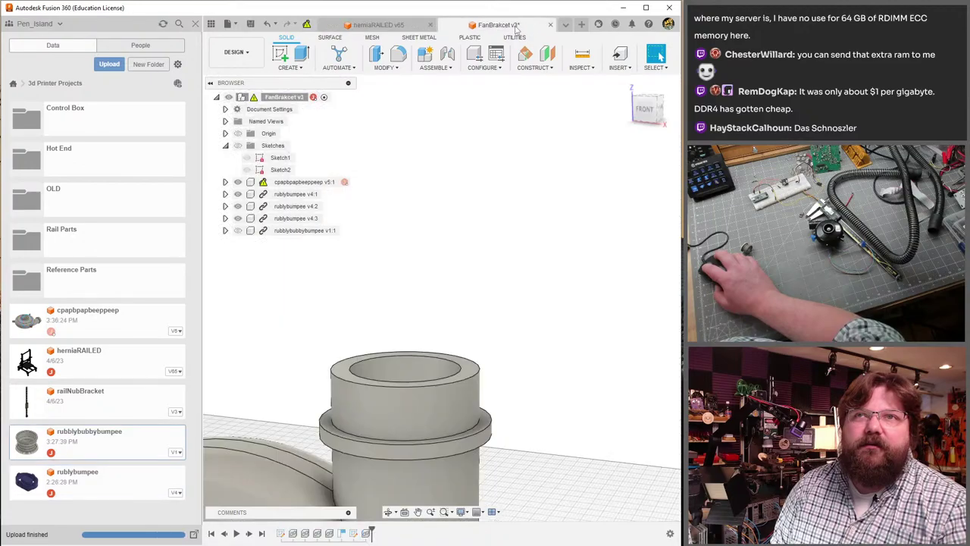
{"action": "right_click", "coordinate": [289, 182]}
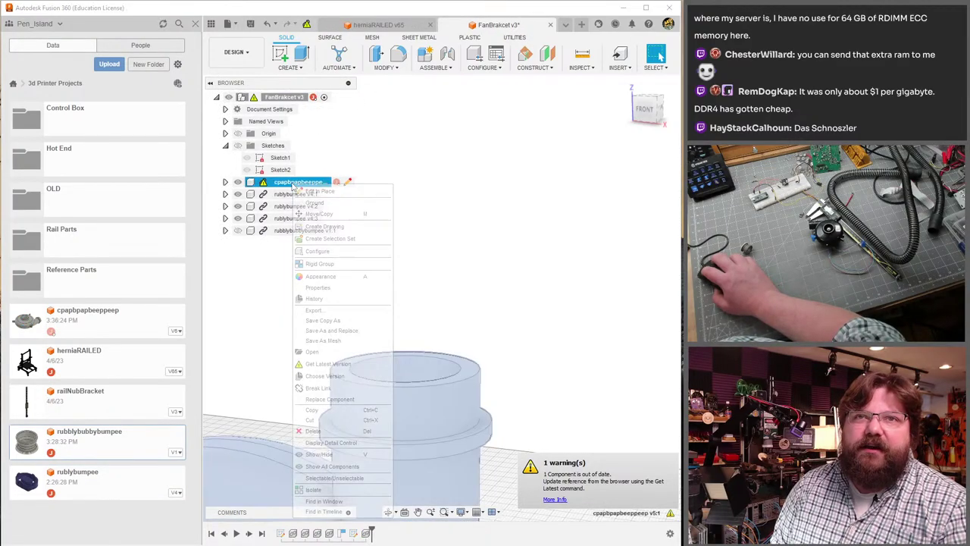
{"action": "left_click", "coordinate": [361, 365]}
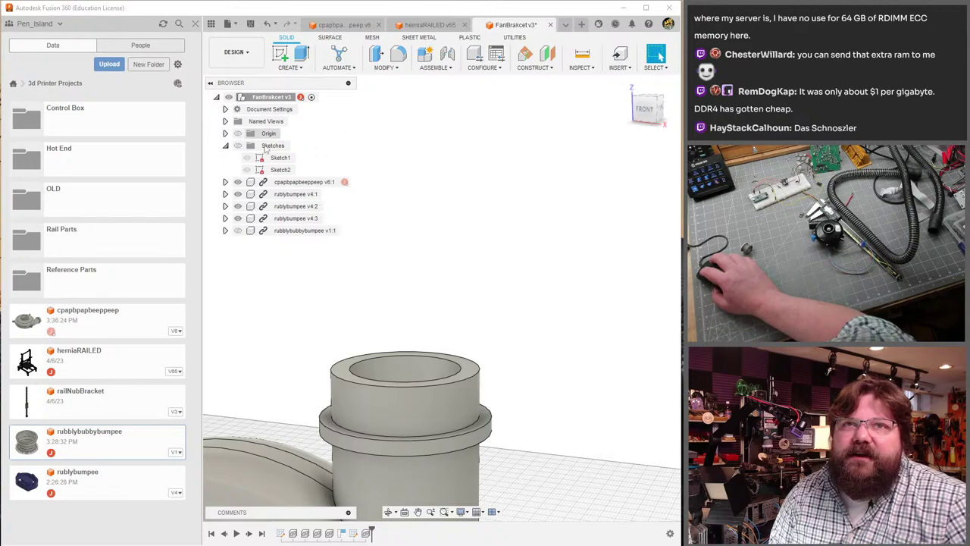
- Show the rubblybubbybumpee component and measure the distance from the outlet collar's lower outer edge to the adapter's top flange face
{"action": "left_click", "coordinate": [237, 229]}
{"action": "scroll", "coordinate": [455, 410], "scroll_direction": "up", "scroll_amount": 2}
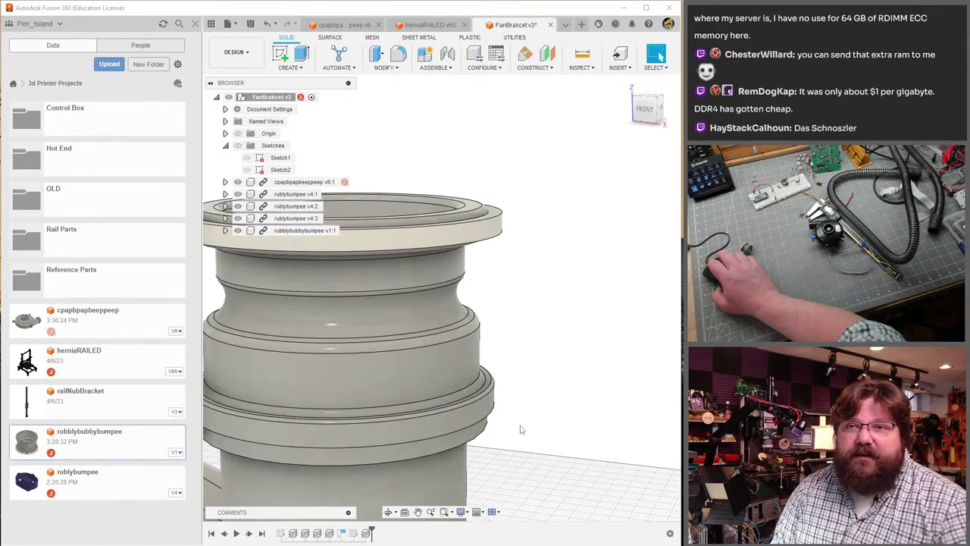
{"action": "middle_click_drag", "start_coordinate": [510, 390], "coordinate": [514, 336], "text": "shift"}
{"action": "left_click", "coordinate": [578, 59]}
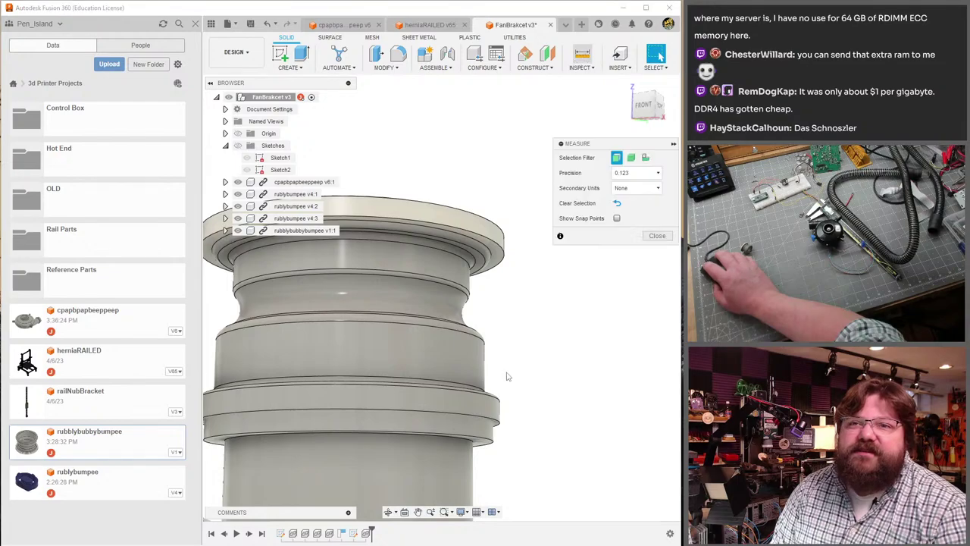
{"action": "left_click", "coordinate": [485, 446]}
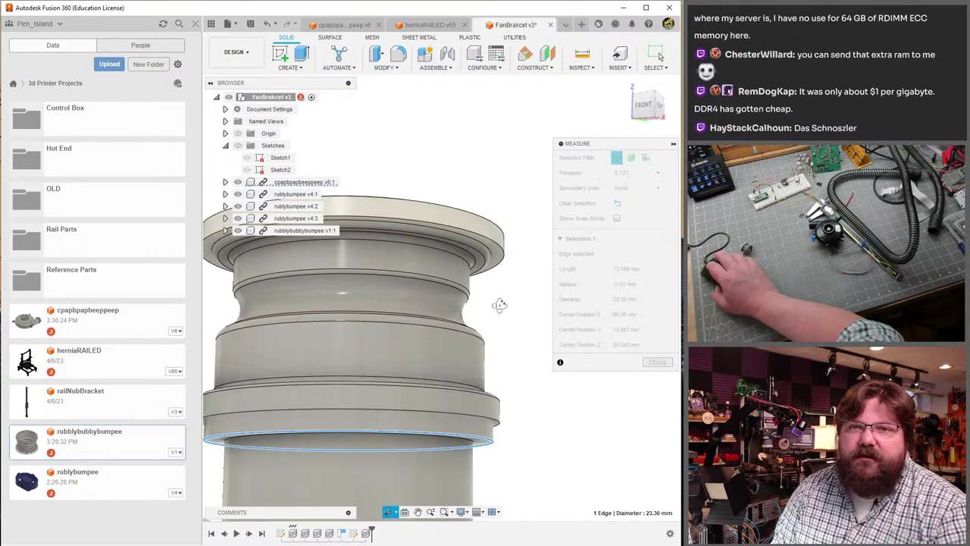
{"action": "middle_click_drag", "start_coordinate": [464, 369], "coordinate": [493, 218], "text": "shift"}
{"action": "left_click", "coordinate": [493, 218]}
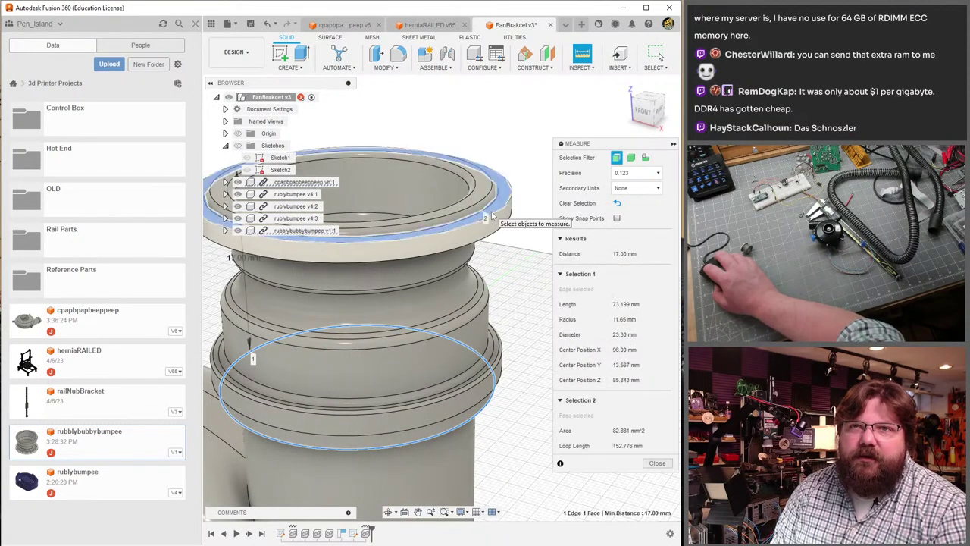
{"action": "scroll", "coordinate": [447, 331], "scroll_direction": "down", "scroll_amount": 5}
{"action": "middle_click_drag", "start_coordinate": [447, 331], "coordinate": [448, 307], "text": "shift"}
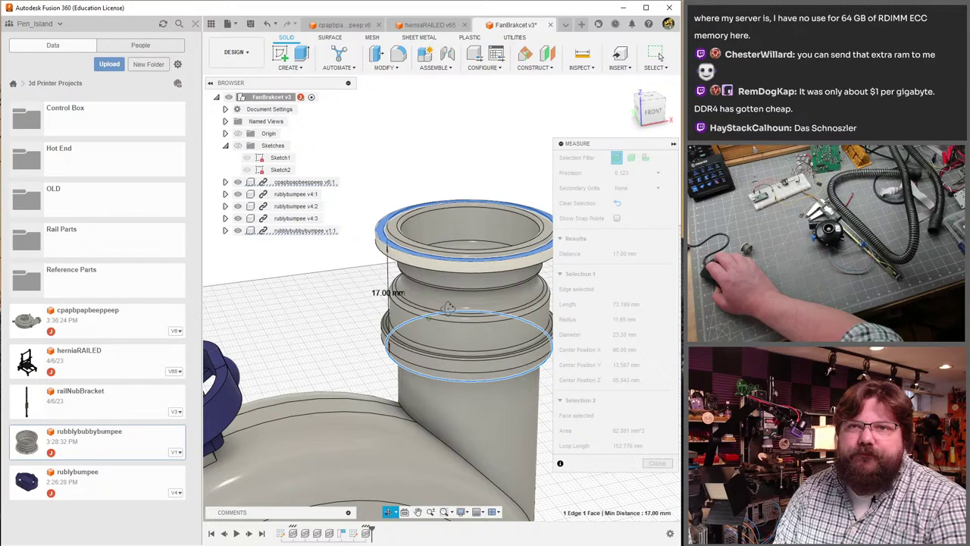
{"action": "middle_click_drag", "start_coordinate": [448, 307], "coordinate": [451, 288], "text": "shift"}
{"action": "key", "text": "Escape"}
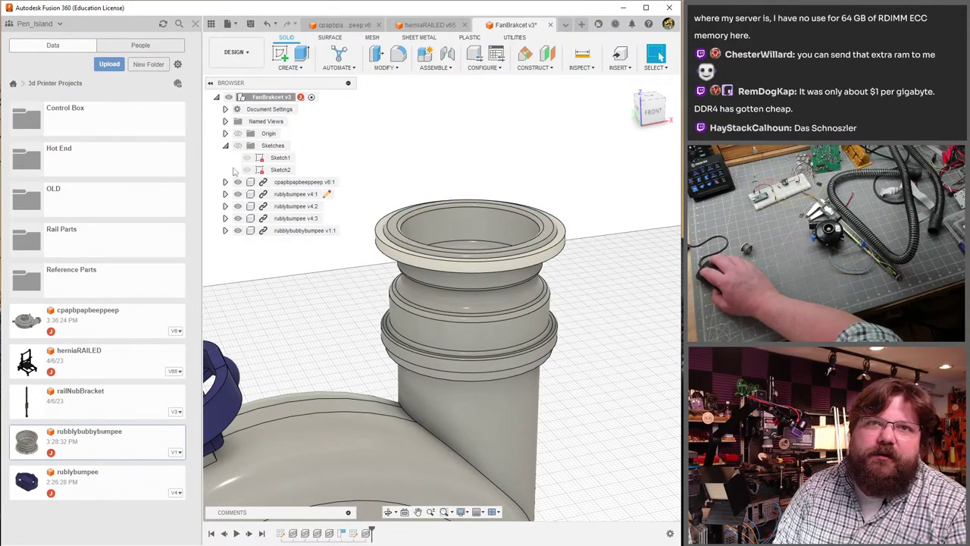
- Hide the rubblybubbybumpee component and measure the exposed end of the blower outlet
{"action": "left_click", "coordinate": [237, 230]}
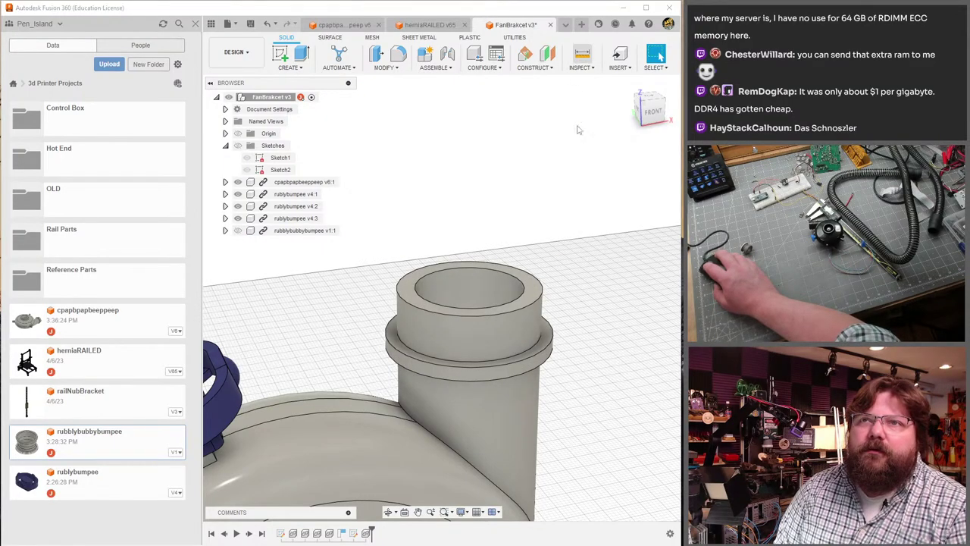
{"action": "key", "text": "i"}
{"action": "scroll", "coordinate": [580, 340], "scroll_direction": "up", "scroll_amount": 5}
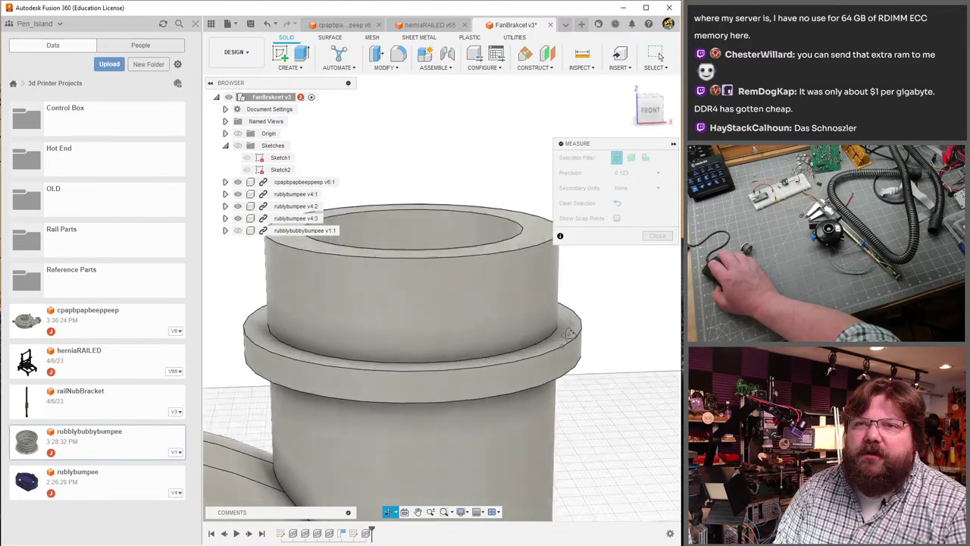
{"action": "middle_click_drag", "start_coordinate": [570, 334], "coordinate": [522, 243], "text": "shift"}
{"action": "left_click", "coordinate": [522, 242]}
{"action": "left_click", "coordinate": [455, 106]}
{"action": "middle_click_drag", "start_coordinate": [455, 106], "coordinate": [341, 367]}
{"action": "scroll", "coordinate": [401, 314], "scroll_direction": "up", "scroll_amount": 2}
{"action": "scroll", "coordinate": [400, 315], "scroll_direction": "down", "scroll_amount": 2}
{"action": "key", "text": "Escape"}
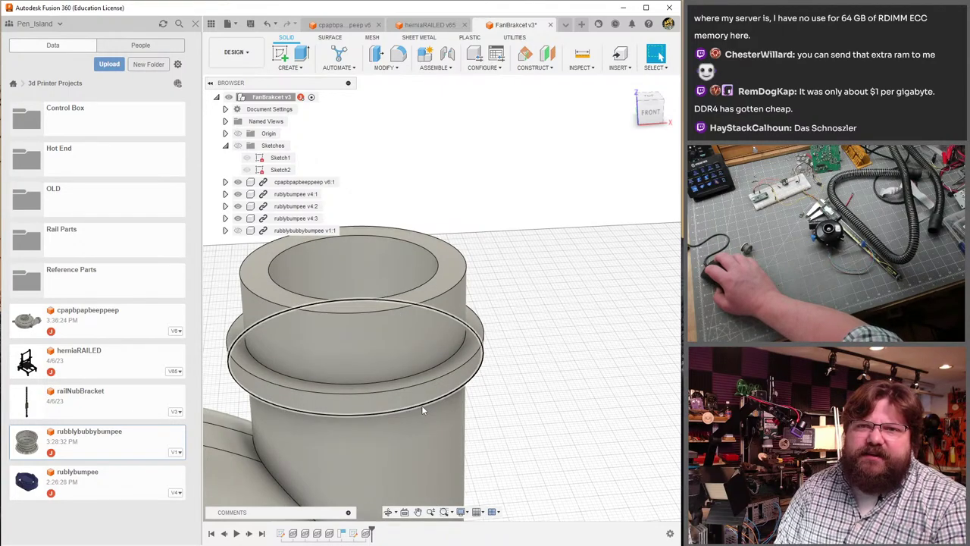
- Close the project file browser and select the insert feature of the rubblybubbybumpee component
{"action": "key", "text": "F6"}
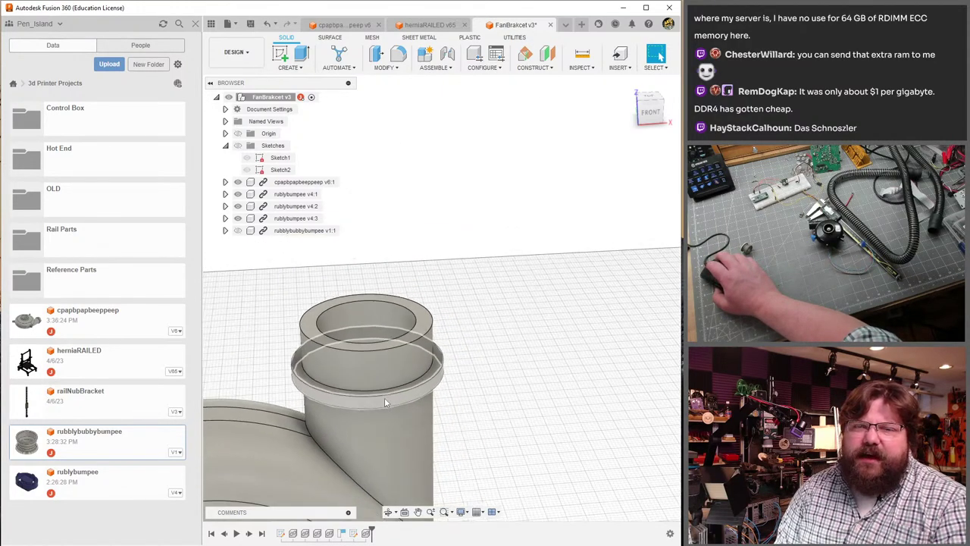
{"action": "middle_click_drag", "start_coordinate": [587, 480], "coordinate": [387, 409], "text": "shift"}
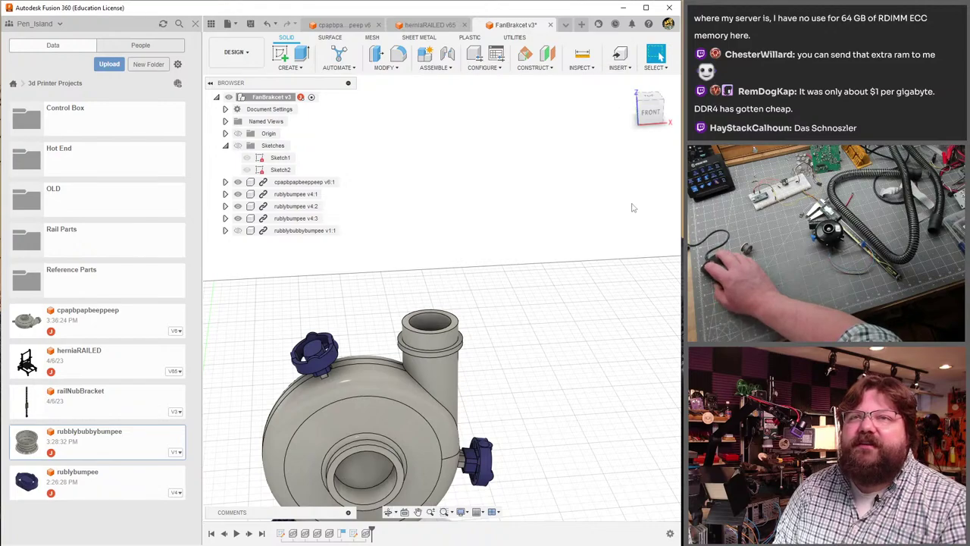
{"action": "left_click", "coordinate": [196, 23]}
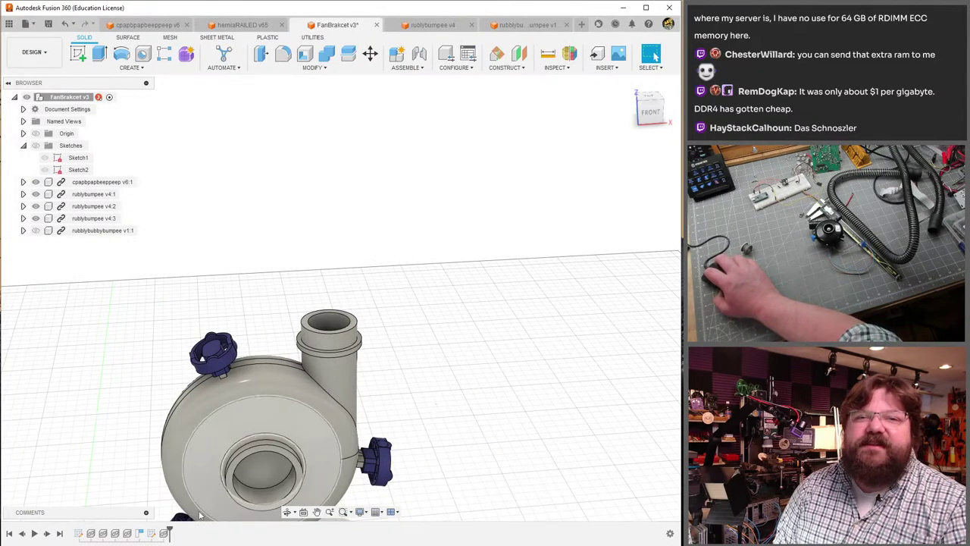
{"action": "left_click", "coordinate": [164, 534]}
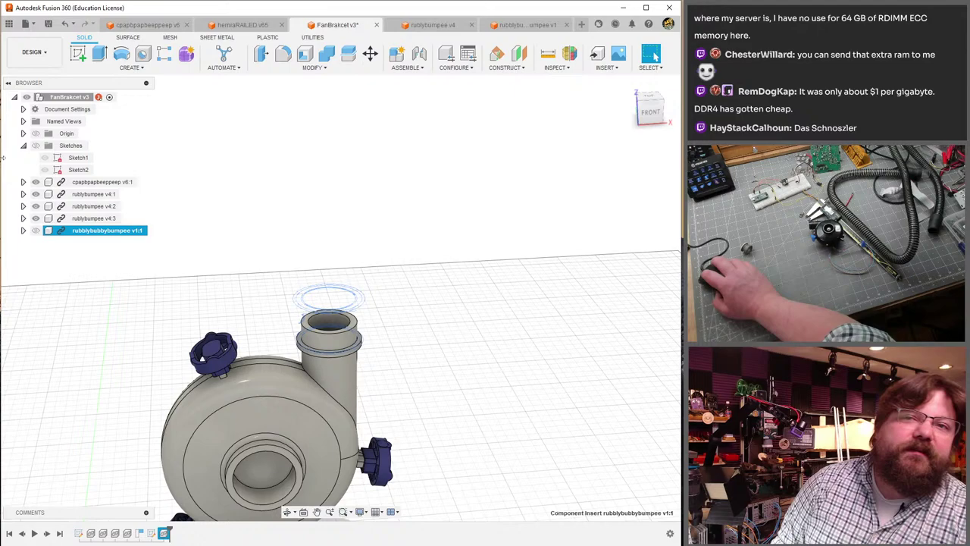
- Show the rubblybubbybumpee component and open the captured position feature for editing
{"action": "left_click", "coordinate": [36, 219]}
{"action": "left_click", "coordinate": [36, 218]}
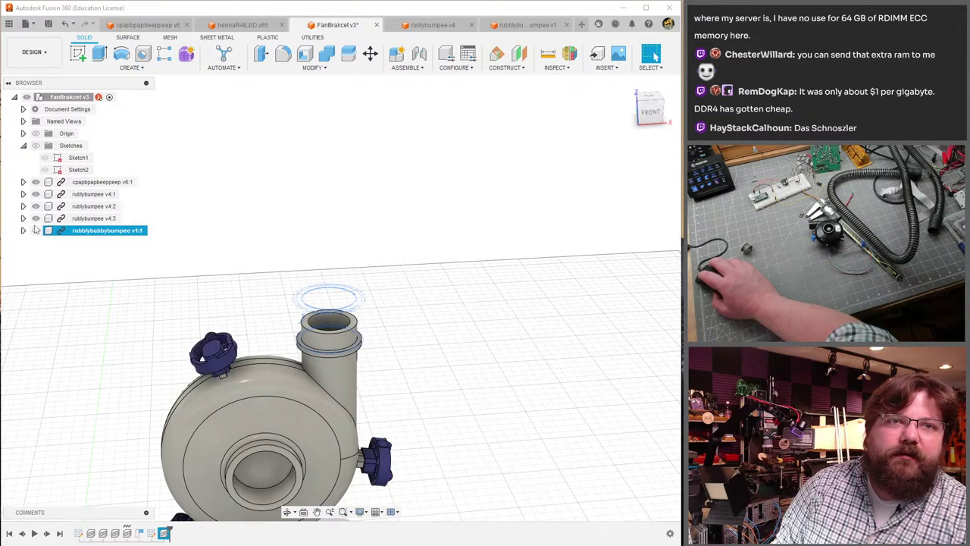
{"action": "left_click", "coordinate": [36, 230]}
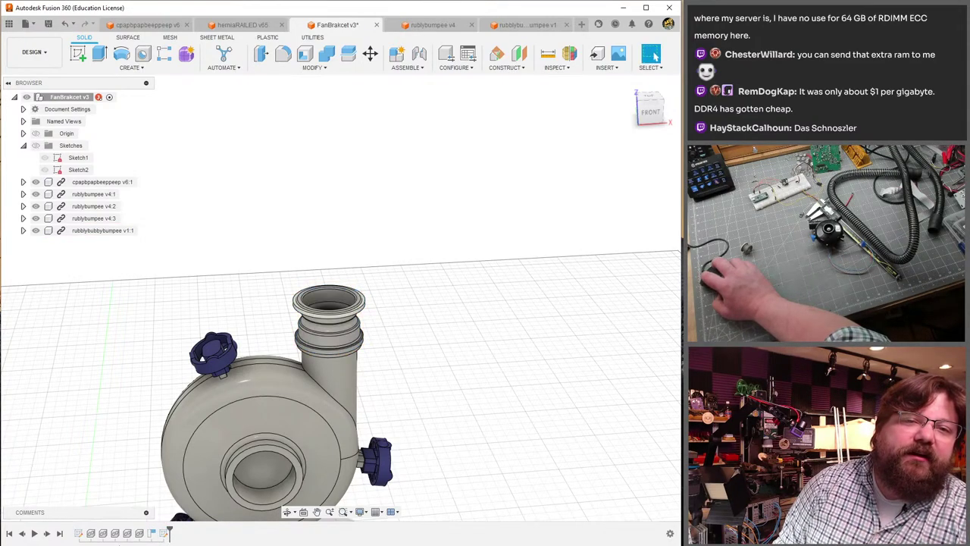
{"action": "double_click", "coordinate": [153, 533]}
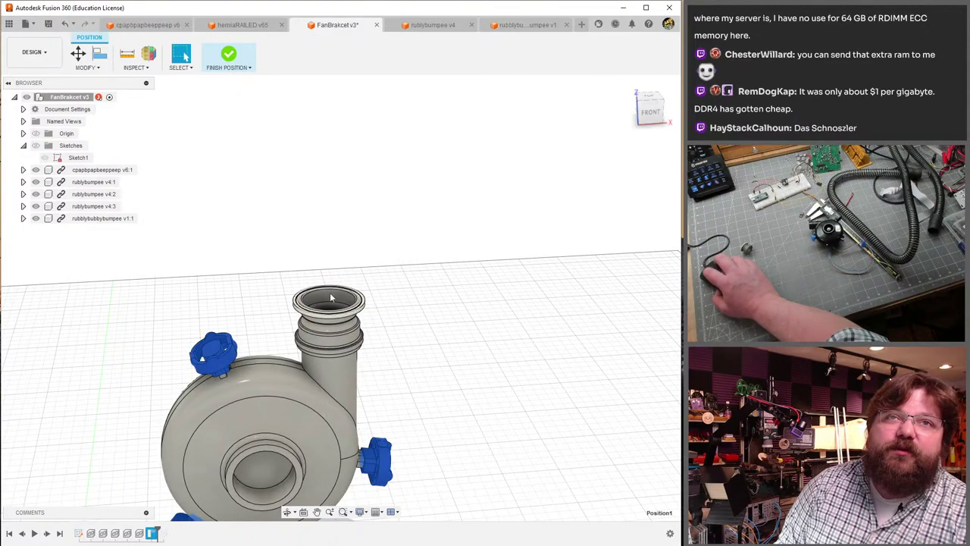
- Free-move the rubblybubbybumpee adapter straight up off the blower outlet, with a Z distance of -19 mm
{"action": "left_click", "coordinate": [78, 54]}
{"action": "left_click", "coordinate": [330, 323]}
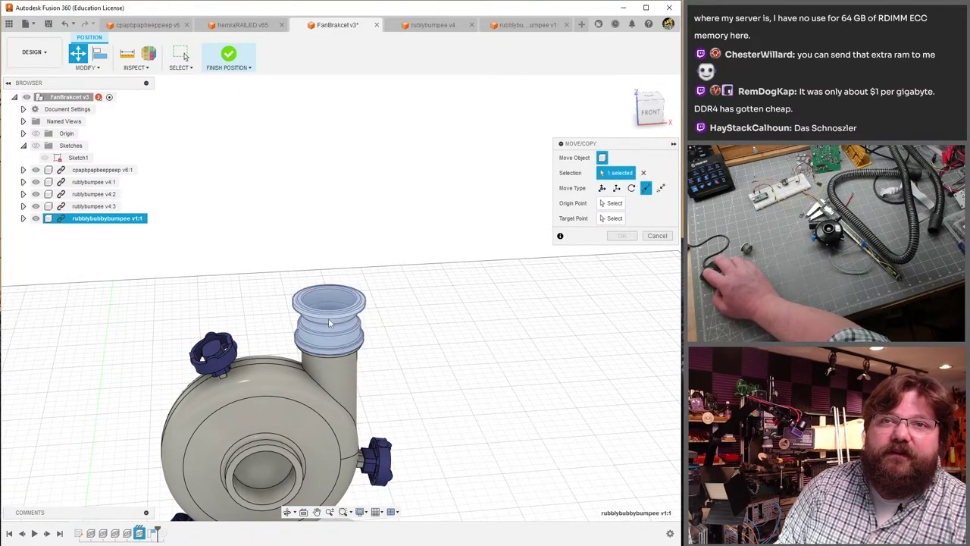
{"action": "scroll", "coordinate": [365, 347], "scroll_direction": "up", "scroll_amount": 5}
{"action": "left_click", "coordinate": [602, 187]}
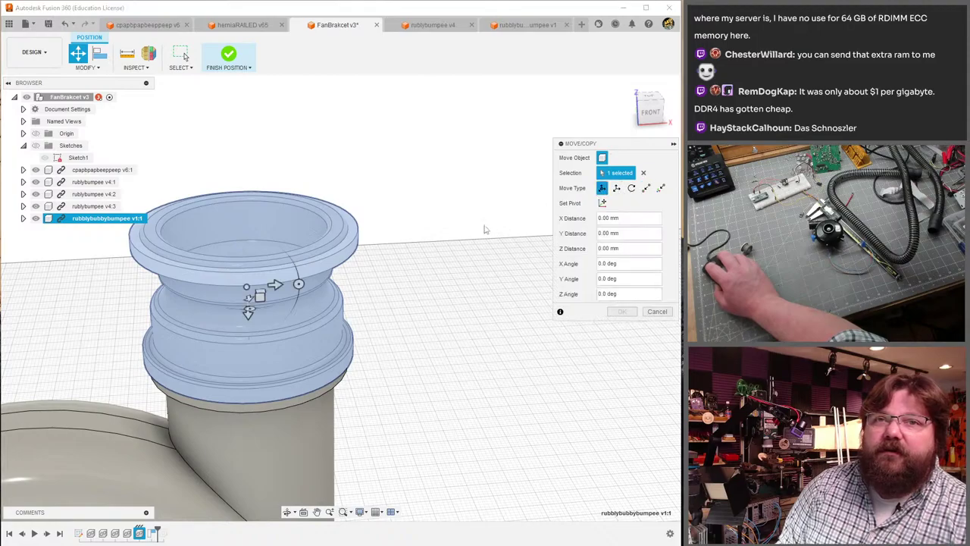
{"action": "middle_click_drag", "start_coordinate": [253, 326], "coordinate": [247, 345], "text": "shift"}
{"action": "left_click_drag", "start_coordinate": [244, 352], "coordinate": [244, 182]}
{"action": "middle_click_drag", "start_coordinate": [244, 181], "coordinate": [341, 213], "text": "shift"}
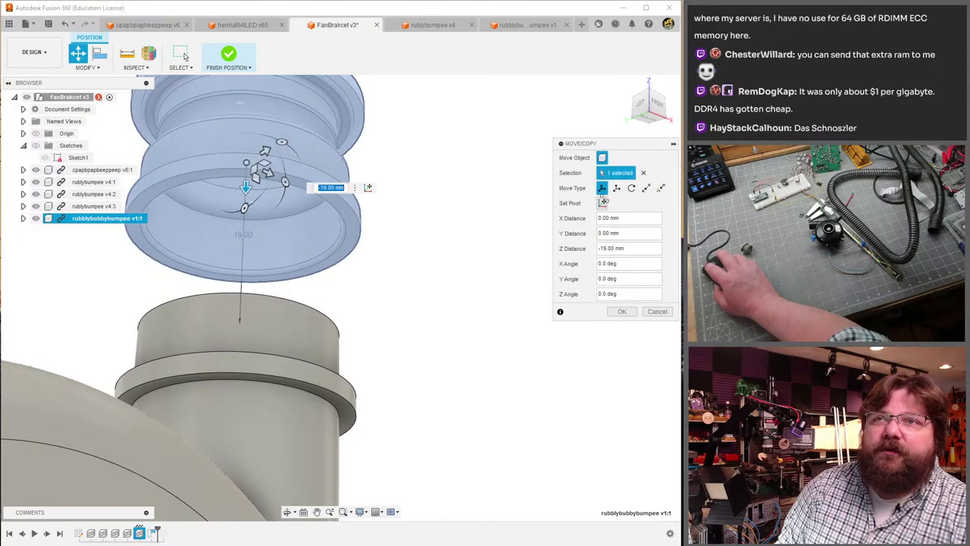
- Move the adapter point to point from the centre of its bottom rim to the centre of the outlet collar's upper face, and finish the position edit
{"action": "left_click", "coordinate": [646, 187]}
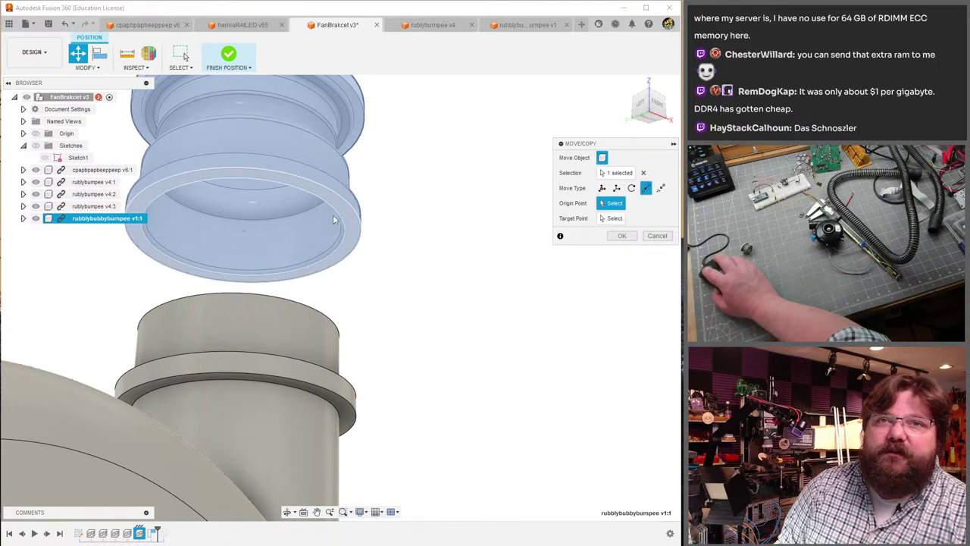
{"action": "left_click", "coordinate": [239, 233]}
{"action": "middle_click_drag", "start_coordinate": [442, 271], "coordinate": [392, 321], "text": "shift"}
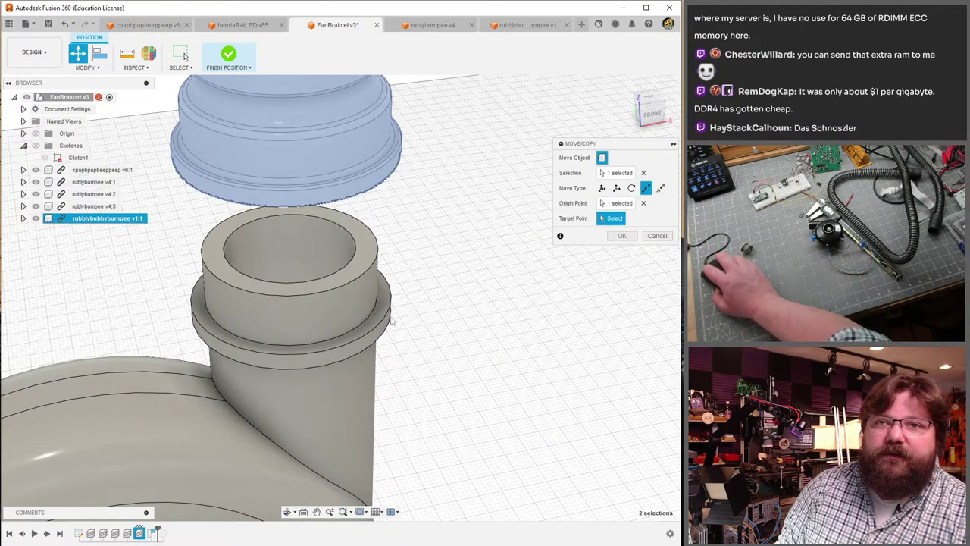
{"action": "left_click", "coordinate": [291, 298]}
{"action": "left_click", "coordinate": [621, 235]}
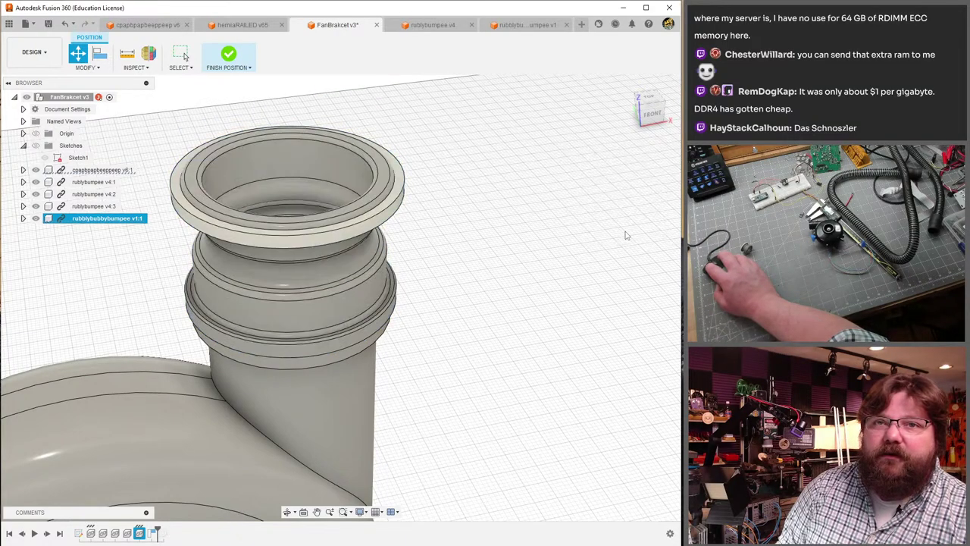
{"action": "middle_click_drag", "start_coordinate": [623, 239], "coordinate": [409, 303], "text": "shift"}
{"action": "left_click", "coordinate": [228, 59]}
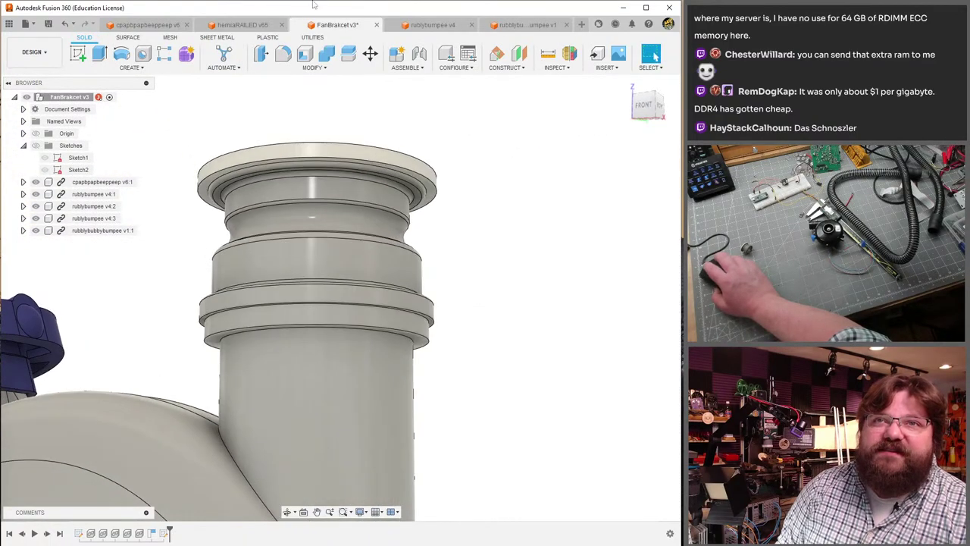
- Measure the distance between the outlet collar's lower face and the adapter's top flange face
{"action": "left_click", "coordinate": [548, 53]}
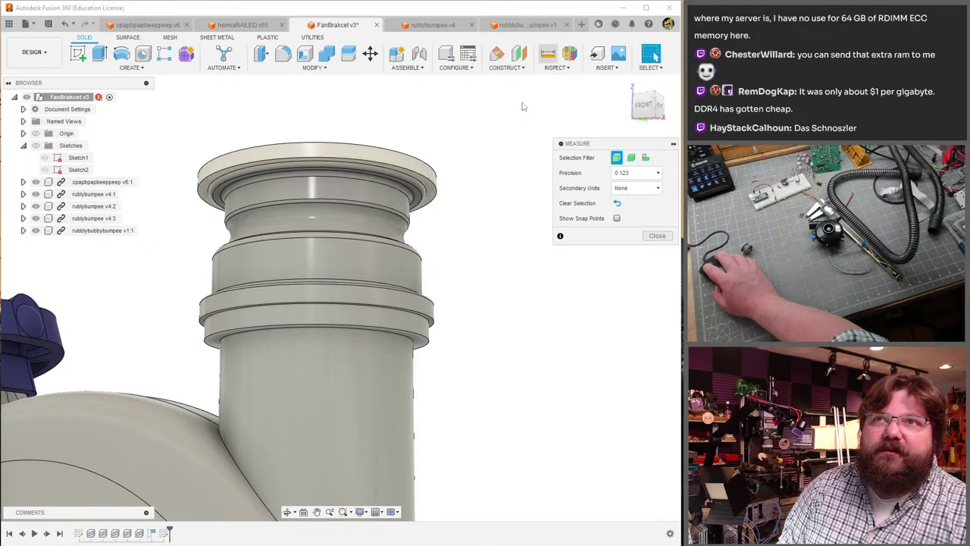
{"action": "left_click", "coordinate": [419, 347]}
{"action": "middle_click_drag", "start_coordinate": [419, 347], "coordinate": [425, 224], "text": "shift"}
{"action": "left_click", "coordinate": [422, 224]}
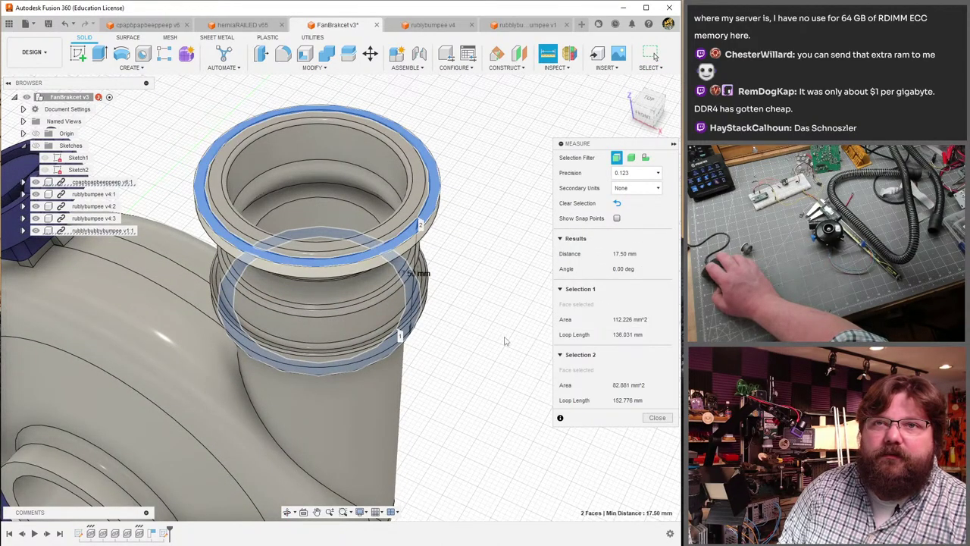
{"action": "middle_click_drag", "start_coordinate": [505, 341], "coordinate": [492, 292], "text": "shift"}
{"action": "key", "text": "Escape"}
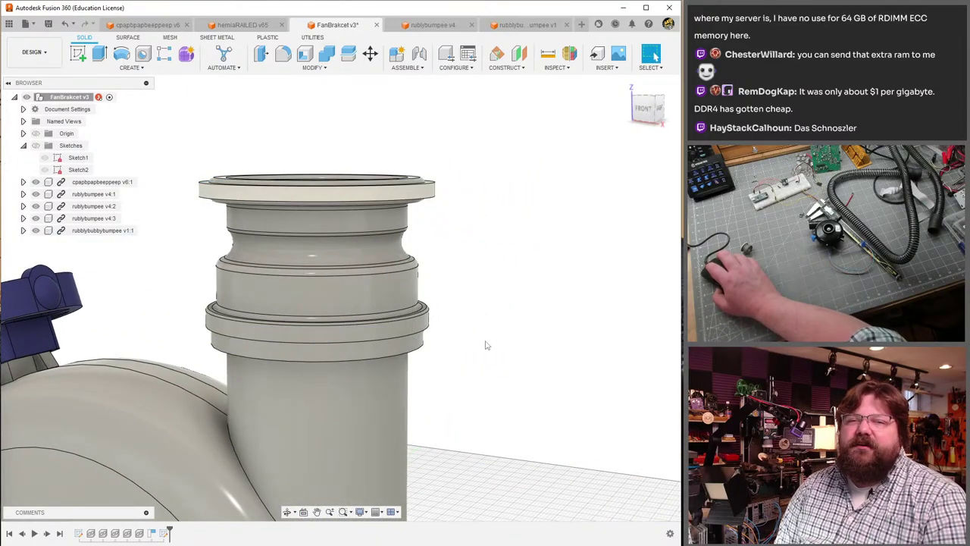
- Examine how the adapter seats on the blower outlet and how the whole assembly looks
{"action": "scroll", "coordinate": [485, 341], "scroll_direction": "down", "scroll_amount": 2}
{"action": "middle_click_drag", "start_coordinate": [463, 368], "coordinate": [408, 258], "text": "shift"}
{"action": "scroll", "coordinate": [426, 266], "scroll_direction": "up", "scroll_amount": 3}
{"action": "scroll", "coordinate": [408, 257], "scroll_direction": "down", "scroll_amount": 8}
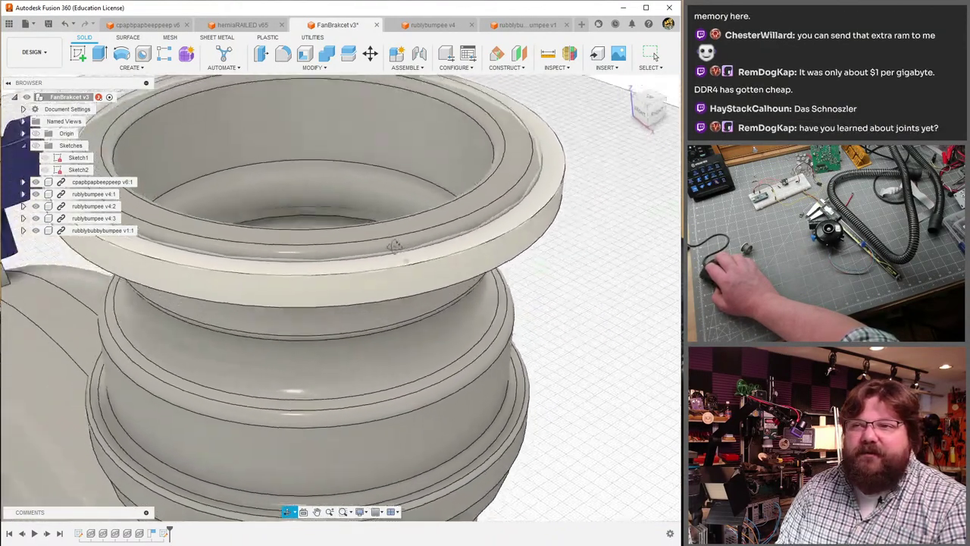
{"action": "middle_click_drag", "start_coordinate": [442, 353], "coordinate": [294, 301], "text": "shift"}
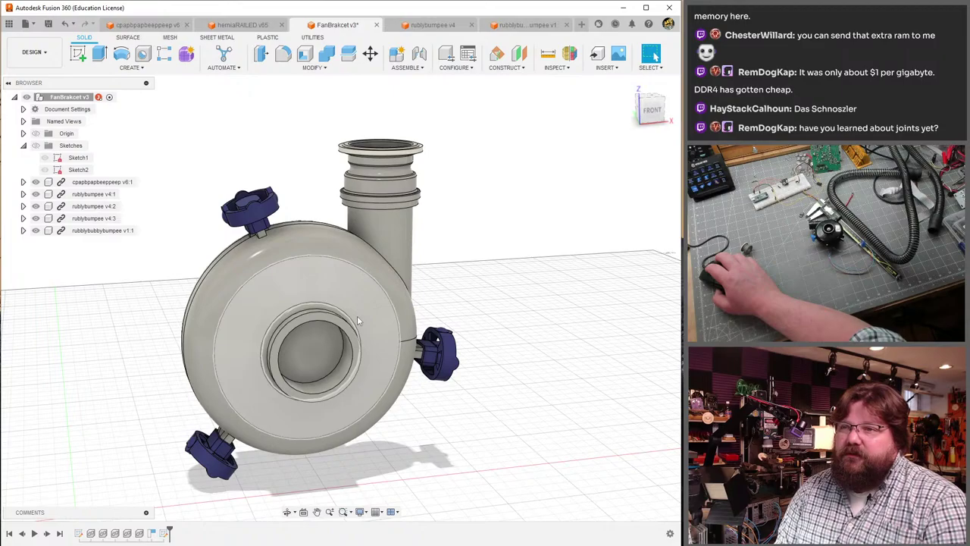
{"action": "middle_click_drag", "start_coordinate": [359, 320], "coordinate": [364, 369], "text": "shift"}
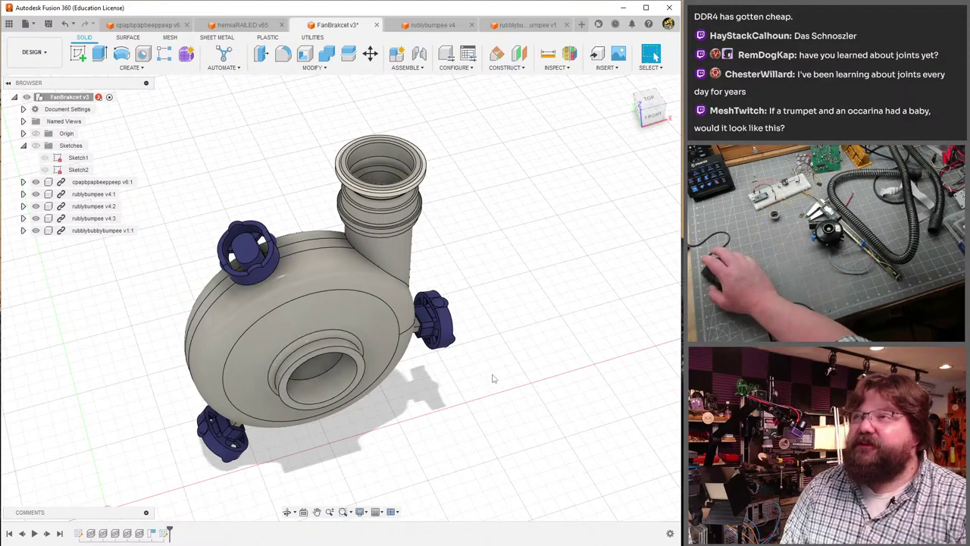
{"action": "scroll", "coordinate": [329, 288], "scroll_direction": "down", "scroll_amount": 2}
{"action": "mouse_move", "coordinate": [329, 288]}
{"action": "middle_mouse_down", "text": "shift"}
{"action": "mouse_move", "coordinate": [213, 242]}
{"action": "mouse_move", "coordinate": [186, 190]}
{"action": "mouse_move", "coordinate": [193, 227]}
{"action": "mouse_move", "coordinate": [136, 188]}
{"action": "middle_mouse_up", "text": "shift"}
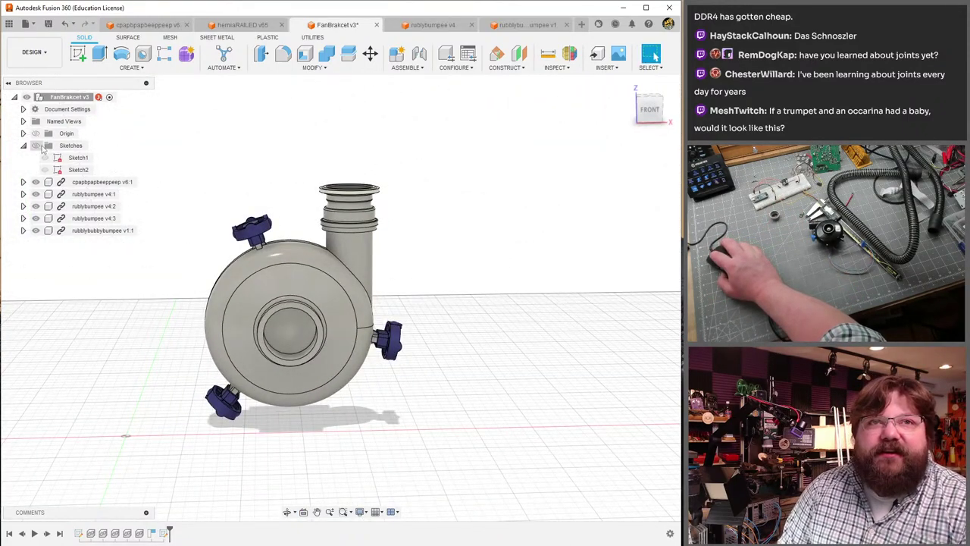
- Show the sketches and examine the blower, adapter and rubber bumpers against the base outline sketch from above and the front
{"action": "left_click", "coordinate": [35, 144]}
{"action": "mouse_move", "coordinate": [176, 326]}
{"action": "middle_mouse_down"}
{"action": "mouse_move", "coordinate": [285, 241]}
{"action": "mouse_move", "coordinate": [255, 219]}
{"action": "mouse_move", "coordinate": [258, 203]}
{"action": "middle_mouse_up"}
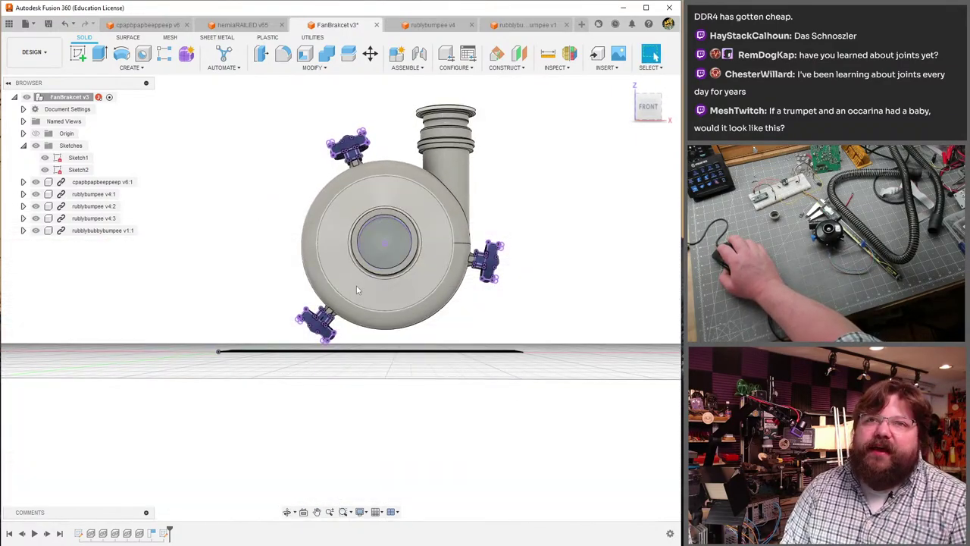
{"action": "middle_click_drag", "start_coordinate": [348, 317], "coordinate": [360, 184], "text": "shift"}
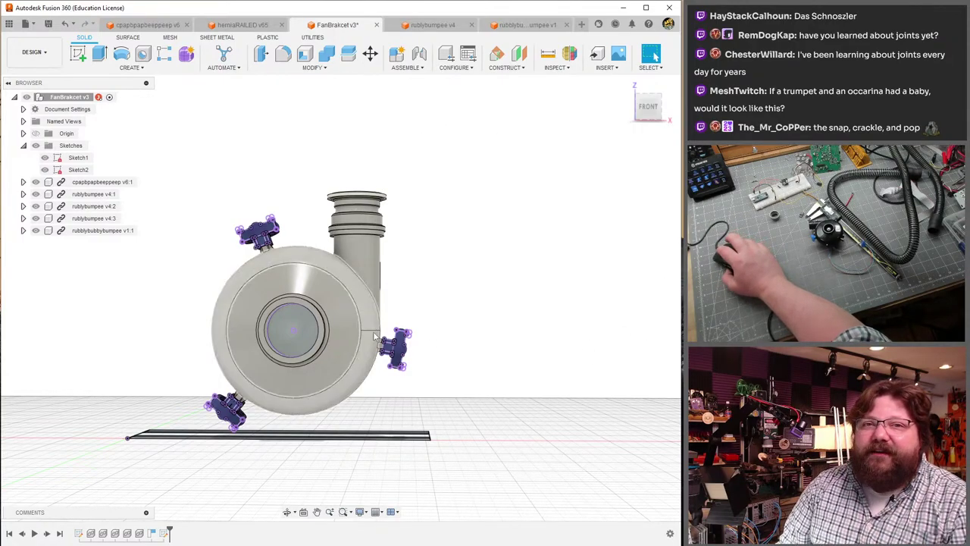
{"action": "middle_click_drag", "start_coordinate": [430, 320], "coordinate": [424, 288], "text": "shift"}
{"action": "scroll", "coordinate": [378, 240], "scroll_direction": "up", "scroll_amount": 5}
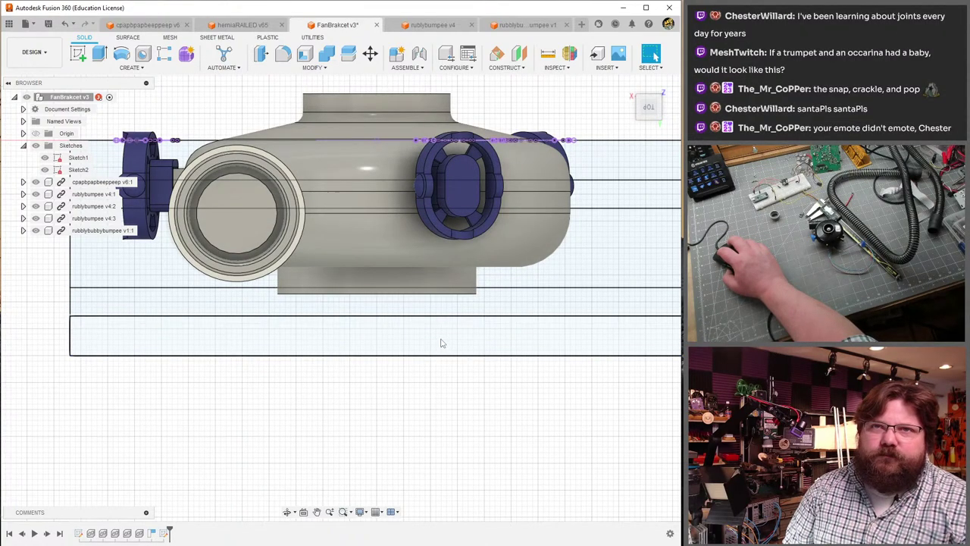
{"action": "middle_click_drag", "start_coordinate": [381, 316], "coordinate": [522, 322]}
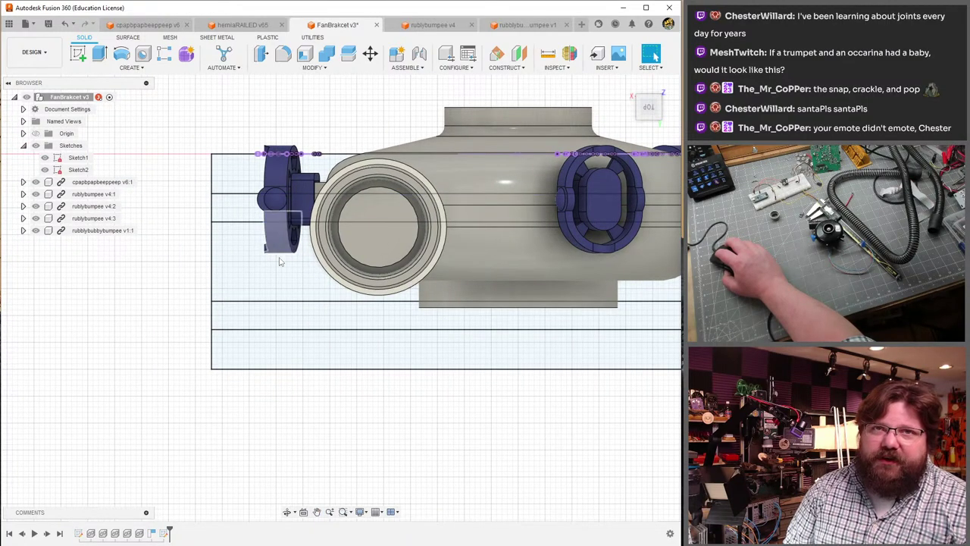
{"action": "middle_click_drag", "start_coordinate": [281, 299], "coordinate": [178, 280]}
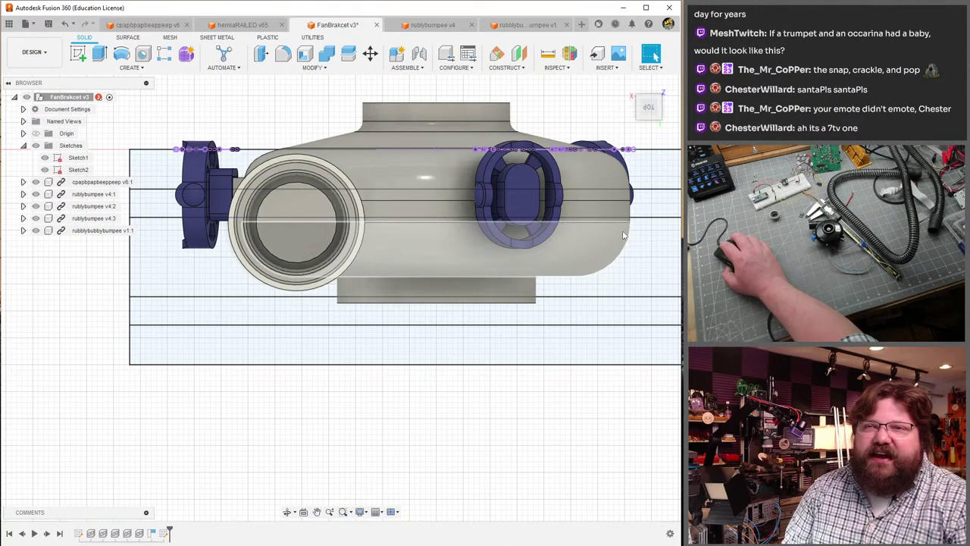
{"action": "middle_click_drag", "start_coordinate": [559, 310], "coordinate": [470, 318]}
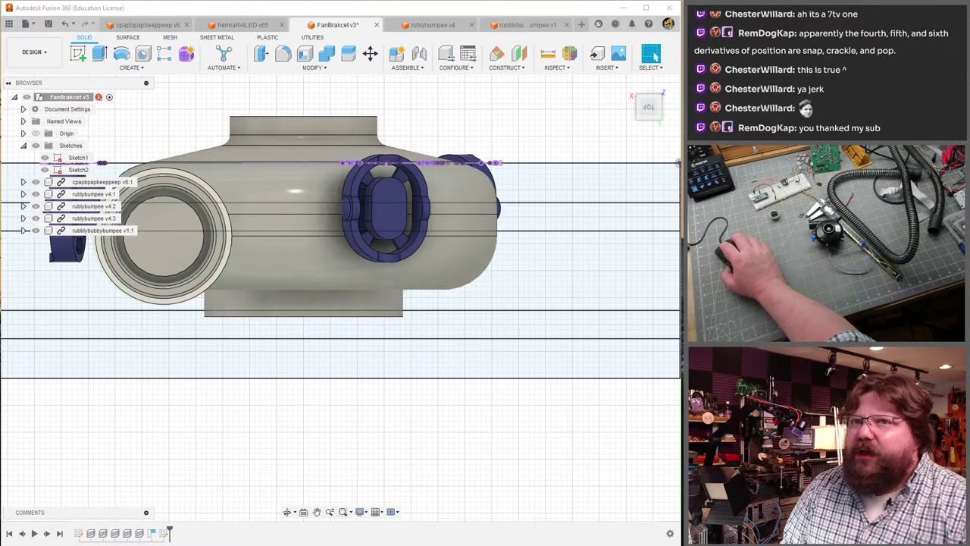
{"action": "middle_click_drag", "start_coordinate": [169, 321], "coordinate": [322, 390]}
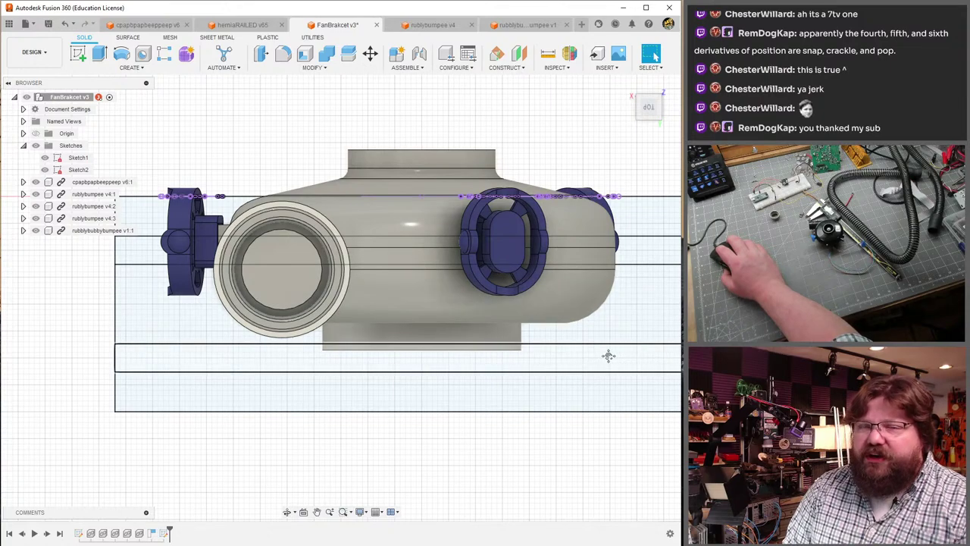
{"action": "middle_click_drag", "start_coordinate": [611, 353], "coordinate": [574, 353]}
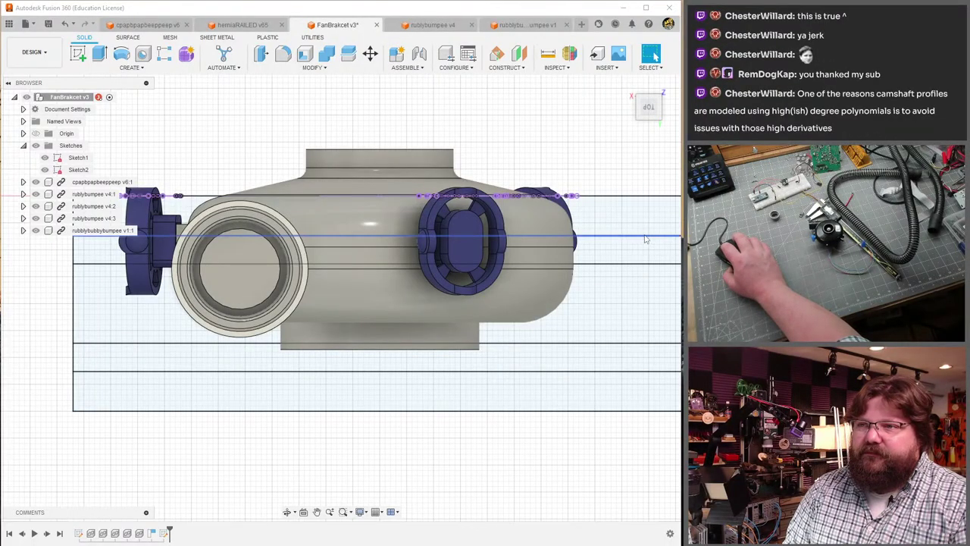
{"action": "middle_click_drag", "start_coordinate": [609, 214], "coordinate": [505, 177], "text": "shift"}
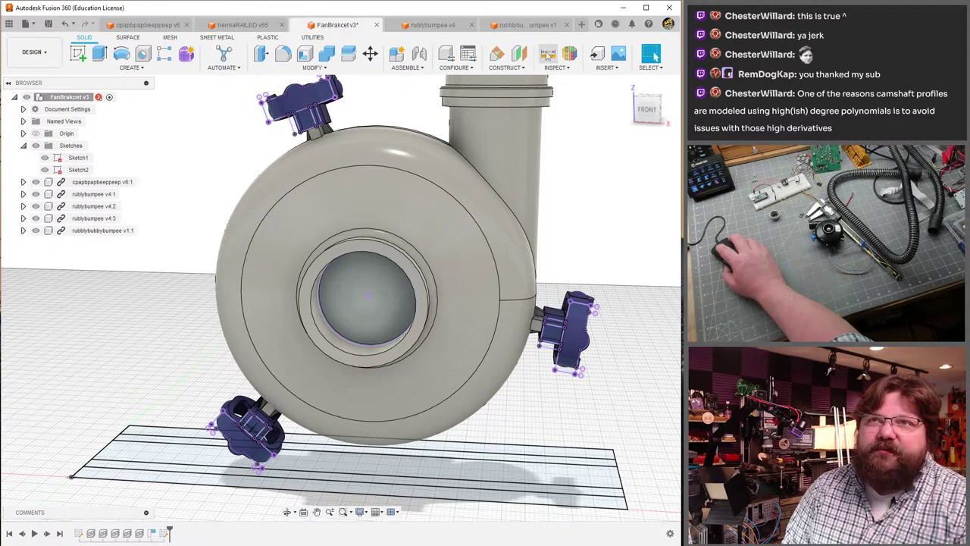
{"action": "middle_click_drag", "start_coordinate": [523, 288], "coordinate": [503, 327], "text": "shift"}
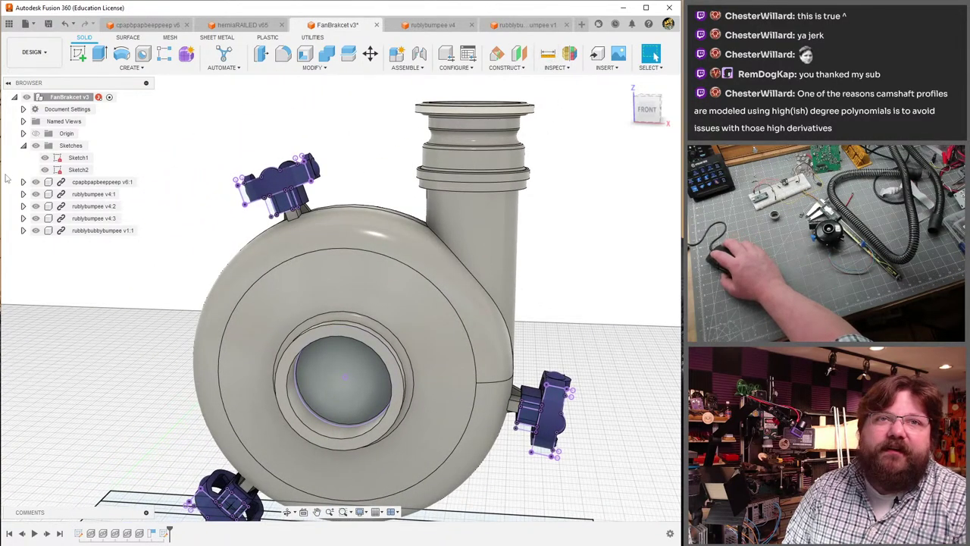
- Open Sketch2 for editing, focused on the rubber adapter at the blower outlet
{"action": "left_click", "coordinate": [81, 170]}
{"action": "double_click", "coordinate": [81, 170]}
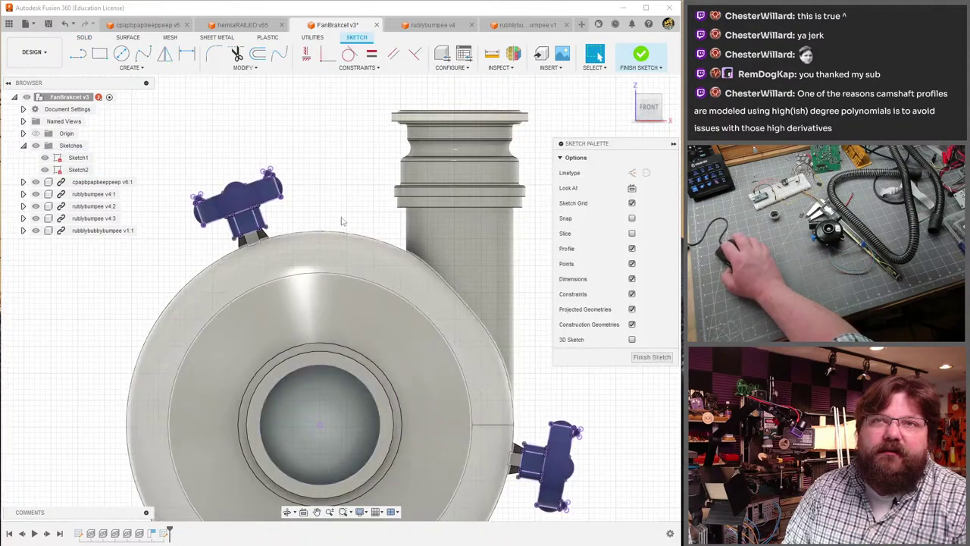
{"action": "scroll", "coordinate": [273, 180], "scroll_direction": "up", "scroll_amount": 5}
{"action": "middle_click_drag", "start_coordinate": [273, 180], "coordinate": [126, 250]}
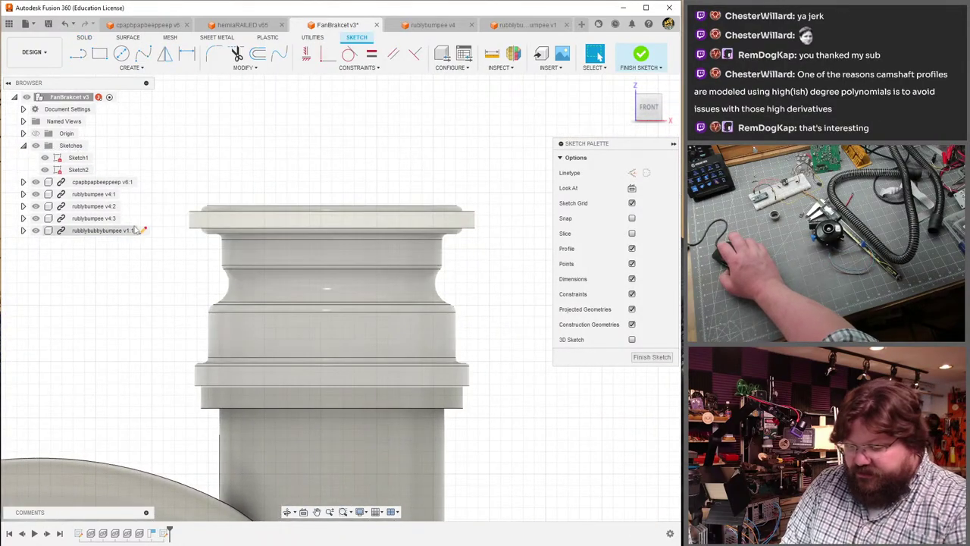
{"action": "left_click", "coordinate": [193, 222]}
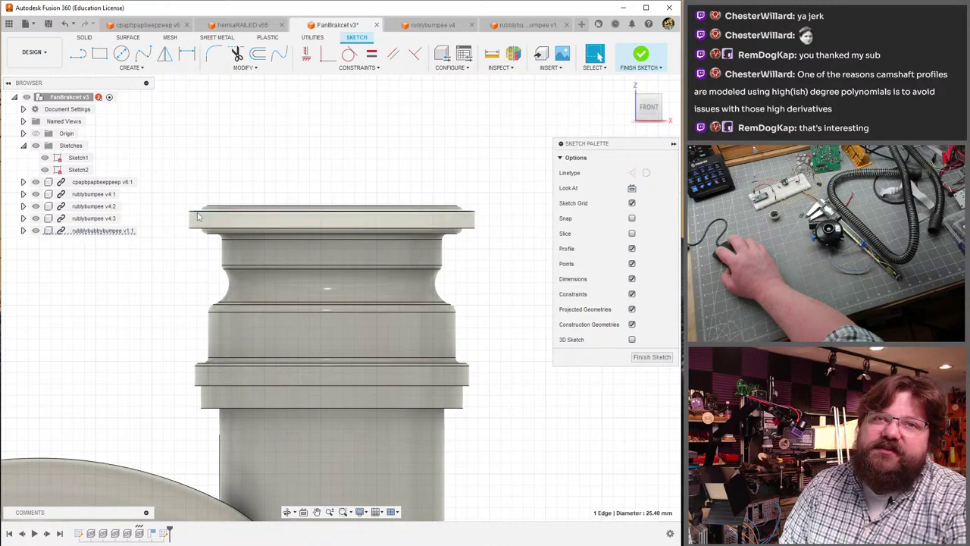
{"action": "left_click", "coordinate": [197, 216]}
{"action": "left_click", "coordinate": [150, 261]}
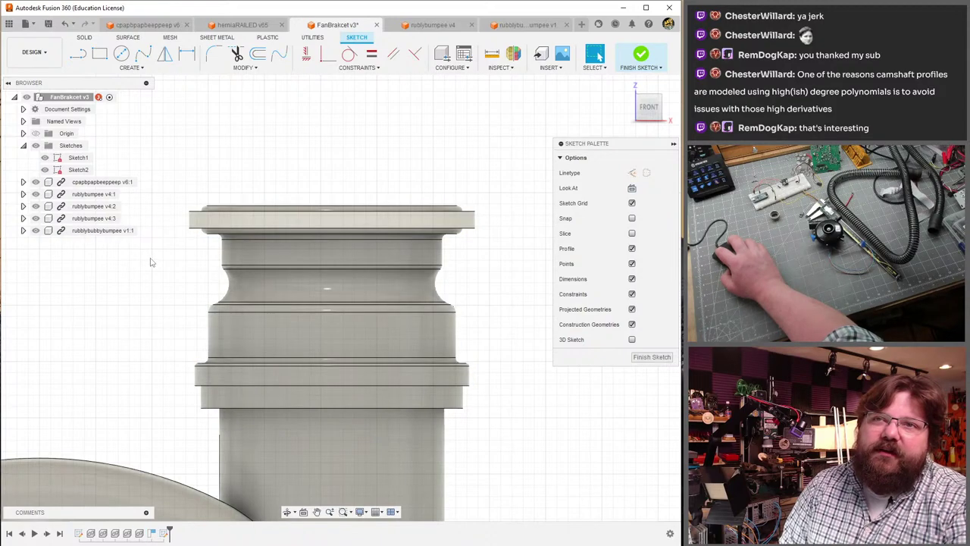
- Project the upper and lower outer rim edges and the top edge of the rubber adapter's flange into the sketch
{"action": "scroll", "coordinate": [228, 210], "scroll_direction": "up", "scroll_amount": 3}
{"action": "left_click", "coordinate": [222, 209]}
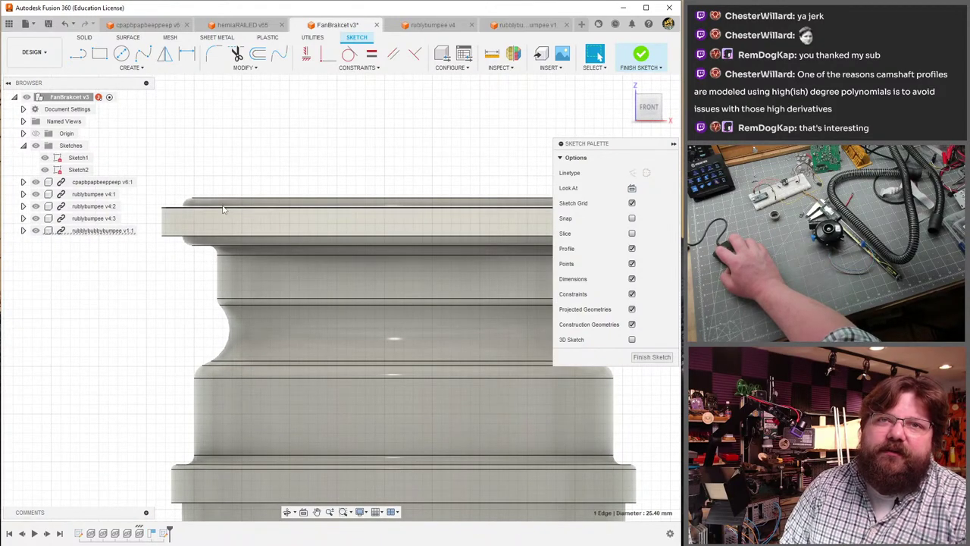
{"action": "left_click", "coordinate": [162, 230]}
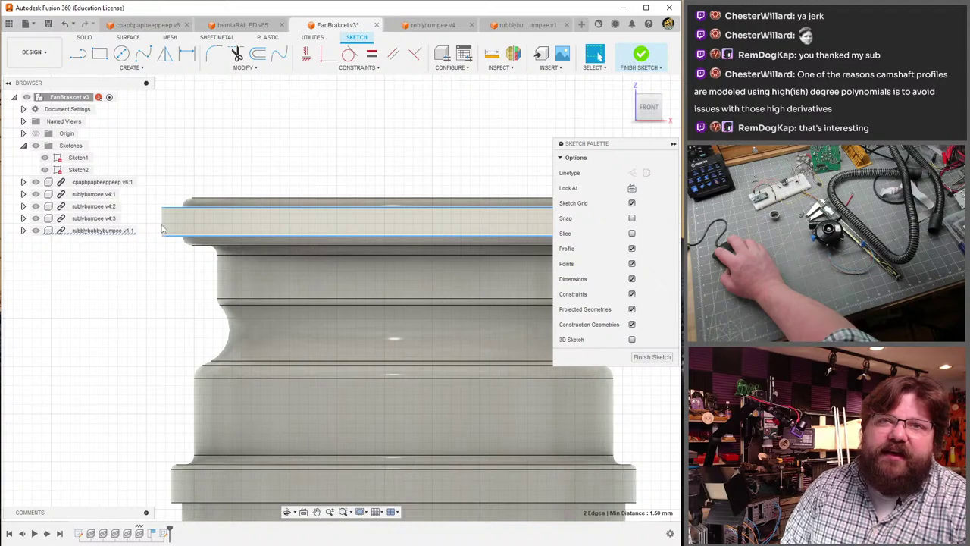
{"action": "middle_click_drag", "start_coordinate": [162, 229], "coordinate": [114, 265]}
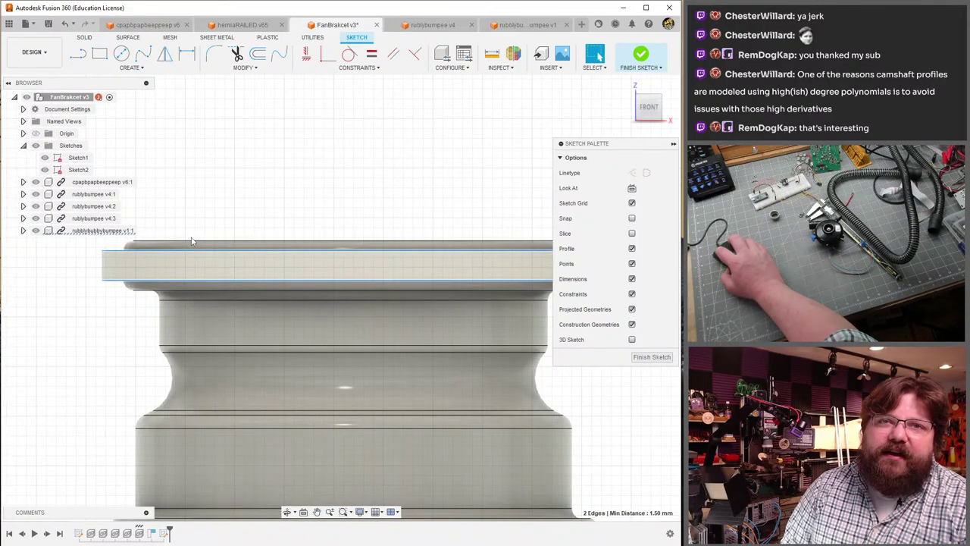
{"action": "left_click", "coordinate": [194, 243]}
{"action": "scroll", "coordinate": [194, 243], "scroll_direction": "down", "scroll_amount": 3}
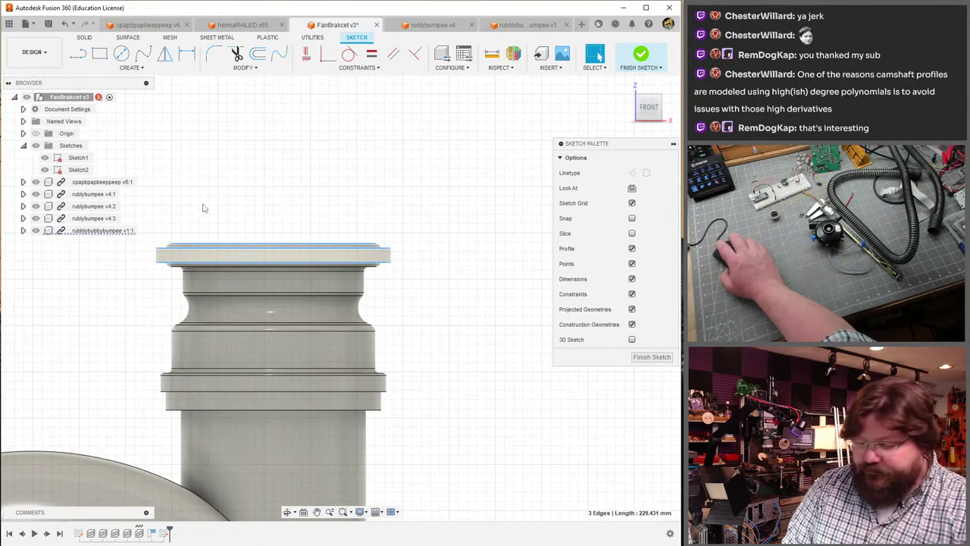
{"action": "key", "text": "p"}
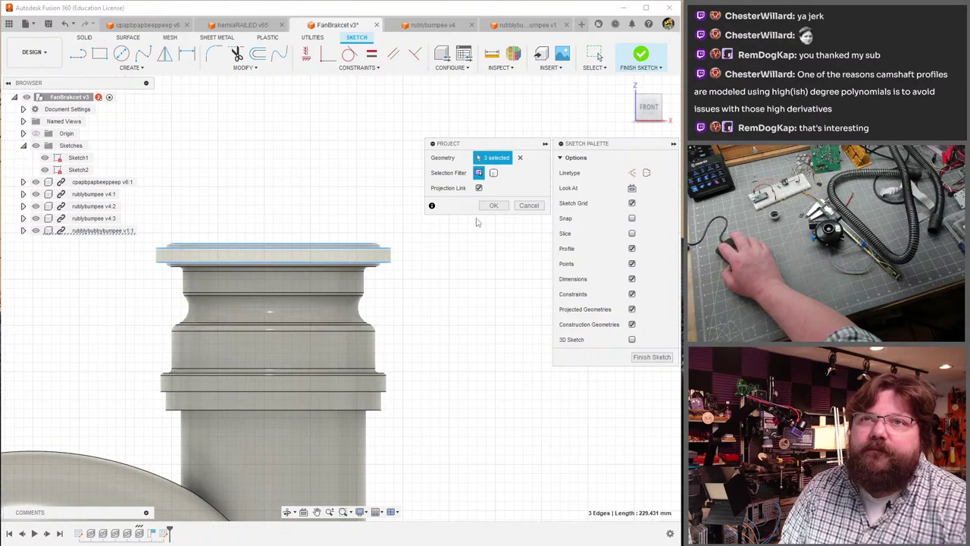
{"action": "left_click", "coordinate": [493, 205]}
- Draw a 4 mm vertical construction line upward from the midpoint of the adapter's projected top edge
{"action": "scroll", "coordinate": [155, 331], "scroll_direction": "down", "scroll_amount": 3}
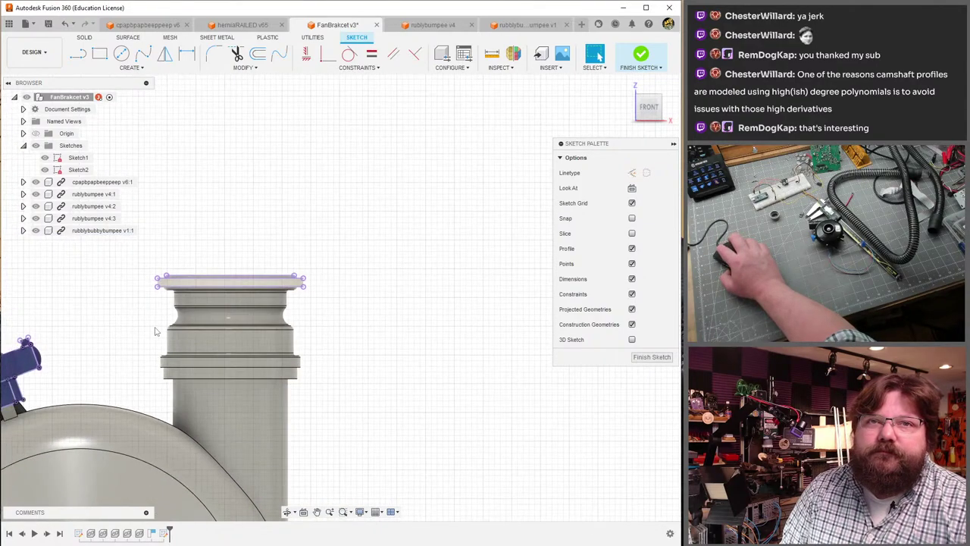
{"action": "middle_click_drag", "start_coordinate": [155, 331], "coordinate": [319, 275]}
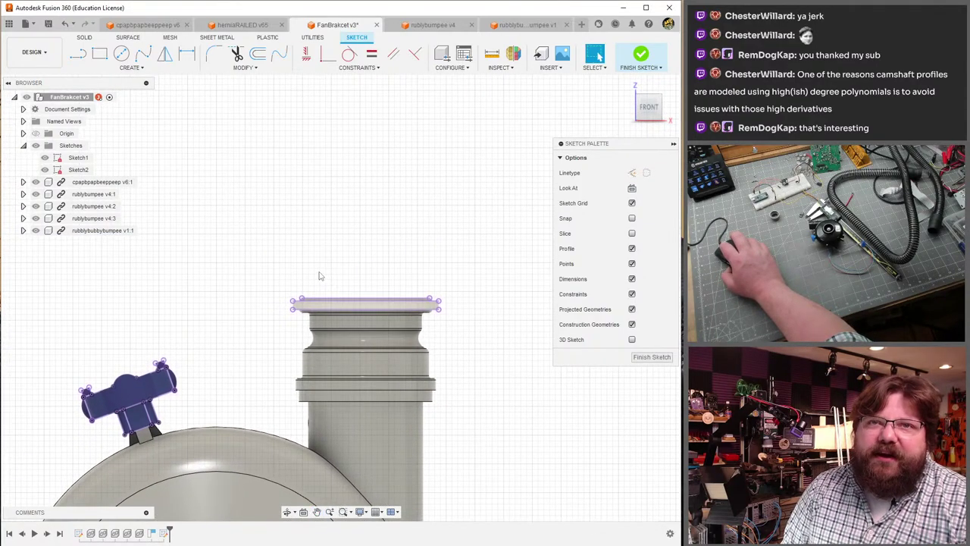
{"action": "scroll", "coordinate": [286, 288], "scroll_direction": "up", "scroll_amount": 3}
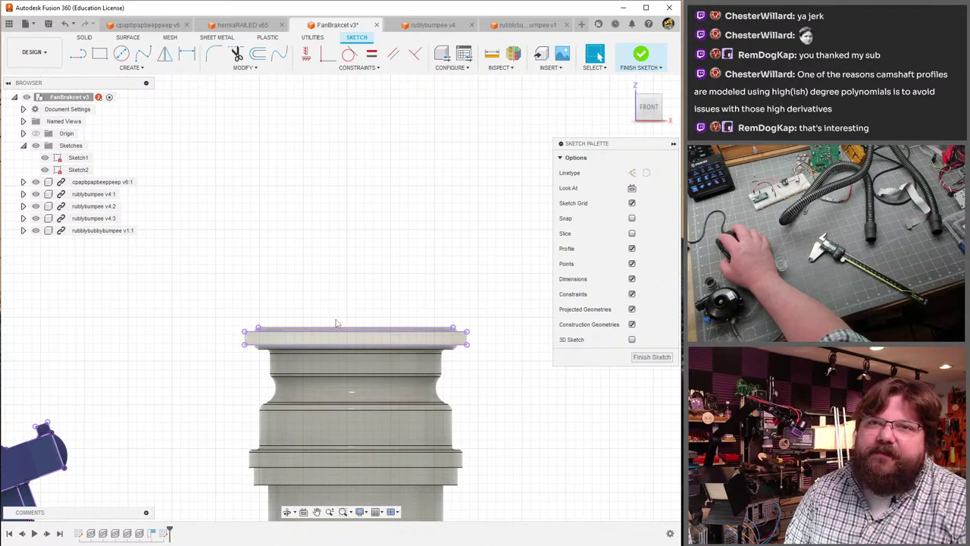
{"action": "left_click", "coordinate": [78, 53]}
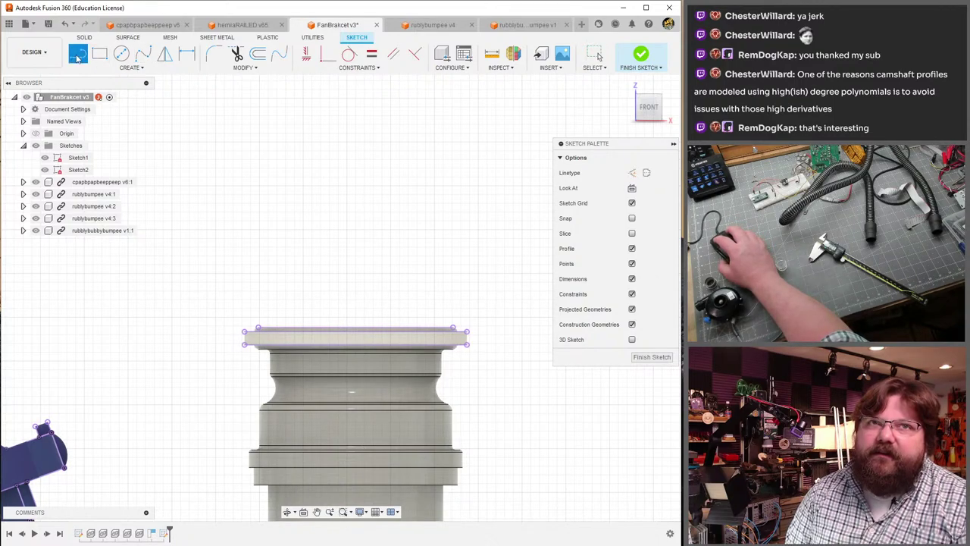
{"action": "key", "text": "x"}
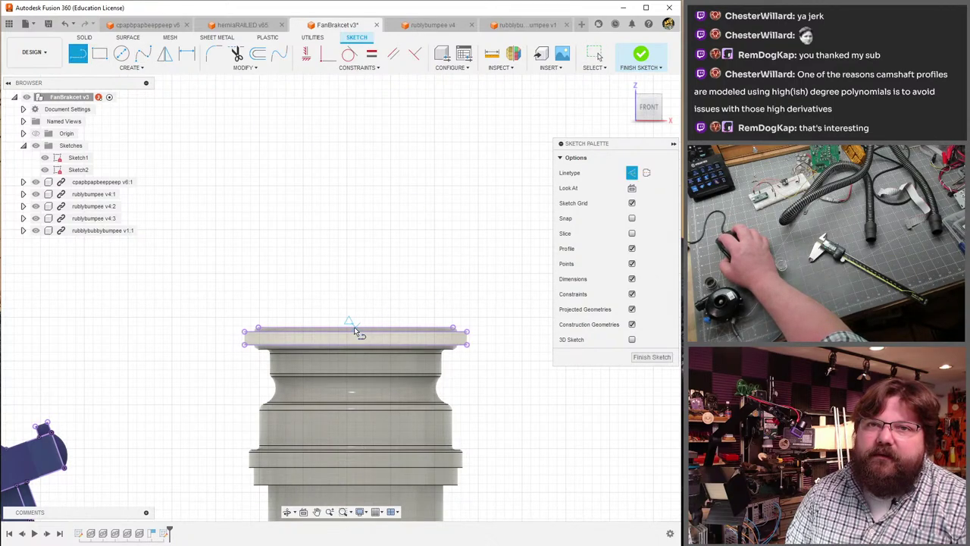
{"action": "left_click", "coordinate": [353, 328]}
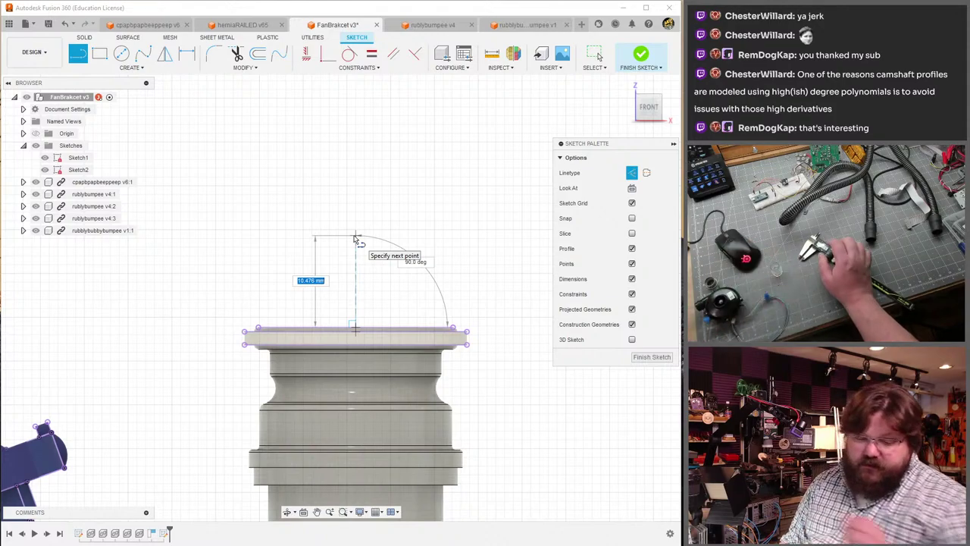
{"action": "key", "text": "Escape"}
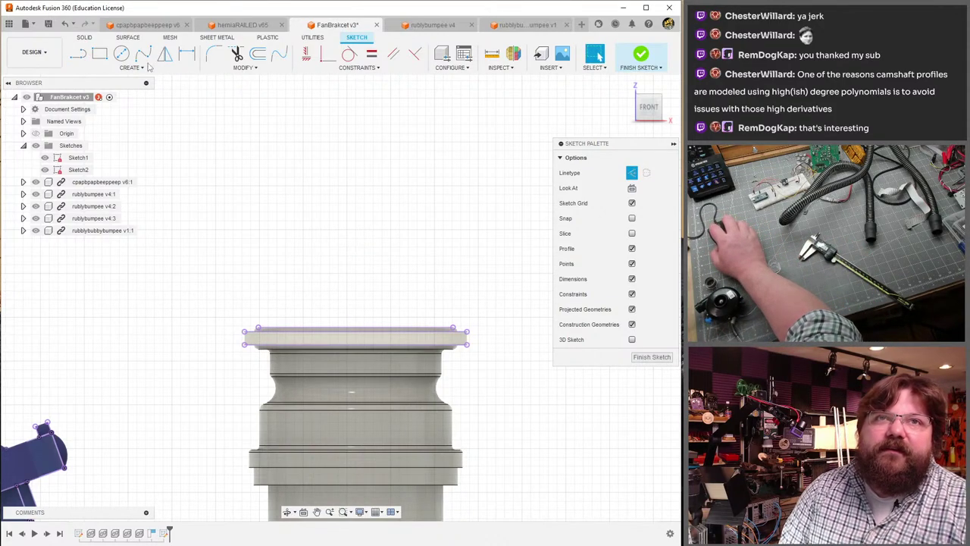
{"action": "left_click", "coordinate": [78, 55]}
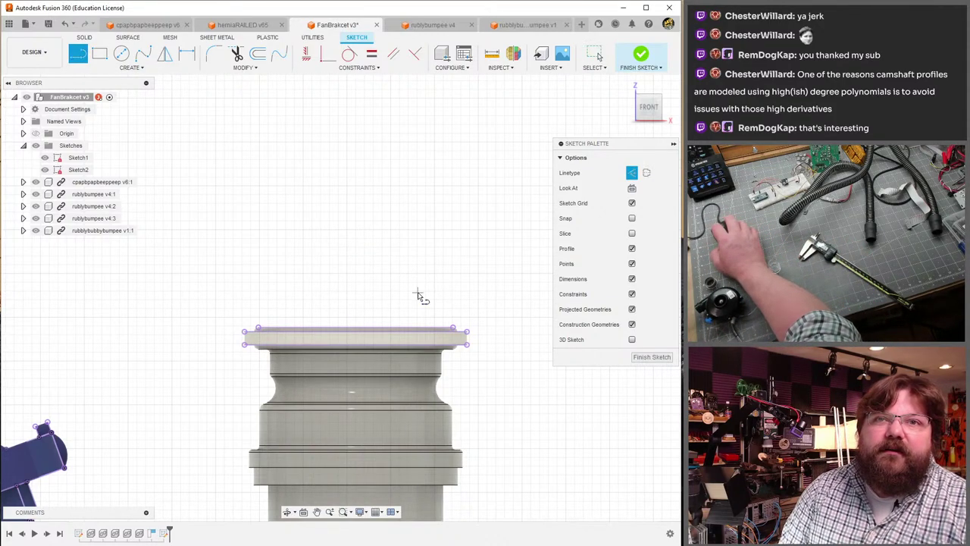
{"action": "left_click", "coordinate": [357, 327]}
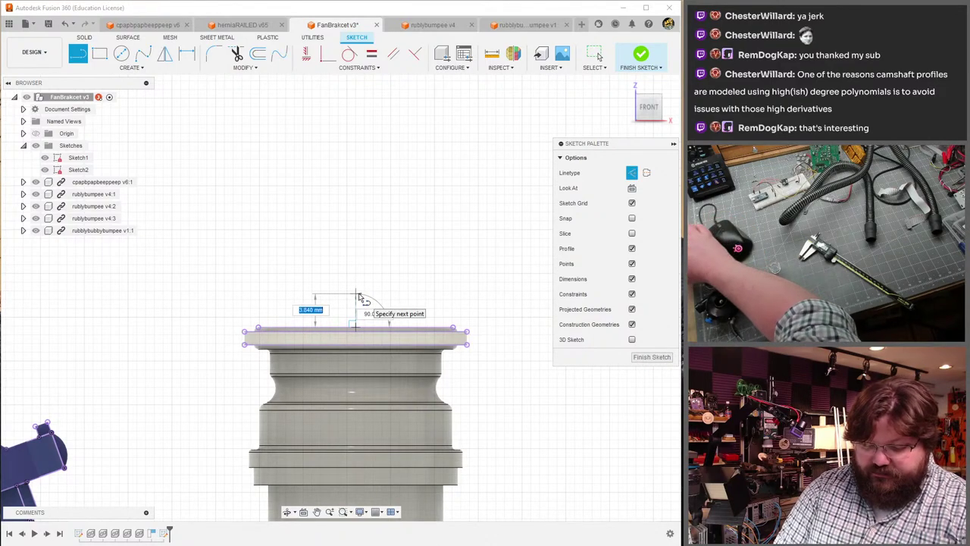
{"action": "type", "text": "4"}
{"action": "key", "text": "Return"}
{"action": "key", "text": "Escape"}
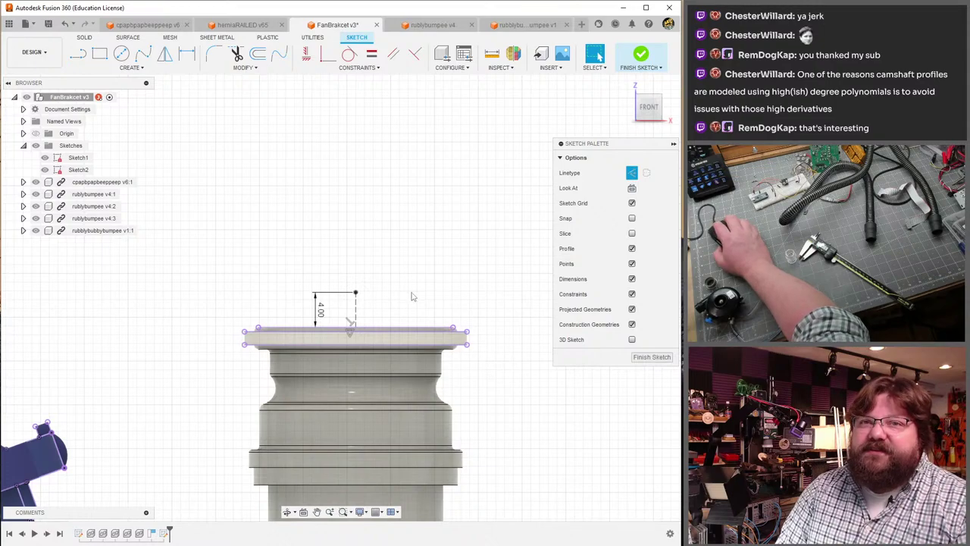
- Project the adapter flange's underside edge and the edge at the top of the neck just below it into the sketch
{"action": "mouse_move", "coordinate": [411, 295]}
{"action": "middle_mouse_down", "text": "shift"}
{"action": "mouse_move", "coordinate": [427, 328]}
{"action": "mouse_move", "coordinate": [403, 288]}
{"action": "middle_mouse_up", "text": "shift"}
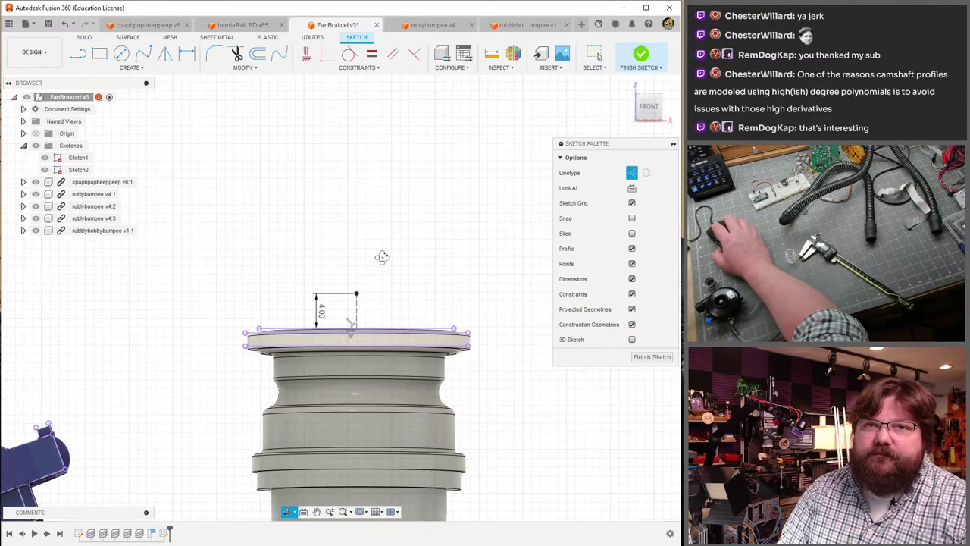
{"action": "left_click", "coordinate": [648, 110]}
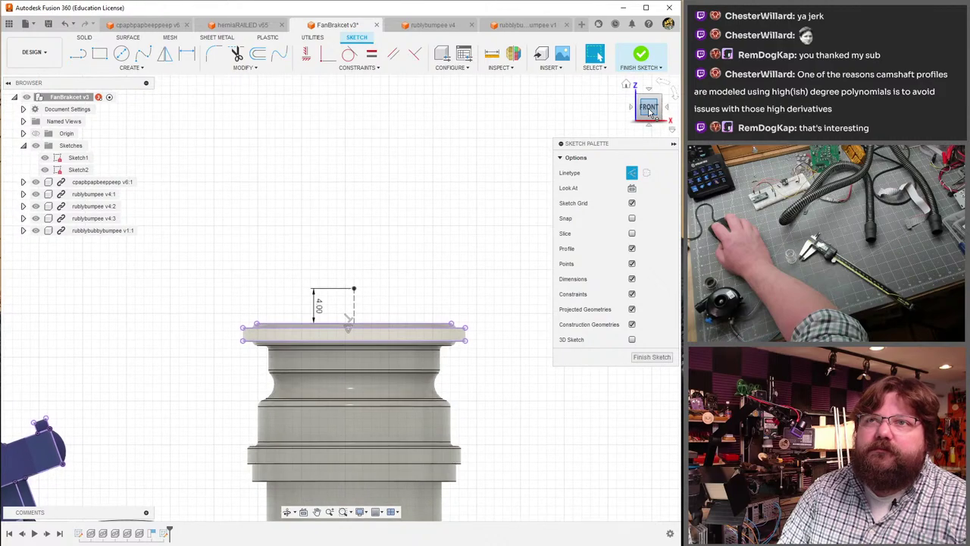
{"action": "scroll", "coordinate": [267, 348], "scroll_direction": "up", "scroll_amount": 3}
{"action": "scroll", "coordinate": [267, 348], "scroll_direction": "up", "scroll_amount": 2}
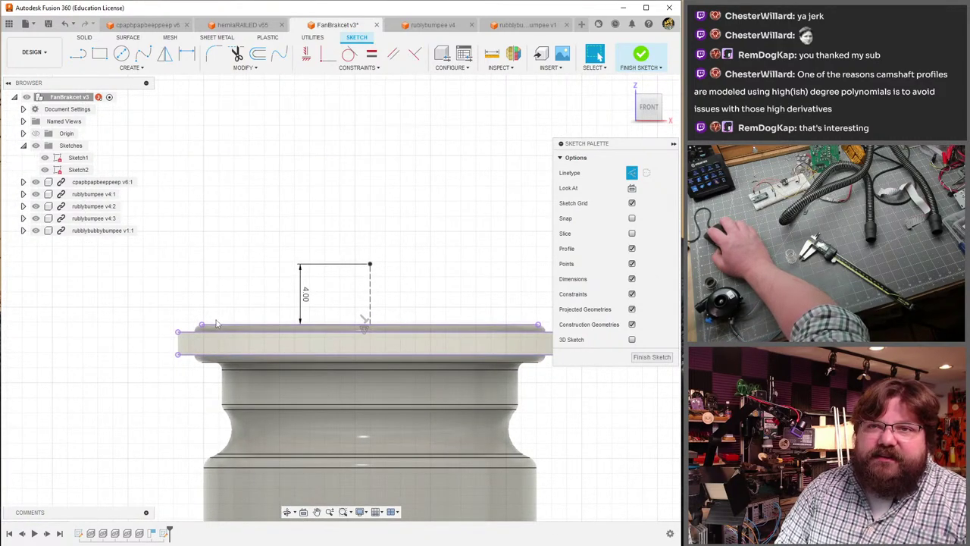
{"action": "scroll", "coordinate": [250, 341], "scroll_direction": "down", "scroll_amount": 1}
{"action": "scroll", "coordinate": [251, 339], "scroll_direction": "up", "scroll_amount": 4}
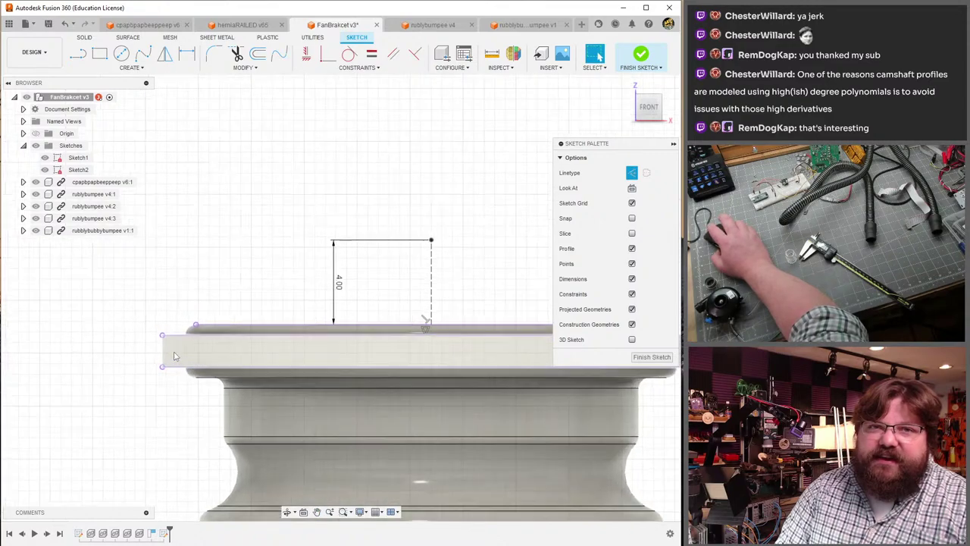
{"action": "scroll", "coordinate": [185, 417], "scroll_direction": "down", "scroll_amount": 4}
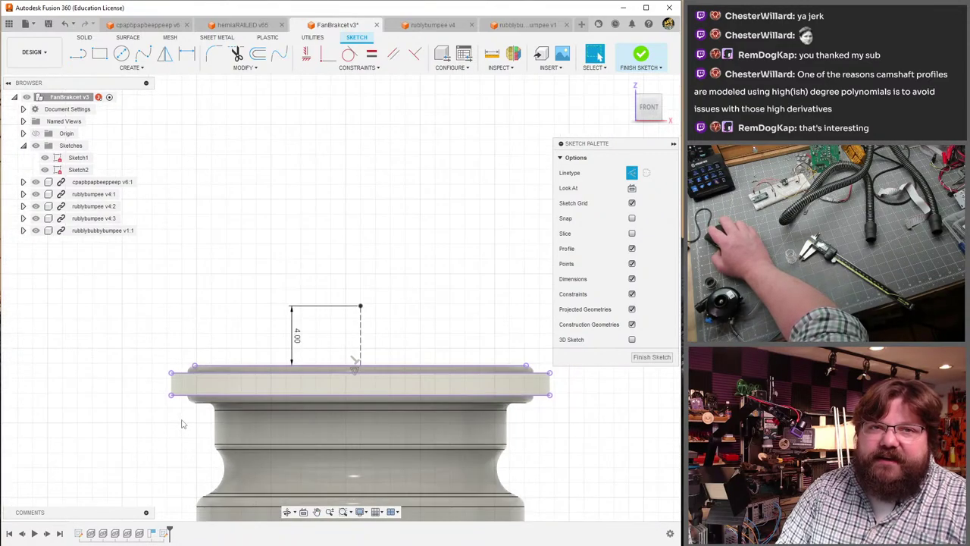
{"action": "scroll", "coordinate": [182, 425], "scroll_direction": "up", "scroll_amount": 3}
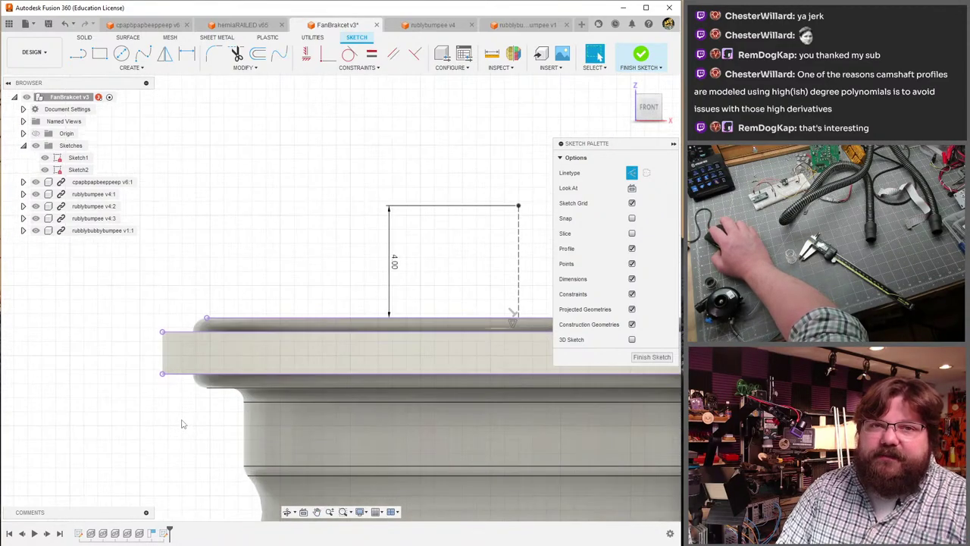
{"action": "key", "text": "p"}
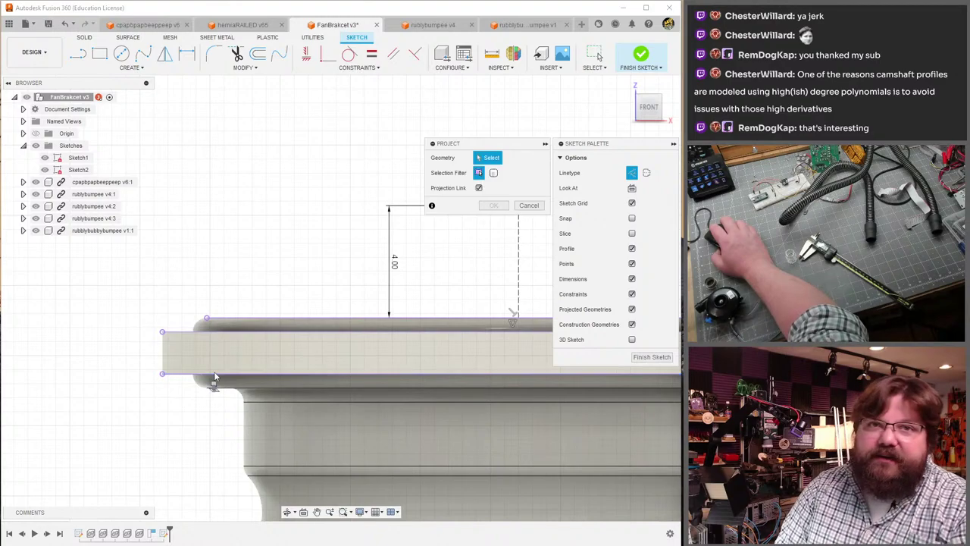
{"action": "left_click", "coordinate": [227, 389]}
{"action": "scroll", "coordinate": [216, 410], "scroll_direction": "down", "scroll_amount": 4}
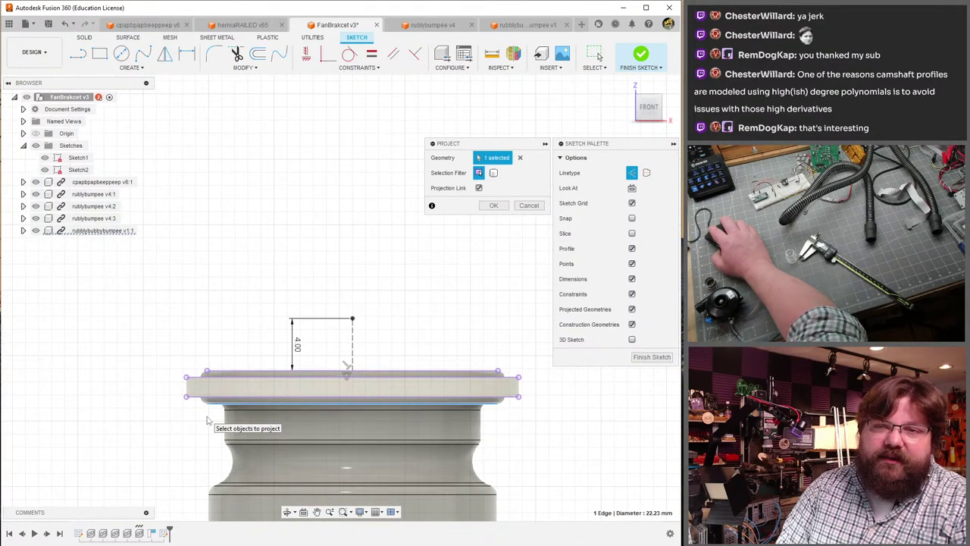
{"action": "scroll", "coordinate": [207, 420], "scroll_direction": "up", "scroll_amount": 2}
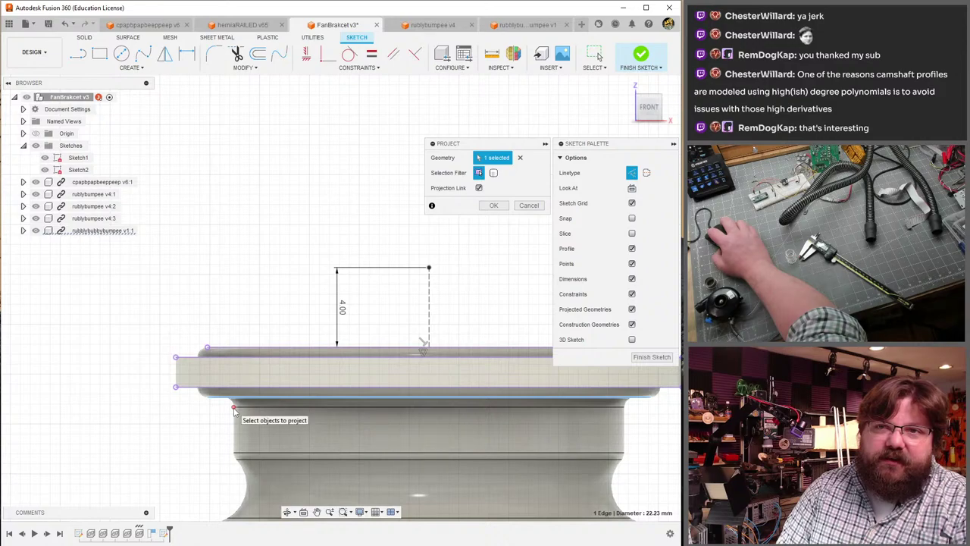
{"action": "left_click", "coordinate": [243, 407]}
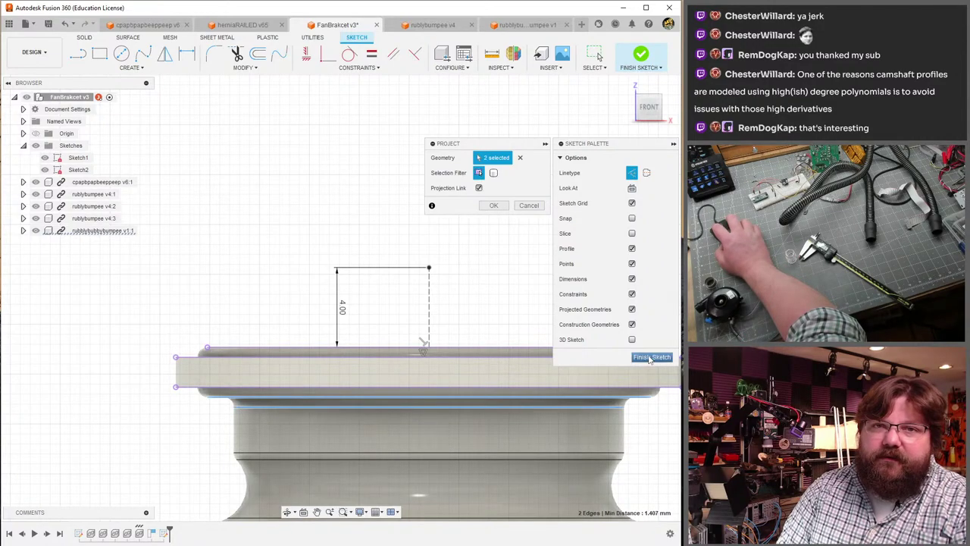
{"action": "left_click", "coordinate": [493, 206]}
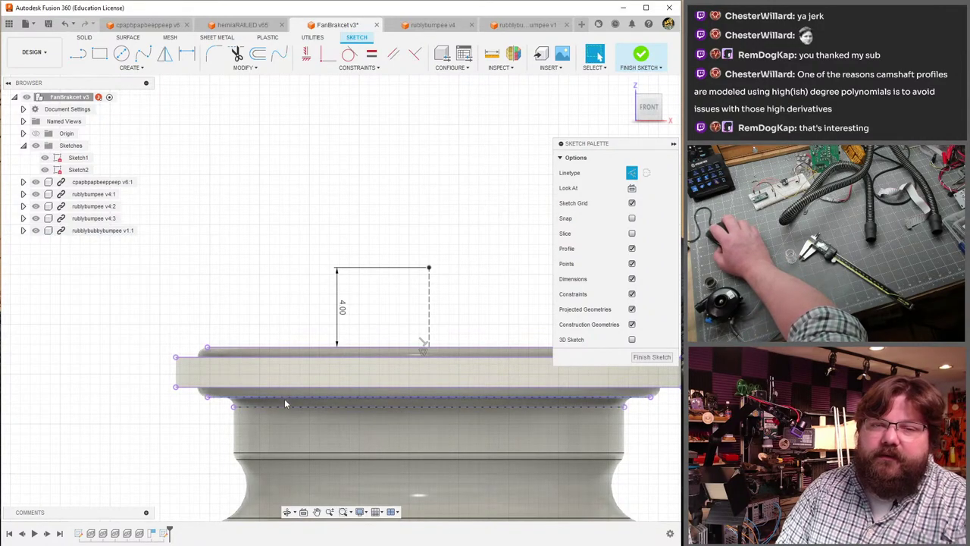
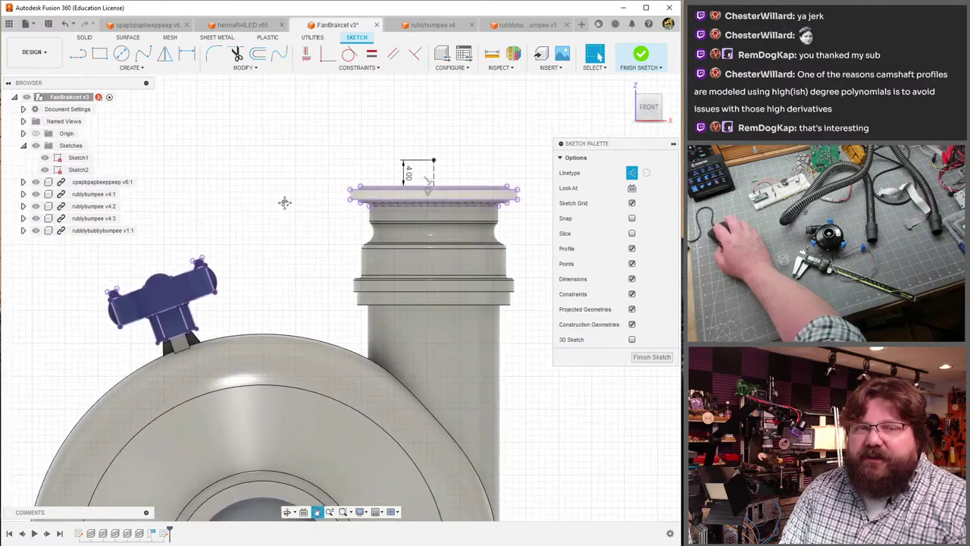
- Project the inner edge of the blower's round inlet opening into the sketch
{"action": "mouse_move", "coordinate": [283, 202]}
{"action": "middle_mouse_down"}
{"action": "mouse_move", "coordinate": [436, 228]}
{"action": "mouse_move", "coordinate": [415, 167]}
{"action": "mouse_move", "coordinate": [409, 182]}
{"action": "mouse_move", "coordinate": [425, 231]}
{"action": "mouse_move", "coordinate": [349, 360]}
{"action": "mouse_move", "coordinate": [370, 343]}
{"action": "middle_mouse_up"}
{"action": "scroll", "coordinate": [435, 300], "scroll_direction": "up", "scroll_amount": 5}
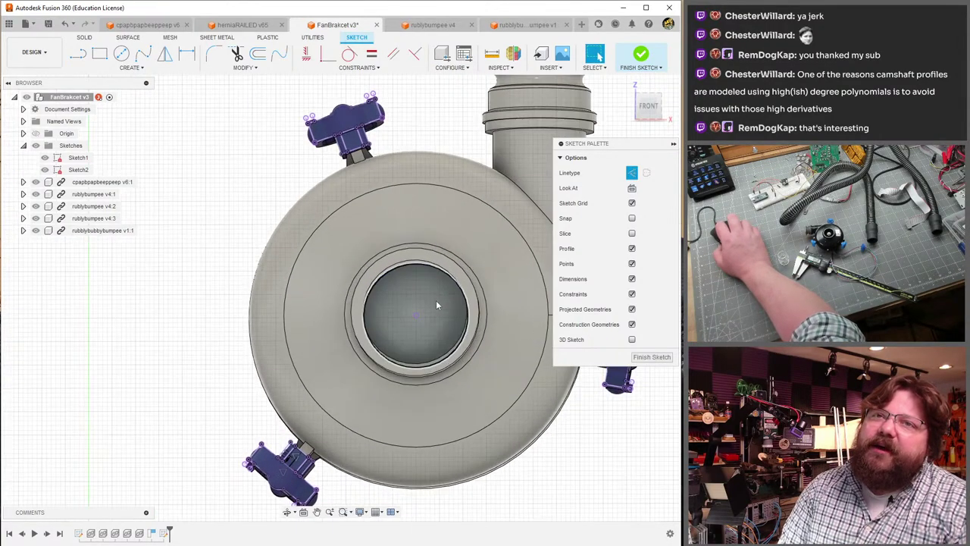
{"action": "left_click", "coordinate": [439, 272]}
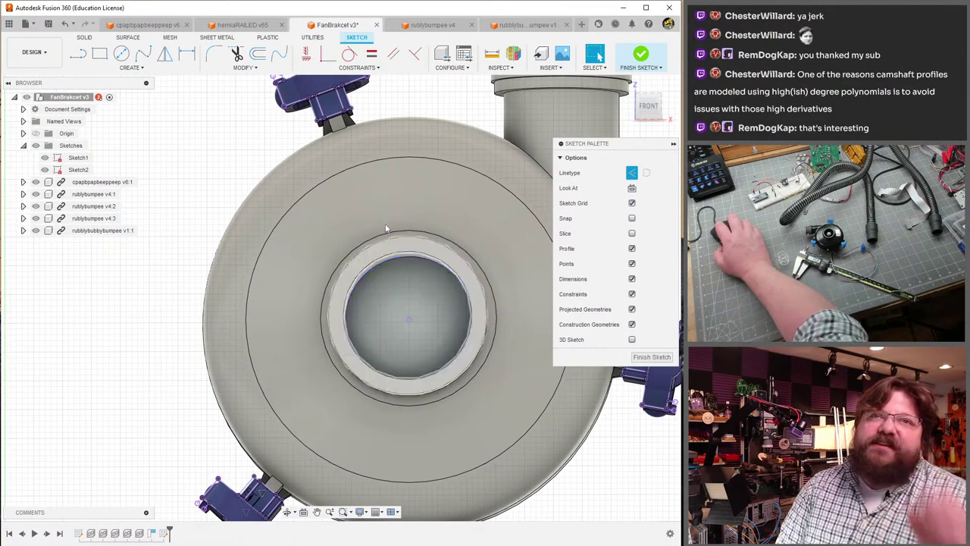
{"action": "left_click", "coordinate": [126, 56]}
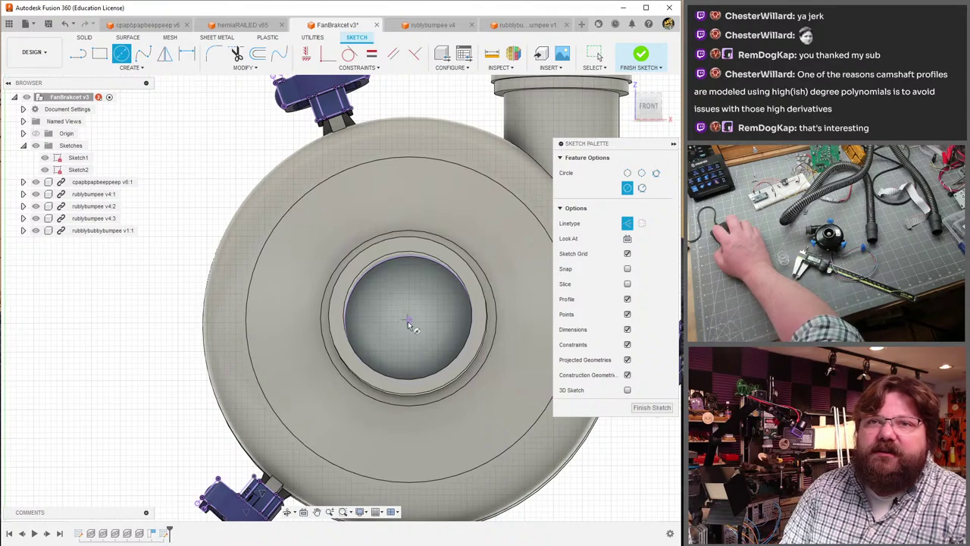
{"action": "key", "text": "Escape"}
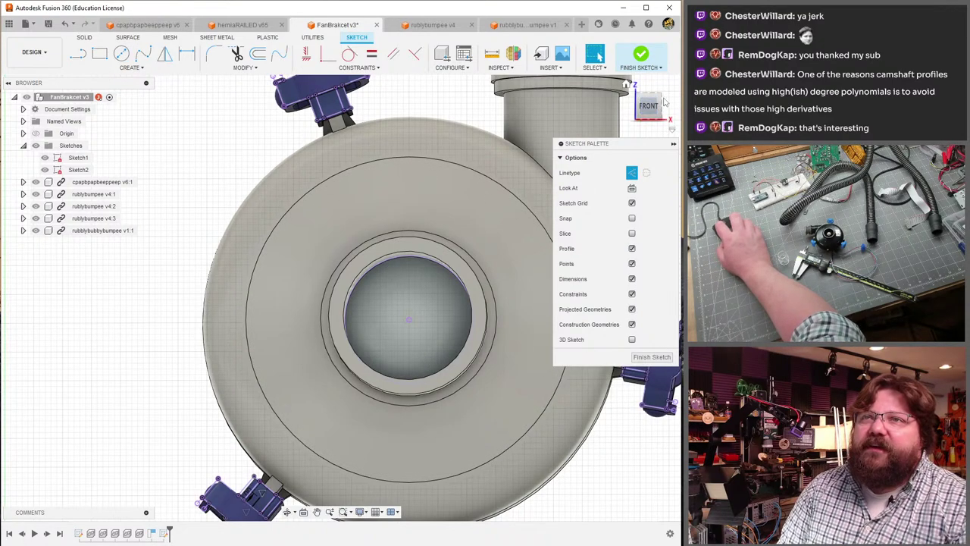
{"action": "middle_click_drag", "start_coordinate": [363, 248], "coordinate": [265, 325]}
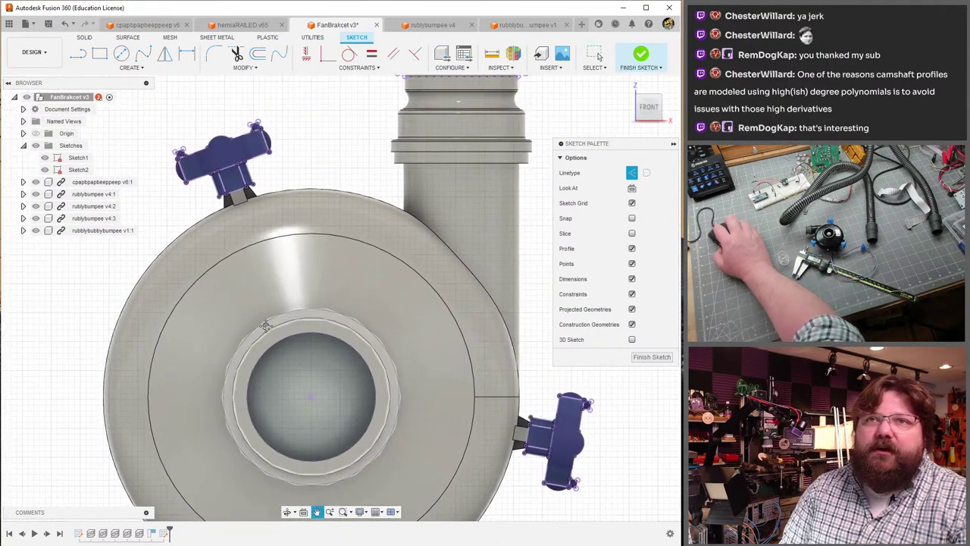
{"action": "left_click", "coordinate": [121, 54]}
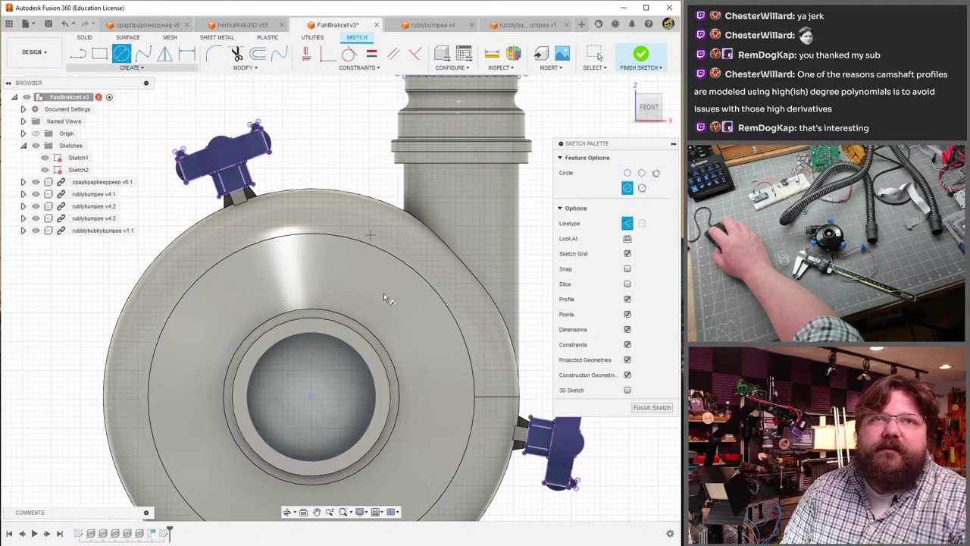
{"action": "scroll", "coordinate": [243, 222], "scroll_direction": "up", "scroll_amount": 8}
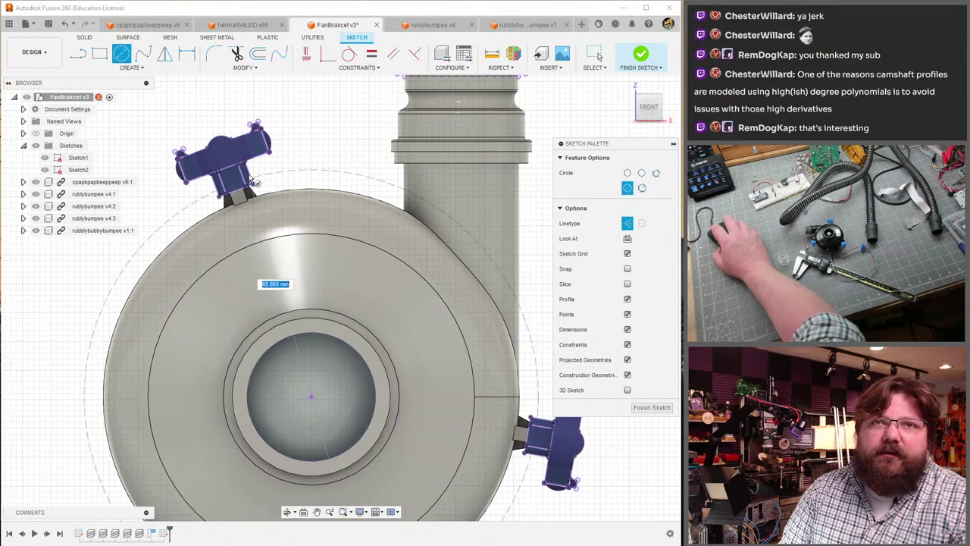
{"action": "left_click", "coordinate": [212, 159]}
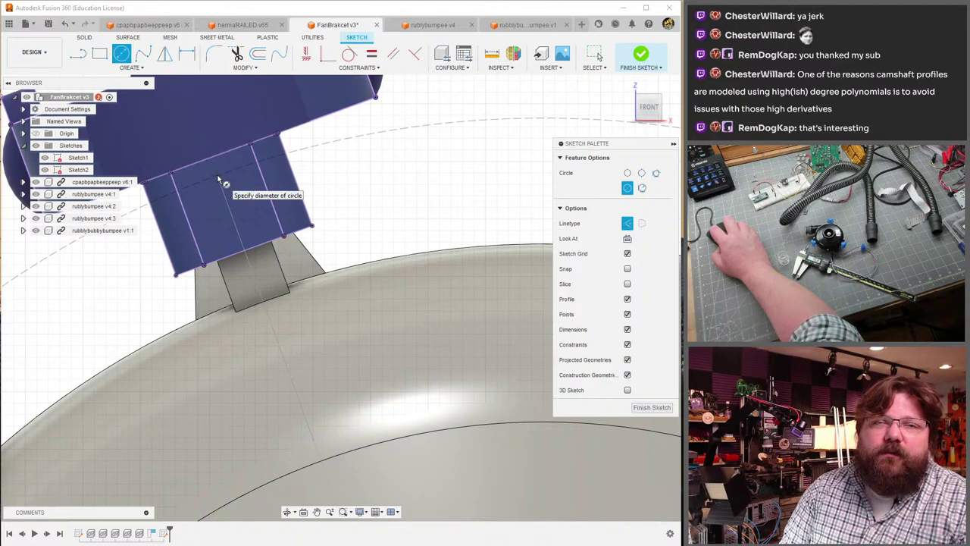
{"action": "scroll", "coordinate": [225, 195], "scroll_direction": "down", "scroll_amount": 6}
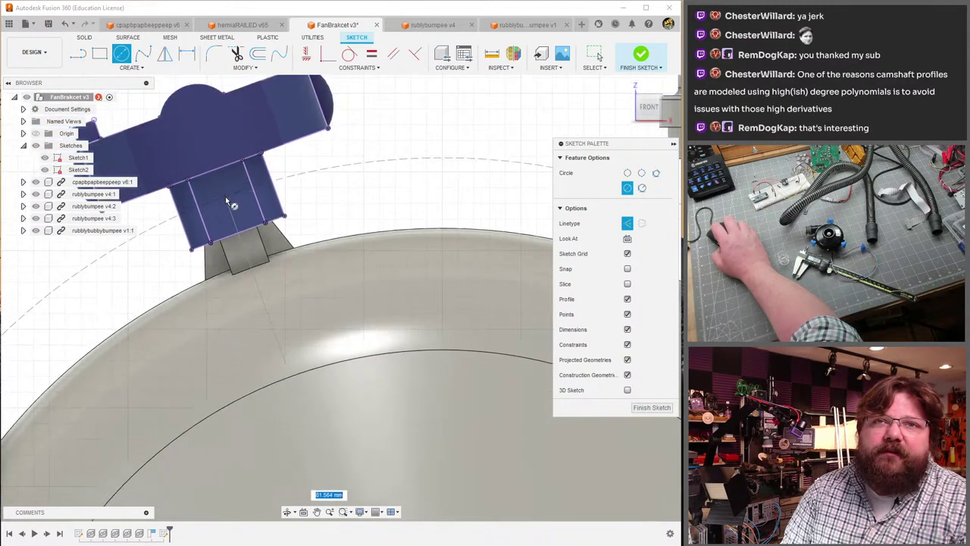
{"action": "scroll", "coordinate": [233, 207], "scroll_direction": "down", "scroll_amount": 2}
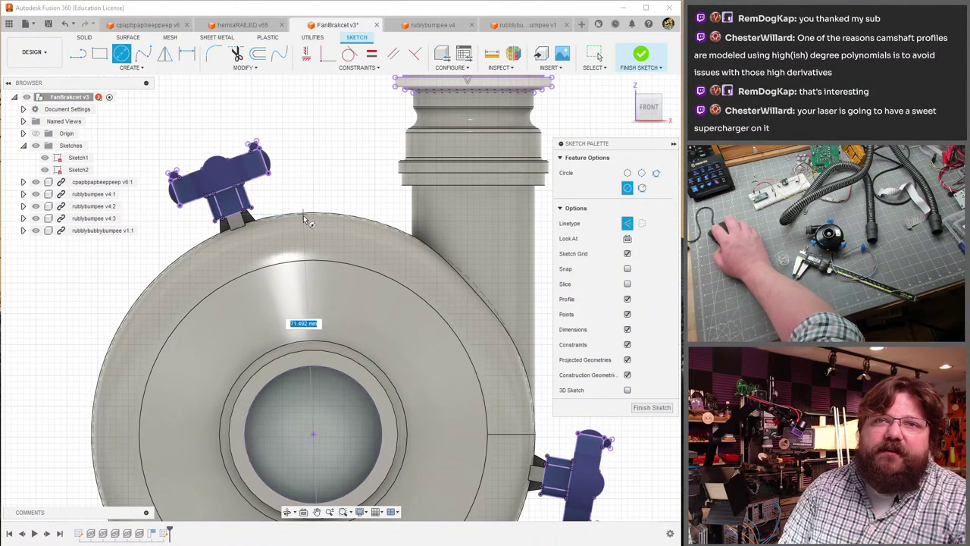
{"action": "key", "text": "Escape"}
- Project the blower housing's upper outer edge between the top bumper's mounting tab and the outlet pipe into the sketch
{"action": "key", "text": "p"}
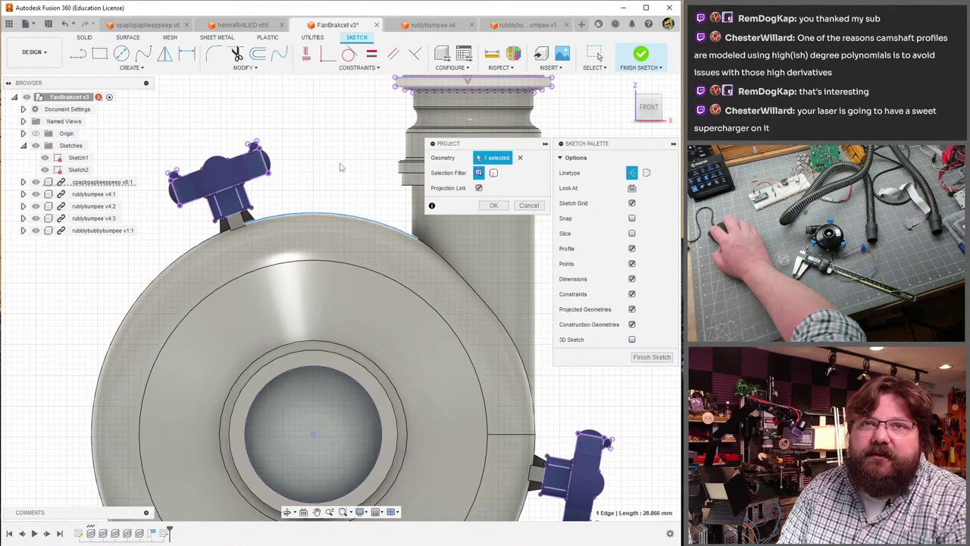
{"action": "left_click", "coordinate": [493, 206]}
{"action": "scroll", "coordinate": [334, 178], "scroll_direction": "up", "scroll_amount": 2}
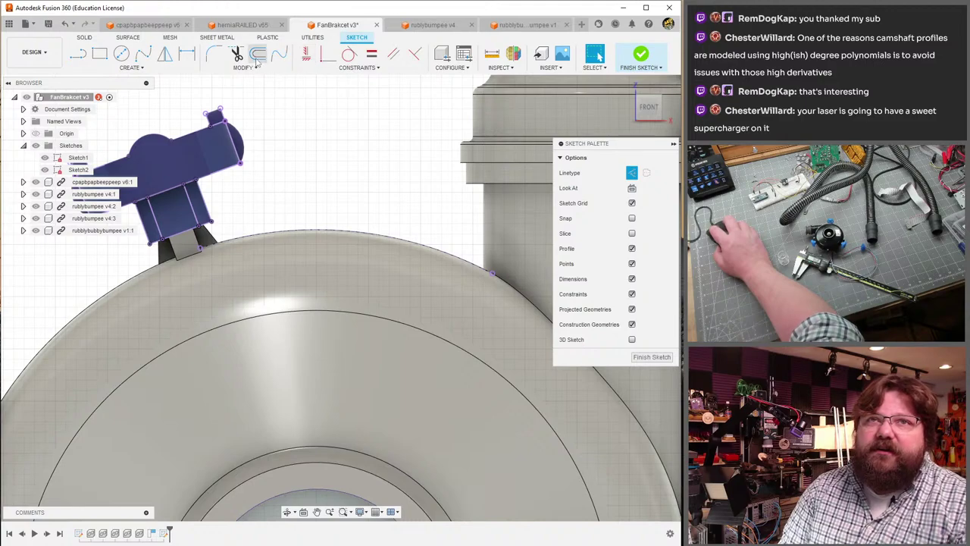
{"action": "scroll", "coordinate": [328, 217], "scroll_direction": "down", "scroll_amount": 5}
{"action": "scroll", "coordinate": [323, 222], "scroll_direction": "up", "scroll_amount": 3}
{"action": "key", "text": "a"}
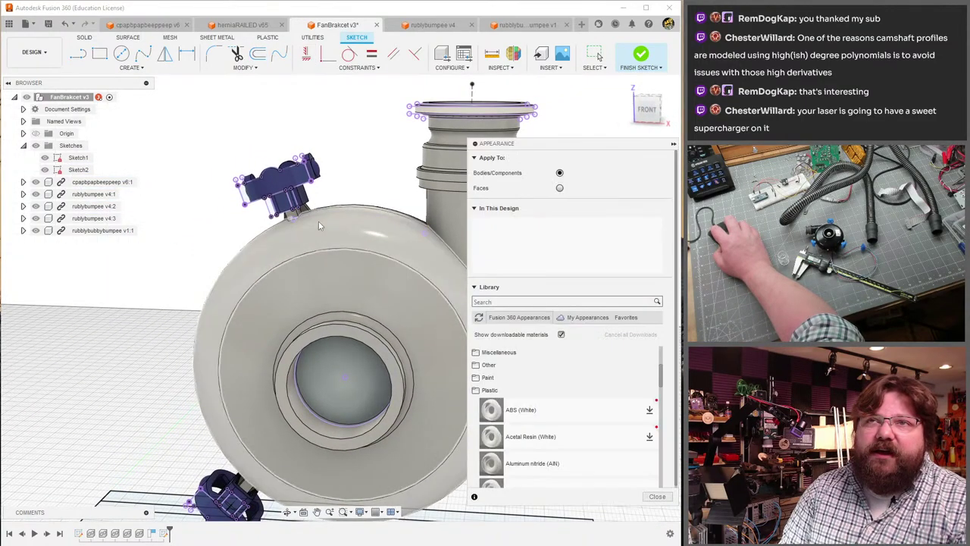
{"action": "key", "text": "Escape"}
- Try to offset the projected upper housing edge by -3 mm as a construction curve
{"action": "scroll", "coordinate": [320, 231], "scroll_direction": "up", "scroll_amount": 3}
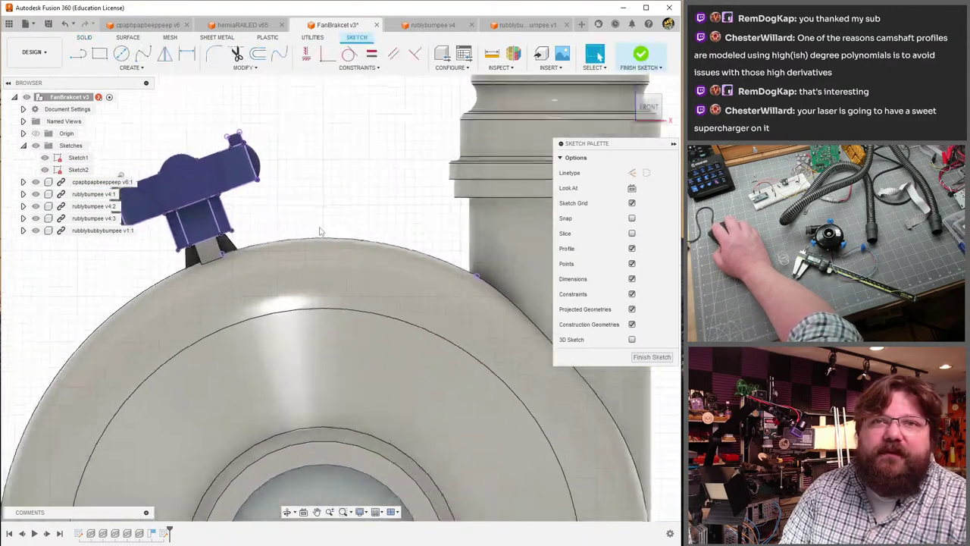
{"action": "scroll", "coordinate": [323, 235], "scroll_direction": "up", "scroll_amount": 1}
{"action": "left_click", "coordinate": [326, 248]}
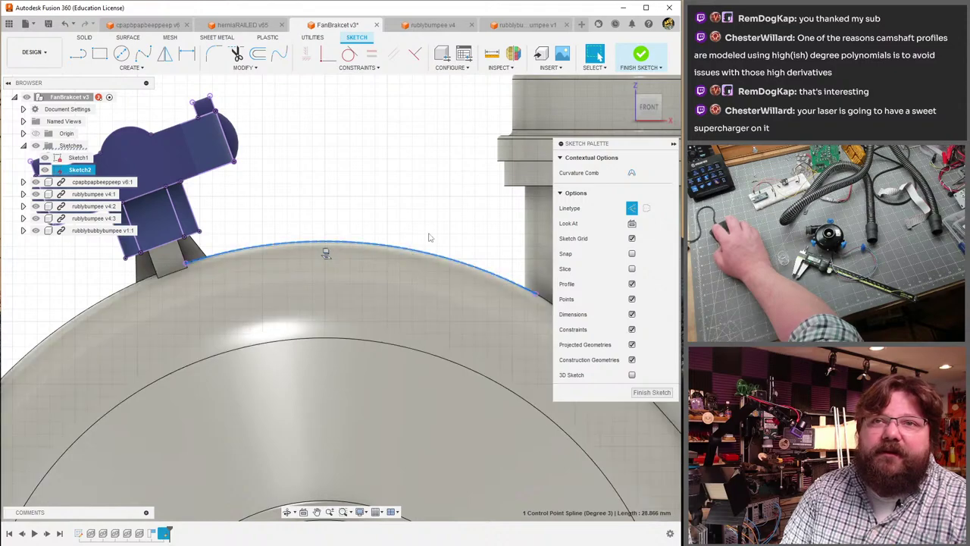
{"action": "left_click", "coordinate": [258, 59]}
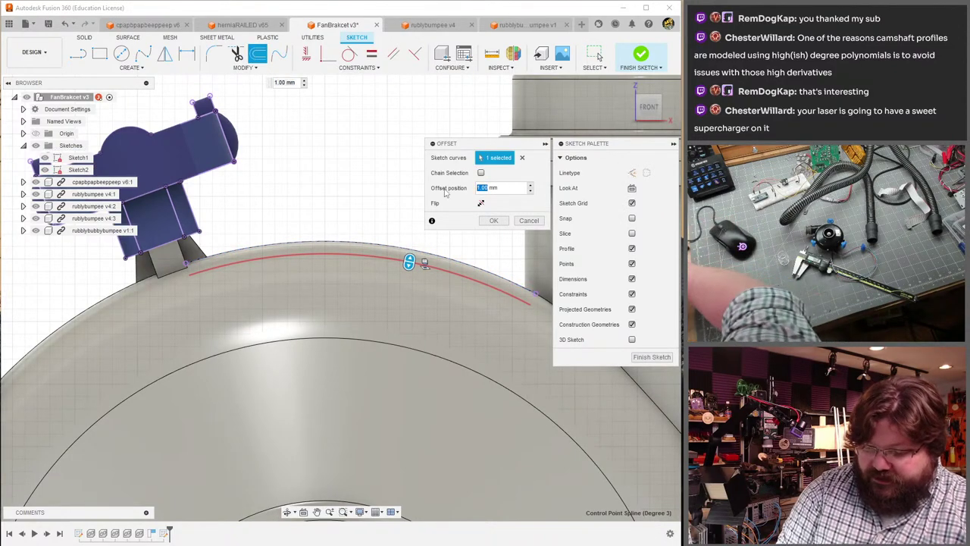
{"action": "type", "text": "-3"}
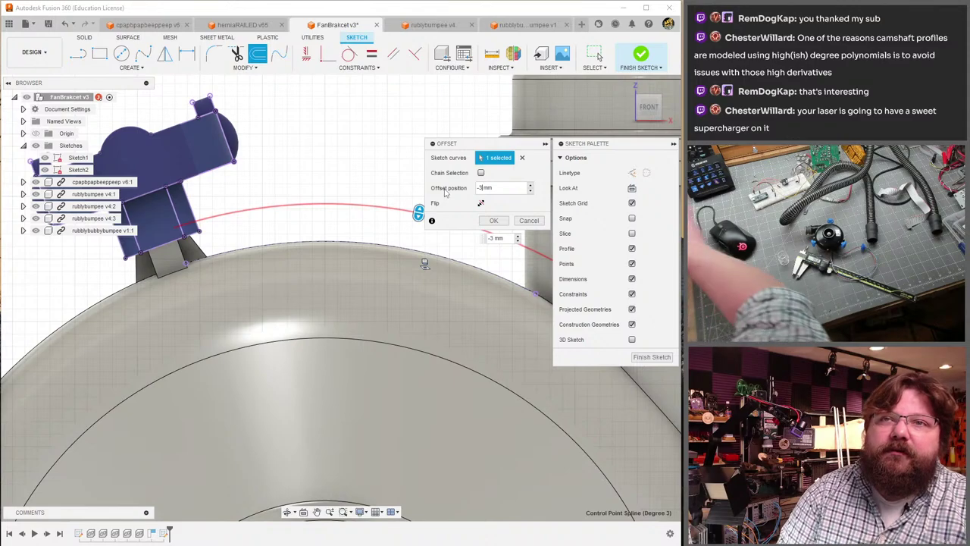
{"action": "left_click", "coordinate": [632, 173]}
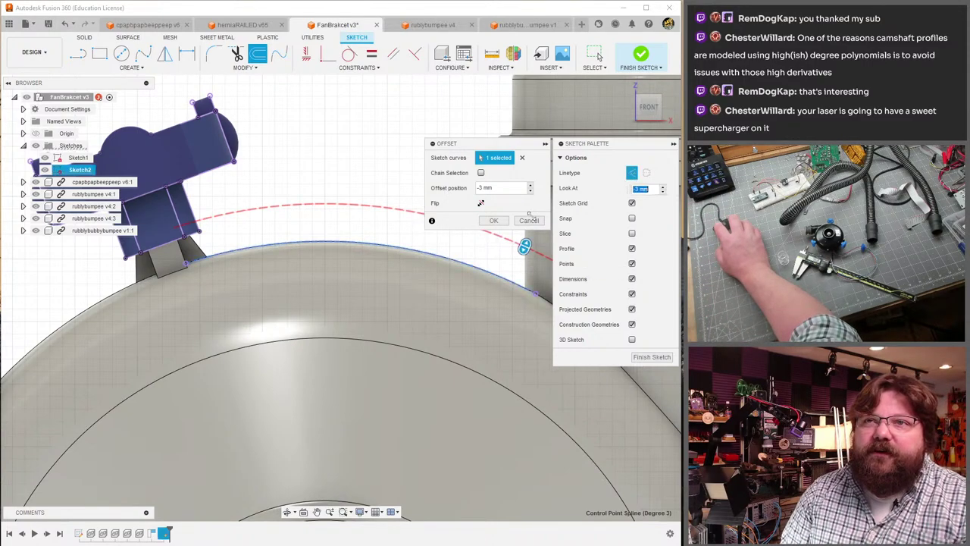
{"action": "left_click", "coordinate": [495, 221]}
{"action": "scroll", "coordinate": [277, 347], "scroll_direction": "down", "scroll_amount": 5}
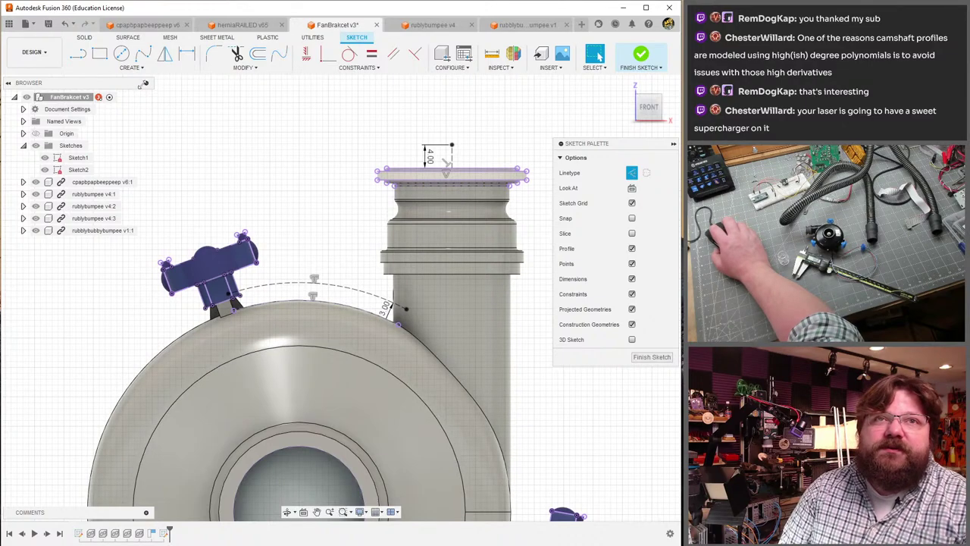
{"action": "left_click", "coordinate": [121, 55]}
{"action": "middle_click_drag", "start_coordinate": [344, 364], "coordinate": [295, 242]}
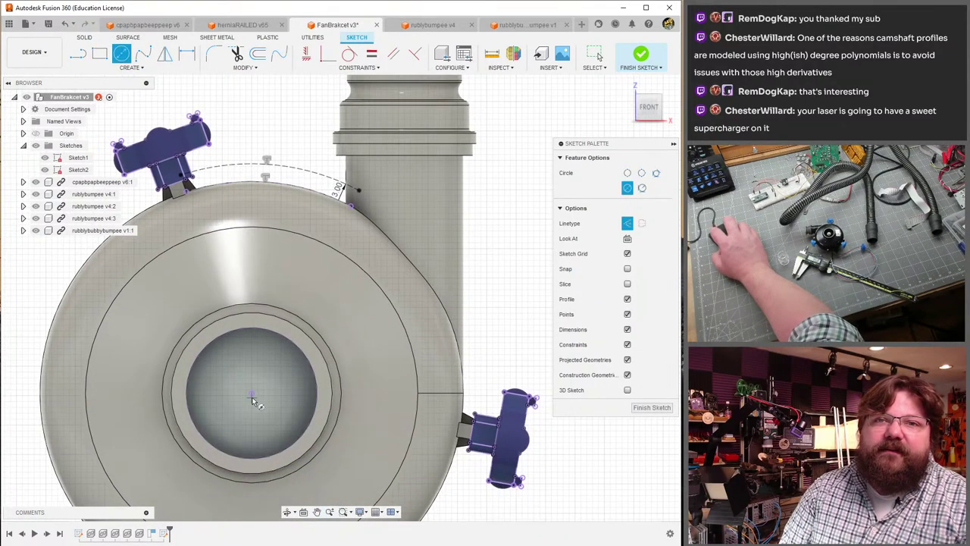
{"action": "key", "text": "Escape"}
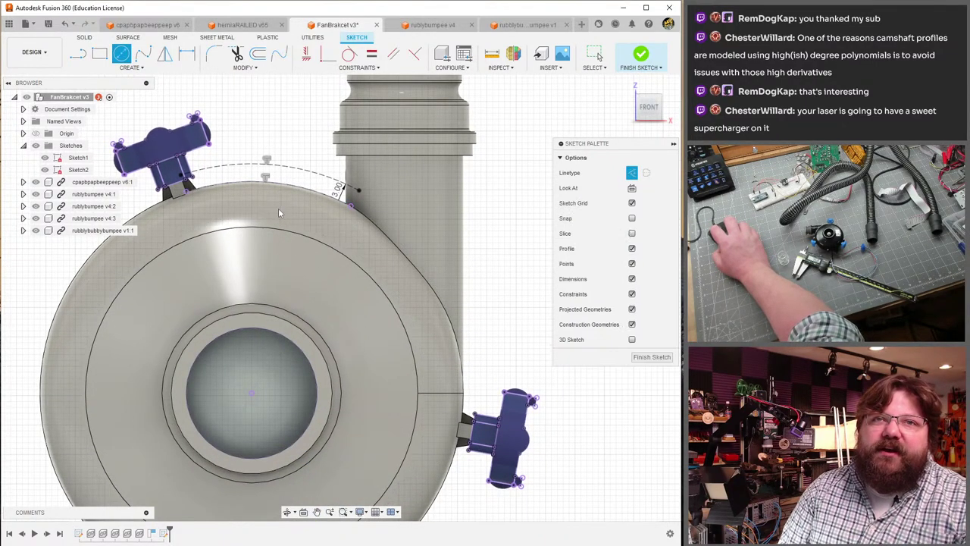
- Project the corner vertex where the top bumper's mounting tab meets the blower housing into the sketch
{"action": "scroll", "coordinate": [265, 197], "scroll_direction": "down", "scroll_amount": 2}
{"action": "scroll", "coordinate": [265, 197], "scroll_direction": "up", "scroll_amount": 6}
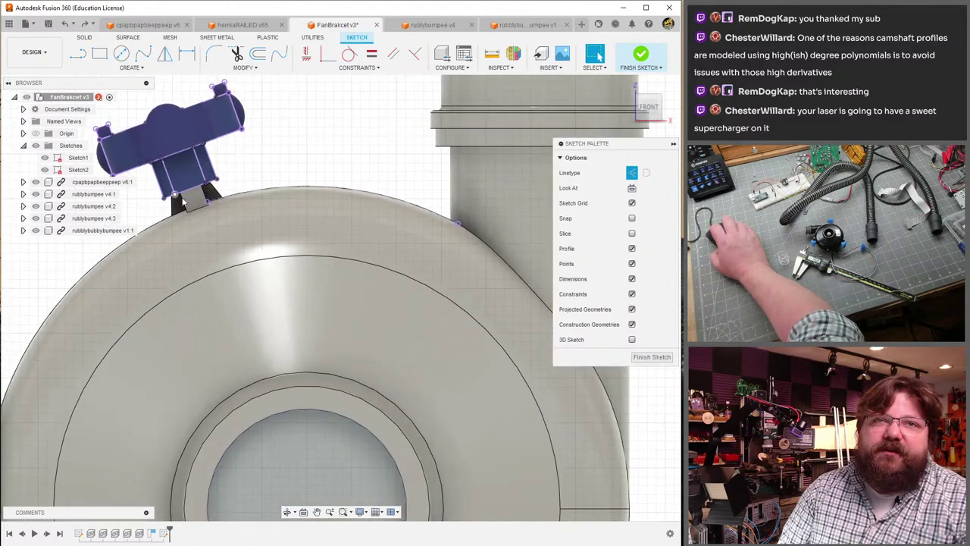
{"action": "middle_click_drag", "start_coordinate": [228, 218], "coordinate": [346, 289]}
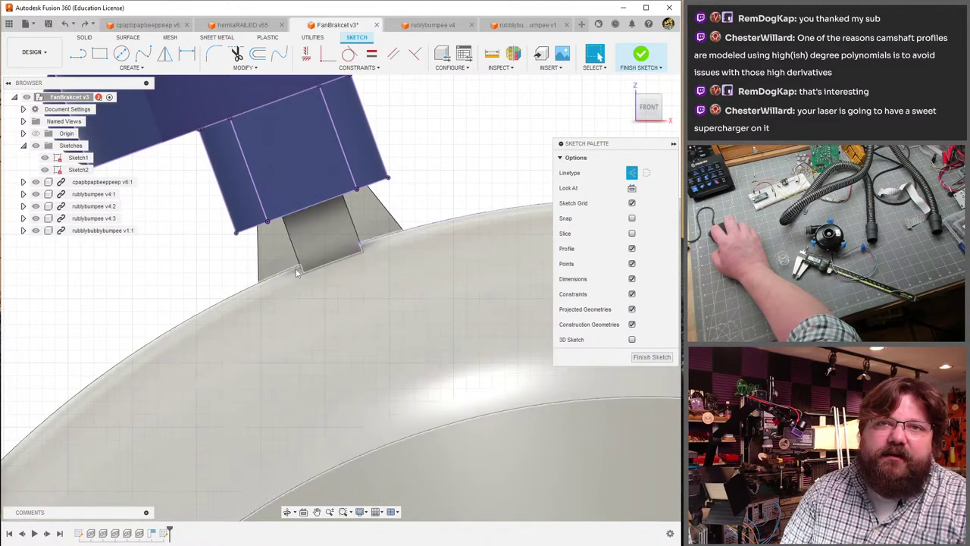
{"action": "mouse_move", "coordinate": [297, 273]}
{"action": "middle_mouse_down"}
{"action": "mouse_move", "coordinate": [425, 257]}
{"action": "mouse_move", "coordinate": [386, 260]}
{"action": "mouse_move", "coordinate": [453, 236]}
{"action": "mouse_move", "coordinate": [393, 241]}
{"action": "middle_mouse_up"}
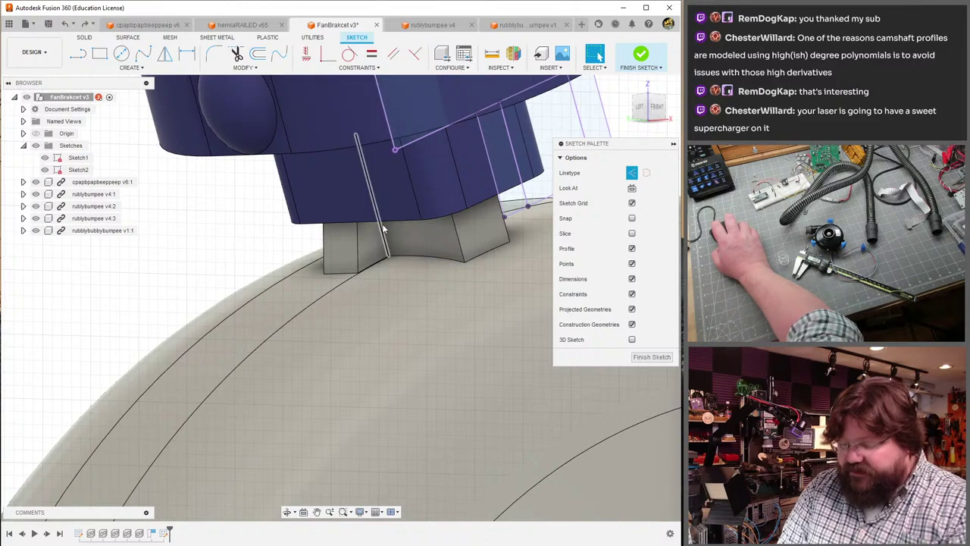
{"action": "key", "text": "p"}
{"action": "left_click", "coordinate": [391, 258]}
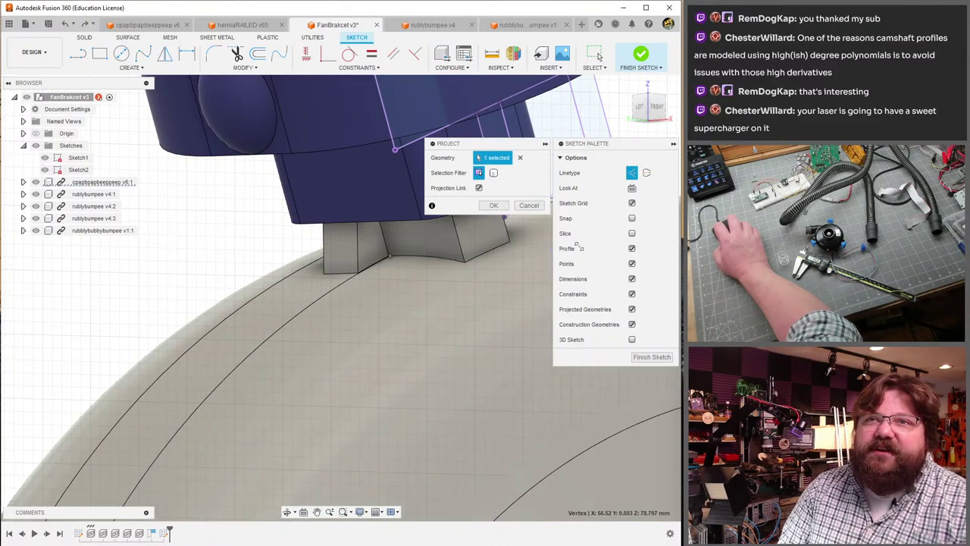
{"action": "left_click", "coordinate": [493, 206]}
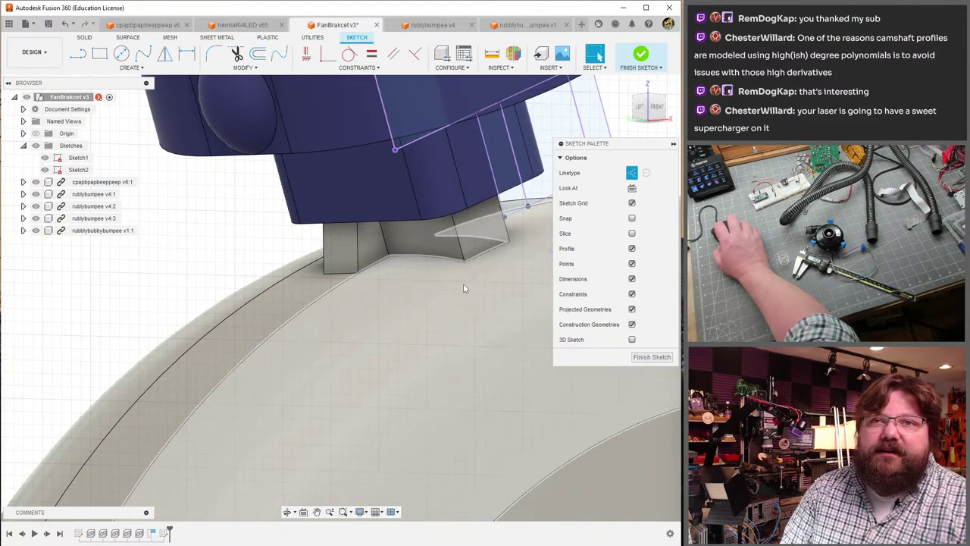
- Draw a 3 mm construction line outward from the projected tab corner, running along the side of the mounting tab
{"action": "left_click", "coordinate": [658, 108]}
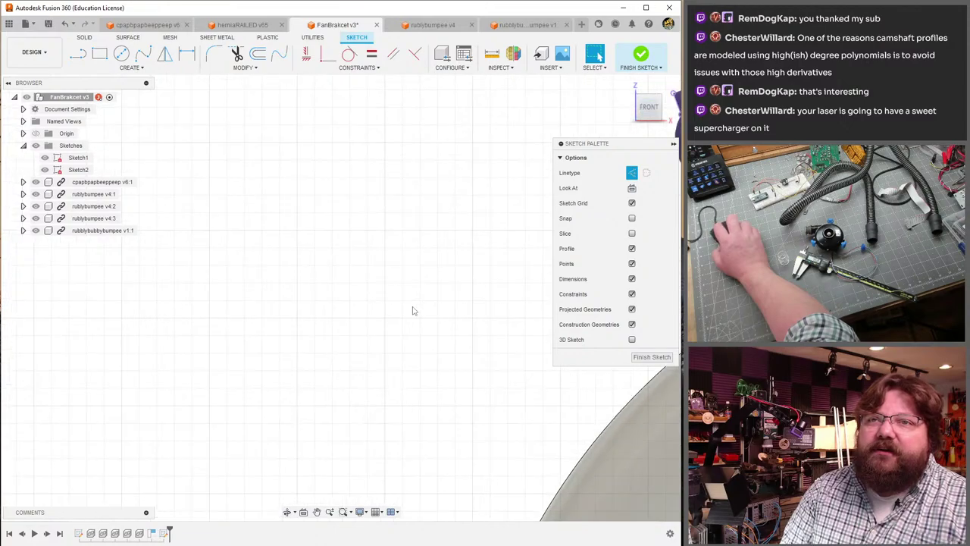
{"action": "scroll", "coordinate": [357, 326], "scroll_direction": "up", "scroll_amount": 5}
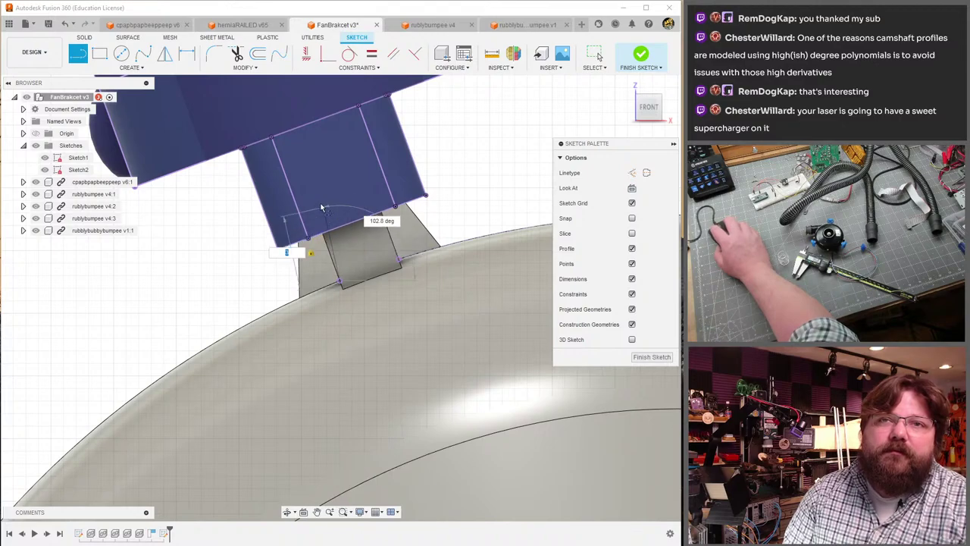
{"action": "key", "text": "Return"}
{"action": "key", "text": "Escape"}
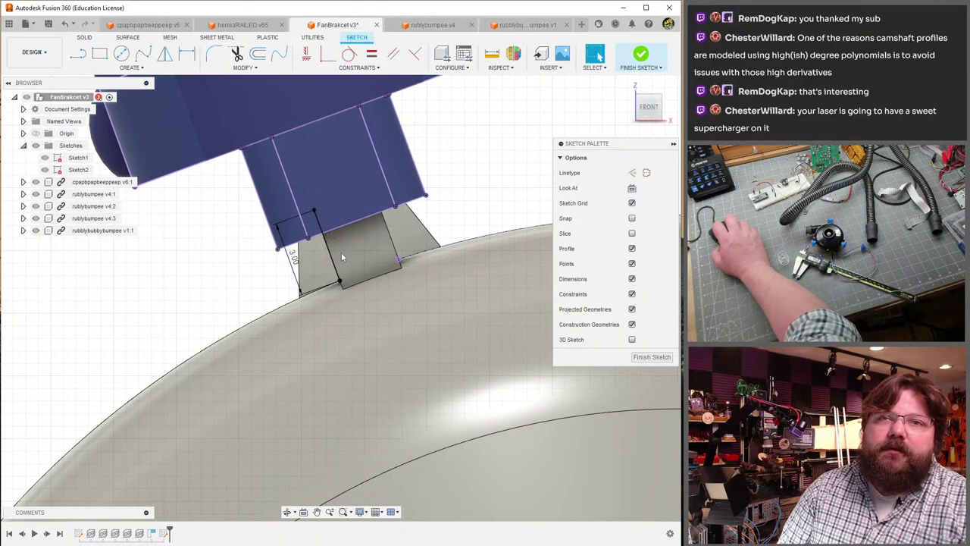
{"action": "scroll", "coordinate": [404, 300], "scroll_direction": "down", "scroll_amount": 8}
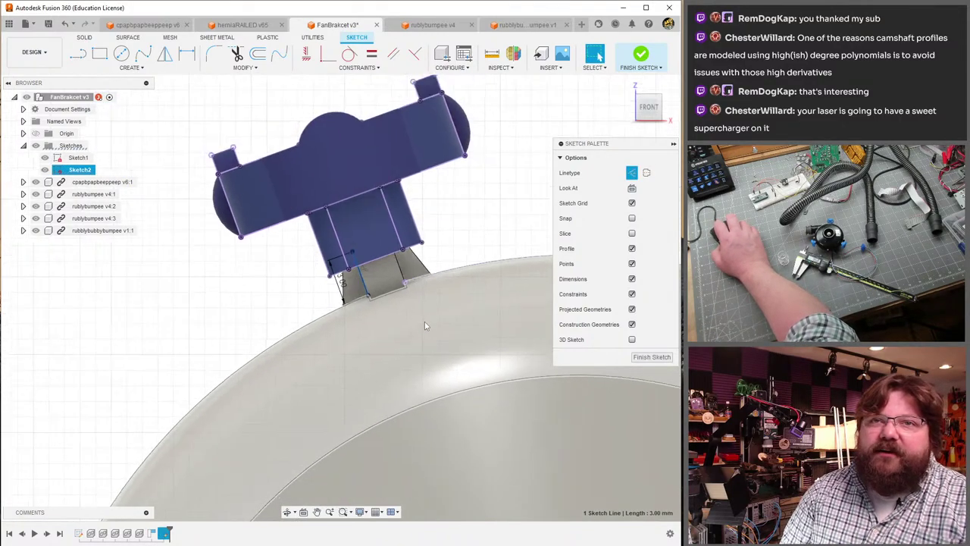
- Draw a construction circle centred on the blower inlet and passing through the outer end of the 3 mm line
{"action": "left_click", "coordinate": [119, 54]}
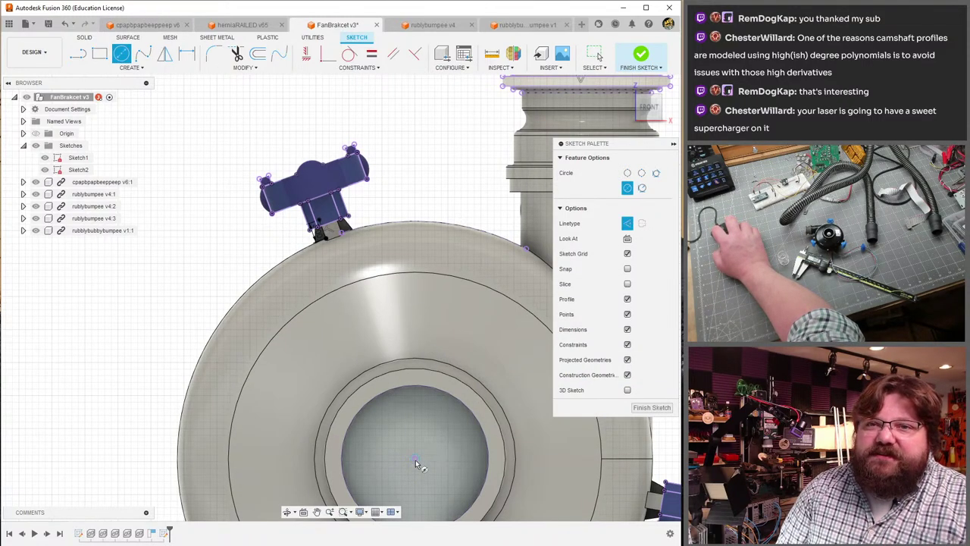
{"action": "scroll", "coordinate": [334, 231], "scroll_direction": "up", "scroll_amount": 6}
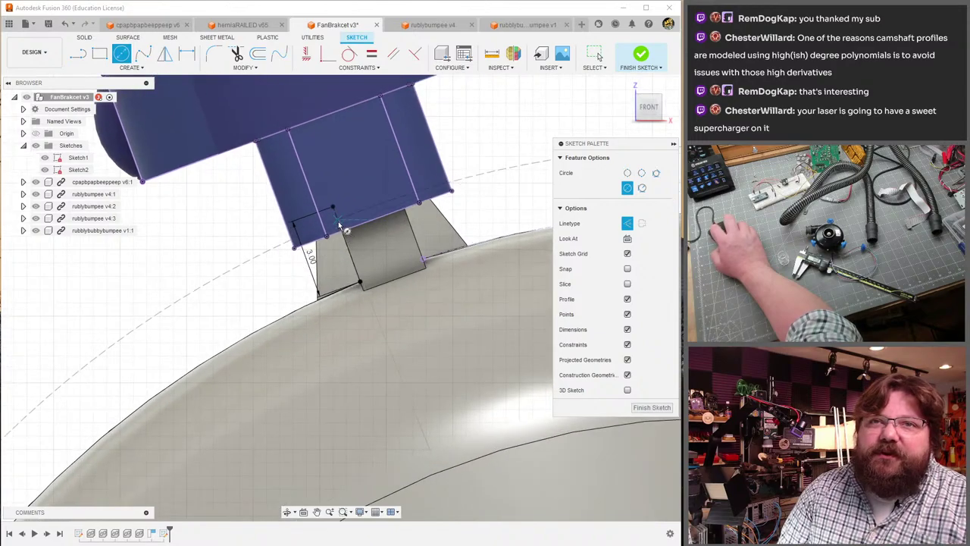
{"action": "scroll", "coordinate": [399, 406], "scroll_direction": "down", "scroll_amount": 5}
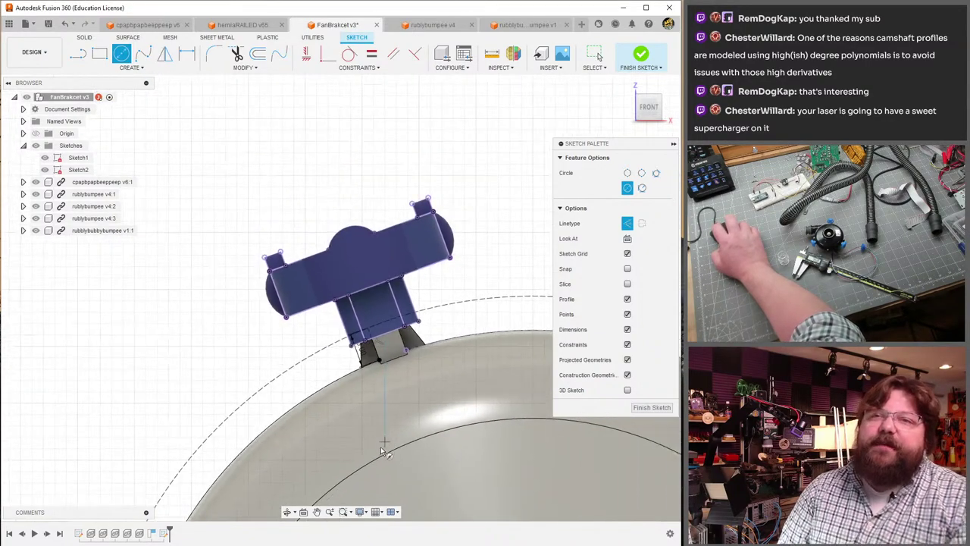
{"action": "scroll", "coordinate": [401, 458], "scroll_direction": "down", "scroll_amount": 4}
{"action": "key", "text": "Escape"}
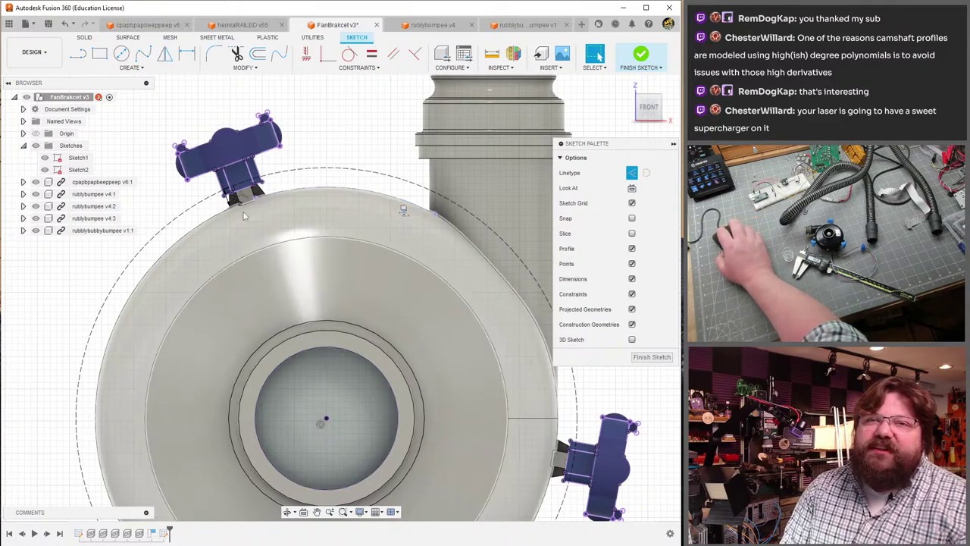
{"action": "scroll", "coordinate": [280, 212], "scroll_direction": "up", "scroll_amount": 3}
{"action": "scroll", "coordinate": [280, 212], "scroll_direction": "up", "scroll_amount": 5}
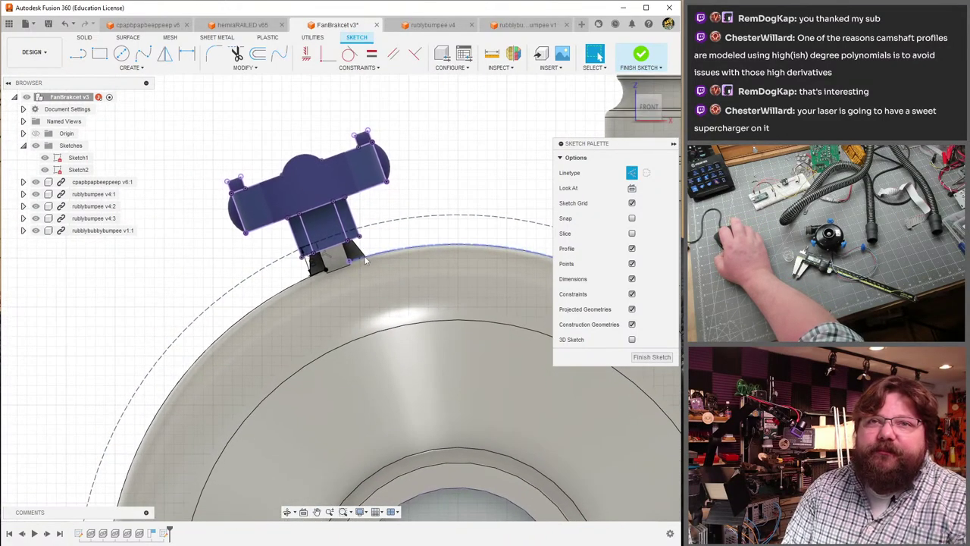
{"action": "scroll", "coordinate": [349, 249], "scroll_direction": "down", "scroll_amount": 6}
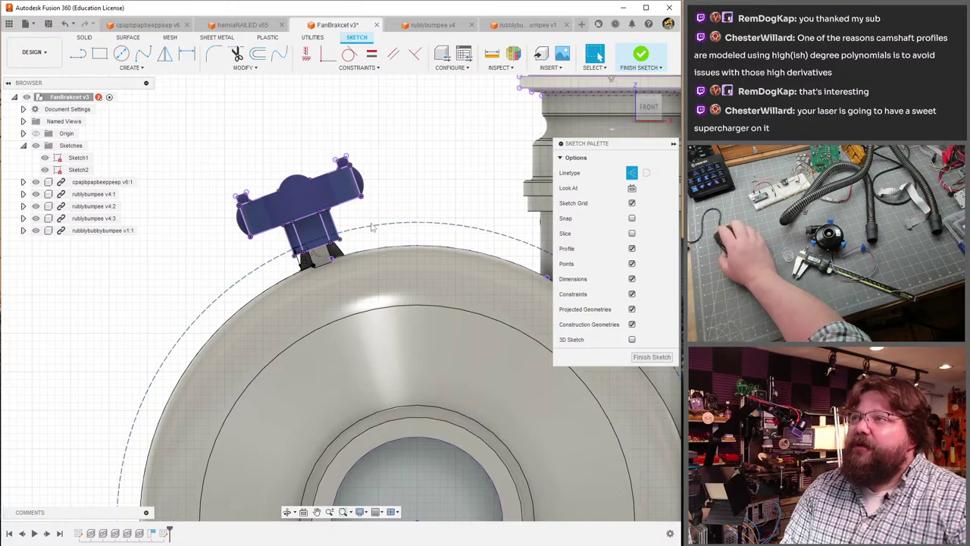
{"action": "scroll", "coordinate": [242, 231], "scroll_direction": "up", "scroll_amount": 5}
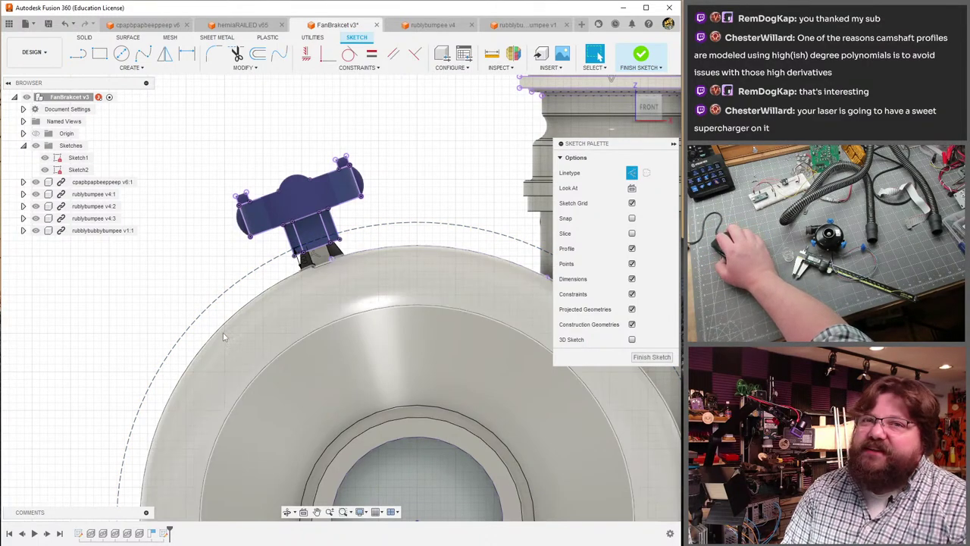
{"action": "scroll", "coordinate": [238, 280], "scroll_direction": "up", "scroll_amount": 1}
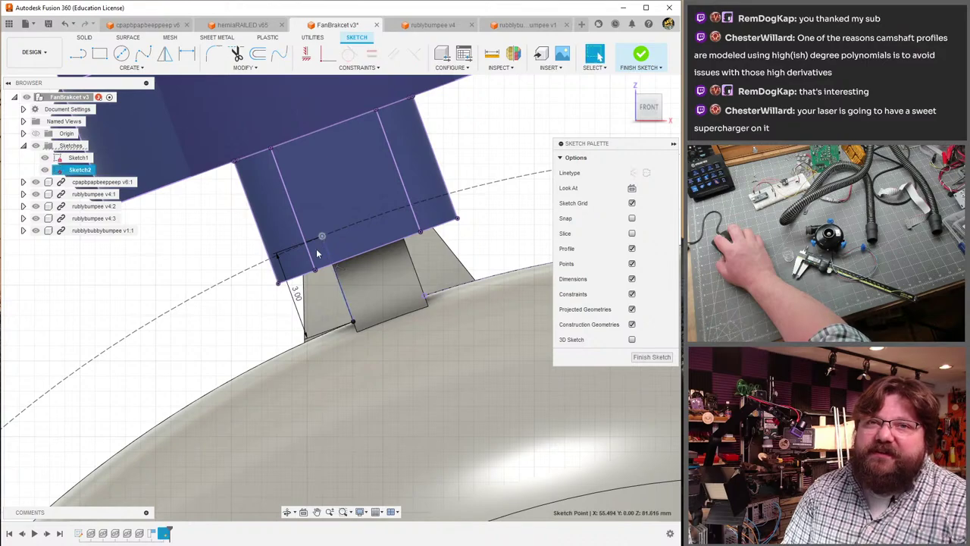
{"action": "scroll", "coordinate": [209, 282], "scroll_direction": "down", "scroll_amount": 8}
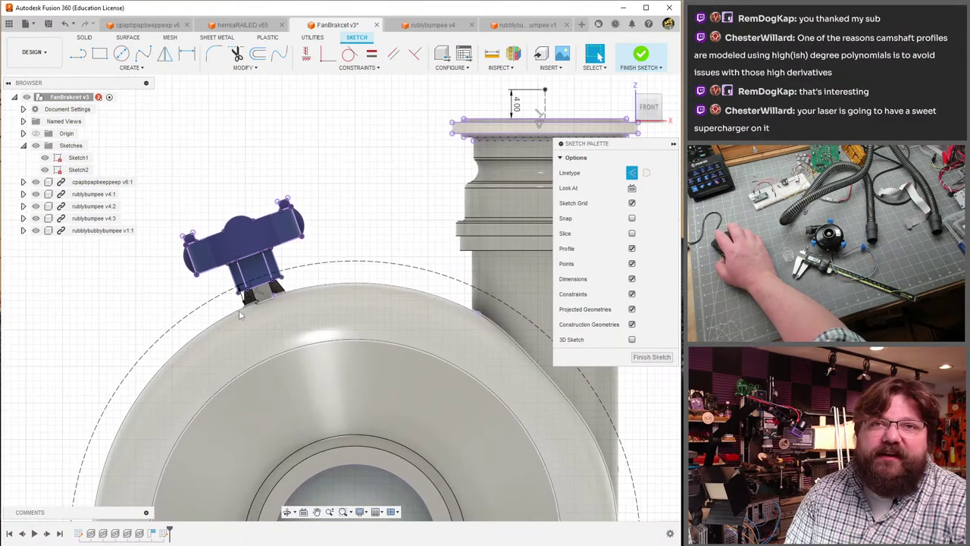
{"action": "scroll", "coordinate": [254, 243], "scroll_direction": "down", "scroll_amount": 1}
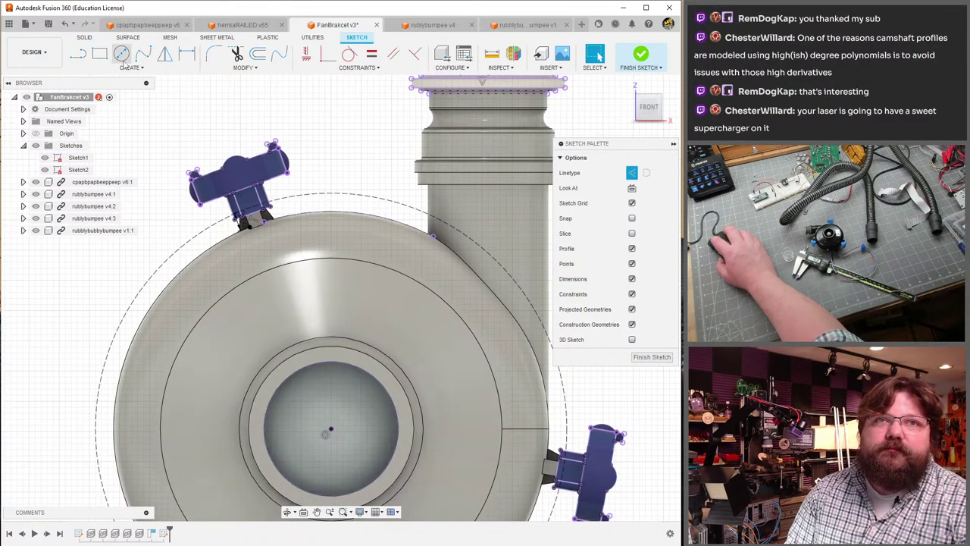
{"action": "left_click", "coordinate": [121, 54]}
{"action": "scroll", "coordinate": [213, 189], "scroll_direction": "up", "scroll_amount": 5}
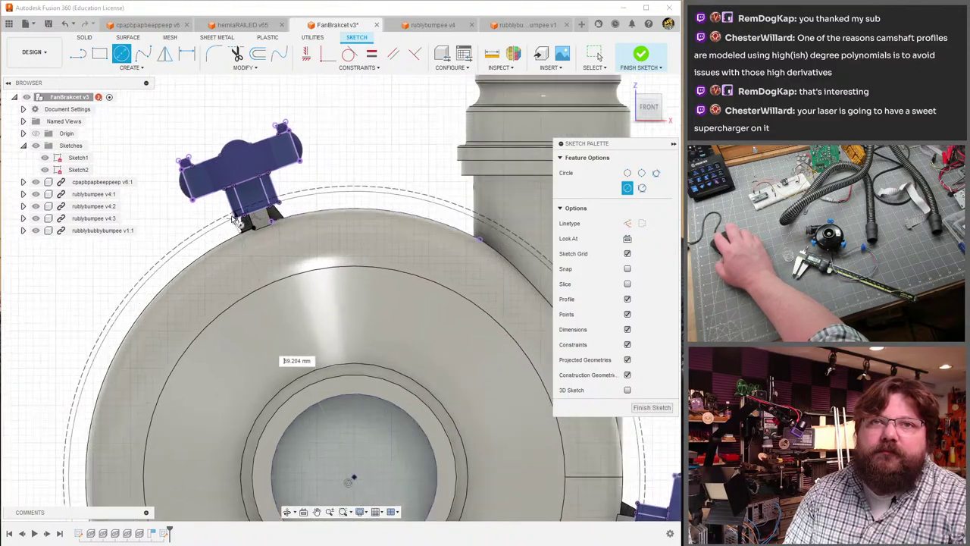
{"action": "key", "text": "Escape"}
- Draw a 2 mm construction line along the top bumper neck's projected inner edge, starting where the neck meets the bumper body
{"action": "scroll", "coordinate": [222, 160], "scroll_direction": "up", "scroll_amount": 4}
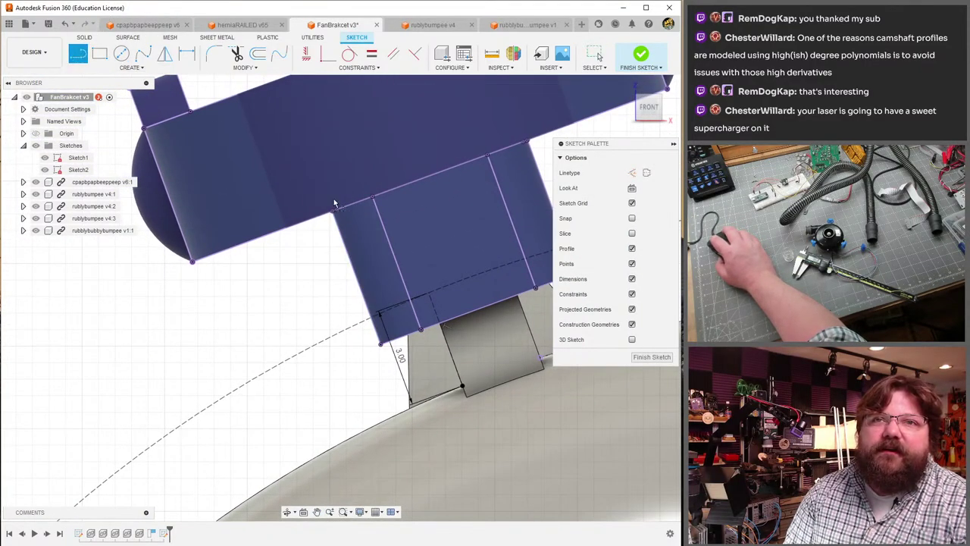
{"action": "left_click", "coordinate": [373, 199]}
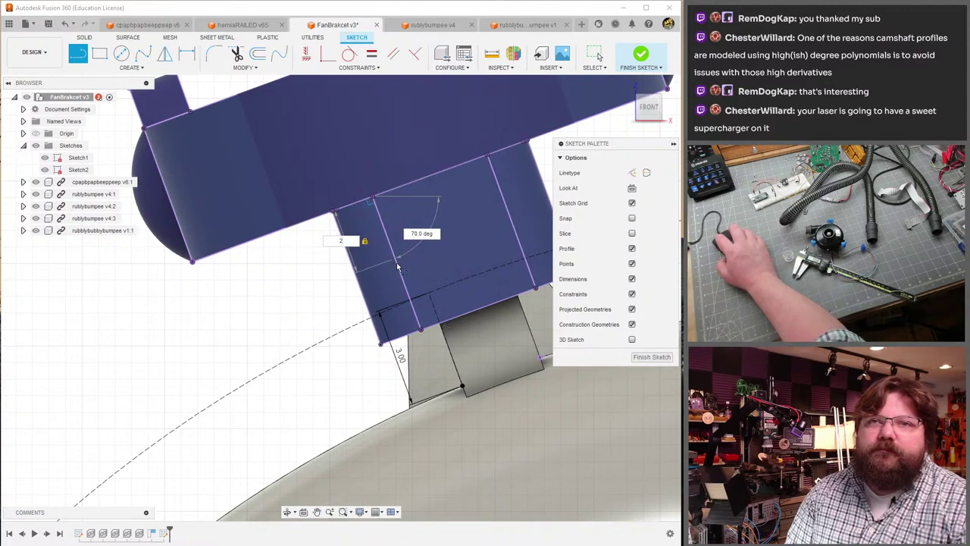
{"action": "key", "text": "Return"}
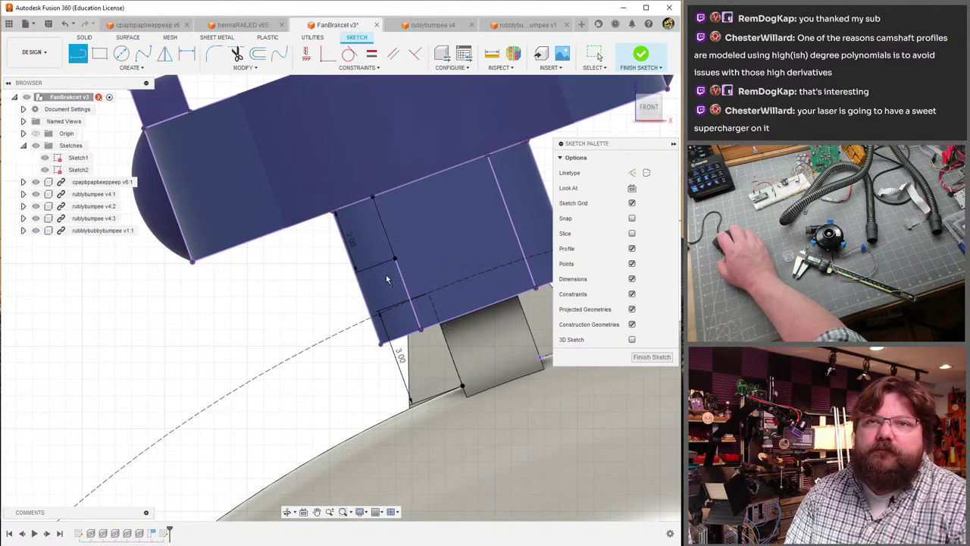
{"action": "key", "text": "Escape"}
{"action": "left_click", "coordinate": [382, 231]}
{"action": "scroll", "coordinate": [443, 334], "scroll_direction": "down", "scroll_amount": 2}
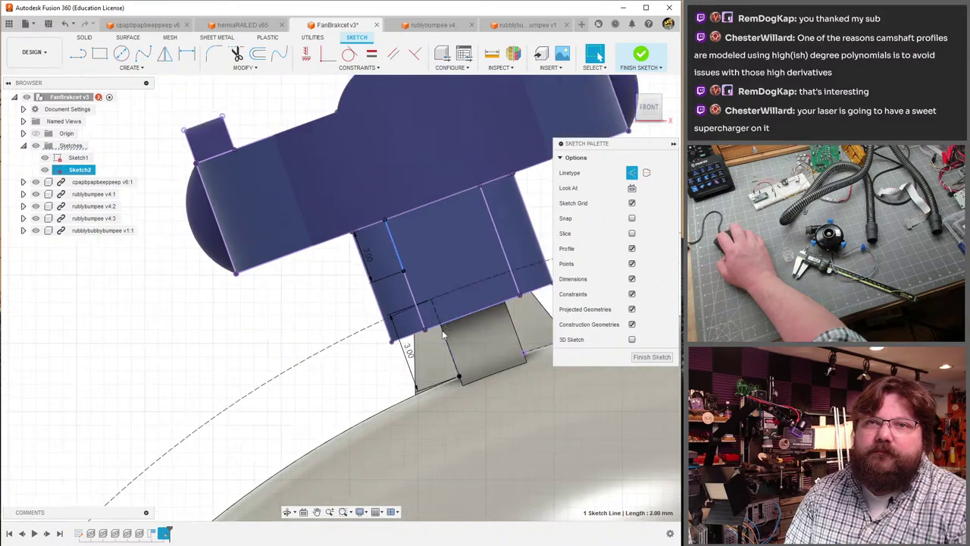
{"action": "scroll", "coordinate": [443, 334], "scroll_direction": "down", "scroll_amount": 3}
{"action": "key", "text": "Escape"}
- Set the length of the construction line on the top bumper's neck to 1.5 mm
{"action": "scroll", "coordinate": [271, 263], "scroll_direction": "up", "scroll_amount": 4}
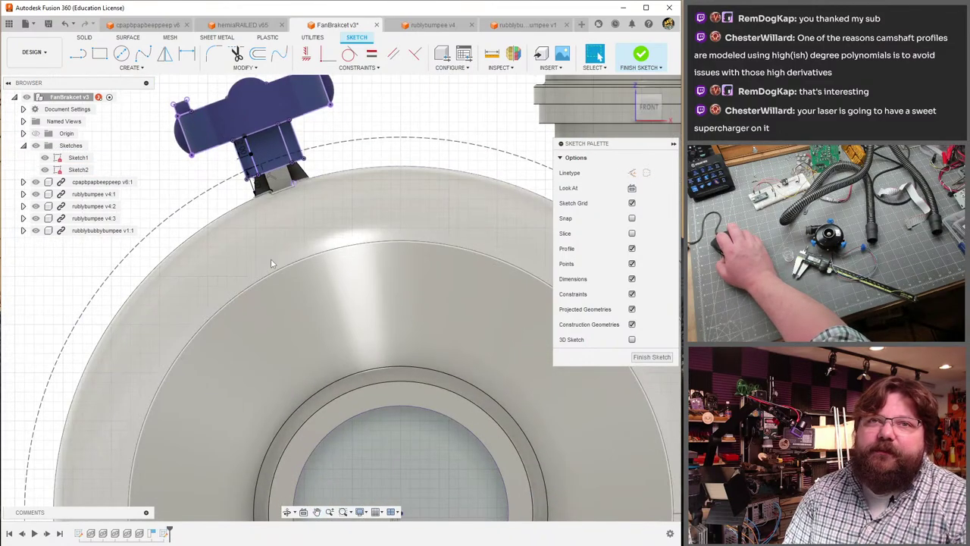
{"action": "scroll", "coordinate": [269, 251], "scroll_direction": "down", "scroll_amount": 2}
{"action": "scroll", "coordinate": [235, 182], "scroll_direction": "up", "scroll_amount": 6}
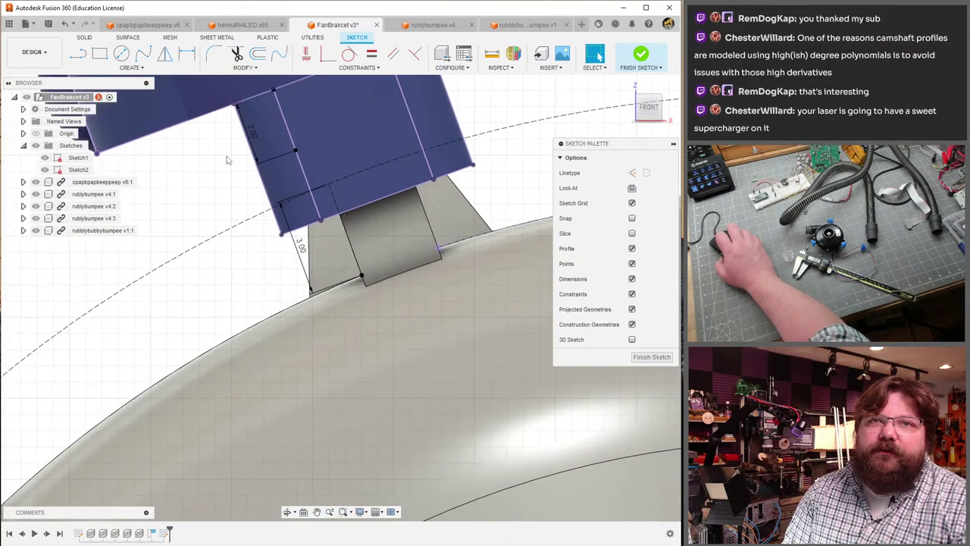
{"action": "scroll", "coordinate": [226, 160], "scroll_direction": "up", "scroll_amount": 2}
{"action": "double_click", "coordinate": [263, 120]}
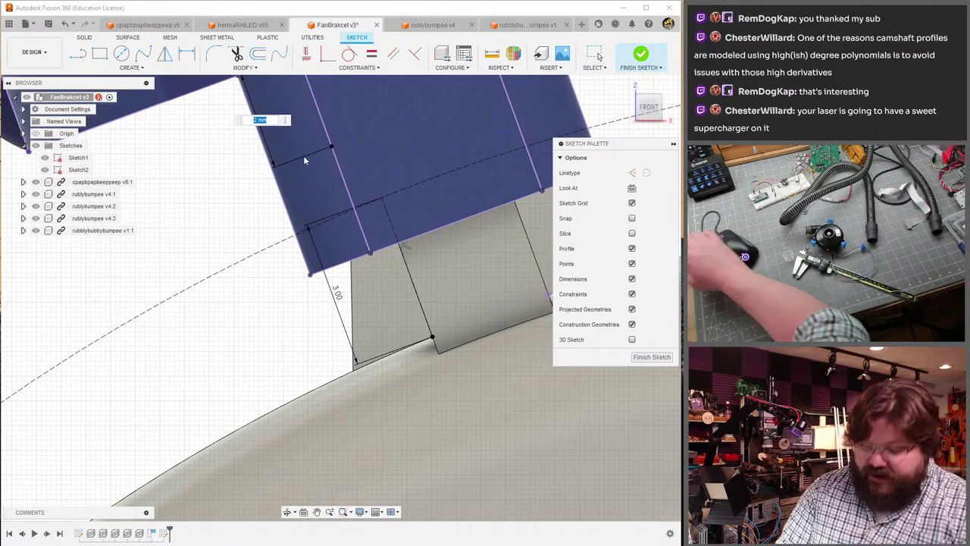
{"action": "type", "text": "1.5"}
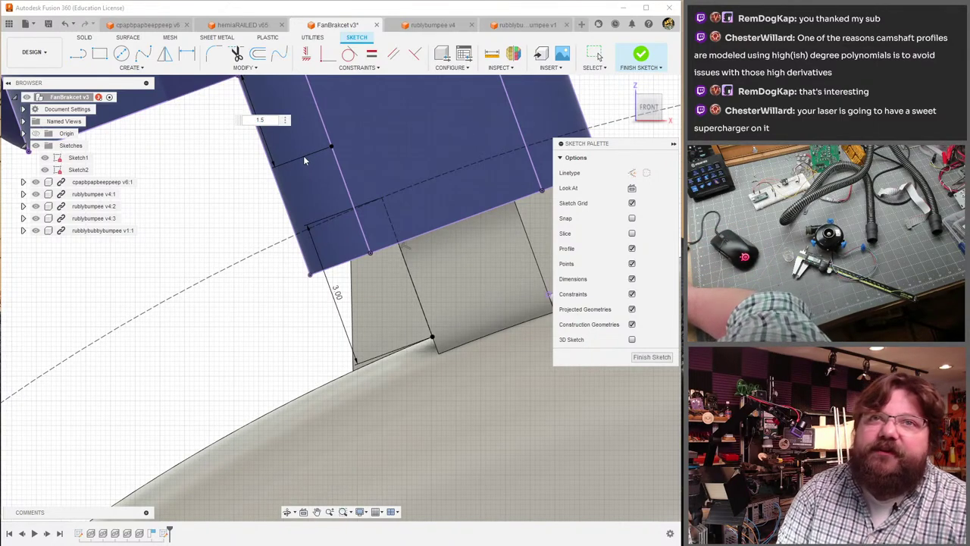
{"action": "key", "text": "Return"}
- Draw a solid circle centred on the blower inlet and passing through the free end of the 1.5 mm line
{"action": "scroll", "coordinate": [409, 305], "scroll_direction": "down", "scroll_amount": 4}
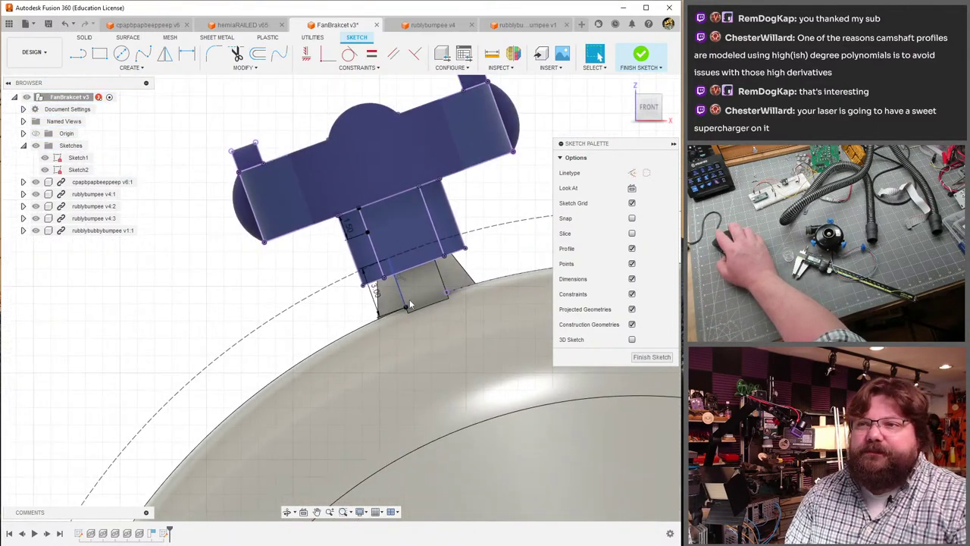
{"action": "scroll", "coordinate": [409, 305], "scroll_direction": "down", "scroll_amount": 2}
{"action": "middle_click_drag", "start_coordinate": [409, 305], "coordinate": [286, 163]}
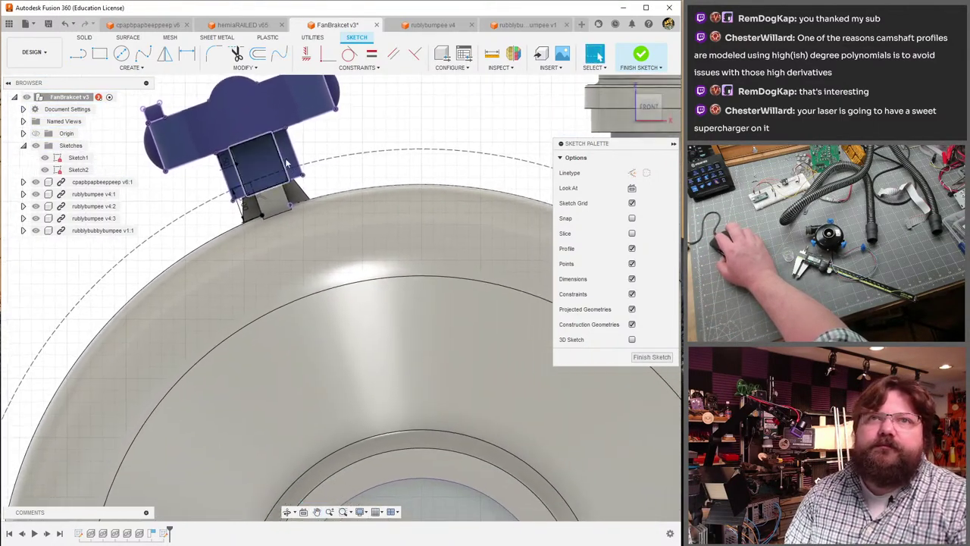
{"action": "left_click", "coordinate": [121, 53]}
{"action": "scroll", "coordinate": [368, 249], "scroll_direction": "down", "scroll_amount": 3}
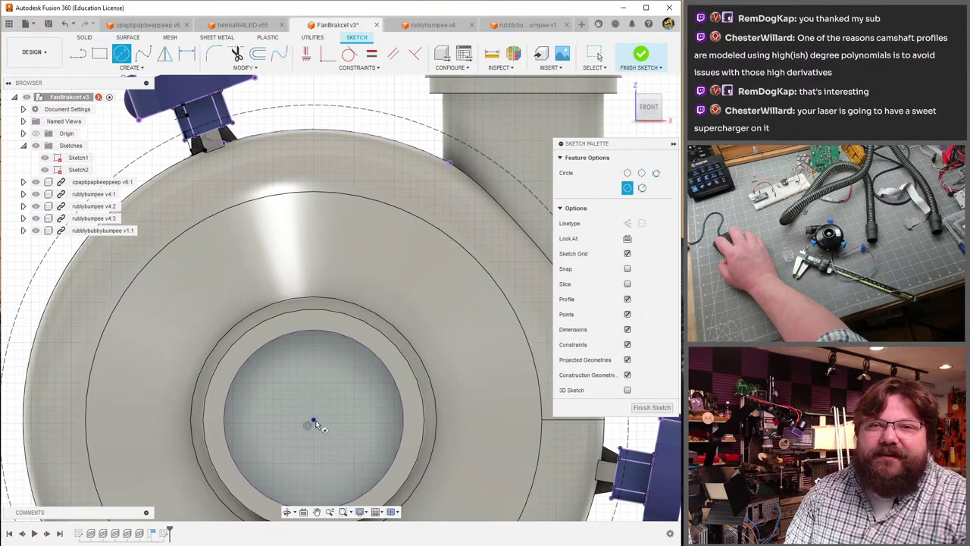
{"action": "middle_click_drag", "start_coordinate": [275, 345], "coordinate": [296, 371]}
{"action": "scroll", "coordinate": [227, 250], "scroll_direction": "up", "scroll_amount": 8}
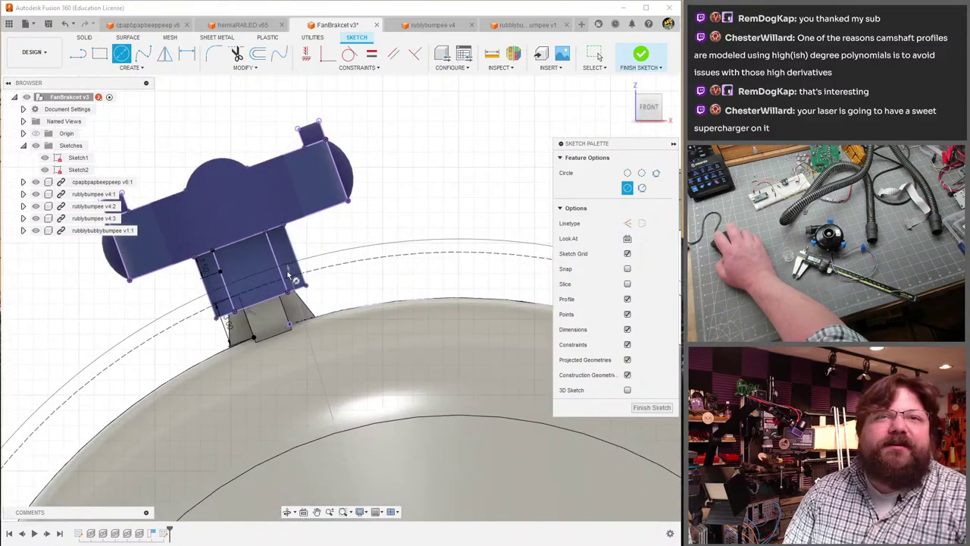
{"action": "scroll", "coordinate": [271, 407], "scroll_direction": "down", "scroll_amount": 6}
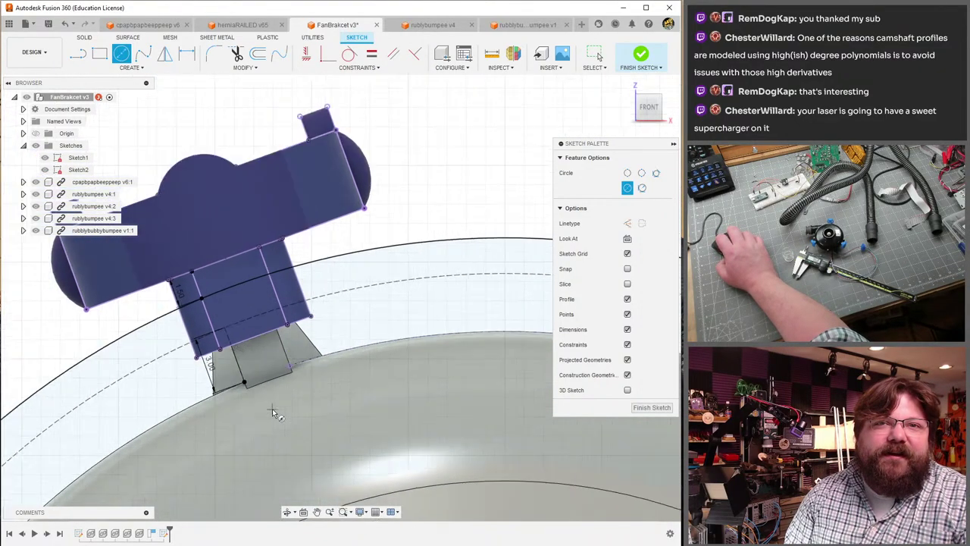
{"action": "scroll", "coordinate": [297, 417], "scroll_direction": "up", "scroll_amount": 8}
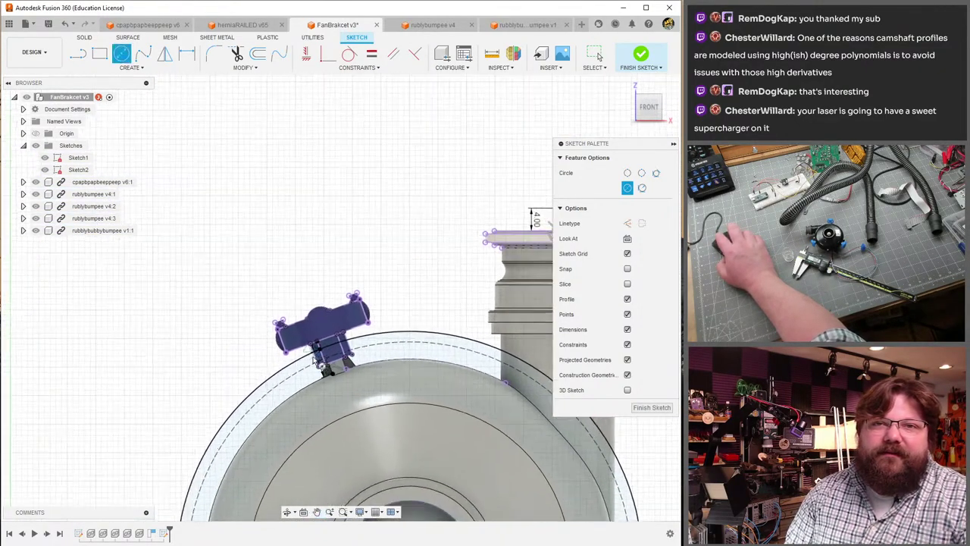
{"action": "scroll", "coordinate": [301, 354], "scroll_direction": "up", "scroll_amount": 2}
{"action": "middle_click_drag", "start_coordinate": [302, 354], "coordinate": [230, 338]}
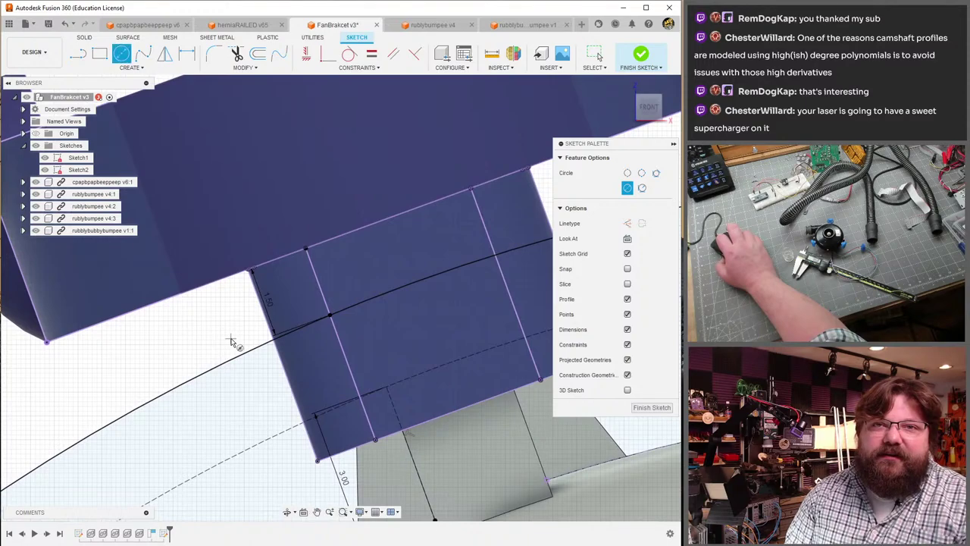
{"action": "scroll", "coordinate": [231, 339], "scroll_direction": "down", "scroll_amount": 3}
{"action": "left_click", "coordinate": [78, 55]}
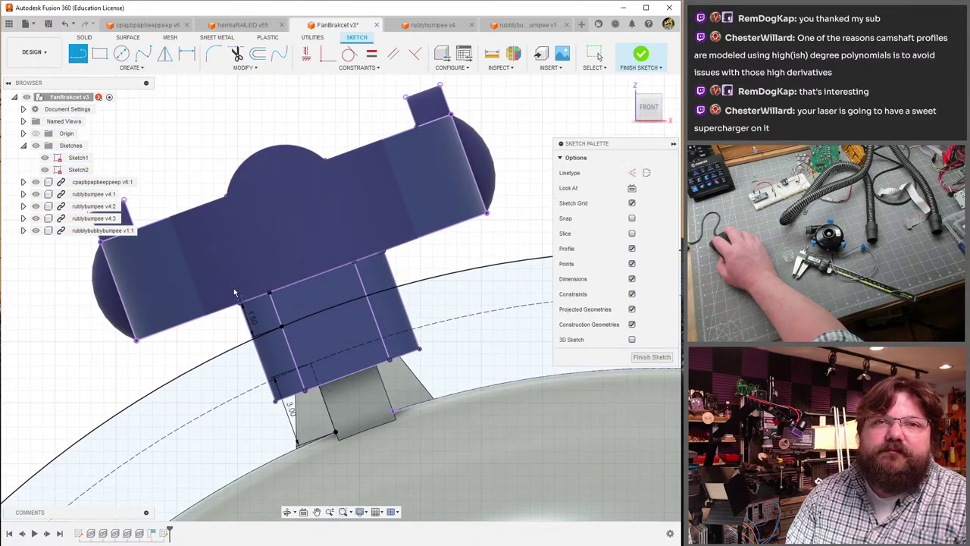
{"action": "scroll", "coordinate": [241, 305], "scroll_direction": "up", "scroll_amount": 3}
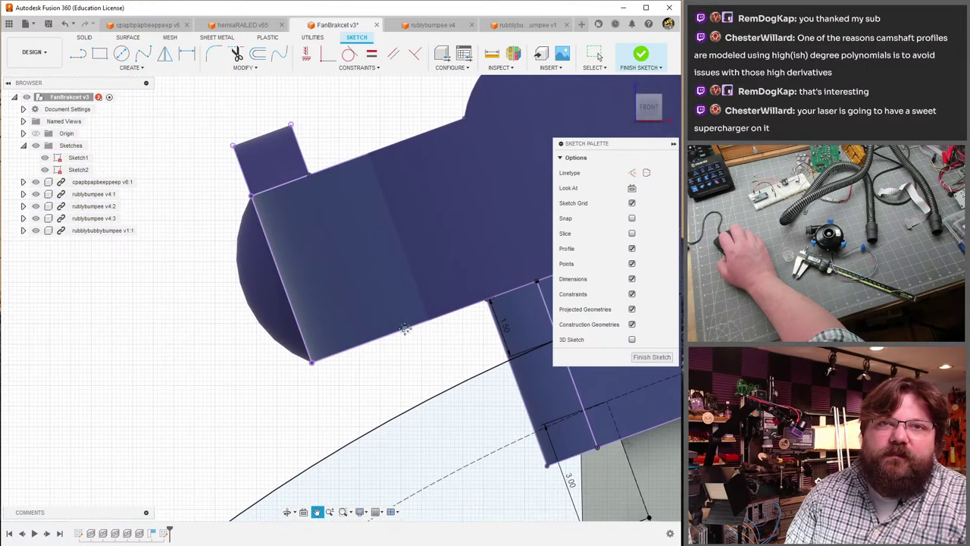
{"action": "mouse_move", "coordinate": [205, 321]}
{"action": "middle_mouse_down"}
{"action": "mouse_move", "coordinate": [337, 422]}
{"action": "mouse_move", "coordinate": [288, 446]}
{"action": "mouse_move", "coordinate": [134, 478]}
{"action": "mouse_move", "coordinate": [165, 469]}
{"action": "mouse_move", "coordinate": [175, 486]}
{"action": "middle_mouse_up"}
{"action": "scroll", "coordinate": [176, 466], "scroll_direction": "down", "scroll_amount": 4}
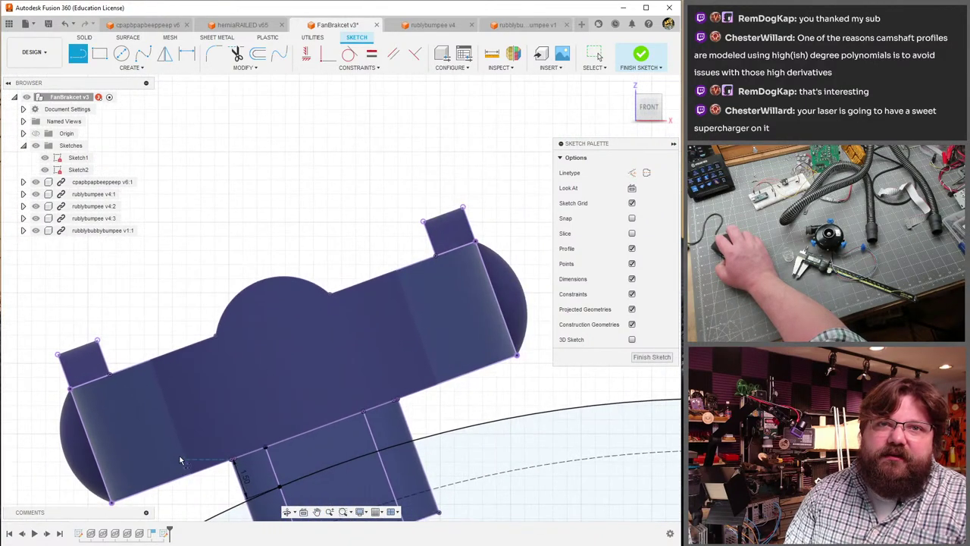
{"action": "key", "text": "Escape"}
- Examine the top bumper's outline and how the outer circle crosses the necks of the bumpers around the blower
{"action": "left_click", "coordinate": [274, 280]}
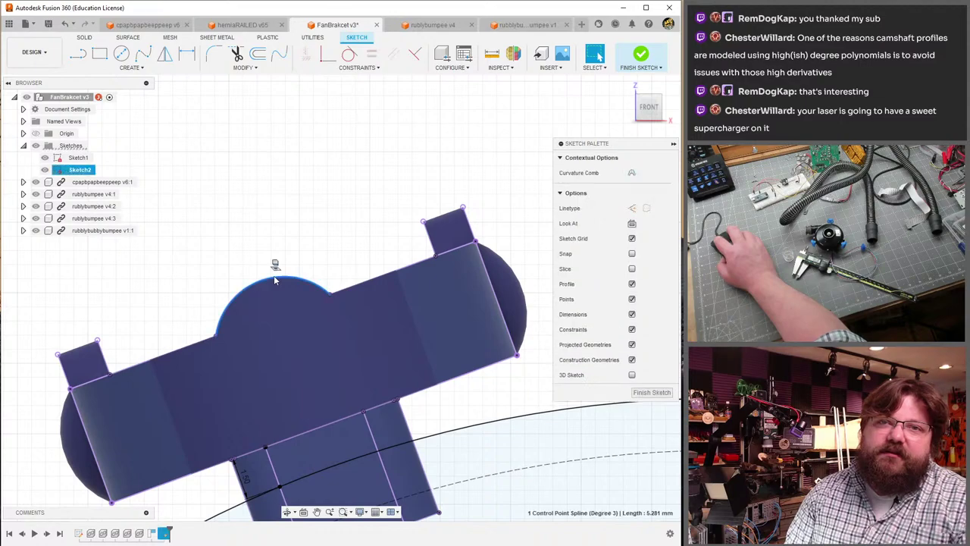
{"action": "left_click", "coordinate": [227, 276]}
{"action": "scroll", "coordinate": [270, 343], "scroll_direction": "down", "scroll_amount": 5}
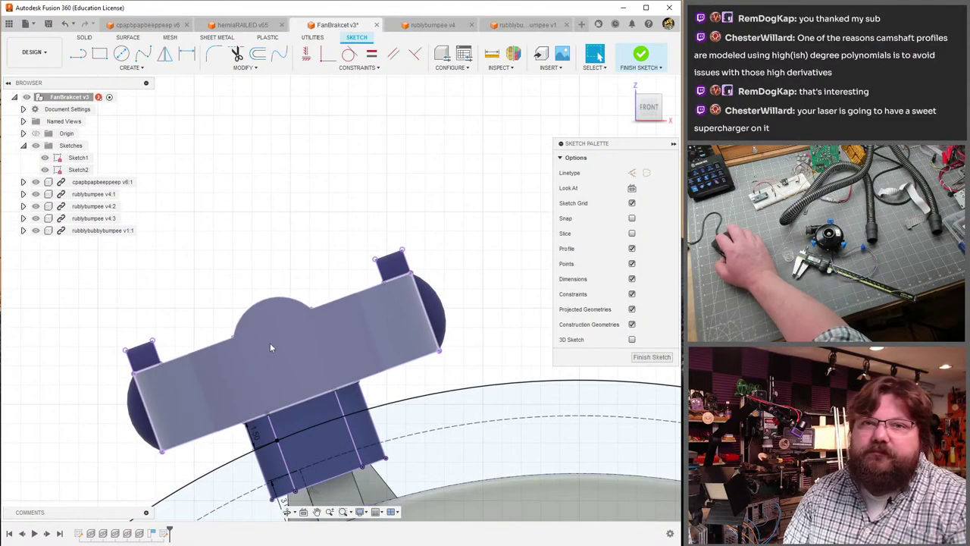
{"action": "scroll", "coordinate": [298, 397], "scroll_direction": "up", "scroll_amount": 5}
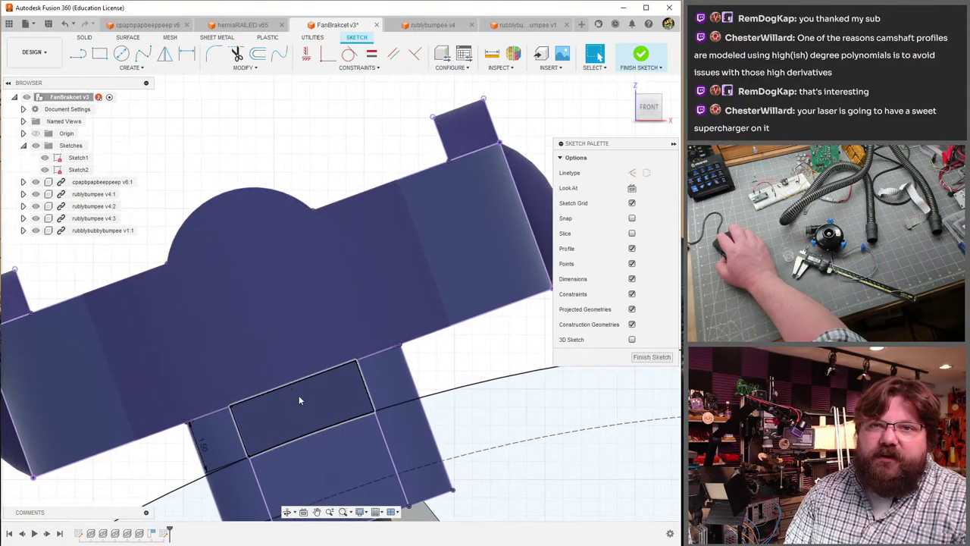
{"action": "scroll", "coordinate": [281, 396], "scroll_direction": "down", "scroll_amount": 6}
{"action": "scroll", "coordinate": [289, 399], "scroll_direction": "down", "scroll_amount": 3}
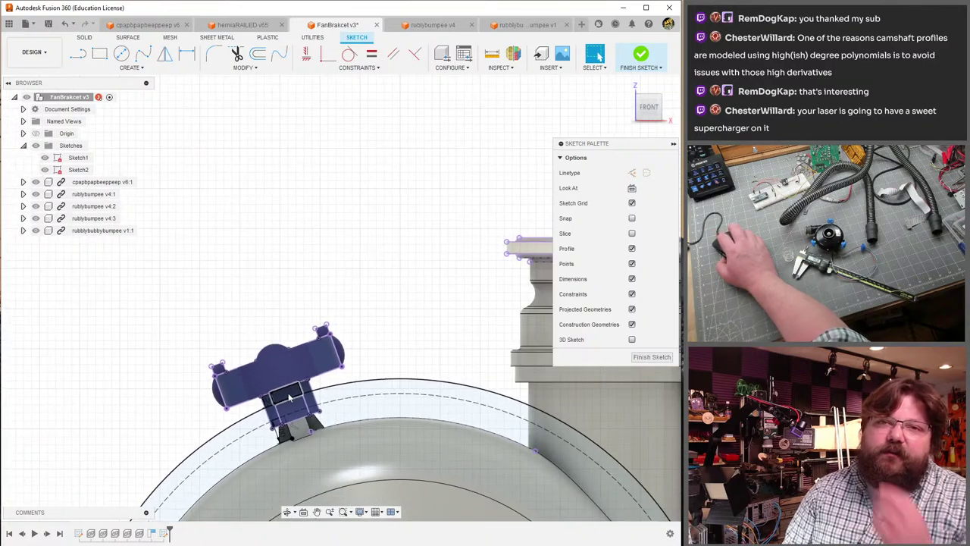
{"action": "scroll", "coordinate": [292, 384], "scroll_direction": "up", "scroll_amount": 5}
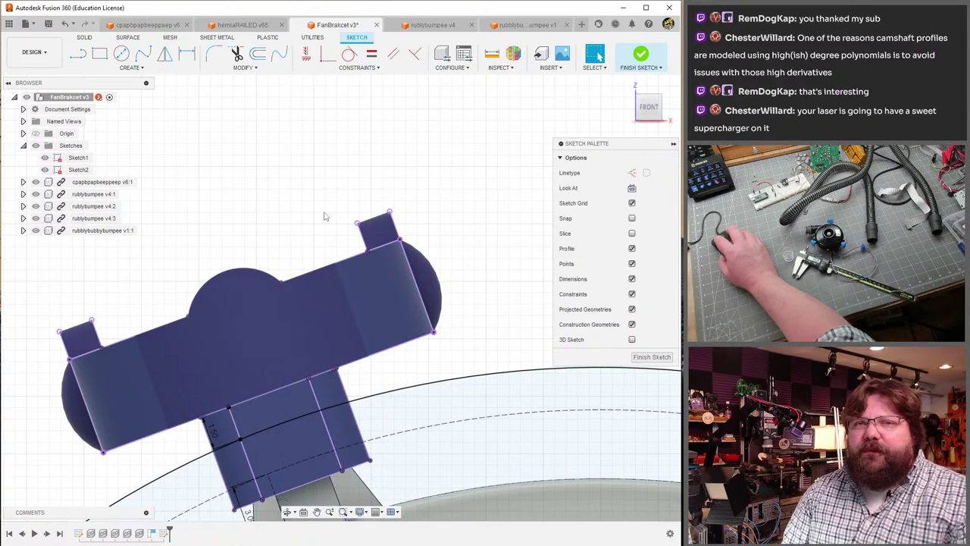
{"action": "scroll", "coordinate": [474, 254], "scroll_direction": "down", "scroll_amount": 10}
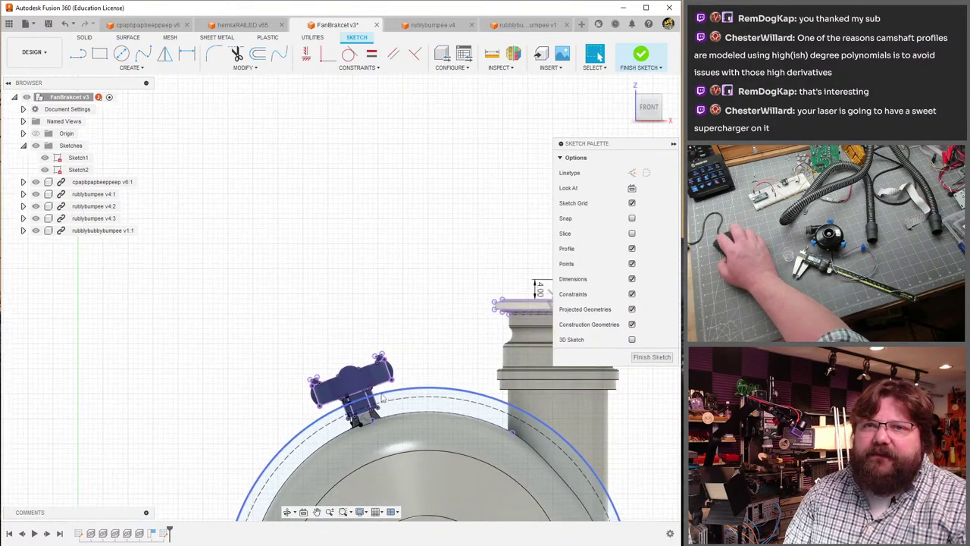
{"action": "scroll", "coordinate": [393, 374], "scroll_direction": "down", "scroll_amount": 5}
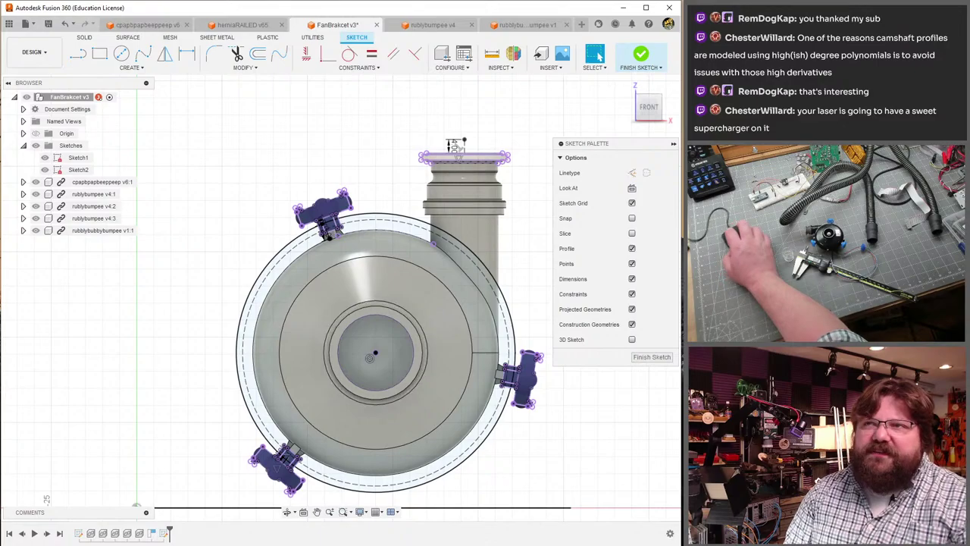
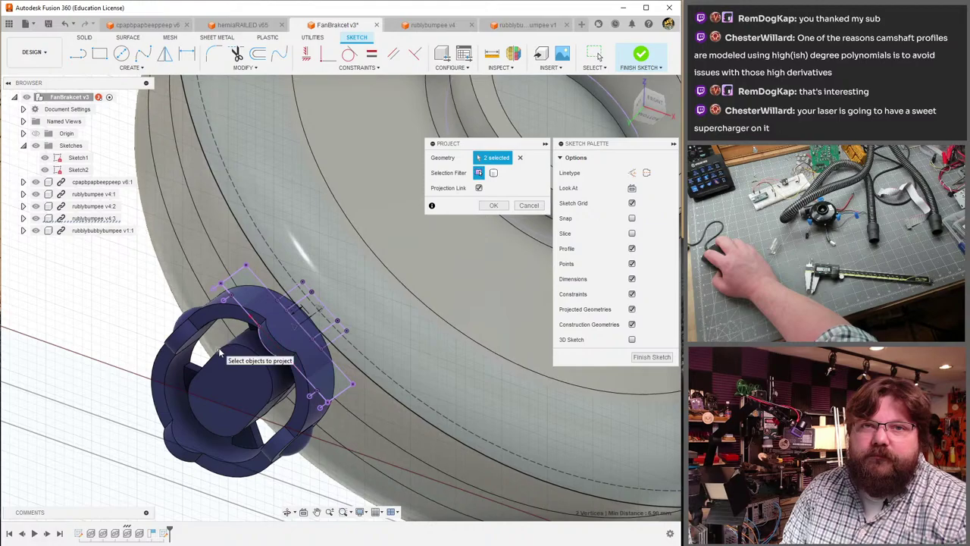
- Project the selected bumper vertices and the curved end edge of the oval centre plug on each of the three bumpers into the sketch
{"action": "key", "text": "Return"}
{"action": "middle_click_drag", "start_coordinate": [283, 331], "coordinate": [265, 174], "text": "shift"}
{"action": "scroll", "coordinate": [260, 175], "scroll_direction": "up", "scroll_amount": 5}
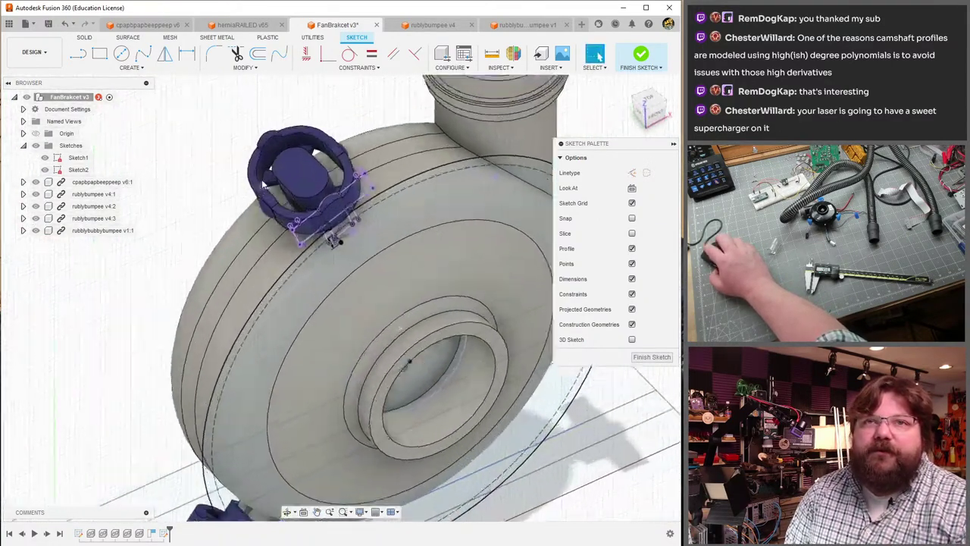
{"action": "key", "text": "p"}
{"action": "left_click", "coordinate": [258, 163]}
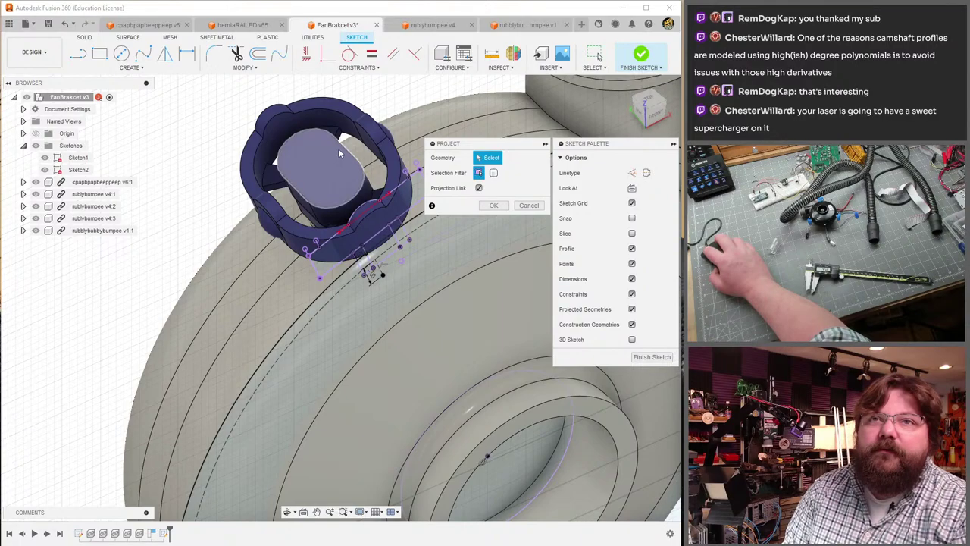
{"action": "left_click", "coordinate": [346, 150]}
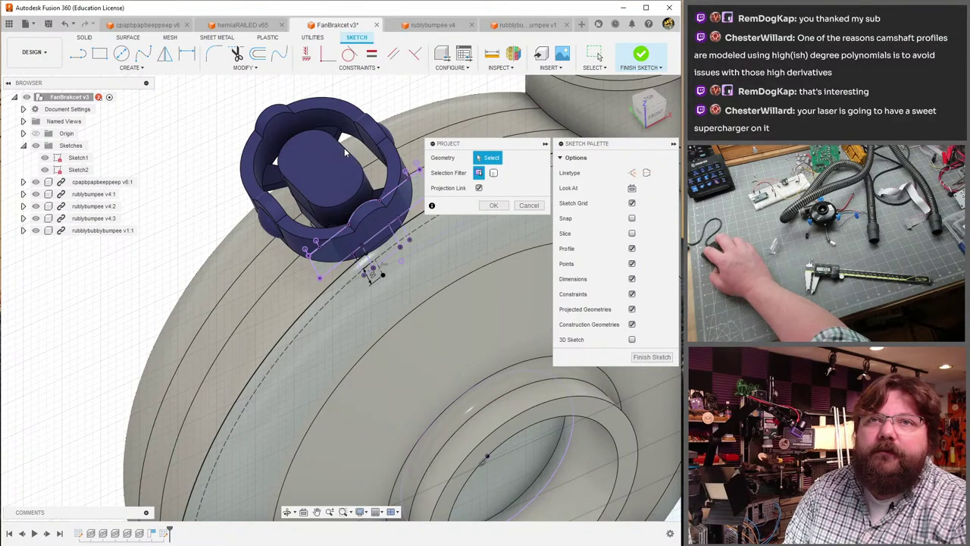
{"action": "scroll", "coordinate": [366, 175], "scroll_direction": "down", "scroll_amount": 5}
{"action": "middle_click_drag", "start_coordinate": [367, 175], "coordinate": [414, 380], "text": "shift"}
{"action": "scroll", "coordinate": [414, 381], "scroll_direction": "up", "scroll_amount": 3}
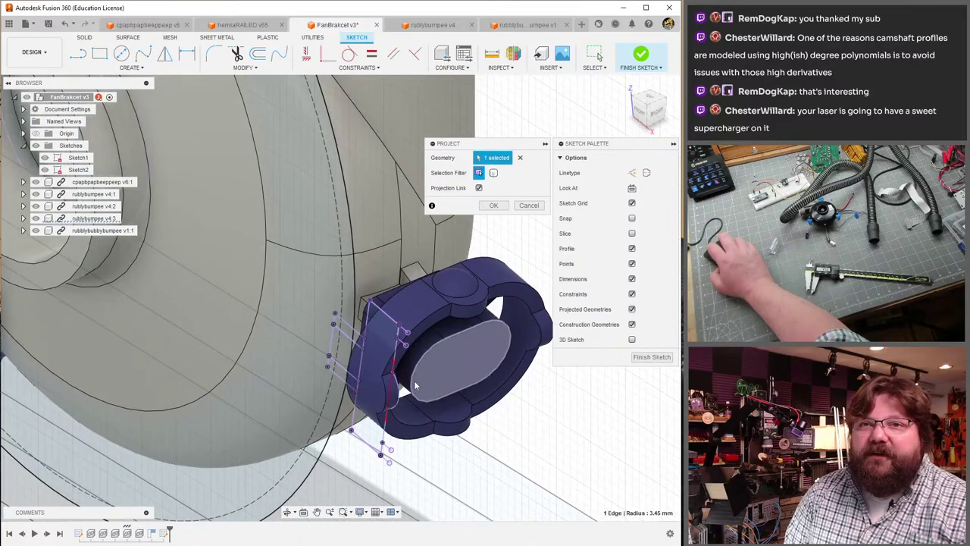
{"action": "left_click", "coordinate": [415, 380]}
{"action": "middle_click_drag", "start_coordinate": [193, 338], "coordinate": [538, 372], "text": "shift"}
{"action": "left_click", "coordinate": [193, 390]}
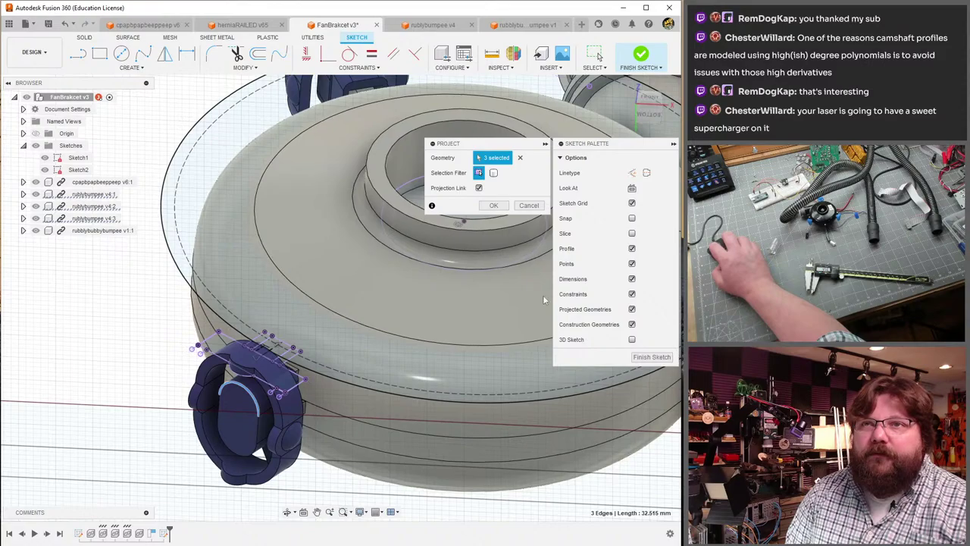
{"action": "left_click", "coordinate": [494, 205]}
- Examine the top bumper's projected edges and the spacing between its body and the outer circle
{"action": "mouse_move", "coordinate": [493, 205]}
{"action": "middle_mouse_down", "text": "shift"}
{"action": "mouse_move", "coordinate": [341, 212]}
{"action": "mouse_move", "coordinate": [452, 262]}
{"action": "mouse_move", "coordinate": [464, 318]}
{"action": "mouse_move", "coordinate": [442, 354]}
{"action": "mouse_move", "coordinate": [442, 312]}
{"action": "mouse_move", "coordinate": [429, 323]}
{"action": "mouse_move", "coordinate": [445, 326]}
{"action": "mouse_move", "coordinate": [430, 323]}
{"action": "mouse_move", "coordinate": [426, 260]}
{"action": "mouse_move", "coordinate": [424, 327]}
{"action": "mouse_move", "coordinate": [431, 266]}
{"action": "mouse_move", "coordinate": [427, 314]}
{"action": "mouse_move", "coordinate": [415, 334]}
{"action": "mouse_move", "coordinate": [495, 344]}
{"action": "middle_mouse_up", "text": "shift"}
{"action": "scroll", "coordinate": [451, 263], "scroll_direction": "up", "scroll_amount": 8}
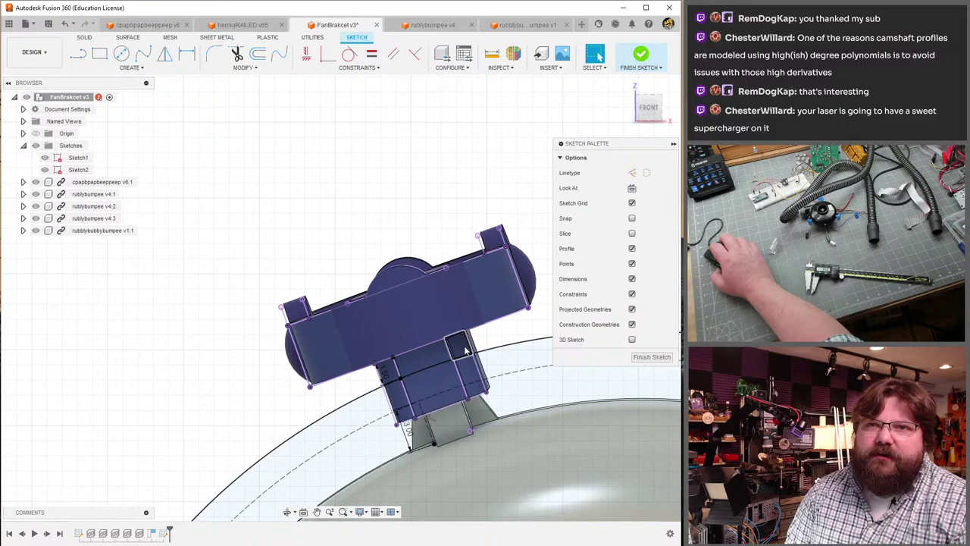
{"action": "scroll", "coordinate": [465, 348], "scroll_direction": "down", "scroll_amount": 10}
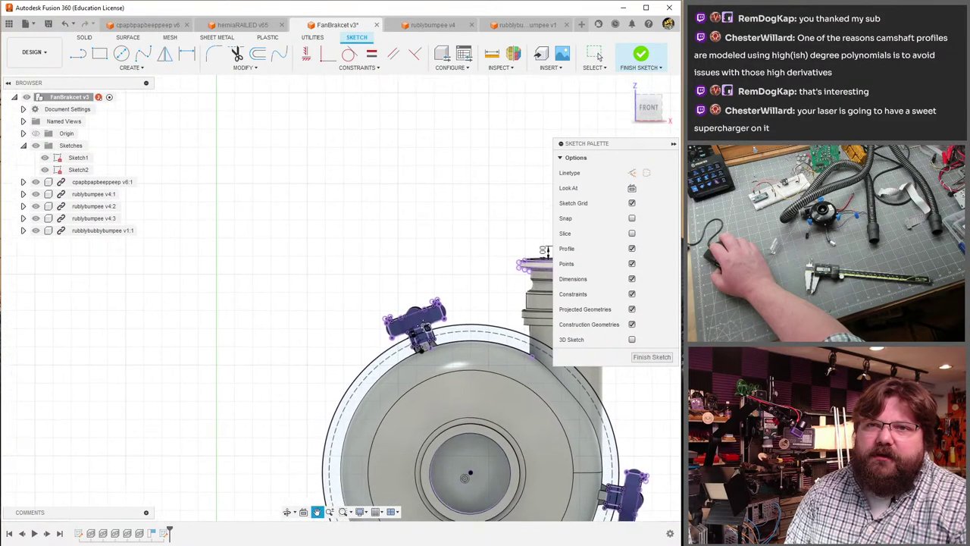
{"action": "middle_click_drag", "start_coordinate": [465, 349], "coordinate": [447, 338]}
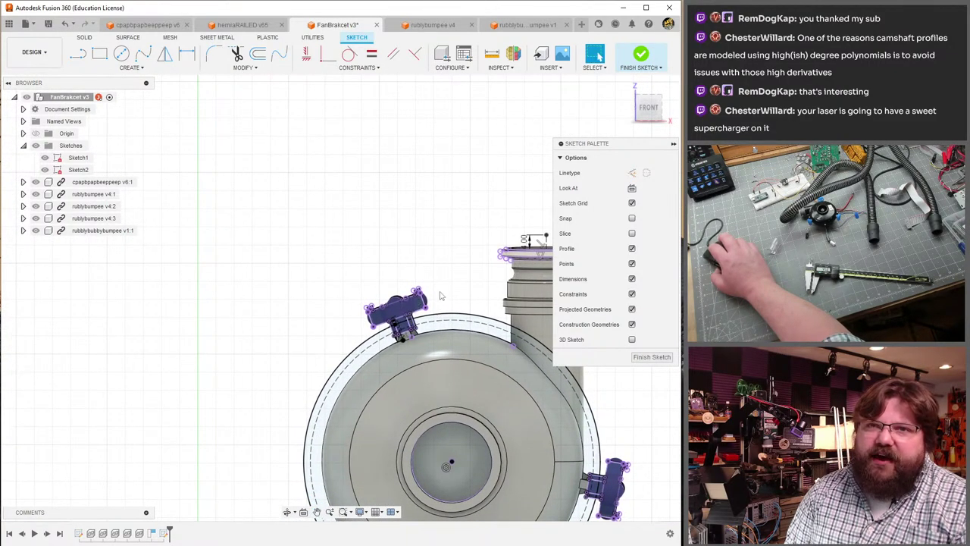
{"action": "scroll", "coordinate": [376, 303], "scroll_direction": "up", "scroll_amount": 6}
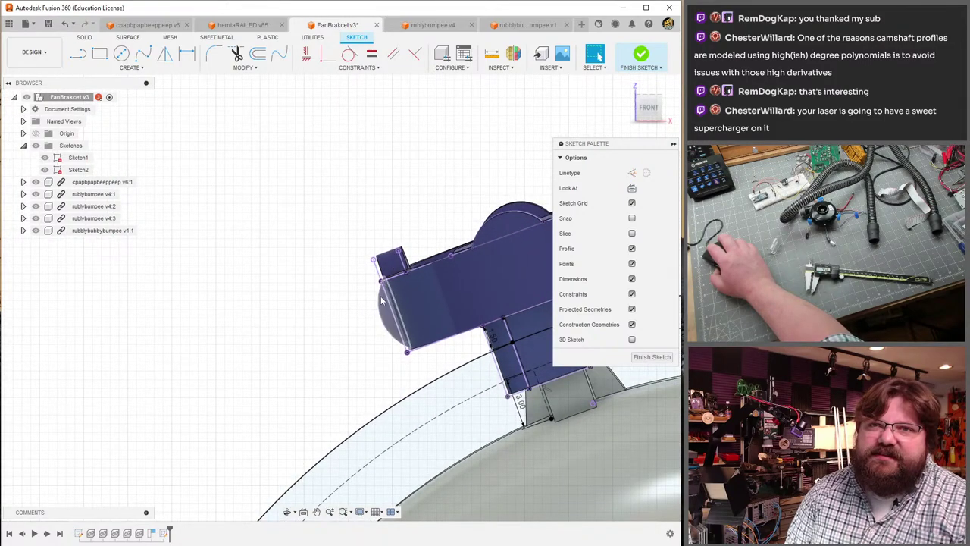
{"action": "middle_click_drag", "start_coordinate": [371, 303], "coordinate": [330, 288], "text": "shift"}
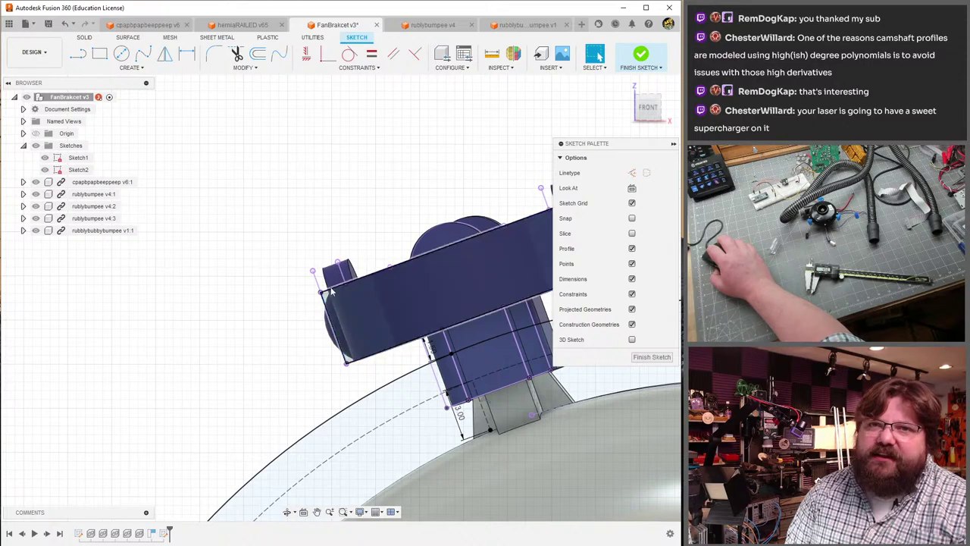
{"action": "middle_click_drag", "start_coordinate": [345, 266], "coordinate": [343, 270], "text": "shift"}
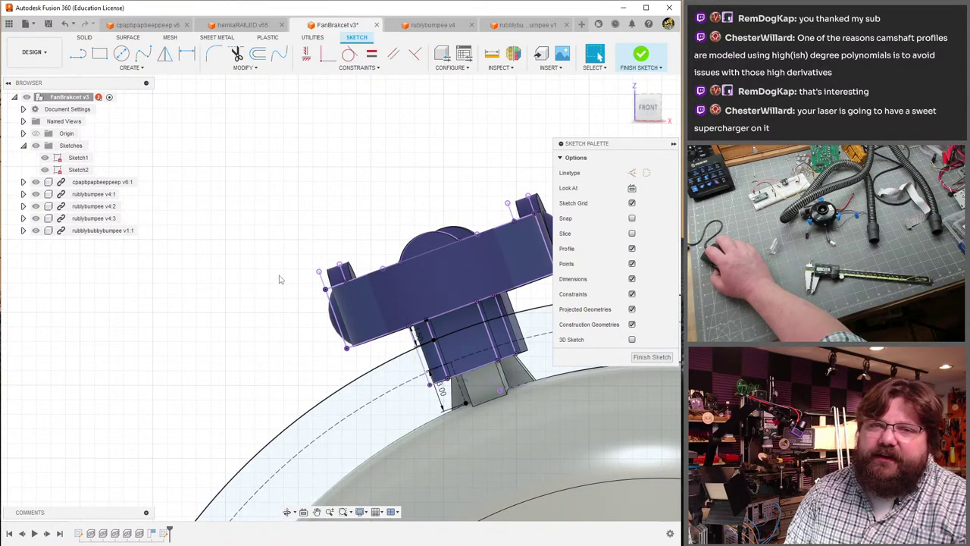
{"action": "scroll", "coordinate": [314, 396], "scroll_direction": "down", "scroll_amount": 5}
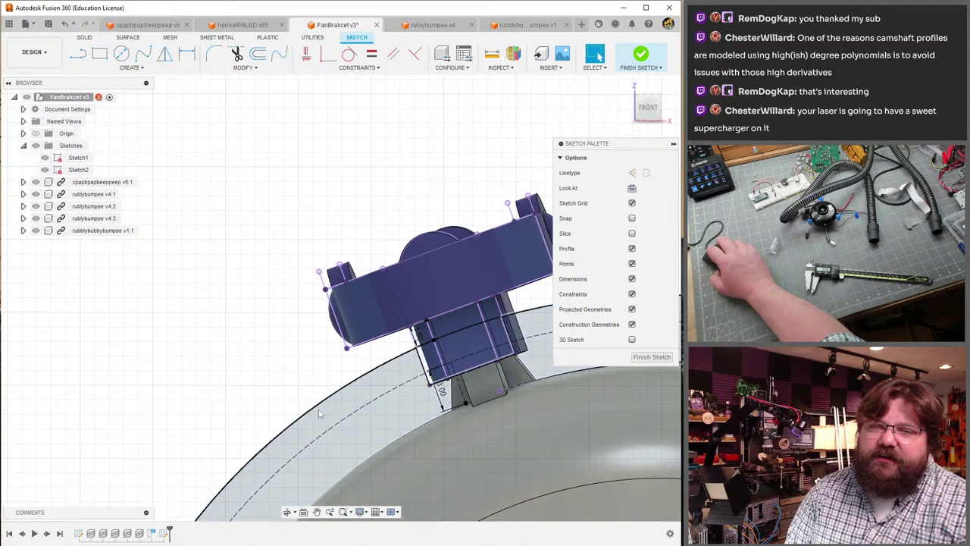
- Offset the outer solid circle around the blower outward by 3 mm
{"action": "middle_click_drag", "start_coordinate": [314, 392], "coordinate": [256, 200]}
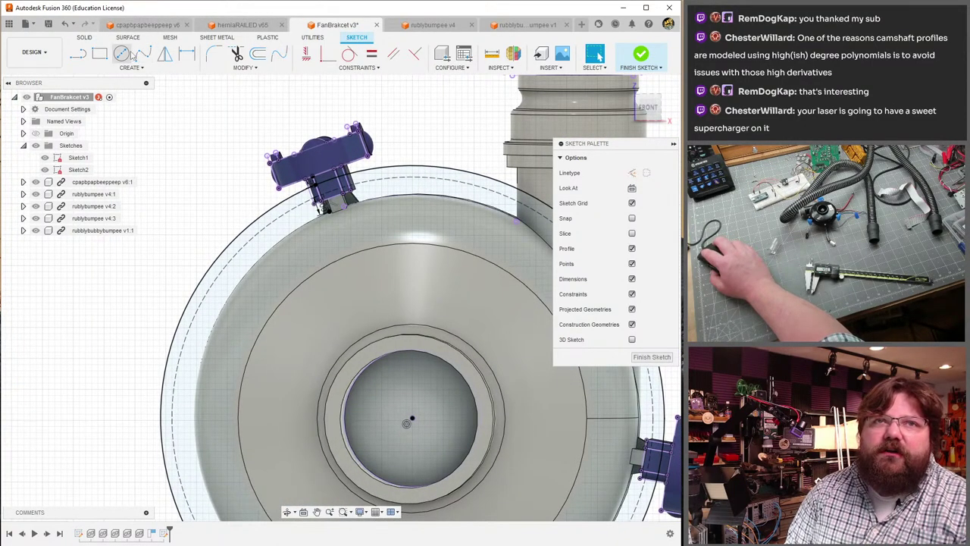
{"action": "left_click", "coordinate": [446, 168]}
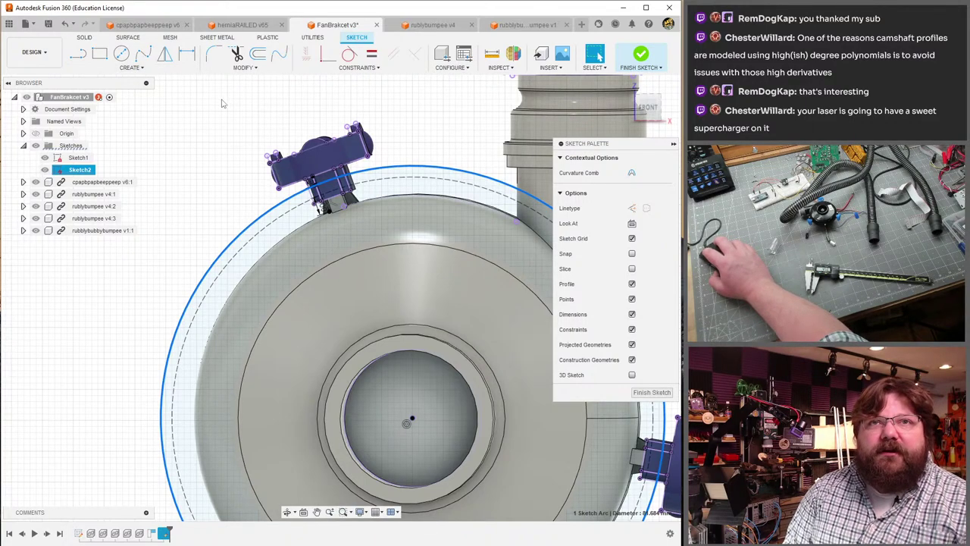
{"action": "left_click", "coordinate": [259, 55]}
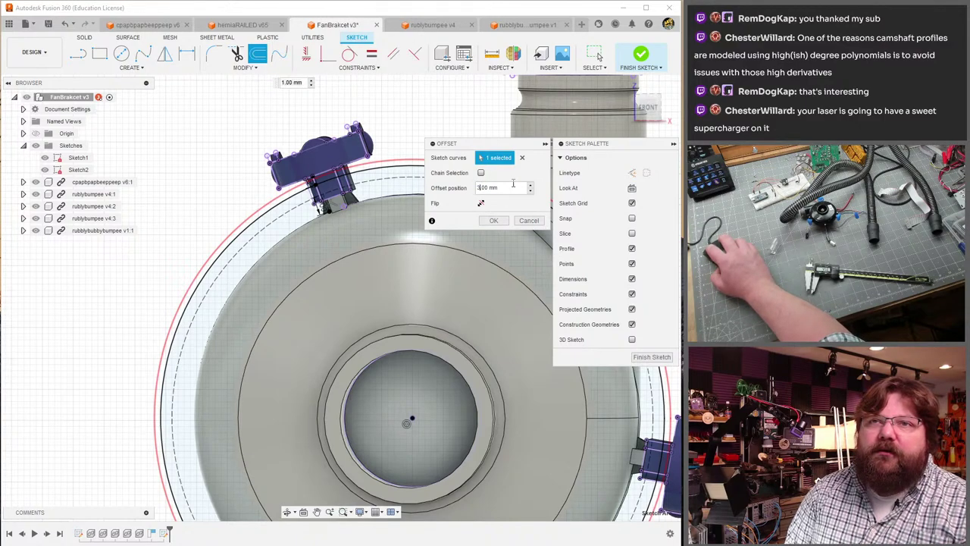
{"action": "left_click", "coordinate": [495, 221]}
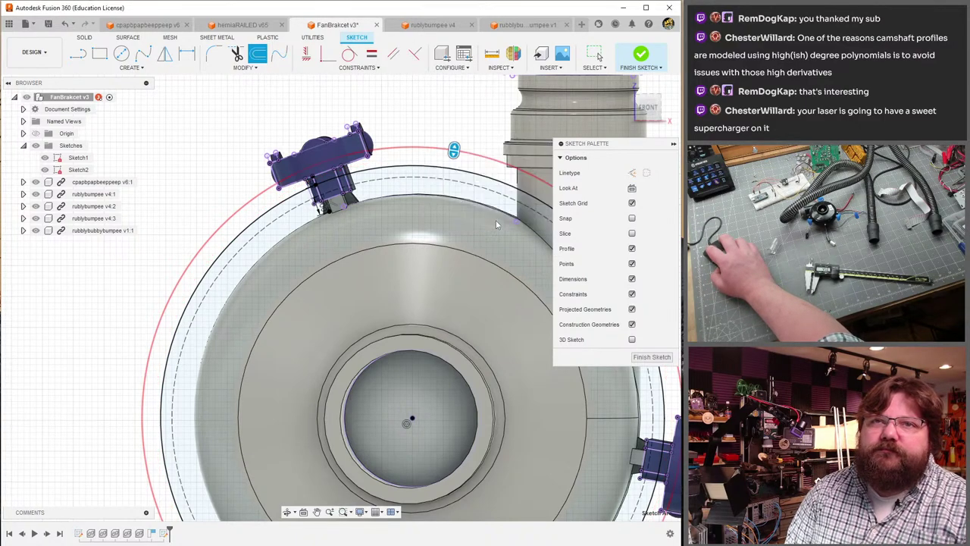
- Examine how the new outermost circle crosses the bodies of the lower-left bumper and the top bumper
{"action": "scroll", "coordinate": [299, 211], "scroll_direction": "up", "scroll_amount": 3}
{"action": "scroll", "coordinate": [306, 205], "scroll_direction": "down", "scroll_amount": 5}
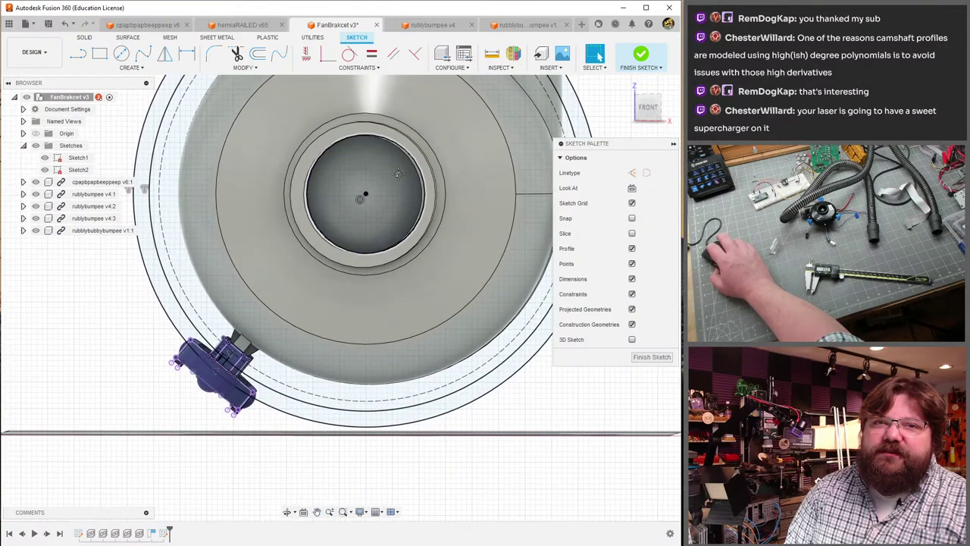
{"action": "mouse_move", "coordinate": [202, 257]}
{"action": "middle_mouse_down"}
{"action": "mouse_move", "coordinate": [196, 312]}
{"action": "mouse_move", "coordinate": [271, 342]}
{"action": "mouse_move", "coordinate": [280, 371]}
{"action": "mouse_move", "coordinate": [405, 328]}
{"action": "mouse_move", "coordinate": [422, 281]}
{"action": "middle_mouse_up"}
{"action": "scroll", "coordinate": [311, 423], "scroll_direction": "up", "scroll_amount": 6}
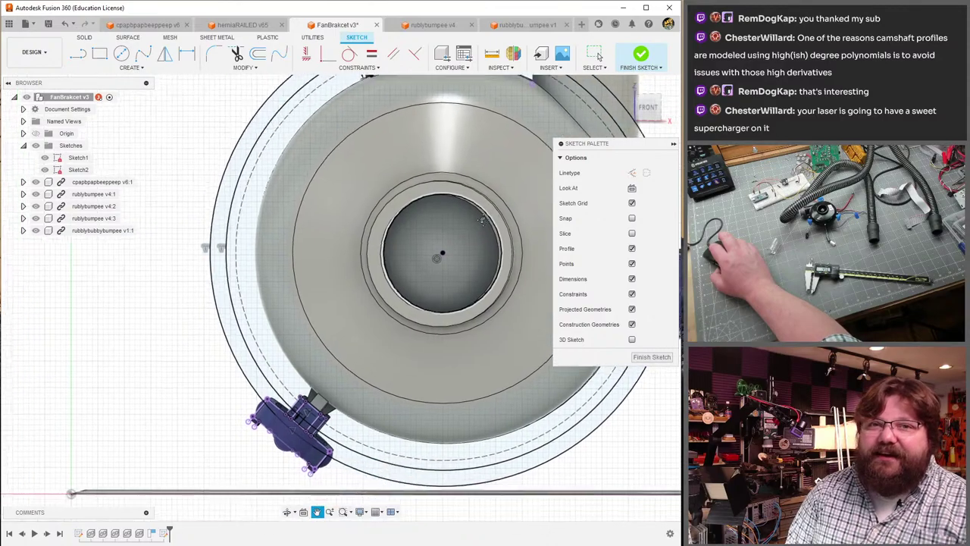
{"action": "scroll", "coordinate": [312, 422], "scroll_direction": "up", "scroll_amount": 2}
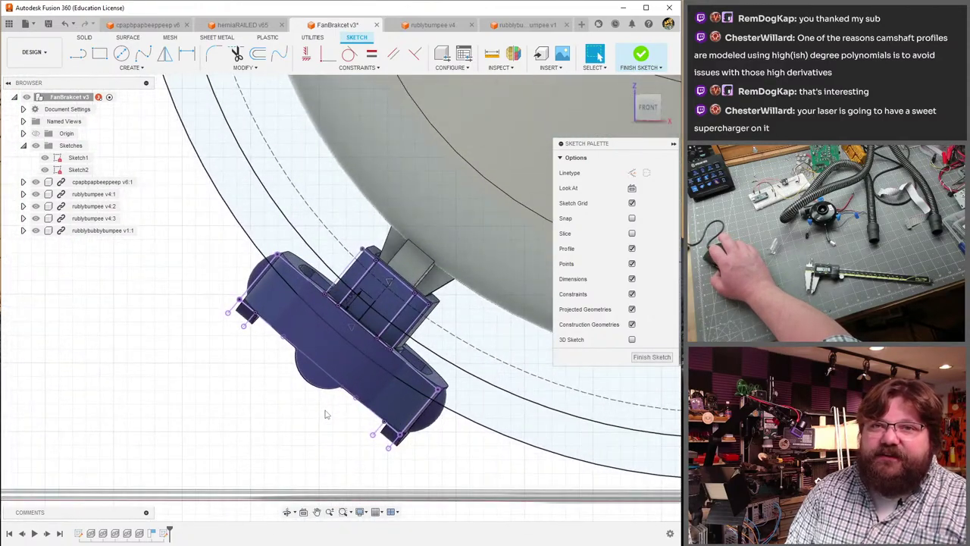
{"action": "scroll", "coordinate": [364, 416], "scroll_direction": "down", "scroll_amount": 5}
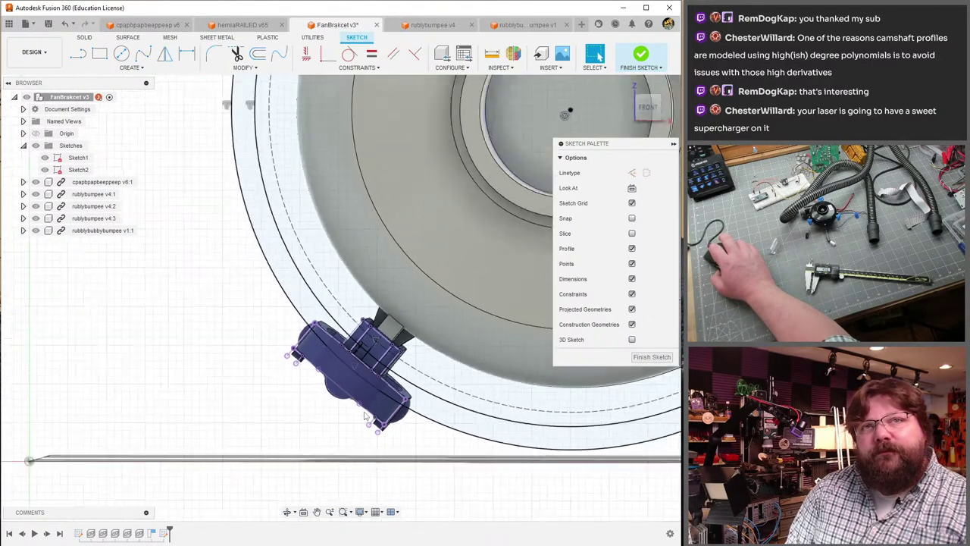
{"action": "scroll", "coordinate": [331, 390], "scroll_direction": "up", "scroll_amount": 6}
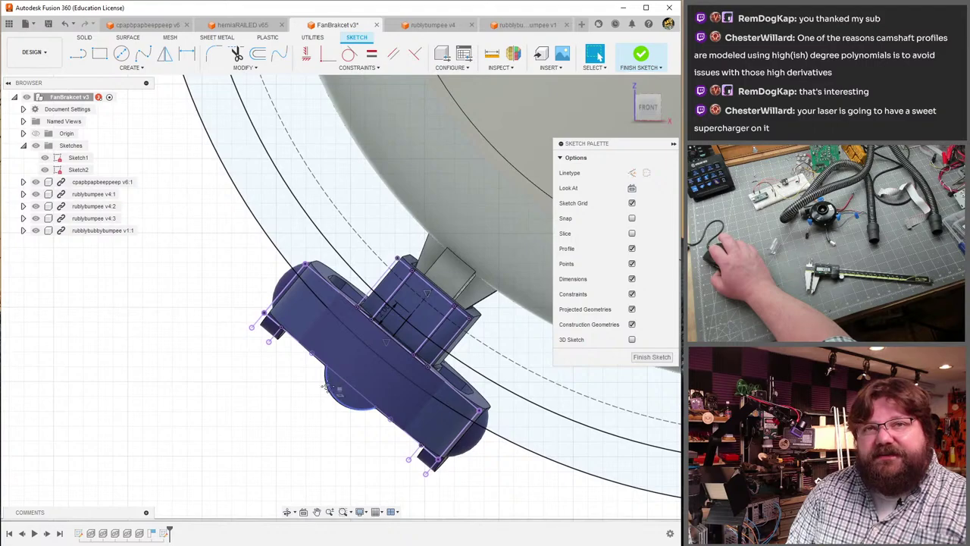
{"action": "middle_click_drag", "start_coordinate": [325, 387], "coordinate": [378, 327]}
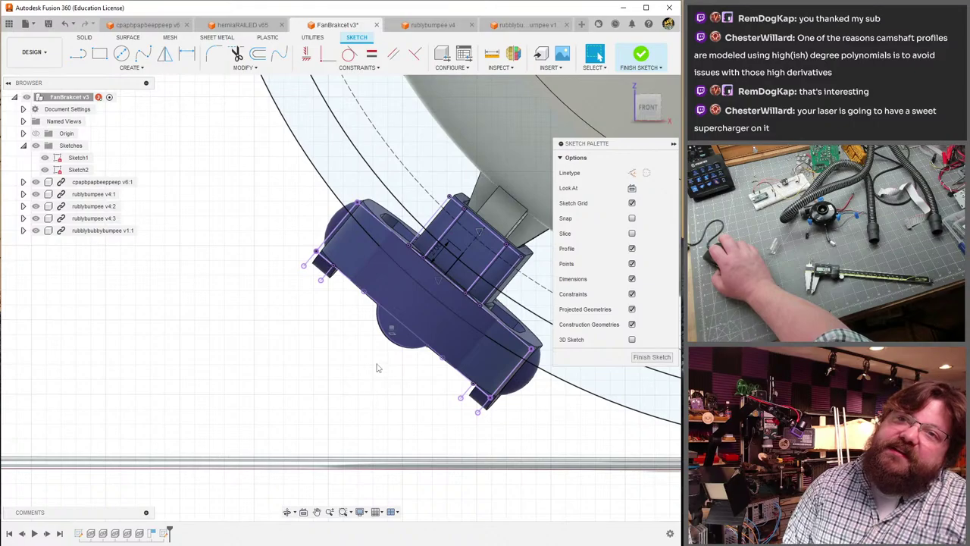
{"action": "scroll", "coordinate": [378, 368], "scroll_direction": "down", "scroll_amount": 8}
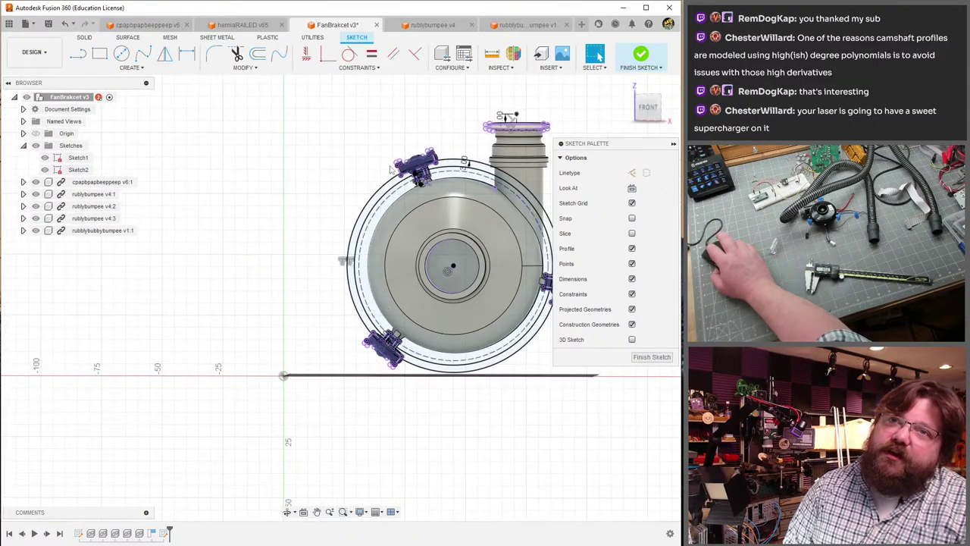
{"action": "scroll", "coordinate": [392, 168], "scroll_direction": "up", "scroll_amount": 3}
{"action": "scroll", "coordinate": [447, 299], "scroll_direction": "up", "scroll_amount": 5}
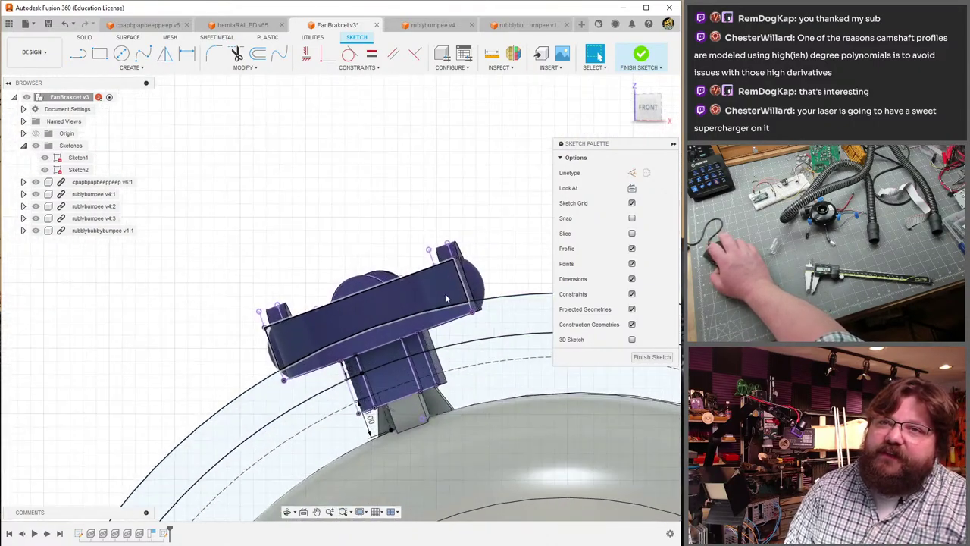
{"action": "scroll", "coordinate": [447, 299], "scroll_direction": "up", "scroll_amount": 5}
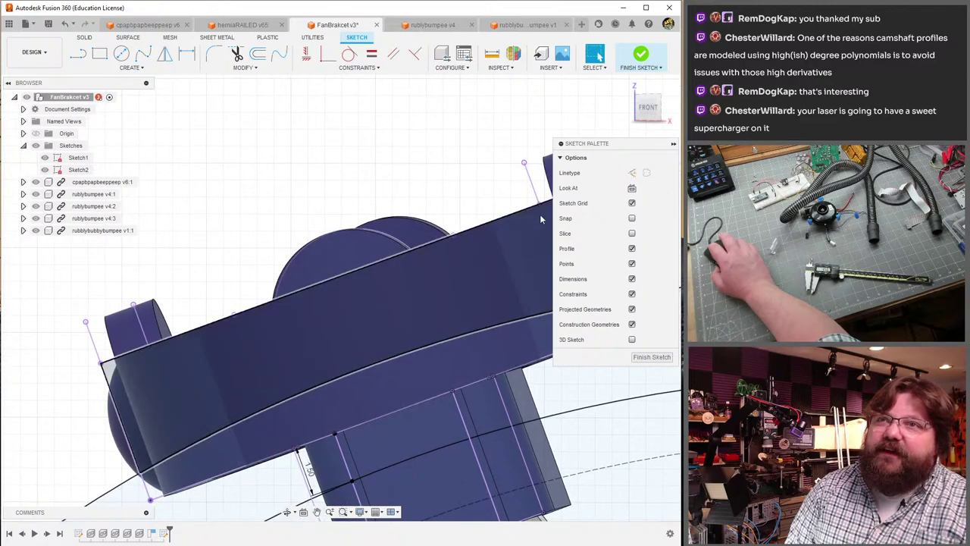
- Draw a line across the outer end of the top bumper's left lip, joining its two projected corner points
{"action": "middle_click_drag", "start_coordinate": [541, 219], "coordinate": [253, 304], "text": "shift"}
{"action": "key", "text": "l"}
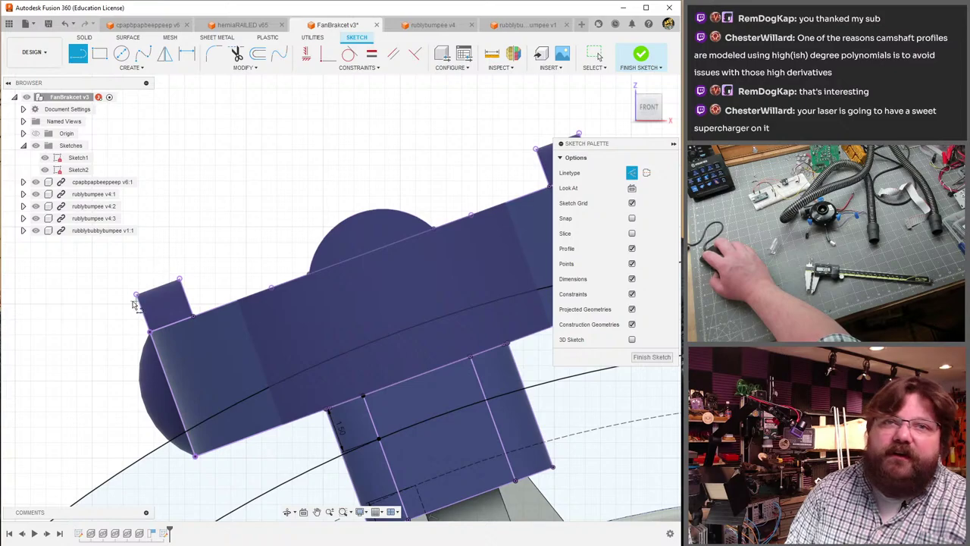
{"action": "left_click", "coordinate": [136, 296]}
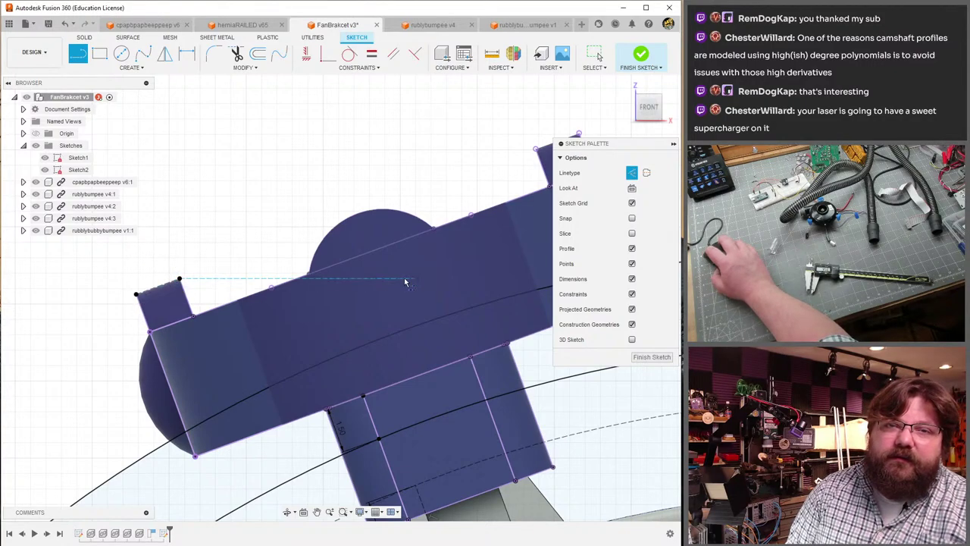
{"action": "middle_click_drag", "start_coordinate": [405, 280], "coordinate": [338, 276], "text": "shift"}
{"action": "scroll", "coordinate": [338, 271], "scroll_direction": "down", "scroll_amount": 2}
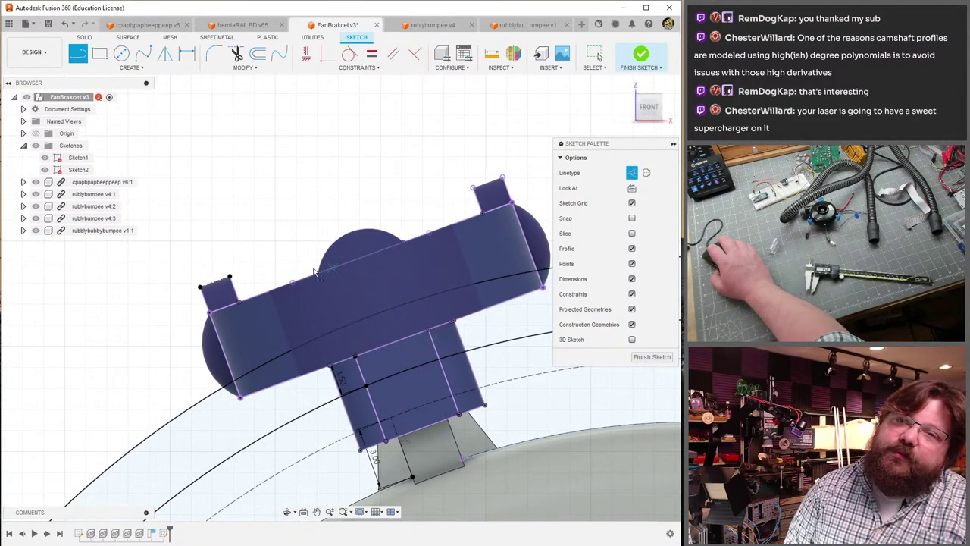
{"action": "key", "text": "Escape"}
{"action": "middle_click_drag", "start_coordinate": [261, 254], "coordinate": [247, 269]}
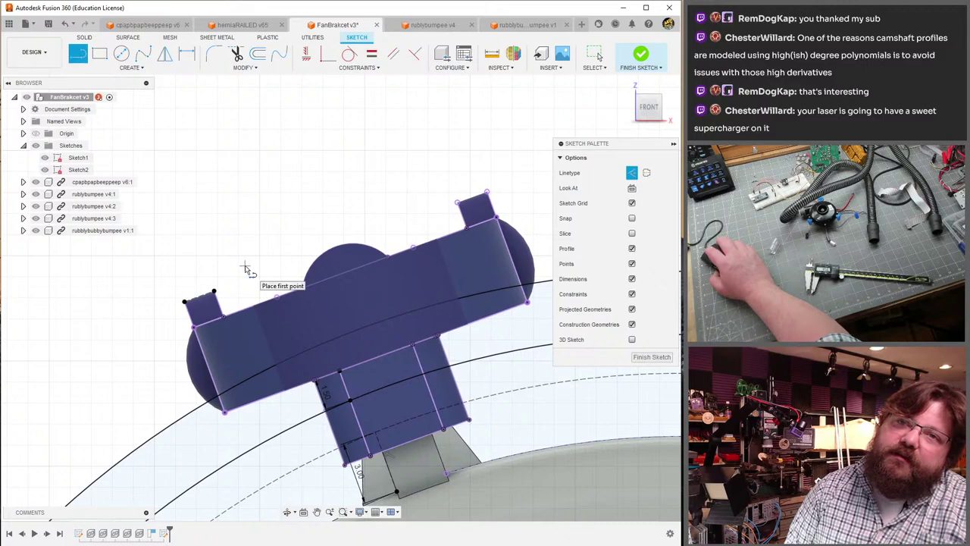
{"action": "scroll", "coordinate": [259, 271], "scroll_direction": "up", "scroll_amount": 2}
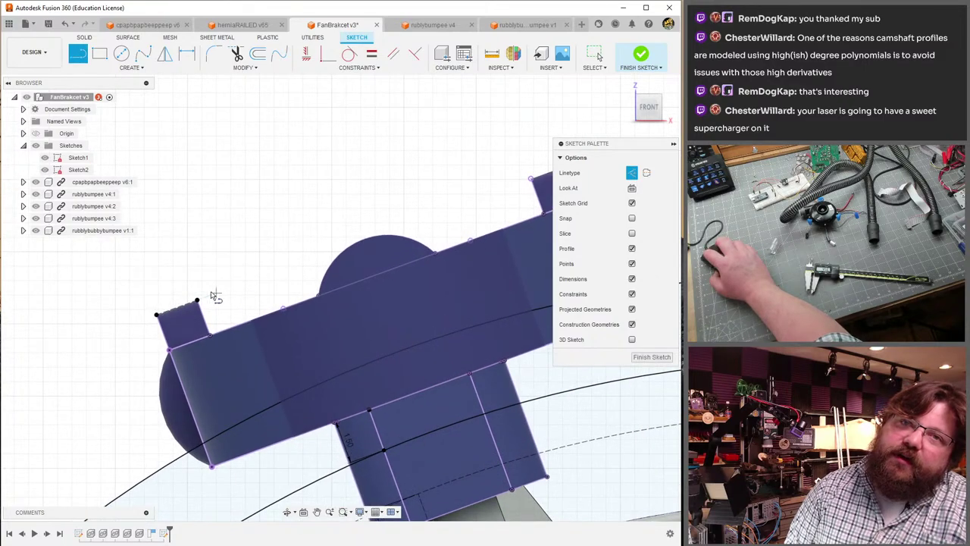
{"action": "key", "text": "r"}
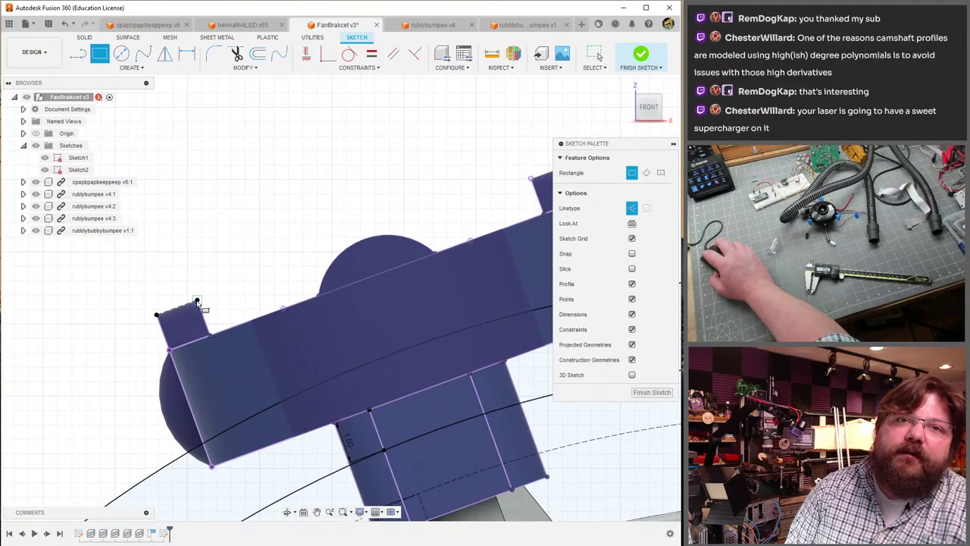
{"action": "left_click", "coordinate": [197, 301]}
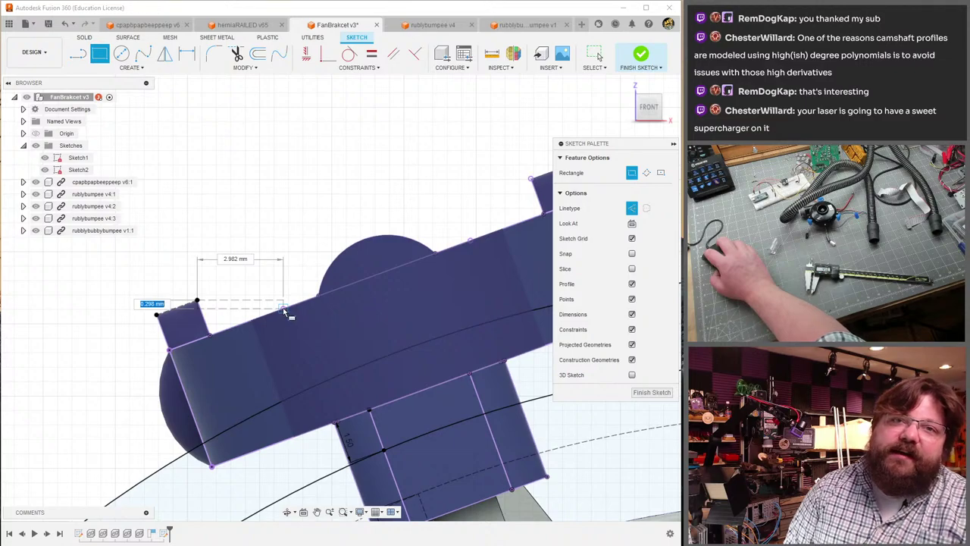
{"action": "key", "text": "Escape"}
{"action": "left_click", "coordinate": [182, 309]}
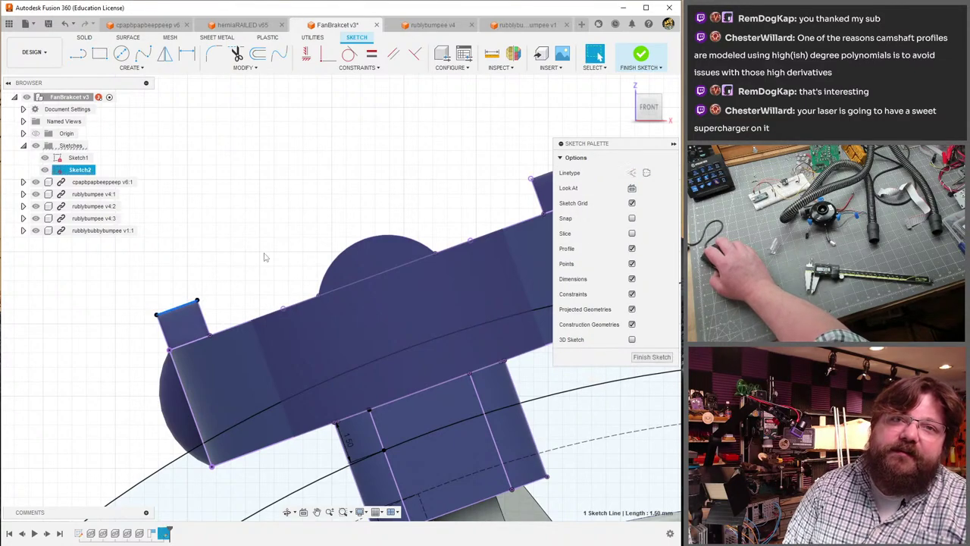
{"action": "middle_click_drag", "start_coordinate": [265, 195], "coordinate": [134, 288]}
{"action": "left_click", "coordinate": [79, 54]}
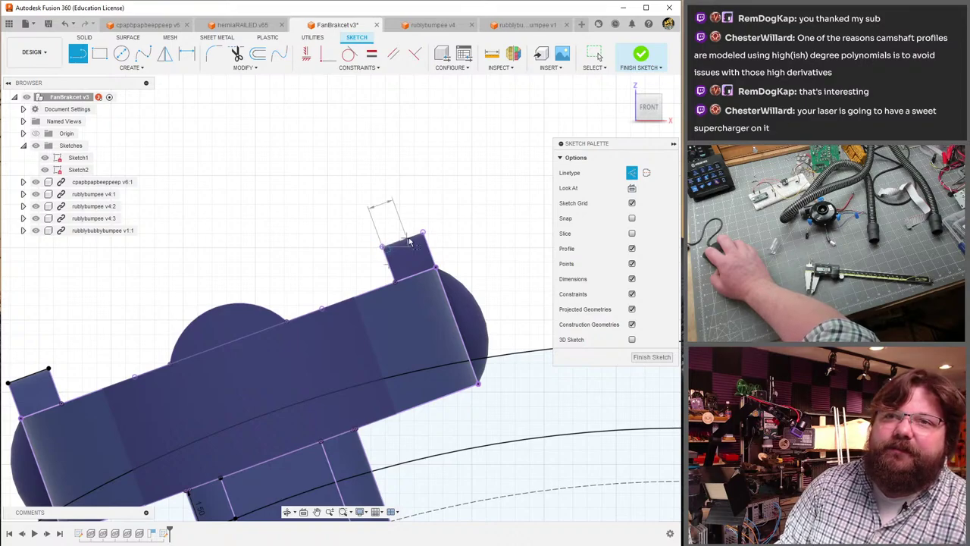
{"action": "key", "text": "Escape"}
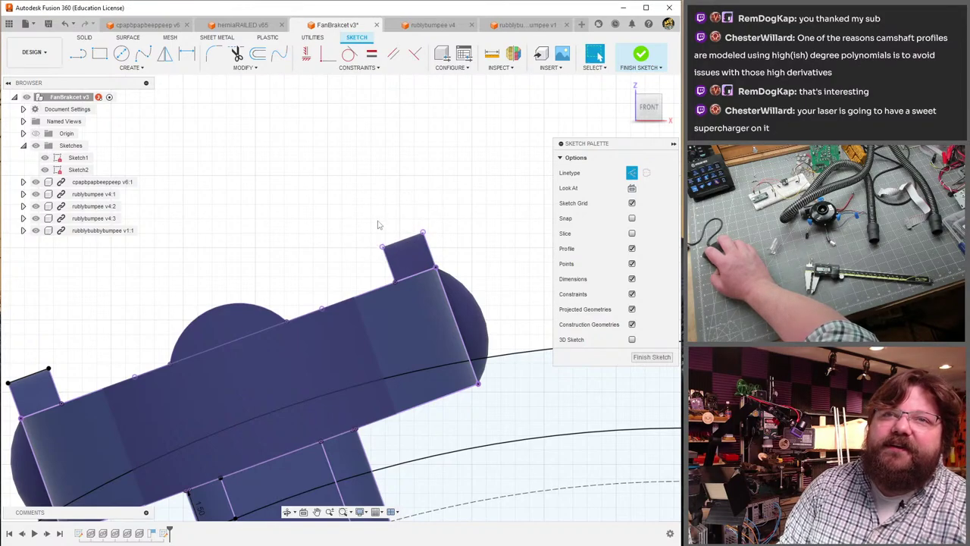
- Draw a line across the outer end of the top bumper's right lip, joining its two projected corner points
{"action": "left_click", "coordinate": [81, 56]}
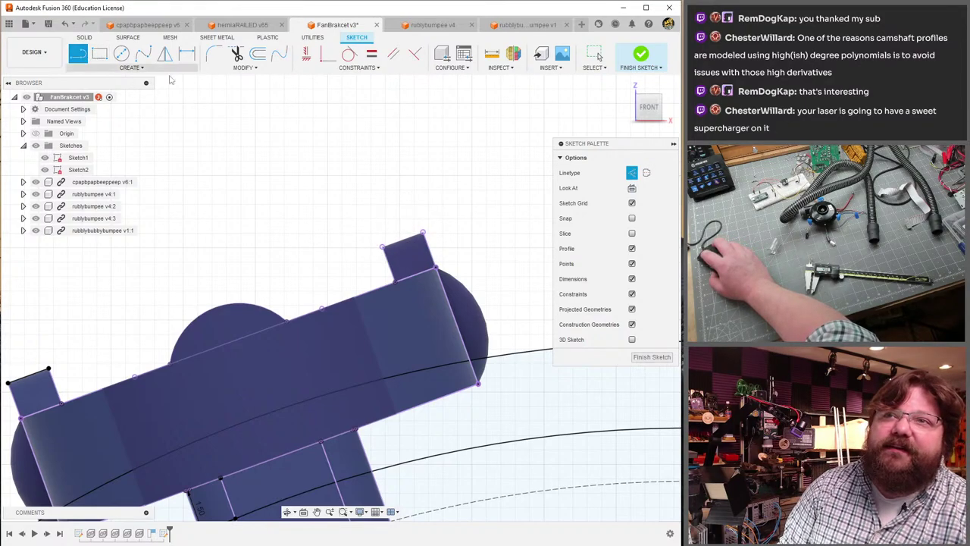
{"action": "left_click", "coordinate": [382, 248]}
{"action": "left_click", "coordinate": [423, 233]}
{"action": "key", "text": "Escape"}
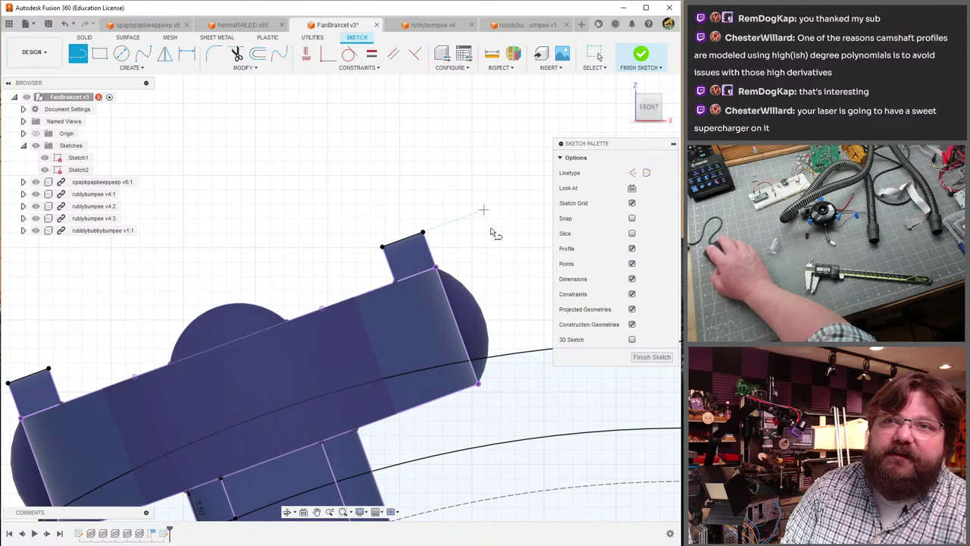
{"action": "mouse_move", "coordinate": [494, 233]}
{"action": "middle_mouse_down"}
{"action": "mouse_move", "coordinate": [445, 178]}
{"action": "mouse_move", "coordinate": [389, 182]}
{"action": "mouse_move", "coordinate": [422, 232]}
{"action": "middle_mouse_up"}
{"action": "key", "text": "Escape"}
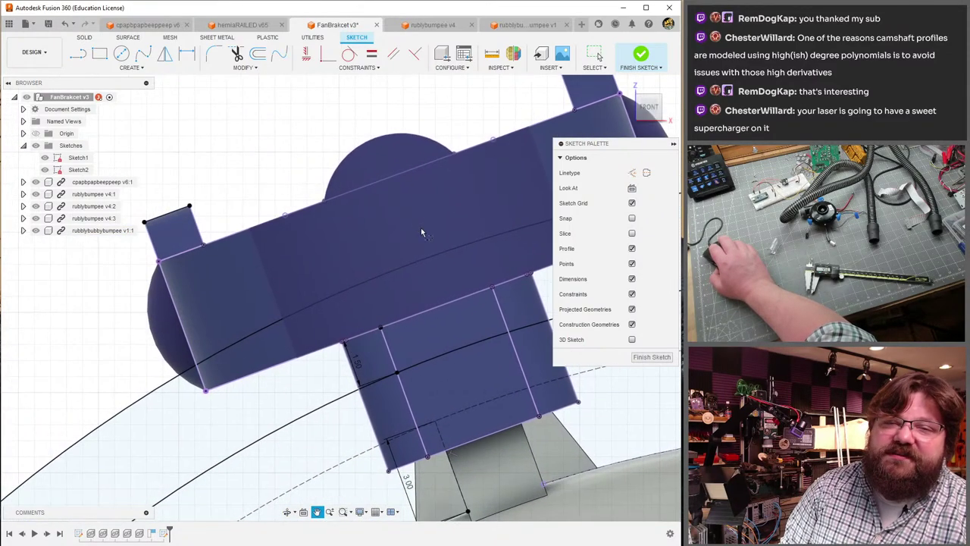
{"action": "key", "text": "l"}
{"action": "scroll", "coordinate": [220, 379], "scroll_direction": "down", "scroll_amount": 1}
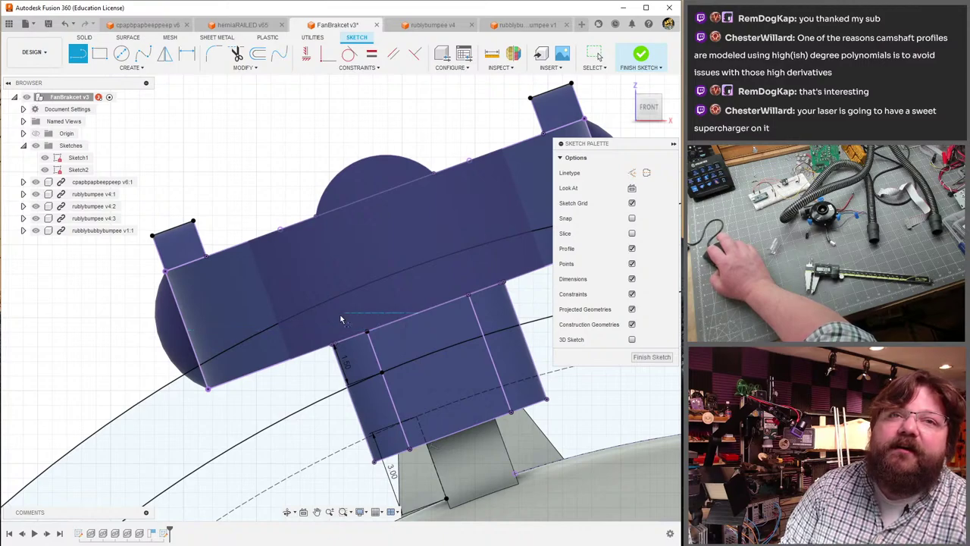
{"action": "key", "text": "Escape"}
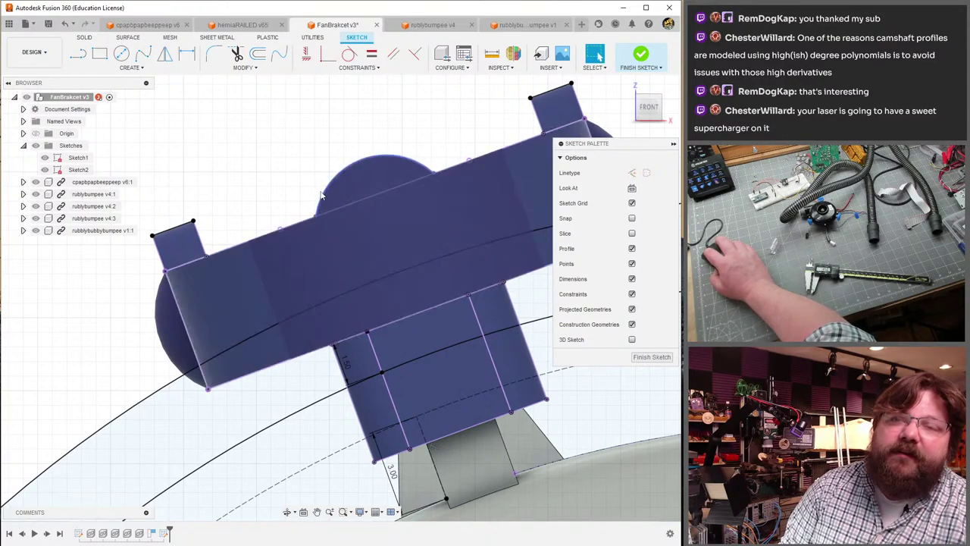
- Project the top bumper body's two straight outer edges and the domed arc between them into the sketch
{"action": "key", "text": "p"}
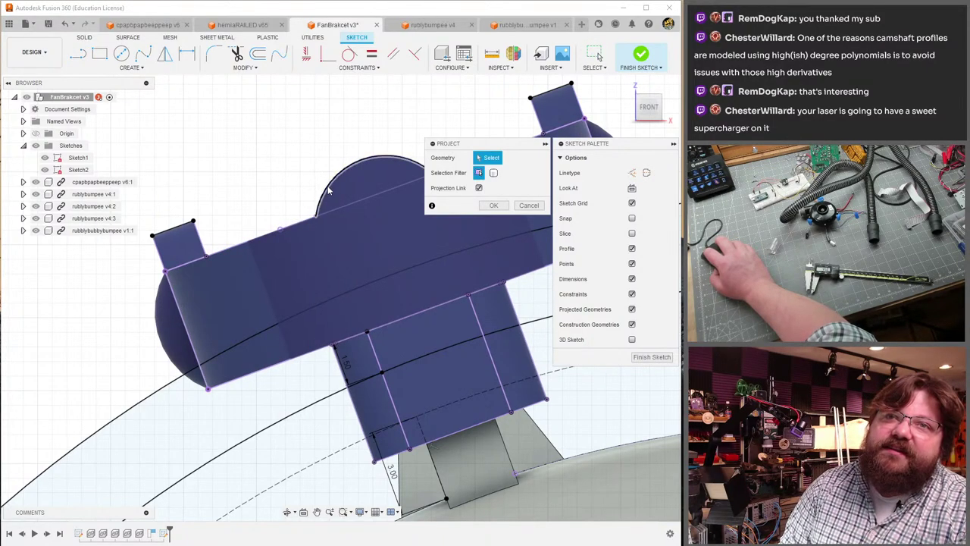
{"action": "left_click", "coordinate": [307, 222]}
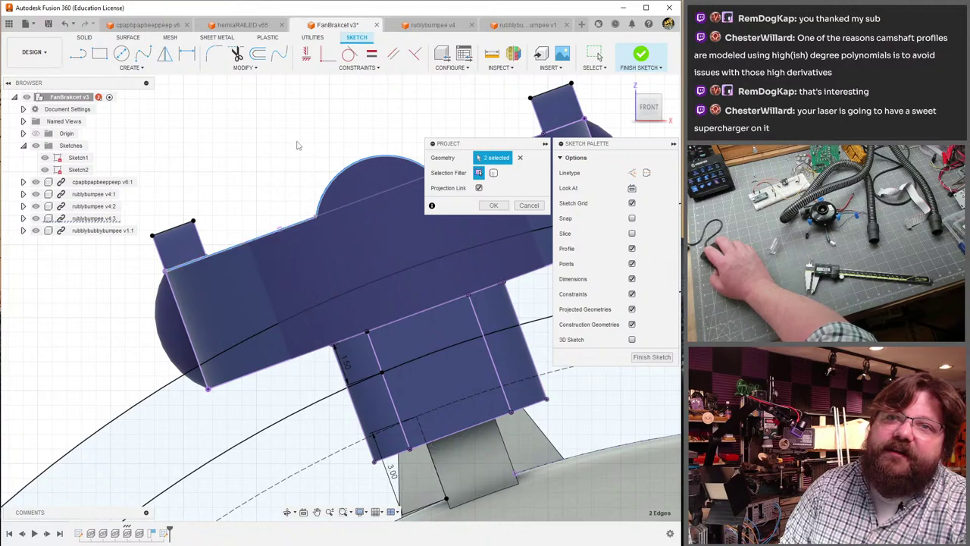
{"action": "middle_click_drag", "start_coordinate": [303, 225], "coordinate": [243, 212]}
{"action": "left_click", "coordinate": [245, 215]}
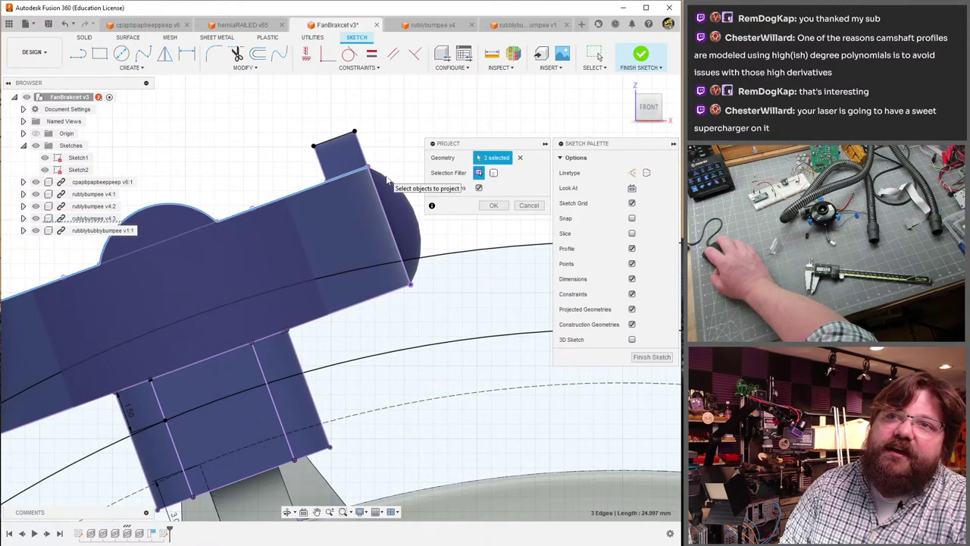
{"action": "left_click", "coordinate": [490, 206]}
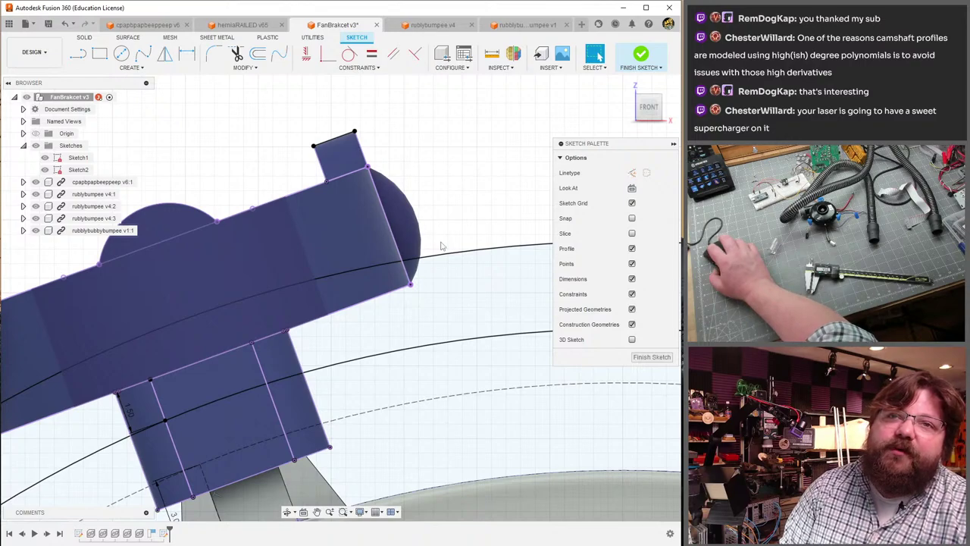
{"action": "mouse_move", "coordinate": [440, 241]}
{"action": "middle_mouse_down", "text": "shift"}
{"action": "mouse_move", "coordinate": [307, 217]}
{"action": "mouse_move", "coordinate": [314, 234]}
{"action": "mouse_move", "coordinate": [306, 238]}
{"action": "middle_mouse_up", "text": "shift"}
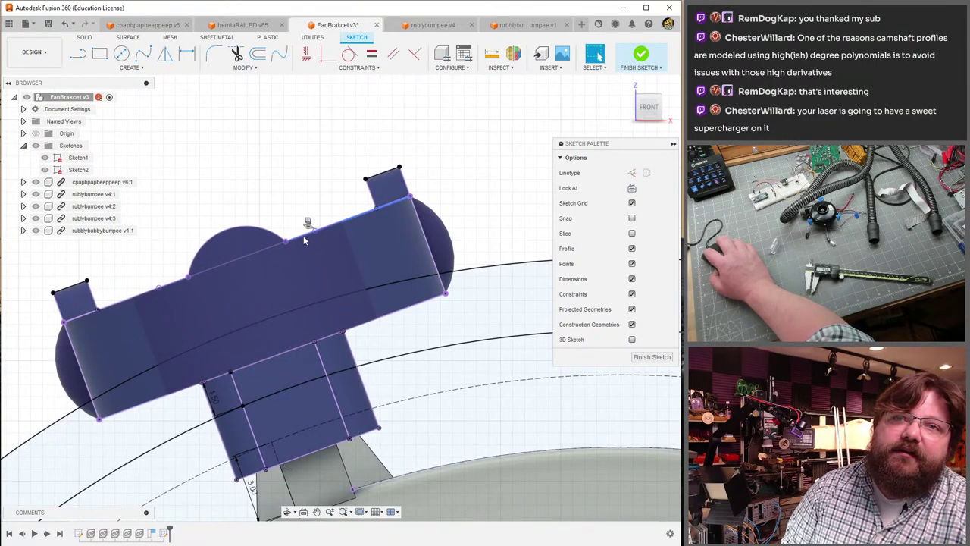
{"action": "left_click", "coordinate": [303, 236]}
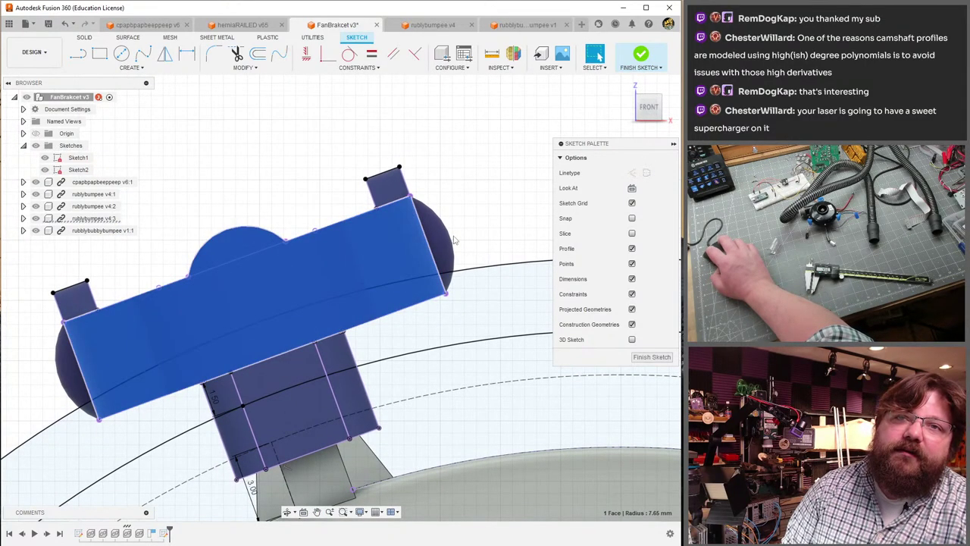
{"action": "left_click", "coordinate": [401, 196], "text": "shift"}
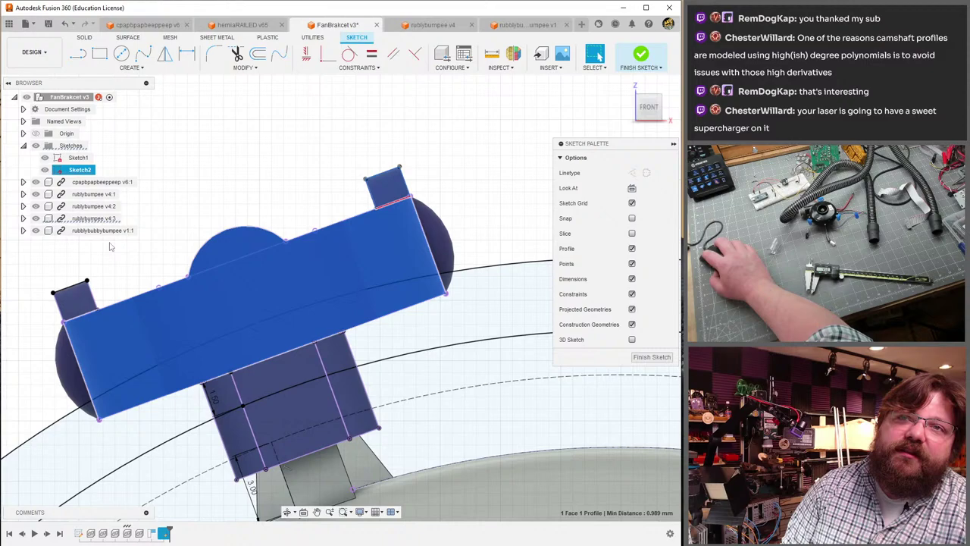
{"action": "left_click", "coordinate": [76, 312], "text": "shift"}
{"action": "middle_click_drag", "start_coordinate": [210, 169], "coordinate": [288, 156]}
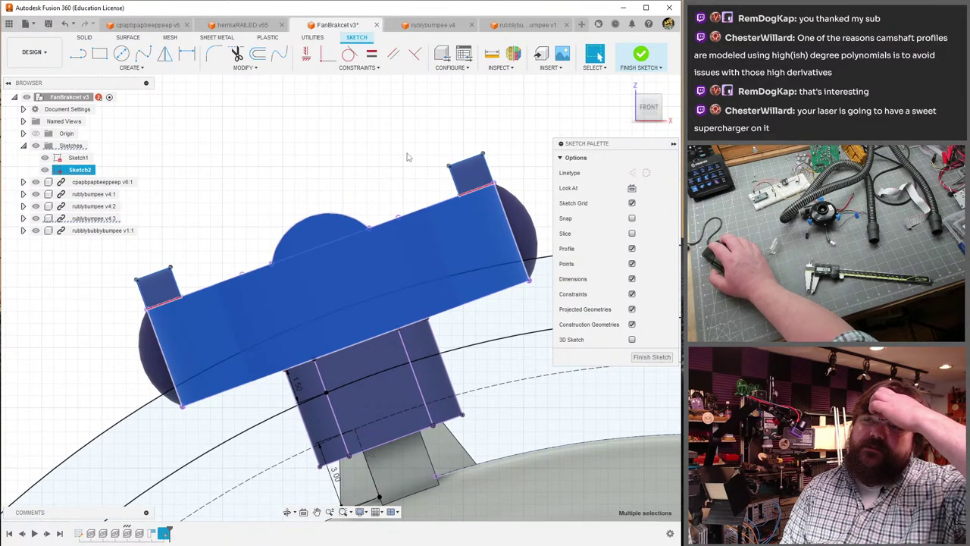
{"action": "mouse_move", "coordinate": [390, 217]}
{"action": "middle_mouse_down", "text": "shift"}
{"action": "mouse_move", "coordinate": [439, 228]}
{"action": "mouse_move", "coordinate": [508, 225]}
{"action": "middle_mouse_up", "text": "shift"}
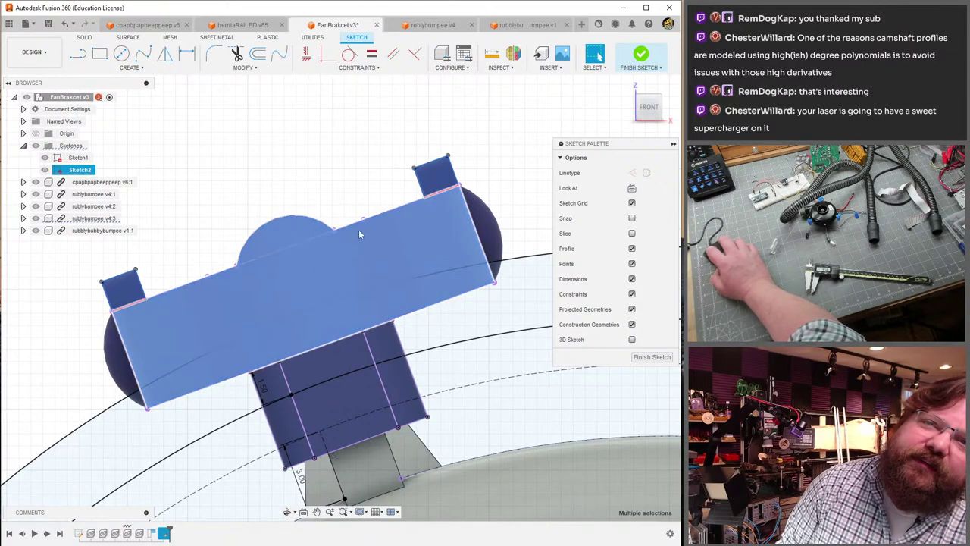
{"action": "left_click", "coordinate": [360, 226]}
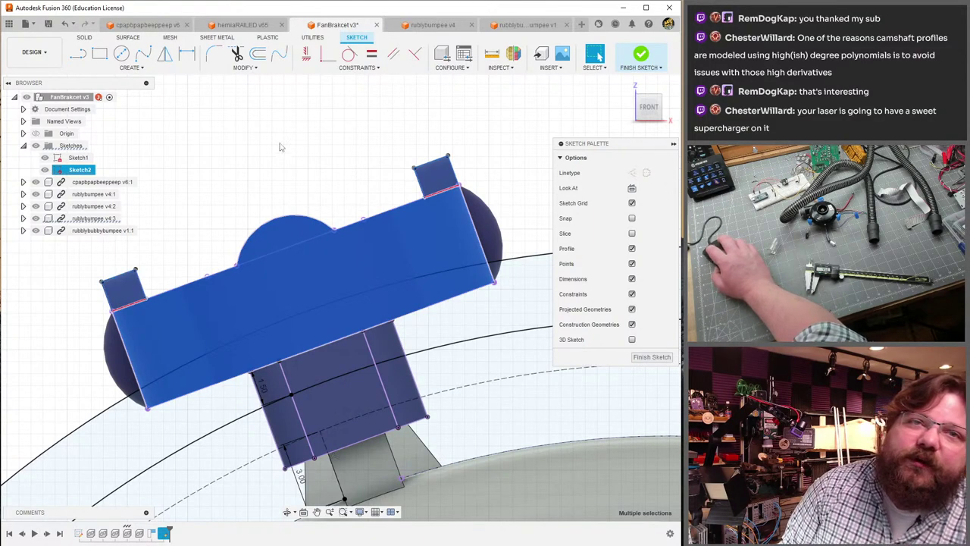
{"action": "left_click", "coordinate": [136, 282]}
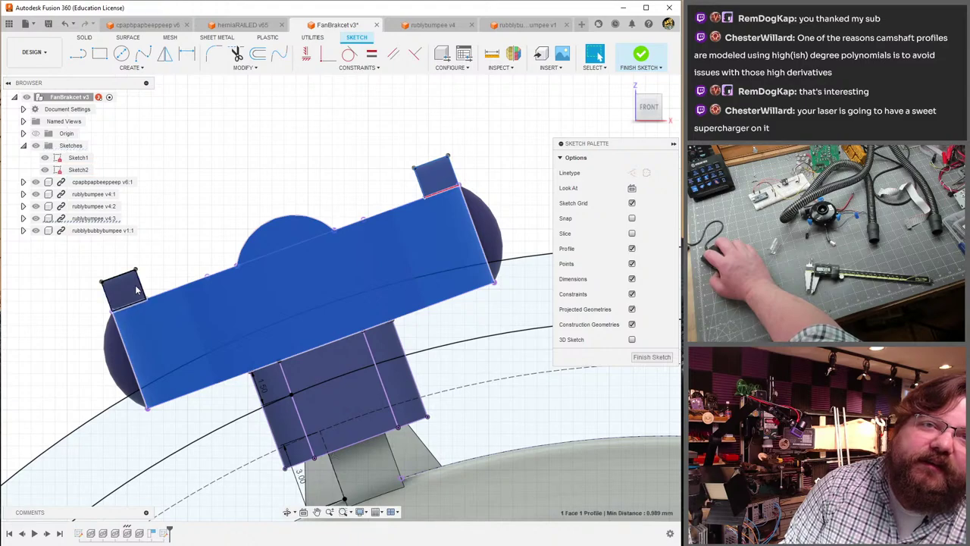
{"action": "left_click", "coordinate": [125, 292], "text": "shift"}
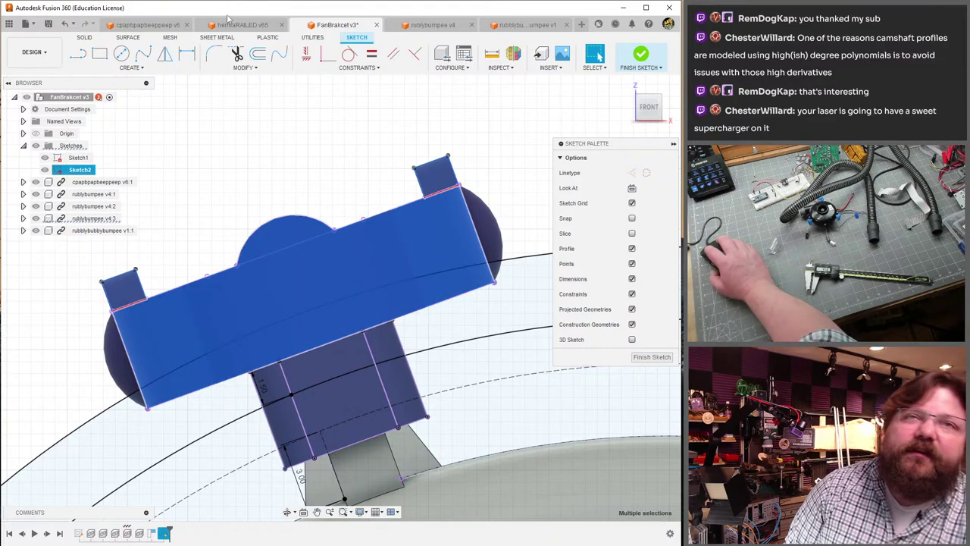
- Offset the closed outline of the top bumper's body, including its dome, outward by 0.5 mm
{"action": "left_click", "coordinate": [258, 58]}
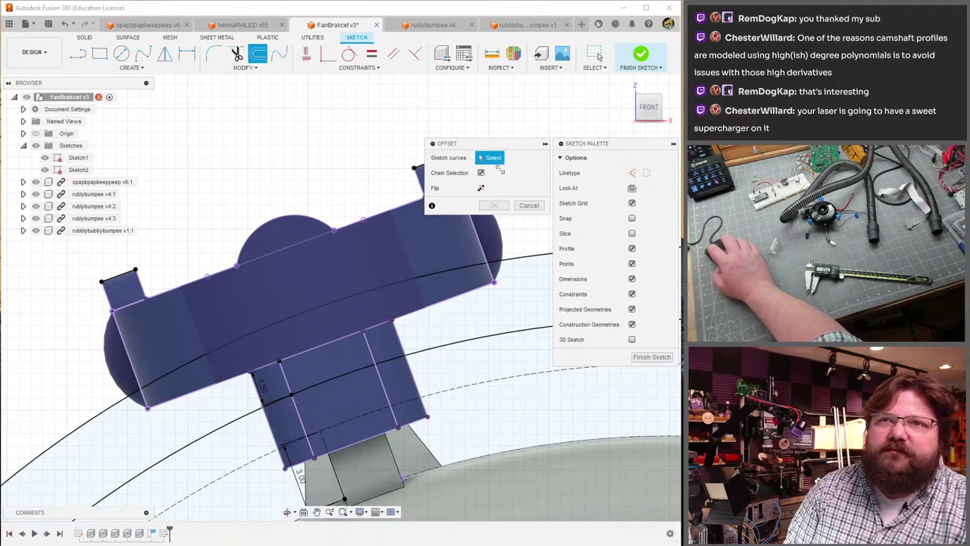
{"action": "scroll", "coordinate": [270, 229], "scroll_direction": "down", "scroll_amount": 4}
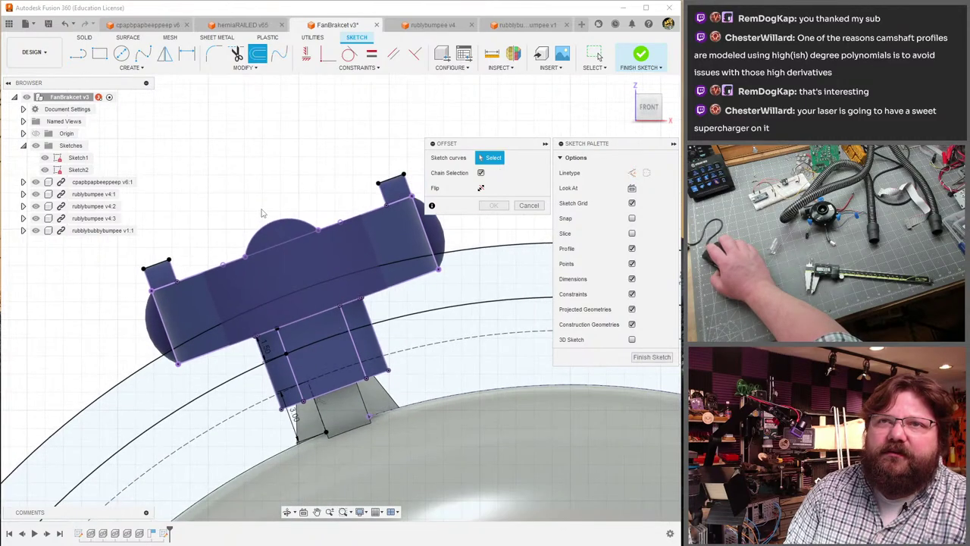
{"action": "left_click", "coordinate": [335, 244]}
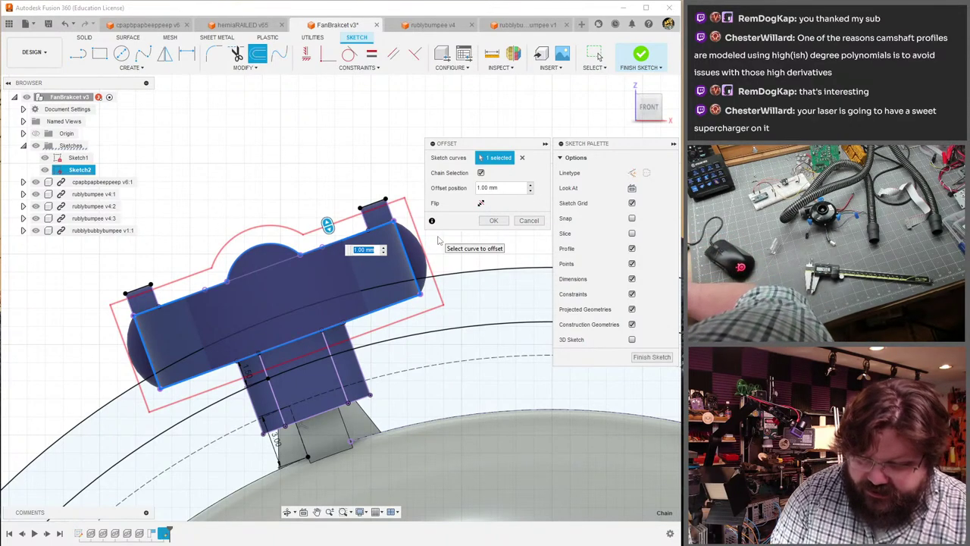
{"action": "type", "text": ".5"}
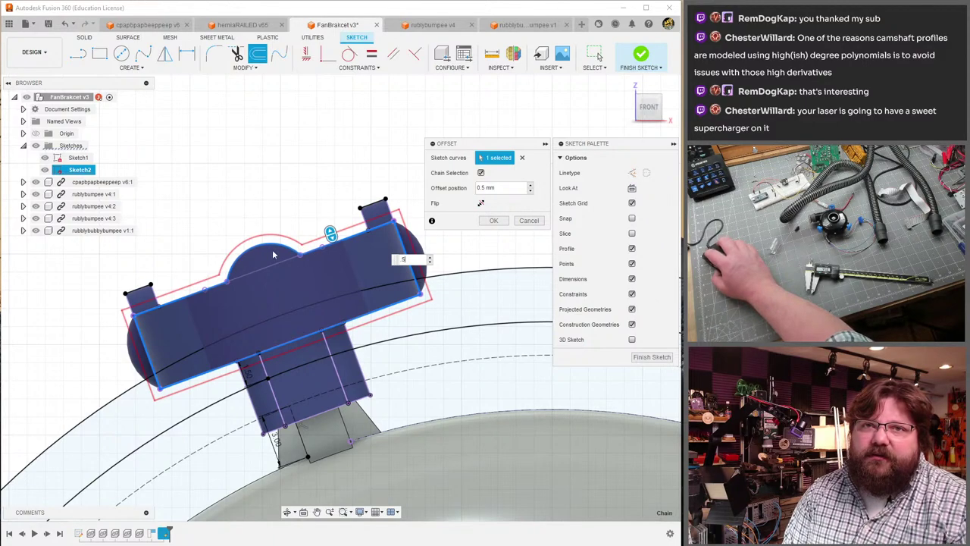
{"action": "left_click", "coordinate": [486, 220]}
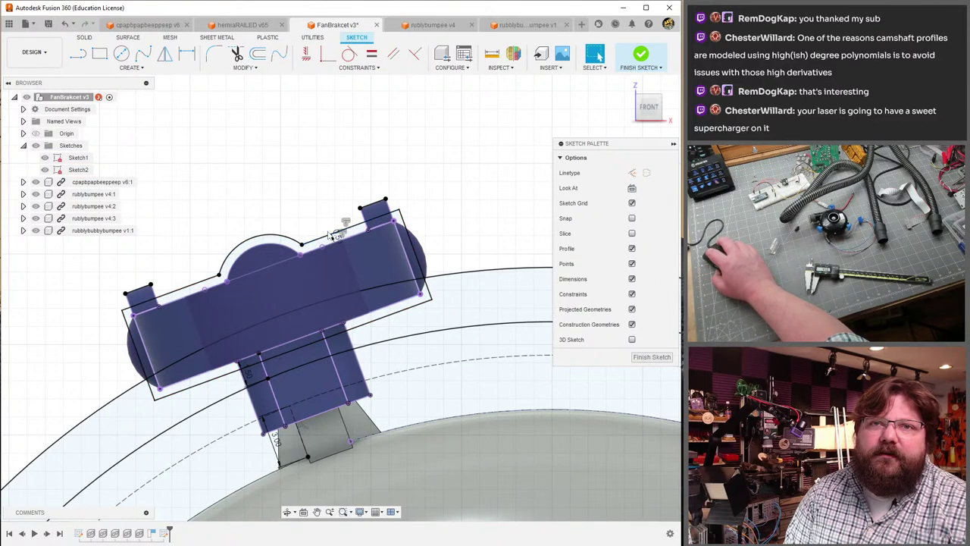
- Check the offset outline against the top bumper's projected edges and lips, and undo the 0.5 mm offset
{"action": "double_click", "coordinate": [317, 241]}
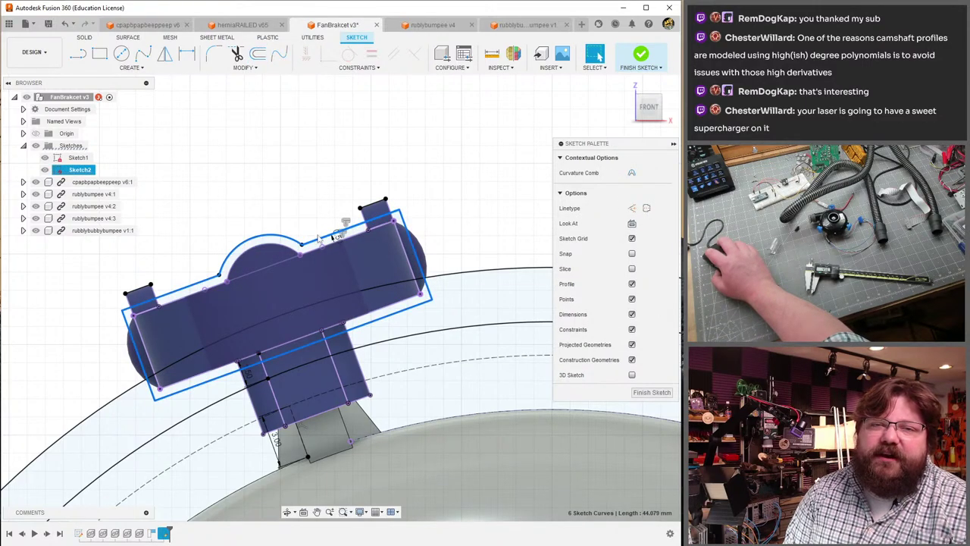
{"action": "key", "text": "Escape"}
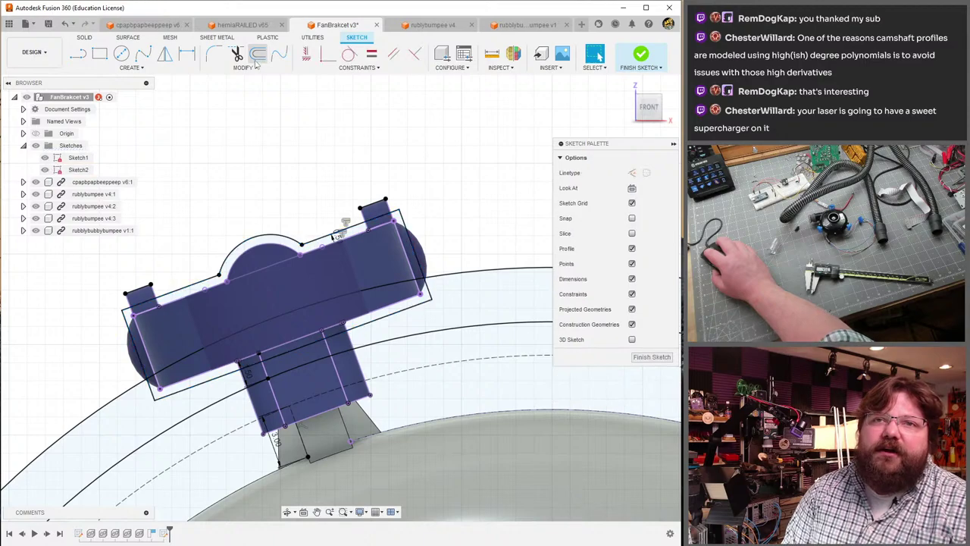
{"action": "left_click", "coordinate": [358, 237]}
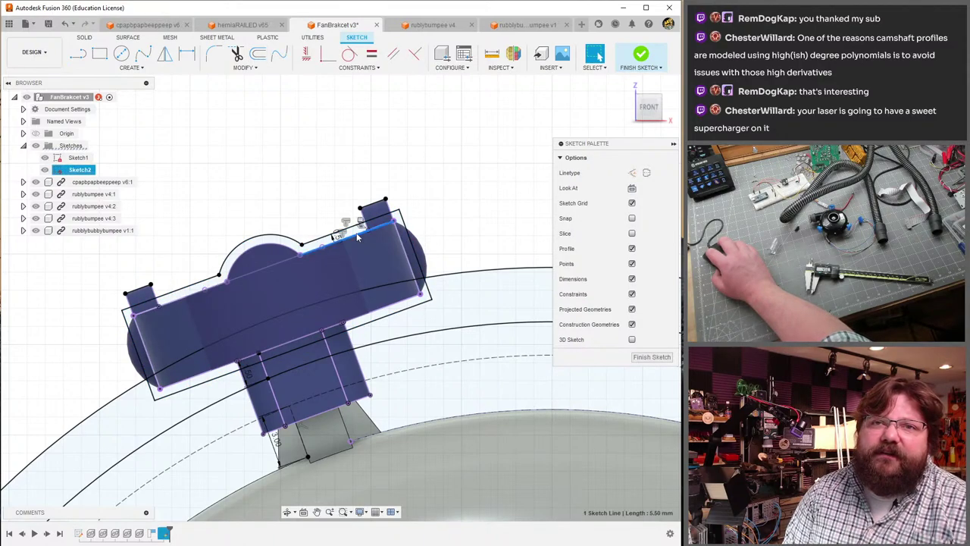
{"action": "key", "text": "Escape"}
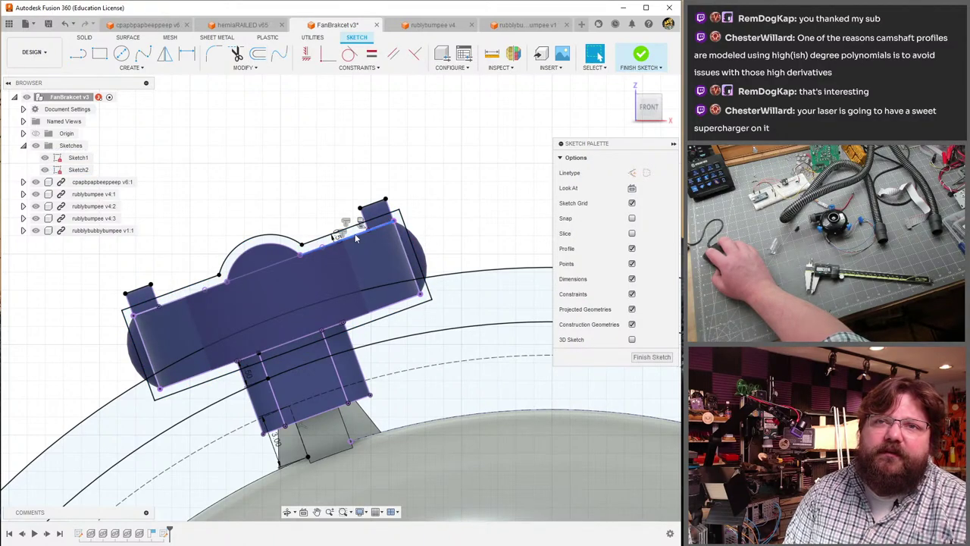
{"action": "left_click", "coordinate": [365, 255]}
{"action": "key", "text": "Escape"}
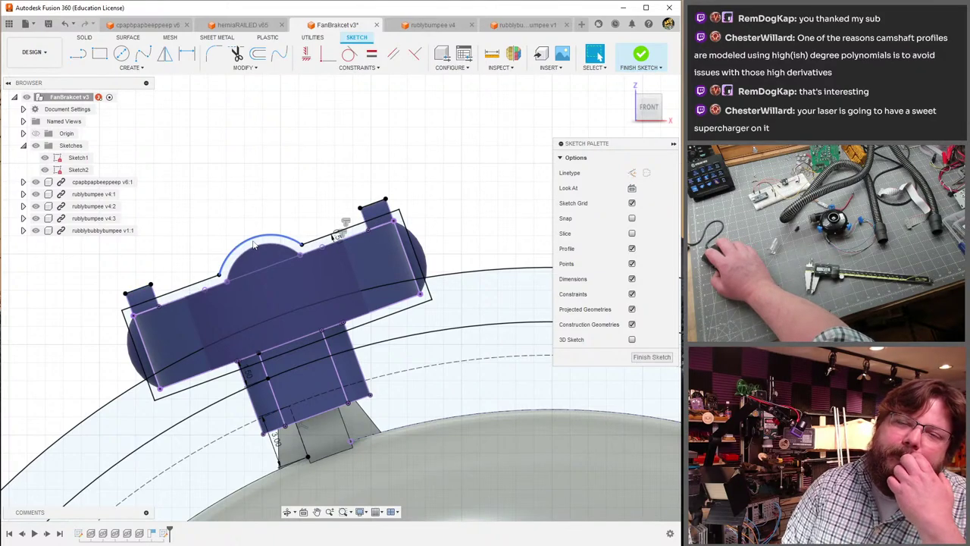
{"action": "scroll", "coordinate": [150, 288], "scroll_direction": "up", "scroll_amount": 1}
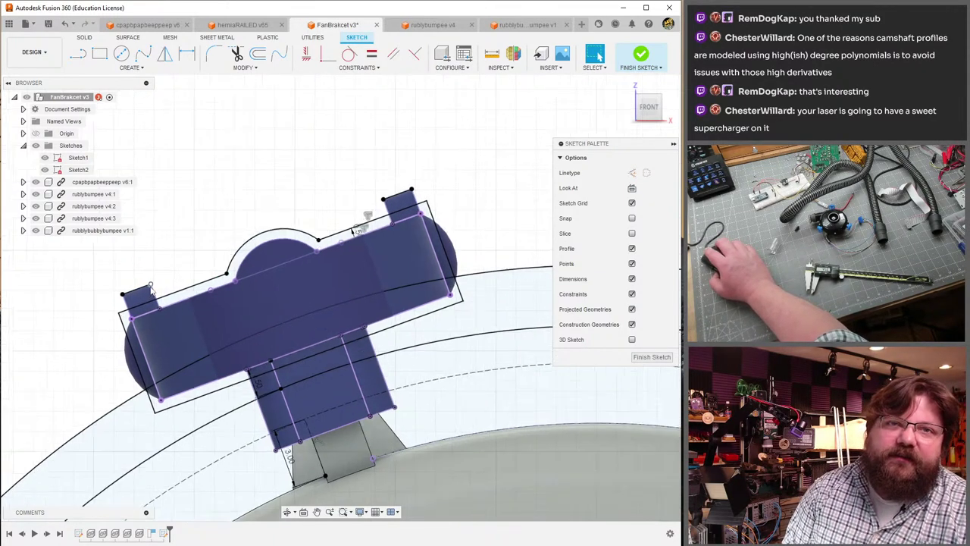
- Try to select the top bumper's outer outline edge by edge, including the left lip, the domed arc and the body's long edges
{"action": "scroll", "coordinate": [150, 286], "scroll_direction": "up", "scroll_amount": 5}
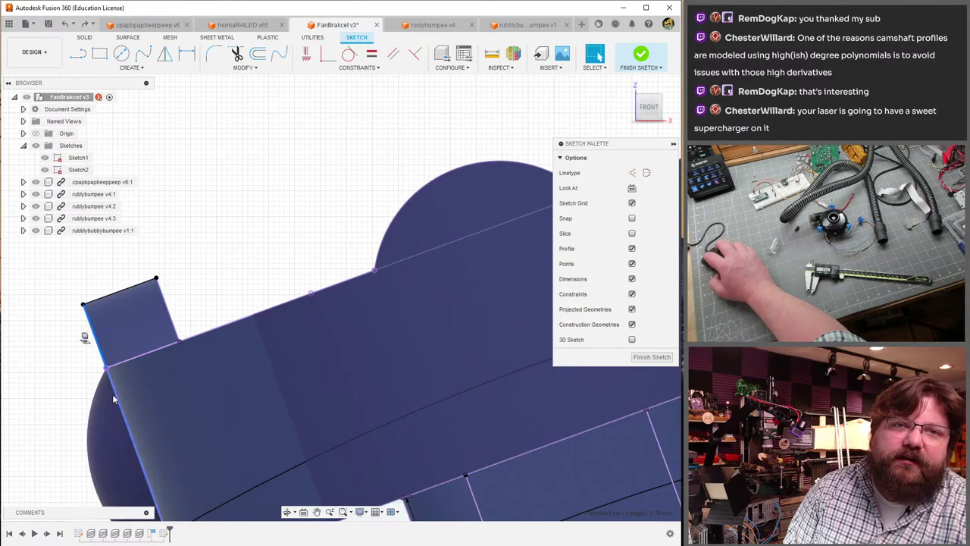
{"action": "scroll", "coordinate": [219, 279], "scroll_direction": "down", "scroll_amount": 4}
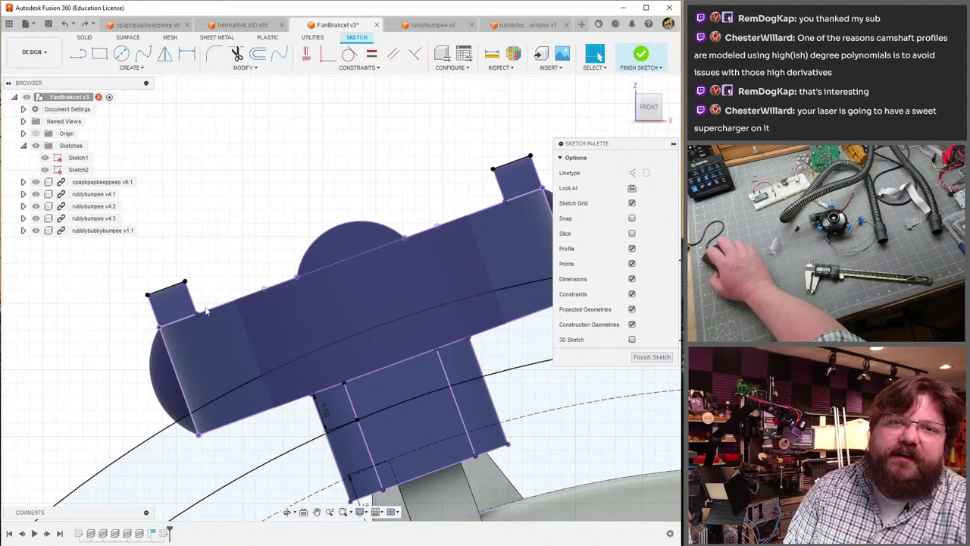
{"action": "left_click", "coordinate": [180, 385]}
{"action": "mouse_move", "coordinate": [220, 432]}
{"action": "left_mouse_down"}
{"action": "mouse_move", "coordinate": [398, 273]}
{"action": "mouse_move", "coordinate": [298, 360]}
{"action": "left_mouse_up"}
{"action": "left_click", "coordinate": [433, 320]}
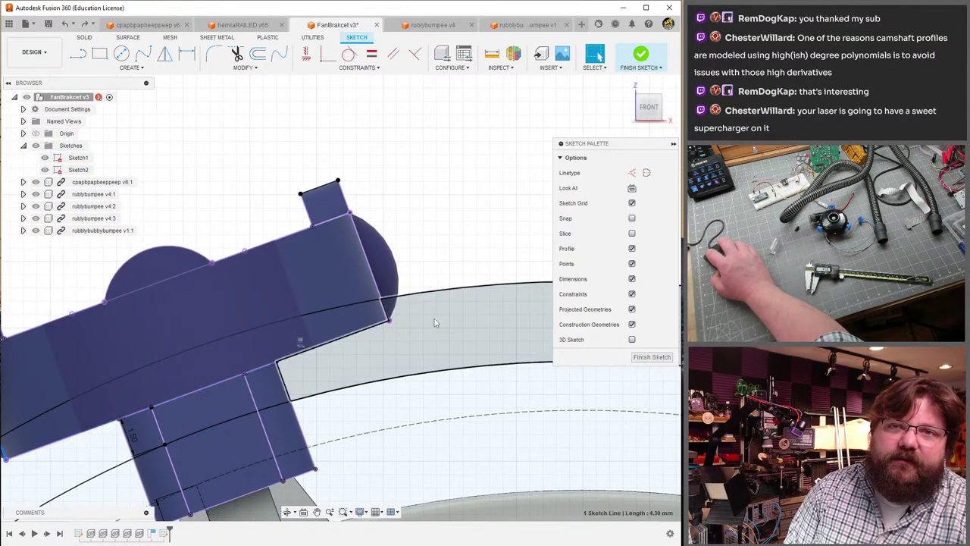
{"action": "left_click", "coordinate": [389, 312]}
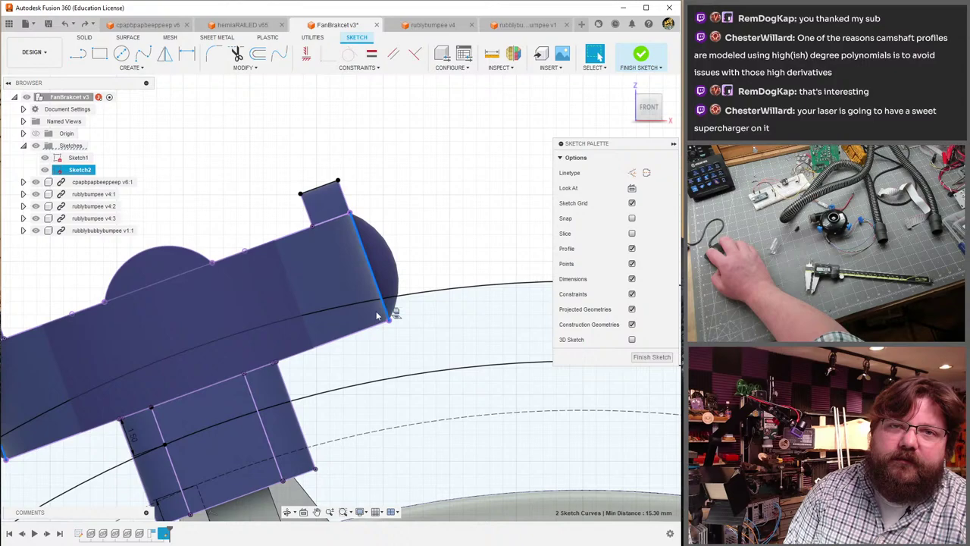
{"action": "left_click", "coordinate": [255, 371]}
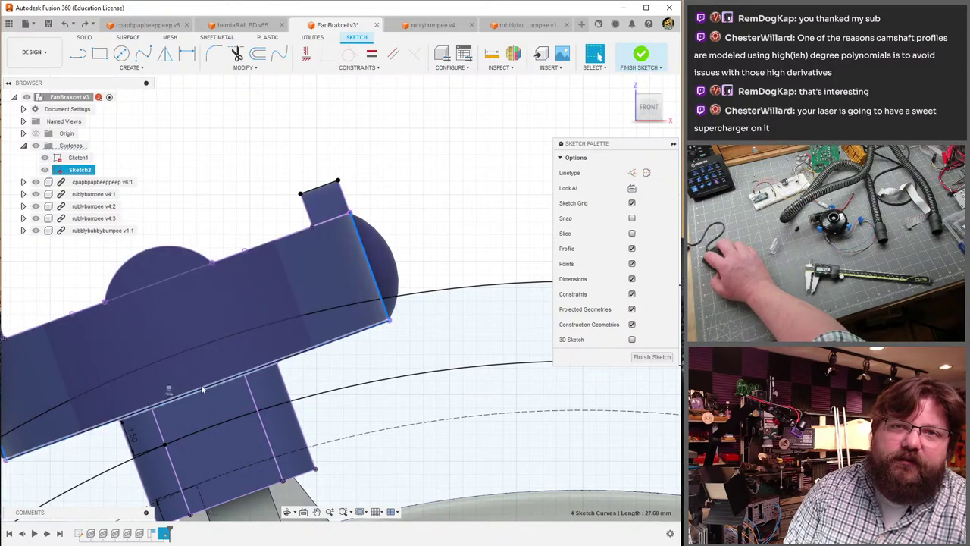
{"action": "left_click_drag", "start_coordinate": [268, 298], "coordinate": [366, 289]}
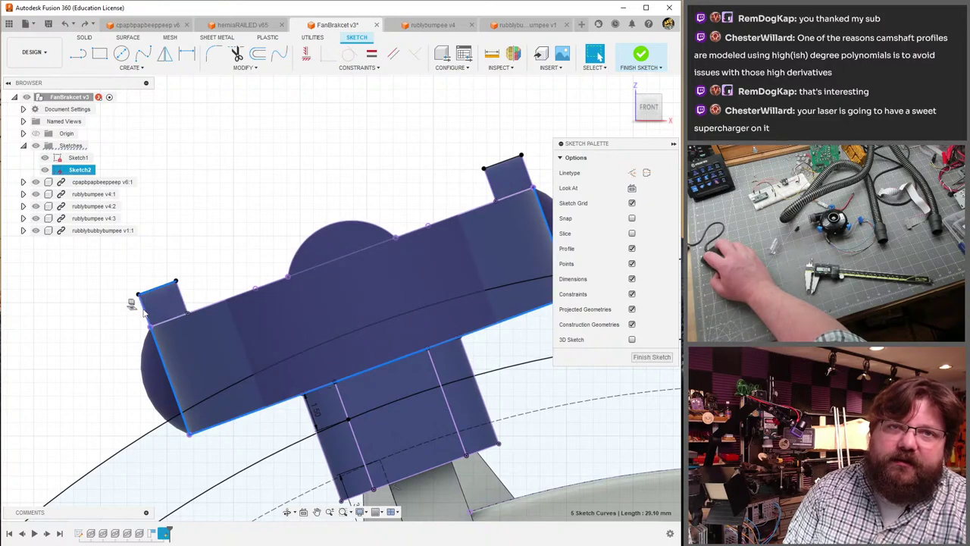
{"action": "left_click", "coordinate": [184, 302], "text": "shift"}
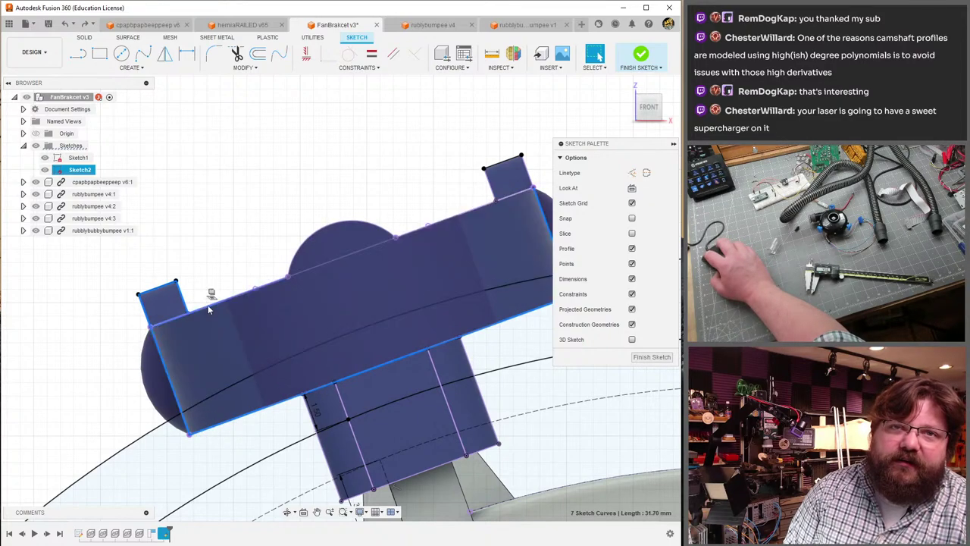
{"action": "left_click", "coordinate": [262, 285], "text": "shift"}
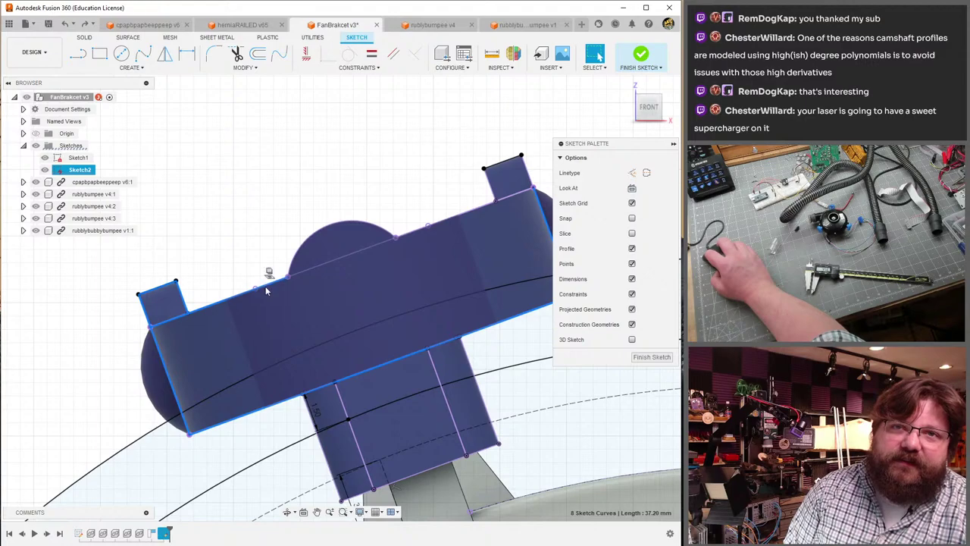
{"action": "left_click", "coordinate": [303, 256], "text": "shift"}
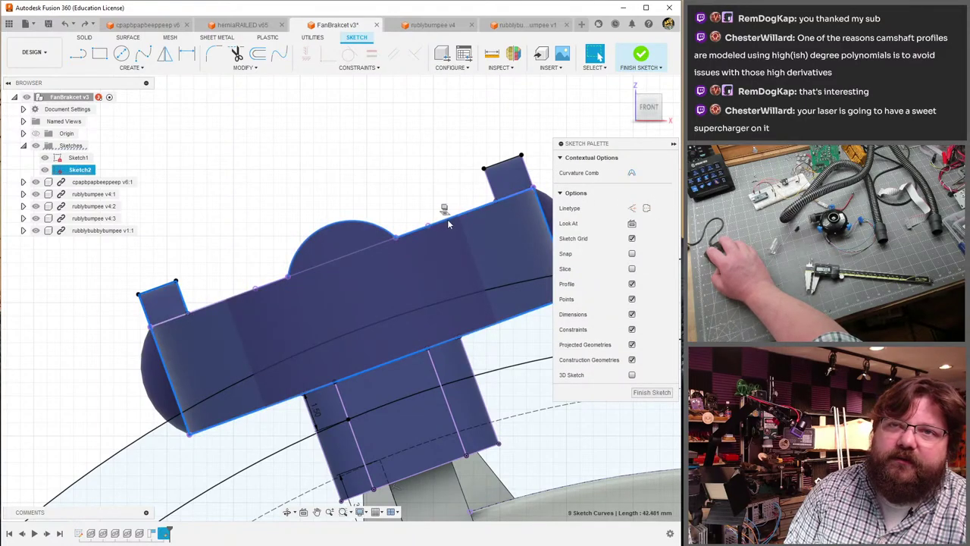
{"action": "key", "text": "Escape"}
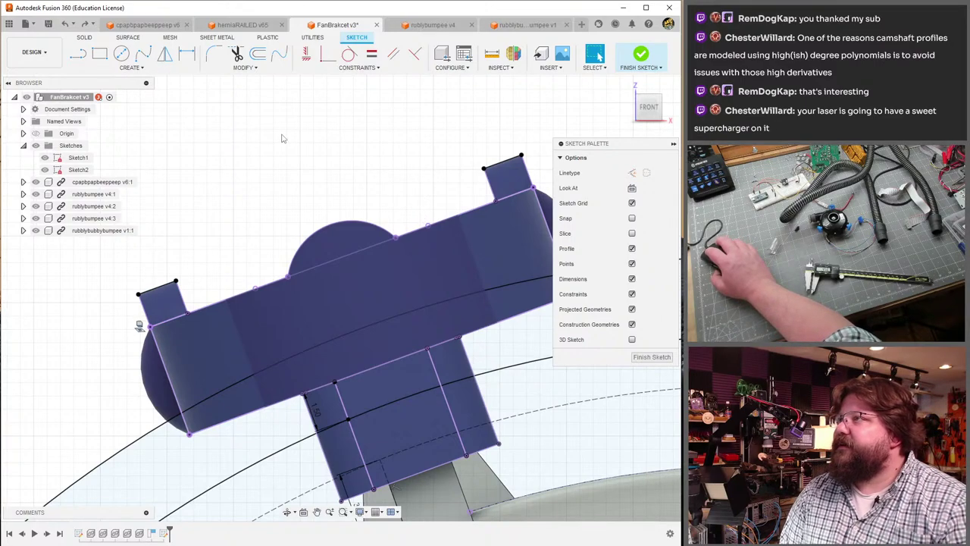
{"action": "mouse_move", "coordinate": [268, 197]}
{"action": "middle_mouse_down", "text": "shift"}
{"action": "mouse_move", "coordinate": [238, 225]}
{"action": "mouse_move", "coordinate": [257, 182]}
{"action": "middle_mouse_up", "text": "shift"}
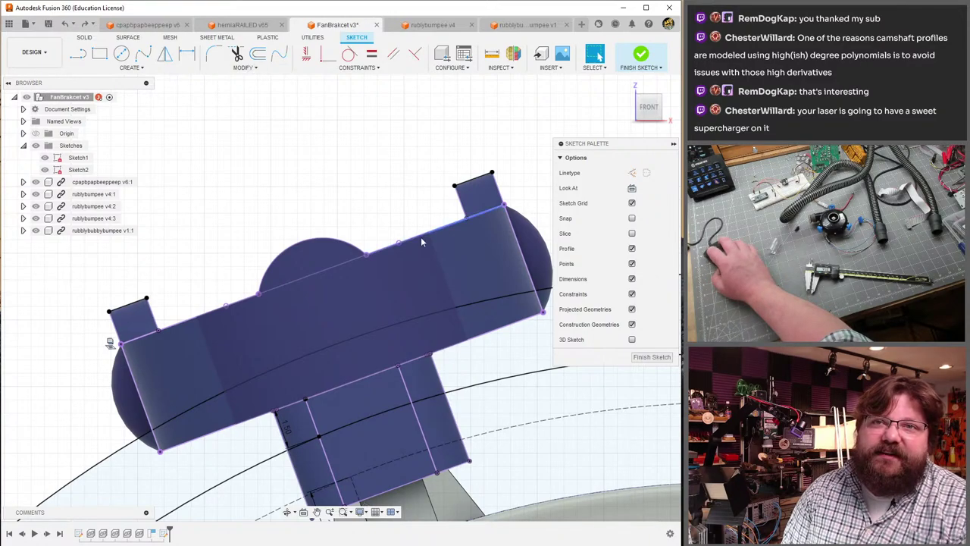
{"action": "scroll", "coordinate": [385, 250], "scroll_direction": "up", "scroll_amount": 5}
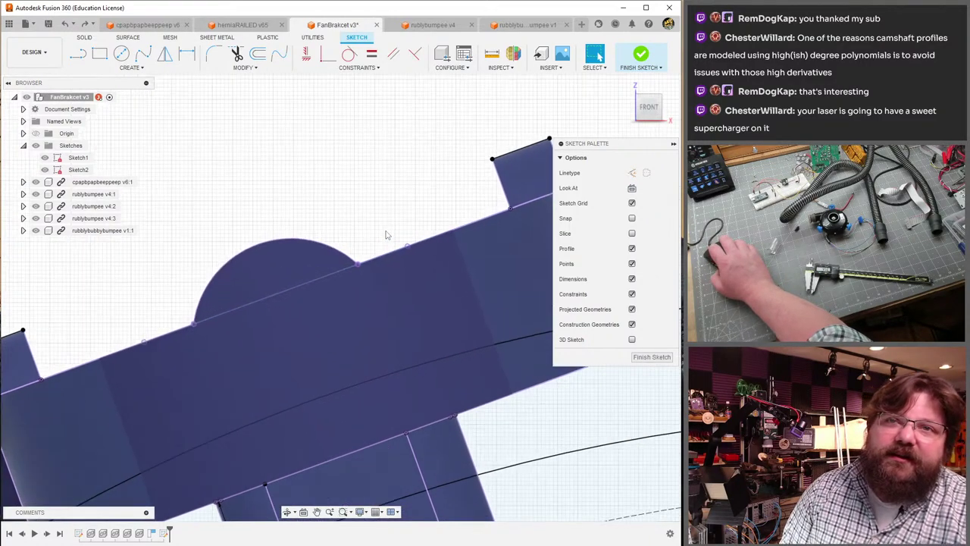
{"action": "scroll", "coordinate": [385, 256], "scroll_direction": "down", "scroll_amount": 6}
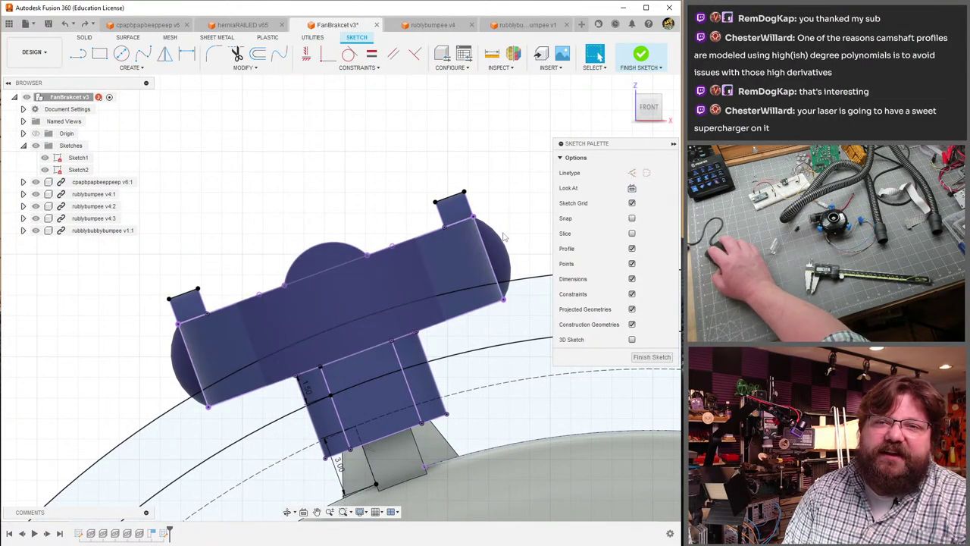
{"action": "left_click", "coordinate": [259, 56]}
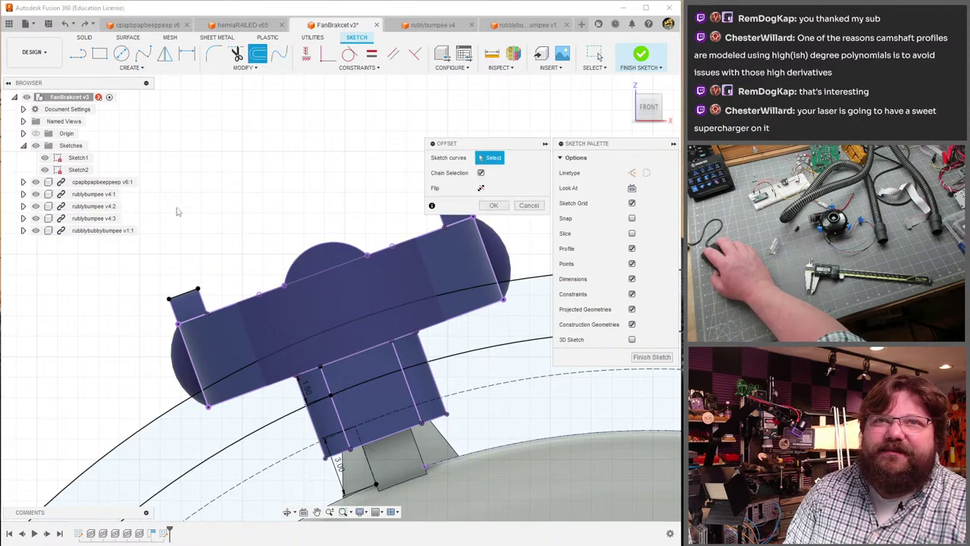
{"action": "left_click", "coordinate": [182, 297]}
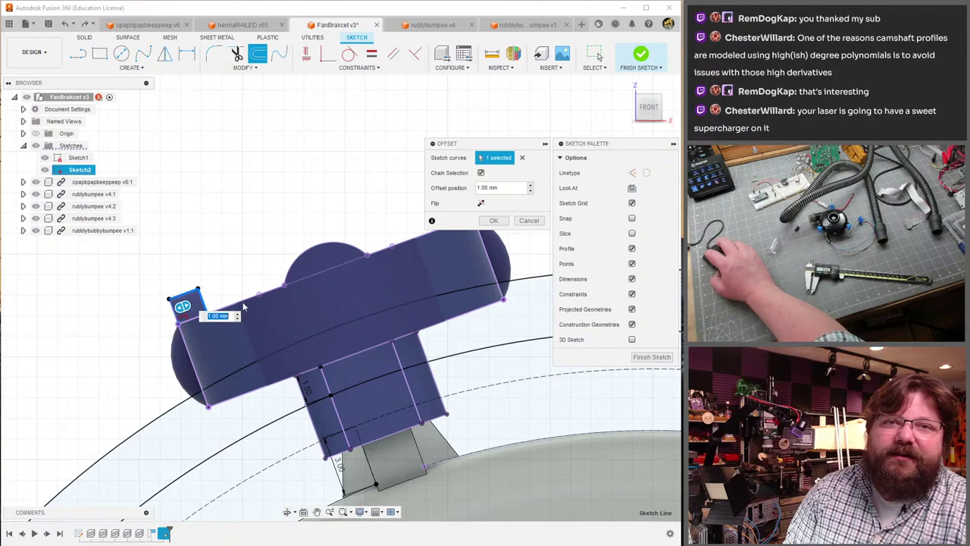
{"action": "scroll", "coordinate": [241, 300], "scroll_direction": "up", "scroll_amount": 5}
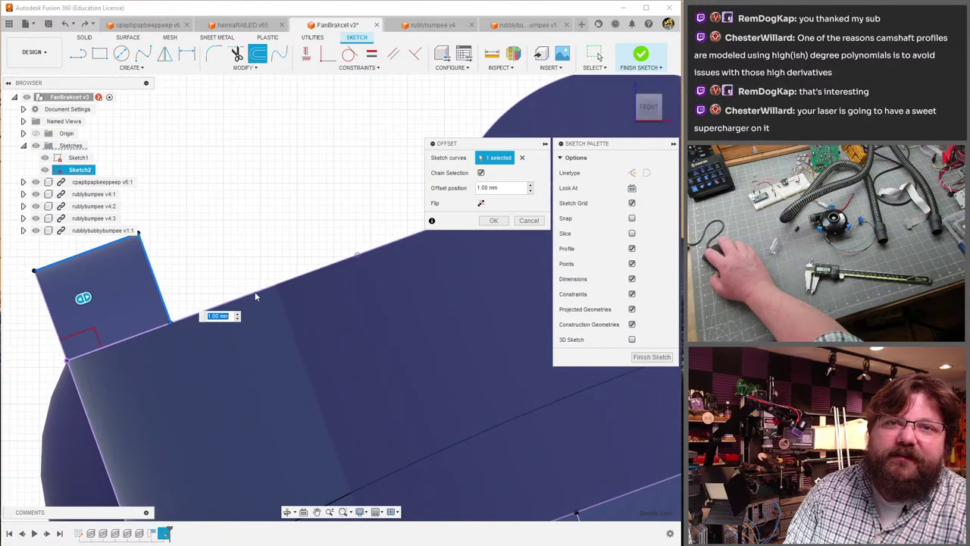
{"action": "scroll", "coordinate": [303, 319], "scroll_direction": "down", "scroll_amount": 6}
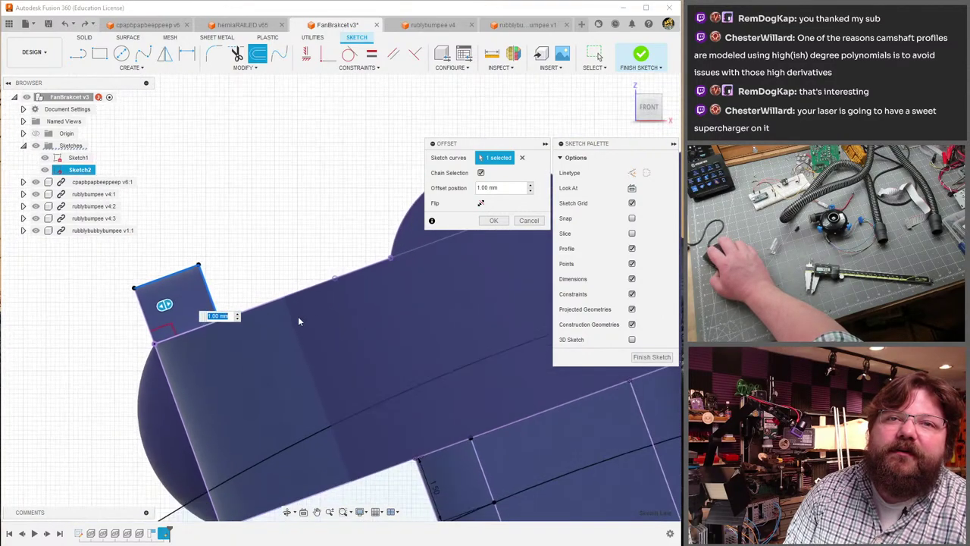
{"action": "key", "text": "Escape"}
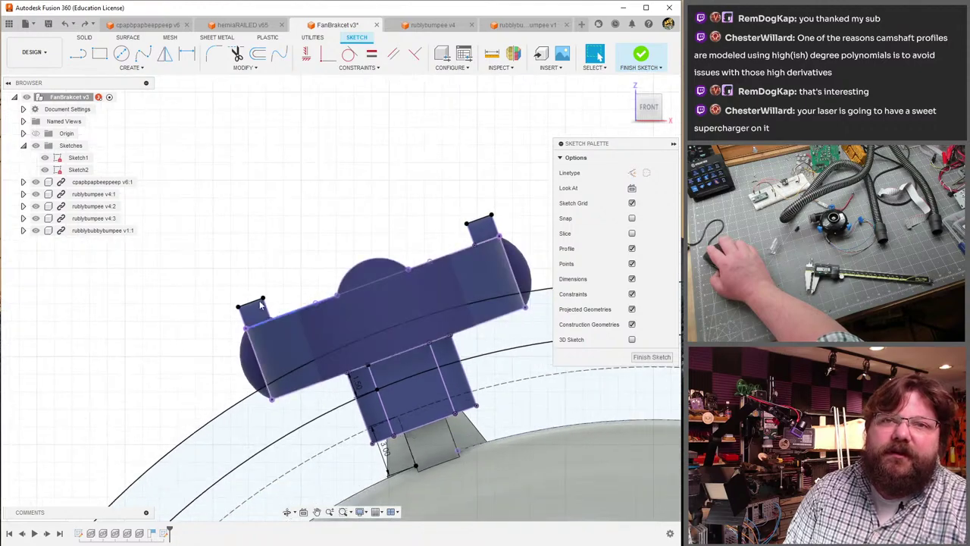
- Draw lines along the top bumper's outer edge from the left lip's inner corner through the edge's midpoint to the dome's left base
{"action": "key", "text": "l"}
{"action": "scroll", "coordinate": [238, 184], "scroll_direction": "down", "scroll_amount": 5}
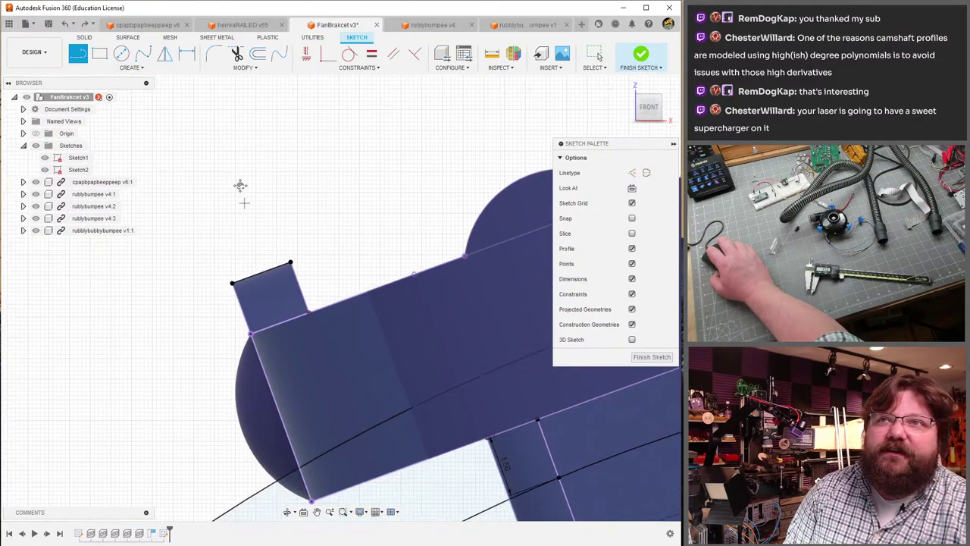
{"action": "middle_click_drag", "start_coordinate": [348, 258], "coordinate": [288, 334]}
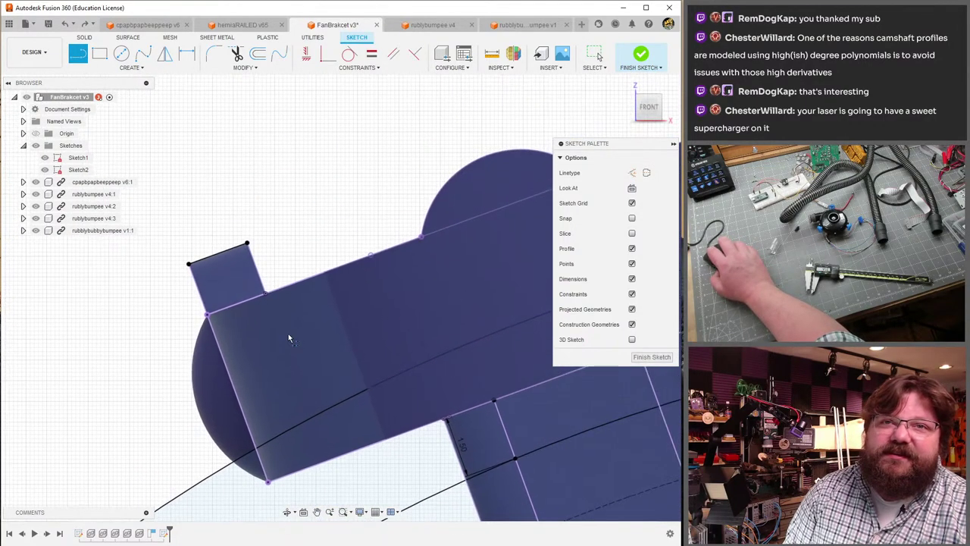
{"action": "left_click", "coordinate": [267, 298]}
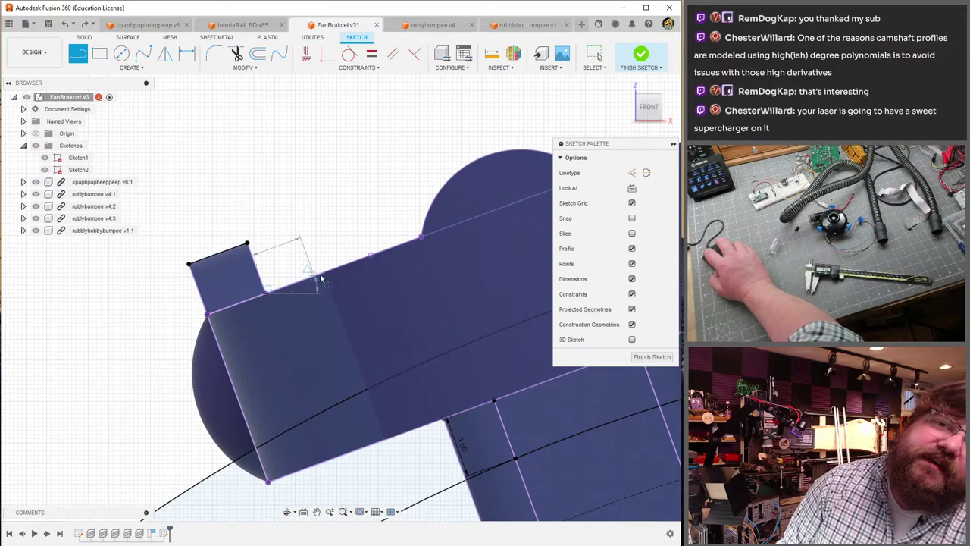
{"action": "middle_click_drag", "start_coordinate": [356, 257], "coordinate": [279, 321]}
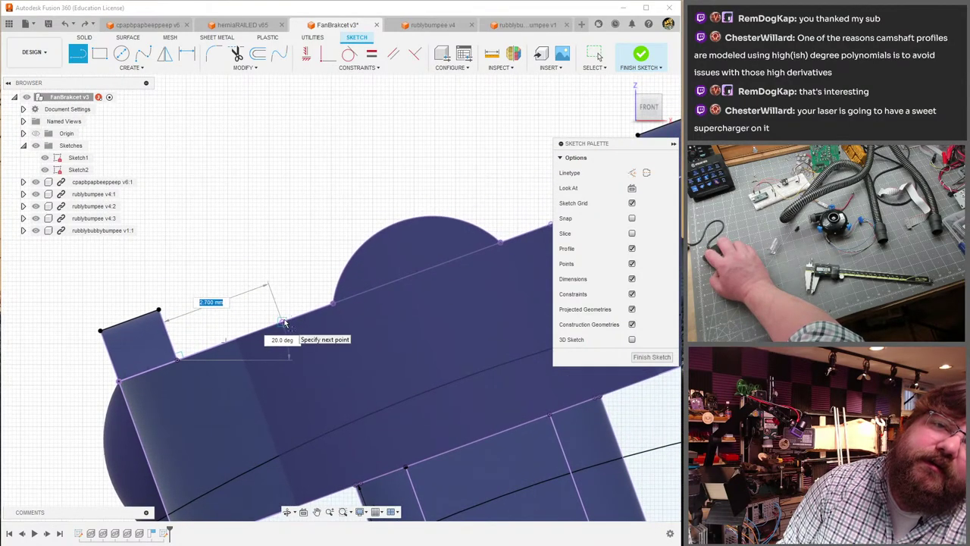
{"action": "double_click", "coordinate": [284, 322]}
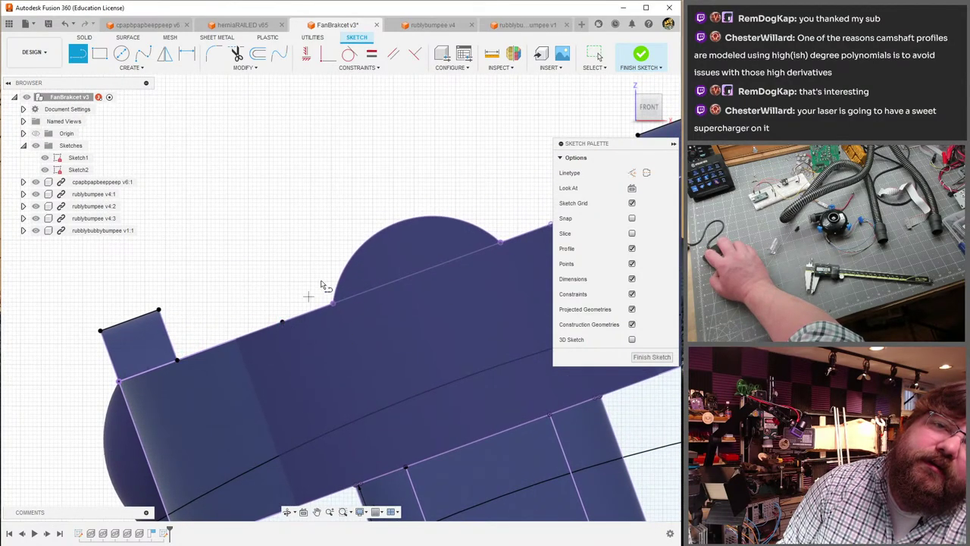
{"action": "left_click", "coordinate": [283, 322]}
{"action": "double_click", "coordinate": [336, 307]}
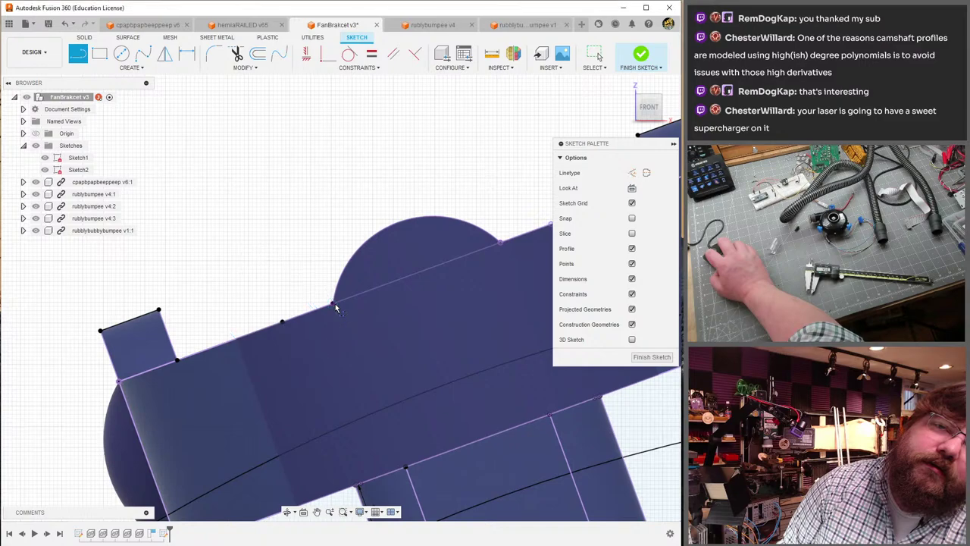
- Draw lines along the top bumper's outer edge from the dome's right base through the edge's midpoint to the right lip's inner corner
{"action": "middle_click_drag", "start_coordinate": [336, 307], "coordinate": [213, 352]}
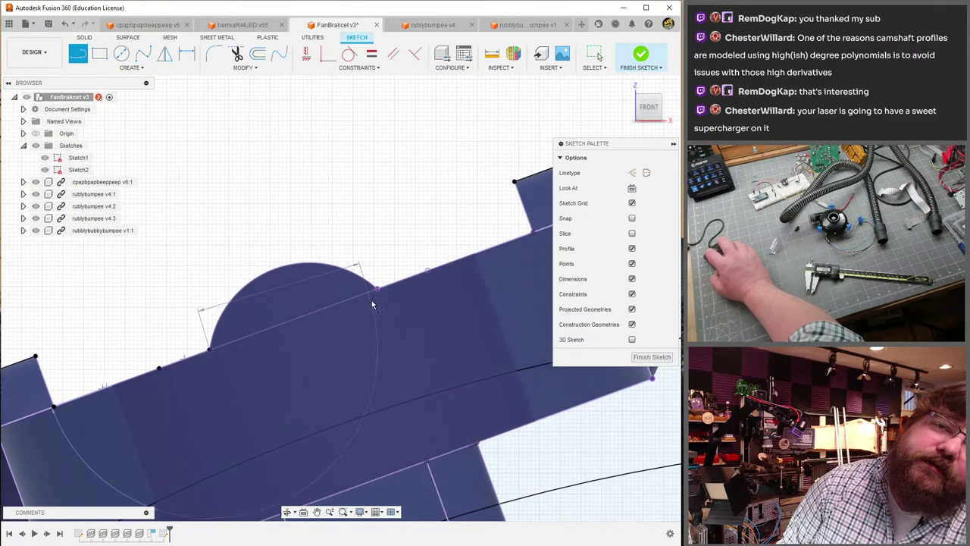
{"action": "left_click", "coordinate": [210, 349]}
{"action": "key", "text": "Escape"}
{"action": "middle_click_drag", "start_coordinate": [418, 238], "coordinate": [307, 308]}
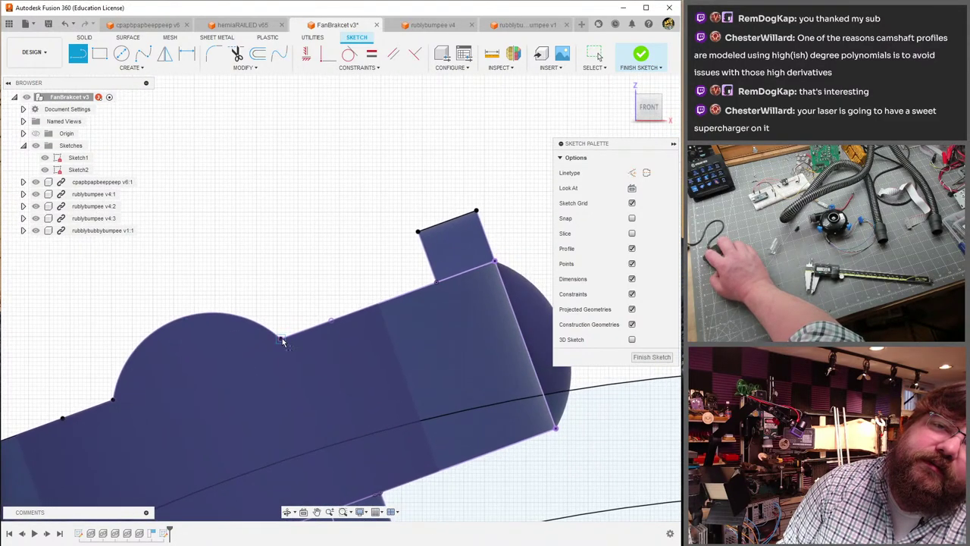
{"action": "left_click", "coordinate": [282, 338]}
{"action": "double_click", "coordinate": [331, 320]}
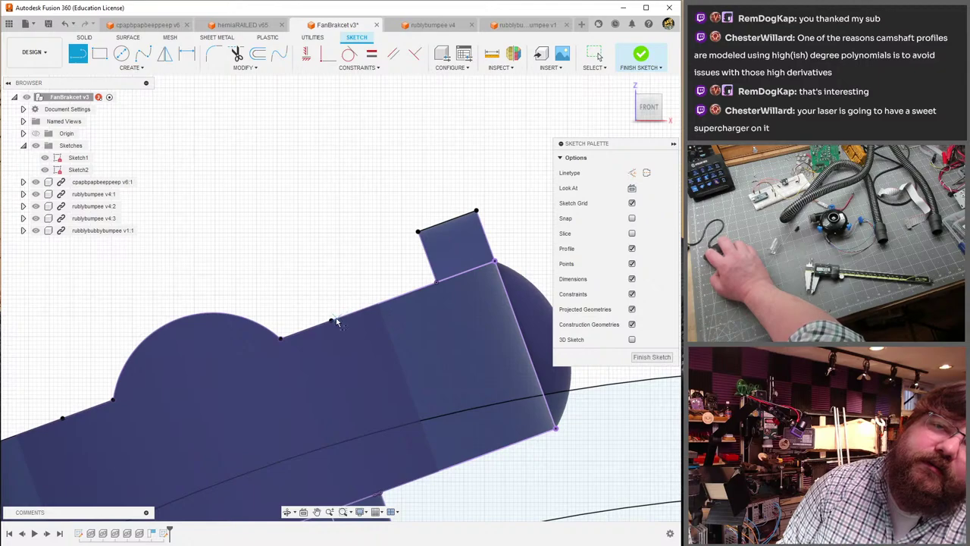
{"action": "mouse_move", "coordinate": [331, 322]}
{"action": "left_mouse_down"}
{"action": "mouse_move", "coordinate": [451, 277]}
{"action": "mouse_move", "coordinate": [437, 289]}
{"action": "left_mouse_up"}
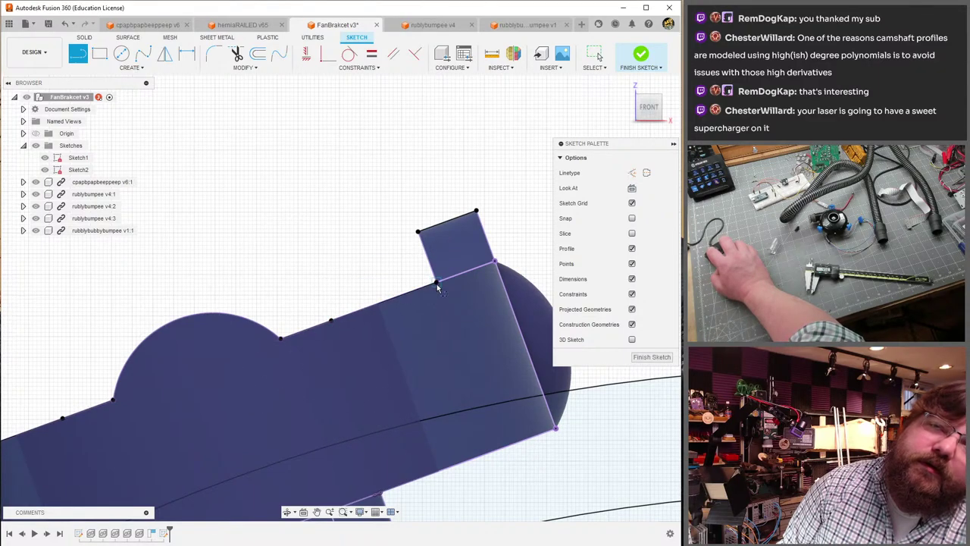
- Draw a line up the inner side of the top bumper's right lip to its outer corner
{"action": "left_click", "coordinate": [418, 231]}
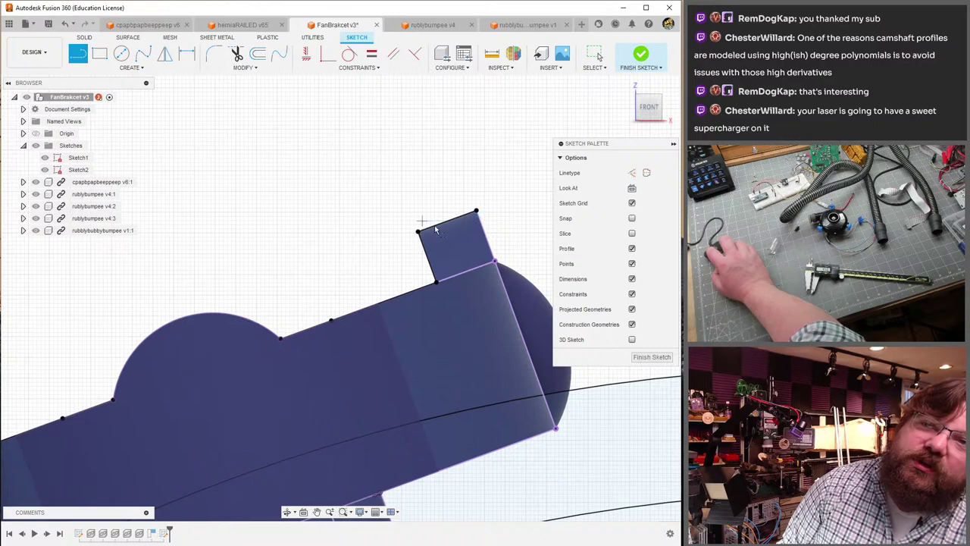
{"action": "left_click", "coordinate": [476, 210]}
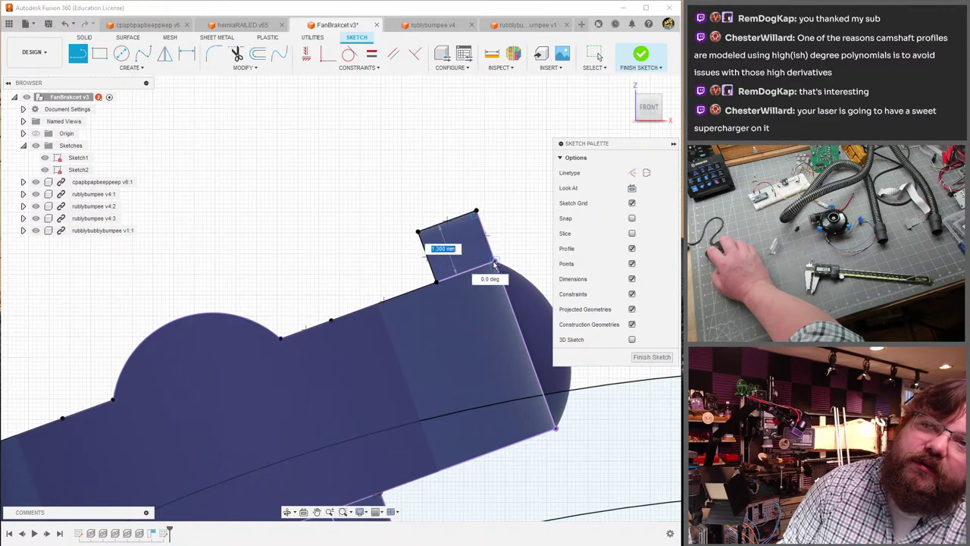
{"action": "key", "text": "Escape"}
{"action": "scroll", "coordinate": [347, 355], "scroll_direction": "down", "scroll_amount": 3}
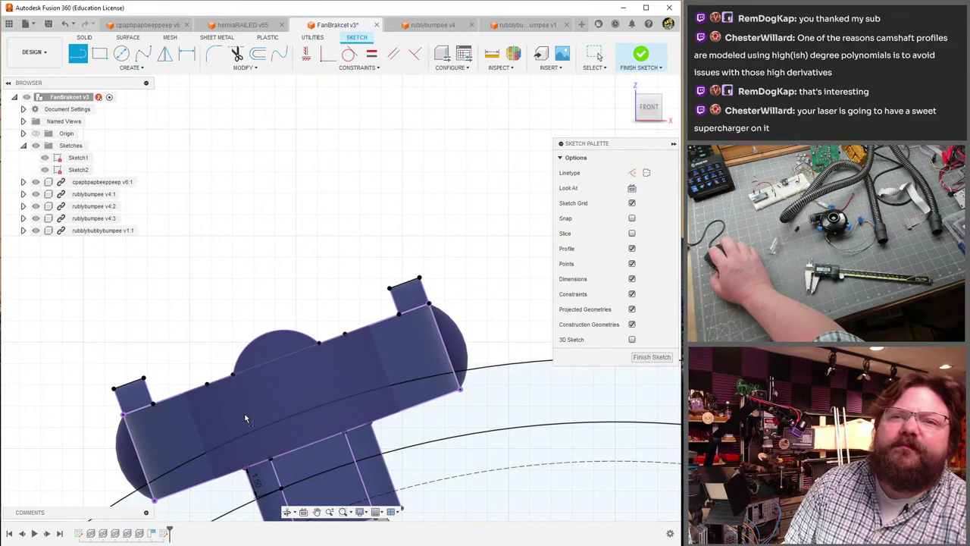
- Select the top bumper's domed body area together with its two lip areas
{"action": "key", "text": "Escape"}
{"action": "left_click", "coordinate": [309, 367]}
{"action": "left_click", "coordinate": [315, 386]}
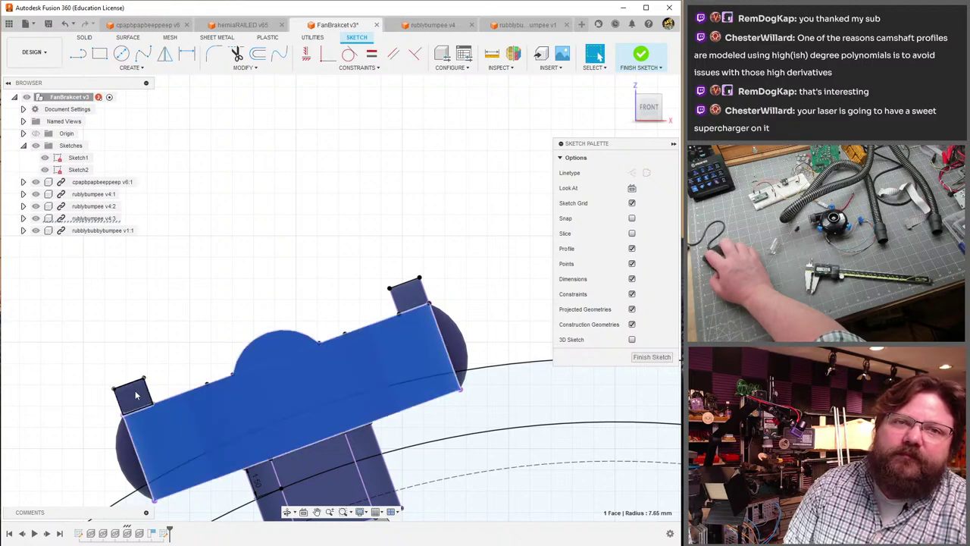
{"action": "left_click", "coordinate": [409, 296], "text": "shift"}
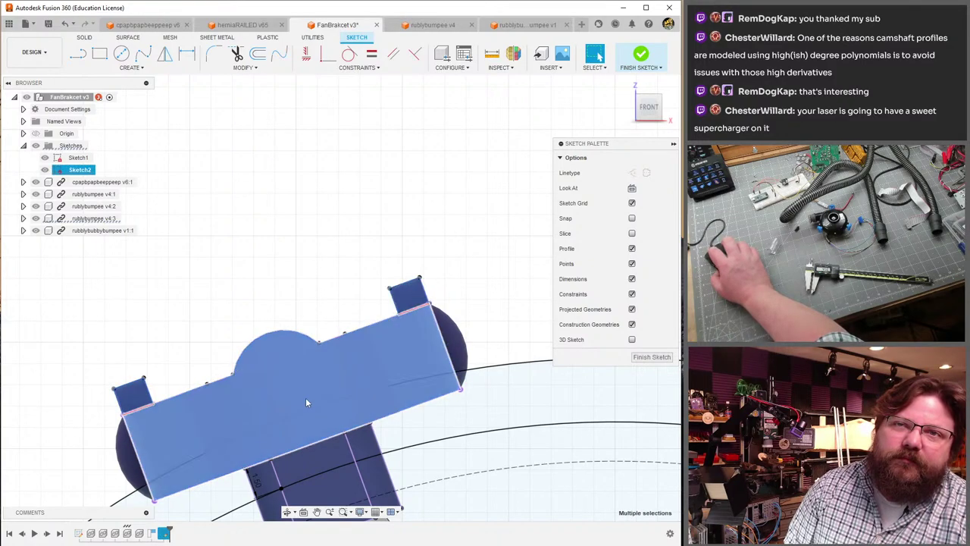
{"action": "middle_click_drag", "start_coordinate": [227, 282], "coordinate": [299, 240]}
{"action": "key", "text": "Escape"}
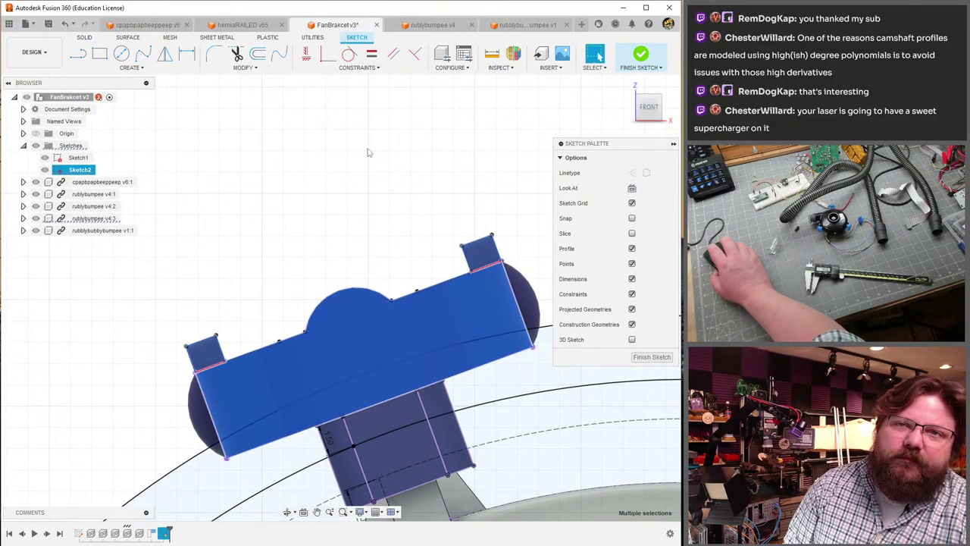
{"action": "left_click", "coordinate": [198, 410], "text": "shift"}
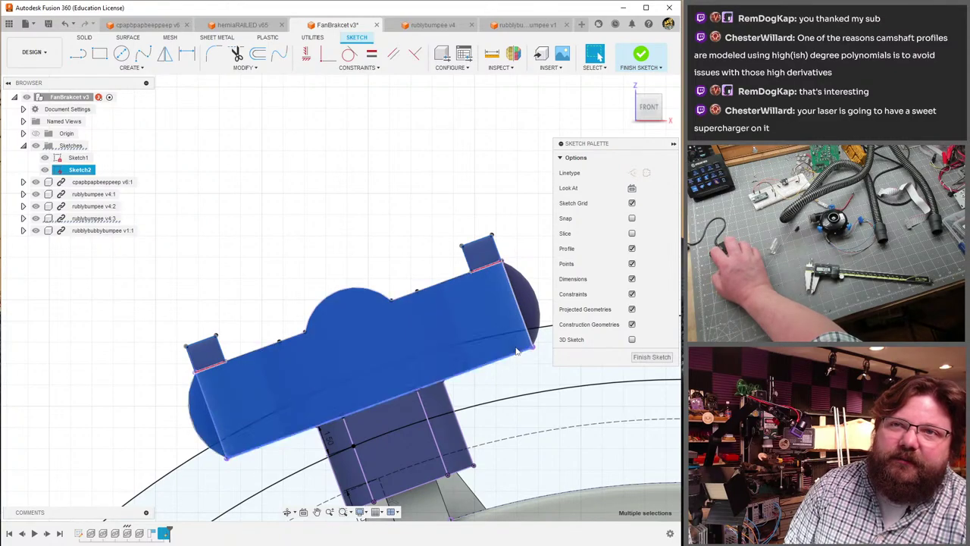
{"action": "left_click", "coordinate": [529, 295], "text": "shift"}
{"action": "scroll", "coordinate": [523, 288], "scroll_direction": "up", "scroll_amount": 3}
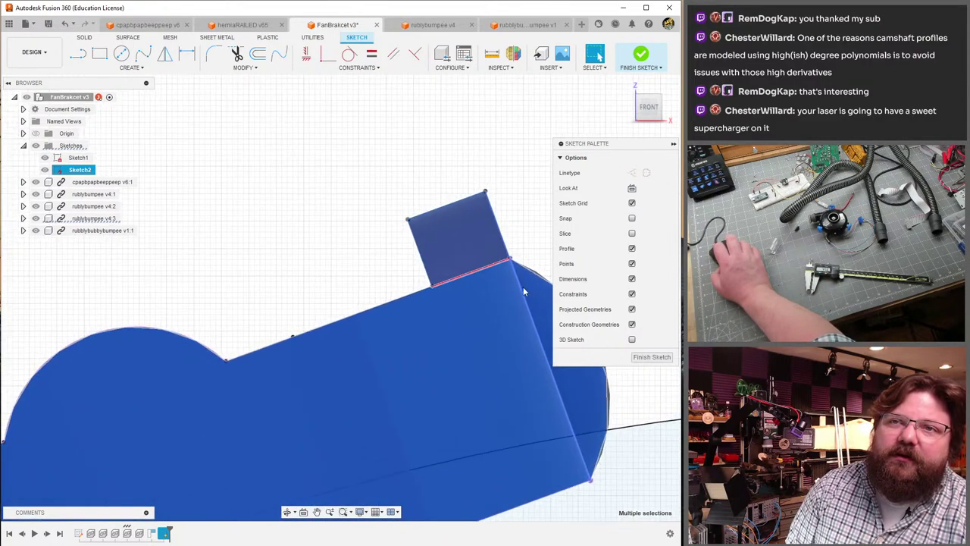
{"action": "scroll", "coordinate": [292, 281], "scroll_direction": "down", "scroll_amount": 3}
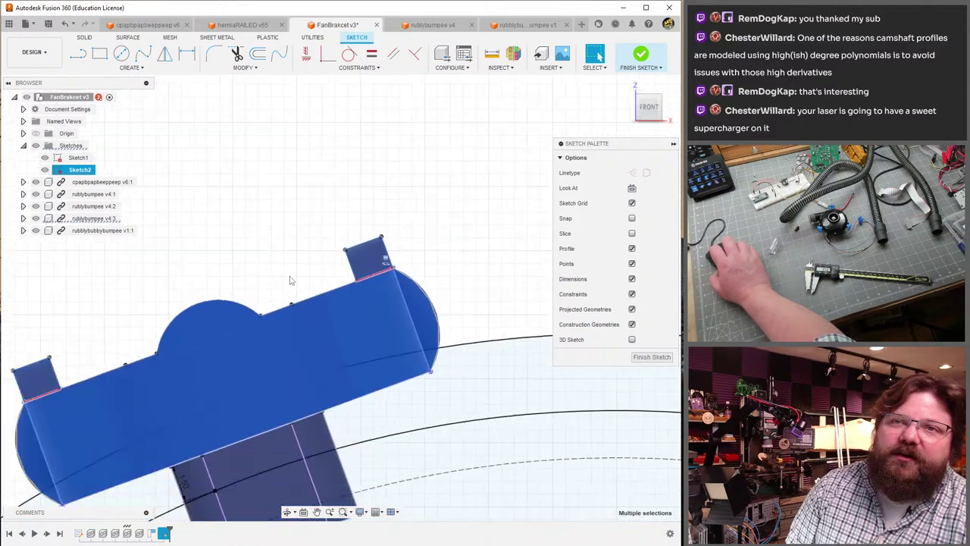
{"action": "mouse_move", "coordinate": [290, 280]}
{"action": "middle_mouse_down"}
{"action": "mouse_move", "coordinate": [353, 238]}
{"action": "mouse_move", "coordinate": [373, 205]}
{"action": "middle_mouse_up"}
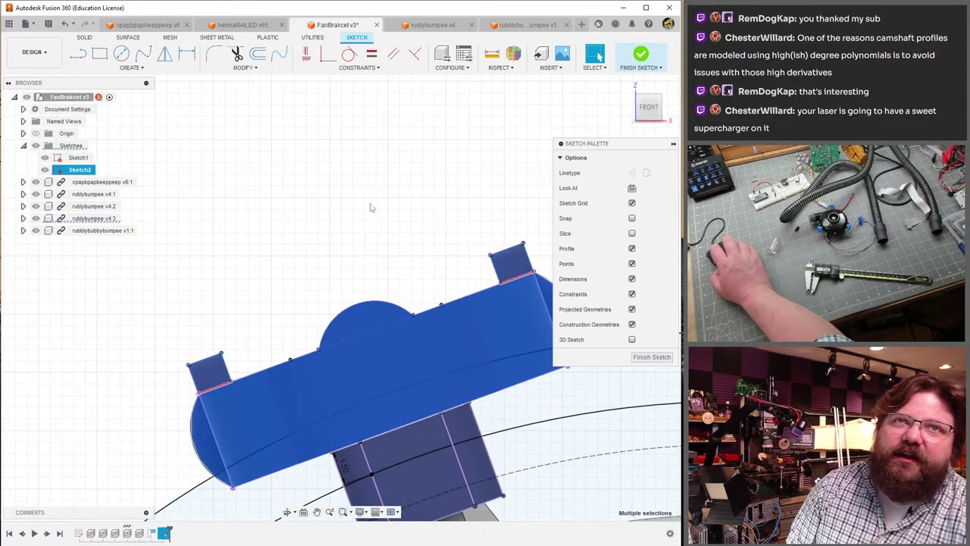
{"action": "left_click", "coordinate": [258, 54]}
{"action": "left_click", "coordinate": [531, 208]}
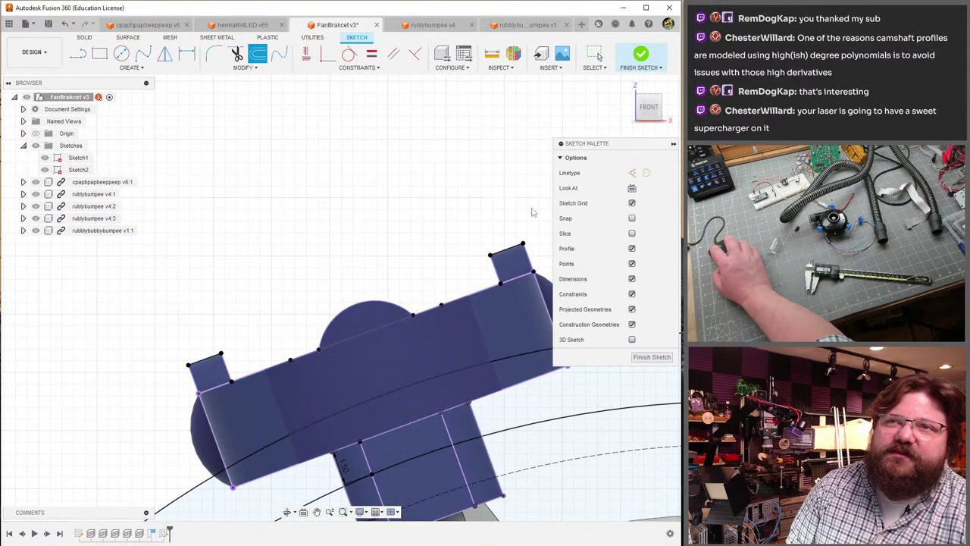
- Delete the sketch segments along the body's upper edge between the central arc's short stubs and the two end tabs
{"action": "scroll", "coordinate": [533, 213], "scroll_direction": "up", "scroll_amount": 3}
{"action": "middle_click_drag", "start_coordinate": [443, 254], "coordinate": [282, 254]}
{"action": "scroll", "coordinate": [350, 274], "scroll_direction": "up", "scroll_amount": 1}
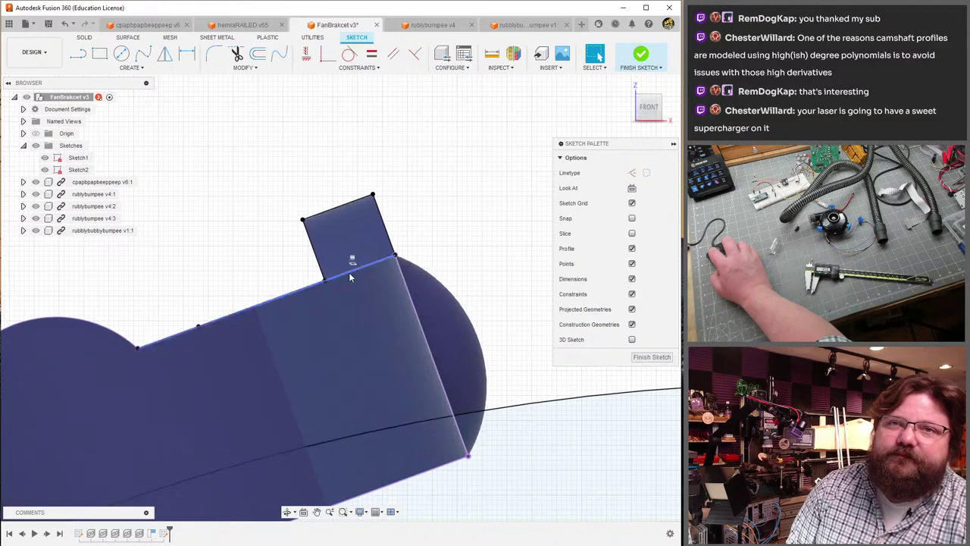
{"action": "left_click", "coordinate": [348, 274]}
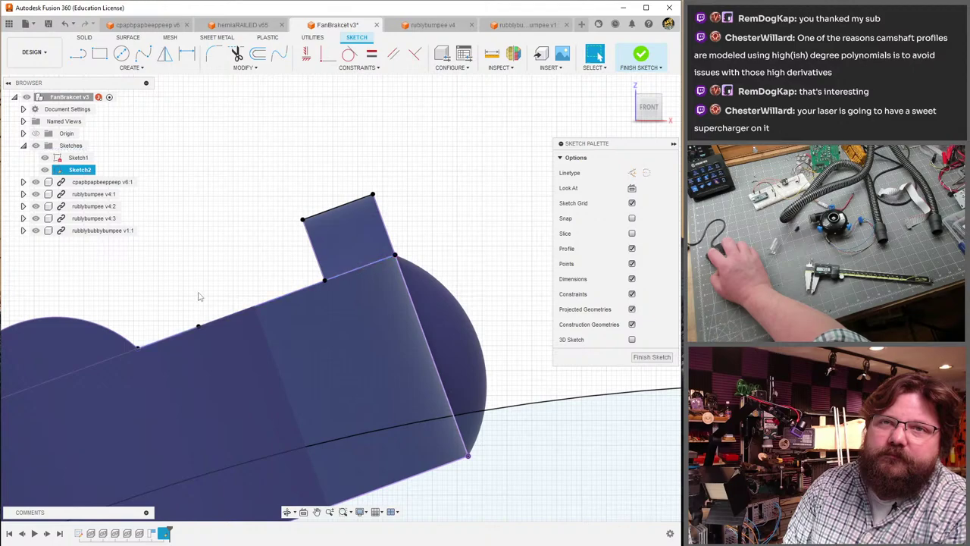
{"action": "mouse_move", "coordinate": [169, 337]}
{"action": "middle_mouse_down"}
{"action": "mouse_move", "coordinate": [190, 271]}
{"action": "mouse_move", "coordinate": [366, 227]}
{"action": "mouse_move", "coordinate": [345, 236]}
{"action": "middle_mouse_up"}
{"action": "middle_click_drag", "start_coordinate": [483, 265], "coordinate": [92, 352]}
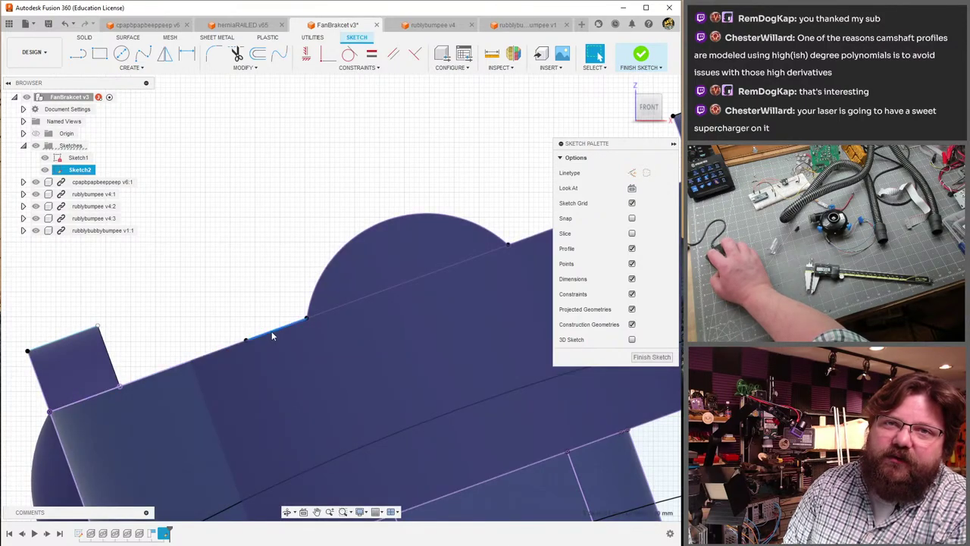
{"action": "mouse_move", "coordinate": [282, 277]}
{"action": "middle_mouse_down"}
{"action": "mouse_move", "coordinate": [136, 278]}
{"action": "mouse_move", "coordinate": [154, 284]}
{"action": "mouse_move", "coordinate": [266, 253]}
{"action": "middle_mouse_up"}
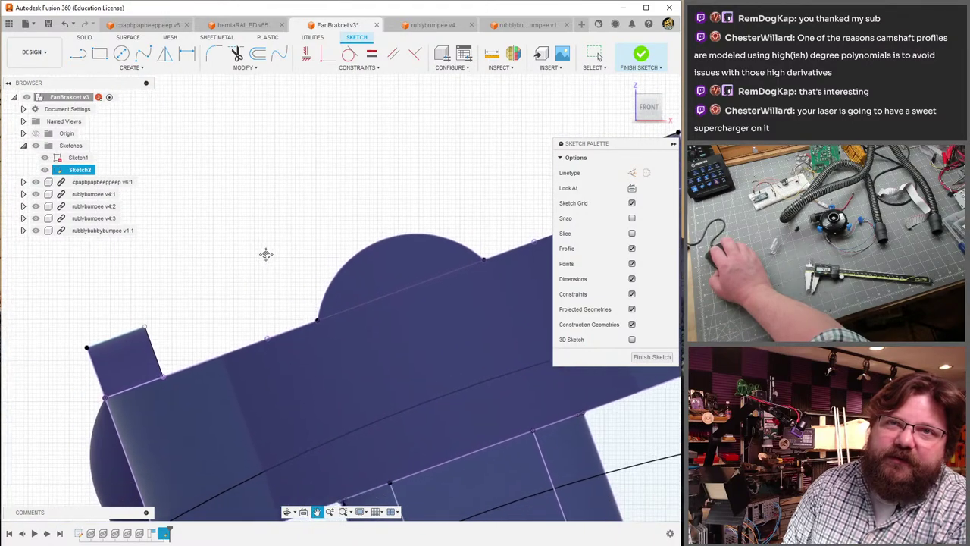
{"action": "left_click", "coordinate": [104, 53]}
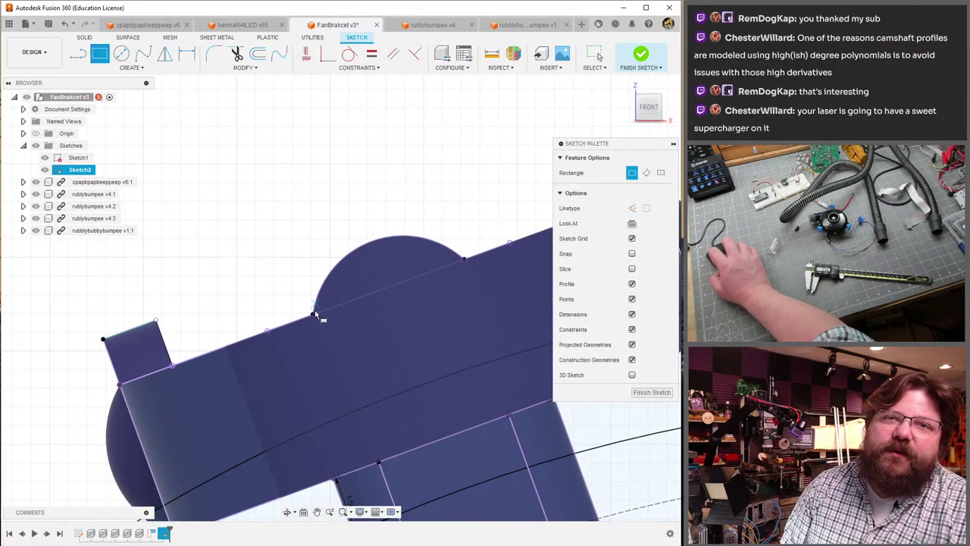
{"action": "left_click", "coordinate": [267, 329]}
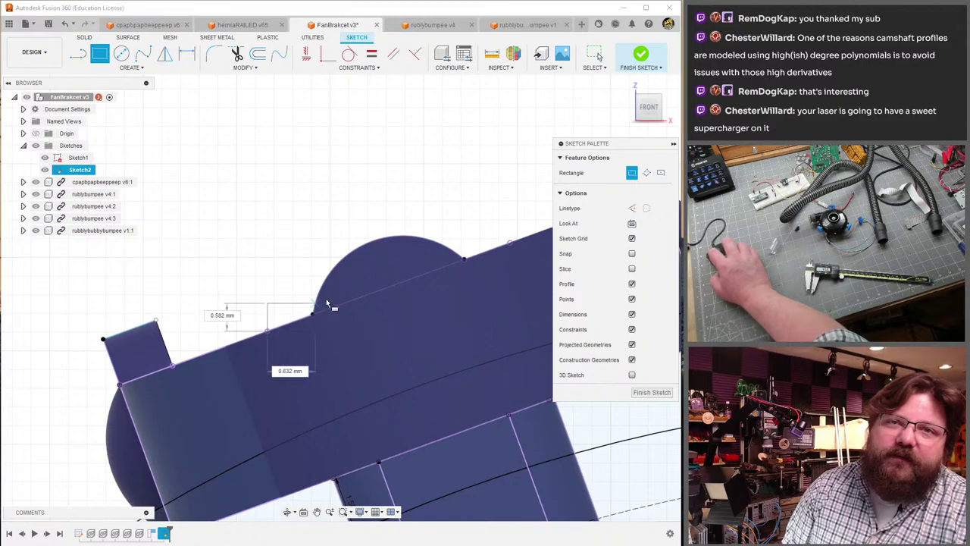
{"action": "key", "text": "Escape"}
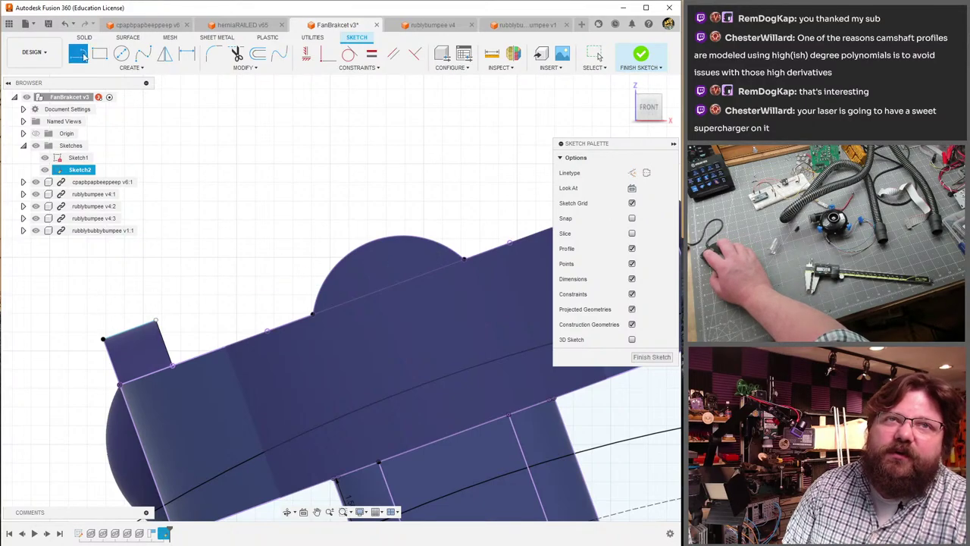
{"action": "key", "text": "Escape"}
- Delete the base line and the outer side line of the left tab from the sketch
{"action": "scroll", "coordinate": [142, 380], "scroll_direction": "up", "scroll_amount": 2}
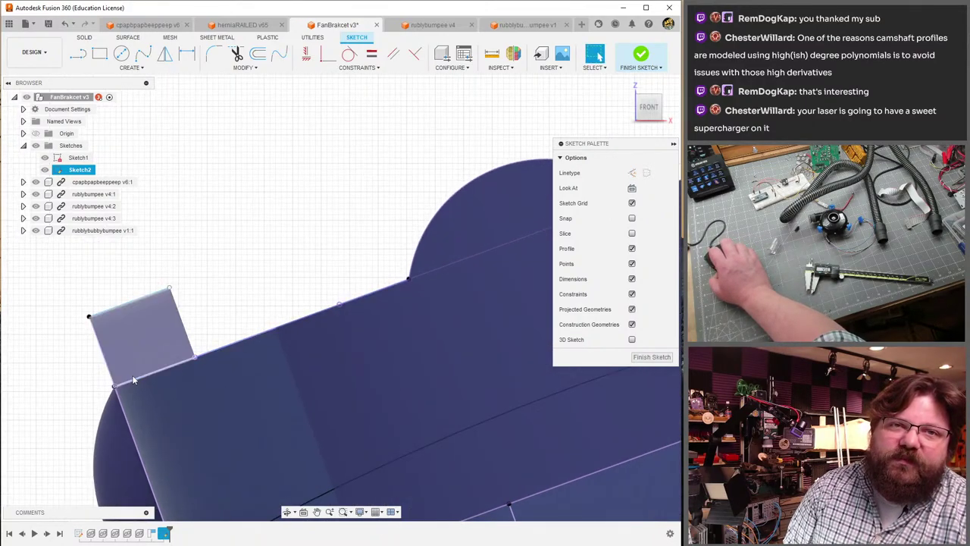
{"action": "left_click", "coordinate": [142, 379]}
{"action": "left_click", "coordinate": [138, 377]}
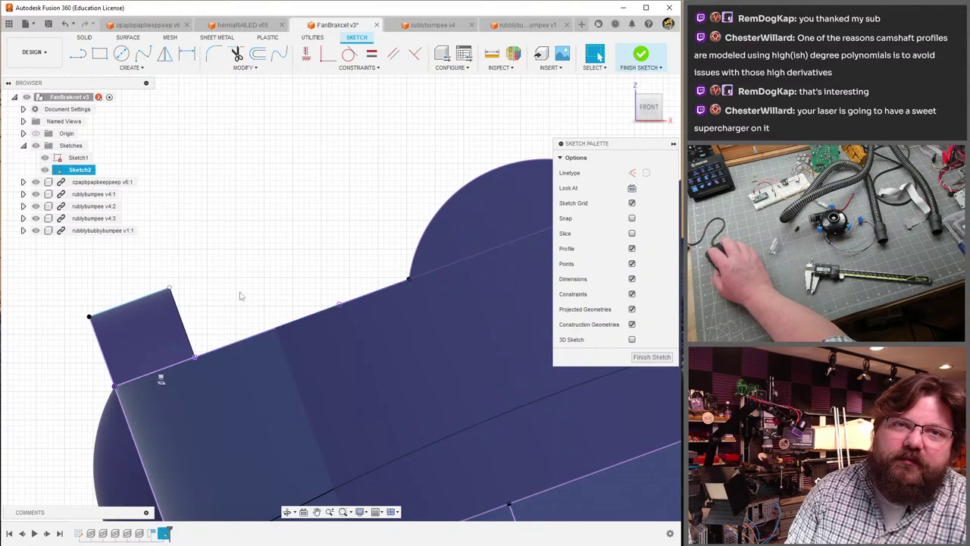
{"action": "double_click", "coordinate": [169, 364]}
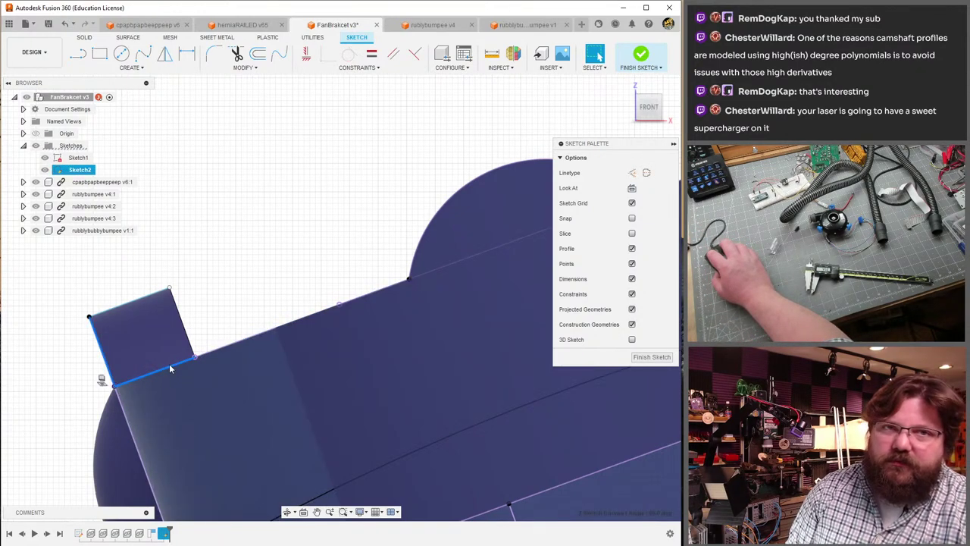
{"action": "key", "text": "Escape"}
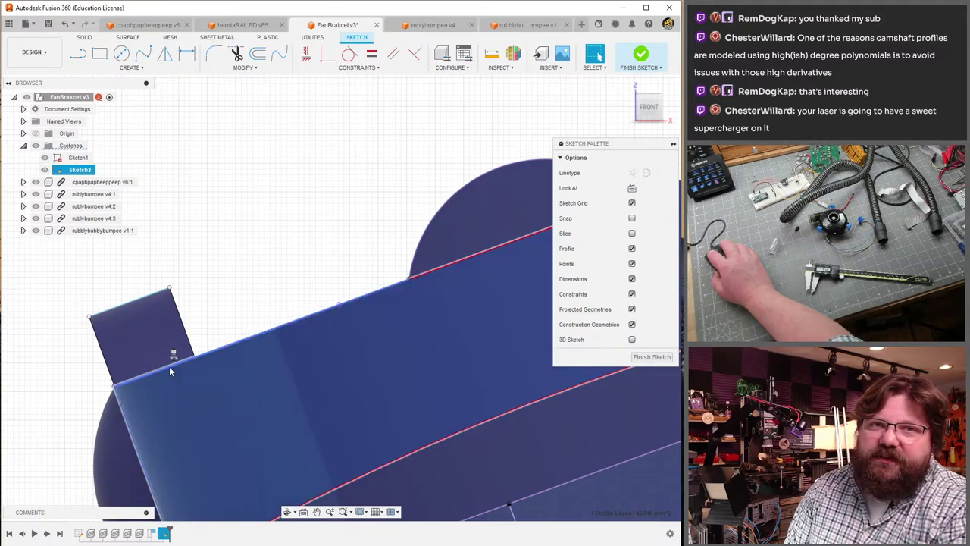
- Delete the sketch line along the base of the right tab
{"action": "scroll", "coordinate": [168, 372], "scroll_direction": "down", "scroll_amount": 4}
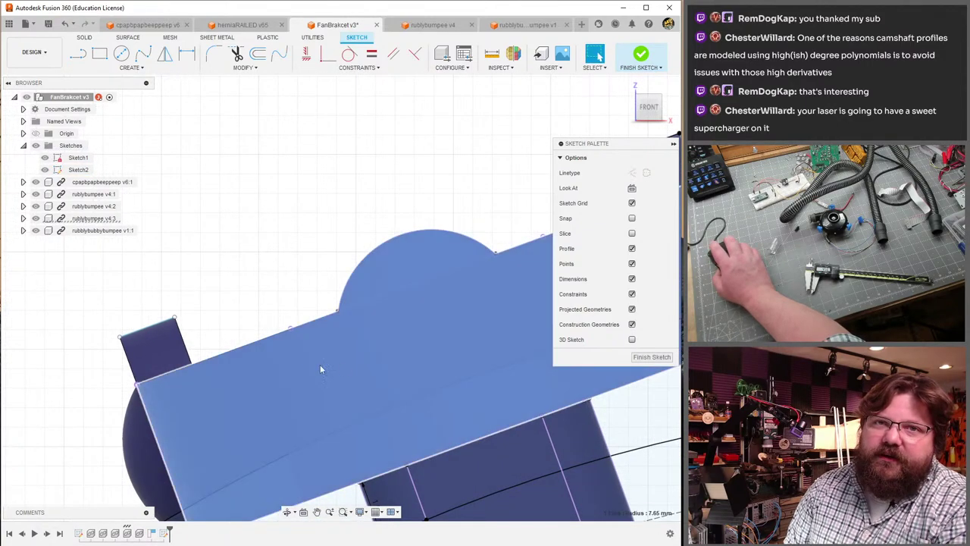
{"action": "middle_click_drag", "start_coordinate": [320, 364], "coordinate": [88, 438]}
{"action": "scroll", "coordinate": [470, 244], "scroll_direction": "up", "scroll_amount": 3}
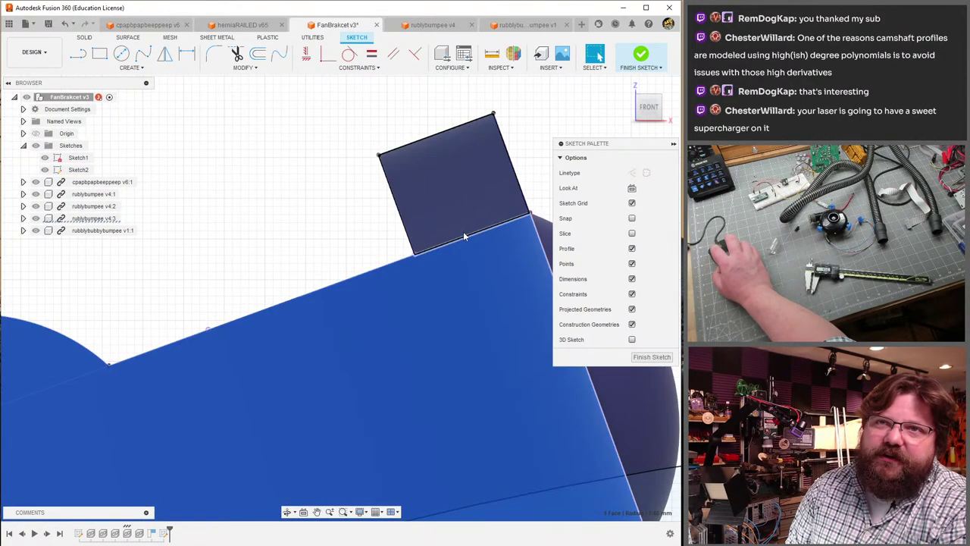
{"action": "left_click", "coordinate": [468, 237]}
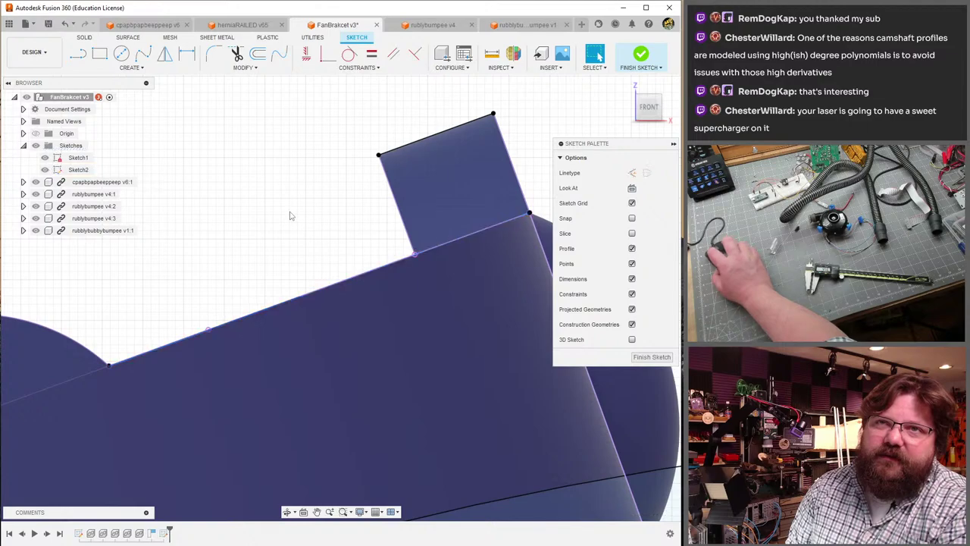
{"action": "left_click", "coordinate": [435, 251]}
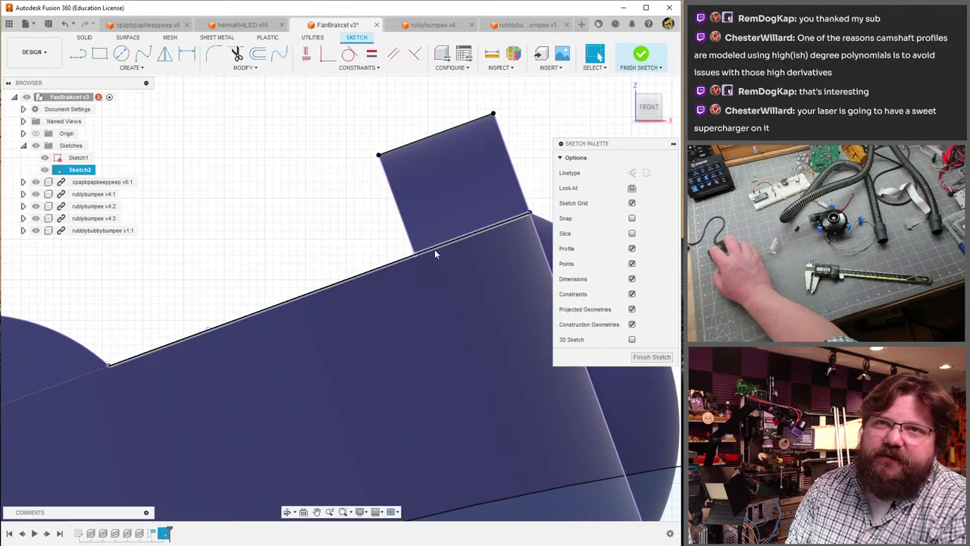
{"action": "scroll", "coordinate": [272, 337], "scroll_direction": "down", "scroll_amount": 3}
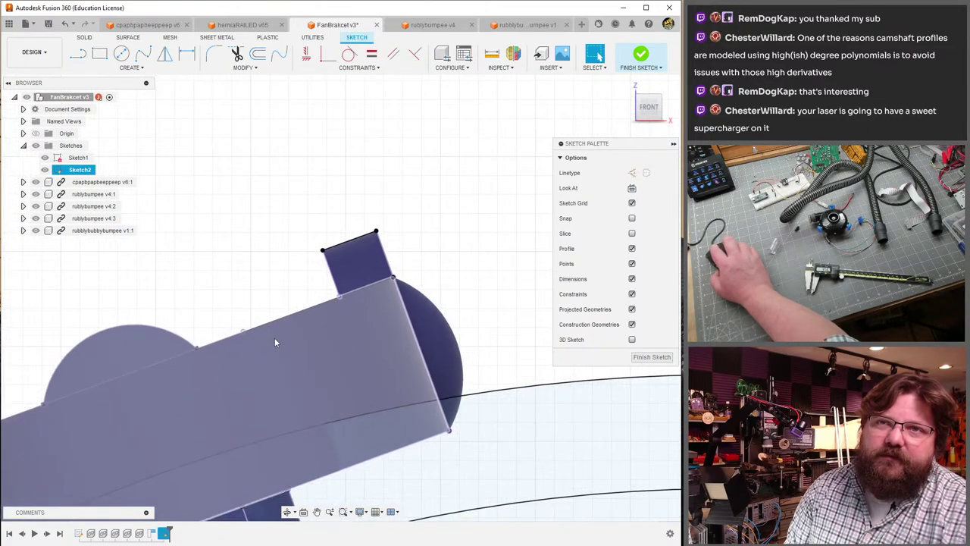
{"action": "middle_click_drag", "start_coordinate": [276, 343], "coordinate": [386, 225], "text": "shift"}
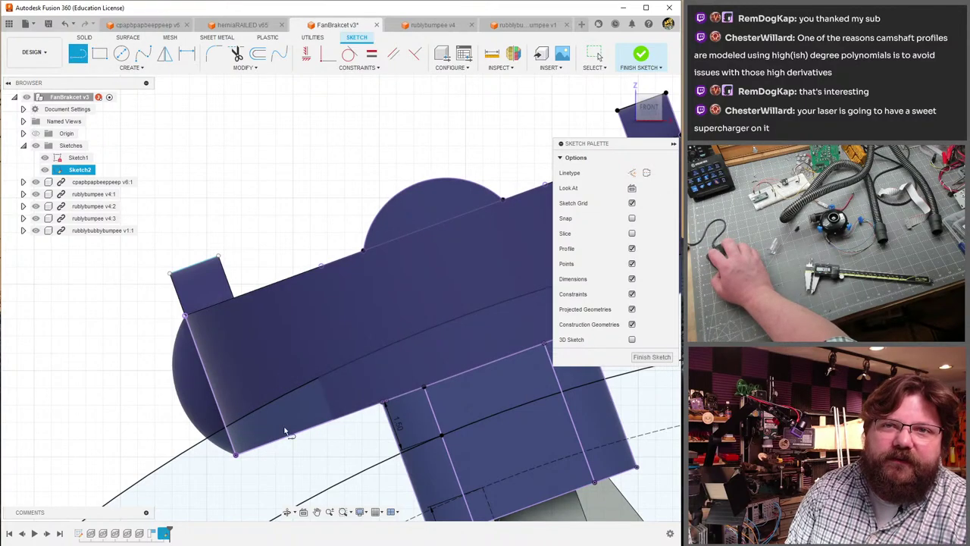
{"action": "key", "text": "Escape"}
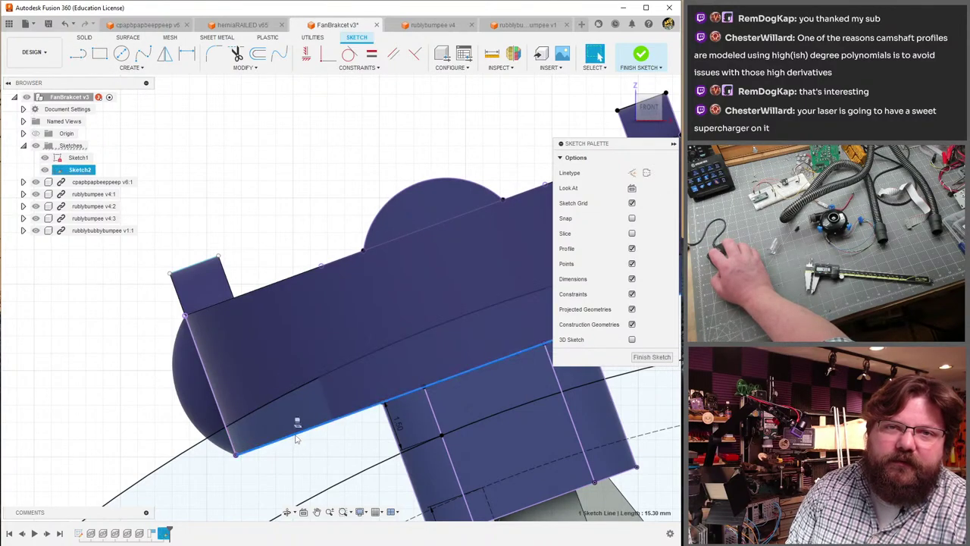
{"action": "middle_click_drag", "start_coordinate": [297, 438], "coordinate": [345, 402], "text": "shift"}
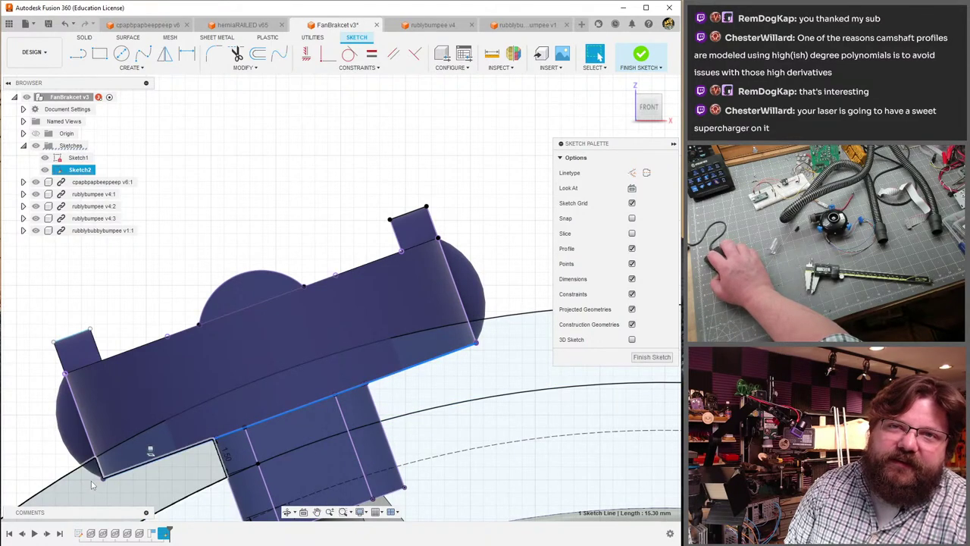
{"action": "key", "text": "Escape"}
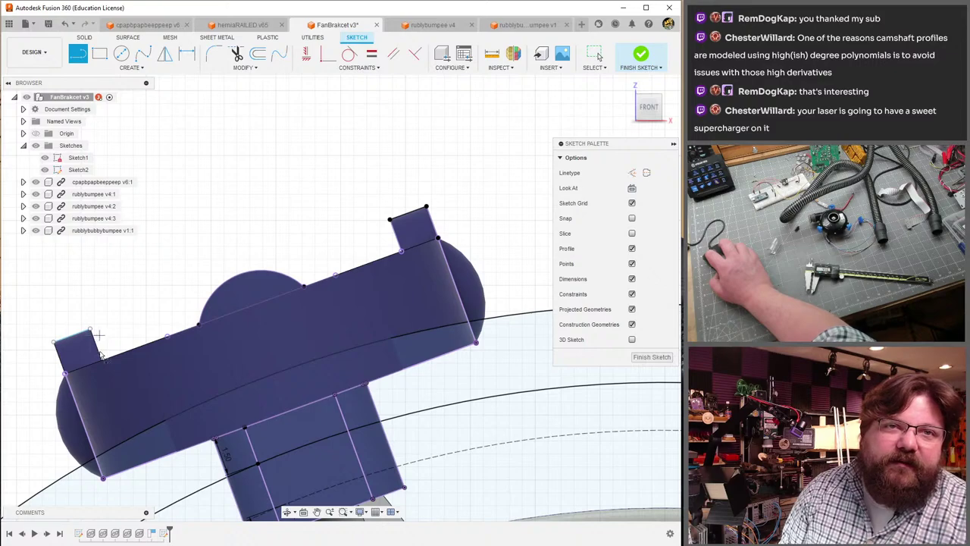
{"action": "scroll", "coordinate": [101, 354], "scroll_direction": "up", "scroll_amount": 3}
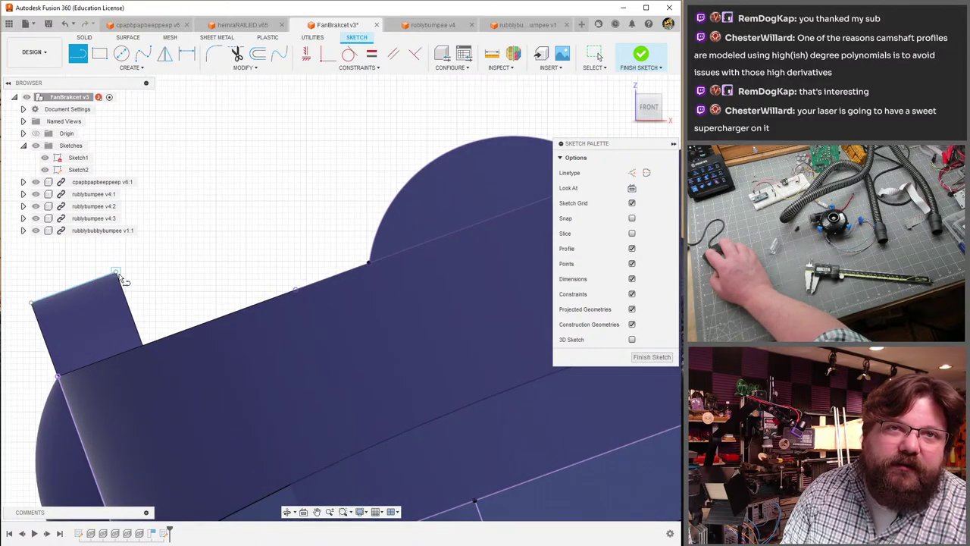
{"action": "left_click", "coordinate": [117, 273]}
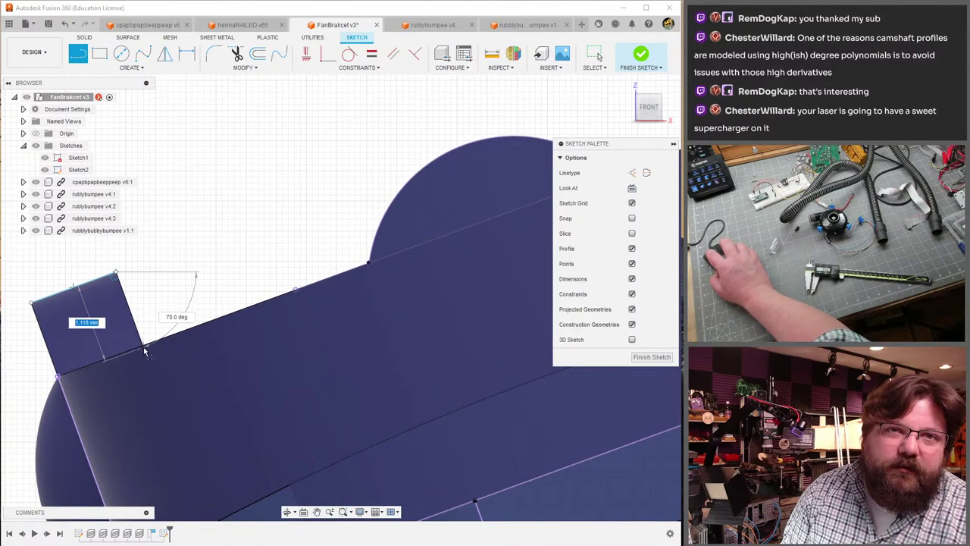
{"action": "key", "text": "Escape"}
- Project the body's corner vertex at the inner base of the left tab into the sketch
{"action": "key", "text": "p"}
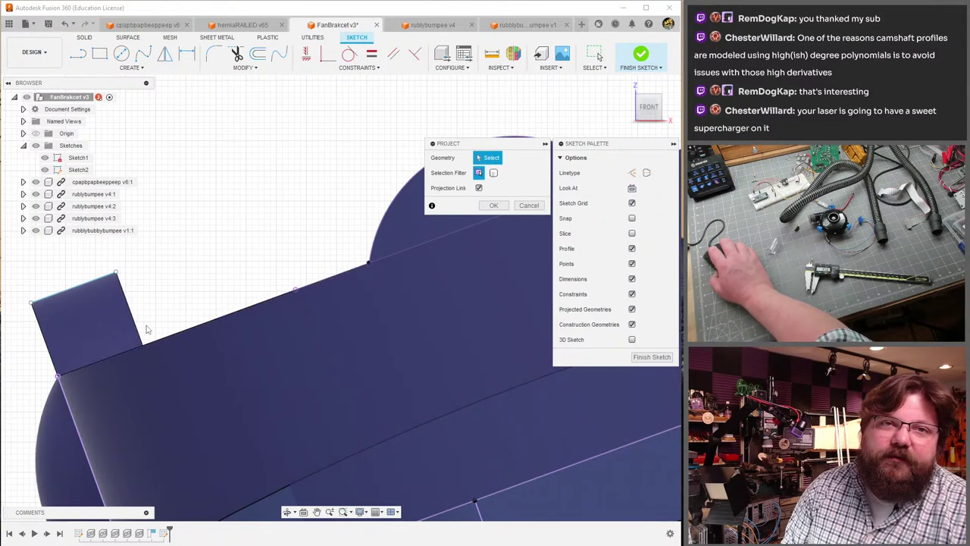
{"action": "middle_click_drag", "start_coordinate": [147, 330], "coordinate": [138, 352], "text": "shift"}
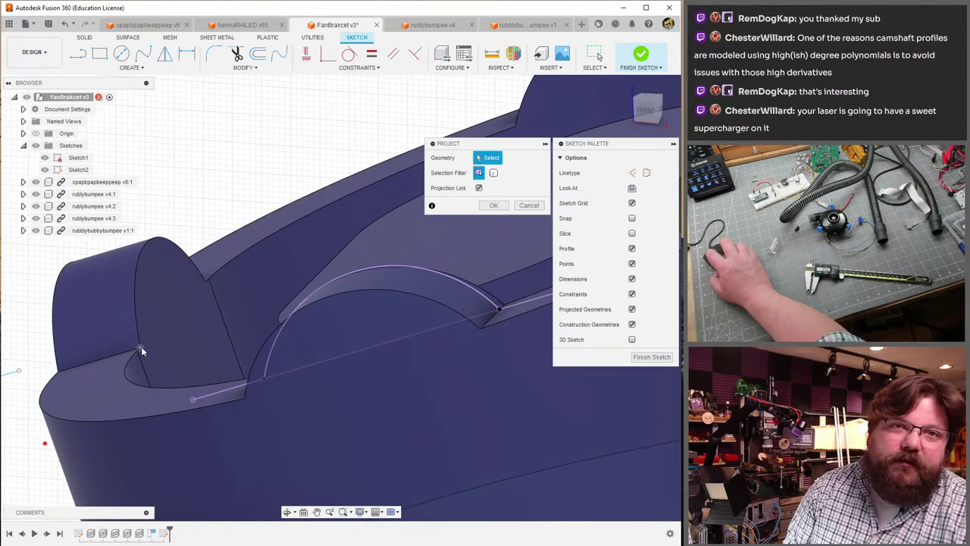
{"action": "scroll", "coordinate": [141, 346], "scroll_direction": "up", "scroll_amount": 10}
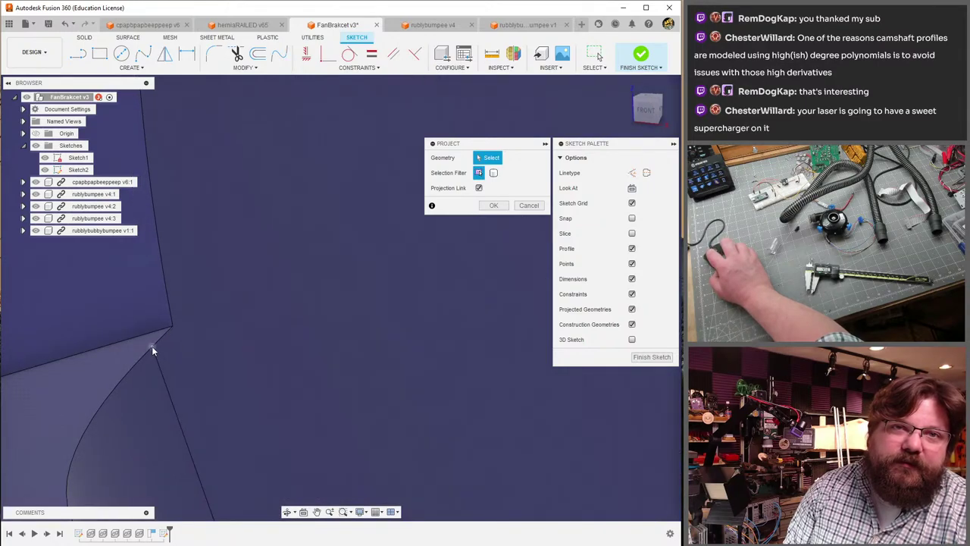
{"action": "left_click", "coordinate": [152, 346]}
{"action": "scroll", "coordinate": [155, 356], "scroll_direction": "down", "scroll_amount": 10}
{"action": "scroll", "coordinate": [181, 391], "scroll_direction": "down", "scroll_amount": 5}
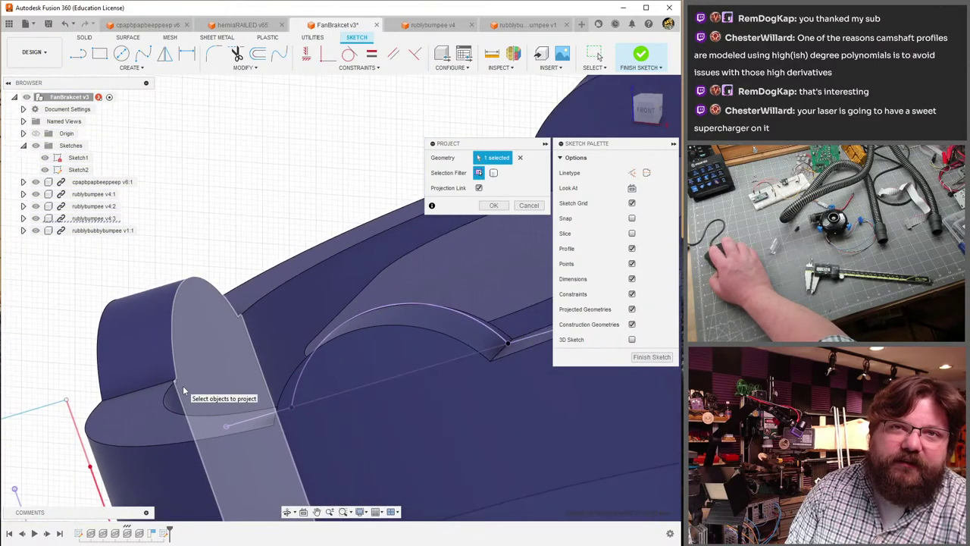
{"action": "left_click", "coordinate": [493, 205]}
{"action": "mouse_move", "coordinate": [493, 206]}
{"action": "middle_mouse_down", "text": "shift"}
{"action": "mouse_move", "coordinate": [182, 345]}
{"action": "mouse_move", "coordinate": [211, 313]}
{"action": "mouse_move", "coordinate": [356, 311]}
{"action": "mouse_move", "coordinate": [380, 250]}
{"action": "mouse_move", "coordinate": [264, 387]}
{"action": "mouse_move", "coordinate": [409, 356]}
{"action": "mouse_move", "coordinate": [284, 438]}
{"action": "mouse_move", "coordinate": [363, 405]}
{"action": "mouse_move", "coordinate": [407, 375]}
{"action": "middle_mouse_up", "text": "shift"}
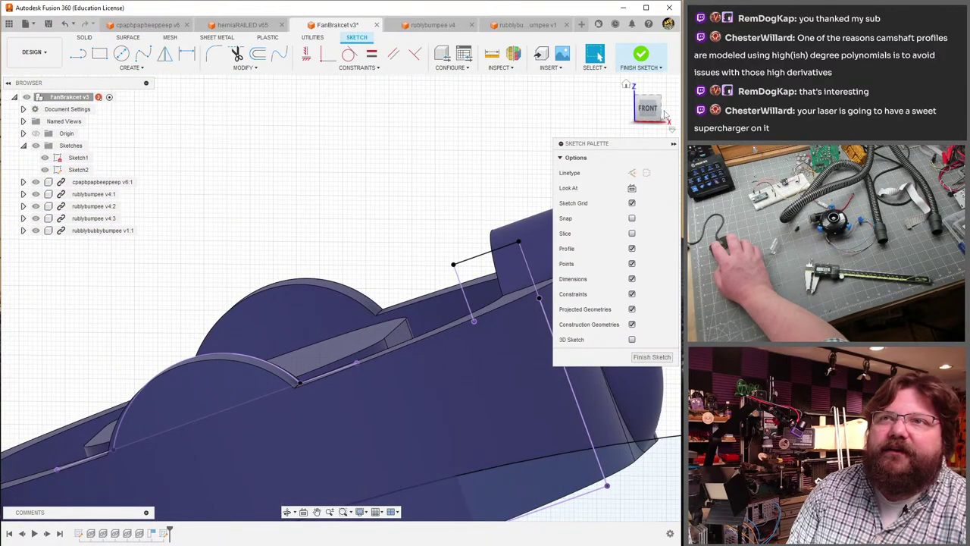
- Draw a line along the body's upper edge from the stub right of the arc to the right tab's inner base corner
{"action": "left_click", "coordinate": [648, 108]}
{"action": "middle_click_drag", "start_coordinate": [256, 361], "coordinate": [392, 135]}
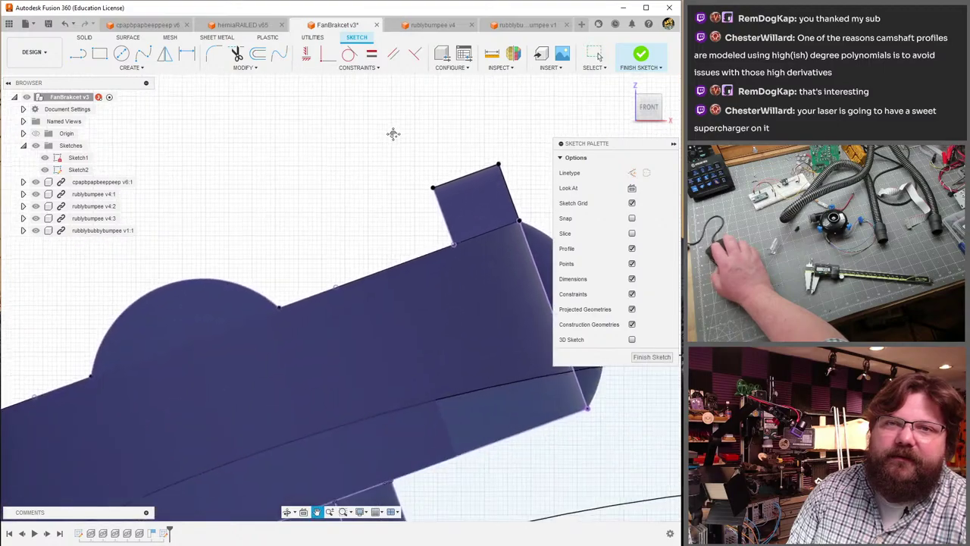
{"action": "left_click", "coordinate": [336, 289]}
{"action": "key", "text": "Escape"}
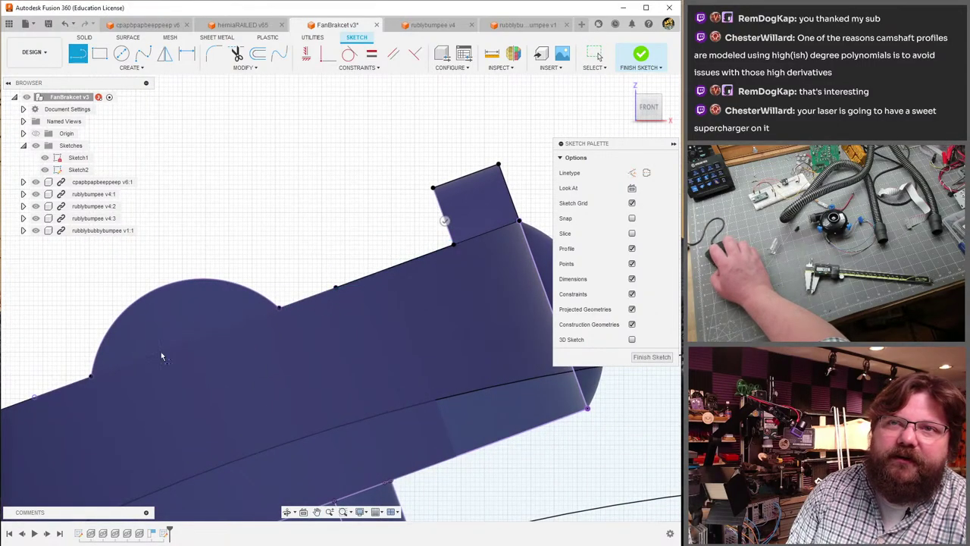
{"action": "middle_click_drag", "start_coordinate": [453, 247], "coordinate": [265, 296], "text": "shift"}
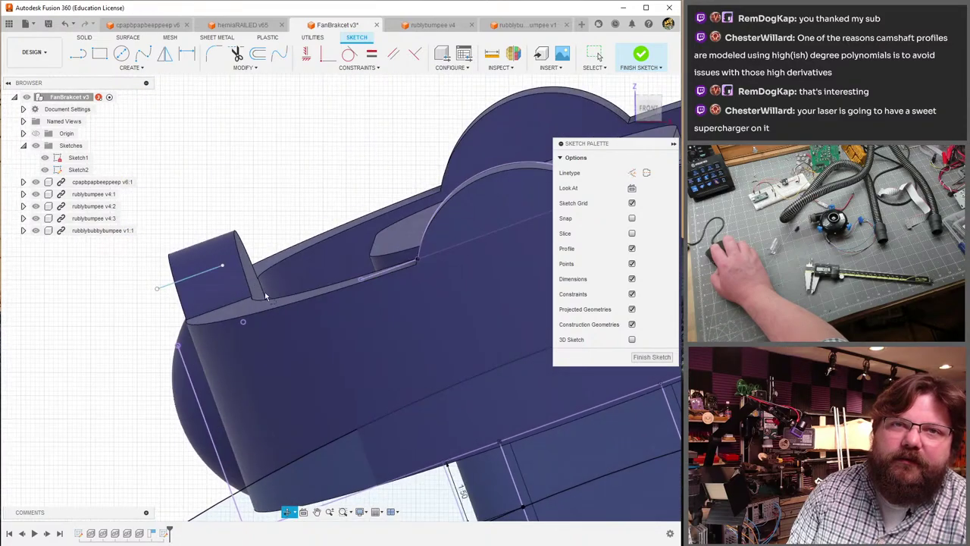
- Draw a line from the stub left of the arc to the left tab's inner base corner, plus lines along both sides of that tab
{"action": "left_click", "coordinate": [356, 281]}
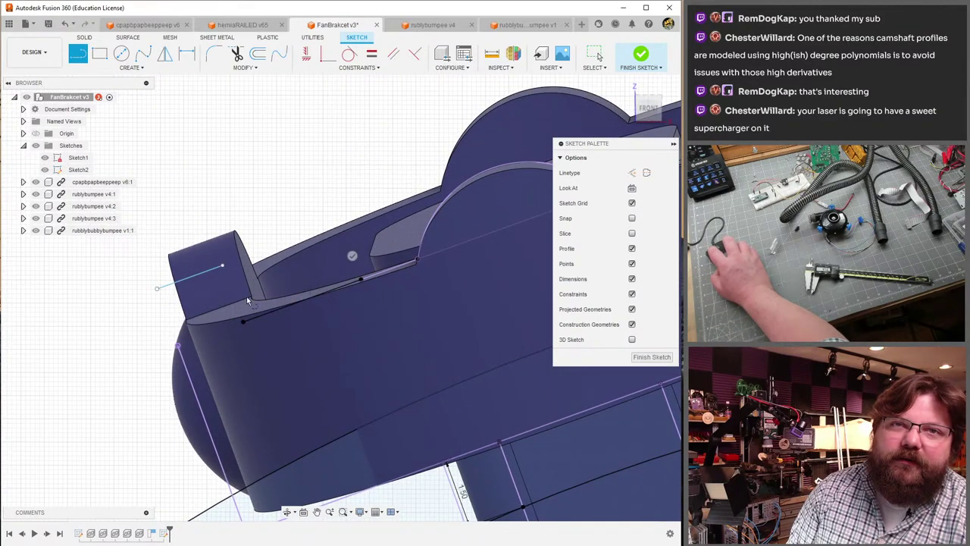
{"action": "left_click", "coordinate": [159, 289]}
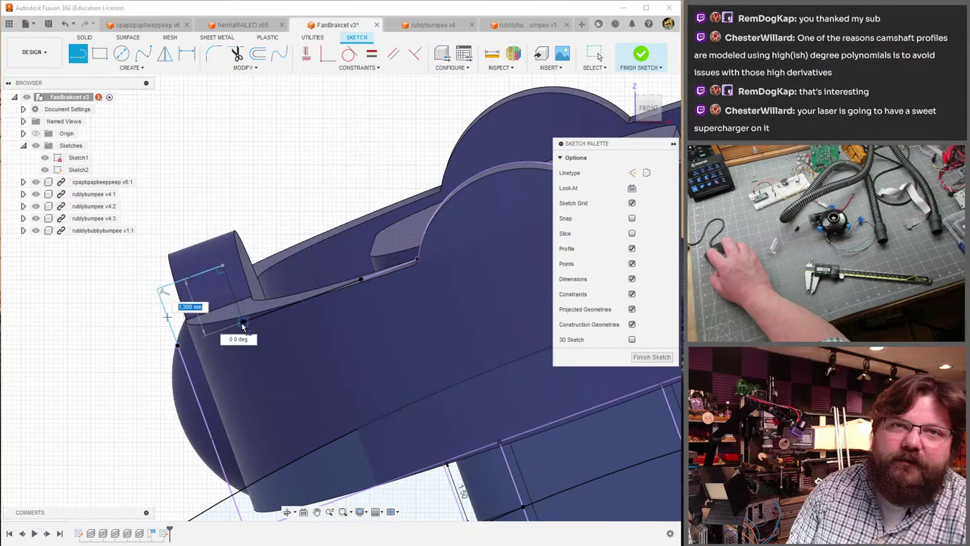
{"action": "key", "text": "Escape"}
{"action": "middle_click_drag", "start_coordinate": [228, 324], "coordinate": [265, 364], "text": "shift"}
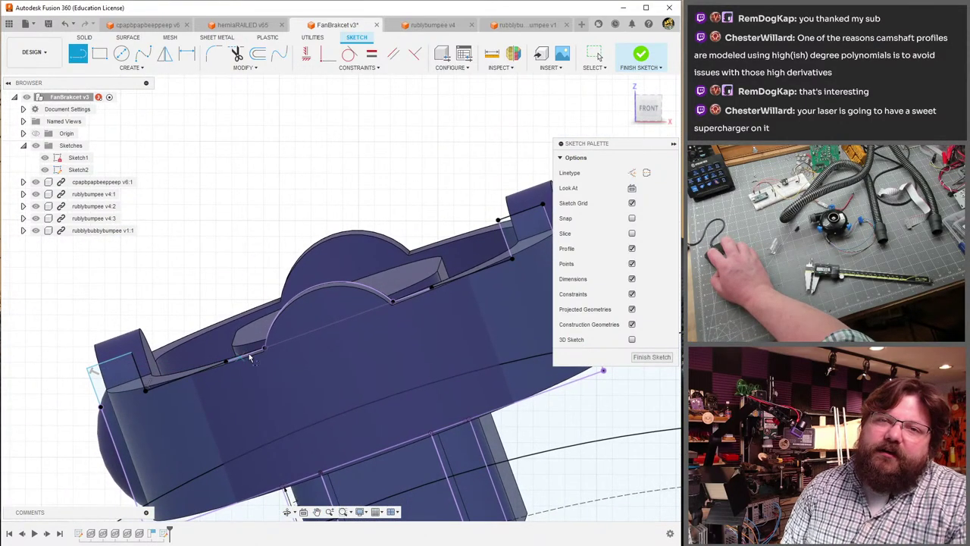
{"action": "middle_click_drag", "start_coordinate": [394, 387], "coordinate": [245, 362], "text": "shift"}
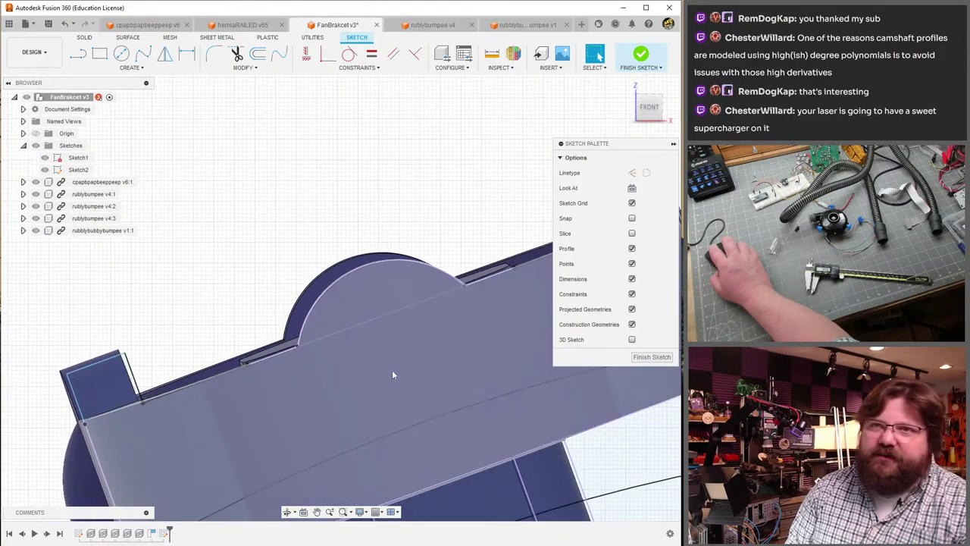
{"action": "middle_click_drag", "start_coordinate": [313, 367], "coordinate": [246, 341]}
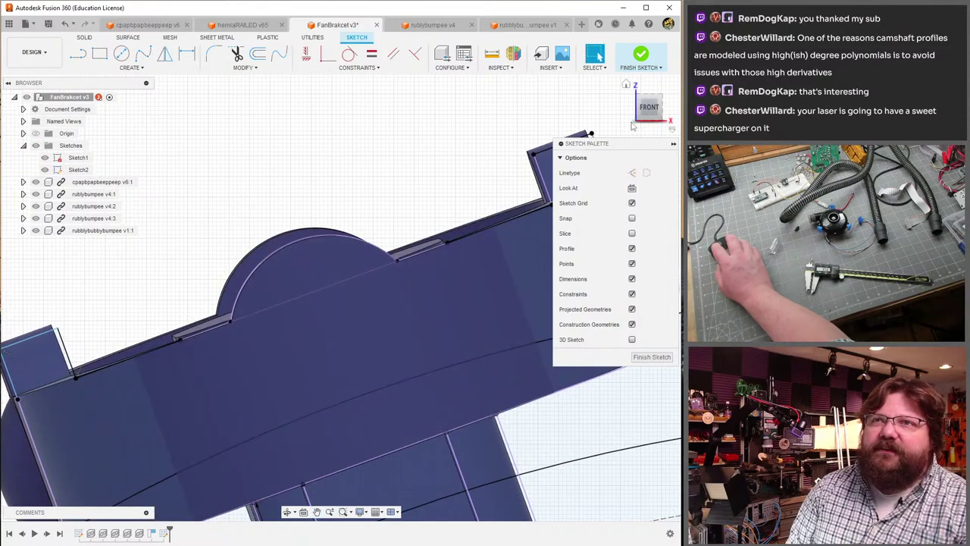
{"action": "left_click", "coordinate": [649, 109]}
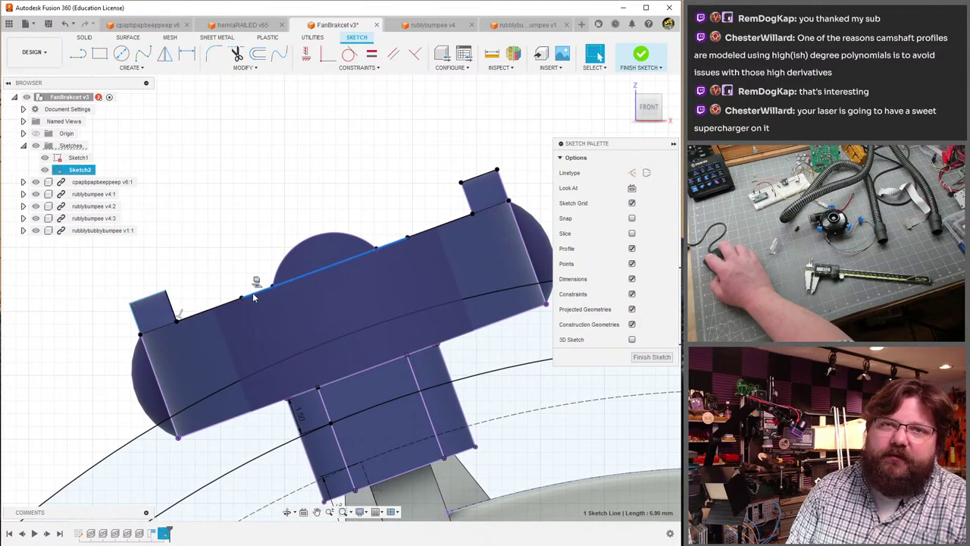
{"action": "key", "text": "Escape"}
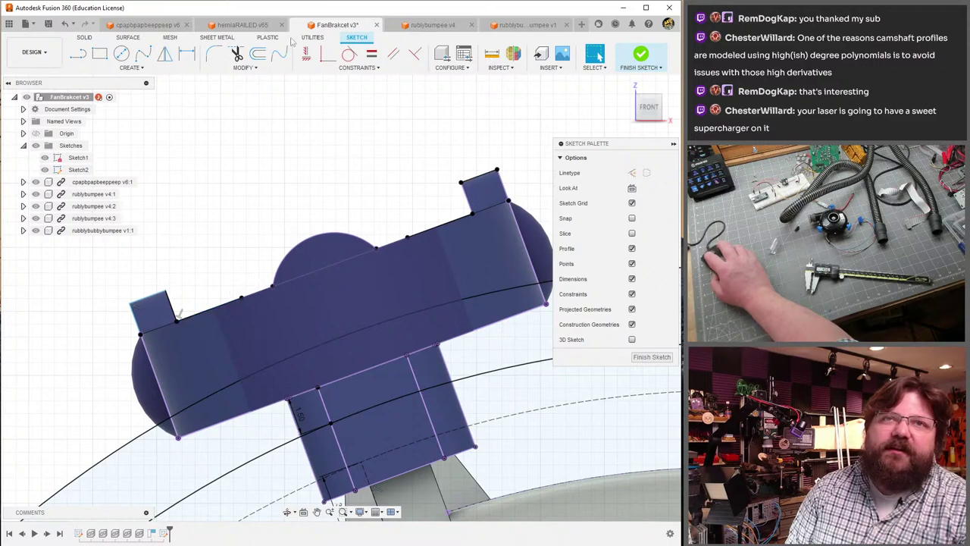
{"action": "left_click", "coordinate": [258, 54]}
{"action": "left_click", "coordinate": [202, 317]}
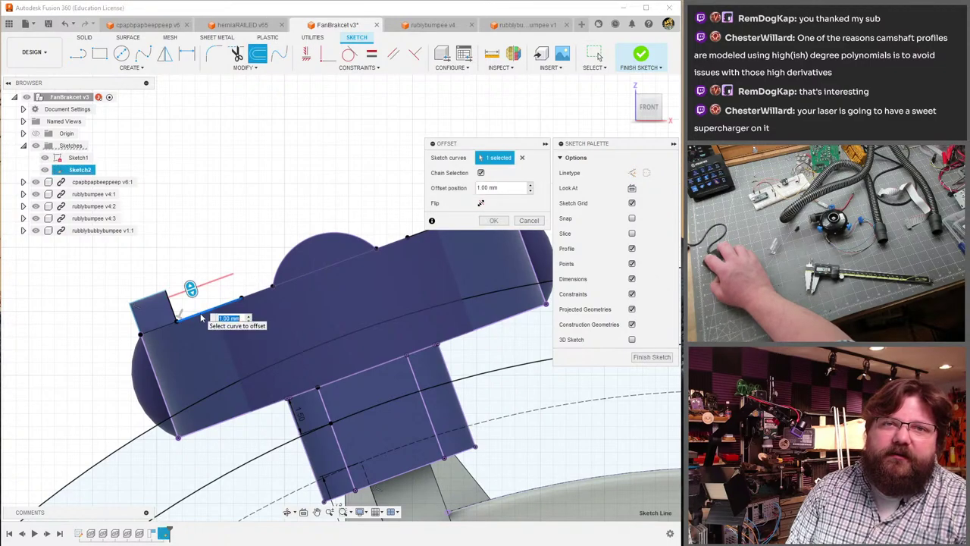
{"action": "left_click", "coordinate": [271, 299]}
{"action": "middle_click_drag", "start_coordinate": [404, 244], "coordinate": [279, 289]}
{"action": "left_click", "coordinate": [280, 290]}
{"action": "key", "text": "Escape"}
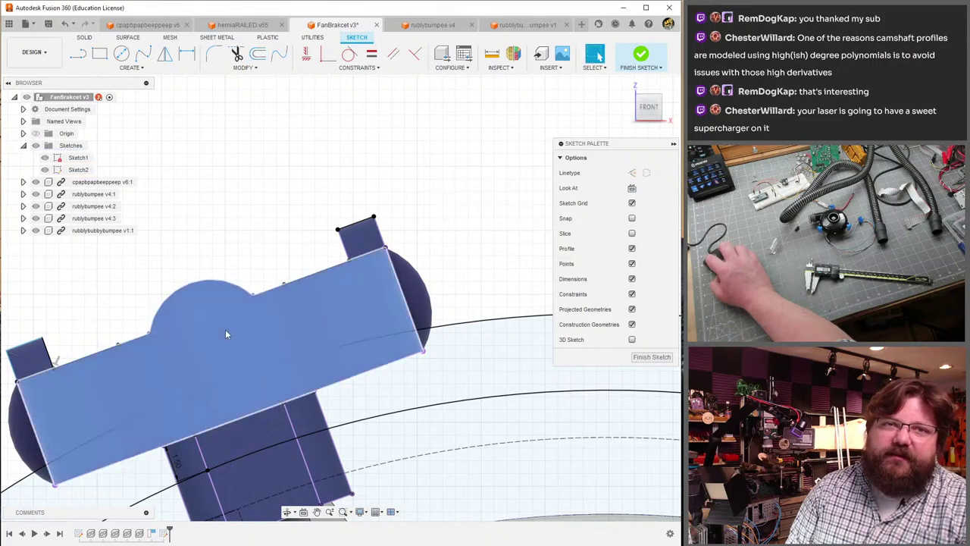
{"action": "left_click", "coordinate": [225, 329]}
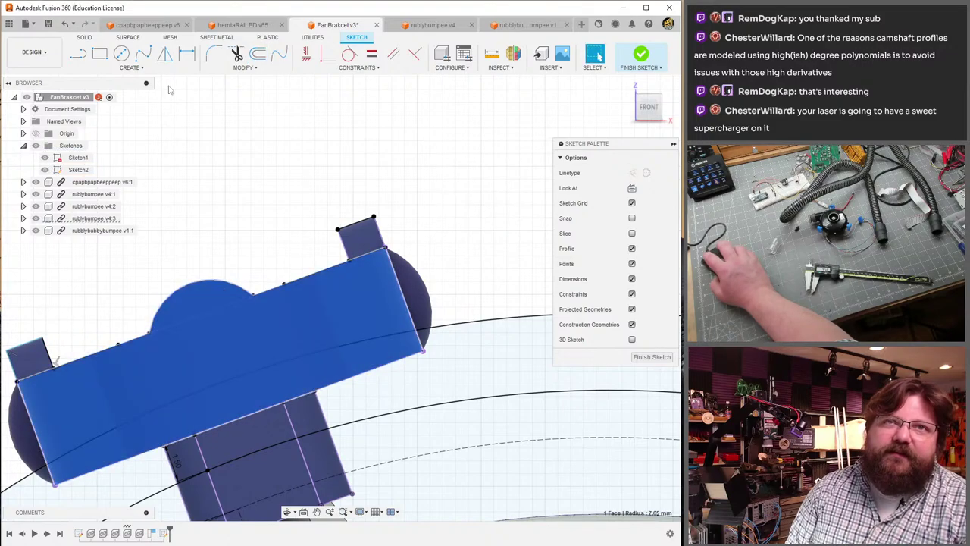
{"action": "left_click", "coordinate": [258, 54]}
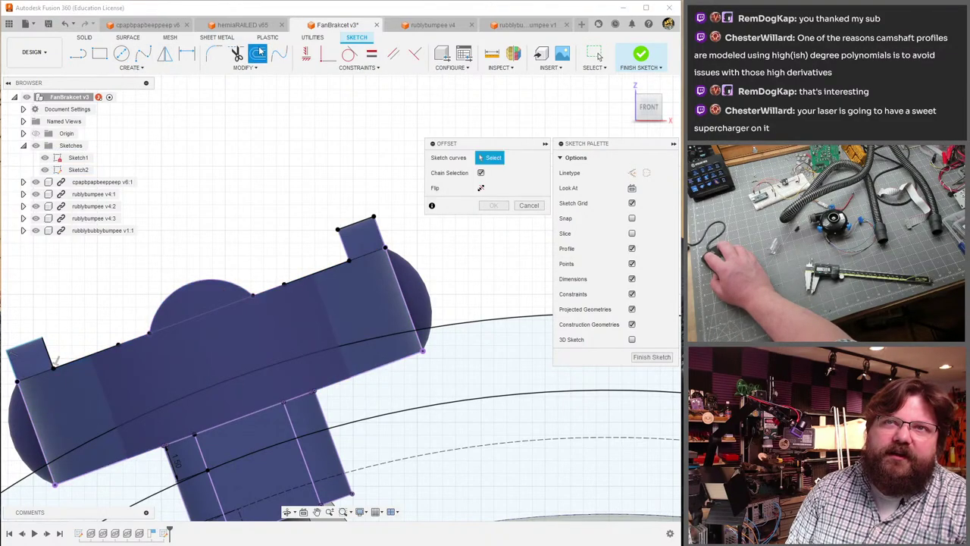
{"action": "key", "text": "Escape"}
- Examine the sketch lines and their endpoints around both tabs, along the body's upper and lower edges, and across the base of the arc
{"action": "scroll", "coordinate": [357, 259], "scroll_direction": "up", "scroll_amount": 10}
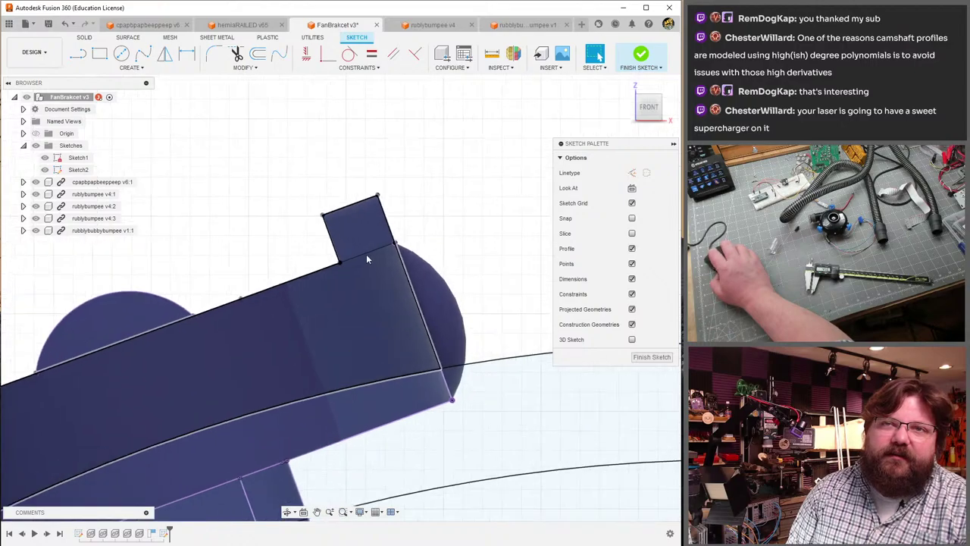
{"action": "mouse_move", "coordinate": [365, 271]}
{"action": "middle_mouse_down", "text": "shift"}
{"action": "mouse_move", "coordinate": [266, 290]}
{"action": "mouse_move", "coordinate": [271, 284]}
{"action": "mouse_move", "coordinate": [304, 300]}
{"action": "mouse_move", "coordinate": [293, 290]}
{"action": "mouse_move", "coordinate": [347, 288]}
{"action": "mouse_move", "coordinate": [190, 271]}
{"action": "mouse_move", "coordinate": [438, 276]}
{"action": "middle_mouse_up", "text": "shift"}
{"action": "scroll", "coordinate": [468, 346], "scroll_direction": "down", "scroll_amount": 10}
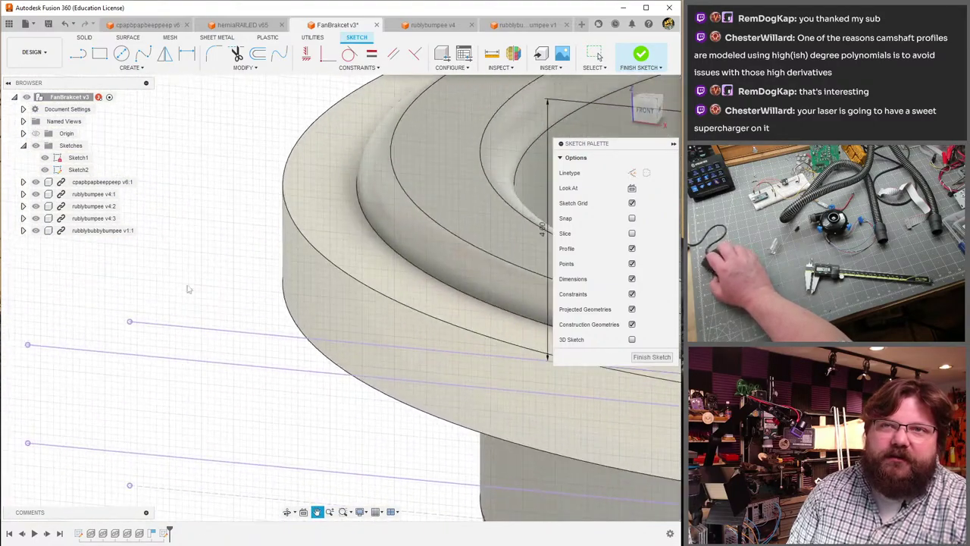
{"action": "scroll", "coordinate": [237, 247], "scroll_direction": "up", "scroll_amount": 10}
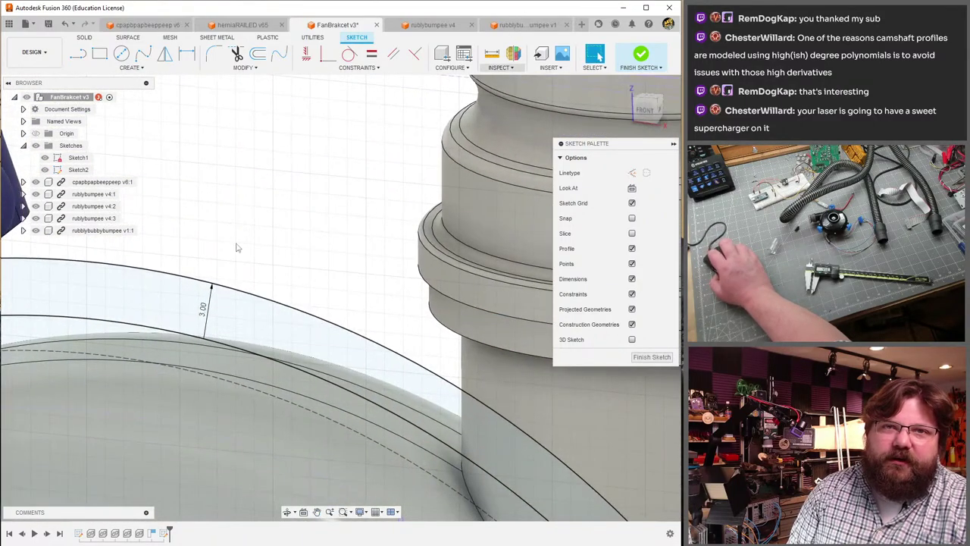
{"action": "mouse_move", "coordinate": [237, 247]}
{"action": "middle_mouse_down", "text": "shift"}
{"action": "mouse_move", "coordinate": [273, 319]}
{"action": "mouse_move", "coordinate": [310, 360]}
{"action": "mouse_move", "coordinate": [276, 349]}
{"action": "mouse_move", "coordinate": [304, 371]}
{"action": "mouse_move", "coordinate": [360, 347]}
{"action": "mouse_move", "coordinate": [365, 226]}
{"action": "mouse_move", "coordinate": [397, 221]}
{"action": "mouse_move", "coordinate": [420, 156]}
{"action": "mouse_move", "coordinate": [444, 208]}
{"action": "mouse_move", "coordinate": [413, 201]}
{"action": "mouse_move", "coordinate": [386, 210]}
{"action": "mouse_move", "coordinate": [388, 220]}
{"action": "mouse_move", "coordinate": [320, 223]}
{"action": "middle_mouse_up", "text": "shift"}
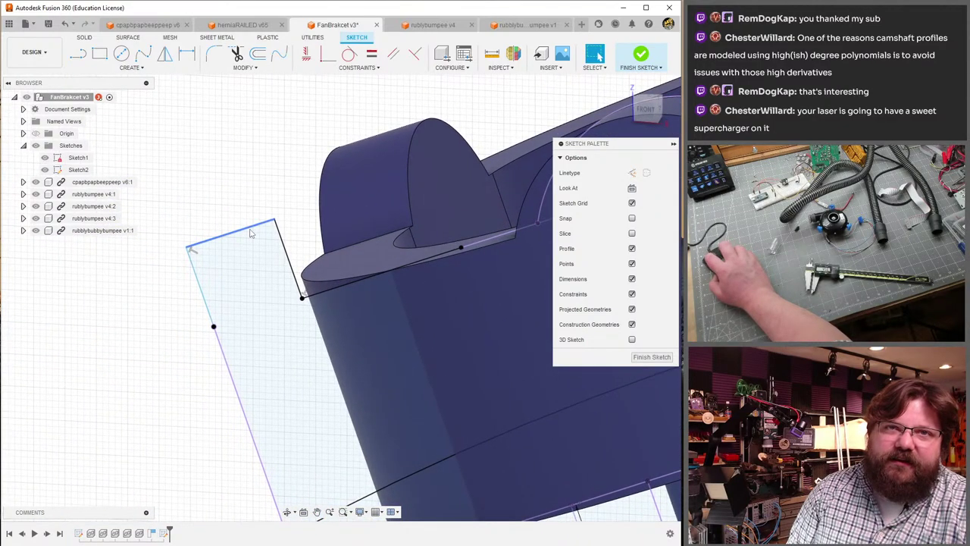
{"action": "middle_click_drag", "start_coordinate": [251, 233], "coordinate": [216, 286], "text": "shift"}
{"action": "scroll", "coordinate": [293, 260], "scroll_direction": "up", "scroll_amount": 4}
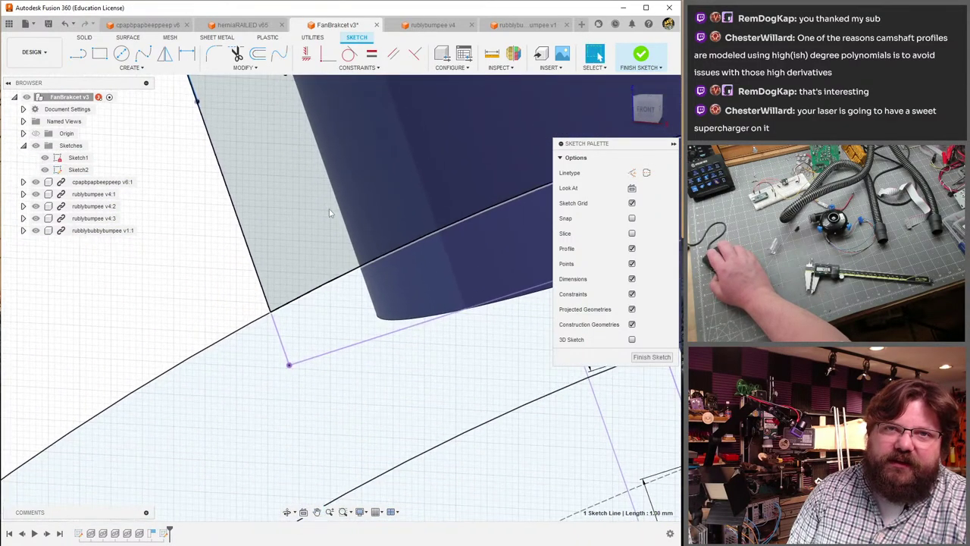
{"action": "mouse_move", "coordinate": [330, 213]}
{"action": "middle_mouse_down", "text": "shift"}
{"action": "mouse_move", "coordinate": [235, 214]}
{"action": "mouse_move", "coordinate": [278, 227]}
{"action": "mouse_move", "coordinate": [427, 215]}
{"action": "mouse_move", "coordinate": [341, 261]}
{"action": "middle_mouse_up", "text": "shift"}
{"action": "scroll", "coordinate": [318, 265], "scroll_direction": "up", "scroll_amount": 5}
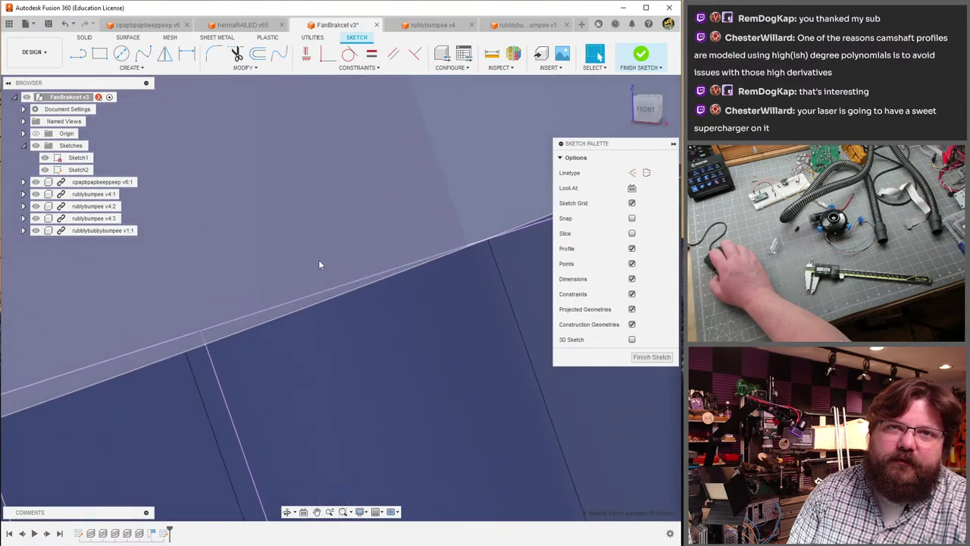
{"action": "scroll", "coordinate": [318, 258], "scroll_direction": "down", "scroll_amount": 6}
{"action": "middle_click_drag", "start_coordinate": [332, 224], "coordinate": [363, 426]}
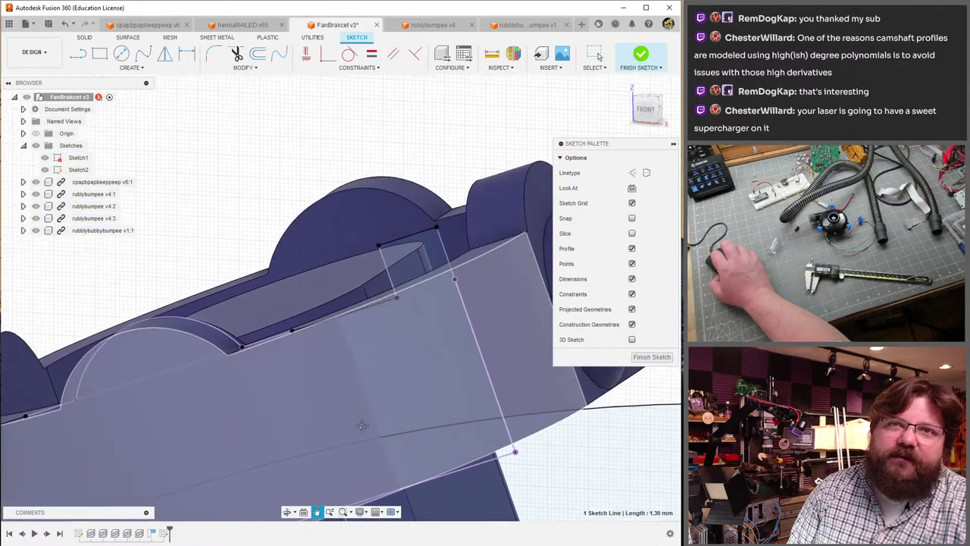
{"action": "scroll", "coordinate": [383, 311], "scroll_direction": "up", "scroll_amount": 5}
{"action": "left_click", "coordinate": [403, 299]}
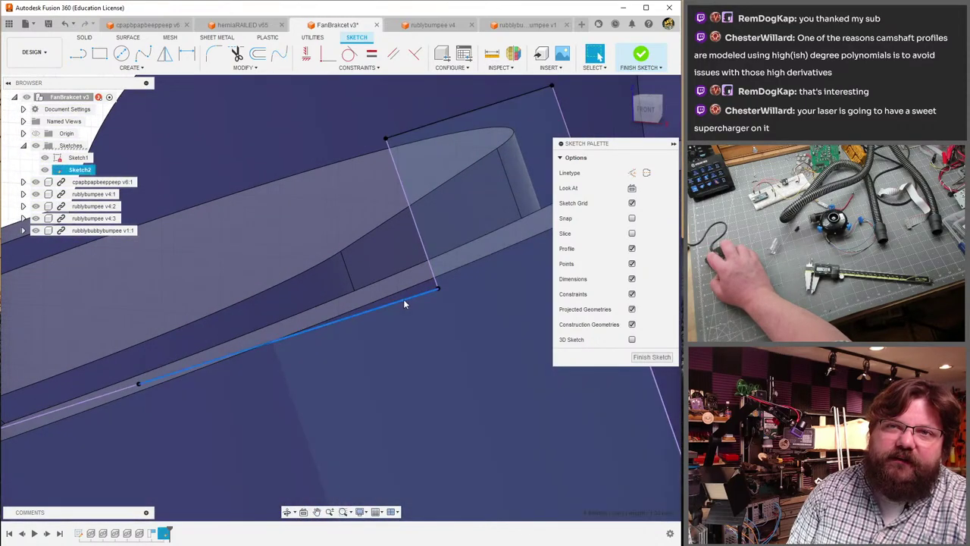
{"action": "mouse_move", "coordinate": [403, 299]}
{"action": "middle_mouse_down", "text": "shift"}
{"action": "mouse_move", "coordinate": [360, 318]}
{"action": "mouse_move", "coordinate": [463, 292]}
{"action": "middle_mouse_up", "text": "shift"}
{"action": "scroll", "coordinate": [400, 285], "scroll_direction": "down", "scroll_amount": 2}
{"action": "left_click", "coordinate": [400, 285]}
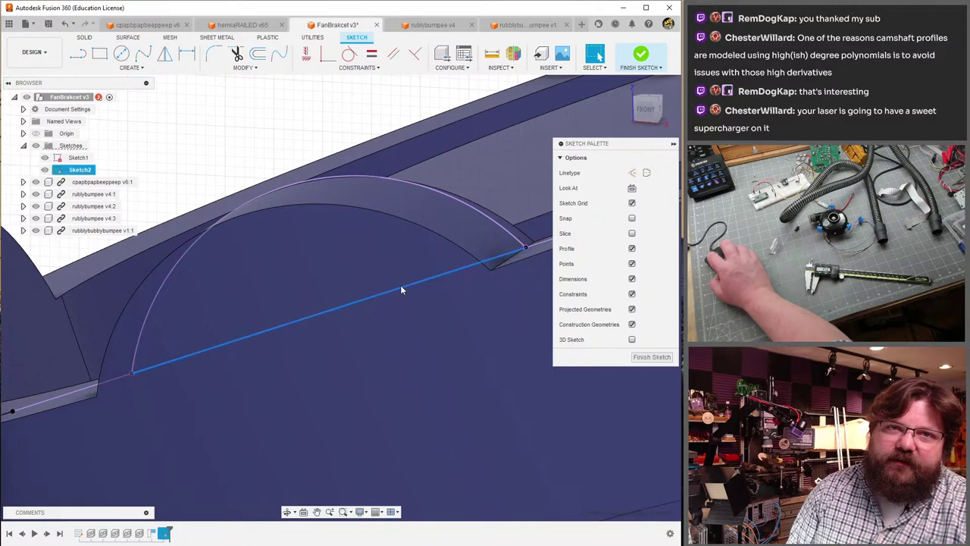
{"action": "scroll", "coordinate": [400, 292], "scroll_direction": "down", "scroll_amount": 4}
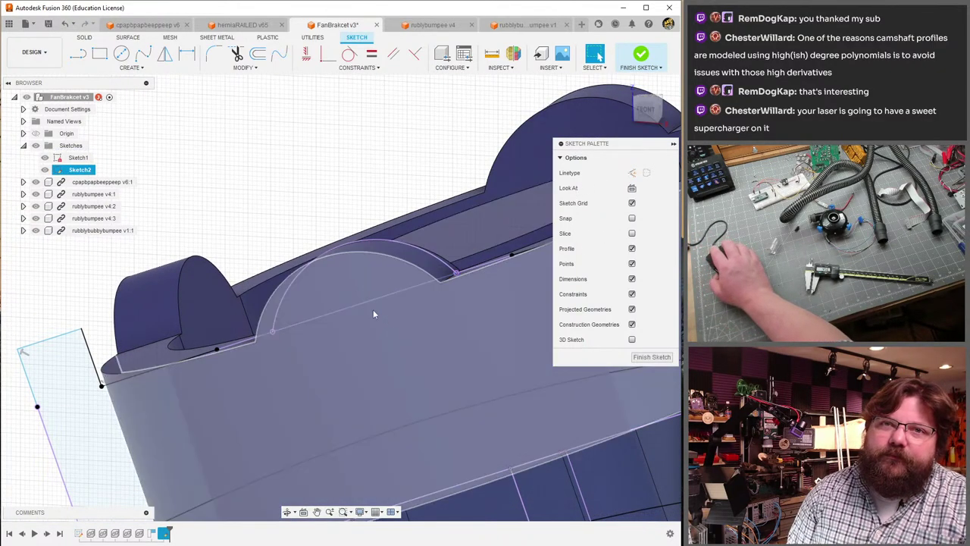
{"action": "scroll", "coordinate": [373, 314], "scroll_direction": "up", "scroll_amount": 3}
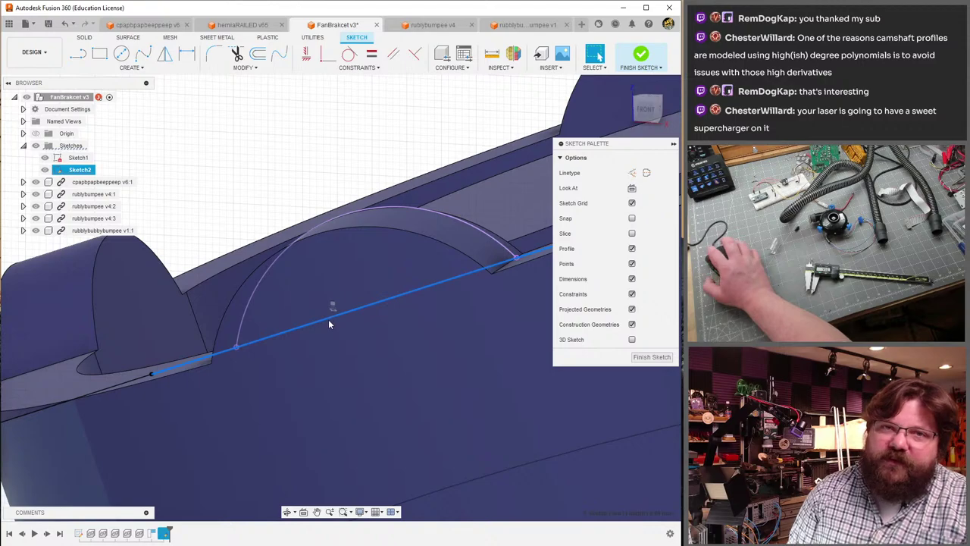
{"action": "mouse_move", "coordinate": [328, 324]}
{"action": "middle_mouse_down", "text": "shift"}
{"action": "mouse_move", "coordinate": [438, 404]}
{"action": "mouse_move", "coordinate": [398, 350]}
{"action": "mouse_move", "coordinate": [401, 309]}
{"action": "mouse_move", "coordinate": [331, 346]}
{"action": "middle_mouse_up", "text": "shift"}
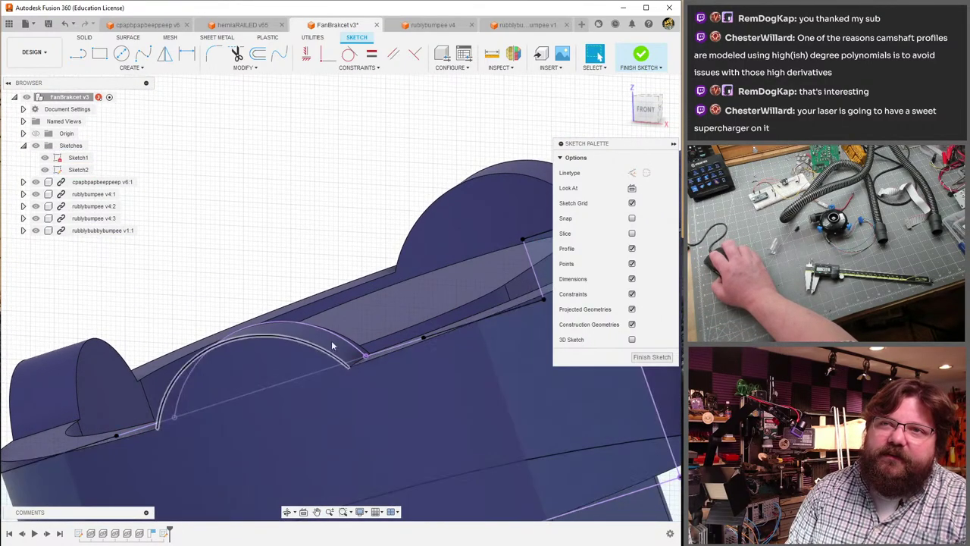
{"action": "left_click", "coordinate": [653, 114]}
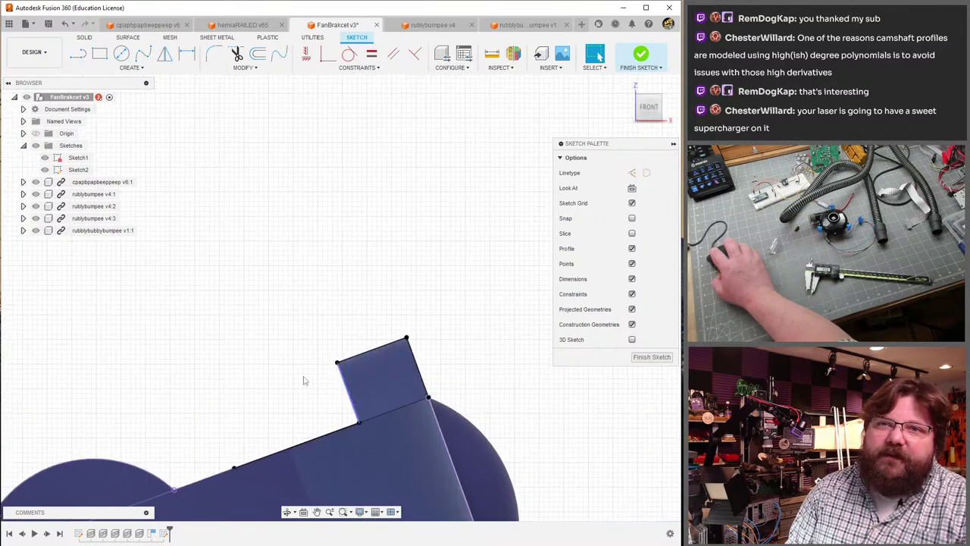
{"action": "mouse_move", "coordinate": [399, 328]}
{"action": "middle_mouse_down", "text": "shift"}
{"action": "mouse_move", "coordinate": [369, 305]}
{"action": "mouse_move", "coordinate": [123, 351]}
{"action": "mouse_move", "coordinate": [348, 335]}
{"action": "middle_mouse_up", "text": "shift"}
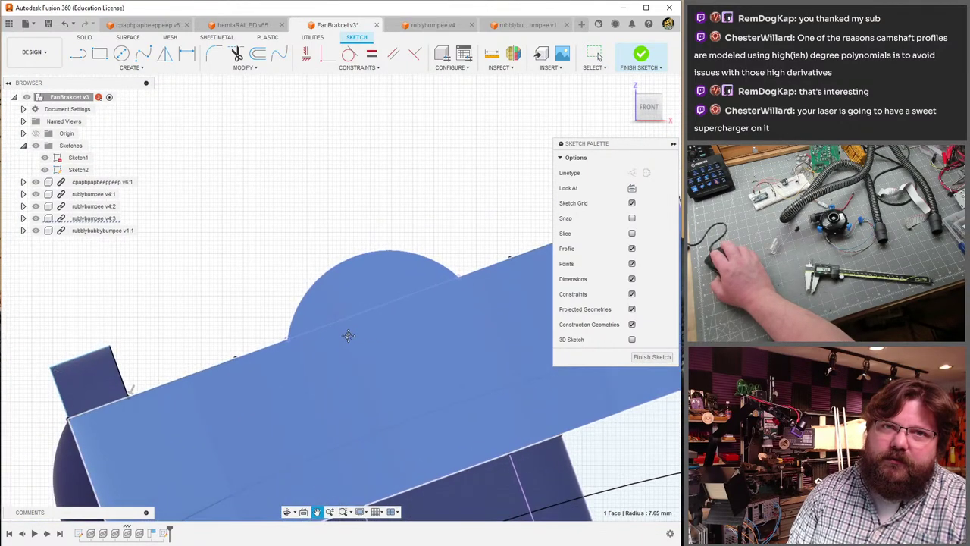
{"action": "left_click", "coordinate": [349, 340]}
{"action": "left_click", "coordinate": [253, 63]}
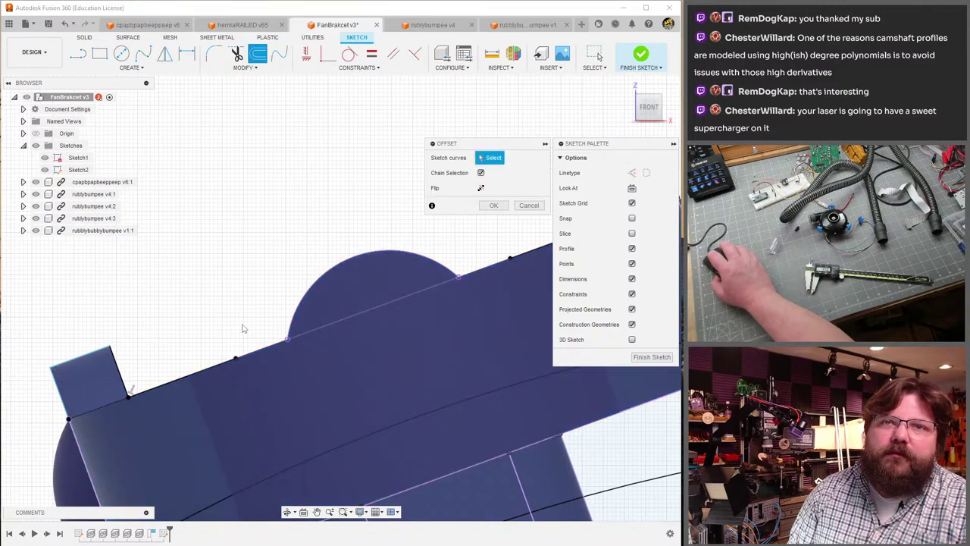
{"action": "scroll", "coordinate": [267, 349], "scroll_direction": "down", "scroll_amount": 4}
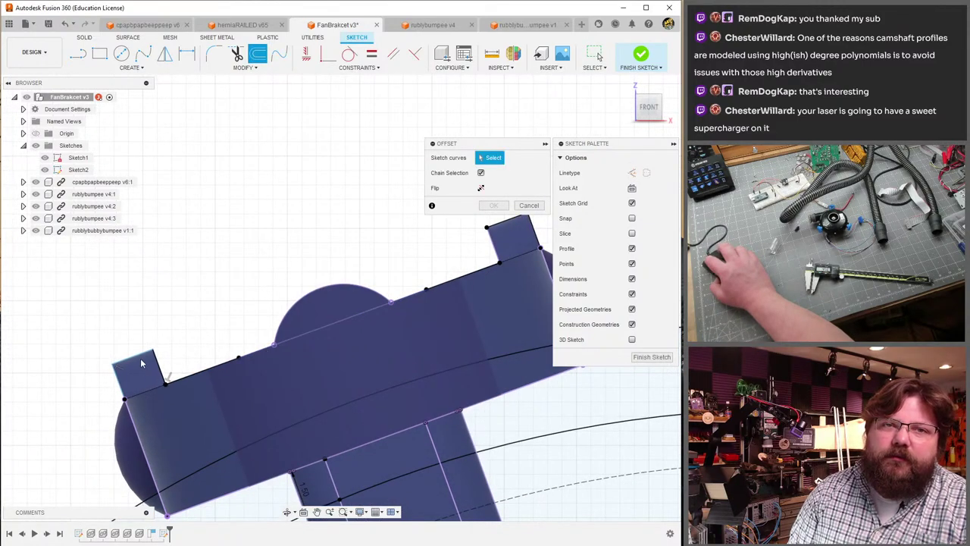
{"action": "key", "text": "Escape"}
- Trace the left tab with sketch lines from its inner top corner across the top edge and down the outer side to its base
{"action": "scroll", "coordinate": [148, 356], "scroll_direction": "up", "scroll_amount": 2}
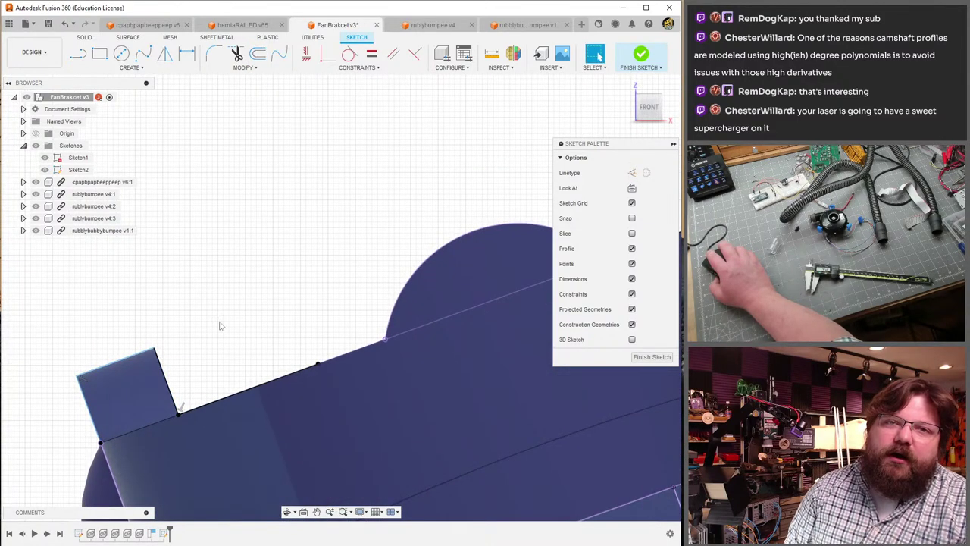
{"action": "scroll", "coordinate": [254, 301], "scroll_direction": "up", "scroll_amount": 2}
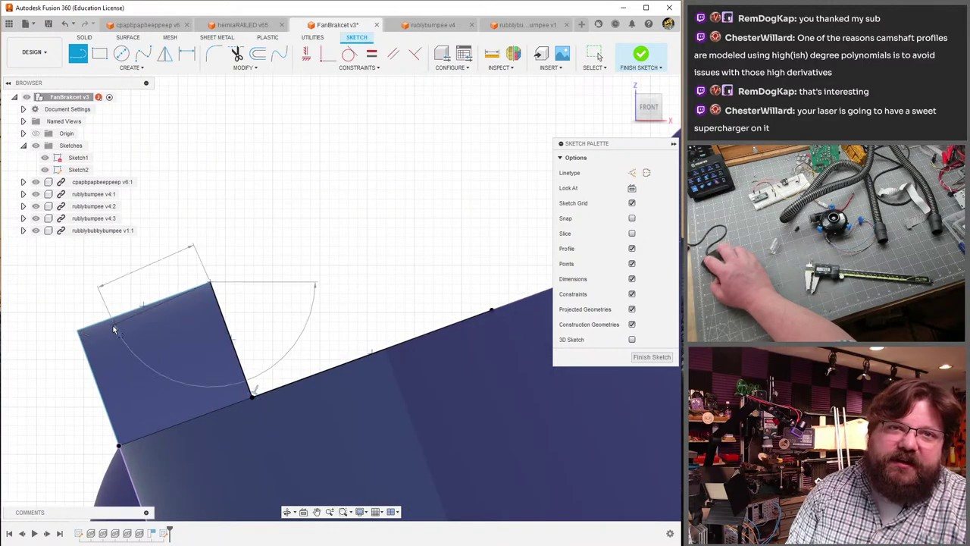
{"action": "key", "text": "Escape"}
{"action": "middle_click_drag", "start_coordinate": [113, 329], "coordinate": [171, 204]}
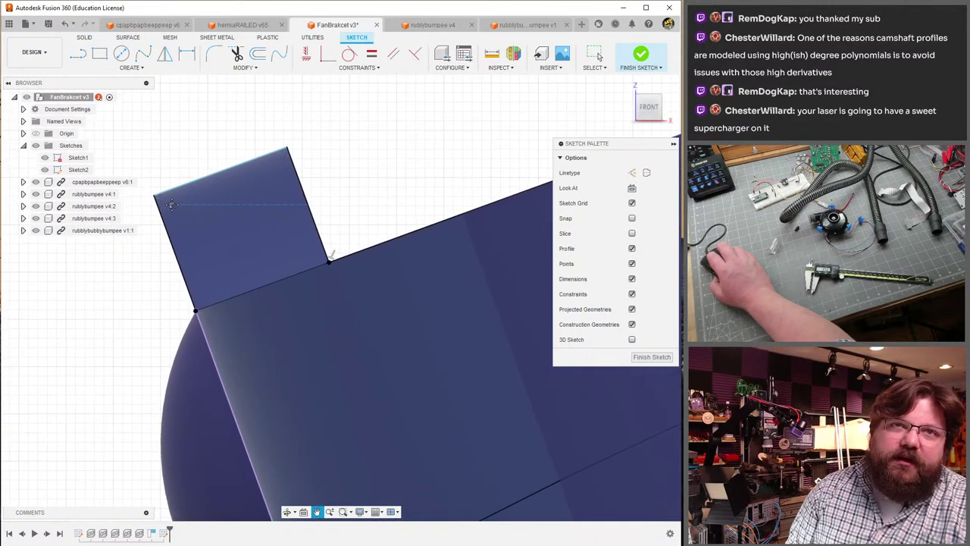
- Draw sketch lines from the left tab's outer base corner down the body's left edge and along its lower edge to the far corner
{"action": "key", "text": "l"}
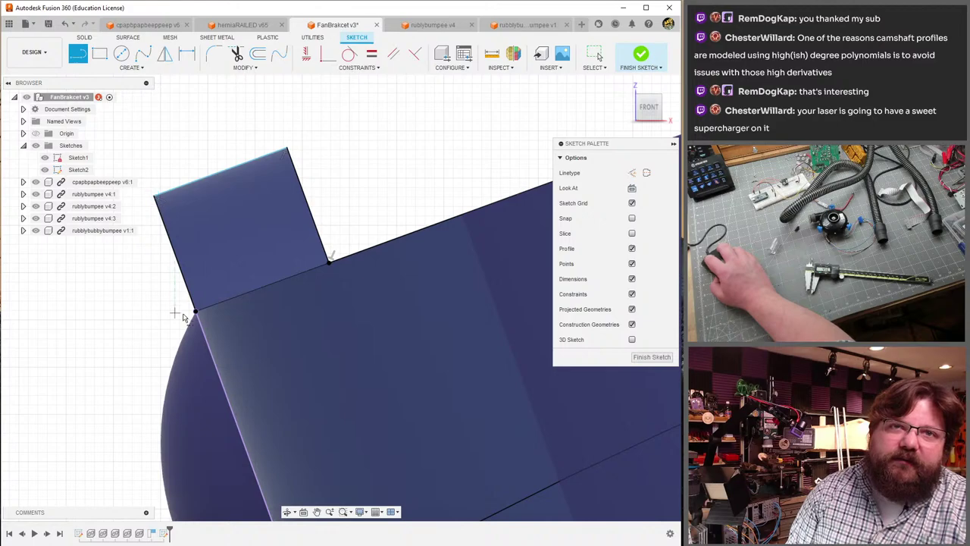
{"action": "left_click", "coordinate": [196, 311]}
{"action": "scroll", "coordinate": [199, 317], "scroll_direction": "up", "scroll_amount": 5}
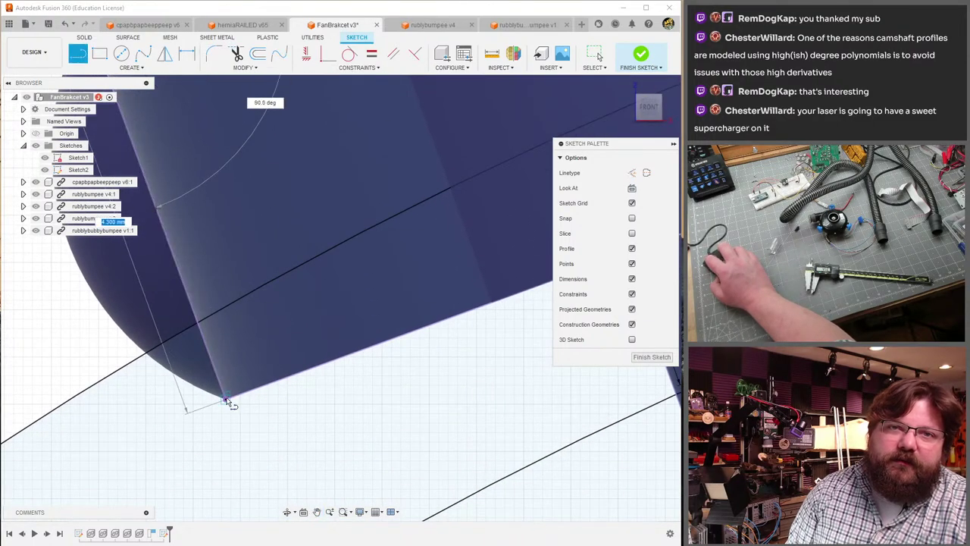
{"action": "scroll", "coordinate": [225, 403], "scroll_direction": "up", "scroll_amount": 3}
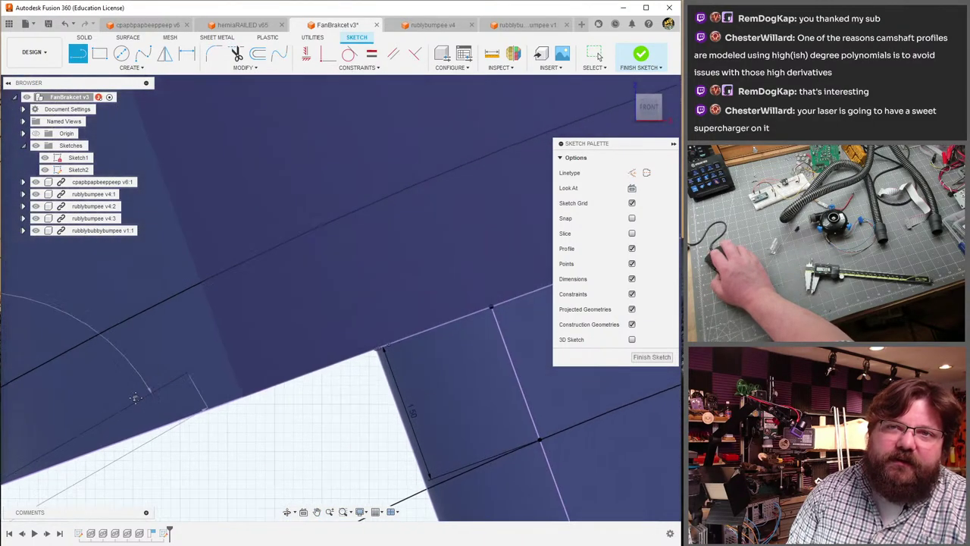
{"action": "mouse_move", "coordinate": [225, 402]}
{"action": "middle_mouse_down"}
{"action": "mouse_move", "coordinate": [192, 425]}
{"action": "mouse_move", "coordinate": [209, 391]}
{"action": "middle_mouse_up"}
{"action": "scroll", "coordinate": [210, 392], "scroll_direction": "down", "scroll_amount": 3}
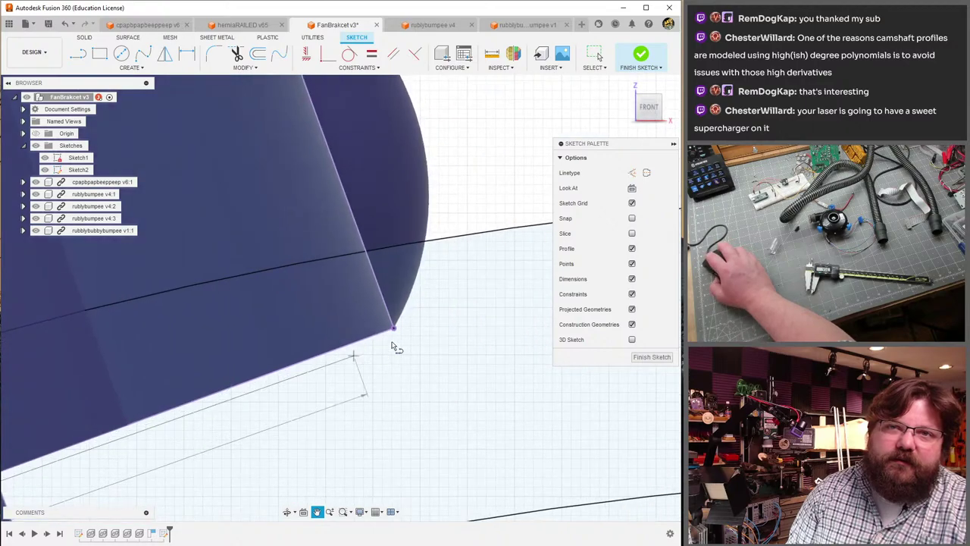
{"action": "middle_click_drag", "start_coordinate": [394, 282], "coordinate": [399, 335]}
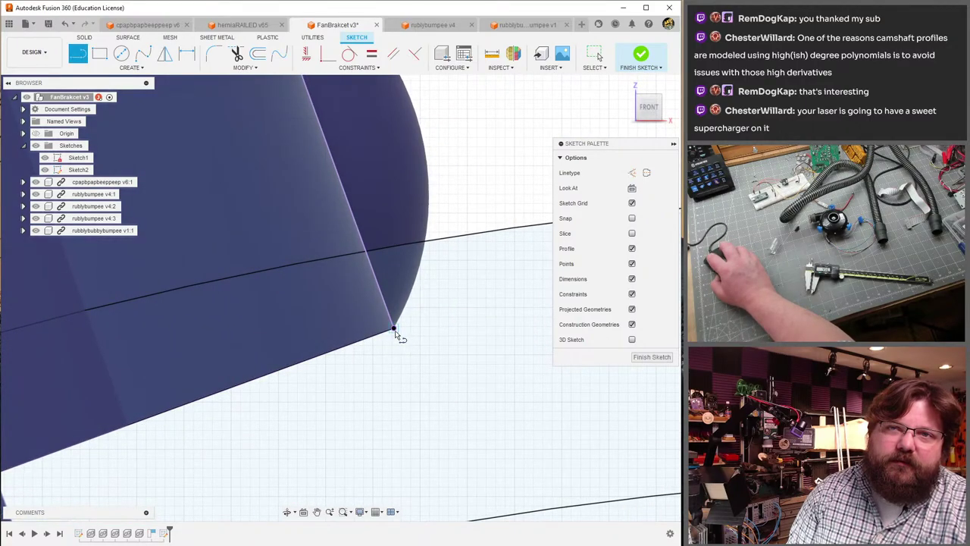
- Draw a sketch line up the body's right edge from the lower corner to the right tab's outer base corner
{"action": "scroll", "coordinate": [398, 335], "scroll_direction": "down", "scroll_amount": 4}
{"action": "middle_click_drag", "start_coordinate": [375, 236], "coordinate": [375, 296]}
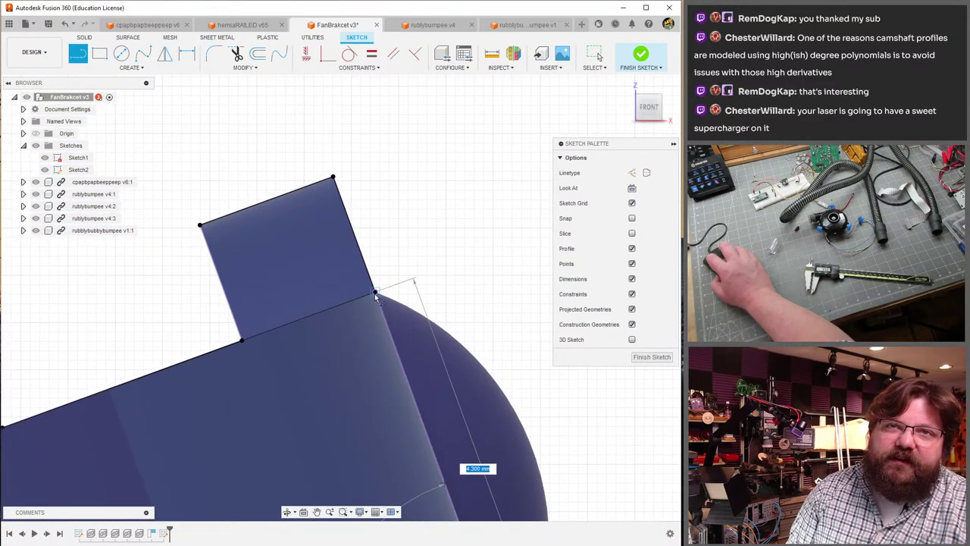
{"action": "key", "text": "Escape"}
{"action": "scroll", "coordinate": [177, 448], "scroll_direction": "down", "scroll_amount": 2}
- Trace the short stub edges on both sides of the arc with sketch lines that join the arc's ends
{"action": "middle_click_drag", "start_coordinate": [234, 396], "coordinate": [426, 293]}
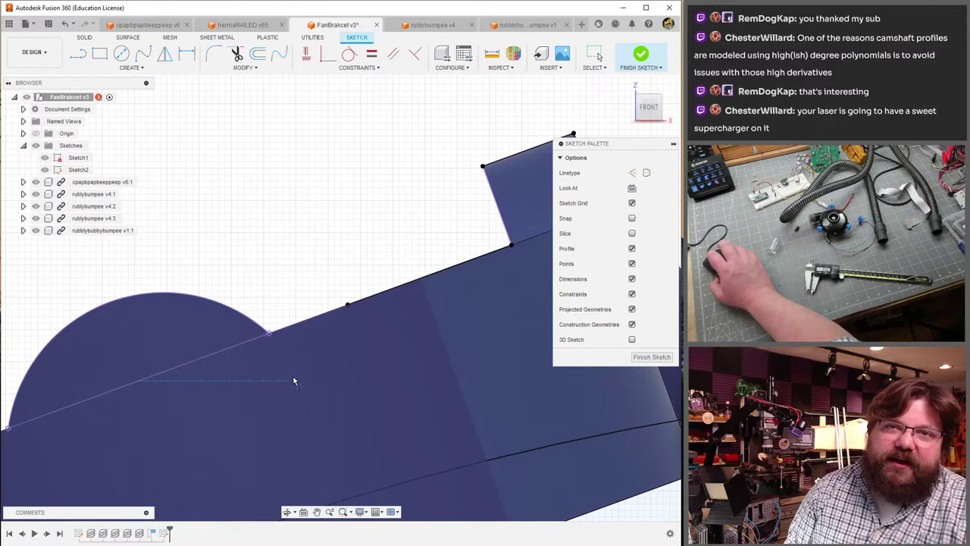
{"action": "mouse_move", "coordinate": [294, 381]}
{"action": "middle_mouse_down", "text": "shift"}
{"action": "mouse_move", "coordinate": [303, 351]}
{"action": "mouse_move", "coordinate": [330, 338]}
{"action": "mouse_move", "coordinate": [338, 369]}
{"action": "mouse_move", "coordinate": [318, 336]}
{"action": "mouse_move", "coordinate": [305, 342]}
{"action": "mouse_move", "coordinate": [328, 345]}
{"action": "middle_mouse_up", "text": "shift"}
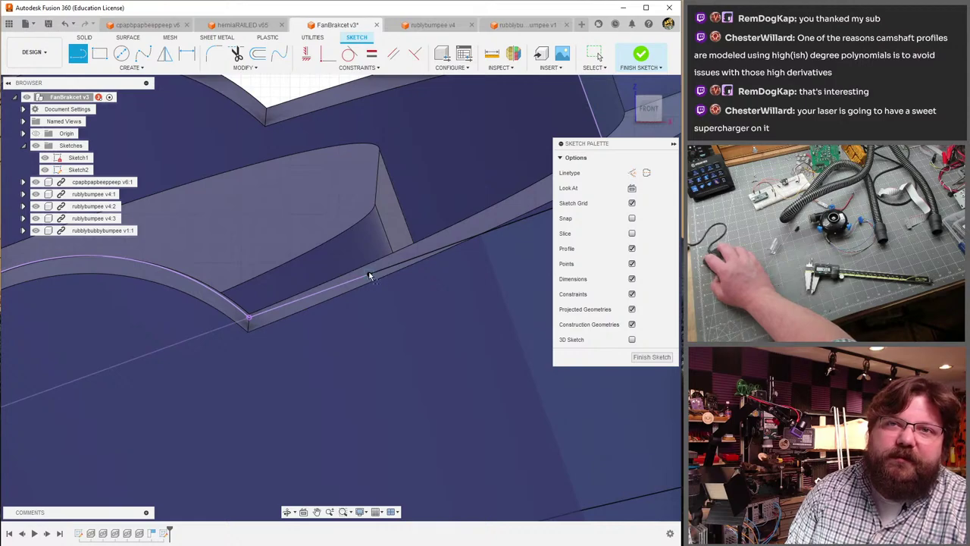
{"action": "key", "text": "Escape"}
{"action": "mouse_move", "coordinate": [248, 316]}
{"action": "middle_mouse_down", "text": "shift"}
{"action": "mouse_move", "coordinate": [258, 340]}
{"action": "mouse_move", "coordinate": [443, 299]}
{"action": "mouse_move", "coordinate": [278, 354]}
{"action": "middle_mouse_up", "text": "shift"}
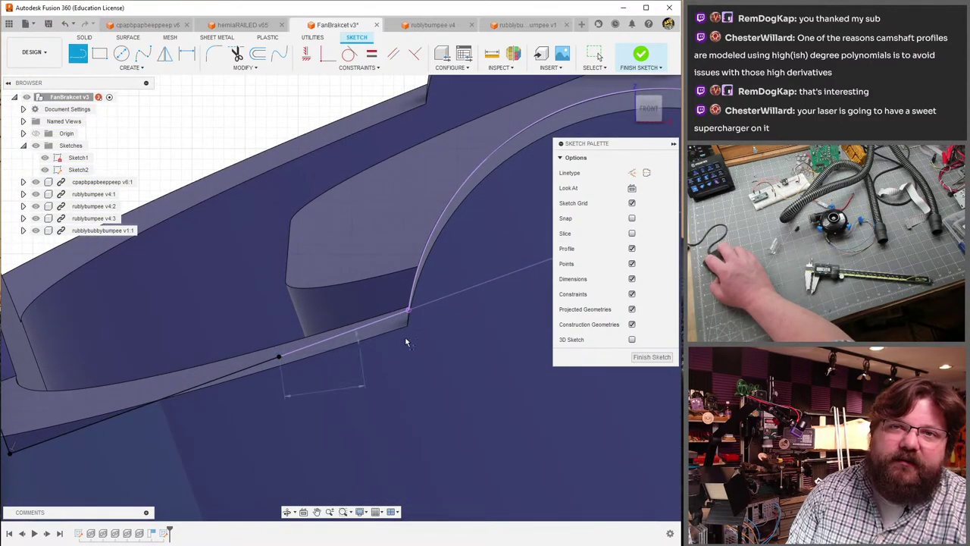
{"action": "key", "text": "Escape"}
{"action": "mouse_move", "coordinate": [471, 360]}
{"action": "middle_mouse_down", "text": "shift"}
{"action": "mouse_move", "coordinate": [485, 371]}
{"action": "mouse_move", "coordinate": [463, 348]}
{"action": "mouse_move", "coordinate": [326, 413]}
{"action": "mouse_move", "coordinate": [442, 437]}
{"action": "mouse_move", "coordinate": [196, 284]}
{"action": "middle_mouse_up", "text": "shift"}
- Start an offset and select the arc, the body's upper edge lines beside it and the left tab's inner lines
{"action": "key", "text": "o"}
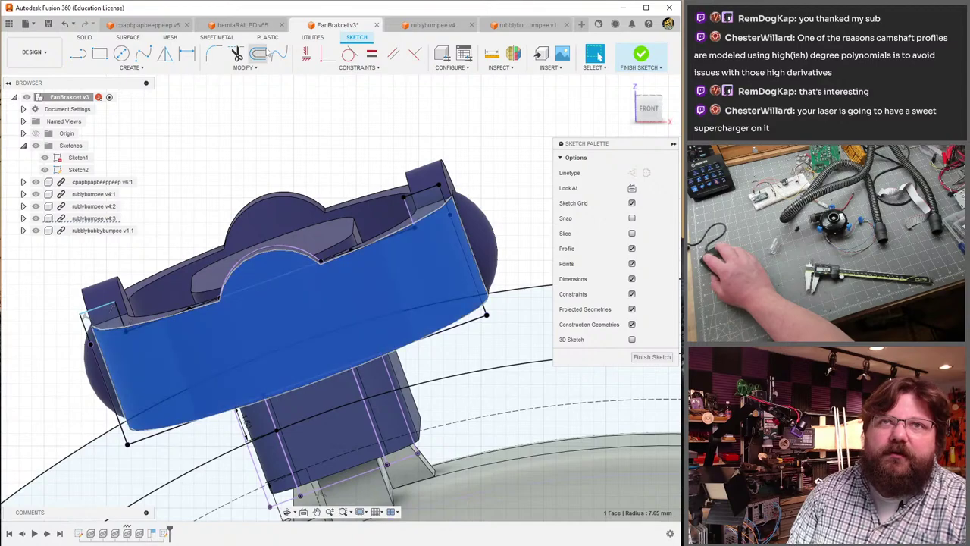
{"action": "mouse_move", "coordinate": [354, 259]}
{"action": "middle_mouse_down", "text": "shift"}
{"action": "mouse_move", "coordinate": [362, 314]}
{"action": "mouse_move", "coordinate": [371, 273]}
{"action": "middle_mouse_up", "text": "shift"}
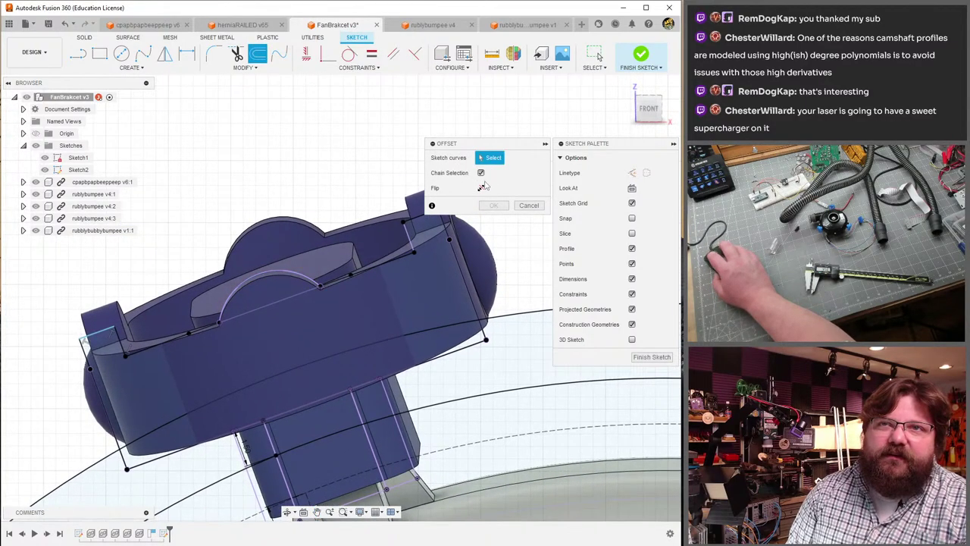
{"action": "left_click", "coordinate": [361, 275]}
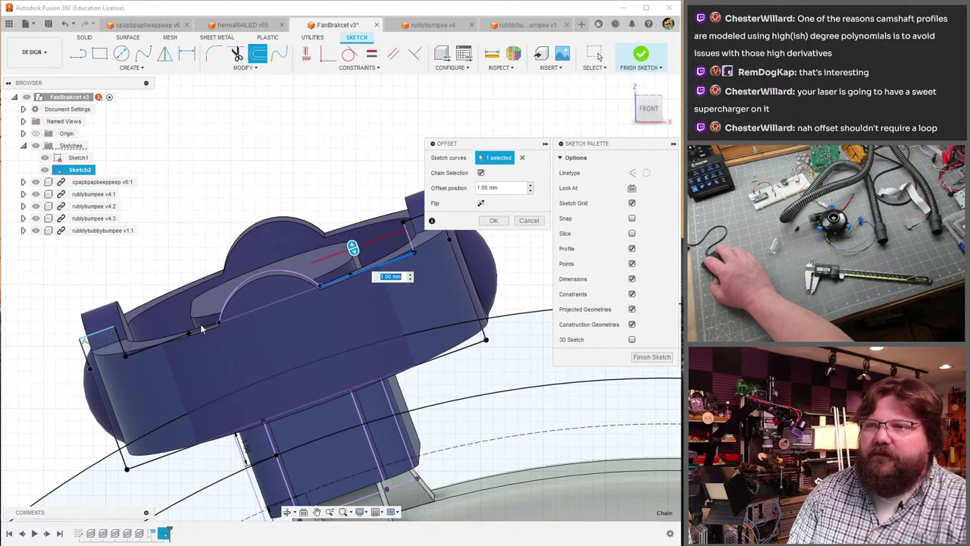
{"action": "left_click", "coordinate": [292, 271]}
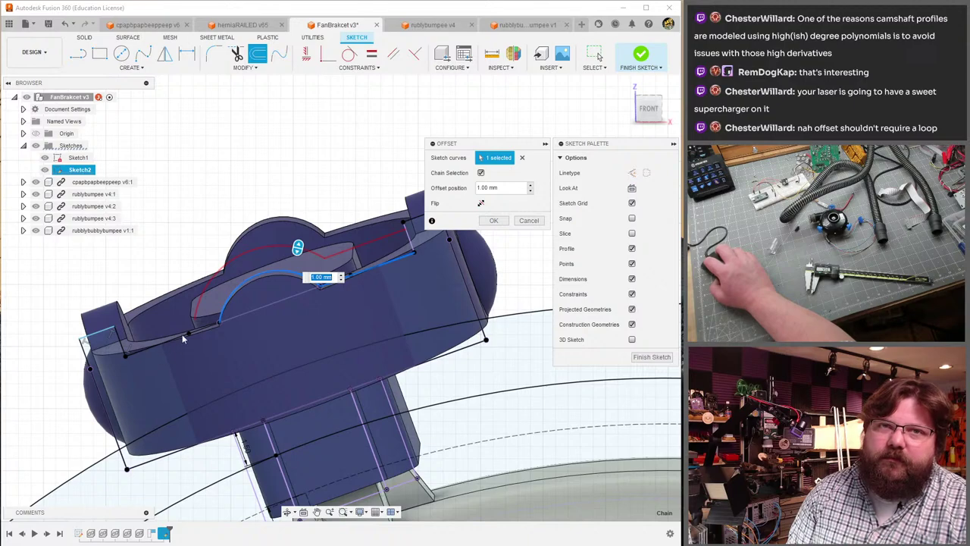
{"action": "scroll", "coordinate": [159, 345], "scroll_direction": "up", "scroll_amount": 5}
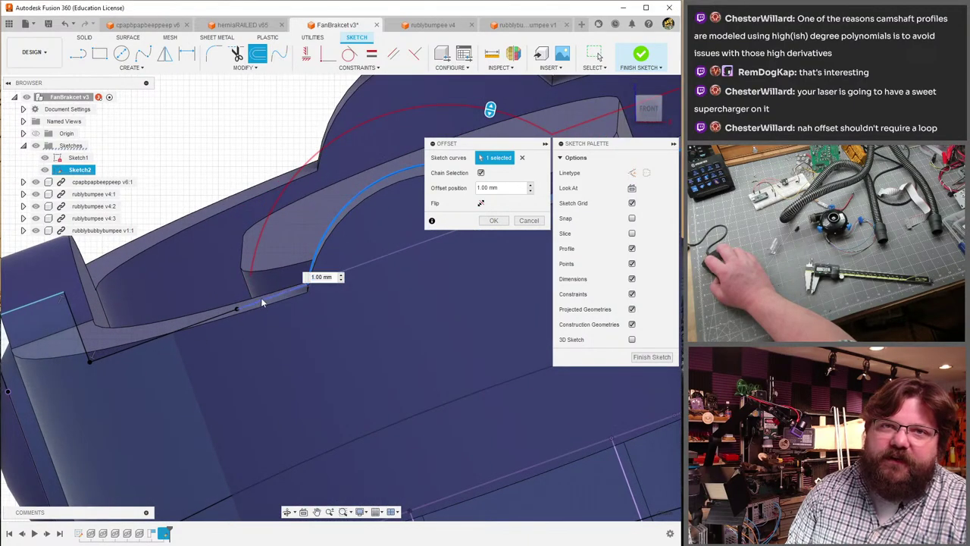
{"action": "left_click", "coordinate": [262, 303]}
{"action": "left_click", "coordinate": [169, 334]}
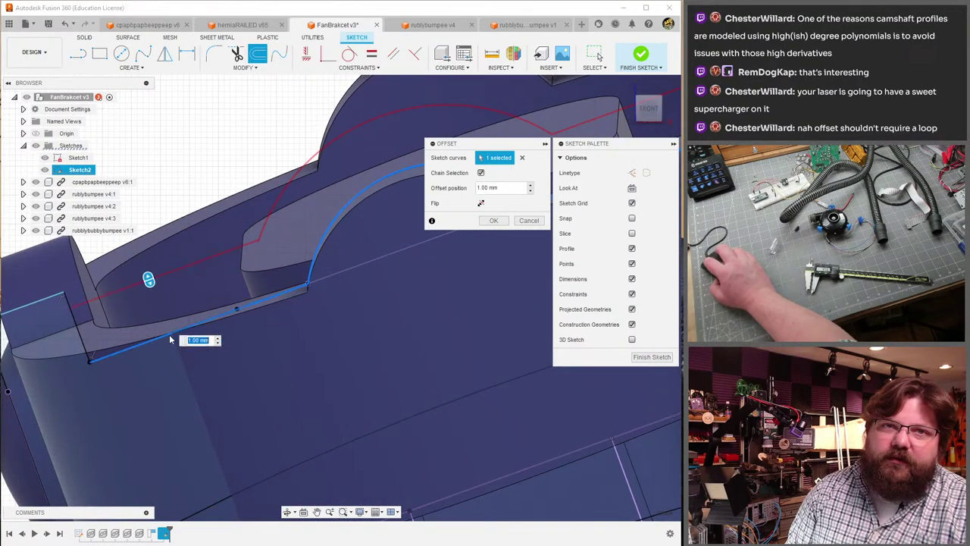
{"action": "middle_click_drag", "start_coordinate": [169, 334], "coordinate": [238, 330]}
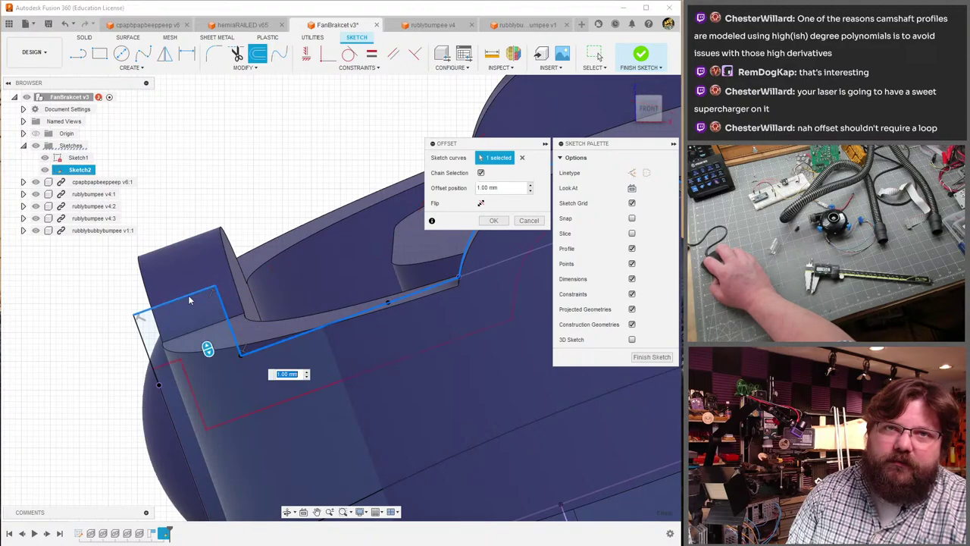
- Add the remaining tab and body edges to the offset selection, flip it outward and offset the closed outline by 1 mm
{"action": "middle_click_drag", "start_coordinate": [295, 377], "coordinate": [98, 425], "text": "shift"}
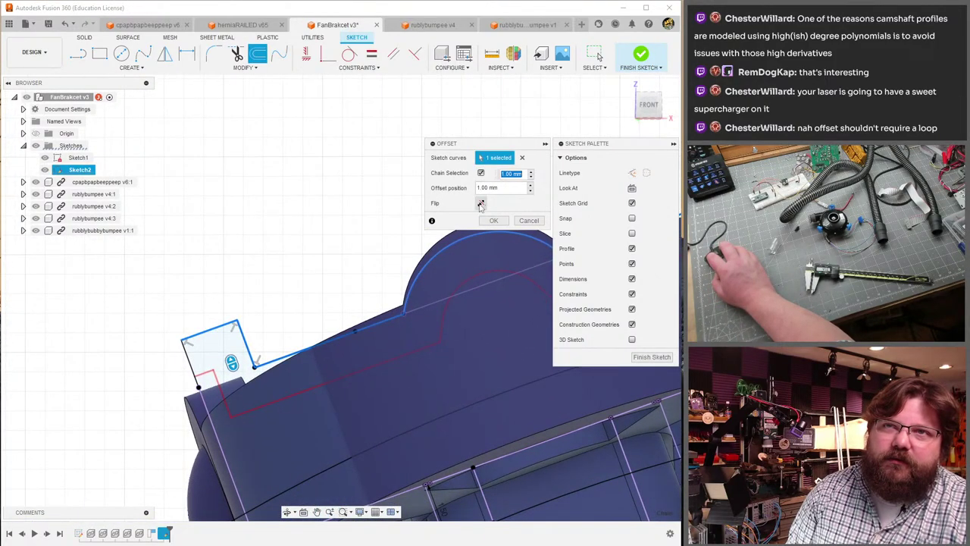
{"action": "left_click", "coordinate": [481, 204]}
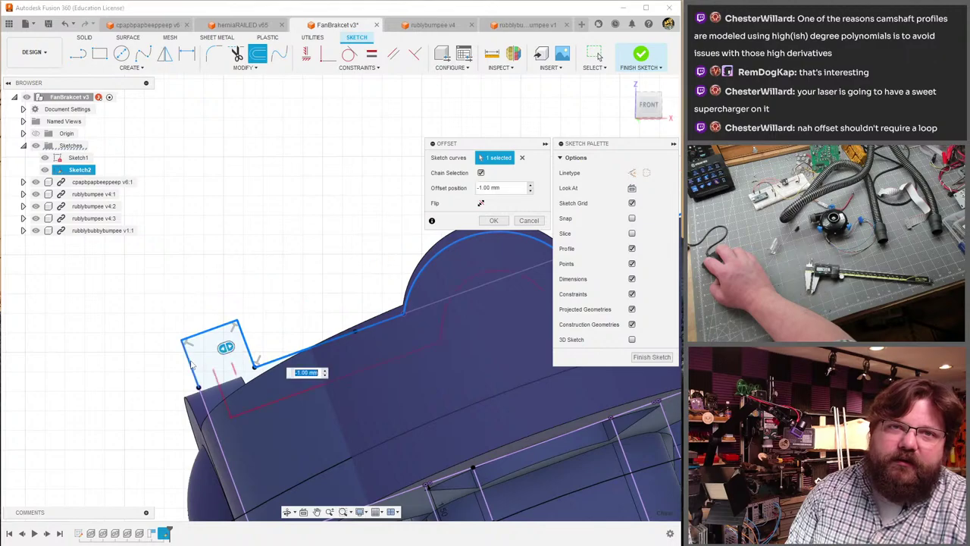
{"action": "middle_click_drag", "start_coordinate": [204, 413], "coordinate": [216, 341], "text": "shift"}
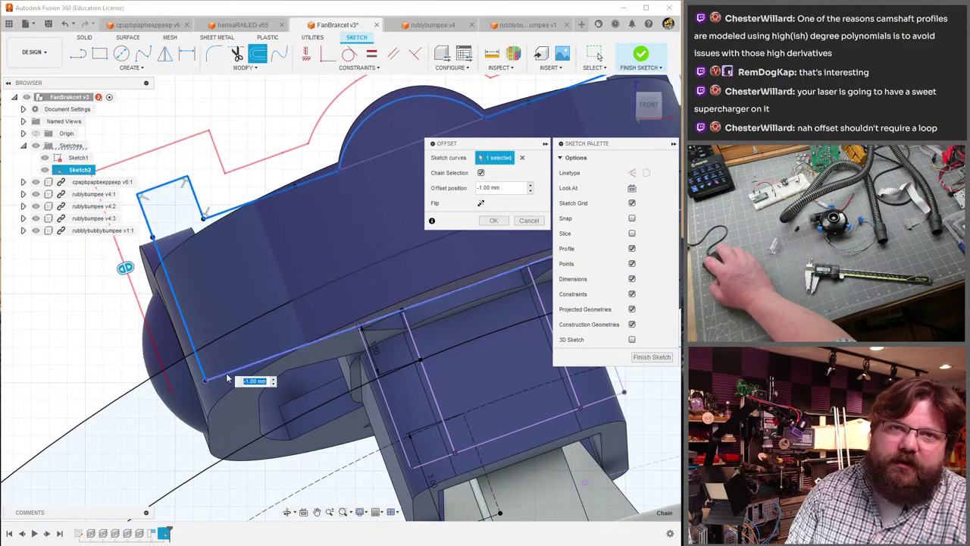
{"action": "mouse_move", "coordinate": [232, 401]}
{"action": "middle_mouse_down", "text": "shift"}
{"action": "mouse_move", "coordinate": [191, 326]}
{"action": "mouse_move", "coordinate": [343, 326]}
{"action": "mouse_move", "coordinate": [320, 334]}
{"action": "middle_mouse_up", "text": "shift"}
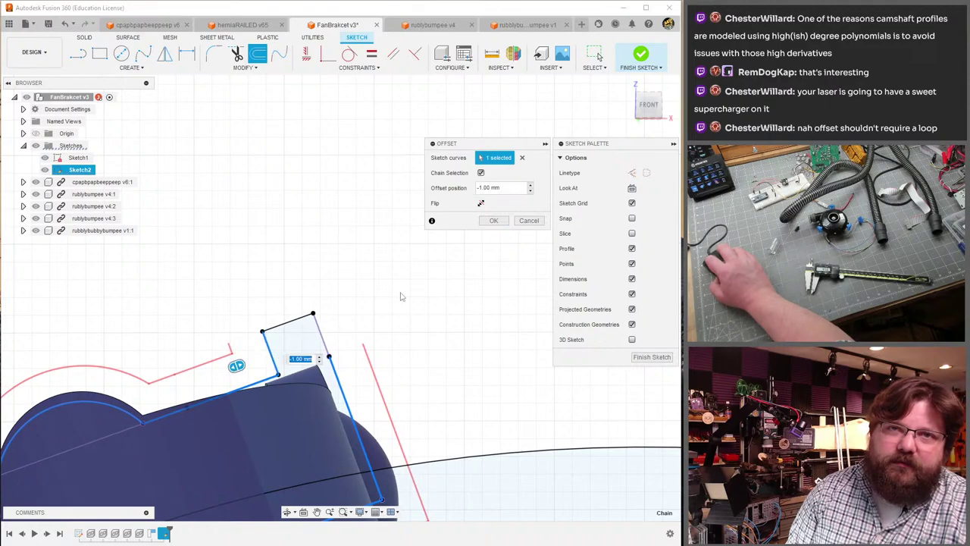
{"action": "middle_click_drag", "start_coordinate": [442, 251], "coordinate": [317, 331], "text": "shift"}
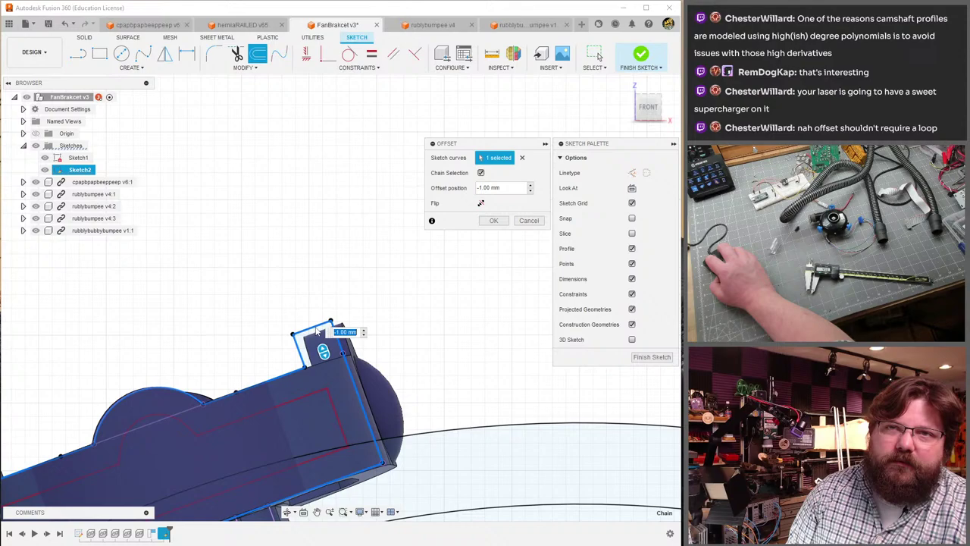
{"action": "left_click", "coordinate": [481, 204]}
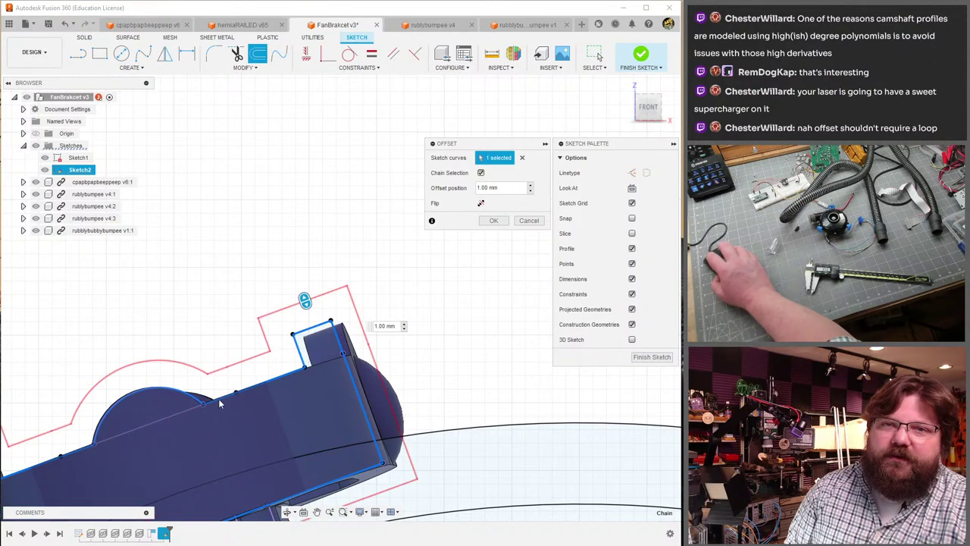
{"action": "middle_click_drag", "start_coordinate": [219, 404], "coordinate": [345, 281]}
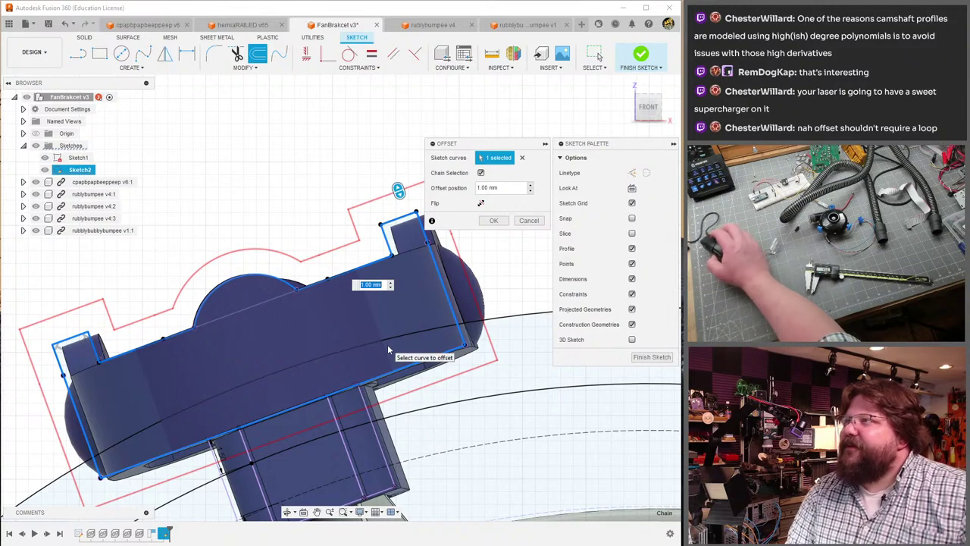
{"action": "middle_click_drag", "start_coordinate": [333, 382], "coordinate": [429, 343], "text": "shift"}
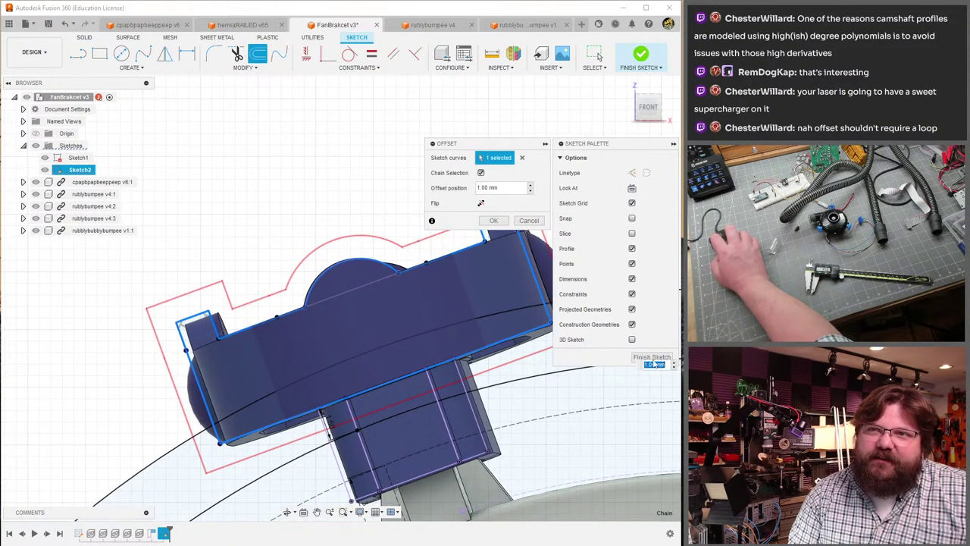
{"action": "left_click", "coordinate": [493, 221]}
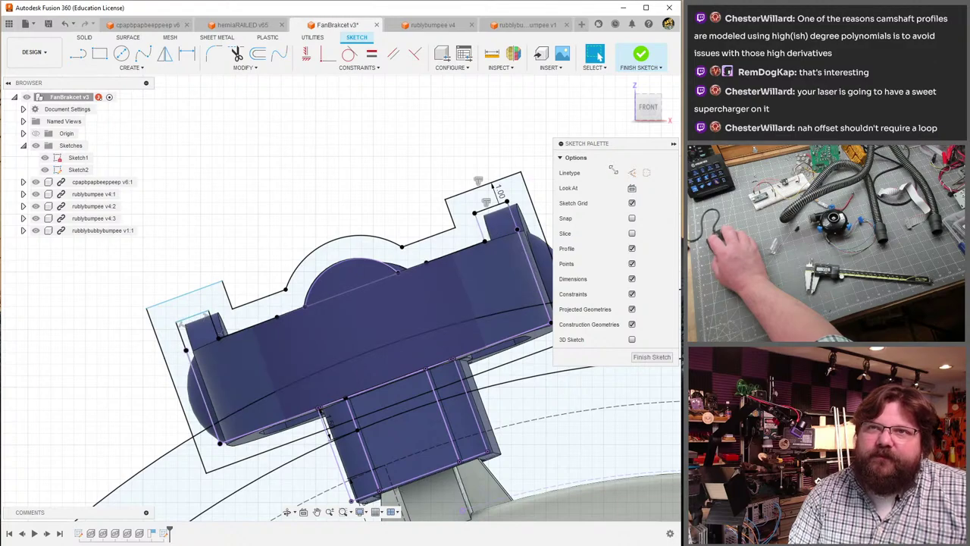
- Set the outline's offset distance to 0.2 mm
{"action": "mouse_move", "coordinate": [644, 103]}
{"action": "left_mouse_down"}
{"action": "mouse_move", "coordinate": [654, 110]}
{"action": "mouse_move", "coordinate": [415, 170]}
{"action": "left_mouse_up"}
{"action": "double_click", "coordinate": [417, 166]}
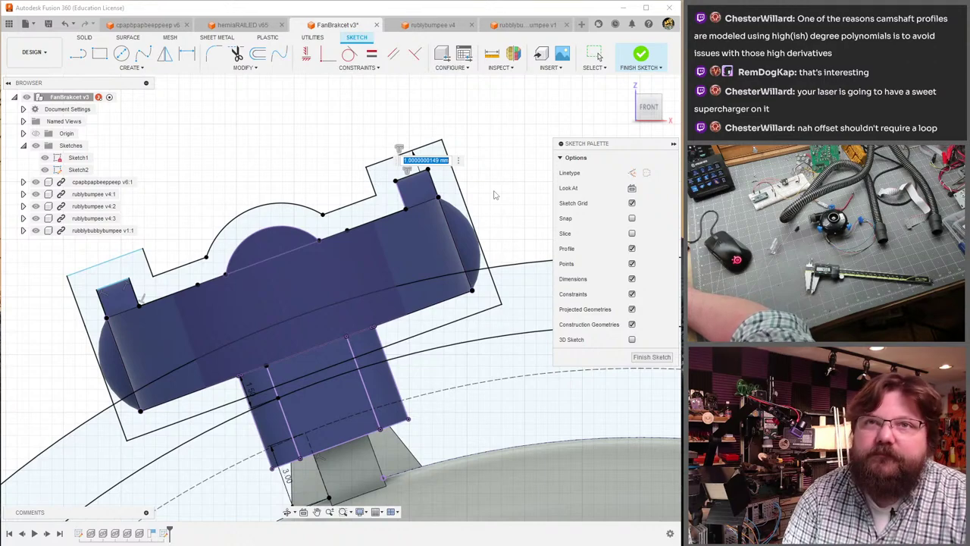
{"action": "type", "text": "2"}
{"action": "key", "text": "Return"}
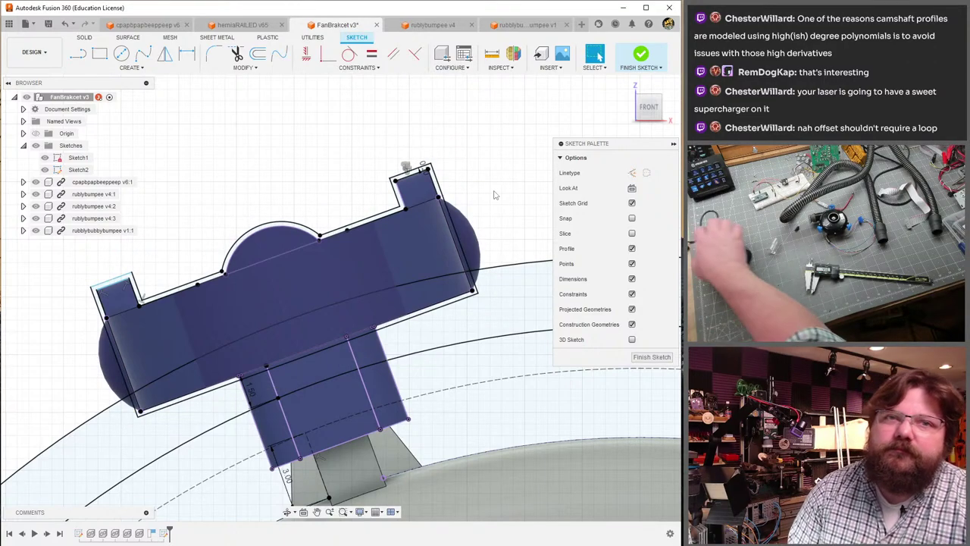
- Examine the clearance of the offset outline around the tabs, the arc and the body's ends
{"action": "scroll", "coordinate": [337, 236], "scroll_direction": "up", "scroll_amount": 5}
{"action": "scroll", "coordinate": [359, 128], "scroll_direction": "down", "scroll_amount": 2}
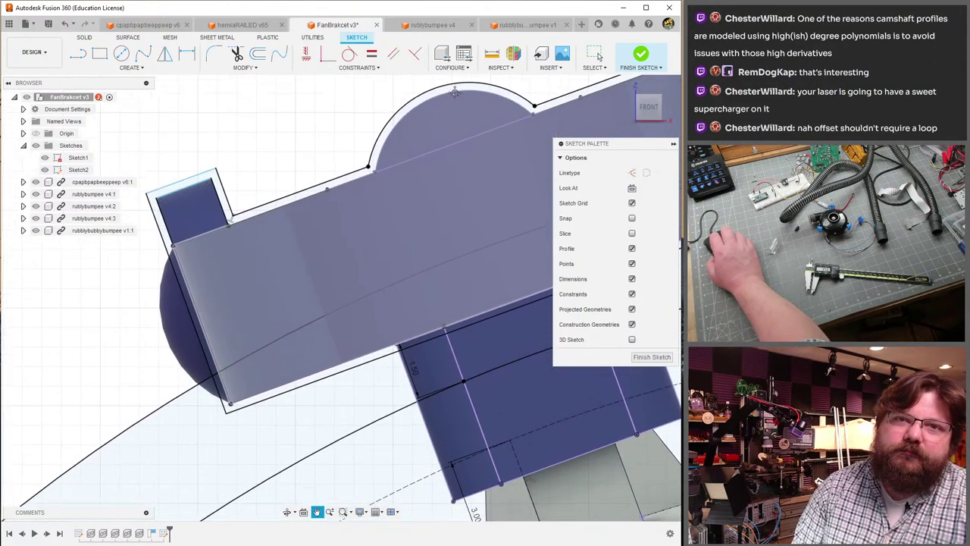
{"action": "mouse_move", "coordinate": [359, 129]}
{"action": "middle_mouse_down"}
{"action": "mouse_move", "coordinate": [249, 195]}
{"action": "mouse_move", "coordinate": [158, 190]}
{"action": "middle_mouse_up"}
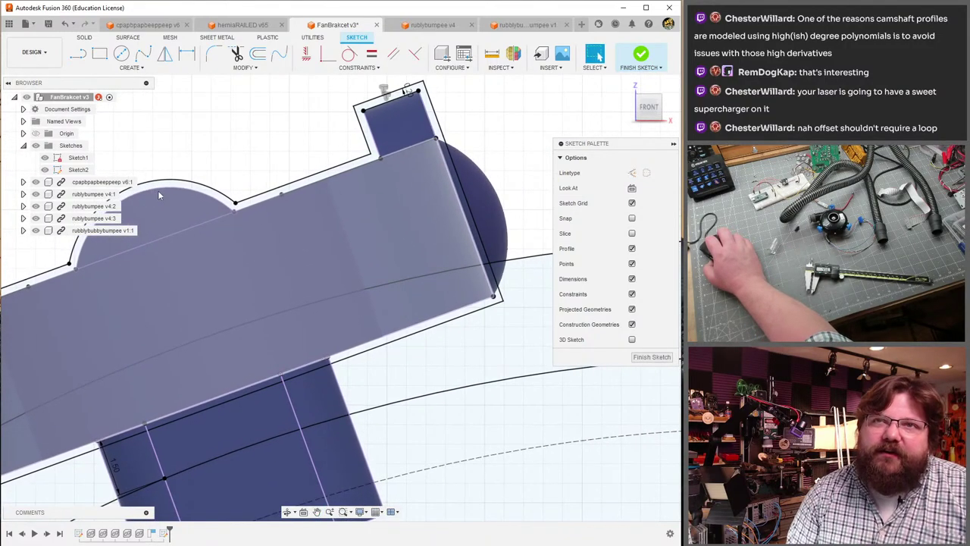
{"action": "scroll", "coordinate": [159, 192], "scroll_direction": "down", "scroll_amount": 2}
{"action": "scroll", "coordinate": [162, 196], "scroll_direction": "down", "scroll_amount": 3}
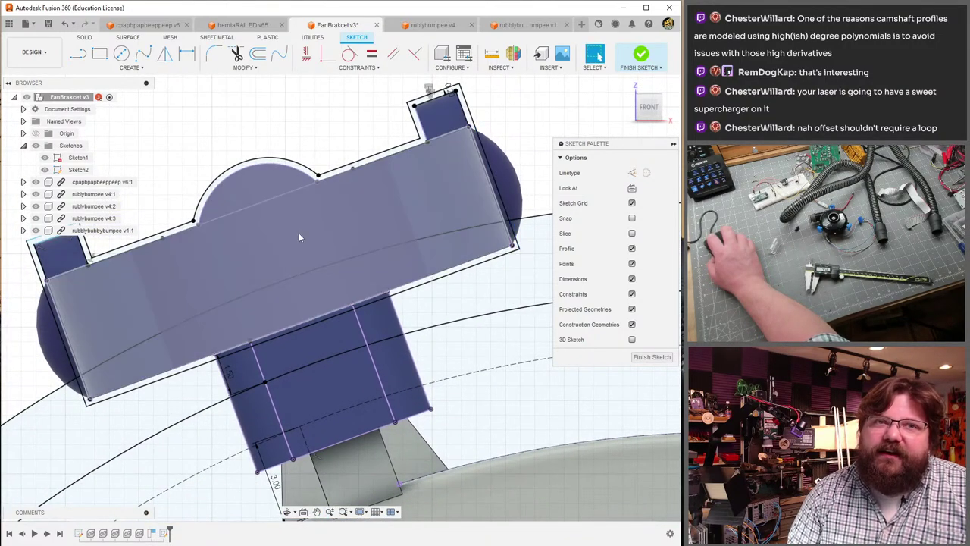
{"action": "scroll", "coordinate": [44, 306], "scroll_direction": "up", "scroll_amount": 3}
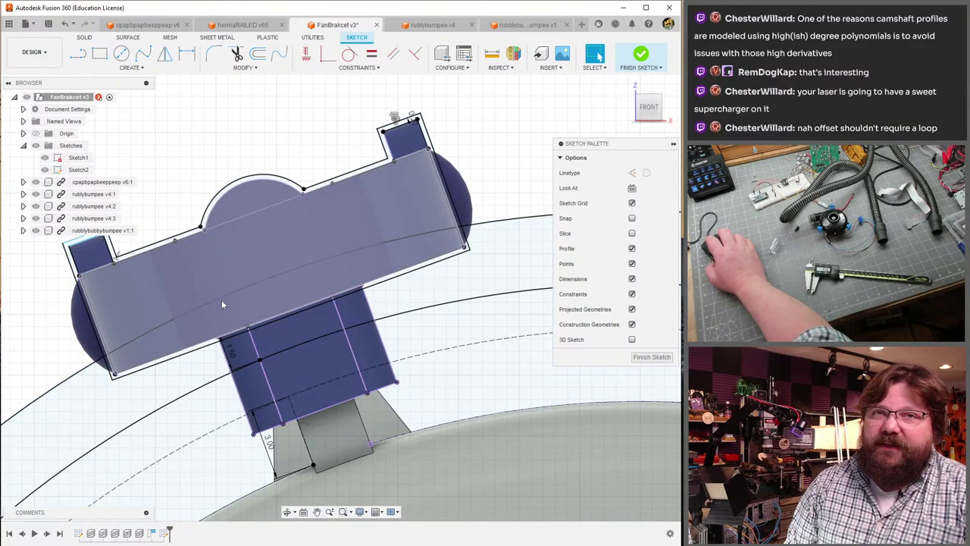
- Deselect the large arc crossing the body and undo the recent series of sketch curve deletions
{"action": "left_click", "coordinate": [221, 304]}
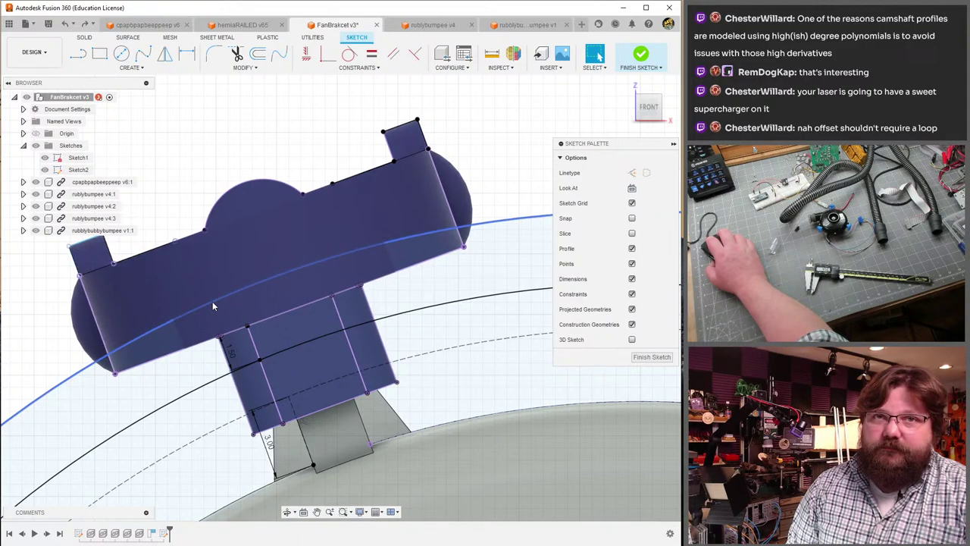
{"action": "left_click", "coordinate": [184, 137]}
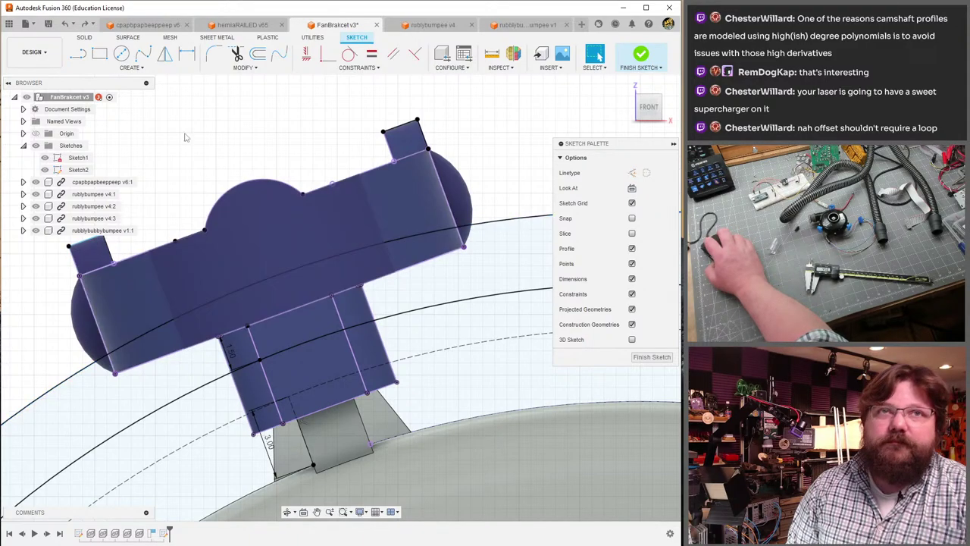
{"action": "left_click", "coordinate": [74, 25]}
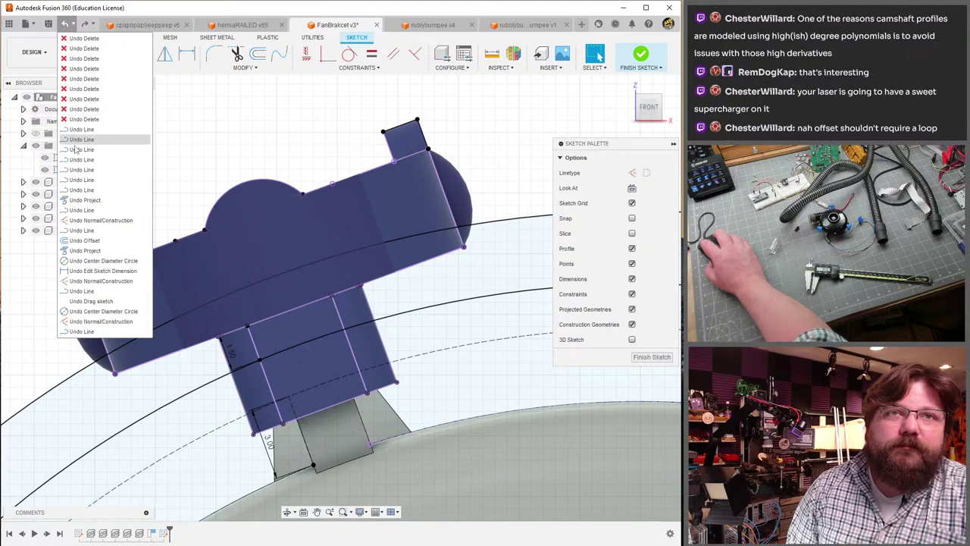
{"action": "left_click", "coordinate": [80, 119]}
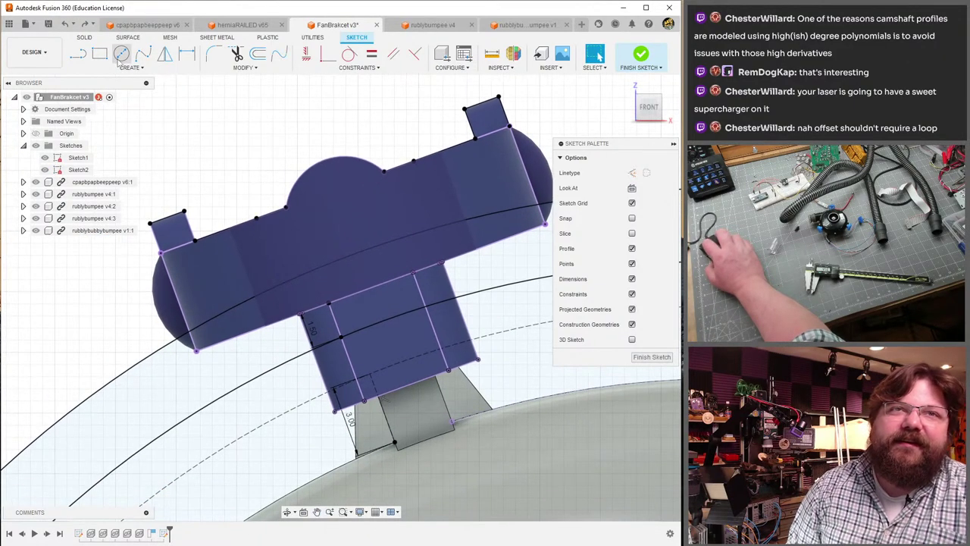
- Draw one sketch line between the two tabs' outer base corners and another along the body's lower edge between its corners
{"action": "left_click", "coordinate": [99, 54]}
{"action": "left_click", "coordinate": [79, 56]}
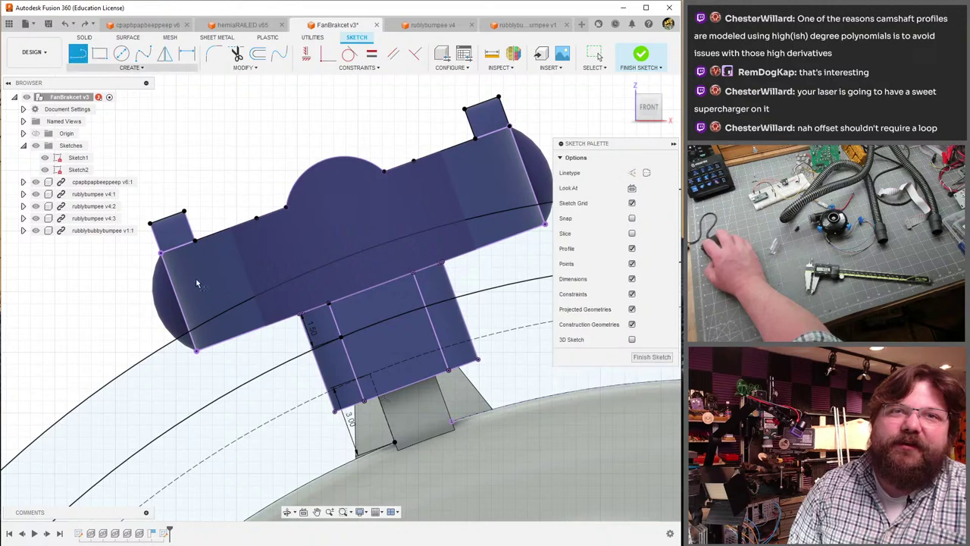
{"action": "left_click", "coordinate": [161, 252]}
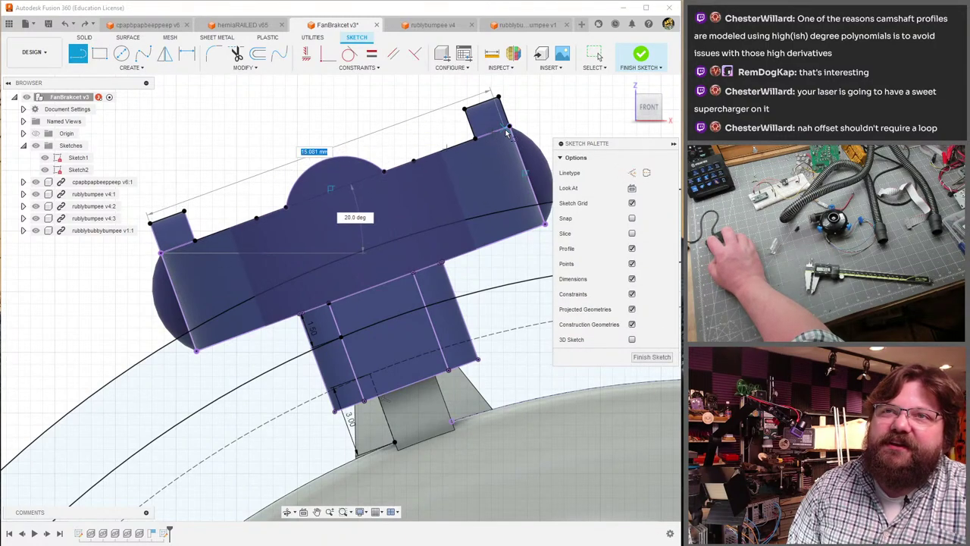
{"action": "left_click", "coordinate": [511, 128]}
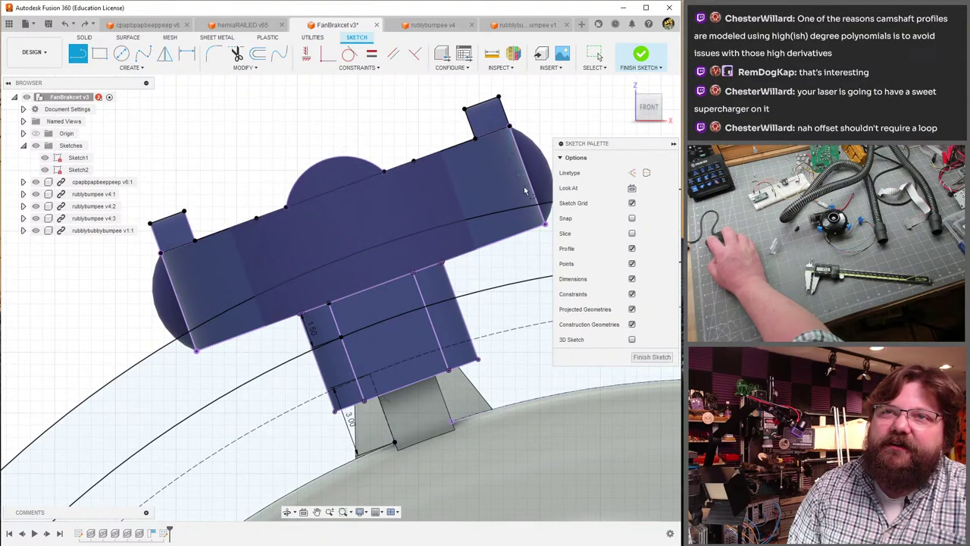
{"action": "left_click", "coordinate": [546, 226]}
{"action": "left_click", "coordinate": [196, 351]}
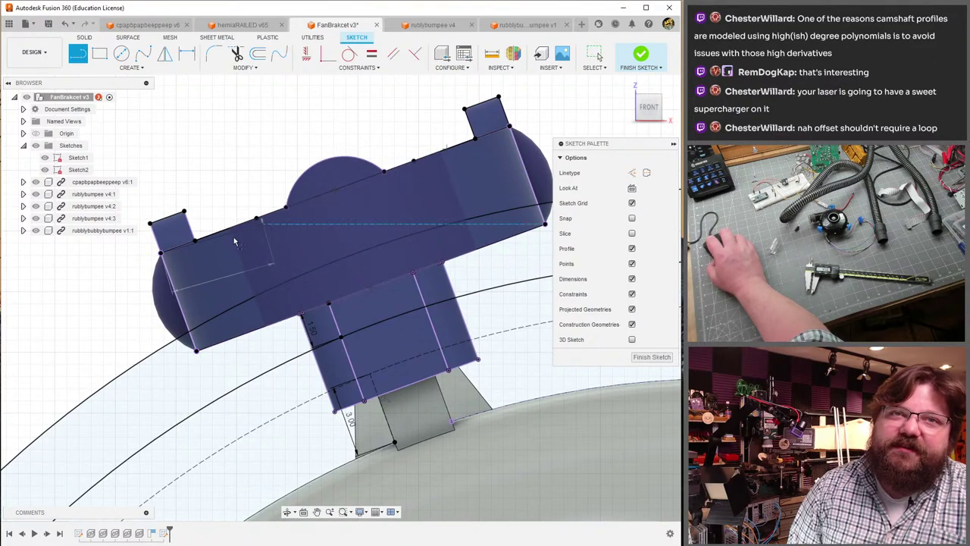
{"action": "key", "text": "Escape"}
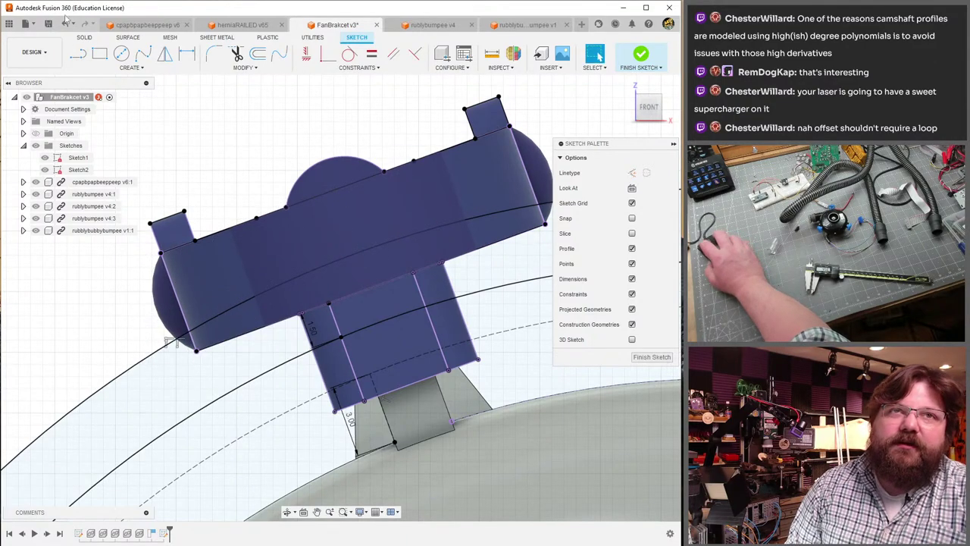
- Undo the nine most recent sketch line operations around the body and tabs
{"action": "left_click", "coordinate": [73, 25]}
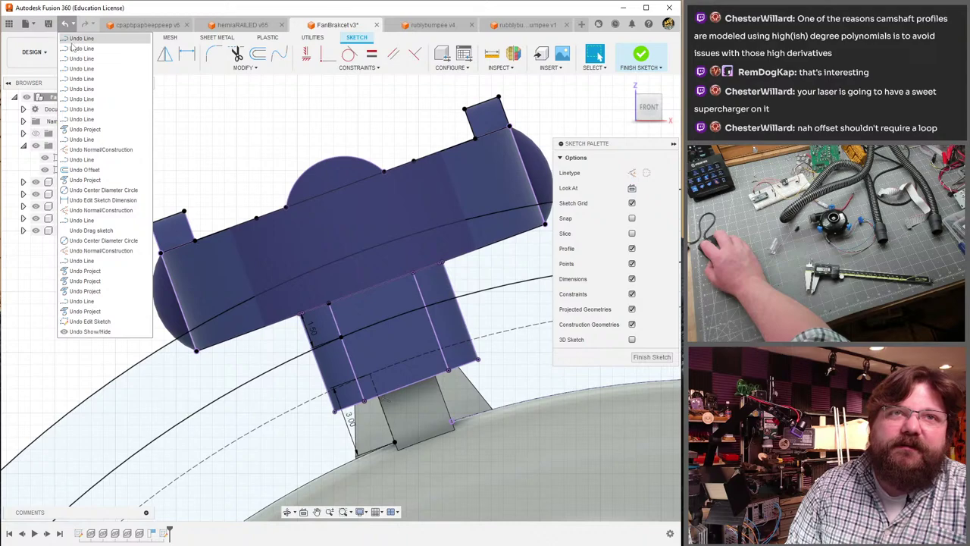
{"action": "left_click", "coordinate": [109, 120]}
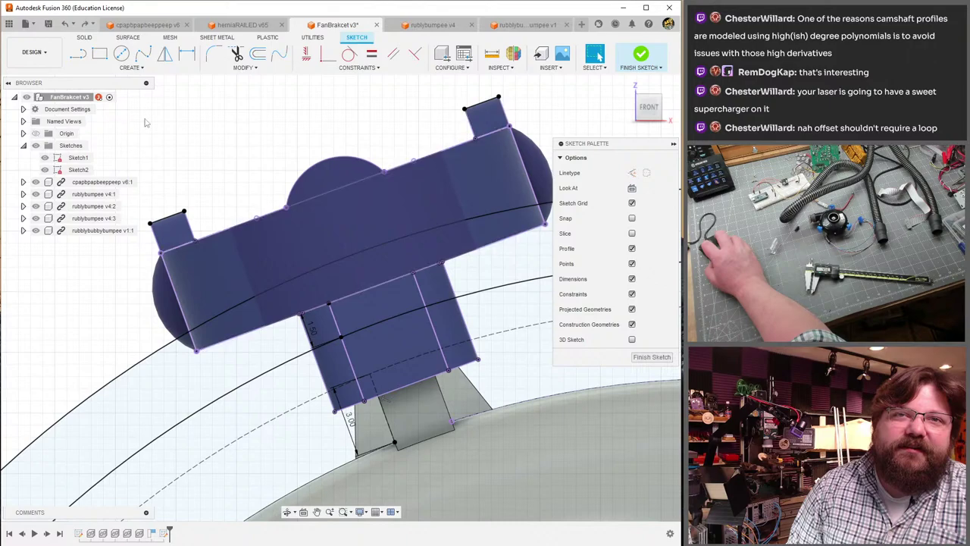
{"action": "key", "text": "ctrl+z"}
{"action": "key", "text": "ctrl+y"}
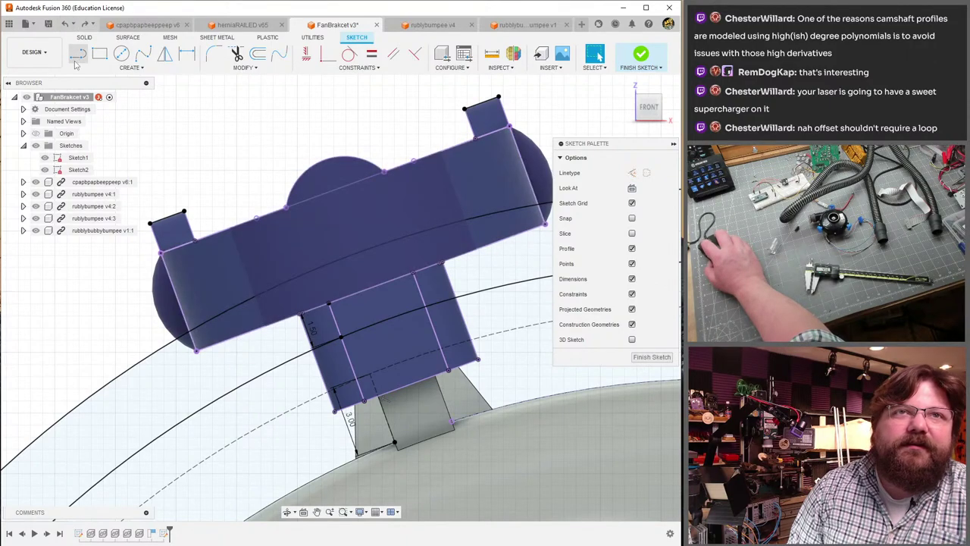
- Draw a closed four-line outline around the tilted body, joining the tabs' outer base corners, both ends and the lower edge
{"action": "key", "text": "l"}
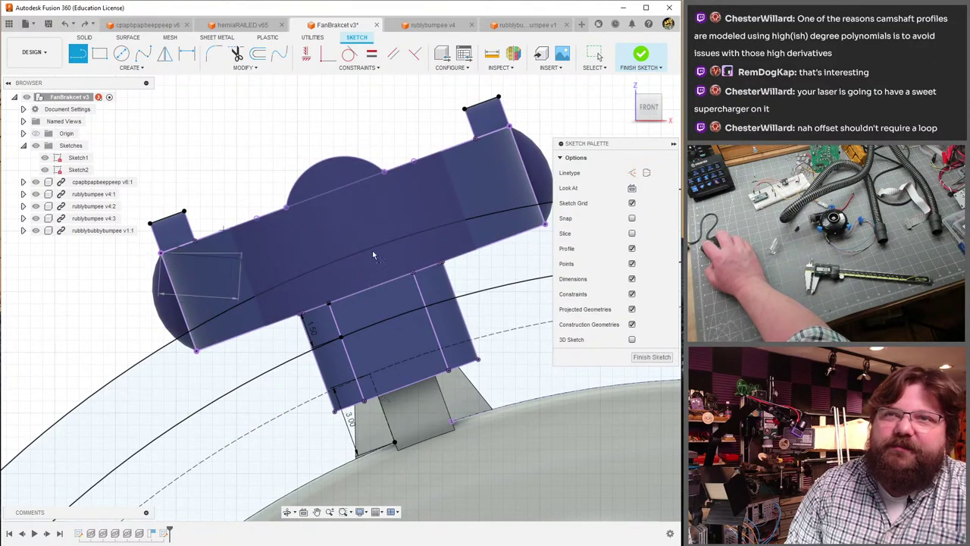
{"action": "key", "text": "ctrl+z"}
{"action": "key", "text": "ctrl+y"}
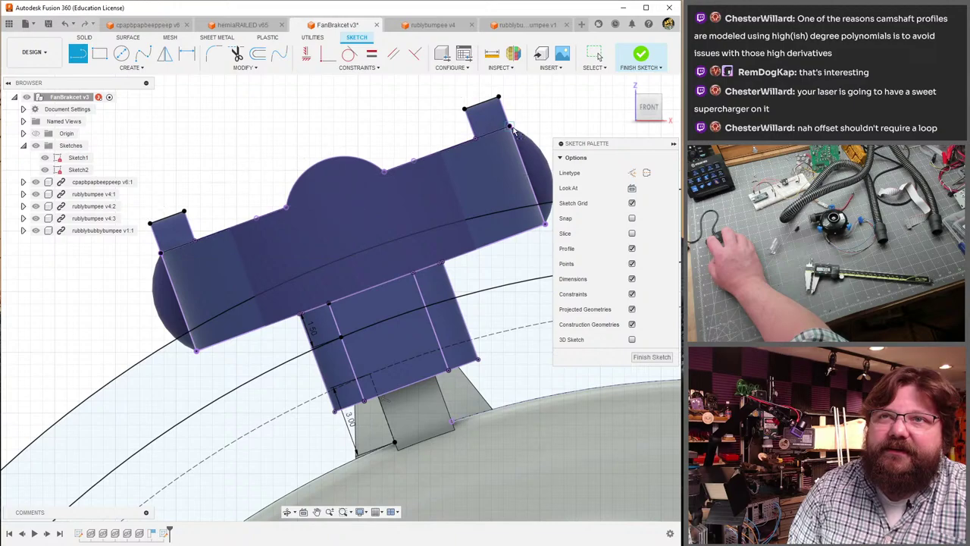
{"action": "left_click", "coordinate": [521, 159]}
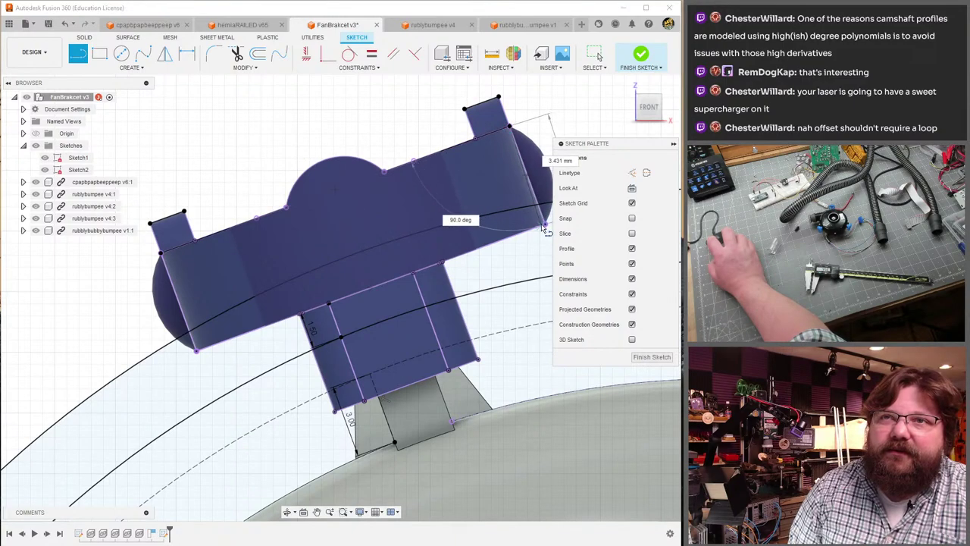
{"action": "left_click", "coordinate": [544, 225]}
{"action": "key", "text": "Escape"}
{"action": "left_click", "coordinate": [545, 226]}
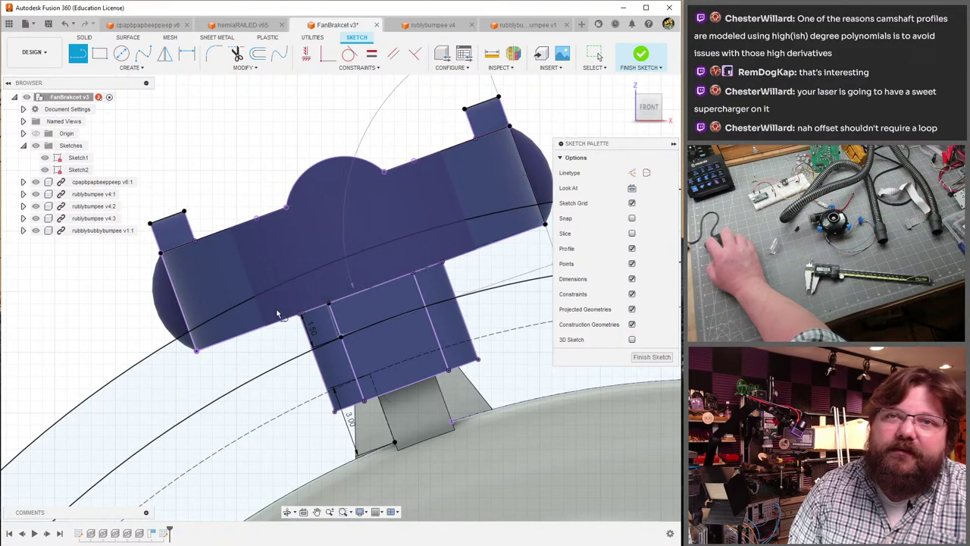
{"action": "left_click", "coordinate": [197, 352]}
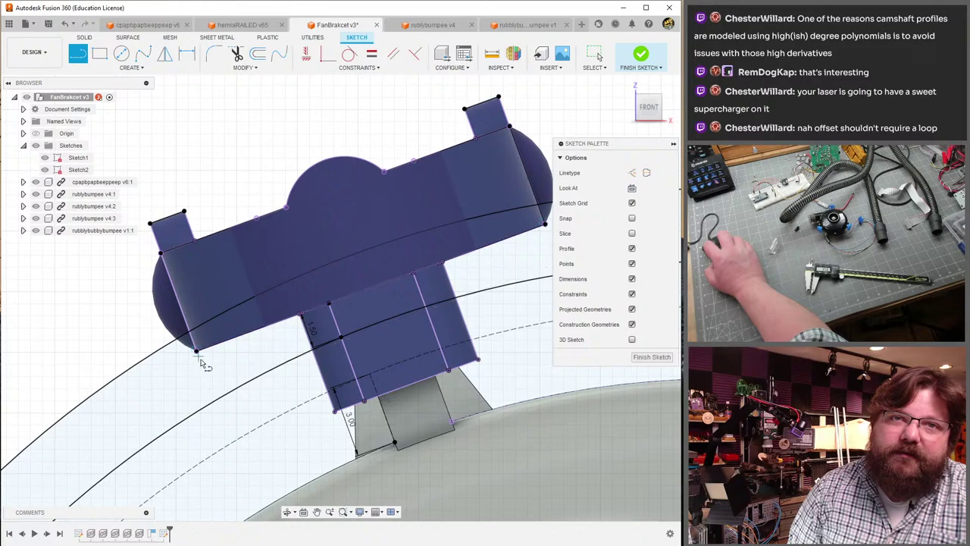
{"action": "left_click", "coordinate": [161, 254]}
{"action": "key", "text": "Escape"}
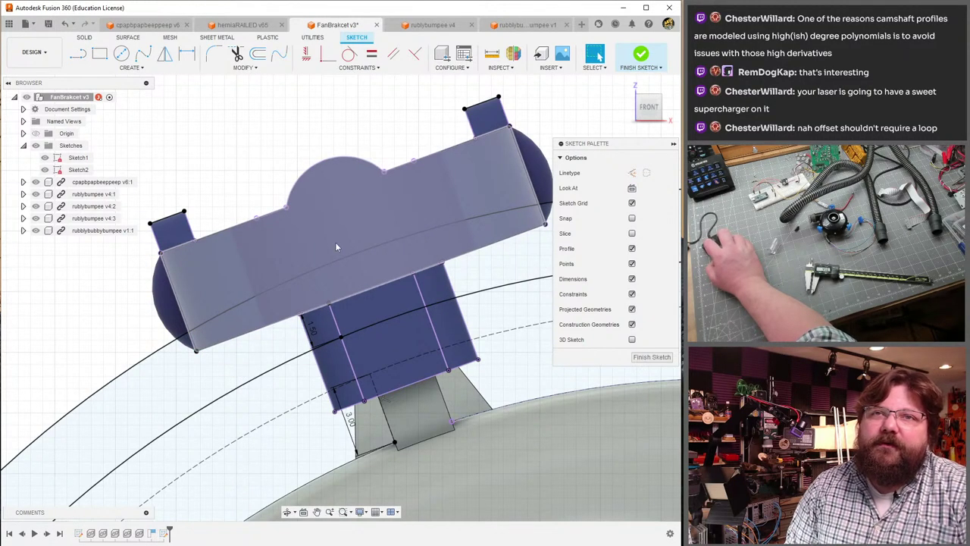
- Select the closed four-line outline of the body and offset it outward by 0.2 mm
{"action": "left_click", "coordinate": [309, 199]}
{"action": "left_click", "coordinate": [326, 193]}
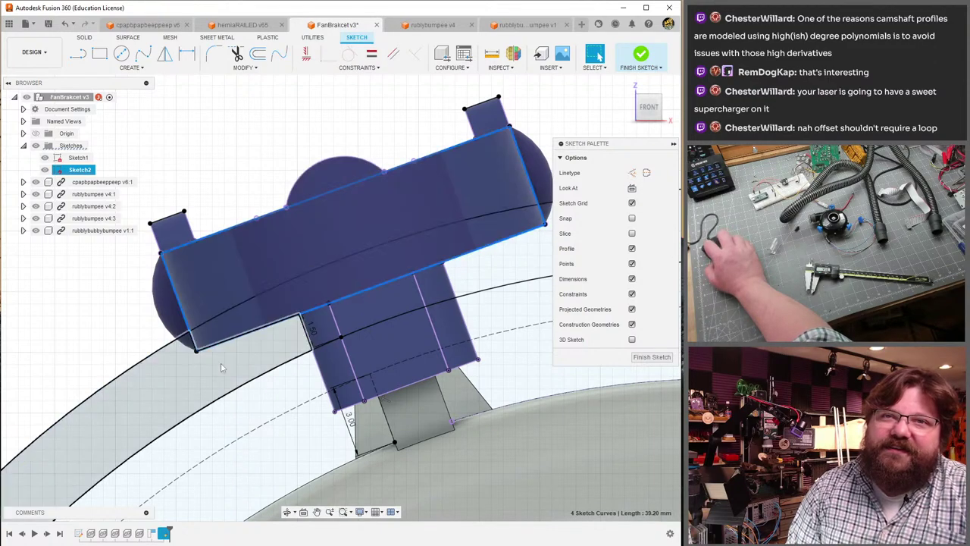
{"action": "left_click", "coordinate": [258, 55]}
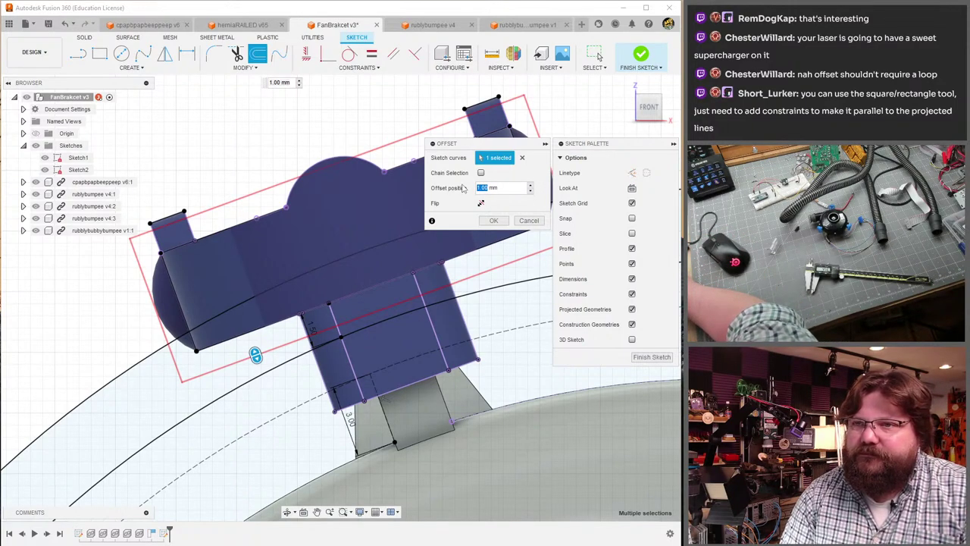
{"action": "type", "text": ".2"}
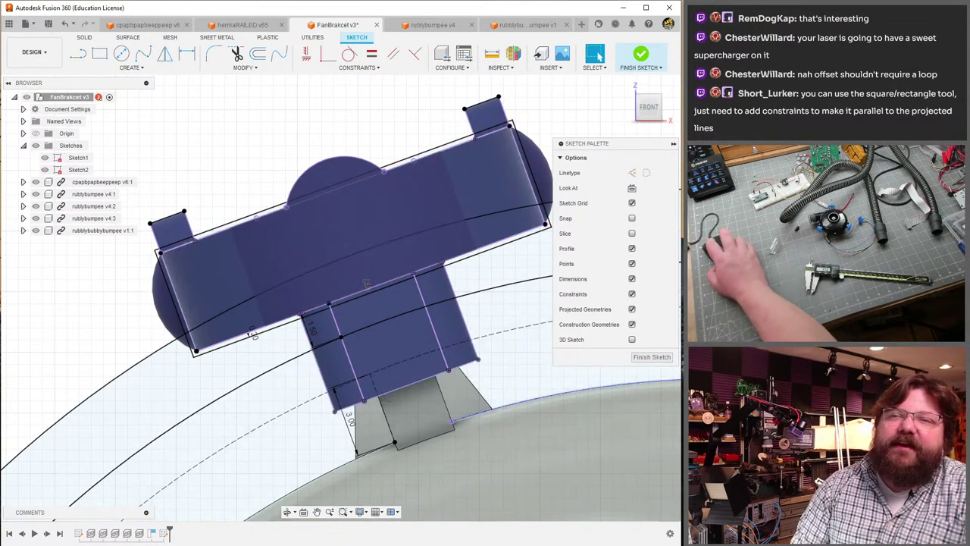
{"action": "scroll", "coordinate": [187, 239], "scroll_direction": "up", "scroll_amount": 1}
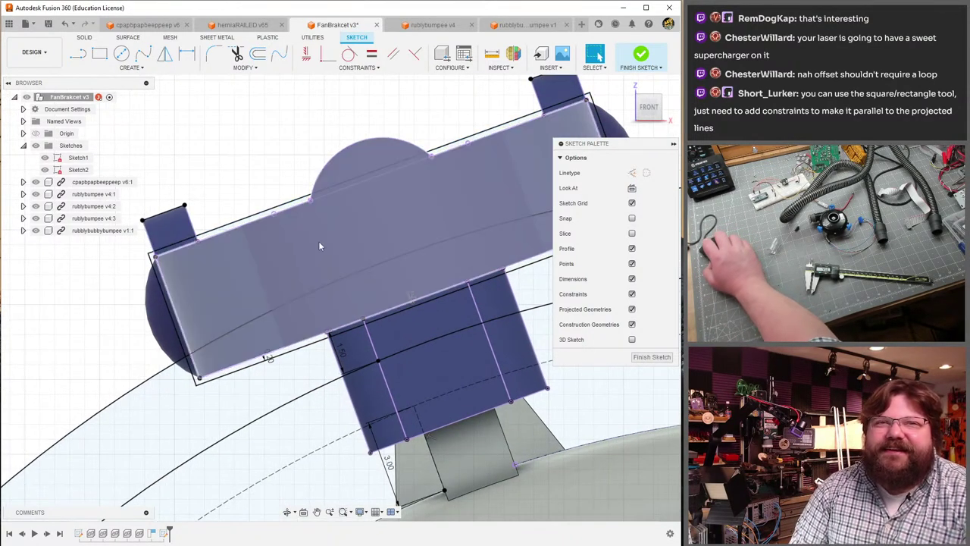
{"action": "scroll", "coordinate": [307, 261], "scroll_direction": "down", "scroll_amount": 1}
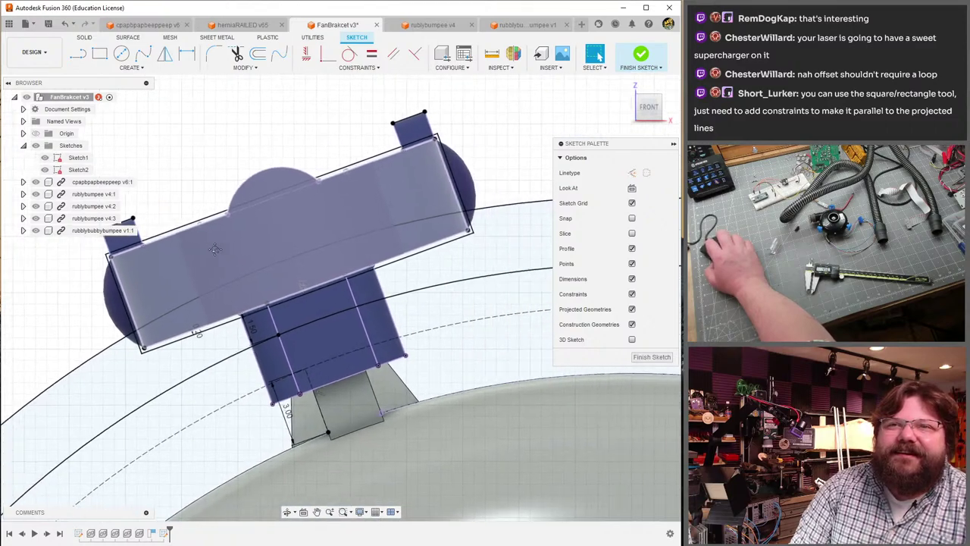
{"action": "mouse_move", "coordinate": [307, 261]}
{"action": "middle_mouse_down"}
{"action": "mouse_move", "coordinate": [213, 251]}
{"action": "mouse_move", "coordinate": [246, 257]}
{"action": "middle_mouse_up"}
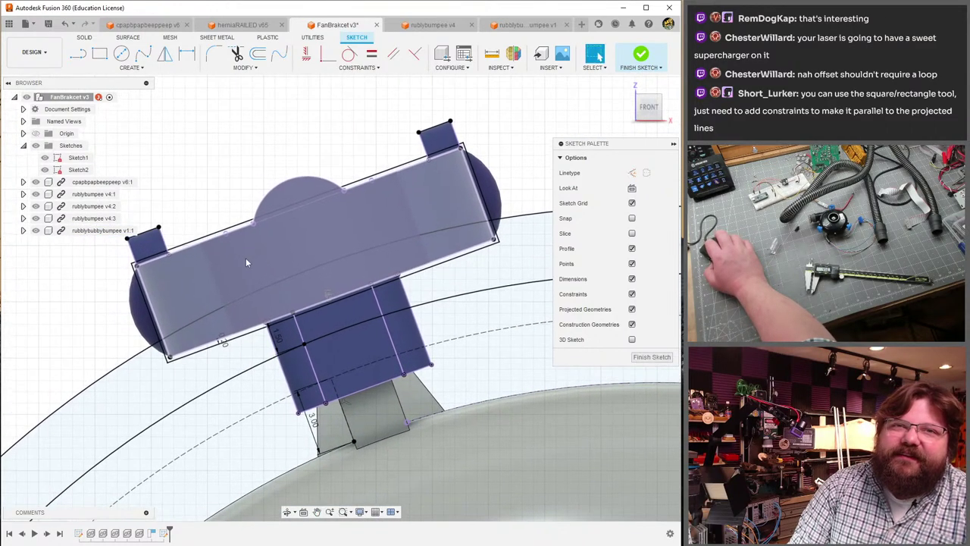
{"action": "scroll", "coordinate": [191, 253], "scroll_direction": "up", "scroll_amount": 1}
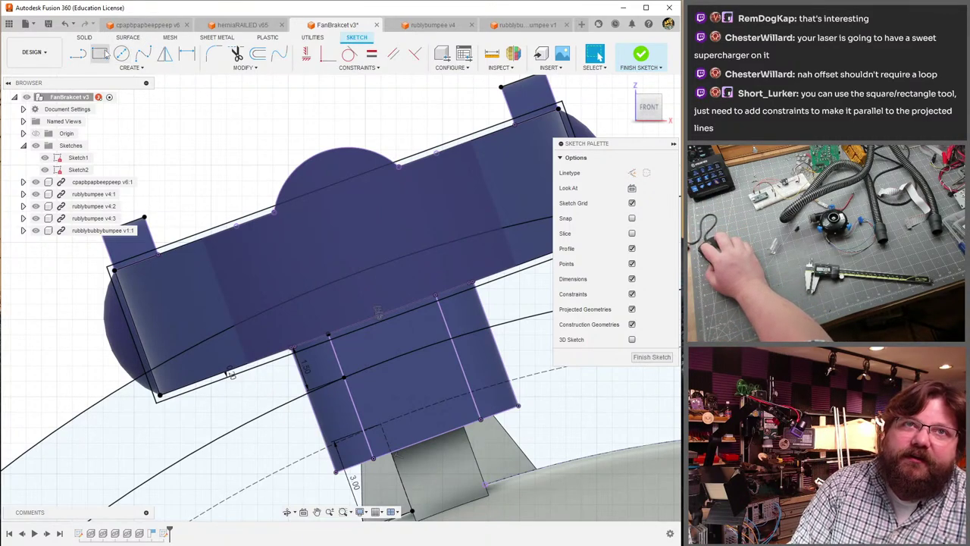
{"action": "left_click", "coordinate": [78, 53]}
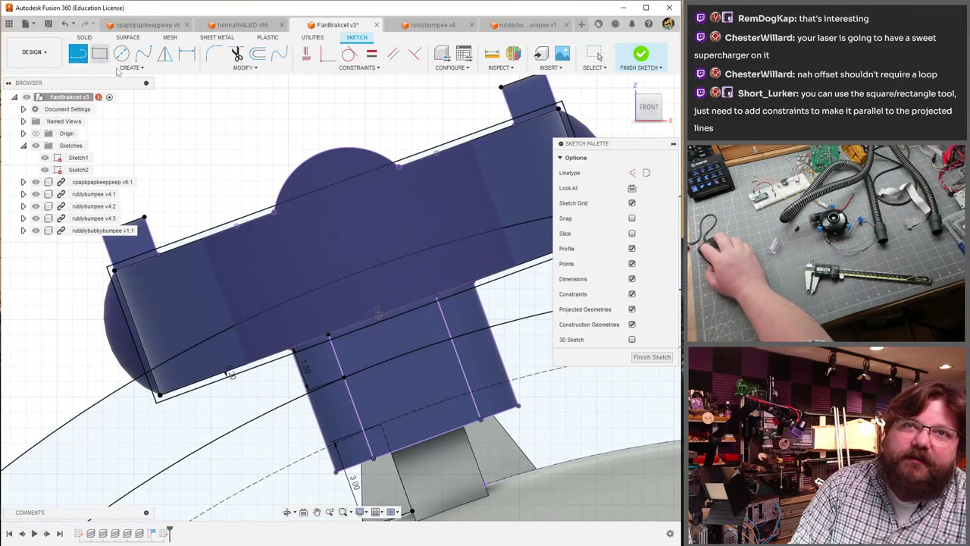
{"action": "left_click", "coordinate": [236, 225]}
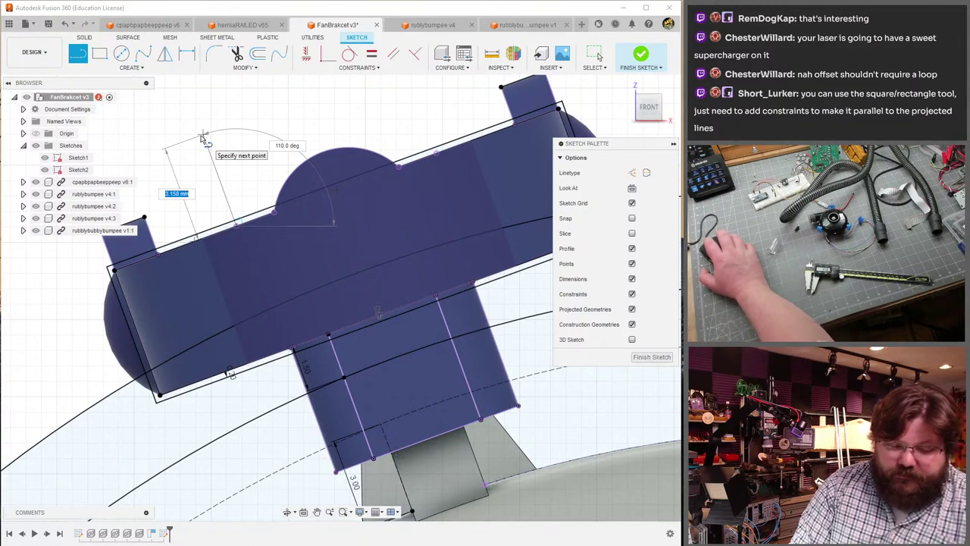
{"action": "key", "text": "Escape"}
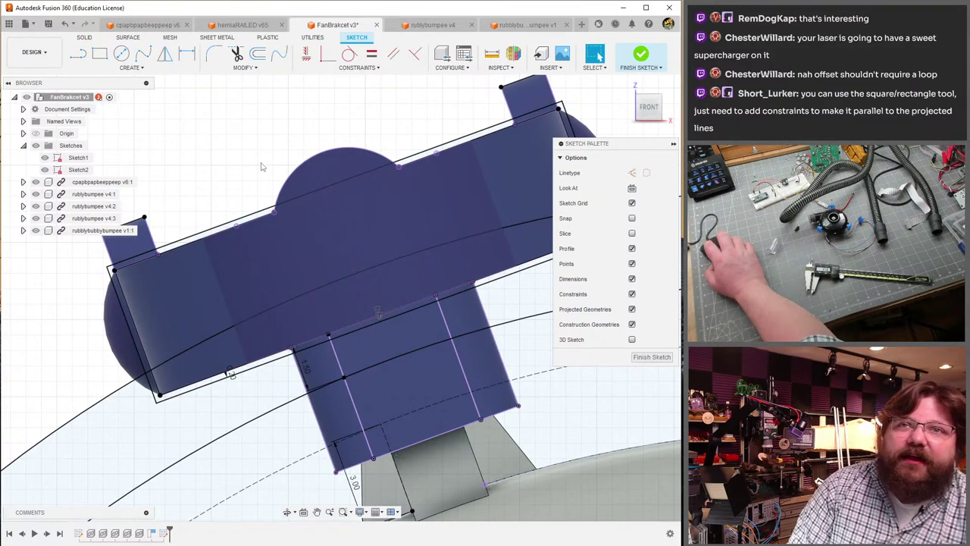
- Draw a 3-point rectangle 1.5 mm high over the arc, based on the two projected points along the body's upper edge
{"action": "left_click", "coordinate": [130, 67]}
{"action": "mouse_move", "coordinate": [119, 90]}
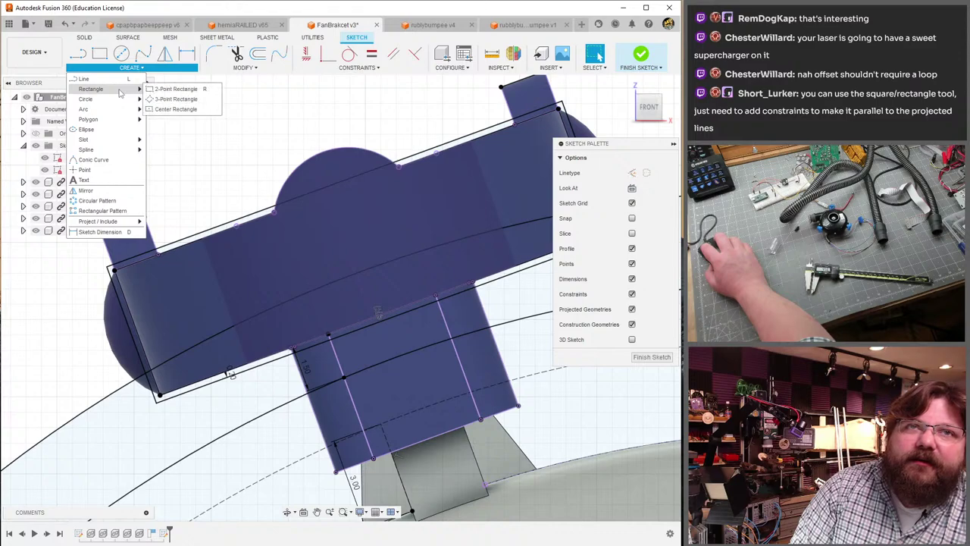
{"action": "left_click", "coordinate": [176, 99]}
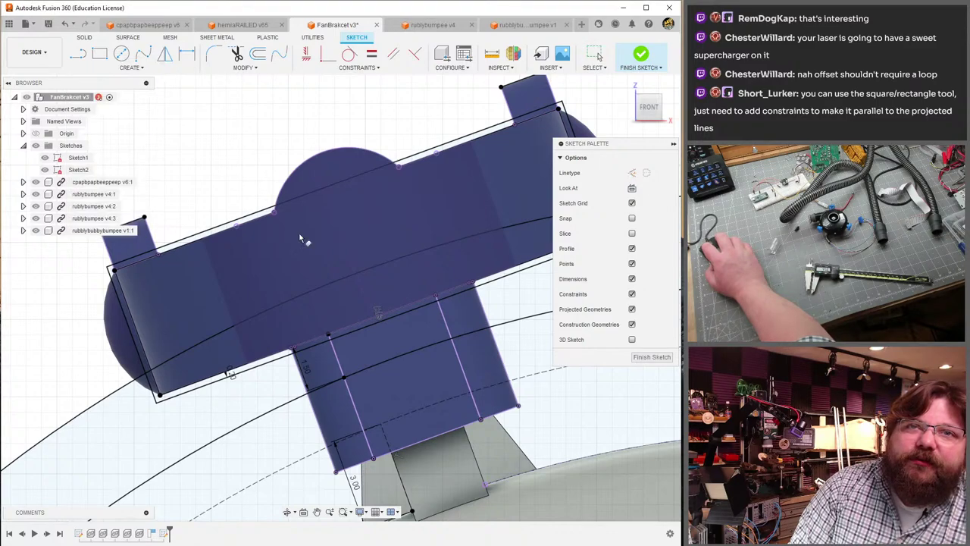
{"action": "left_click", "coordinate": [238, 227]}
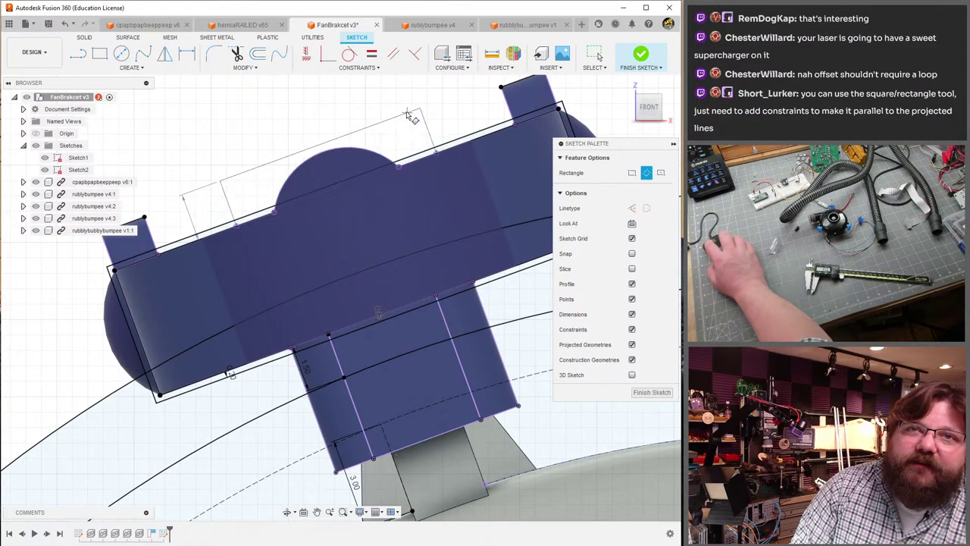
{"action": "key", "text": "Tab"}
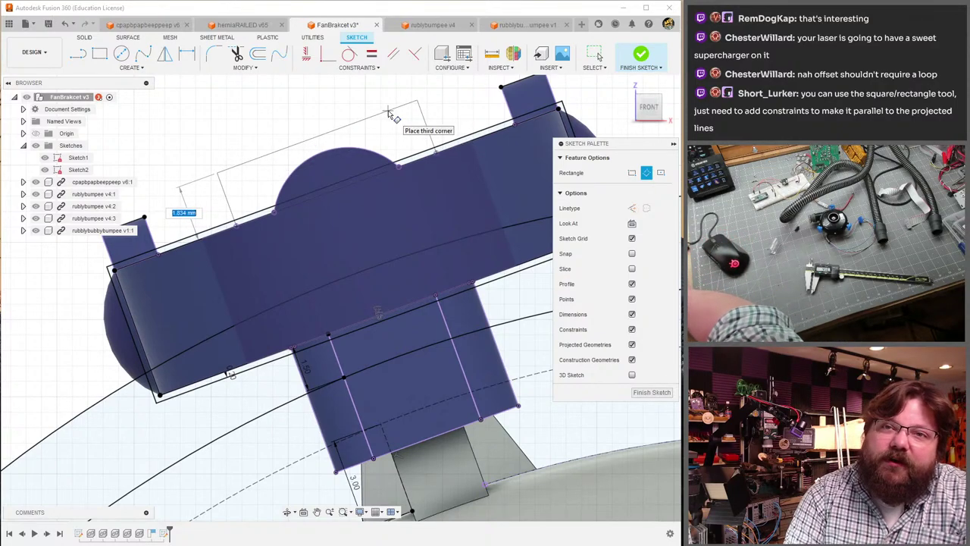
{"action": "type", "text": "1.5"}
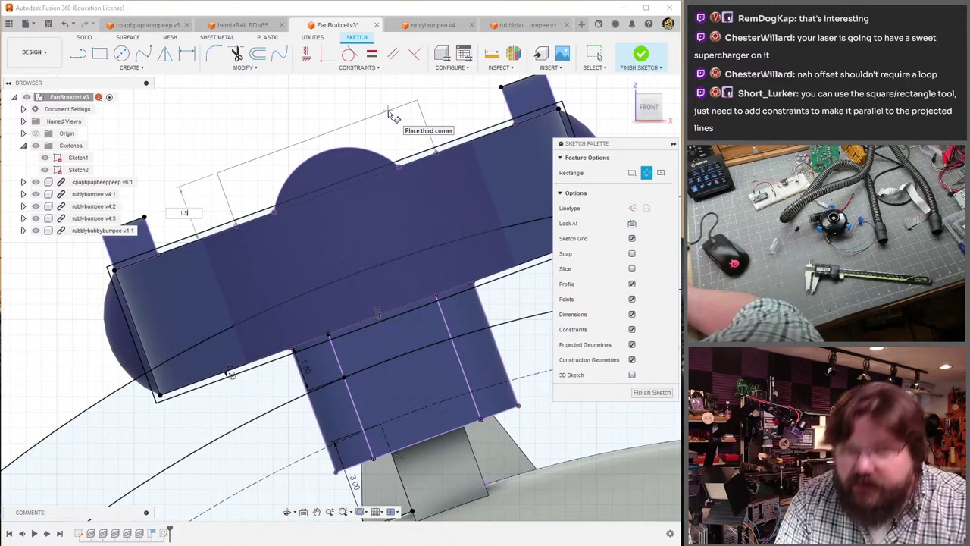
{"action": "key", "text": "Return"}
{"action": "key", "text": "Escape"}
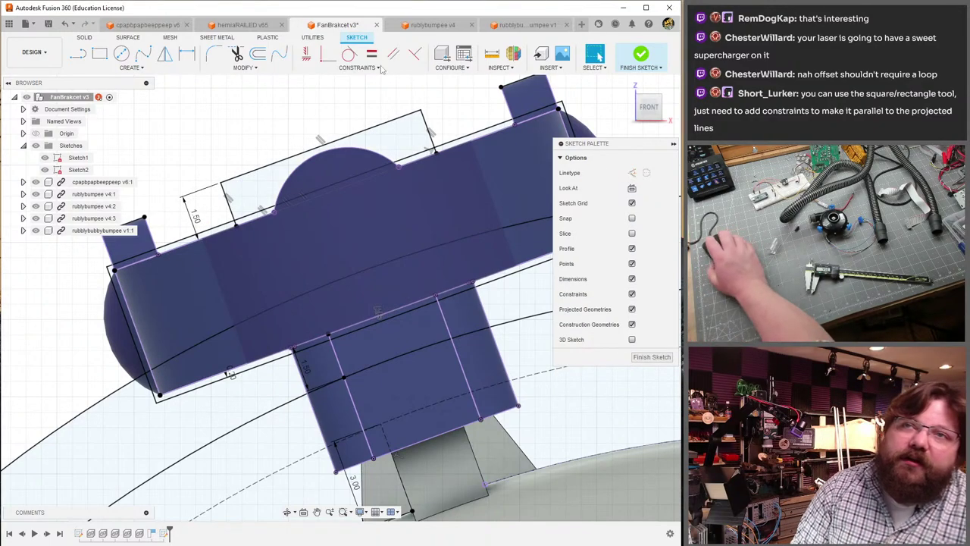
- Examine how the rectangle and the offset outline fit around the projected arc, selecting the arc's curve
{"action": "middle_click_drag", "start_coordinate": [103, 294], "coordinate": [262, 289]}
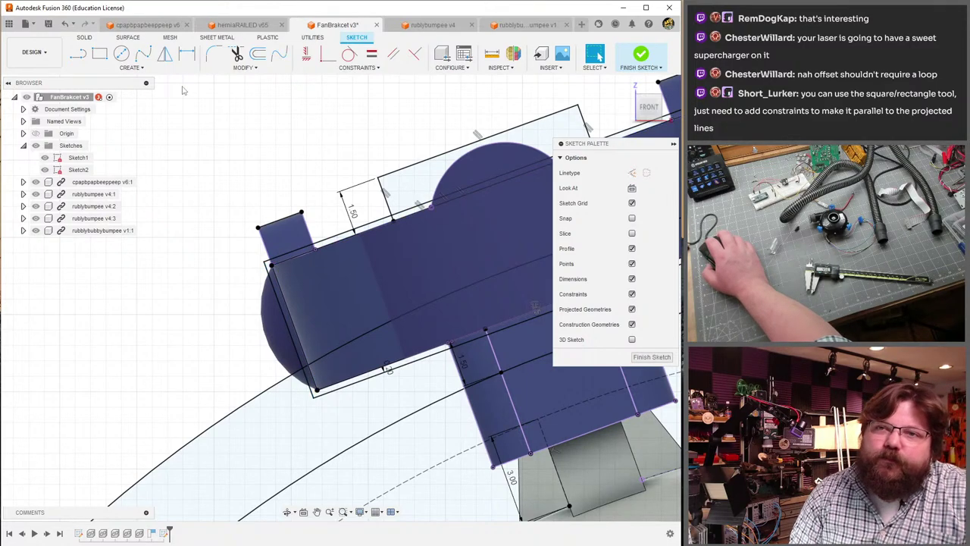
{"action": "middle_click_drag", "start_coordinate": [176, 151], "coordinate": [191, 295], "text": "shift"}
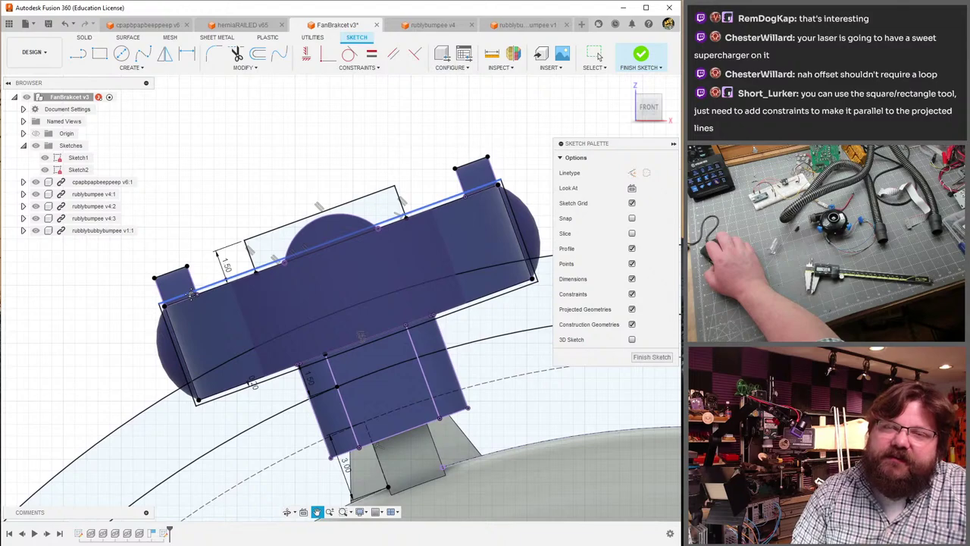
{"action": "scroll", "coordinate": [228, 280], "scroll_direction": "up", "scroll_amount": 3}
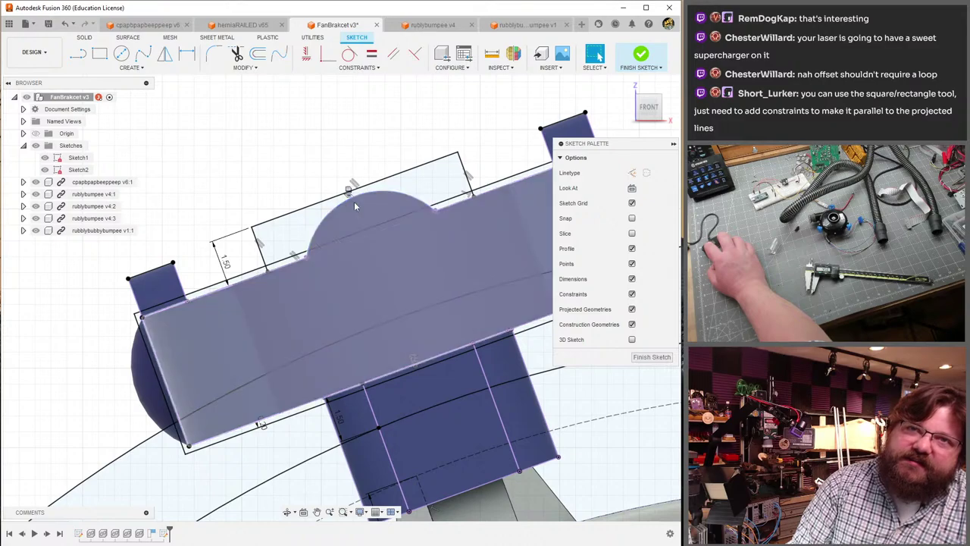
{"action": "left_click", "coordinate": [337, 209]}
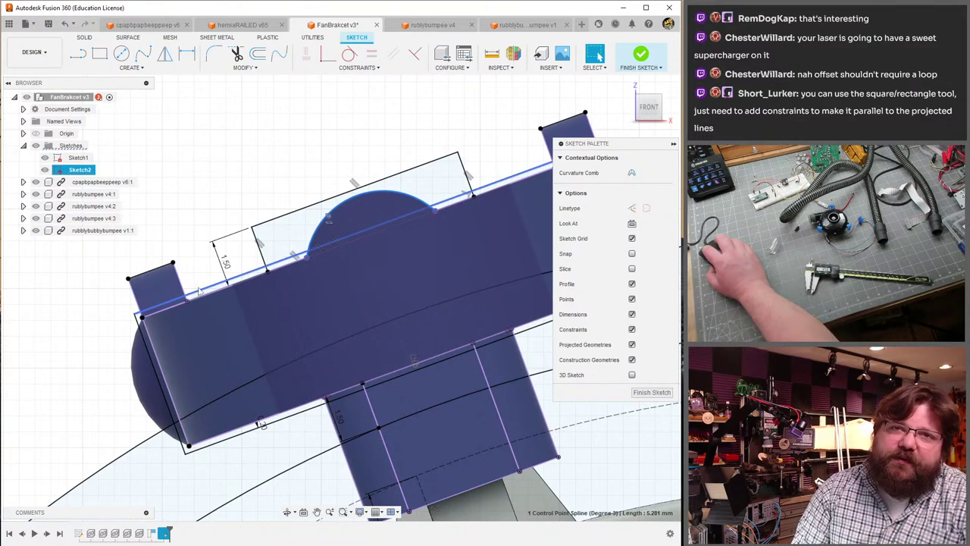
- Undo the rectangle over the arc and the 0.2 mm offset of the body outline
{"action": "mouse_move", "coordinate": [454, 182]}
{"action": "middle_mouse_down"}
{"action": "mouse_move", "coordinate": [376, 212]}
{"action": "mouse_move", "coordinate": [401, 206]}
{"action": "mouse_move", "coordinate": [363, 230]}
{"action": "mouse_move", "coordinate": [336, 281]}
{"action": "mouse_move", "coordinate": [316, 295]}
{"action": "mouse_move", "coordinate": [247, 298]}
{"action": "mouse_move", "coordinate": [228, 366]}
{"action": "mouse_move", "coordinate": [240, 392]}
{"action": "middle_mouse_up"}
{"action": "scroll", "coordinate": [227, 356], "scroll_direction": "up", "scroll_amount": 5}
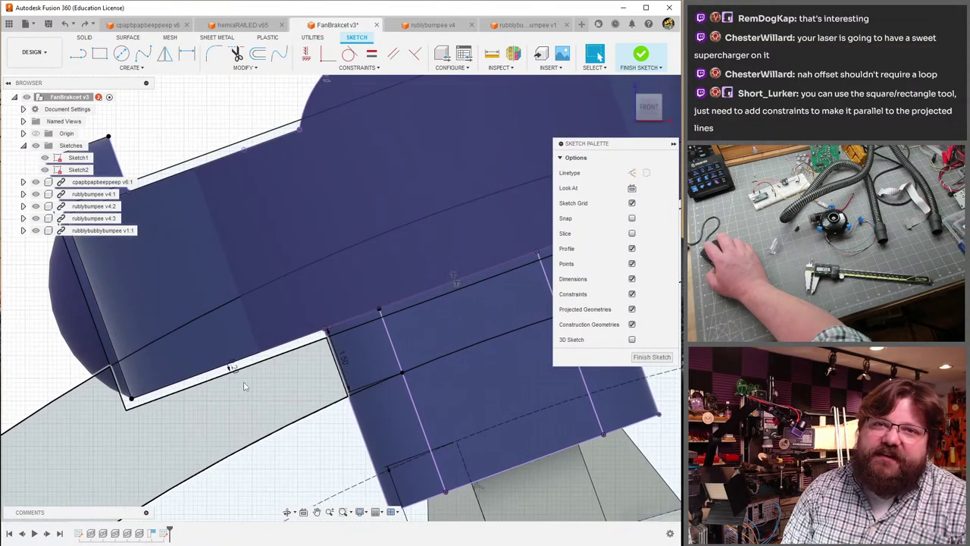
{"action": "scroll", "coordinate": [225, 360], "scroll_direction": "down", "scroll_amount": 5}
{"action": "scroll", "coordinate": [224, 359], "scroll_direction": "down", "scroll_amount": 3}
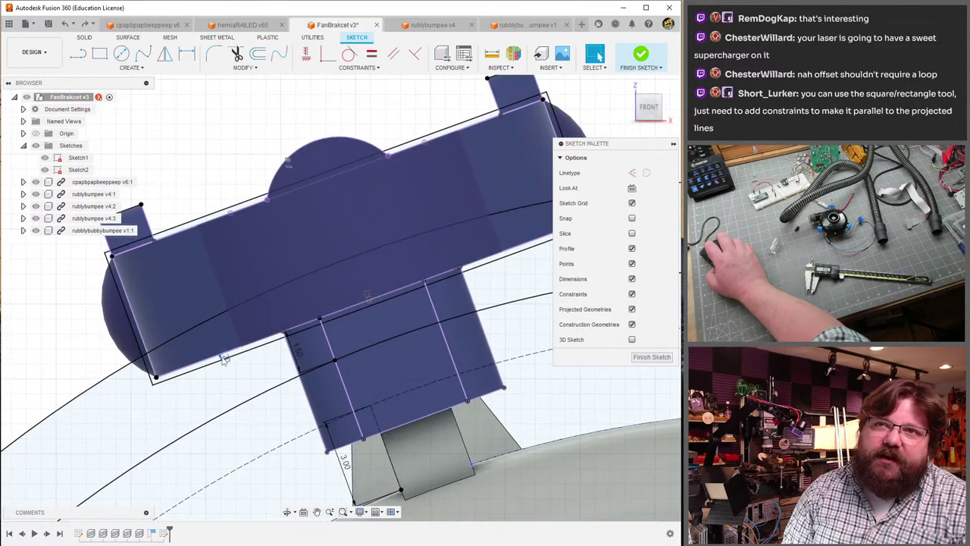
{"action": "mouse_move", "coordinate": [225, 363]}
{"action": "middle_mouse_down"}
{"action": "mouse_move", "coordinate": [224, 375]}
{"action": "mouse_move", "coordinate": [220, 365]}
{"action": "middle_mouse_up"}
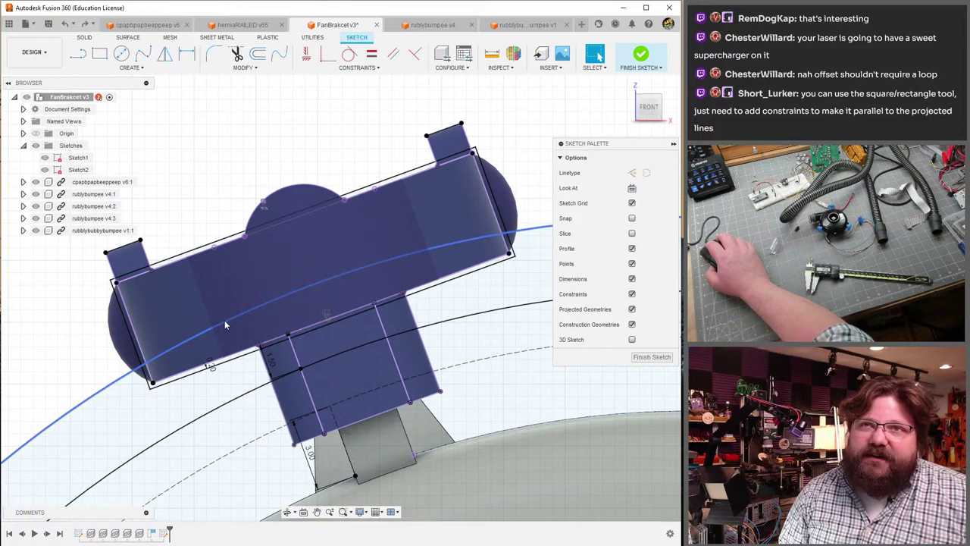
{"action": "key", "text": "Escape"}
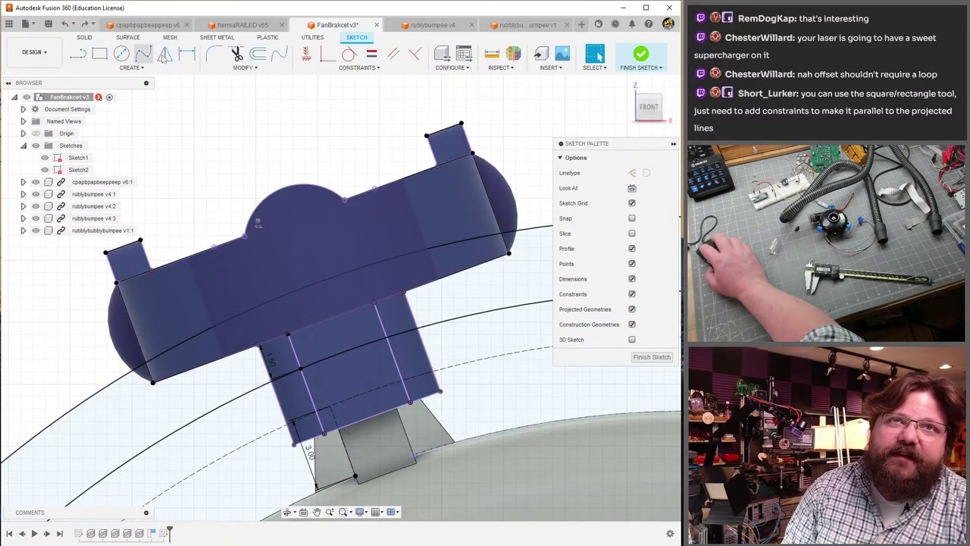
- Try to offset the closed outline of the tilted body outward by 0.2 mm
{"action": "left_click", "coordinate": [257, 55]}
{"action": "left_click", "coordinate": [182, 374]}
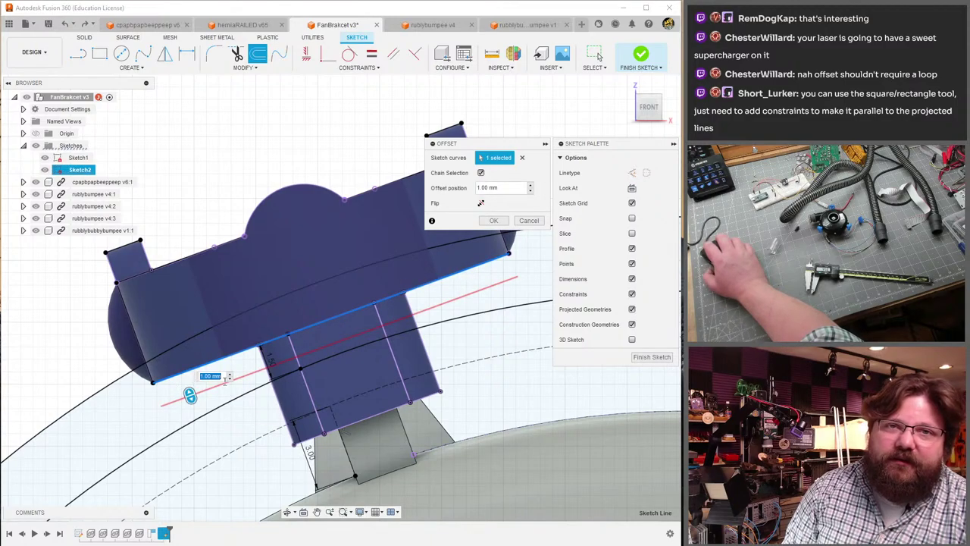
{"action": "type", "text": "0"}
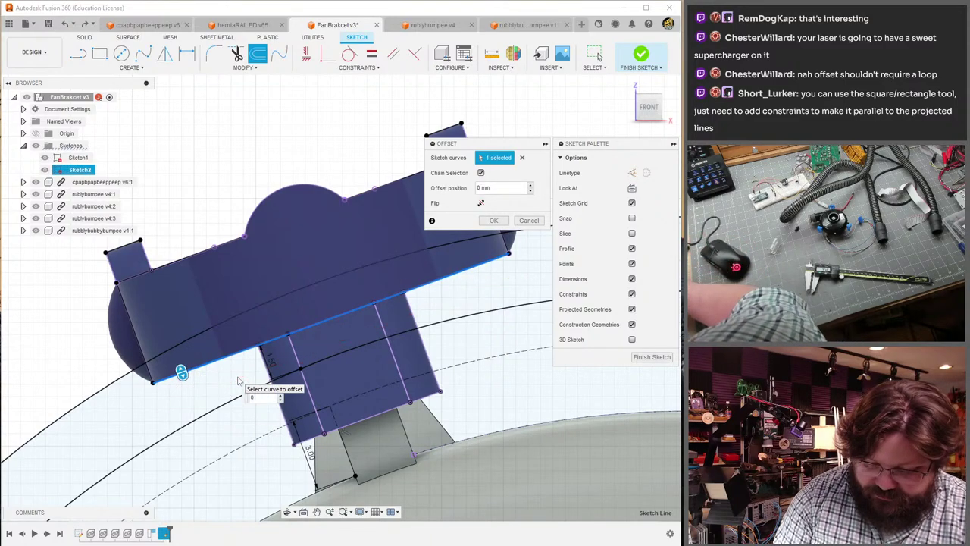
{"action": "type", "text": ".2"}
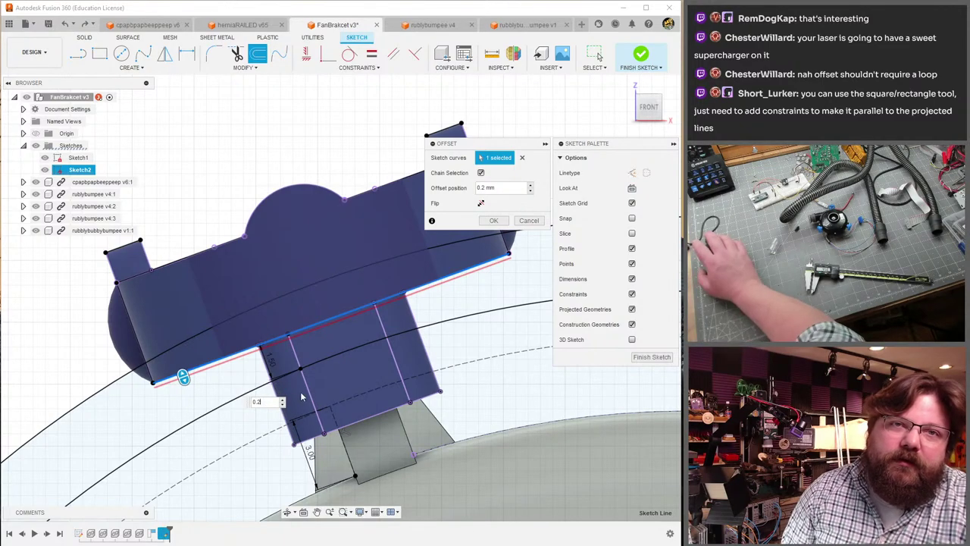
{"action": "left_click", "coordinate": [154, 384]}
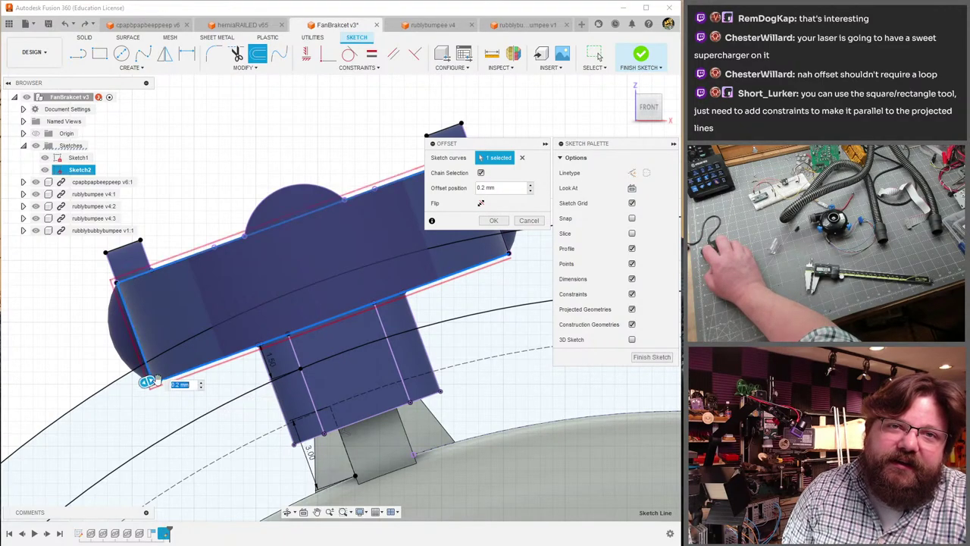
{"action": "middle_click_drag", "start_coordinate": [173, 384], "coordinate": [235, 342], "text": "shift"}
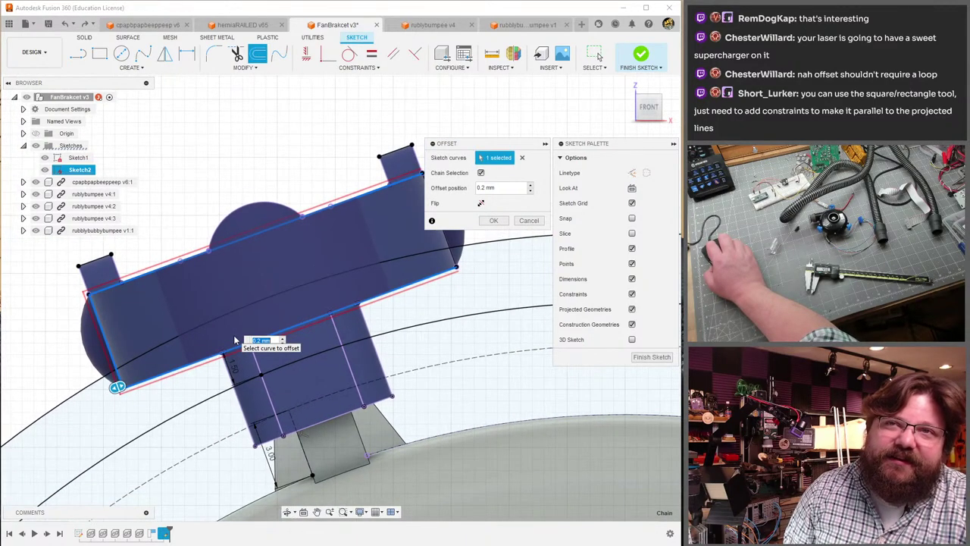
{"action": "left_click", "coordinate": [450, 255]}
{"action": "middle_click_drag", "start_coordinate": [394, 304], "coordinate": [413, 294], "text": "shift"}
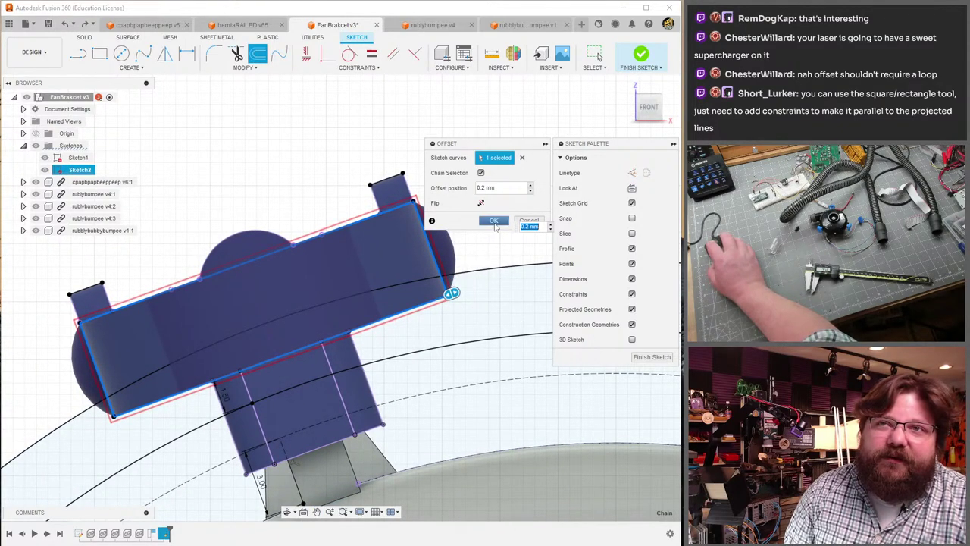
{"action": "left_click", "coordinate": [494, 224]}
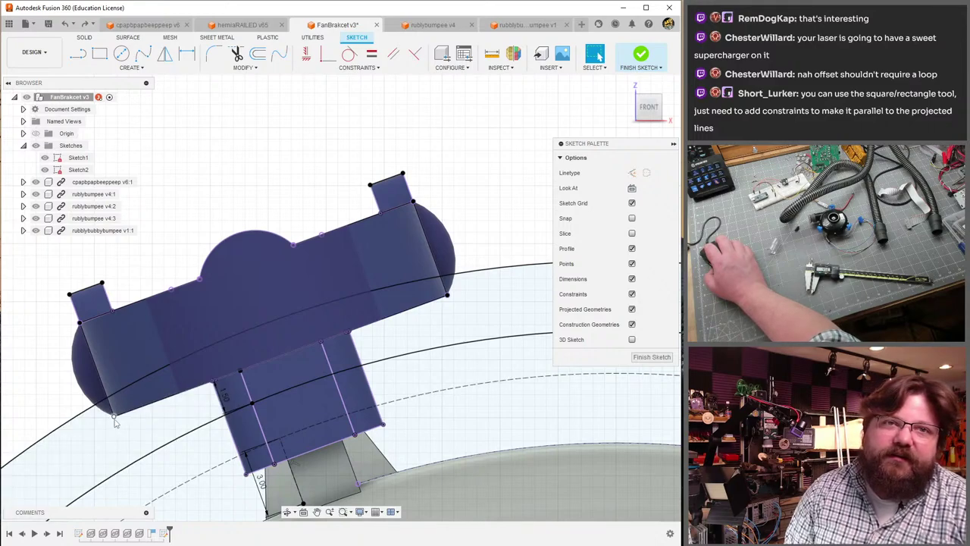
- Measure the distance between the body's upper edge and the top line of the small tab at its upper-left corner
{"action": "middle_click_drag", "start_coordinate": [86, 388], "coordinate": [139, 399]}
{"action": "scroll", "coordinate": [138, 399], "scroll_direction": "up", "scroll_amount": 5}
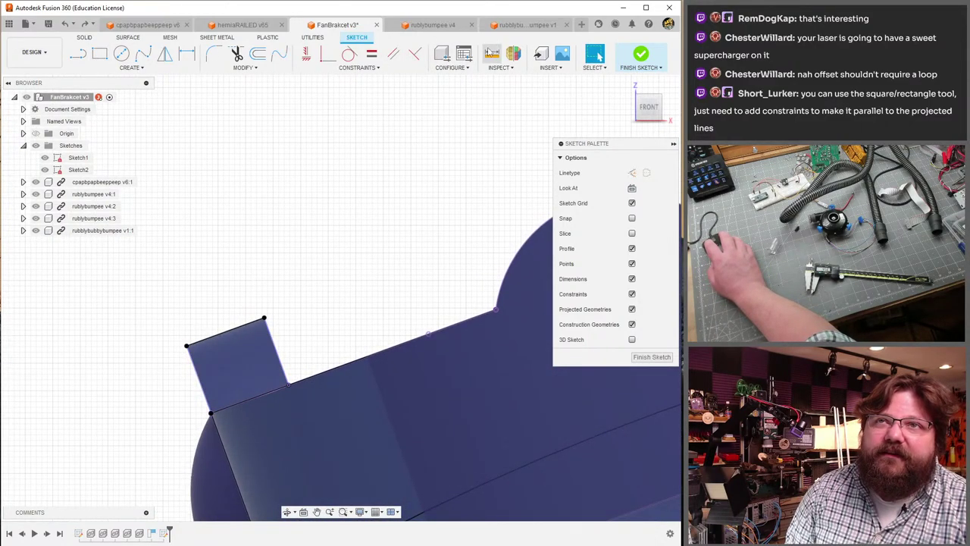
{"action": "left_click", "coordinate": [492, 53]}
{"action": "left_click", "coordinate": [246, 400]}
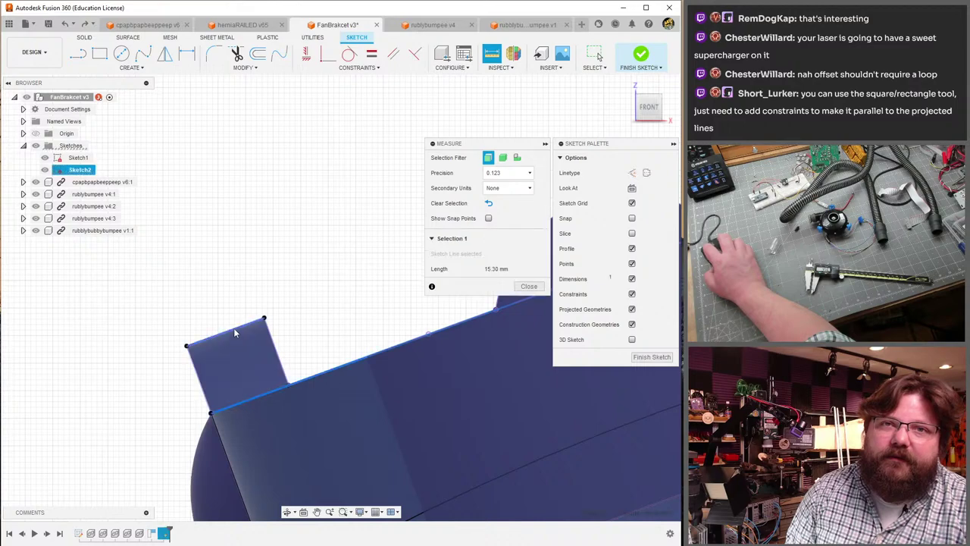
{"action": "left_click", "coordinate": [234, 330]}
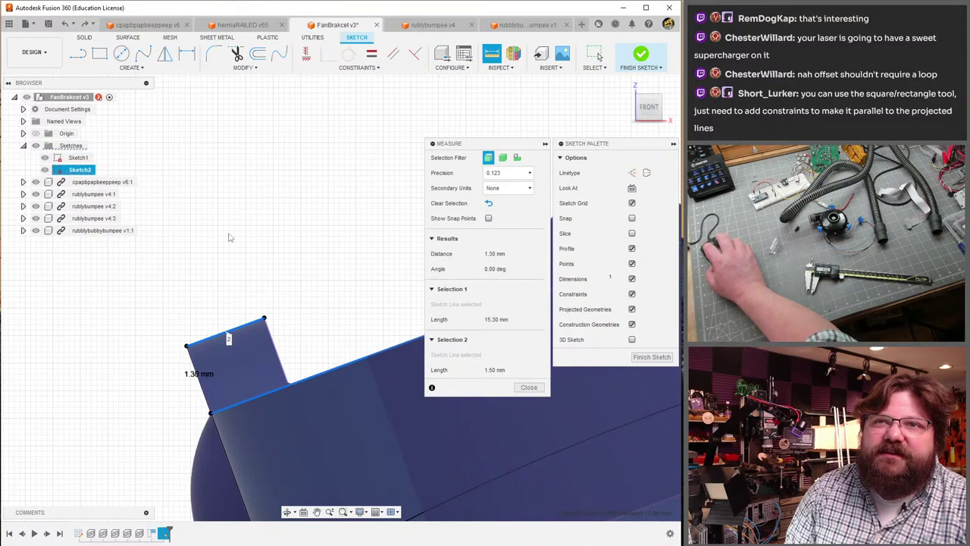
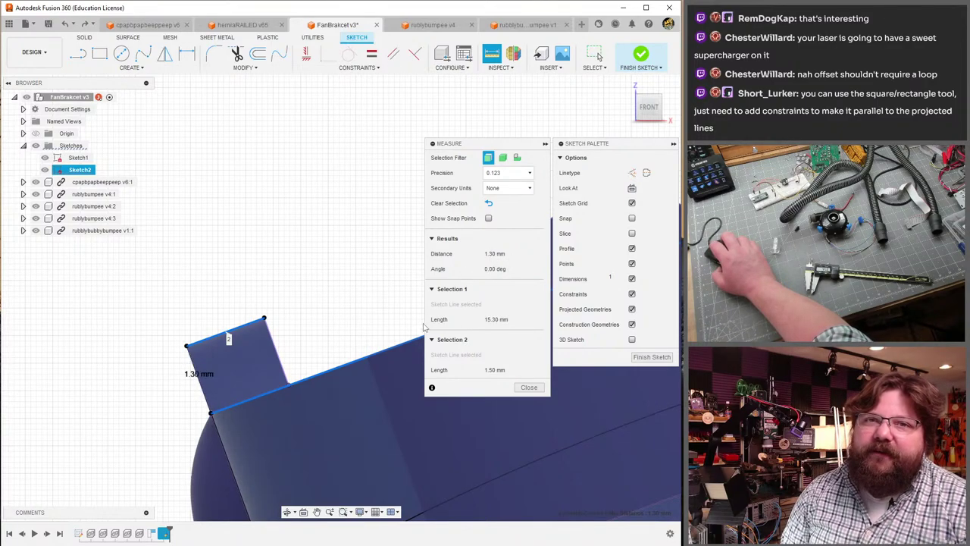
{"action": "key", "text": "Escape"}
- Draw a 1.3 mm line outward from the body's lower-left corner, continuing the direction of the lower edge
{"action": "scroll", "coordinate": [362, 305], "scroll_direction": "down", "scroll_amount": 3}
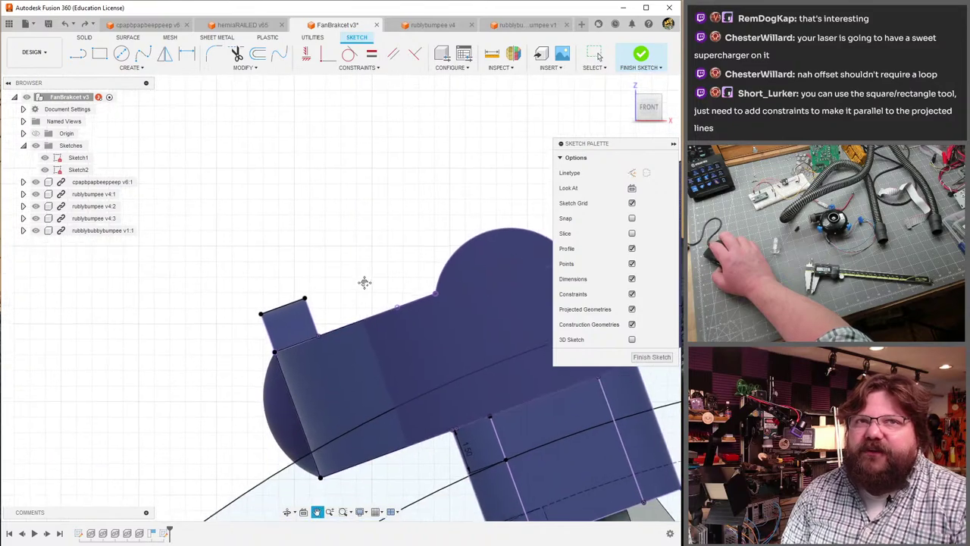
{"action": "middle_click_drag", "start_coordinate": [366, 281], "coordinate": [351, 257]}
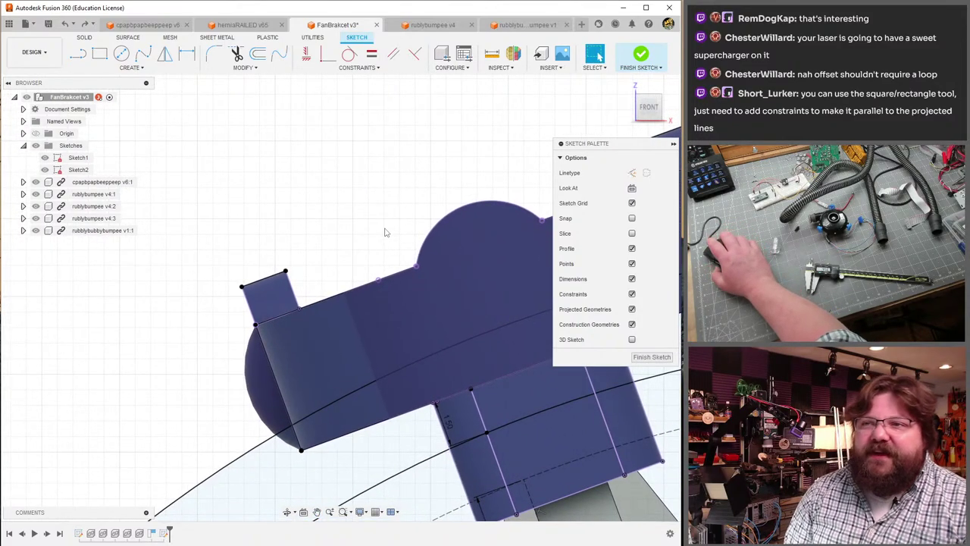
{"action": "middle_click_drag", "start_coordinate": [354, 343], "coordinate": [264, 323]}
{"action": "left_click", "coordinate": [253, 419]}
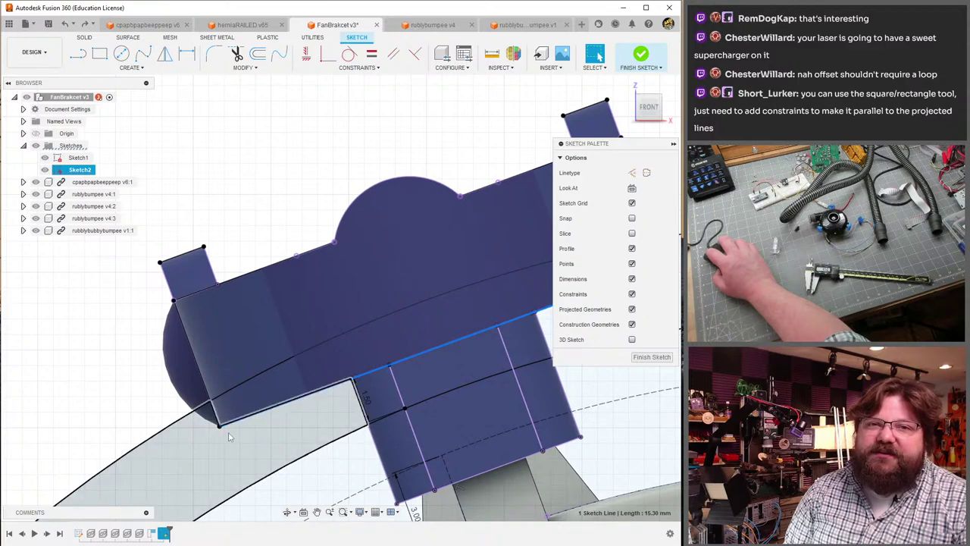
{"action": "key", "text": "Escape"}
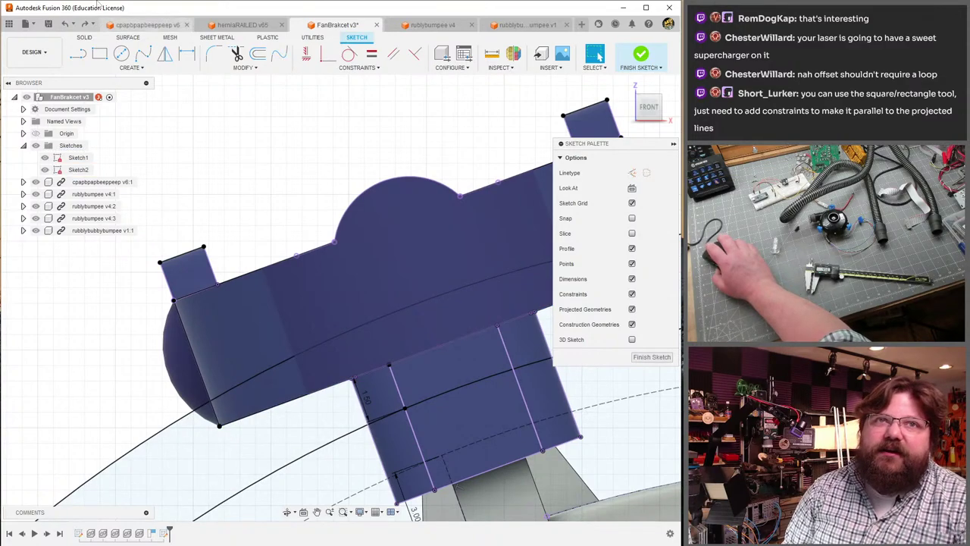
{"action": "key", "text": "l"}
{"action": "scroll", "coordinate": [218, 396], "scroll_direction": "up", "scroll_amount": 4}
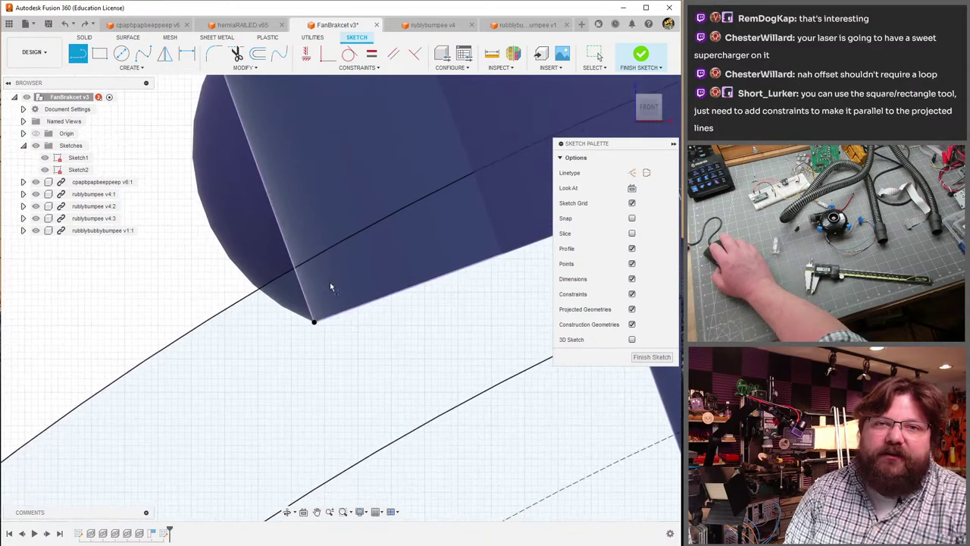
{"action": "left_click", "coordinate": [314, 323]}
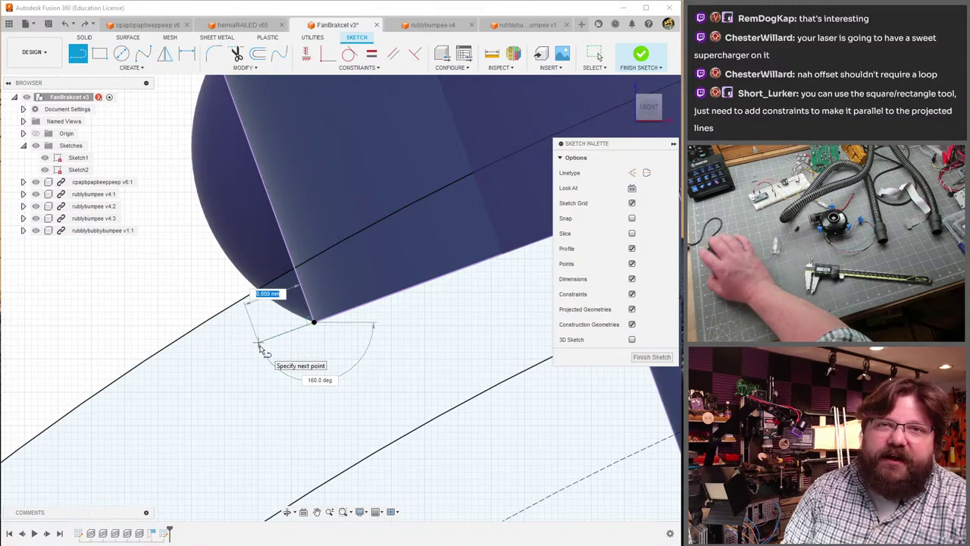
{"action": "type", "text": "1.2"}
{"action": "key", "text": "Tab"}
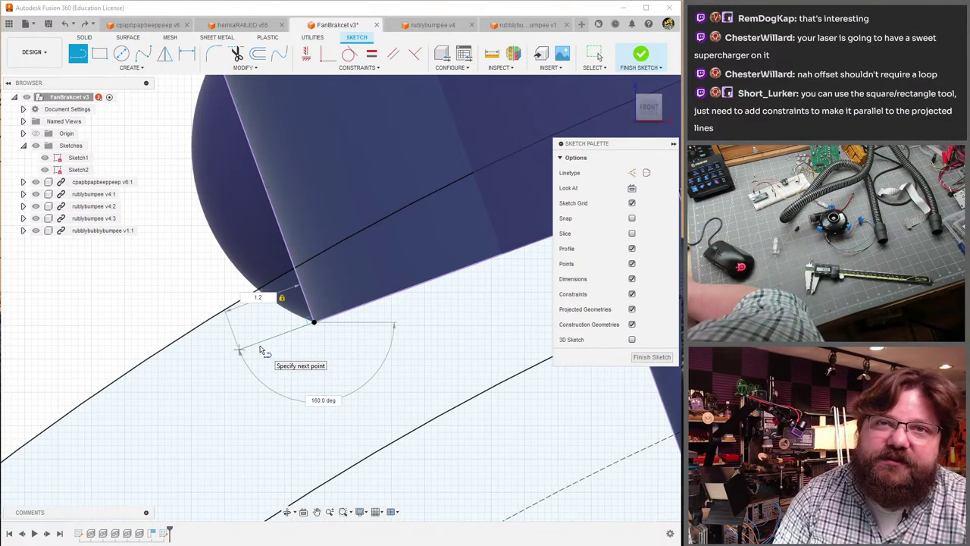
{"action": "key", "text": "Return"}
{"action": "key", "text": "Escape"}
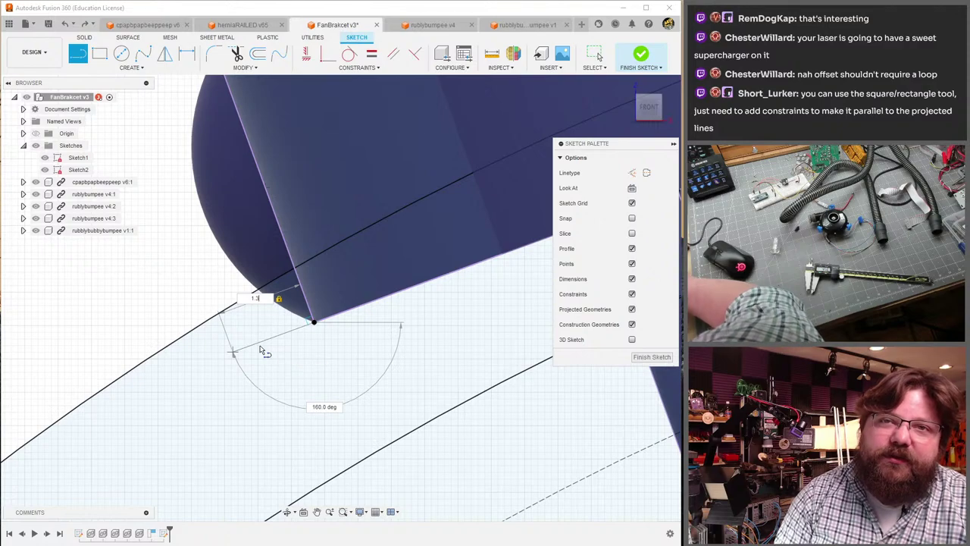
- Draw a 1.3 mm line outward from the body's lower-right corner at 20 degrees, continuing the lower edge
{"action": "scroll", "coordinate": [260, 350], "scroll_direction": "down", "scroll_amount": 5}
{"action": "scroll", "coordinate": [283, 265], "scroll_direction": "up", "scroll_amount": 5}
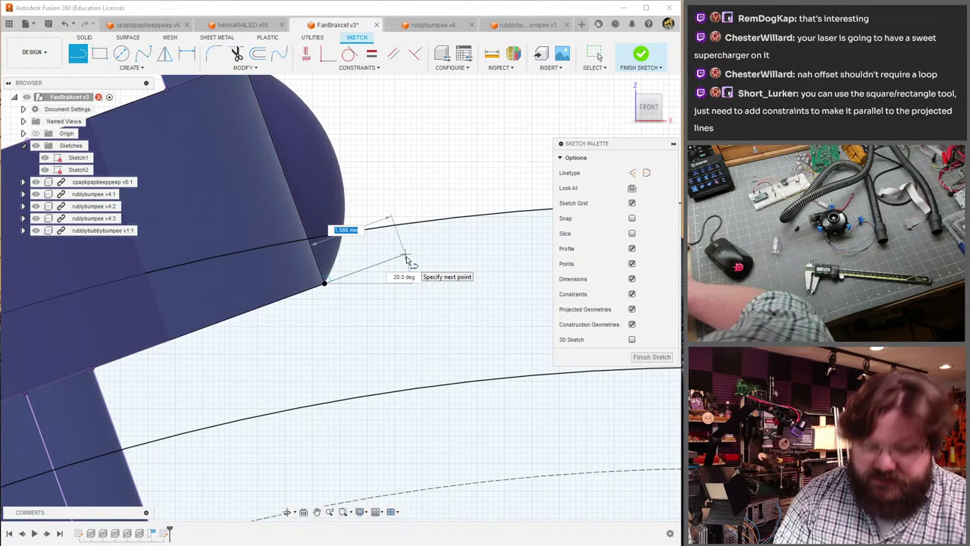
{"action": "type", "text": "1.3"}
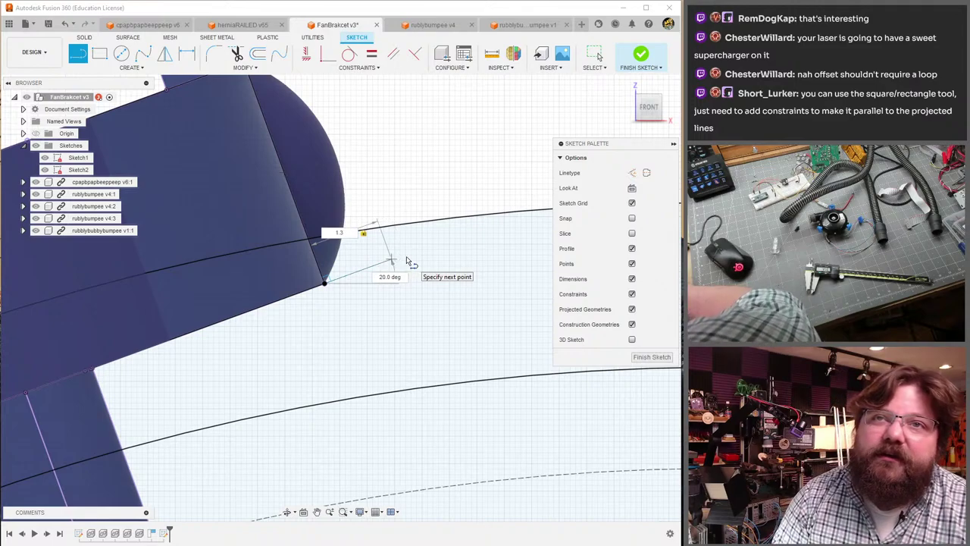
{"action": "key", "text": "Return"}
{"action": "key", "text": "Escape"}
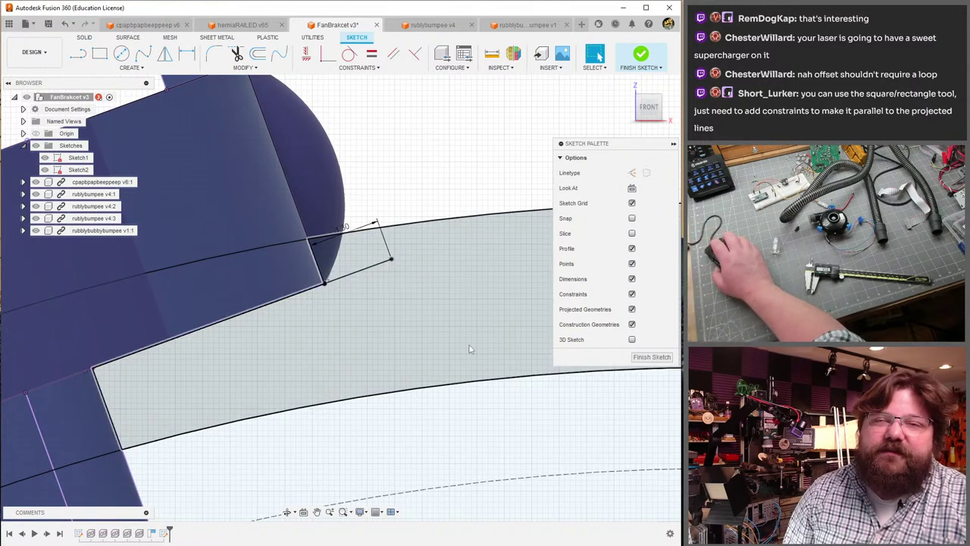
- Set the length of the extension line at the body's lower-right corner to 1 mm
{"action": "middle_click_drag", "start_coordinate": [355, 148], "coordinate": [375, 197]}
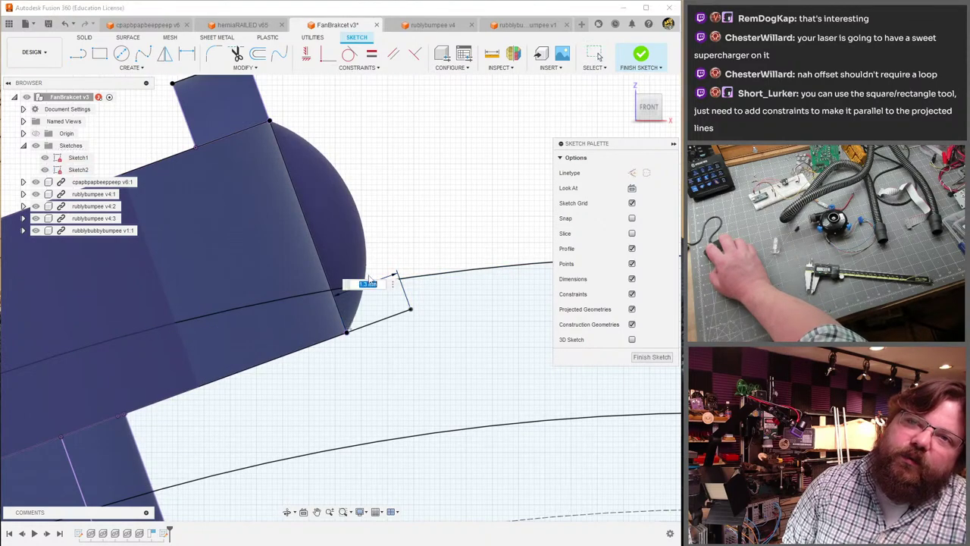
{"action": "double_click", "coordinate": [369, 278]}
{"action": "type", "text": "1"}
{"action": "key", "text": "Return"}
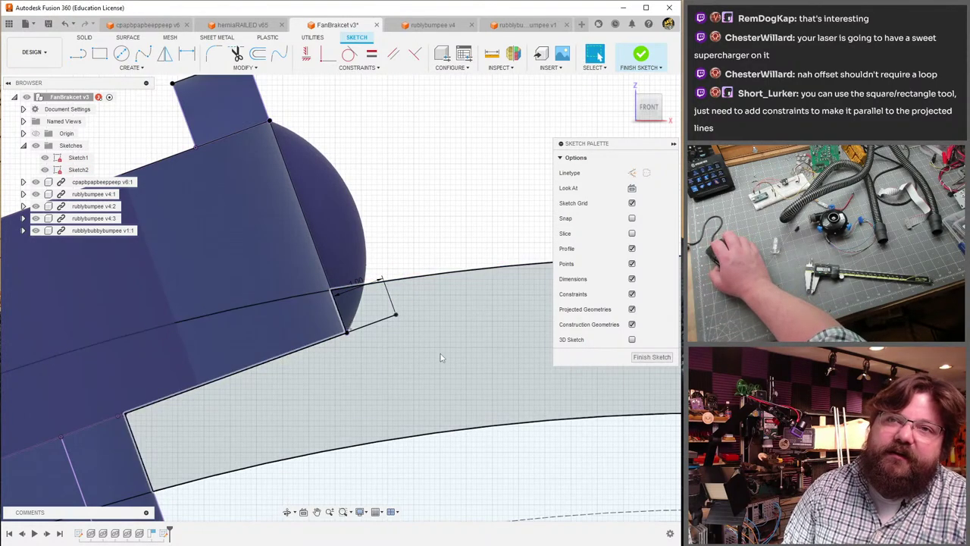
- Shorten the extension line at the body's lower-right corner to 0.5 mm
{"action": "scroll", "coordinate": [351, 272], "scroll_direction": "down", "scroll_amount": 3}
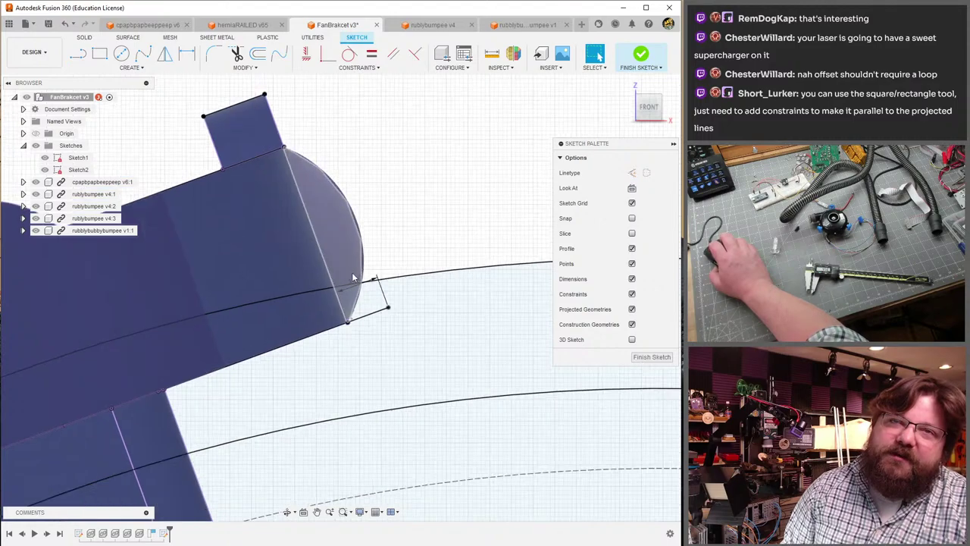
{"action": "scroll", "coordinate": [315, 247], "scroll_direction": "up", "scroll_amount": 2}
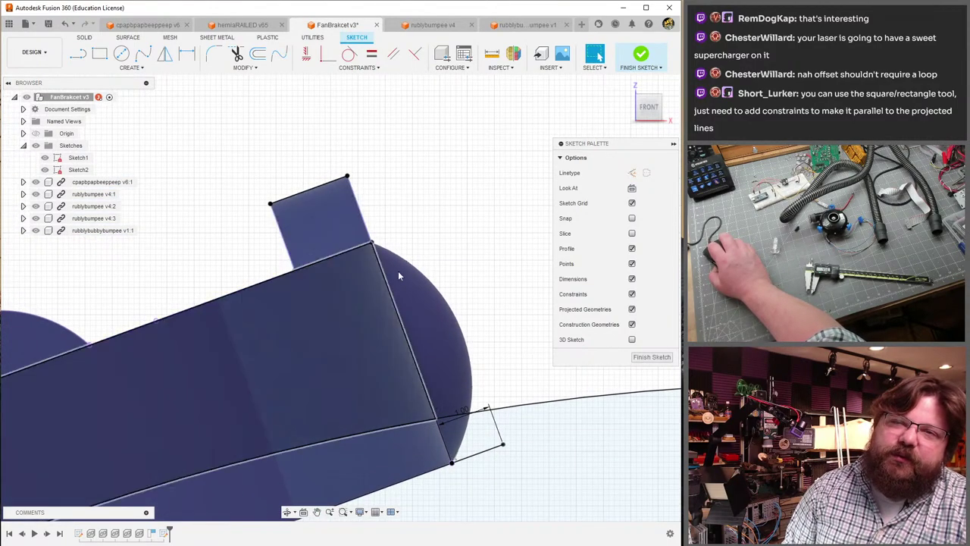
{"action": "middle_click_drag", "start_coordinate": [436, 365], "coordinate": [396, 303]}
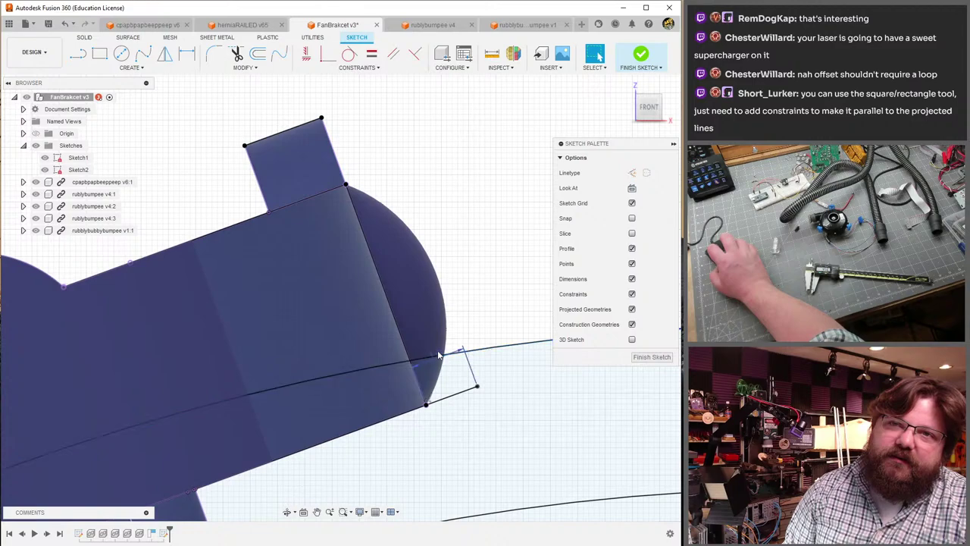
{"action": "left_click", "coordinate": [438, 353]}
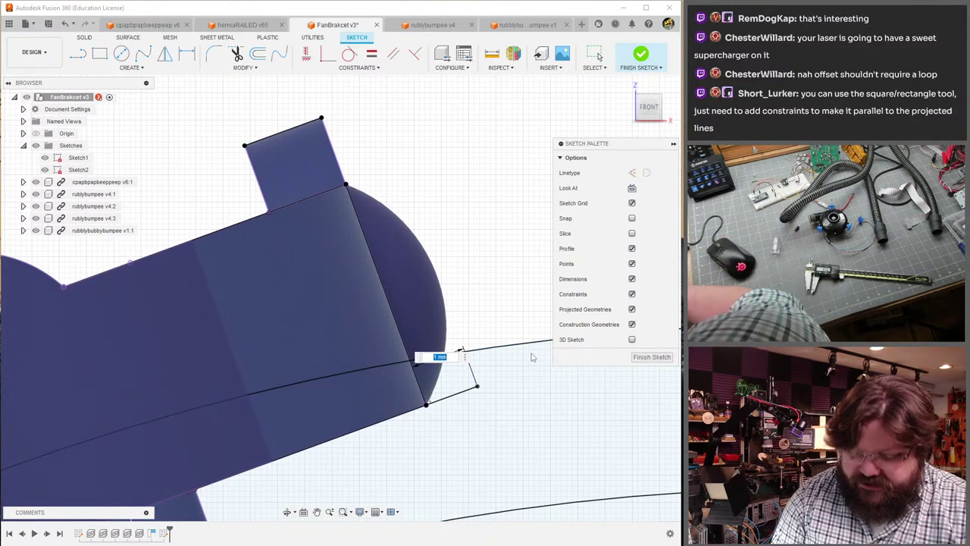
{"action": "type", "text": "5"}
{"action": "key", "text": "Return"}
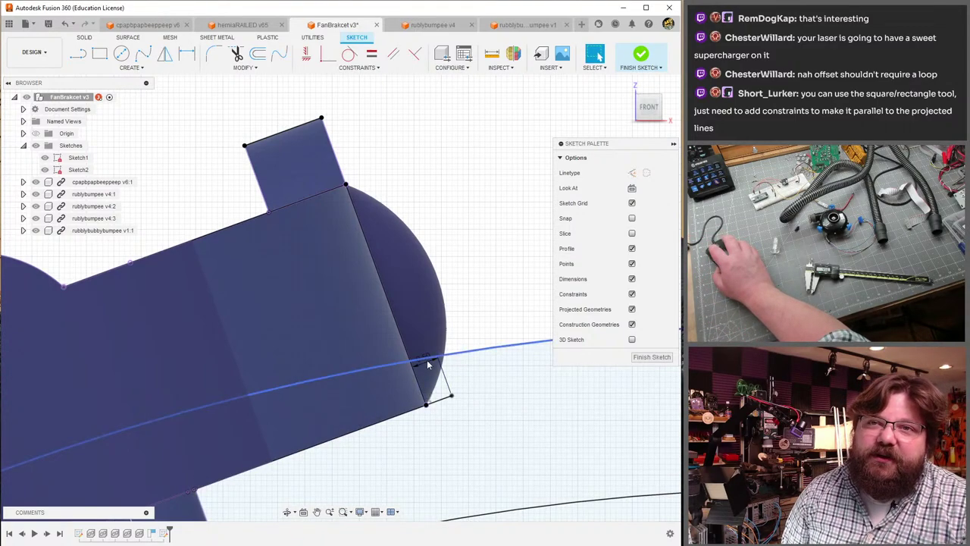
- Set the extension lines at the body's lower-right and lower-left corners to 0.75 mm each
{"action": "key", "text": "o"}
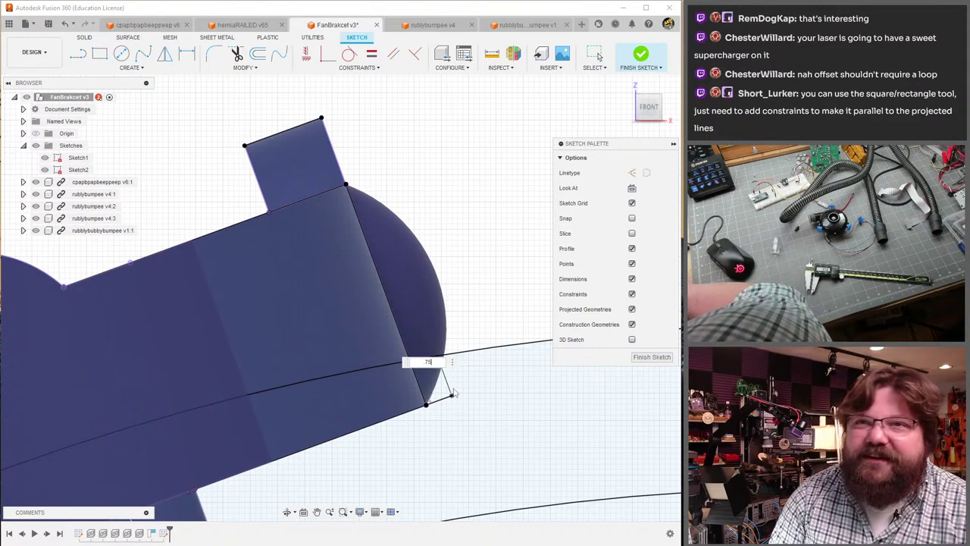
{"action": "key", "text": "Return"}
{"action": "scroll", "coordinate": [407, 433], "scroll_direction": "up", "scroll_amount": 5}
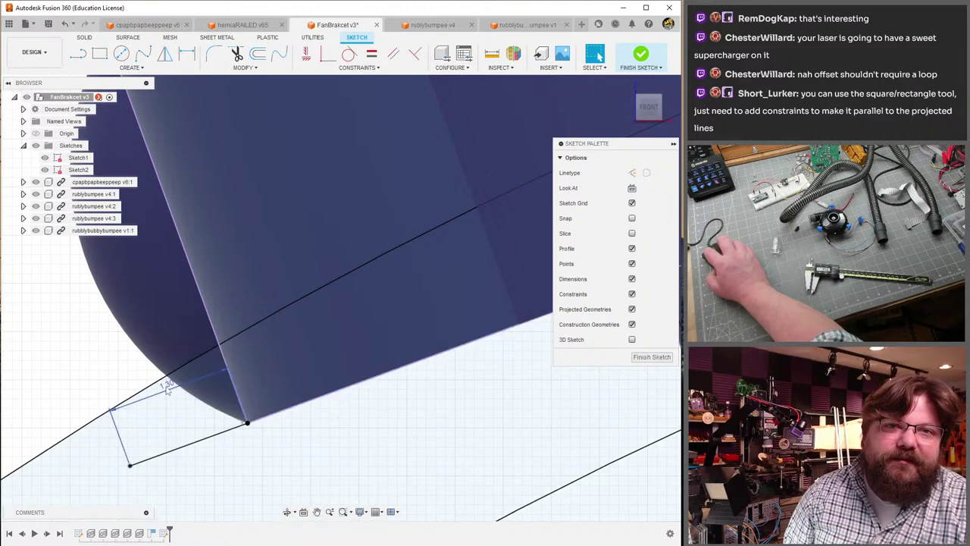
{"action": "double_click", "coordinate": [162, 386]}
{"action": "type", "text": "75"}
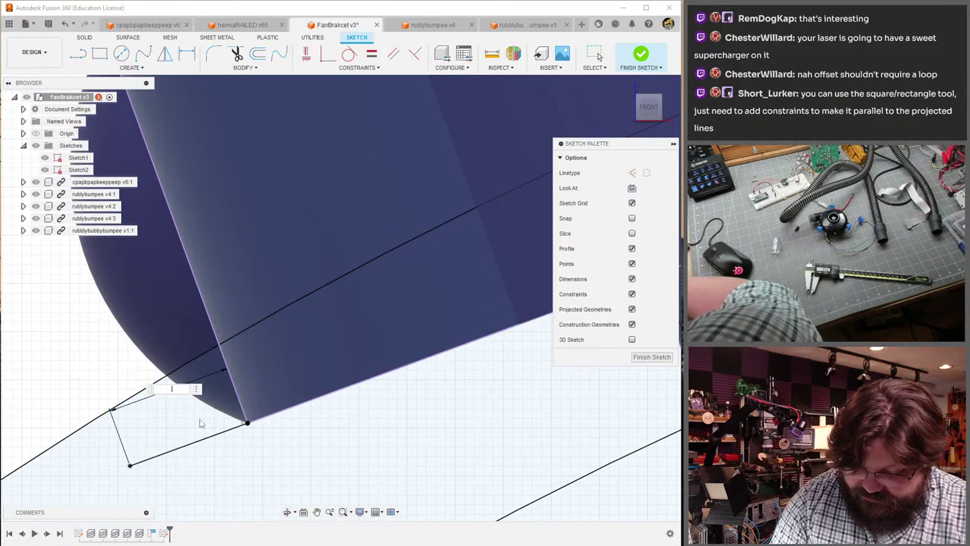
{"action": "key", "text": "Return"}
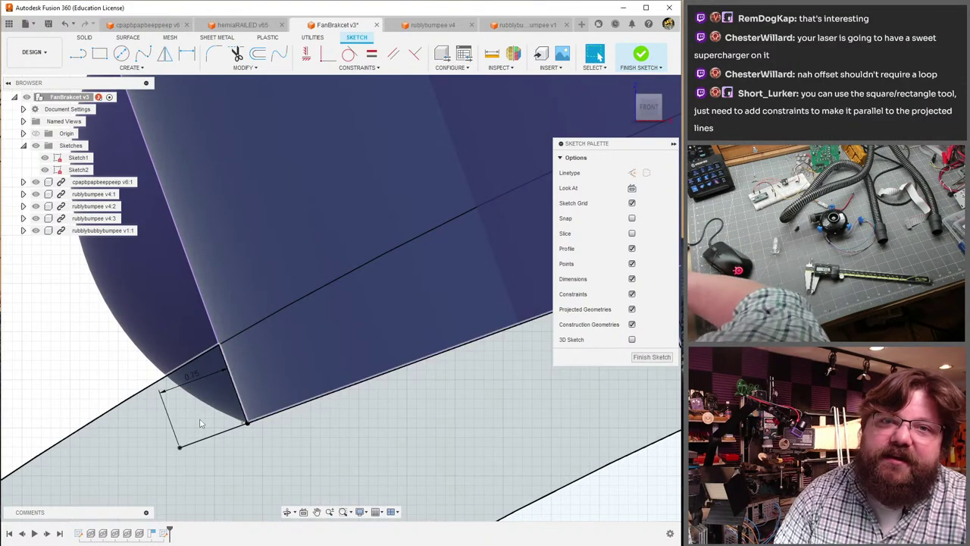
- Draw a three-point rectangle about 5.3 mm high over the tilted body, based on the outer ends of its two lower-edge extension lines
{"action": "scroll", "coordinate": [319, 401], "scroll_direction": "down", "scroll_amount": 3}
{"action": "middle_click_drag", "start_coordinate": [340, 416], "coordinate": [250, 303], "text": "shift"}
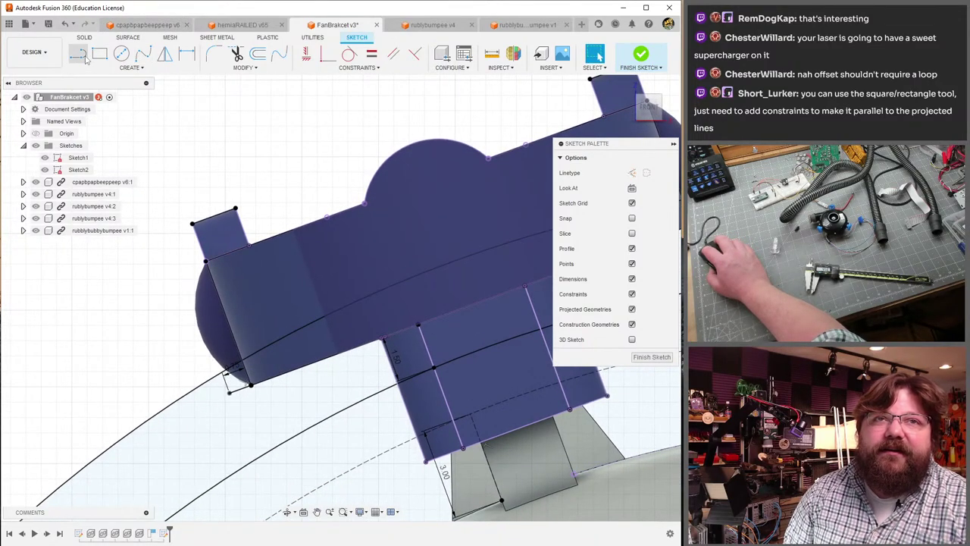
{"action": "left_click", "coordinate": [129, 67]}
{"action": "mouse_move", "coordinate": [126, 90]}
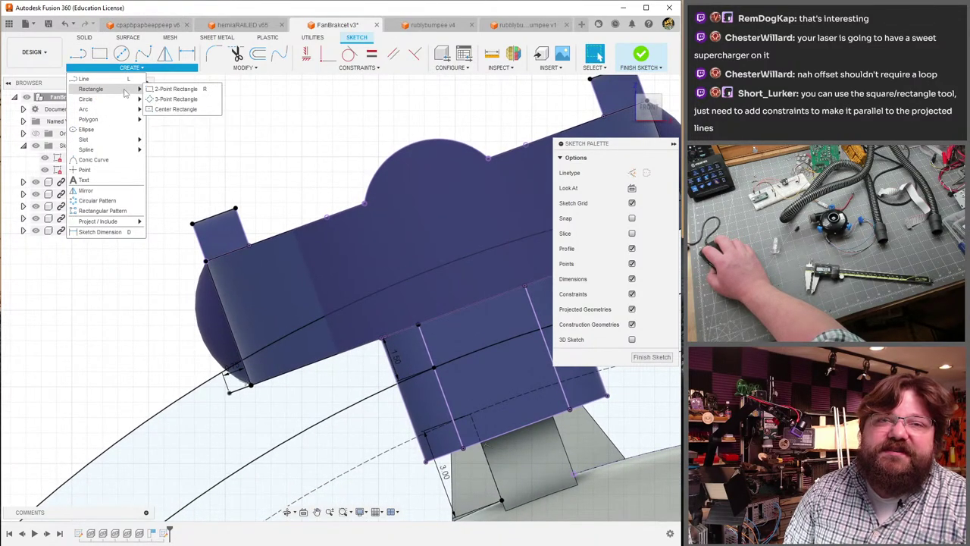
{"action": "left_click", "coordinate": [174, 100]}
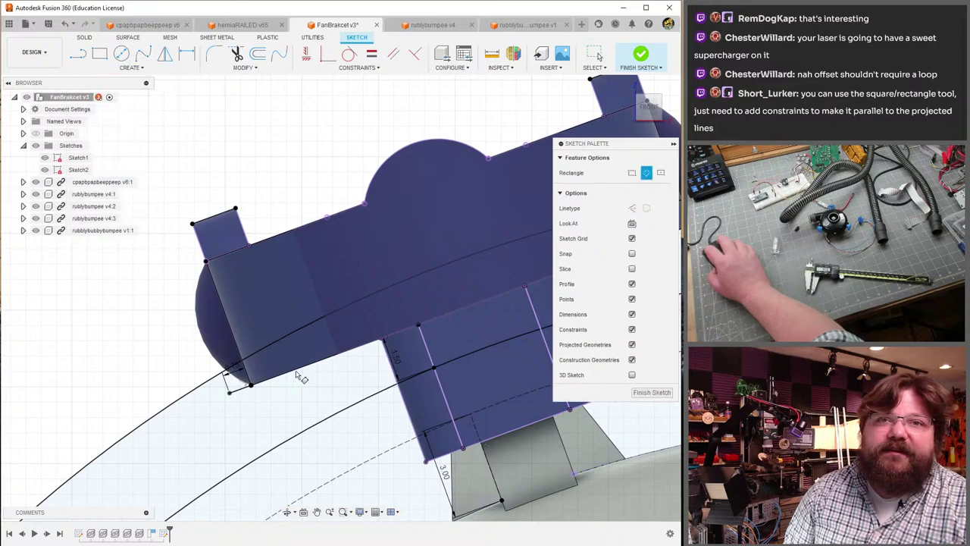
{"action": "middle_click_drag", "start_coordinate": [261, 388], "coordinate": [265, 405], "text": "shift"}
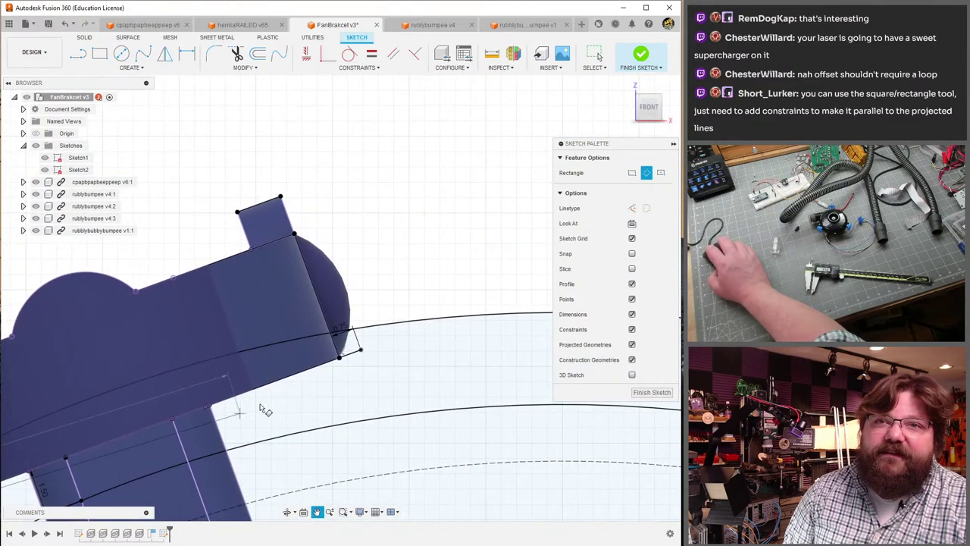
{"action": "left_click", "coordinate": [362, 352]}
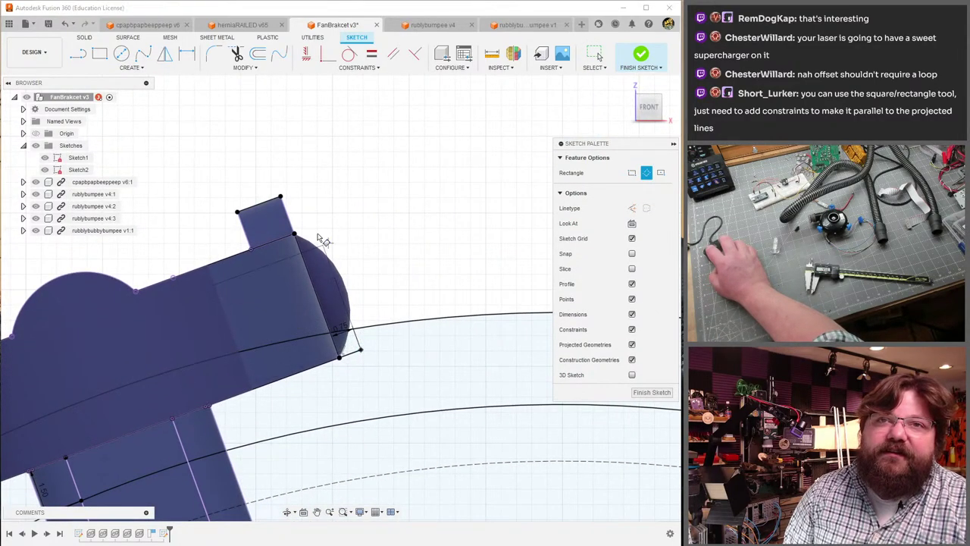
{"action": "left_click", "coordinate": [305, 199]}
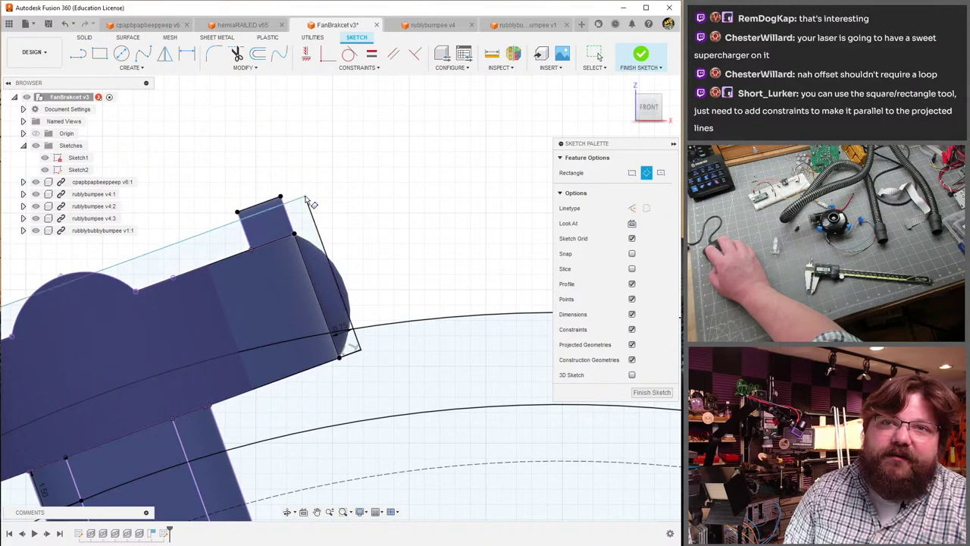
{"action": "middle_click_drag", "start_coordinate": [319, 282], "coordinate": [214, 278], "text": "shift"}
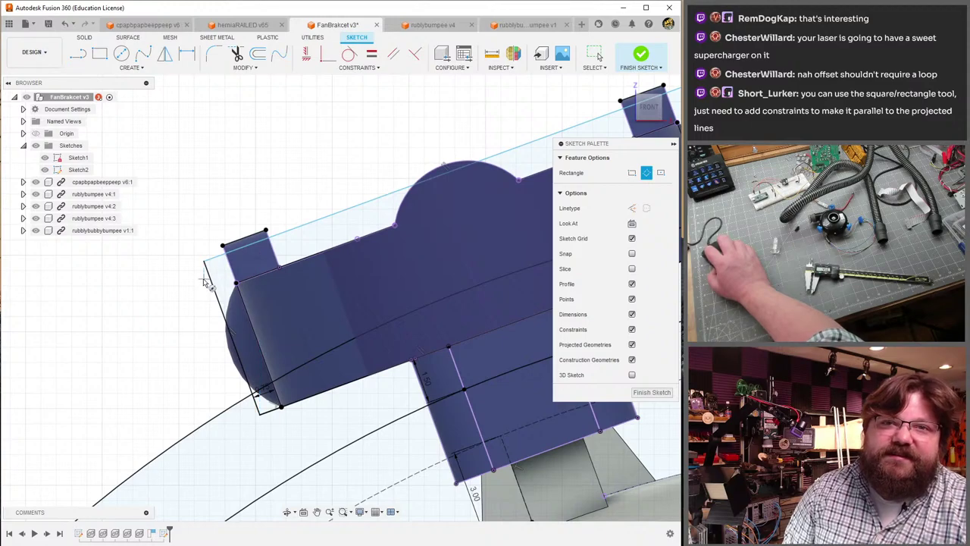
{"action": "key", "text": "c"}
{"action": "key", "text": "Escape"}
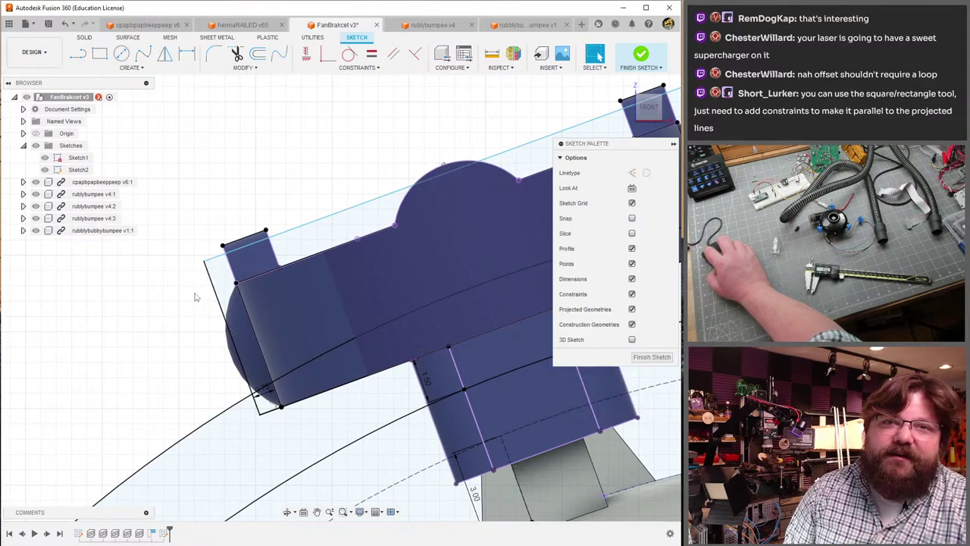
- Dimension the vertical height of the rectangle's left side at 5 mm
{"action": "key", "text": "d"}
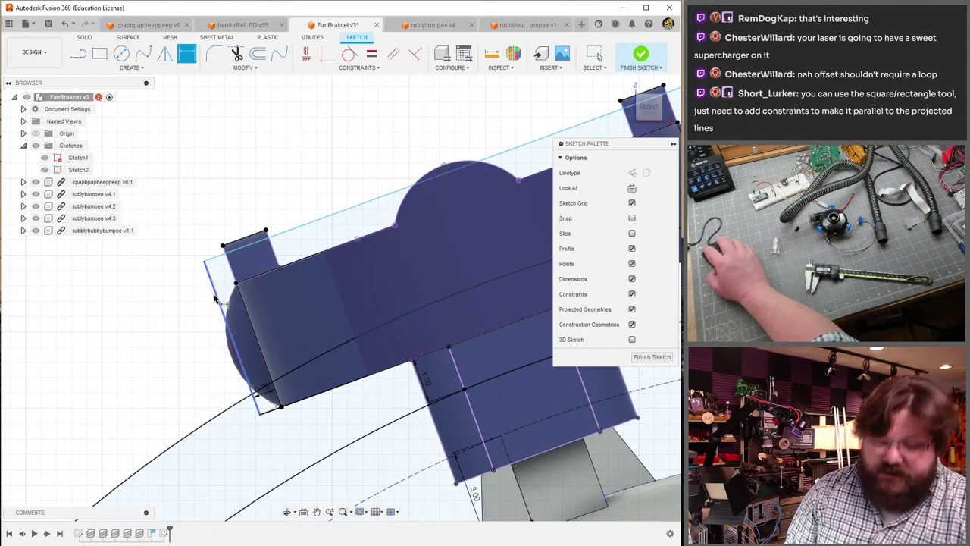
{"action": "left_click", "coordinate": [218, 304]}
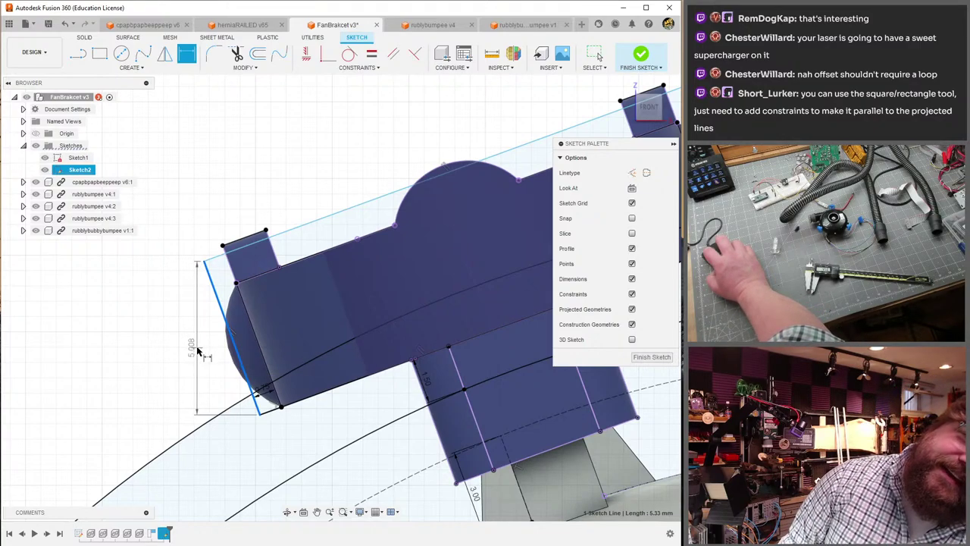
{"action": "left_click", "coordinate": [198, 351]}
{"action": "type", "text": "5"}
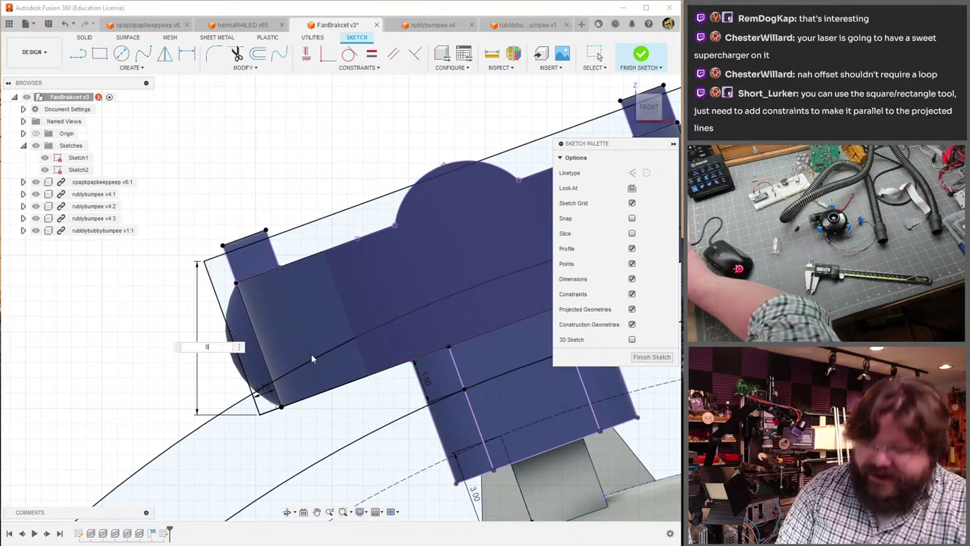
{"action": "key", "text": "Return"}
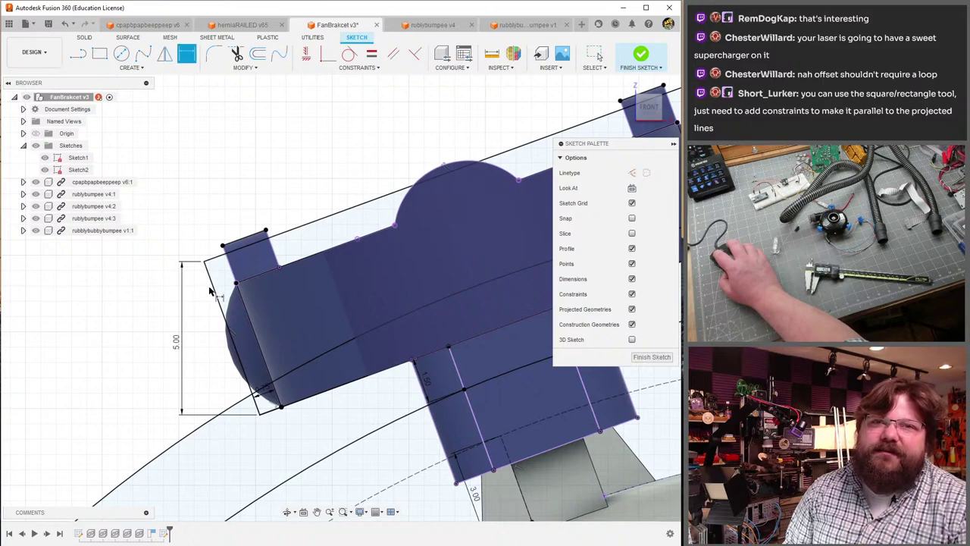
{"action": "key", "text": "Escape"}
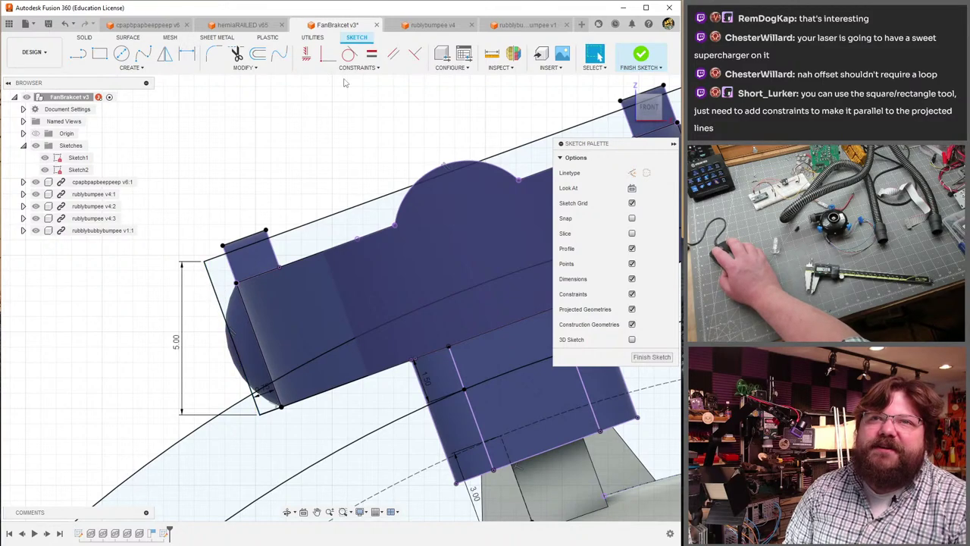
- Measure the length of the rectangle's slanted left side and undo its vertical dimension
{"action": "left_click", "coordinate": [494, 57]}
{"action": "left_click", "coordinate": [214, 298]}
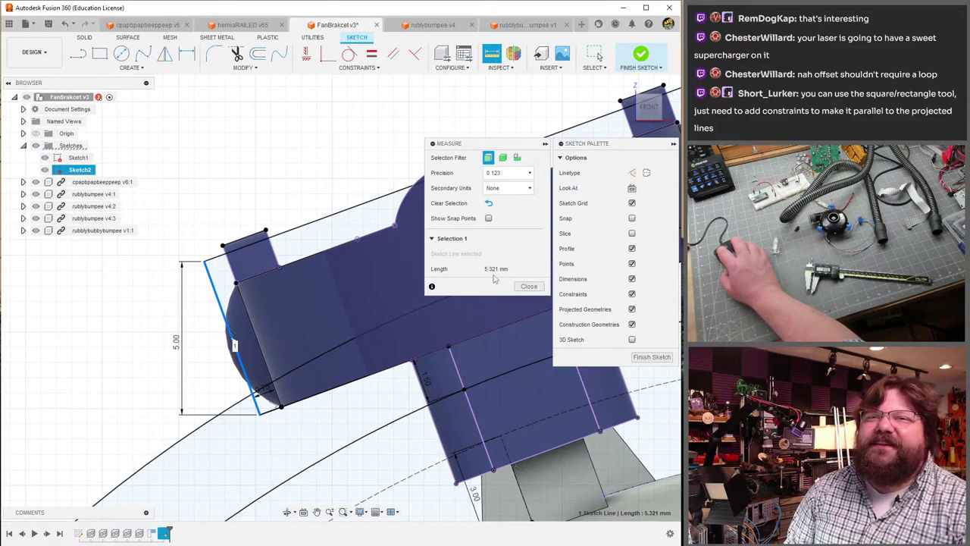
{"action": "left_click", "coordinate": [529, 286]}
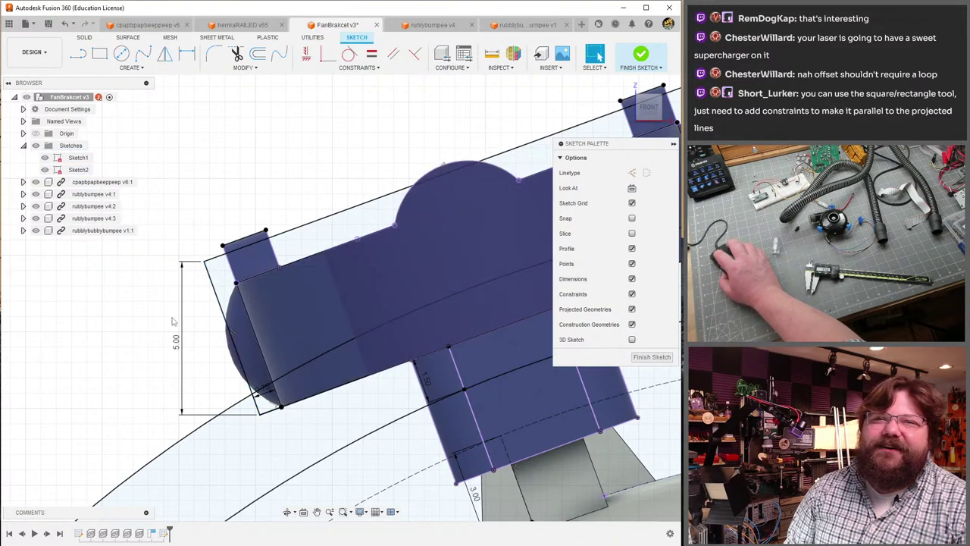
{"action": "key", "text": "ctrl+z"}
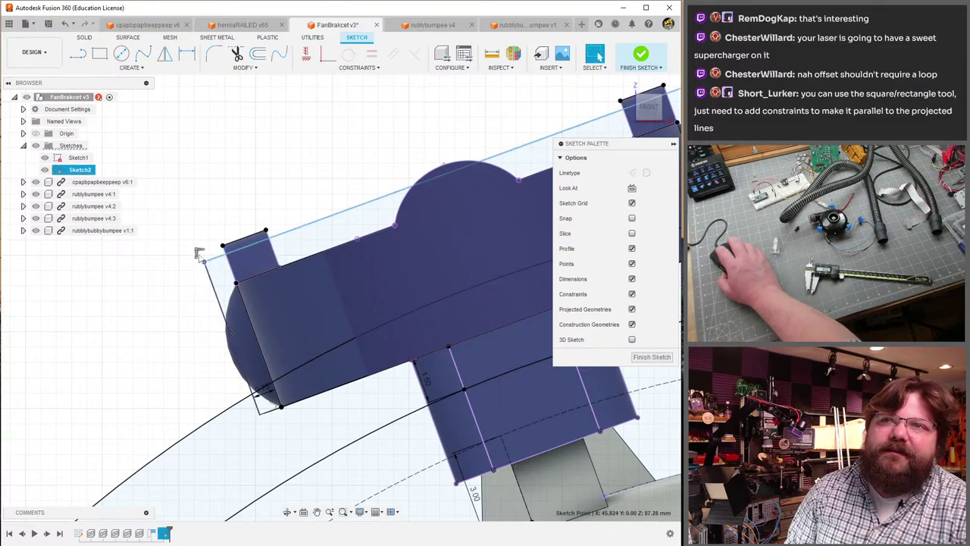
- Reposition the rectangle's upper-left corner and dimension the slanted left side along its own direction at 5 mm
{"action": "mouse_move", "coordinate": [200, 254]}
{"action": "middle_mouse_down"}
{"action": "mouse_move", "coordinate": [87, 307]}
{"action": "mouse_move", "coordinate": [89, 331]}
{"action": "middle_mouse_up"}
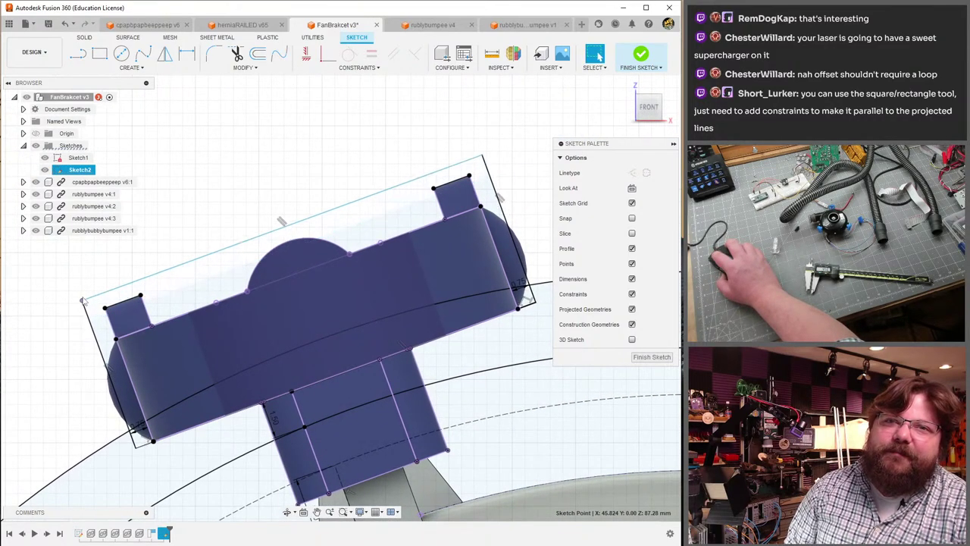
{"action": "left_click", "coordinate": [88, 309]}
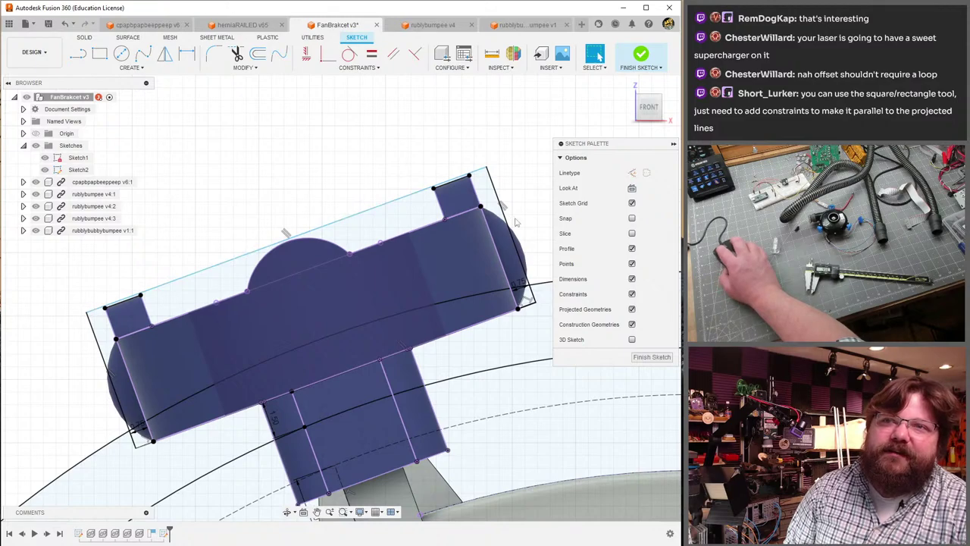
{"action": "key", "text": "d"}
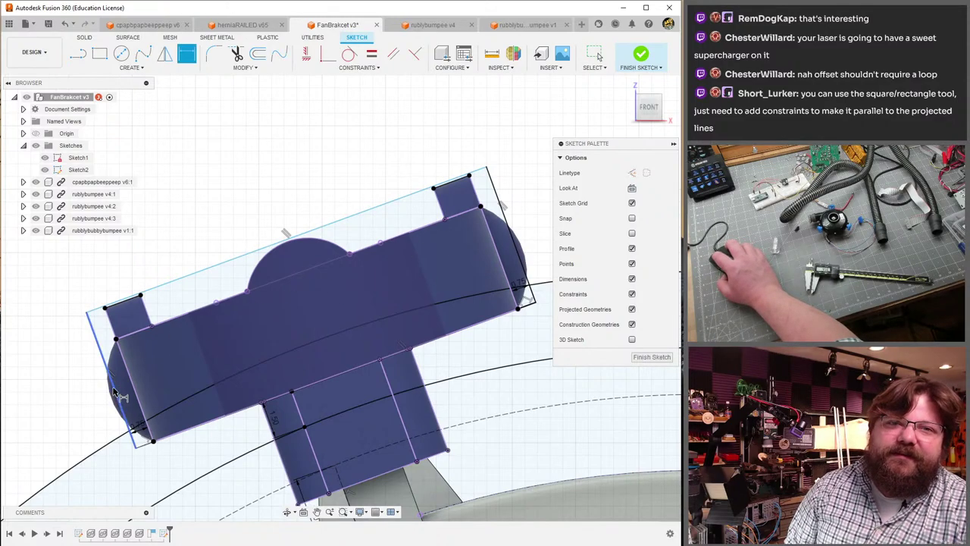
{"action": "left_click", "coordinate": [113, 390]}
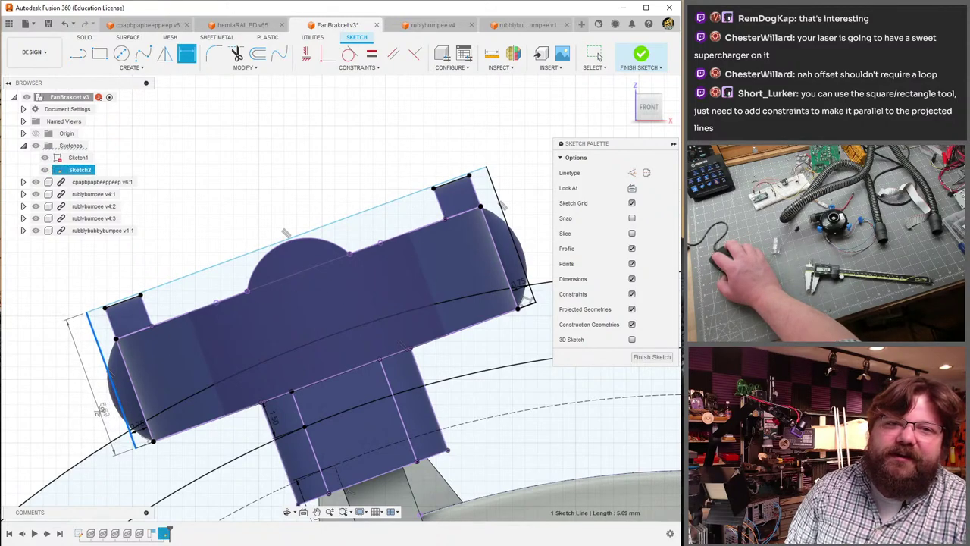
{"action": "left_click", "coordinate": [102, 410]}
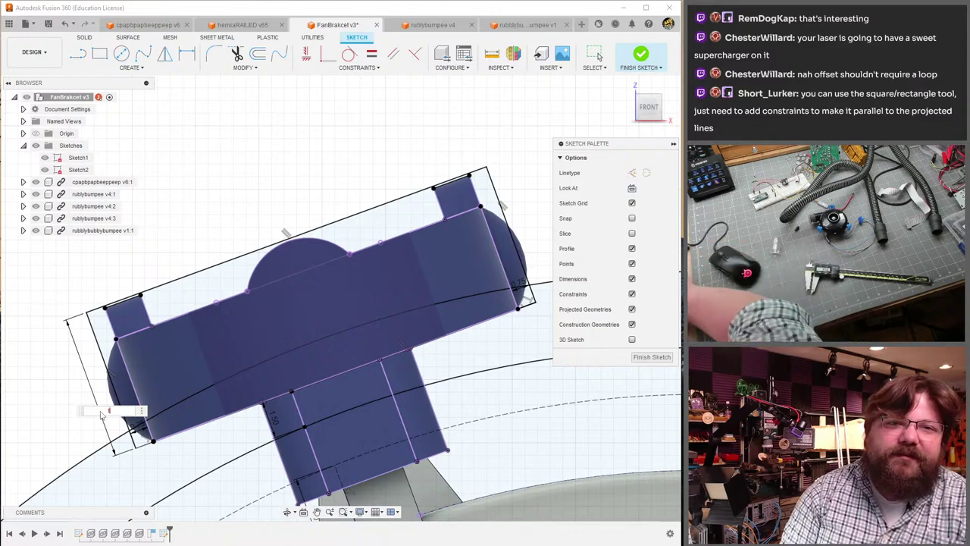
{"action": "type", "text": "5"}
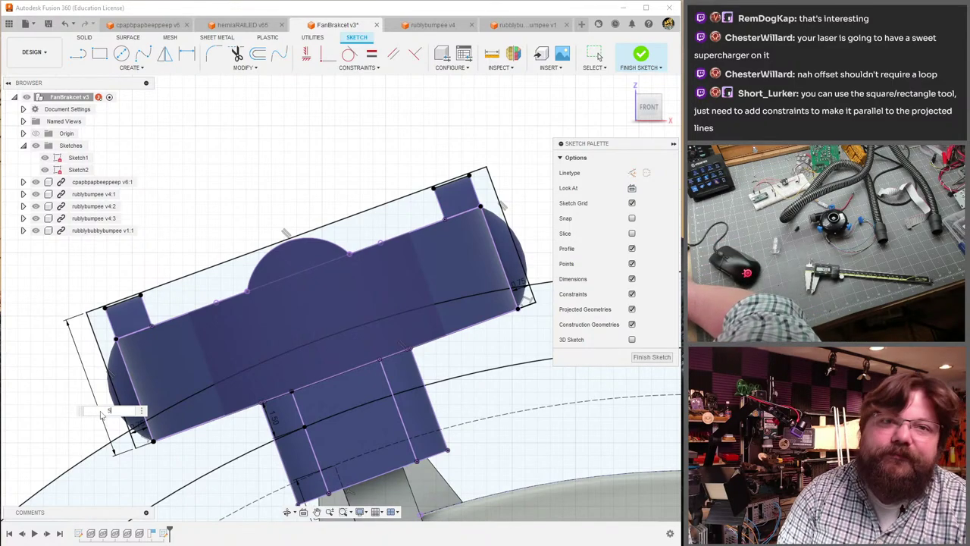
{"action": "key", "text": "Return"}
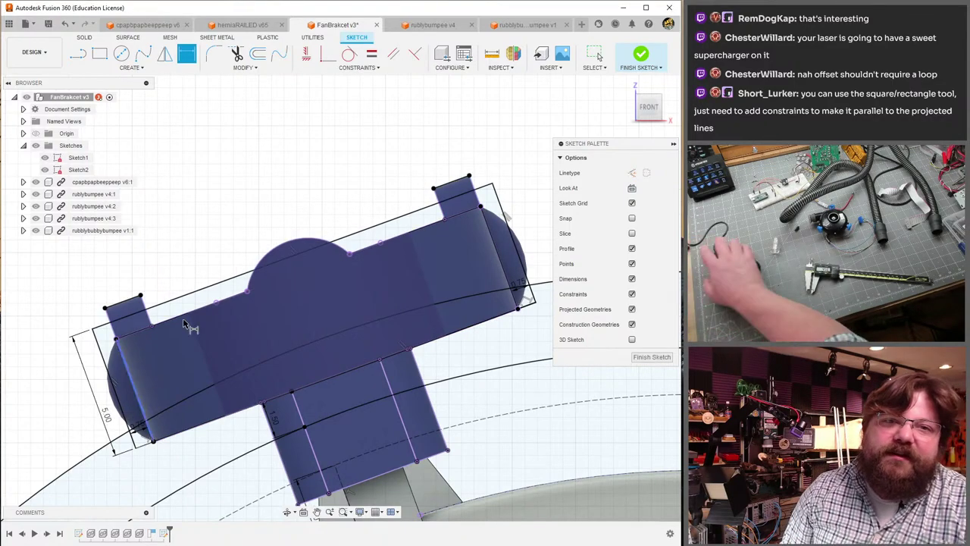
- Increase the aligned dimension of the rectangle's left side to 5.3 mm
{"action": "scroll", "coordinate": [106, 413], "scroll_direction": "up", "scroll_amount": 3}
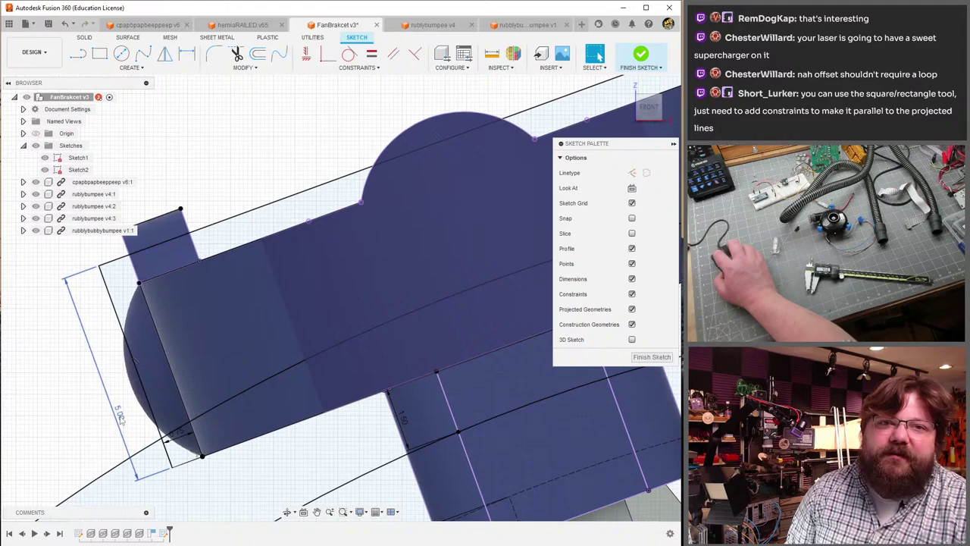
{"action": "double_click", "coordinate": [119, 417]}
{"action": "type", "text": "5.3"}
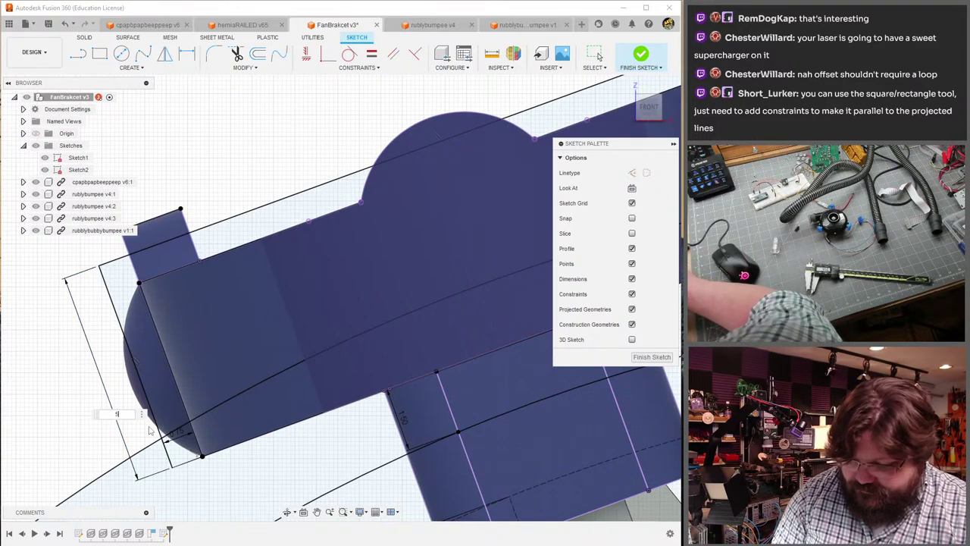
{"action": "key", "text": "Return"}
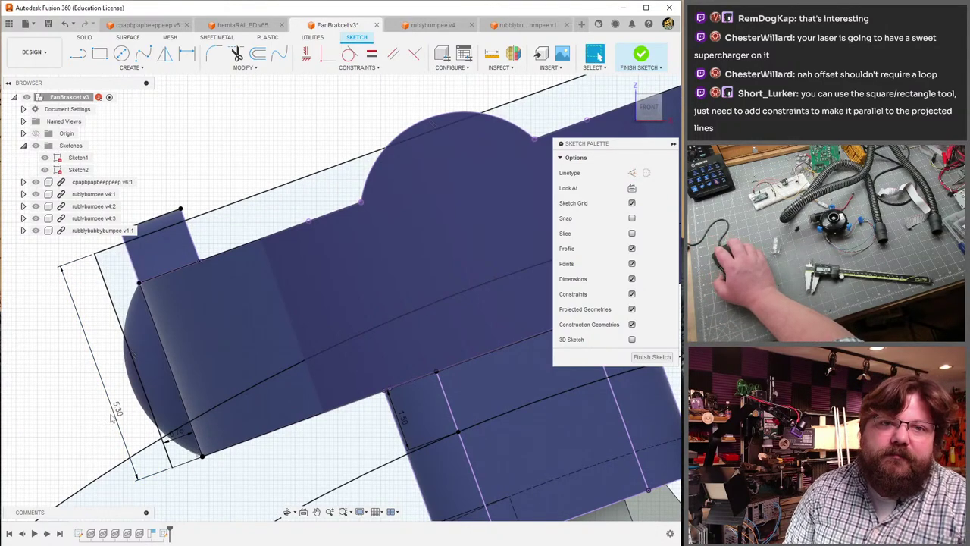
- Set the aligned dimension of the rectangle's left side to 5.5 mm
{"action": "double_click", "coordinate": [119, 417]}
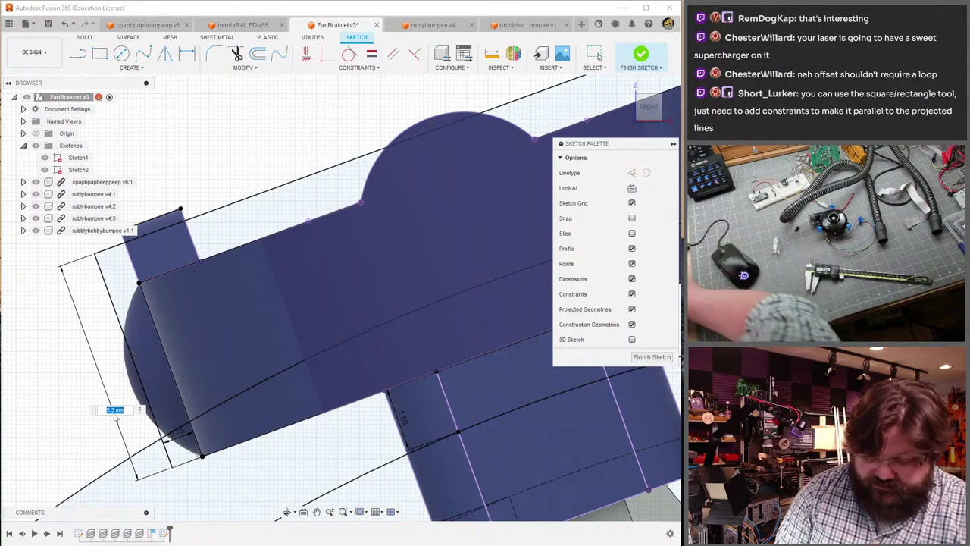
{"action": "type", "text": "5.5"}
{"action": "key", "text": "Return"}
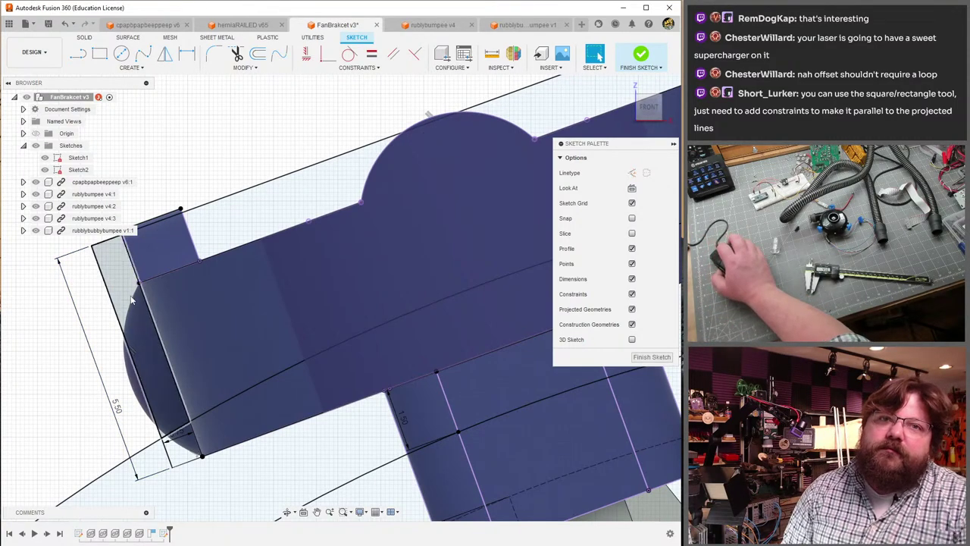
- Offset the three-sided outline around the tilted upper body outward by 1.5 mm
{"action": "scroll", "coordinate": [132, 298], "scroll_direction": "down", "scroll_amount": 4}
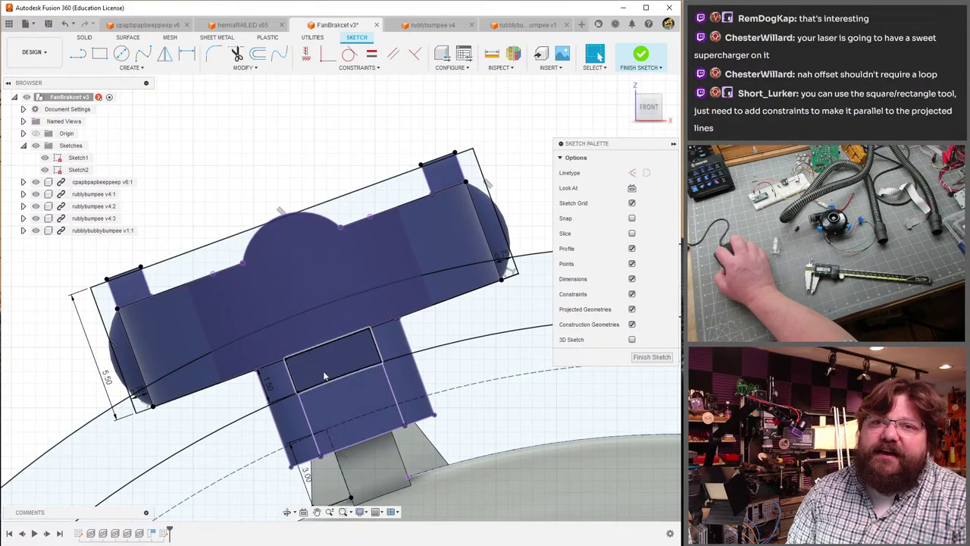
{"action": "middle_click_drag", "start_coordinate": [323, 371], "coordinate": [376, 326], "text": "shift"}
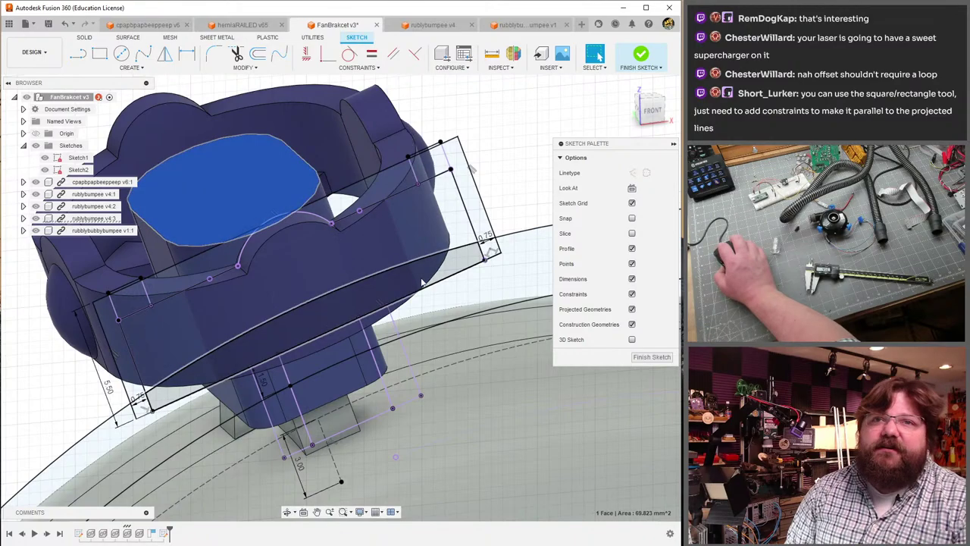
{"action": "mouse_move", "coordinate": [386, 250]}
{"action": "middle_mouse_down", "text": "shift"}
{"action": "mouse_move", "coordinate": [356, 253]}
{"action": "mouse_move", "coordinate": [376, 233]}
{"action": "middle_mouse_up", "text": "shift"}
{"action": "scroll", "coordinate": [212, 263], "scroll_direction": "up", "scroll_amount": 2}
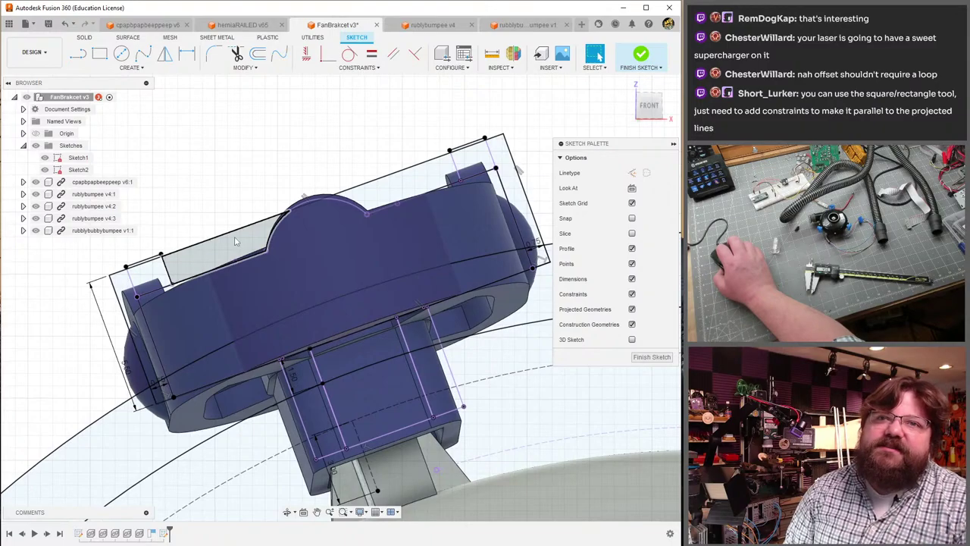
{"action": "middle_click_drag", "start_coordinate": [230, 241], "coordinate": [220, 168], "text": "shift"}
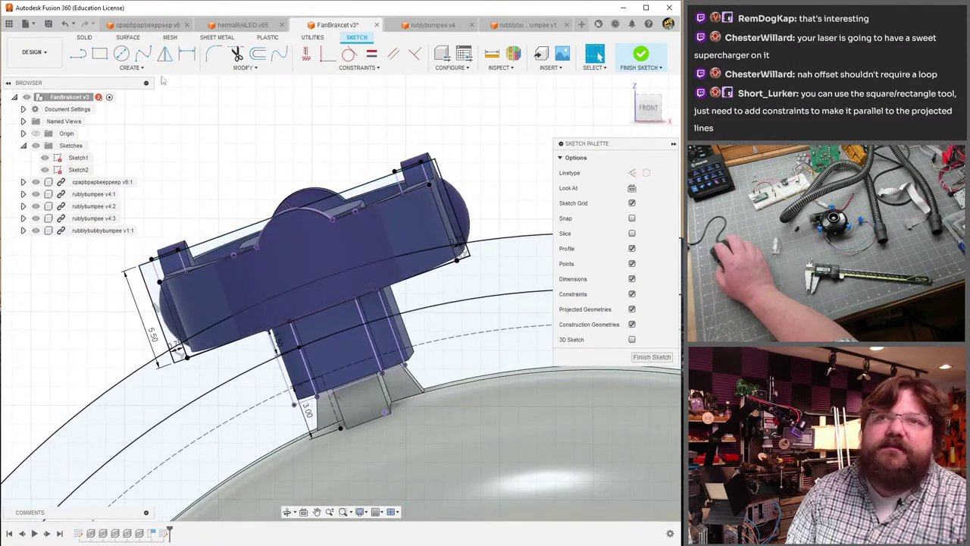
{"action": "left_click", "coordinate": [645, 110]}
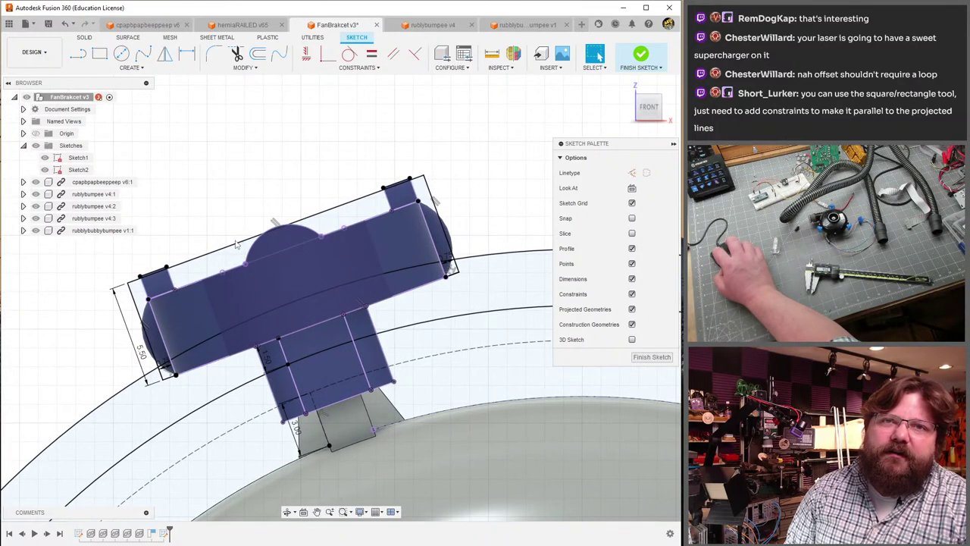
{"action": "left_click", "coordinate": [236, 244]}
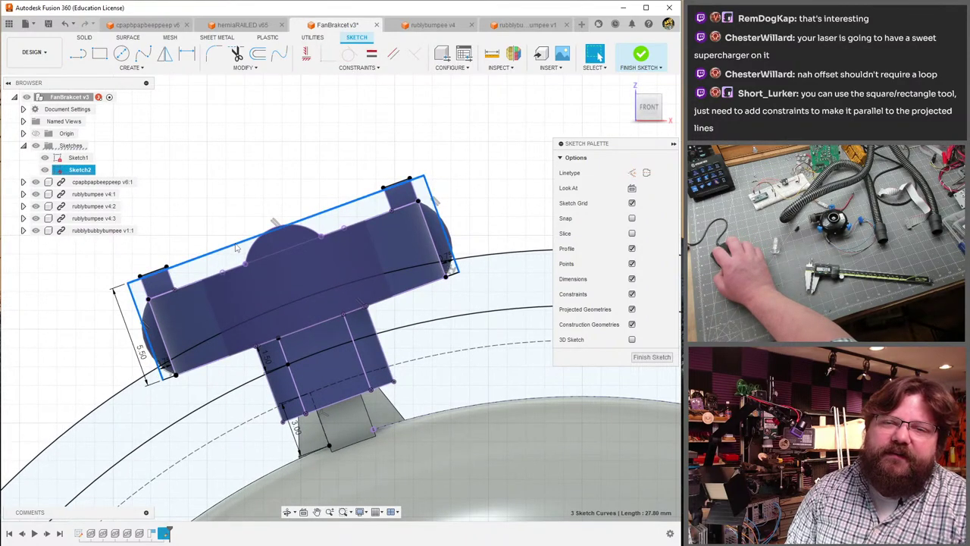
{"action": "left_click", "coordinate": [258, 56]}
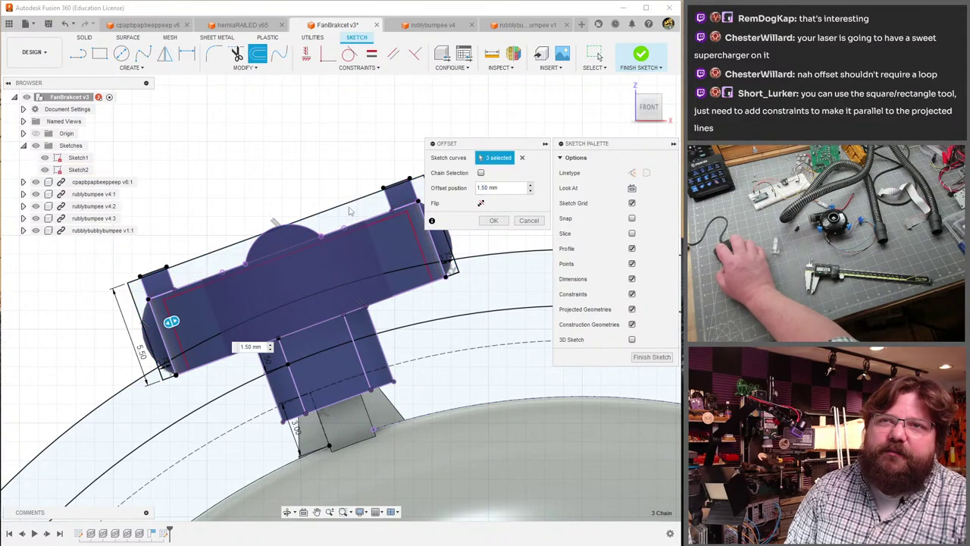
{"action": "middle_click_drag", "start_coordinate": [319, 190], "coordinate": [250, 189], "text": "shift"}
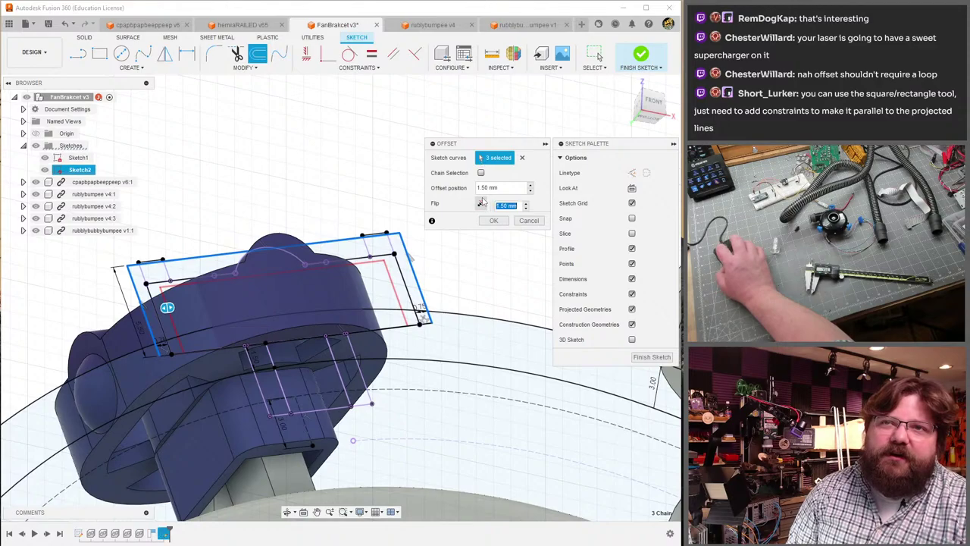
{"action": "left_click", "coordinate": [481, 203]}
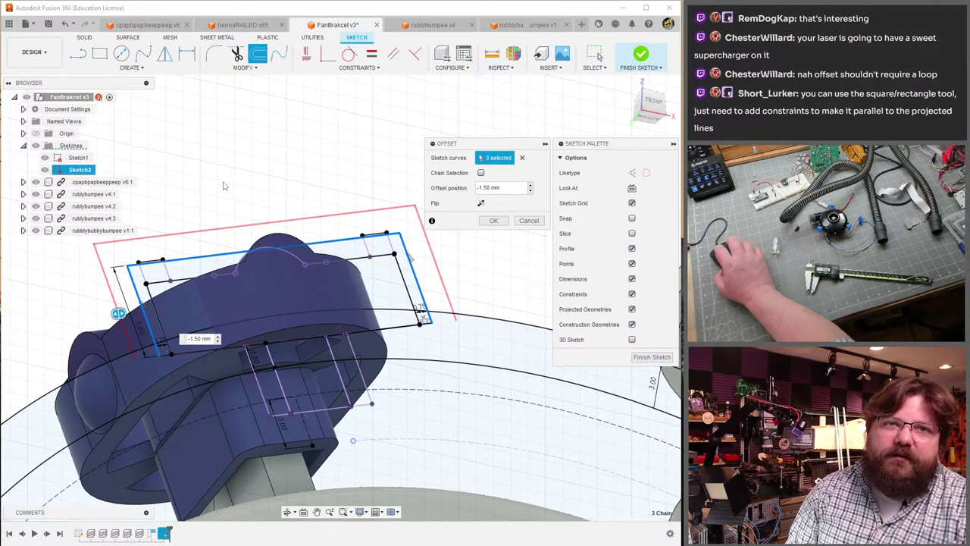
{"action": "middle_click_drag", "start_coordinate": [223, 186], "coordinate": [291, 219], "text": "shift"}
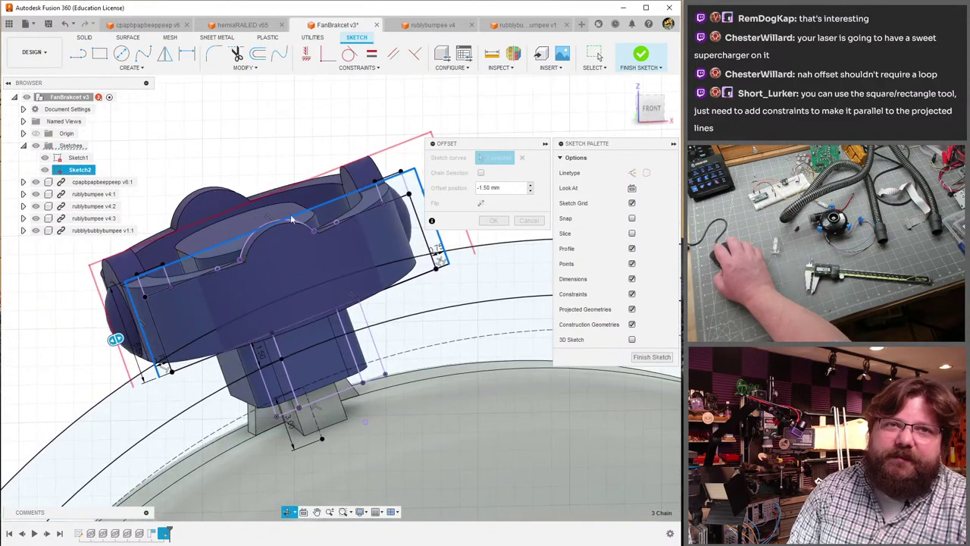
{"action": "left_click", "coordinate": [494, 221]}
- Circular-pattern the inner and outer outlines around the centre of the round housing onto the other bodies
{"action": "scroll", "coordinate": [192, 251], "scroll_direction": "down", "scroll_amount": 5}
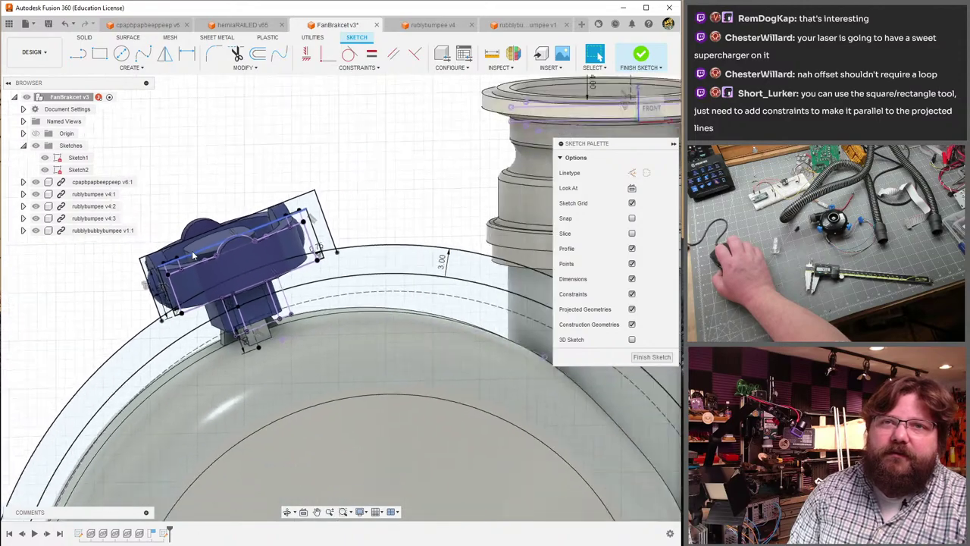
{"action": "scroll", "coordinate": [226, 263], "scroll_direction": "up", "scroll_amount": 6}
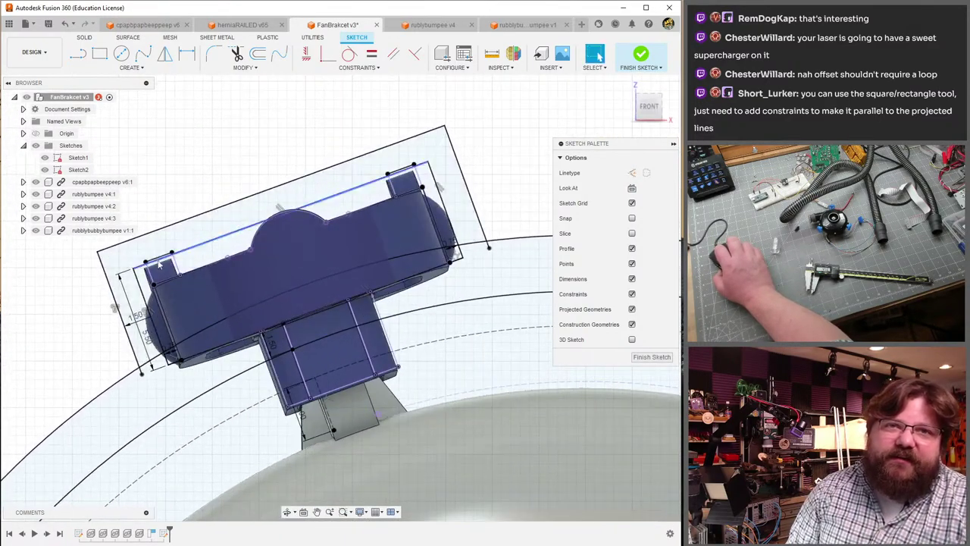
{"action": "left_click", "coordinate": [144, 295]}
{"action": "double_click", "coordinate": [143, 295]}
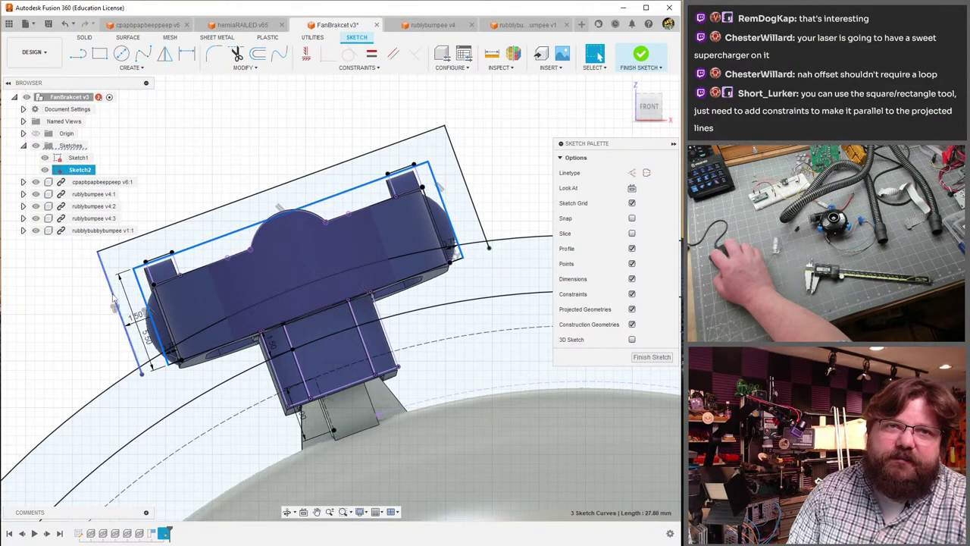
{"action": "scroll", "coordinate": [470, 265], "scroll_direction": "down", "scroll_amount": 5}
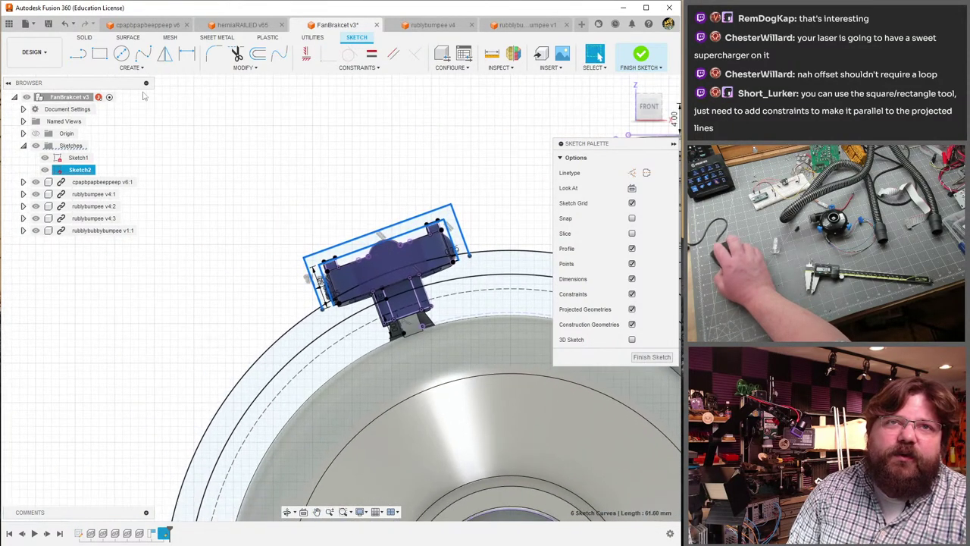
{"action": "left_click", "coordinate": [131, 67]}
{"action": "left_click", "coordinate": [130, 205]}
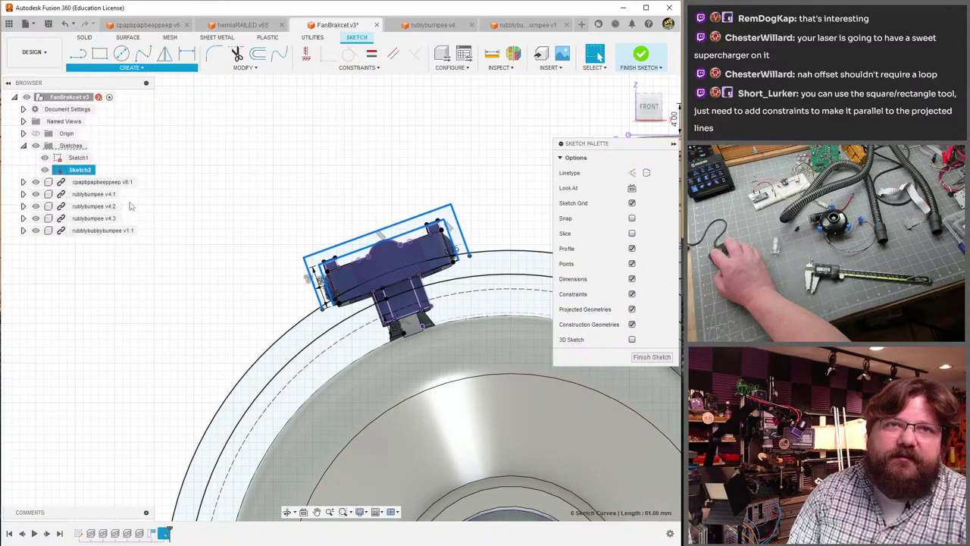
{"action": "scroll", "coordinate": [186, 288], "scroll_direction": "down", "scroll_amount": 3}
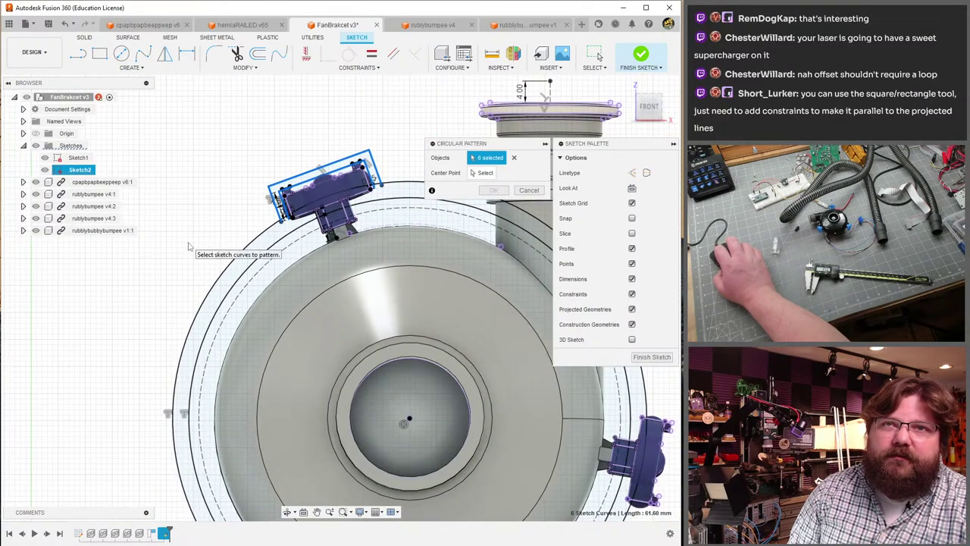
{"action": "scroll", "coordinate": [333, 220], "scroll_direction": "down", "scroll_amount": 1}
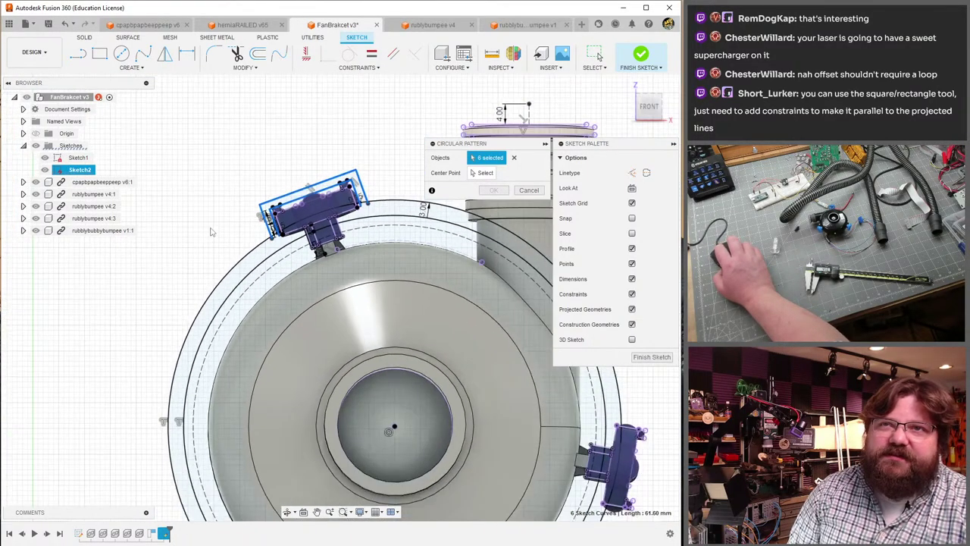
{"action": "left_click", "coordinate": [485, 172]}
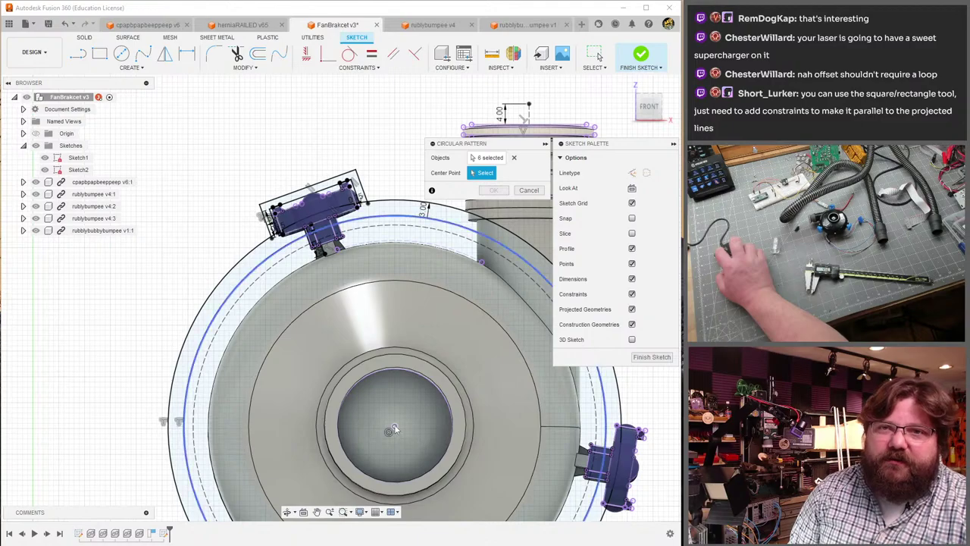
{"action": "left_click", "coordinate": [445, 411]}
- Examine how closely the patterned outlines fit around the right-hand body, its tabs and rounded bump
{"action": "middle_click_drag", "start_coordinate": [446, 412], "coordinate": [393, 158]}
{"action": "scroll", "coordinate": [390, 320], "scroll_direction": "up", "scroll_amount": 5}
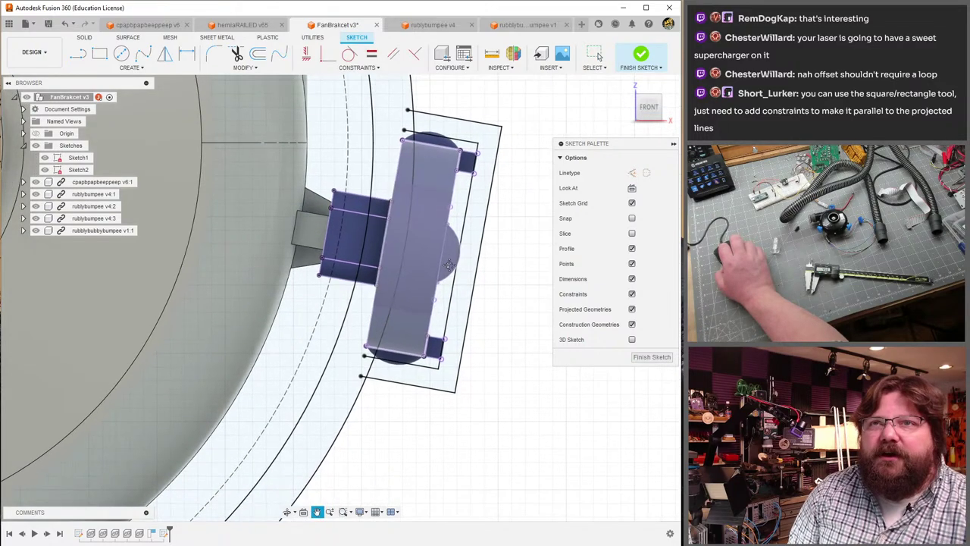
{"action": "scroll", "coordinate": [463, 295], "scroll_direction": "up", "scroll_amount": 5}
{"action": "scroll", "coordinate": [451, 288], "scroll_direction": "down", "scroll_amount": 1}
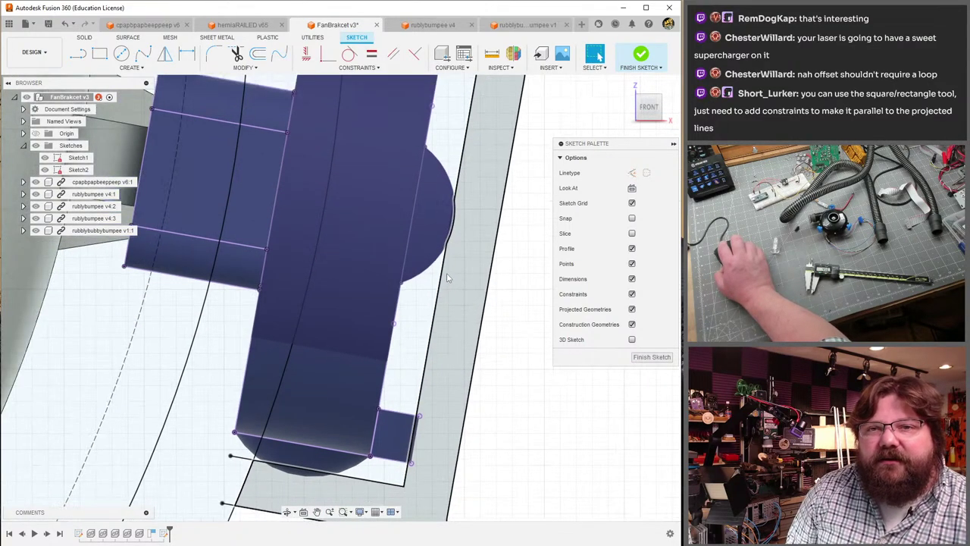
{"action": "scroll", "coordinate": [422, 439], "scroll_direction": "down", "scroll_amount": 4}
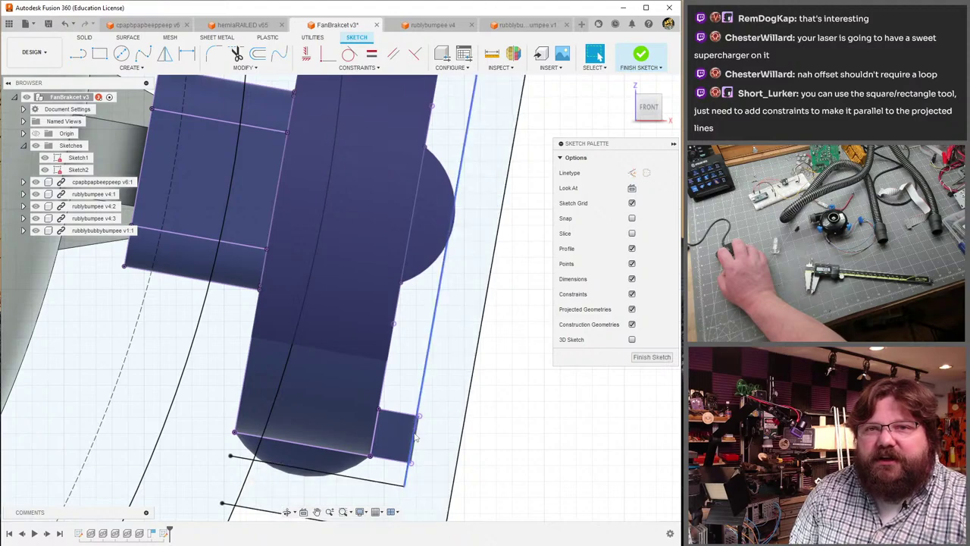
{"action": "scroll", "coordinate": [304, 222], "scroll_direction": "up", "scroll_amount": 6}
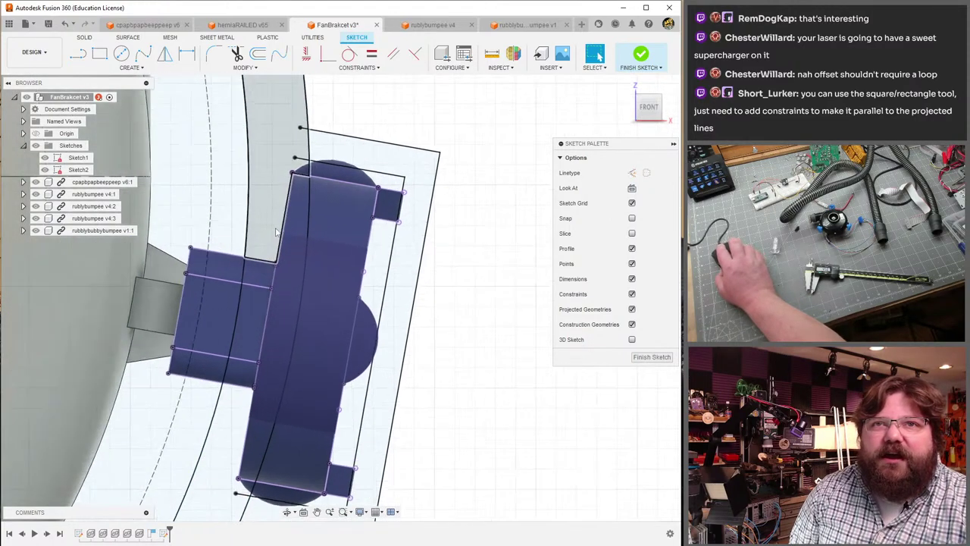
{"action": "scroll", "coordinate": [305, 222], "scroll_direction": "down", "scroll_amount": 5}
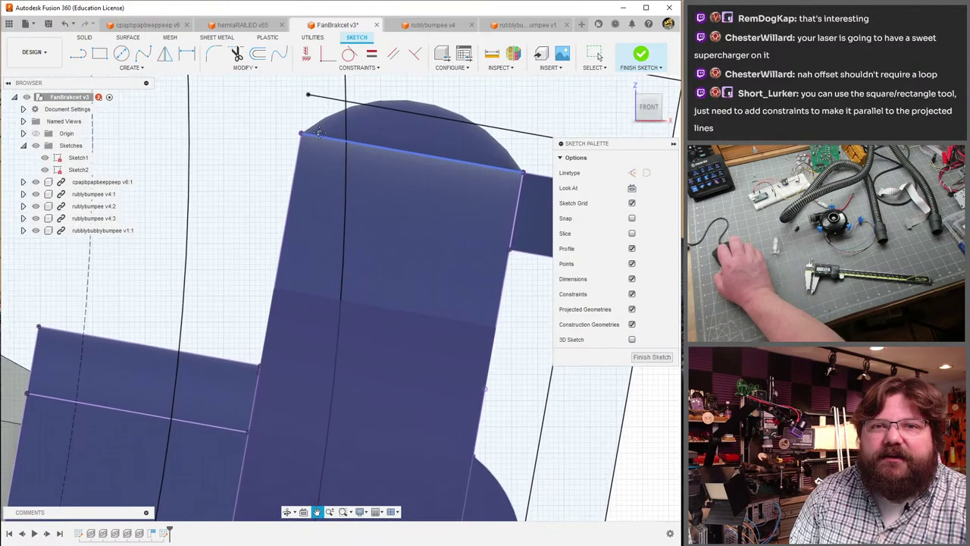
{"action": "key", "text": "Escape"}
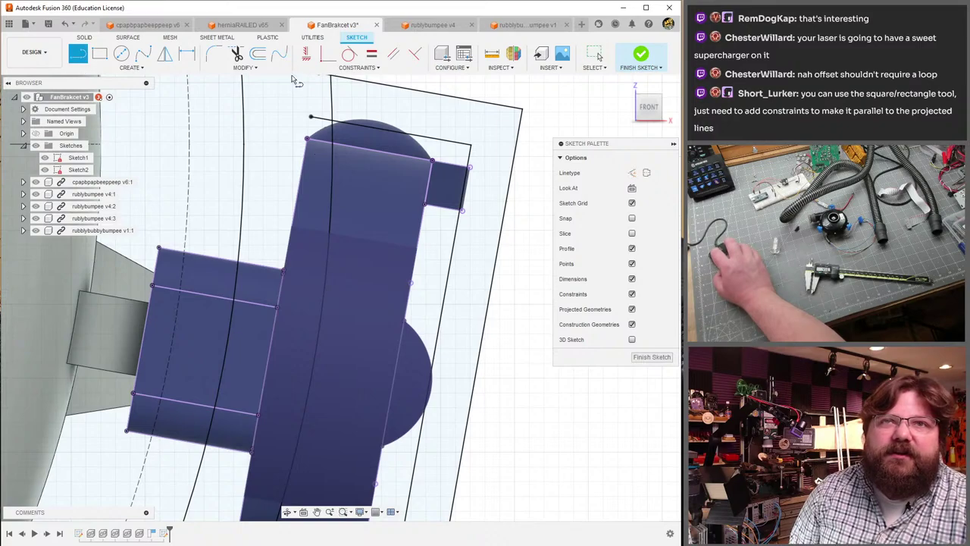
- Try to close the right-hand copy's outlines with straight lines between their open ends
{"action": "middle_click_drag", "start_coordinate": [274, 256], "coordinate": [265, 380]}
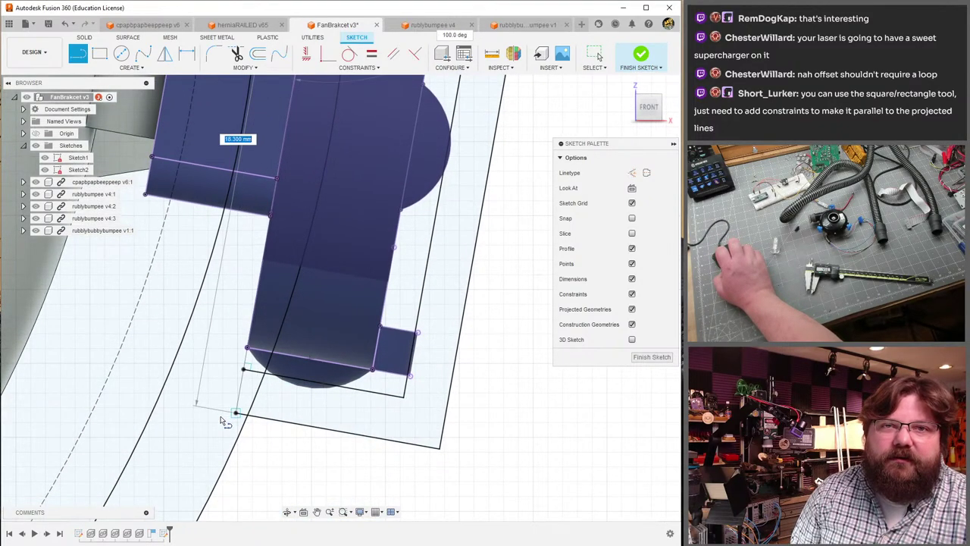
{"action": "scroll", "coordinate": [220, 417], "scroll_direction": "down", "scroll_amount": 3}
{"action": "mouse_move", "coordinate": [210, 405]}
{"action": "middle_mouse_down"}
{"action": "mouse_move", "coordinate": [390, 206]}
{"action": "mouse_move", "coordinate": [213, 388]}
{"action": "middle_mouse_up"}
{"action": "scroll", "coordinate": [357, 255], "scroll_direction": "up", "scroll_amount": 8}
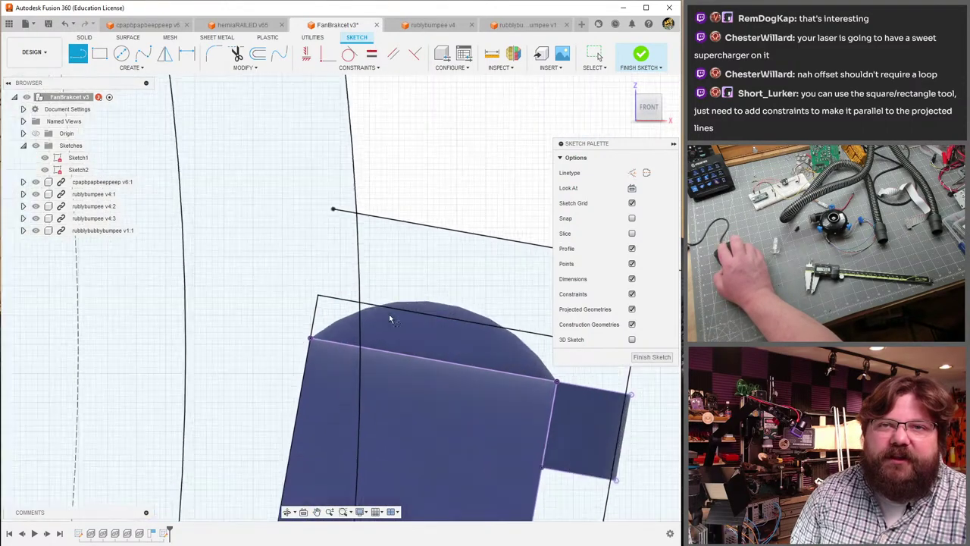
{"action": "scroll", "coordinate": [364, 286], "scroll_direction": "down", "scroll_amount": 6}
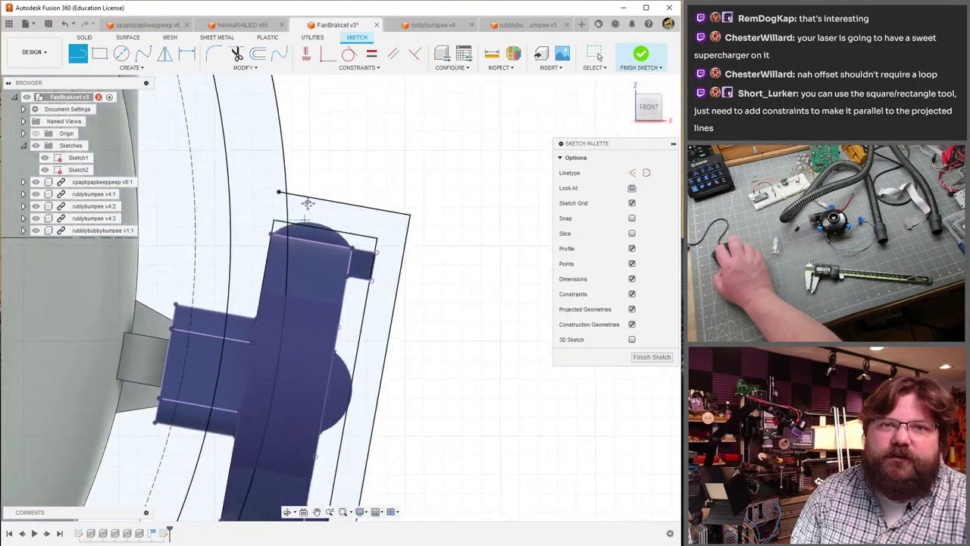
{"action": "middle_click_drag", "start_coordinate": [318, 204], "coordinate": [324, 179]}
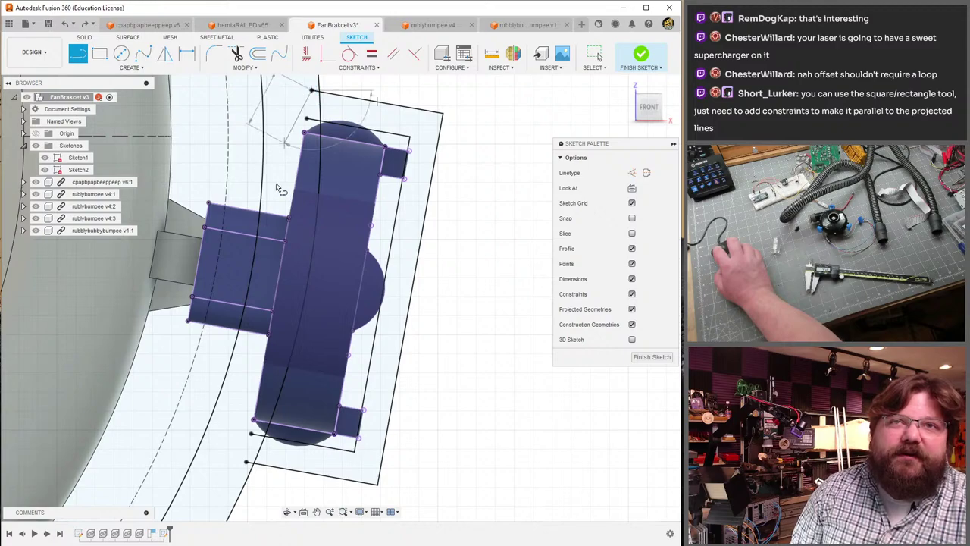
{"action": "left_click", "coordinate": [247, 462]}
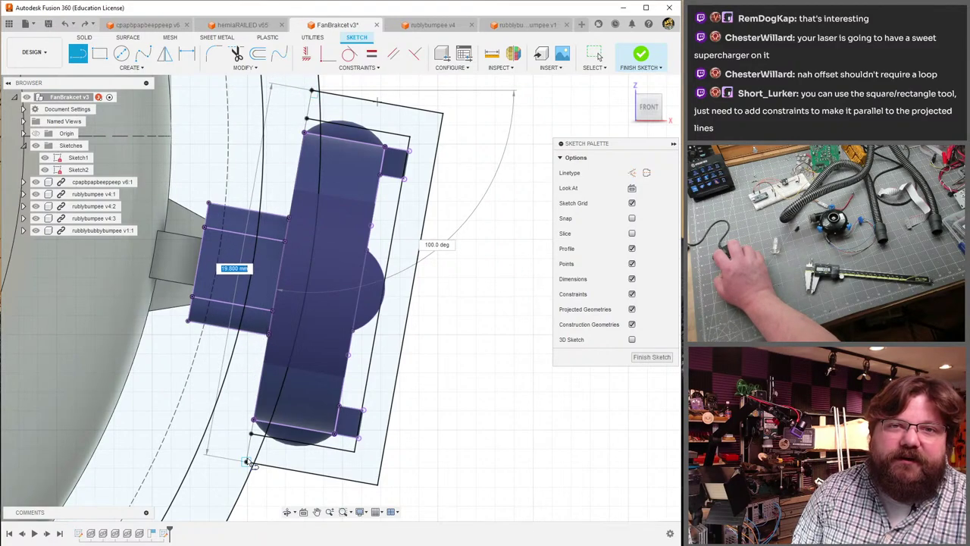
- Draw a straight line between the open ends of the right-hand copy's inner outline and check the surrounding wall profile
{"action": "left_click", "coordinate": [317, 129]}
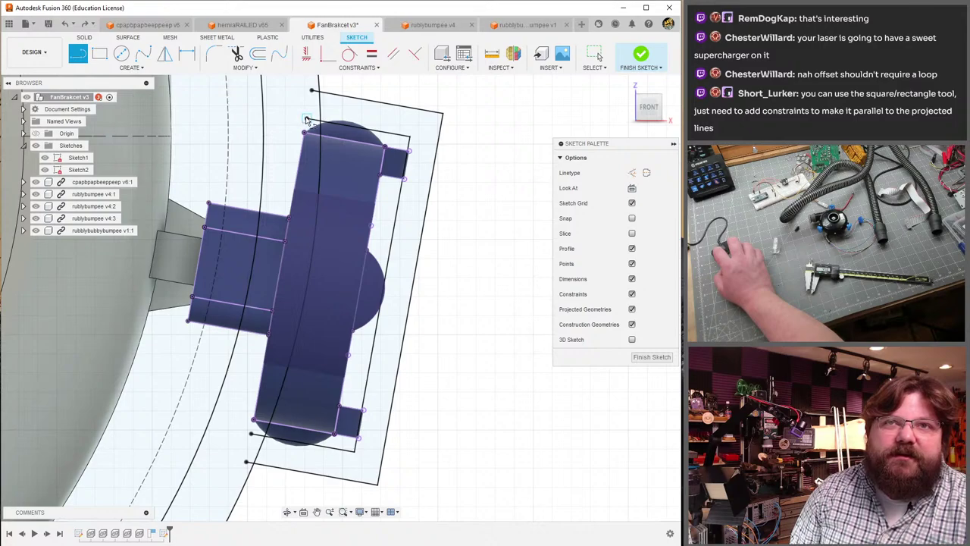
{"action": "left_click", "coordinate": [251, 434]}
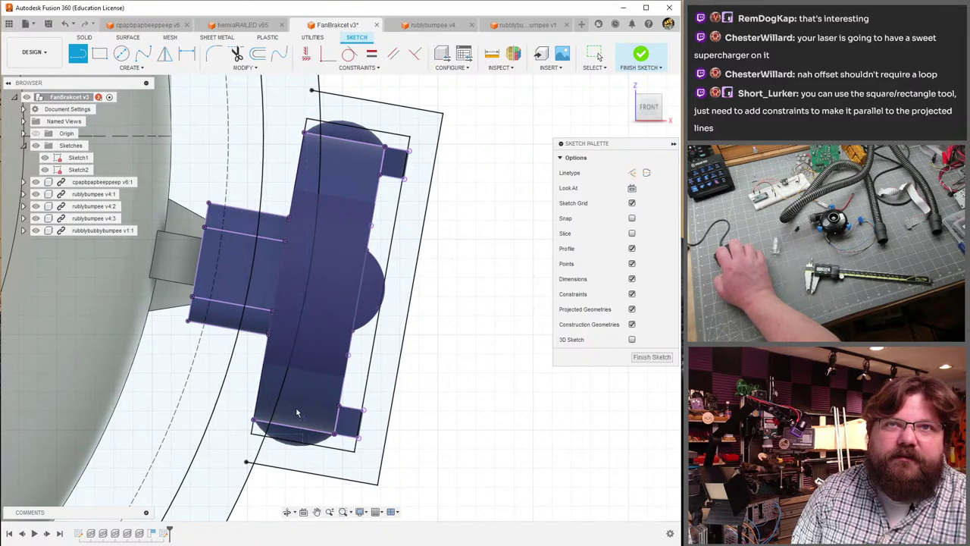
{"action": "key", "text": "Escape"}
{"action": "left_click", "coordinate": [341, 112]}
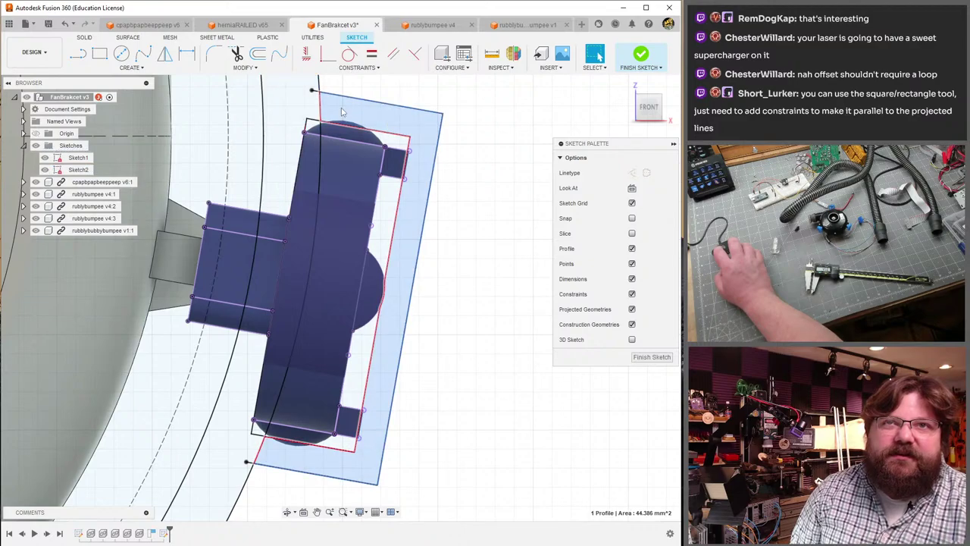
- Close the inner outline around the lower-left body with a 16.8 mm line between its open ends
{"action": "scroll", "coordinate": [313, 344], "scroll_direction": "down", "scroll_amount": 5}
{"action": "mouse_move", "coordinate": [209, 395]}
{"action": "middle_mouse_down", "text": "shift"}
{"action": "mouse_move", "coordinate": [454, 197]}
{"action": "mouse_move", "coordinate": [286, 343]}
{"action": "middle_mouse_up", "text": "shift"}
{"action": "scroll", "coordinate": [287, 342], "scroll_direction": "up", "scroll_amount": 3}
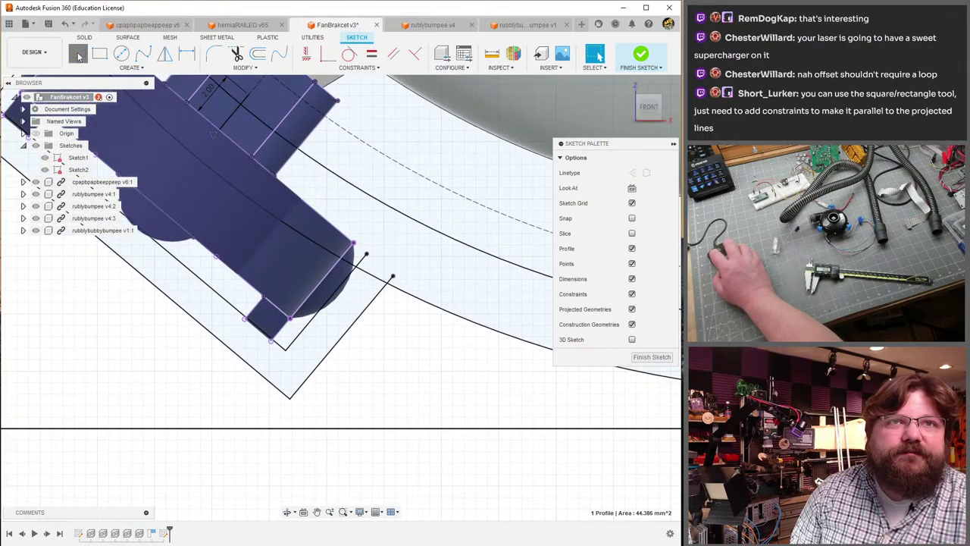
{"action": "middle_click_drag", "start_coordinate": [369, 259], "coordinate": [277, 231], "text": "shift"}
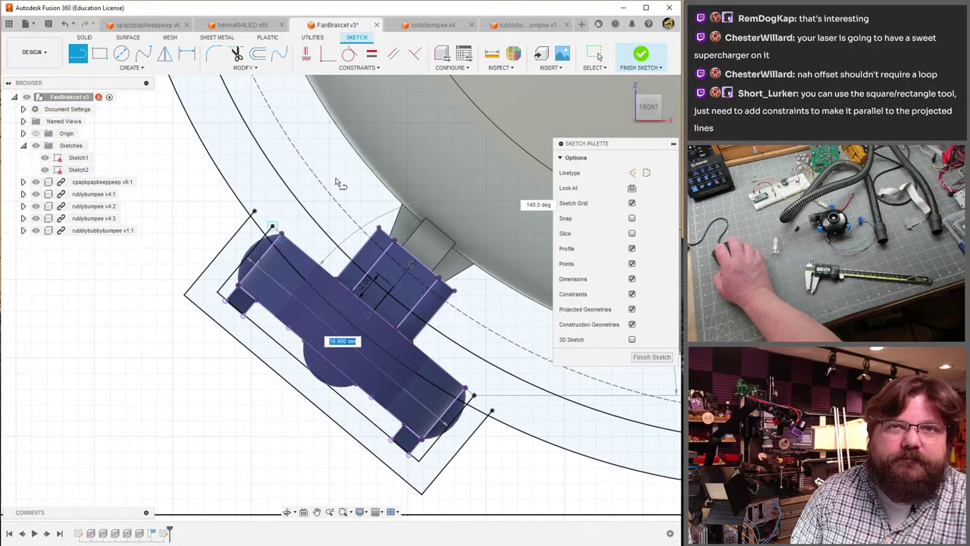
{"action": "middle_click_drag", "start_coordinate": [307, 179], "coordinate": [322, 183], "text": "shift"}
{"action": "scroll", "coordinate": [324, 184], "scroll_direction": "up", "scroll_amount": 5}
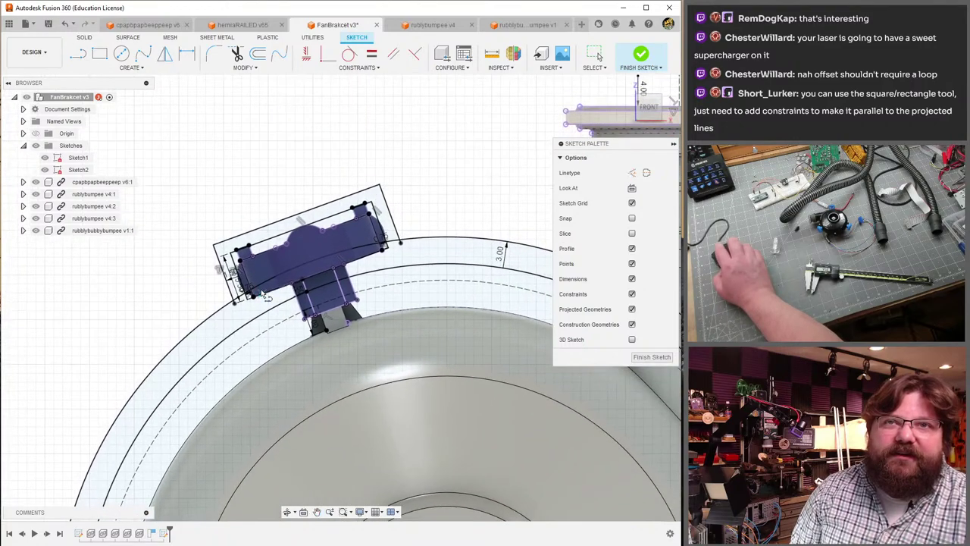
- Close the inner outline around the upper-left body with a straight line between its two open ends
{"action": "key", "text": "l"}
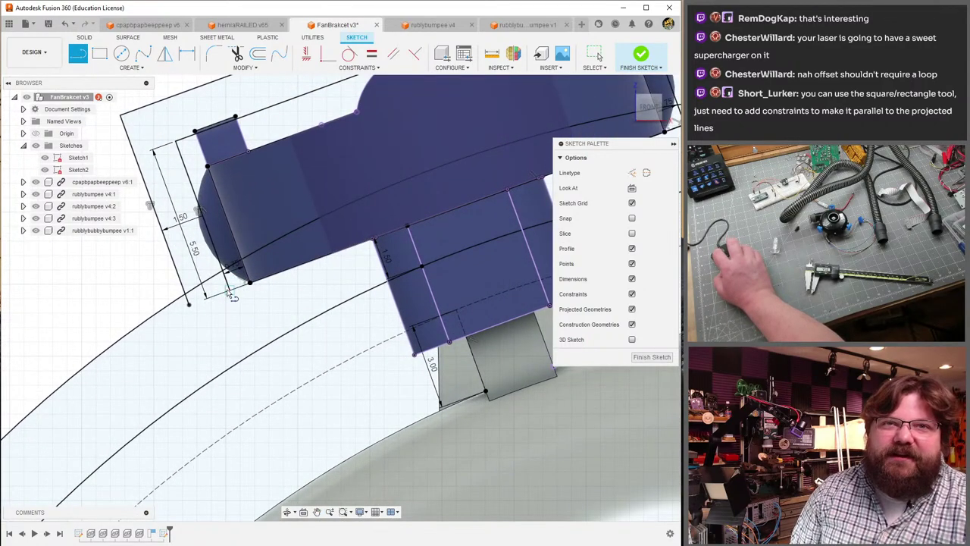
{"action": "middle_click_drag", "start_coordinate": [311, 286], "coordinate": [356, 274], "text": "shift"}
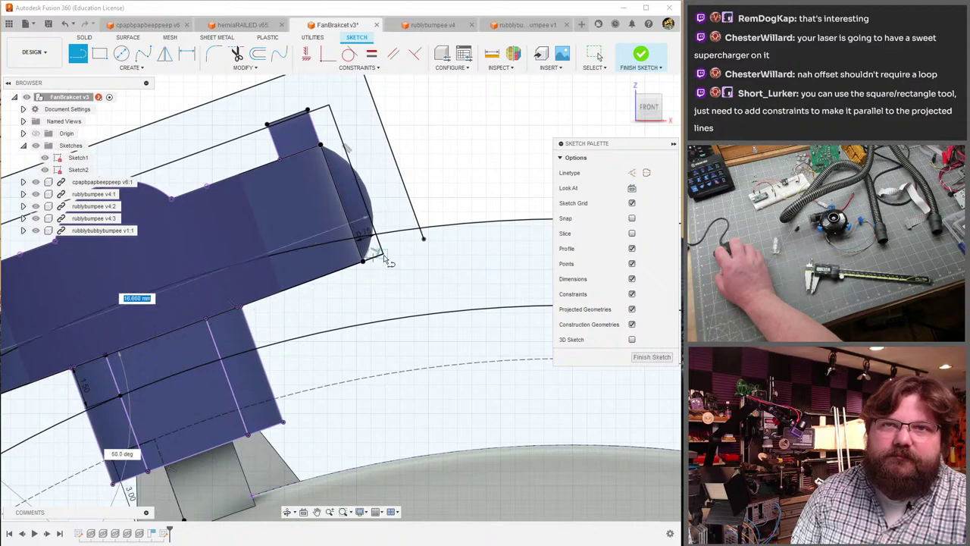
{"action": "mouse_move", "coordinate": [276, 331]}
{"action": "middle_mouse_down", "text": "shift"}
{"action": "mouse_move", "coordinate": [418, 263]}
{"action": "mouse_move", "coordinate": [319, 326]}
{"action": "middle_mouse_up", "text": "shift"}
{"action": "scroll", "coordinate": [317, 321], "scroll_direction": "up", "scroll_amount": 2}
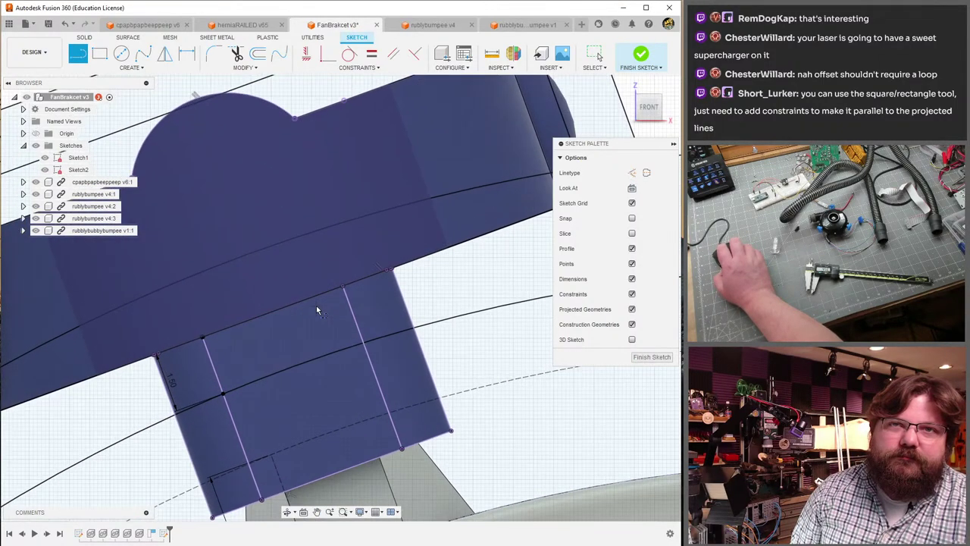
{"action": "scroll", "coordinate": [316, 306], "scroll_direction": "down", "scroll_amount": 6}
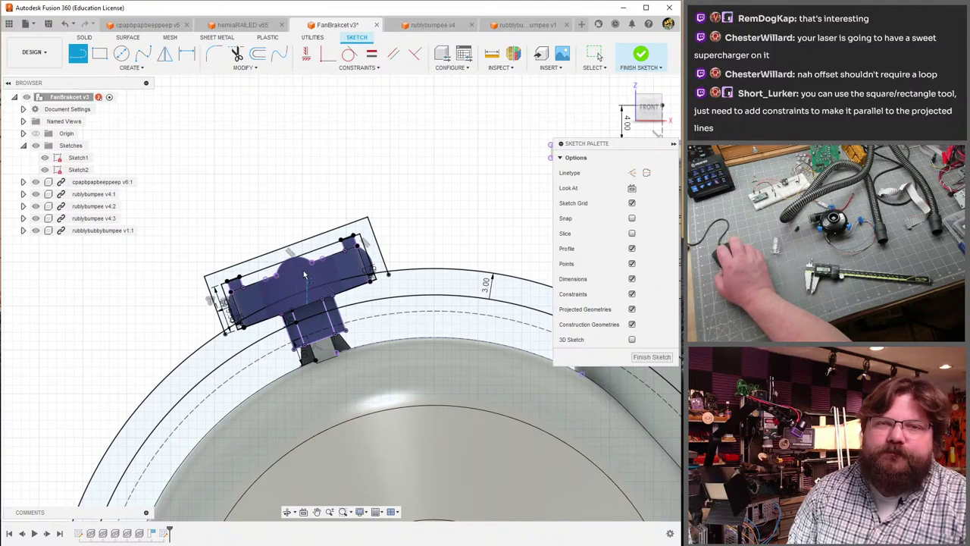
{"action": "scroll", "coordinate": [301, 266], "scroll_direction": "up", "scroll_amount": 4}
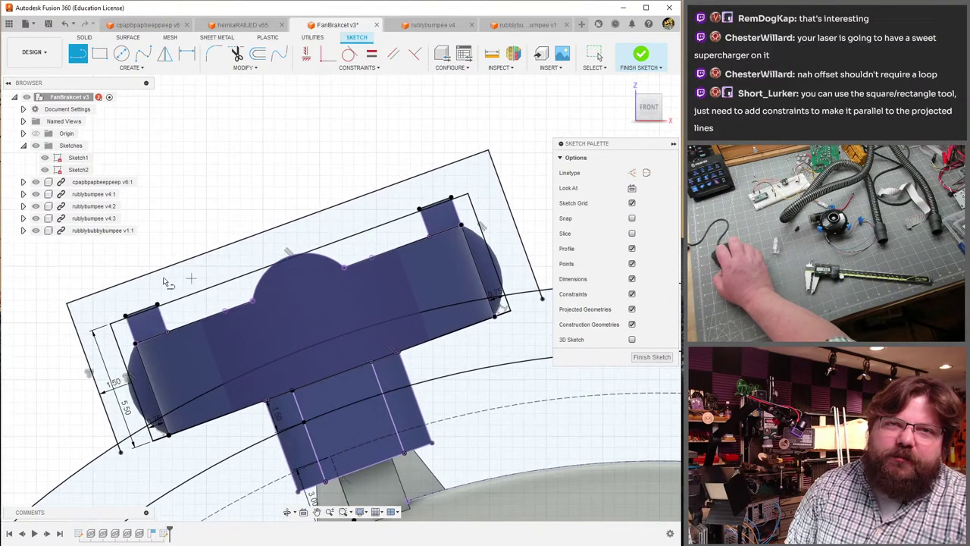
{"action": "scroll", "coordinate": [140, 261], "scroll_direction": "up", "scroll_amount": 2}
{"action": "scroll", "coordinate": [234, 281], "scroll_direction": "up", "scroll_amount": 3}
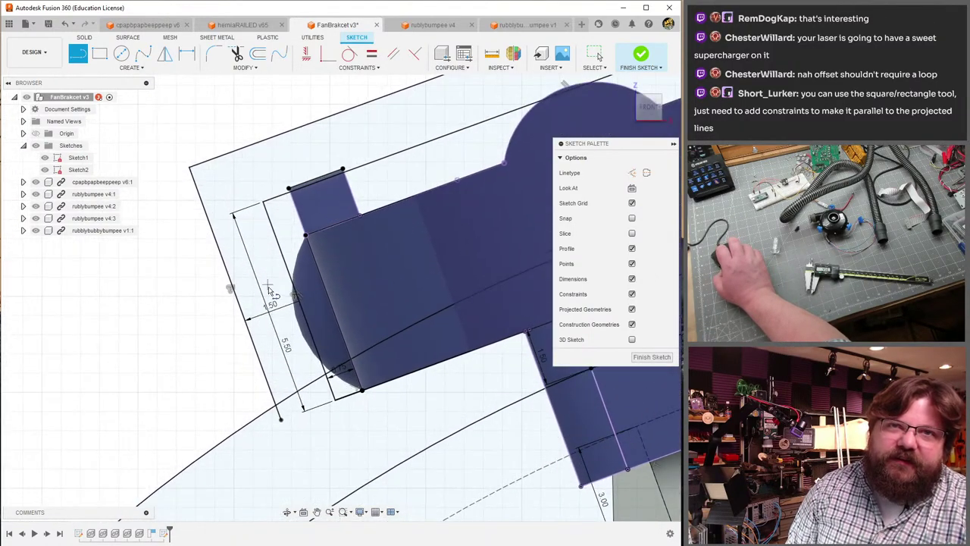
{"action": "key", "text": "Escape"}
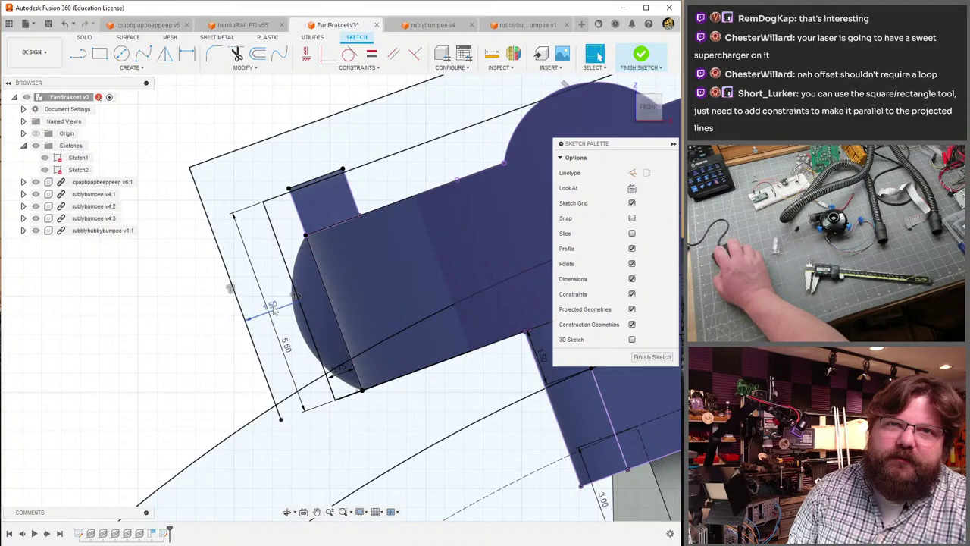
- Set the offset between the inner and outer outlines of the upper-left body to 2 mm
{"action": "scroll", "coordinate": [275, 308], "scroll_direction": "down", "scroll_amount": 2}
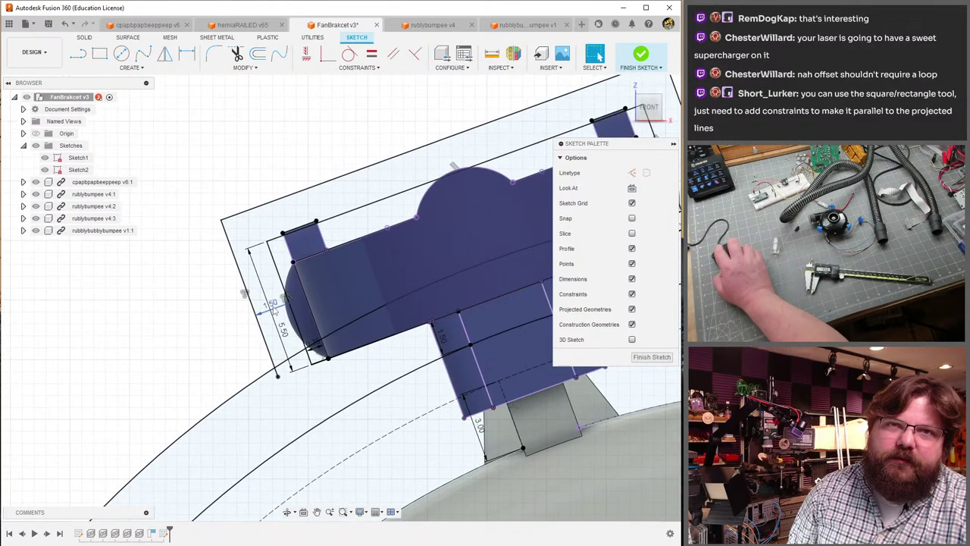
{"action": "scroll", "coordinate": [244, 292], "scroll_direction": "down", "scroll_amount": 3}
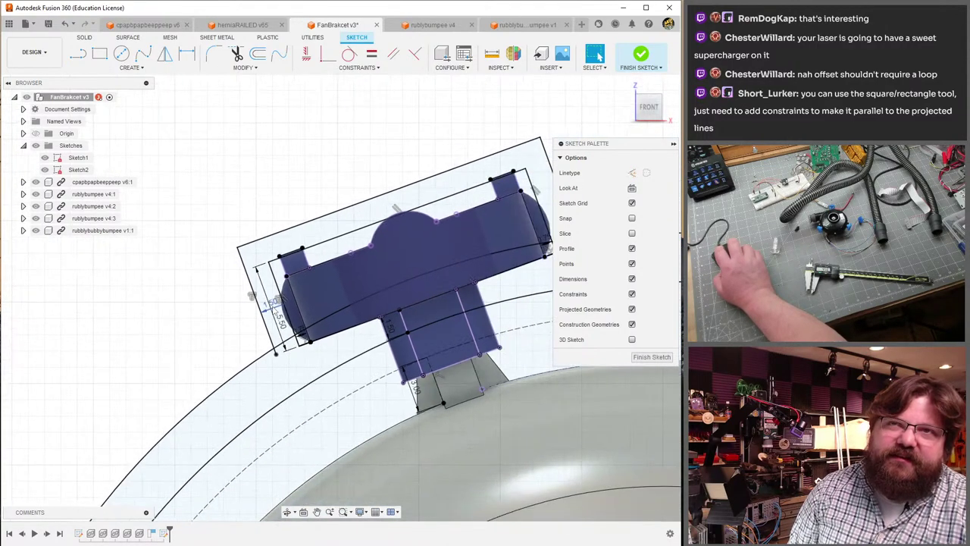
{"action": "middle_click_drag", "start_coordinate": [286, 308], "coordinate": [150, 311]}
{"action": "scroll", "coordinate": [154, 314], "scroll_direction": "down", "scroll_amount": 3}
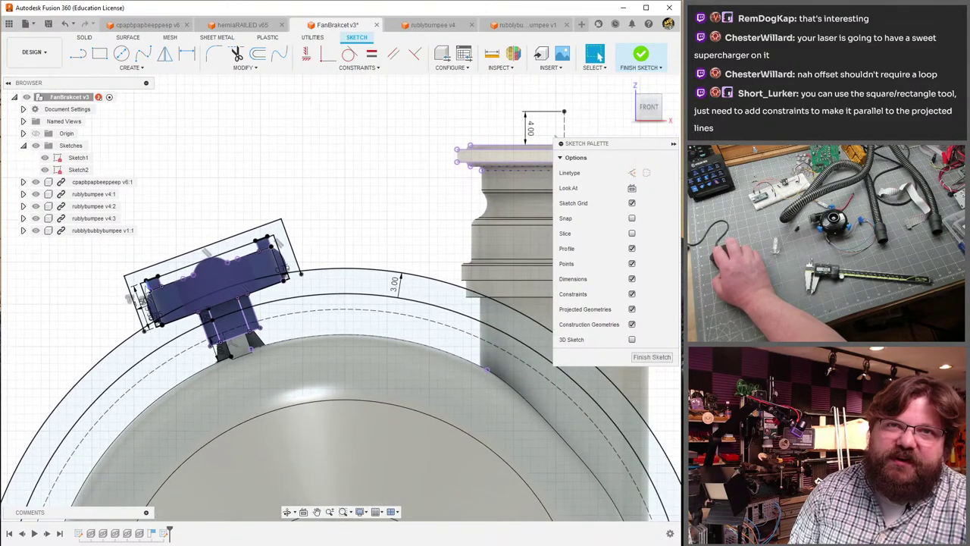
{"action": "scroll", "coordinate": [132, 288], "scroll_direction": "up", "scroll_amount": 5}
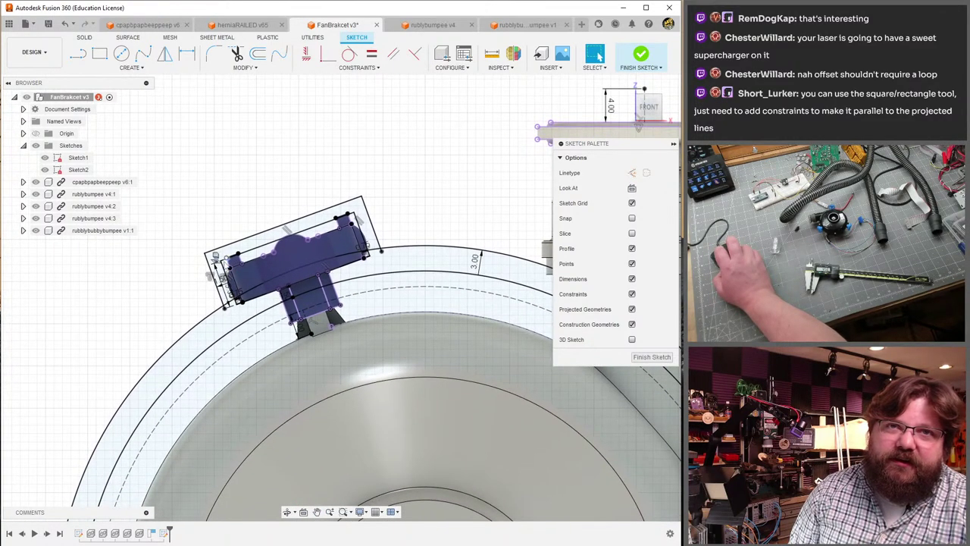
{"action": "double_click", "coordinate": [249, 295]}
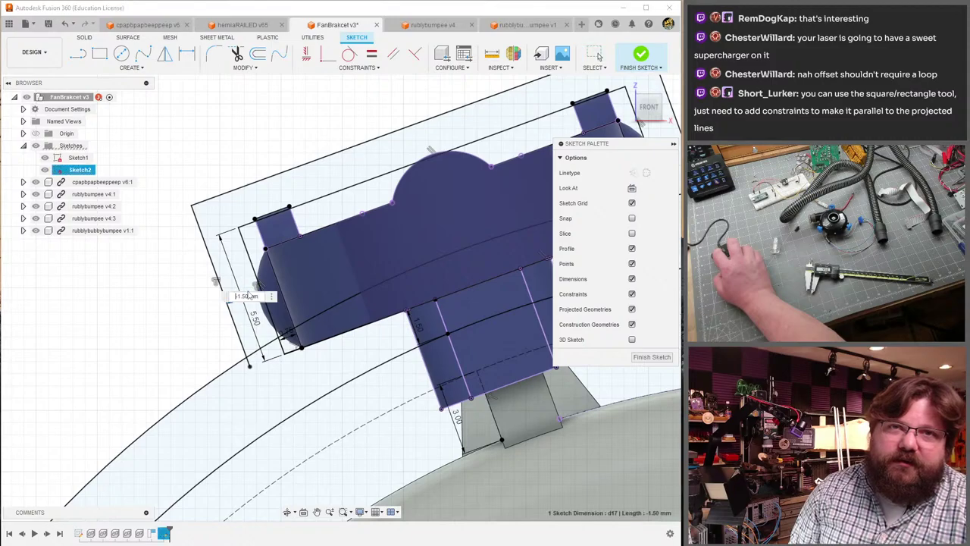
{"action": "type", "text": "1"}
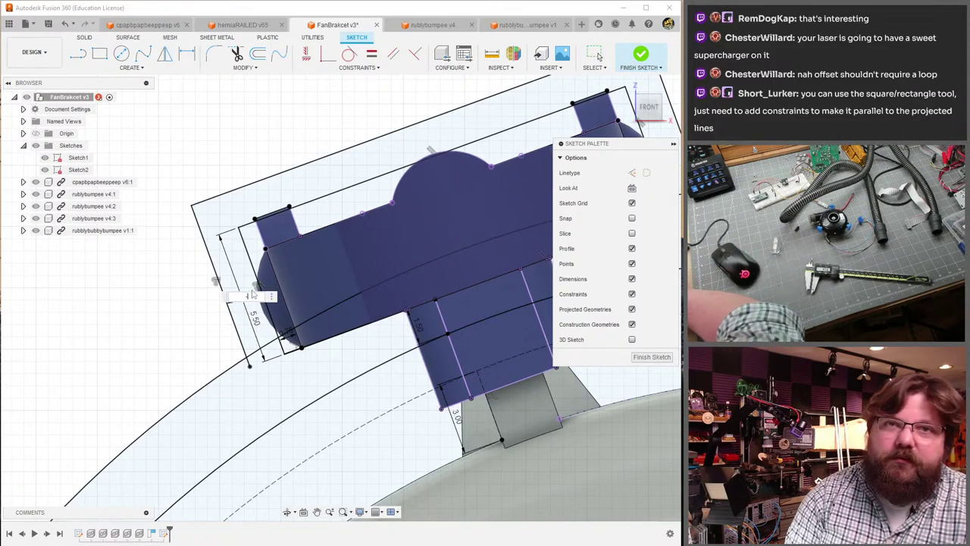
{"action": "key", "text": "Return"}
{"action": "scroll", "coordinate": [303, 410], "scroll_direction": "down", "scroll_amount": 6}
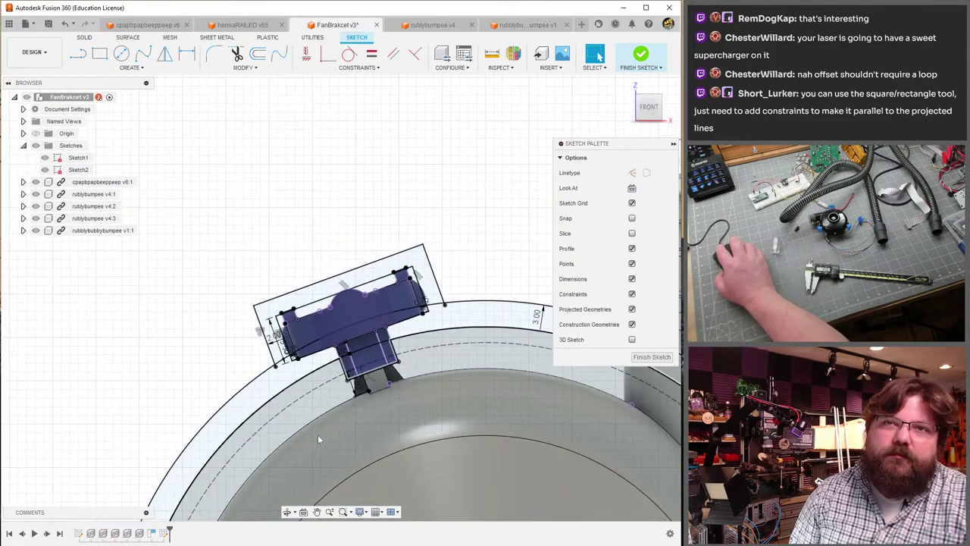
- Examine the wall outlines around the upper-left and lower-left bodies and where they meet the ring around the housing
{"action": "scroll", "coordinate": [333, 444], "scroll_direction": "down", "scroll_amount": 5}
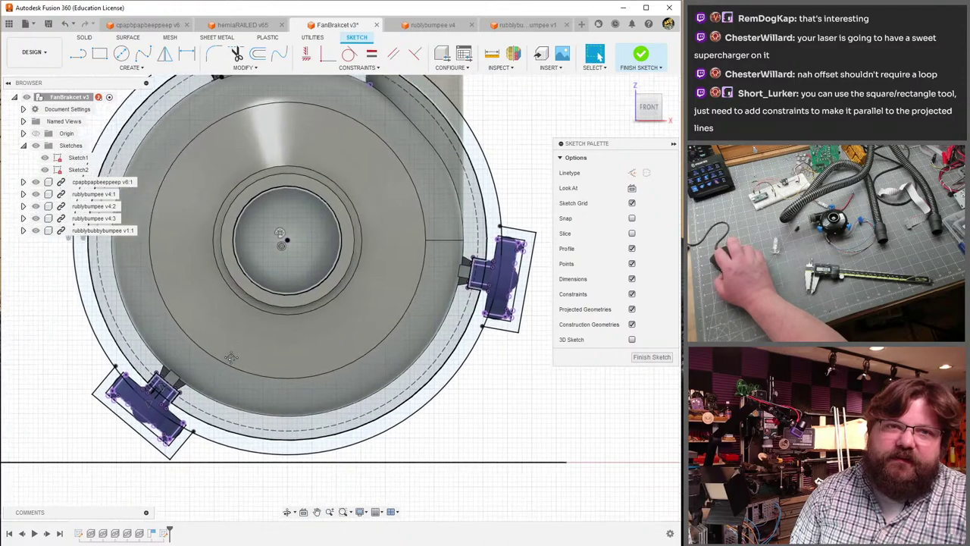
{"action": "scroll", "coordinate": [163, 367], "scroll_direction": "up", "scroll_amount": 8}
{"action": "scroll", "coordinate": [163, 368], "scroll_direction": "up", "scroll_amount": 5}
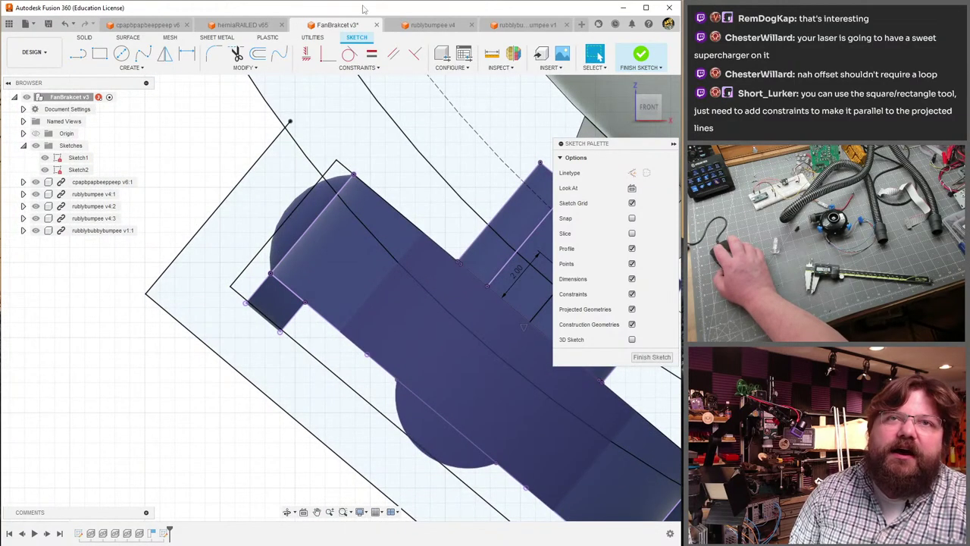
{"action": "scroll", "coordinate": [284, 264], "scroll_direction": "down", "scroll_amount": 8}
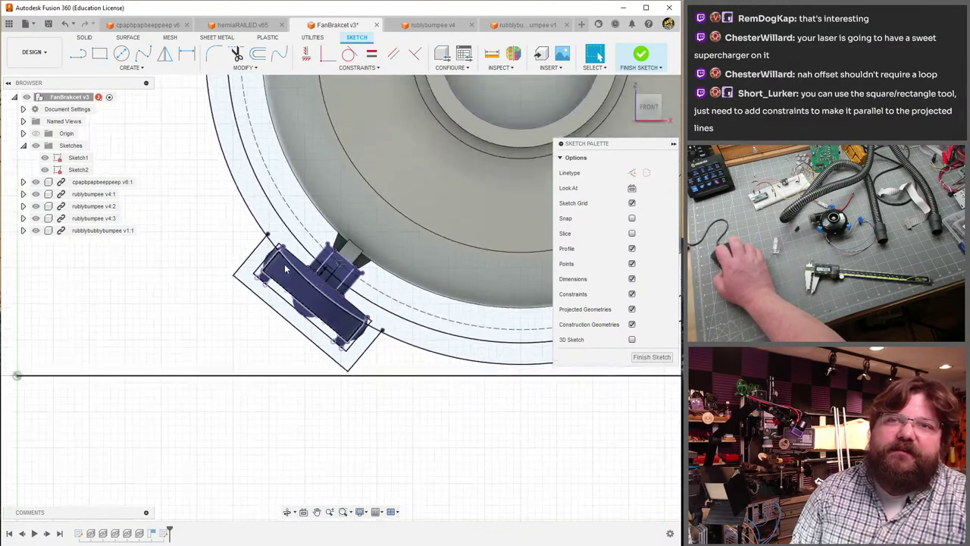
{"action": "middle_click_drag", "start_coordinate": [284, 264], "coordinate": [295, 390]}
{"action": "scroll", "coordinate": [358, 211], "scroll_direction": "up", "scroll_amount": 8}
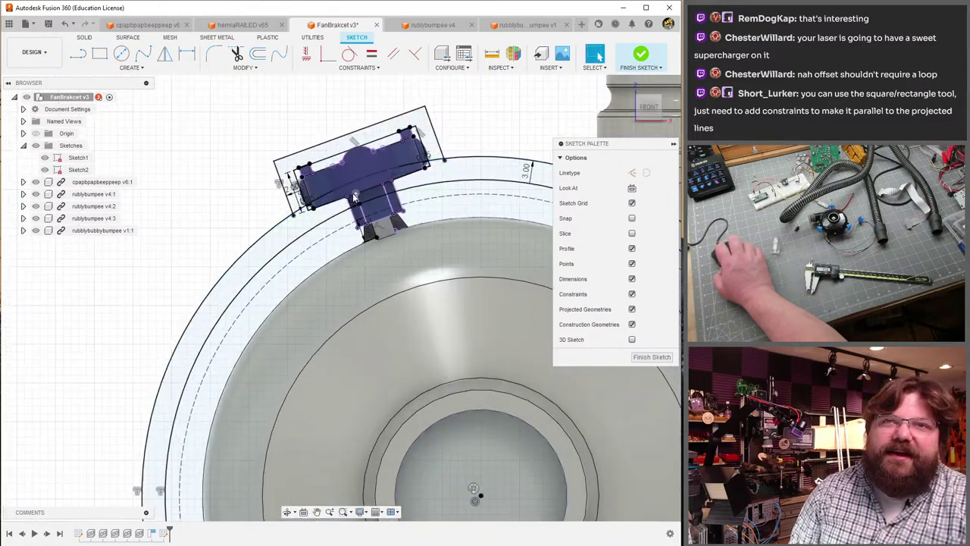
{"action": "scroll", "coordinate": [358, 211], "scroll_direction": "up", "scroll_amount": 5}
{"action": "scroll", "coordinate": [341, 242], "scroll_direction": "down", "scroll_amount": 2}
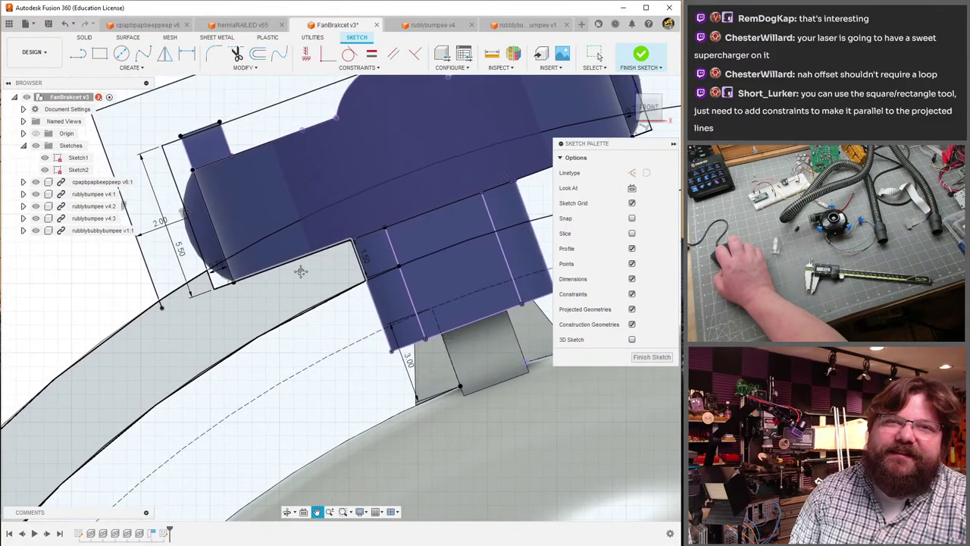
{"action": "scroll", "coordinate": [320, 289], "scroll_direction": "down", "scroll_amount": 3}
{"action": "scroll", "coordinate": [319, 279], "scroll_direction": "up", "scroll_amount": 1}
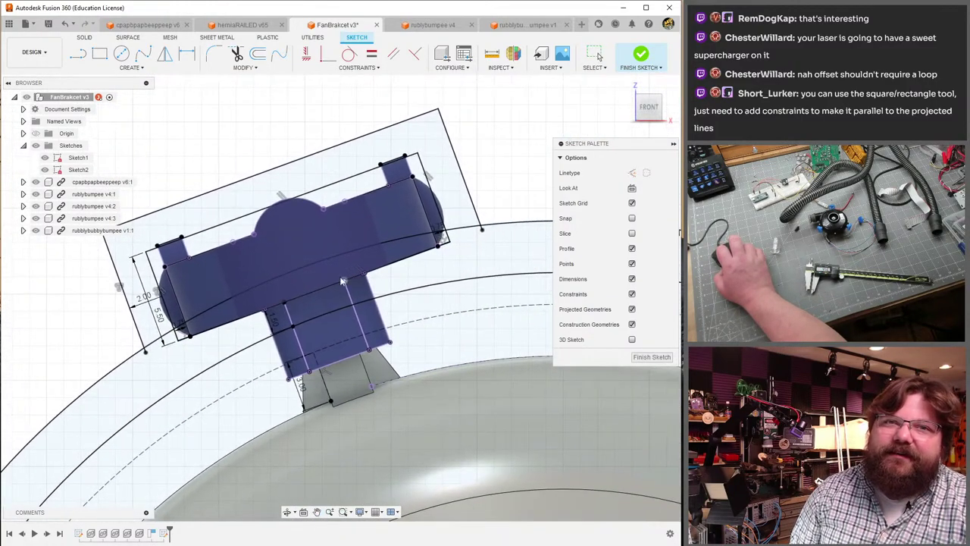
{"action": "scroll", "coordinate": [89, 308], "scroll_direction": "up", "scroll_amount": 6}
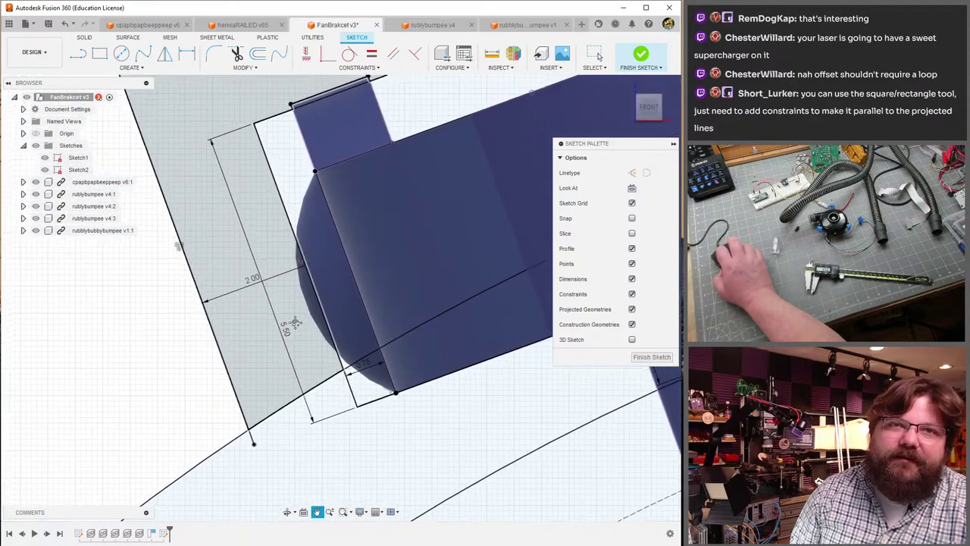
{"action": "scroll", "coordinate": [298, 326], "scroll_direction": "down", "scroll_amount": 1}
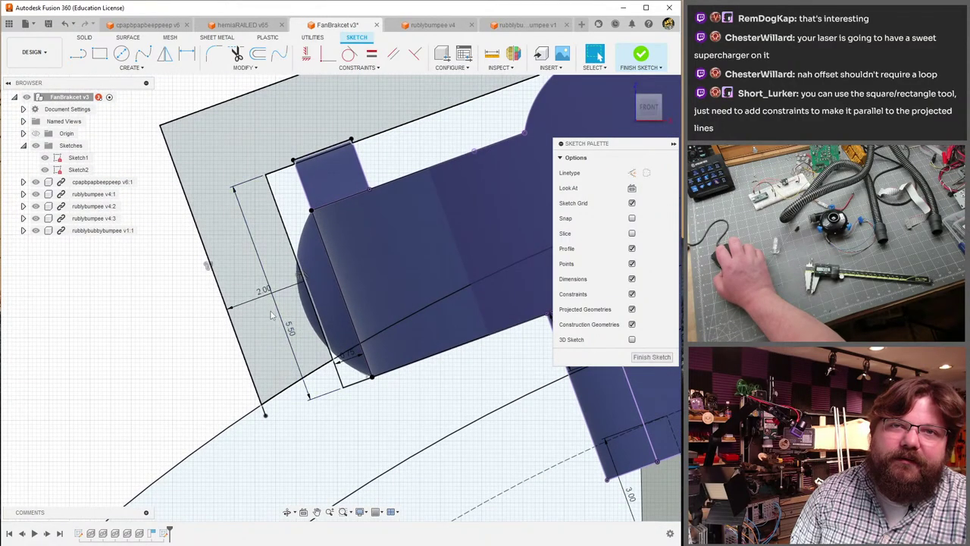
{"action": "scroll", "coordinate": [226, 358], "scroll_direction": "down", "scroll_amount": 3}
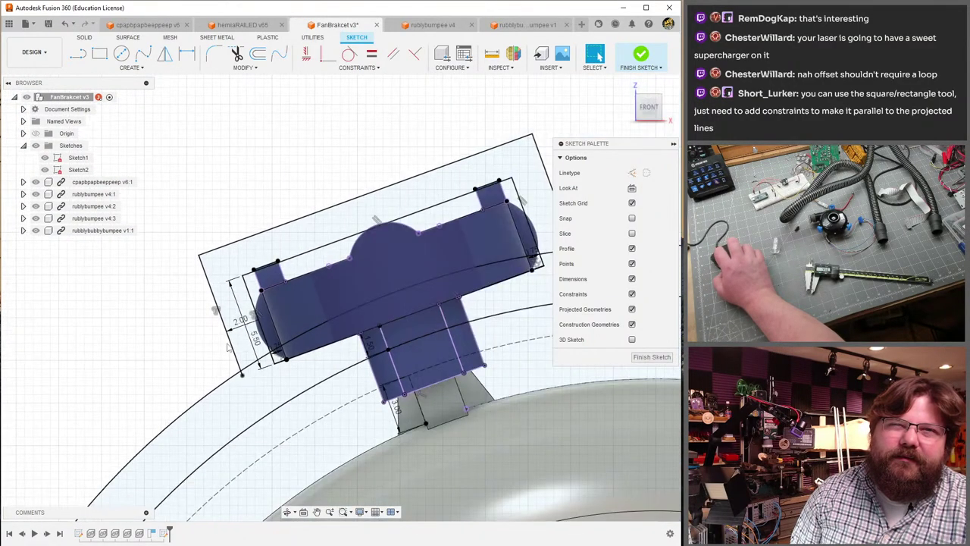
{"action": "scroll", "coordinate": [531, 357], "scroll_direction": "up", "scroll_amount": 6}
{"action": "scroll", "coordinate": [531, 356], "scroll_direction": "down", "scroll_amount": 3}
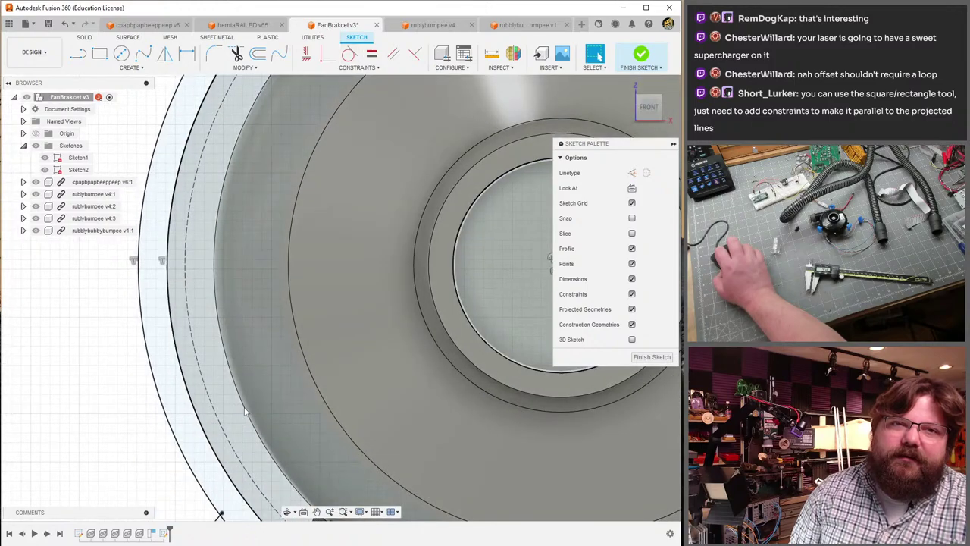
{"action": "scroll", "coordinate": [425, 243], "scroll_direction": "up", "scroll_amount": 5}
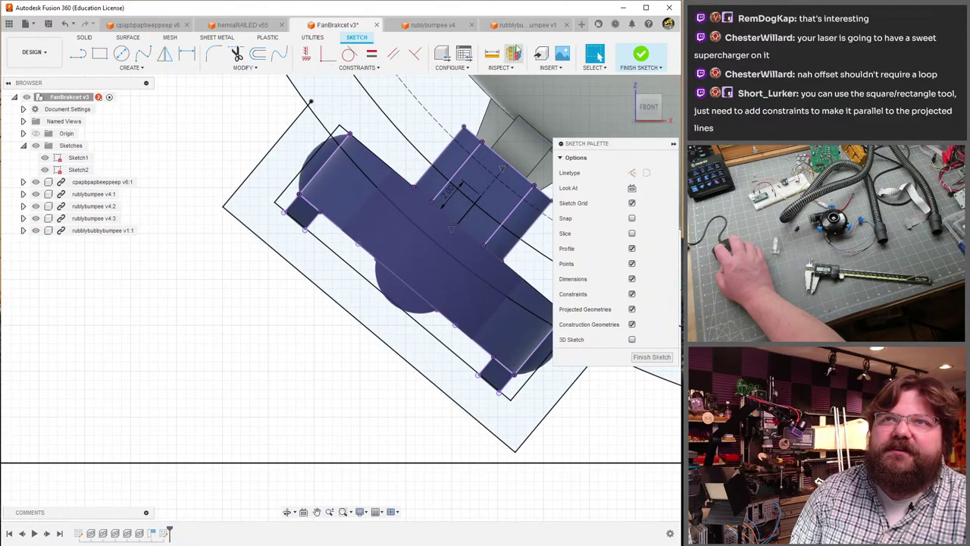
- Measure the distance between the inner and outer end lines of the lower-left body's patterned outline
{"action": "left_click", "coordinate": [492, 51]}
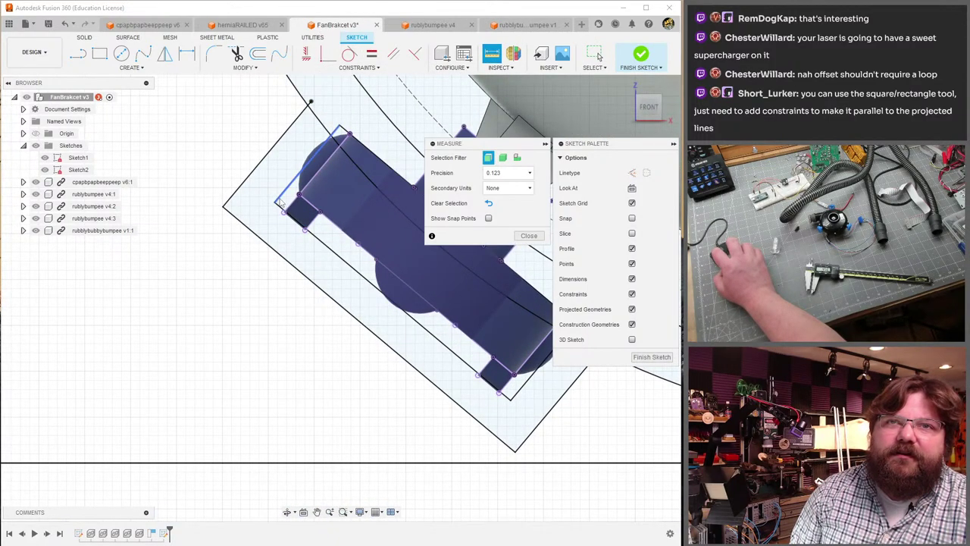
{"action": "left_click", "coordinate": [280, 200]}
{"action": "left_click", "coordinate": [258, 170]}
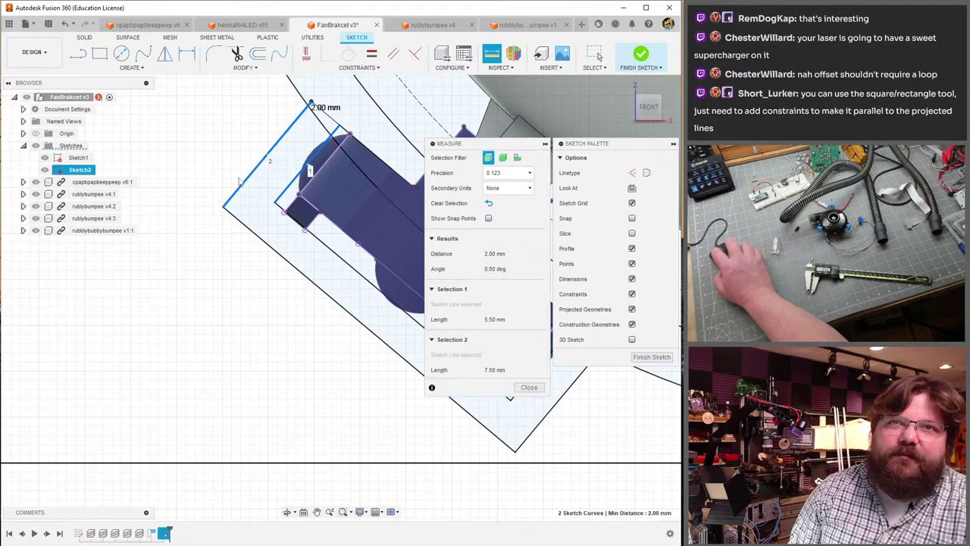
{"action": "key", "text": "Escape"}
{"action": "scroll", "coordinate": [386, 282], "scroll_direction": "down", "scroll_amount": 10}
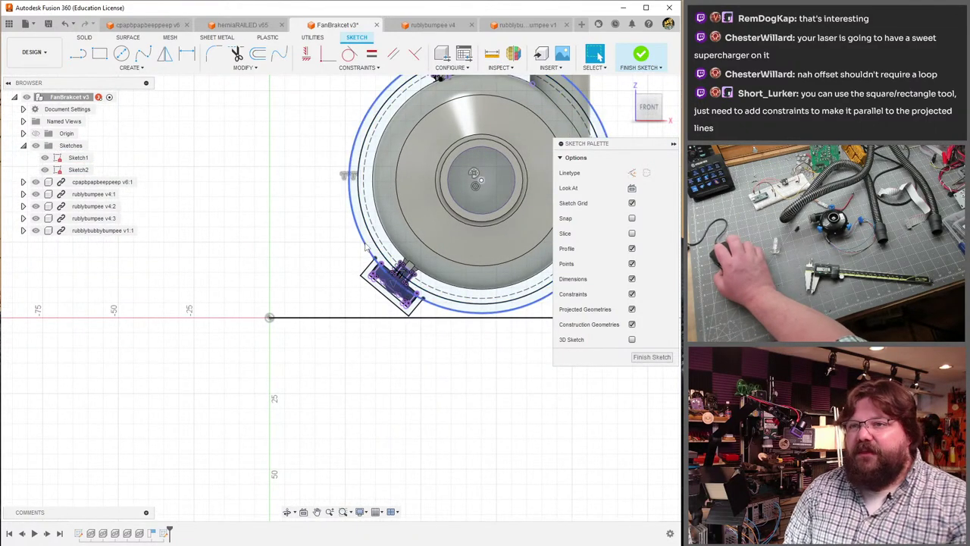
- Look over the ring with its three wall outlines and finish editing Sketch2
{"action": "middle_click_drag", "start_coordinate": [404, 237], "coordinate": [308, 261]}
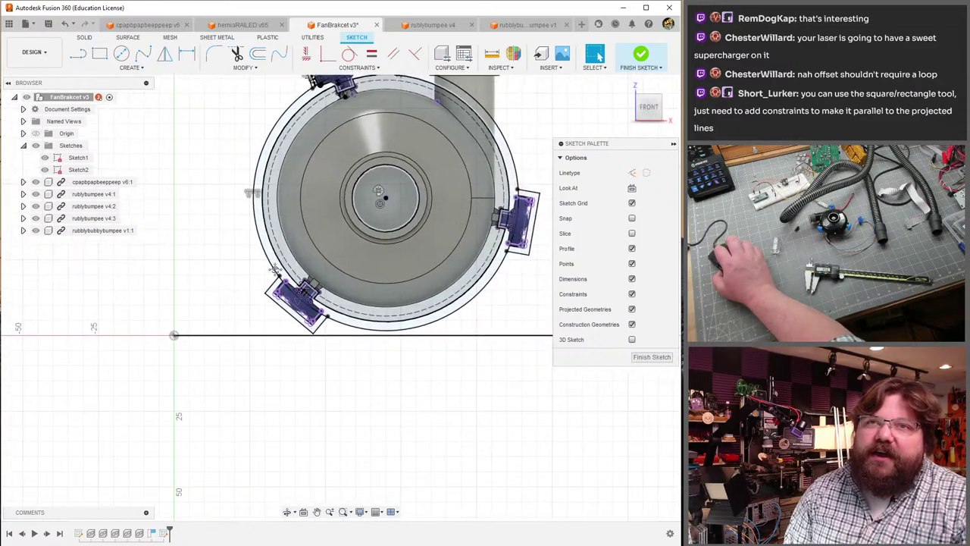
{"action": "scroll", "coordinate": [308, 261], "scroll_direction": "up", "scroll_amount": 2}
{"action": "mouse_move", "coordinate": [273, 221]}
{"action": "middle_mouse_down", "text": "shift"}
{"action": "mouse_move", "coordinate": [313, 220]}
{"action": "mouse_move", "coordinate": [261, 219]}
{"action": "mouse_move", "coordinate": [267, 212]}
{"action": "mouse_move", "coordinate": [276, 215]}
{"action": "mouse_move", "coordinate": [196, 226]}
{"action": "mouse_move", "coordinate": [203, 240]}
{"action": "mouse_move", "coordinate": [301, 220]}
{"action": "middle_mouse_up", "text": "shift"}
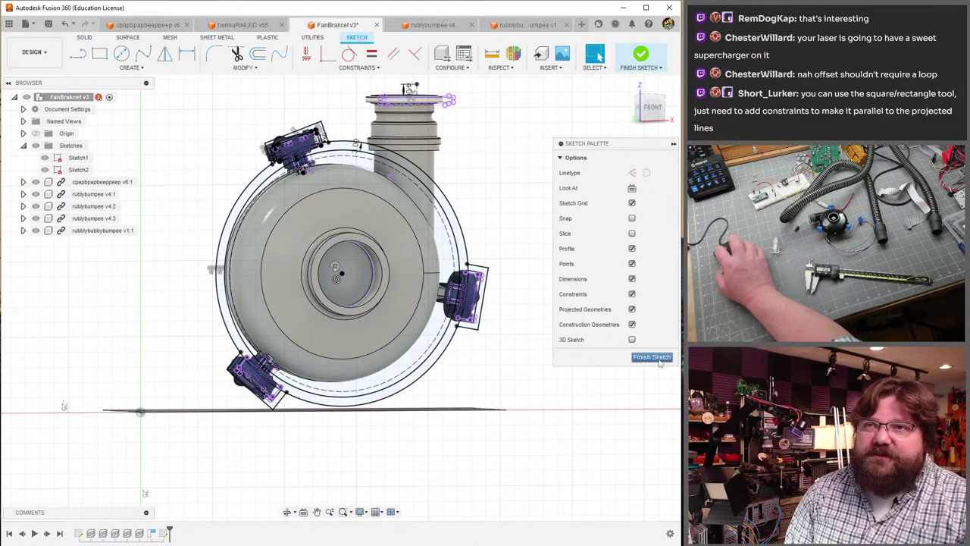
{"action": "left_click", "coordinate": [652, 357]}
- Start an Extrude with the right ring section, the wall around the upper-left body and the small ring pieces across its neck as profiles
{"action": "middle_click_drag", "start_coordinate": [326, 133], "coordinate": [396, 103], "text": "shift"}
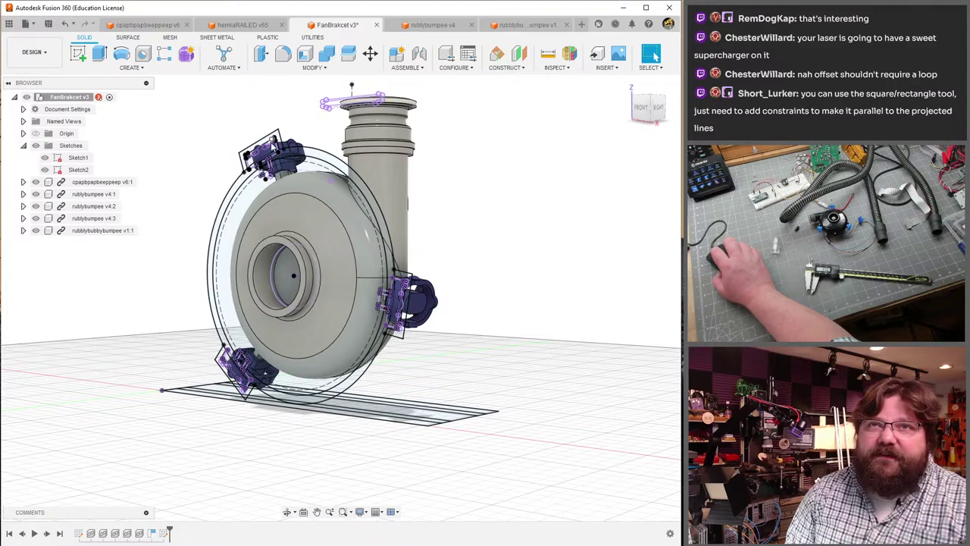
{"action": "middle_click_drag", "start_coordinate": [273, 145], "coordinate": [409, 182], "text": "shift"}
{"action": "scroll", "coordinate": [371, 247], "scroll_direction": "up", "scroll_amount": 2}
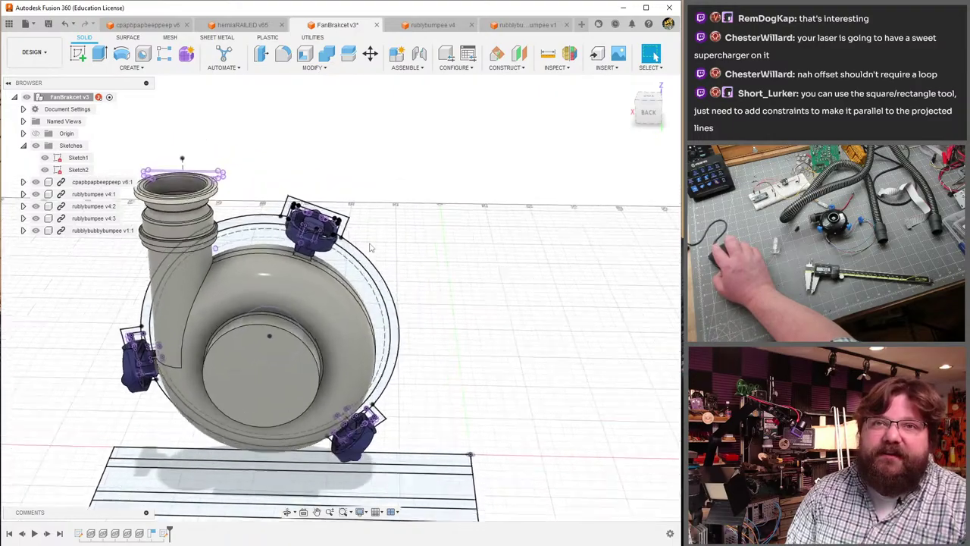
{"action": "scroll", "coordinate": [371, 248], "scroll_direction": "up", "scroll_amount": 2}
{"action": "key", "text": "e"}
{"action": "left_click", "coordinate": [346, 260]}
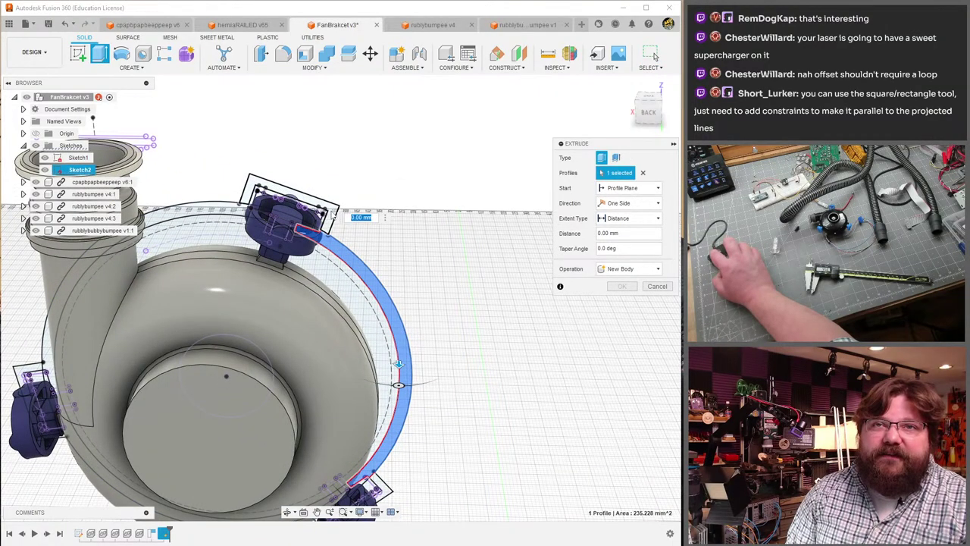
{"action": "mouse_move", "coordinate": [331, 216]}
{"action": "middle_mouse_down", "text": "shift"}
{"action": "mouse_move", "coordinate": [210, 217]}
{"action": "mouse_move", "coordinate": [303, 197]}
{"action": "middle_mouse_up", "text": "shift"}
{"action": "scroll", "coordinate": [394, 246], "scroll_direction": "up", "scroll_amount": 3}
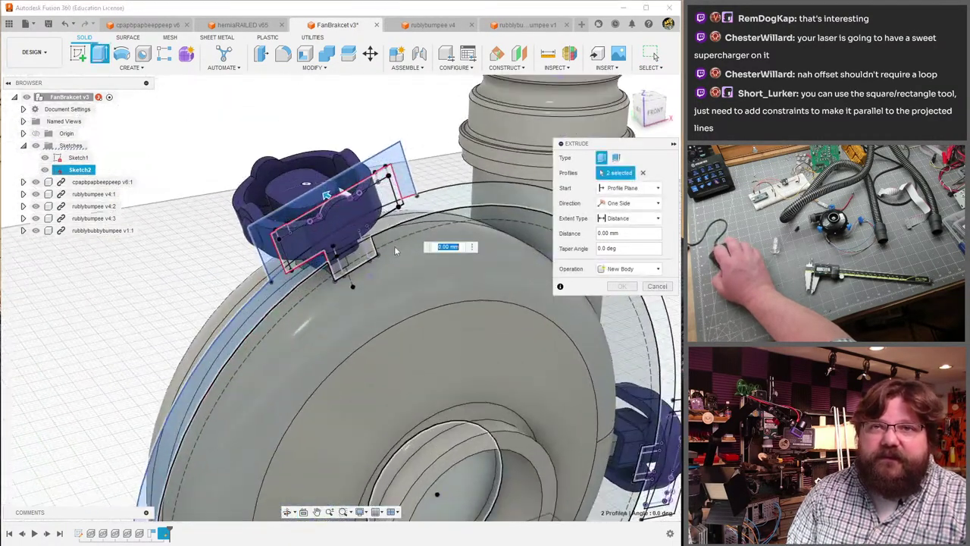
{"action": "mouse_move", "coordinate": [394, 245]}
{"action": "middle_mouse_down", "text": "shift"}
{"action": "mouse_move", "coordinate": [313, 180]}
{"action": "mouse_move", "coordinate": [308, 195]}
{"action": "mouse_move", "coordinate": [321, 204]}
{"action": "middle_mouse_up", "text": "shift"}
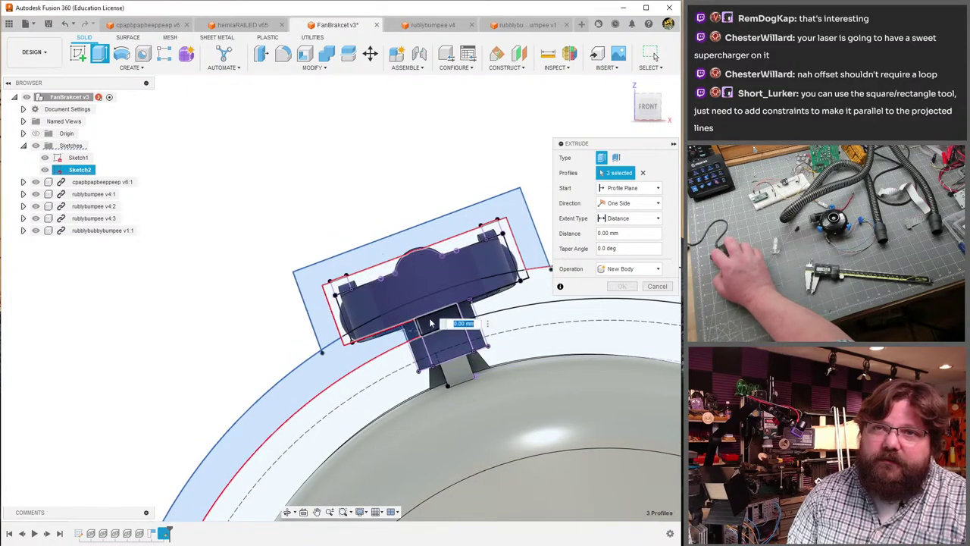
{"action": "scroll", "coordinate": [489, 303], "scroll_direction": "down", "scroll_amount": 2}
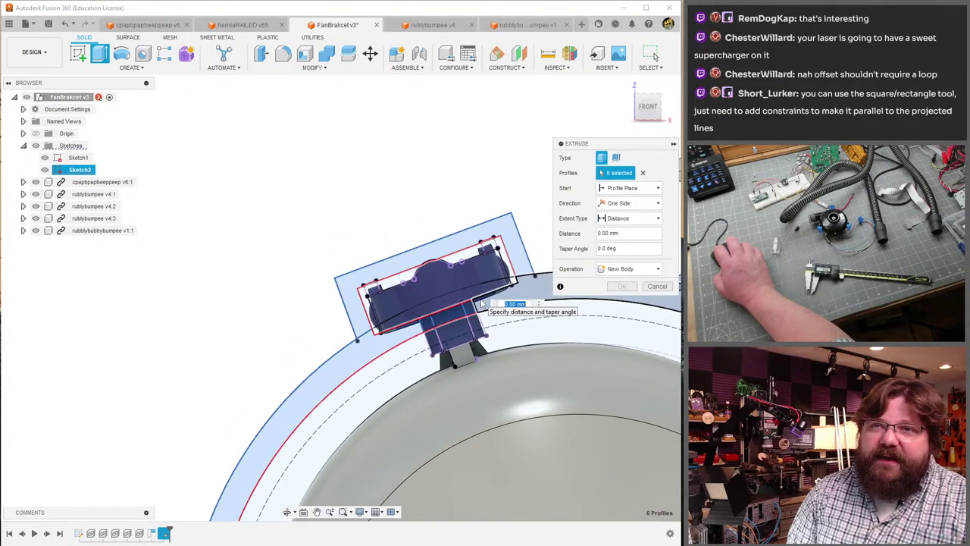
{"action": "left_click", "coordinate": [448, 325]}
- Add the wall around the right-hand body, the ring pieces across its neck and the adjoining lower ring section to the extrusion profiles
{"action": "middle_click_drag", "start_coordinate": [459, 309], "coordinate": [241, 118], "text": "shift"}
{"action": "scroll", "coordinate": [410, 349], "scroll_direction": "up", "scroll_amount": 5}
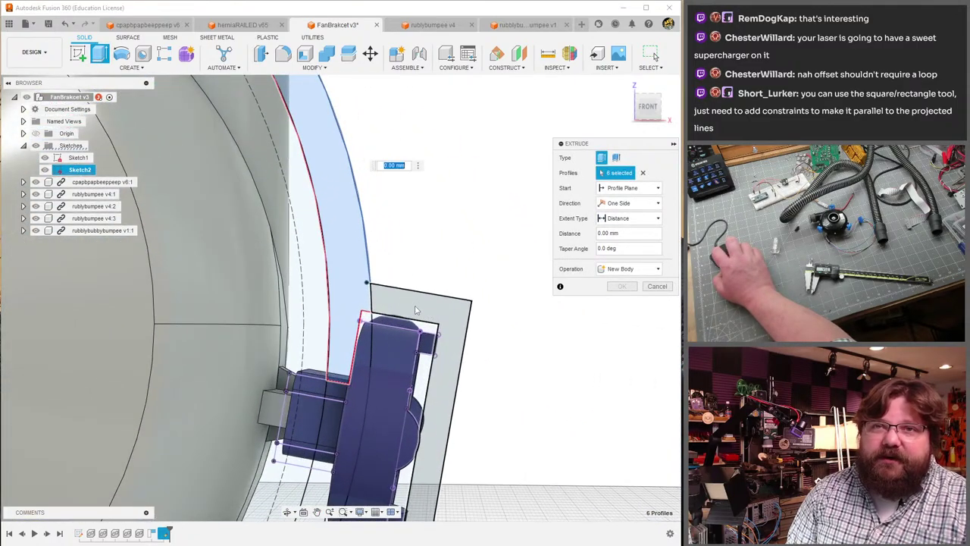
{"action": "middle_click_drag", "start_coordinate": [409, 348], "coordinate": [430, 207], "text": "shift"}
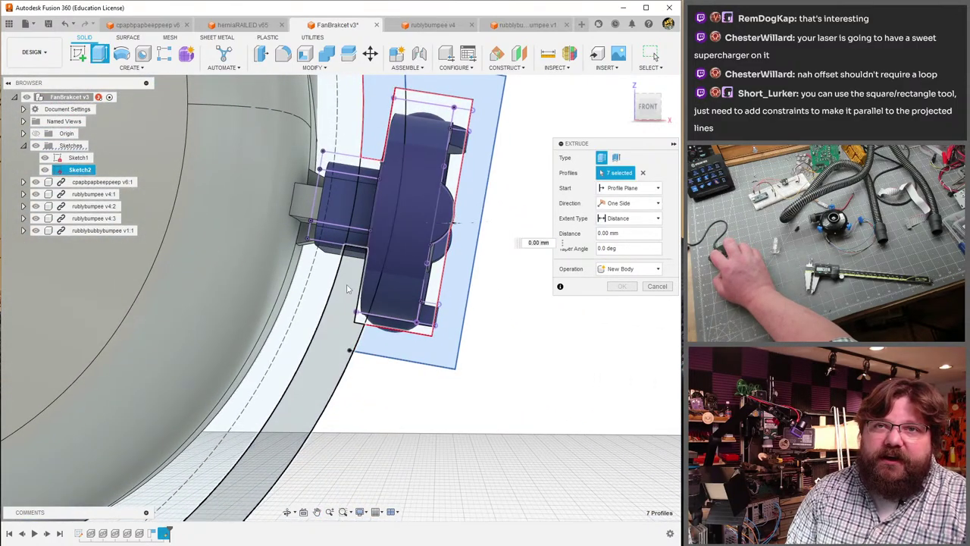
{"action": "left_click", "coordinate": [363, 216]}
{"action": "left_click", "coordinate": [373, 173]}
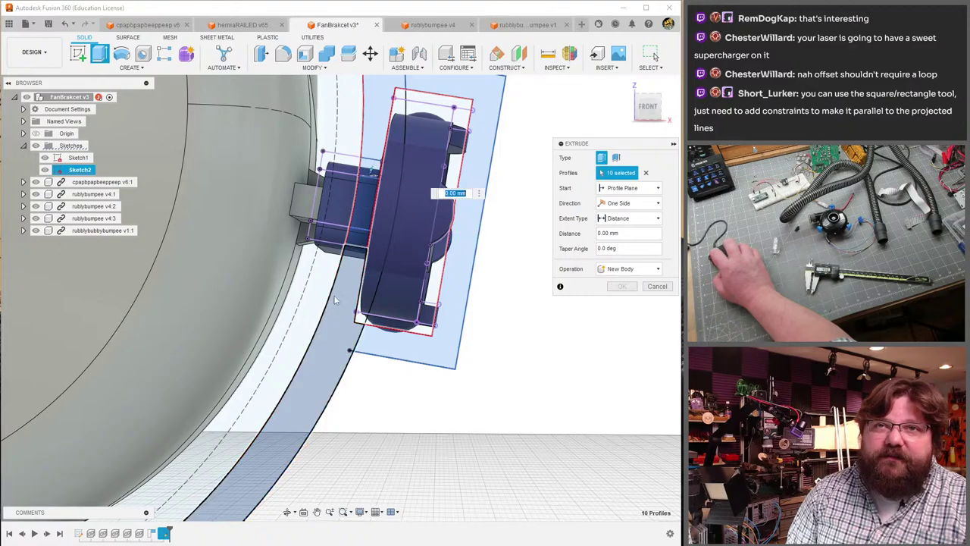
- Add the ring pieces crossing the neck of the lower-left body to the extrusion profiles
{"action": "scroll", "coordinate": [289, 283], "scroll_direction": "down", "scroll_amount": 4}
{"action": "scroll", "coordinate": [288, 283], "scroll_direction": "up", "scroll_amount": 2}
{"action": "middle_click_drag", "start_coordinate": [288, 282], "coordinate": [340, 319], "text": "shift"}
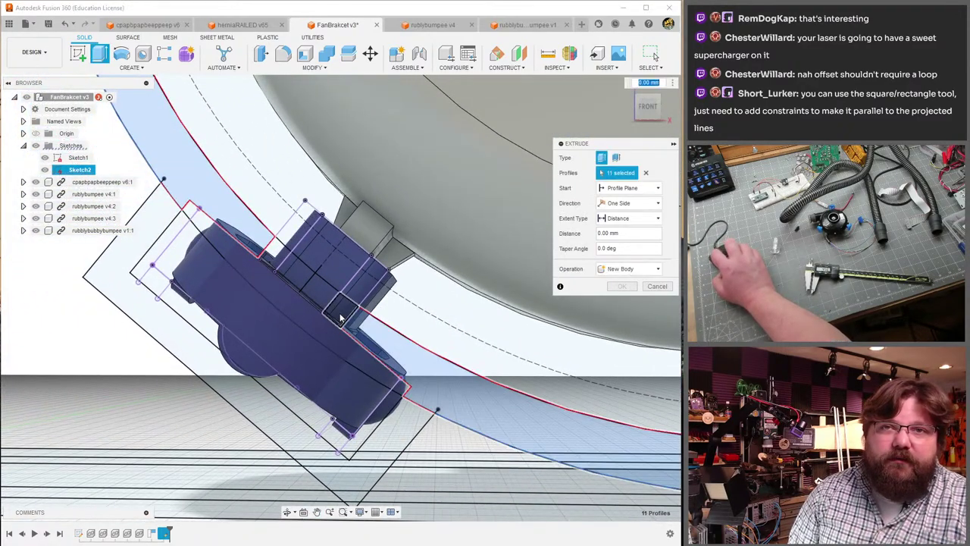
{"action": "left_click", "coordinate": [297, 281]}
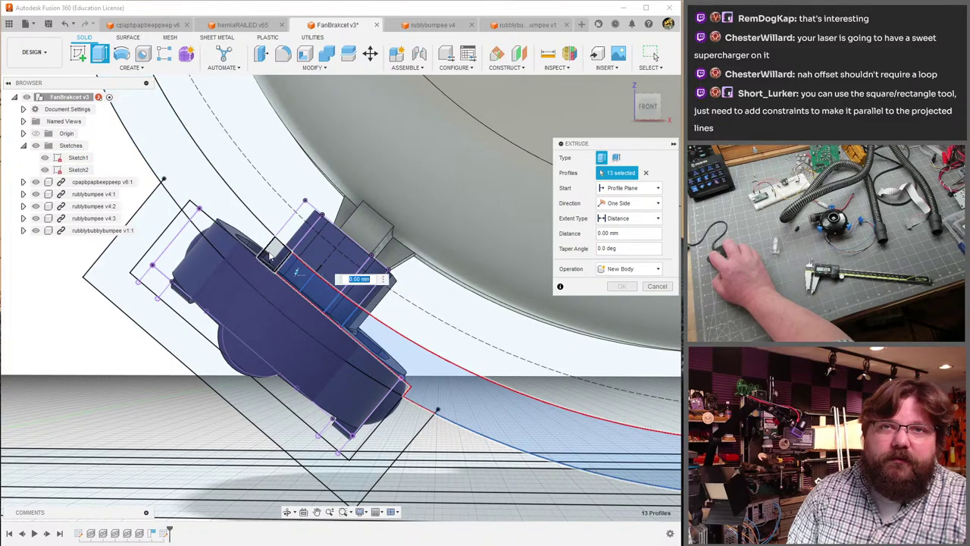
{"action": "left_click", "coordinate": [290, 289]}
{"action": "middle_click_drag", "start_coordinate": [290, 290], "coordinate": [227, 292], "text": "shift"}
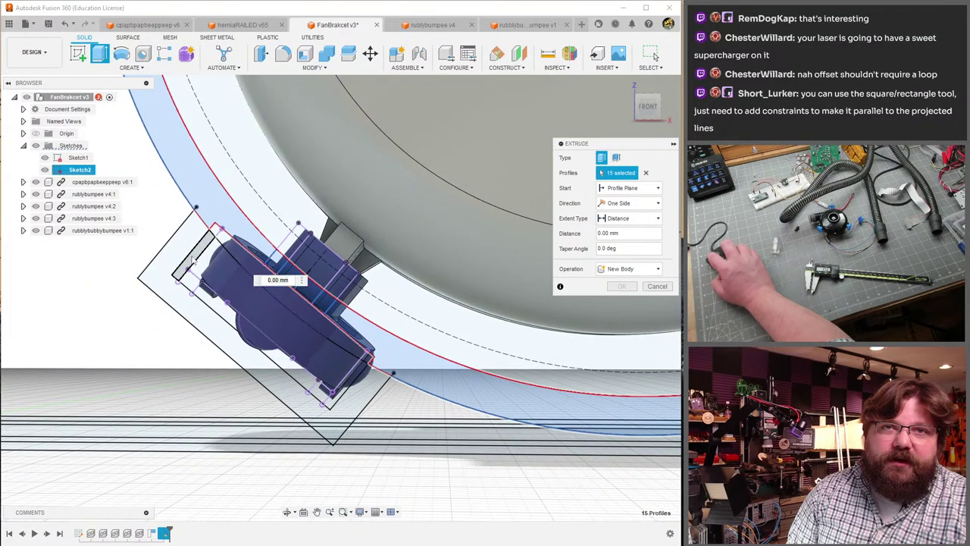
- Add the outer wall around the lower-left body to the profiles and deselect the extra areas picked inside its outline
{"action": "left_click", "coordinate": [206, 297]}
{"action": "left_click", "coordinate": [206, 297]}
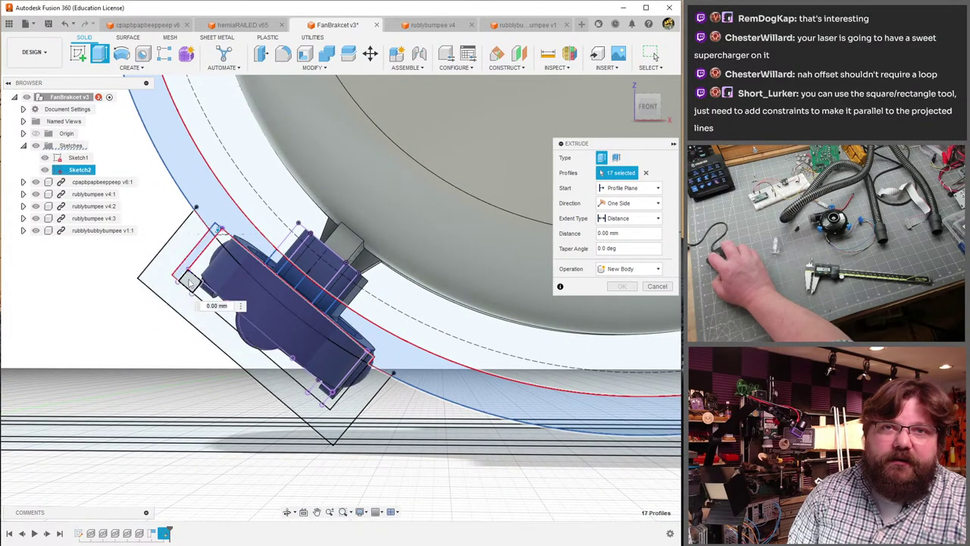
{"action": "left_click", "coordinate": [205, 299]}
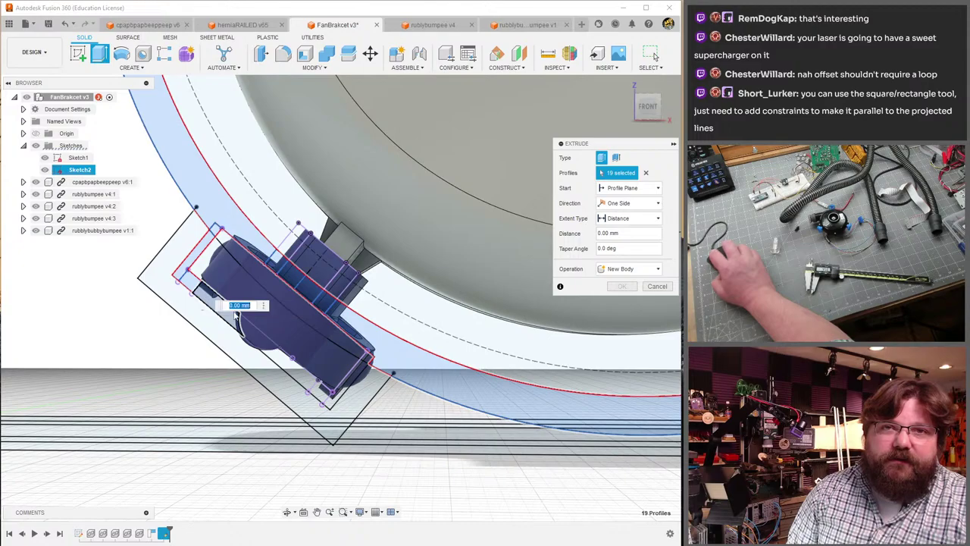
{"action": "left_click", "coordinate": [191, 284]}
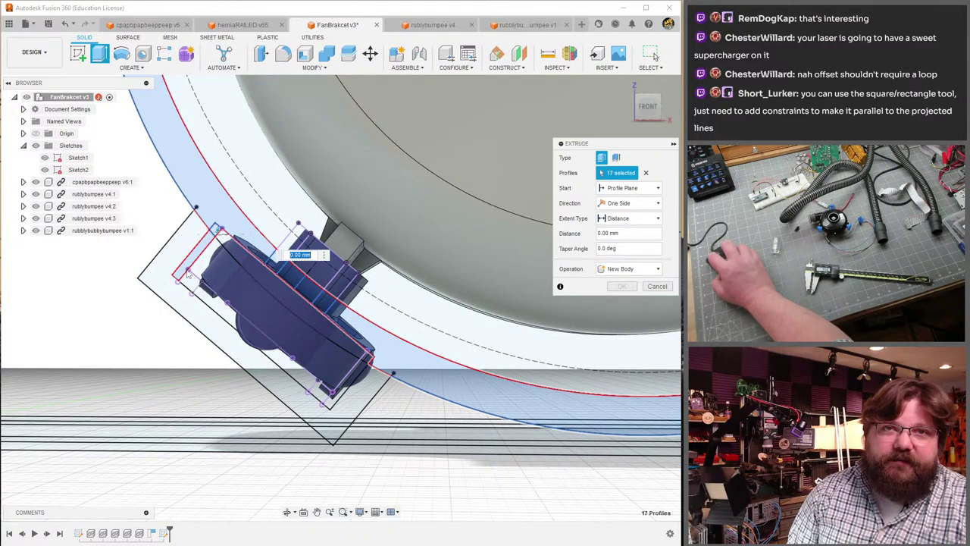
{"action": "scroll", "coordinate": [220, 233], "scroll_direction": "up", "scroll_amount": 3}
{"action": "left_click", "coordinate": [220, 234]}
{"action": "scroll", "coordinate": [418, 307], "scroll_direction": "down", "scroll_amount": 3}
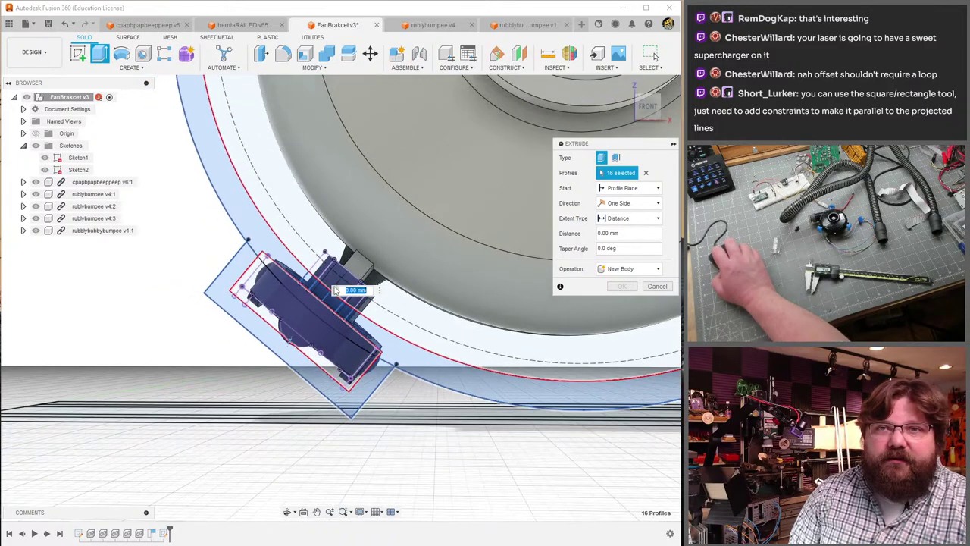
- Extrude the selected ring and wall profiles 20 mm toward the back of the housing as a new body
{"action": "mouse_move", "coordinate": [418, 307]}
{"action": "middle_mouse_down", "text": "shift"}
{"action": "mouse_move", "coordinate": [299, 284]}
{"action": "mouse_move", "coordinate": [366, 316]}
{"action": "mouse_move", "coordinate": [370, 335]}
{"action": "mouse_move", "coordinate": [380, 315]}
{"action": "mouse_move", "coordinate": [430, 302]}
{"action": "mouse_move", "coordinate": [432, 332]}
{"action": "mouse_move", "coordinate": [483, 318]}
{"action": "mouse_move", "coordinate": [490, 332]}
{"action": "mouse_move", "coordinate": [556, 329]}
{"action": "middle_mouse_up", "text": "shift"}
{"action": "middle_click_drag", "start_coordinate": [556, 331], "coordinate": [415, 231], "text": "shift"}
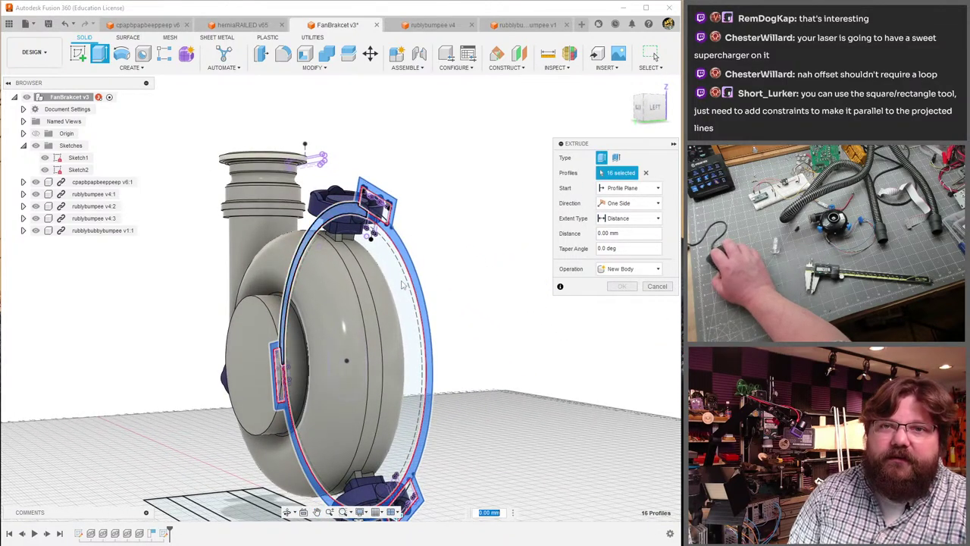
{"action": "middle_click_drag", "start_coordinate": [404, 285], "coordinate": [305, 455], "text": "shift"}
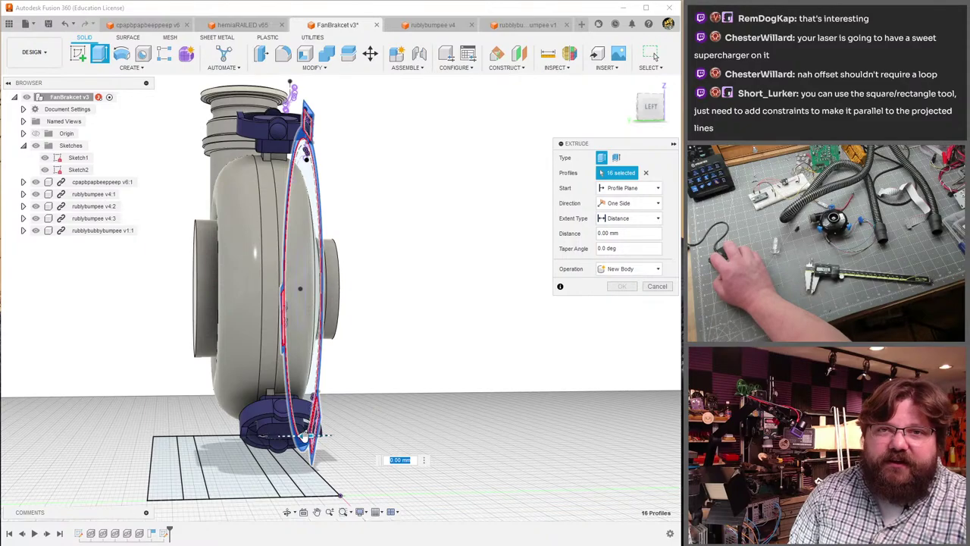
{"action": "left_click_drag", "start_coordinate": [248, 442], "coordinate": [224, 441]}
{"action": "middle_click_drag", "start_coordinate": [233, 446], "coordinate": [257, 424], "text": "shift"}
{"action": "scroll", "coordinate": [284, 366], "scroll_direction": "up", "scroll_amount": 10}
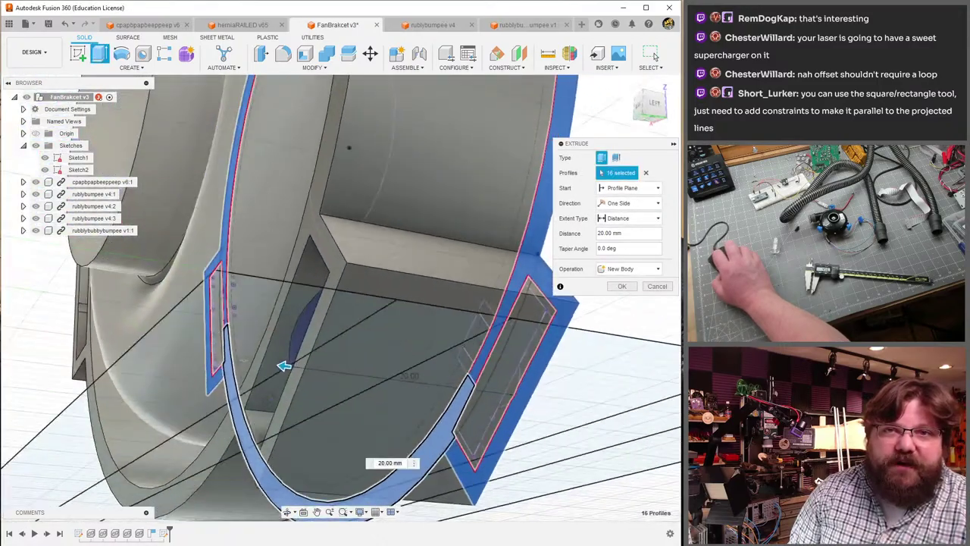
{"action": "middle_click_drag", "start_coordinate": [284, 366], "coordinate": [277, 392], "text": "shift"}
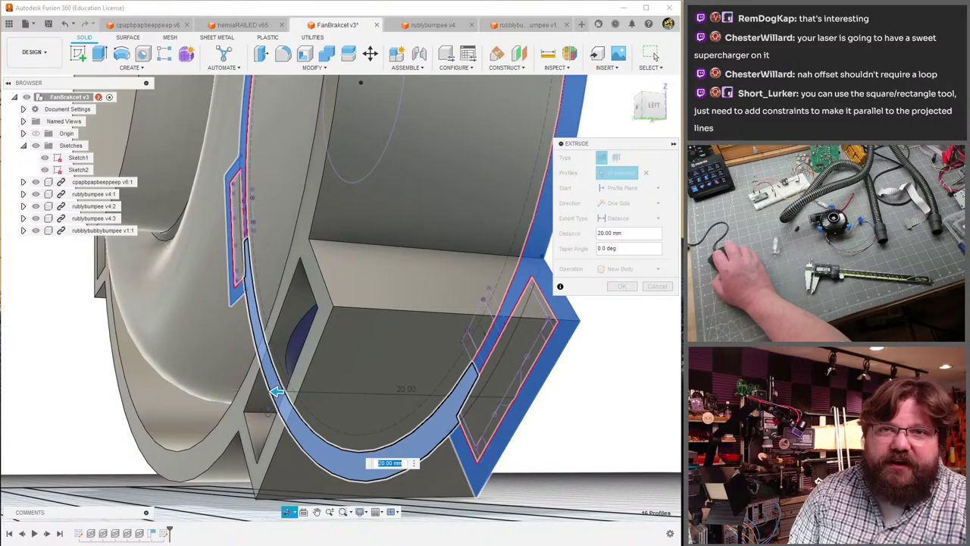
{"action": "scroll", "coordinate": [275, 392], "scroll_direction": "up", "scroll_amount": 6}
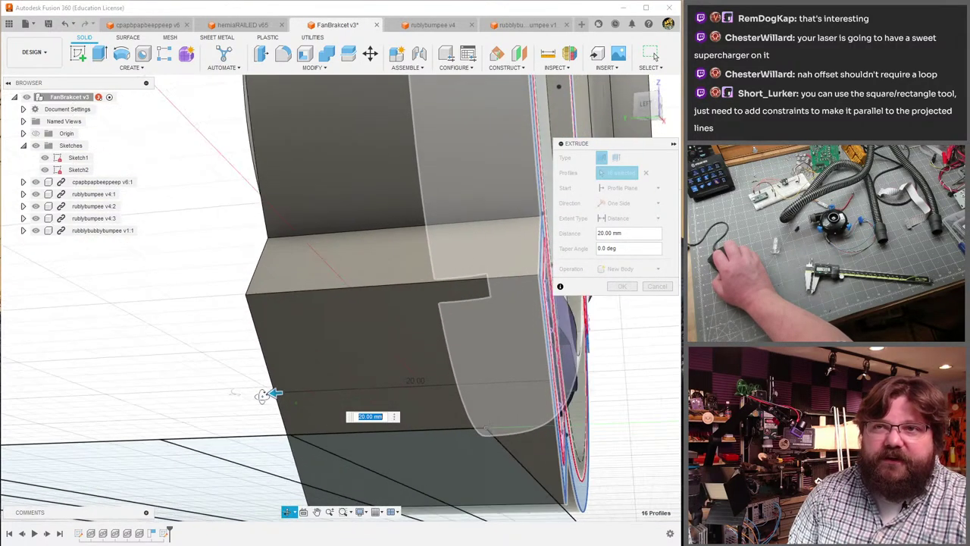
{"action": "mouse_move", "coordinate": [261, 395]}
{"action": "middle_mouse_down", "text": "shift"}
{"action": "mouse_move", "coordinate": [185, 402]}
{"action": "mouse_move", "coordinate": [281, 392]}
{"action": "middle_mouse_up", "text": "shift"}
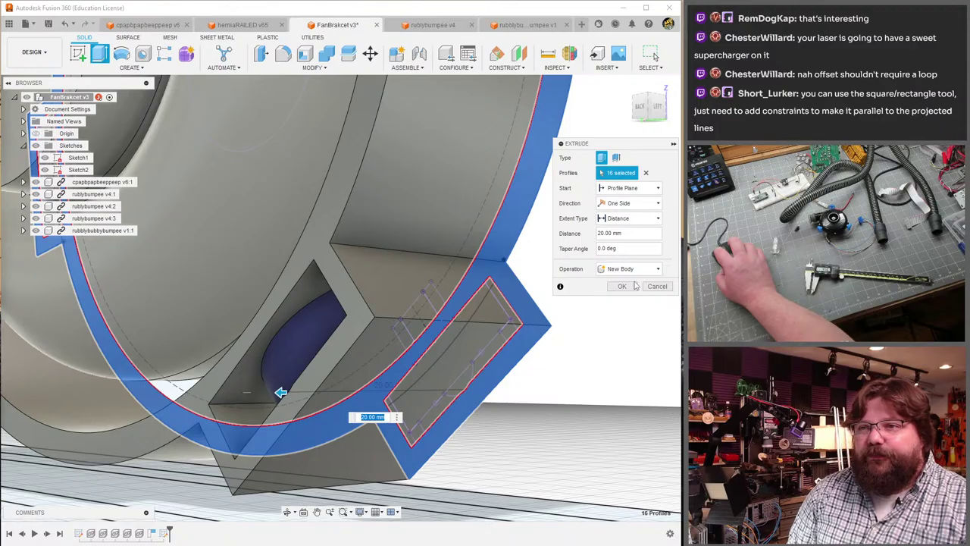
{"action": "left_click", "coordinate": [622, 287]}
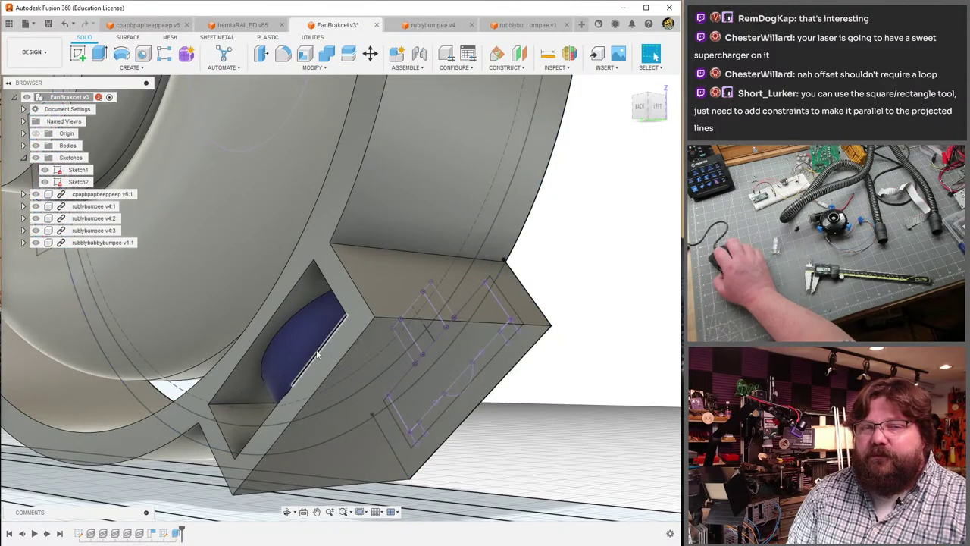
- Look at the bracket from the front and open Sketch2 for editing at the neck of the upper-left body
{"action": "left_click", "coordinate": [645, 106]}
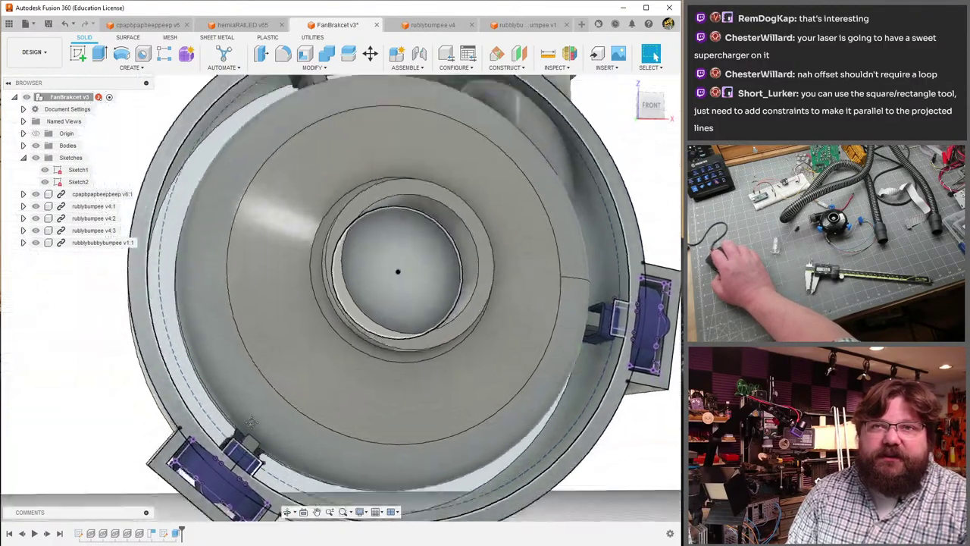
{"action": "scroll", "coordinate": [245, 256], "scroll_direction": "up", "scroll_amount": 4}
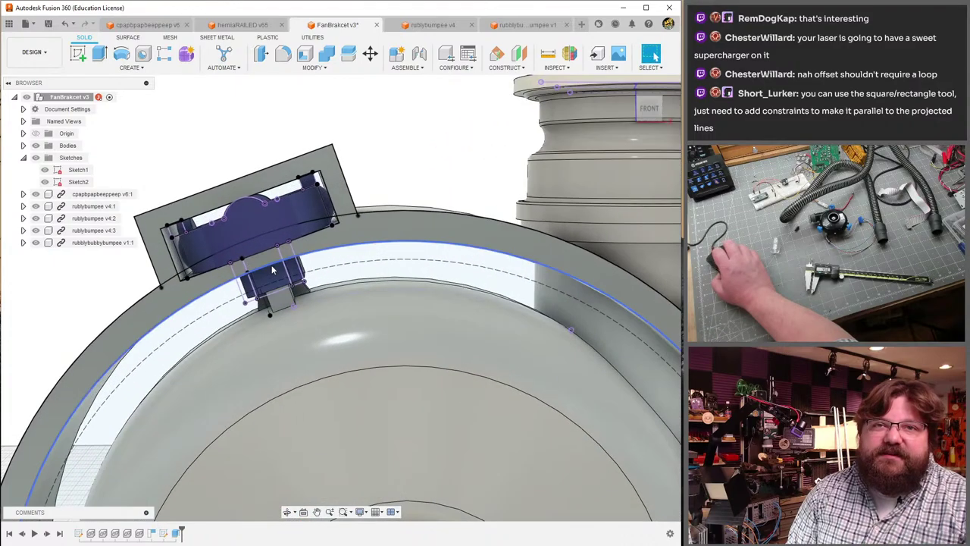
{"action": "double_click", "coordinate": [85, 182]}
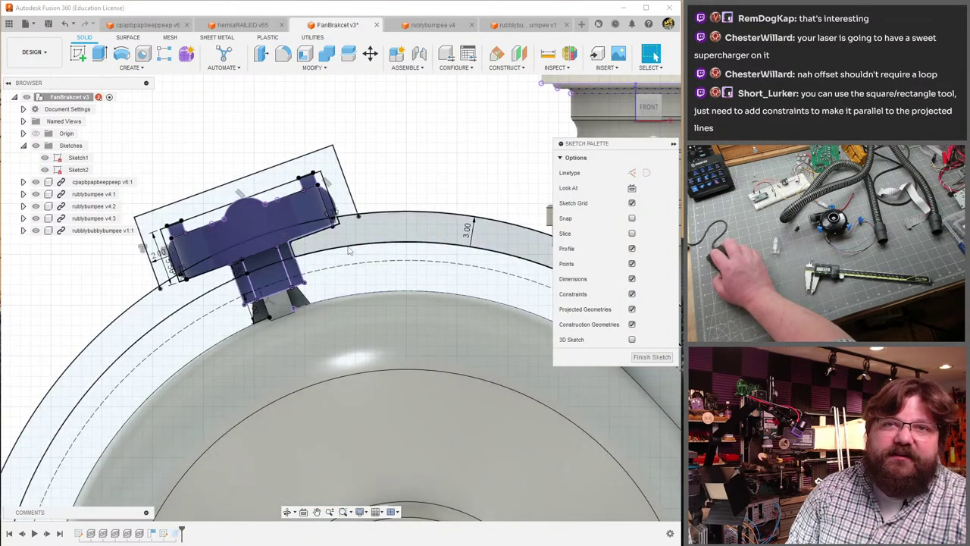
{"action": "scroll", "coordinate": [228, 274], "scroll_direction": "up", "scroll_amount": 5}
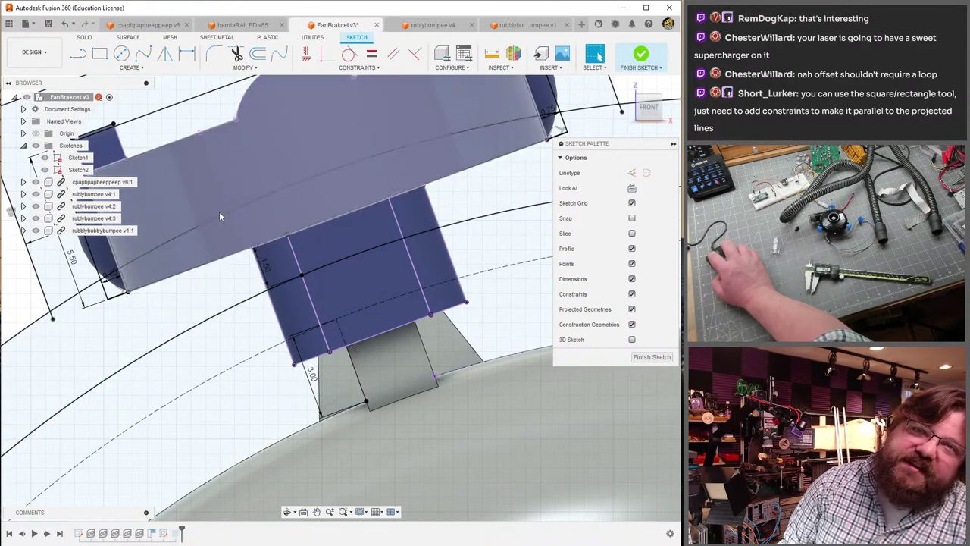
- Try to offset the projected outline at the neck of the upper-left body
{"action": "left_click", "coordinate": [257, 53]}
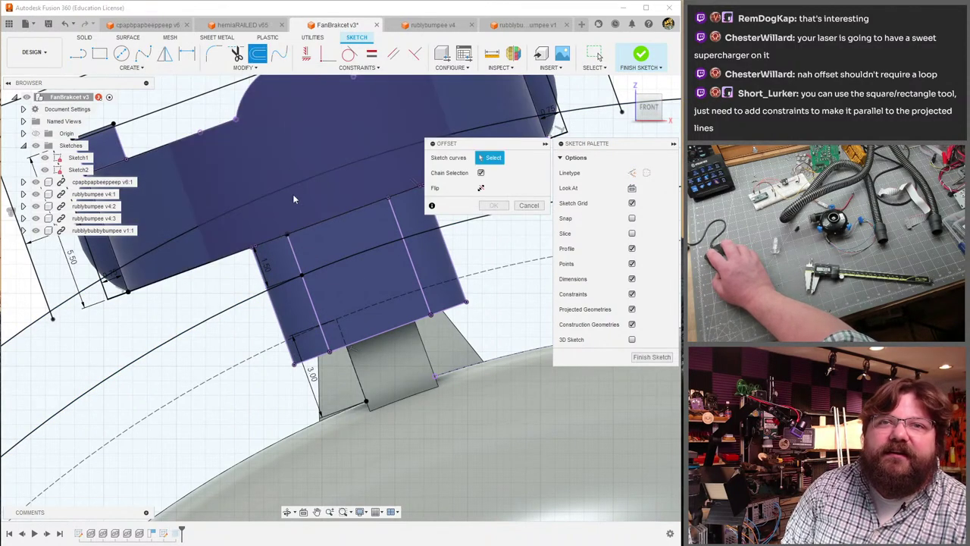
{"action": "left_click", "coordinate": [262, 275]}
{"action": "middle_click_drag", "start_coordinate": [262, 275], "coordinate": [182, 287]}
{"action": "key", "text": "Escape"}
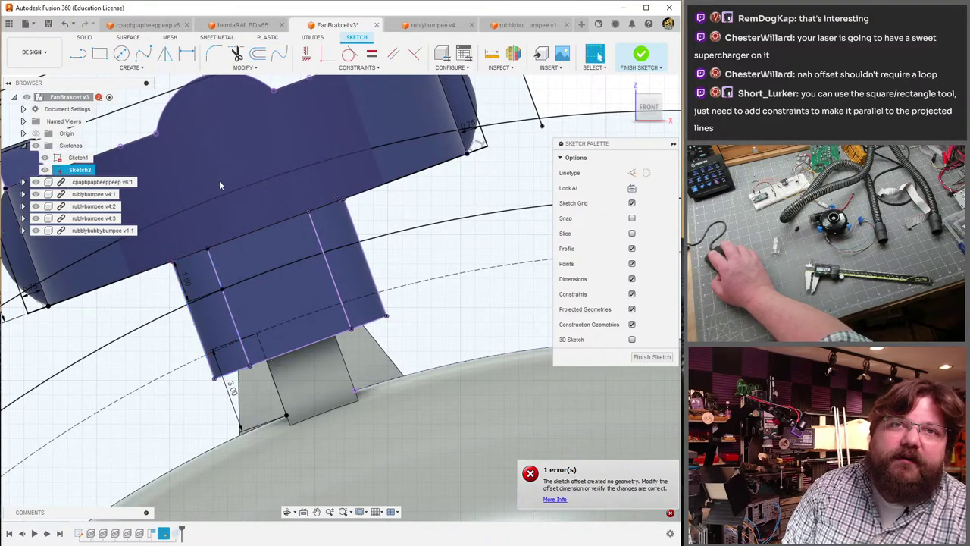
{"action": "left_click", "coordinate": [257, 53]}
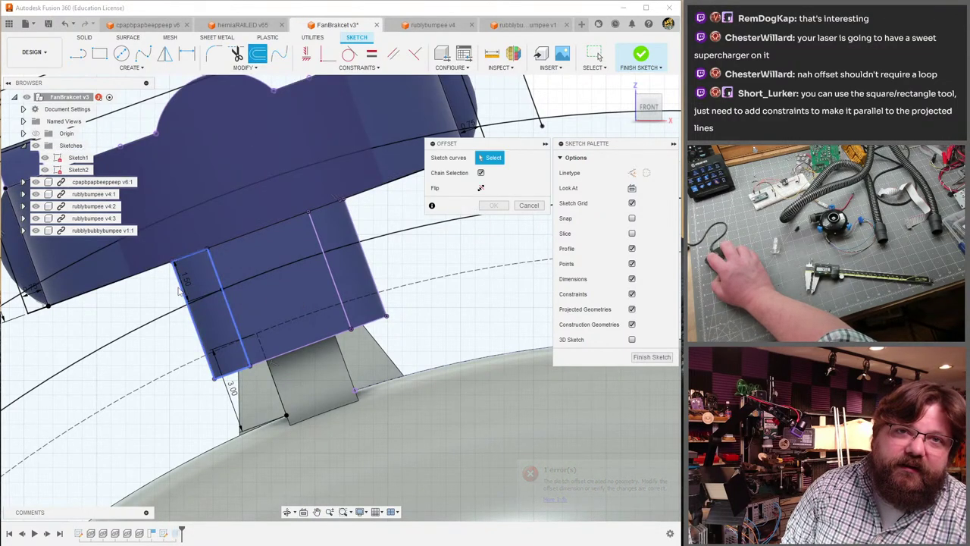
{"action": "key", "text": "Escape"}
{"action": "middle_click_drag", "start_coordinate": [196, 338], "coordinate": [286, 283]}
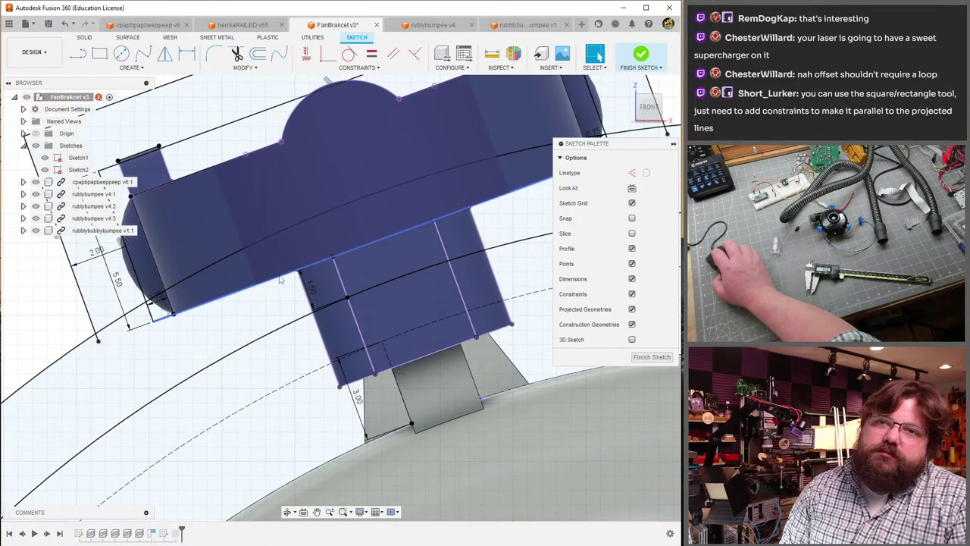
- Draw a three-point rectangle over the neck of the upper-left body, matching its corners and outer end edge
{"action": "left_click", "coordinate": [100, 54]}
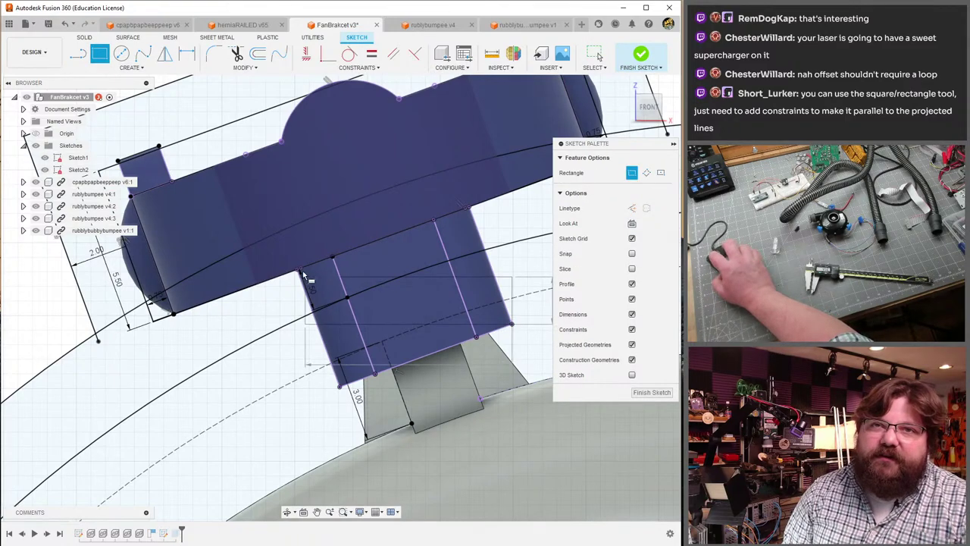
{"action": "key", "text": "Escape"}
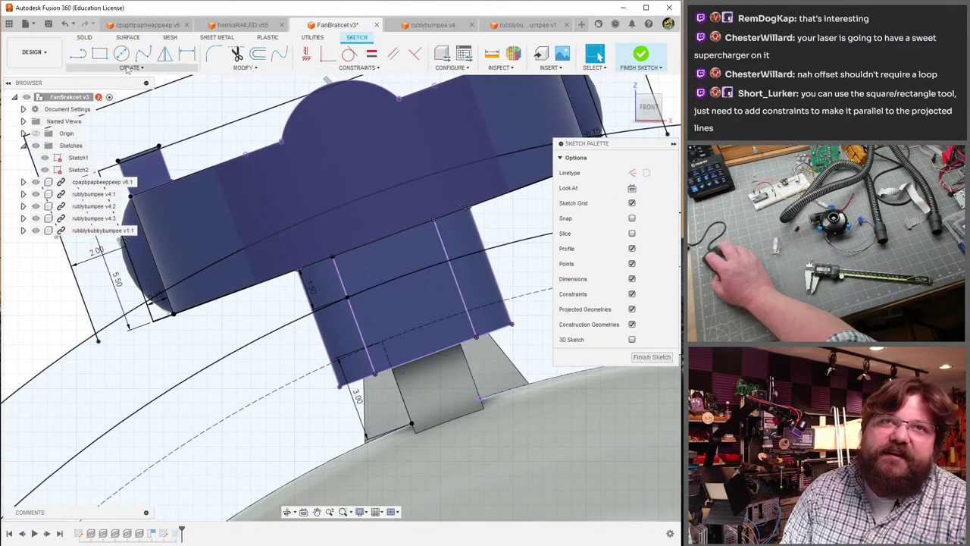
{"action": "left_click", "coordinate": [127, 68]}
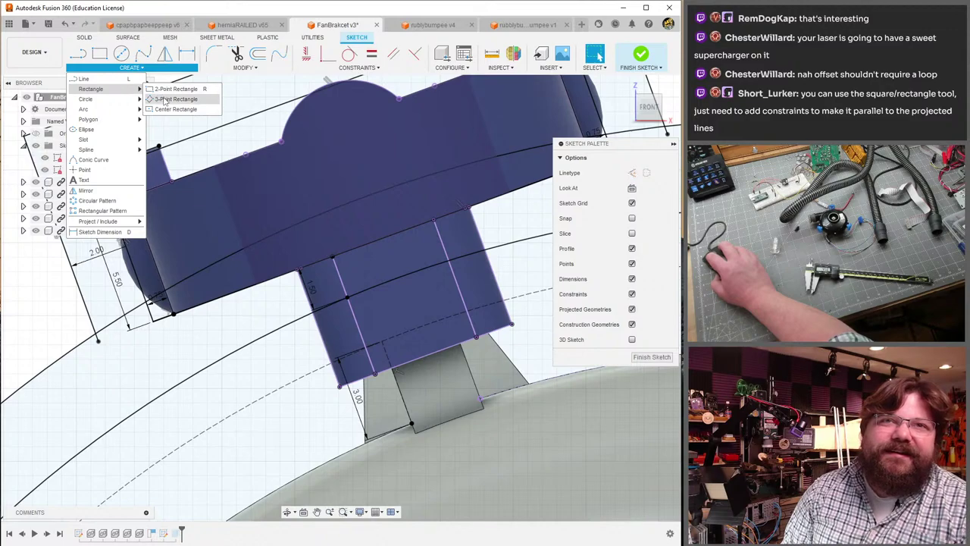
{"action": "left_click", "coordinate": [172, 99]}
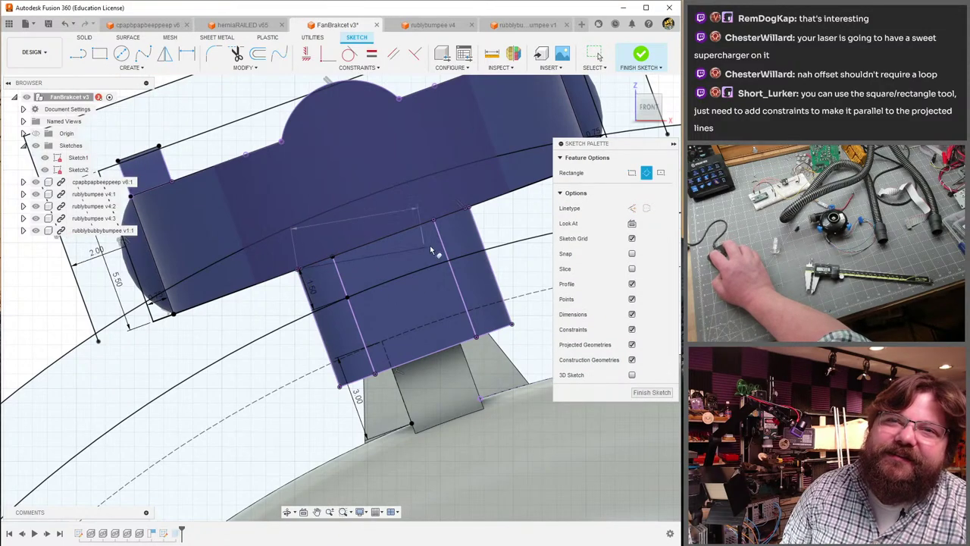
{"action": "left_click", "coordinate": [470, 212]}
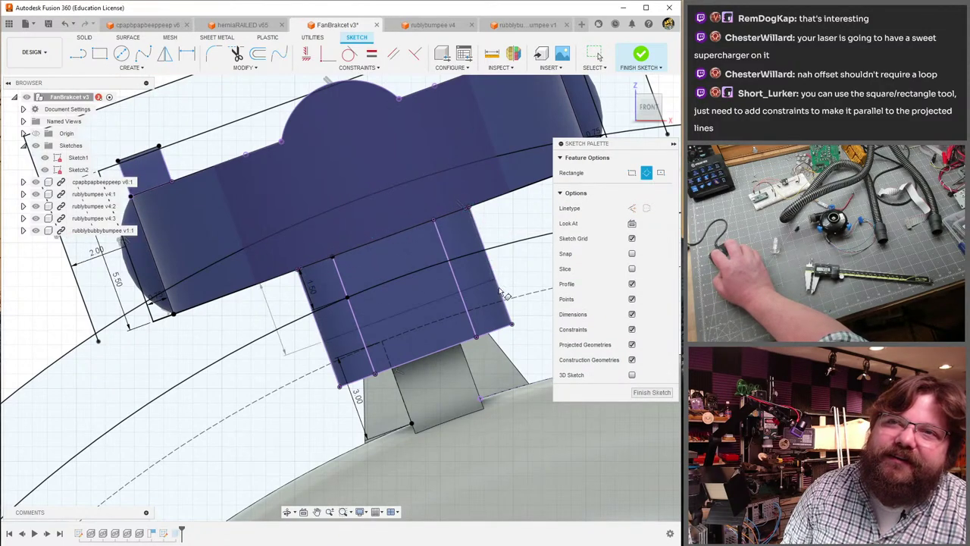
{"action": "left_click", "coordinate": [470, 332]}
{"action": "key", "text": "Escape"}
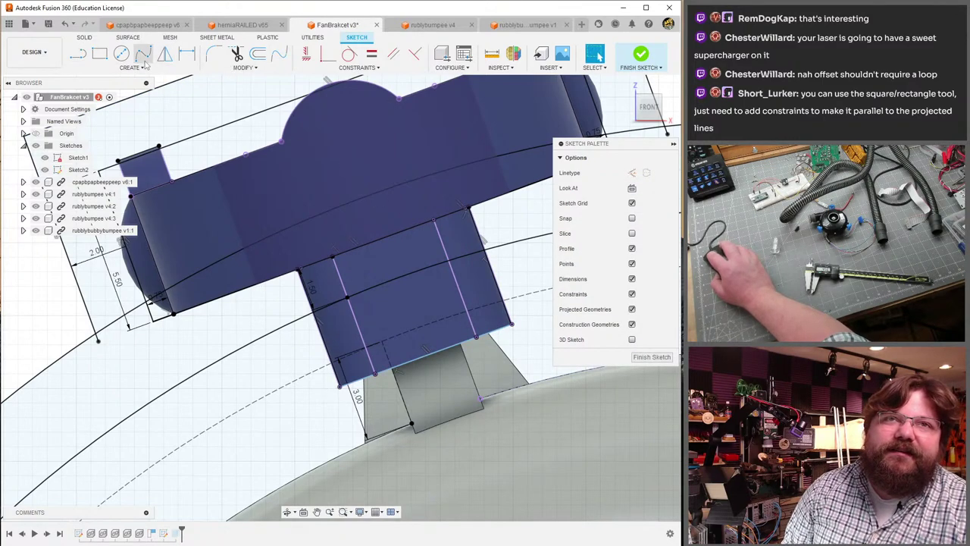
- Offset the neck rectangle 1 mm outward
{"action": "left_click", "coordinate": [263, 60]}
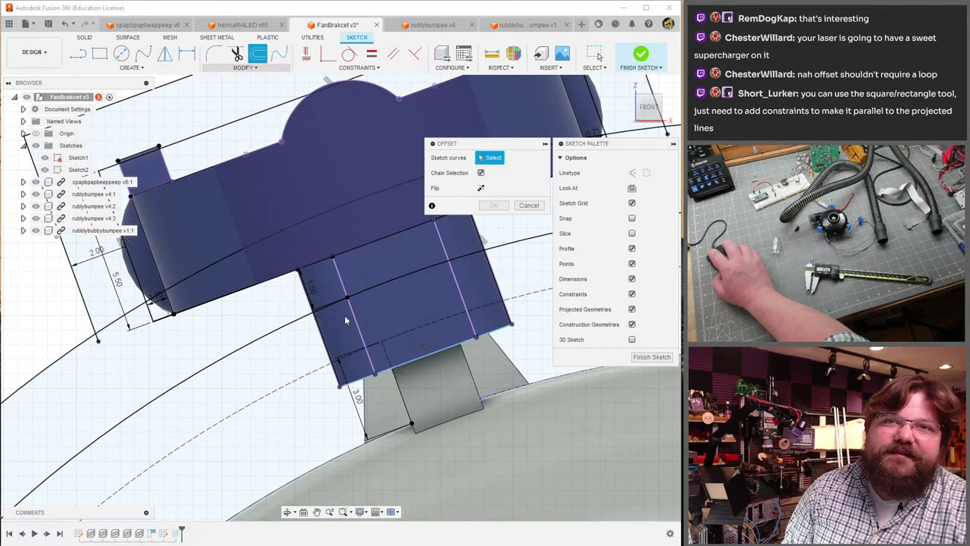
{"action": "left_click", "coordinate": [307, 301]}
{"action": "middle_click_drag", "start_coordinate": [419, 309], "coordinate": [271, 292], "text": "shift"}
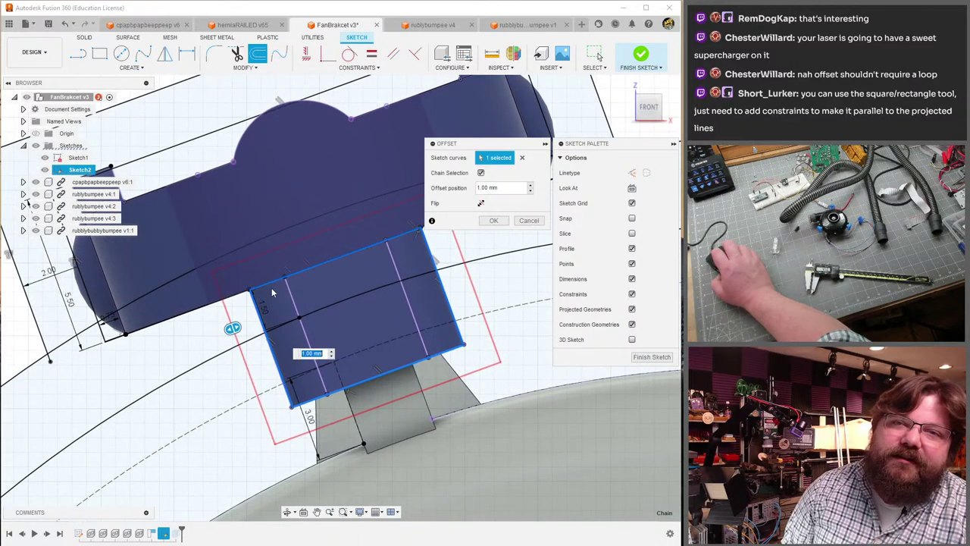
{"action": "left_click", "coordinate": [498, 222]}
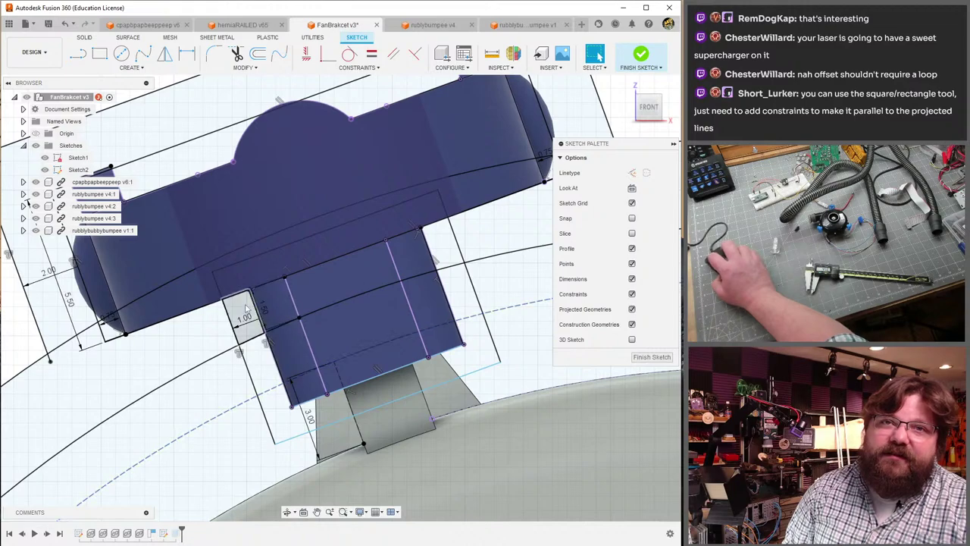
- Circular-pattern the offset rectangle around the housing's center point with full distribution and a quantity of 3
{"action": "double_click", "coordinate": [255, 385]}
{"action": "left_click", "coordinate": [122, 68]}
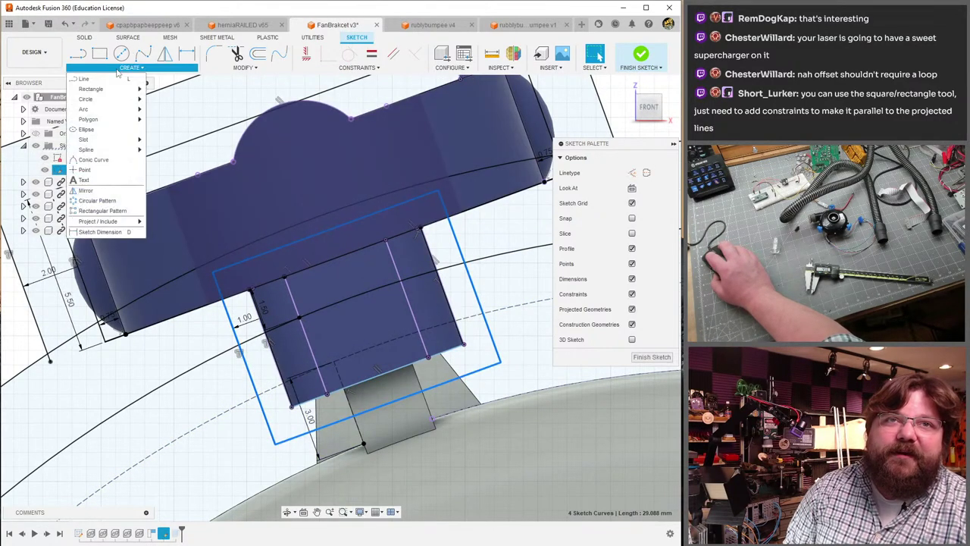
{"action": "left_click", "coordinate": [110, 202]}
{"action": "scroll", "coordinate": [299, 343], "scroll_direction": "down", "scroll_amount": 8}
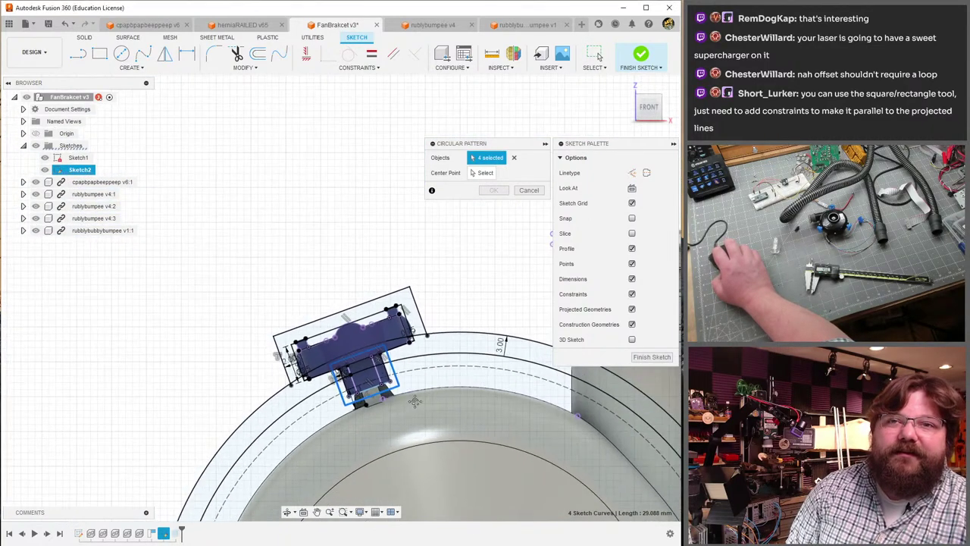
{"action": "middle_click_drag", "start_coordinate": [415, 401], "coordinate": [321, 175]}
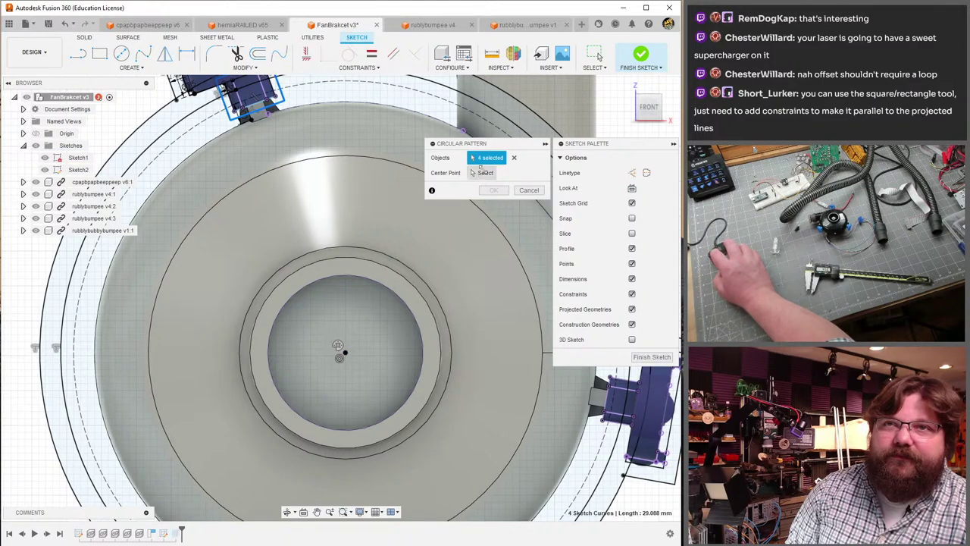
{"action": "left_click", "coordinate": [485, 172]}
{"action": "left_click", "coordinate": [344, 351]}
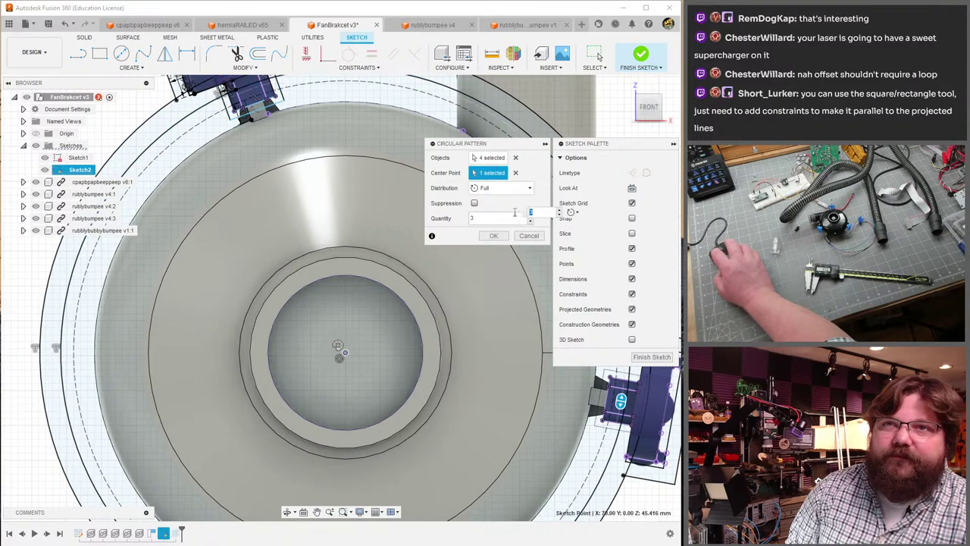
{"action": "left_click", "coordinate": [494, 236]}
- Finish Sketch2, start an extrusion and select the neck outline areas that overlap the bracket ring at the upper-left body
{"action": "scroll", "coordinate": [326, 167], "scroll_direction": "up", "scroll_amount": 5}
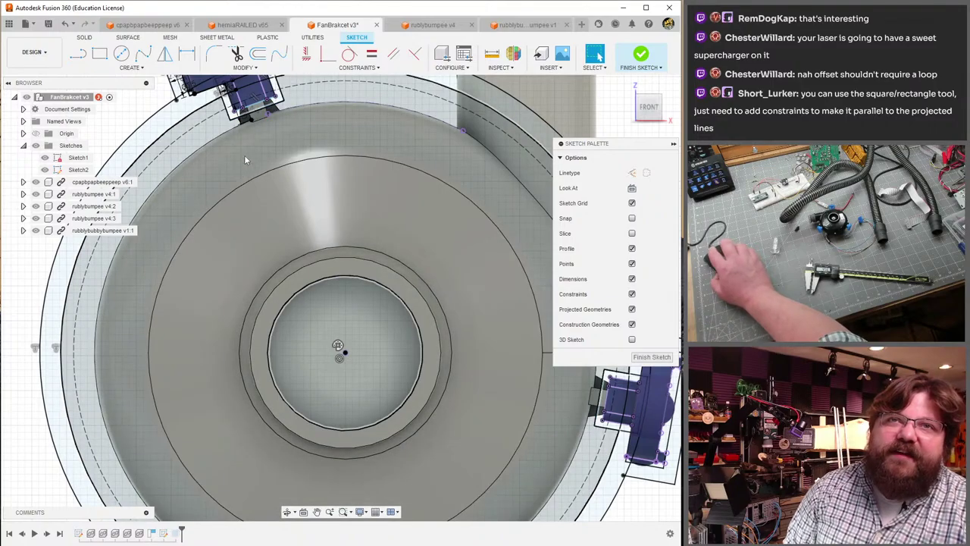
{"action": "mouse_move", "coordinate": [252, 144]}
{"action": "middle_mouse_down"}
{"action": "mouse_move", "coordinate": [329, 395]}
{"action": "mouse_move", "coordinate": [661, 361]}
{"action": "mouse_move", "coordinate": [338, 266]}
{"action": "mouse_move", "coordinate": [226, 267]}
{"action": "middle_mouse_up"}
{"action": "scroll", "coordinate": [329, 395], "scroll_direction": "up", "scroll_amount": 2}
{"action": "scroll", "coordinate": [328, 395], "scroll_direction": "down", "scroll_amount": 3}
{"action": "key", "text": "e"}
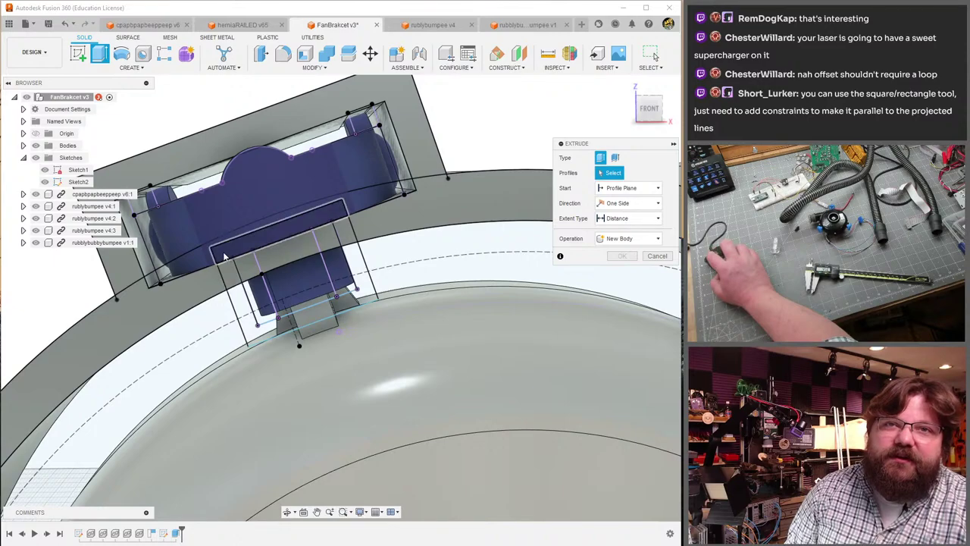
{"action": "left_click", "coordinate": [229, 266]}
{"action": "left_click", "coordinate": [275, 263]}
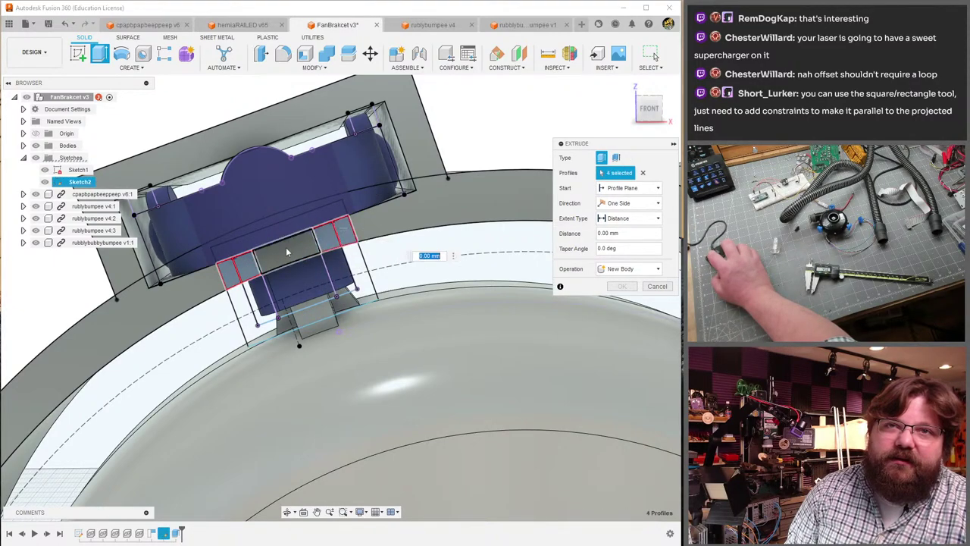
{"action": "left_click", "coordinate": [244, 301]}
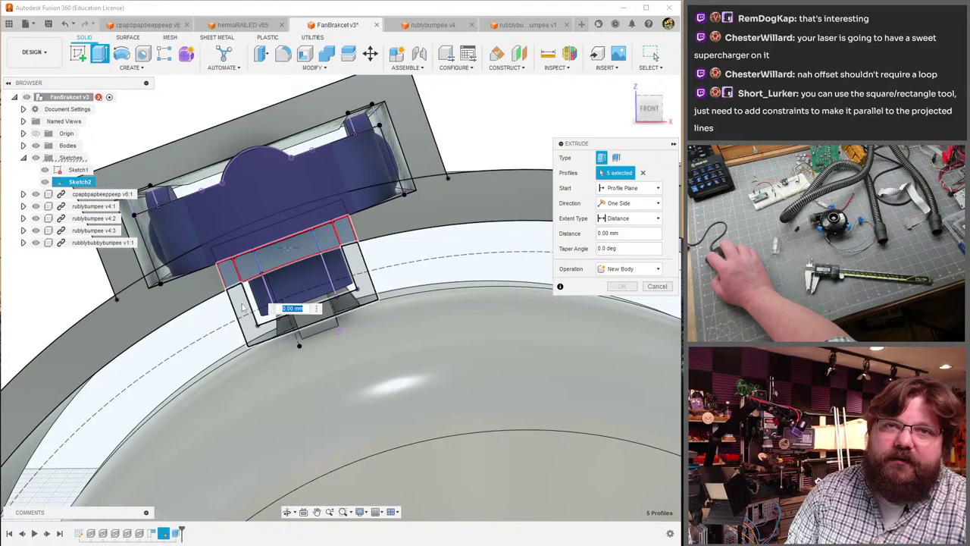
- Add the neck outline areas overlapping the ring at the right-hand body to the extrusion profiles
{"action": "middle_click_drag", "start_coordinate": [241, 307], "coordinate": [419, 234], "text": "shift"}
{"action": "left_click", "coordinate": [424, 241]}
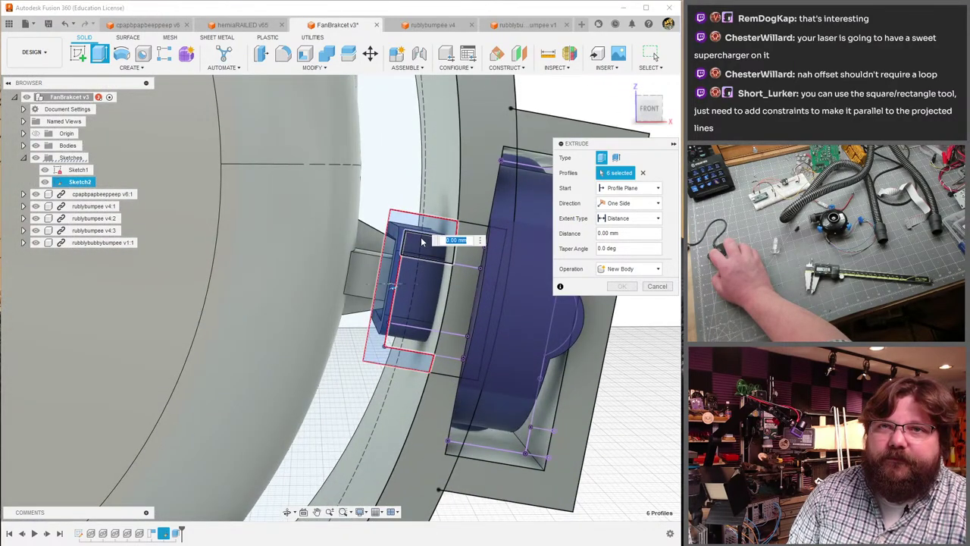
{"action": "left_click", "coordinate": [428, 244]}
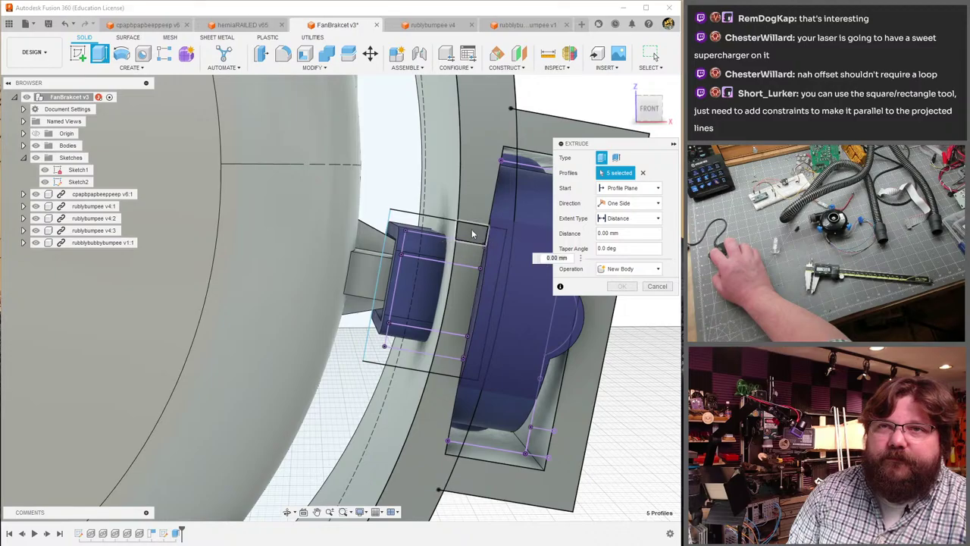
{"action": "left_click_drag", "start_coordinate": [467, 255], "coordinate": [455, 379]}
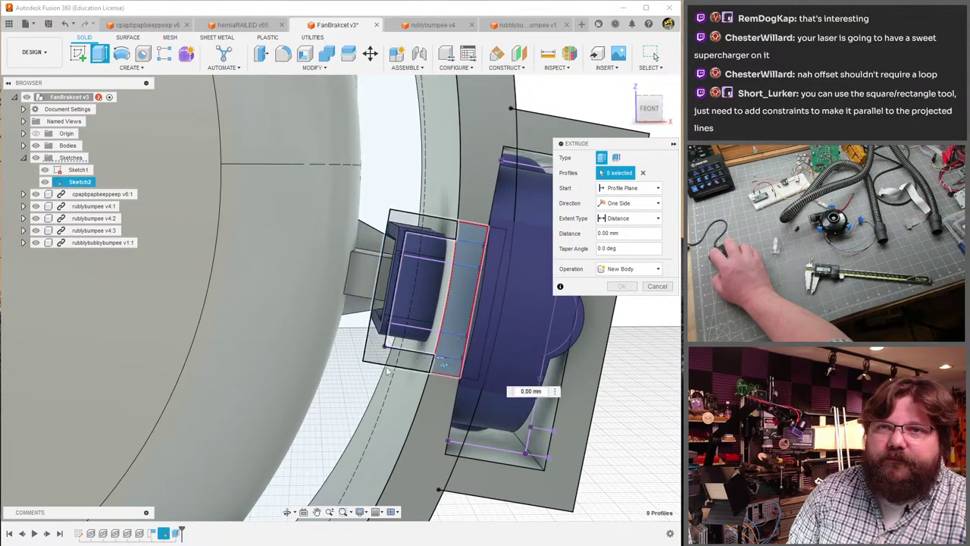
- Add the neck outline areas overlapping the ring at the lower-left body to the extrusion profiles
{"action": "middle_click_drag", "start_coordinate": [455, 379], "coordinate": [455, 252], "text": "shift"}
{"action": "scroll", "coordinate": [305, 380], "scroll_direction": "down", "scroll_amount": 3}
{"action": "scroll", "coordinate": [455, 252], "scroll_direction": "up", "scroll_amount": 5}
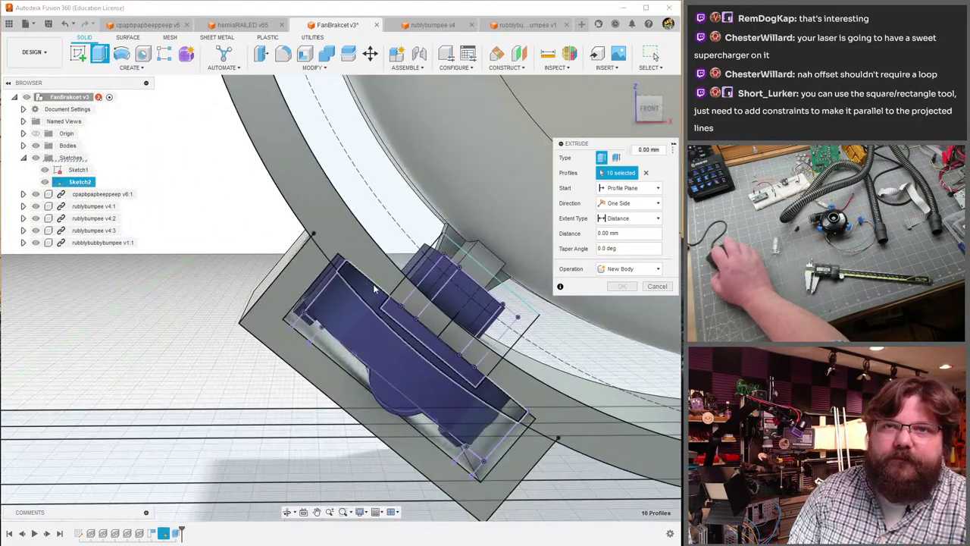
{"action": "middle_click_drag", "start_coordinate": [283, 206], "coordinate": [276, 224]}
{"action": "left_click_drag", "start_coordinate": [294, 240], "coordinate": [406, 336]}
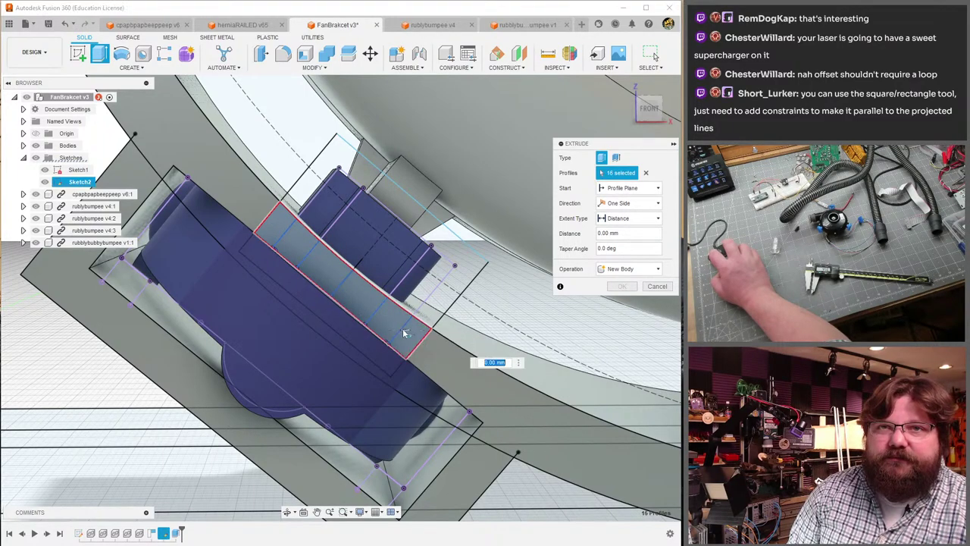
- Extrude the selected neck profiles 15.5 mm toward the back as a cut into the bracket
{"action": "middle_click_drag", "start_coordinate": [404, 333], "coordinate": [306, 239], "text": "shift"}
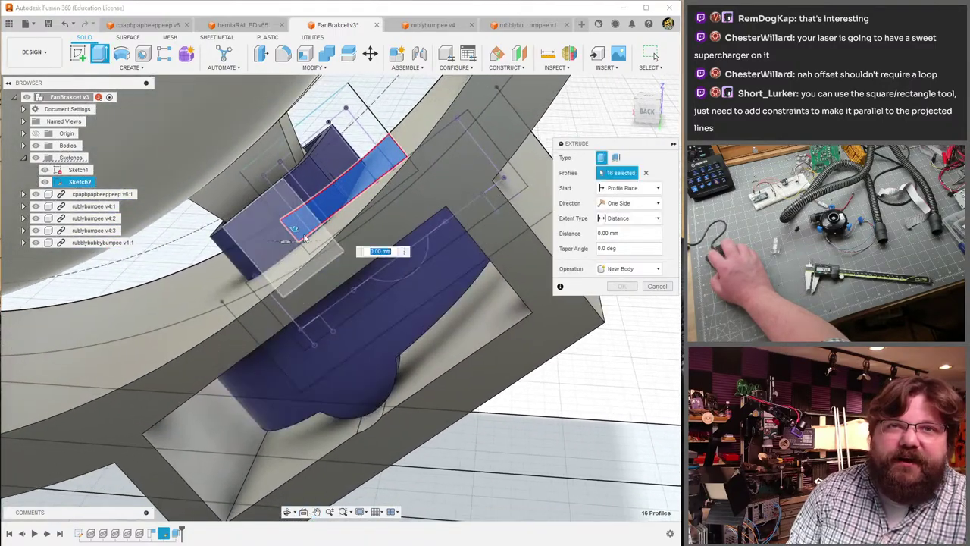
{"action": "left_click_drag", "start_coordinate": [288, 242], "coordinate": [258, 265]}
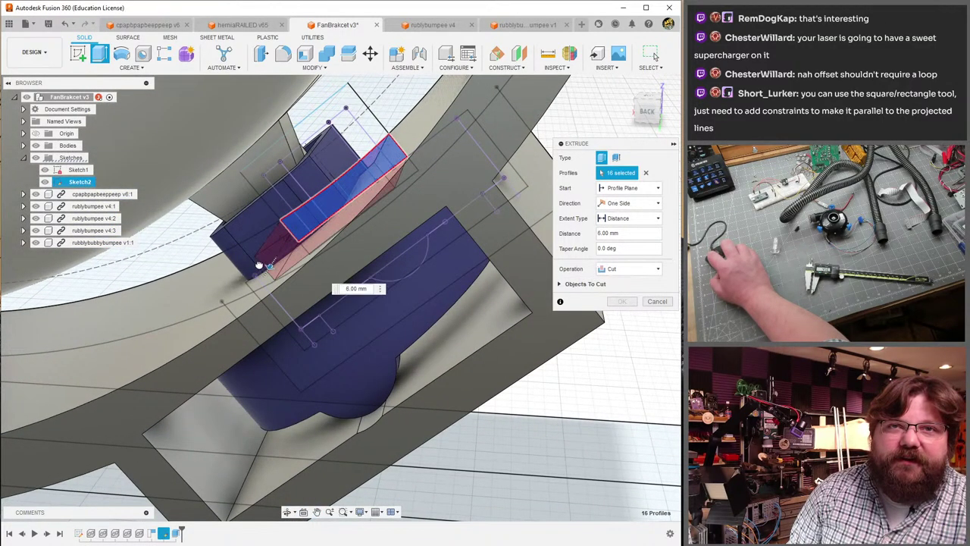
{"action": "middle_click_drag", "start_coordinate": [214, 290], "coordinate": [259, 291], "text": "shift"}
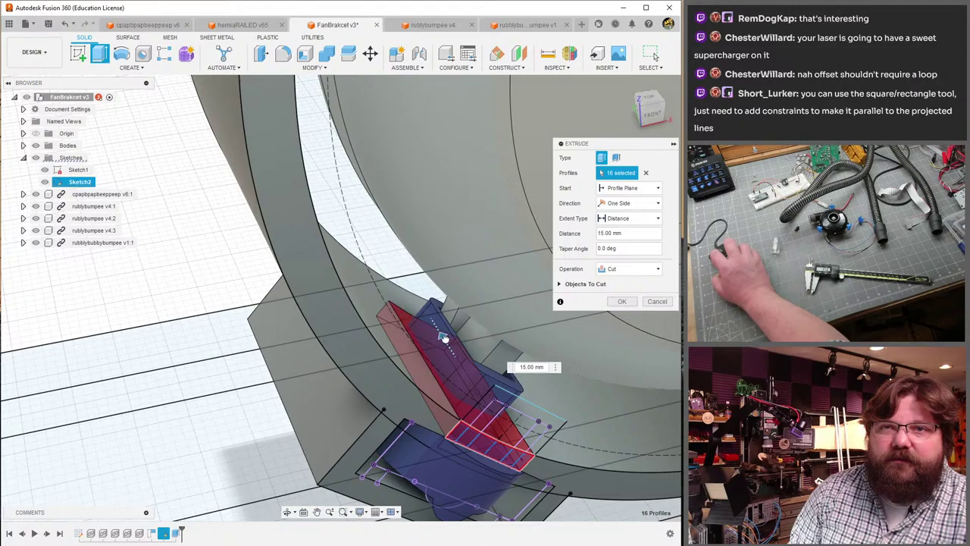
{"action": "middle_click_drag", "start_coordinate": [267, 273], "coordinate": [197, 271], "text": "shift"}
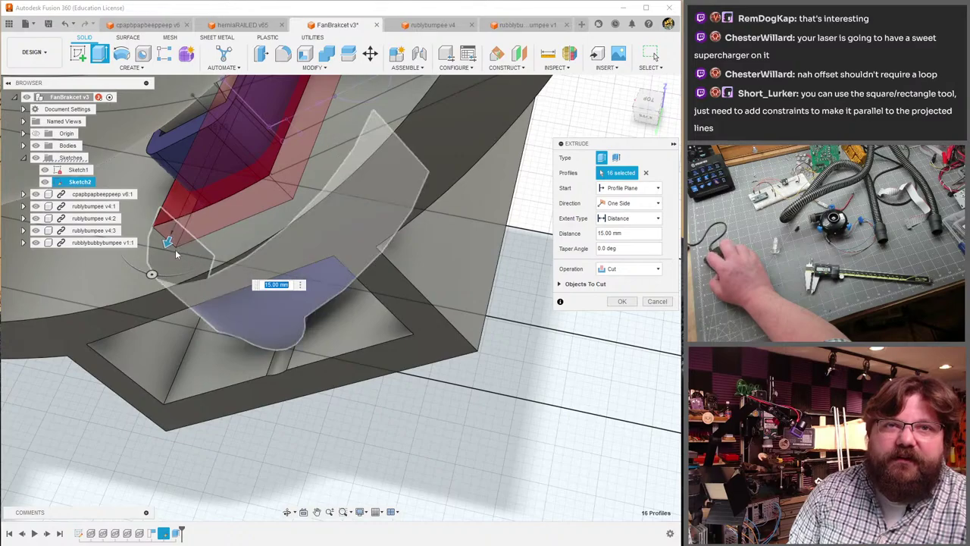
{"action": "left_click_drag", "start_coordinate": [166, 247], "coordinate": [164, 250]}
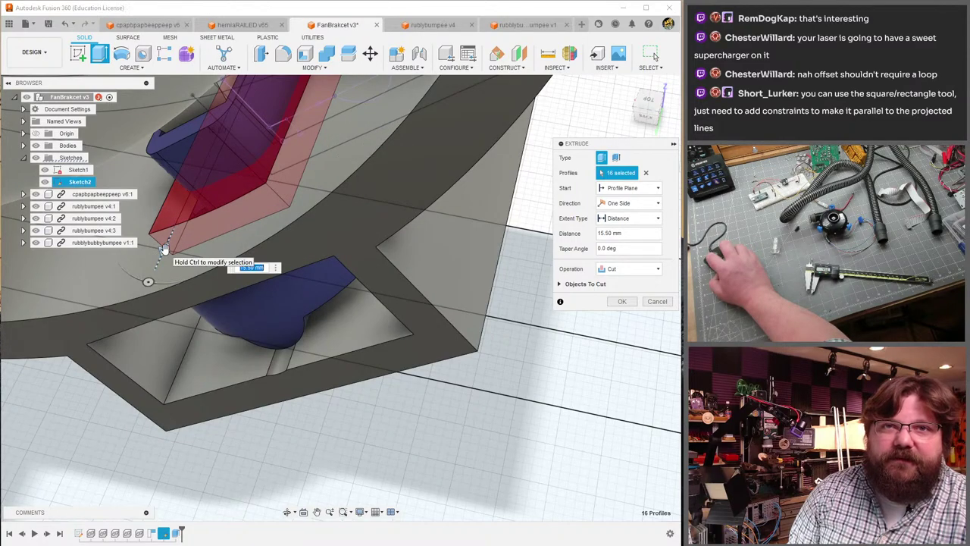
{"action": "middle_click_drag", "start_coordinate": [164, 251], "coordinate": [33, 63], "text": "shift"}
{"action": "key", "text": "Return"}
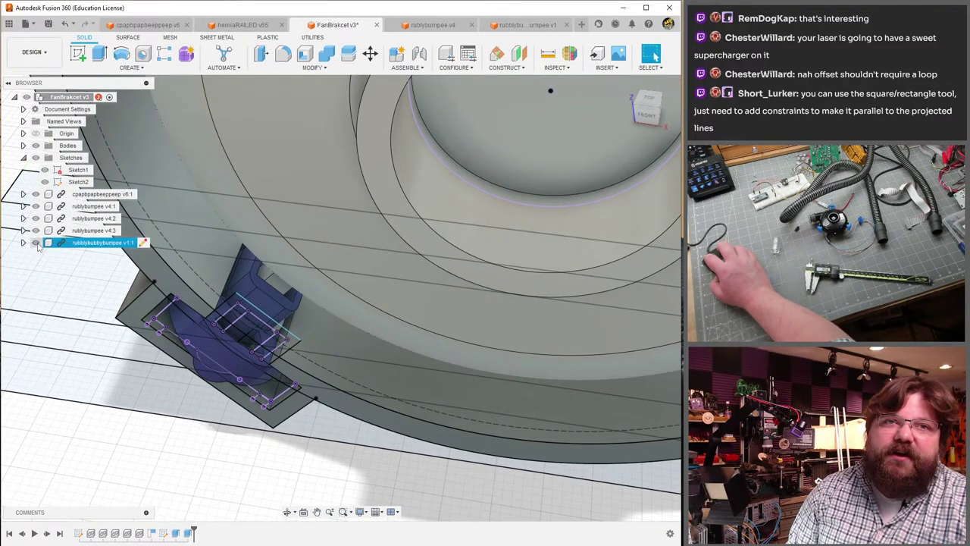
- Hide all five linked components to inspect the neck cutout in the bracket alone
{"action": "left_click", "coordinate": [36, 242]}
{"action": "left_click", "coordinate": [35, 194]}
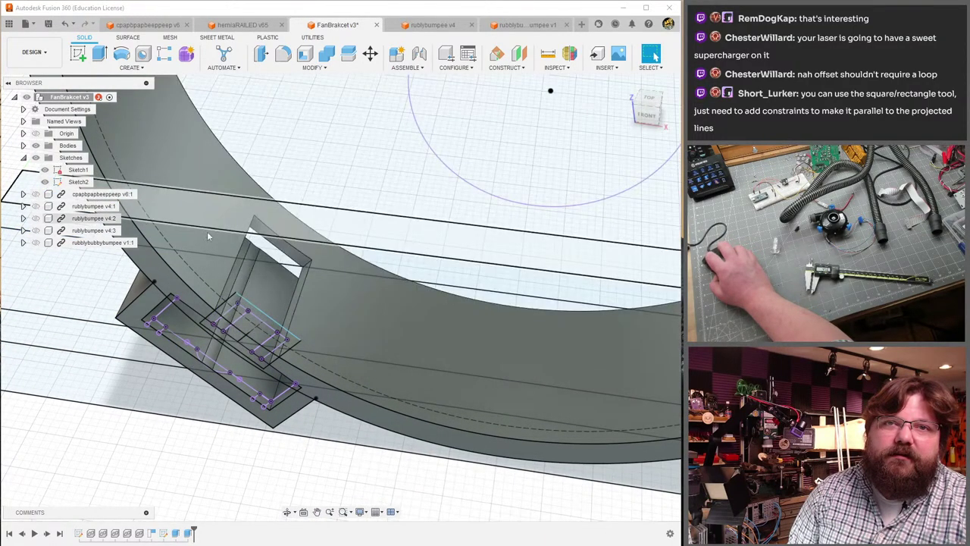
{"action": "middle_click_drag", "start_coordinate": [209, 237], "coordinate": [247, 189], "text": "shift"}
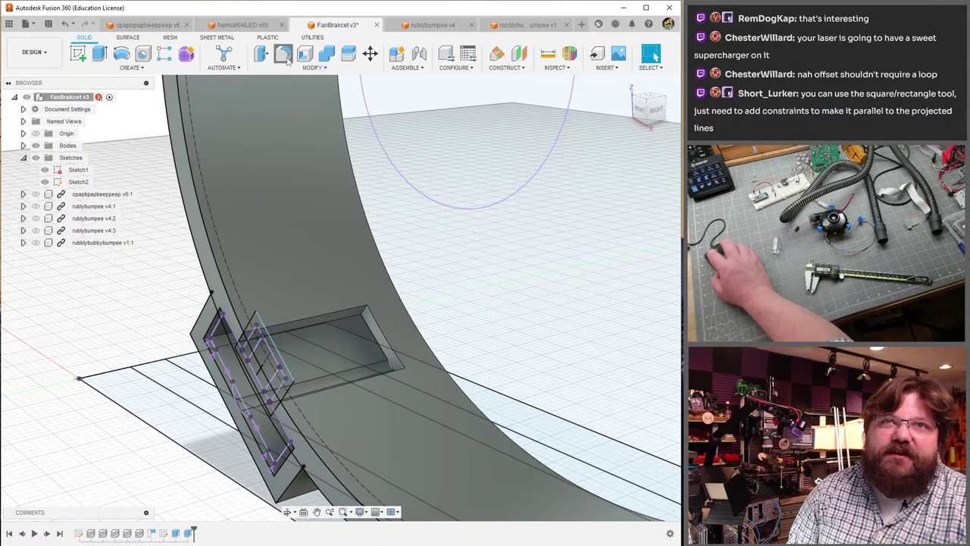
{"action": "left_click", "coordinate": [285, 57]}
{"action": "left_click", "coordinate": [368, 313]}
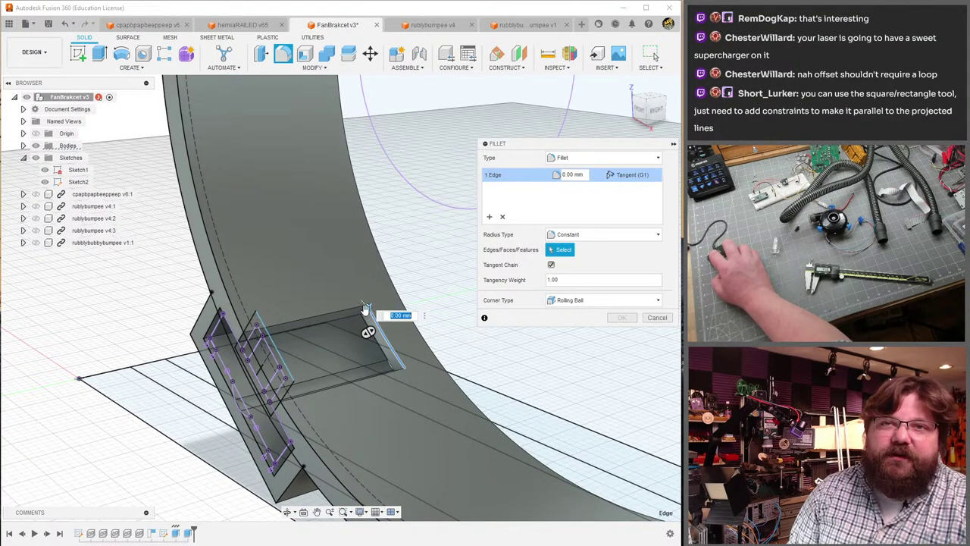
{"action": "left_click", "coordinate": [365, 309]}
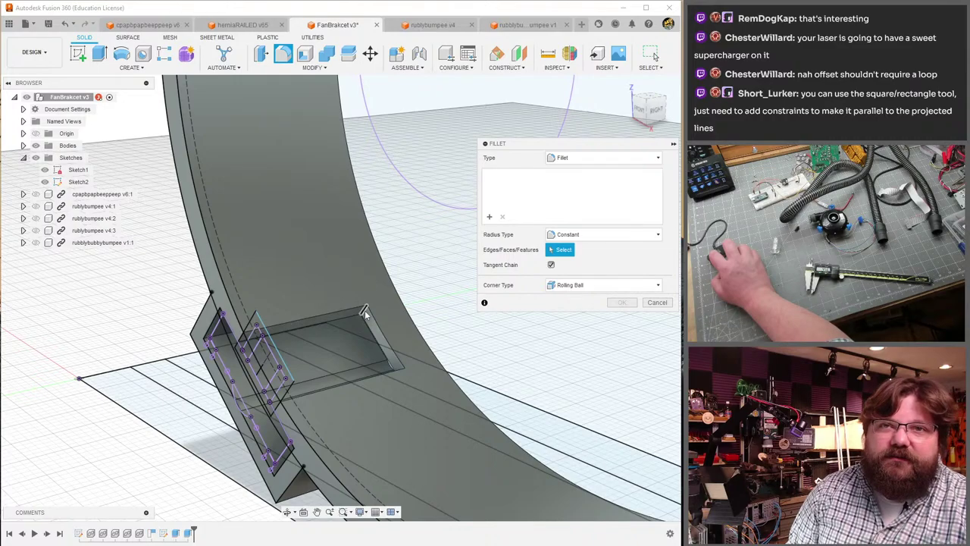
{"action": "left_click", "coordinate": [365, 314]}
{"action": "middle_click_drag", "start_coordinate": [354, 241], "coordinate": [241, 311], "text": "shift"}
{"action": "left_click", "coordinate": [238, 306]}
{"action": "scroll", "coordinate": [208, 250], "scroll_direction": "down", "scroll_amount": 5}
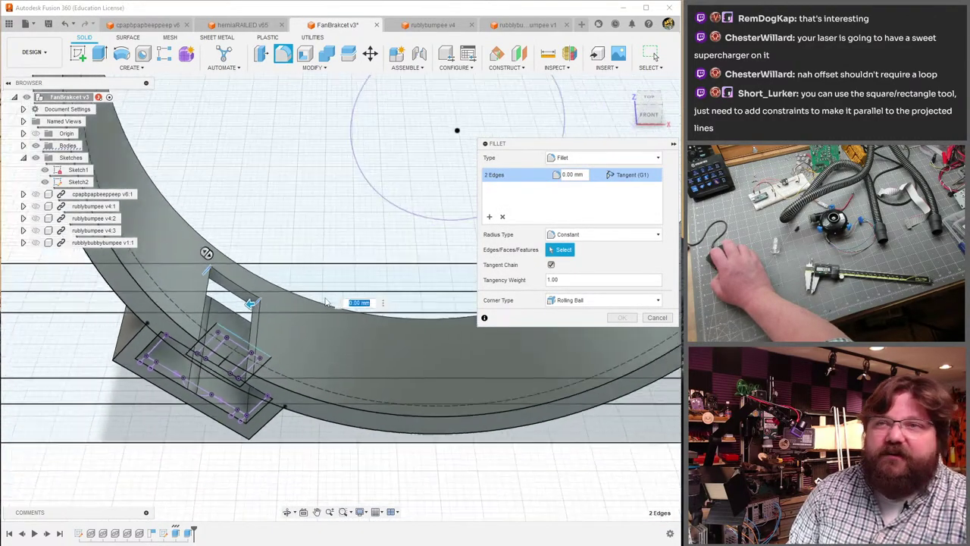
{"action": "middle_click_drag", "start_coordinate": [208, 249], "coordinate": [304, 250], "text": "shift"}
{"action": "scroll", "coordinate": [307, 239], "scroll_direction": "up", "scroll_amount": 6}
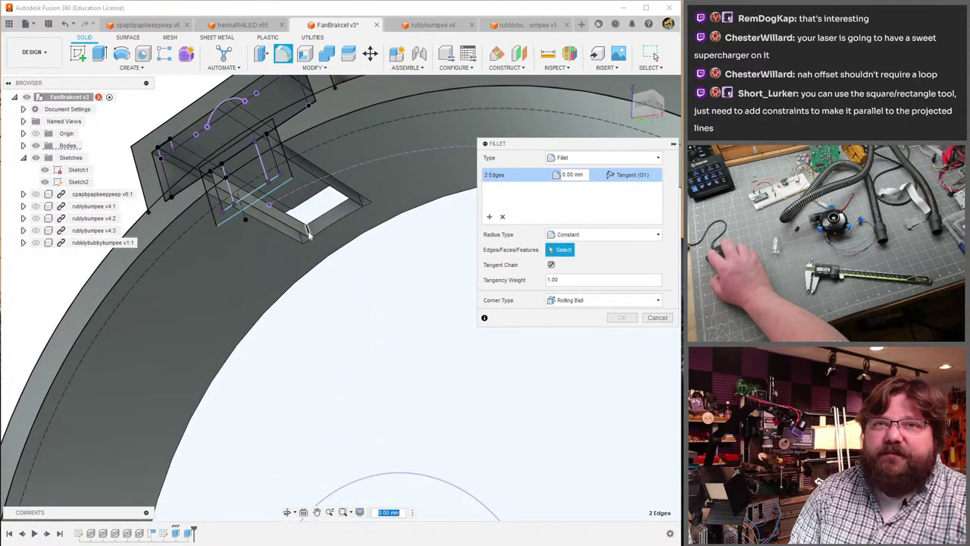
{"action": "middle_click_drag", "start_coordinate": [362, 224], "coordinate": [379, 216], "text": "shift"}
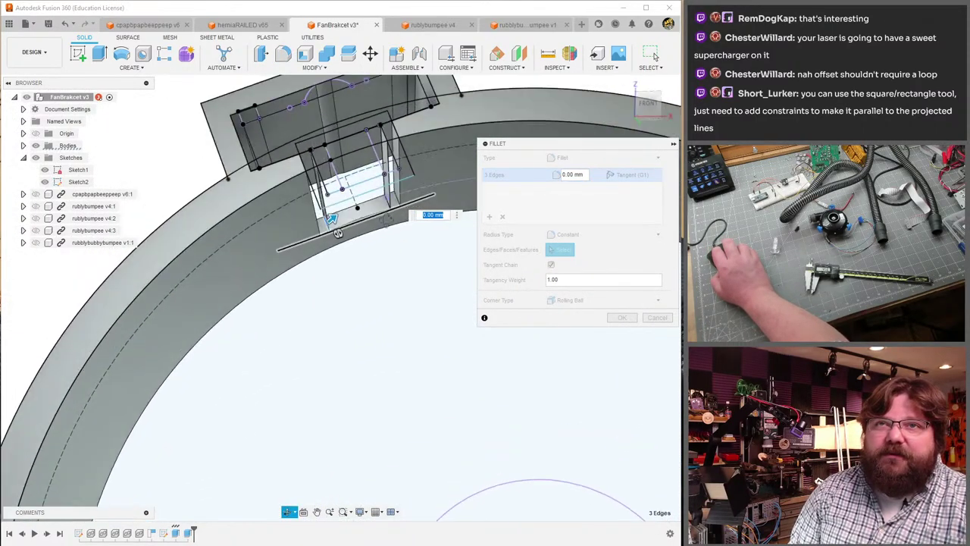
{"action": "scroll", "coordinate": [332, 219], "scroll_direction": "up", "scroll_amount": 5}
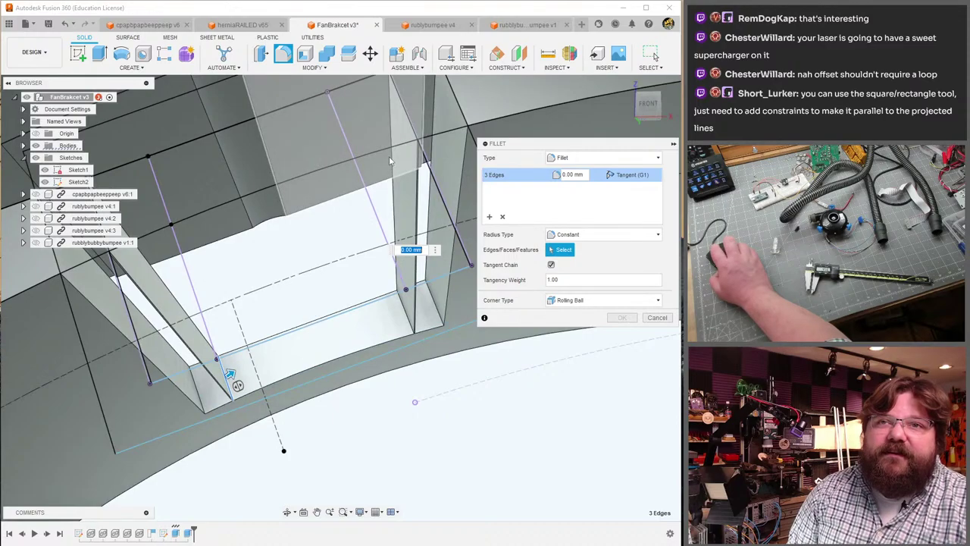
{"action": "key", "text": "Escape"}
- Edit the neck cut to add the two thin unselected profile slivers beside the upper-left body's neck outline, keeping the 15.5 mm cut
{"action": "scroll", "coordinate": [383, 259], "scroll_direction": "down", "scroll_amount": 6}
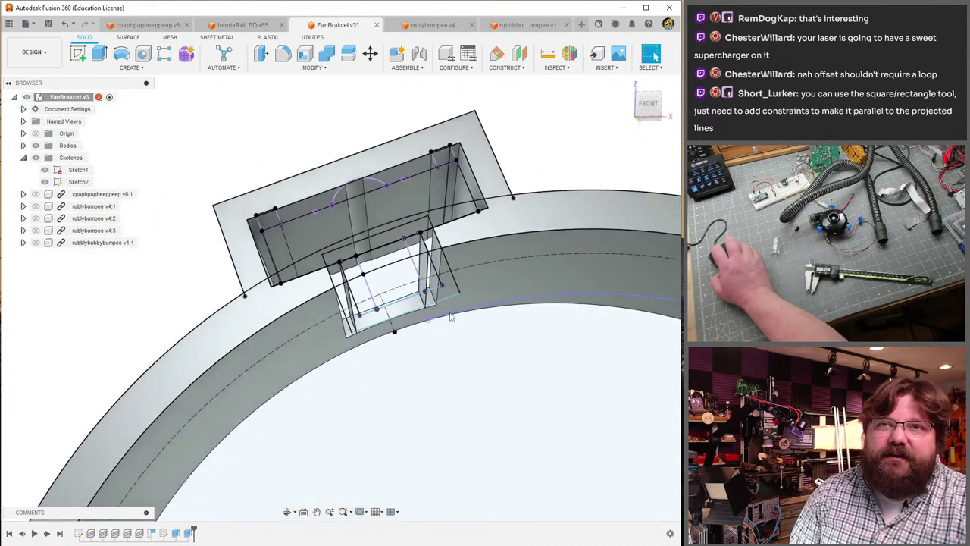
{"action": "scroll", "coordinate": [451, 317], "scroll_direction": "down", "scroll_amount": 3}
{"action": "middle_click_drag", "start_coordinate": [451, 317], "coordinate": [357, 89], "text": "shift"}
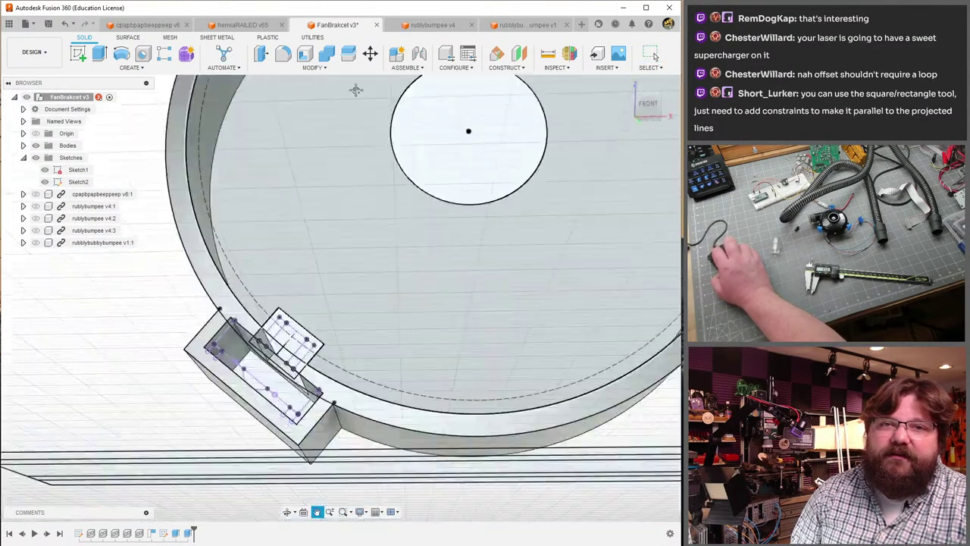
{"action": "scroll", "coordinate": [341, 182], "scroll_direction": "up", "scroll_amount": 3}
{"action": "middle_click_drag", "start_coordinate": [341, 181], "coordinate": [318, 300], "text": "shift"}
{"action": "scroll", "coordinate": [322, 307], "scroll_direction": "up", "scroll_amount": 5}
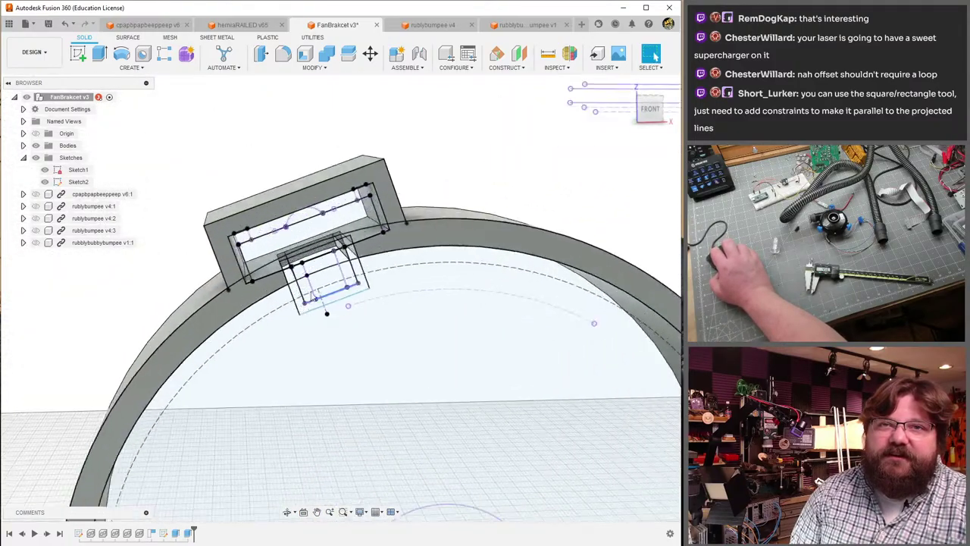
{"action": "scroll", "coordinate": [285, 261], "scroll_direction": "up", "scroll_amount": 2}
{"action": "middle_click_drag", "start_coordinate": [285, 261], "coordinate": [465, 219], "text": "shift"}
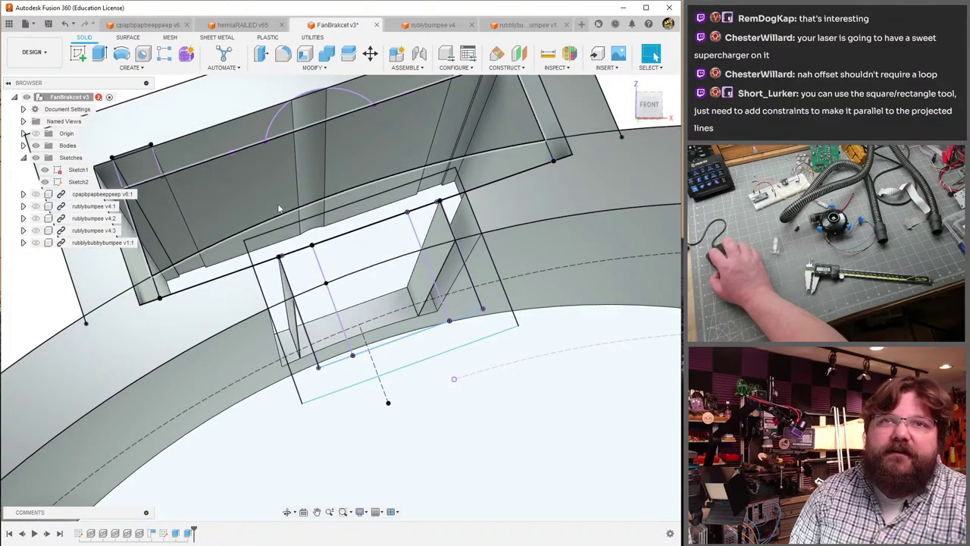
{"action": "double_click", "coordinate": [187, 532]}
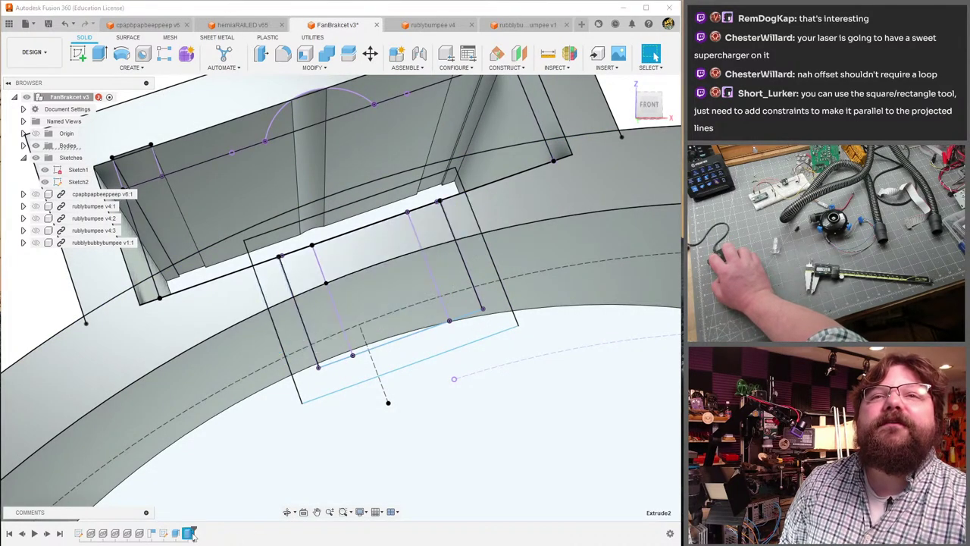
{"action": "scroll", "coordinate": [277, 264], "scroll_direction": "up", "scroll_amount": 2}
{"action": "scroll", "coordinate": [277, 264], "scroll_direction": "up", "scroll_amount": 5}
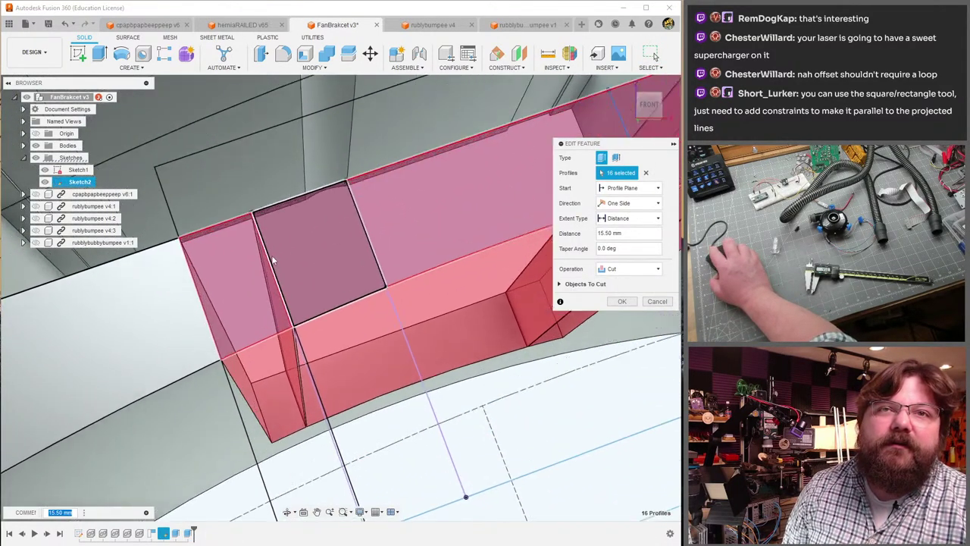
{"action": "left_click", "coordinate": [256, 259], "text": "ctrl"}
{"action": "scroll", "coordinate": [303, 261], "scroll_direction": "down", "scroll_amount": 5}
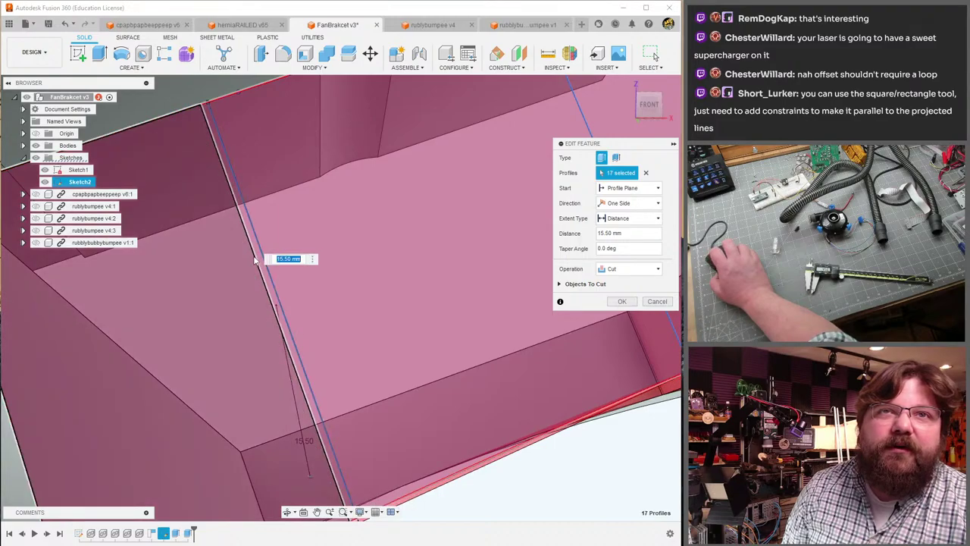
{"action": "scroll", "coordinate": [450, 224], "scroll_direction": "up", "scroll_amount": 5}
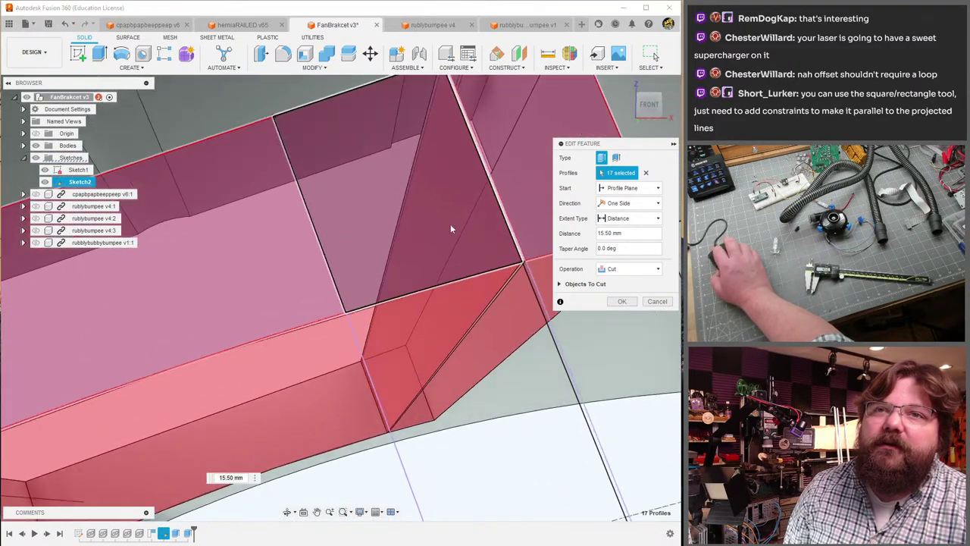
{"action": "scroll", "coordinate": [517, 200], "scroll_direction": "down", "scroll_amount": 5}
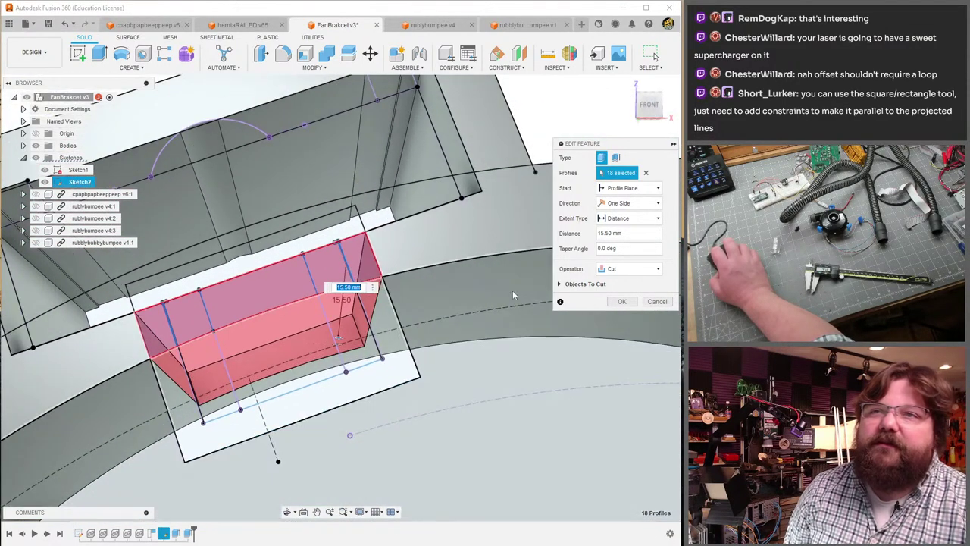
{"action": "left_click", "coordinate": [513, 290], "text": "ctrl"}
{"action": "left_click", "coordinate": [622, 301]}
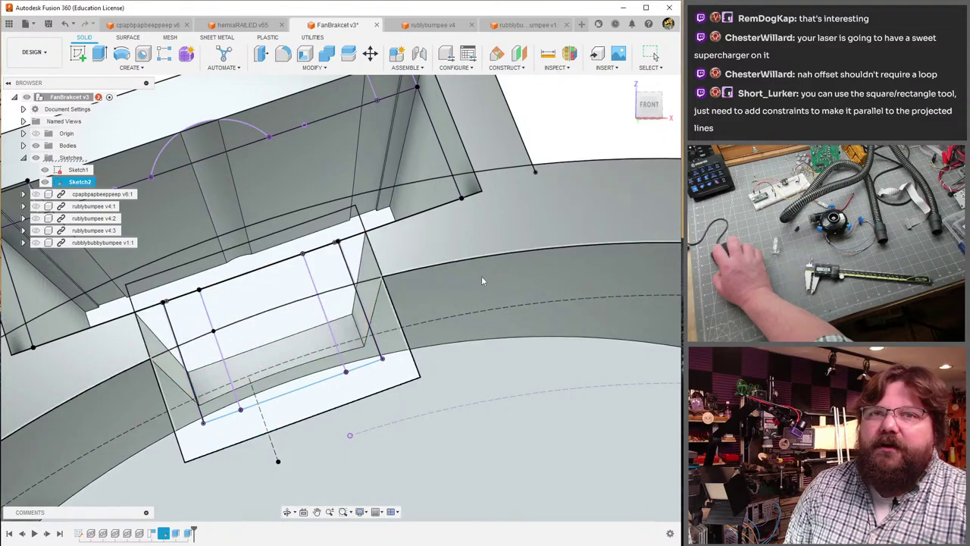
- Start a fillet and select the inner corner edges of the neck cutouts at the upper-left and right-hand bodies
{"action": "middle_click_drag", "start_coordinate": [367, 236], "coordinate": [422, 104]}
{"action": "key", "text": "f"}
{"action": "mouse_move", "coordinate": [395, 263]}
{"action": "middle_mouse_down", "text": "shift"}
{"action": "mouse_move", "coordinate": [335, 302]}
{"action": "mouse_move", "coordinate": [177, 370]}
{"action": "mouse_move", "coordinate": [288, 345]}
{"action": "mouse_move", "coordinate": [369, 350]}
{"action": "mouse_move", "coordinate": [318, 354]}
{"action": "mouse_move", "coordinate": [321, 341]}
{"action": "middle_mouse_up", "text": "shift"}
{"action": "left_click", "coordinate": [167, 379]}
{"action": "middle_click_drag", "start_coordinate": [408, 378], "coordinate": [341, 301], "text": "shift"}
{"action": "middle_click_drag", "start_coordinate": [330, 342], "coordinate": [325, 413], "text": "shift"}
{"action": "scroll", "coordinate": [210, 273], "scroll_direction": "down", "scroll_amount": 3}
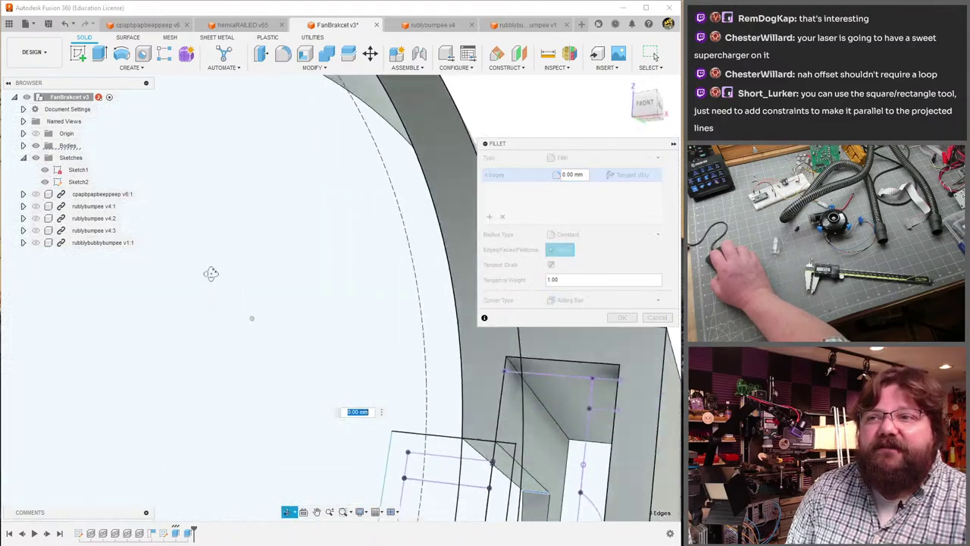
- Add the lower-left neck cutout's two inner corner edges to the selection and fillet all six edges with a 4 mm radius
{"action": "middle_click_drag", "start_coordinate": [210, 273], "coordinate": [580, 176], "text": "shift"}
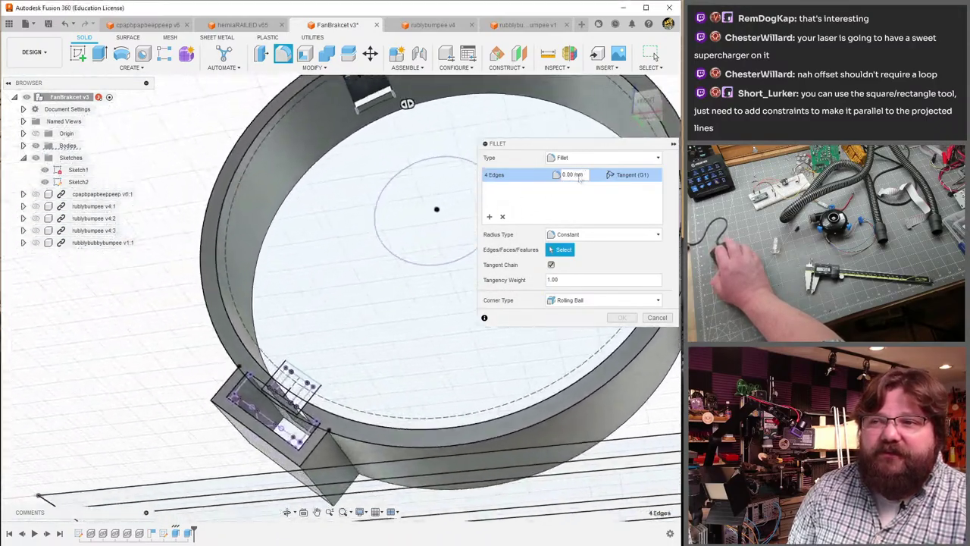
{"action": "middle_click_drag", "start_coordinate": [370, 311], "coordinate": [357, 326], "text": "shift"}
{"action": "scroll", "coordinate": [356, 326], "scroll_direction": "up", "scroll_amount": 5}
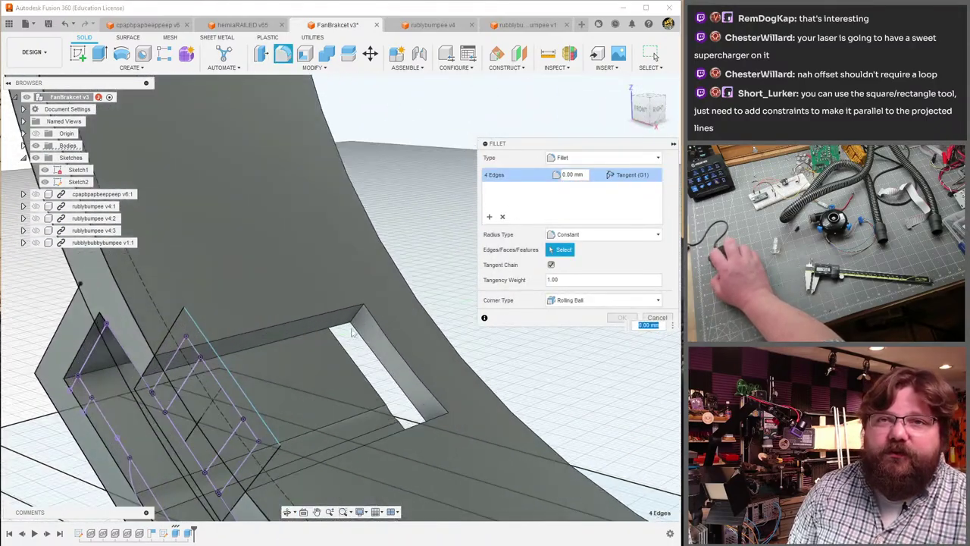
{"action": "middle_click_drag", "start_coordinate": [417, 385], "coordinate": [413, 351], "text": "shift"}
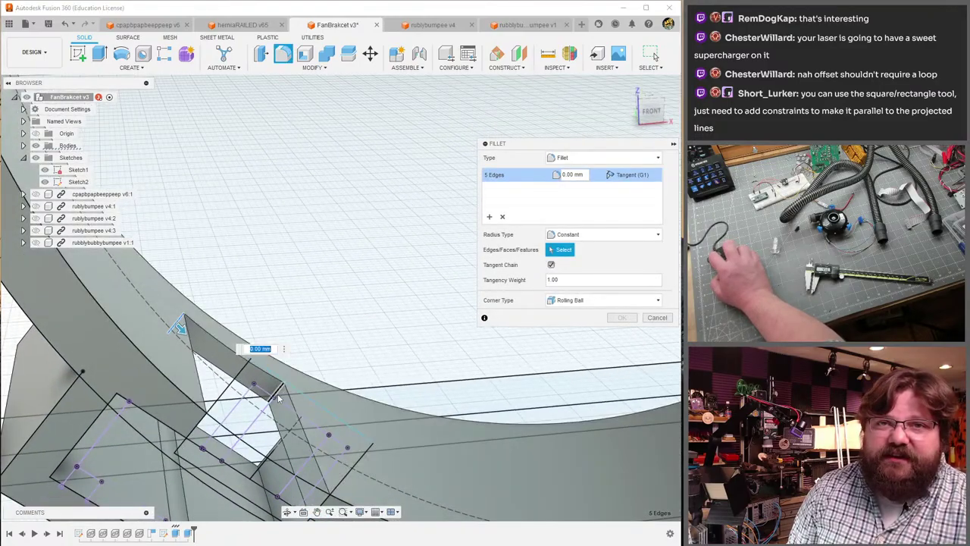
{"action": "scroll", "coordinate": [278, 397], "scroll_direction": "down", "scroll_amount": 6}
{"action": "middle_click_drag", "start_coordinate": [368, 321], "coordinate": [321, 403], "text": "shift"}
{"action": "scroll", "coordinate": [319, 404], "scroll_direction": "up", "scroll_amount": 6}
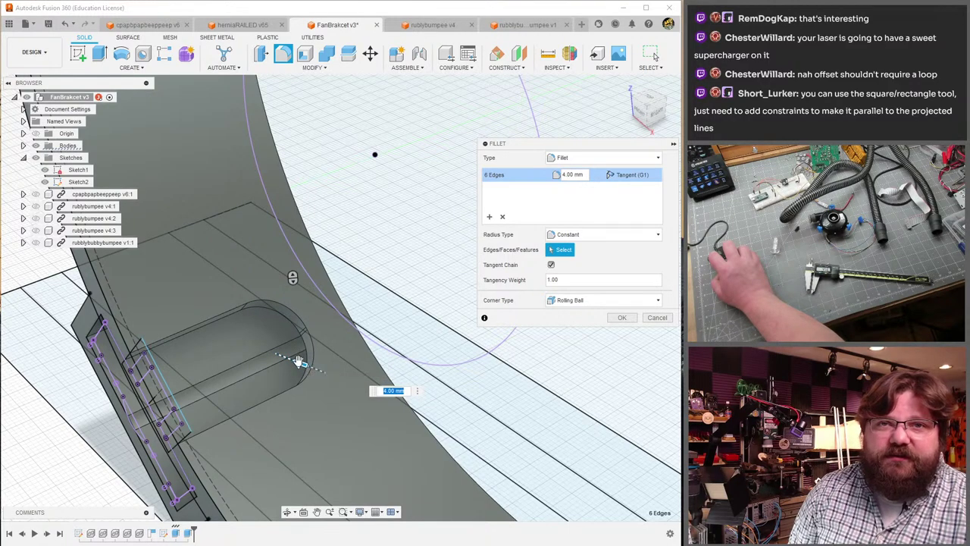
{"action": "left_click", "coordinate": [618, 318]}
- Hide Sketch1 and Sketch2 so only the bracket body is shown
{"action": "scroll", "coordinate": [377, 362], "scroll_direction": "down", "scroll_amount": 8}
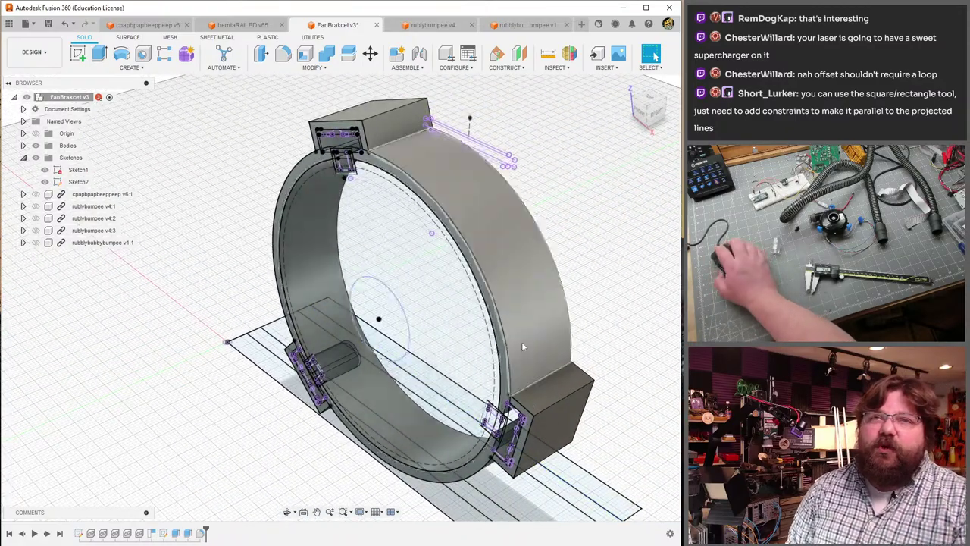
{"action": "middle_click_drag", "start_coordinate": [381, 176], "coordinate": [347, 191], "text": "shift"}
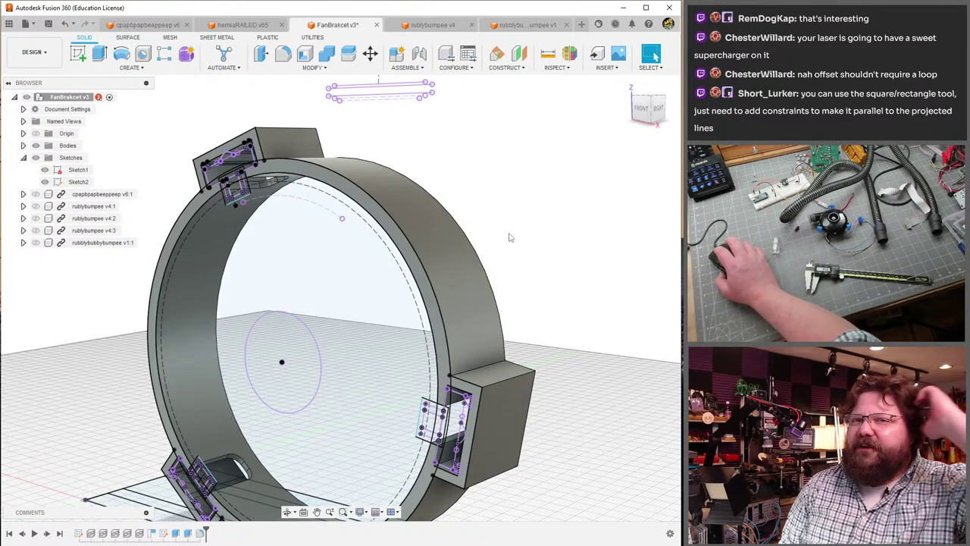
{"action": "left_click", "coordinate": [70, 171]}
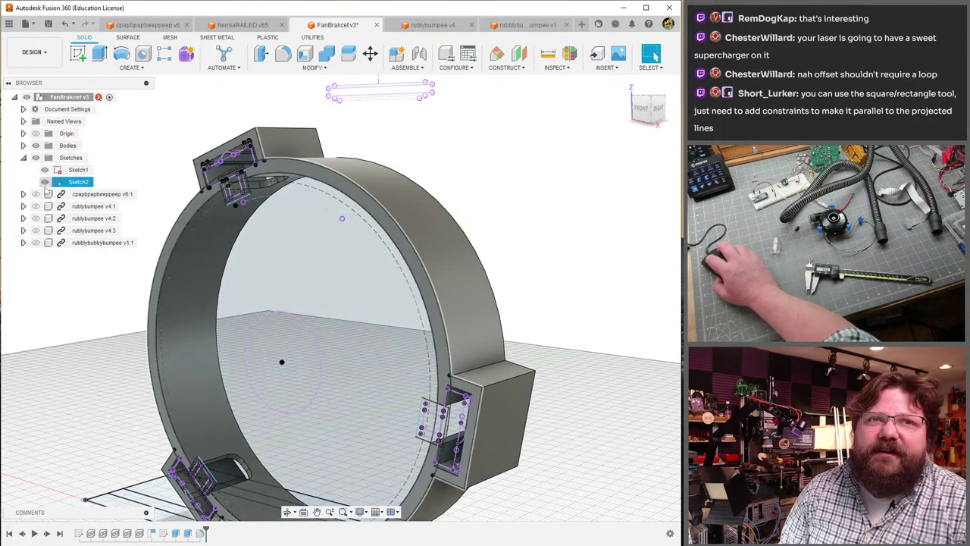
{"action": "left_click", "coordinate": [46, 170]}
{"action": "left_click", "coordinate": [45, 182]}
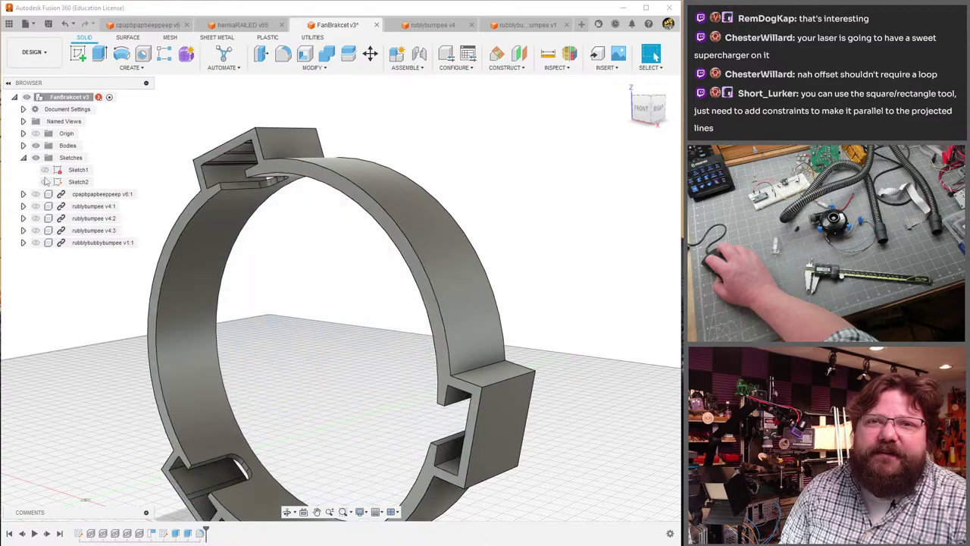
- Examine the filleted neck cutouts and the inner pocket walls at the bracket's three rectangular housings
{"action": "middle_click_drag", "start_coordinate": [282, 284], "coordinate": [468, 371], "text": "shift"}
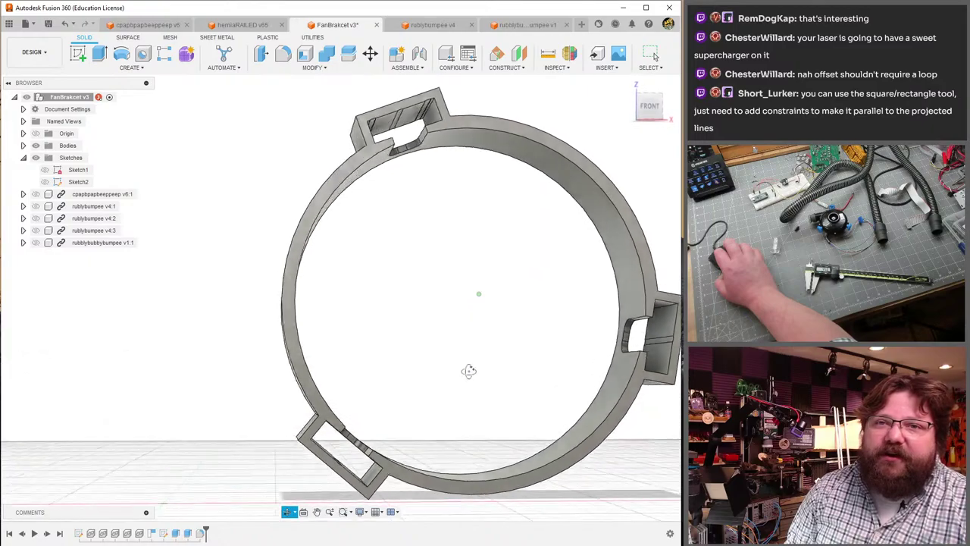
{"action": "middle_click_drag", "start_coordinate": [403, 234], "coordinate": [328, 293], "text": "shift"}
{"action": "scroll", "coordinate": [311, 174], "scroll_direction": "up", "scroll_amount": 6}
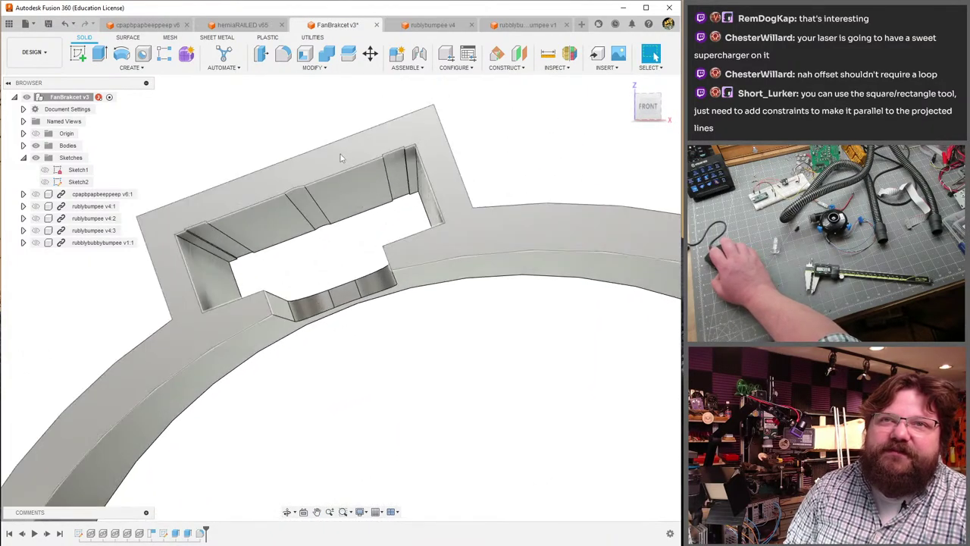
{"action": "scroll", "coordinate": [353, 265], "scroll_direction": "down", "scroll_amount": 6}
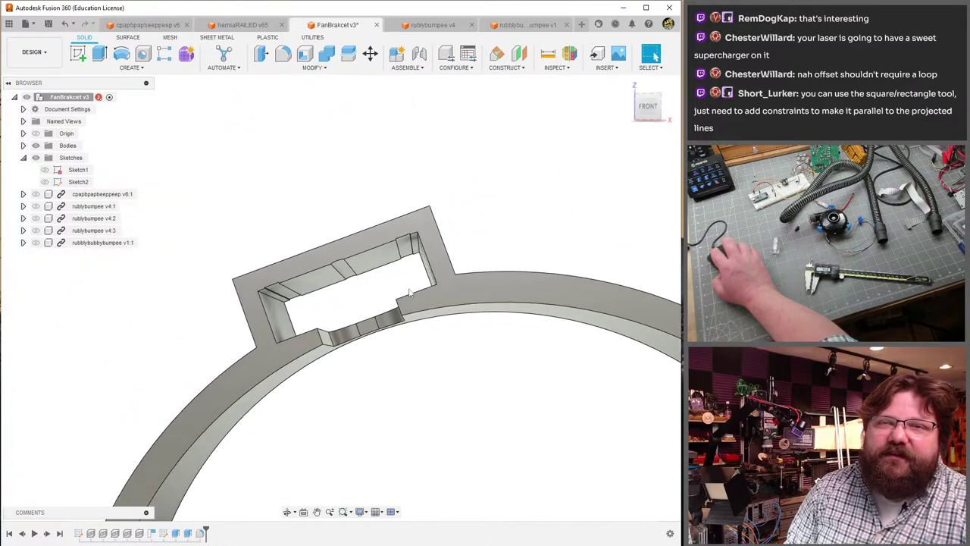
{"action": "middle_click_drag", "start_coordinate": [493, 396], "coordinate": [578, 195], "text": "shift"}
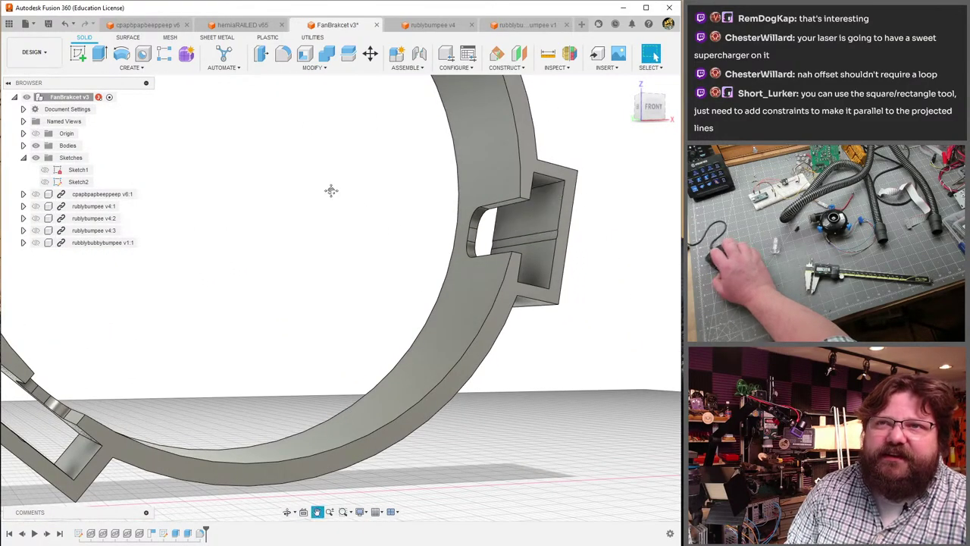
{"action": "middle_click_drag", "start_coordinate": [331, 191], "coordinate": [338, 281], "text": "shift"}
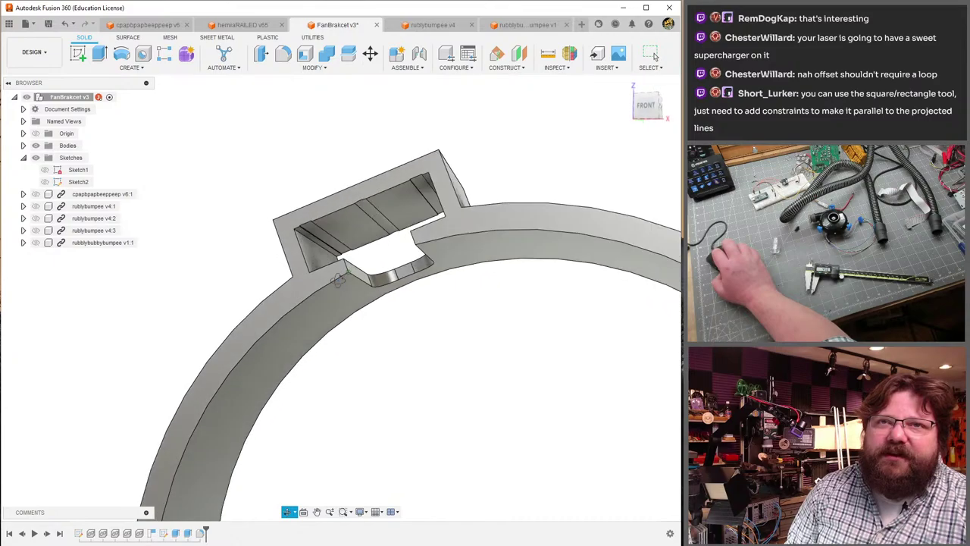
{"action": "scroll", "coordinate": [312, 227], "scroll_direction": "up", "scroll_amount": 5}
{"action": "scroll", "coordinate": [311, 226], "scroll_direction": "down", "scroll_amount": 5}
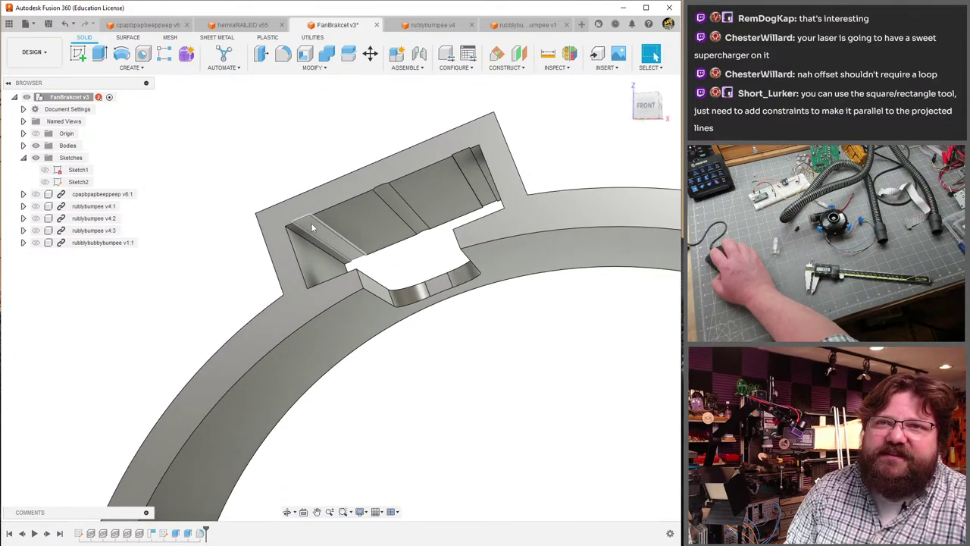
{"action": "middle_click_drag", "start_coordinate": [311, 226], "coordinate": [422, 278], "text": "shift"}
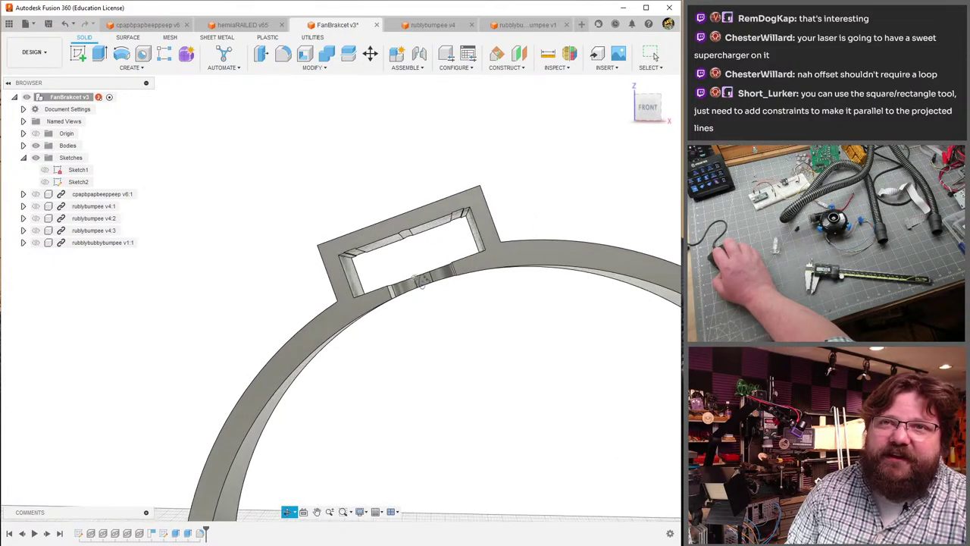
{"action": "scroll", "coordinate": [412, 270], "scroll_direction": "up", "scroll_amount": 3}
{"action": "scroll", "coordinate": [370, 224], "scroll_direction": "down", "scroll_amount": 1}
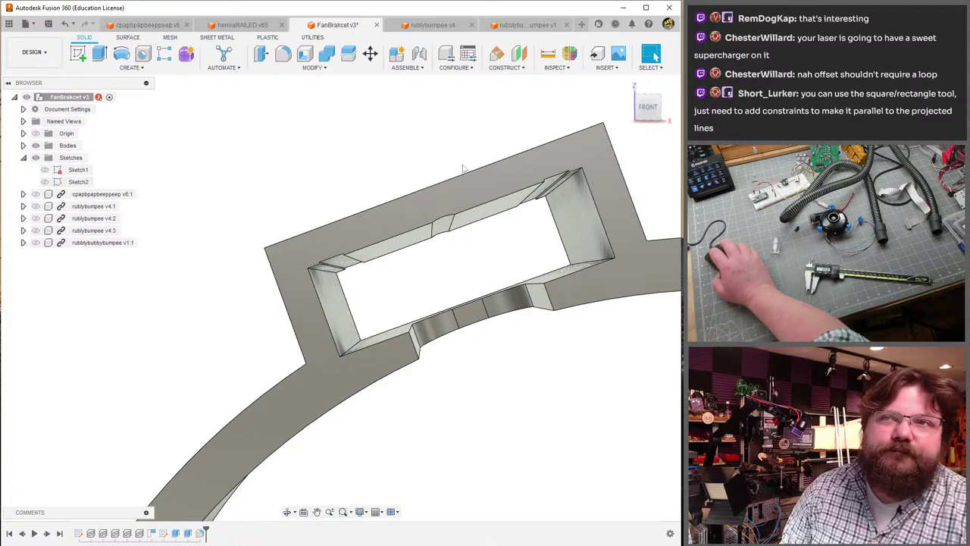
{"action": "scroll", "coordinate": [453, 294], "scroll_direction": "down", "scroll_amount": 5}
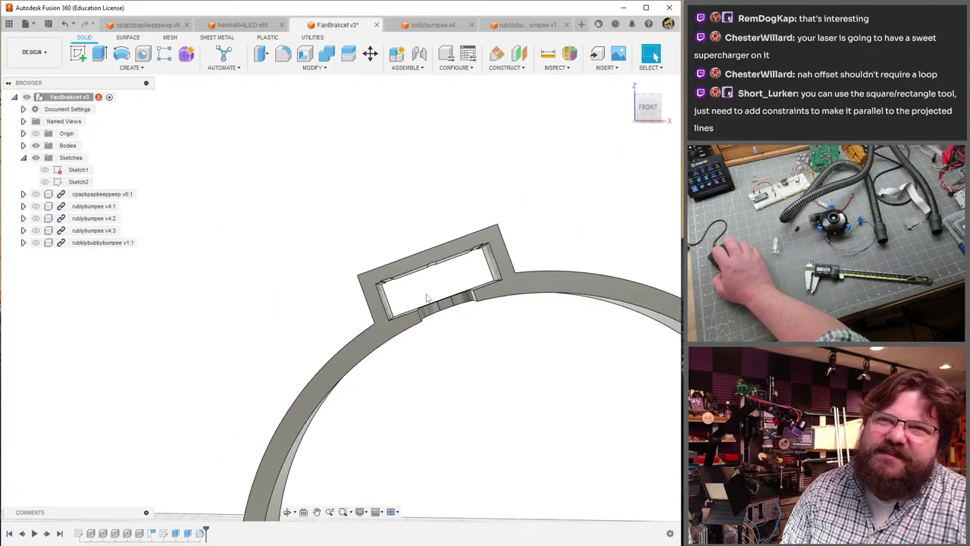
{"action": "middle_click_drag", "start_coordinate": [454, 294], "coordinate": [402, 287], "text": "shift"}
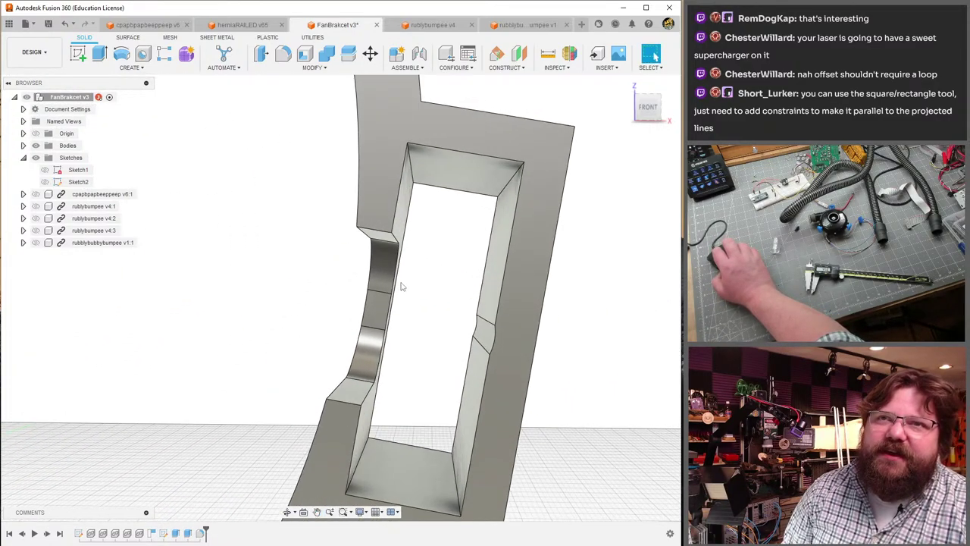
- Show the blower and all four bumper components again and inspect how they sit in the bracket's housings
{"action": "left_click", "coordinate": [35, 230]}
{"action": "left_click", "coordinate": [35, 217]}
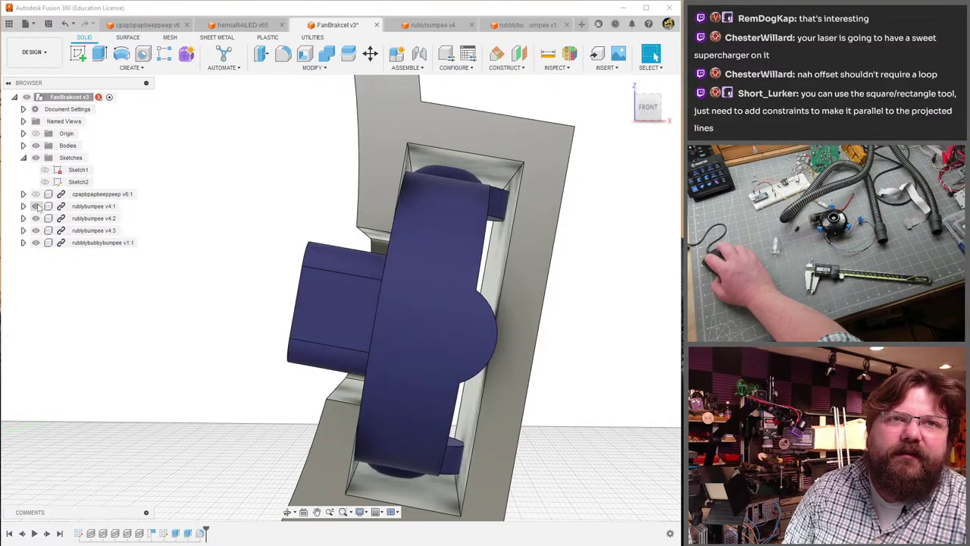
{"action": "left_click", "coordinate": [36, 205]}
{"action": "left_click", "coordinate": [36, 193]}
{"action": "scroll", "coordinate": [457, 188], "scroll_direction": "up", "scroll_amount": 5}
{"action": "middle_click_drag", "start_coordinate": [457, 188], "coordinate": [18, 107], "text": "shift"}
{"action": "scroll", "coordinate": [426, 238], "scroll_direction": "up", "scroll_amount": 2}
{"action": "scroll", "coordinate": [421, 236], "scroll_direction": "down", "scroll_amount": 5}
{"action": "scroll", "coordinate": [365, 285], "scroll_direction": "up", "scroll_amount": 4}
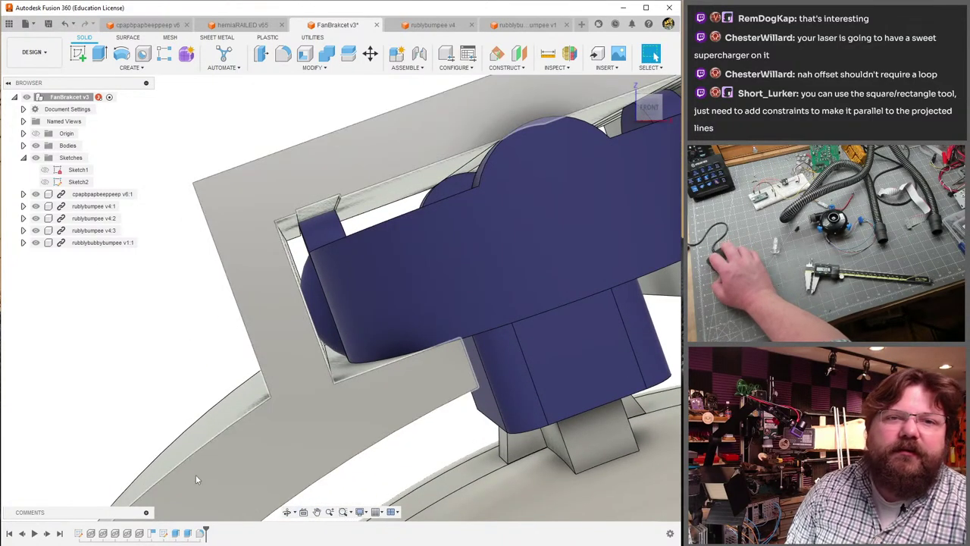
{"action": "double_click", "coordinate": [188, 533]}
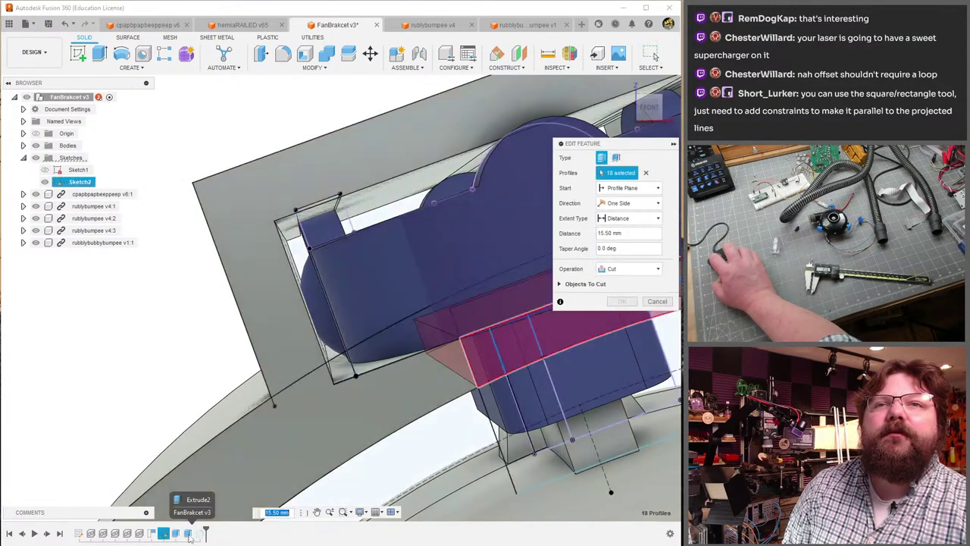
{"action": "mouse_move", "coordinate": [174, 425]}
{"action": "middle_mouse_down", "text": "shift"}
{"action": "mouse_move", "coordinate": [155, 364]}
{"action": "mouse_move", "coordinate": [175, 319]}
{"action": "mouse_move", "coordinate": [176, 241]}
{"action": "middle_mouse_up", "text": "shift"}
{"action": "key", "text": "Escape"}
{"action": "double_click", "coordinate": [175, 534]}
{"action": "scroll", "coordinate": [256, 263], "scroll_direction": "down", "scroll_amount": 3}
{"action": "left_click", "coordinate": [286, 269]}
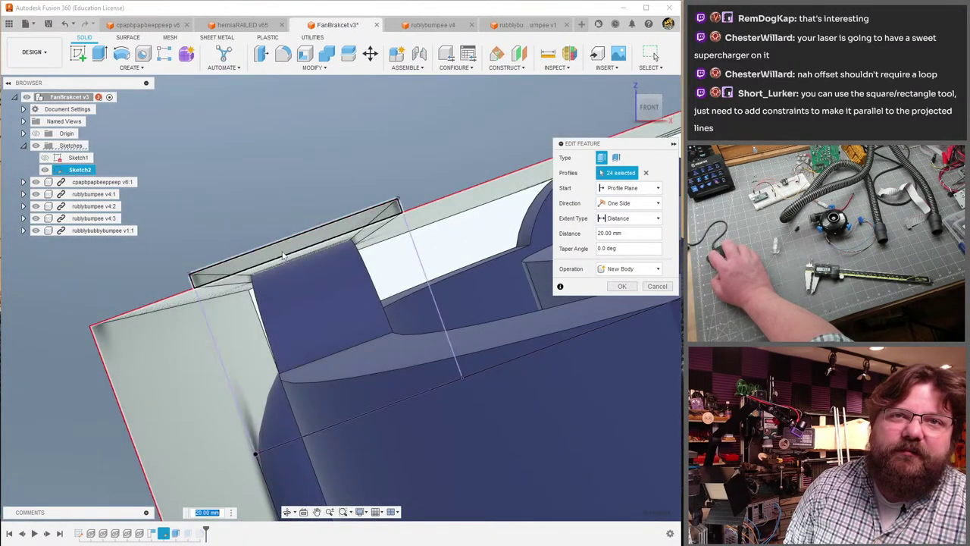
{"action": "middle_click_drag", "start_coordinate": [285, 269], "coordinate": [445, 215], "text": "shift"}
{"action": "left_click", "coordinate": [447, 209]}
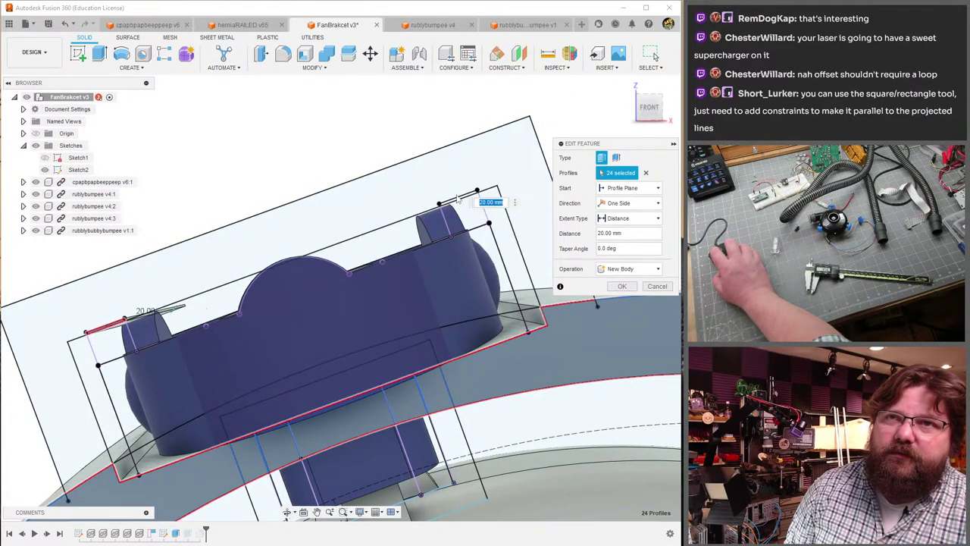
{"action": "left_click", "coordinate": [458, 198]}
{"action": "scroll", "coordinate": [483, 227], "scroll_direction": "up", "scroll_amount": 5}
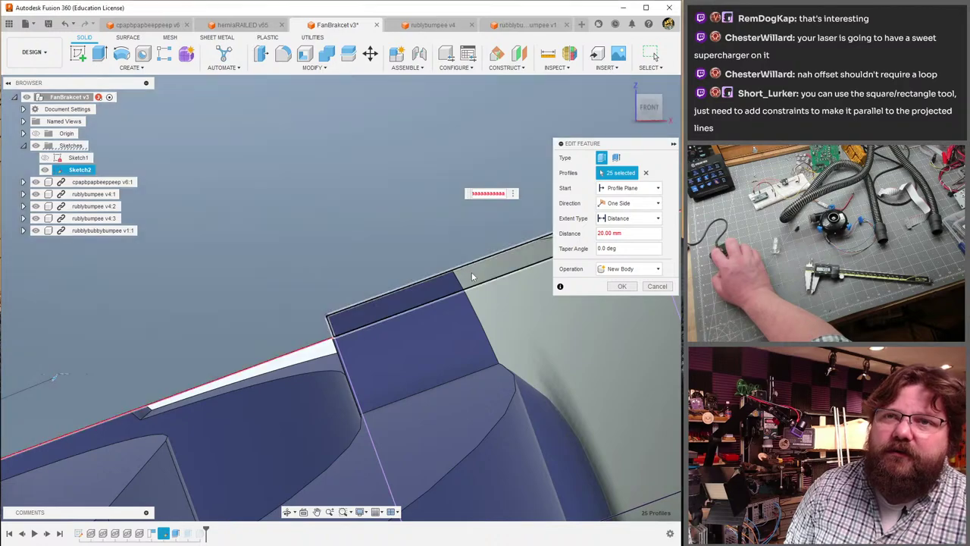
{"action": "scroll", "coordinate": [472, 277], "scroll_direction": "down", "scroll_amount": 5}
{"action": "left_click", "coordinate": [394, 337]}
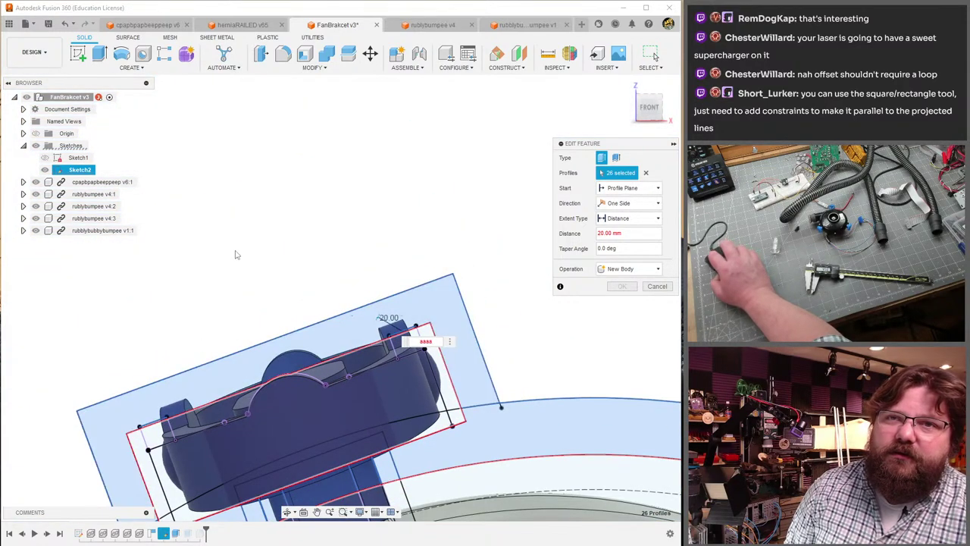
{"action": "scroll", "coordinate": [439, 203], "scroll_direction": "up", "scroll_amount": 5}
{"action": "scroll", "coordinate": [457, 161], "scroll_direction": "up", "scroll_amount": 1}
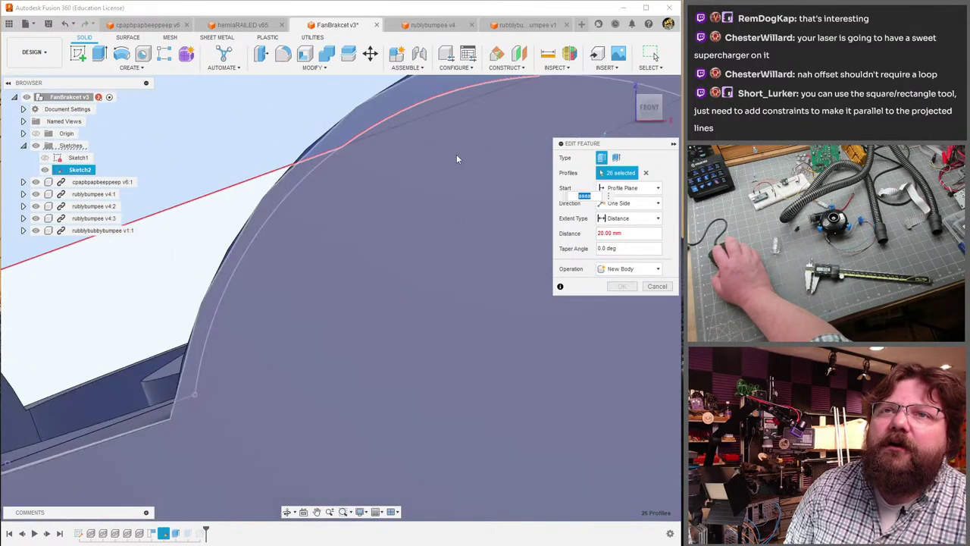
{"action": "scroll", "coordinate": [362, 232], "scroll_direction": "down", "scroll_amount": 6}
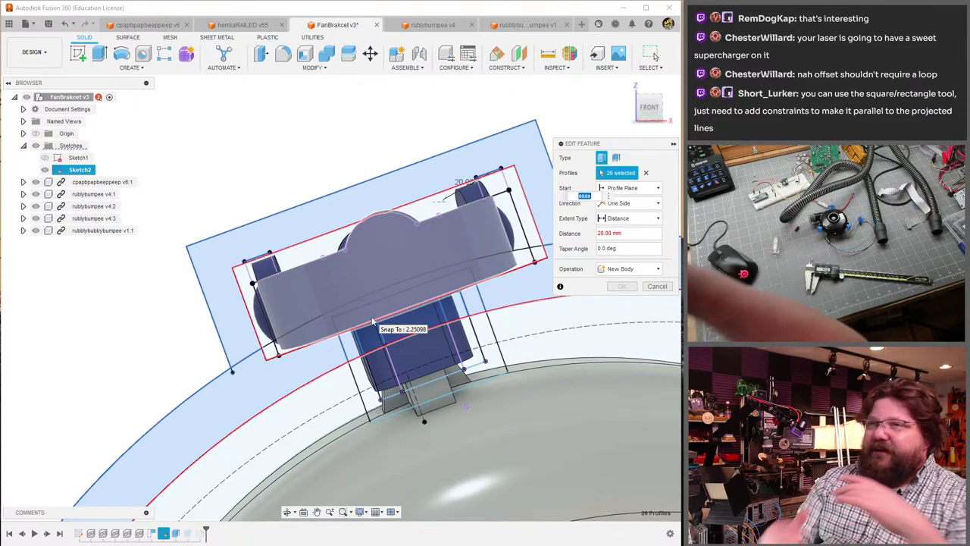
{"action": "left_click_drag", "start_coordinate": [372, 322], "coordinate": [300, 313]}
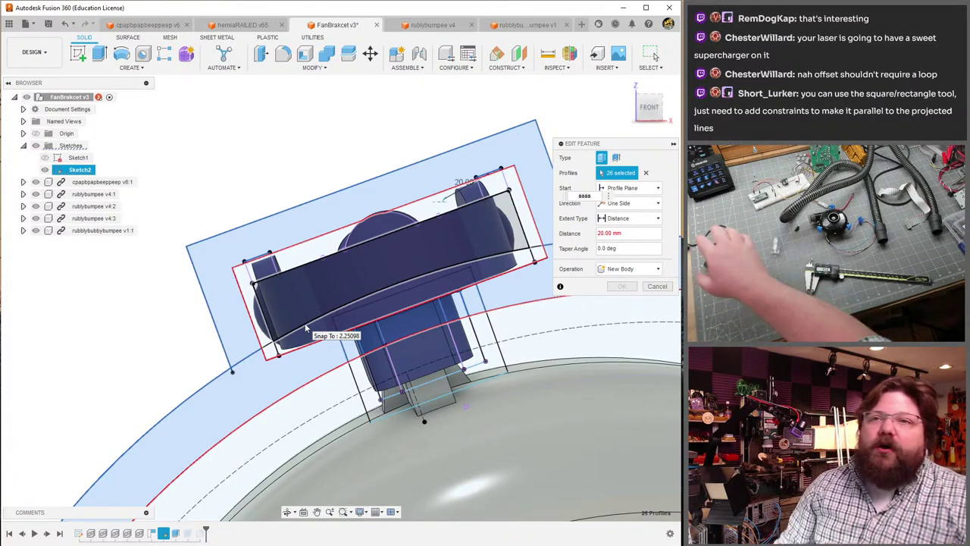
{"action": "scroll", "coordinate": [463, 264], "scroll_direction": "down", "scroll_amount": 8}
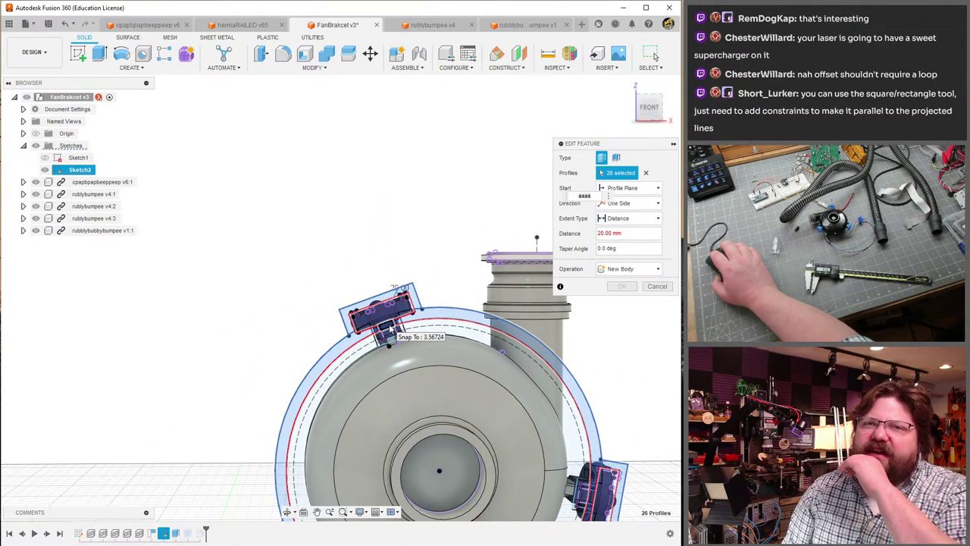
{"action": "scroll", "coordinate": [388, 328], "scroll_direction": "up", "scroll_amount": 8}
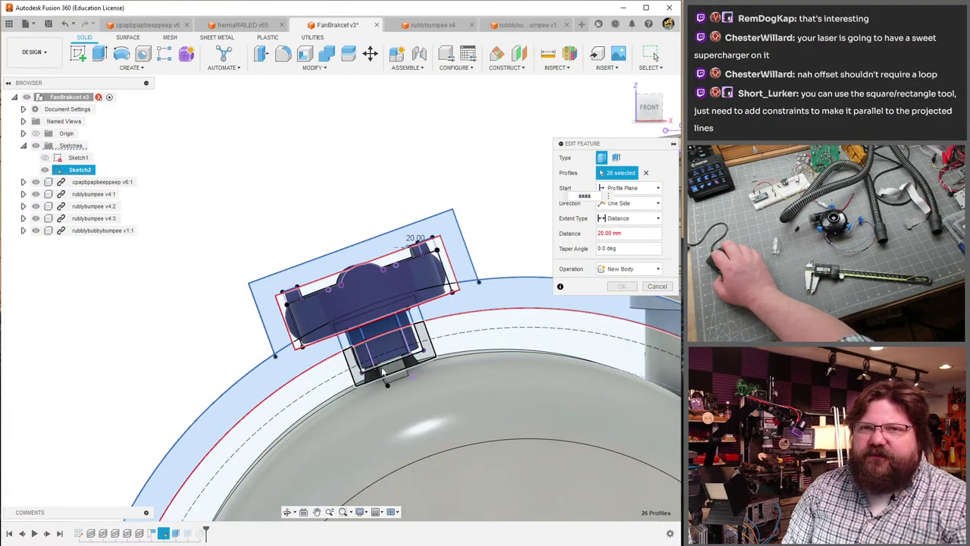
{"action": "left_click", "coordinate": [653, 287]}
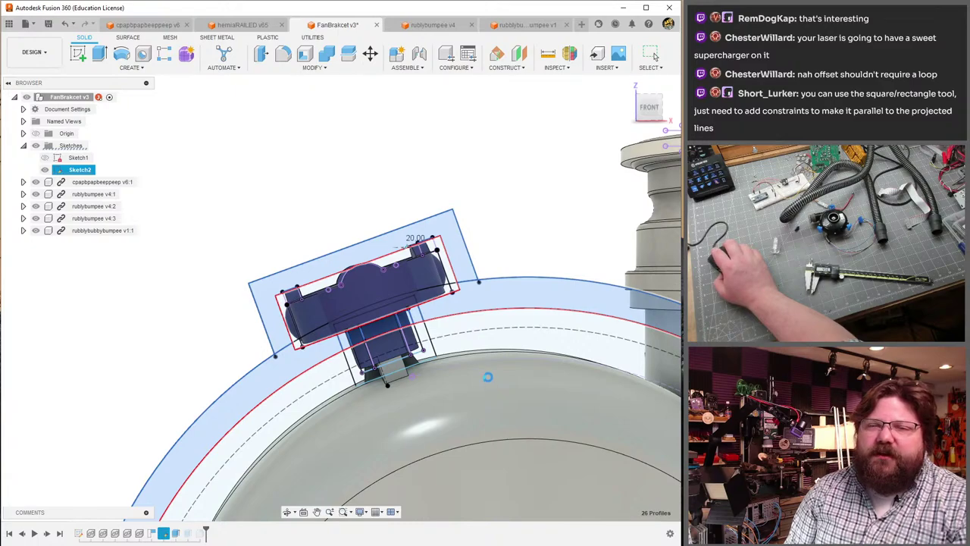
- Add the two narrow notch profiles beside the bumper's tabs in the upper-left housing to the bracket's base extrude
{"action": "middle_click_drag", "start_coordinate": [488, 375], "coordinate": [327, 528], "text": "shift"}
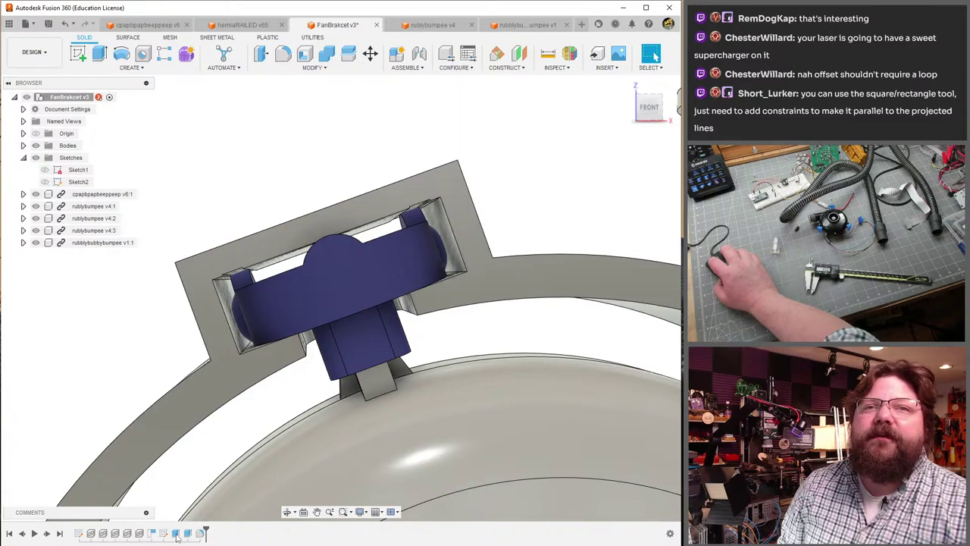
{"action": "double_click", "coordinate": [175, 534]}
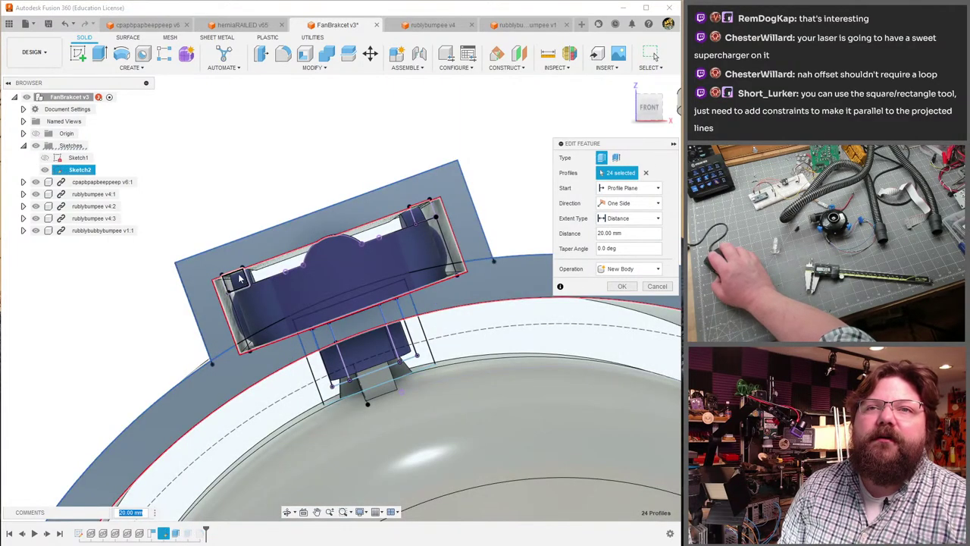
{"action": "scroll", "coordinate": [239, 278], "scroll_direction": "up", "scroll_amount": 5}
{"action": "left_click", "coordinate": [237, 283]}
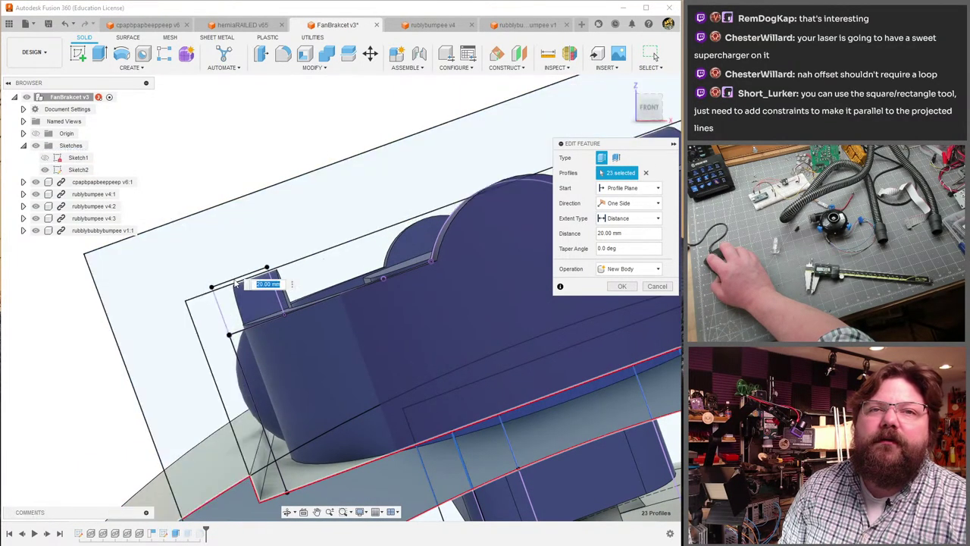
{"action": "left_click", "coordinate": [236, 283]}
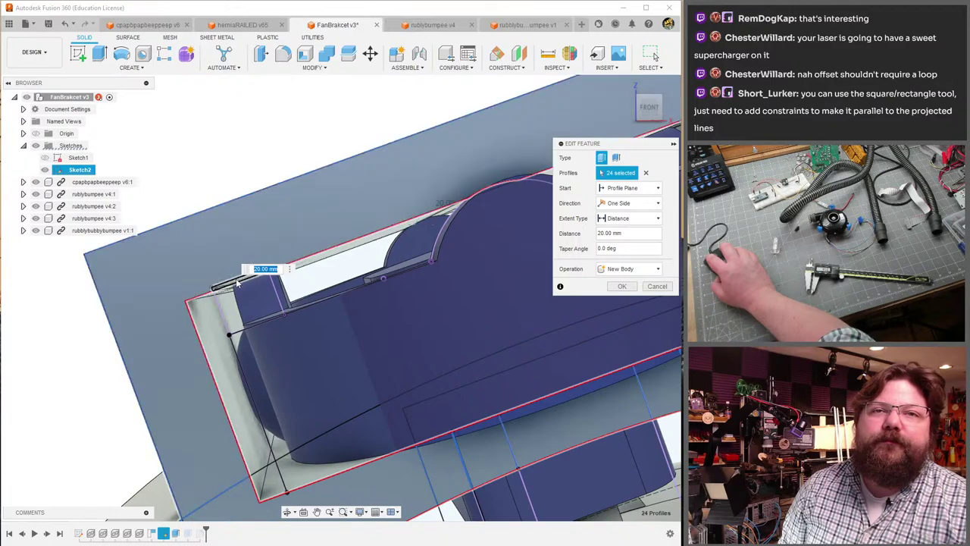
{"action": "middle_click_drag", "start_coordinate": [281, 267], "coordinate": [328, 254], "text": "shift"}
{"action": "left_click", "coordinate": [328, 254]}
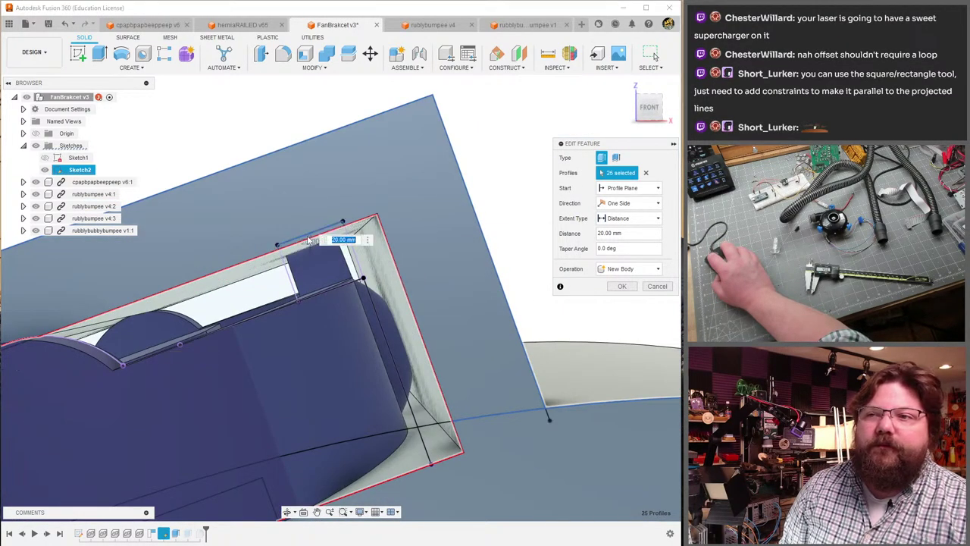
{"action": "left_click", "coordinate": [197, 305]}
{"action": "scroll", "coordinate": [198, 304], "scroll_direction": "down", "scroll_amount": 3}
{"action": "left_click", "coordinate": [649, 107]}
{"action": "scroll", "coordinate": [424, 273], "scroll_direction": "up", "scroll_amount": 2}
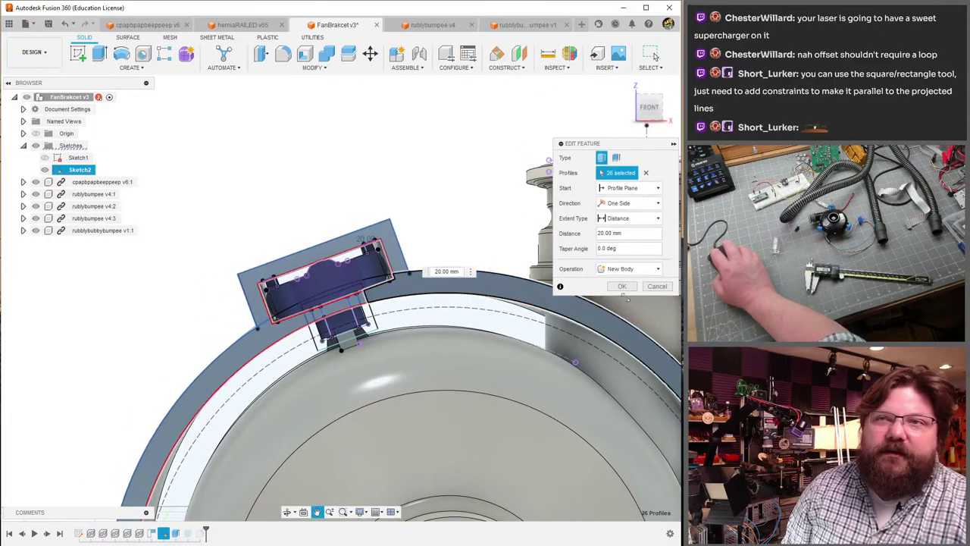
{"action": "left_click", "coordinate": [618, 286]}
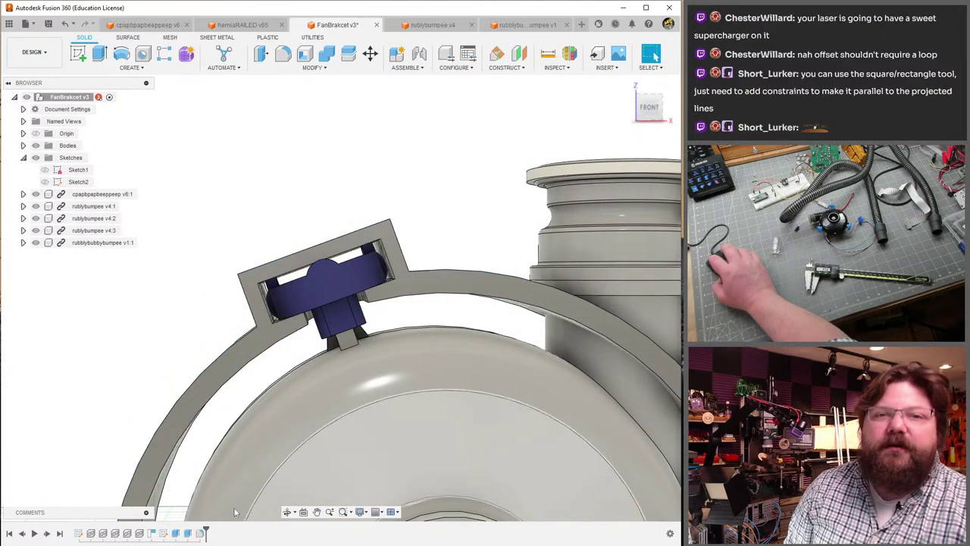
- Try to start the neck clearance cut from an object, using the bracket's ring face, and abandon the edit
{"action": "double_click", "coordinate": [189, 533]}
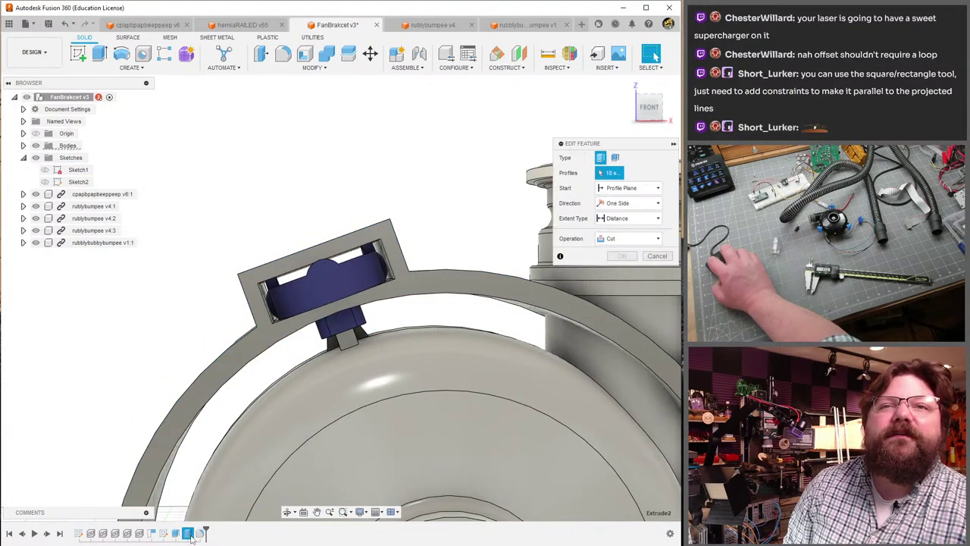
{"action": "left_click", "coordinate": [638, 190]}
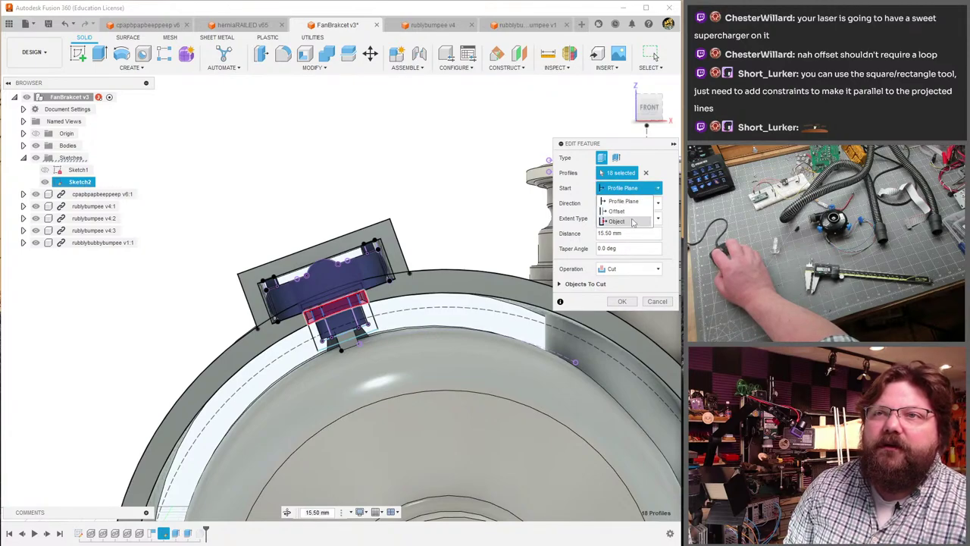
{"action": "left_click", "coordinate": [633, 222]}
{"action": "middle_click_drag", "start_coordinate": [486, 250], "coordinate": [140, 296], "text": "shift"}
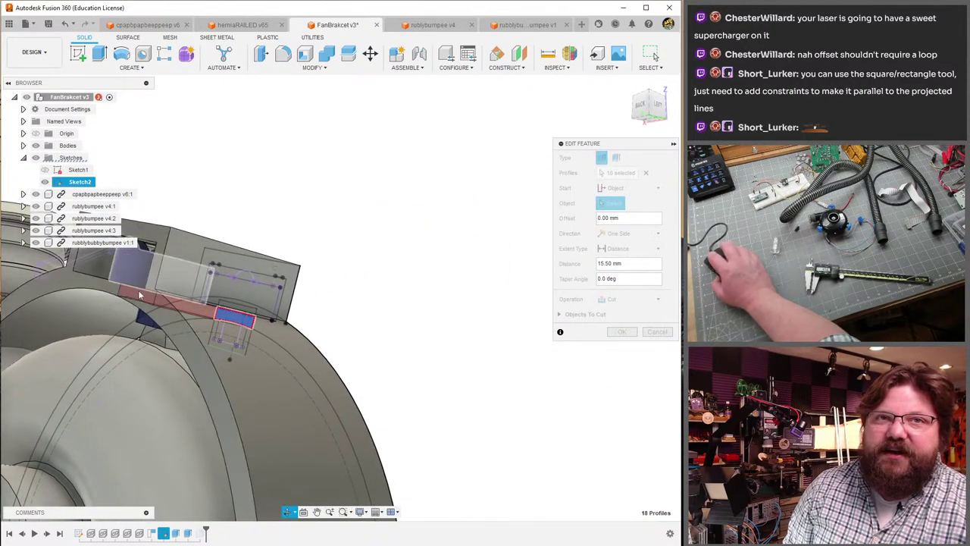
{"action": "left_click", "coordinate": [139, 295]}
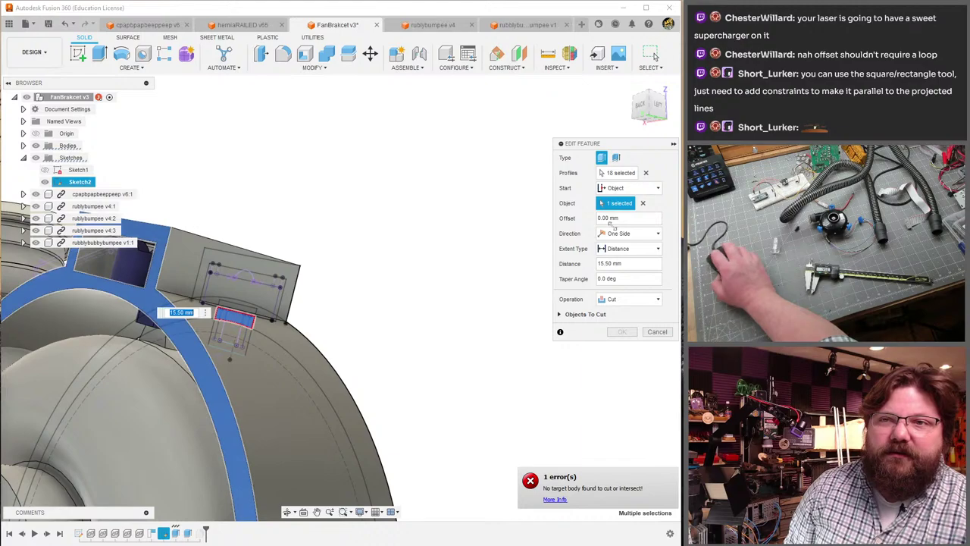
{"action": "left_click", "coordinate": [658, 333]}
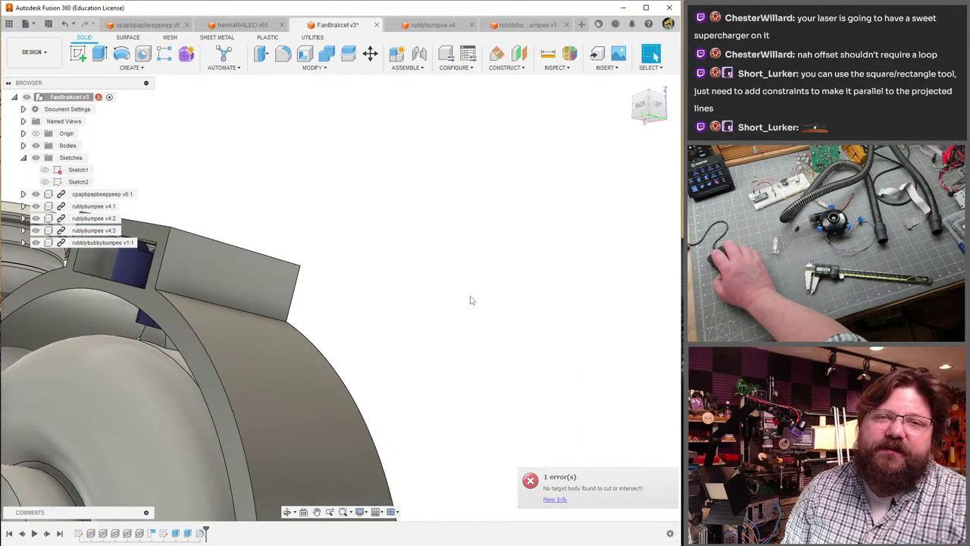
- Measure the distance between the upper bumper's curved face and the bracket's ring face
{"action": "middle_click_drag", "start_coordinate": [451, 283], "coordinate": [423, 294], "text": "shift"}
{"action": "scroll", "coordinate": [413, 283], "scroll_direction": "up", "scroll_amount": 3}
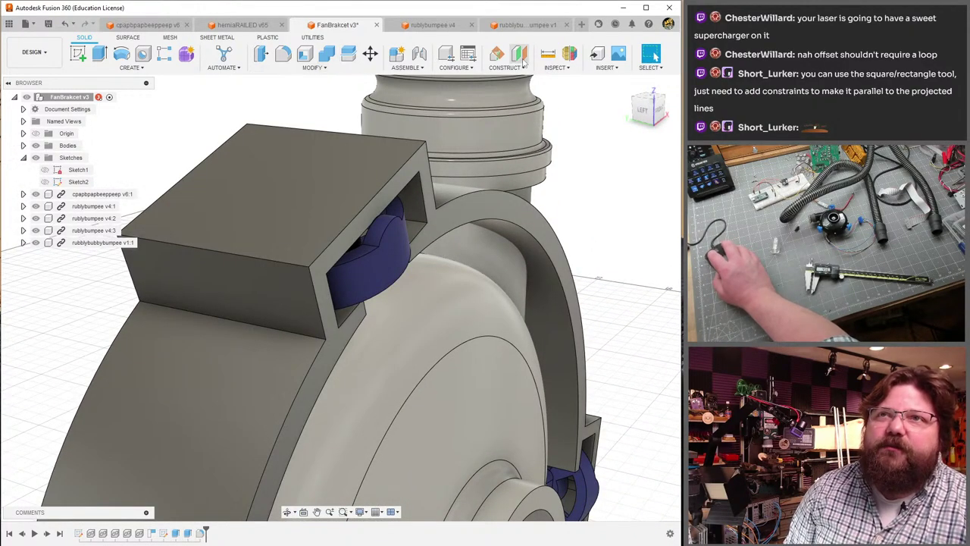
{"action": "left_click", "coordinate": [546, 54]}
{"action": "left_click", "coordinate": [369, 219]}
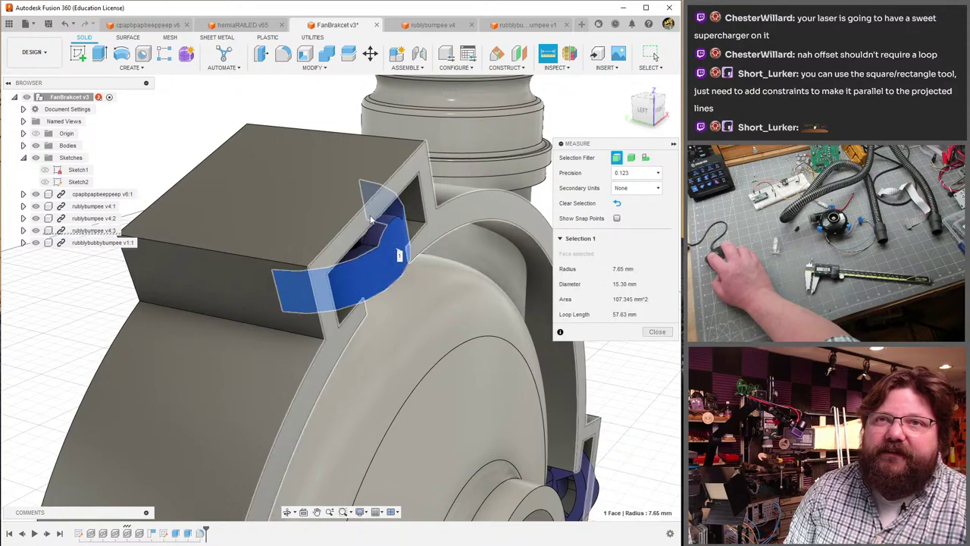
{"action": "left_click", "coordinate": [367, 224]}
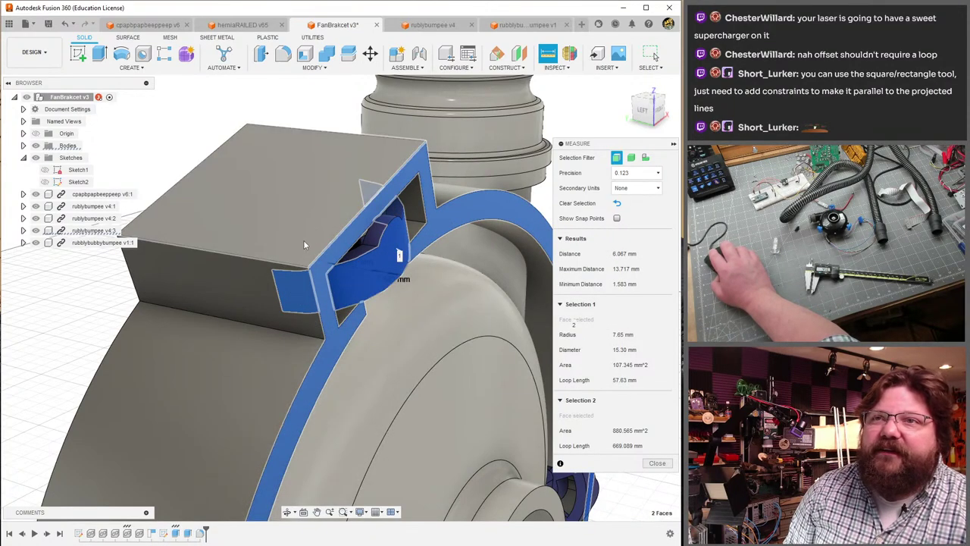
{"action": "middle_click_drag", "start_coordinate": [301, 207], "coordinate": [322, 189], "text": "shift"}
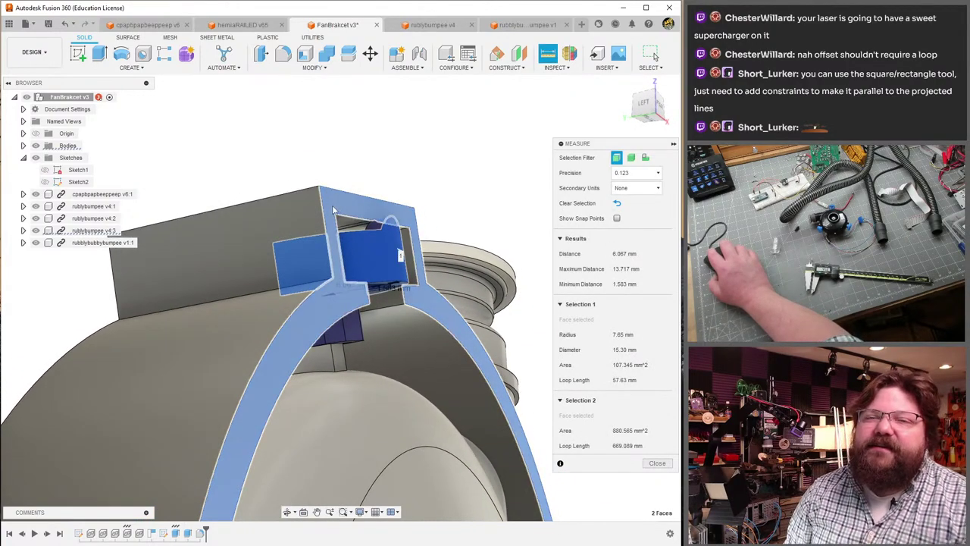
{"action": "scroll", "coordinate": [329, 211], "scroll_direction": "up", "scroll_amount": 5}
{"action": "scroll", "coordinate": [329, 211], "scroll_direction": "down", "scroll_amount": 8}
{"action": "key", "text": "Escape"}
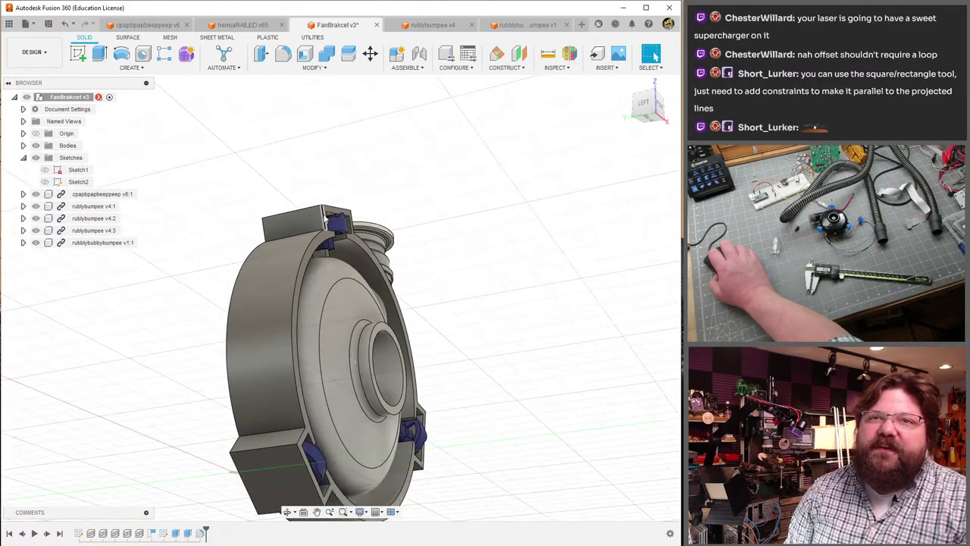
- Edit the captured component positions and select the blower and rubblybubbybumpee components
{"action": "middle_click_drag", "start_coordinate": [341, 232], "coordinate": [452, 222], "text": "shift"}
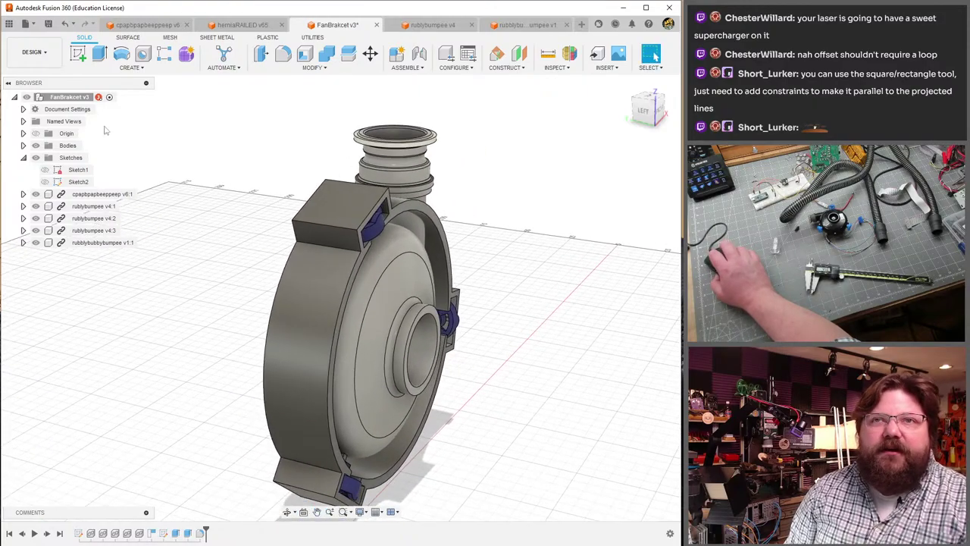
{"action": "double_click", "coordinate": [151, 533]}
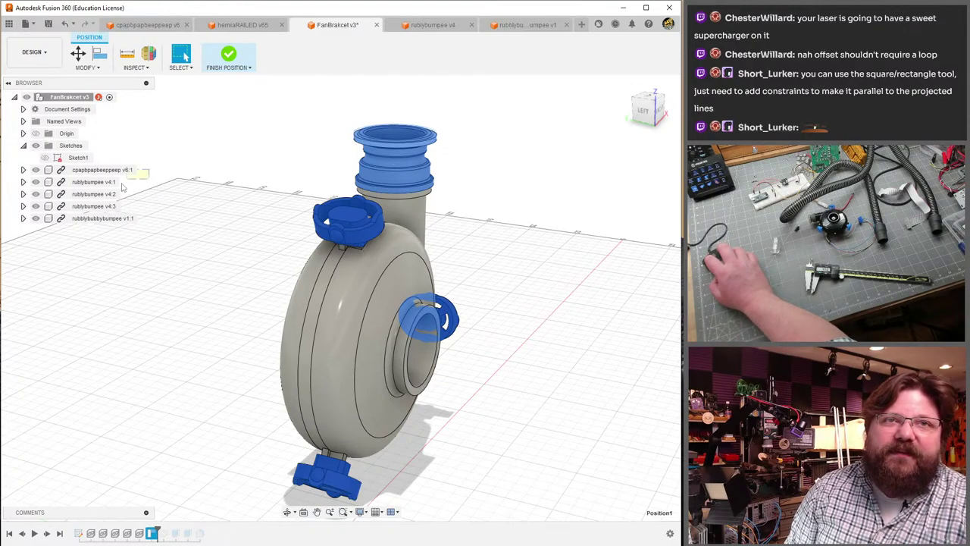
{"action": "left_click", "coordinate": [88, 170]}
{"action": "left_click", "coordinate": [89, 219], "text": "ctrl"}
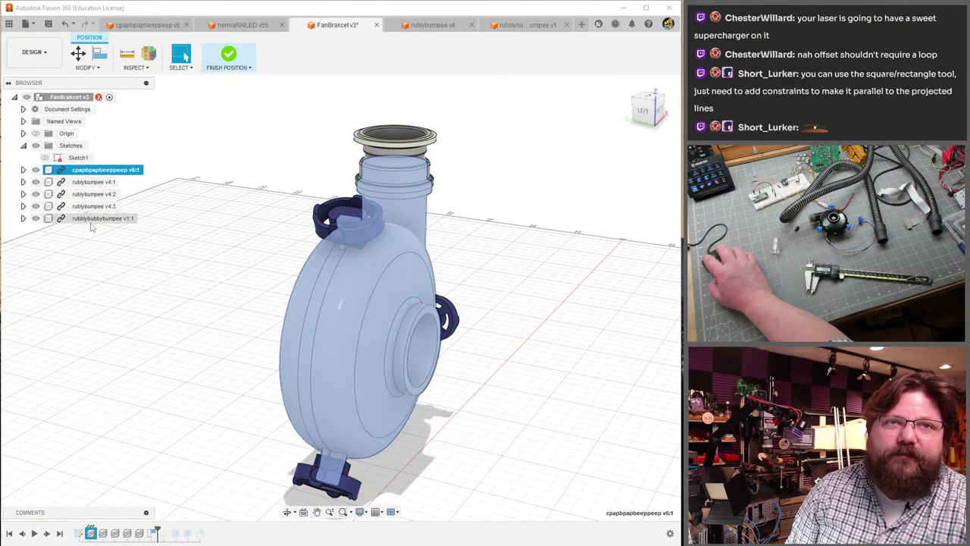
- Move the fan housing component cpapbpapbeeppeep by -1.583 mm in its Z direction
{"action": "left_click", "coordinate": [89, 206], "text": "ctrl"}
{"action": "left_click", "coordinate": [89, 194], "text": "ctrl"}
{"action": "left_click", "coordinate": [88, 182], "text": "ctrl"}
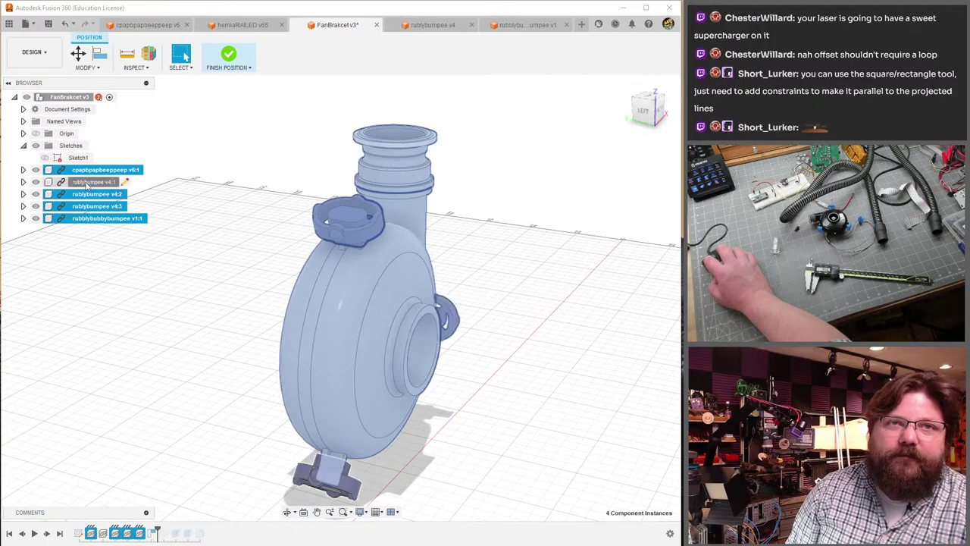
{"action": "right_click", "coordinate": [94, 171]}
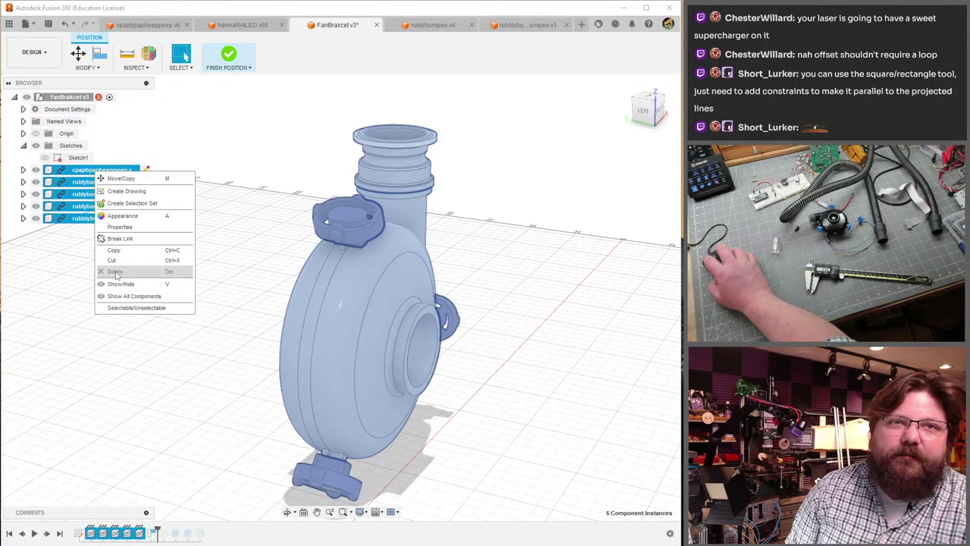
{"action": "left_click", "coordinate": [122, 179]}
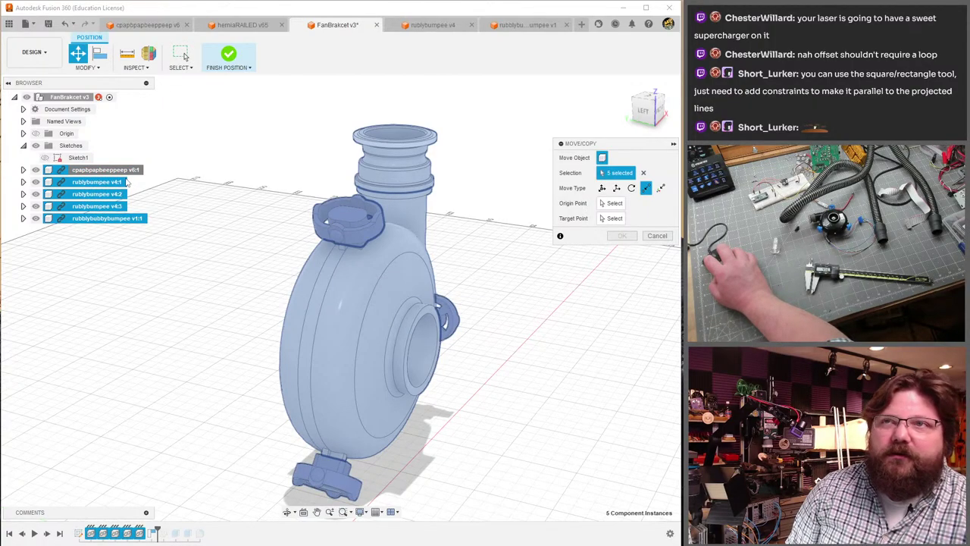
{"action": "left_click", "coordinate": [616, 189]}
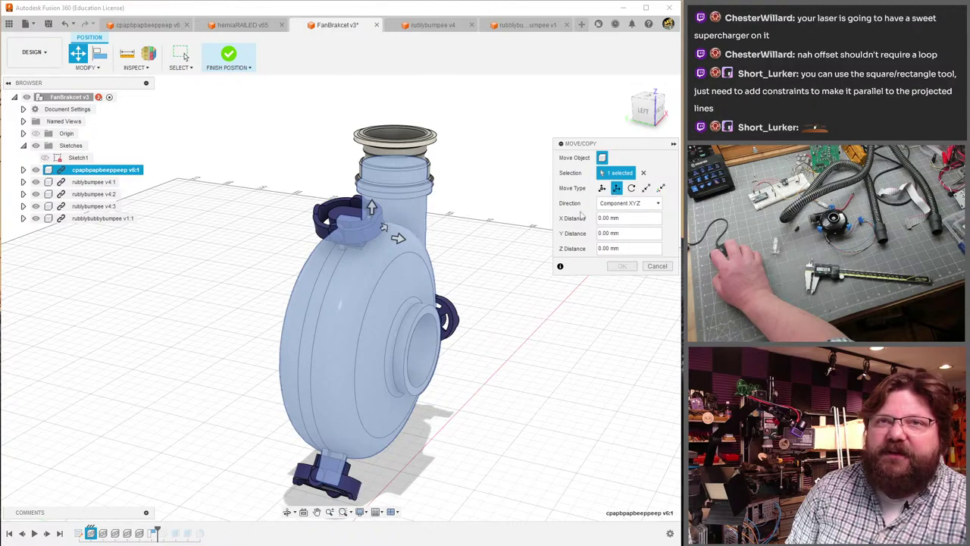
{"action": "middle_click_drag", "start_coordinate": [582, 218], "coordinate": [234, 213], "text": "shift"}
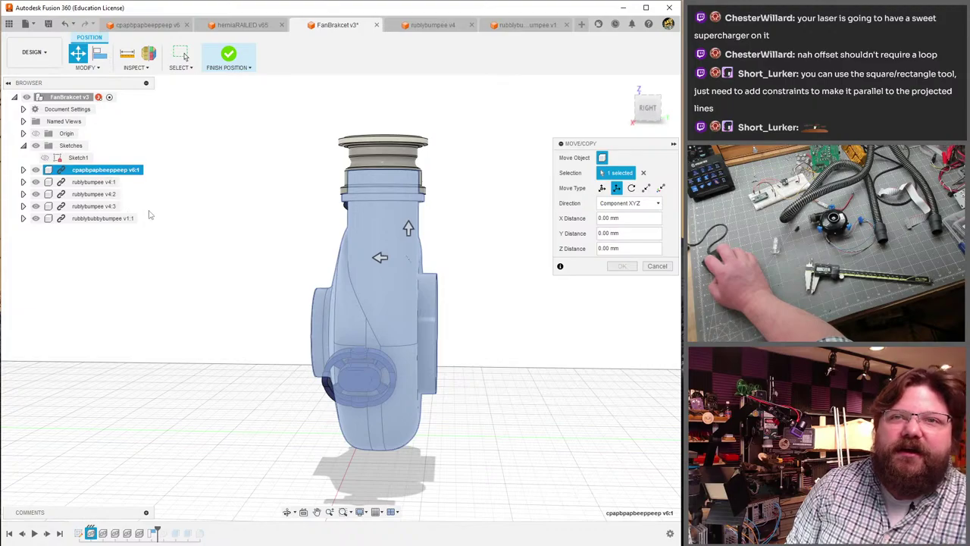
{"action": "middle_click_drag", "start_coordinate": [245, 268], "coordinate": [260, 288], "text": "shift"}
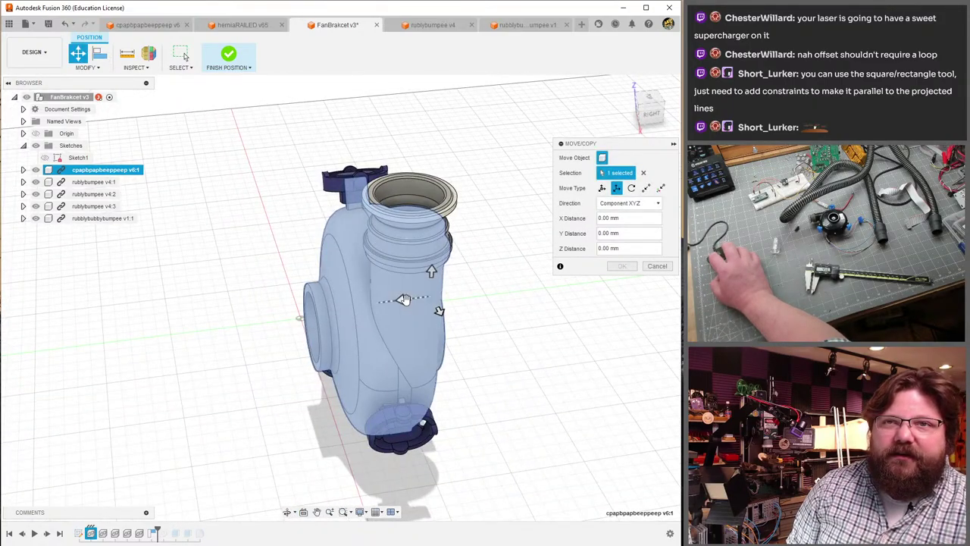
{"action": "left_click_drag", "start_coordinate": [406, 300], "coordinate": [415, 298]}
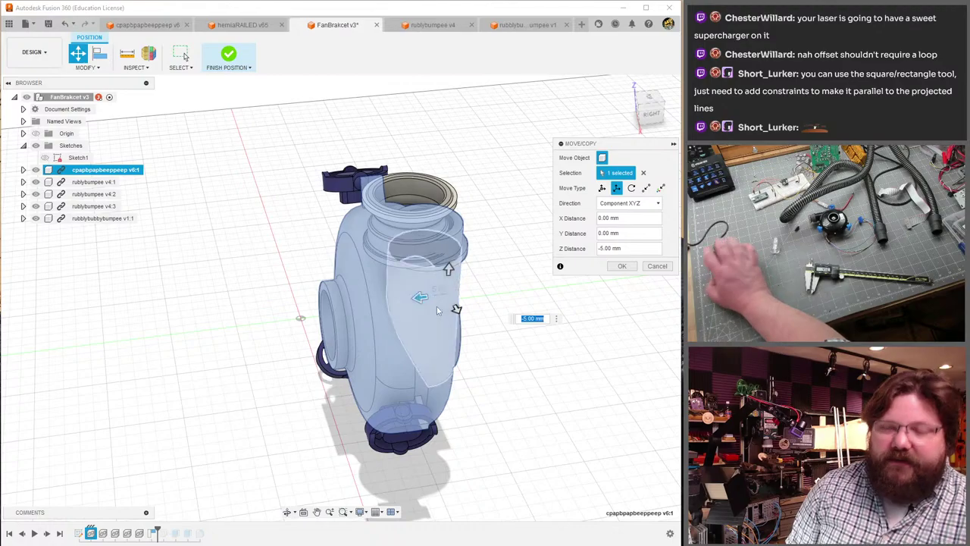
{"action": "type", "text": "-1"}
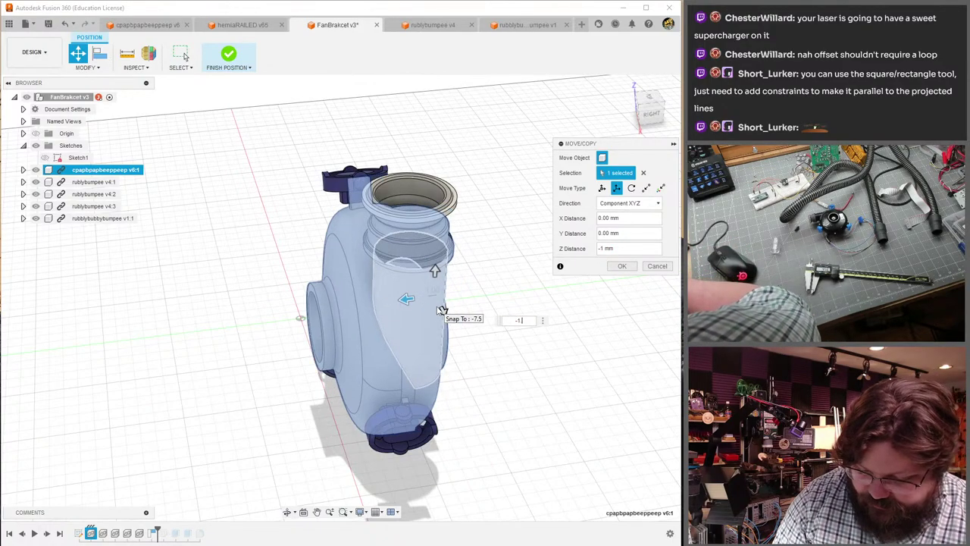
{"action": "type", "text": ".583"}
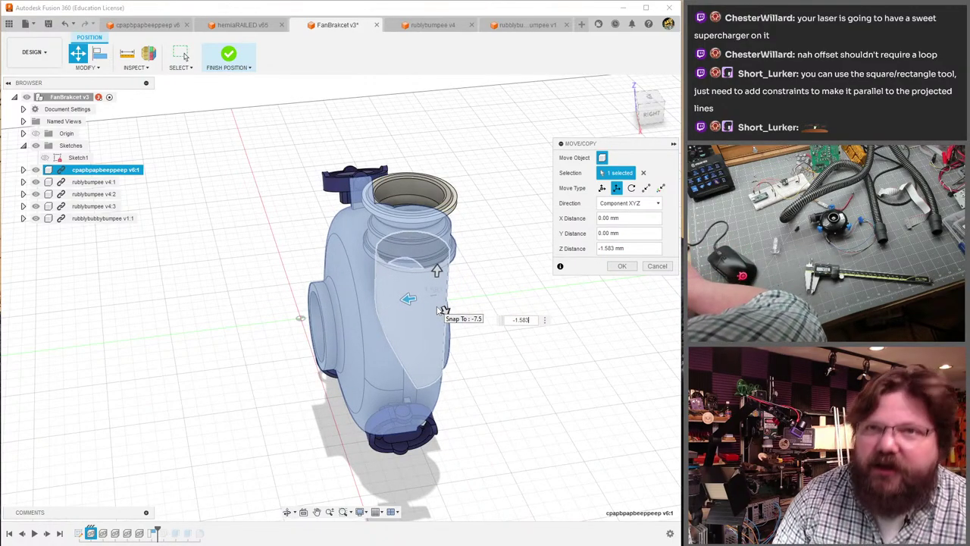
{"action": "key", "text": "Return"}
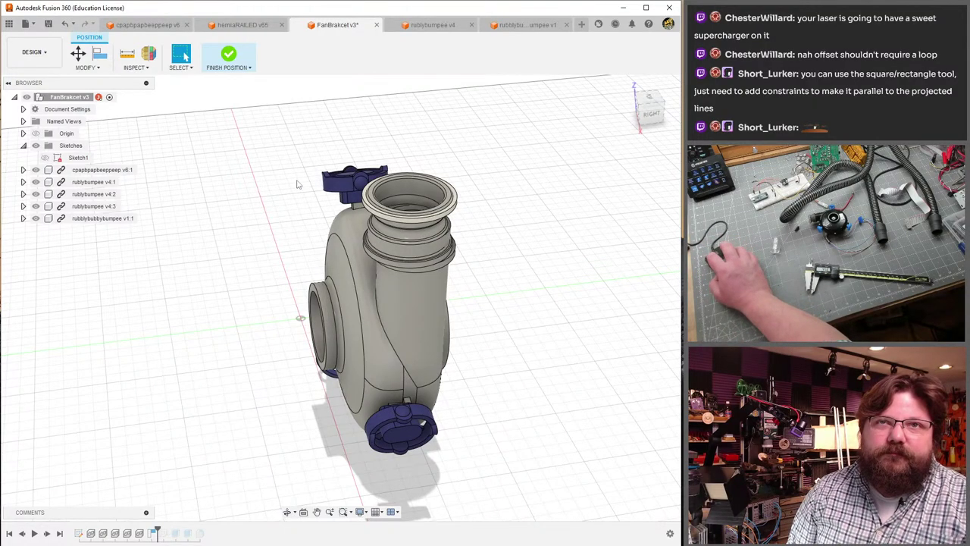
{"action": "left_click", "coordinate": [105, 182]}
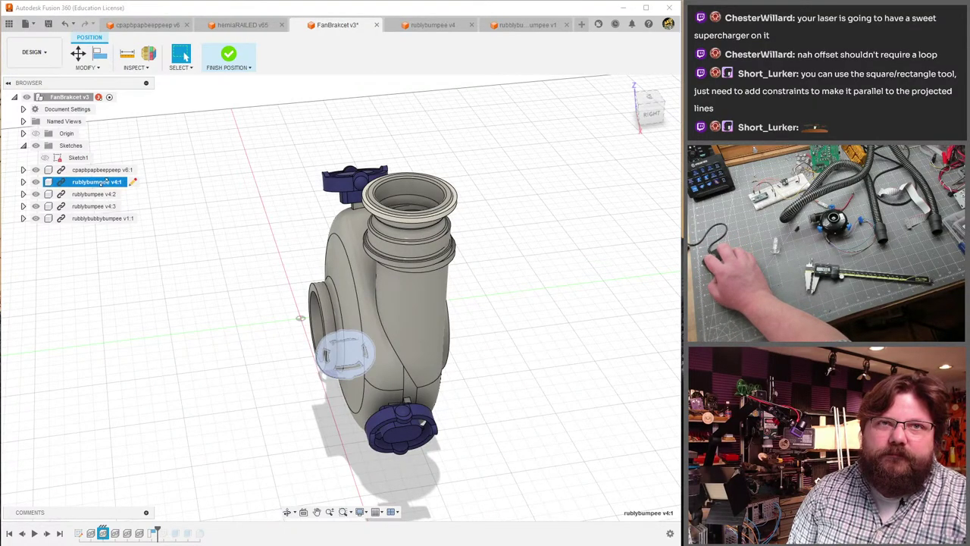
{"action": "middle_click_drag", "start_coordinate": [303, 317], "coordinate": [345, 319], "text": "shift"}
{"action": "scroll", "coordinate": [354, 318], "scroll_direction": "up", "scroll_amount": 5}
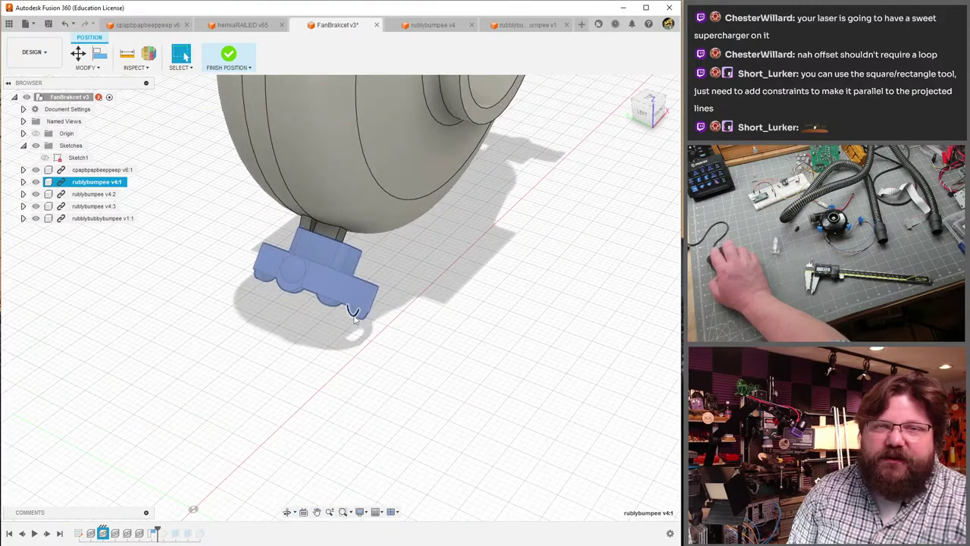
{"action": "scroll", "coordinate": [352, 313], "scroll_direction": "down", "scroll_amount": 5}
{"action": "middle_click_drag", "start_coordinate": [353, 312], "coordinate": [374, 309], "text": "shift"}
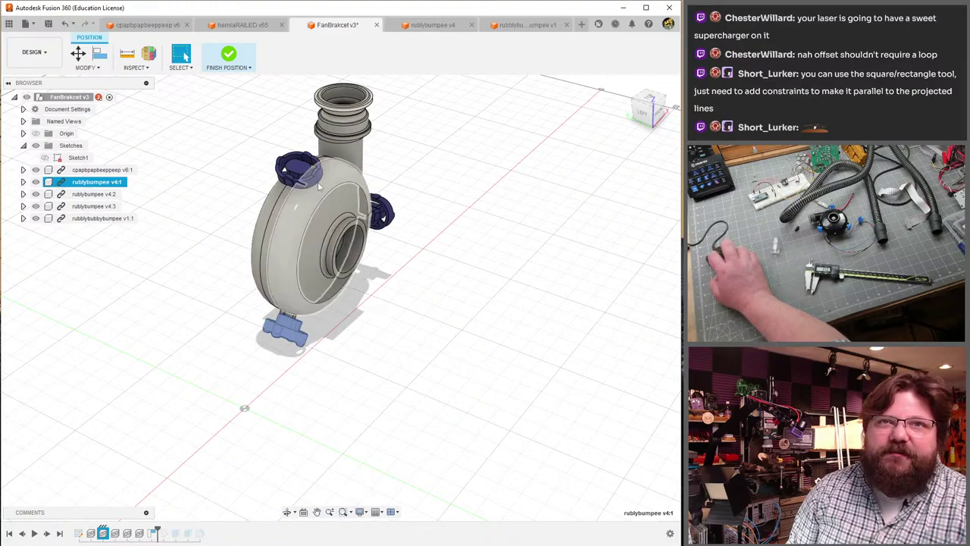
{"action": "left_click", "coordinate": [97, 194], "text": "ctrl"}
{"action": "left_click", "coordinate": [98, 206], "text": "ctrl"}
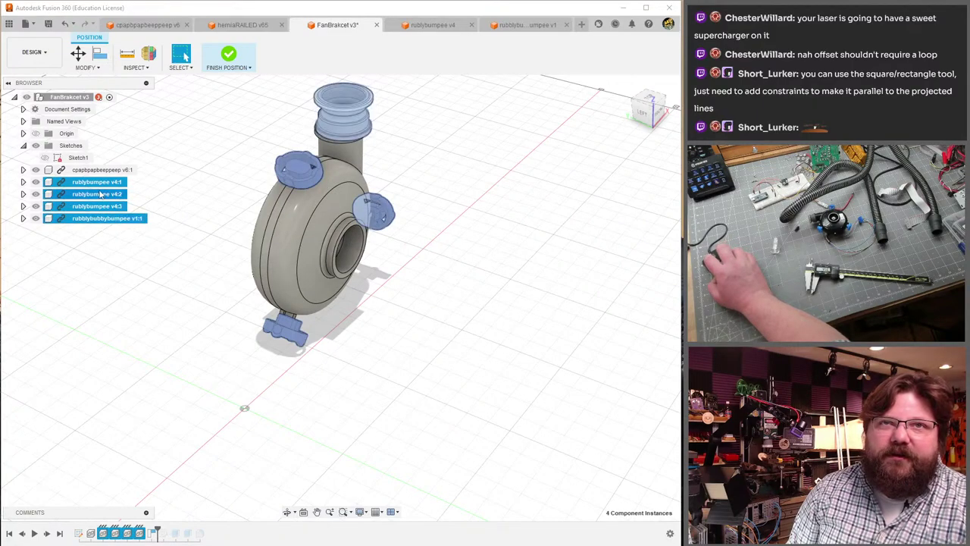
{"action": "right_click", "coordinate": [99, 194]}
{"action": "left_click", "coordinate": [110, 202]}
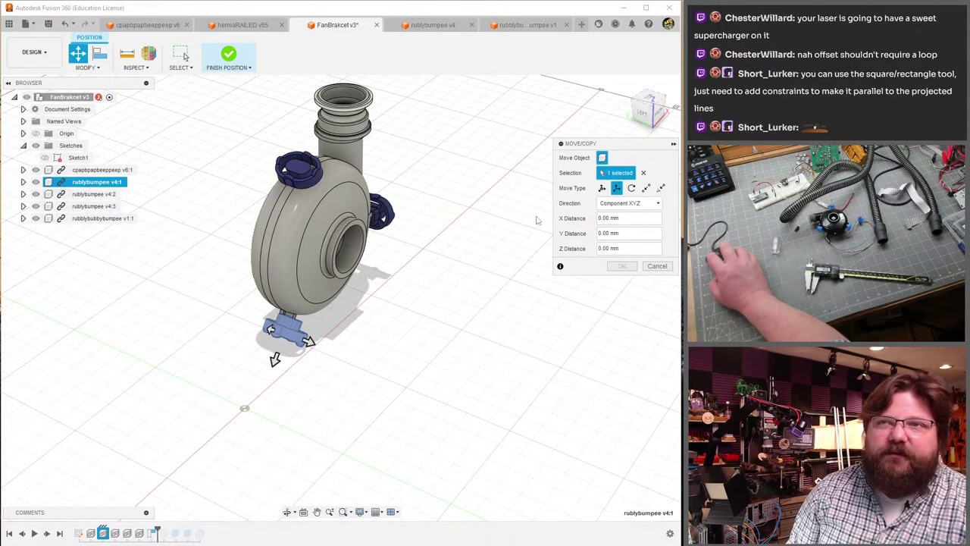
{"action": "left_click", "coordinate": [603, 188]}
{"action": "key", "text": "Escape"}
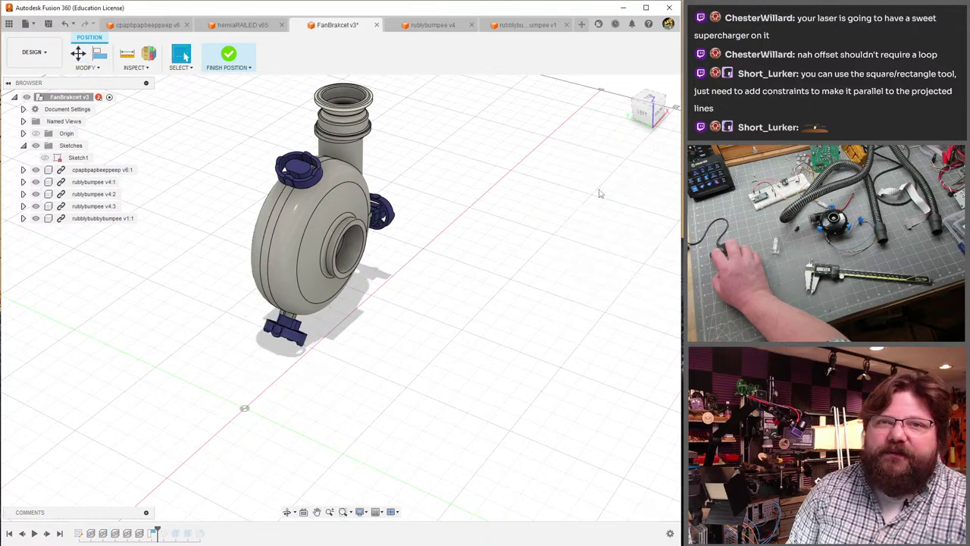
- Move the three rublybumpee components and rubblybubbybumpee together by -1.58 mm in Y, and finish the position edit
{"action": "left_click", "coordinate": [114, 218]}
{"action": "left_click", "coordinate": [95, 206], "text": "ctrl"}
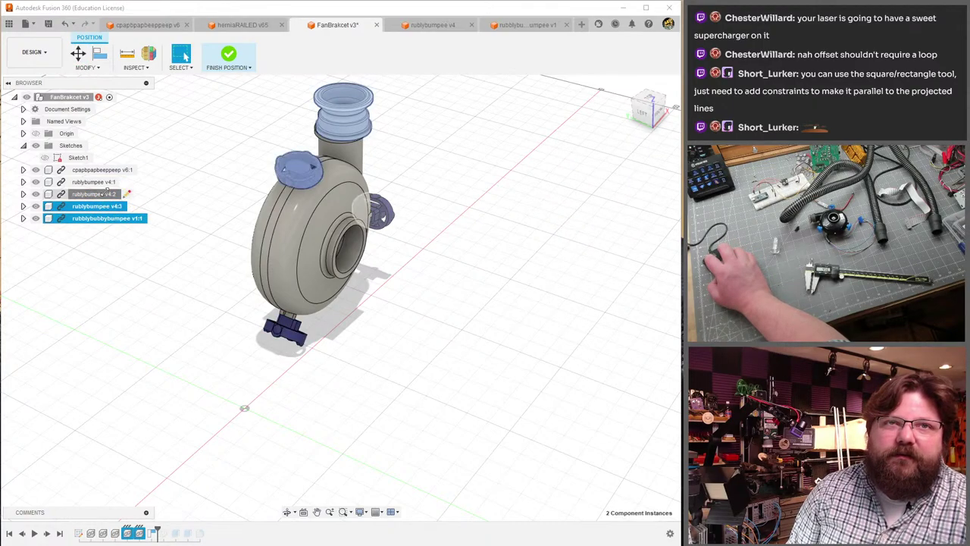
{"action": "left_click", "coordinate": [95, 193], "text": "ctrl"}
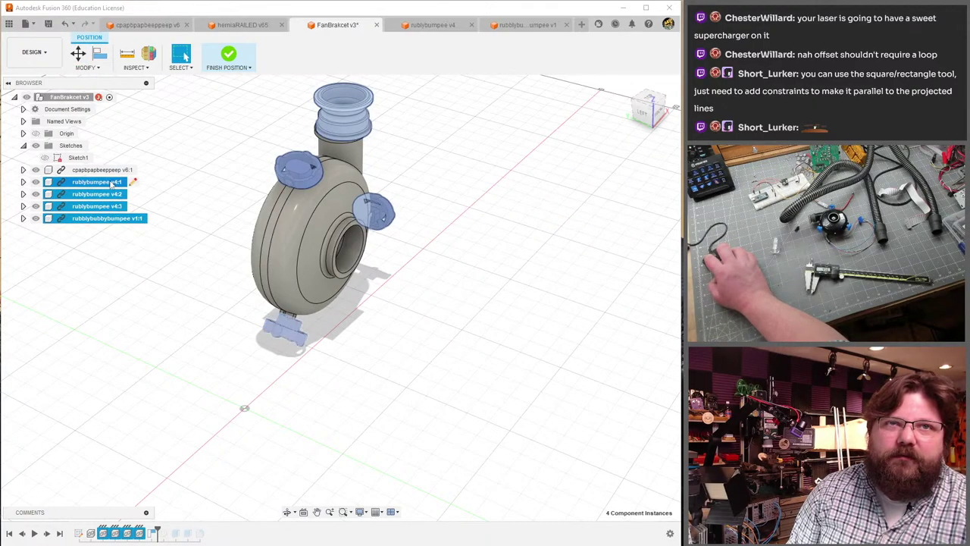
{"action": "right_click", "coordinate": [112, 183]}
{"action": "left_click", "coordinate": [132, 188]}
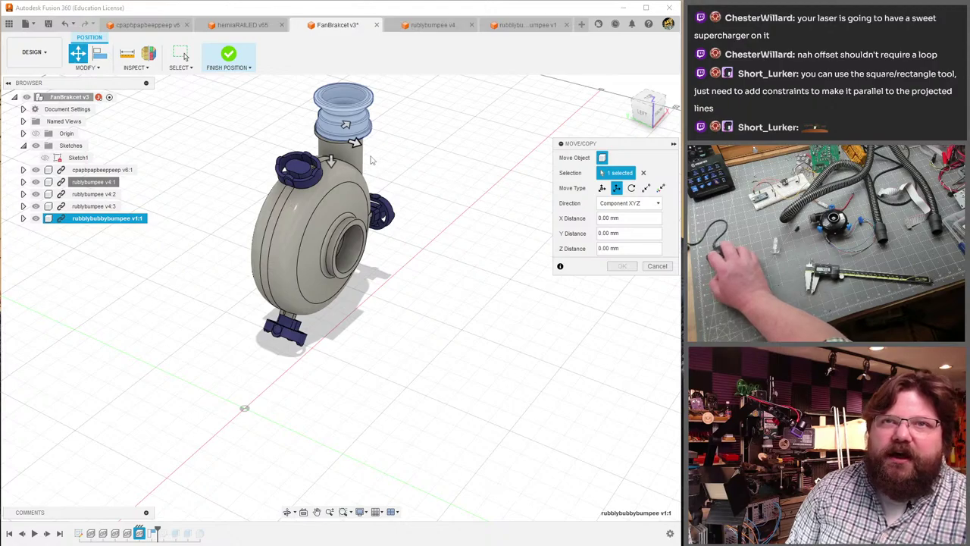
{"action": "left_click", "coordinate": [603, 188]}
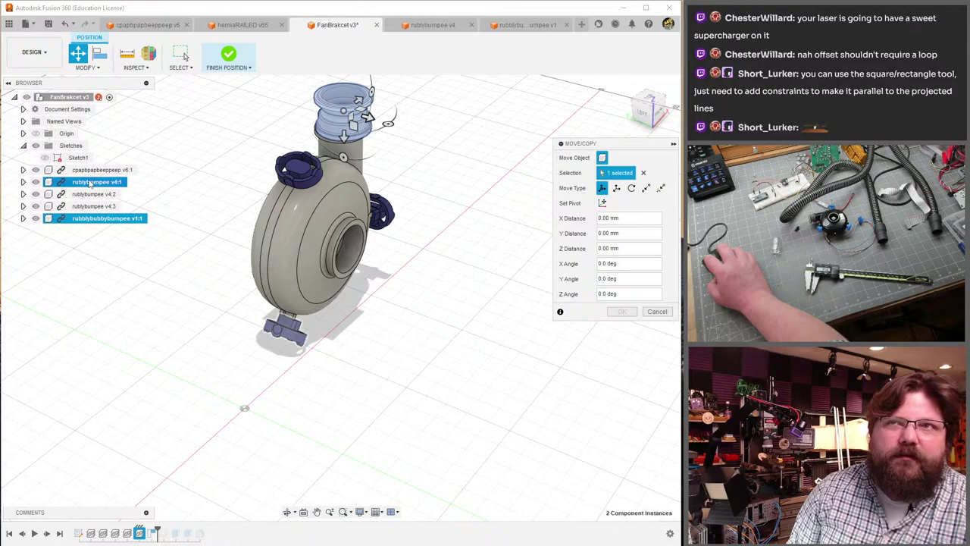
{"action": "left_click", "coordinate": [88, 194]}
{"action": "left_click", "coordinate": [89, 207]}
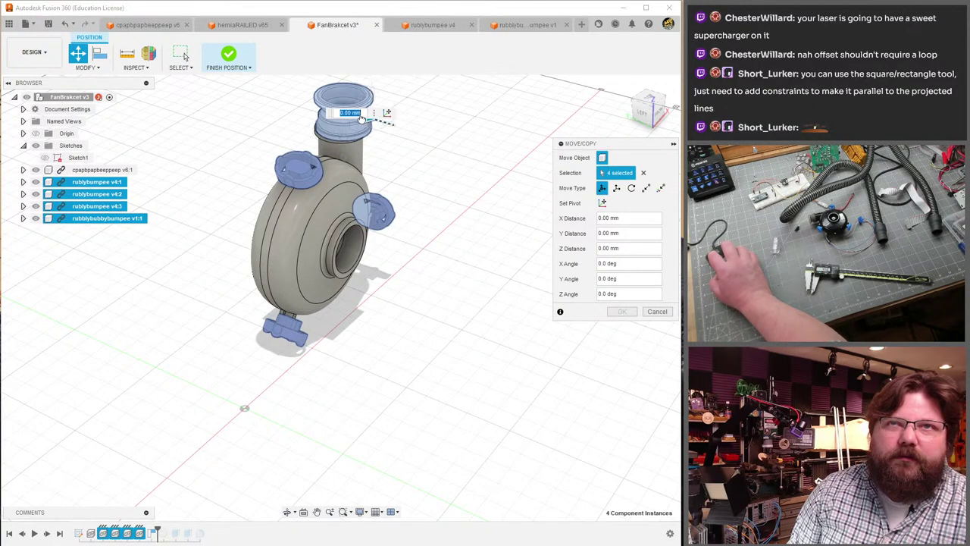
{"action": "left_click_drag", "start_coordinate": [366, 118], "coordinate": [350, 112]}
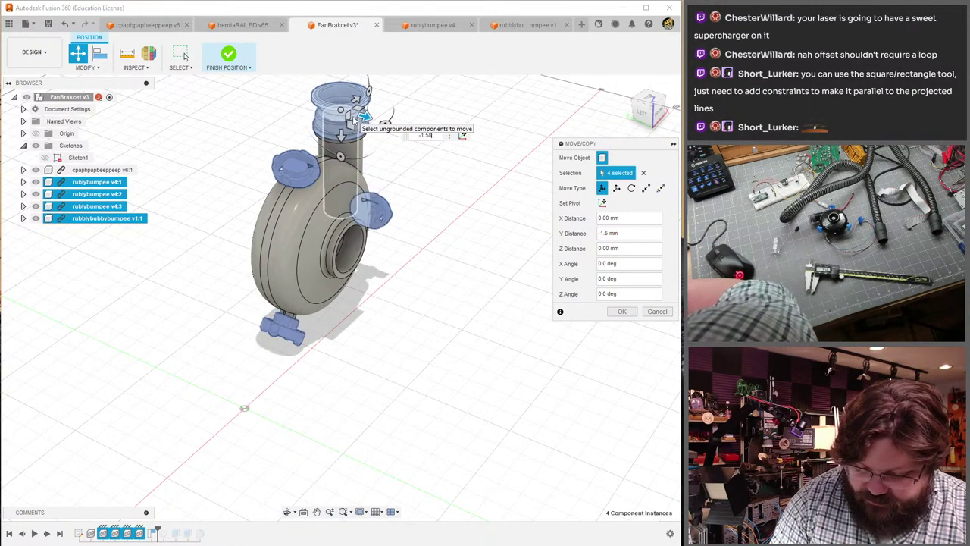
{"action": "key", "text": "Return"}
{"action": "middle_click_drag", "start_coordinate": [353, 119], "coordinate": [364, 206], "text": "shift"}
{"action": "left_click", "coordinate": [228, 57]}
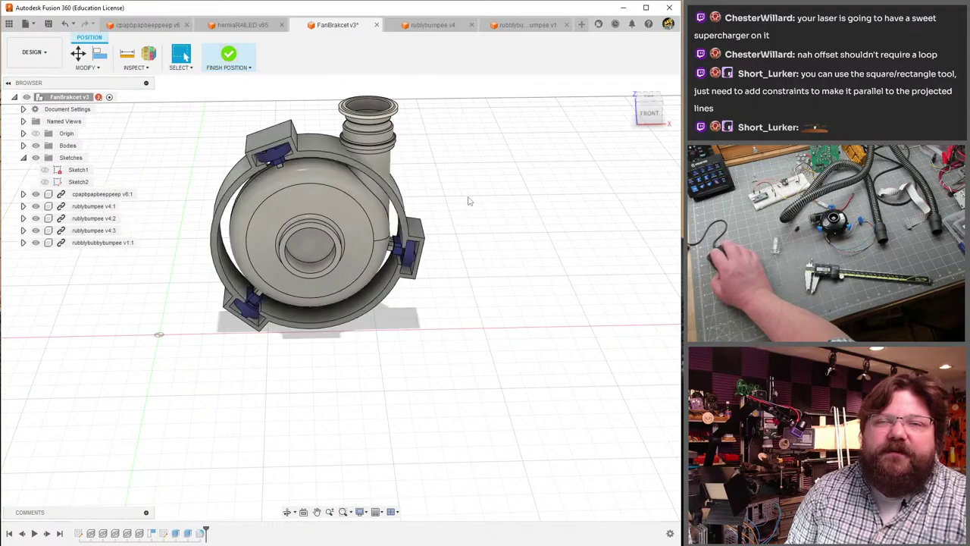
- Delete the last two features in the bracket's timeline, ending with Extrude2
{"action": "mouse_move", "coordinate": [467, 199]}
{"action": "middle_mouse_down", "text": "shift"}
{"action": "mouse_move", "coordinate": [362, 195]}
{"action": "mouse_move", "coordinate": [455, 186]}
{"action": "middle_mouse_up", "text": "shift"}
{"action": "scroll", "coordinate": [531, 152], "scroll_direction": "up", "scroll_amount": 8}
{"action": "middle_click_drag", "start_coordinate": [364, 152], "coordinate": [347, 202], "text": "shift"}
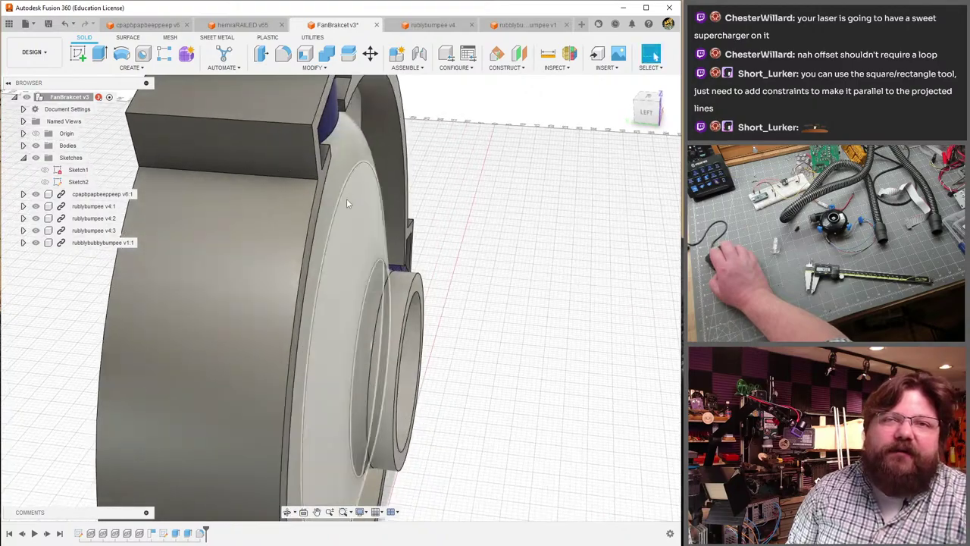
{"action": "scroll", "coordinate": [346, 199], "scroll_direction": "down", "scroll_amount": 5}
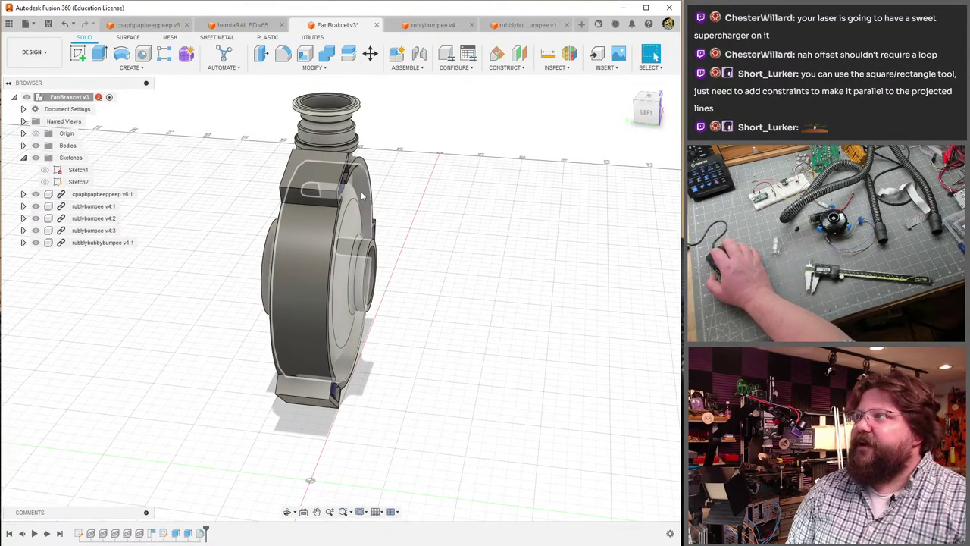
{"action": "right_click", "coordinate": [201, 534]}
{"action": "left_click", "coordinate": [219, 462]}
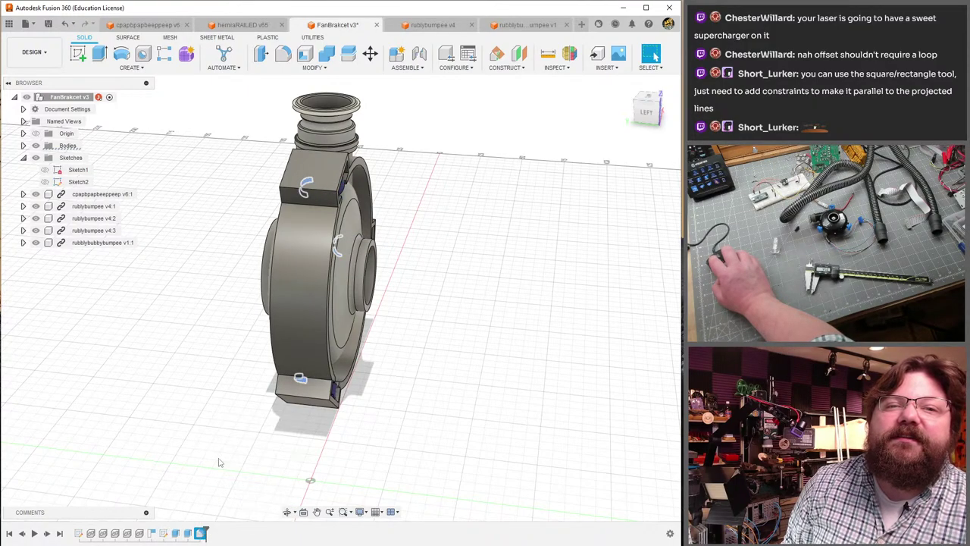
{"action": "right_click", "coordinate": [190, 534]}
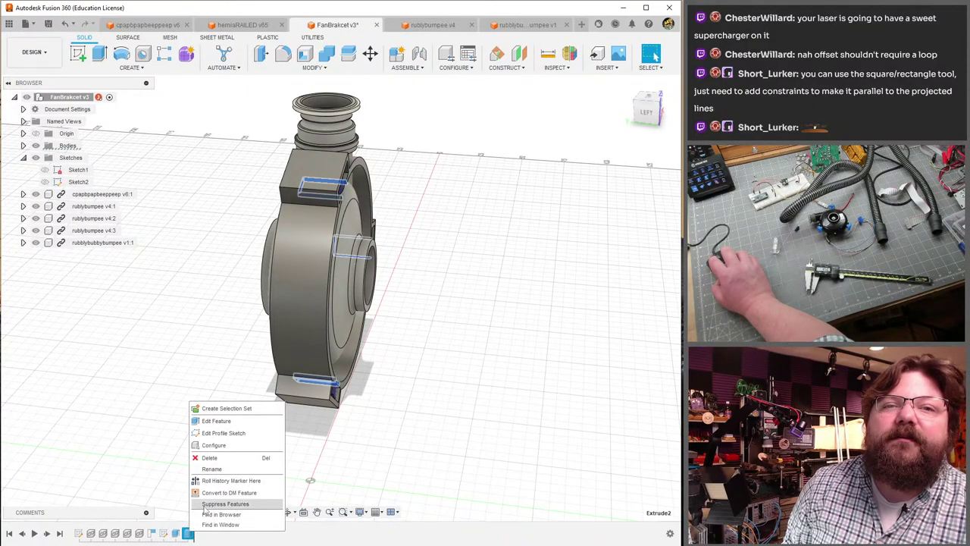
{"action": "left_click", "coordinate": [216, 457]}
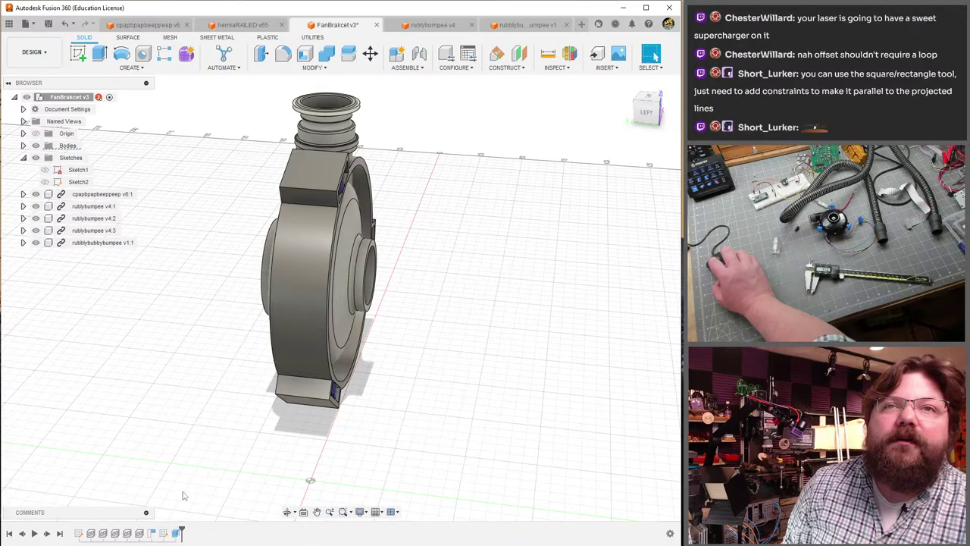
- Show Sketch2 over the front of the fan bracket
{"action": "middle_click_drag", "start_coordinate": [181, 495], "coordinate": [172, 178], "text": "shift"}
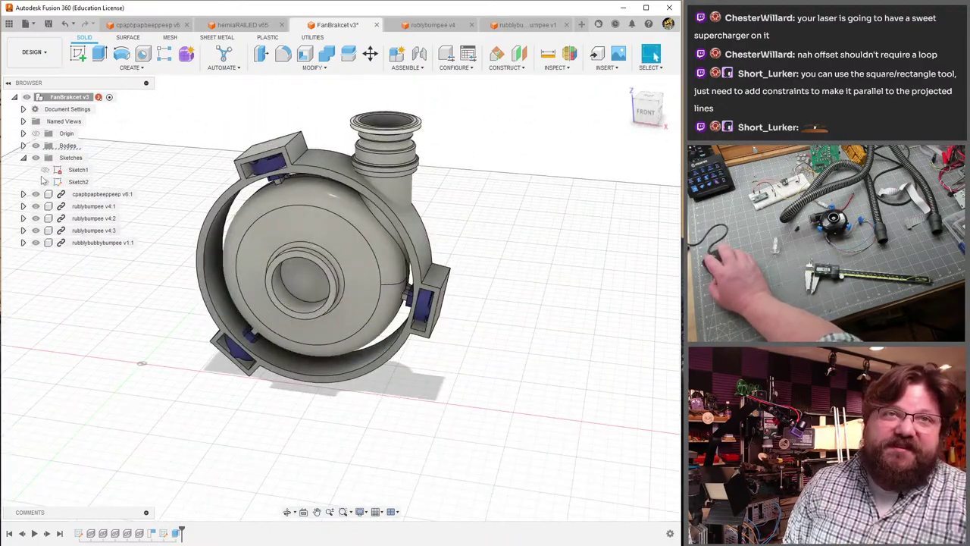
{"action": "left_click", "coordinate": [45, 182]}
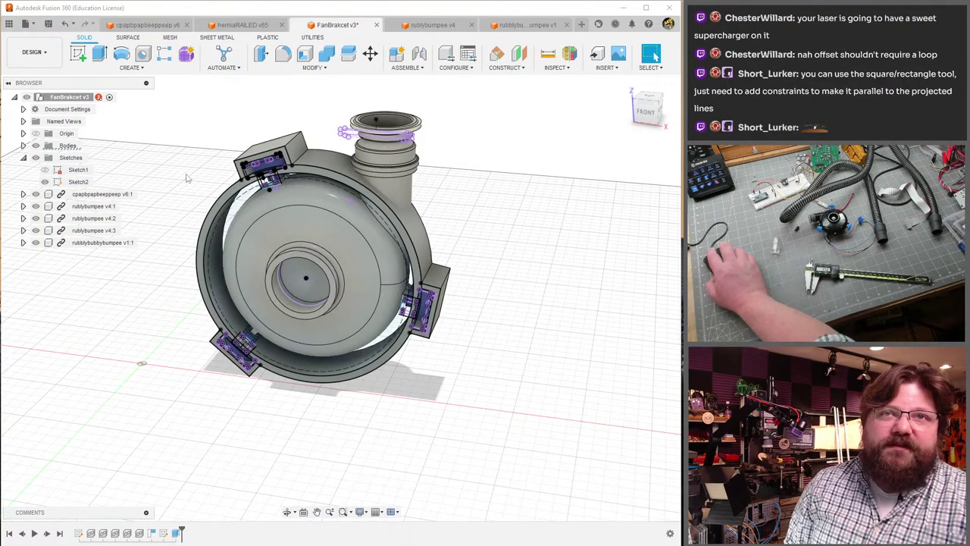
{"action": "scroll", "coordinate": [280, 137], "scroll_direction": "up", "scroll_amount": 5}
{"action": "middle_click_drag", "start_coordinate": [281, 136], "coordinate": [328, 124], "text": "shift"}
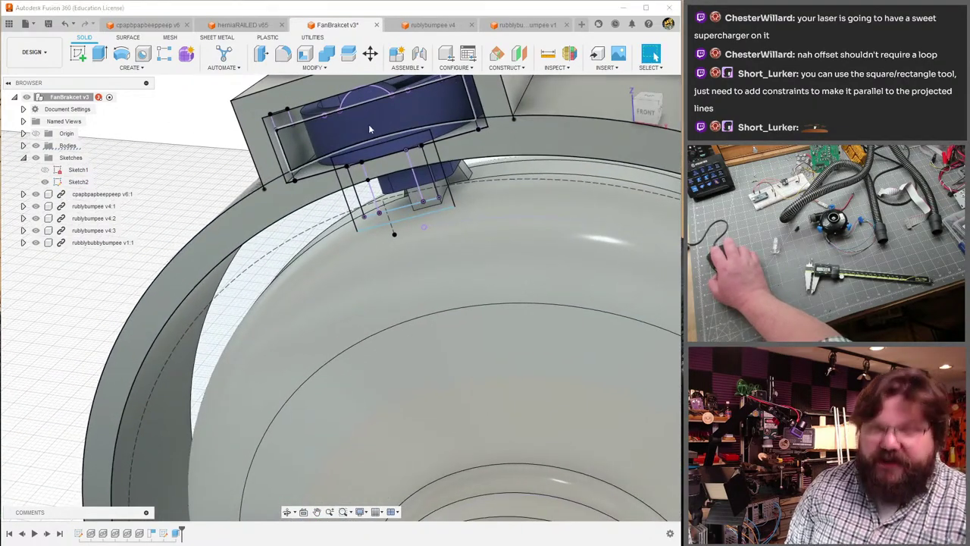
{"action": "key", "text": "e"}
{"action": "left_click", "coordinate": [356, 179]}
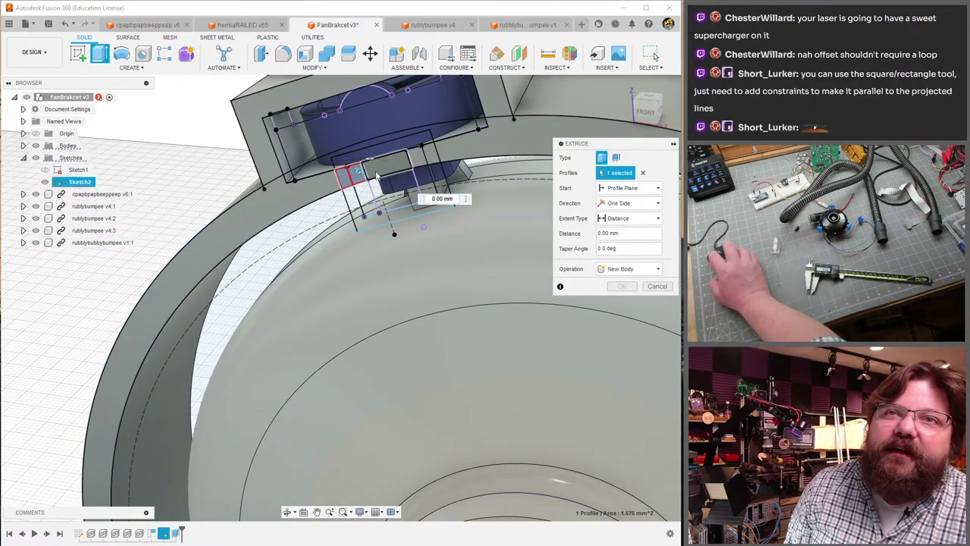
{"action": "left_click", "coordinate": [428, 162]}
{"action": "scroll", "coordinate": [298, 291], "scroll_direction": "down", "scroll_amount": 5}
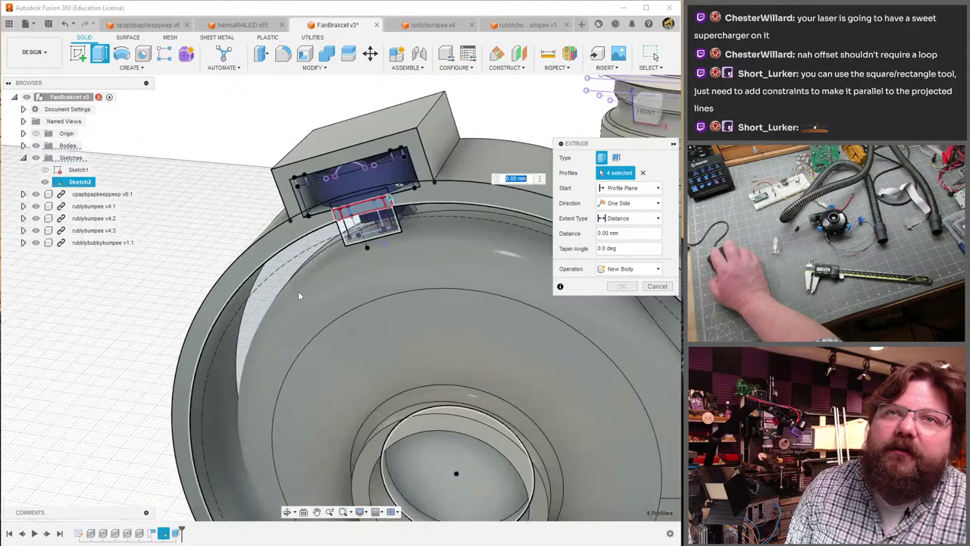
{"action": "mouse_move", "coordinate": [296, 343]}
{"action": "middle_mouse_down", "text": "shift"}
{"action": "mouse_move", "coordinate": [313, 282]}
{"action": "mouse_move", "coordinate": [383, 192]}
{"action": "middle_mouse_up", "text": "shift"}
{"action": "scroll", "coordinate": [314, 286], "scroll_direction": "up", "scroll_amount": 5}
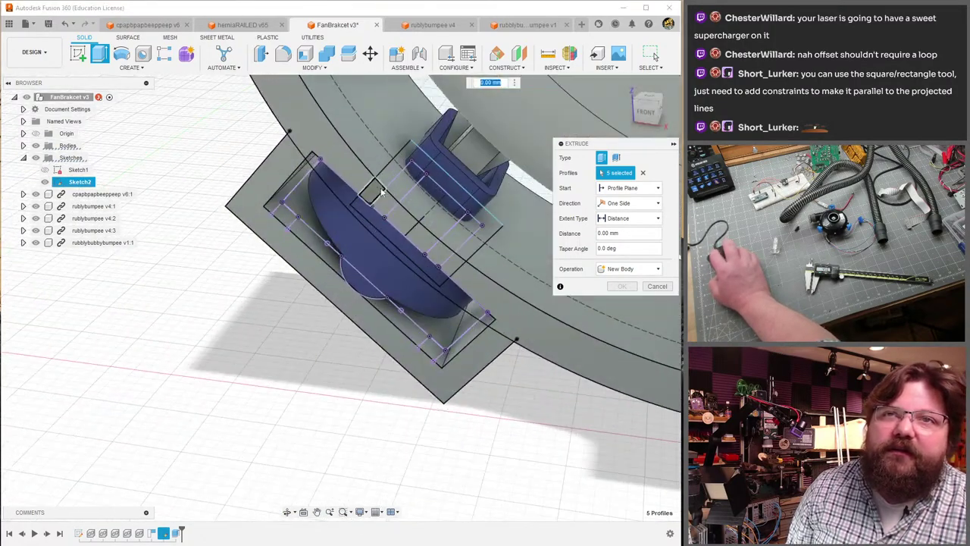
{"action": "left_click", "coordinate": [416, 232]}
{"action": "left_click", "coordinate": [438, 256]}
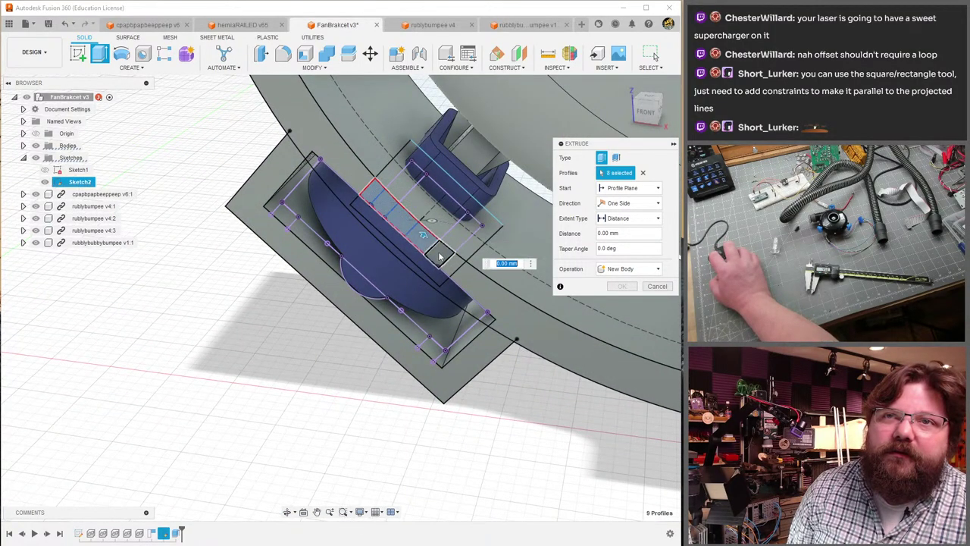
{"action": "left_click", "coordinate": [450, 268]}
{"action": "scroll", "coordinate": [451, 268], "scroll_direction": "down", "scroll_amount": 3}
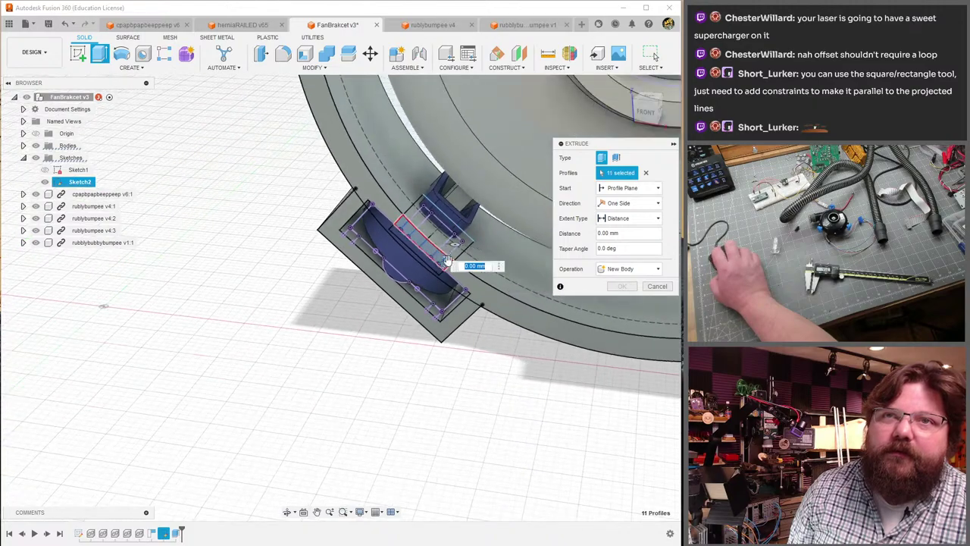
{"action": "middle_click_drag", "start_coordinate": [450, 268], "coordinate": [303, 188], "text": "shift"}
{"action": "scroll", "coordinate": [303, 188], "scroll_direction": "up", "scroll_amount": 3}
{"action": "scroll", "coordinate": [297, 149], "scroll_direction": "up", "scroll_amount": 4}
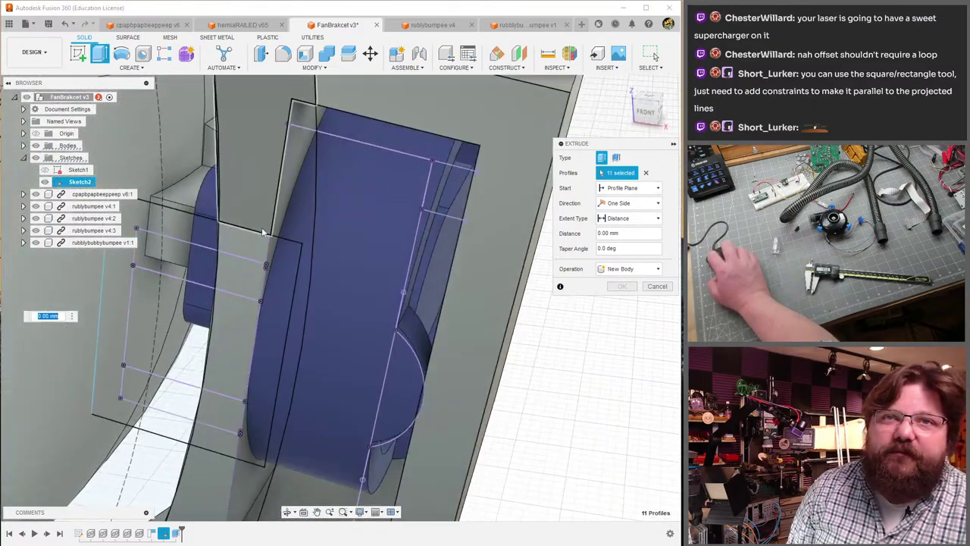
{"action": "left_click", "coordinate": [233, 325]}
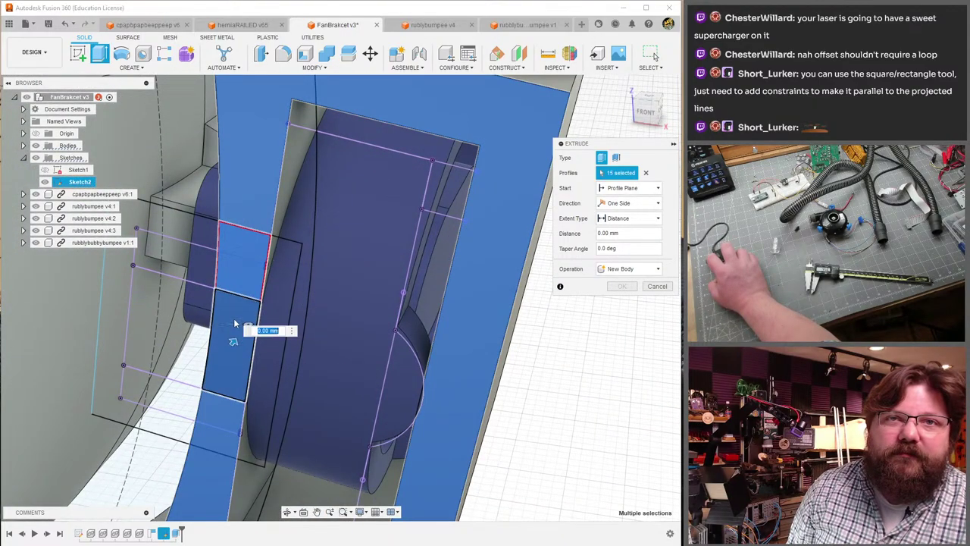
{"action": "left_click", "coordinate": [242, 202]}
{"action": "left_click", "coordinate": [251, 163]}
{"action": "scroll", "coordinate": [317, 281], "scroll_direction": "down", "scroll_amount": 5}
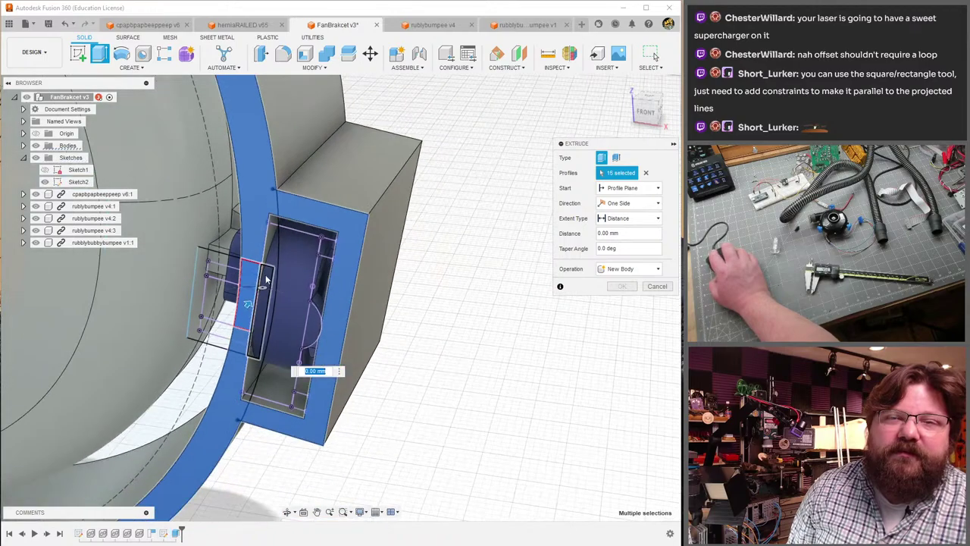
{"action": "middle_click_drag", "start_coordinate": [308, 260], "coordinate": [318, 205], "text": "shift"}
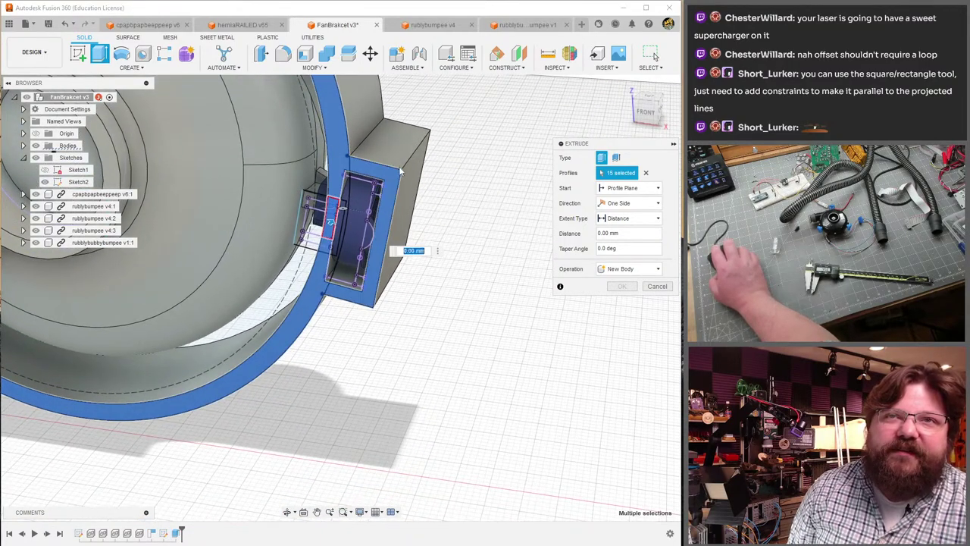
{"action": "key", "text": "Escape"}
- Start an Extrude and select the Sketch2 slot profiles crossing the ring wall at the right-hand bumper mount
{"action": "scroll", "coordinate": [319, 201], "scroll_direction": "up", "scroll_amount": 3}
{"action": "scroll", "coordinate": [318, 201], "scroll_direction": "up", "scroll_amount": 5}
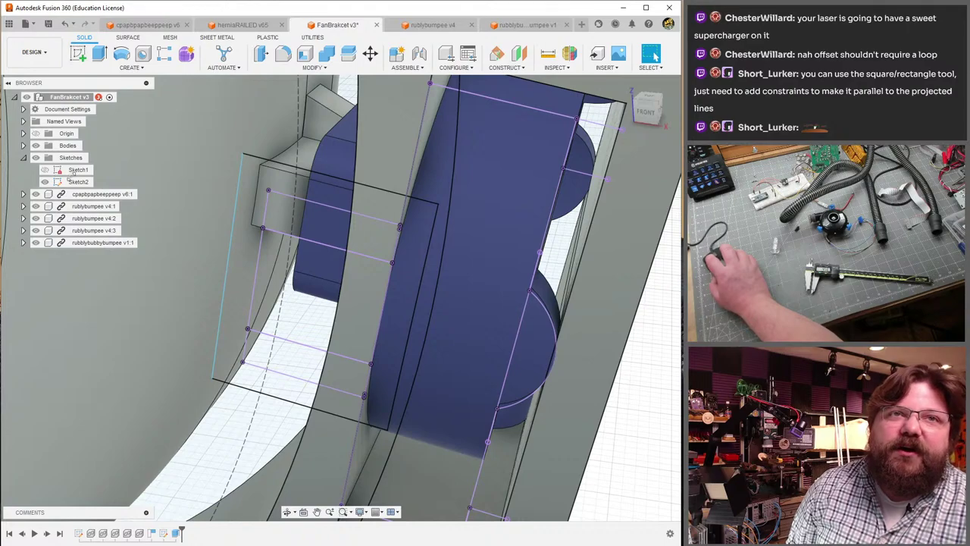
{"action": "left_click", "coordinate": [46, 182]}
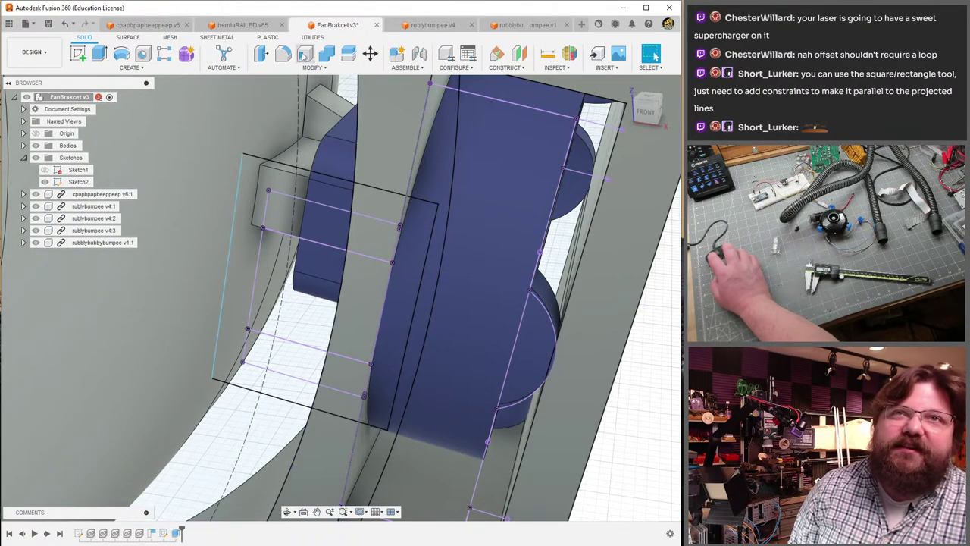
{"action": "key", "text": "e"}
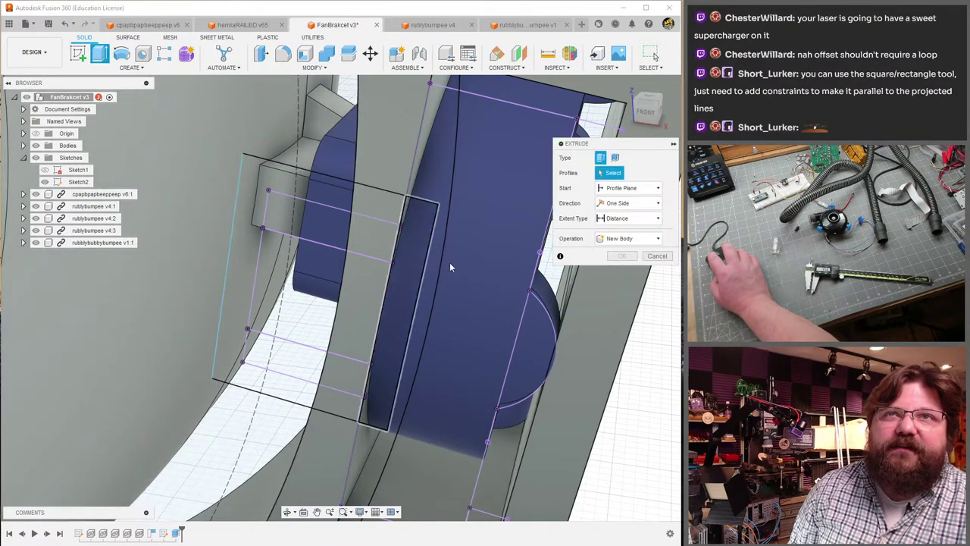
{"action": "left_click", "coordinate": [376, 213]}
{"action": "left_click", "coordinate": [366, 287]}
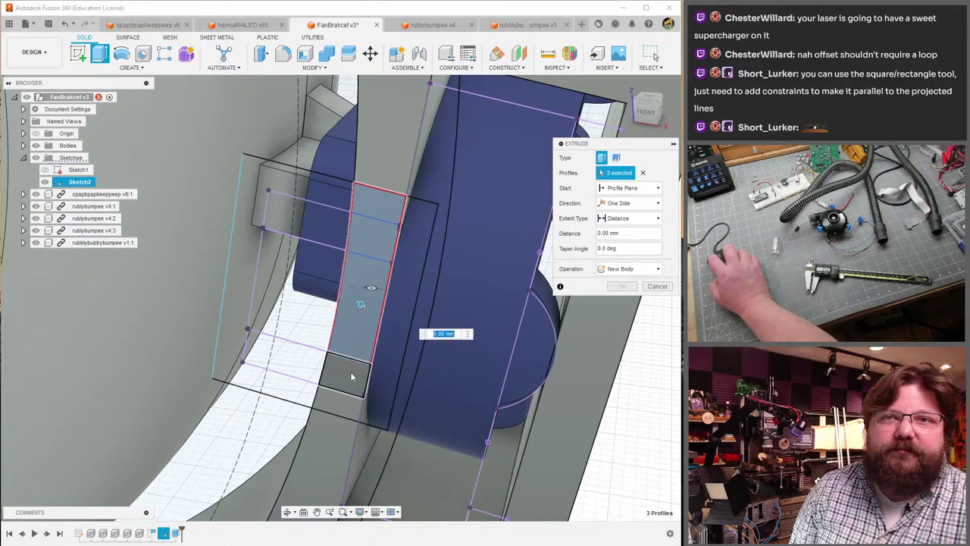
{"action": "left_click", "coordinate": [337, 407]}
{"action": "scroll", "coordinate": [337, 407], "scroll_direction": "down", "scroll_amount": 10}
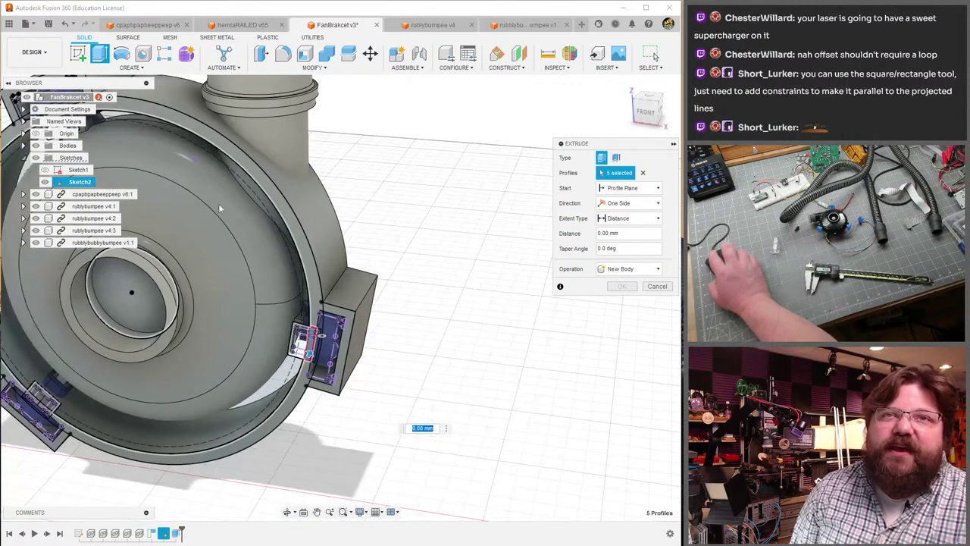
- Add the Sketch2 slot profiles crossing the ring wall at the upper bumper mount to the extrusion
{"action": "scroll", "coordinate": [466, 296], "scroll_direction": "up", "scroll_amount": 15}
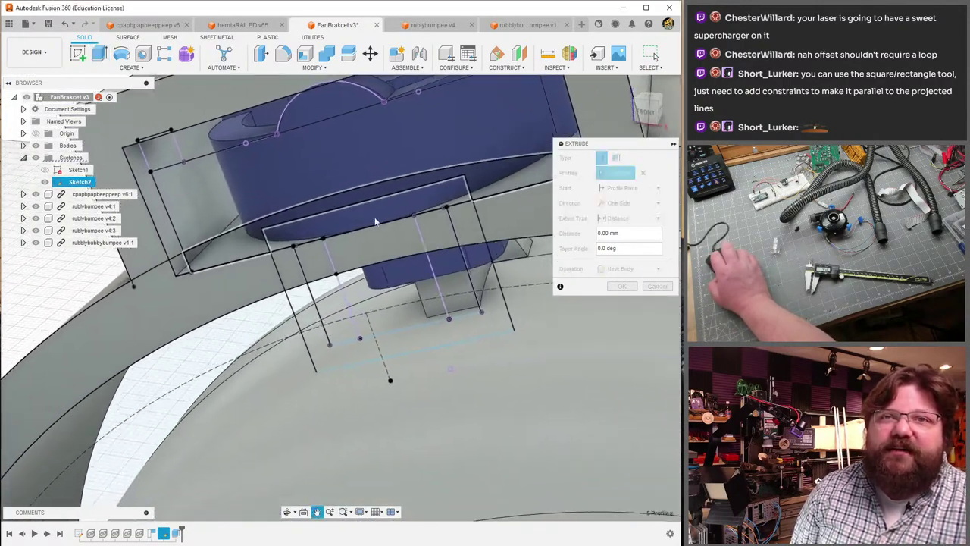
{"action": "left_click", "coordinate": [445, 234]}
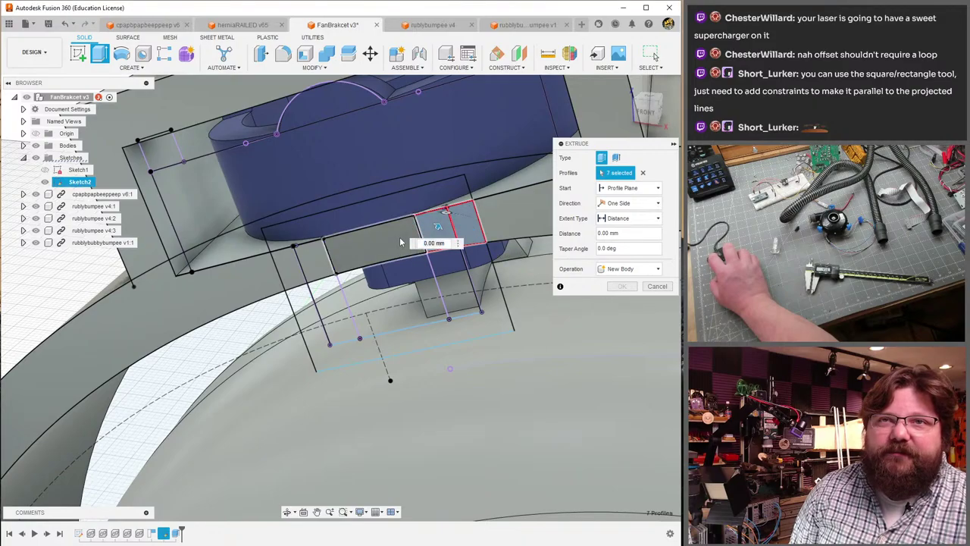
{"action": "left_click", "coordinate": [399, 237]}
{"action": "left_click", "coordinate": [357, 250]}
{"action": "scroll", "coordinate": [294, 274], "scroll_direction": "down", "scroll_amount": 10}
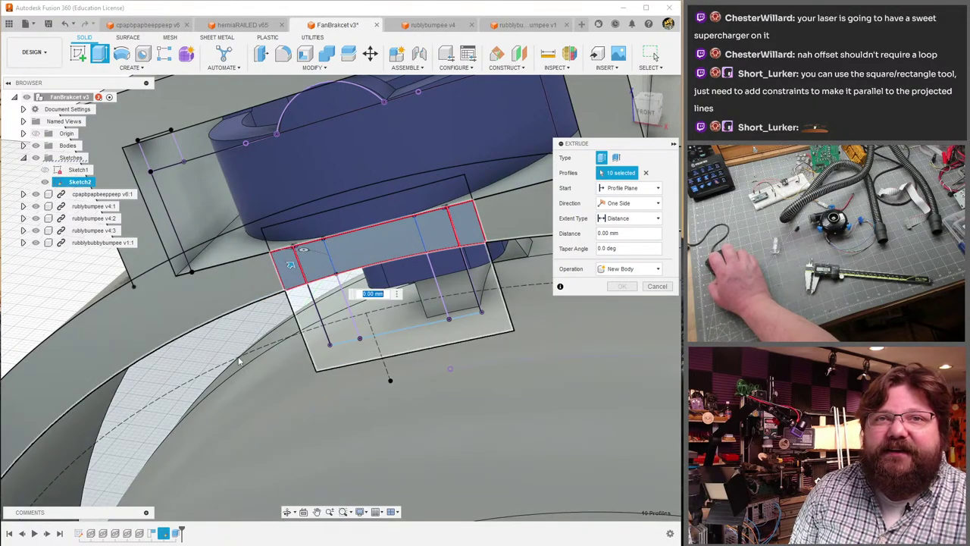
- Add the slot profiles crossing the ring wall at the lower-left bumper mount to the extrusion
{"action": "middle_click_drag", "start_coordinate": [294, 275], "coordinate": [288, 350], "text": "shift"}
{"action": "scroll", "coordinate": [288, 350], "scroll_direction": "up", "scroll_amount": 10}
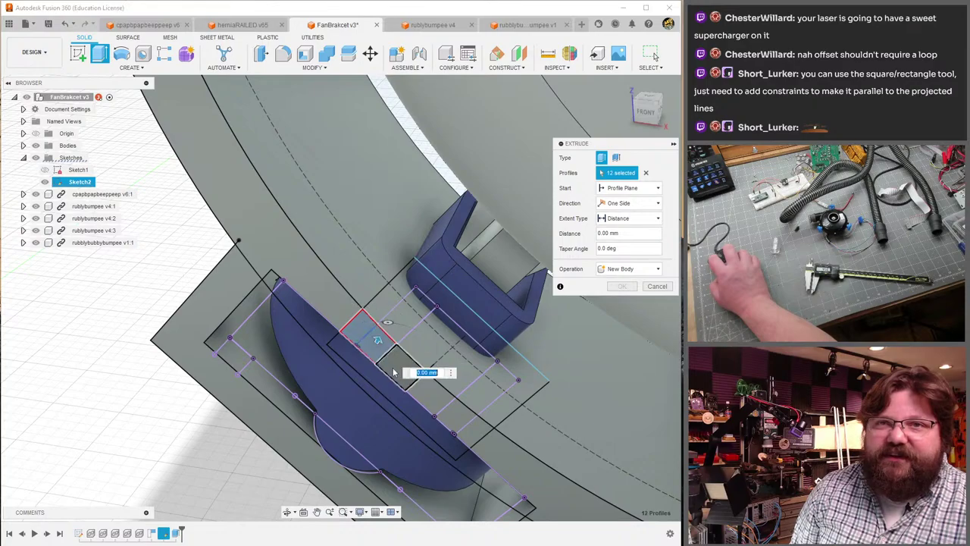
{"action": "left_click", "coordinate": [452, 419]}
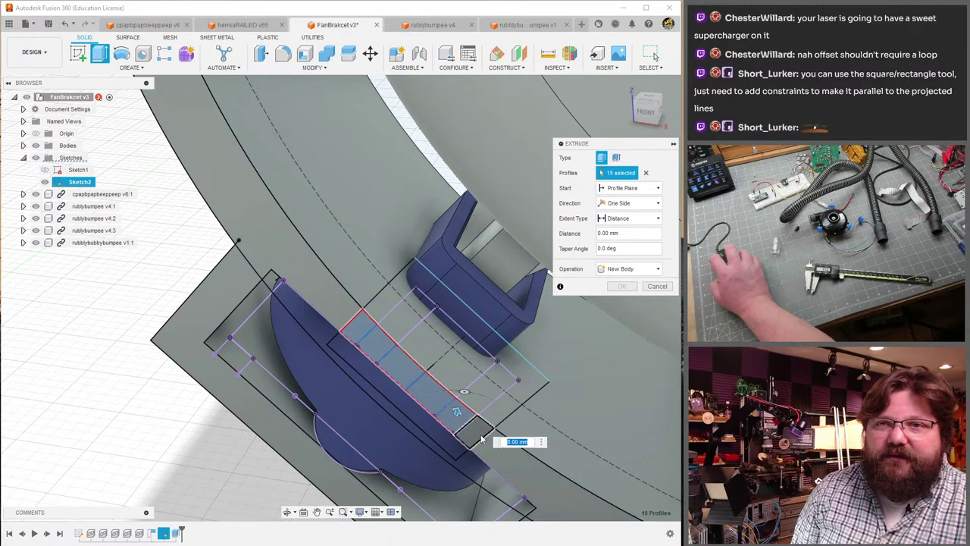
{"action": "scroll", "coordinate": [477, 439], "scroll_direction": "down", "scroll_amount": 6}
- Start the extrusion from the bracket's back face and cut the three bumper slots with a distance of -16 mm
{"action": "middle_click_drag", "start_coordinate": [477, 440], "coordinate": [523, 250], "text": "shift"}
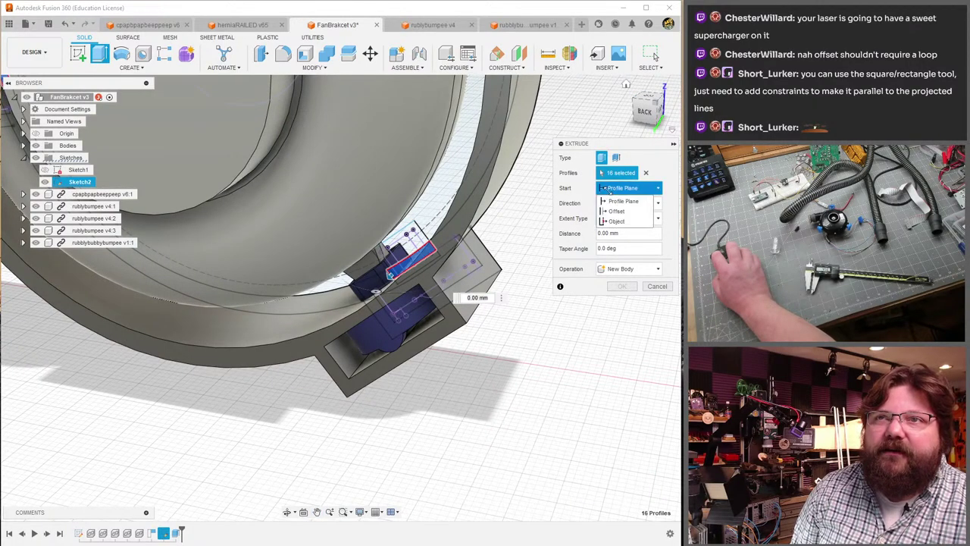
{"action": "left_click", "coordinate": [609, 221]}
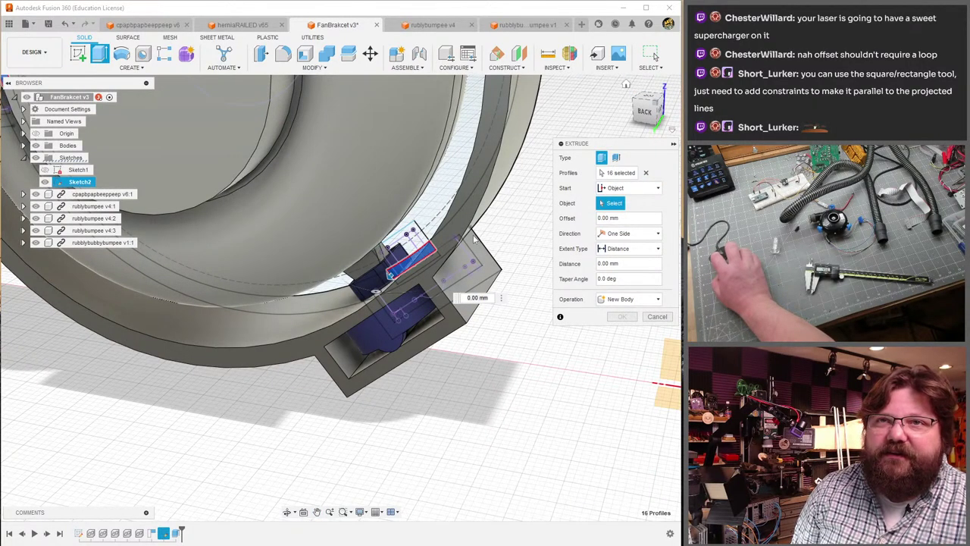
{"action": "middle_click_drag", "start_coordinate": [475, 240], "coordinate": [446, 233], "text": "shift"}
{"action": "left_click", "coordinate": [449, 231]}
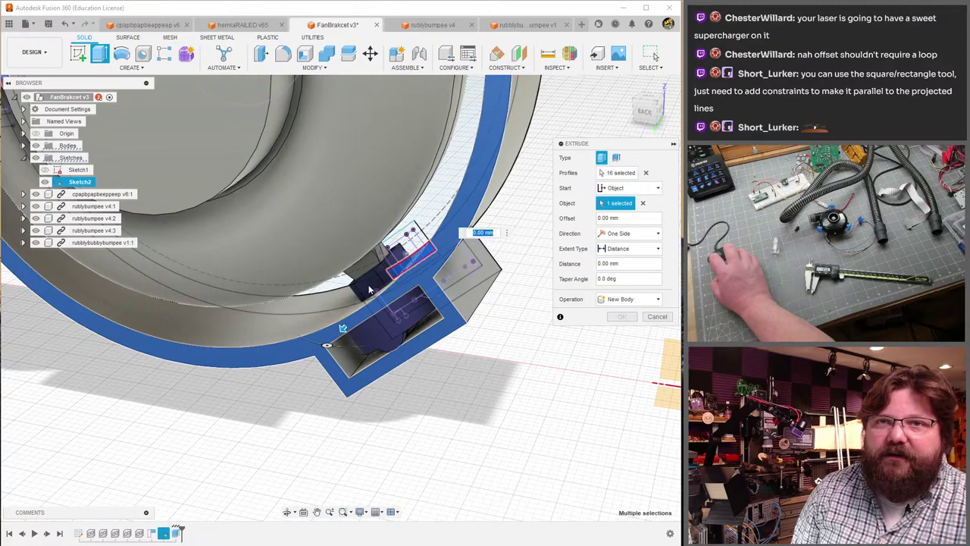
{"action": "middle_click_drag", "start_coordinate": [369, 290], "coordinate": [359, 373], "text": "shift"}
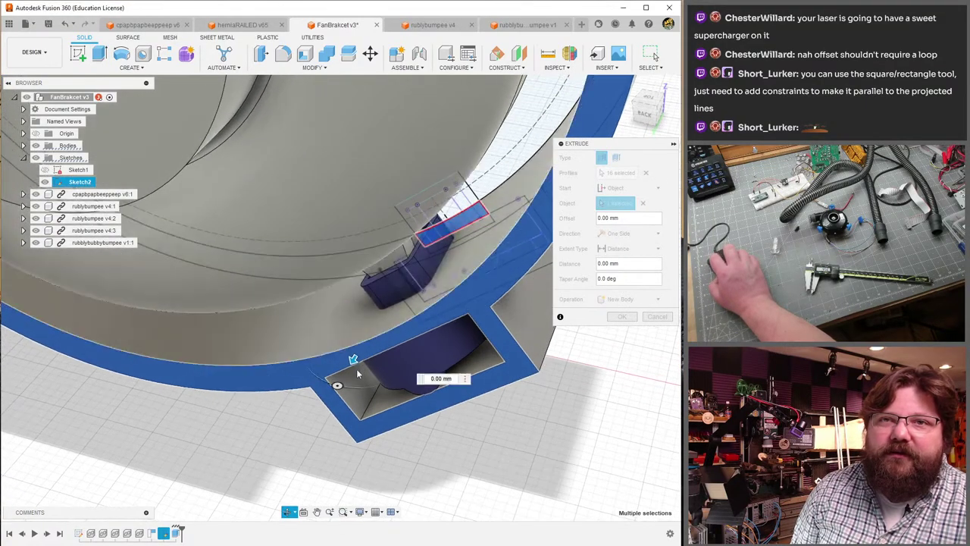
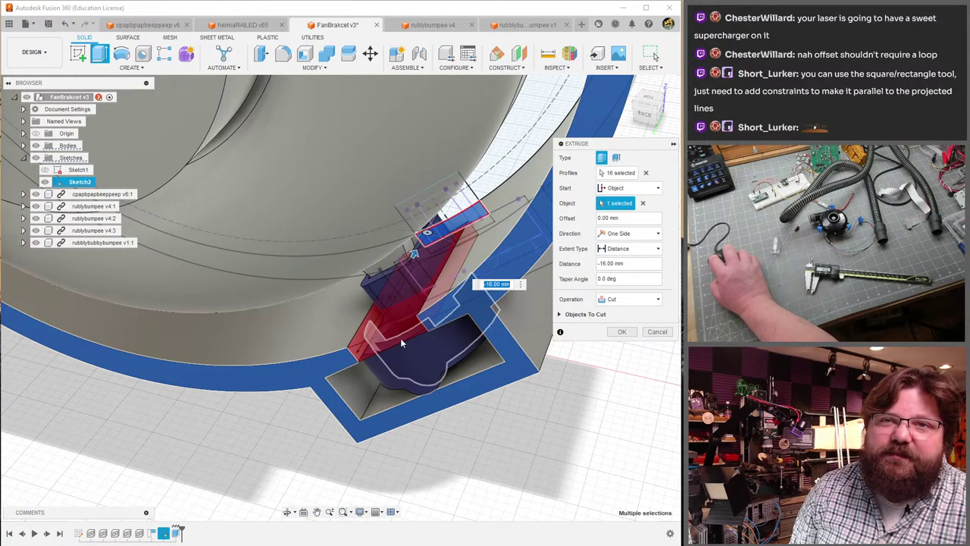
{"action": "left_click", "coordinate": [623, 332]}
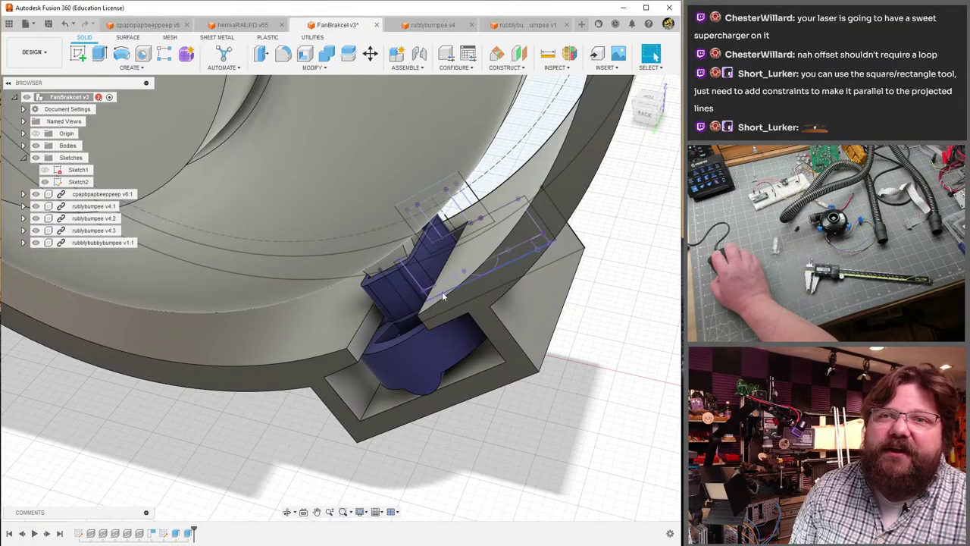
- Hide the fan housing and all four bumper components so only the bracket and Sketch2 are shown
{"action": "middle_click_drag", "start_coordinate": [441, 291], "coordinate": [388, 286], "text": "shift"}
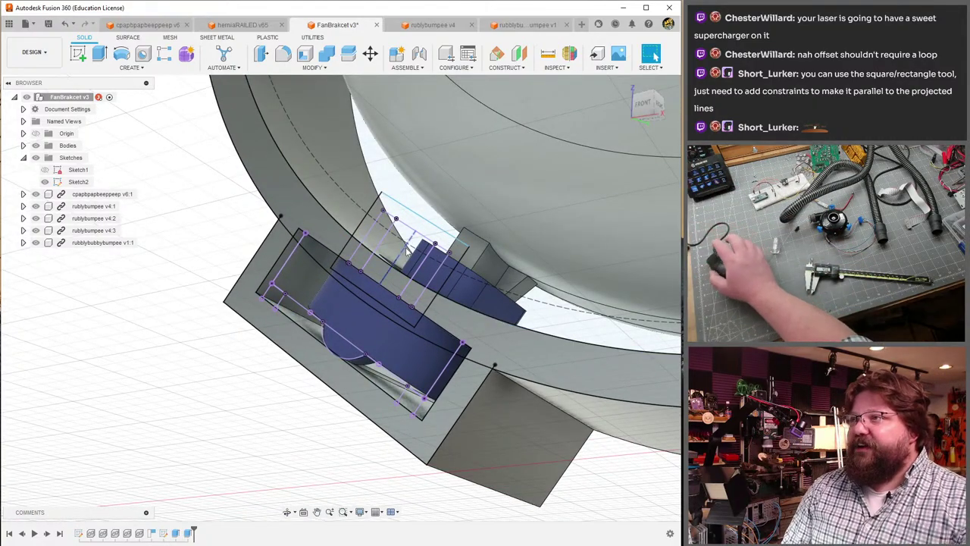
{"action": "middle_click_drag", "start_coordinate": [407, 252], "coordinate": [250, 326], "text": "shift"}
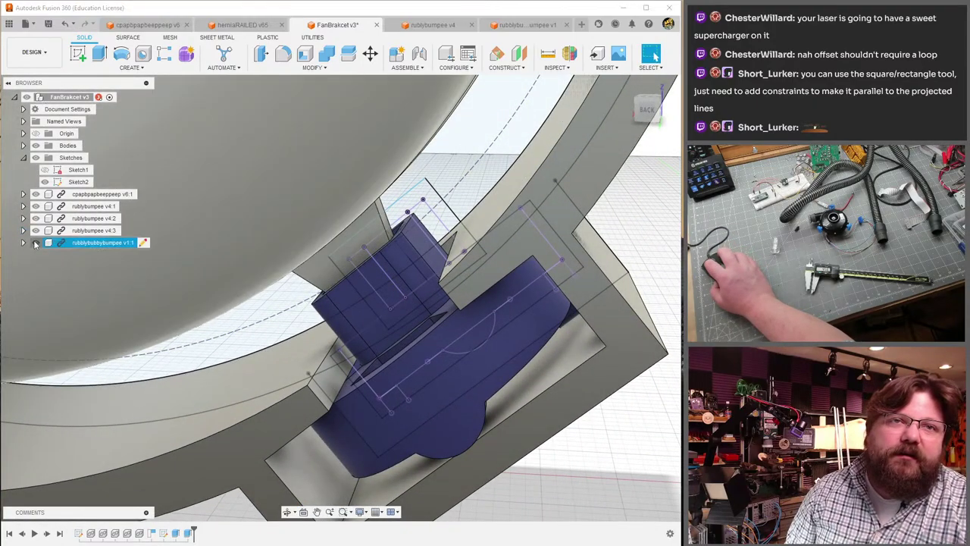
{"action": "left_click", "coordinate": [36, 206]}
{"action": "left_click", "coordinate": [36, 194]}
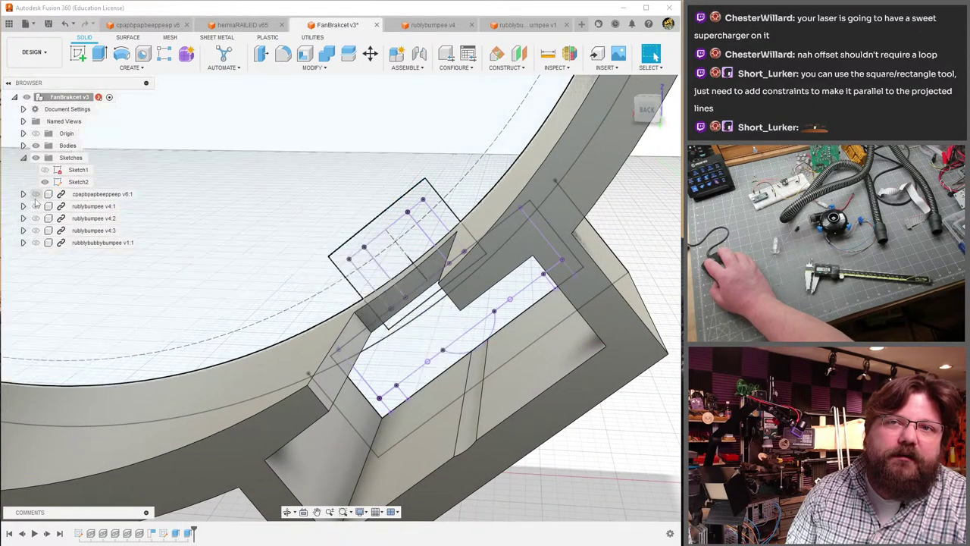
{"action": "mouse_move", "coordinate": [245, 209]}
{"action": "middle_mouse_down", "text": "shift"}
{"action": "mouse_move", "coordinate": [317, 217]}
{"action": "mouse_move", "coordinate": [334, 228]}
{"action": "middle_mouse_up", "text": "shift"}
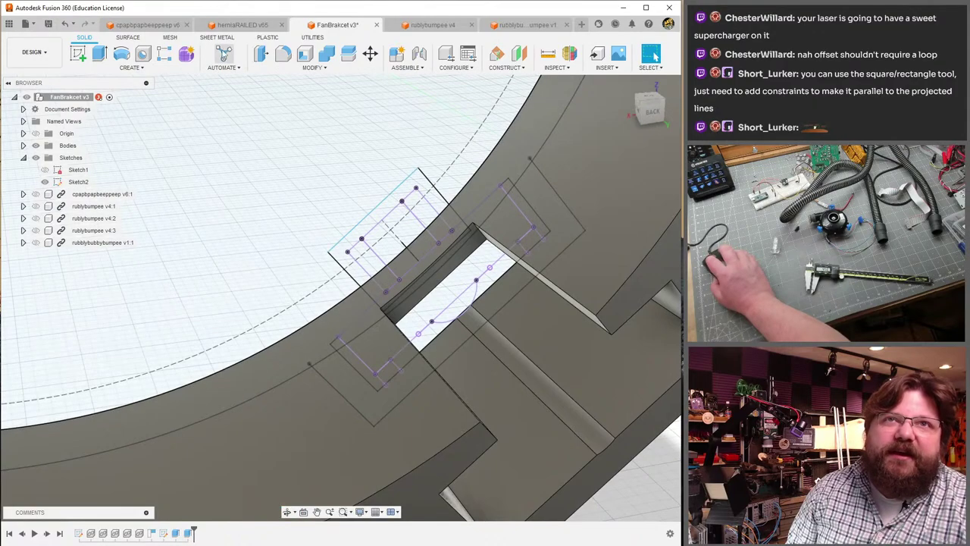
{"action": "left_click", "coordinate": [282, 55]}
{"action": "mouse_move", "coordinate": [328, 174]}
{"action": "middle_mouse_down", "text": "shift"}
{"action": "mouse_move", "coordinate": [303, 198]}
{"action": "mouse_move", "coordinate": [318, 230]}
{"action": "mouse_move", "coordinate": [180, 322]}
{"action": "mouse_move", "coordinate": [260, 277]}
{"action": "middle_mouse_up", "text": "shift"}
{"action": "left_click", "coordinate": [319, 231]}
{"action": "left_click", "coordinate": [256, 290]}
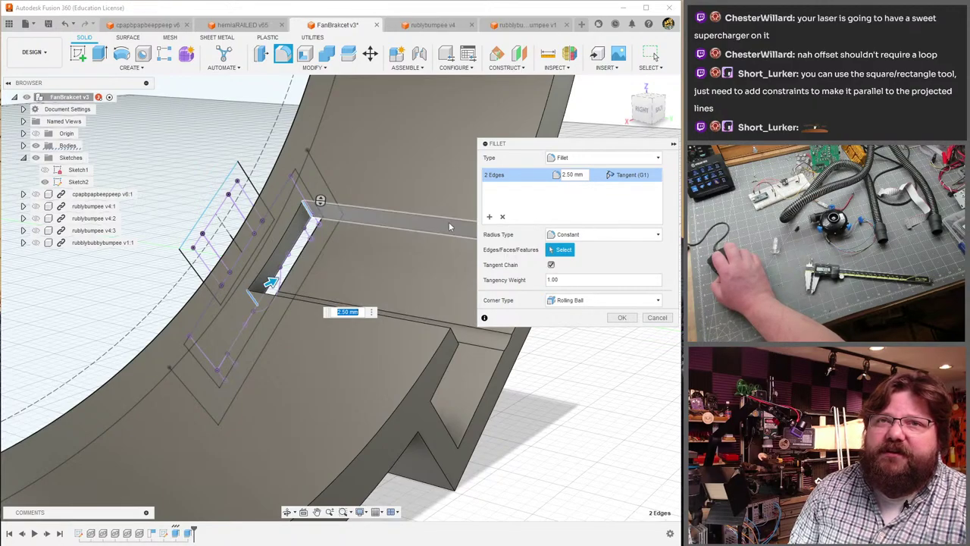
{"action": "middle_click_drag", "start_coordinate": [303, 121], "coordinate": [293, 348], "text": "shift"}
{"action": "scroll", "coordinate": [289, 367], "scroll_direction": "up", "scroll_amount": 6}
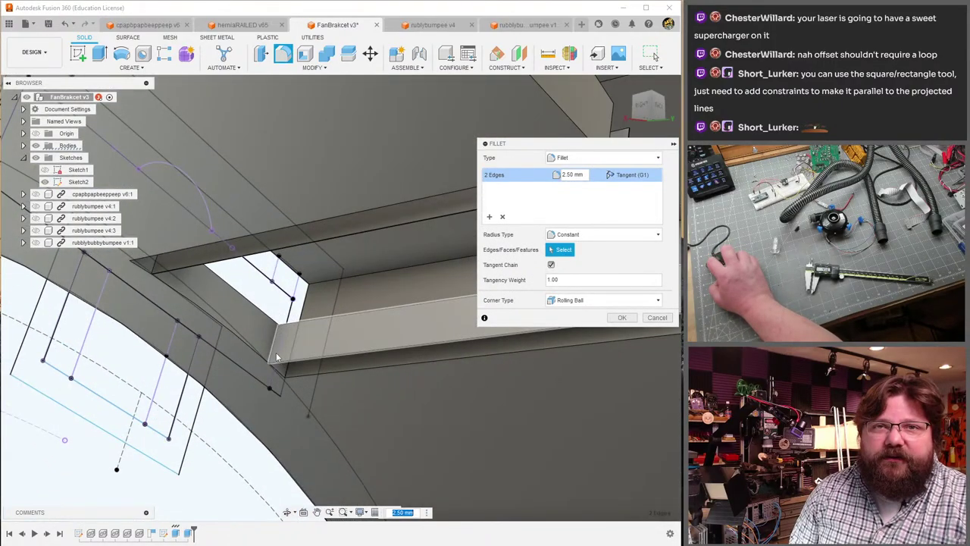
{"action": "left_click", "coordinate": [275, 356]}
{"action": "middle_click_drag", "start_coordinate": [266, 330], "coordinate": [409, 313], "text": "shift"}
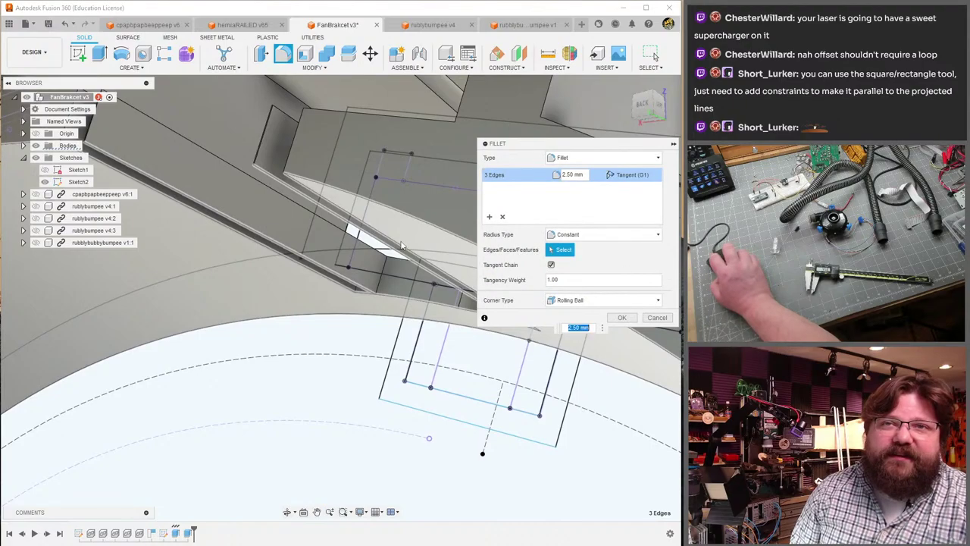
{"action": "left_click", "coordinate": [657, 318]}
- Open the bumper slot cut for editing and examine its selected profiles and the thin slivers of ring wall beside the slots
{"action": "scroll", "coordinate": [660, 318], "scroll_direction": "down", "scroll_amount": 4}
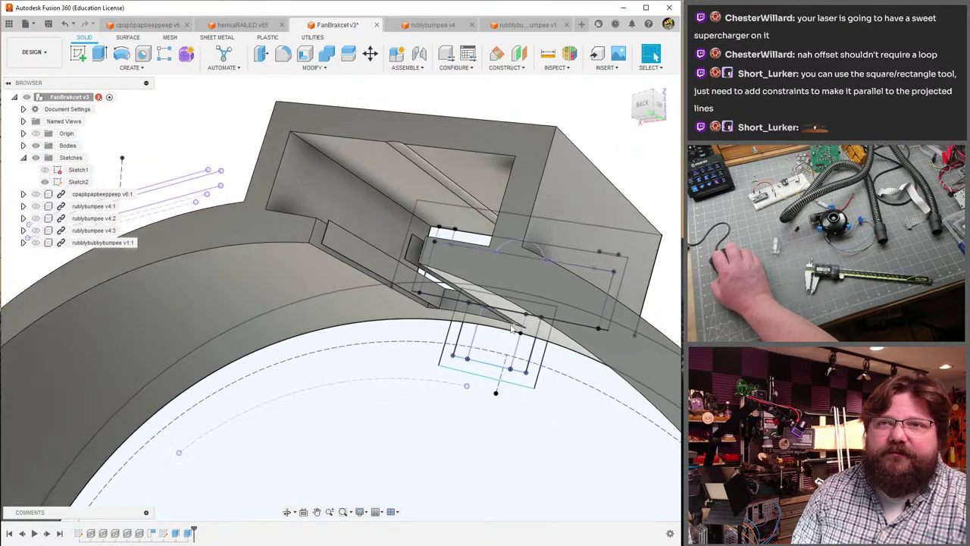
{"action": "middle_click_drag", "start_coordinate": [660, 318], "coordinate": [656, 56], "text": "shift"}
{"action": "middle_click_drag", "start_coordinate": [524, 293], "coordinate": [474, 269], "text": "shift"}
{"action": "scroll", "coordinate": [495, 272], "scroll_direction": "up", "scroll_amount": 5}
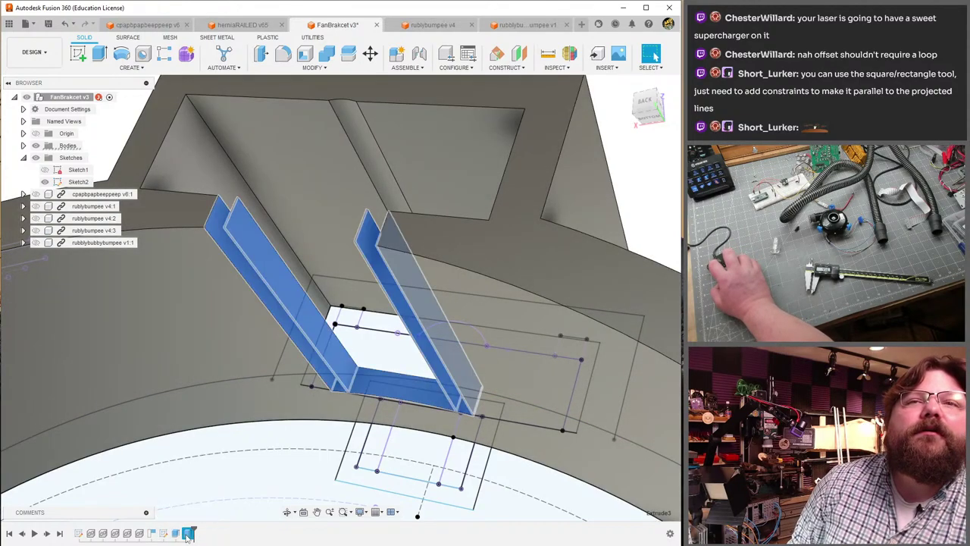
{"action": "double_click", "coordinate": [175, 533]}
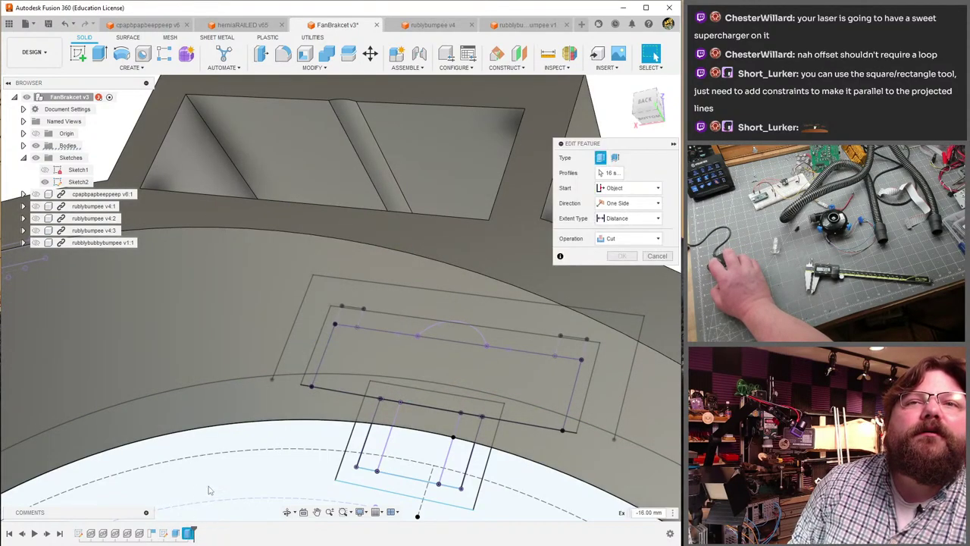
{"action": "scroll", "coordinate": [383, 221], "scroll_direction": "up", "scroll_amount": 5}
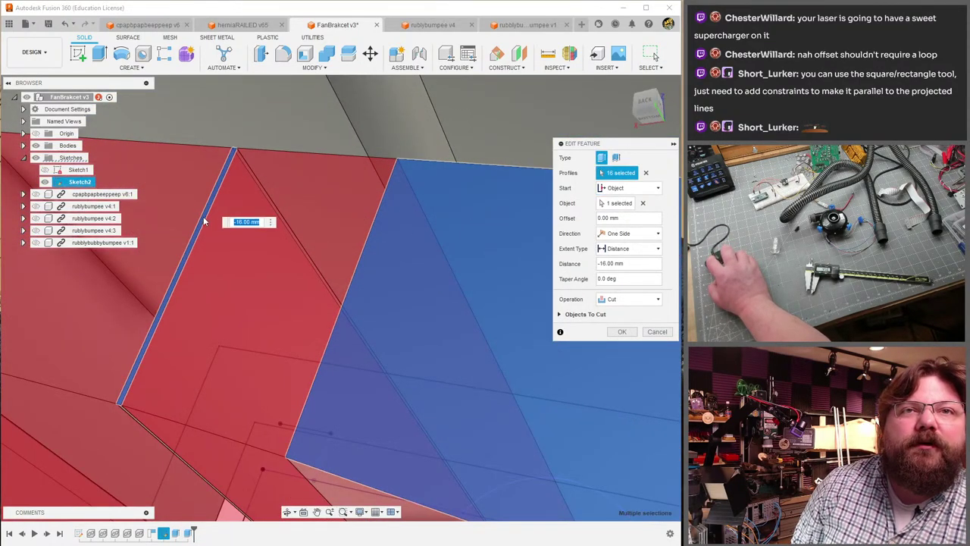
{"action": "middle_click_drag", "start_coordinate": [264, 202], "coordinate": [266, 217], "text": "shift"}
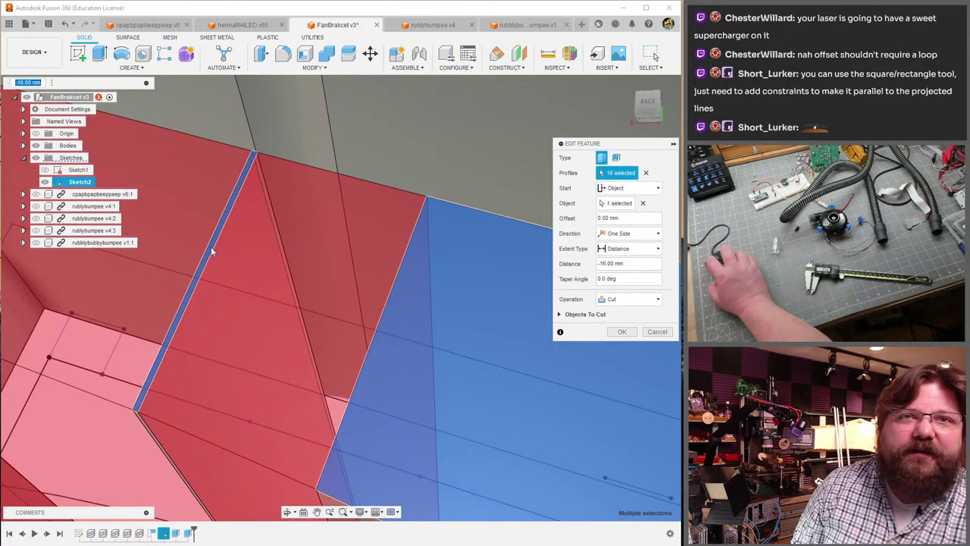
{"action": "scroll", "coordinate": [212, 252], "scroll_direction": "down", "scroll_amount": 5}
{"action": "middle_click_drag", "start_coordinate": [215, 253], "coordinate": [220, 254], "text": "shift"}
{"action": "scroll", "coordinate": [224, 254], "scroll_direction": "up", "scroll_amount": 5}
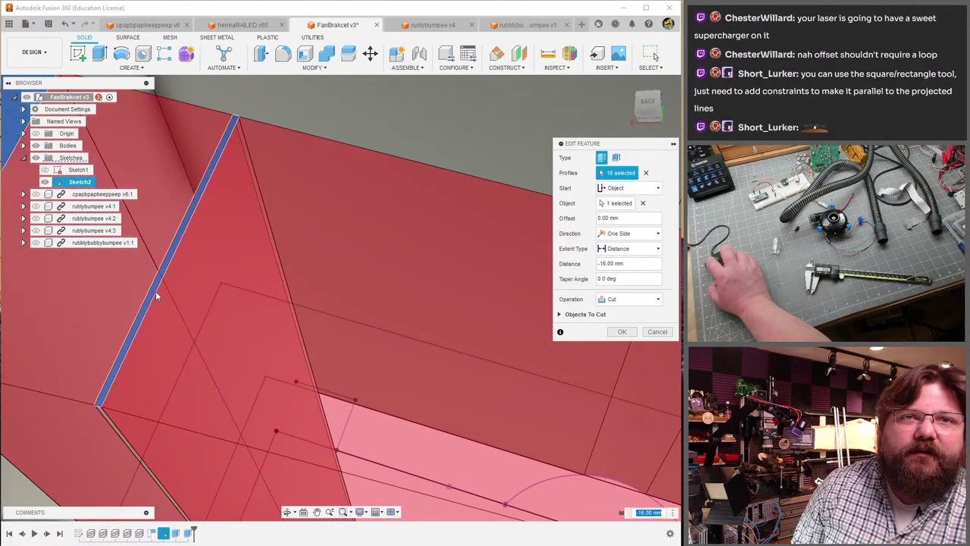
{"action": "scroll", "coordinate": [177, 298], "scroll_direction": "down", "scroll_amount": 5}
{"action": "middle_click_drag", "start_coordinate": [210, 269], "coordinate": [339, 5], "text": "shift"}
{"action": "scroll", "coordinate": [288, 274], "scroll_direction": "up", "scroll_amount": 3}
{"action": "scroll", "coordinate": [326, 91], "scroll_direction": "down", "scroll_amount": 5}
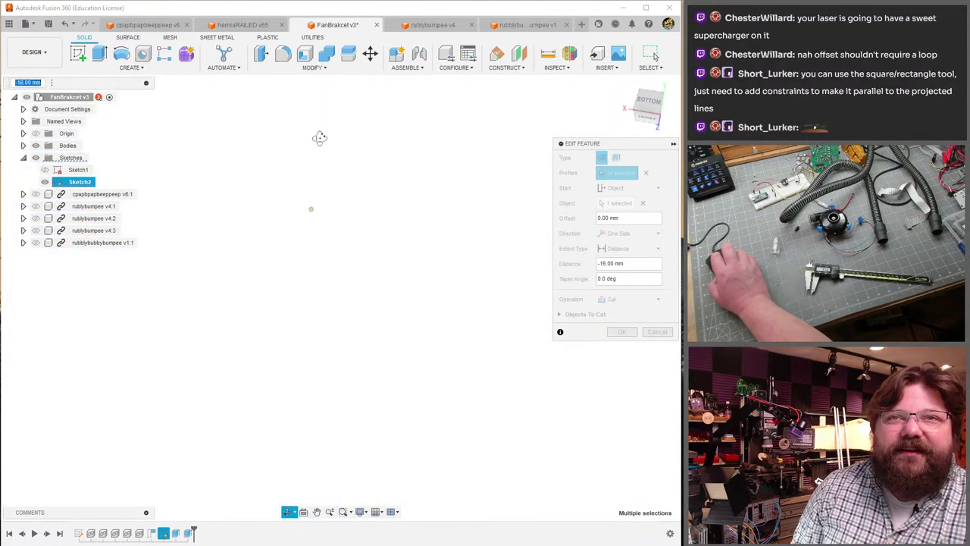
{"action": "scroll", "coordinate": [330, 232], "scroll_direction": "down", "scroll_amount": 4}
{"action": "middle_click_drag", "start_coordinate": [336, 217], "coordinate": [317, 137], "text": "shift"}
{"action": "scroll", "coordinate": [317, 136], "scroll_direction": "up", "scroll_amount": 8}
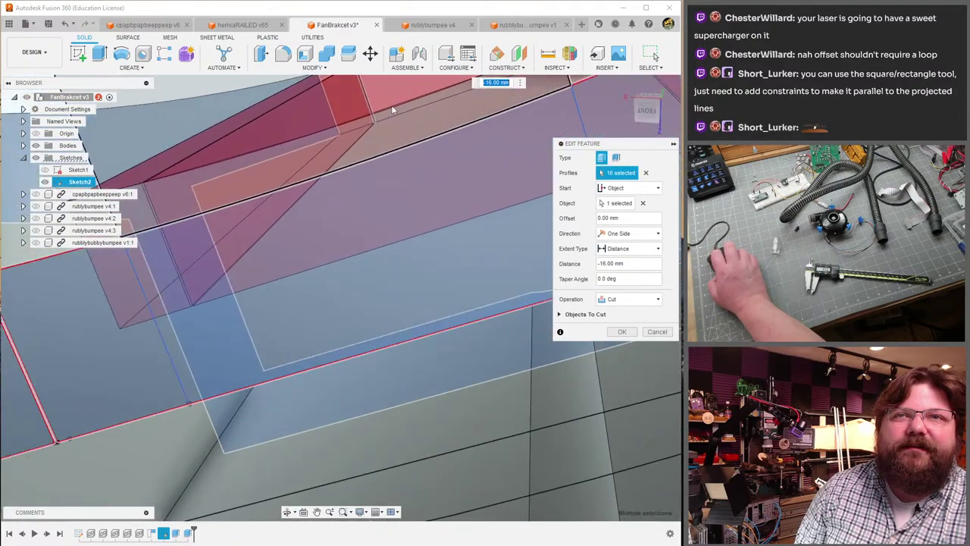
{"action": "scroll", "coordinate": [353, 166], "scroll_direction": "down", "scroll_amount": 6}
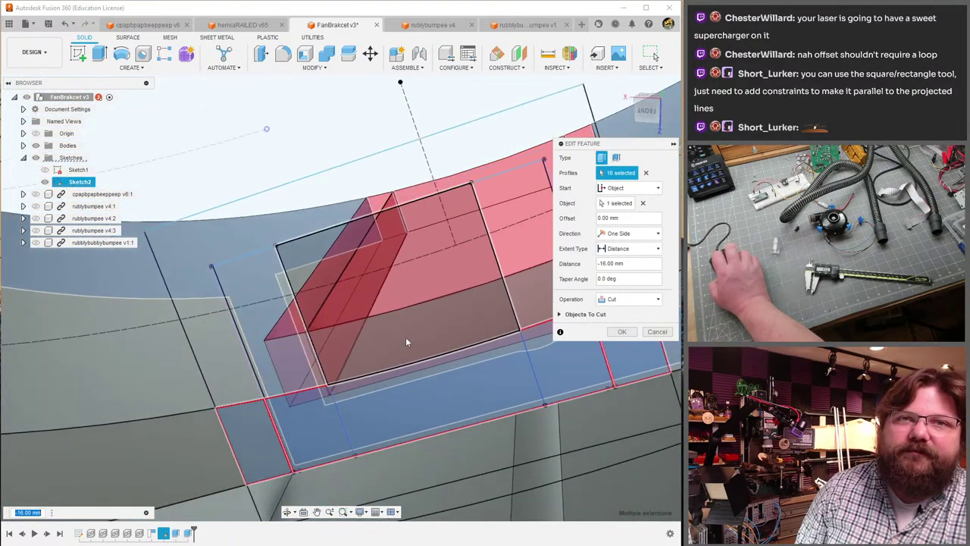
- Add the two missed Sketch2 profiles beside the slot in the ring wall to the bumper slot cut
{"action": "middle_click_drag", "start_coordinate": [305, 342], "coordinate": [288, 216], "text": "shift"}
{"action": "scroll", "coordinate": [416, 221], "scroll_direction": "up", "scroll_amount": 2}
{"action": "left_click", "coordinate": [439, 203]}
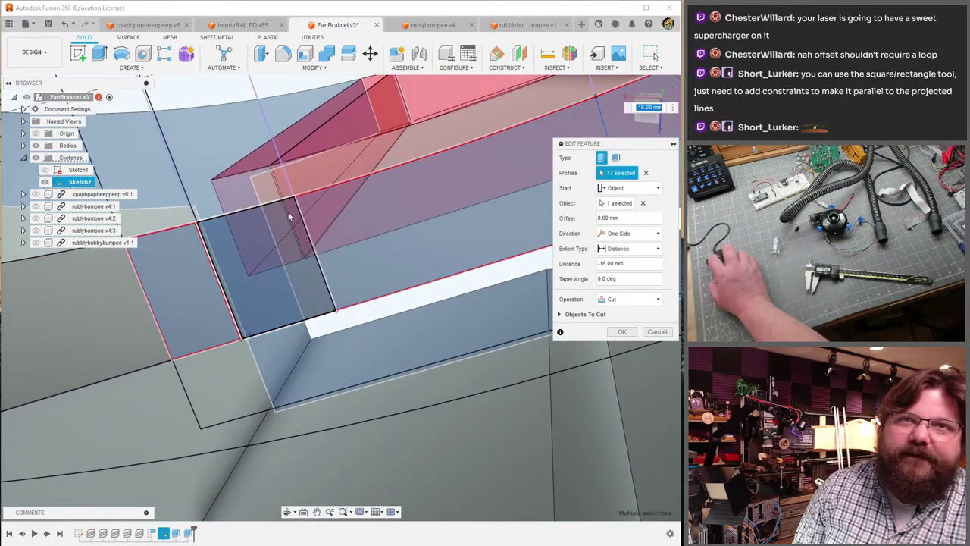
{"action": "left_click", "coordinate": [209, 258]}
{"action": "scroll", "coordinate": [332, 275], "scroll_direction": "down", "scroll_amount": 5}
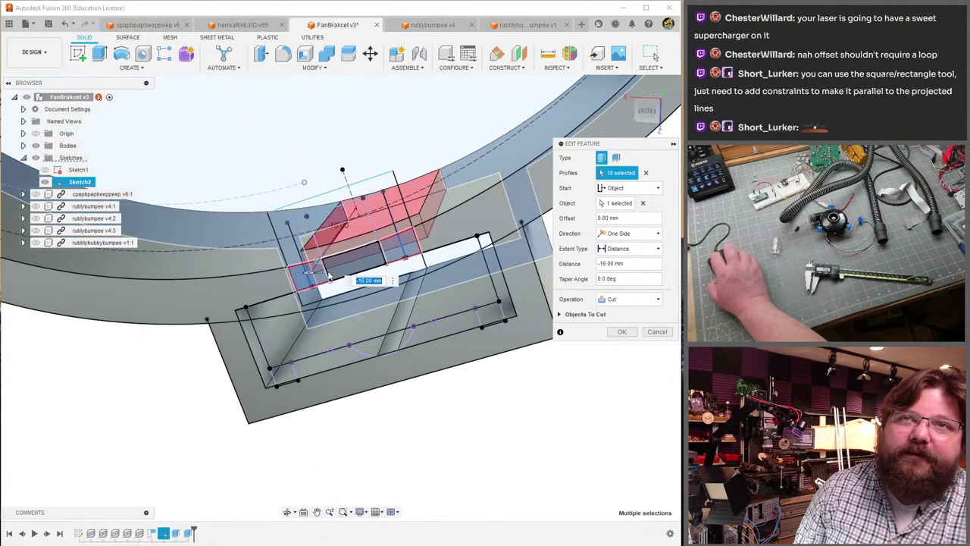
{"action": "middle_click_drag", "start_coordinate": [330, 276], "coordinate": [440, 303], "text": "shift"}
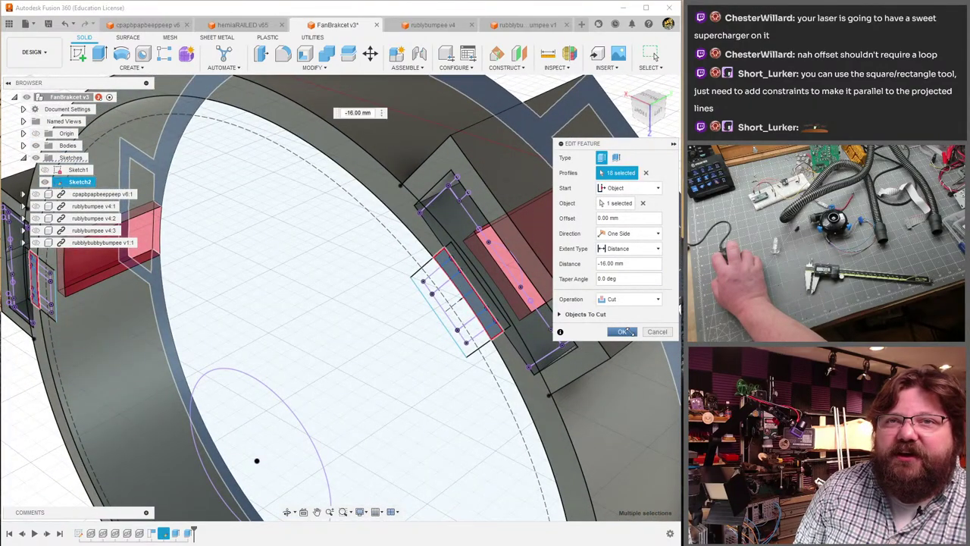
{"action": "left_click", "coordinate": [623, 332]}
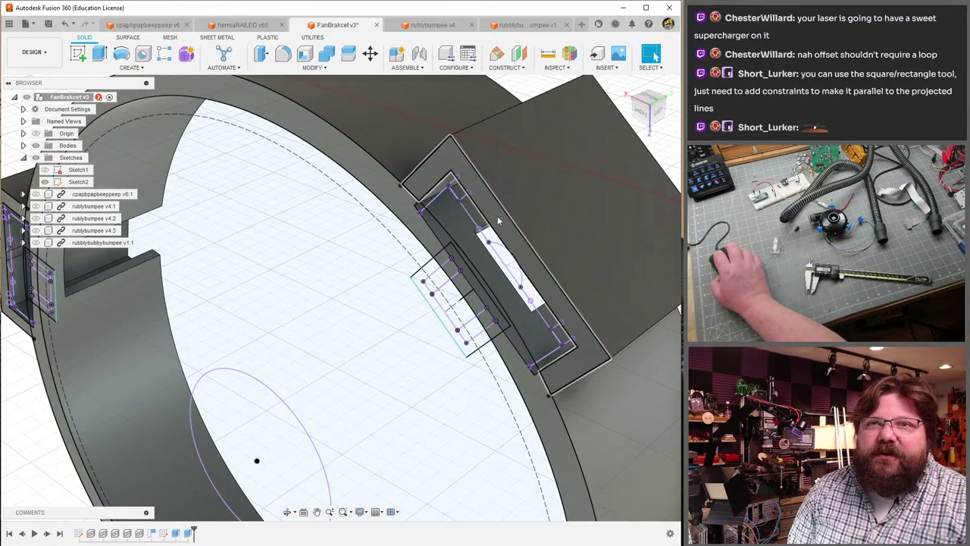
- Hide Sketch2 and begin a fillet with the two inner corner edges of the first bumper slot
{"action": "middle_click_drag", "start_coordinate": [498, 220], "coordinate": [406, 97], "text": "shift"}
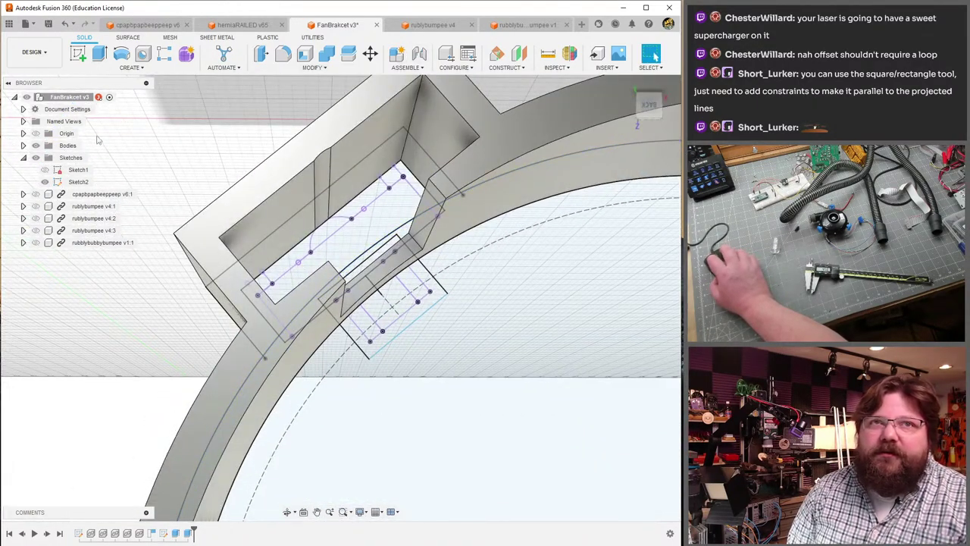
{"action": "left_click", "coordinate": [44, 182]}
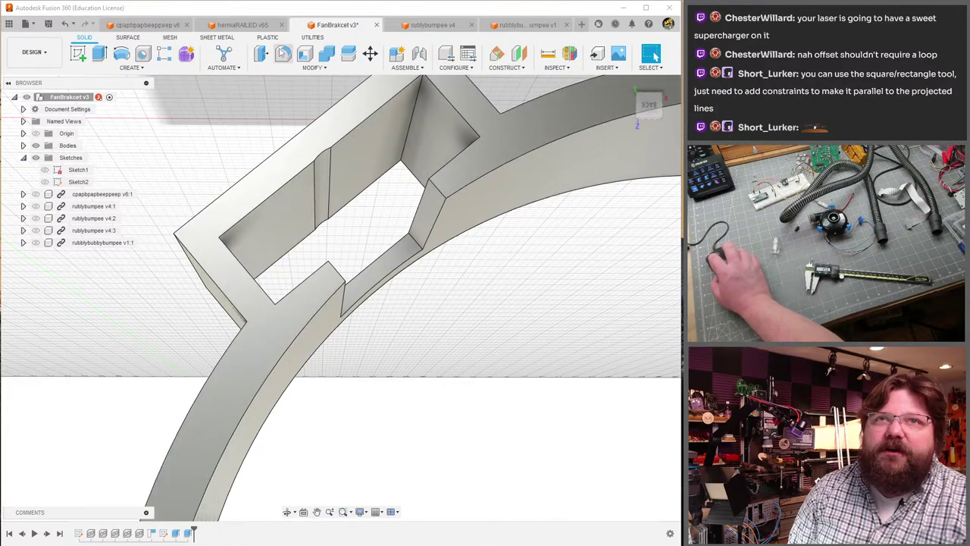
{"action": "left_click", "coordinate": [283, 53]}
{"action": "scroll", "coordinate": [408, 250], "scroll_direction": "up", "scroll_amount": 4}
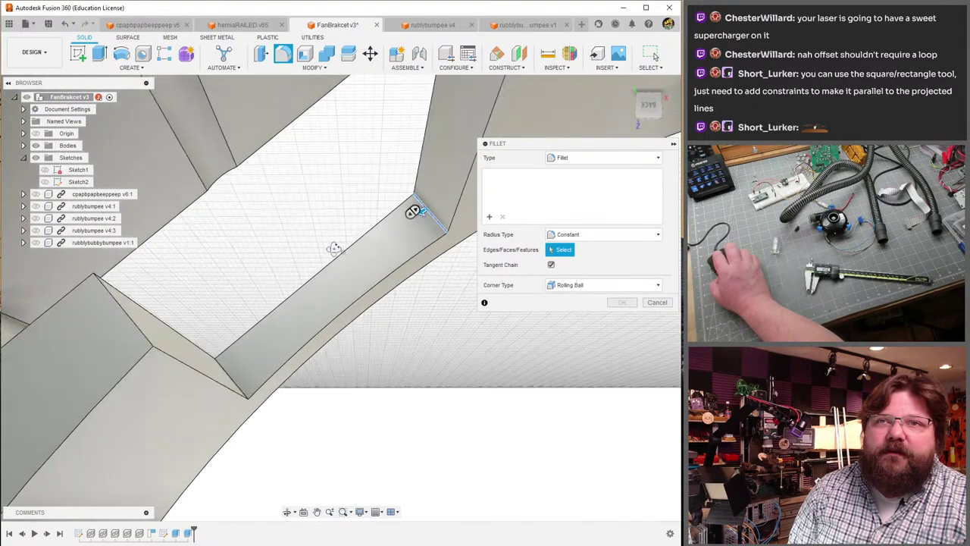
{"action": "left_click", "coordinate": [412, 210]}
{"action": "middle_click_drag", "start_coordinate": [412, 210], "coordinate": [241, 376], "text": "shift"}
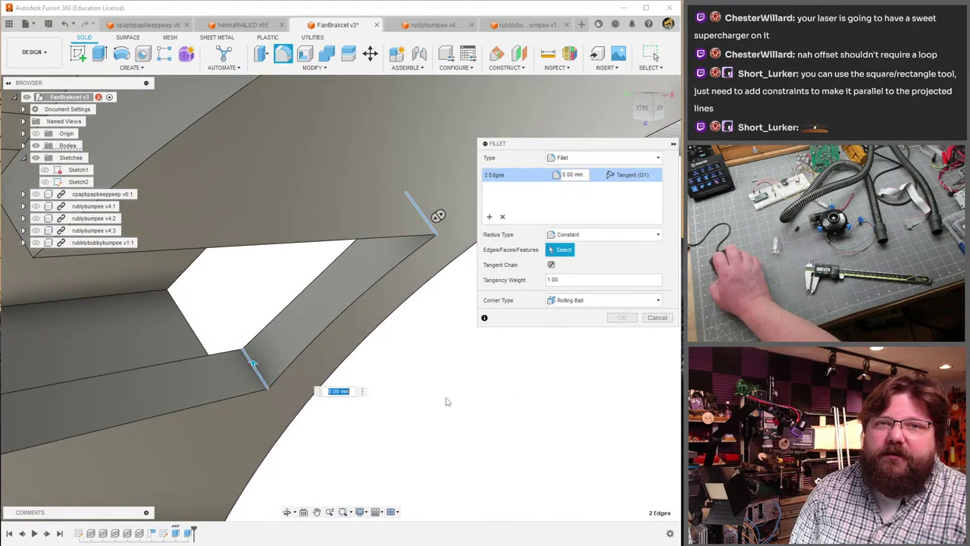
- Add the inner corner edges of the other two bumper slots and fillet all six edges with a 2.5 mm radius
{"action": "scroll", "coordinate": [447, 402], "scroll_direction": "down", "scroll_amount": 8}
{"action": "middle_click_drag", "start_coordinate": [448, 402], "coordinate": [413, 301], "text": "shift"}
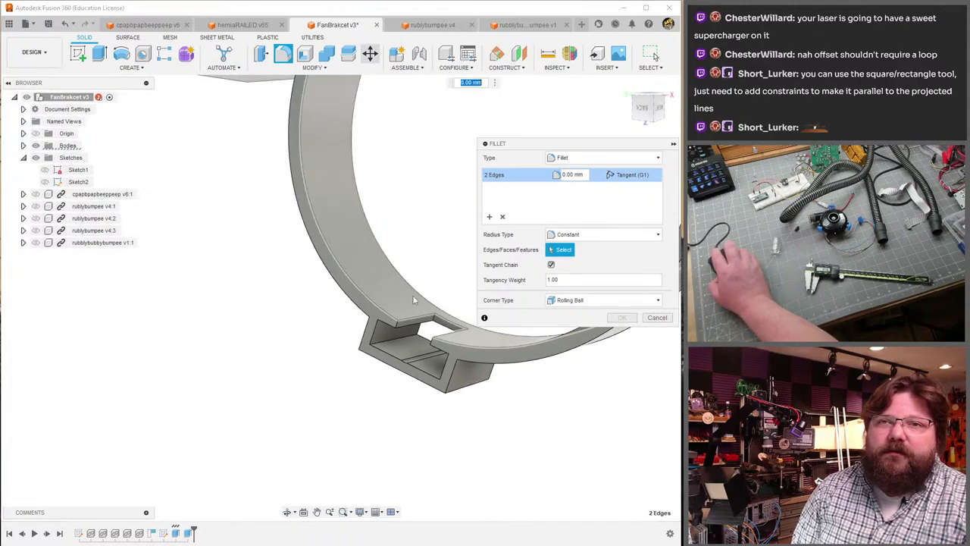
{"action": "scroll", "coordinate": [414, 300], "scroll_direction": "up", "scroll_amount": 5}
{"action": "left_click", "coordinate": [437, 334]}
{"action": "middle_click_drag", "start_coordinate": [438, 334], "coordinate": [277, 237], "text": "shift"}
{"action": "left_click", "coordinate": [418, 240]}
{"action": "scroll", "coordinate": [317, 343], "scroll_direction": "up", "scroll_amount": 5}
{"action": "left_click", "coordinate": [298, 359]}
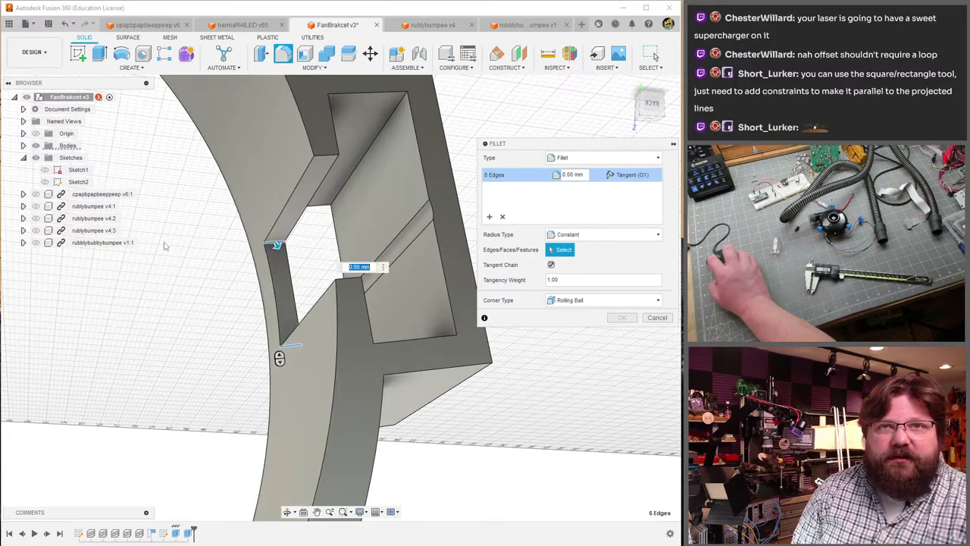
{"action": "scroll", "coordinate": [280, 243], "scroll_direction": "down", "scroll_amount": 3}
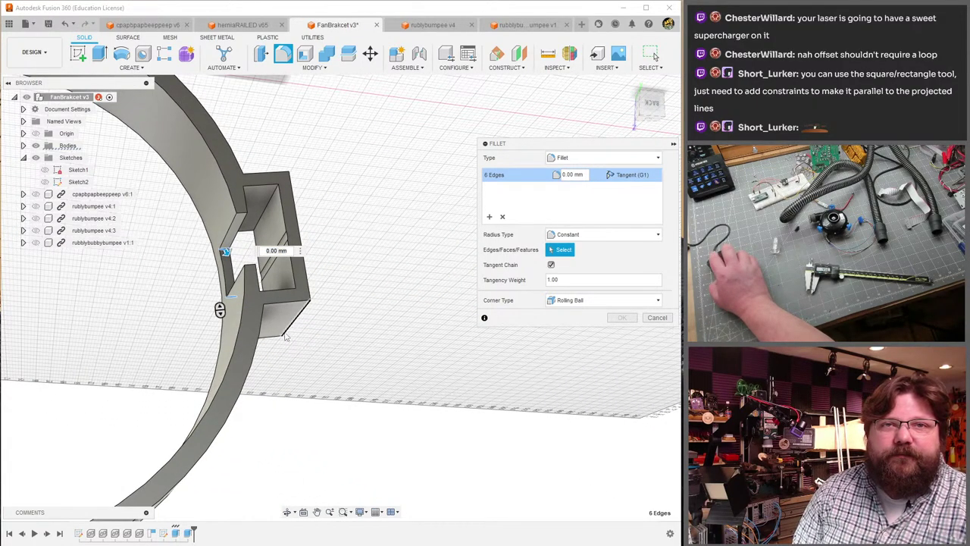
{"action": "middle_click_drag", "start_coordinate": [285, 336], "coordinate": [379, 345], "text": "shift"}
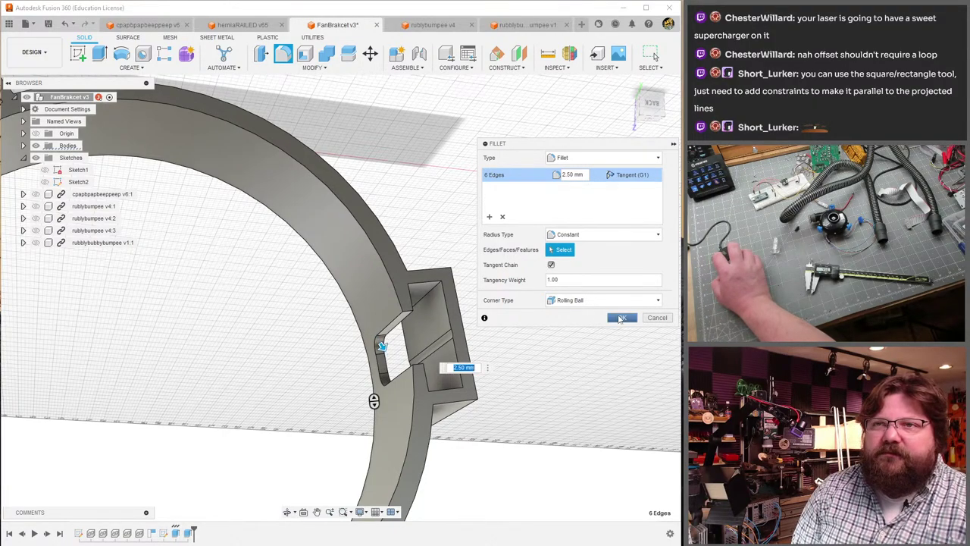
{"action": "left_click", "coordinate": [620, 318]}
- Select the bracket's flat end face and show the fan housing and all four bumper components again
{"action": "middle_click_drag", "start_coordinate": [406, 288], "coordinate": [320, 348], "text": "shift"}
{"action": "left_click", "coordinate": [320, 348]}
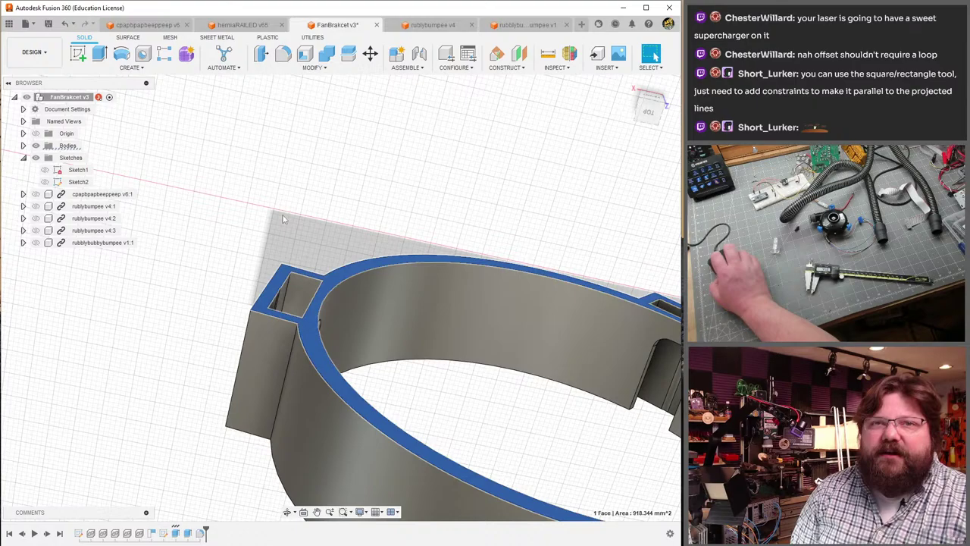
{"action": "left_click", "coordinate": [36, 207]}
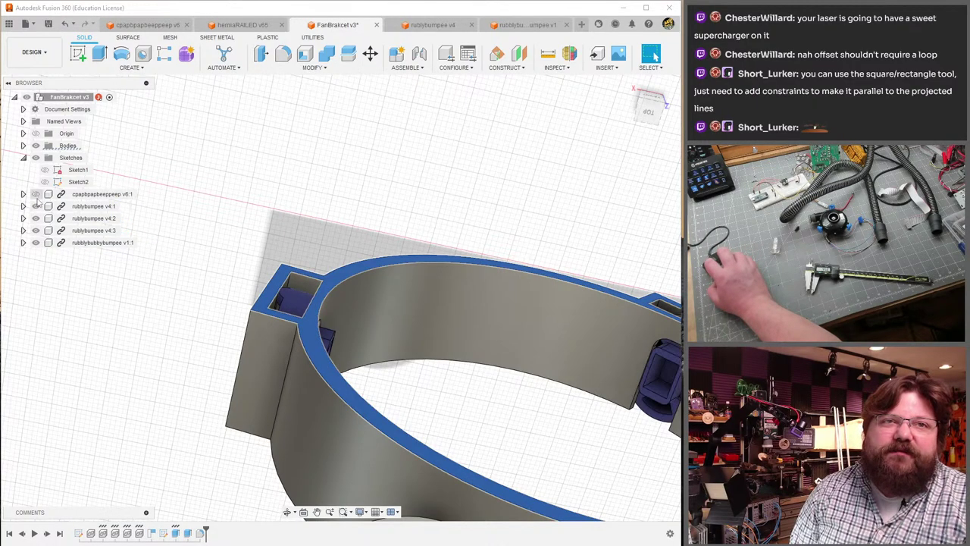
{"action": "left_click", "coordinate": [35, 194]}
{"action": "middle_click_drag", "start_coordinate": [122, 227], "coordinate": [96, 169], "text": "shift"}
{"action": "middle_click_drag", "start_coordinate": [379, 356], "coordinate": [367, 280], "text": "shift"}
{"action": "key", "text": "e"}
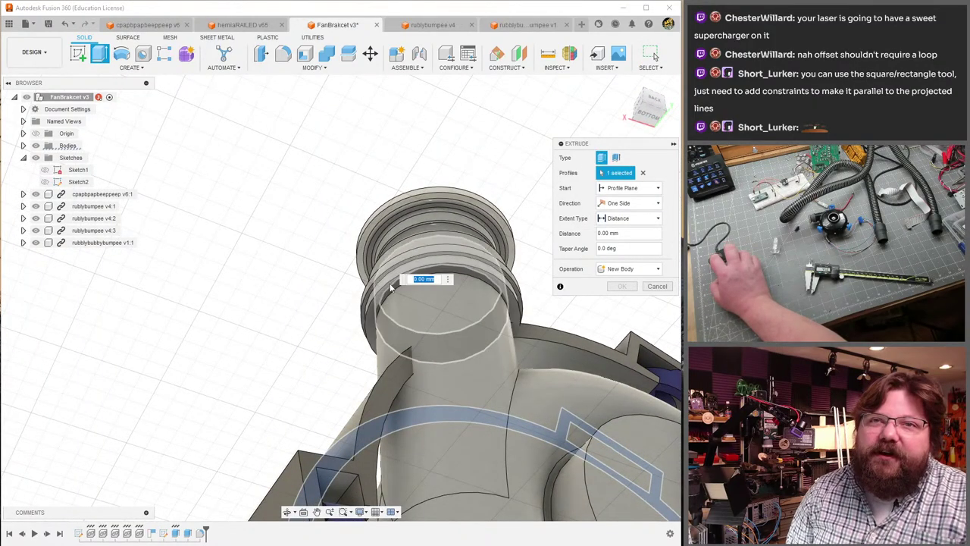
{"action": "scroll", "coordinate": [402, 326], "scroll_direction": "up", "scroll_amount": 4}
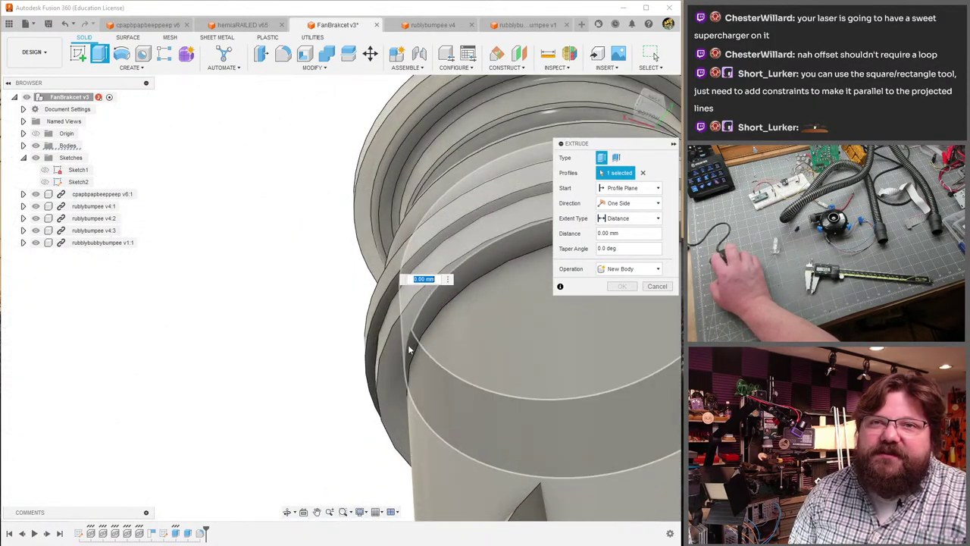
{"action": "scroll", "coordinate": [401, 333], "scroll_direction": "up", "scroll_amount": 1}
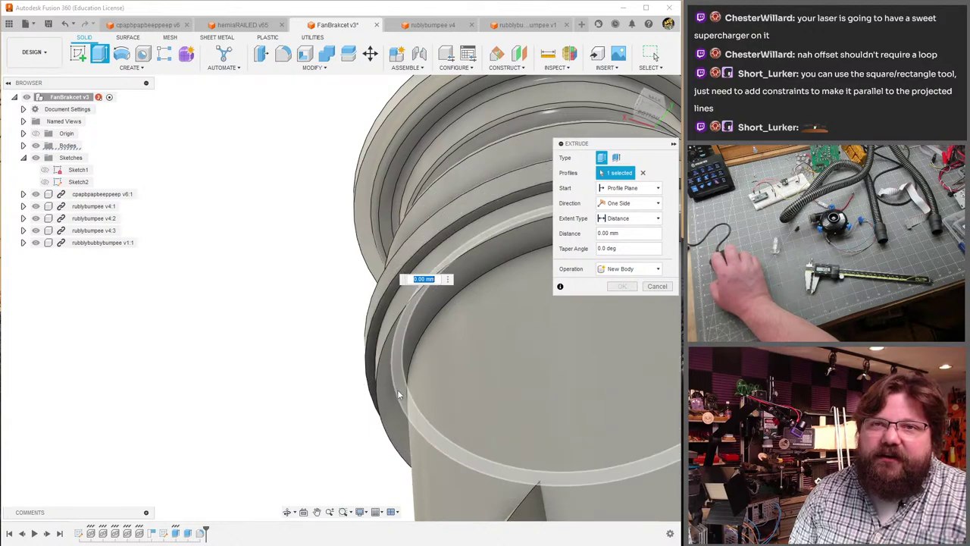
{"action": "mouse_move", "coordinate": [402, 358]}
{"action": "middle_mouse_down", "text": "shift"}
{"action": "mouse_move", "coordinate": [391, 438]}
{"action": "mouse_move", "coordinate": [356, 479]}
{"action": "mouse_move", "coordinate": [394, 420]}
{"action": "mouse_move", "coordinate": [406, 259]}
{"action": "middle_mouse_up", "text": "shift"}
{"action": "type", "text": "-12.389"}
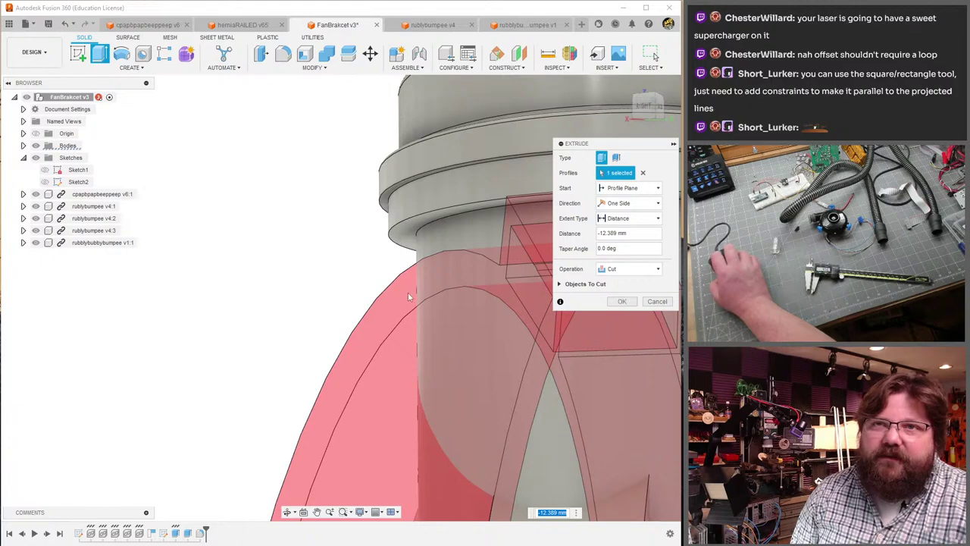
{"action": "scroll", "coordinate": [408, 296], "scroll_direction": "down", "scroll_amount": 5}
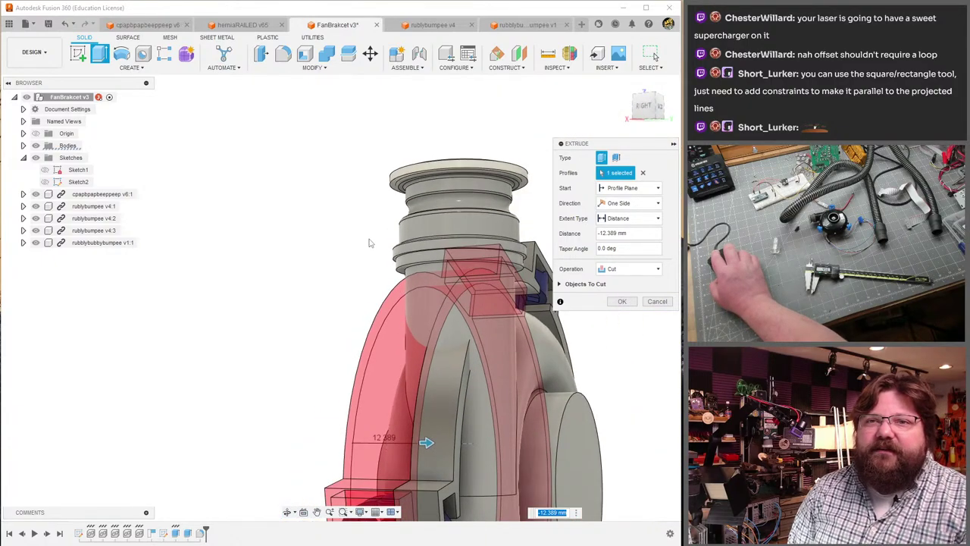
{"action": "key", "text": "Return"}
{"action": "scroll", "coordinate": [369, 242], "scroll_direction": "up", "scroll_amount": 6}
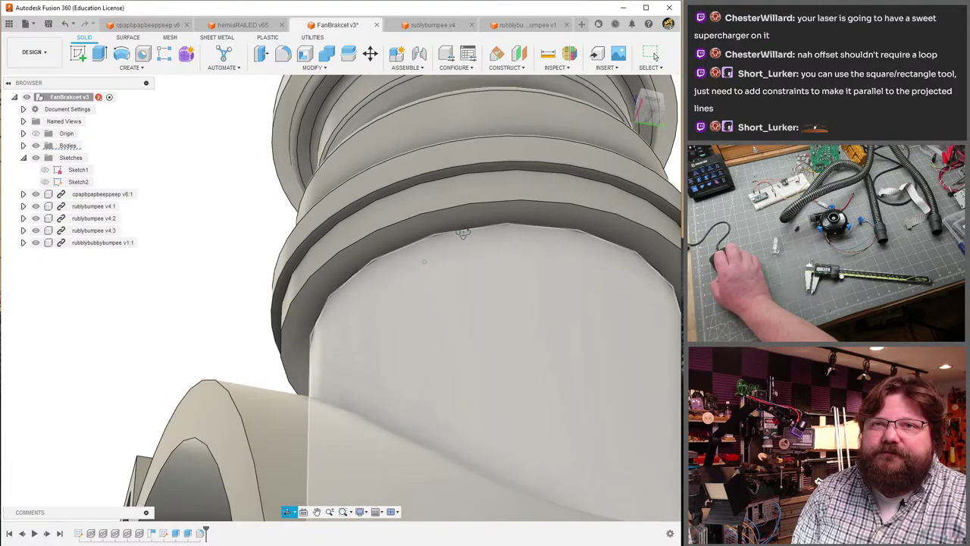
{"action": "key", "text": "e"}
{"action": "left_click", "coordinate": [444, 218]}
{"action": "scroll", "coordinate": [444, 218], "scroll_direction": "down", "scroll_amount": 3}
{"action": "middle_click_drag", "start_coordinate": [444, 217], "coordinate": [474, 345], "text": "shift"}
{"action": "scroll", "coordinate": [400, 276], "scroll_direction": "down", "scroll_amount": 2}
{"action": "left_click", "coordinate": [469, 345]}
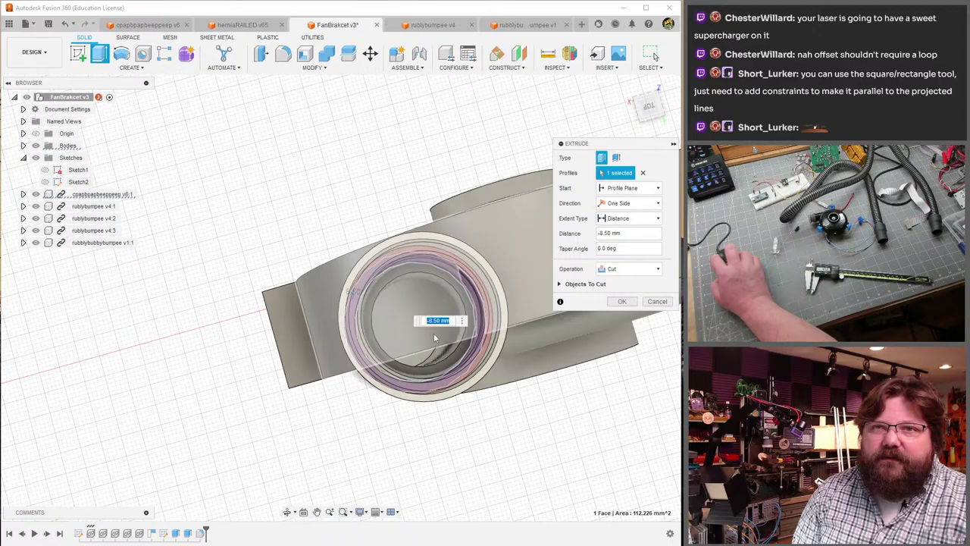
{"action": "middle_click_drag", "start_coordinate": [404, 351], "coordinate": [328, 286], "text": "shift"}
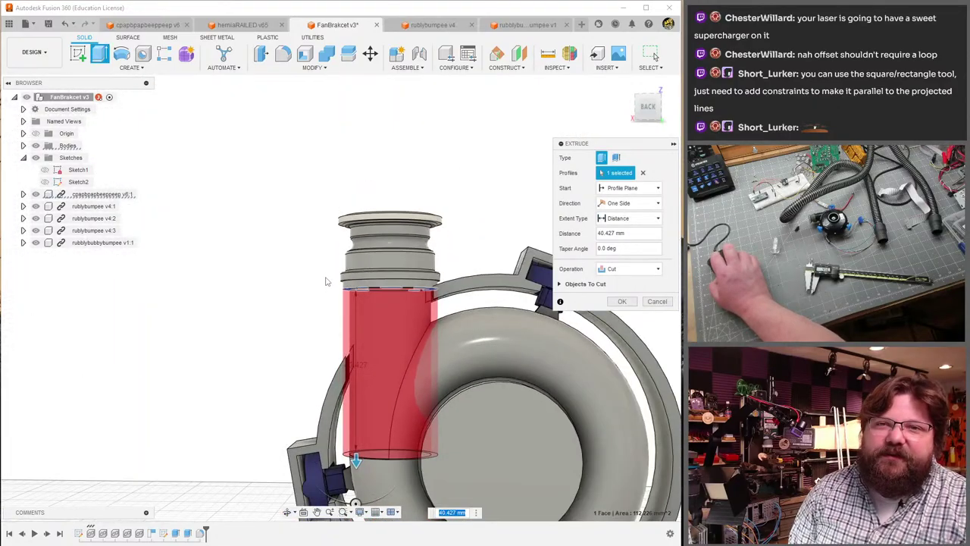
{"action": "key", "text": "Escape"}
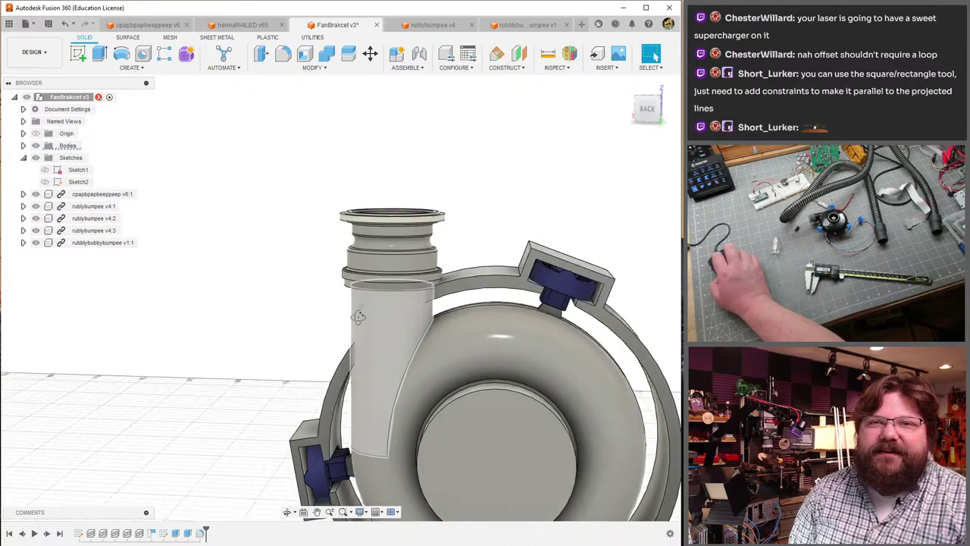
- Examine where the outlet pipe meets its end collar, checking the collar's lower ring face and the pipe's cylindrical face
{"action": "middle_click_drag", "start_coordinate": [359, 317], "coordinate": [424, 204], "text": "shift"}
{"action": "scroll", "coordinate": [394, 247], "scroll_direction": "up", "scroll_amount": 3}
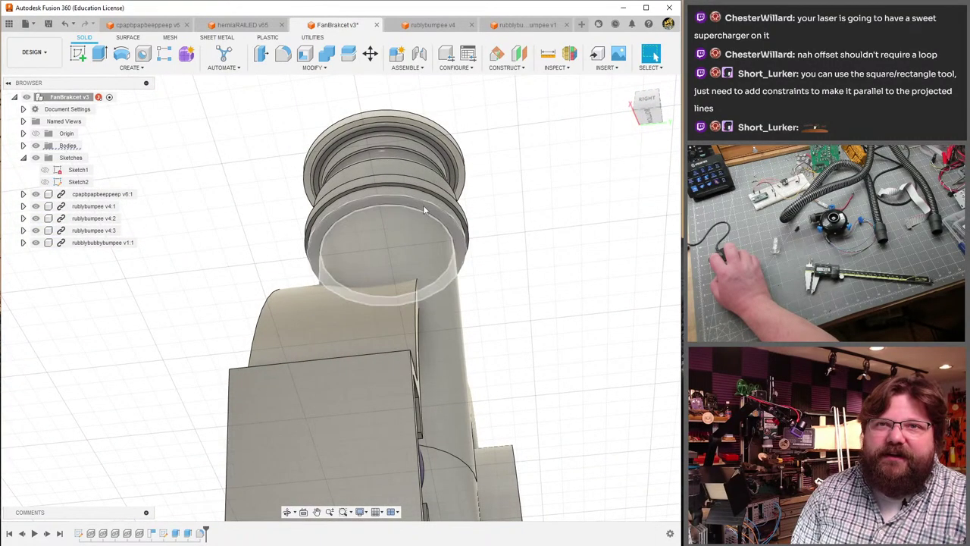
{"action": "left_click", "coordinate": [423, 204]}
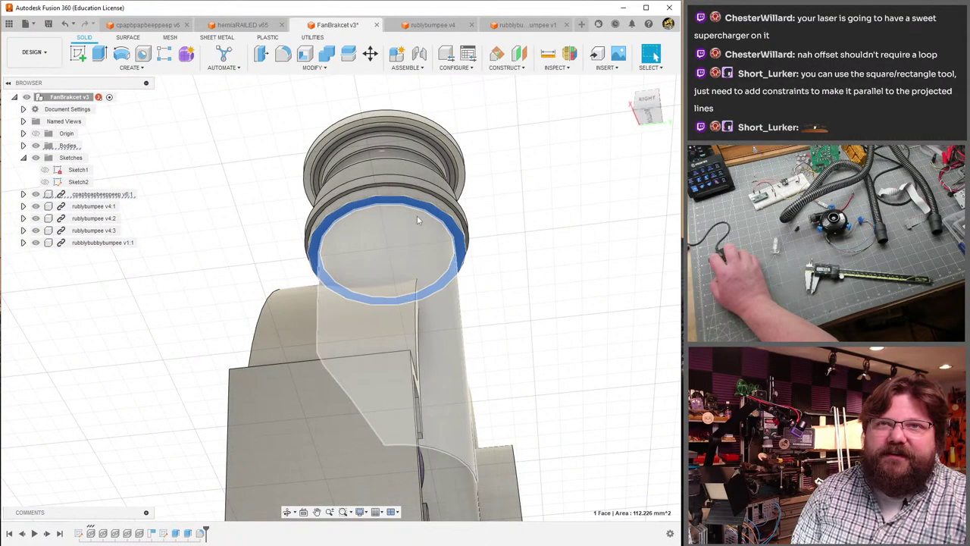
{"action": "left_click", "coordinate": [445, 210]}
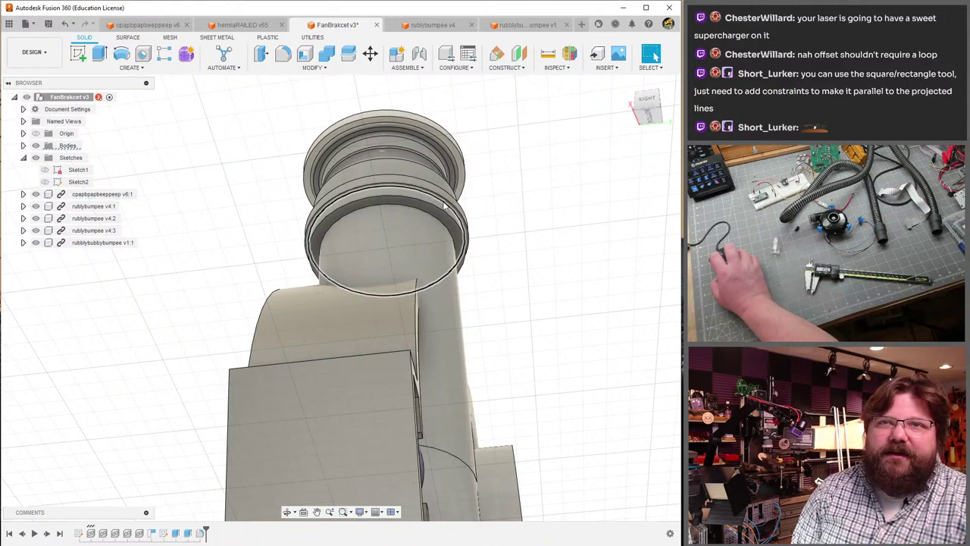
{"action": "scroll", "coordinate": [445, 206], "scroll_direction": "up", "scroll_amount": 3}
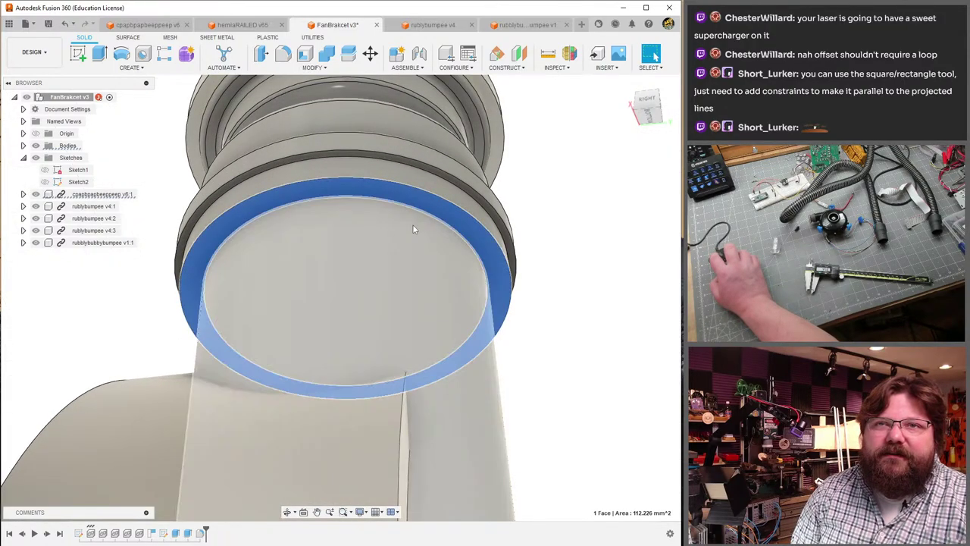
{"action": "left_click", "coordinate": [414, 227]}
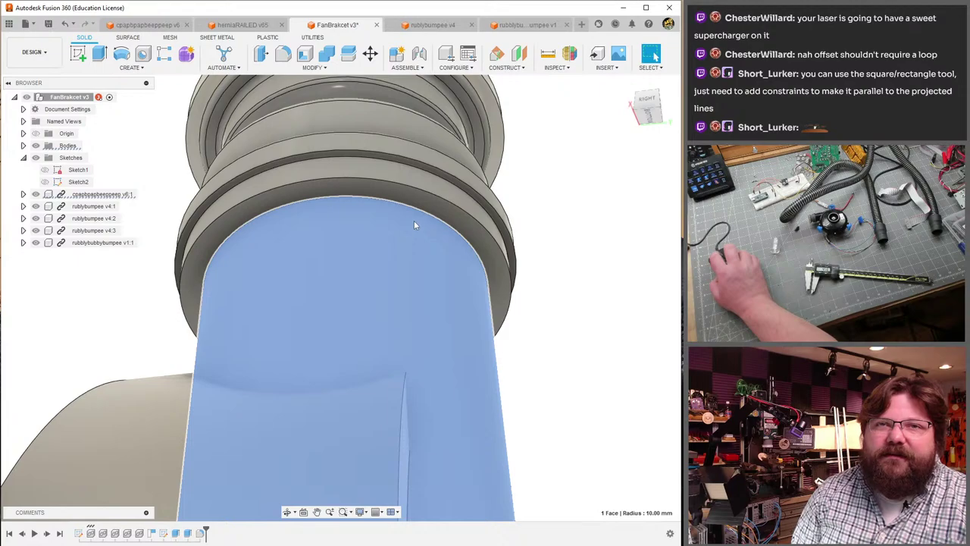
{"action": "left_click", "coordinate": [414, 219]}
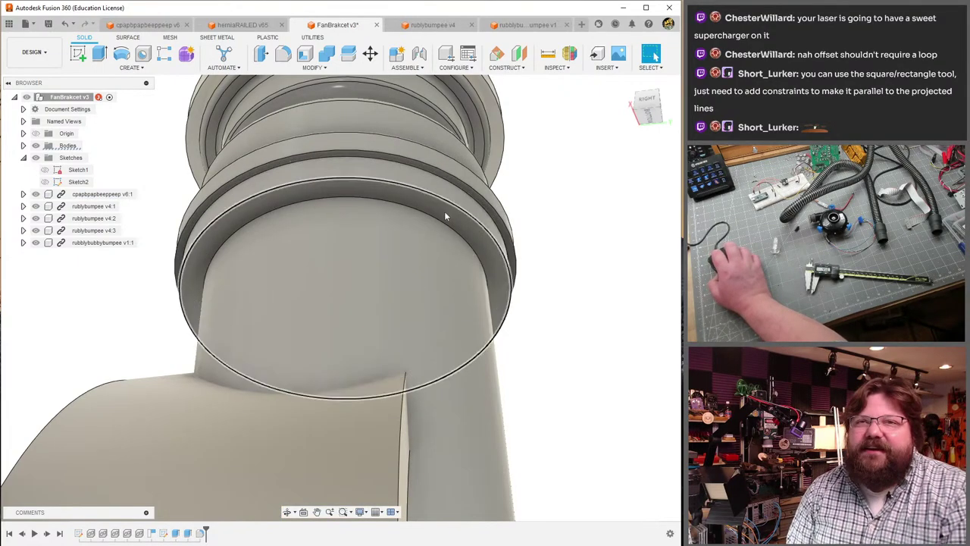
{"action": "scroll", "coordinate": [459, 253], "scroll_direction": "down", "scroll_amount": 3}
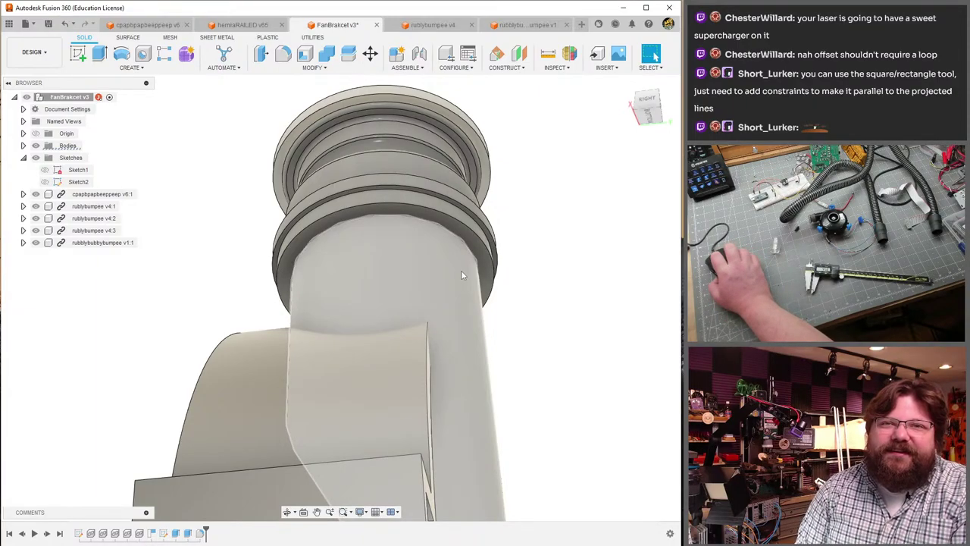
- Examine the rubblybubbybumpee ring around the outlet collar from the front and check its lower annular face
{"action": "middle_click_drag", "start_coordinate": [461, 270], "coordinate": [372, 275], "text": "shift"}
{"action": "scroll", "coordinate": [208, 210], "scroll_direction": "up", "scroll_amount": 5}
{"action": "middle_click_drag", "start_coordinate": [222, 216], "coordinate": [230, 188]}
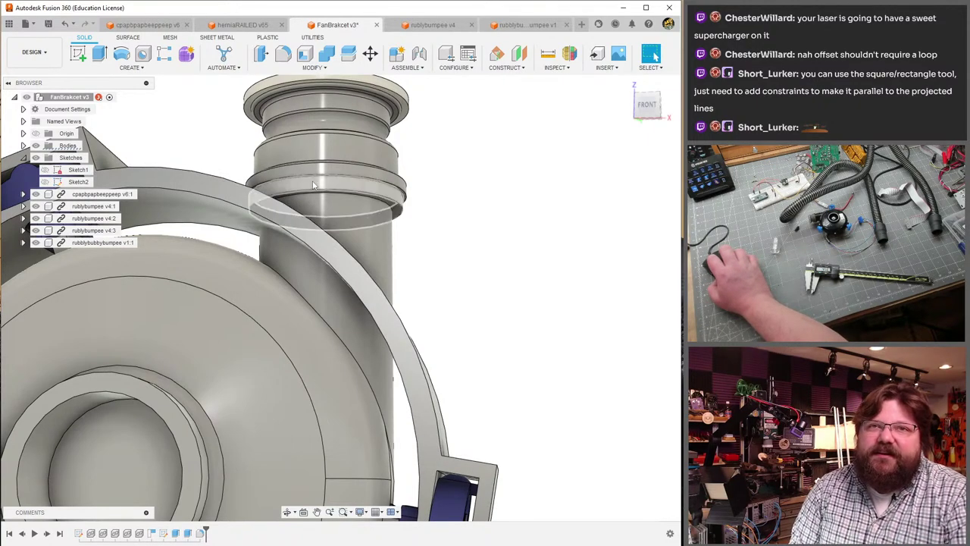
{"action": "middle_click_drag", "start_coordinate": [311, 185], "coordinate": [349, 162], "text": "shift"}
{"action": "scroll", "coordinate": [349, 163], "scroll_direction": "up", "scroll_amount": 6}
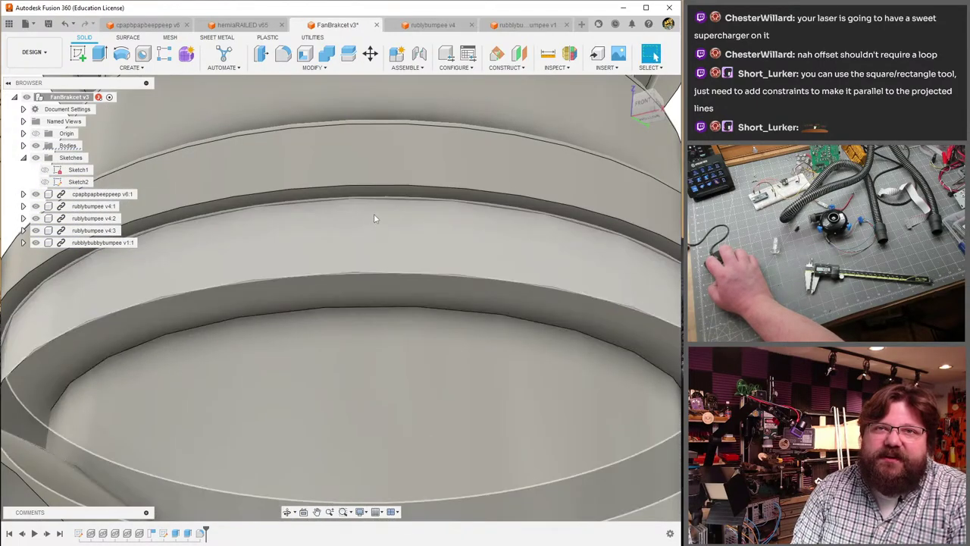
{"action": "left_click", "coordinate": [365, 194]}
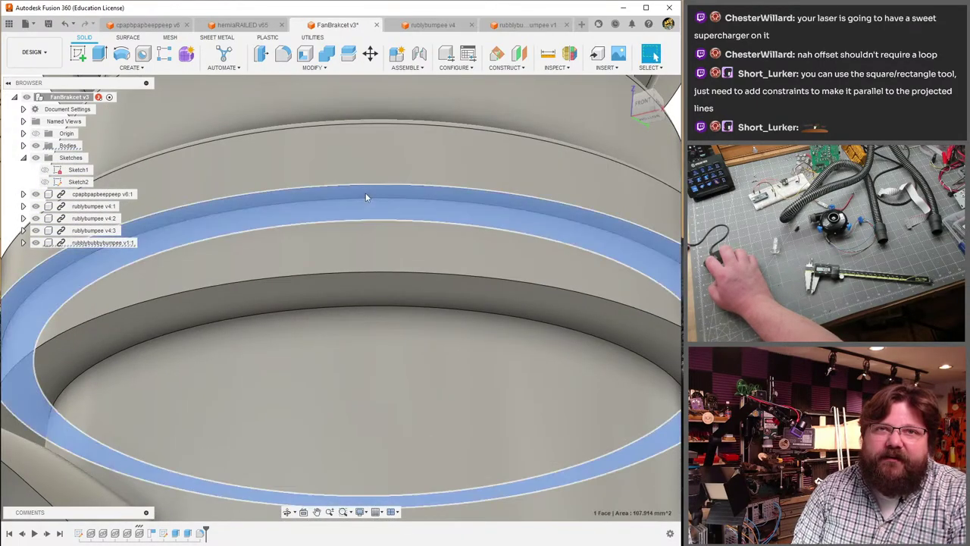
{"action": "scroll", "coordinate": [365, 192], "scroll_direction": "down", "scroll_amount": 5}
{"action": "scroll", "coordinate": [363, 194], "scroll_direction": "down", "scroll_amount": 2}
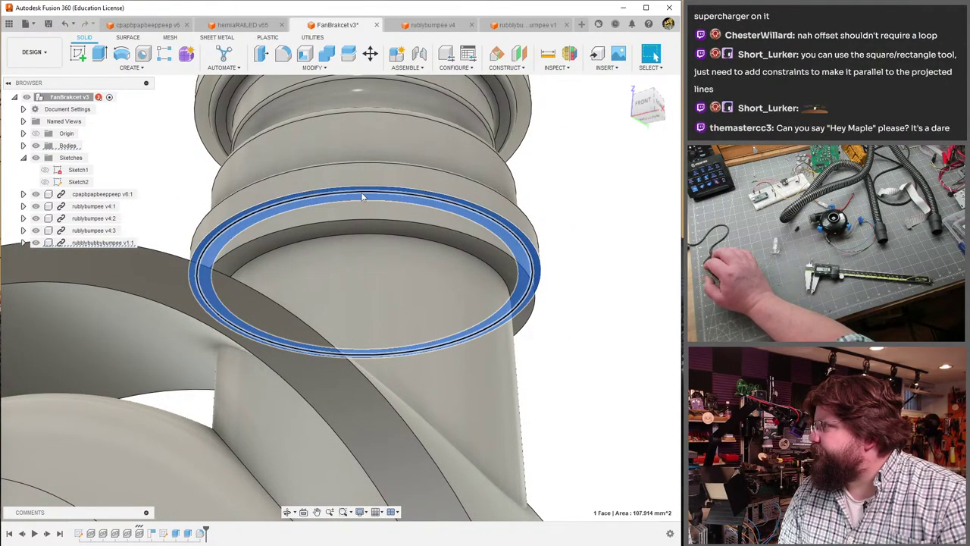
{"action": "key", "text": "a"}
{"action": "scroll", "coordinate": [362, 196], "scroll_direction": "down", "scroll_amount": 5}
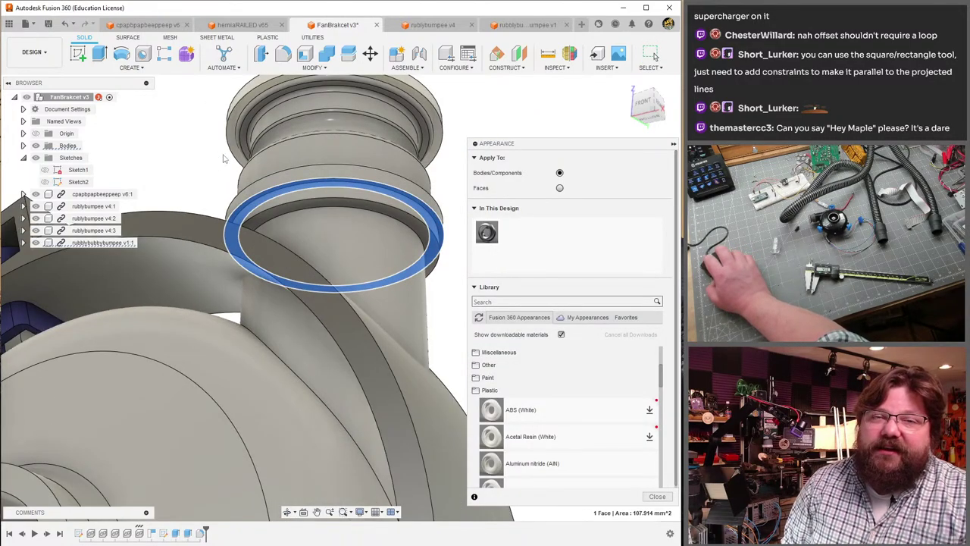
{"action": "middle_click_drag", "start_coordinate": [224, 158], "coordinate": [345, 204], "text": "shift"}
{"action": "key", "text": "Escape"}
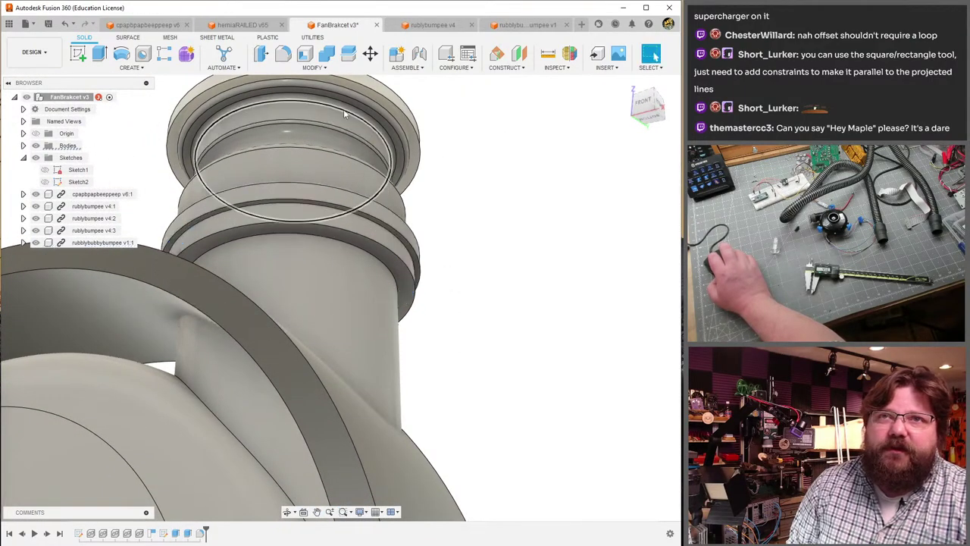
- Start a new sketch on the horizontal origin plane below the fan housing
{"action": "scroll", "coordinate": [345, 114], "scroll_direction": "down", "scroll_amount": 10}
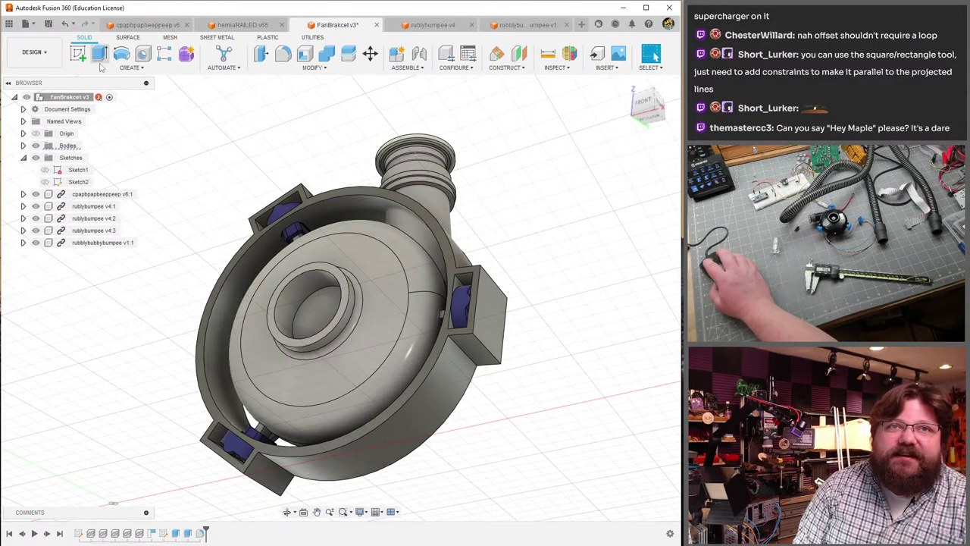
{"action": "left_click", "coordinate": [78, 54]}
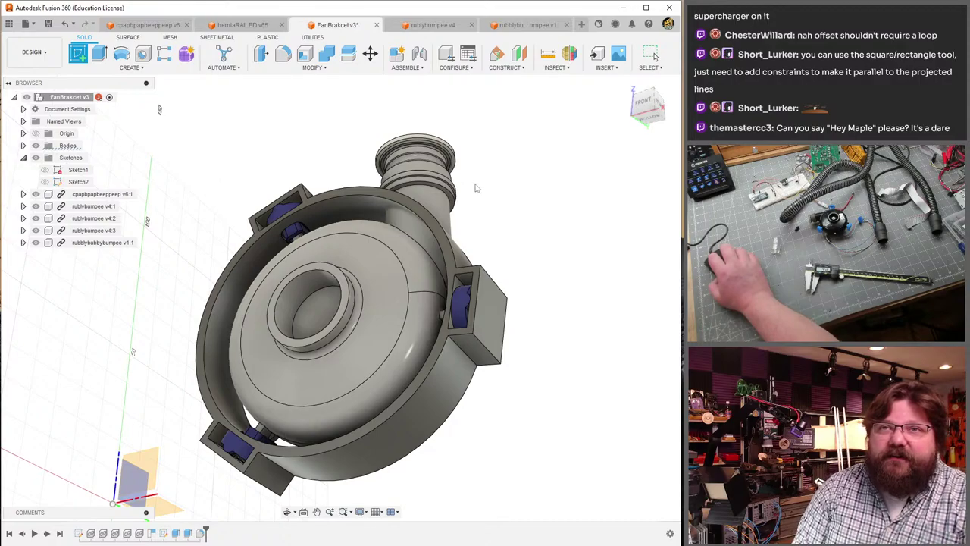
{"action": "middle_click_drag", "start_coordinate": [476, 188], "coordinate": [469, 274], "text": "shift"}
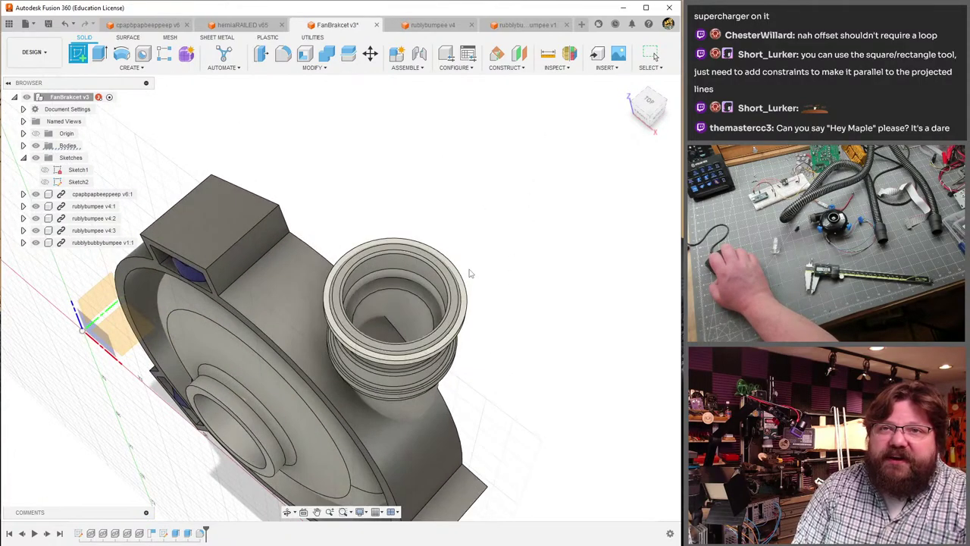
{"action": "scroll", "coordinate": [470, 274], "scroll_direction": "up", "scroll_amount": 5}
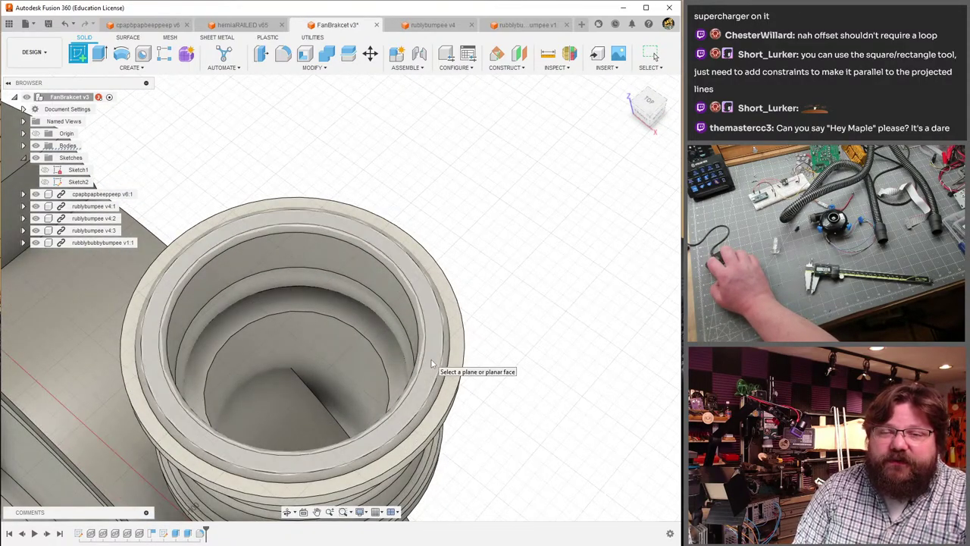
{"action": "scroll", "coordinate": [432, 373], "scroll_direction": "down", "scroll_amount": 5}
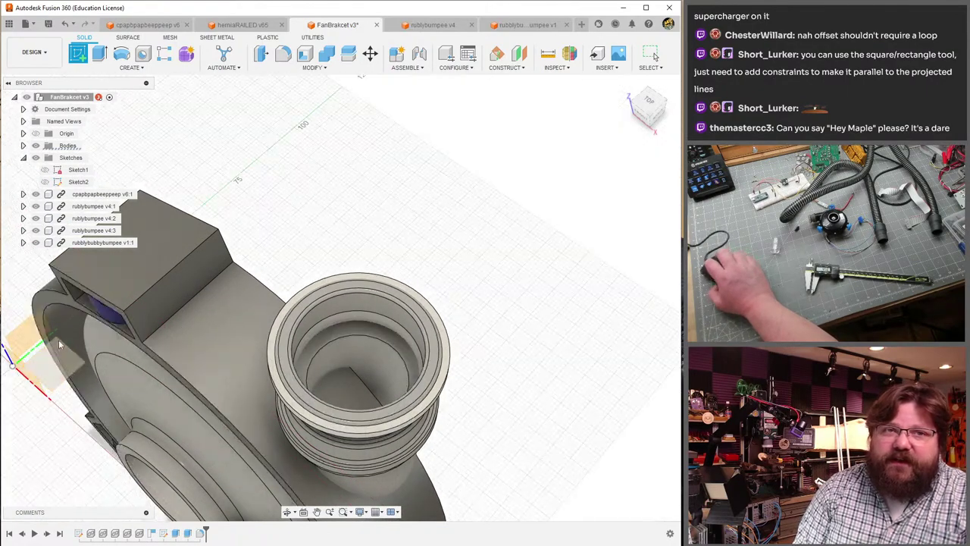
{"action": "middle_click_drag", "start_coordinate": [94, 361], "coordinate": [292, 305]}
{"action": "left_click", "coordinate": [256, 331]}
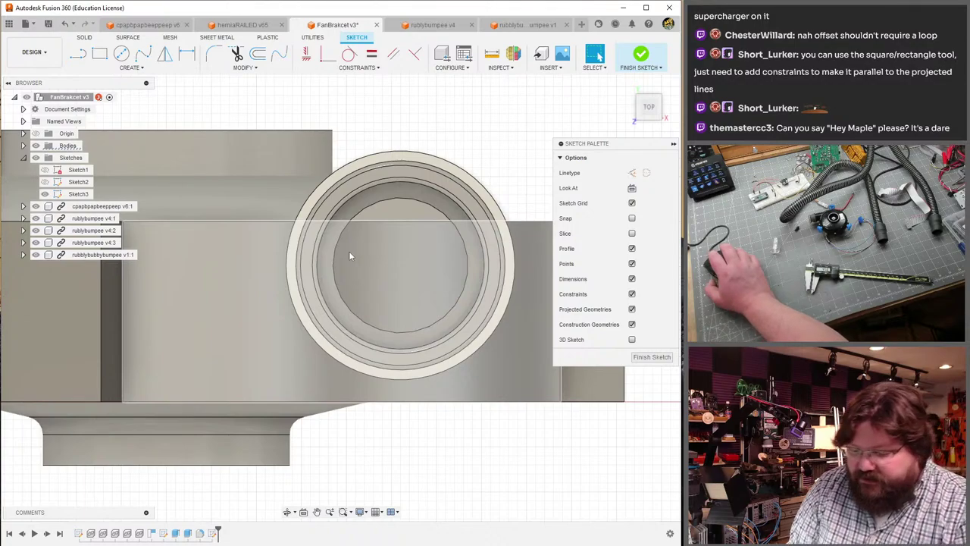
- Project the cylindrical face of the fan housing's outlet pipe into the new sketch
{"action": "key", "text": "p"}
{"action": "middle_click_drag", "start_coordinate": [452, 307], "coordinate": [458, 285], "text": "shift"}
{"action": "left_click", "coordinate": [466, 294]}
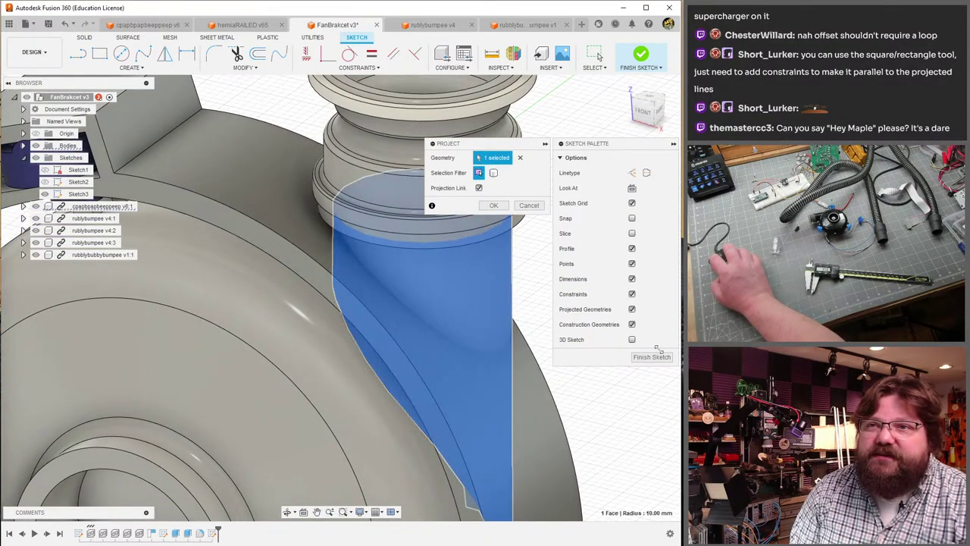
{"action": "left_click", "coordinate": [497, 206]}
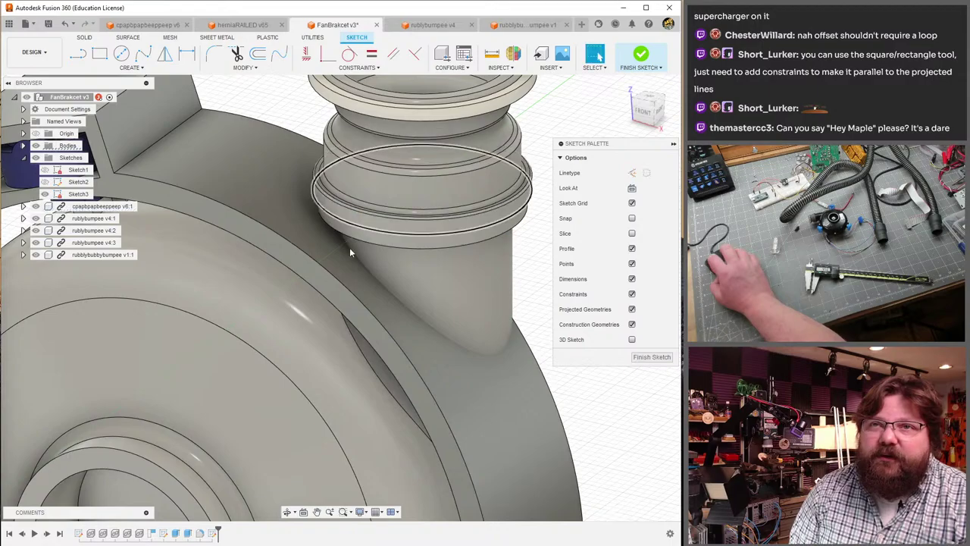
{"action": "mouse_move", "coordinate": [350, 247]}
{"action": "middle_mouse_down", "text": "shift"}
{"action": "mouse_move", "coordinate": [305, 293]}
{"action": "mouse_move", "coordinate": [299, 275]}
{"action": "mouse_move", "coordinate": [281, 283]}
{"action": "mouse_move", "coordinate": [210, 193]}
{"action": "middle_mouse_up", "text": "shift"}
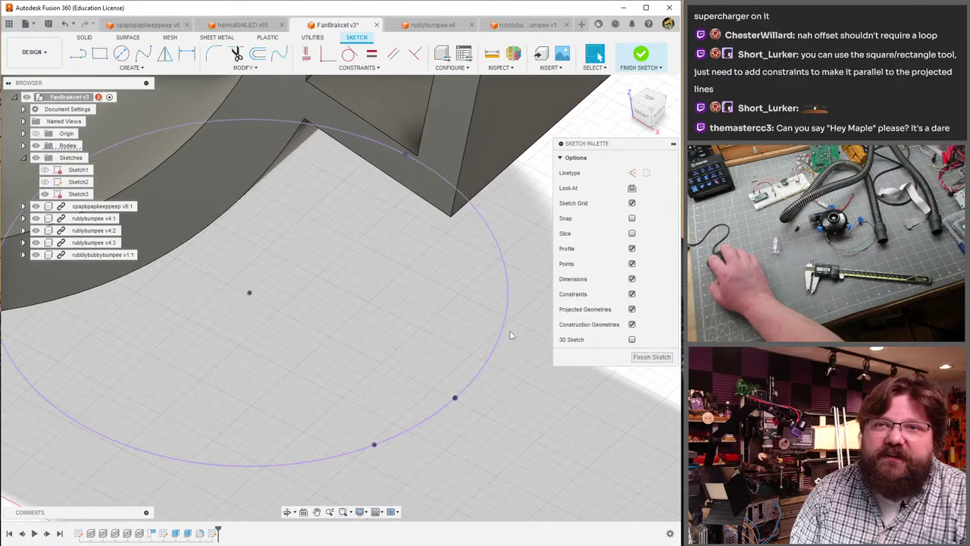
{"action": "mouse_move", "coordinate": [499, 347]}
{"action": "middle_mouse_down"}
{"action": "mouse_move", "coordinate": [433, 156]}
{"action": "mouse_move", "coordinate": [520, 228]}
{"action": "middle_mouse_up"}
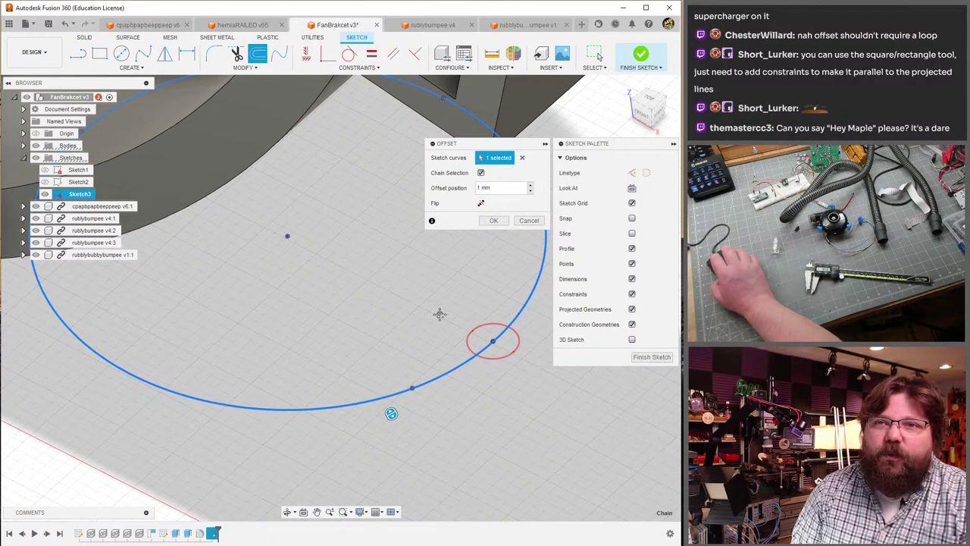
{"action": "middle_click_drag", "start_coordinate": [439, 314], "coordinate": [287, 274]}
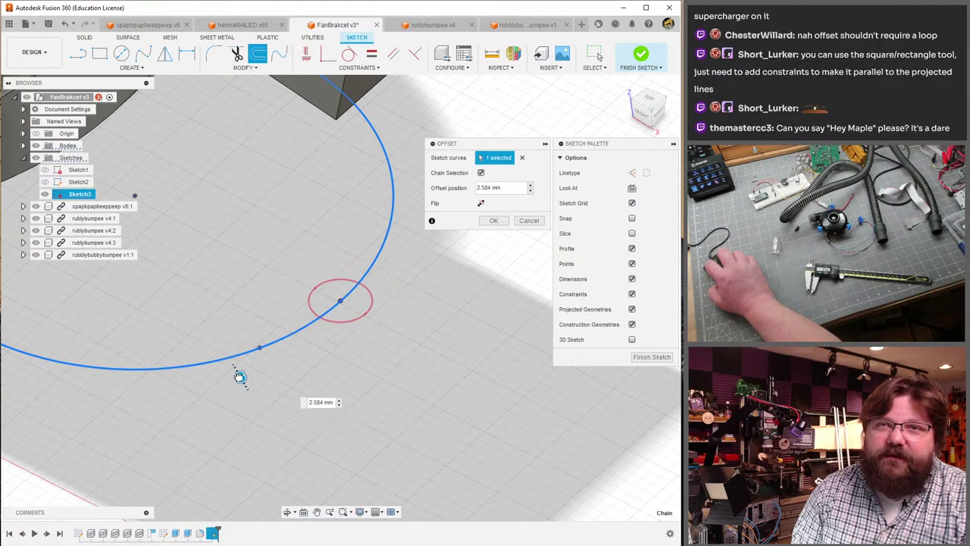
{"action": "key", "text": "Escape"}
- Offset the projected outlet pipe circle outward by 1 mm
{"action": "mouse_move", "coordinate": [522, 229]}
{"action": "middle_mouse_down", "text": "shift"}
{"action": "mouse_move", "coordinate": [314, 307]}
{"action": "mouse_move", "coordinate": [333, 301]}
{"action": "mouse_move", "coordinate": [301, 303]}
{"action": "mouse_move", "coordinate": [229, 232]}
{"action": "mouse_move", "coordinate": [368, 243]}
{"action": "middle_mouse_up", "text": "shift"}
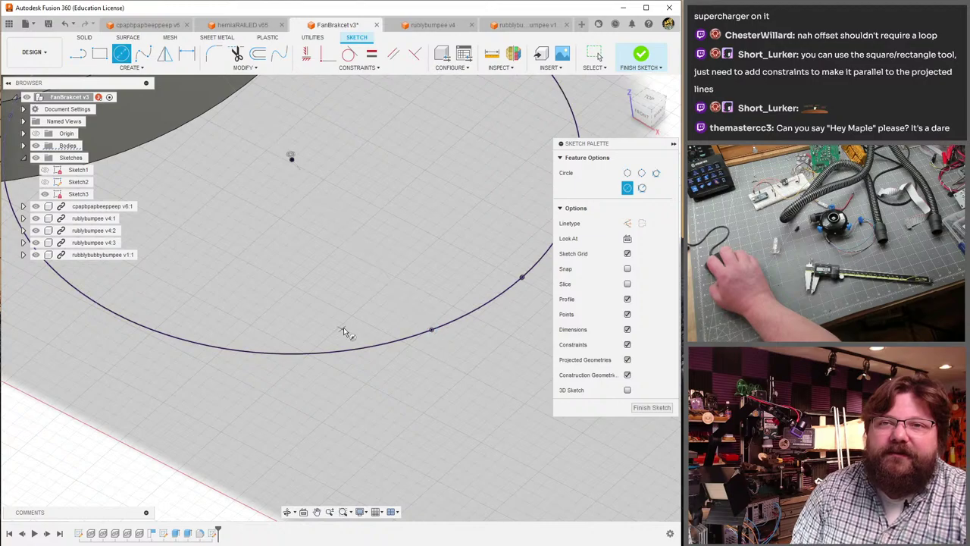
{"action": "left_click", "coordinate": [259, 62]}
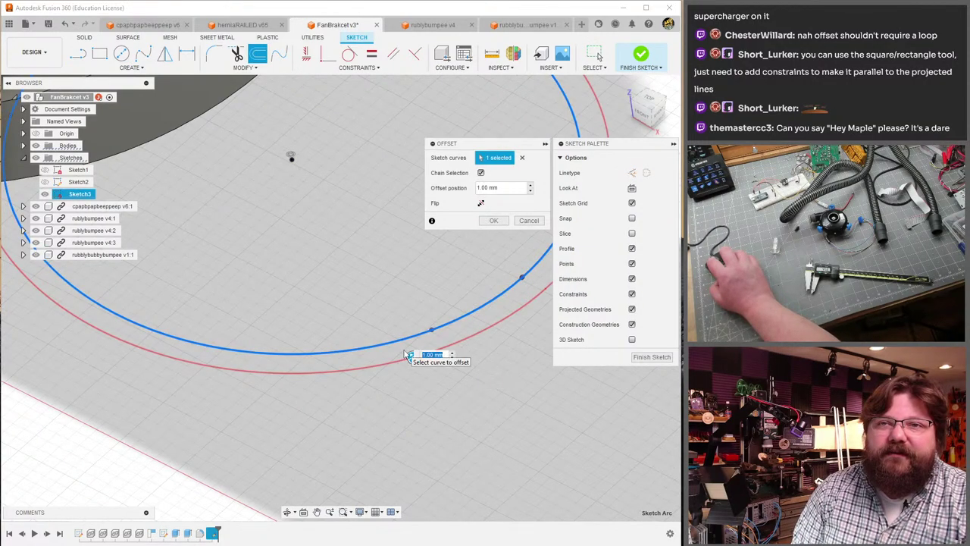
{"action": "left_click", "coordinate": [493, 221]}
- Begin extruding the full circular area of Sketch3, out to the 1 mm offset circle
{"action": "mouse_move", "coordinate": [493, 222]}
{"action": "middle_mouse_down", "text": "shift"}
{"action": "mouse_move", "coordinate": [429, 248]}
{"action": "mouse_move", "coordinate": [436, 265]}
{"action": "mouse_move", "coordinate": [358, 225]}
{"action": "middle_mouse_up", "text": "shift"}
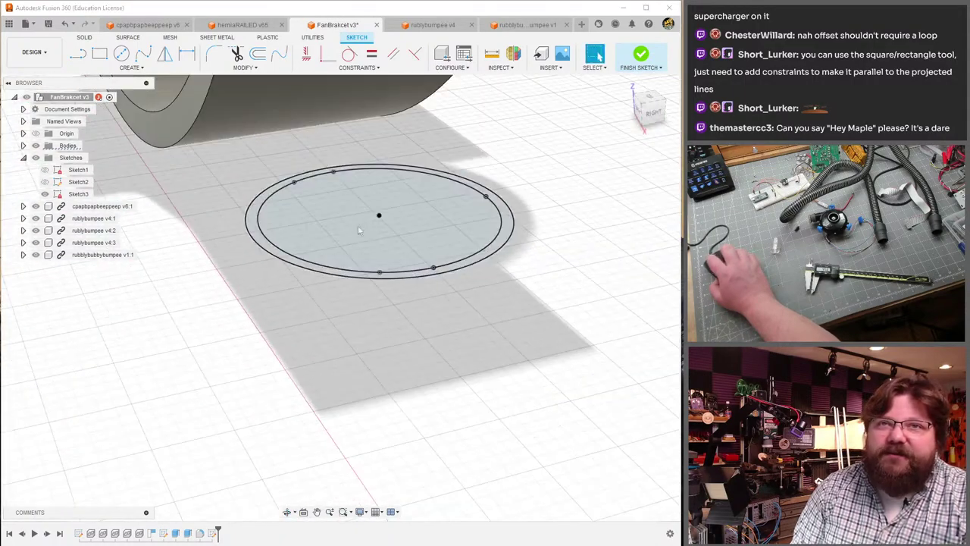
{"action": "key", "text": "e"}
{"action": "scroll", "coordinate": [428, 231], "scroll_direction": "down", "scroll_amount": 2}
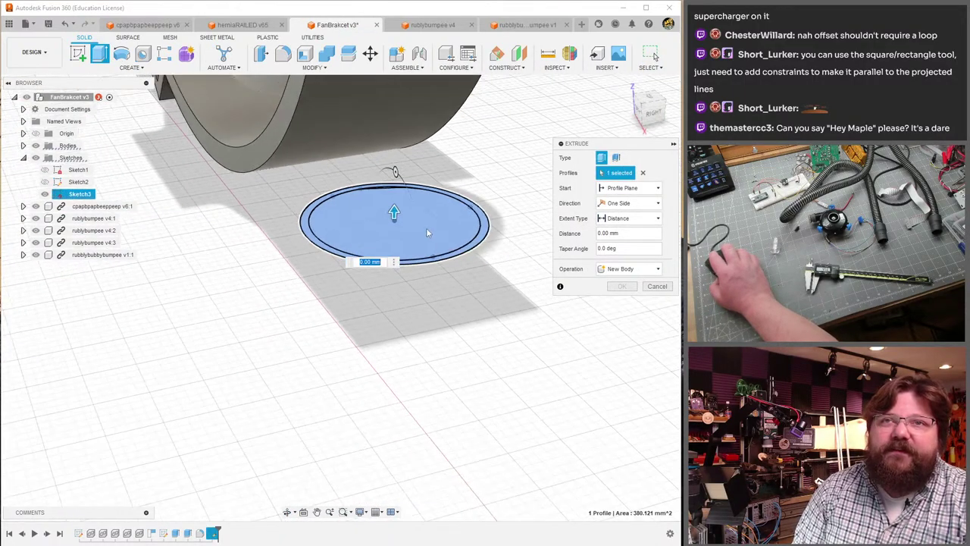
{"action": "scroll", "coordinate": [409, 216], "scroll_direction": "up", "scroll_amount": 5}
{"action": "middle_click_drag", "start_coordinate": [402, 195], "coordinate": [469, 141], "text": "shift"}
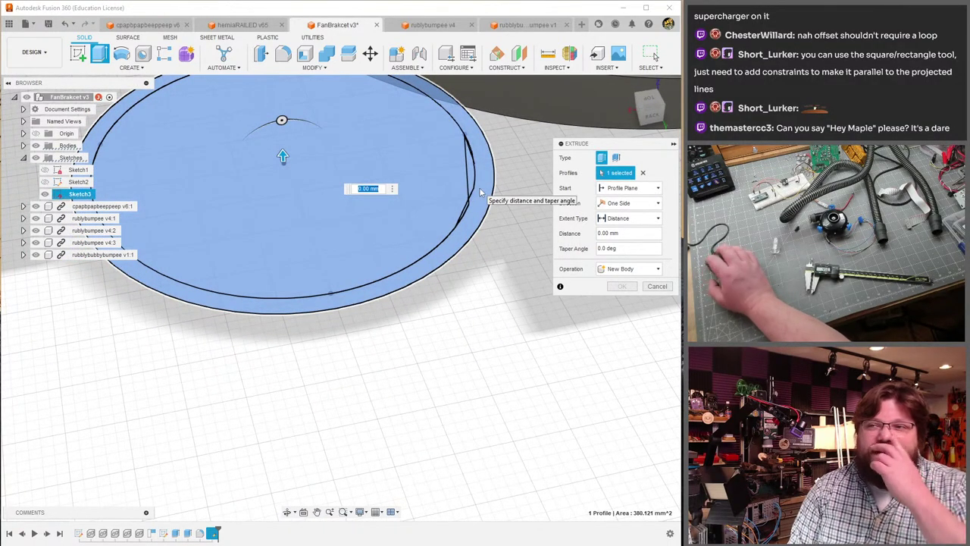
{"action": "scroll", "coordinate": [479, 193], "scroll_direction": "down", "scroll_amount": 8}
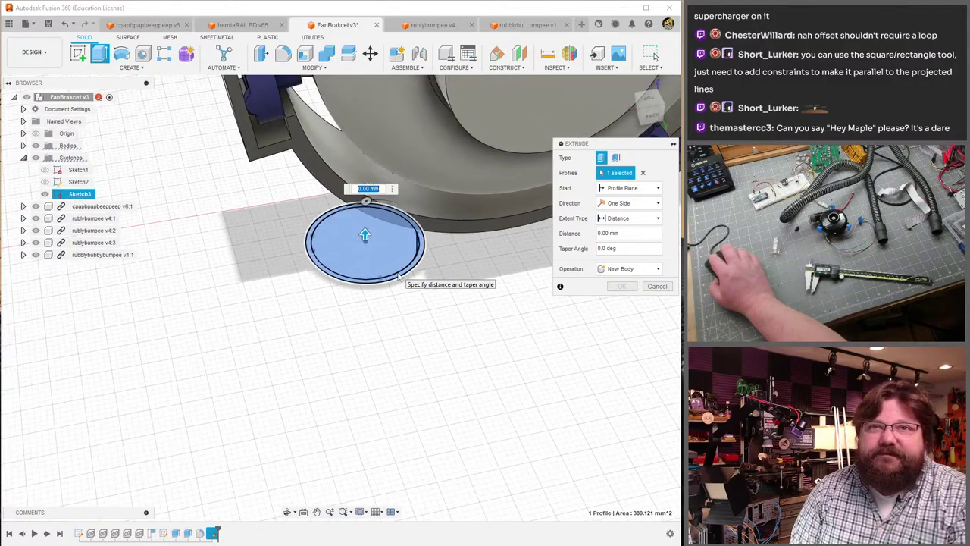
{"action": "scroll", "coordinate": [400, 278], "scroll_direction": "down", "scroll_amount": 5}
{"action": "middle_click_drag", "start_coordinate": [380, 262], "coordinate": [416, 252], "text": "shift"}
{"action": "scroll", "coordinate": [409, 227], "scroll_direction": "up", "scroll_amount": 6}
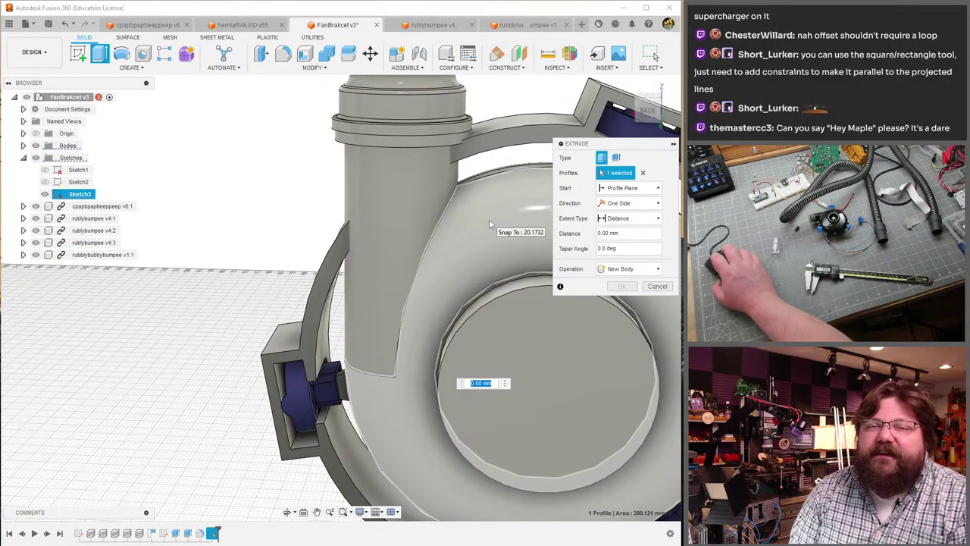
{"action": "scroll", "coordinate": [489, 224], "scroll_direction": "down", "scroll_amount": 5}
{"action": "scroll", "coordinate": [489, 225], "scroll_direction": "up", "scroll_amount": 5}
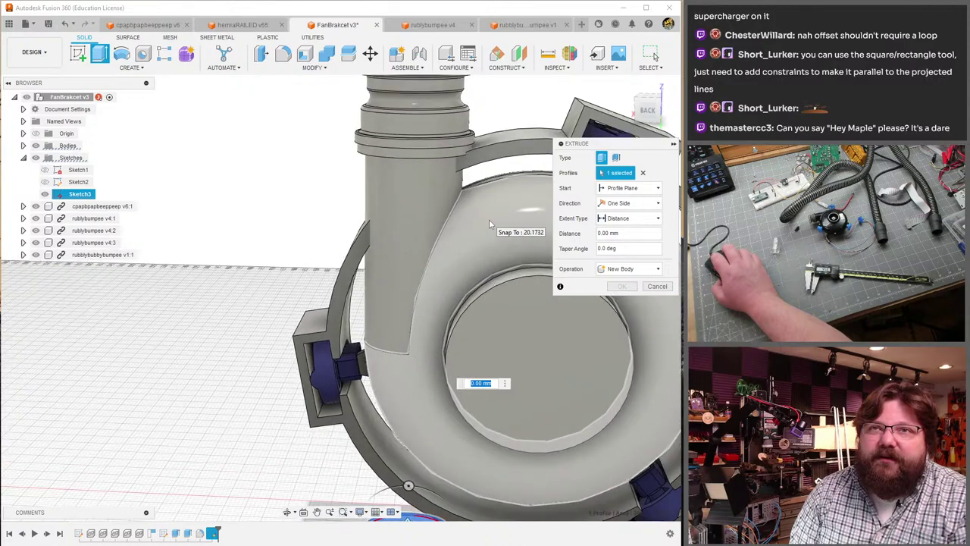
{"action": "scroll", "coordinate": [489, 219], "scroll_direction": "up", "scroll_amount": 2}
{"action": "scroll", "coordinate": [479, 193], "scroll_direction": "down", "scroll_amount": 2}
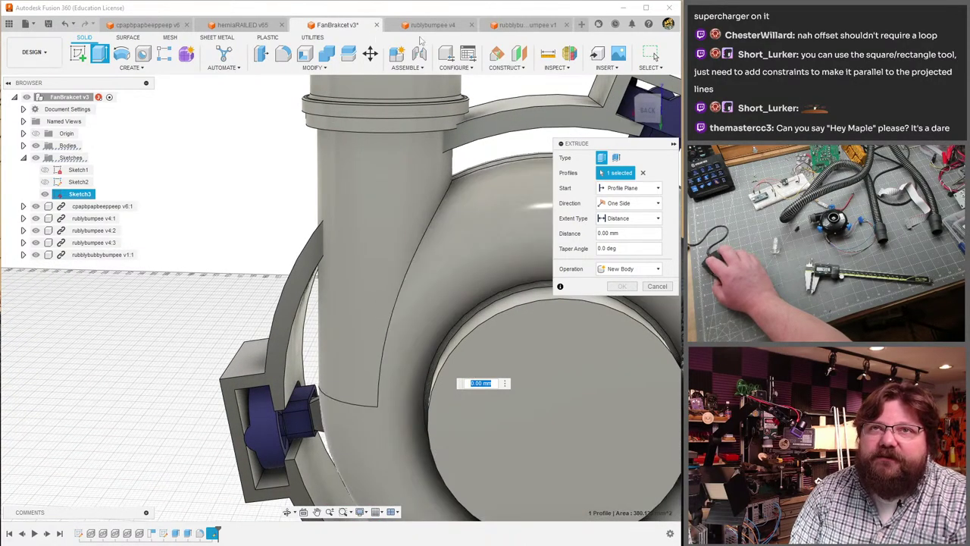
{"action": "middle_click_drag", "start_coordinate": [479, 193], "coordinate": [471, 113], "text": "shift"}
{"action": "scroll", "coordinate": [393, 159], "scroll_direction": "up", "scroll_amount": 3}
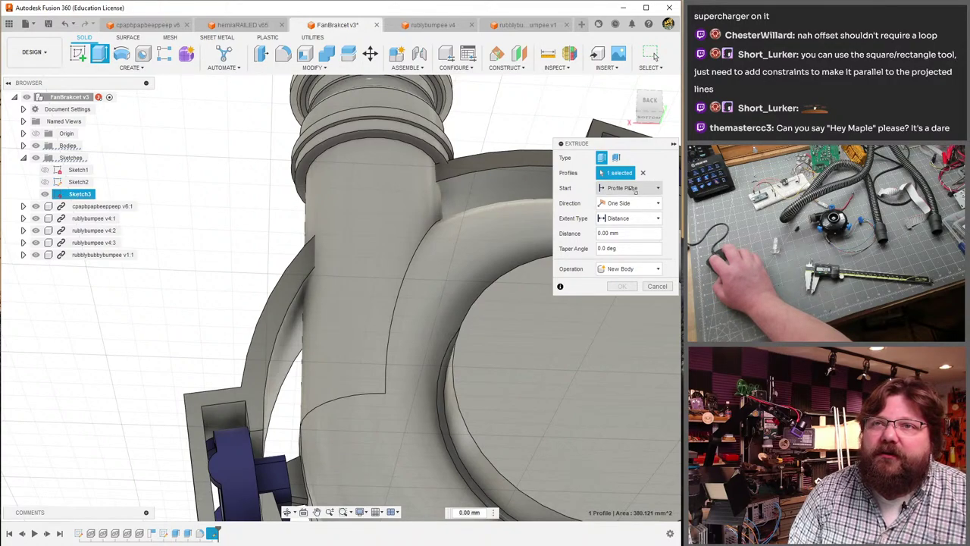
{"action": "left_click", "coordinate": [630, 220]}
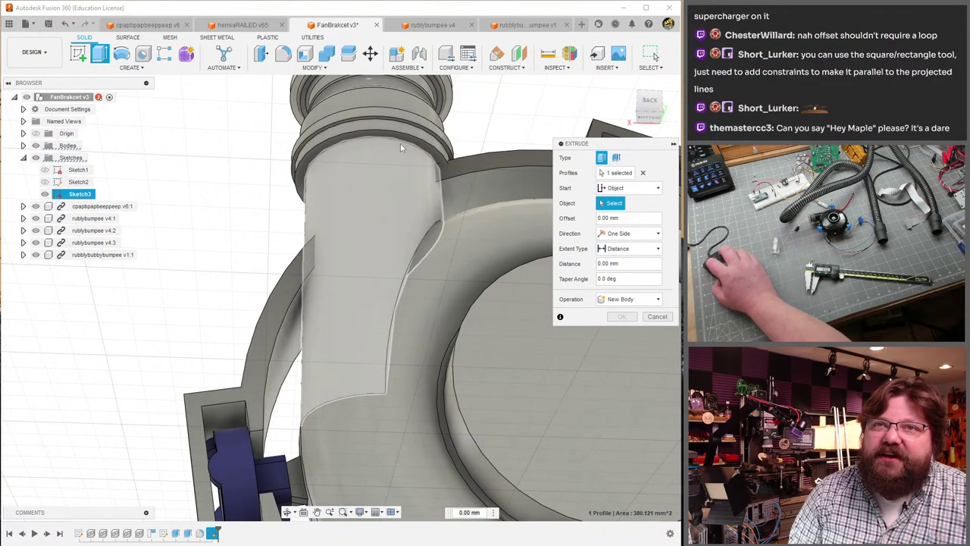
{"action": "left_click", "coordinate": [400, 135]}
{"action": "left_click_drag", "start_coordinate": [373, 173], "coordinate": [368, 421]}
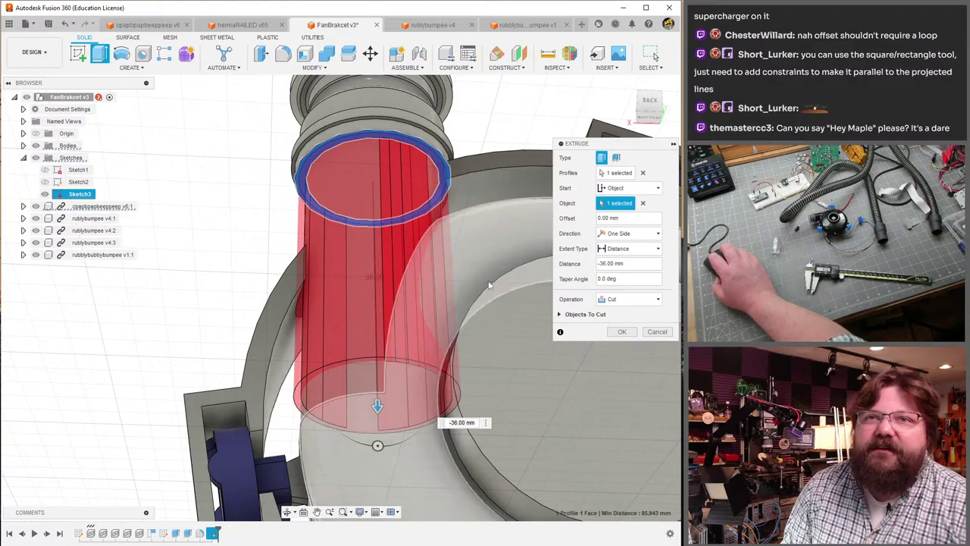
{"action": "mouse_move", "coordinate": [475, 250]}
{"action": "middle_mouse_down", "text": "shift"}
{"action": "mouse_move", "coordinate": [437, 357]}
{"action": "mouse_move", "coordinate": [535, 281]}
{"action": "mouse_move", "coordinate": [373, 351]}
{"action": "mouse_move", "coordinate": [475, 285]}
{"action": "mouse_move", "coordinate": [413, 379]}
{"action": "middle_mouse_up", "text": "shift"}
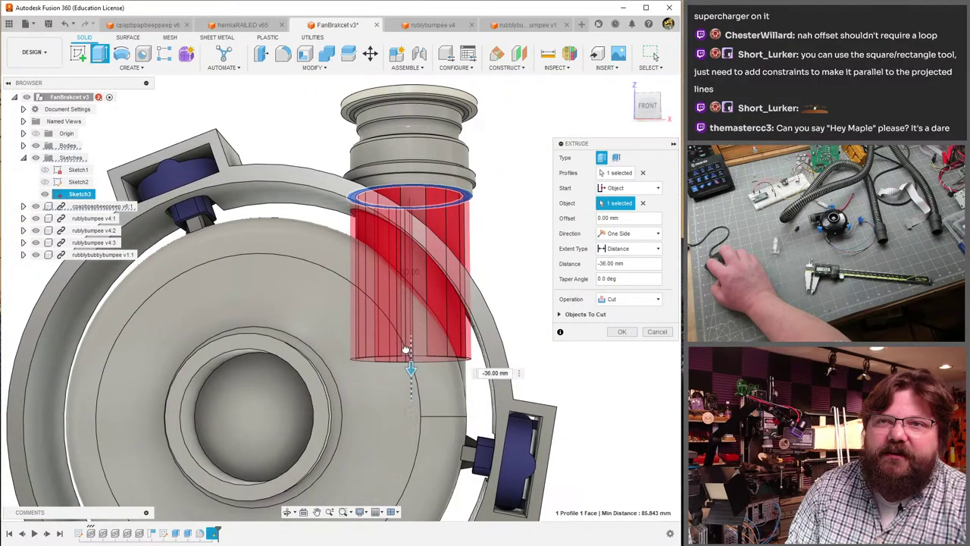
{"action": "left_click_drag", "start_coordinate": [407, 350], "coordinate": [409, 337]}
{"action": "scroll", "coordinate": [429, 280], "scroll_direction": "up", "scroll_amount": 8}
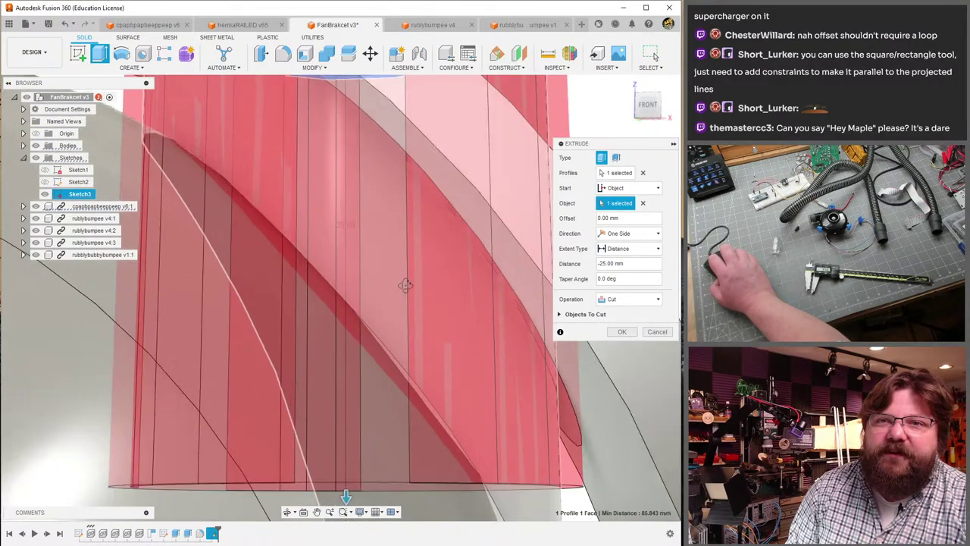
{"action": "scroll", "coordinate": [409, 273], "scroll_direction": "down", "scroll_amount": 2}
{"action": "middle_click_drag", "start_coordinate": [408, 254], "coordinate": [366, 280], "text": "shift"}
{"action": "scroll", "coordinate": [364, 282], "scroll_direction": "down", "scroll_amount": 10}
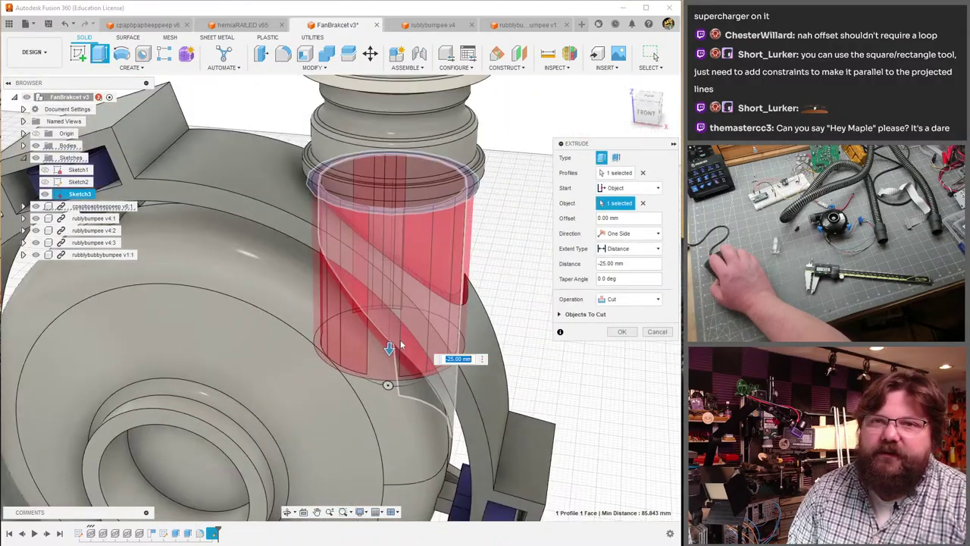
{"action": "middle_click_drag", "start_coordinate": [402, 345], "coordinate": [333, 364], "text": "shift"}
{"action": "scroll", "coordinate": [328, 367], "scroll_direction": "up", "scroll_amount": 5}
{"action": "scroll", "coordinate": [326, 365], "scroll_direction": "up", "scroll_amount": 6}
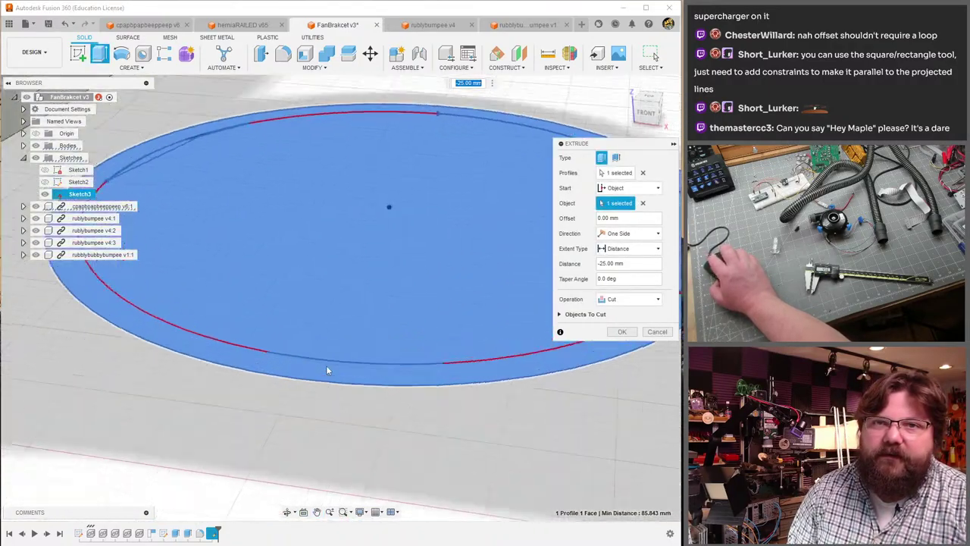
{"action": "scroll", "coordinate": [326, 343], "scroll_direction": "down", "scroll_amount": 8}
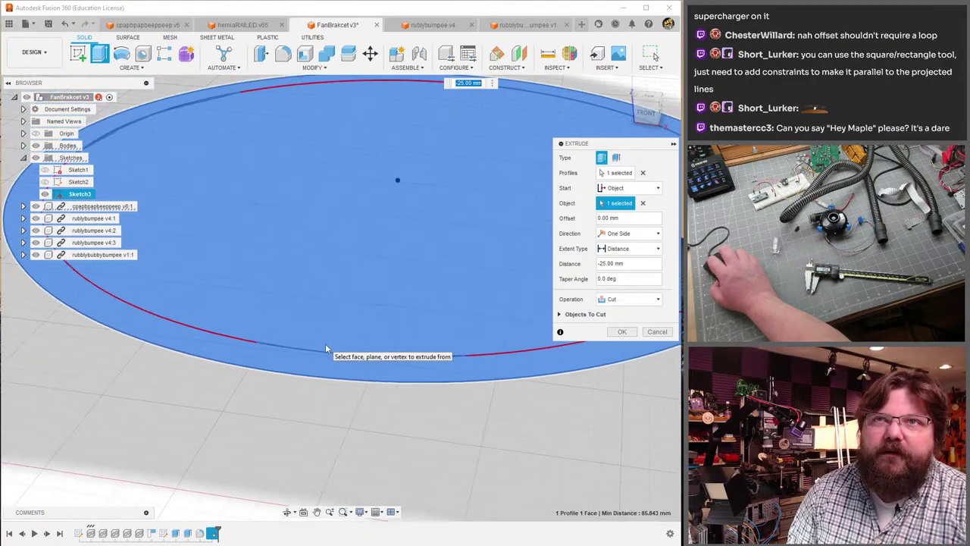
{"action": "left_click", "coordinate": [657, 332]}
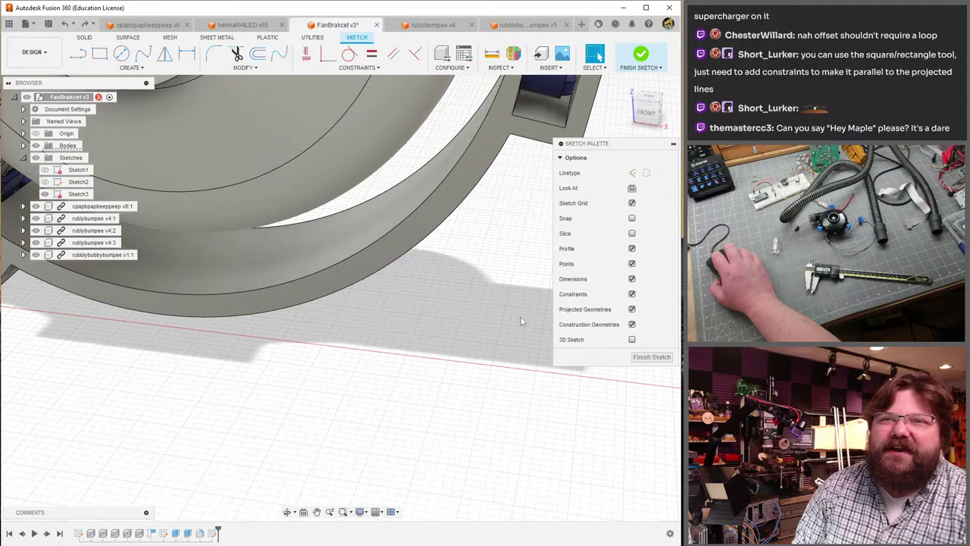
- Project the ring-shaped underside face of the outlet pipe's collar into the open sketch
{"action": "middle_click_drag", "start_coordinate": [522, 321], "coordinate": [383, 496], "text": "shift"}
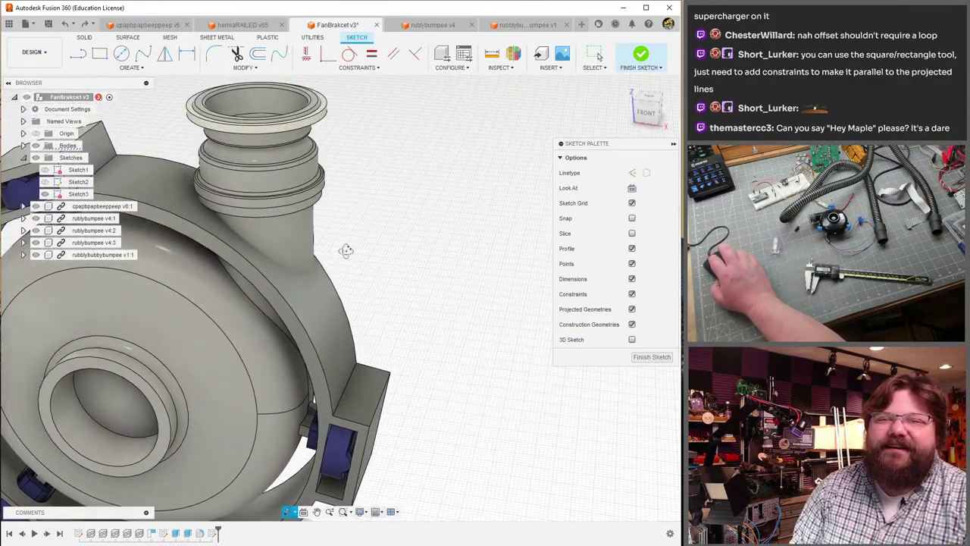
{"action": "mouse_move", "coordinate": [345, 250]}
{"action": "middle_mouse_down", "text": "shift"}
{"action": "mouse_move", "coordinate": [295, 262]}
{"action": "mouse_move", "coordinate": [364, 261]}
{"action": "mouse_move", "coordinate": [421, 243]}
{"action": "middle_mouse_up", "text": "shift"}
{"action": "scroll", "coordinate": [303, 281], "scroll_direction": "up", "scroll_amount": 5}
{"action": "key", "text": "p"}
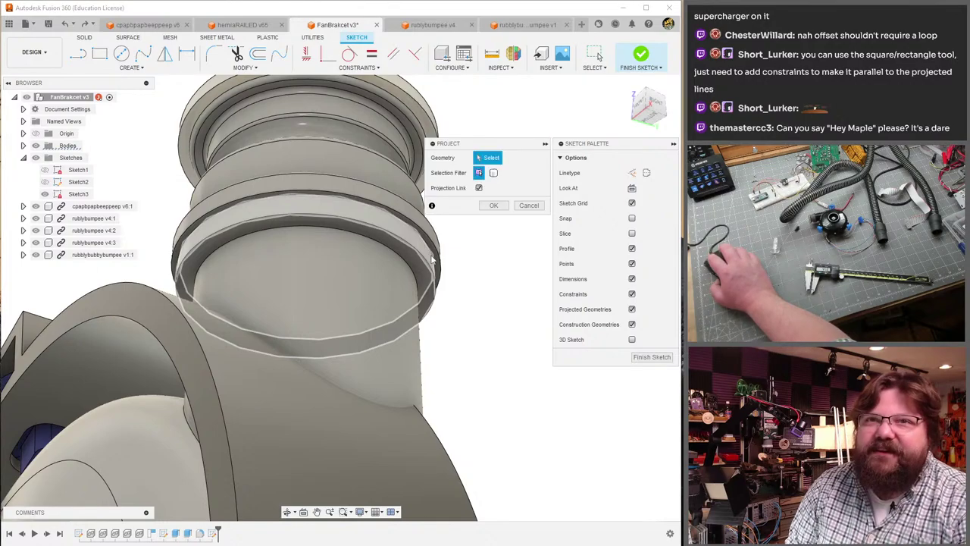
{"action": "left_click", "coordinate": [418, 264]}
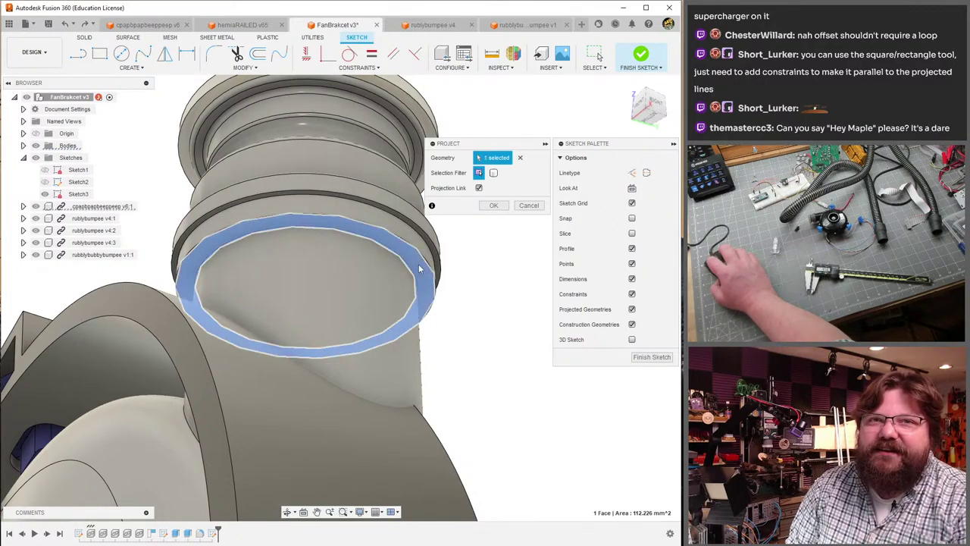
{"action": "left_click", "coordinate": [494, 206]}
{"action": "scroll", "coordinate": [426, 405], "scroll_direction": "down", "scroll_amount": 5}
{"action": "mouse_move", "coordinate": [427, 404]}
{"action": "middle_mouse_down", "text": "shift"}
{"action": "mouse_move", "coordinate": [440, 389]}
{"action": "mouse_move", "coordinate": [462, 401]}
{"action": "mouse_move", "coordinate": [432, 417]}
{"action": "middle_mouse_up", "text": "shift"}
{"action": "scroll", "coordinate": [429, 419], "scroll_direction": "up", "scroll_amount": 8}
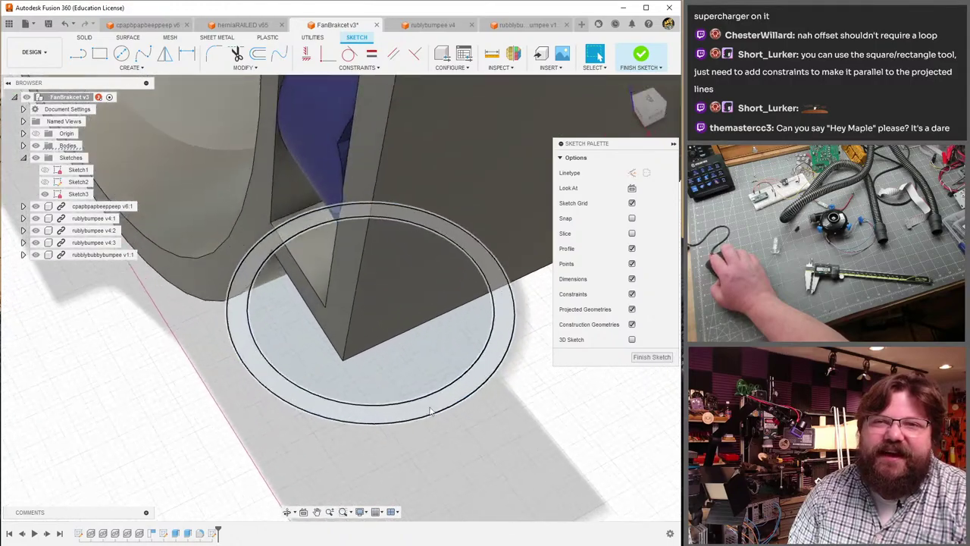
- Begin an extrusion of both the inner disc and the surrounding ring of the projected collar outline
{"action": "middle_click_drag", "start_coordinate": [470, 314], "coordinate": [463, 321]}
{"action": "double_click", "coordinate": [464, 322]}
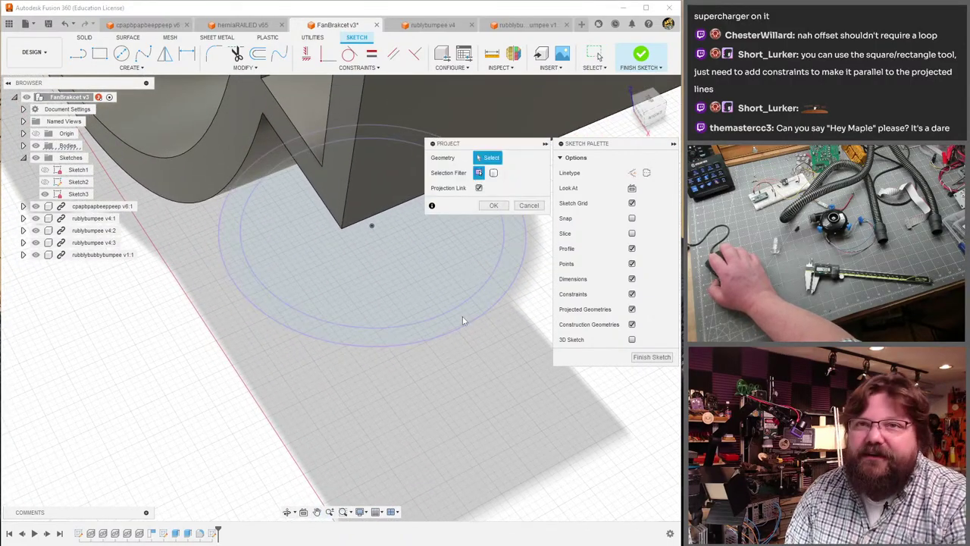
{"action": "key", "text": "Delete"}
{"action": "key", "text": "e"}
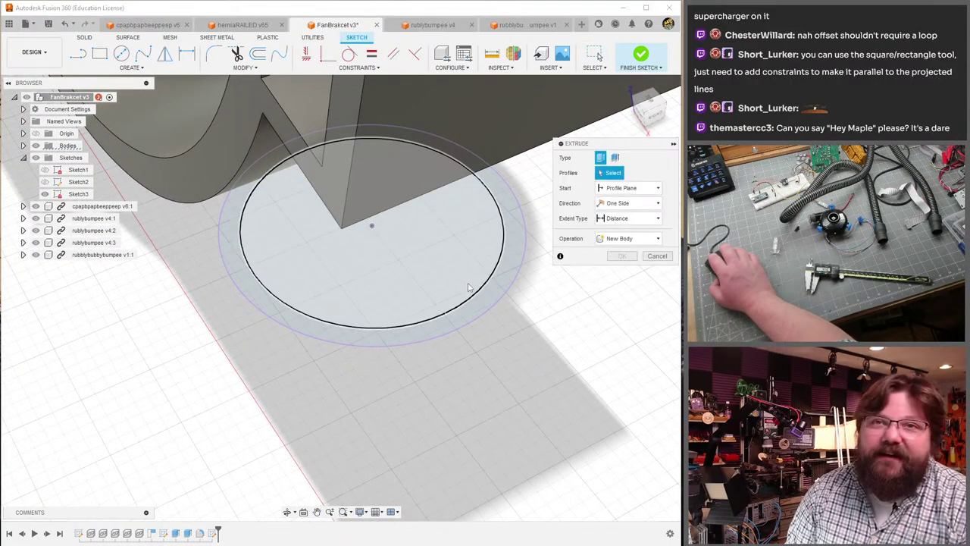
{"action": "left_click", "coordinate": [447, 320]}
{"action": "left_click", "coordinate": [443, 285]}
{"action": "scroll", "coordinate": [443, 286], "scroll_direction": "down", "scroll_amount": 5}
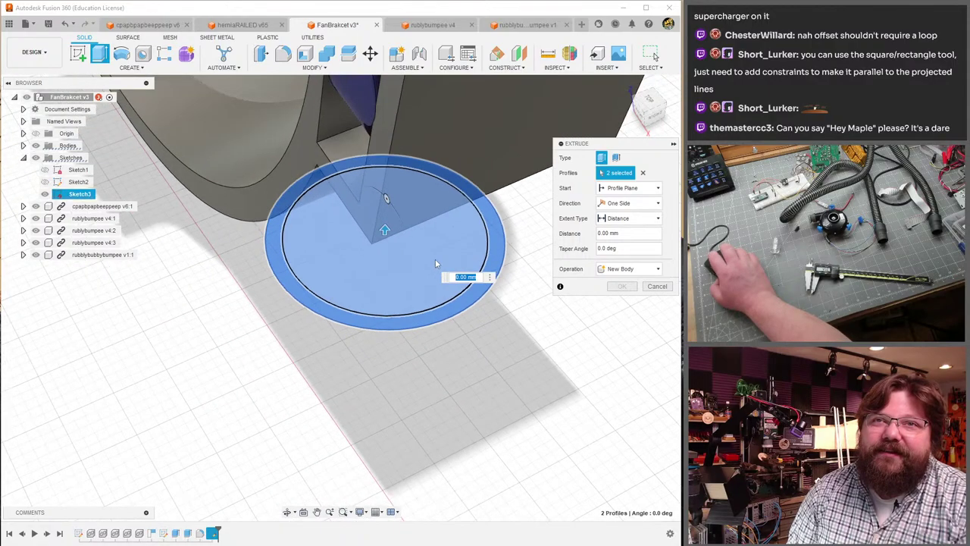
{"action": "middle_click_drag", "start_coordinate": [435, 258], "coordinate": [359, 215], "text": "shift"}
{"action": "scroll", "coordinate": [485, 156], "scroll_direction": "down", "scroll_amount": 2}
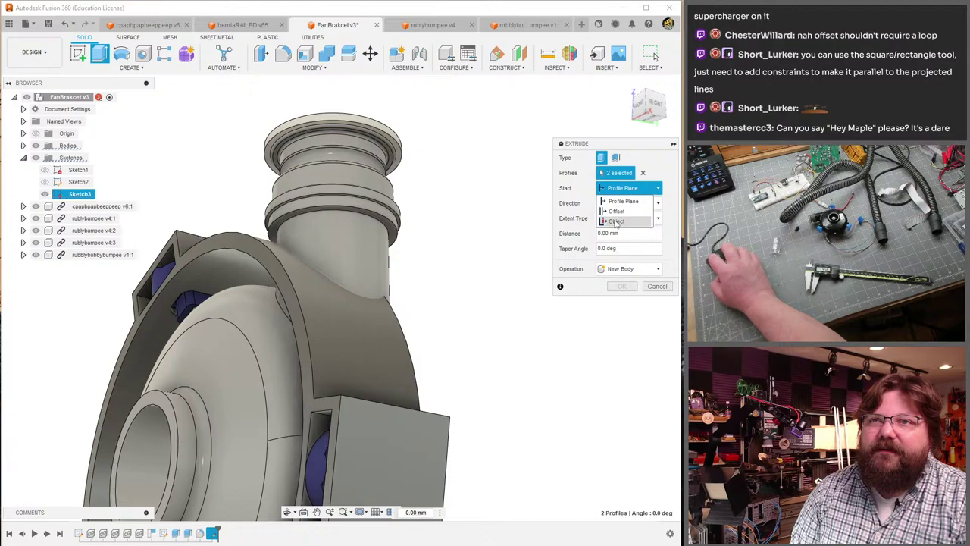
- Start the extrusion from the collar's underside face and cut down through the bracket ring with a distance of -30 mm
{"action": "left_click", "coordinate": [616, 221]}
{"action": "scroll", "coordinate": [300, 225], "scroll_direction": "up", "scroll_amount": 6}
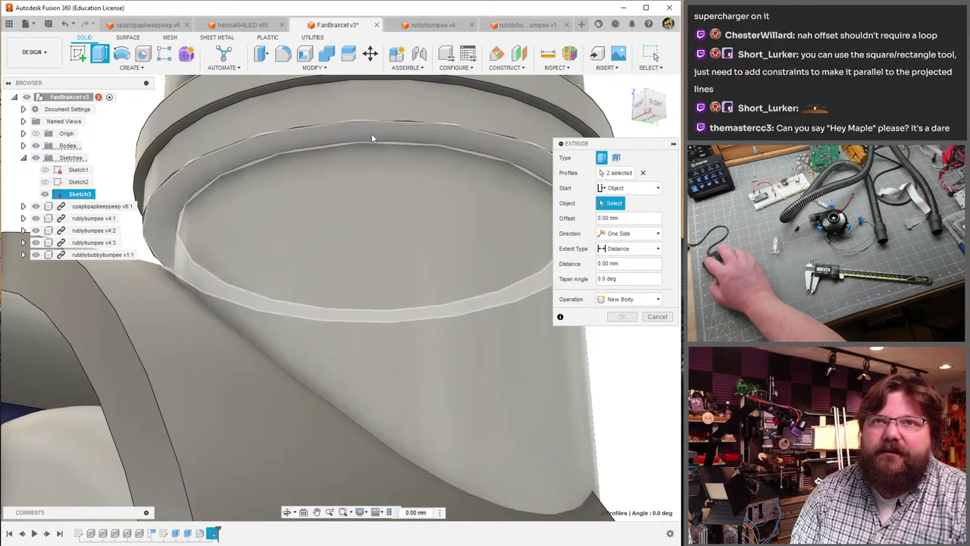
{"action": "left_click", "coordinate": [371, 139]}
{"action": "scroll", "coordinate": [327, 231], "scroll_direction": "down", "scroll_amount": 5}
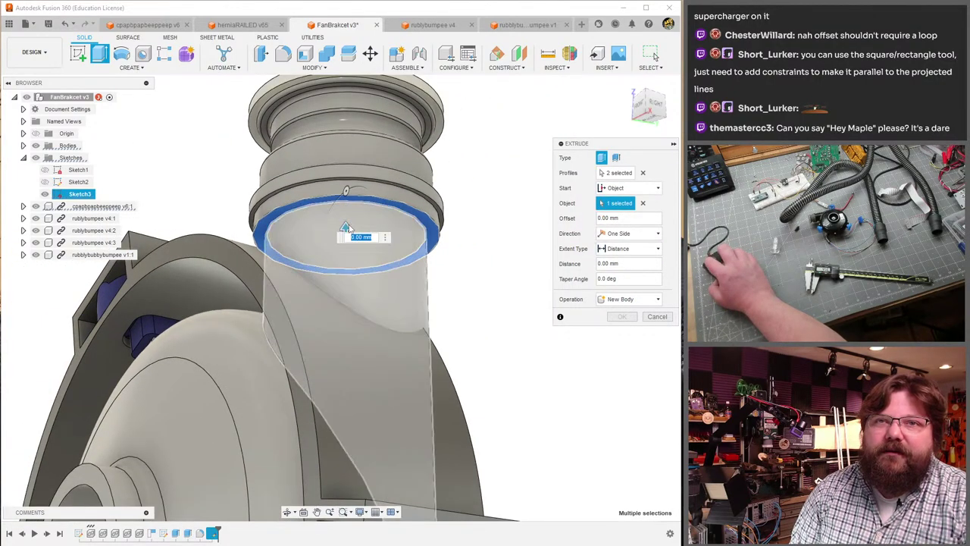
{"action": "left_click_drag", "start_coordinate": [346, 219], "coordinate": [346, 416]}
{"action": "middle_click_drag", "start_coordinate": [288, 364], "coordinate": [337, 348], "text": "shift"}
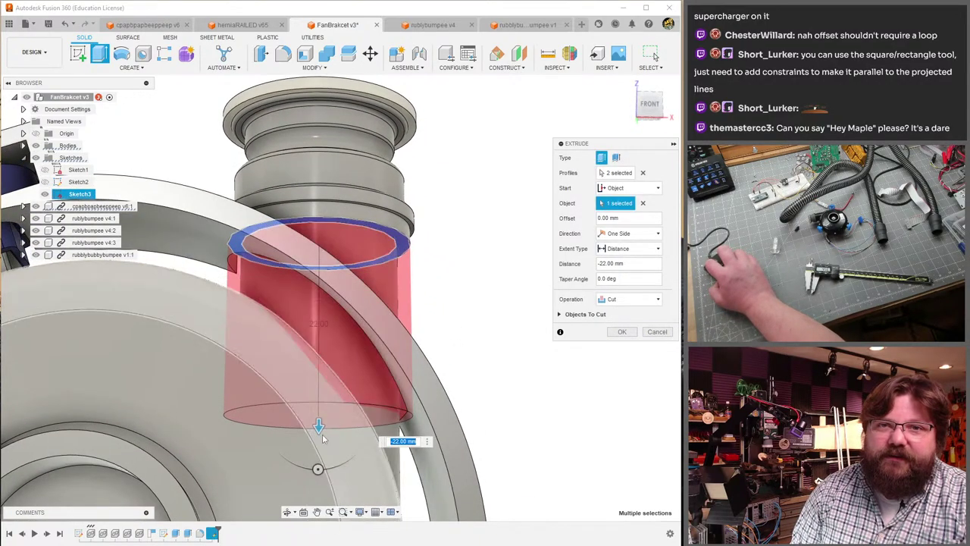
{"action": "left_click_drag", "start_coordinate": [313, 428], "coordinate": [313, 492]}
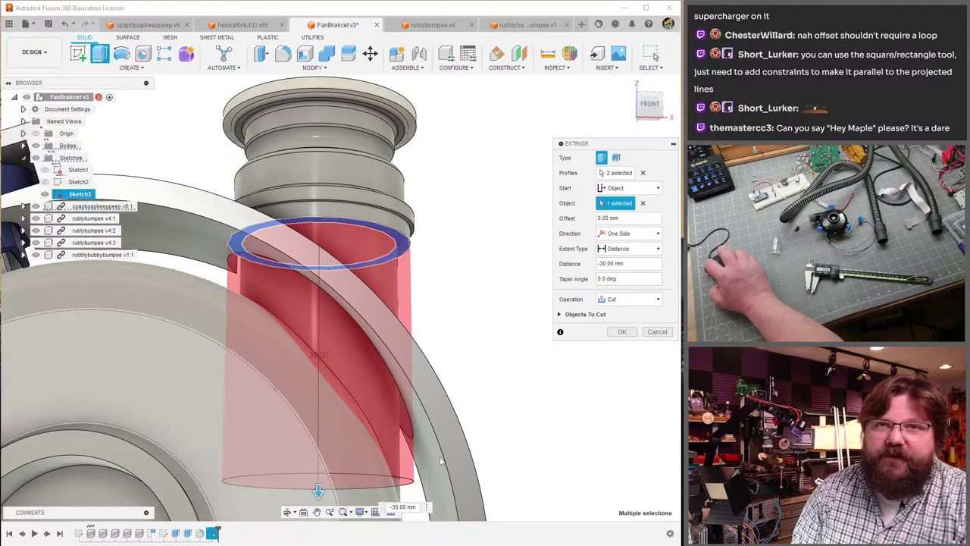
{"action": "left_click", "coordinate": [622, 333]}
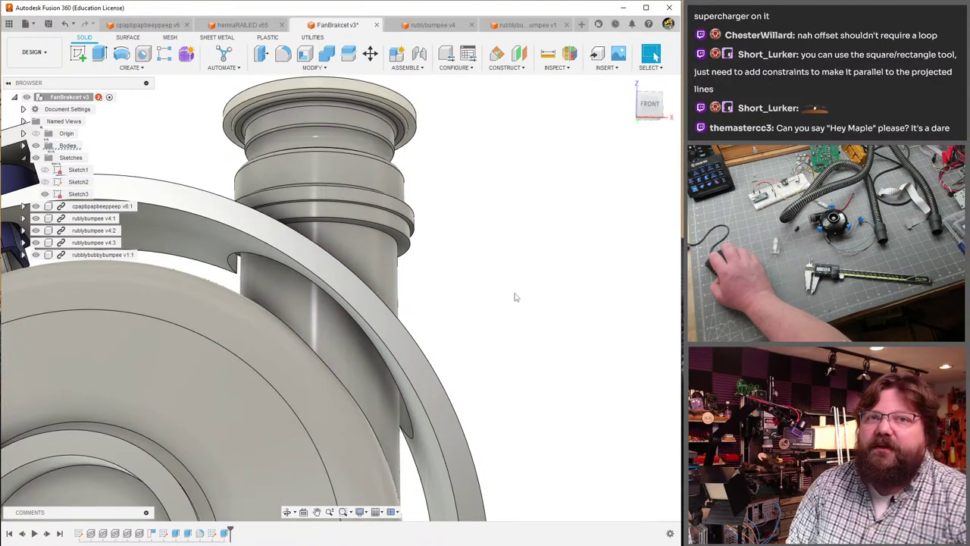
{"action": "middle_click_drag", "start_coordinate": [531, 263], "coordinate": [247, 518], "text": "shift"}
{"action": "mouse_move", "coordinate": [457, 287]}
{"action": "middle_mouse_down", "text": "shift"}
{"action": "mouse_move", "coordinate": [467, 281]}
{"action": "mouse_move", "coordinate": [385, 276]}
{"action": "mouse_move", "coordinate": [448, 296]}
{"action": "middle_mouse_up", "text": "shift"}
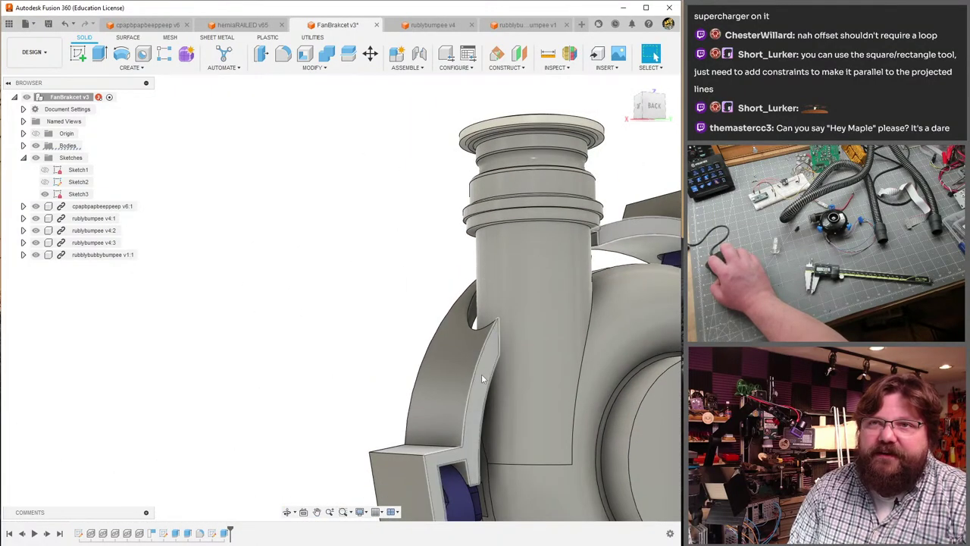
{"action": "mouse_move", "coordinate": [482, 374]}
{"action": "middle_mouse_down", "text": "shift"}
{"action": "mouse_move", "coordinate": [447, 400]}
{"action": "mouse_move", "coordinate": [373, 374]}
{"action": "mouse_move", "coordinate": [441, 368]}
{"action": "mouse_move", "coordinate": [458, 355]}
{"action": "middle_mouse_up", "text": "shift"}
{"action": "scroll", "coordinate": [458, 355], "scroll_direction": "up", "scroll_amount": 3}
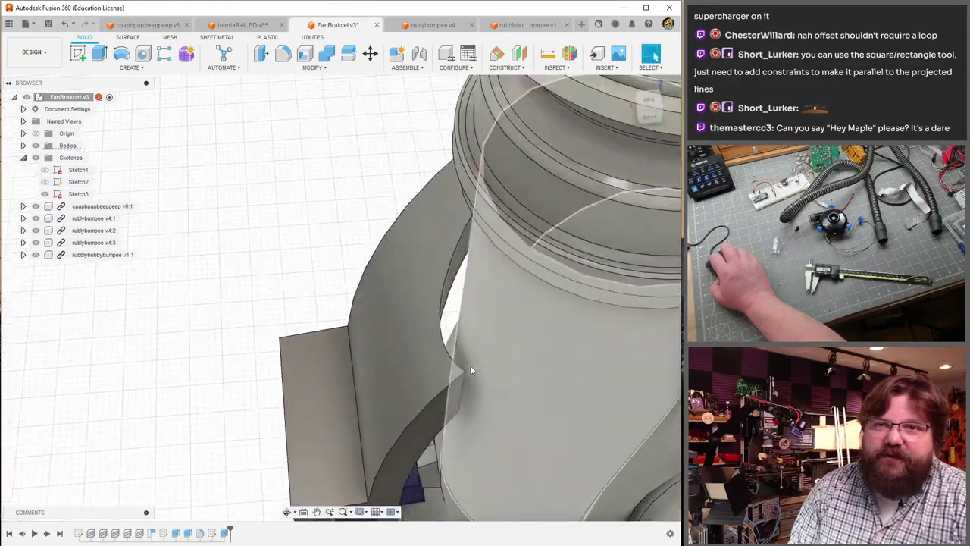
{"action": "left_click", "coordinate": [283, 55]}
{"action": "middle_click_drag", "start_coordinate": [529, 352], "coordinate": [449, 394], "text": "shift"}
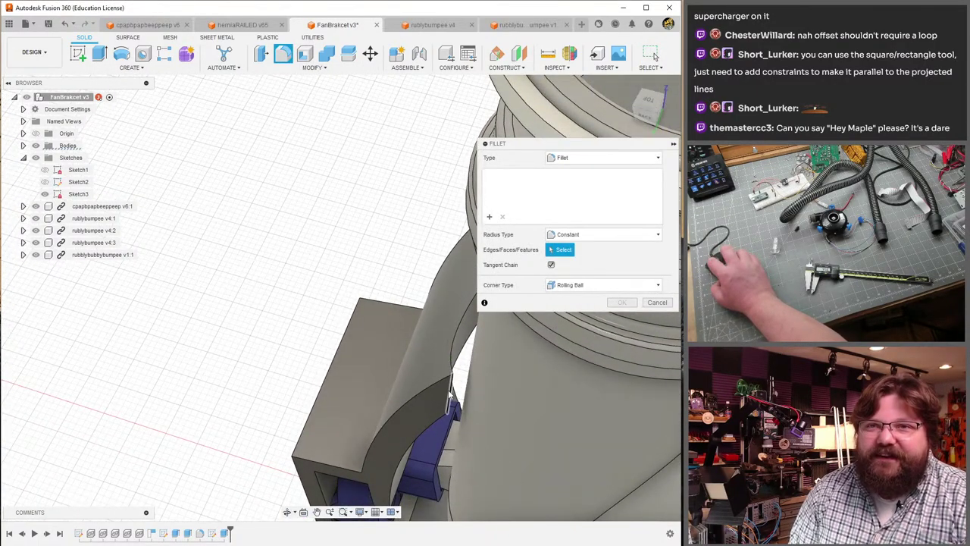
{"action": "left_click", "coordinate": [452, 396]}
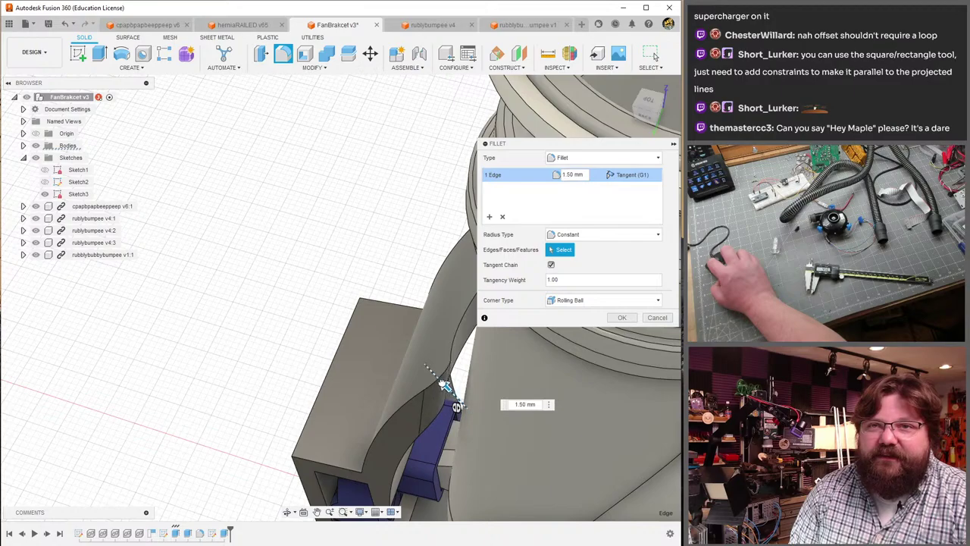
{"action": "middle_click_drag", "start_coordinate": [429, 373], "coordinate": [404, 310], "text": "shift"}
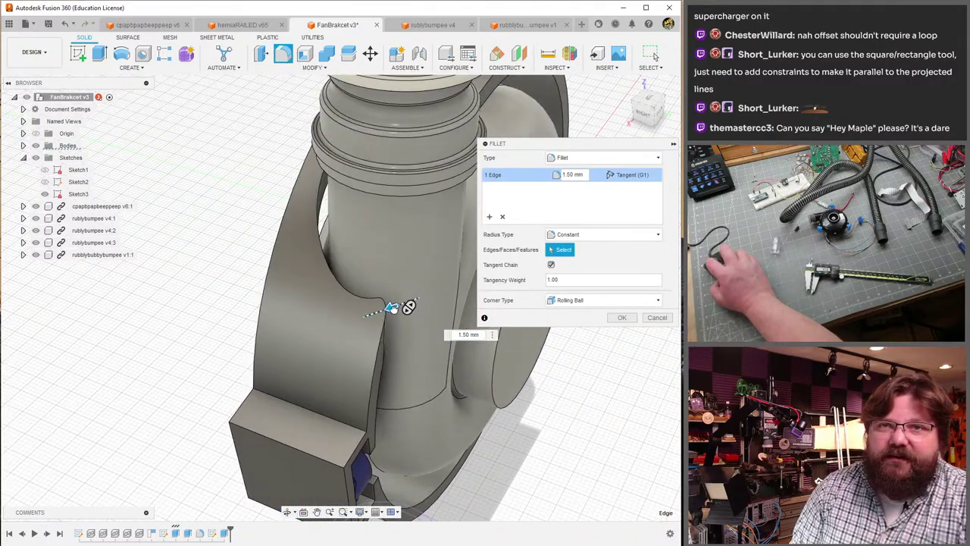
{"action": "middle_click_drag", "start_coordinate": [391, 307], "coordinate": [497, 343], "text": "shift"}
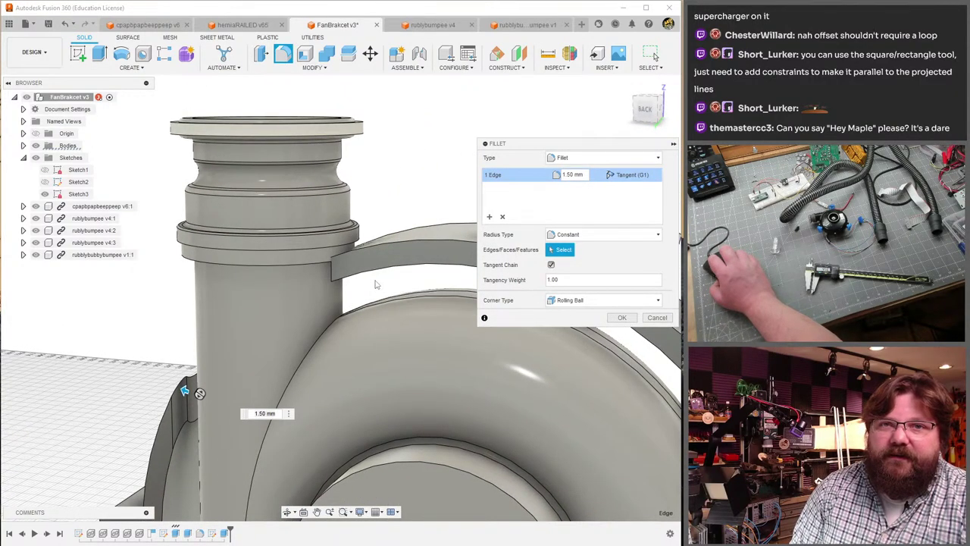
{"action": "left_click", "coordinate": [633, 321]}
- Reopen Sketch3 for editing and hide the rubblybubbybumpee v1:1 component
{"action": "middle_click_drag", "start_coordinate": [468, 298], "coordinate": [356, 339], "text": "shift"}
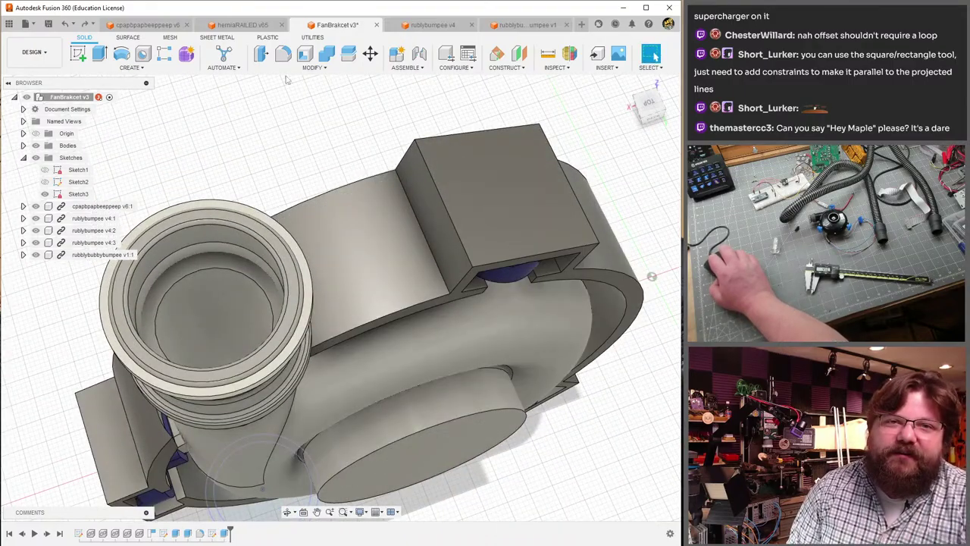
{"action": "middle_click_drag", "start_coordinate": [286, 79], "coordinate": [317, 62], "text": "shift"}
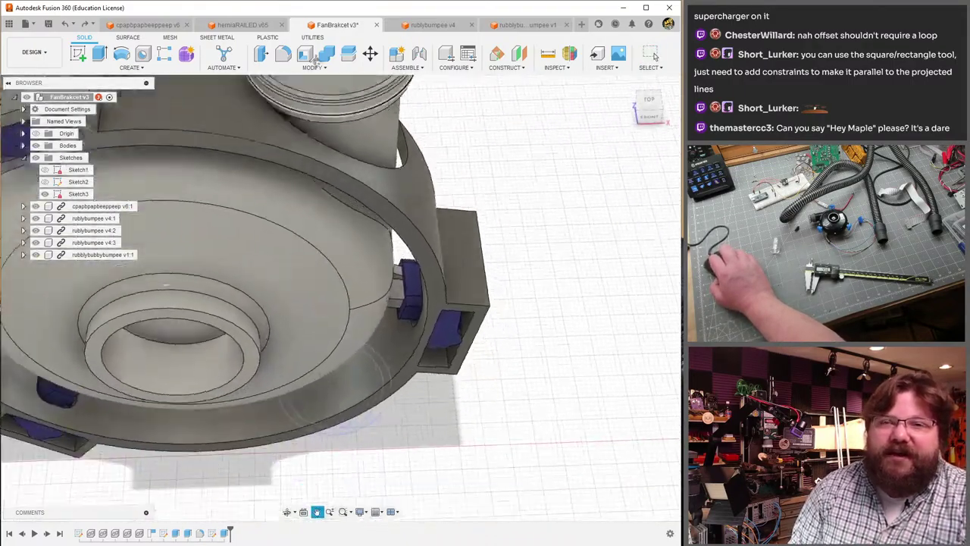
{"action": "scroll", "coordinate": [342, 307], "scroll_direction": "up", "scroll_amount": 6}
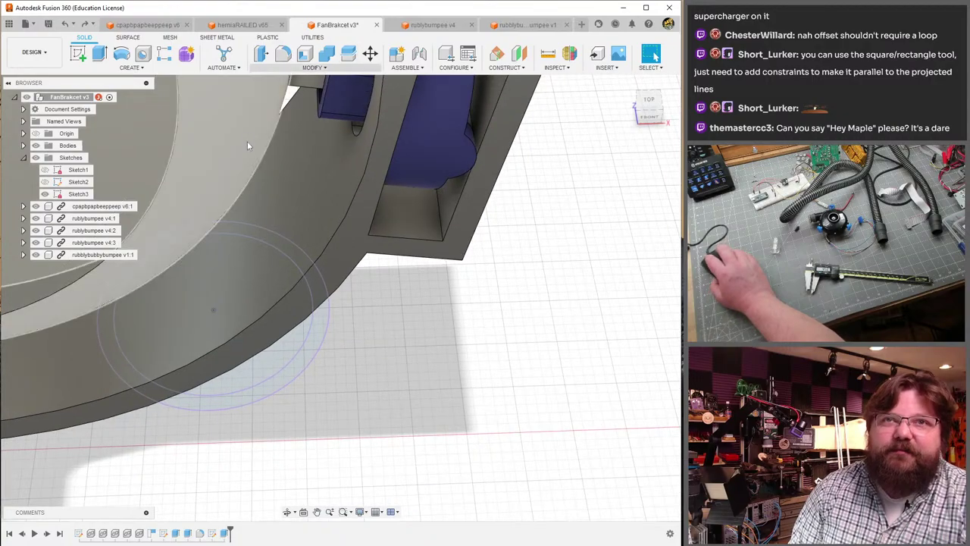
{"action": "double_click", "coordinate": [79, 194]}
{"action": "left_click", "coordinate": [36, 255]}
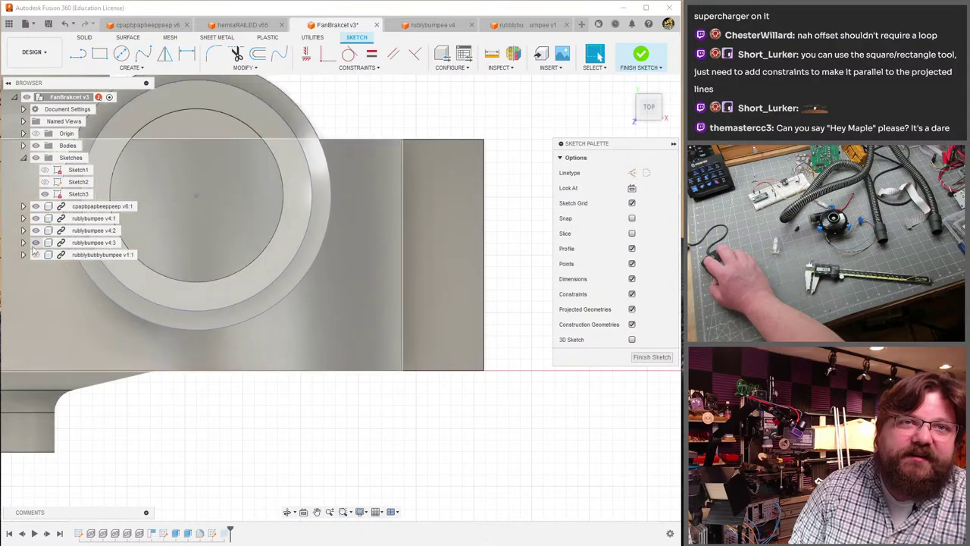
- Hide the three rublybumpee components, the cpapbpapbeeppeep fan housing and all bodies, leaving only Sketch3's geometry shown
{"action": "left_click", "coordinate": [35, 243]}
{"action": "left_click", "coordinate": [35, 230]}
{"action": "left_click", "coordinate": [35, 218]}
{"action": "left_click", "coordinate": [36, 208]}
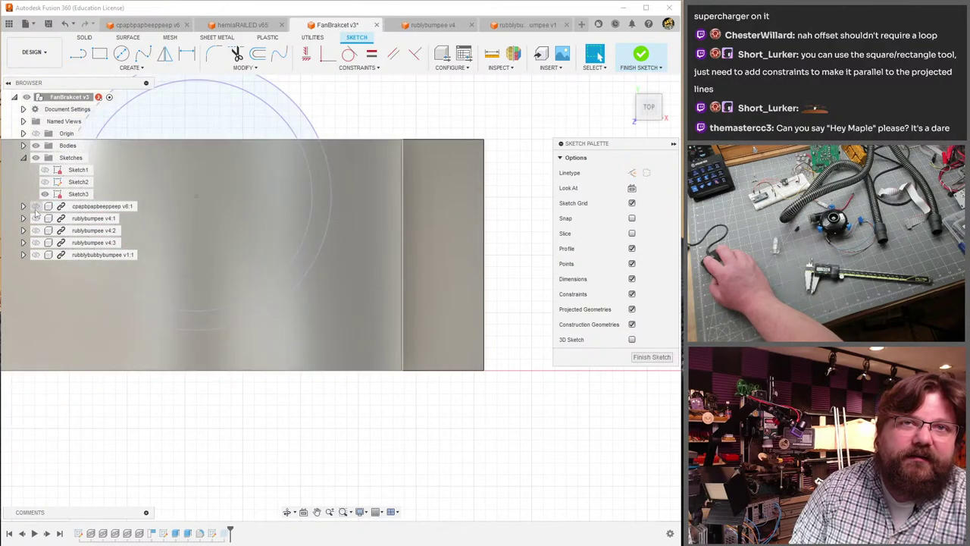
{"action": "left_click", "coordinate": [36, 146]}
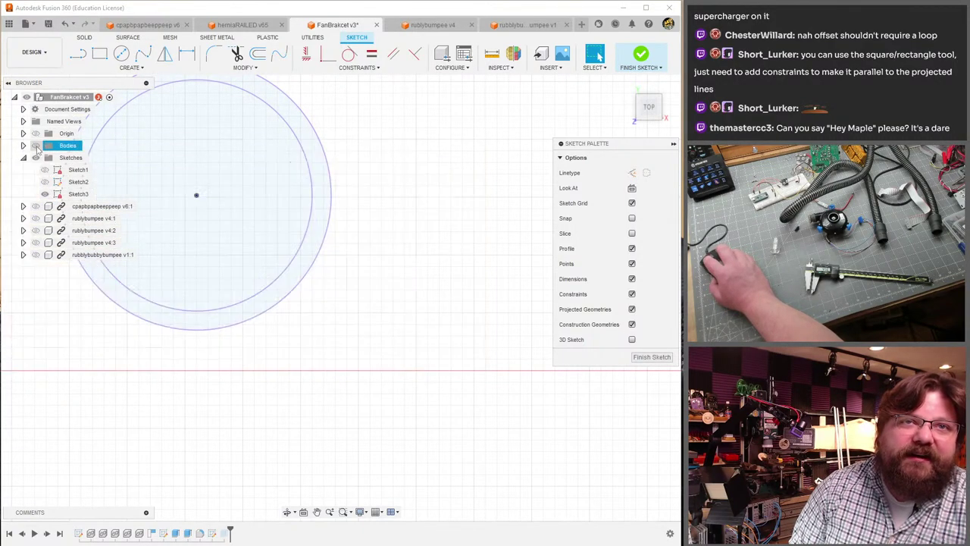
{"action": "mouse_move", "coordinate": [252, 217]}
{"action": "middle_mouse_down"}
{"action": "mouse_move", "coordinate": [338, 227]}
{"action": "mouse_move", "coordinate": [392, 344]}
{"action": "middle_mouse_up"}
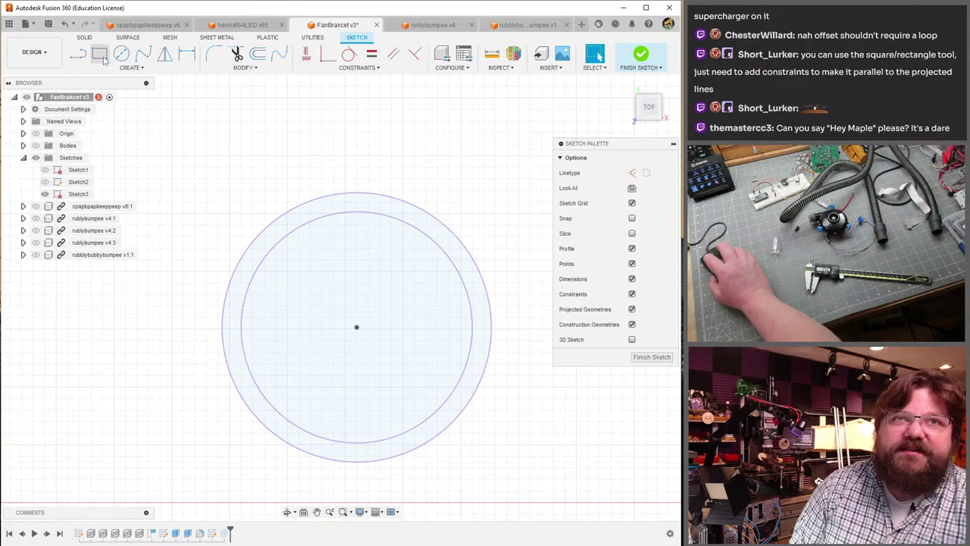
{"action": "left_click", "coordinate": [129, 68]}
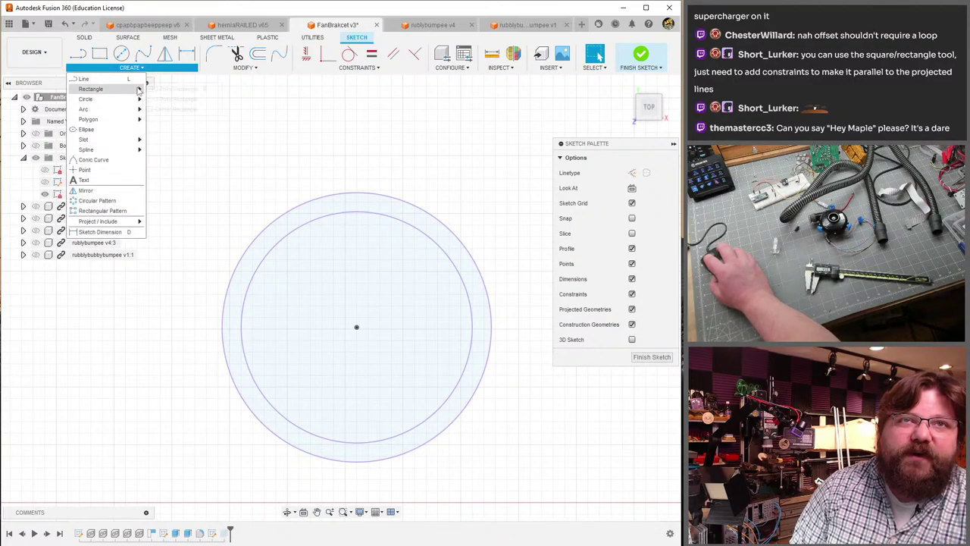
{"action": "left_click", "coordinate": [174, 99]}
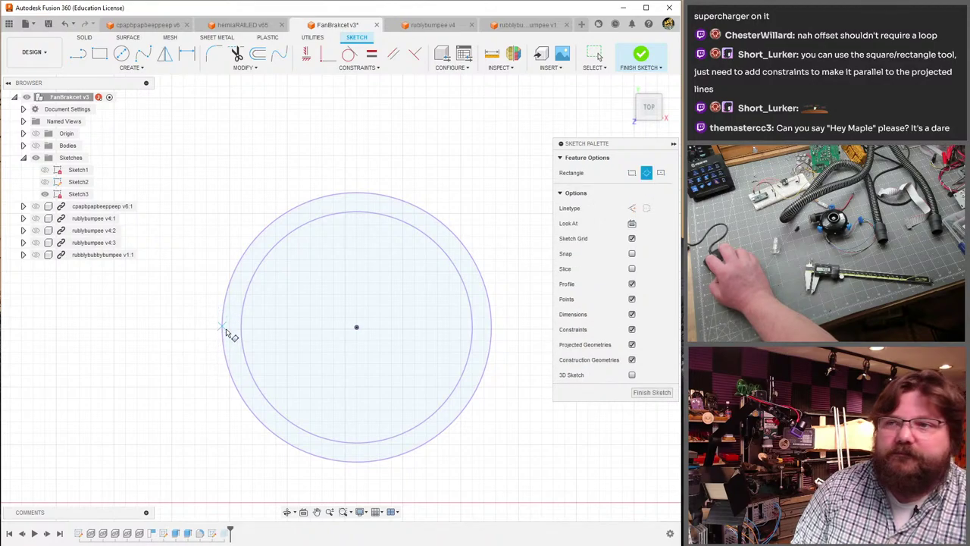
{"action": "key", "text": "a"}
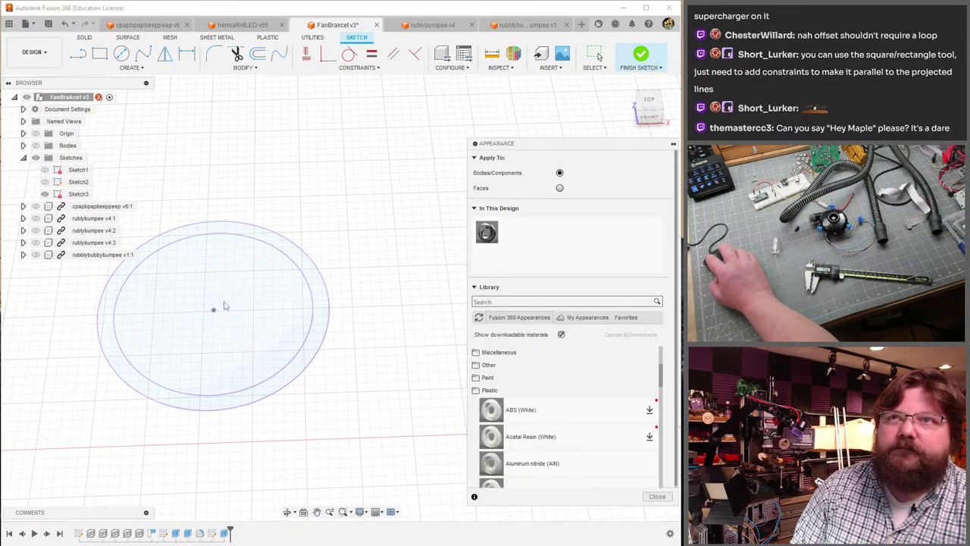
{"action": "key", "text": "ctrl+z"}
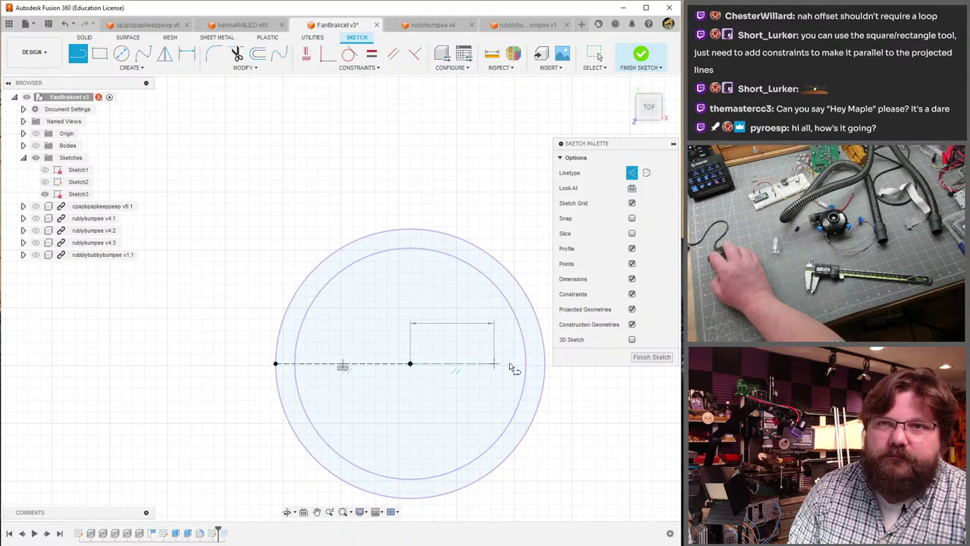
- Draw a horizontal construction line across the outer circle's diameter, build a 3-point rectangle on it extending above the circle, and finish the sketch
{"action": "middle_click_drag", "start_coordinate": [465, 279], "coordinate": [379, 269]}
{"action": "left_click", "coordinate": [136, 68]}
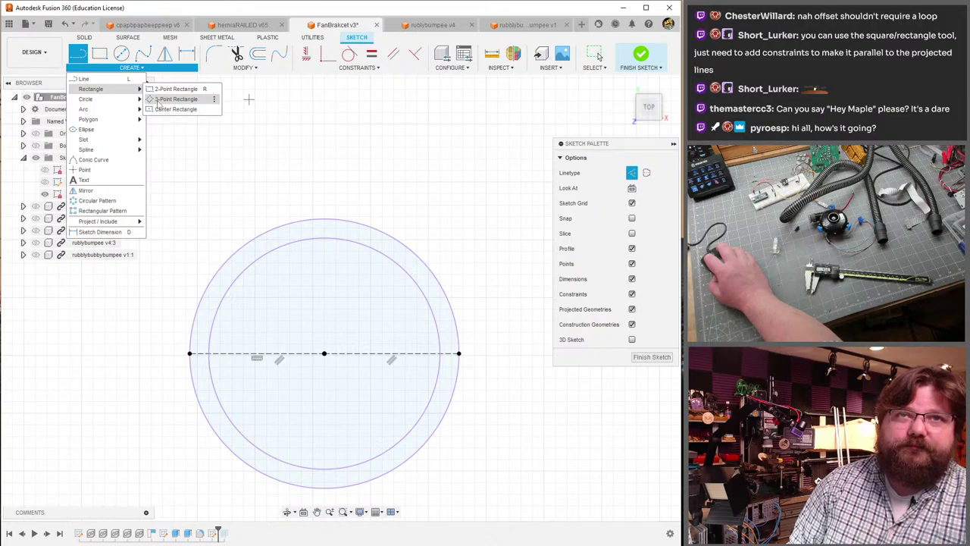
{"action": "left_click", "coordinate": [161, 100]}
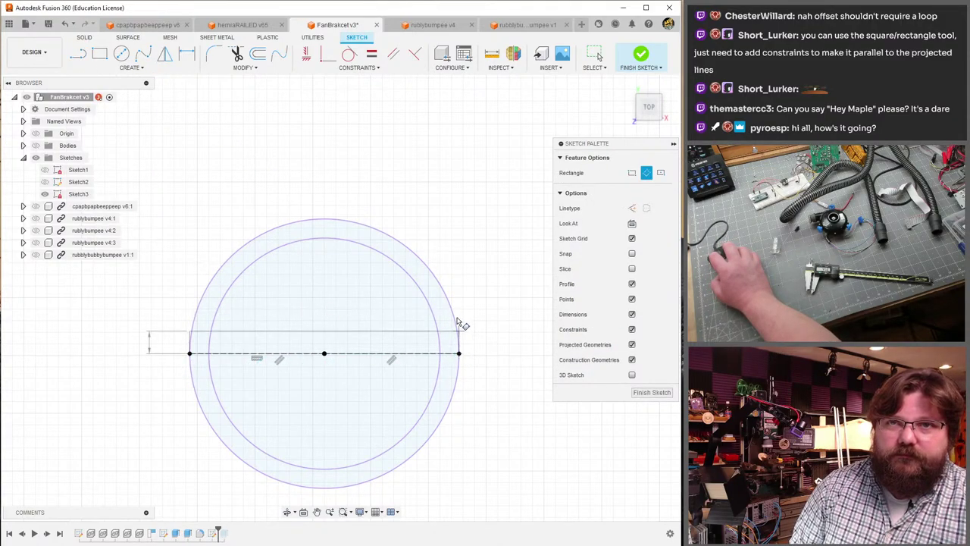
{"action": "left_click", "coordinate": [451, 158]}
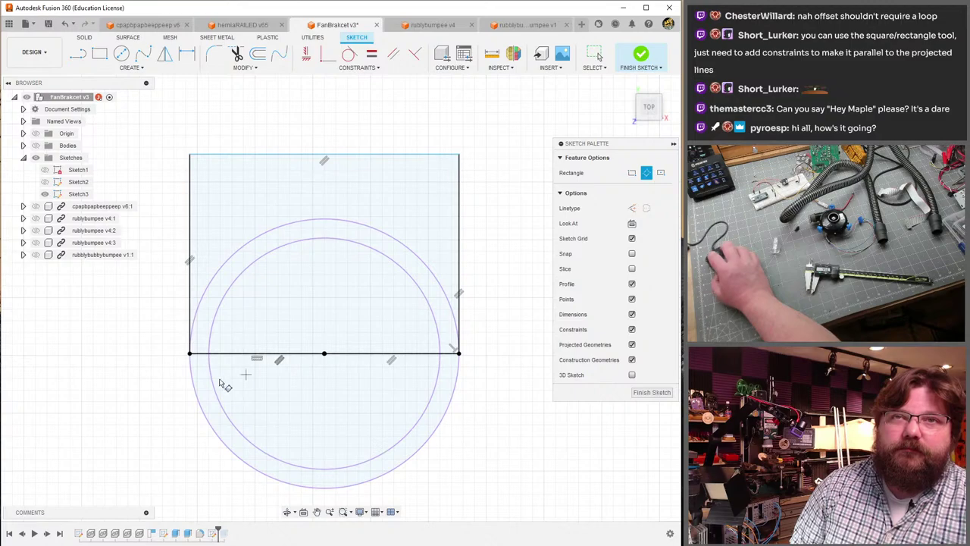
{"action": "key", "text": "Escape"}
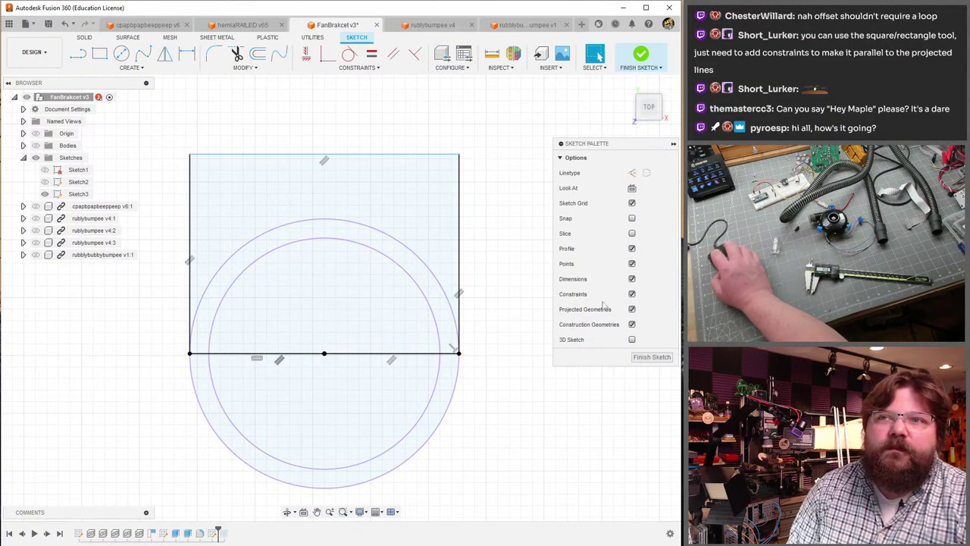
{"action": "left_click", "coordinate": [653, 363]}
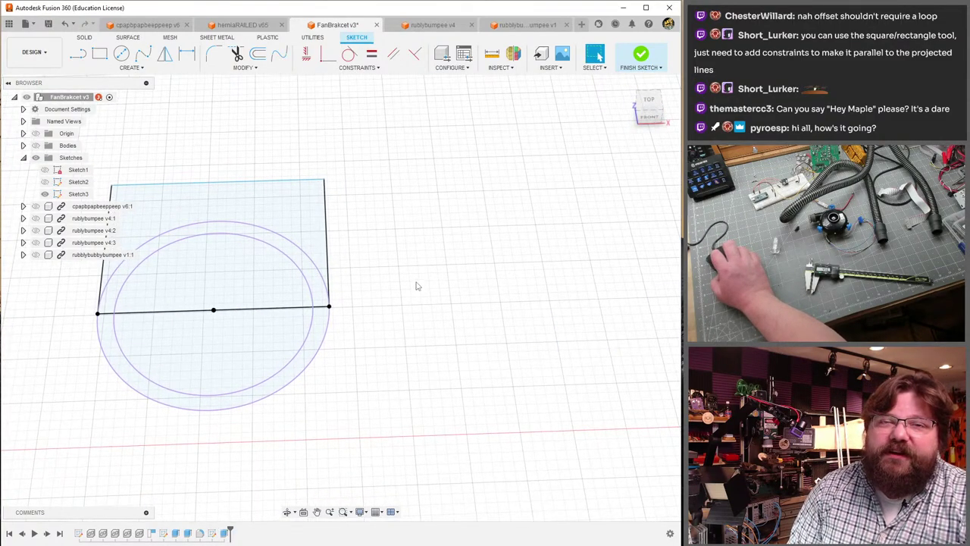
- Show the bodies, the fan housing, rublybumpee v4:1 and v4:2, and the rubblybubbybumpee component again
{"action": "mouse_move", "coordinate": [416, 284]}
{"action": "middle_mouse_down", "text": "shift"}
{"action": "mouse_move", "coordinate": [331, 283]}
{"action": "mouse_move", "coordinate": [320, 272]}
{"action": "mouse_move", "coordinate": [466, 335]}
{"action": "middle_mouse_up", "text": "shift"}
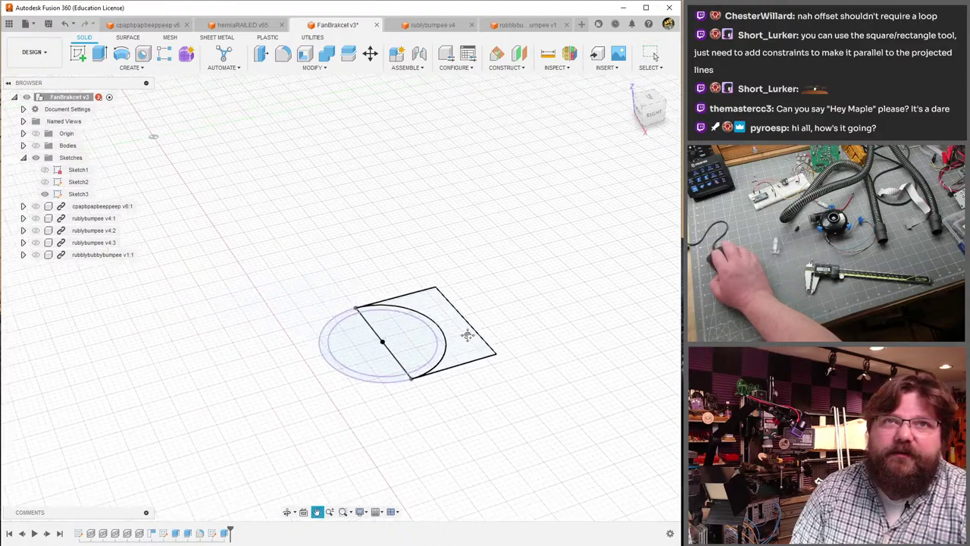
{"action": "left_click", "coordinate": [35, 206]}
{"action": "left_click", "coordinate": [36, 218]}
{"action": "left_click", "coordinate": [35, 230]}
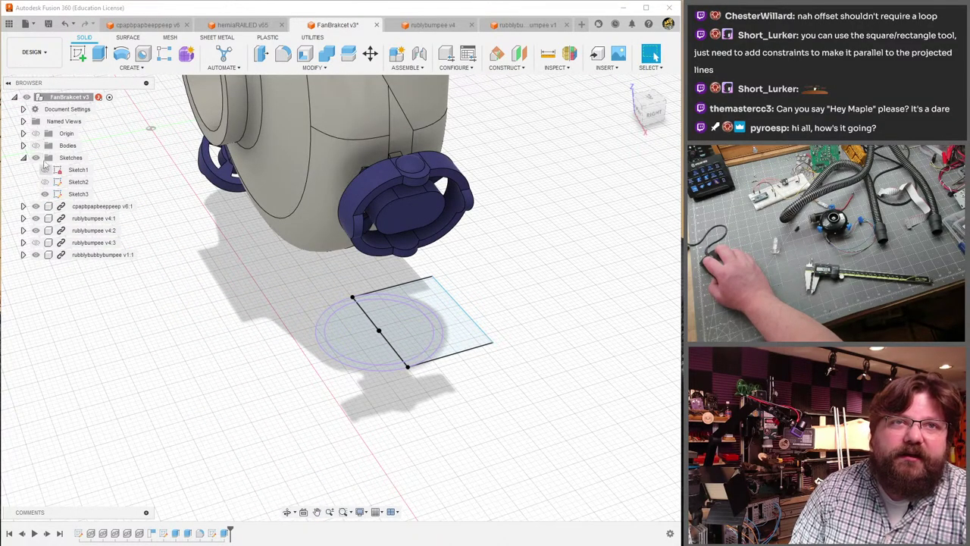
{"action": "left_click", "coordinate": [35, 145]}
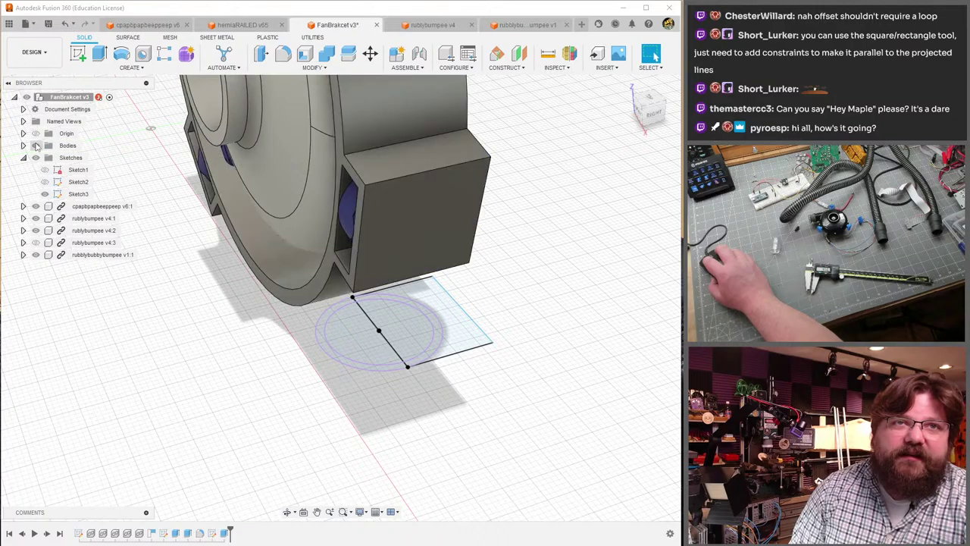
{"action": "middle_click_drag", "start_coordinate": [394, 273], "coordinate": [352, 430], "text": "shift"}
{"action": "key", "text": "e"}
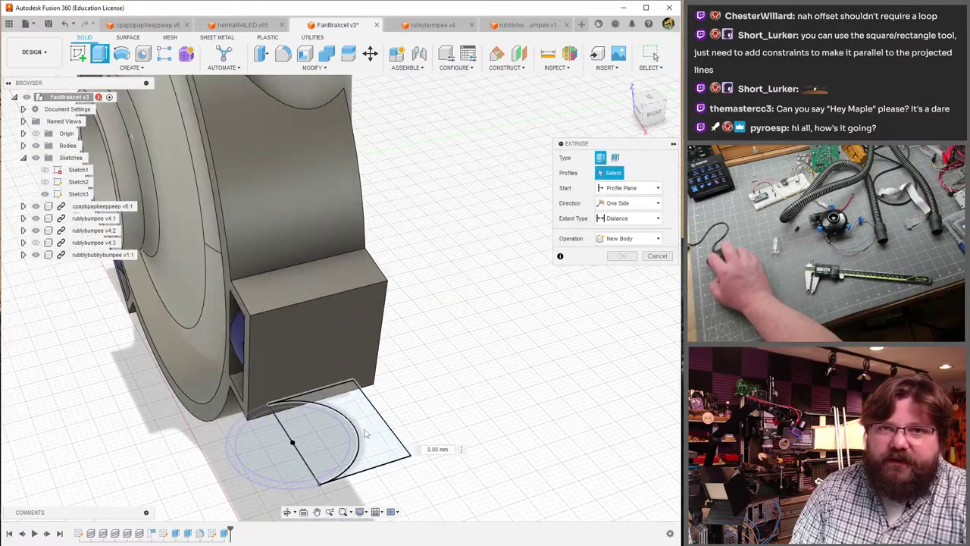
{"action": "left_click", "coordinate": [364, 432]}
{"action": "left_click", "coordinate": [319, 428]}
{"action": "left_click", "coordinate": [266, 445]}
{"action": "left_click", "coordinate": [262, 486]}
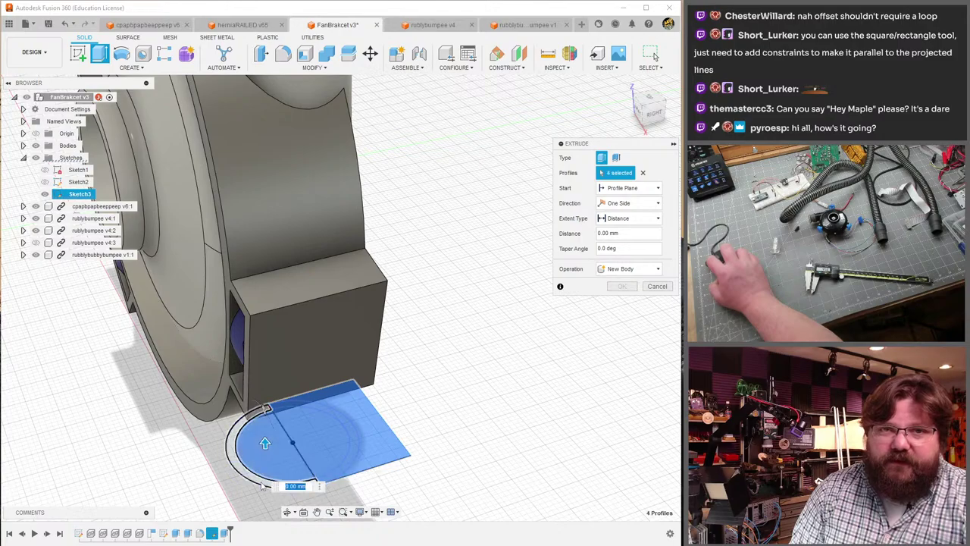
{"action": "left_click", "coordinate": [262, 486]}
{"action": "middle_click_drag", "start_coordinate": [413, 182], "coordinate": [423, 274], "text": "shift"}
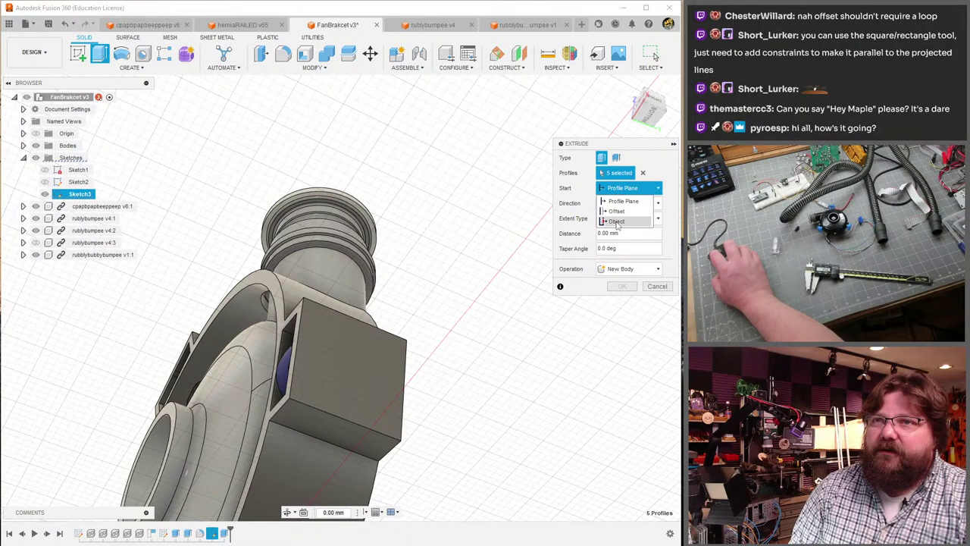
{"action": "left_click", "coordinate": [617, 221]}
{"action": "left_click", "coordinate": [351, 254]}
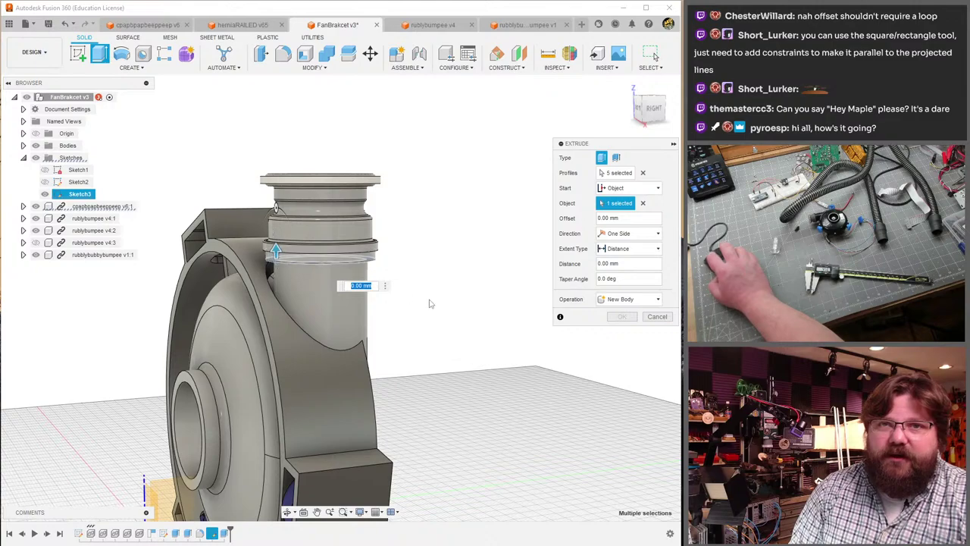
{"action": "middle_click_drag", "start_coordinate": [429, 303], "coordinate": [398, 455], "text": "shift"}
{"action": "key", "text": "Escape"}
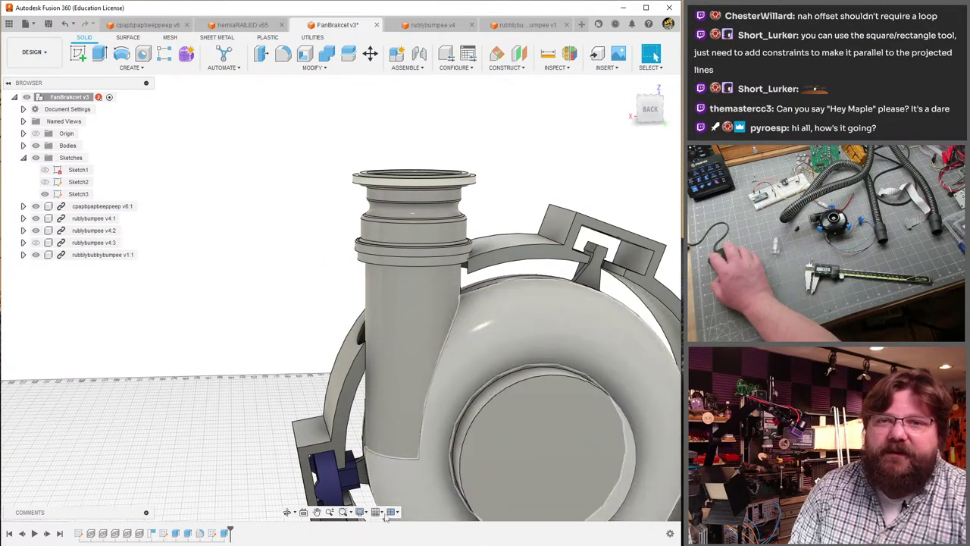
- Delete the previous cut extrusion and begin a new one from all five profiles of the circles and rectangle in Sketch3
{"action": "right_click", "coordinate": [224, 534]}
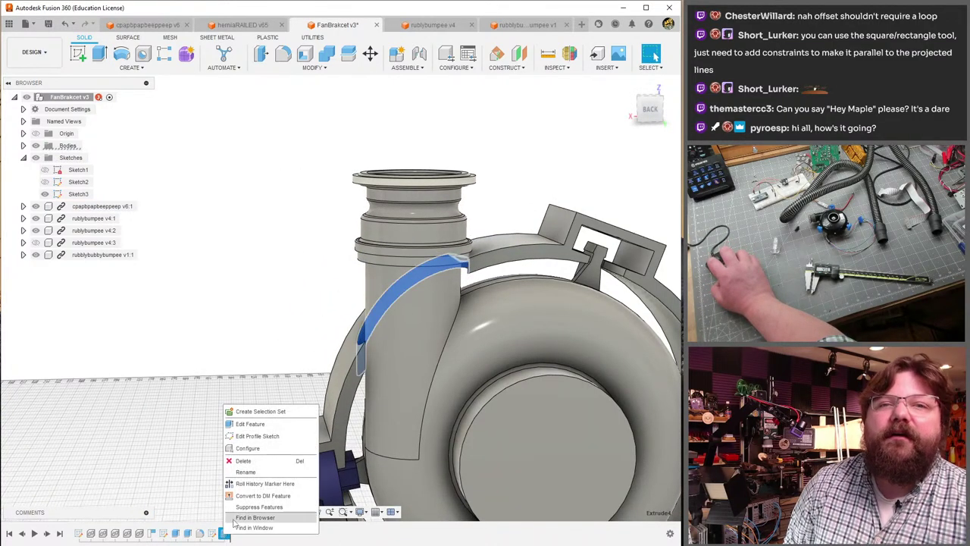
{"action": "left_click", "coordinate": [246, 461]}
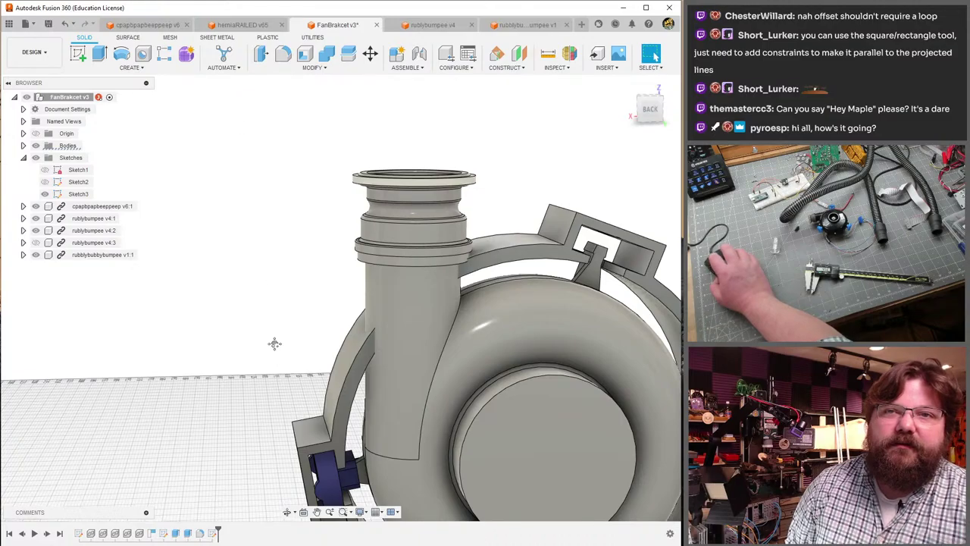
{"action": "middle_click_drag", "start_coordinate": [274, 343], "coordinate": [356, 368], "text": "shift"}
{"action": "key", "text": "e"}
{"action": "left_click", "coordinate": [356, 369]}
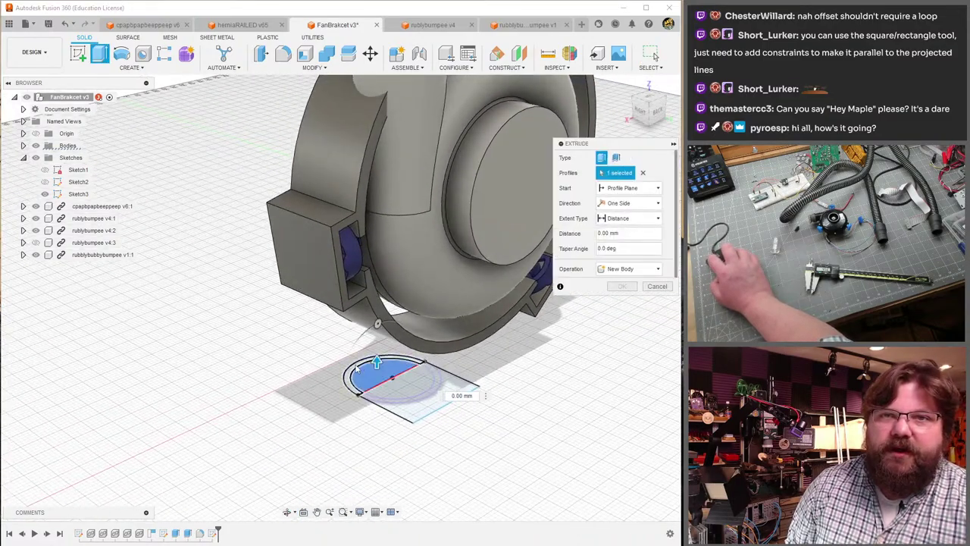
{"action": "left_click", "coordinate": [373, 399]}
{"action": "left_click", "coordinate": [409, 388]}
{"action": "left_click", "coordinate": [455, 398]}
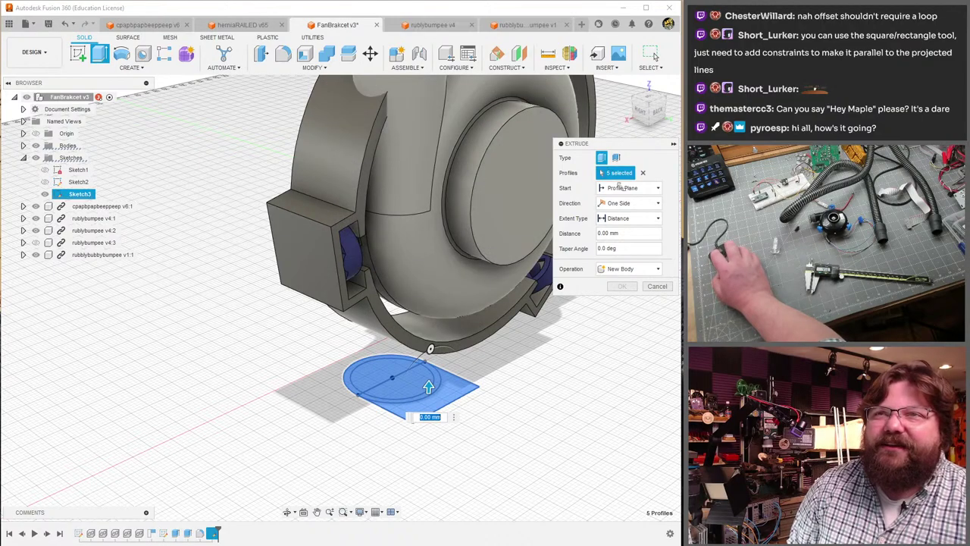
- Start the extrusion from the pipe collar's underside face and cut down through the bracket ring with a distance of -31 mm
{"action": "left_click", "coordinate": [617, 221]}
{"action": "middle_click_drag", "start_coordinate": [379, 318], "coordinate": [371, 242], "text": "shift"}
{"action": "scroll", "coordinate": [357, 238], "scroll_direction": "up", "scroll_amount": 5}
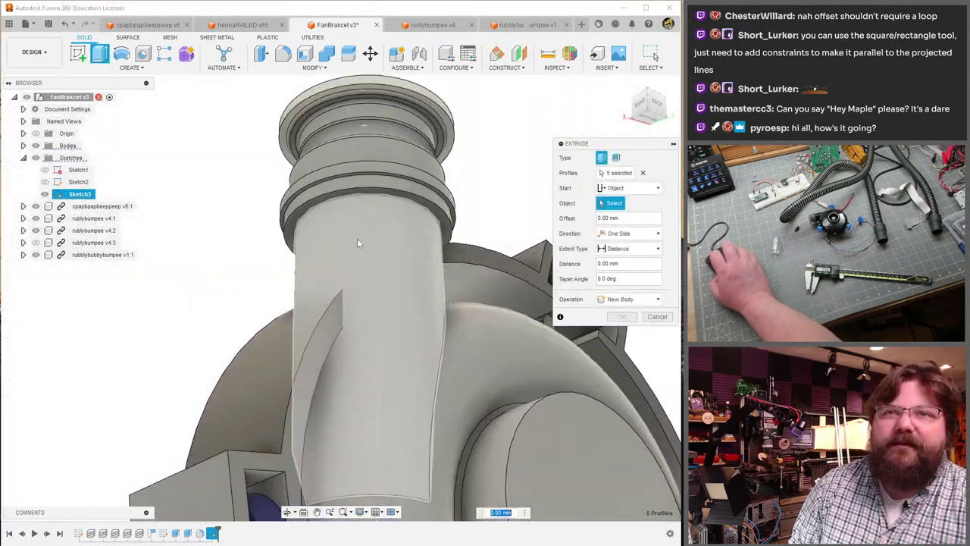
{"action": "left_click", "coordinate": [364, 194]}
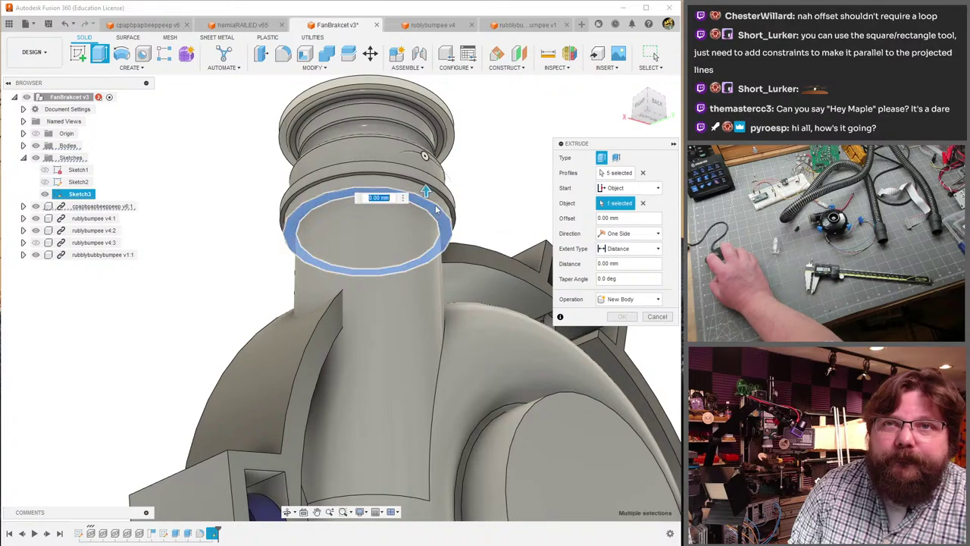
{"action": "left_click_drag", "start_coordinate": [426, 191], "coordinate": [432, 416]}
{"action": "middle_click_drag", "start_coordinate": [436, 429], "coordinate": [394, 373], "text": "shift"}
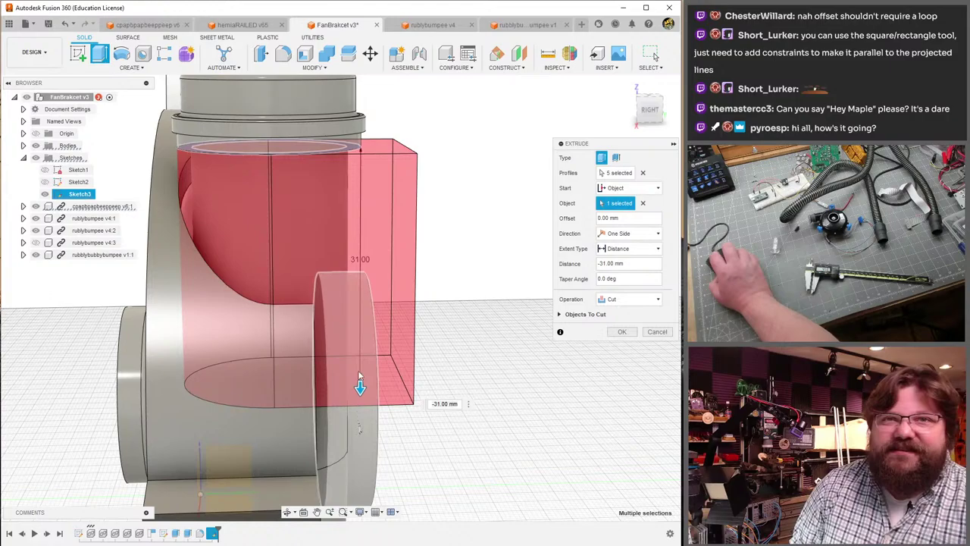
{"action": "left_click", "coordinate": [623, 333]}
- Reopen Sketch3 for editing and hide the fan housing, rublybumpee v4:1 and v4:2, and the rubblybubbybumpee component
{"action": "middle_click_drag", "start_coordinate": [623, 337], "coordinate": [467, 288], "text": "shift"}
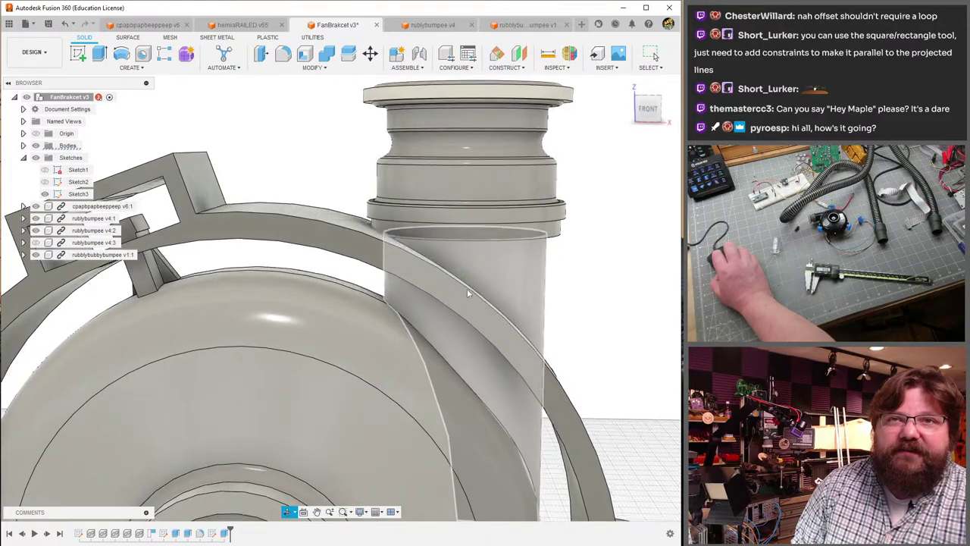
{"action": "scroll", "coordinate": [467, 288], "scroll_direction": "down", "scroll_amount": 5}
{"action": "scroll", "coordinate": [429, 195], "scroll_direction": "up", "scroll_amount": 2}
{"action": "middle_click_drag", "start_coordinate": [429, 196], "coordinate": [419, 303], "text": "shift"}
{"action": "scroll", "coordinate": [417, 336], "scroll_direction": "up", "scroll_amount": 4}
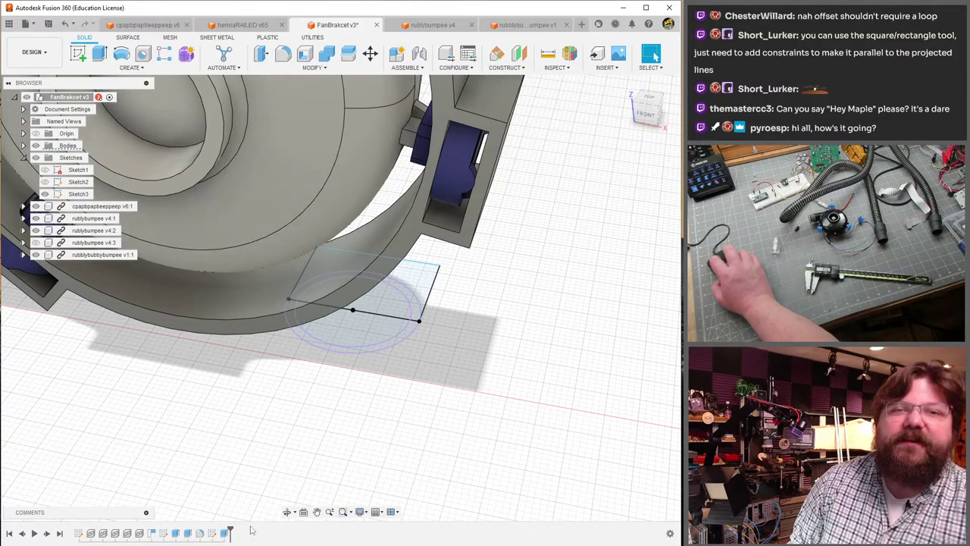
{"action": "double_click", "coordinate": [213, 533]}
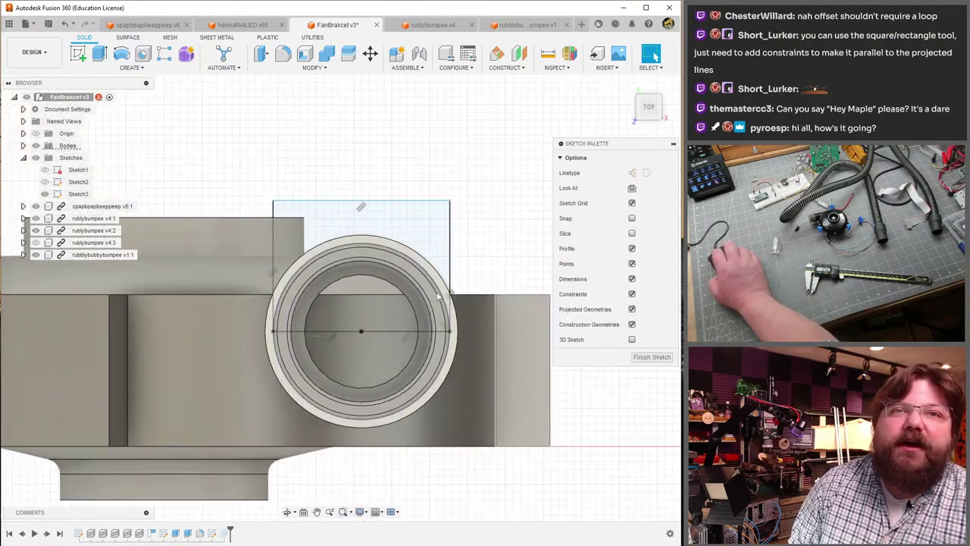
{"action": "left_click", "coordinate": [36, 206]}
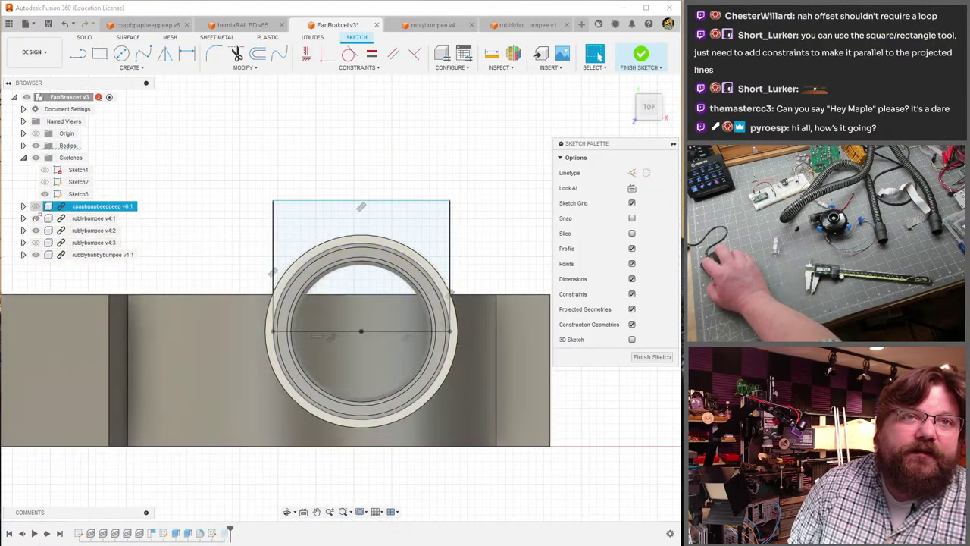
{"action": "left_click", "coordinate": [35, 255]}
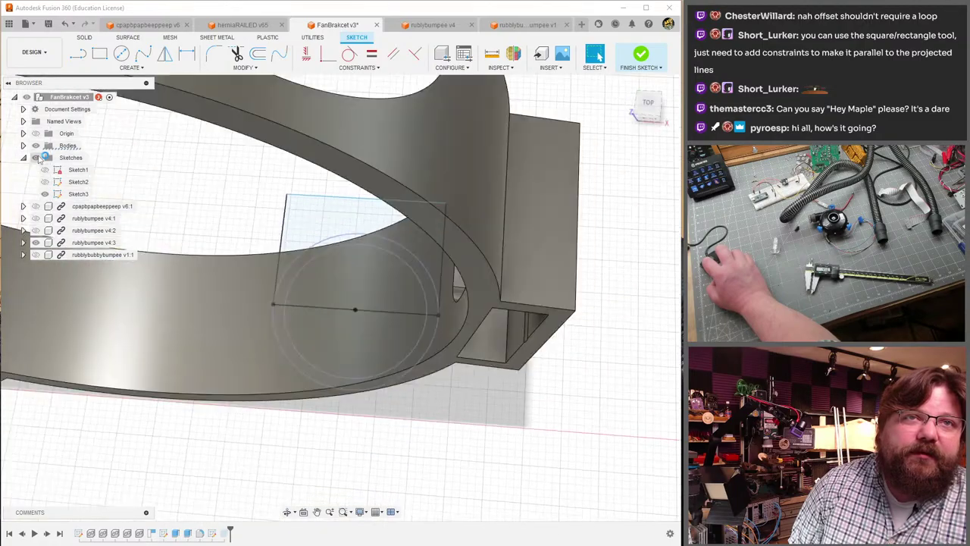
{"action": "key", "text": "a"}
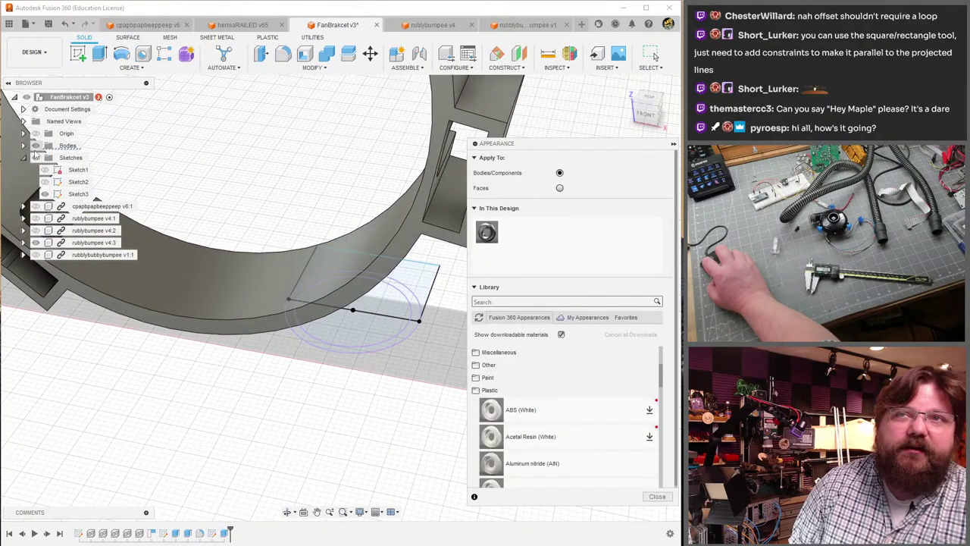
{"action": "key", "text": "Escape"}
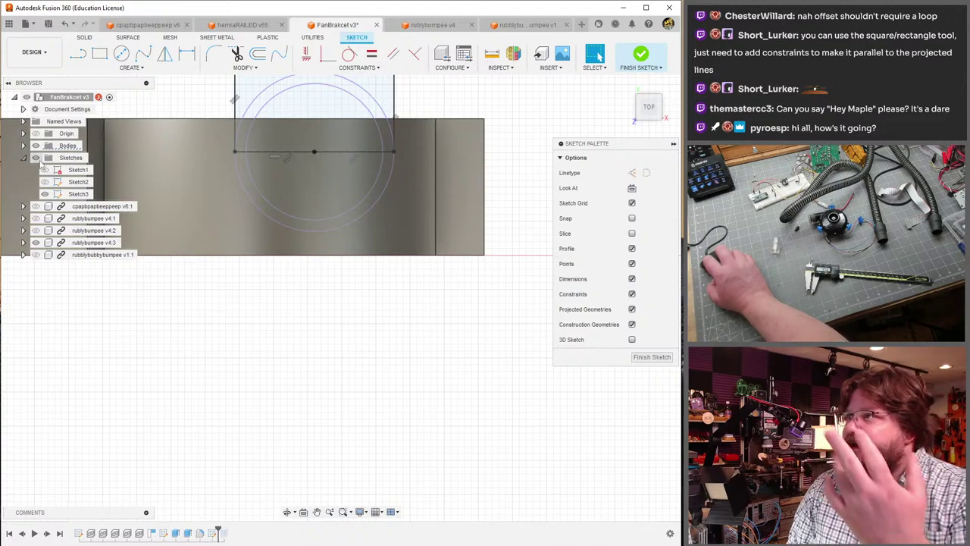
{"action": "left_click", "coordinate": [50, 168]}
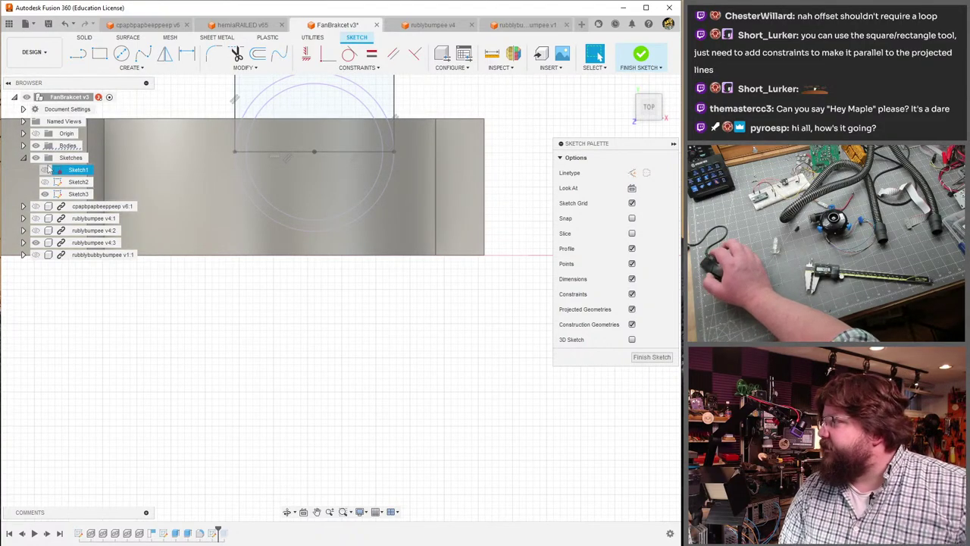
- Offset the outer collar circle in Sketch3 outward by 1 mm and finish the sketch
{"action": "key", "text": "Escape"}
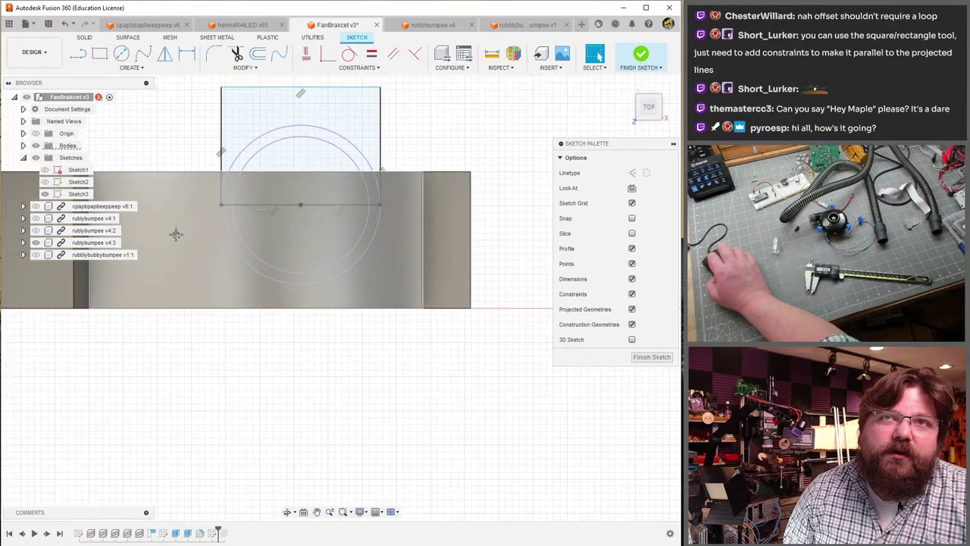
{"action": "left_click", "coordinate": [258, 54]}
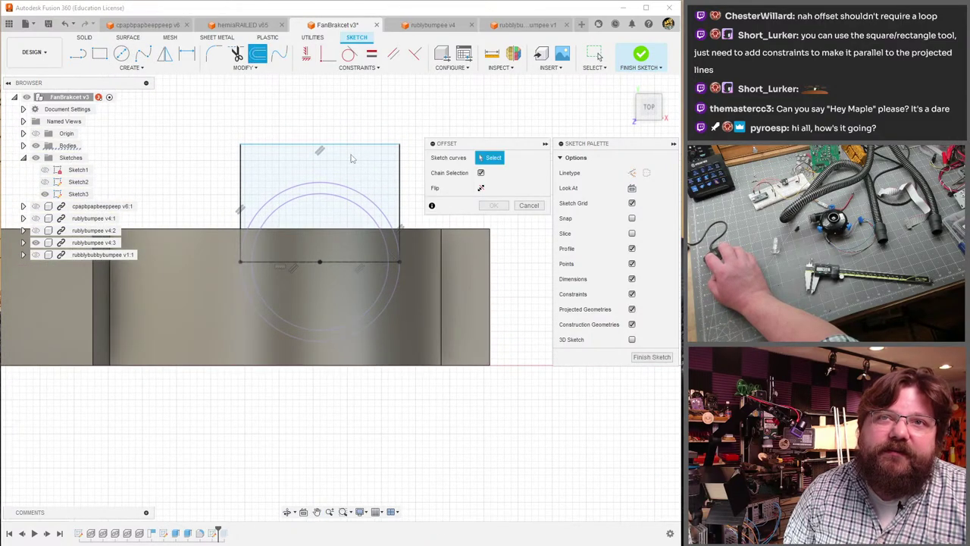
{"action": "left_click", "coordinate": [361, 195]}
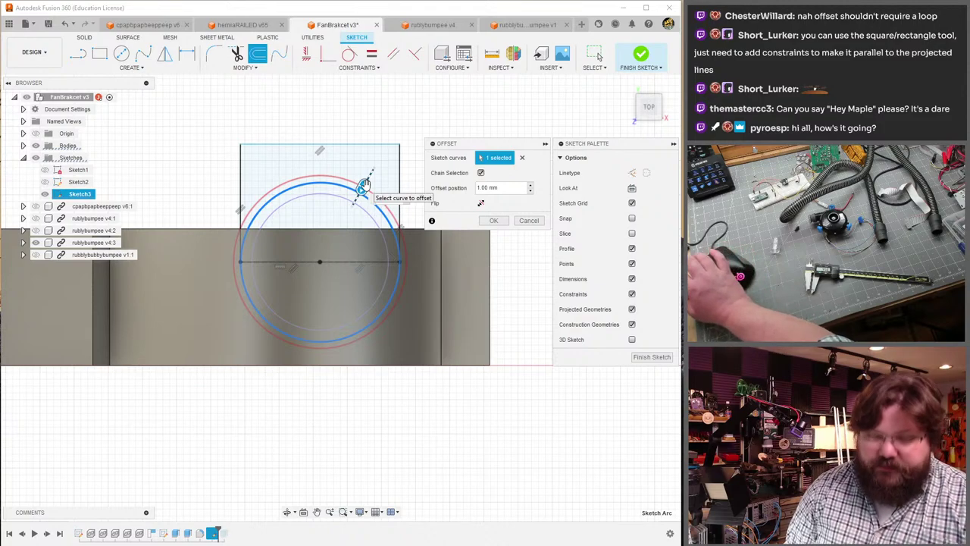
{"action": "type", "text": "1"}
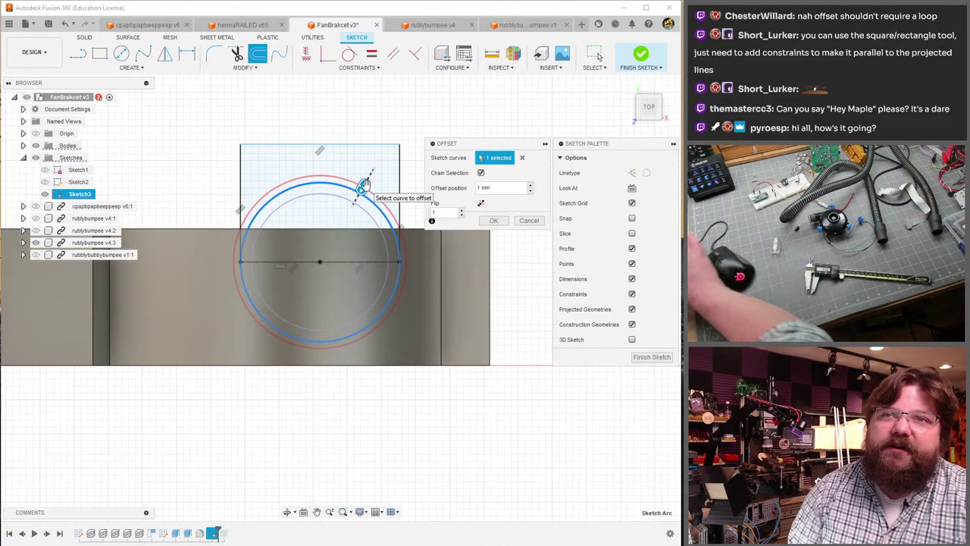
{"action": "left_click", "coordinate": [495, 220]}
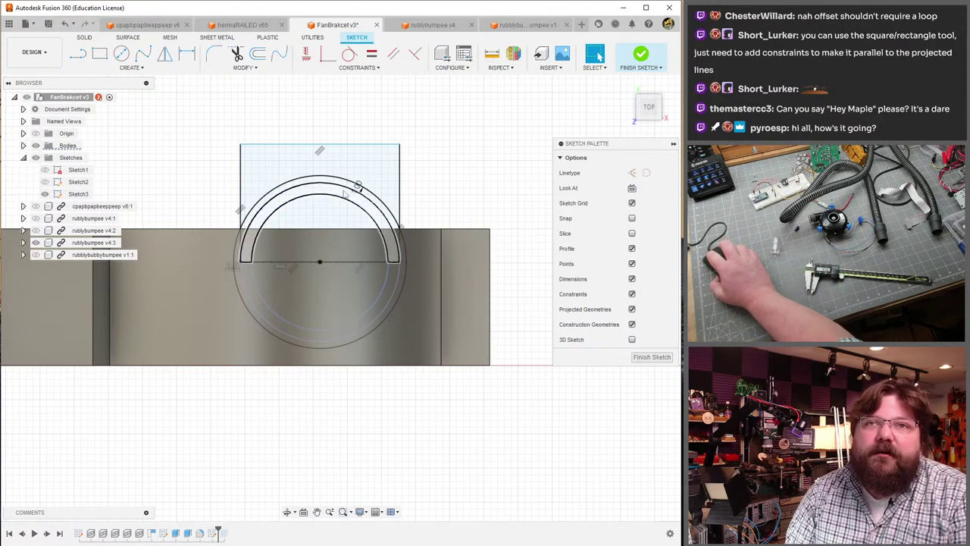
{"action": "left_click", "coordinate": [646, 355]}
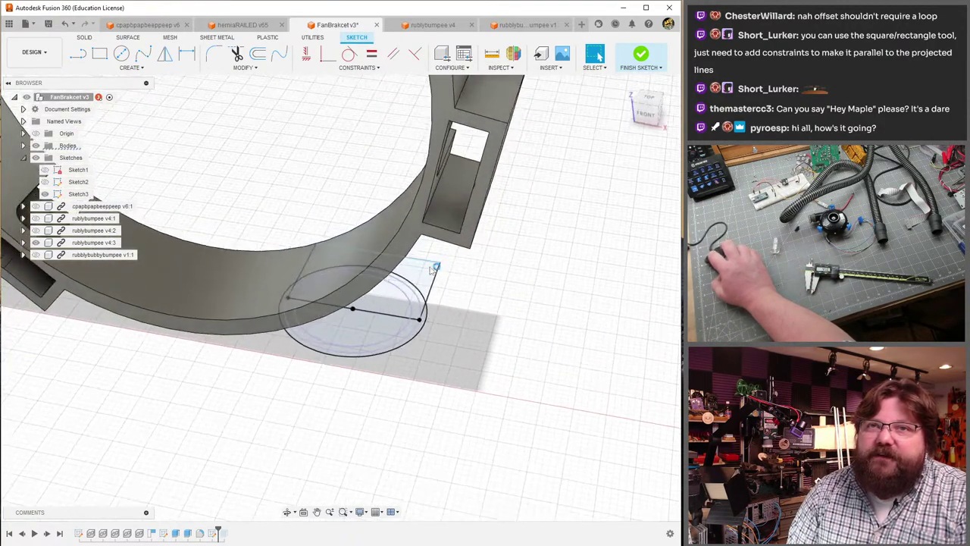
- Start an extrusion from the four ring-shaped profiles between the inner collar circle and the outermost offset circle in Sketch3
{"action": "middle_click_drag", "start_coordinate": [366, 280], "coordinate": [402, 307], "text": "shift"}
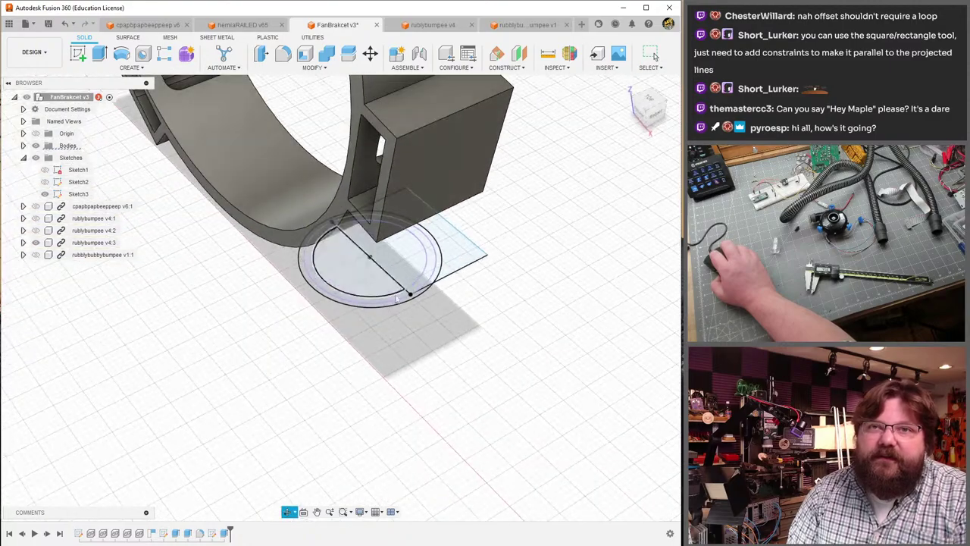
{"action": "key", "text": "e"}
{"action": "left_click", "coordinate": [399, 304]}
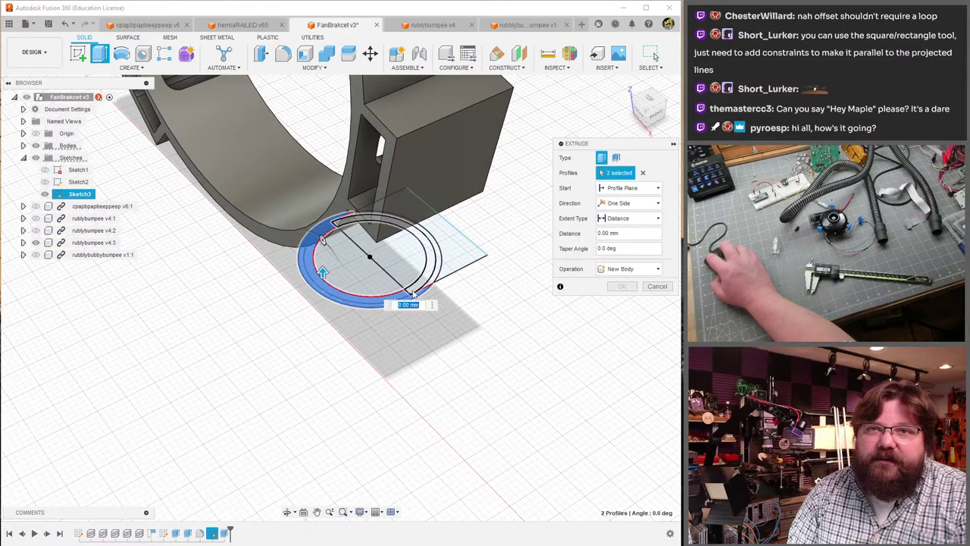
{"action": "left_click", "coordinate": [436, 280]}
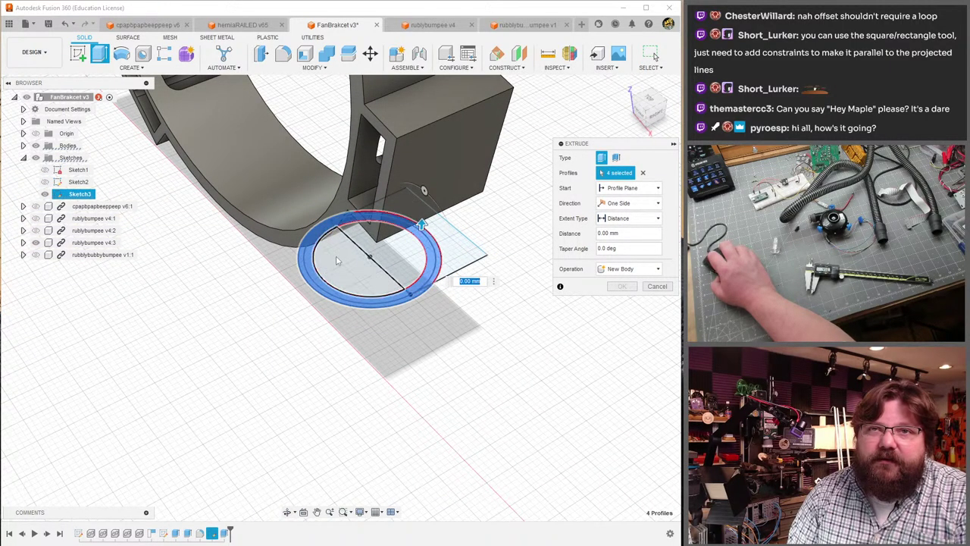
{"action": "middle_click_drag", "start_coordinate": [339, 261], "coordinate": [421, 143], "text": "shift"}
{"action": "scroll", "coordinate": [380, 110], "scroll_direction": "up", "scroll_amount": 2}
{"action": "scroll", "coordinate": [346, 103], "scroll_direction": "up", "scroll_amount": 5}
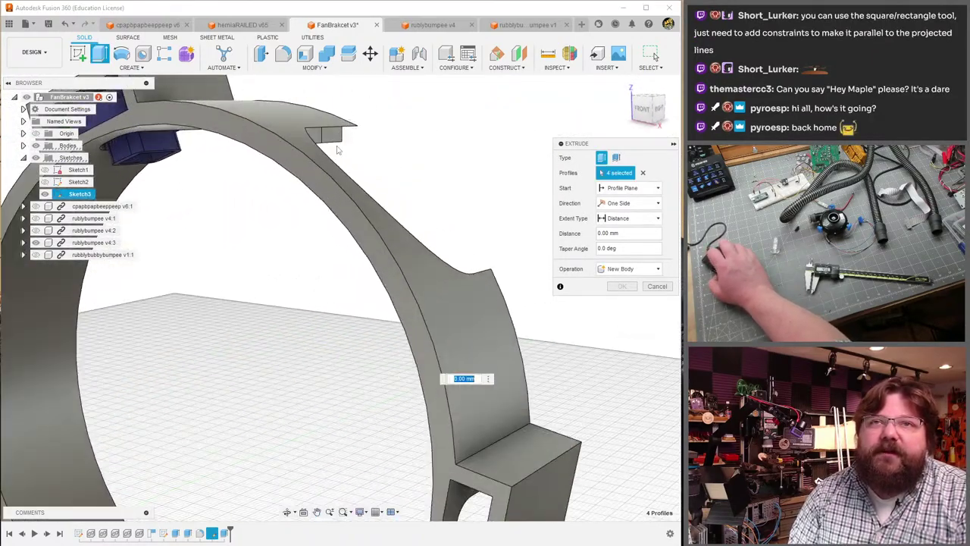
{"action": "middle_click_drag", "start_coordinate": [346, 102], "coordinate": [620, 43], "text": "shift"}
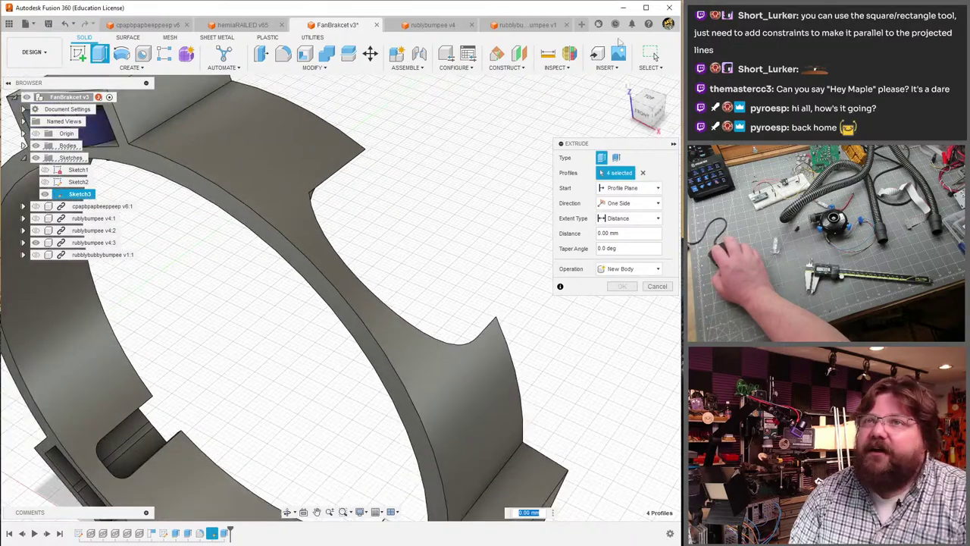
- Show the fan housing and the hidden bumpee components again, and start the extrusion from the pipe collar's underside face
{"action": "left_click", "coordinate": [36, 254]}
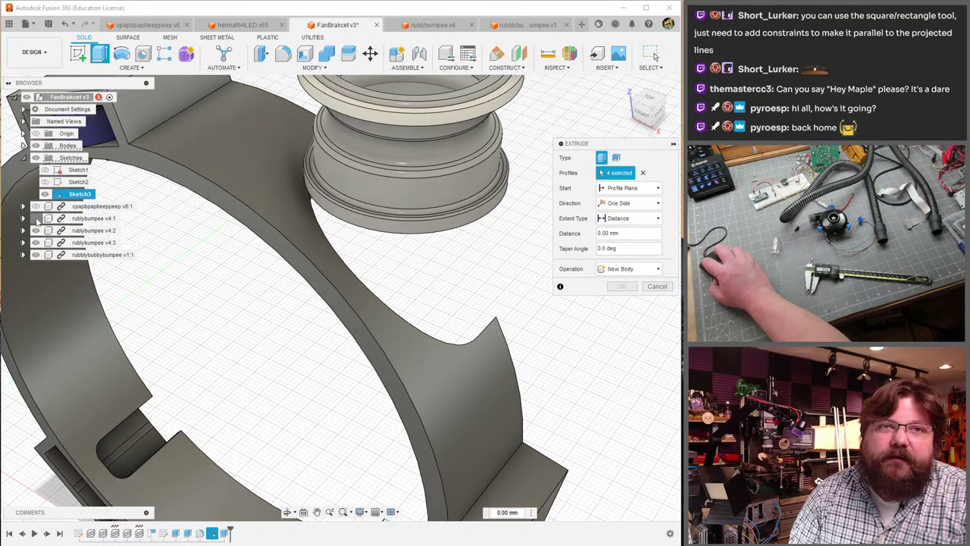
{"action": "left_click", "coordinate": [36, 218]}
{"action": "mouse_move", "coordinate": [379, 172]}
{"action": "middle_mouse_down", "text": "shift"}
{"action": "mouse_move", "coordinate": [356, 197]}
{"action": "mouse_move", "coordinate": [379, 172]}
{"action": "middle_mouse_up", "text": "shift"}
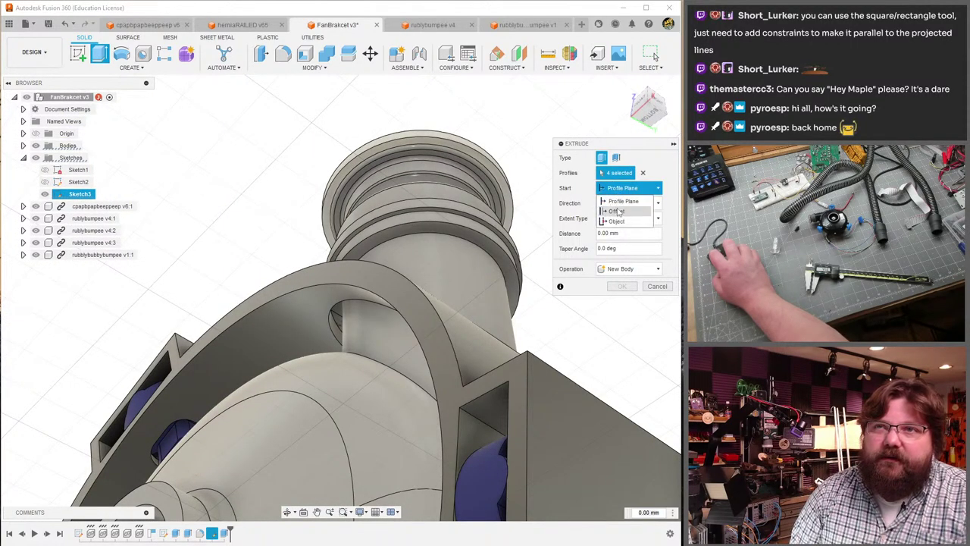
{"action": "left_click", "coordinate": [617, 222]}
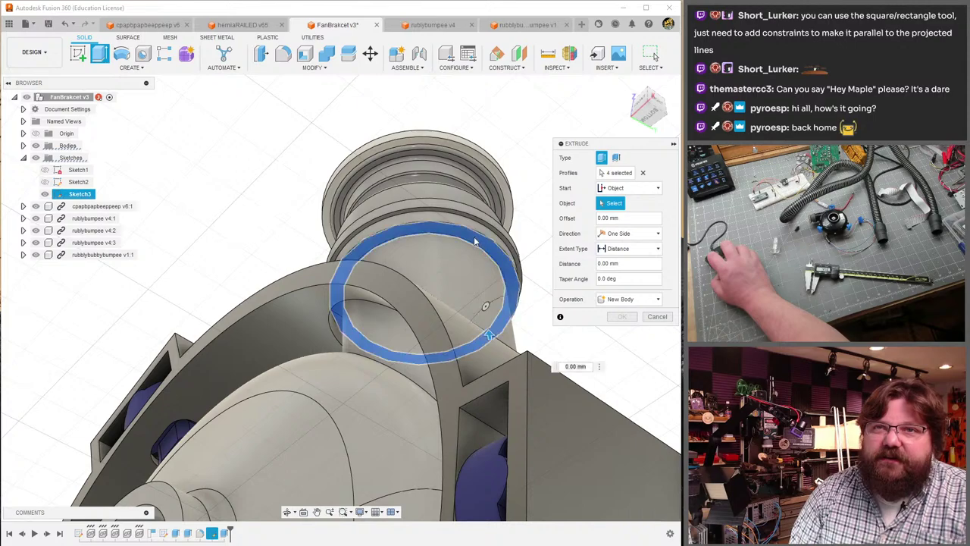
{"action": "left_click", "coordinate": [489, 336]}
{"action": "middle_click_drag", "start_coordinate": [489, 336], "coordinate": [439, 235], "text": "shift"}
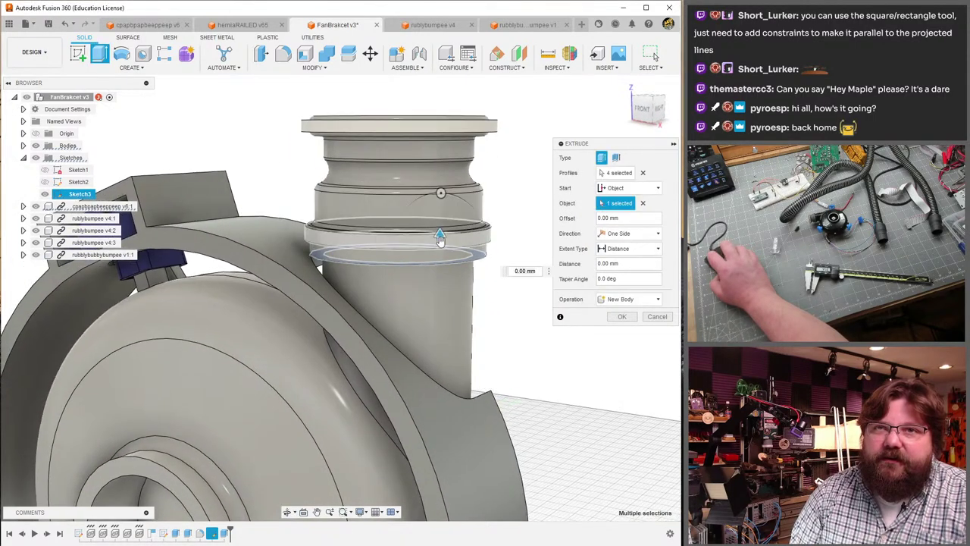
- Cut the ring profiles upward 19 mm with a start offset of 4 mm below the collar's underside face
{"action": "left_click_drag", "start_coordinate": [439, 235], "coordinate": [448, 99]}
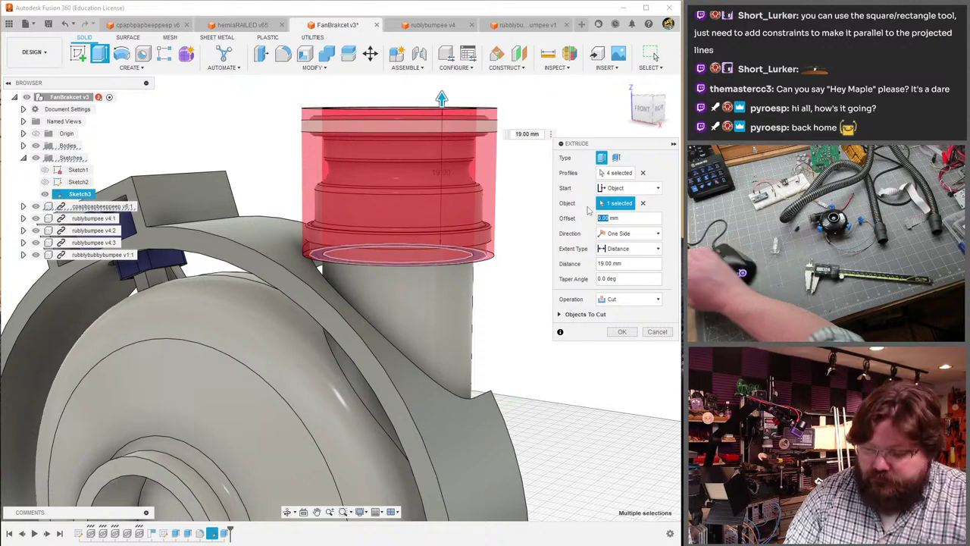
{"action": "type", "text": "-1"}
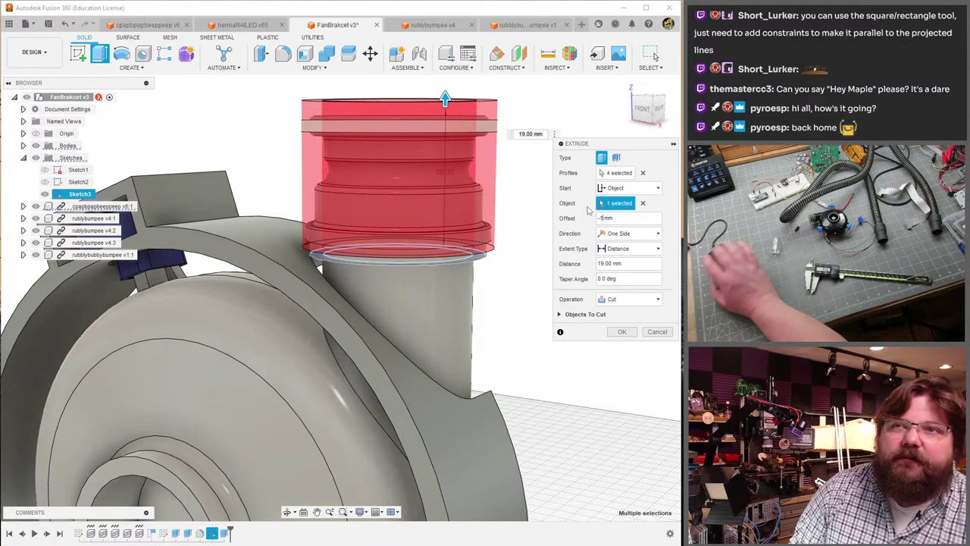
{"action": "type", "text": "1"}
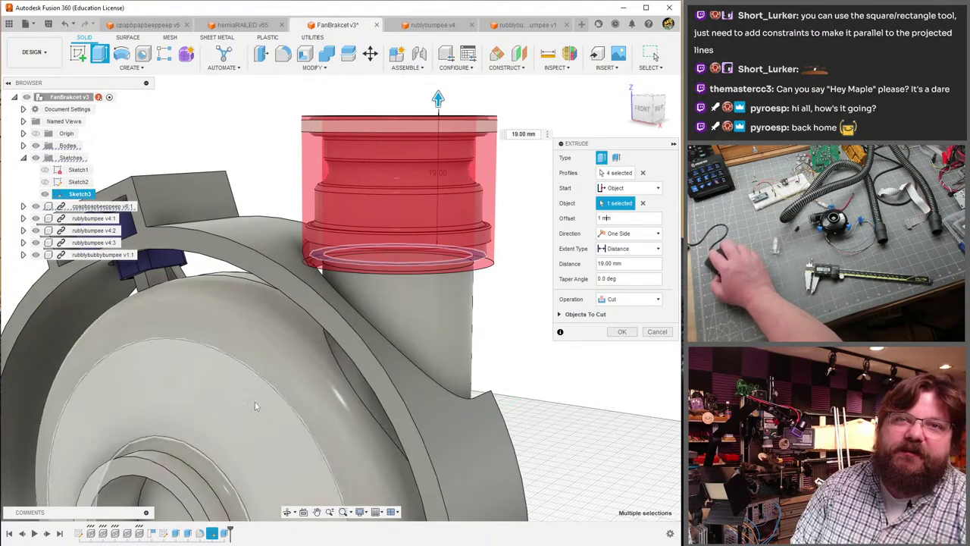
{"action": "scroll", "coordinate": [272, 340], "scroll_direction": "up", "scroll_amount": 3}
{"action": "middle_click_drag", "start_coordinate": [272, 339], "coordinate": [333, 300], "text": "shift"}
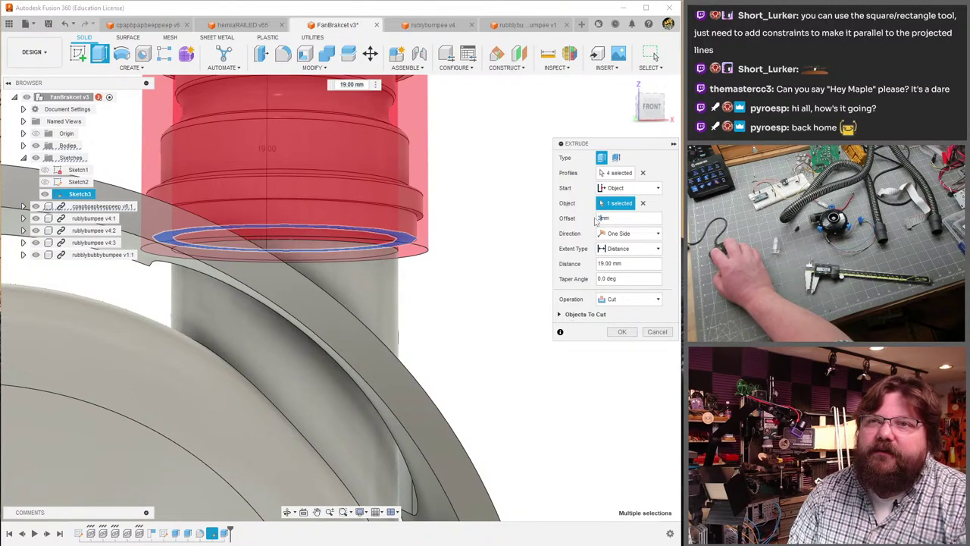
{"action": "key", "text": "Return"}
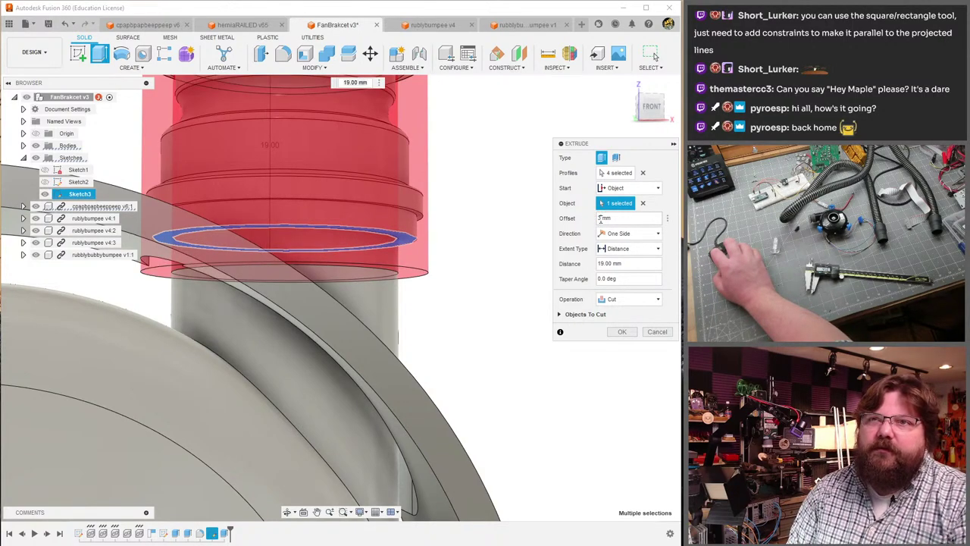
{"action": "left_click", "coordinate": [616, 330]}
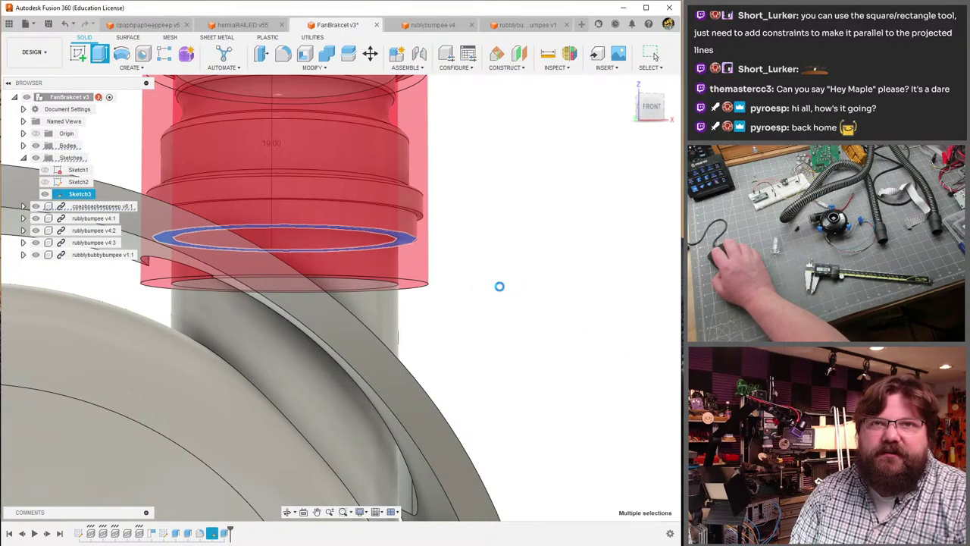
- Edit the new ring cut, setting its start offset to 30 mm and its distance to 40 mm
{"action": "middle_click_drag", "start_coordinate": [502, 282], "coordinate": [371, 279], "text": "shift"}
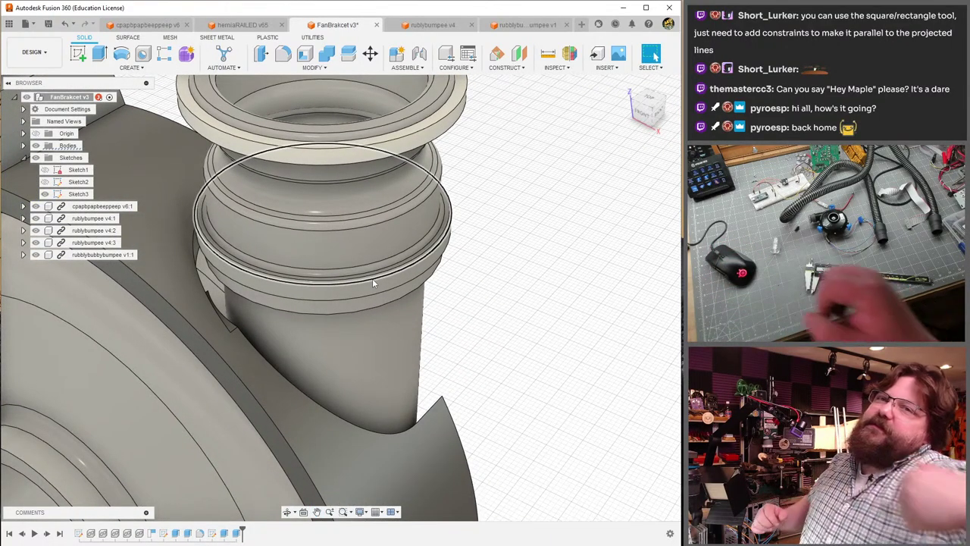
{"action": "middle_click_drag", "start_coordinate": [442, 282], "coordinate": [425, 257], "text": "shift"}
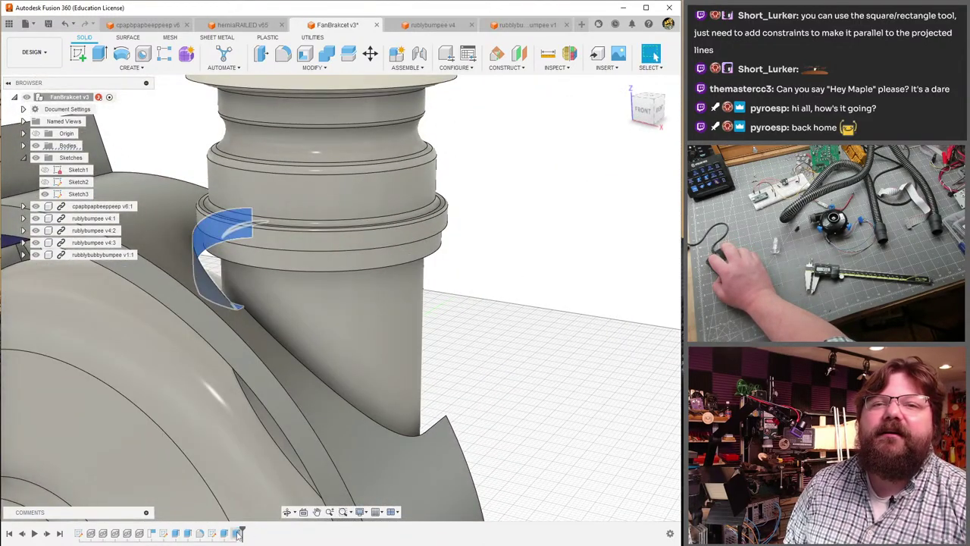
{"action": "double_click", "coordinate": [211, 533]}
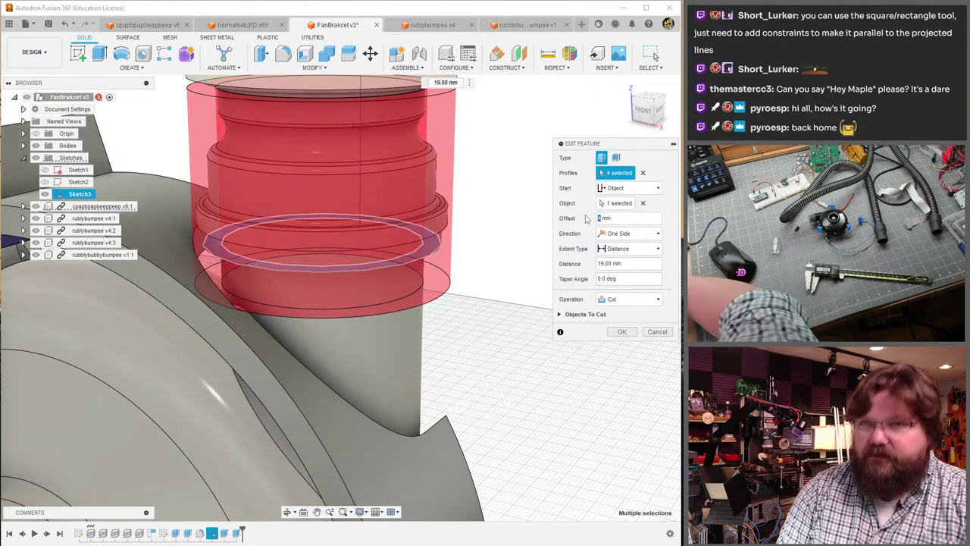
{"action": "type", "text": "10"}
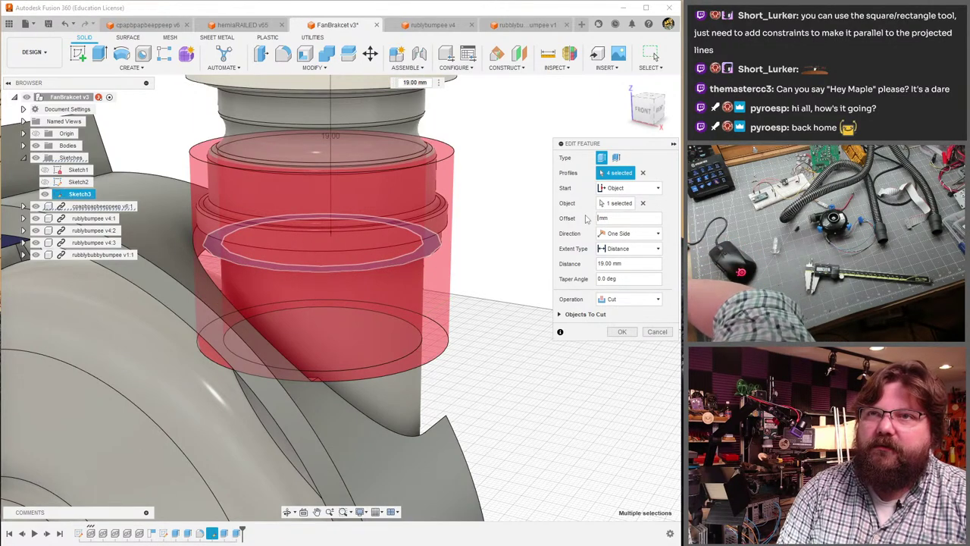
{"action": "key", "text": "Return"}
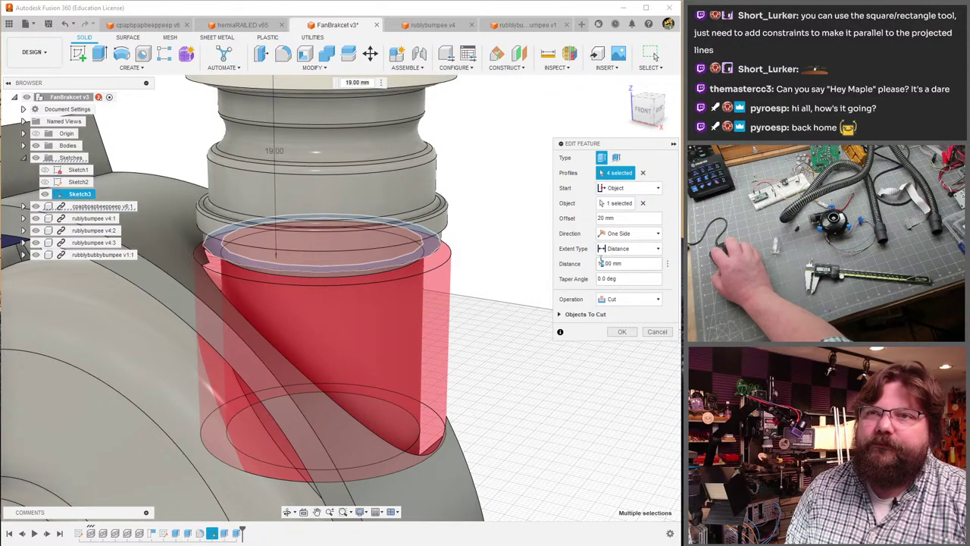
{"action": "type", "text": "0"}
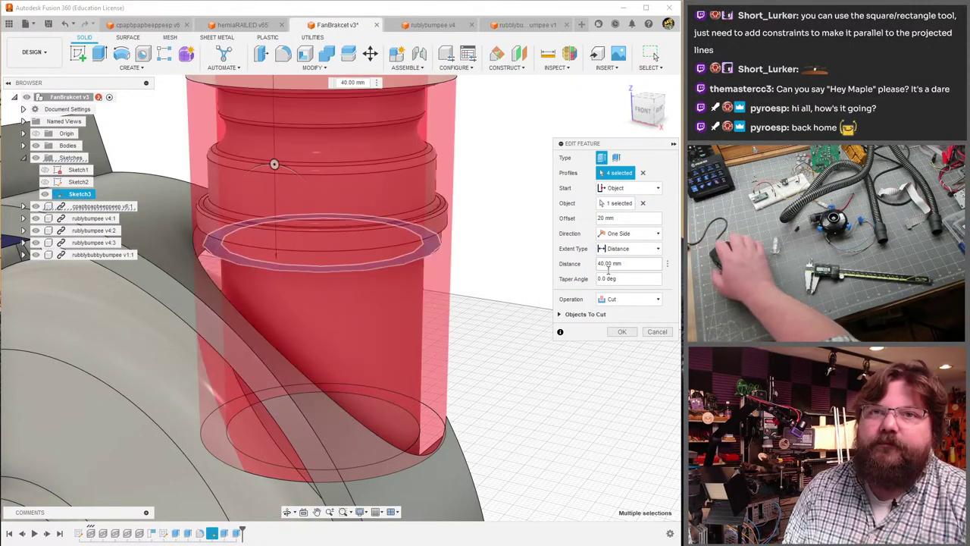
{"action": "key", "text": "Return"}
{"action": "middle_click_drag", "start_coordinate": [473, 387], "coordinate": [572, 296], "text": "shift"}
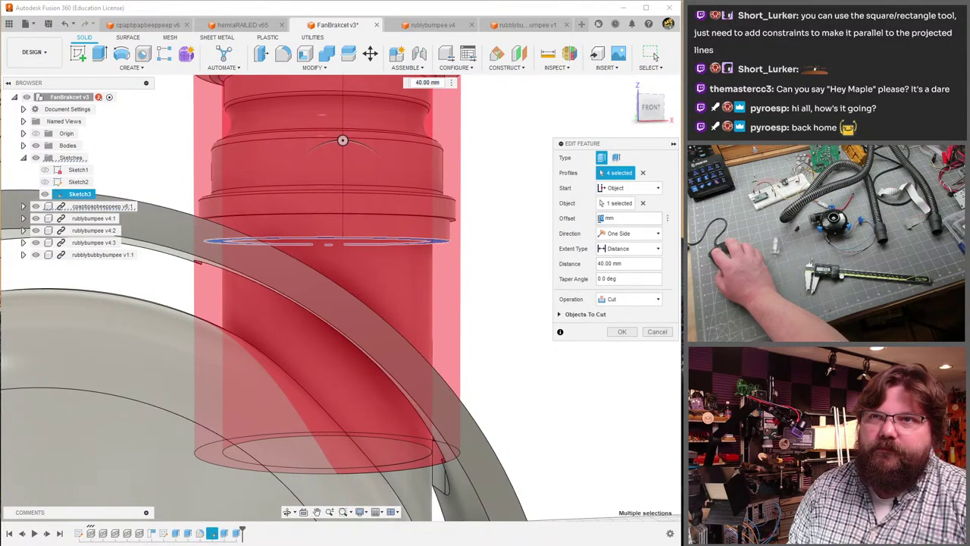
{"action": "key", "text": "Return"}
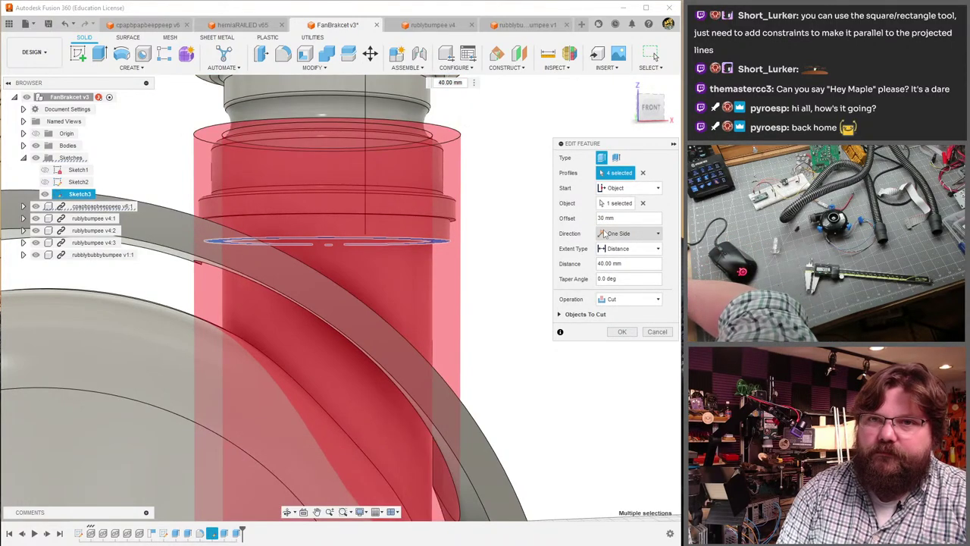
{"action": "middle_click_drag", "start_coordinate": [500, 288], "coordinate": [297, 311], "text": "shift"}
{"action": "key", "text": "Return"}
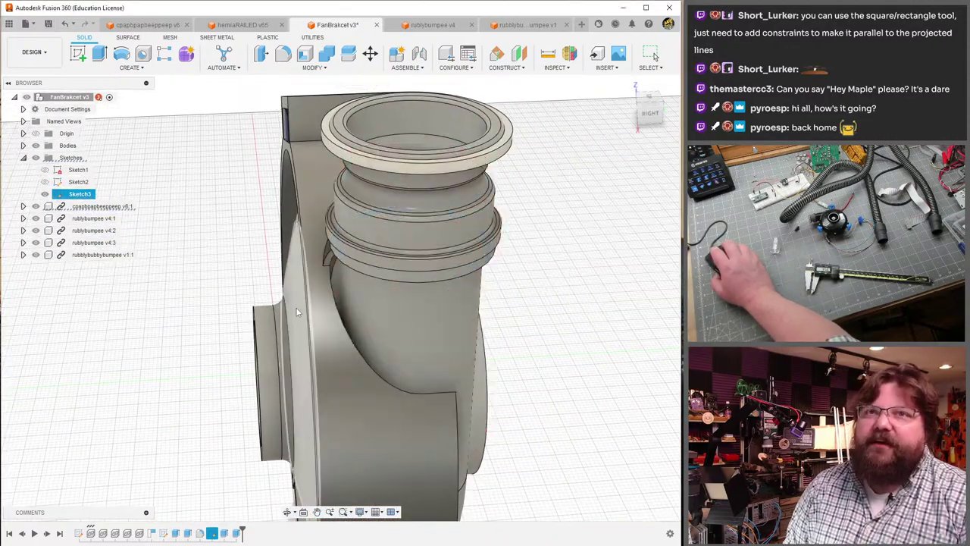
- Undo the ring cut, the circle offset and the earlier visibility changes, back to Sketch3 open for editing with all bodies and components hidden
{"action": "key", "text": "ctrl+z"}
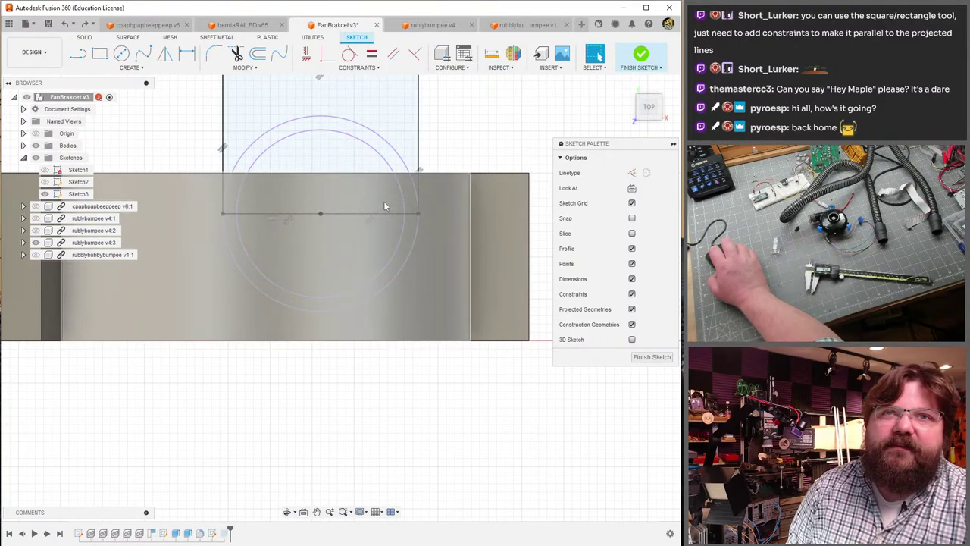
{"action": "mouse_move", "coordinate": [385, 205]}
{"action": "middle_mouse_down", "text": "shift"}
{"action": "mouse_move", "coordinate": [385, 171]}
{"action": "mouse_move", "coordinate": [373, 202]}
{"action": "mouse_move", "coordinate": [379, 191]}
{"action": "mouse_move", "coordinate": [348, 192]}
{"action": "middle_mouse_up", "text": "shift"}
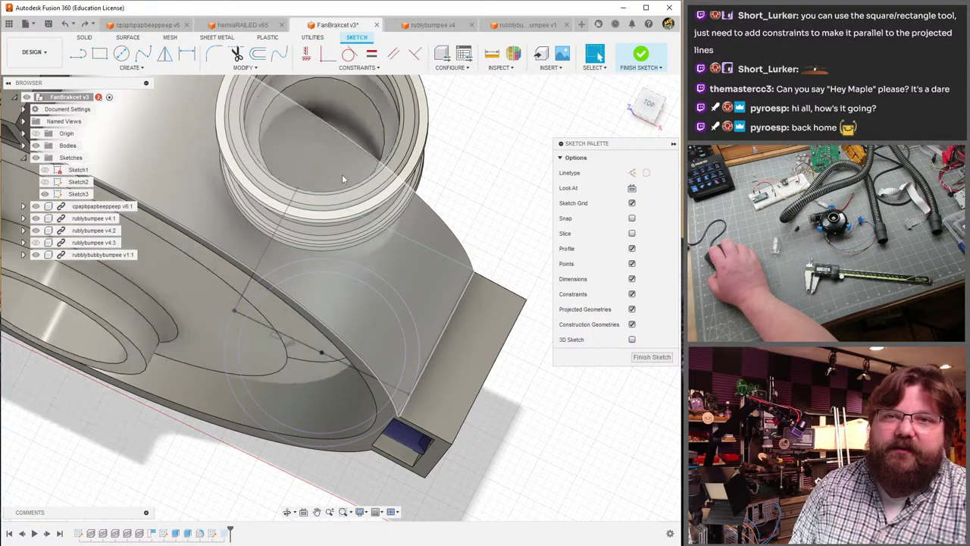
{"action": "key", "text": "Escape"}
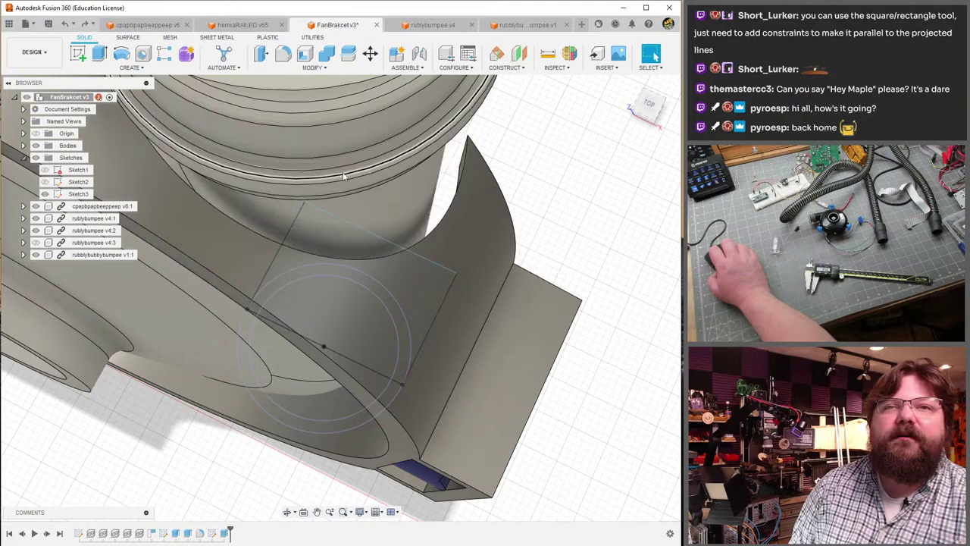
{"action": "key", "text": "ctrl+z"}
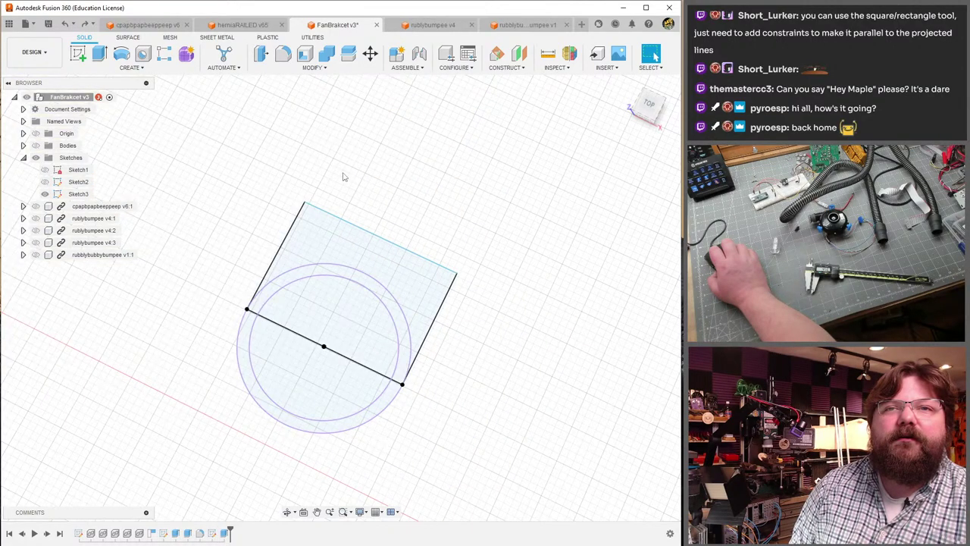
{"action": "key", "text": "ctrl+z"}
{"action": "key", "text": "ctrl+z"}
{"action": "key", "text": "ctrl+z"}
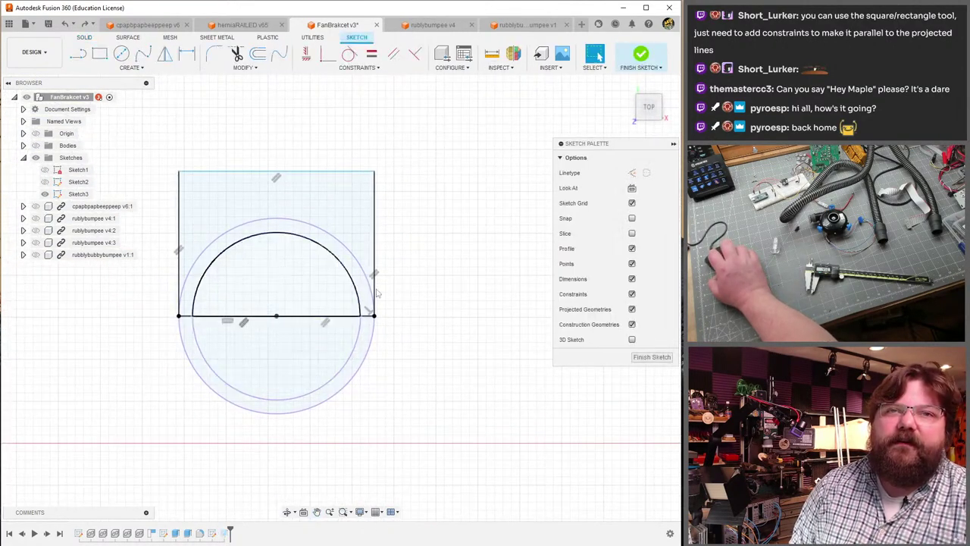
- Delete the rectangle from Sketch3 and offset the collar's outer circle outward by 1 mm
{"action": "double_click", "coordinate": [373, 237]}
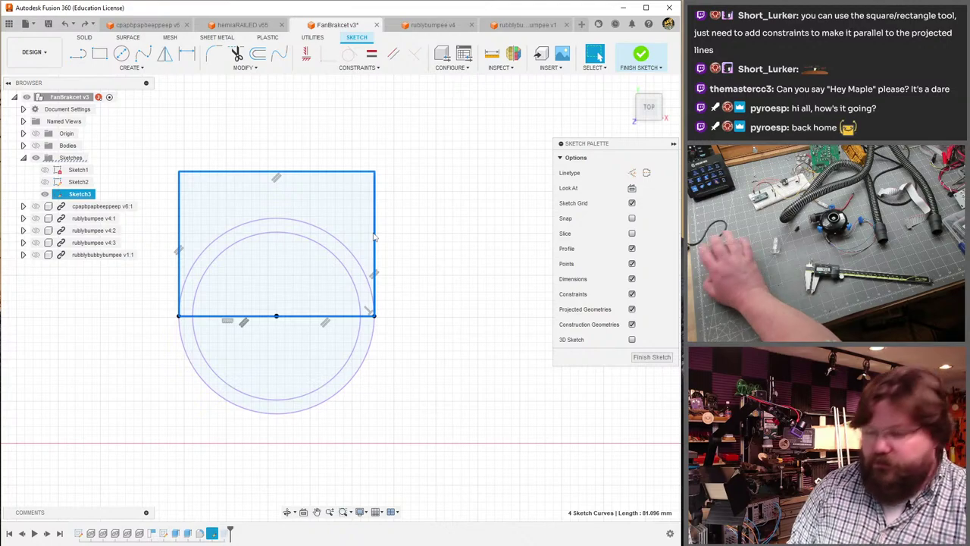
{"action": "key", "text": "Delete"}
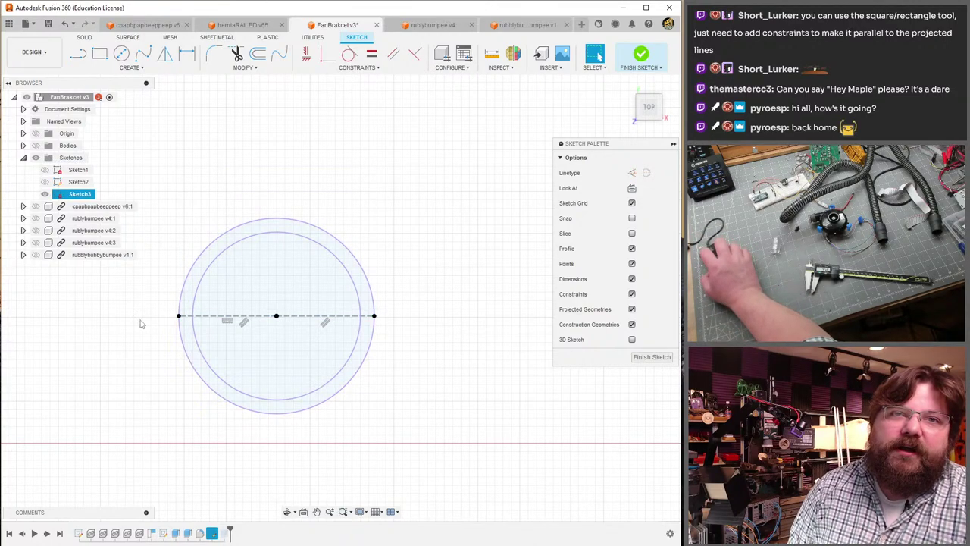
{"action": "left_click", "coordinate": [194, 266]}
{"action": "key", "text": "o"}
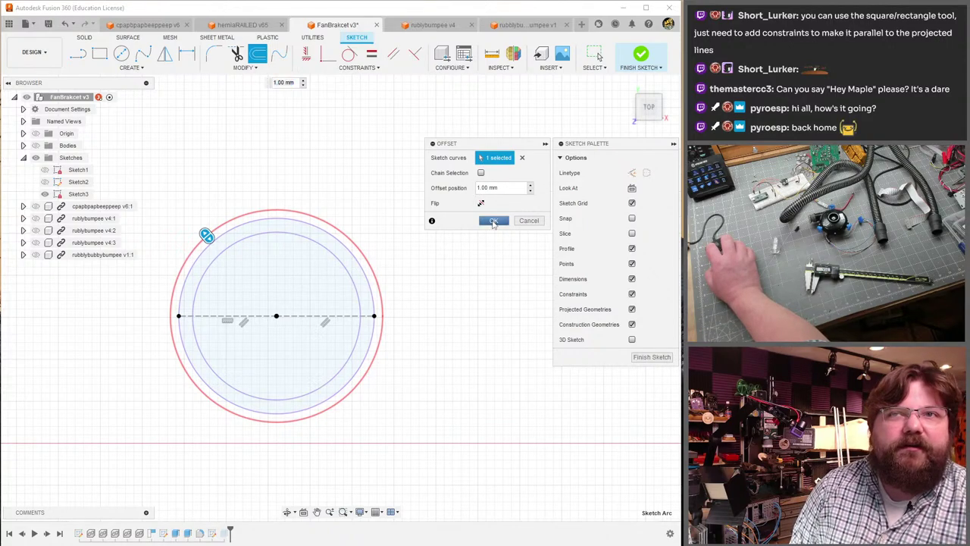
{"action": "left_click", "coordinate": [494, 220]}
{"action": "scroll", "coordinate": [182, 310], "scroll_direction": "up", "scroll_amount": 4}
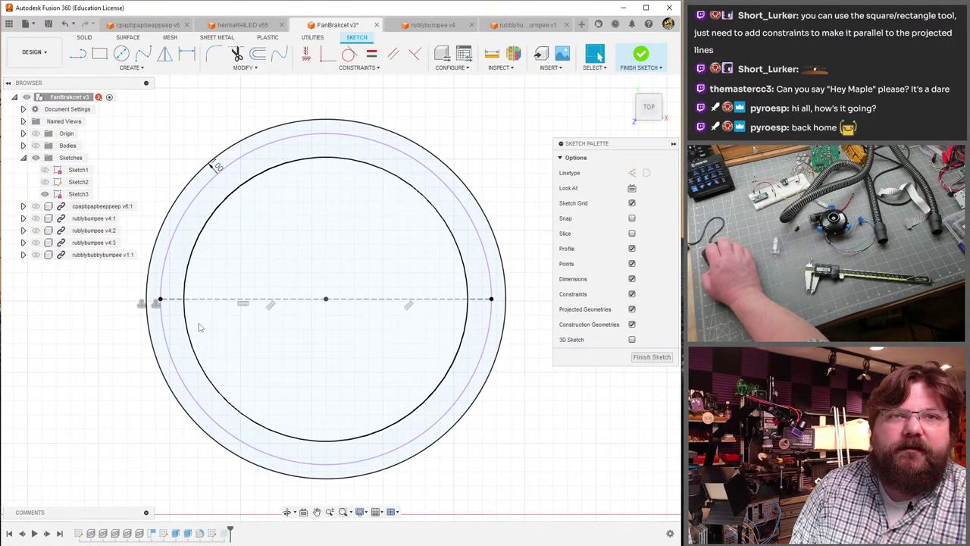
- Replace the horizontal construction lines with new ones running from the circle centre out to the enlarged circle on both sides
{"action": "left_click", "coordinate": [160, 299]}
{"action": "left_click", "coordinate": [174, 299]}
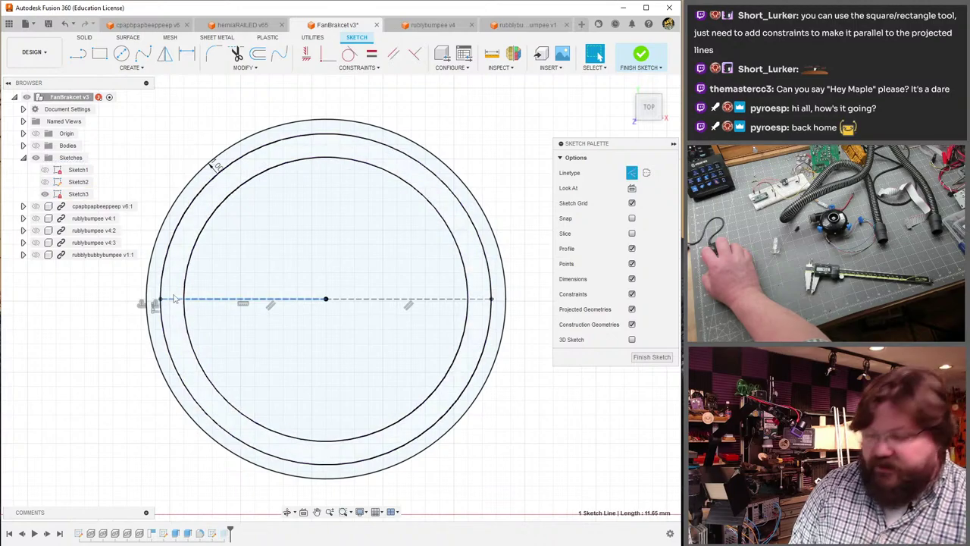
{"action": "key", "text": "Delete"}
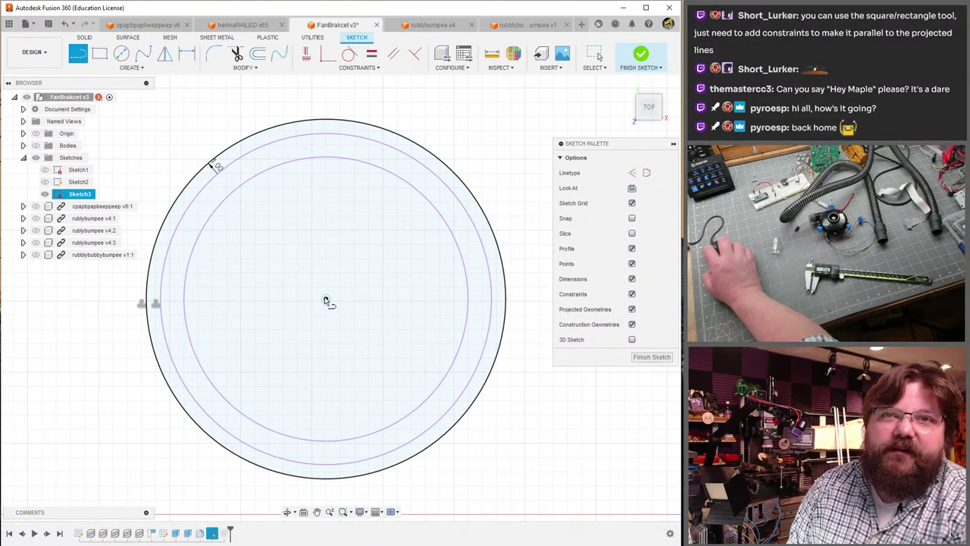
{"action": "left_click", "coordinate": [326, 300]}
{"action": "key", "text": "x"}
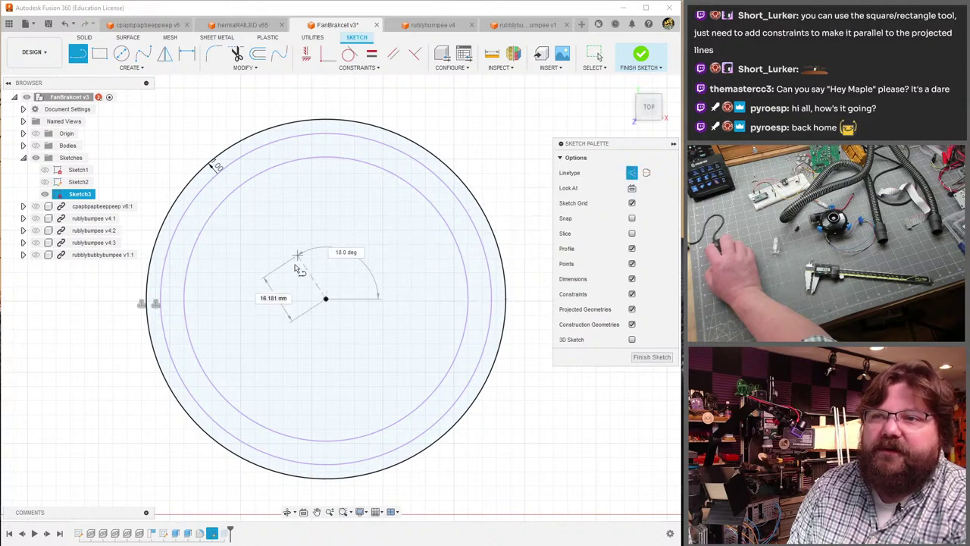
{"action": "double_click", "coordinate": [507, 300]}
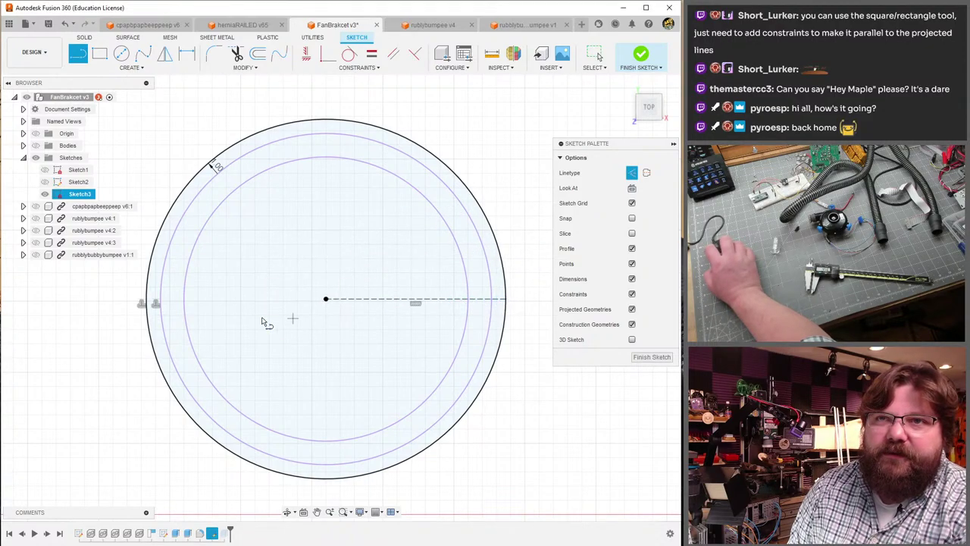
{"action": "double_click", "coordinate": [150, 303]}
{"action": "key", "text": "Escape"}
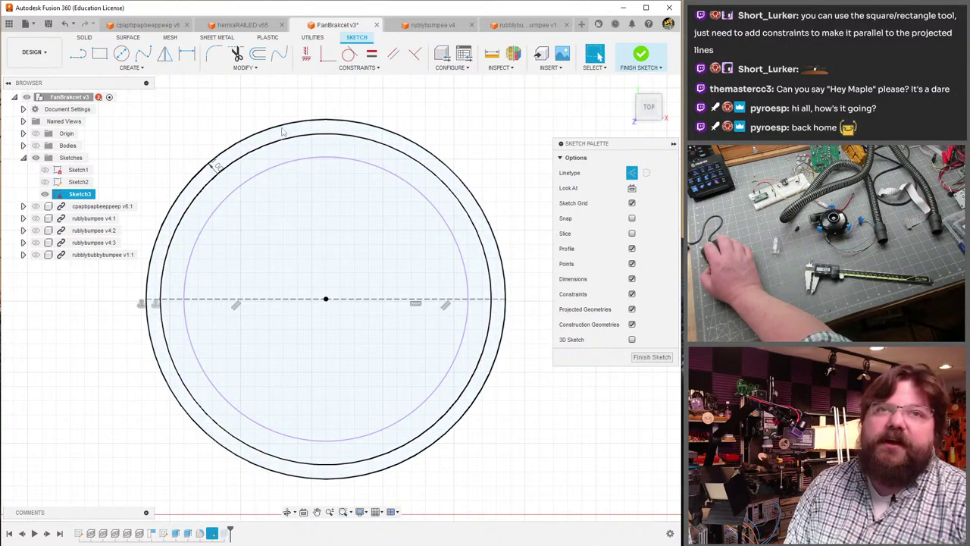
- Draw a 3-point rectangle across the enlarged circle's full diameter, extending about 25 mm above the centreline, and finish the sketch
{"action": "left_click", "coordinate": [138, 68]}
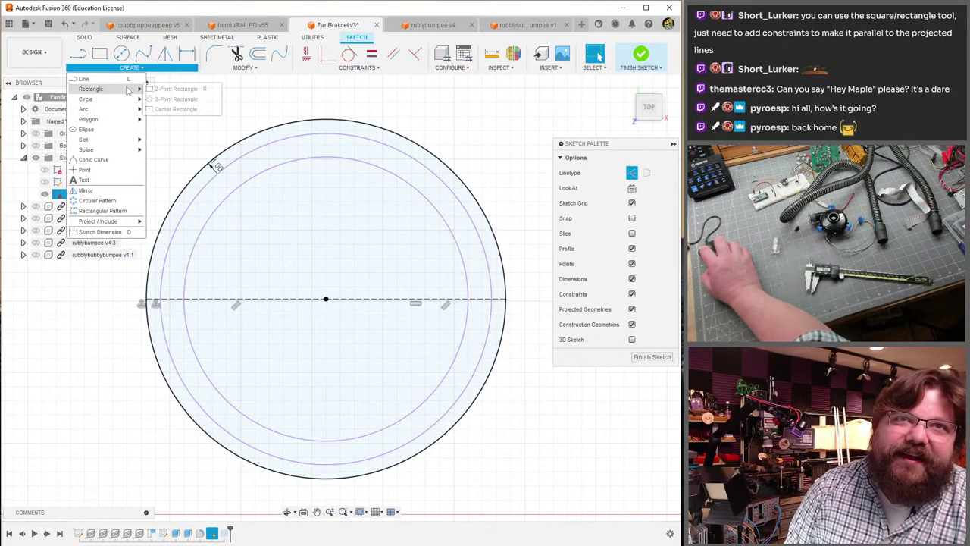
{"action": "left_click", "coordinate": [176, 99]}
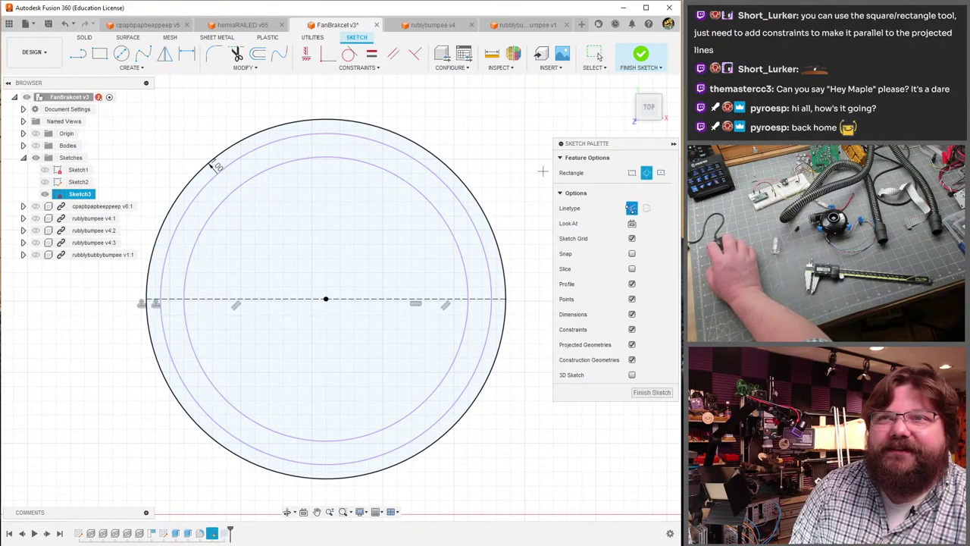
{"action": "left_click", "coordinate": [148, 302]}
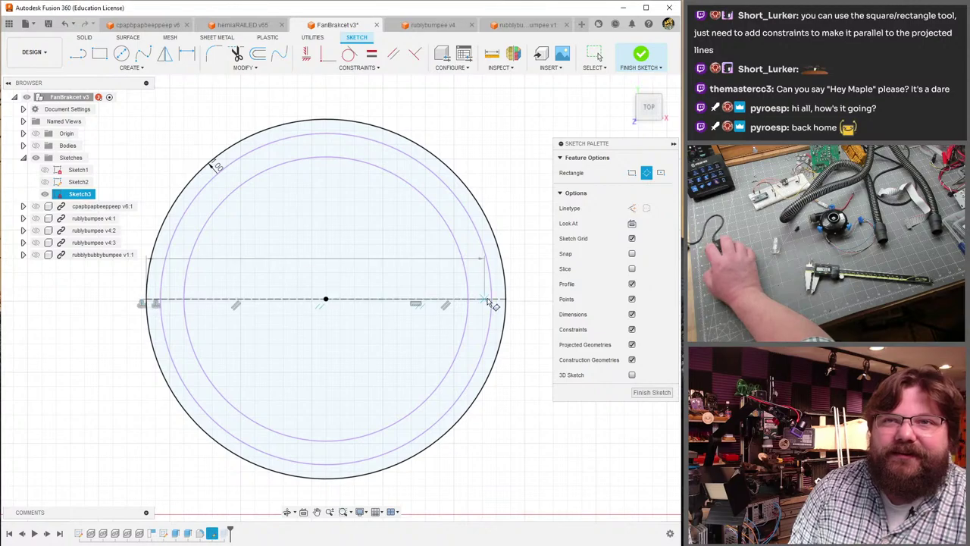
{"action": "left_click", "coordinate": [506, 300]}
{"action": "scroll", "coordinate": [479, 177], "scroll_direction": "down", "scroll_amount": 3}
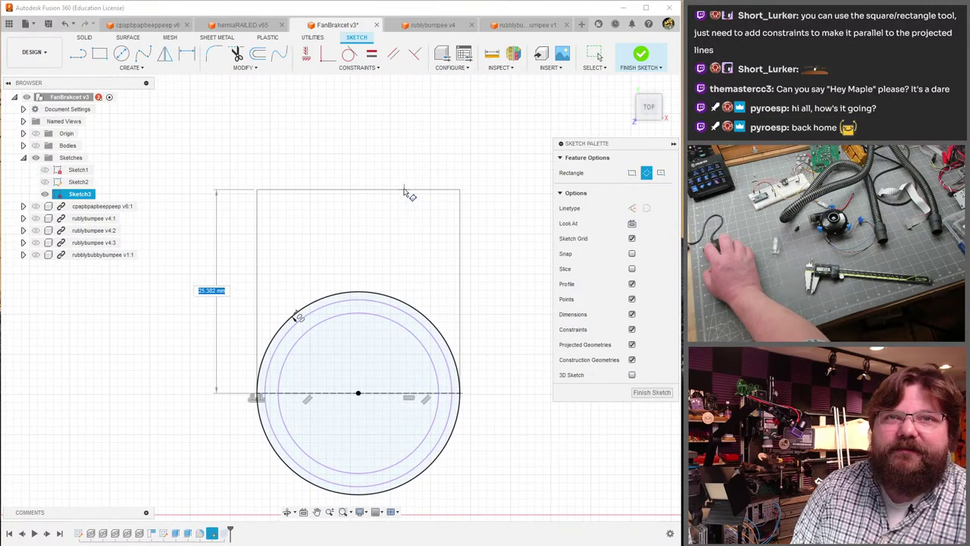
{"action": "left_click", "coordinate": [404, 191]}
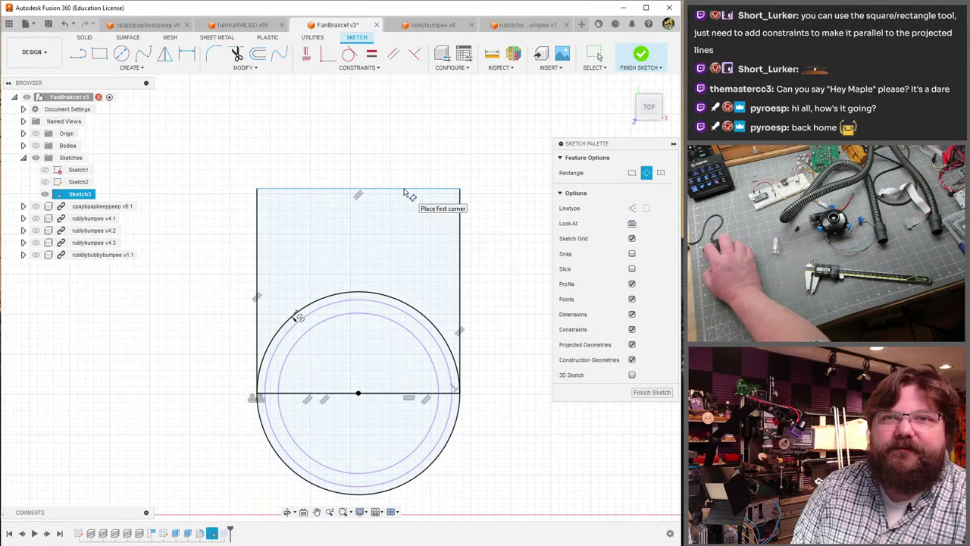
{"action": "left_click", "coordinate": [648, 394]}
{"action": "key", "text": "e"}
{"action": "left_click", "coordinate": [413, 280]}
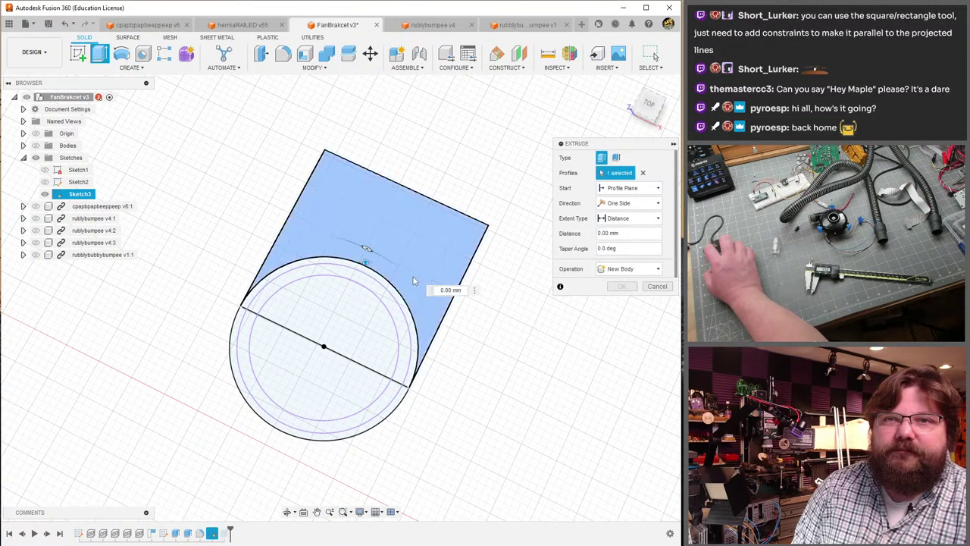
{"action": "left_click", "coordinate": [402, 341]}
{"action": "left_click", "coordinate": [357, 319]}
{"action": "left_click", "coordinate": [258, 303]}
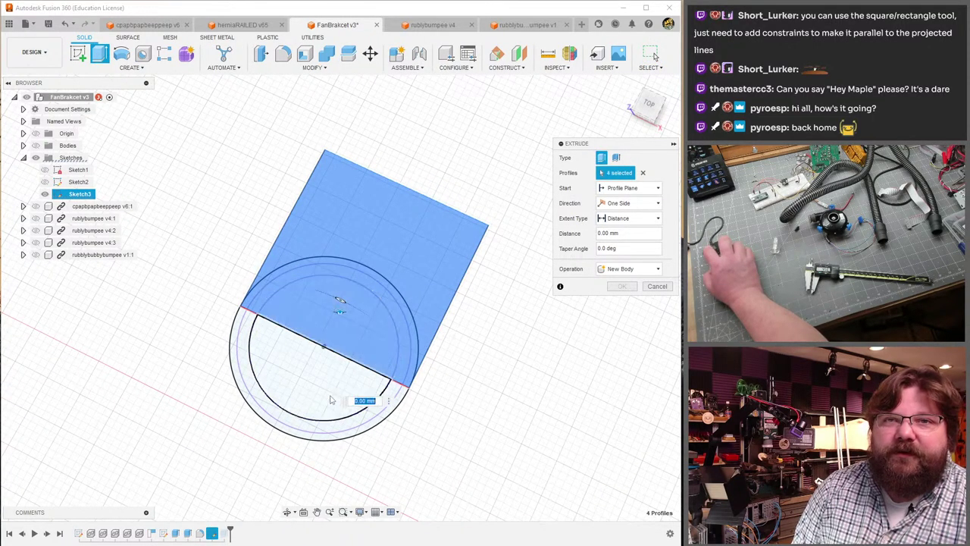
{"action": "left_click", "coordinate": [271, 419]}
{"action": "left_click", "coordinate": [274, 407]}
{"action": "left_click", "coordinate": [267, 381]}
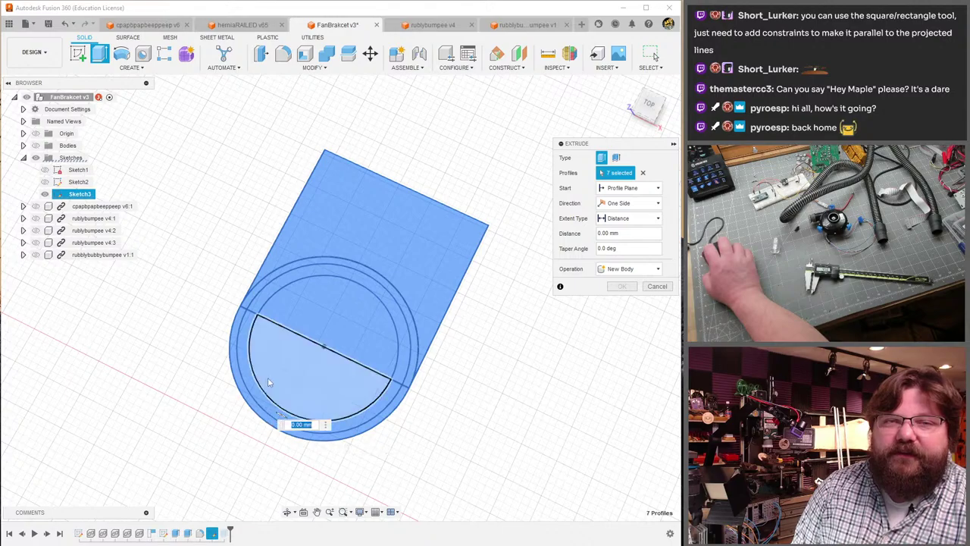
{"action": "left_click", "coordinate": [34, 206]}
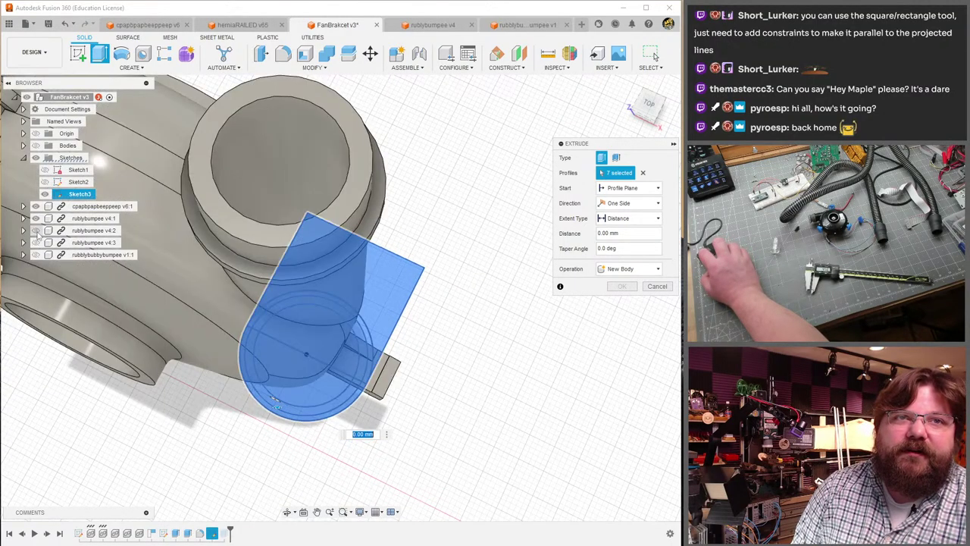
{"action": "left_click", "coordinate": [35, 230]}
{"action": "left_click", "coordinate": [35, 243]}
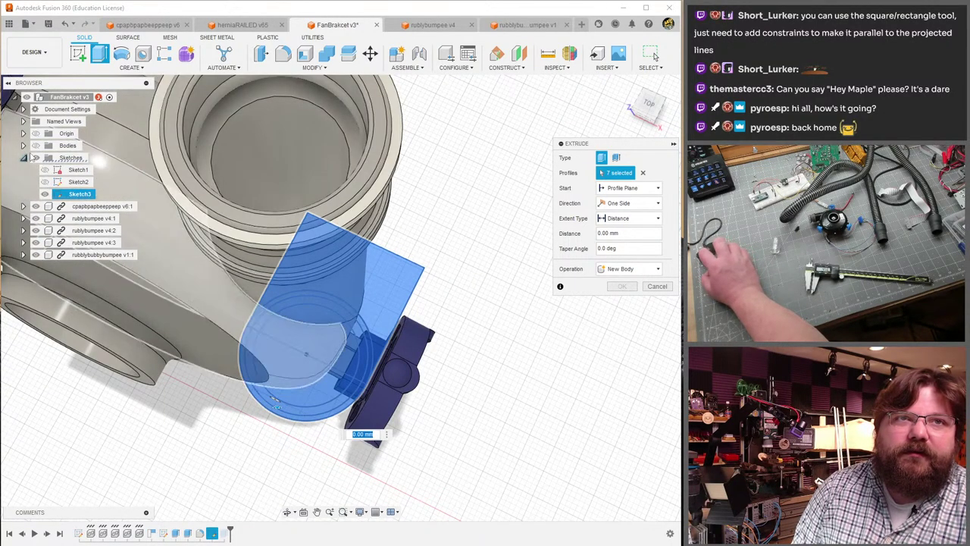
{"action": "left_click", "coordinate": [35, 146]}
{"action": "mouse_move", "coordinate": [318, 303]}
{"action": "middle_mouse_down", "text": "shift"}
{"action": "mouse_move", "coordinate": [350, 313]}
{"action": "mouse_move", "coordinate": [385, 173]}
{"action": "mouse_move", "coordinate": [413, 238]}
{"action": "mouse_move", "coordinate": [417, 150]}
{"action": "middle_mouse_up", "text": "shift"}
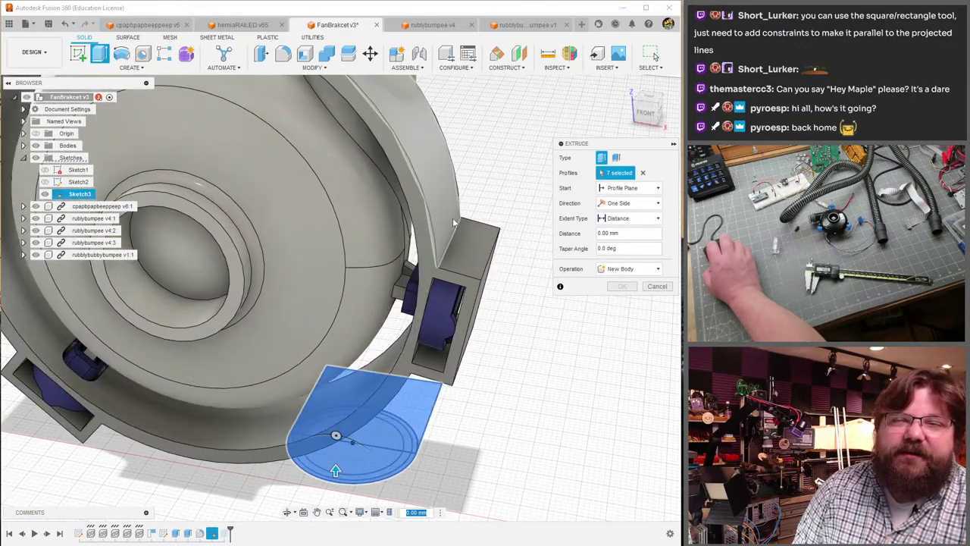
{"action": "scroll", "coordinate": [452, 325], "scroll_direction": "down", "scroll_amount": 2}
{"action": "key", "text": "Escape"}
{"action": "key", "text": "a"}
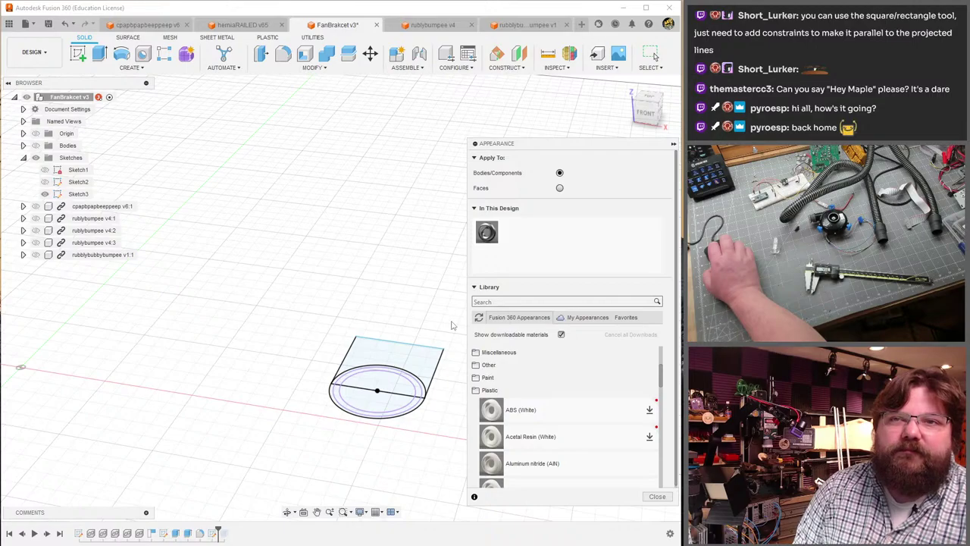
{"action": "key", "text": "Escape"}
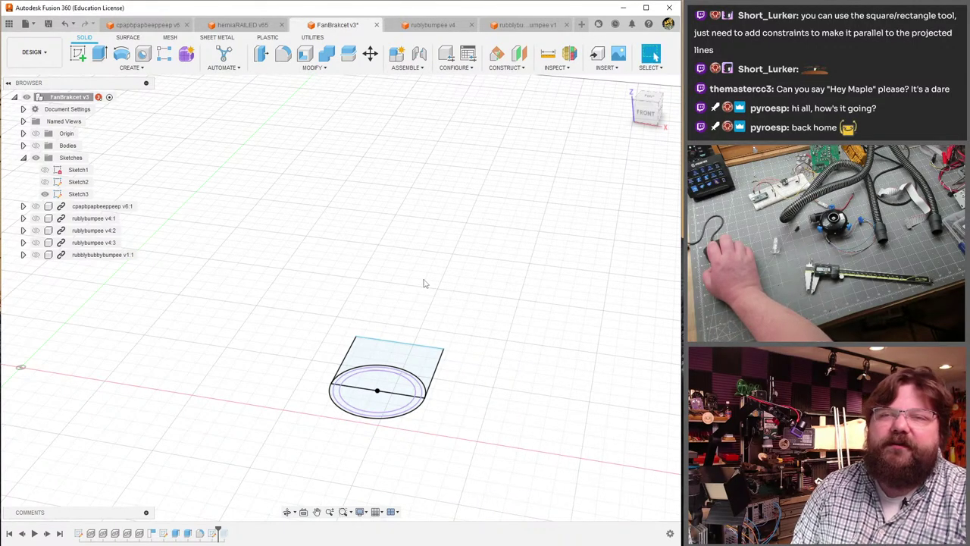
- Show the bumpee components, the fan housing and the bracket bodies again
{"action": "middle_click_drag", "start_coordinate": [357, 281], "coordinate": [47, 249], "text": "shift"}
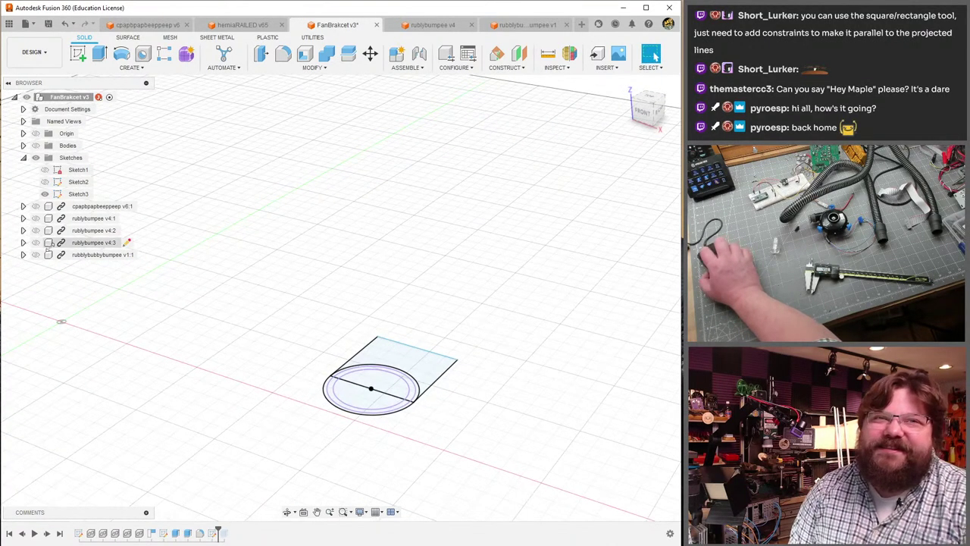
{"action": "left_click", "coordinate": [36, 255]}
{"action": "left_click", "coordinate": [36, 243]}
{"action": "left_click", "coordinate": [36, 231]}
{"action": "left_click", "coordinate": [36, 219]}
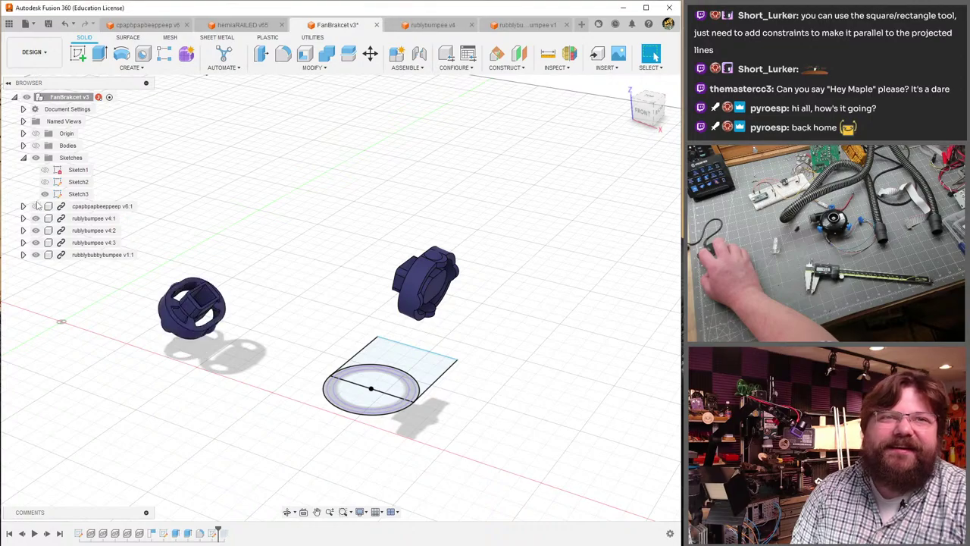
{"action": "left_click", "coordinate": [35, 206]}
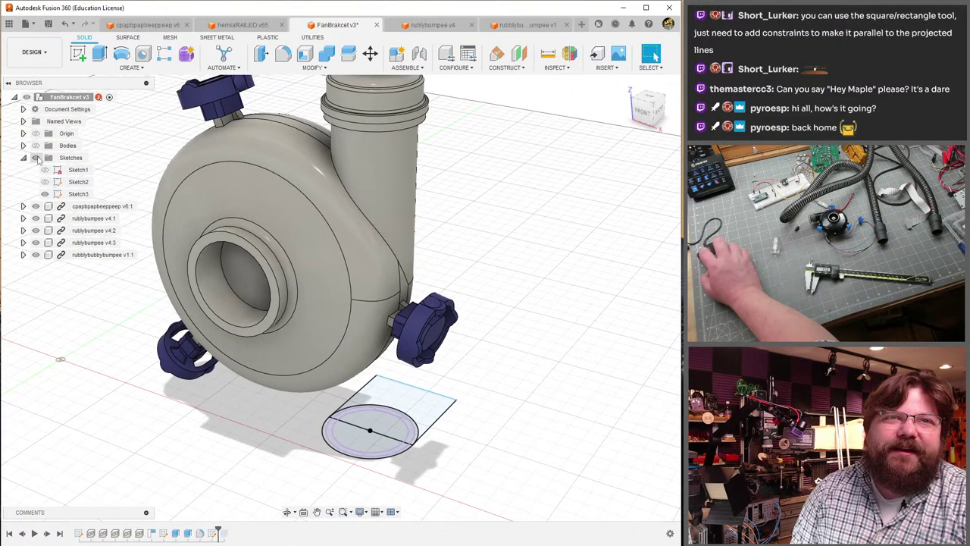
{"action": "left_click", "coordinate": [35, 145]}
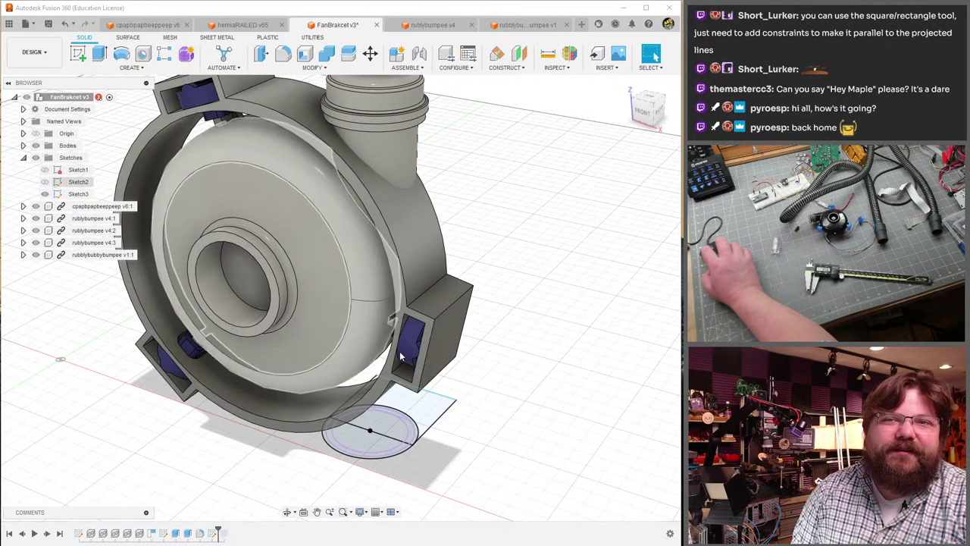
- Start an extrusion using all seven profiles of Sketch3, including the rectangle area outside the circles
{"action": "key", "text": "e"}
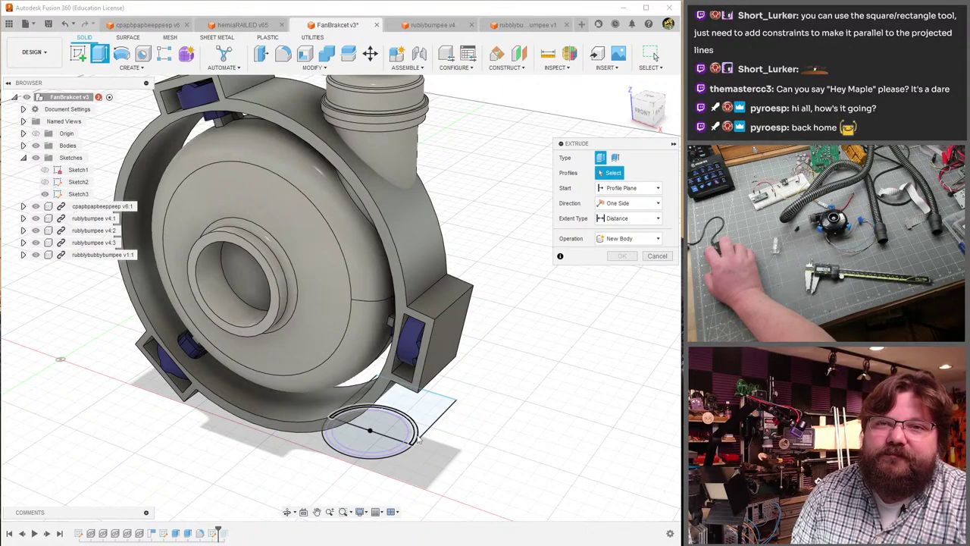
{"action": "left_click", "coordinate": [78, 194]}
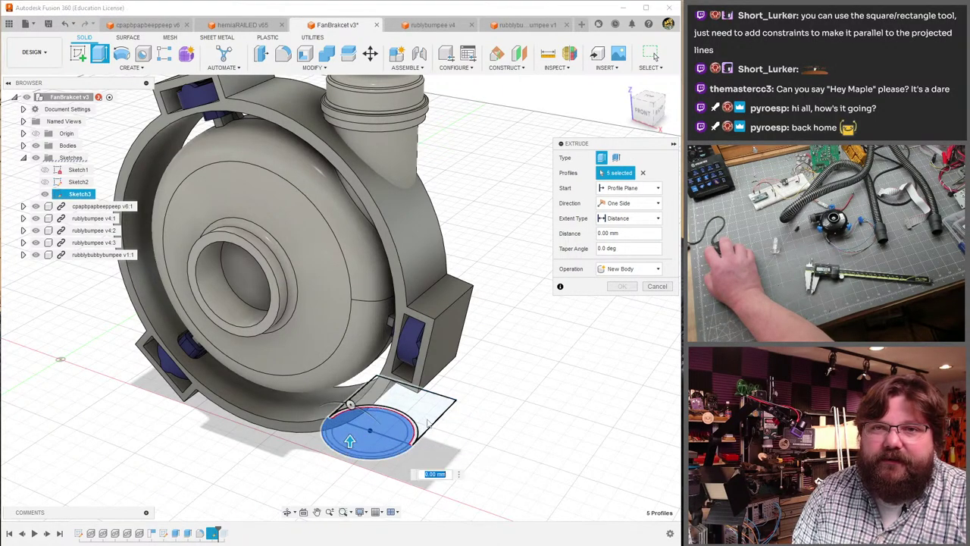
{"action": "left_click", "coordinate": [415, 431]}
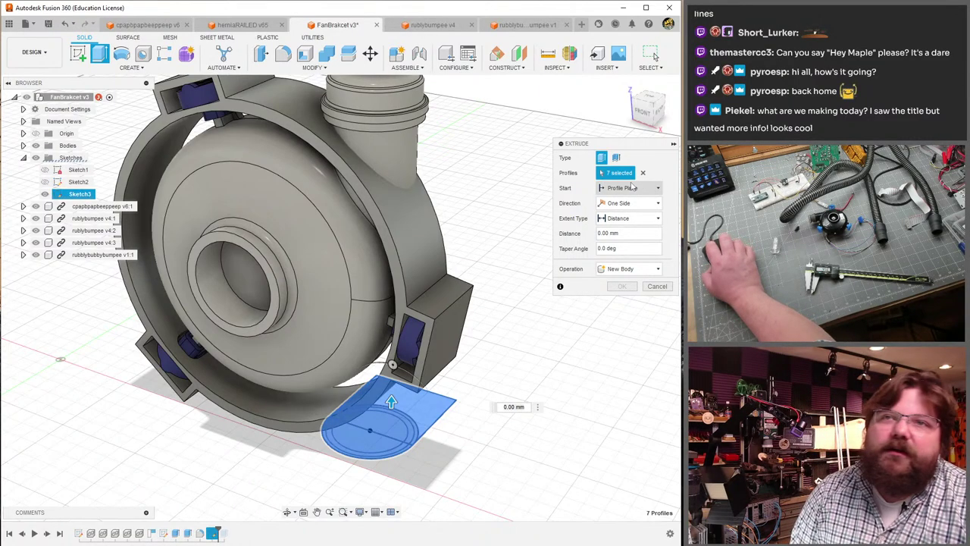
- Set the Sketch3 extrusion to start from an offset and extend it upward as a 45 mm cut
{"action": "scroll", "coordinate": [451, 248], "scroll_direction": "down", "scroll_amount": 3}
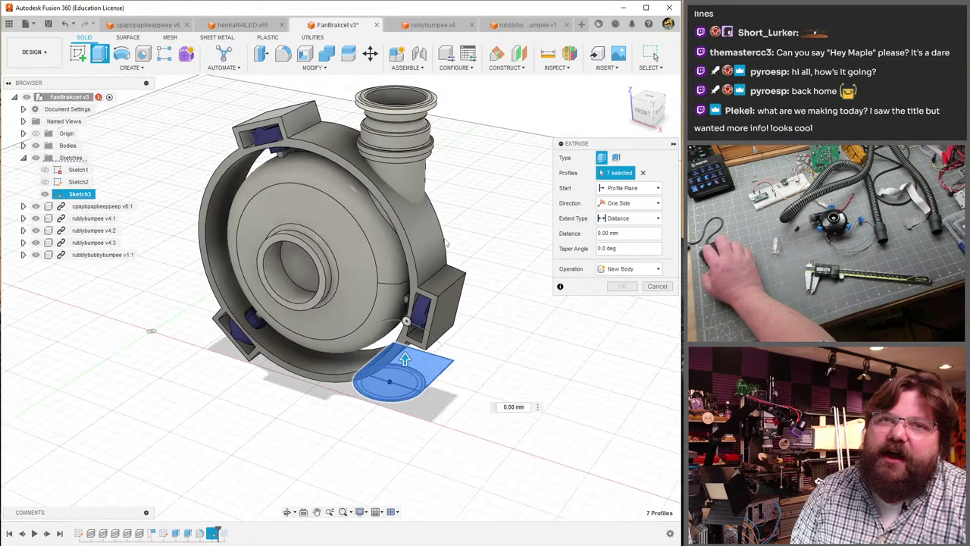
{"action": "scroll", "coordinate": [448, 242], "scroll_direction": "up", "scroll_amount": 3}
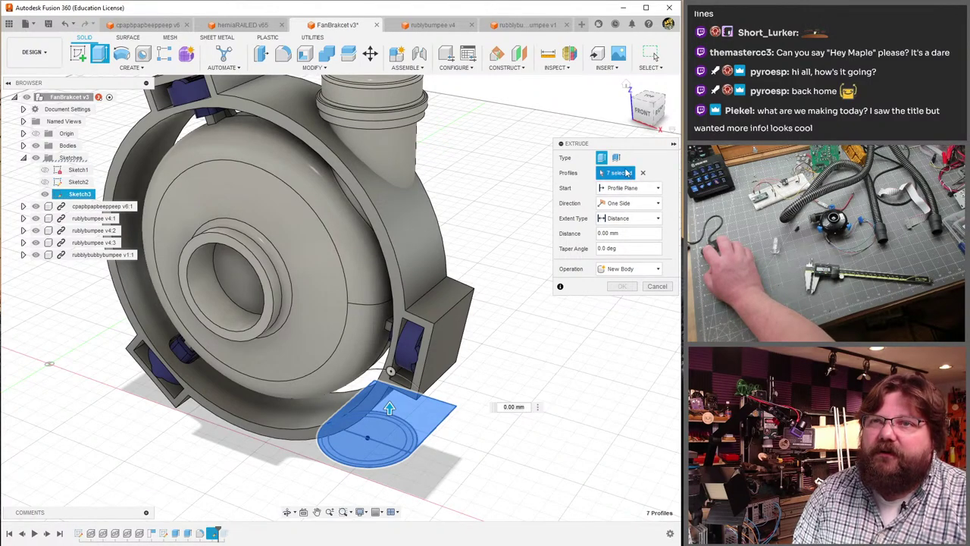
{"action": "left_click", "coordinate": [621, 188]}
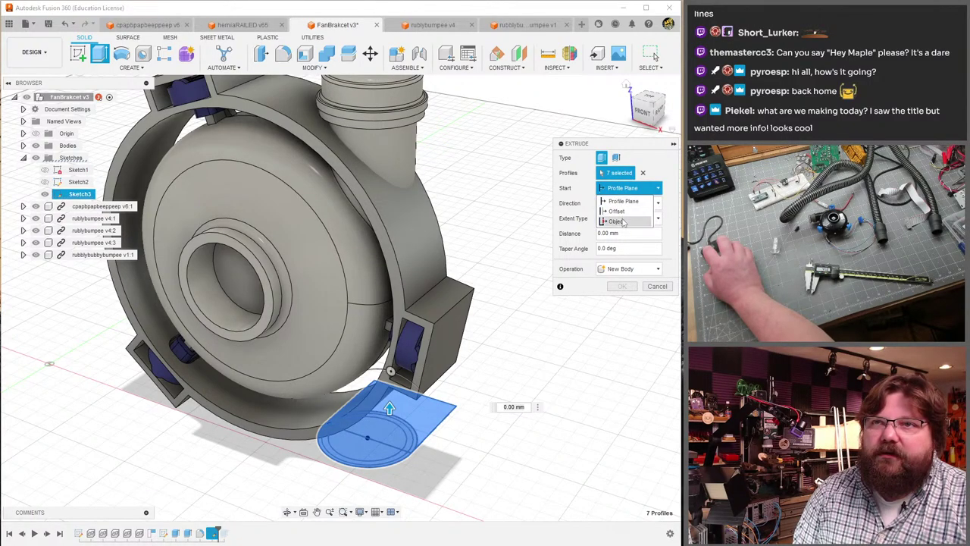
{"action": "left_click", "coordinate": [620, 212]}
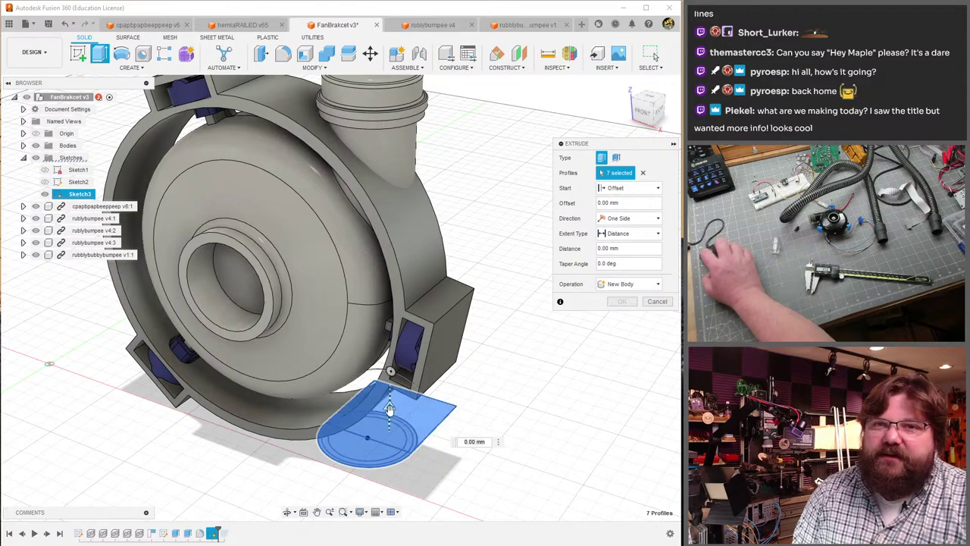
{"action": "left_click_drag", "start_coordinate": [388, 371], "coordinate": [371, 267]}
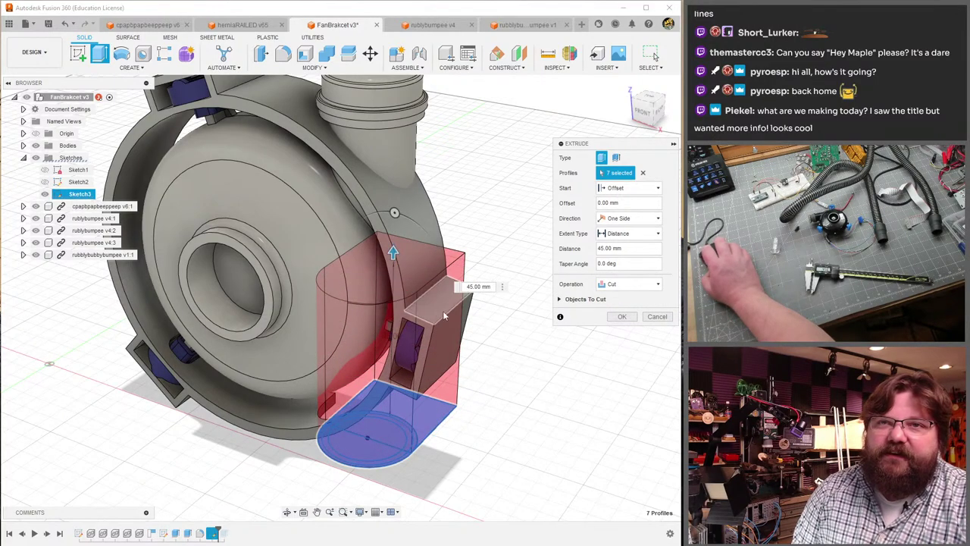
- Set the start offset to 45 mm so the cut passes through the ring around the outlet pipe, and apply it
{"action": "middle_click_drag", "start_coordinate": [465, 311], "coordinate": [618, 198], "text": "shift"}
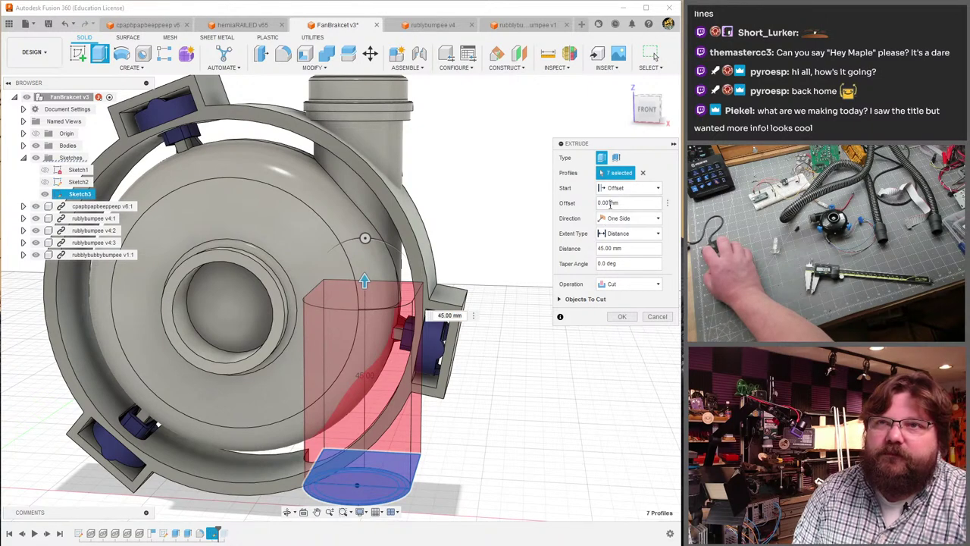
{"action": "middle_click_drag", "start_coordinate": [610, 204], "coordinate": [576, 219], "text": "shift"}
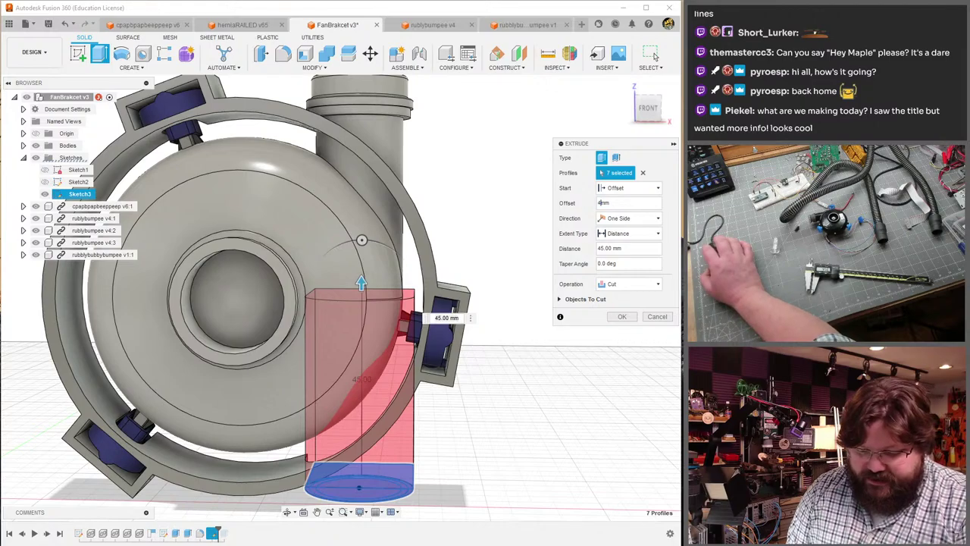
{"action": "type", "text": "5"}
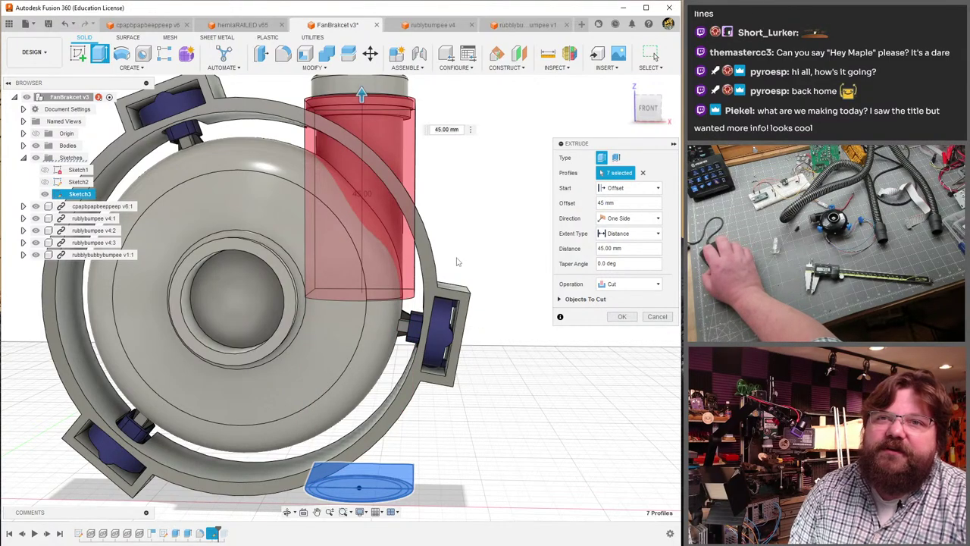
{"action": "middle_click_drag", "start_coordinate": [356, 210], "coordinate": [523, 241], "text": "shift"}
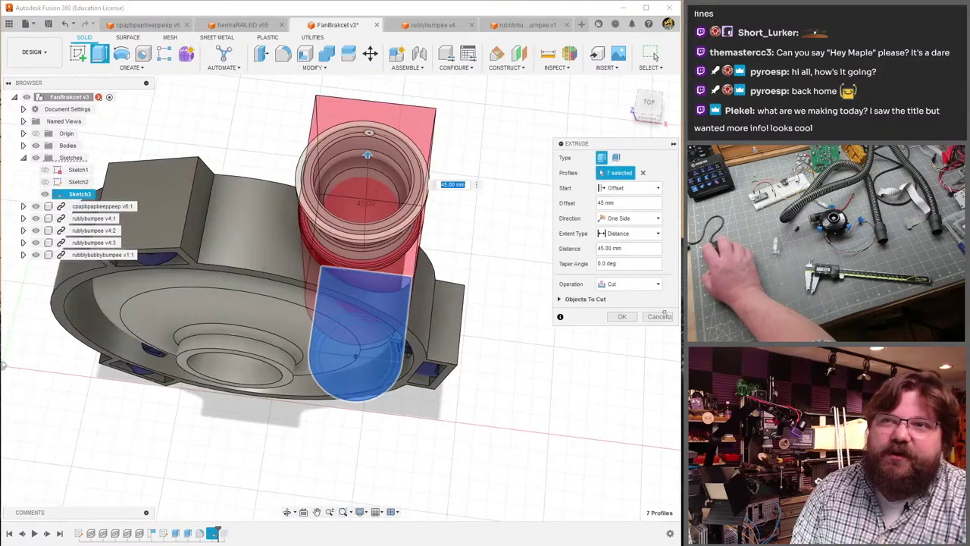
{"action": "left_click", "coordinate": [627, 316]}
- Hide Sketch3 to leave the cut ring and fan housing unobstructed
{"action": "scroll", "coordinate": [477, 302], "scroll_direction": "up", "scroll_amount": 3}
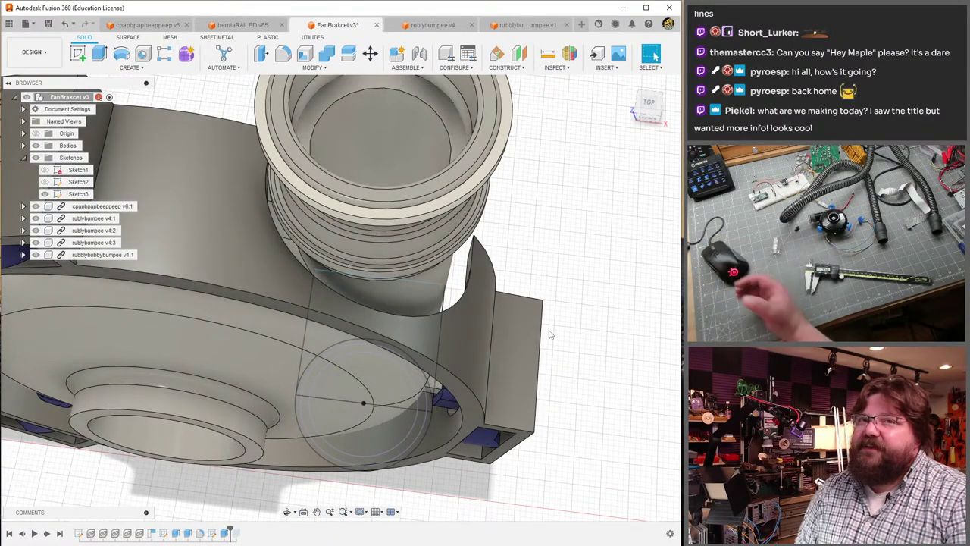
{"action": "middle_click_drag", "start_coordinate": [642, 463], "coordinate": [189, 250], "text": "shift"}
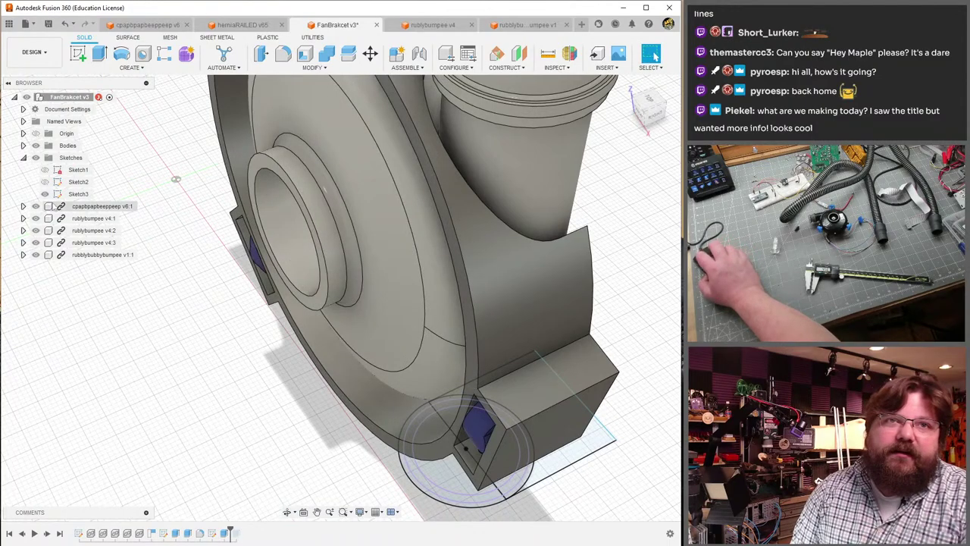
{"action": "left_click", "coordinate": [45, 193]}
{"action": "scroll", "coordinate": [487, 311], "scroll_direction": "down", "scroll_amount": 5}
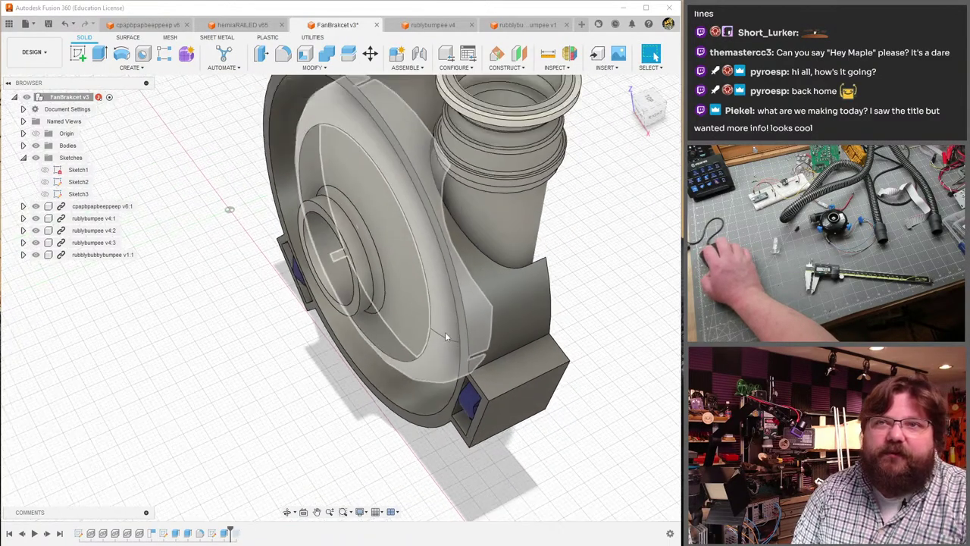
- Examine the cut ring's clearance around the outlet pipe and collar from the front and back
{"action": "middle_click_drag", "start_coordinate": [487, 310], "coordinate": [501, 291], "text": "shift"}
{"action": "scroll", "coordinate": [416, 180], "scroll_direction": "up", "scroll_amount": 6}
{"action": "scroll", "coordinate": [501, 292], "scroll_direction": "down", "scroll_amount": 4}
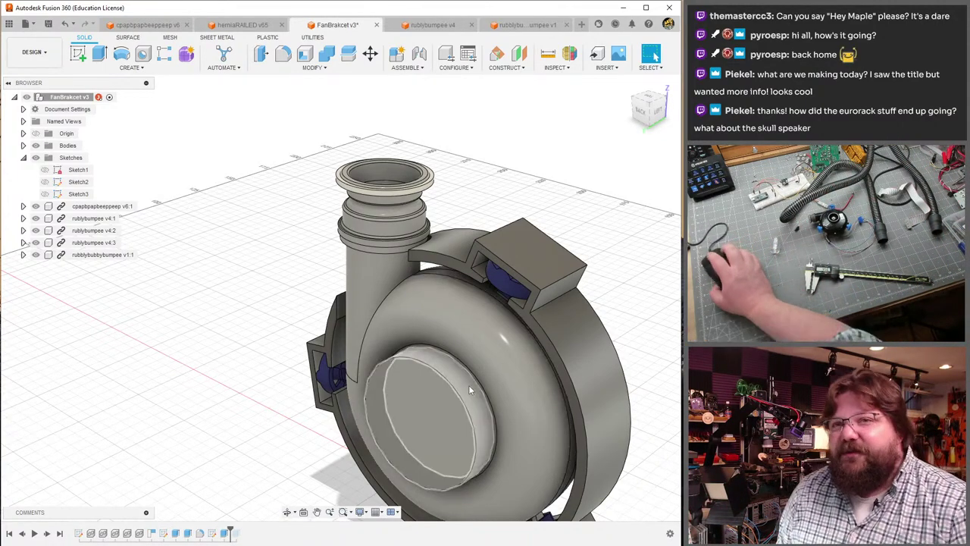
{"action": "scroll", "coordinate": [497, 349], "scroll_direction": "down", "scroll_amount": 5}
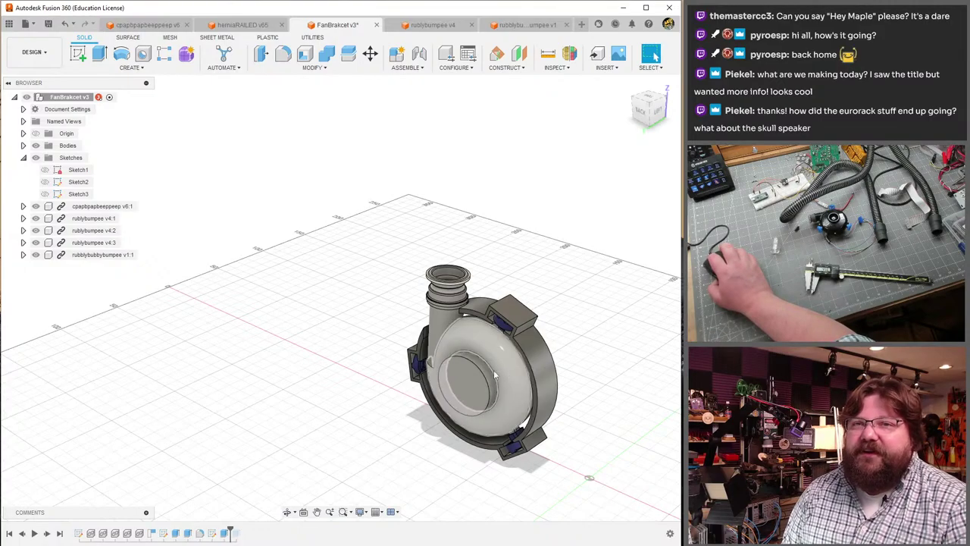
{"action": "middle_click_drag", "start_coordinate": [496, 374], "coordinate": [215, 343], "text": "shift"}
{"action": "scroll", "coordinate": [519, 376], "scroll_direction": "up", "scroll_amount": 5}
{"action": "scroll", "coordinate": [519, 376], "scroll_direction": "up", "scroll_amount": 3}
{"action": "middle_click_drag", "start_coordinate": [176, 345], "coordinate": [432, 398], "text": "shift"}
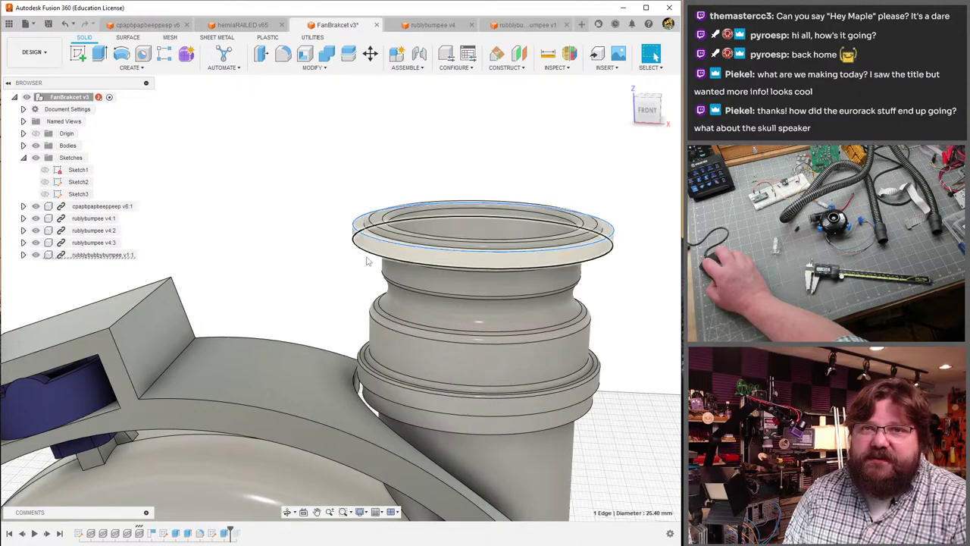
- Examine the ring's side faces and the bumpee pockets for fit around the fan housing
{"action": "middle_click_drag", "start_coordinate": [366, 261], "coordinate": [437, 341], "text": "shift"}
{"action": "scroll", "coordinate": [497, 315], "scroll_direction": "down", "scroll_amount": 5}
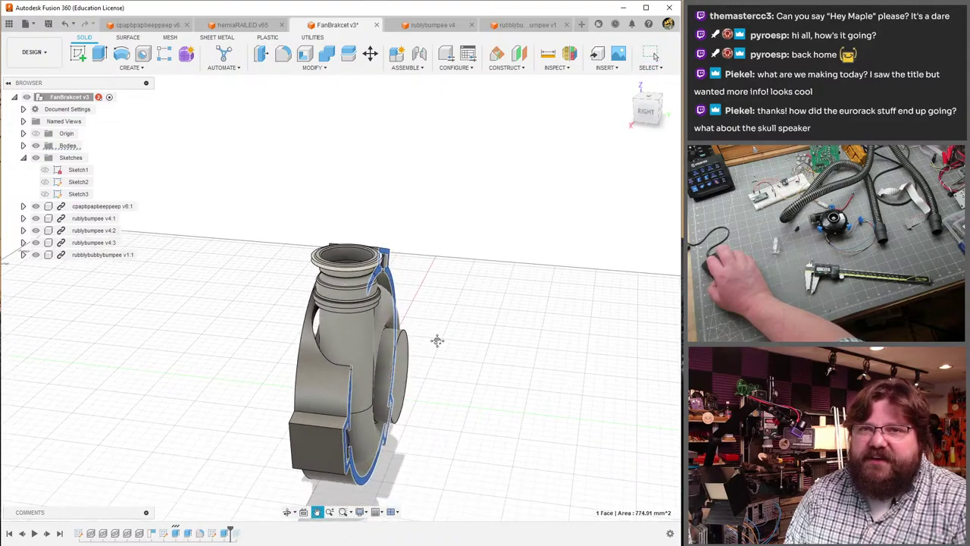
{"action": "middle_click_drag", "start_coordinate": [347, 364], "coordinate": [417, 394], "text": "shift"}
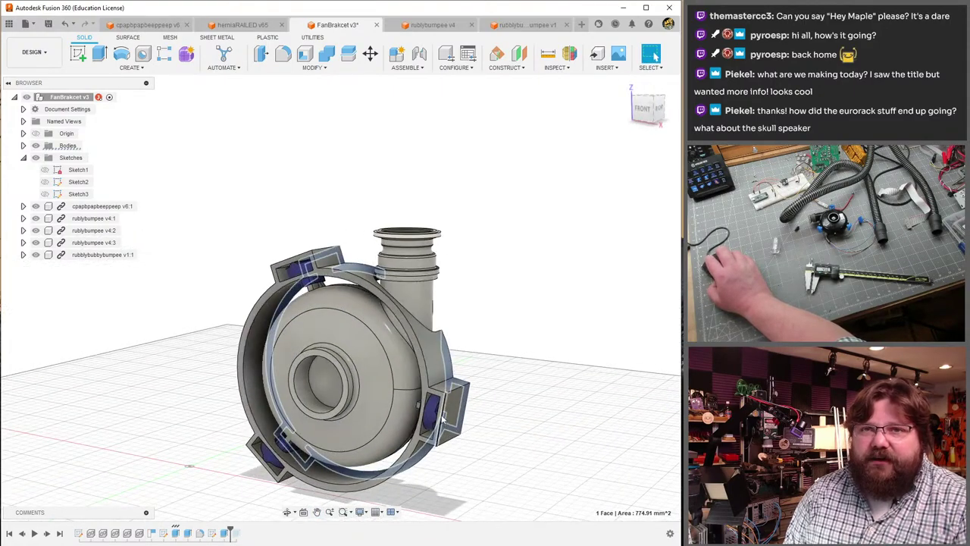
{"action": "scroll", "coordinate": [422, 402], "scroll_direction": "up", "scroll_amount": 5}
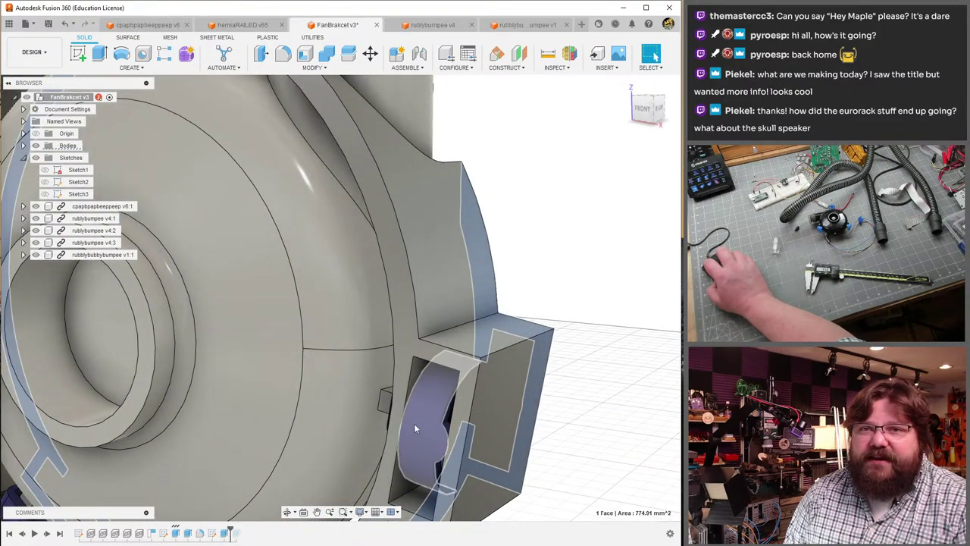
{"action": "scroll", "coordinate": [407, 462], "scroll_direction": "down", "scroll_amount": 3}
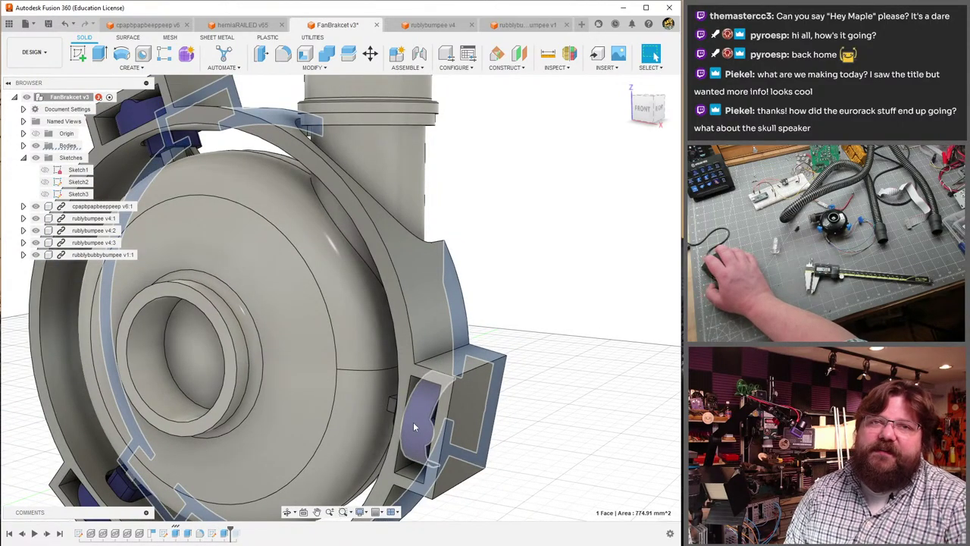
{"action": "scroll", "coordinate": [414, 421], "scroll_direction": "down", "scroll_amount": 5}
{"action": "middle_click_drag", "start_coordinate": [413, 422], "coordinate": [586, 336], "text": "shift"}
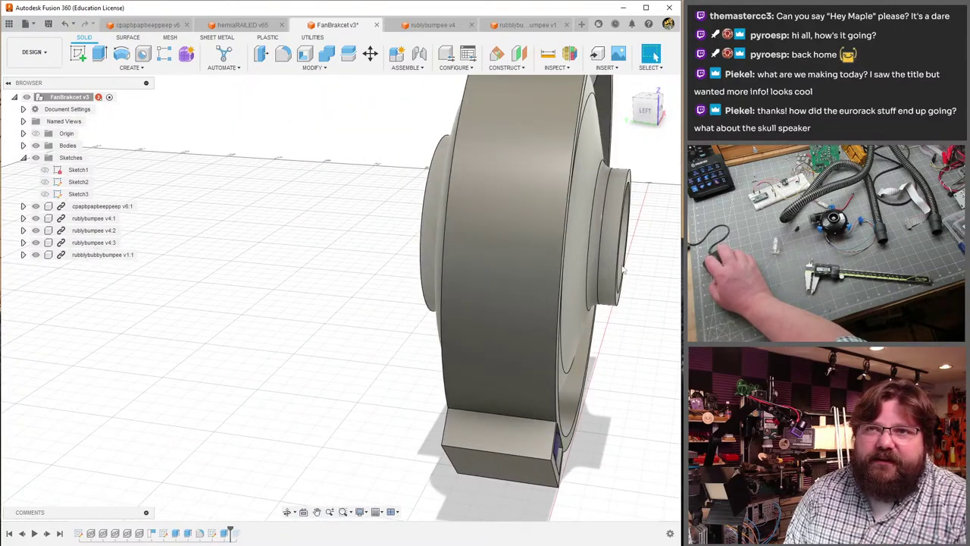
{"action": "middle_click_drag", "start_coordinate": [573, 296], "coordinate": [394, 349], "text": "shift"}
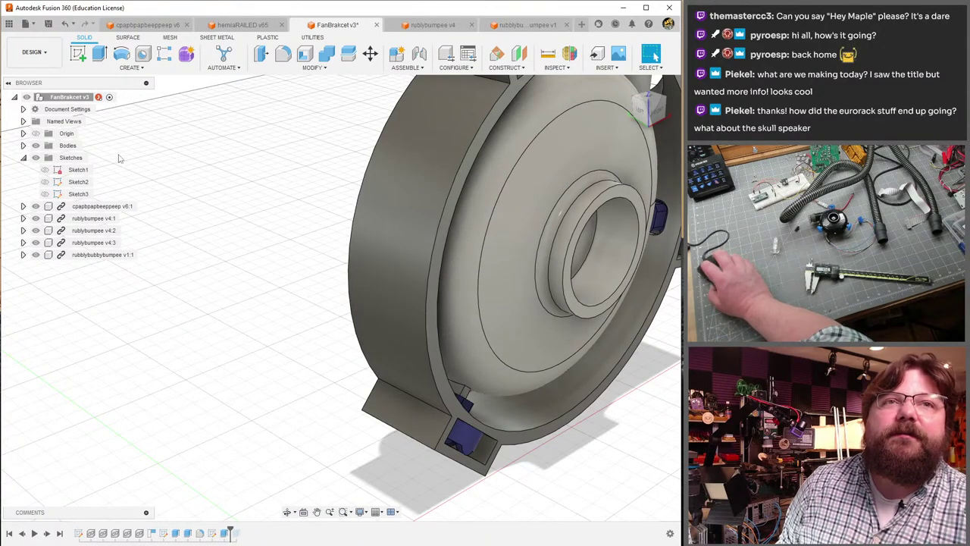
- Show Sketch2 and start an extrusion with its ring, inner area and central circle profiles
{"action": "left_click", "coordinate": [45, 182]}
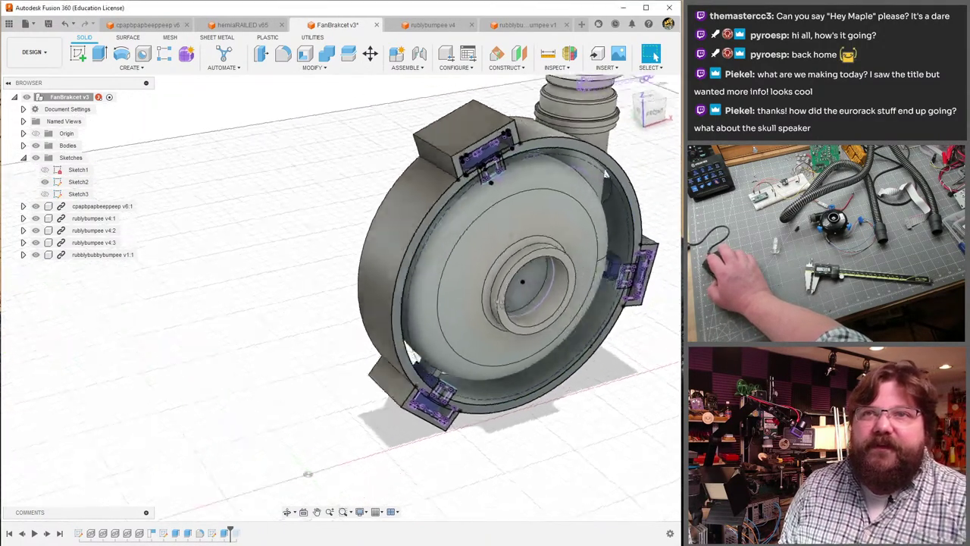
{"action": "scroll", "coordinate": [454, 237], "scroll_direction": "up", "scroll_amount": 6}
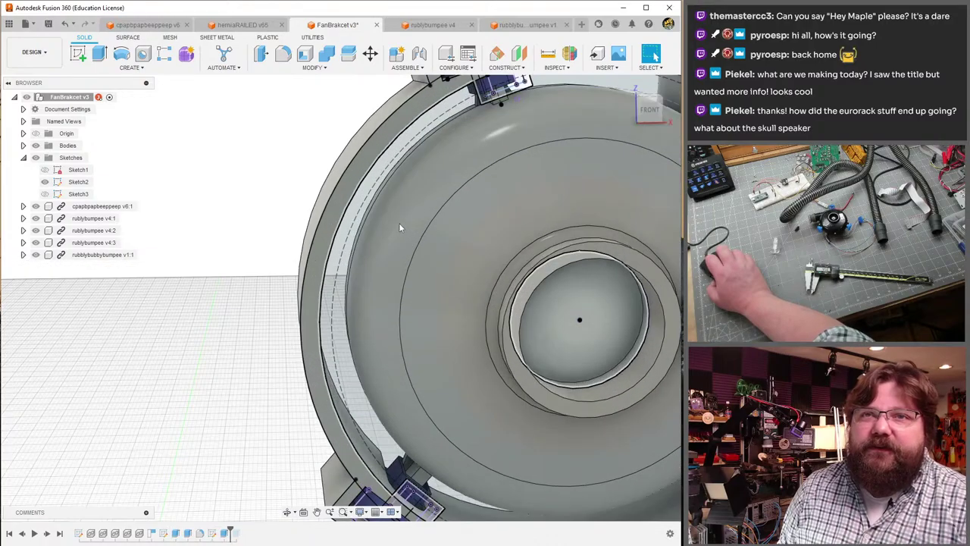
{"action": "key", "text": "e"}
{"action": "left_click", "coordinate": [346, 202]}
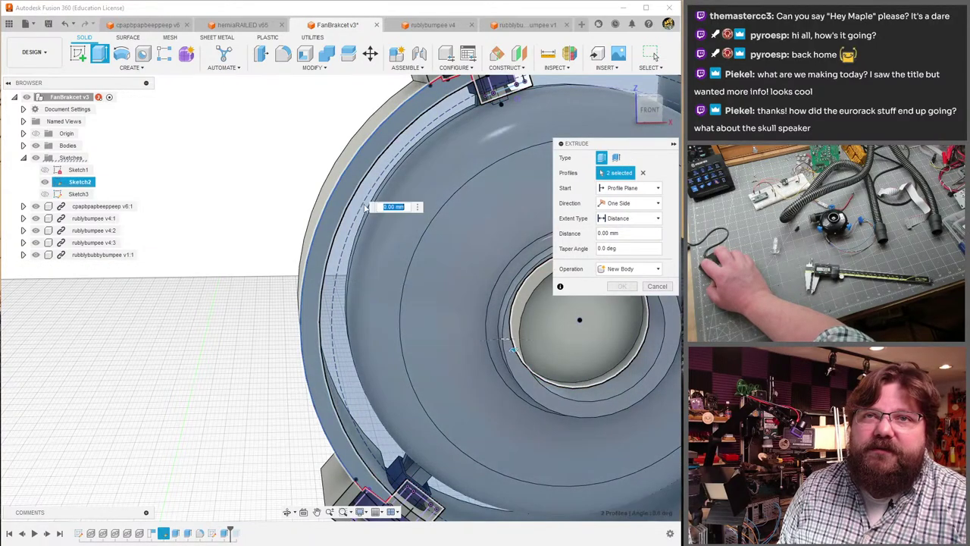
{"action": "scroll", "coordinate": [429, 230], "scroll_direction": "down", "scroll_amount": 5}
{"action": "middle_click_drag", "start_coordinate": [429, 230], "coordinate": [423, 248]}
{"action": "left_click", "coordinate": [406, 246]}
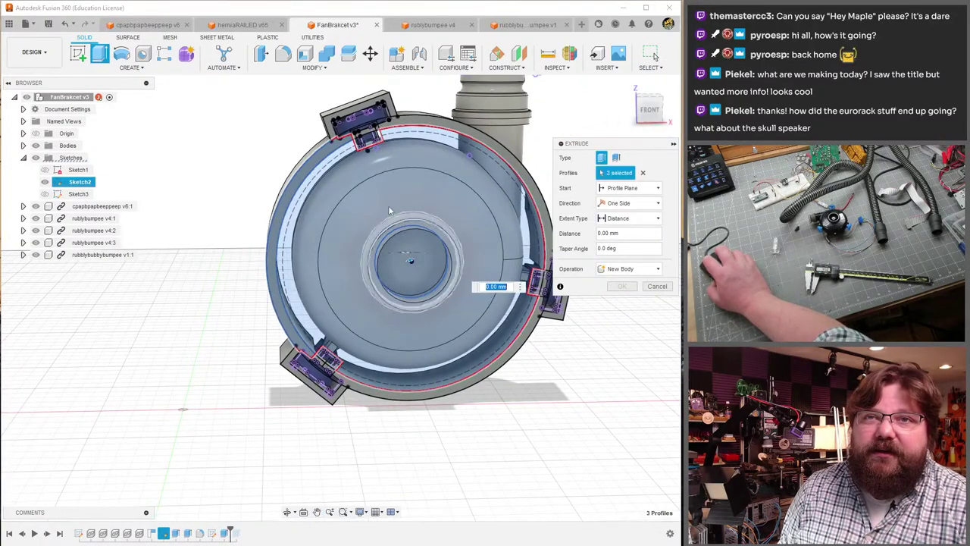
- Add the Sketch2 profiles around the upper bumpee's inner foot, including the adjoining ring segments, to the extrusion
{"action": "scroll", "coordinate": [389, 205], "scroll_direction": "up", "scroll_amount": 10}
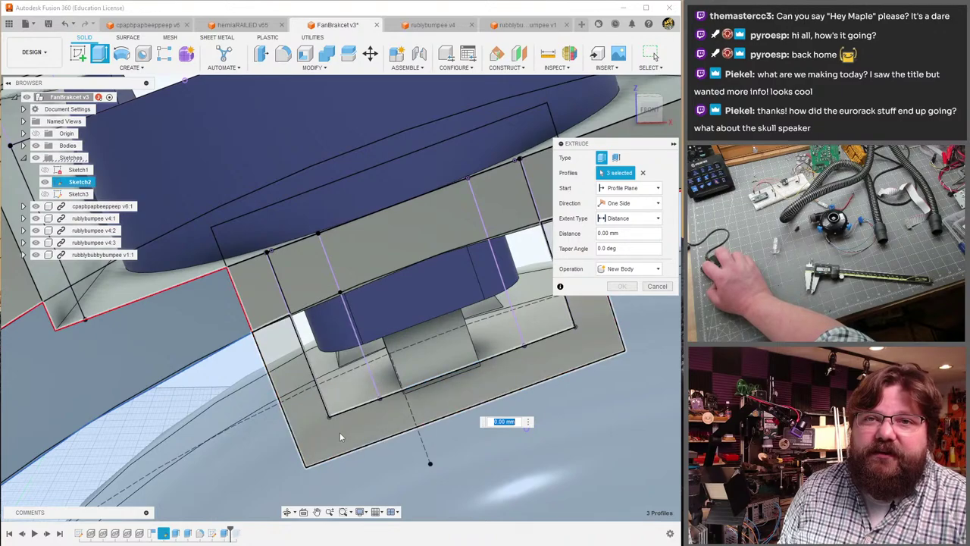
{"action": "left_click", "coordinate": [340, 431]}
{"action": "left_click", "coordinate": [476, 337]}
{"action": "left_click", "coordinate": [523, 266]}
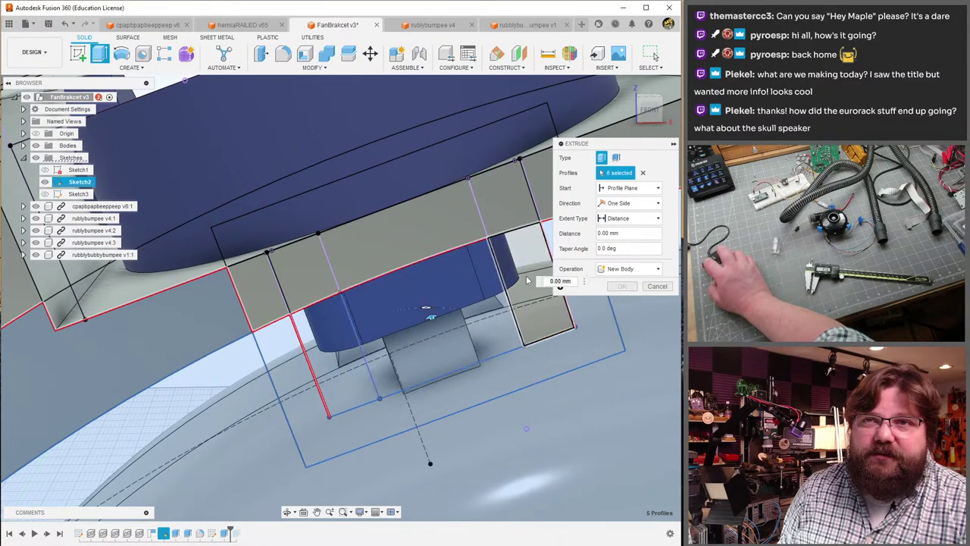
{"action": "left_click", "coordinate": [455, 199]}
{"action": "left_click", "coordinate": [364, 248]}
{"action": "left_click", "coordinate": [307, 269]}
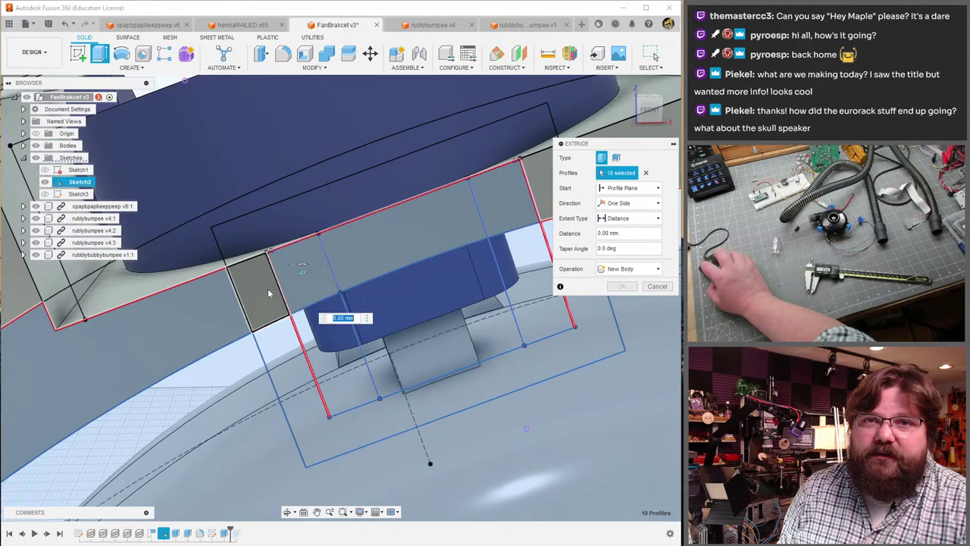
{"action": "left_click", "coordinate": [267, 288]}
- Add the remaining narrow sliver and ring-segment profiles beside the upper bumpee's foot to the extrusion
{"action": "scroll", "coordinate": [289, 284], "scroll_direction": "up", "scroll_amount": 10}
{"action": "scroll", "coordinate": [290, 284], "scroll_direction": "down", "scroll_amount": 6}
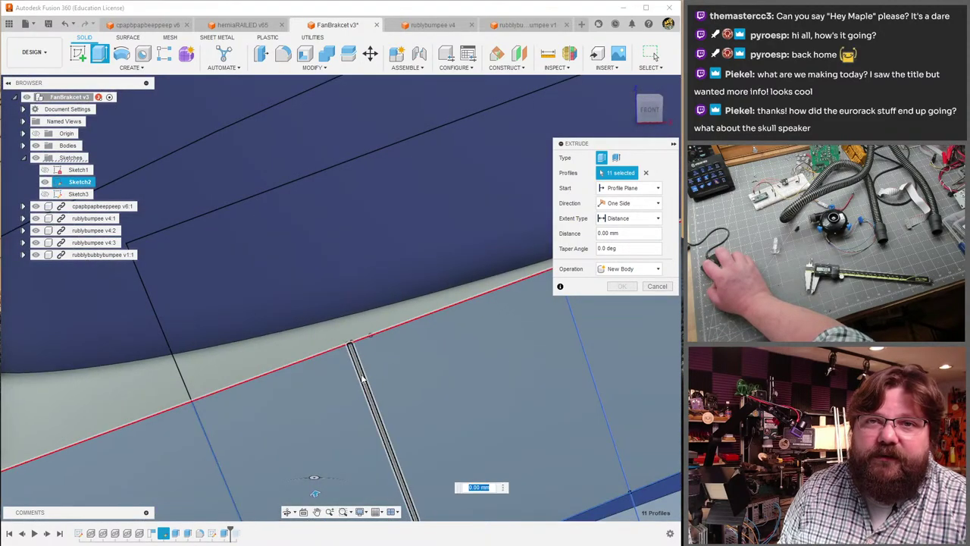
{"action": "scroll", "coordinate": [362, 378], "scroll_direction": "down", "scroll_amount": 5}
{"action": "scroll", "coordinate": [433, 341], "scroll_direction": "up", "scroll_amount": 5}
{"action": "left_click", "coordinate": [433, 341]}
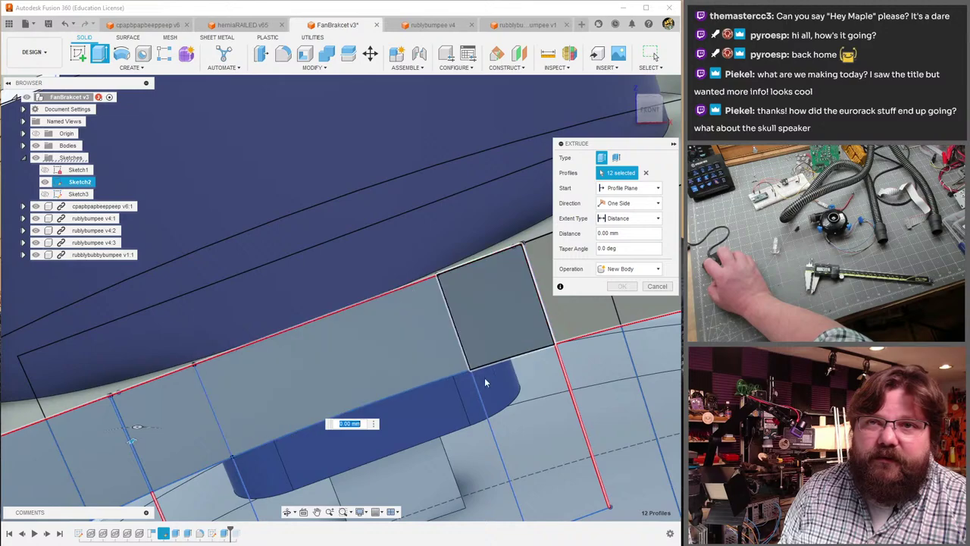
{"action": "left_click", "coordinate": [553, 335]}
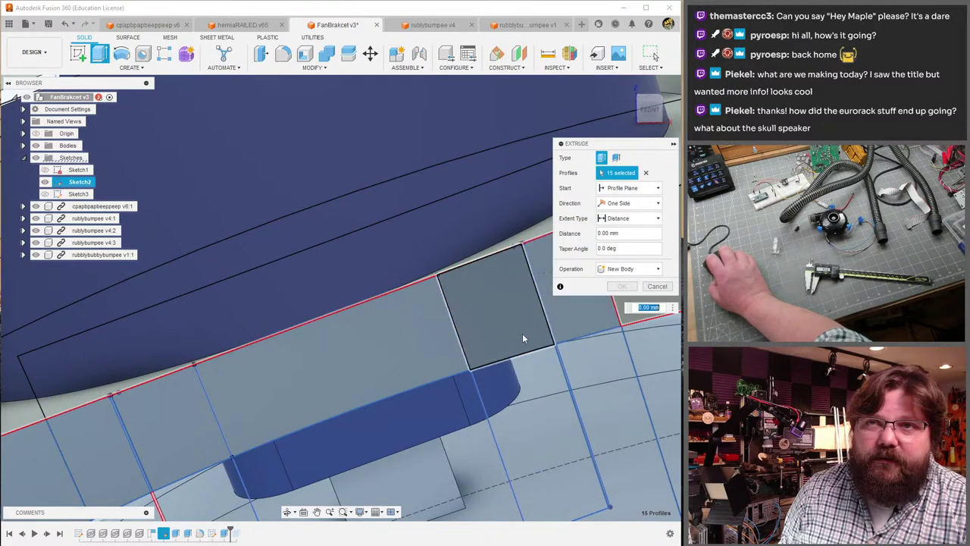
- Add the upper bumpee pocket's main slot area, inner-edge strips and left-end clearance profile to the extrusion
{"action": "scroll", "coordinate": [522, 339], "scroll_direction": "down", "scroll_amount": 5}
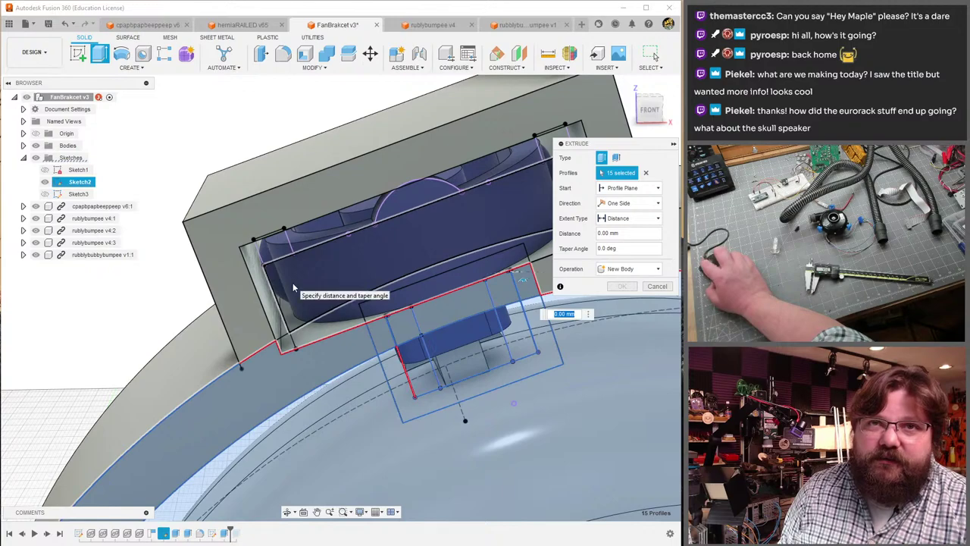
{"action": "left_click", "coordinate": [439, 269]}
{"action": "scroll", "coordinate": [341, 281], "scroll_direction": "up", "scroll_amount": 5}
{"action": "scroll", "coordinate": [409, 328], "scroll_direction": "down", "scroll_amount": 3}
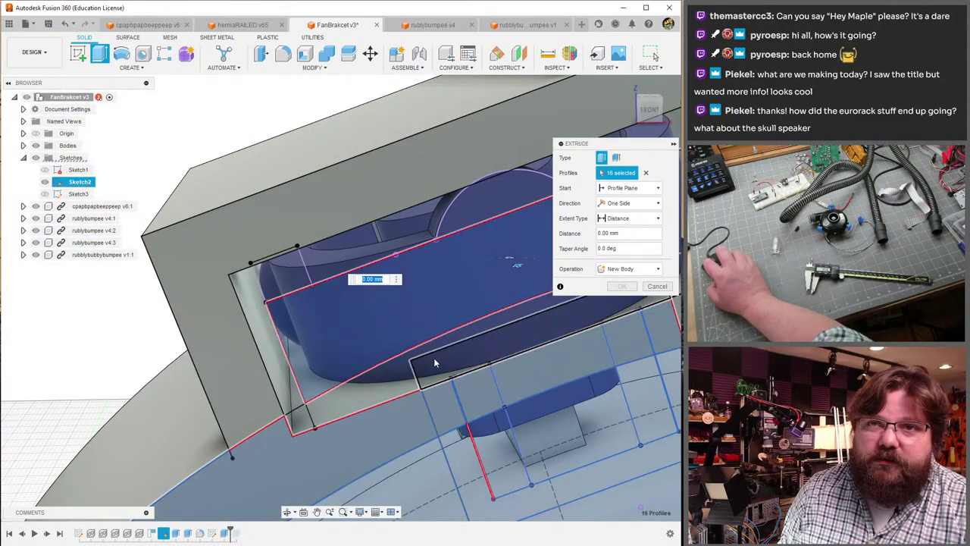
{"action": "left_click", "coordinate": [425, 366]}
{"action": "left_click", "coordinate": [323, 396]}
{"action": "left_click", "coordinate": [282, 288]}
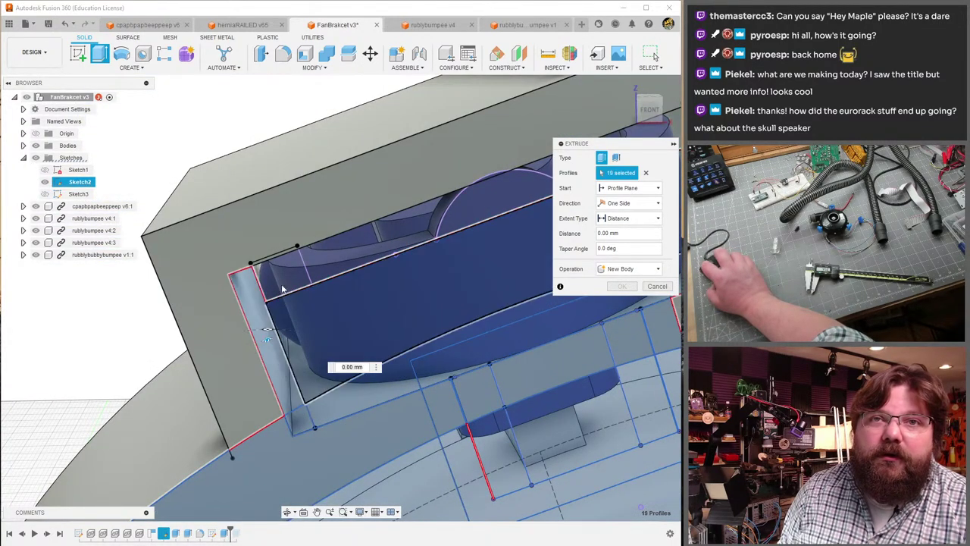
- Add the upper pocket's surrounding wall, right-end clearance profiles and the adjoining ring segment to the extrusion
{"action": "left_click", "coordinate": [356, 253]}
{"action": "left_click", "coordinate": [298, 261]}
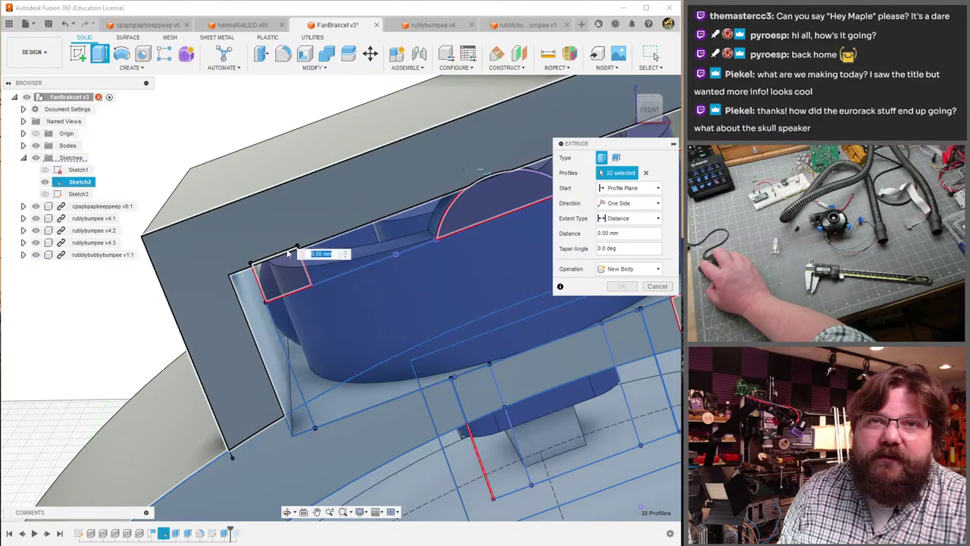
{"action": "middle_click_drag", "start_coordinate": [288, 253], "coordinate": [308, 264], "text": "shift"}
{"action": "left_click", "coordinate": [254, 245]}
{"action": "left_click", "coordinate": [303, 258]}
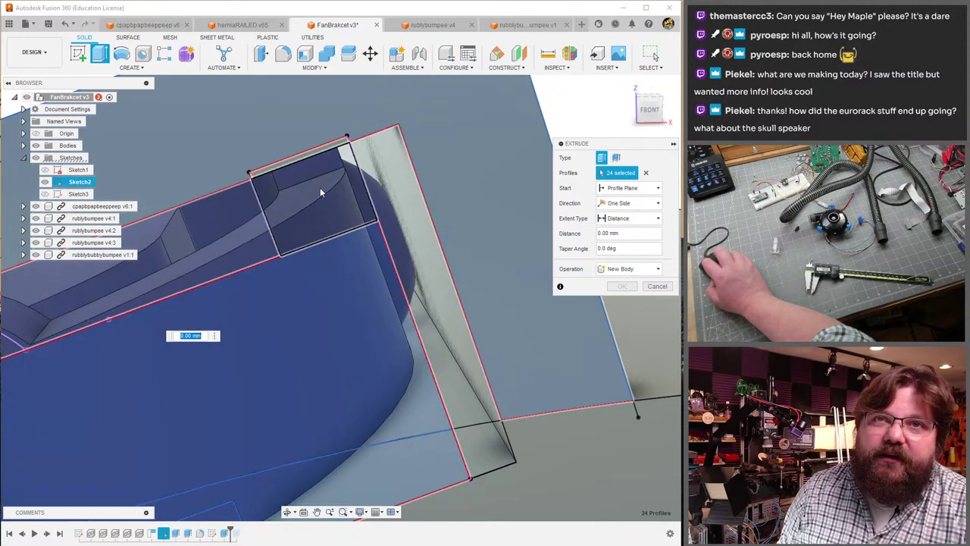
{"action": "left_click", "coordinate": [309, 194]}
{"action": "middle_click_drag", "start_coordinate": [309, 195], "coordinate": [320, 227], "text": "shift"}
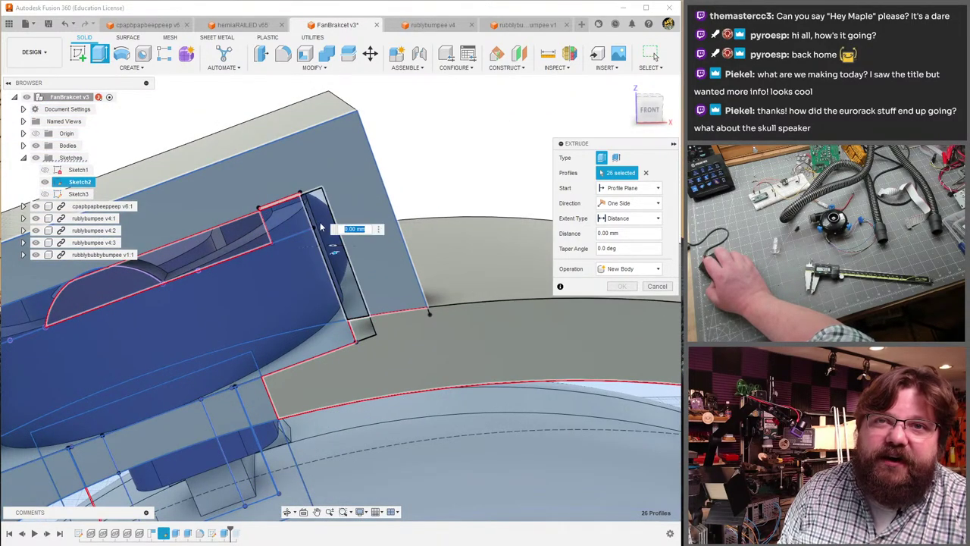
{"action": "left_click", "coordinate": [444, 330]}
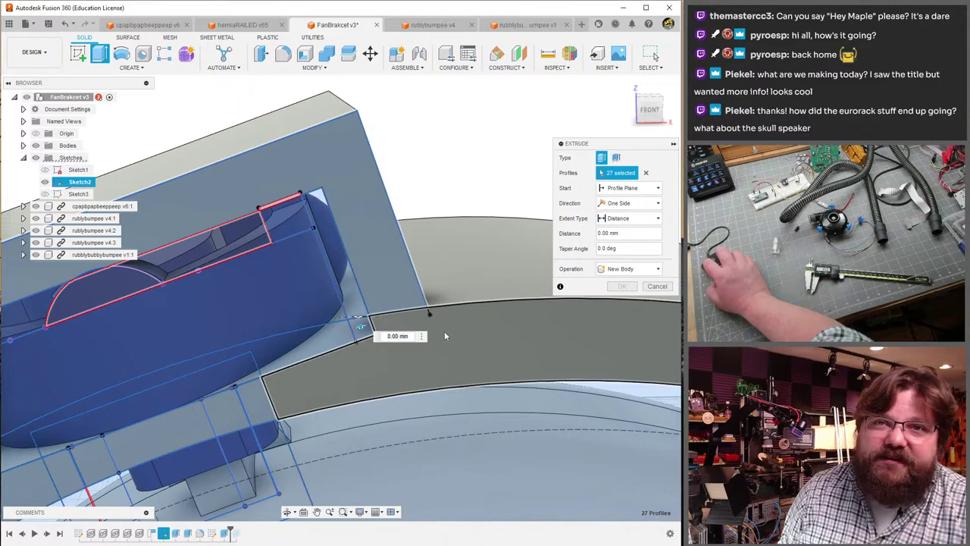
- Add the profiles around the right bumpee's inner foot, including the ring segments crossing it, to the extrusion
{"action": "middle_click_drag", "start_coordinate": [329, 367], "coordinate": [345, 235], "text": "shift"}
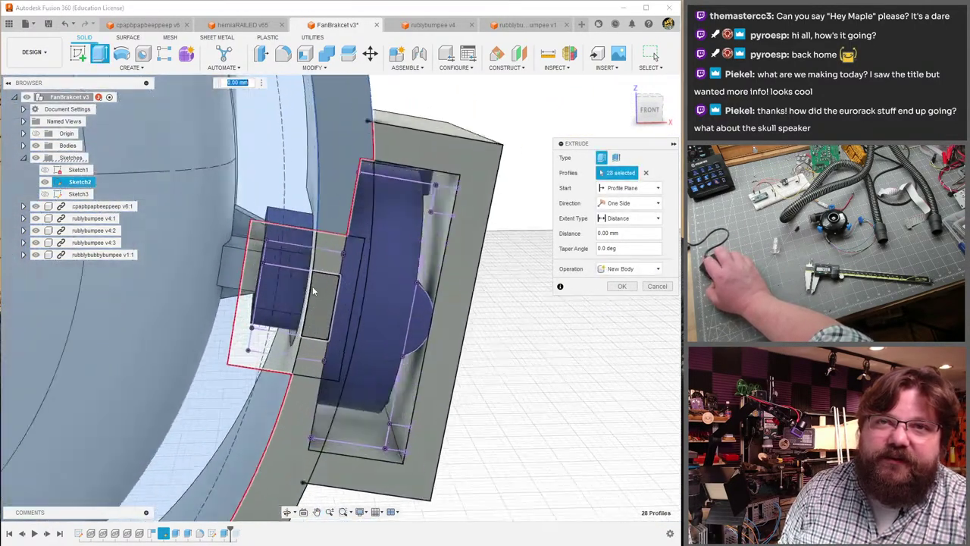
{"action": "scroll", "coordinate": [345, 235], "scroll_direction": "up", "scroll_amount": 4}
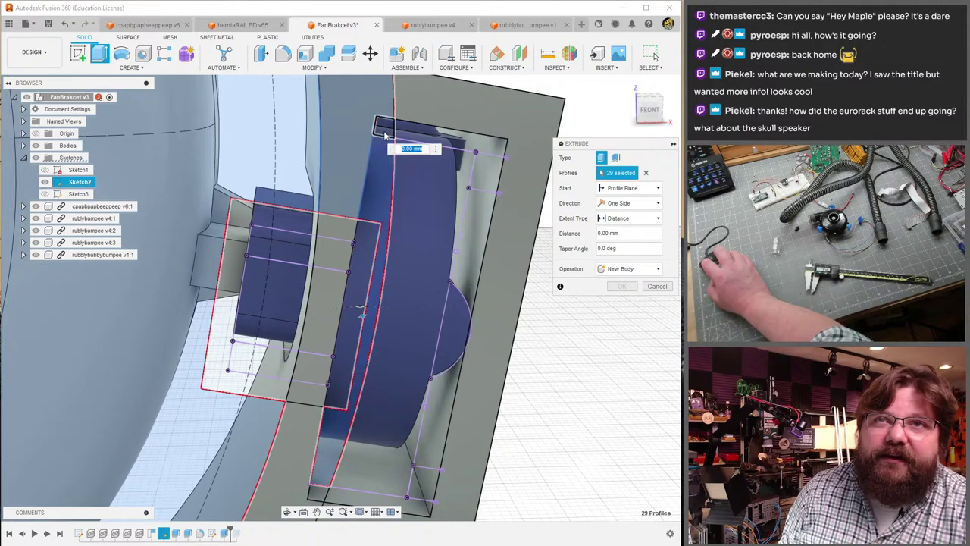
{"action": "left_click", "coordinate": [320, 225]}
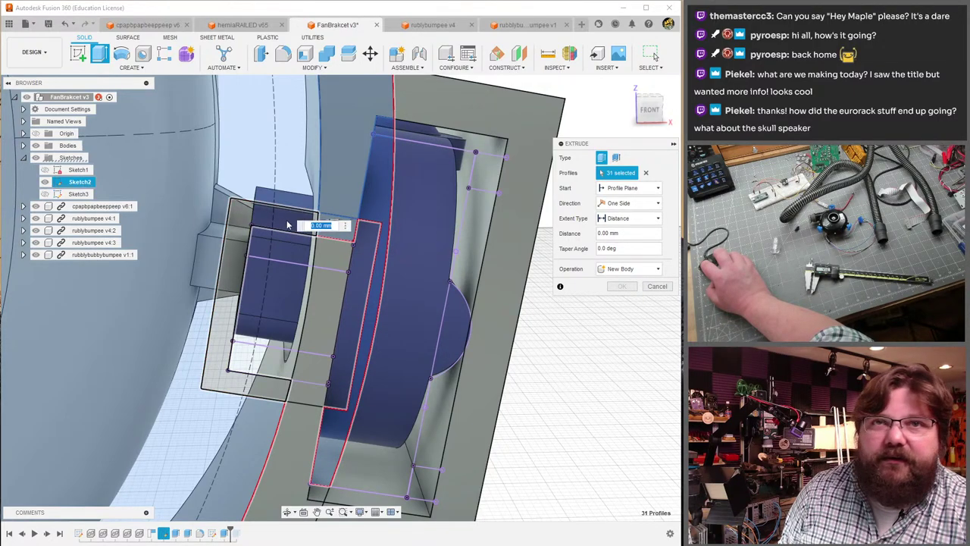
{"action": "left_click", "coordinate": [287, 225]}
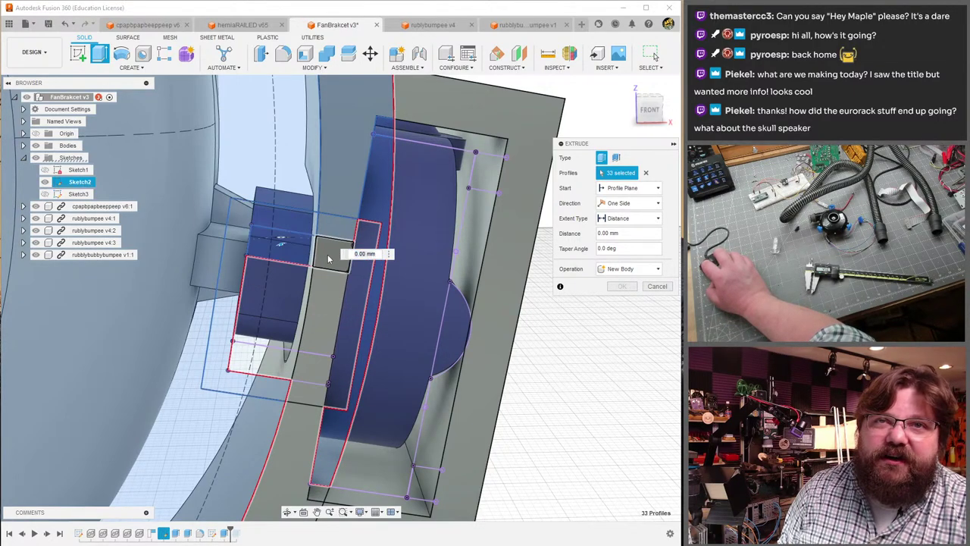
{"action": "left_click", "coordinate": [318, 304]}
{"action": "left_click", "coordinate": [293, 300]}
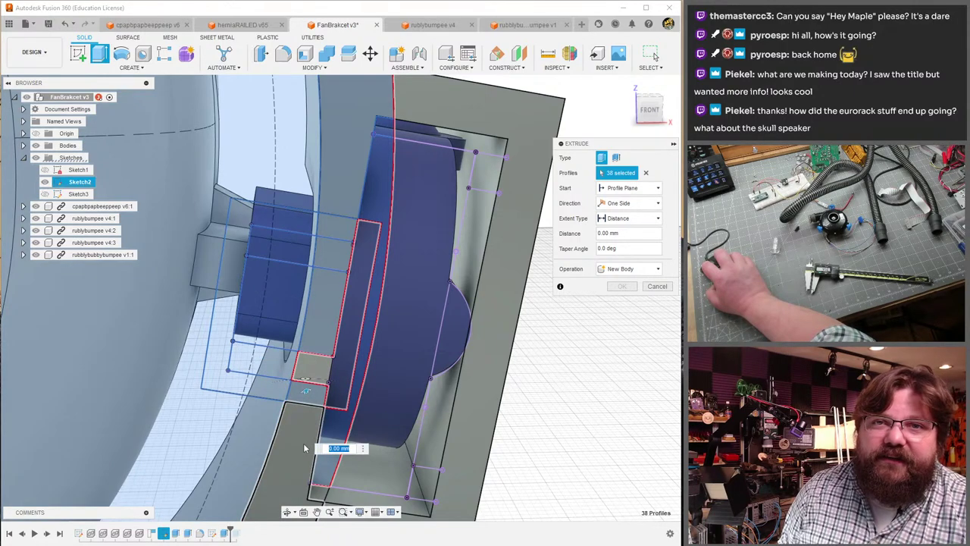
{"action": "left_click", "coordinate": [318, 370]}
{"action": "middle_click_drag", "start_coordinate": [323, 324], "coordinate": [303, 318], "text": "shift"}
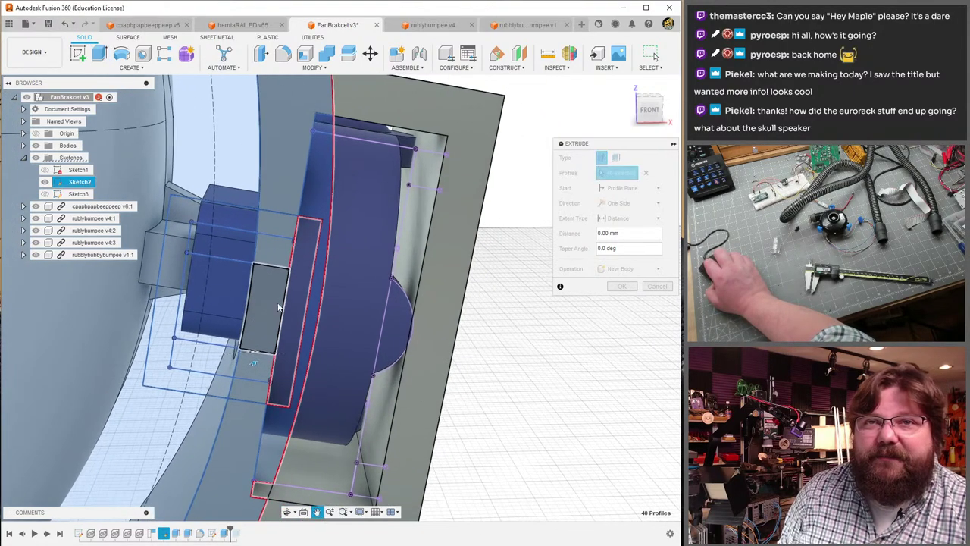
{"action": "left_click", "coordinate": [280, 303]}
- Add the right bumpee pocket's slot area, upper-end clearance profiles and surrounding wall to the extrusion
{"action": "left_click", "coordinate": [374, 270]}
{"action": "middle_click_drag", "start_coordinate": [375, 269], "coordinate": [295, 199], "text": "shift"}
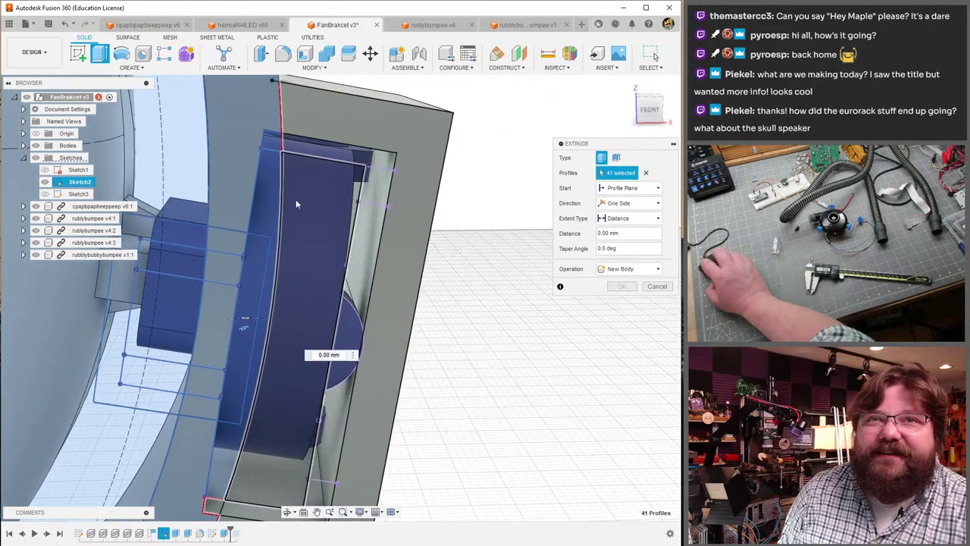
{"action": "left_click", "coordinate": [296, 152]}
{"action": "middle_click_drag", "start_coordinate": [296, 149], "coordinate": [326, 303], "text": "shift"}
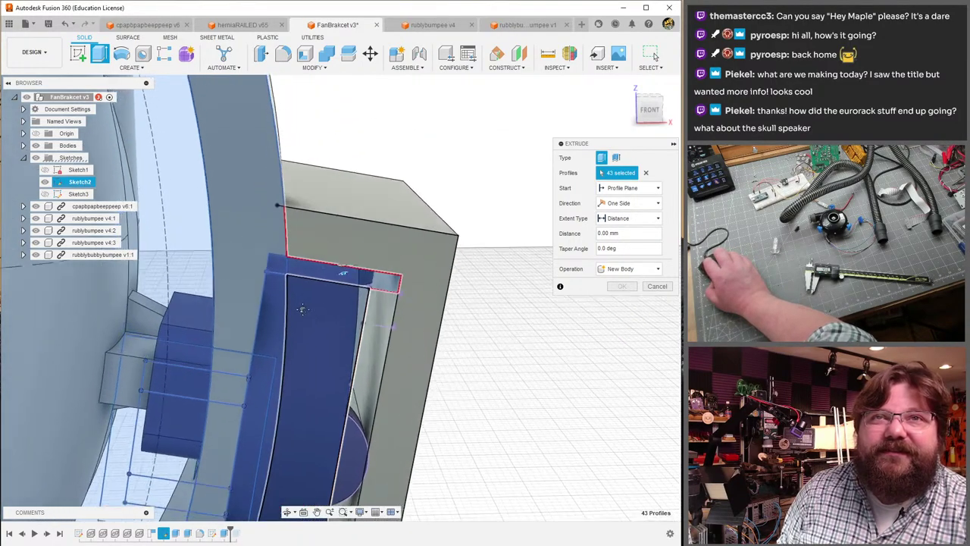
{"action": "left_click", "coordinate": [326, 303]}
{"action": "scroll", "coordinate": [288, 278], "scroll_direction": "up", "scroll_amount": 4}
{"action": "left_click", "coordinate": [303, 288]}
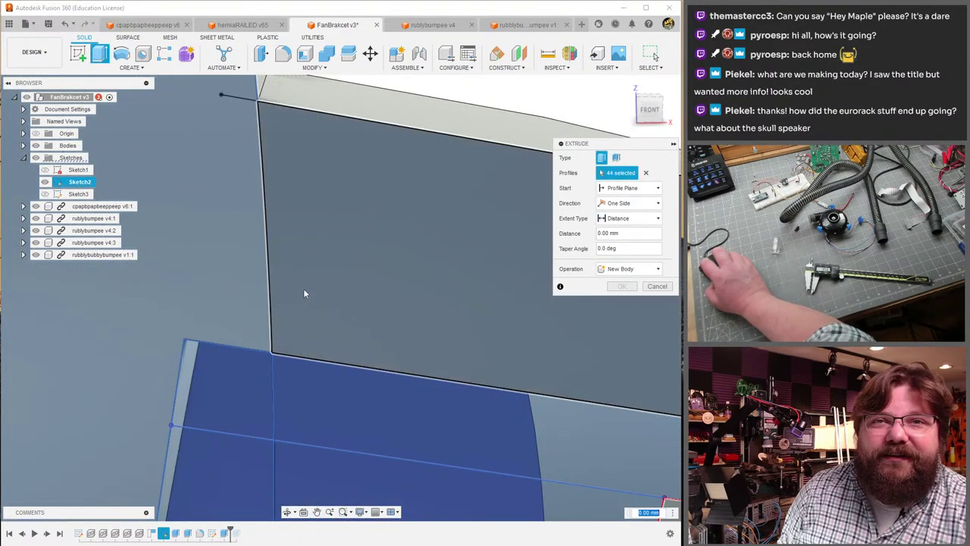
{"action": "scroll", "coordinate": [304, 288], "scroll_direction": "down", "scroll_amount": 4}
- Add the right pocket's outer clearance strips, half-round and lower-end profiles to the extrusion
{"action": "middle_click_drag", "start_coordinate": [351, 146], "coordinate": [397, 183], "text": "shift"}
{"action": "scroll", "coordinate": [396, 182], "scroll_direction": "up", "scroll_amount": 3}
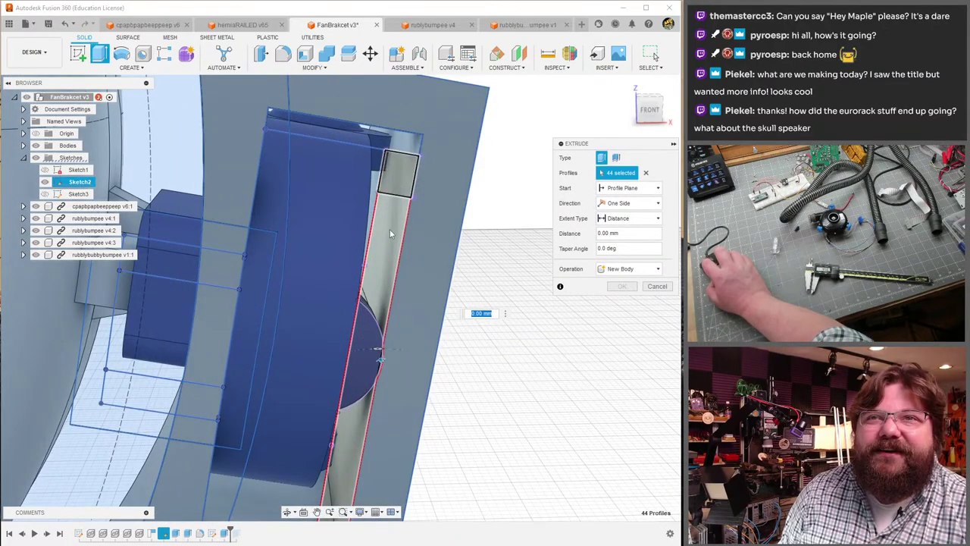
{"action": "middle_click_drag", "start_coordinate": [360, 301], "coordinate": [376, 188], "text": "shift"}
{"action": "left_click", "coordinate": [376, 188]}
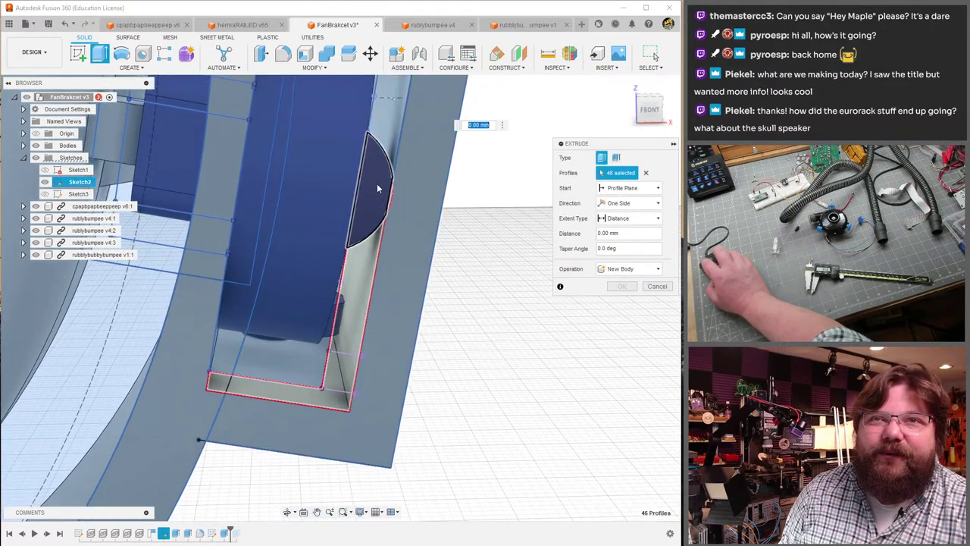
{"action": "left_click", "coordinate": [363, 261]}
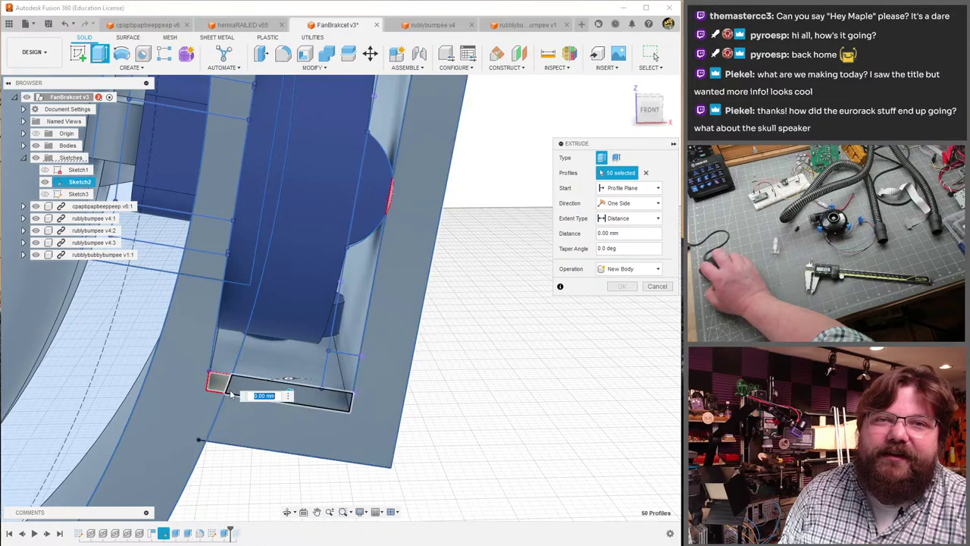
{"action": "left_click", "coordinate": [204, 424]}
{"action": "scroll", "coordinate": [197, 364], "scroll_direction": "down", "scroll_amount": 5}
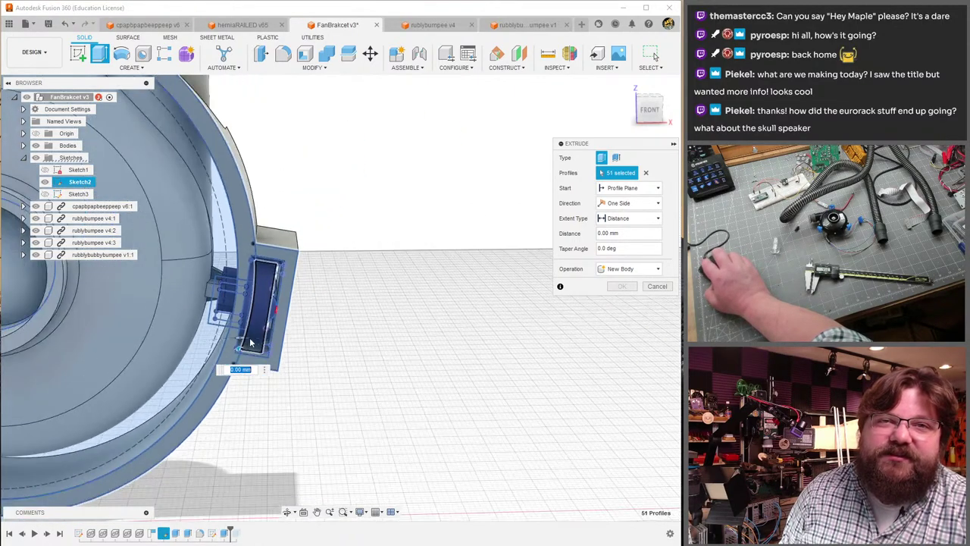
- Add the first profile at the lower-left bumpee pocket and remove the ring's large inner area from the extrusion
{"action": "middle_click_drag", "start_coordinate": [197, 363], "coordinate": [403, 306], "text": "shift"}
{"action": "scroll", "coordinate": [219, 409], "scroll_direction": "up", "scroll_amount": 4}
{"action": "scroll", "coordinate": [250, 387], "scroll_direction": "up", "scroll_amount": 3}
{"action": "middle_click_drag", "start_coordinate": [250, 386], "coordinate": [282, 367], "text": "shift"}
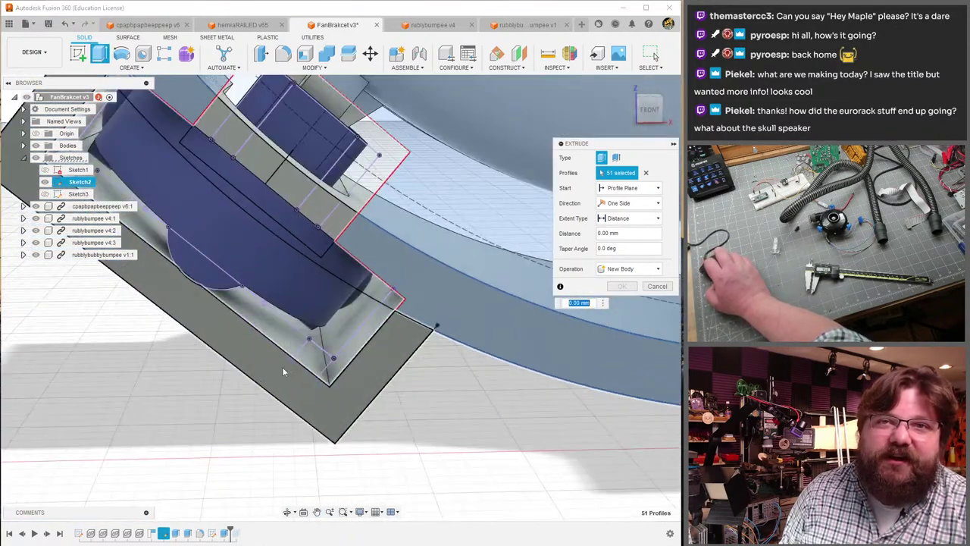
{"action": "left_click", "coordinate": [388, 302]}
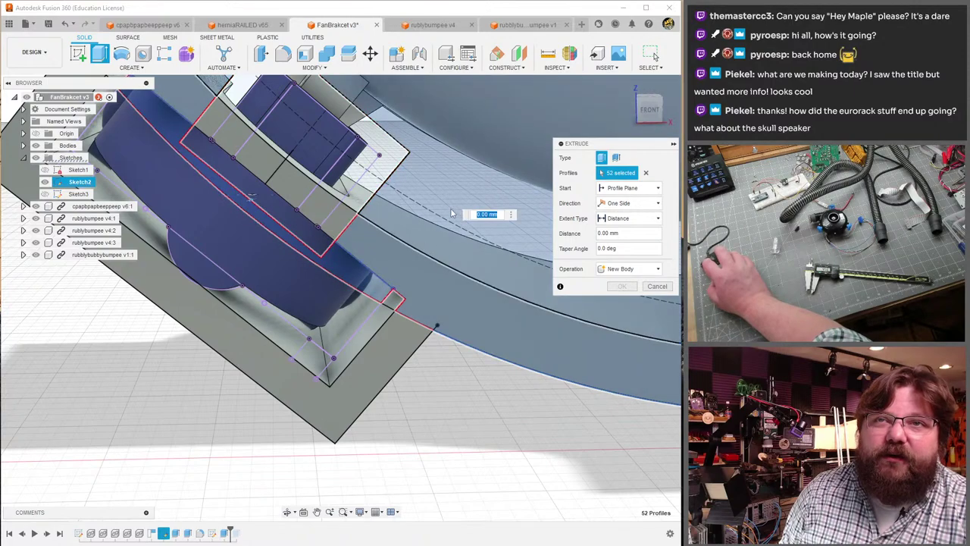
{"action": "left_click", "coordinate": [451, 210]}
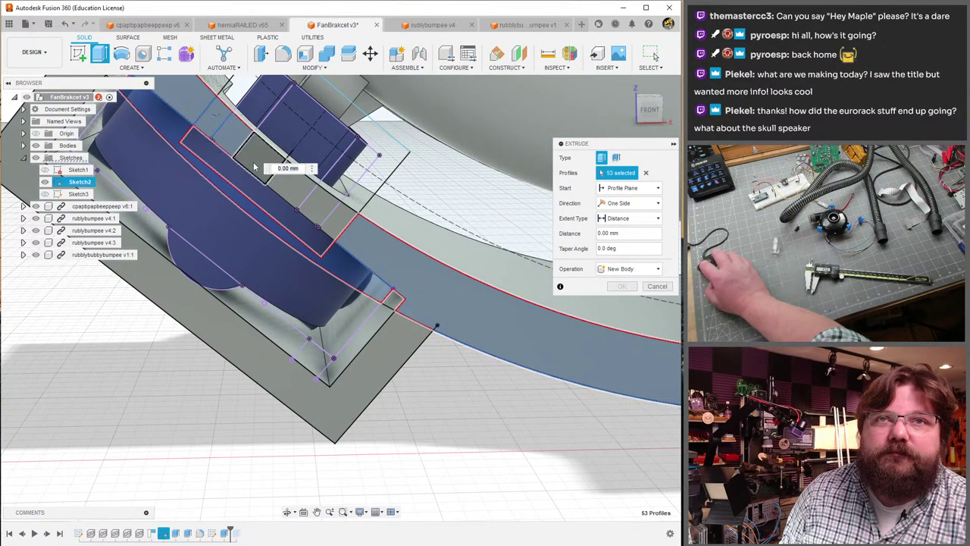
- Add the lower-left bumpee's ring segments, slot area, pocket wall and surrounding clearance profiles to the extrusion
{"action": "left_click", "coordinate": [312, 242]}
{"action": "left_click", "coordinate": [224, 247]}
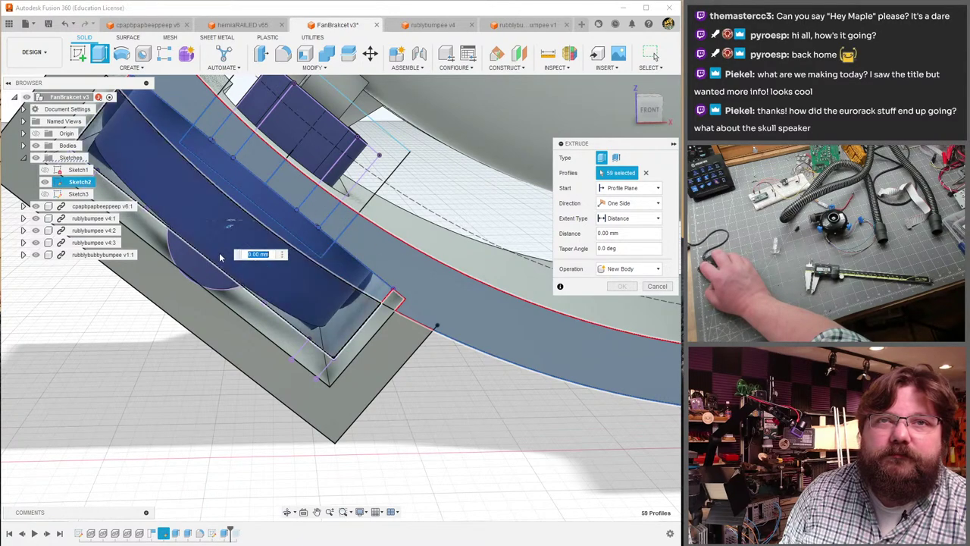
{"action": "left_click", "coordinate": [185, 284]}
{"action": "middle_click_drag", "start_coordinate": [185, 284], "coordinate": [211, 177], "text": "shift"}
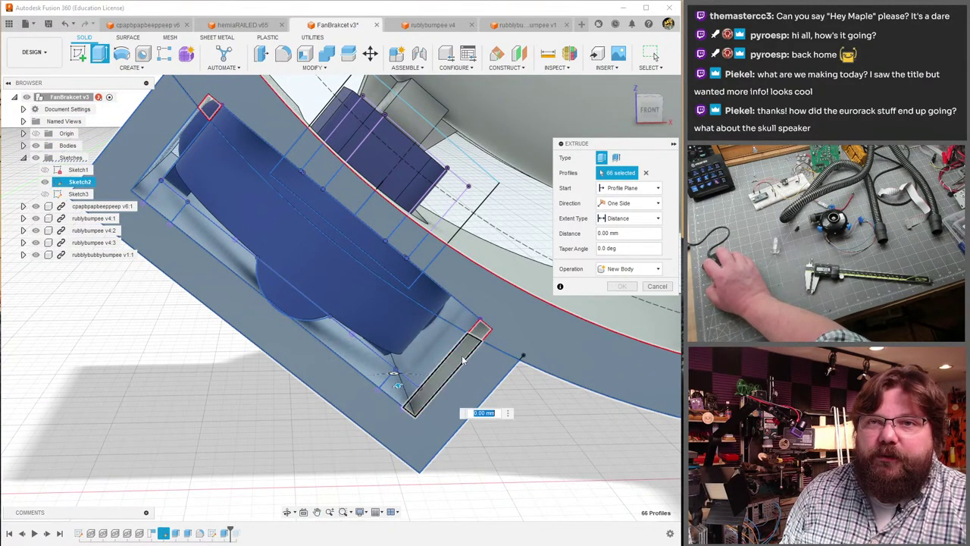
{"action": "middle_click_drag", "start_coordinate": [476, 350], "coordinate": [476, 379], "text": "shift"}
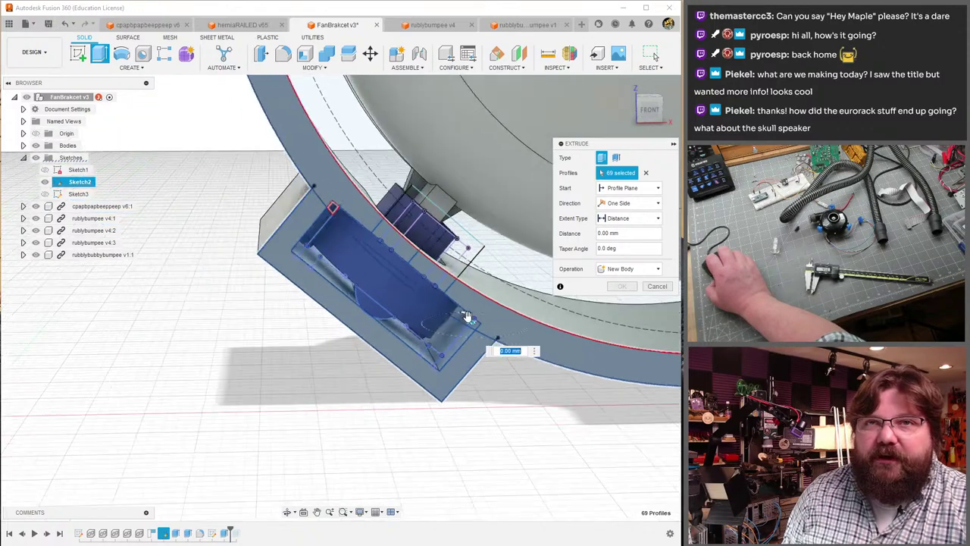
- Remove the upper bumpee foot's profiles that lie inside the ring's inner edge from the extrusion
{"action": "scroll", "coordinate": [476, 387], "scroll_direction": "down", "scroll_amount": 5}
{"action": "scroll", "coordinate": [416, 446], "scroll_direction": "up", "scroll_amount": 3}
{"action": "scroll", "coordinate": [416, 446], "scroll_direction": "up", "scroll_amount": 5}
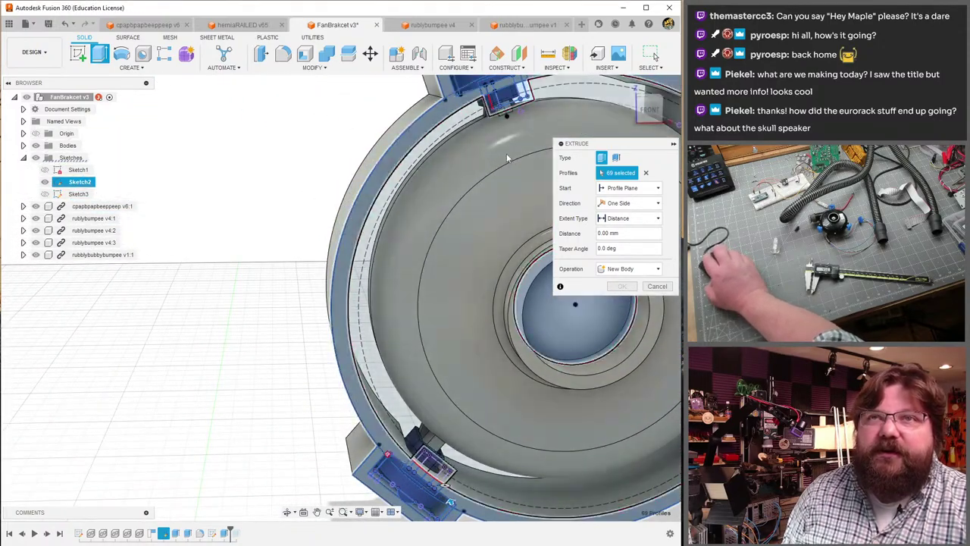
{"action": "middle_click_drag", "start_coordinate": [476, 102], "coordinate": [349, 247]}
{"action": "scroll", "coordinate": [328, 246], "scroll_direction": "up", "scroll_amount": 3}
{"action": "left_click", "coordinate": [383, 223]}
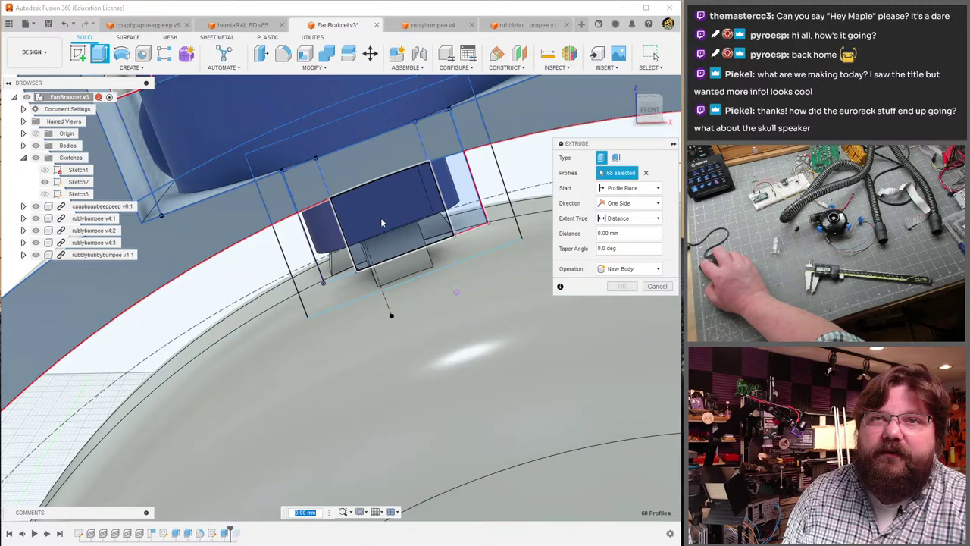
{"action": "left_click", "coordinate": [443, 204]}
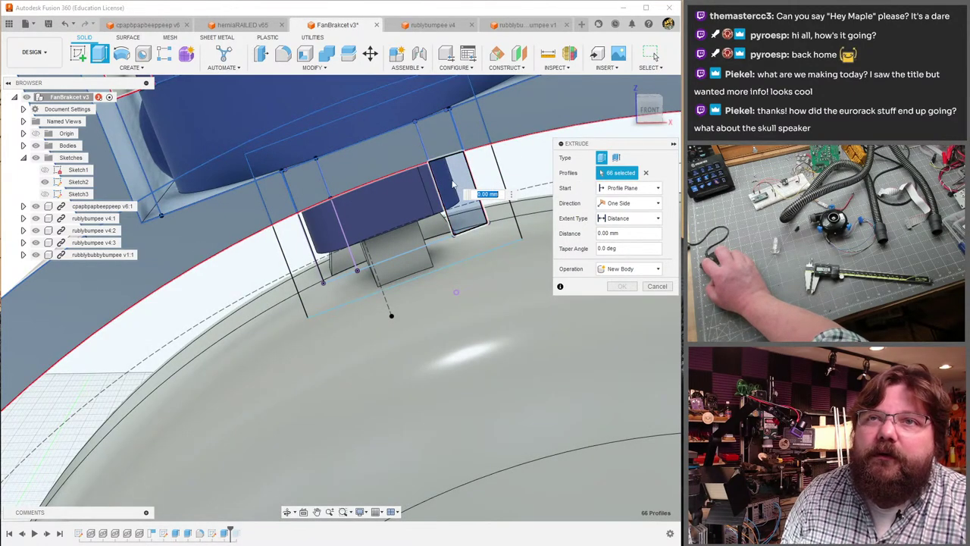
{"action": "scroll", "coordinate": [498, 174], "scroll_direction": "up", "scroll_amount": 5}
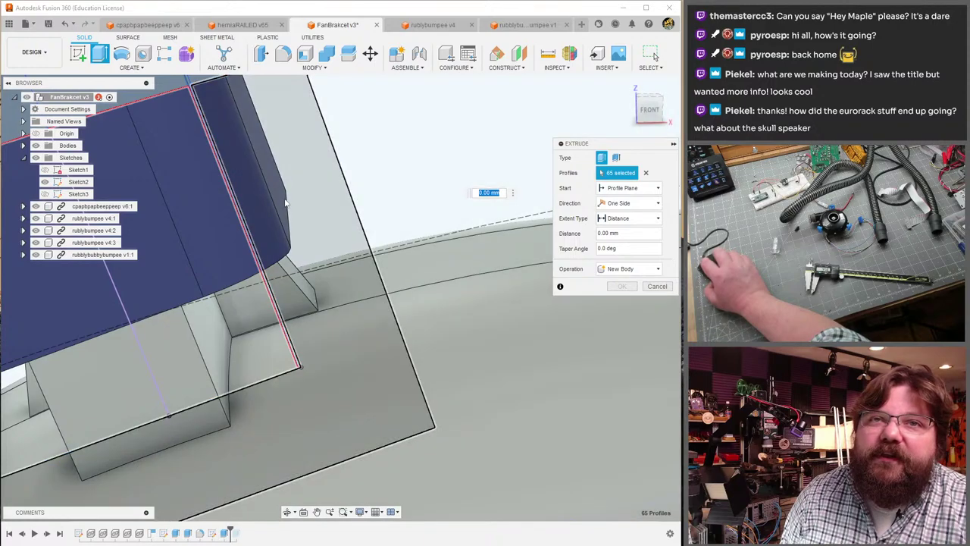
{"action": "left_click", "coordinate": [244, 225]}
{"action": "middle_click_drag", "start_coordinate": [187, 244], "coordinate": [223, 302]}
{"action": "middle_click_drag", "start_coordinate": [173, 350], "coordinate": [339, 295], "text": "shift"}
{"action": "scroll", "coordinate": [288, 309], "scroll_direction": "up", "scroll_amount": 5}
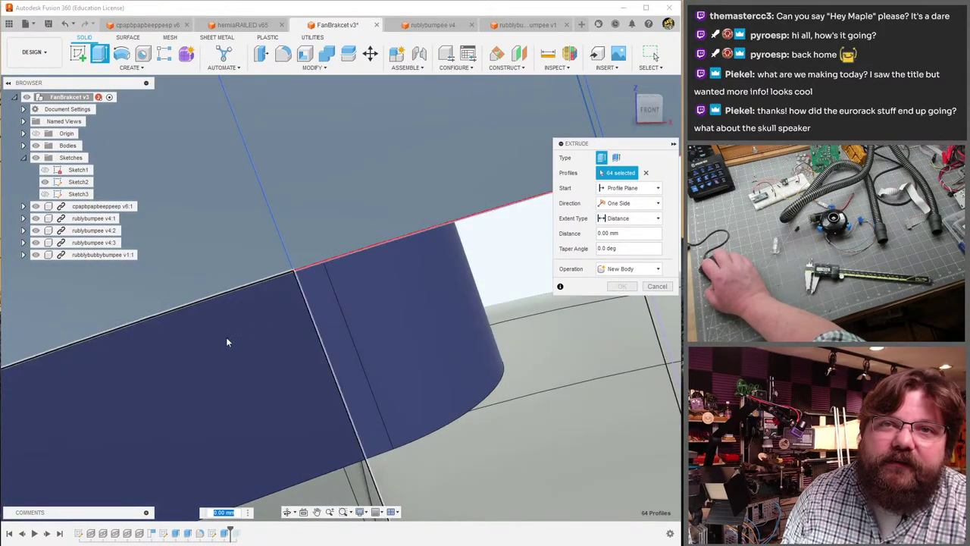
- Remove the right bumpee foot's profiles that lie inside the ring's inner edge from the extrusion
{"action": "scroll", "coordinate": [341, 318], "scroll_direction": "down", "scroll_amount": 5}
{"action": "middle_click_drag", "start_coordinate": [341, 319], "coordinate": [269, 185], "text": "shift"}
{"action": "scroll", "coordinate": [402, 255], "scroll_direction": "up", "scroll_amount": 5}
{"action": "scroll", "coordinate": [402, 256], "scroll_direction": "down", "scroll_amount": 5}
{"action": "scroll", "coordinate": [267, 182], "scroll_direction": "up", "scroll_amount": 5}
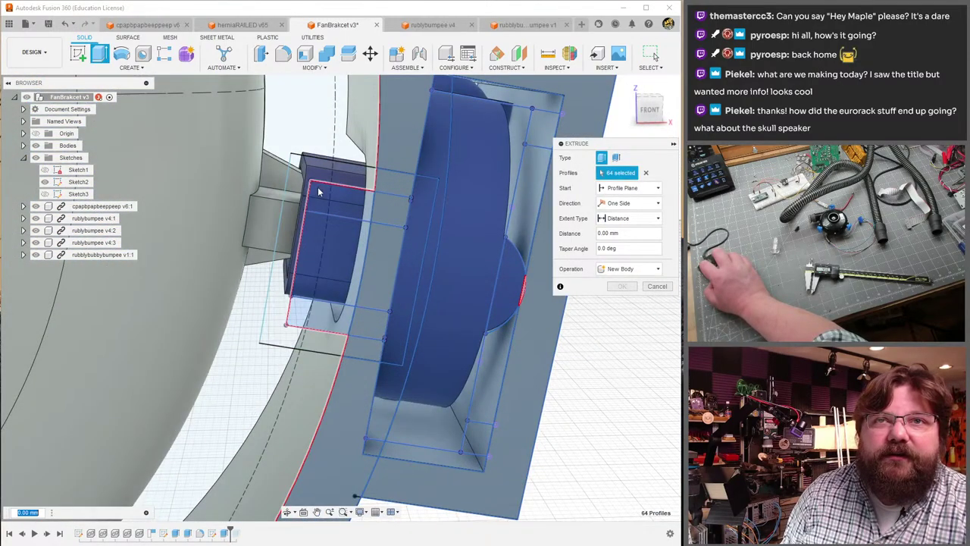
{"action": "left_click", "coordinate": [316, 234]}
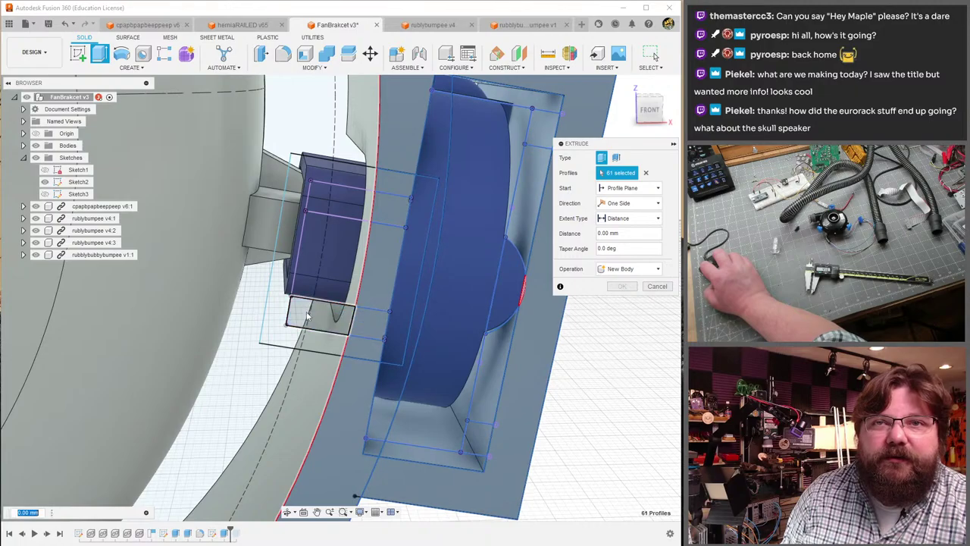
{"action": "left_click", "coordinate": [307, 317]}
{"action": "scroll", "coordinate": [465, 303], "scroll_direction": "down", "scroll_amount": 4}
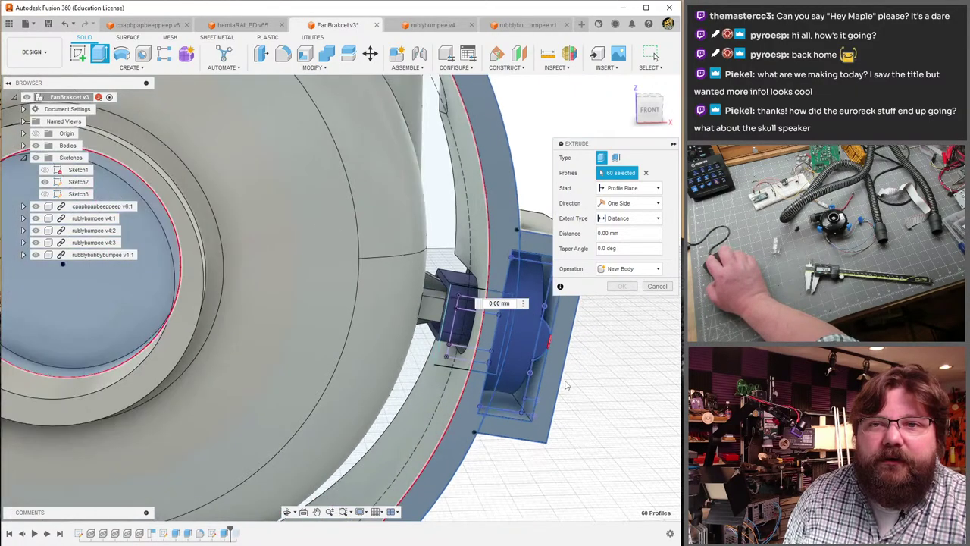
- Add the remaining small corner profiles of the upper bumpee pocket to the extrusion
{"action": "key", "text": "F6"}
{"action": "middle_click_drag", "start_coordinate": [483, 353], "coordinate": [261, 456], "text": "shift"}
{"action": "scroll", "coordinate": [279, 140], "scroll_direction": "up", "scroll_amount": 6}
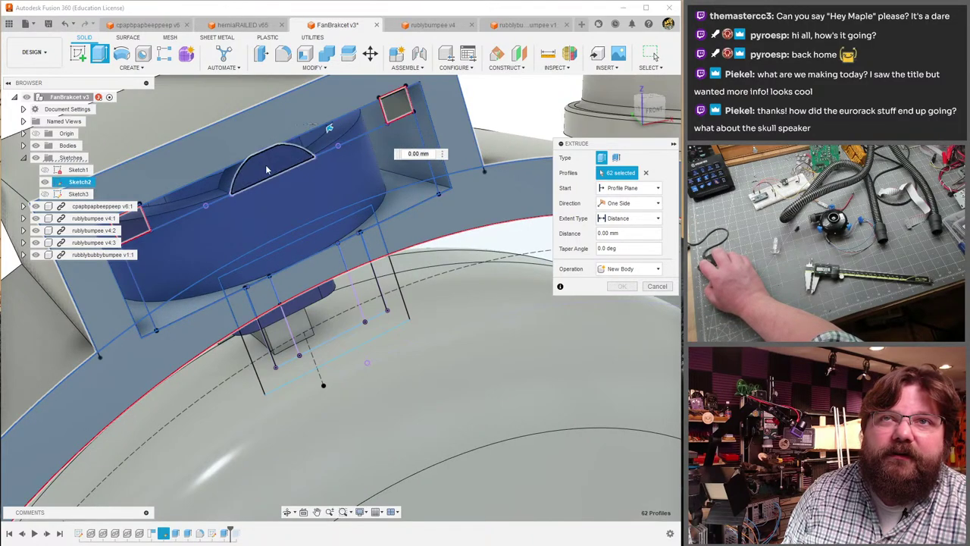
{"action": "middle_click_drag", "start_coordinate": [194, 205], "coordinate": [236, 200], "text": "shift"}
{"action": "left_click", "coordinate": [195, 227]}
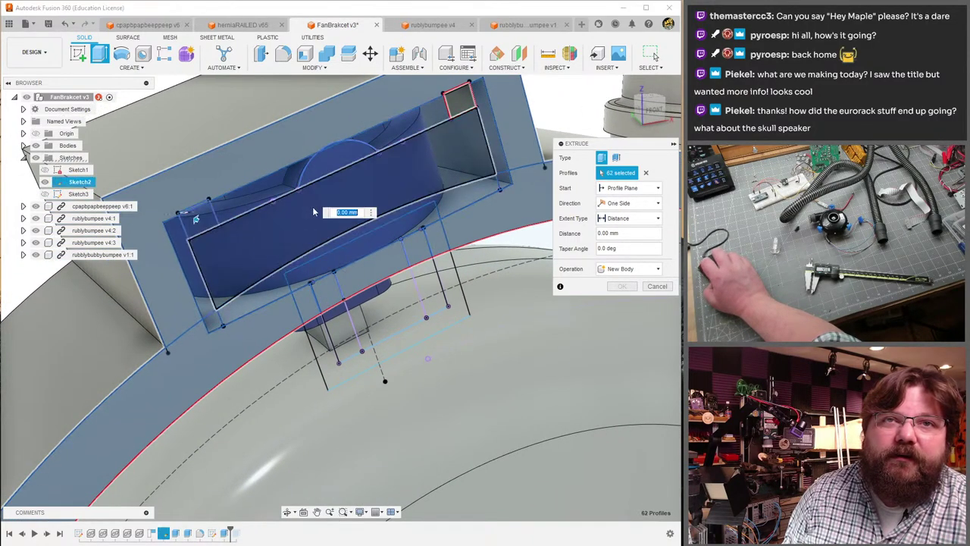
{"action": "middle_click_drag", "start_coordinate": [358, 201], "coordinate": [425, 149], "text": "shift"}
{"action": "scroll", "coordinate": [424, 150], "scroll_direction": "up", "scroll_amount": 5}
{"action": "left_click", "coordinate": [419, 145]}
{"action": "scroll", "coordinate": [402, 129], "scroll_direction": "down", "scroll_amount": 5}
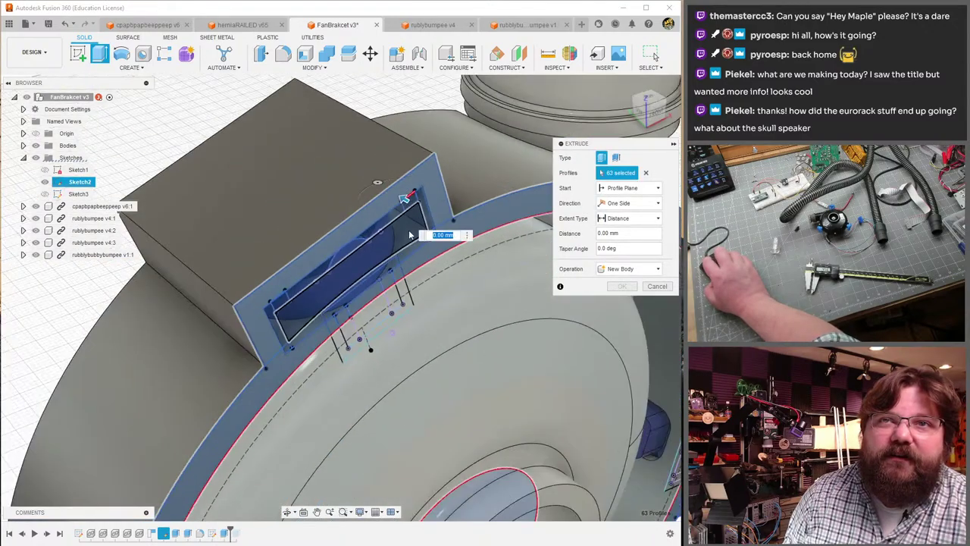
- Add the thin unselected sliver along the upper bumpee pocket's outer edge to the extrusion
{"action": "middle_click_drag", "start_coordinate": [421, 218], "coordinate": [409, 219], "text": "shift"}
{"action": "scroll", "coordinate": [406, 219], "scroll_direction": "up", "scroll_amount": 4}
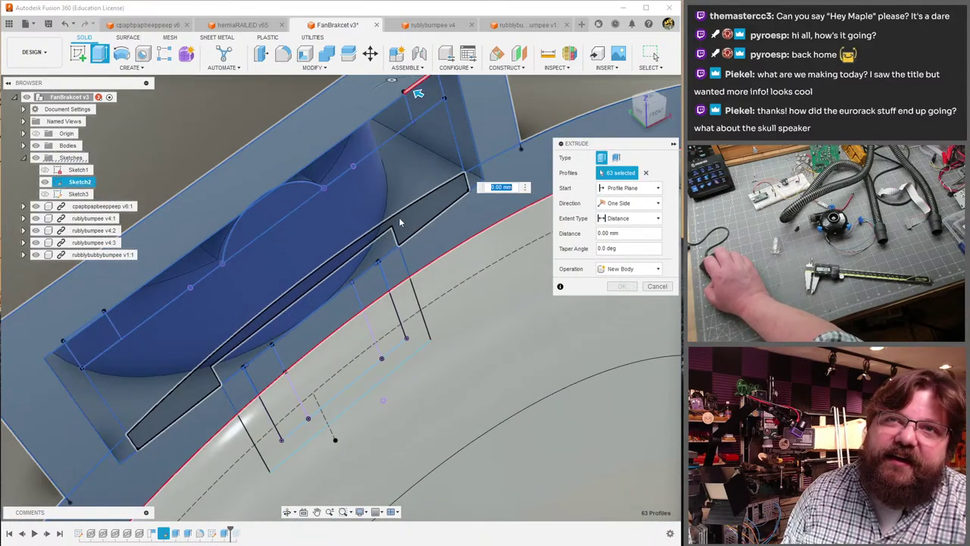
{"action": "scroll", "coordinate": [336, 277], "scroll_direction": "up", "scroll_amount": 5}
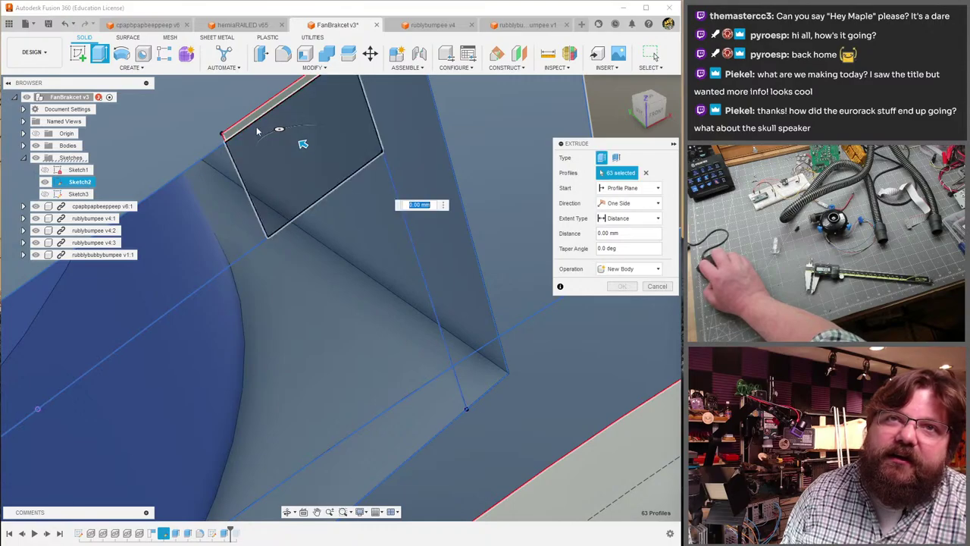
{"action": "scroll", "coordinate": [279, 254], "scroll_direction": "down", "scroll_amount": 8}
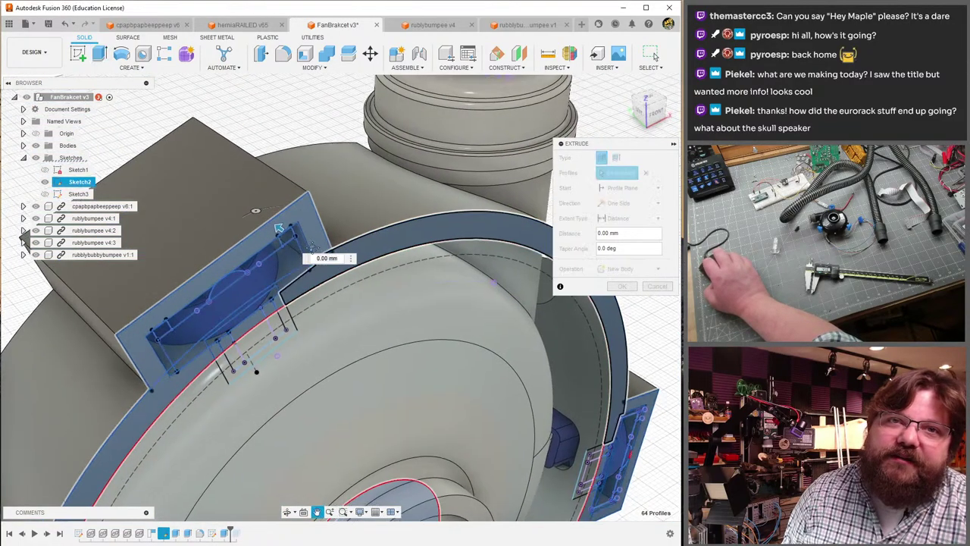
- Add the thin sliver profiles around the right bumpee's rounded bump to the extrusion
{"action": "middle_click_drag", "start_coordinate": [279, 228], "coordinate": [327, 239], "text": "shift"}
{"action": "scroll", "coordinate": [440, 277], "scroll_direction": "up", "scroll_amount": 5}
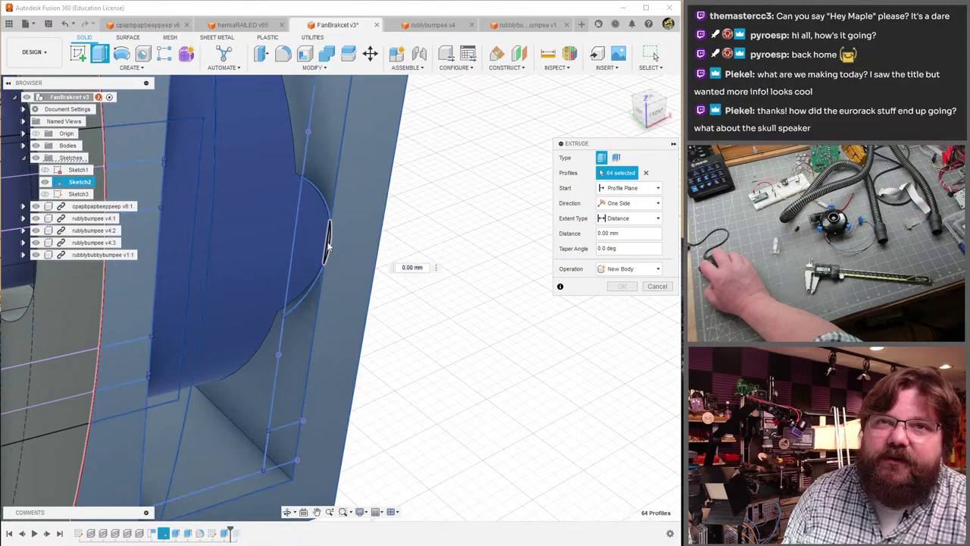
{"action": "left_click", "coordinate": [327, 243]}
{"action": "scroll", "coordinate": [323, 300], "scroll_direction": "down", "scroll_amount": 5}
{"action": "mouse_move", "coordinate": [304, 284]}
{"action": "middle_mouse_down", "text": "shift"}
{"action": "mouse_move", "coordinate": [169, 262]}
{"action": "mouse_move", "coordinate": [250, 250]}
{"action": "mouse_move", "coordinate": [318, 276]}
{"action": "middle_mouse_up", "text": "shift"}
{"action": "left_click", "coordinate": [324, 280]}
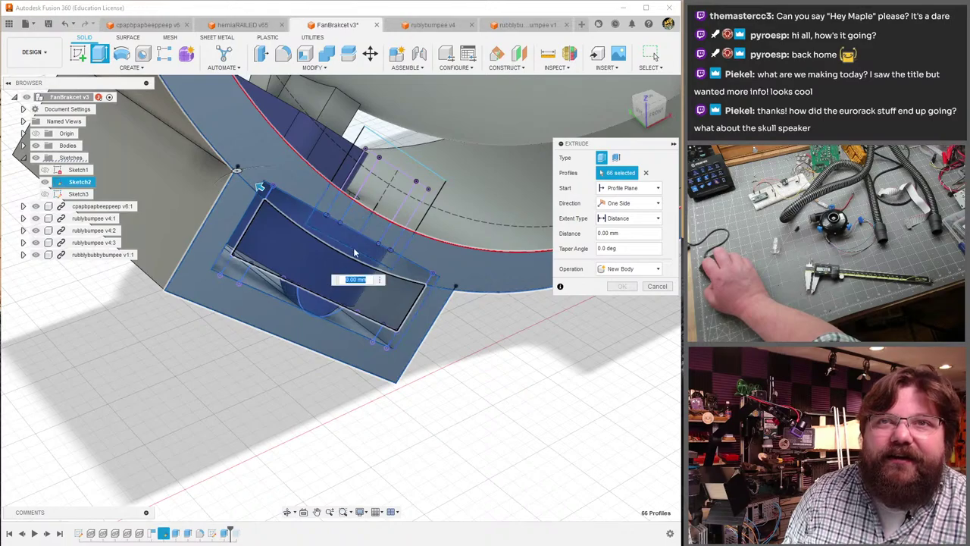
- Extrude the selected profiles by -1.5 mm with the Join operation and hide Sketch2
{"action": "scroll", "coordinate": [353, 227], "scroll_direction": "up", "scroll_amount": 3}
{"action": "scroll", "coordinate": [393, 218], "scroll_direction": "down", "scroll_amount": 8}
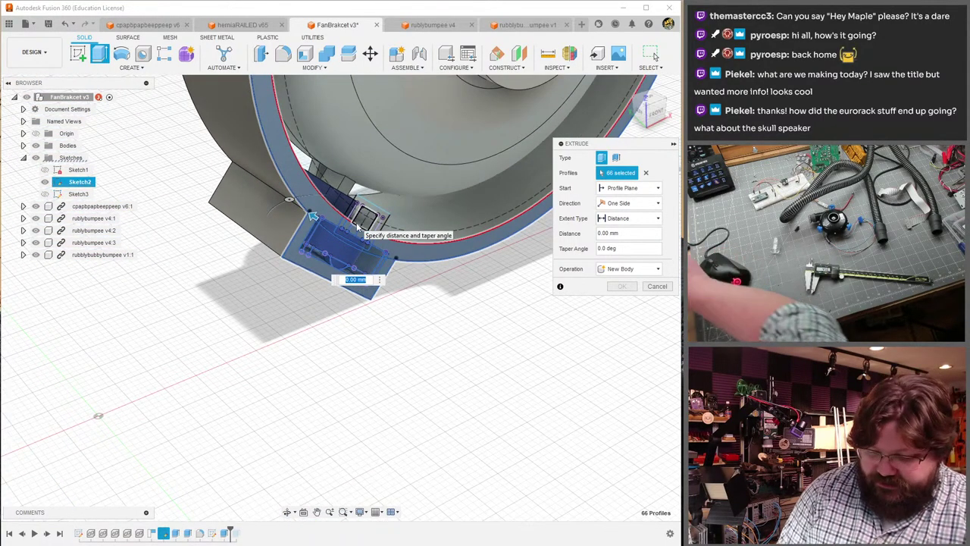
{"action": "key", "text": "Return"}
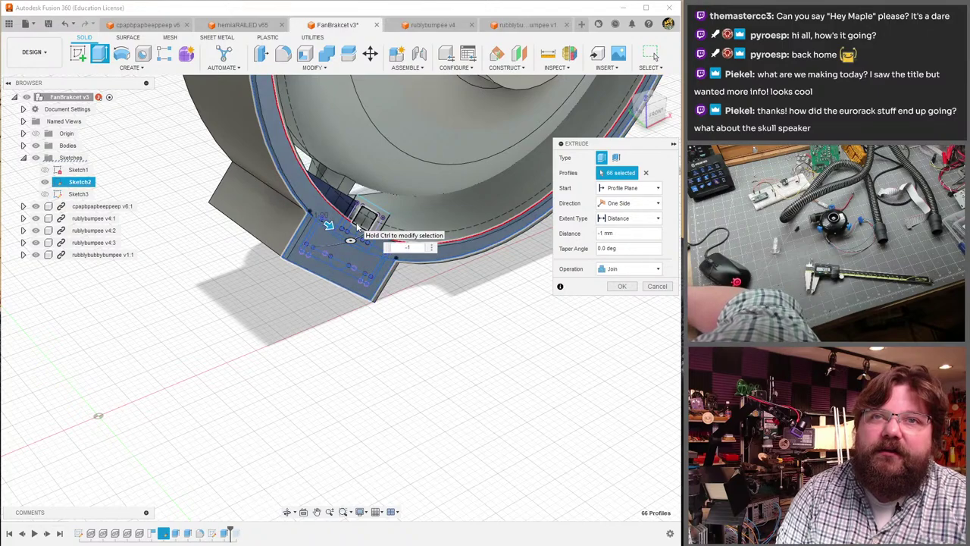
{"action": "type", "text": "-2"}
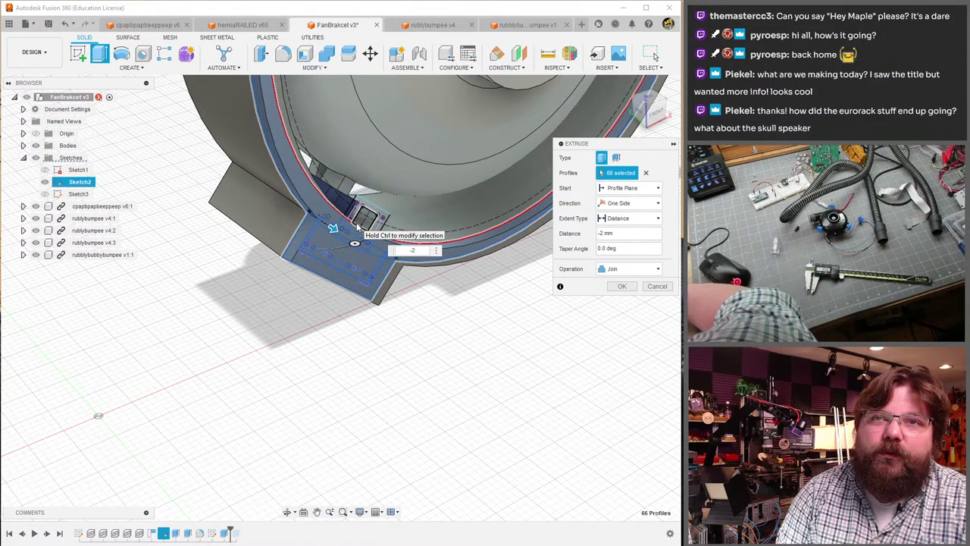
{"action": "key", "text": "Return"}
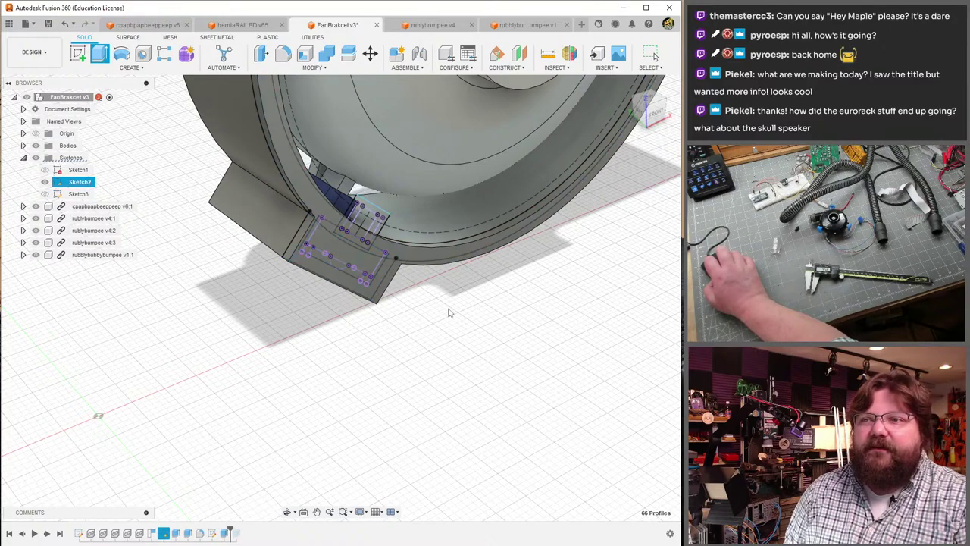
{"action": "middle_click_drag", "start_coordinate": [465, 334], "coordinate": [425, 326], "text": "shift"}
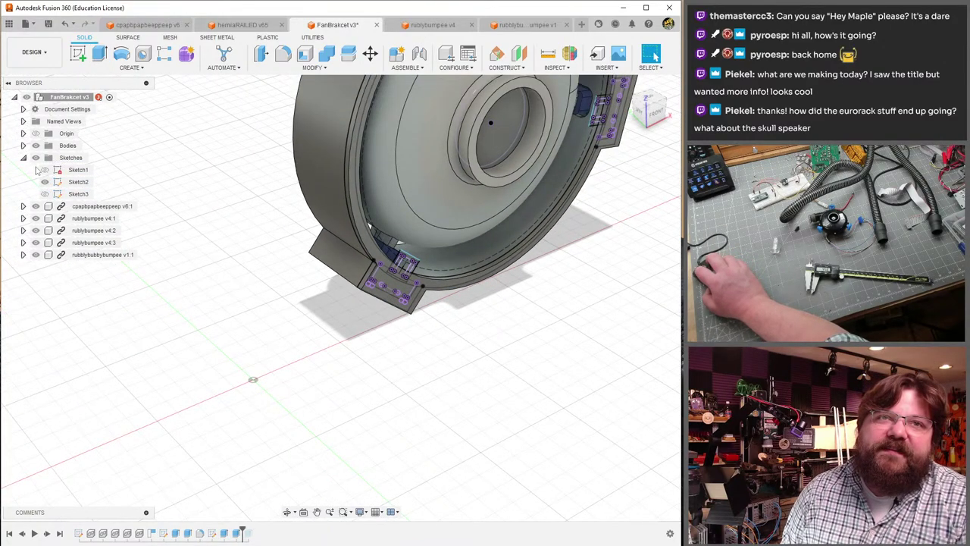
{"action": "middle_click_drag", "start_coordinate": [318, 357], "coordinate": [356, 394], "text": "shift"}
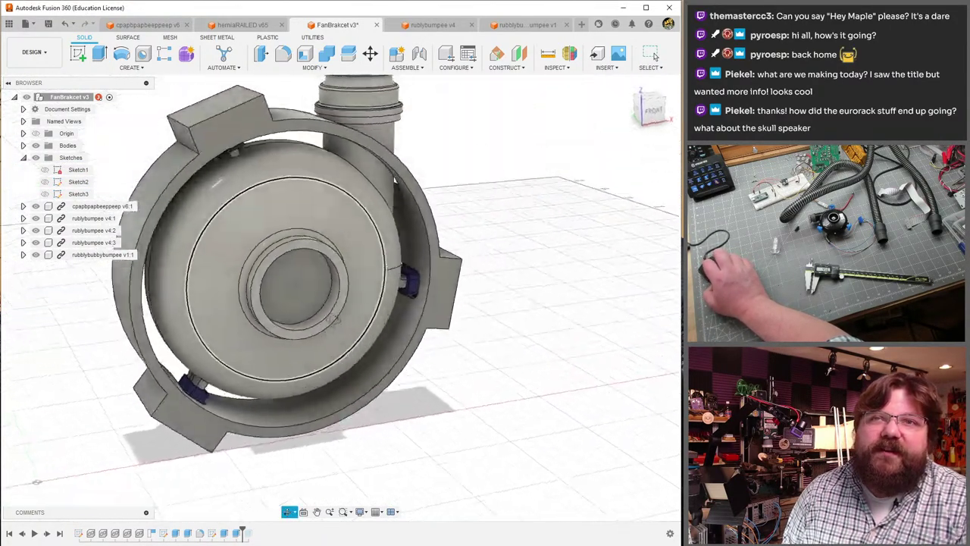
- Inspect the bracket from behind, checking the ring around the outlet pipe and the open bumpee pockets
{"action": "middle_click_drag", "start_coordinate": [333, 320], "coordinate": [258, 187], "text": "shift"}
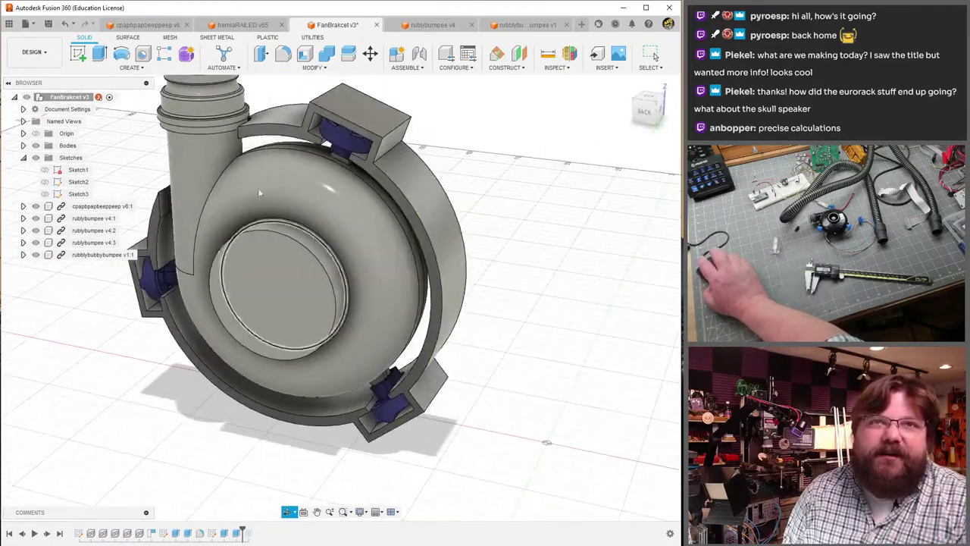
{"action": "scroll", "coordinate": [236, 131], "scroll_direction": "up", "scroll_amount": 5}
{"action": "middle_click_drag", "start_coordinate": [236, 131], "coordinate": [294, 249], "text": "shift"}
{"action": "scroll", "coordinate": [293, 248], "scroll_direction": "up", "scroll_amount": 3}
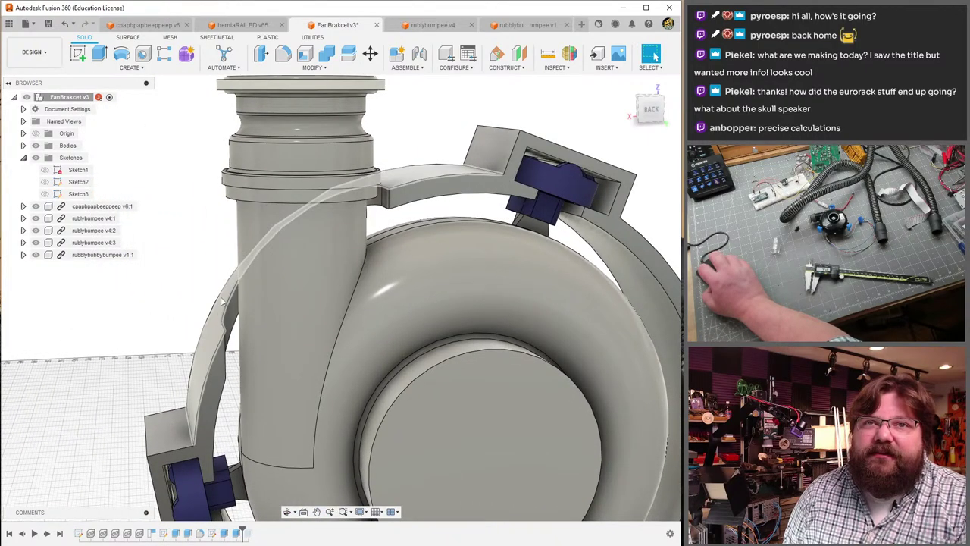
{"action": "middle_click_drag", "start_coordinate": [229, 124], "coordinate": [334, 198]}
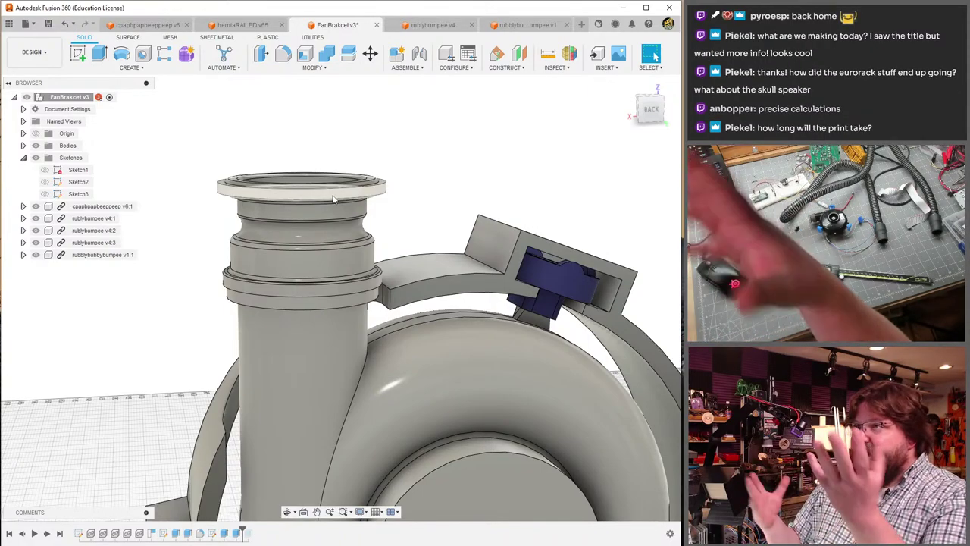
{"action": "scroll", "coordinate": [334, 198], "scroll_direction": "down", "scroll_amount": 2}
{"action": "middle_click_drag", "start_coordinate": [460, 363], "coordinate": [457, 271], "text": "shift"}
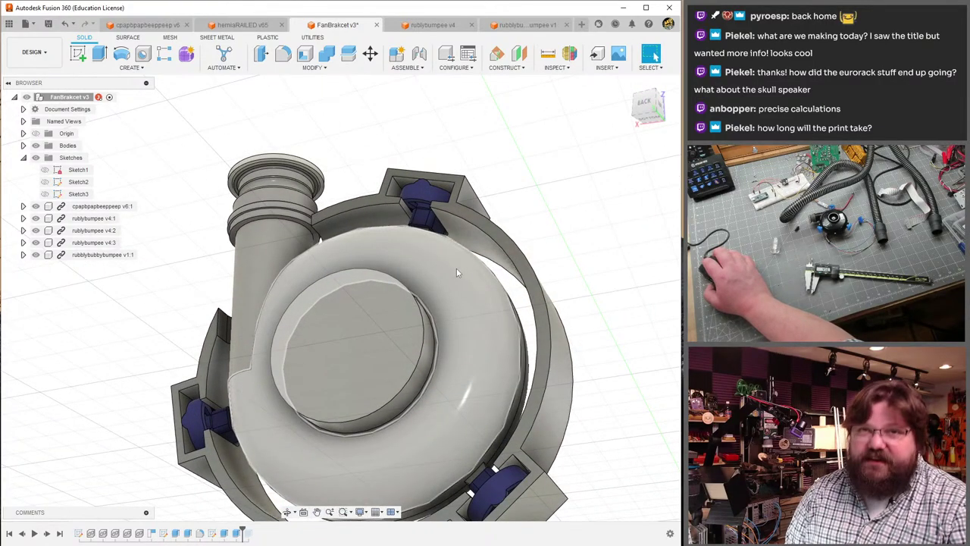
- Save the bracket design as a new version
{"action": "key", "text": "ctrl+s"}
{"action": "type", "text": "Fan Guard"}
{"action": "key", "text": "Return"}
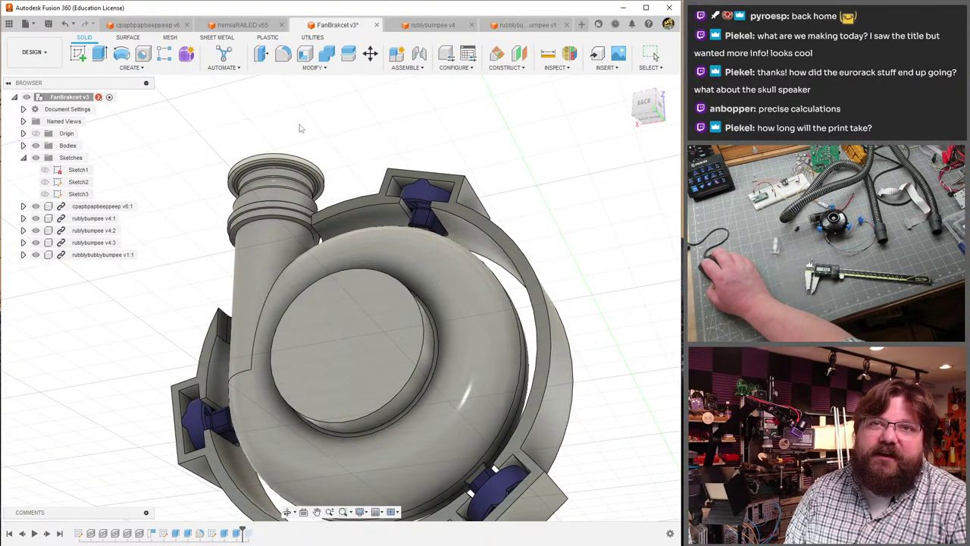
- Examine the fit of the upper bumpee inside its pocket and the ring beside the outlet pipe
{"action": "middle_click_drag", "start_coordinate": [229, 214], "coordinate": [319, 190], "text": "shift"}
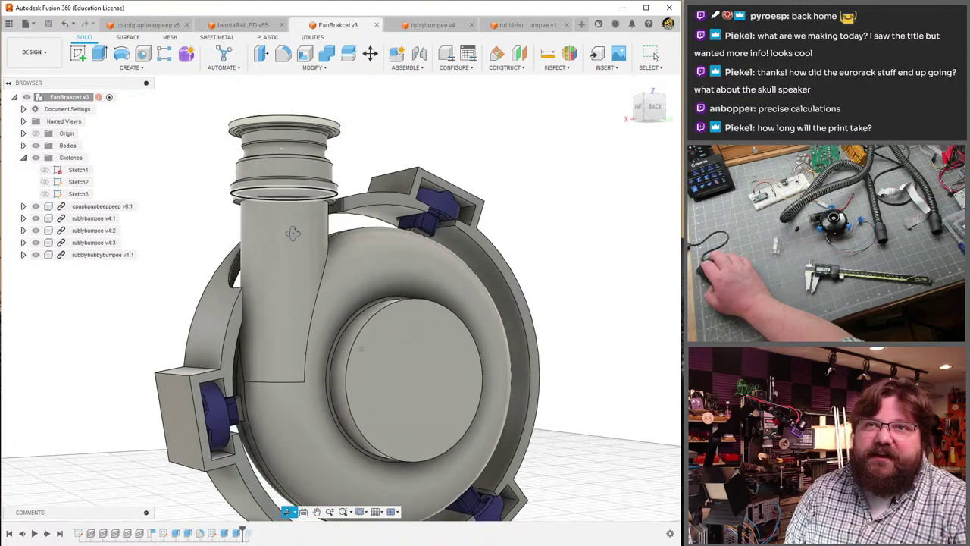
{"action": "scroll", "coordinate": [417, 199], "scroll_direction": "up", "scroll_amount": 5}
{"action": "middle_click_drag", "start_coordinate": [417, 199], "coordinate": [417, 199], "text": "shift"}
{"action": "scroll", "coordinate": [340, 197], "scroll_direction": "up", "scroll_amount": 6}
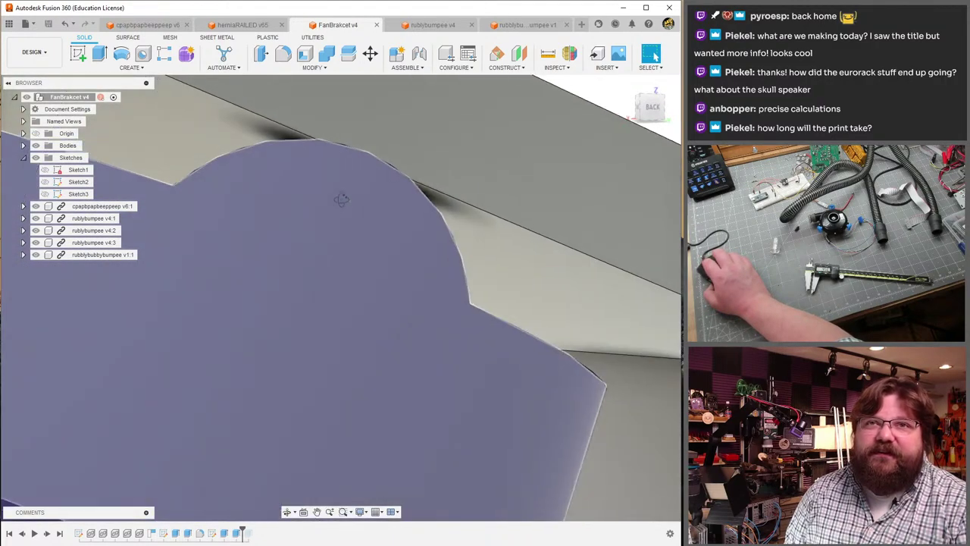
{"action": "mouse_move", "coordinate": [341, 200]}
{"action": "middle_mouse_down", "text": "shift"}
{"action": "mouse_move", "coordinate": [297, 205]}
{"action": "mouse_move", "coordinate": [293, 185]}
{"action": "mouse_move", "coordinate": [306, 196]}
{"action": "mouse_move", "coordinate": [324, 190]}
{"action": "middle_mouse_up", "text": "shift"}
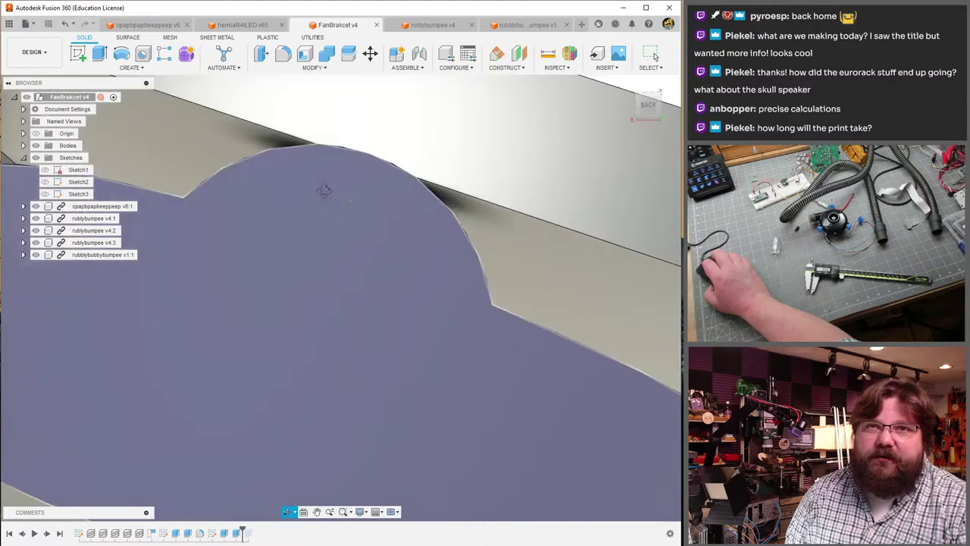
{"action": "scroll", "coordinate": [310, 227], "scroll_direction": "down", "scroll_amount": 12}
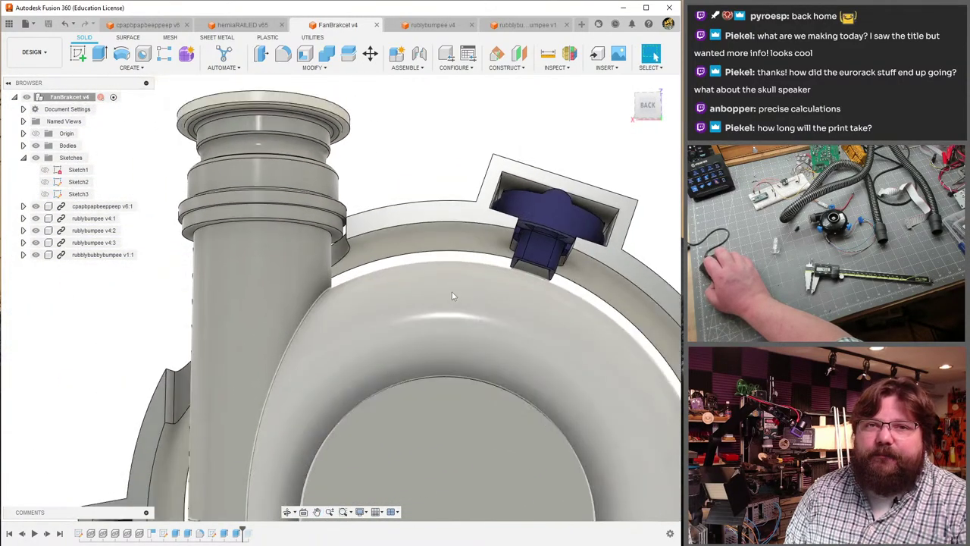
{"action": "scroll", "coordinate": [452, 296], "scroll_direction": "down", "scroll_amount": 4}
{"action": "middle_click_drag", "start_coordinate": [453, 295], "coordinate": [171, 273], "text": "shift"}
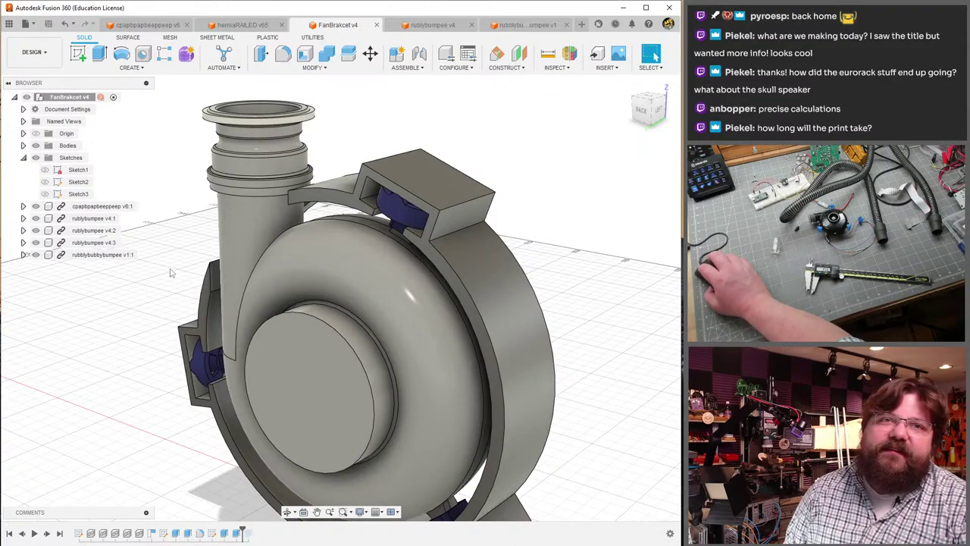
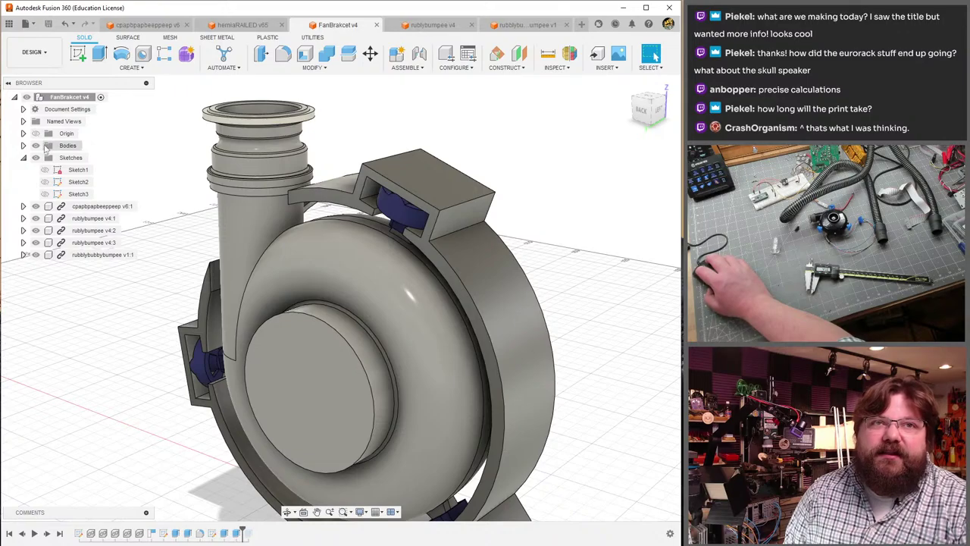
- Identify the stray Body2 and edit the last extrusion to drop the central circular profile that forms it
{"action": "left_click", "coordinate": [22, 145]}
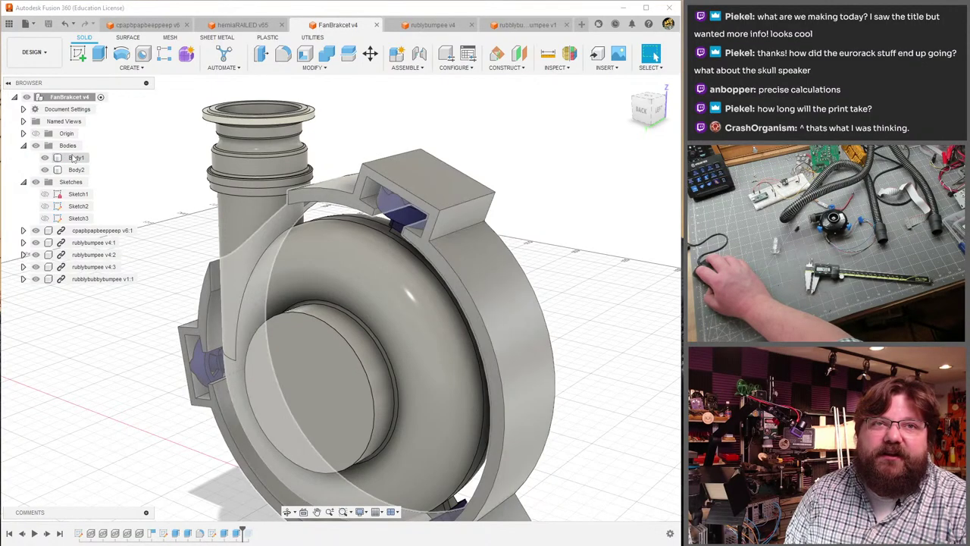
{"action": "left_click", "coordinate": [77, 169]}
{"action": "left_click_drag", "start_coordinate": [644, 107], "coordinate": [655, 56]}
{"action": "middle_click_drag", "start_coordinate": [297, 234], "coordinate": [242, 203], "text": "shift"}
{"action": "left_click", "coordinate": [46, 338]}
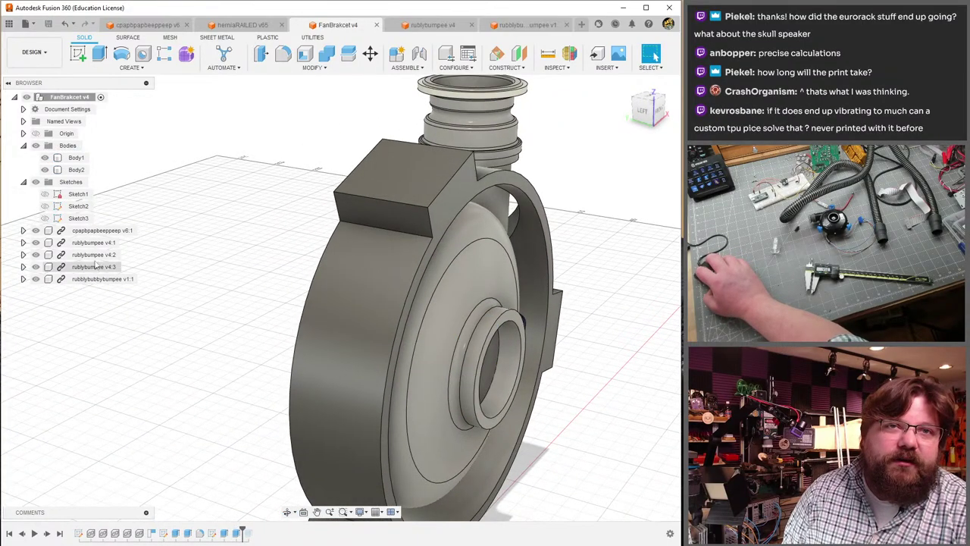
{"action": "left_click_drag", "start_coordinate": [235, 535], "coordinate": [237, 533]}
{"action": "double_click", "coordinate": [238, 533]}
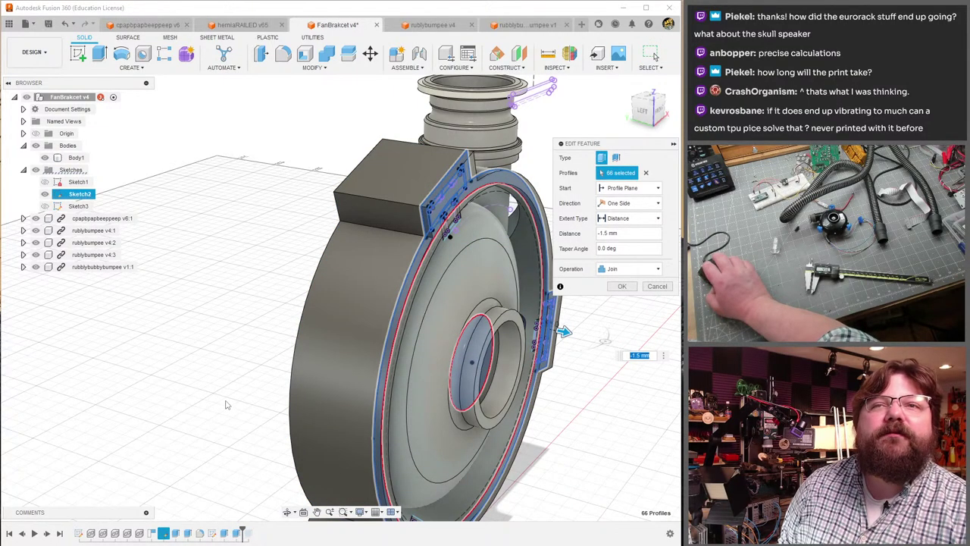
{"action": "middle_click_drag", "start_coordinate": [225, 405], "coordinate": [455, 371], "text": "shift"}
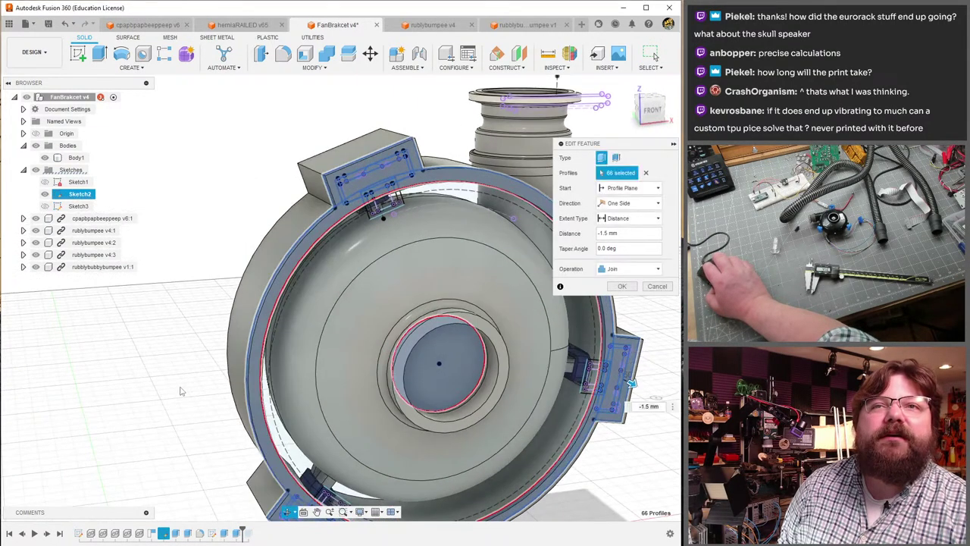
{"action": "left_click", "coordinate": [459, 191]}
{"action": "left_click", "coordinate": [622, 286]}
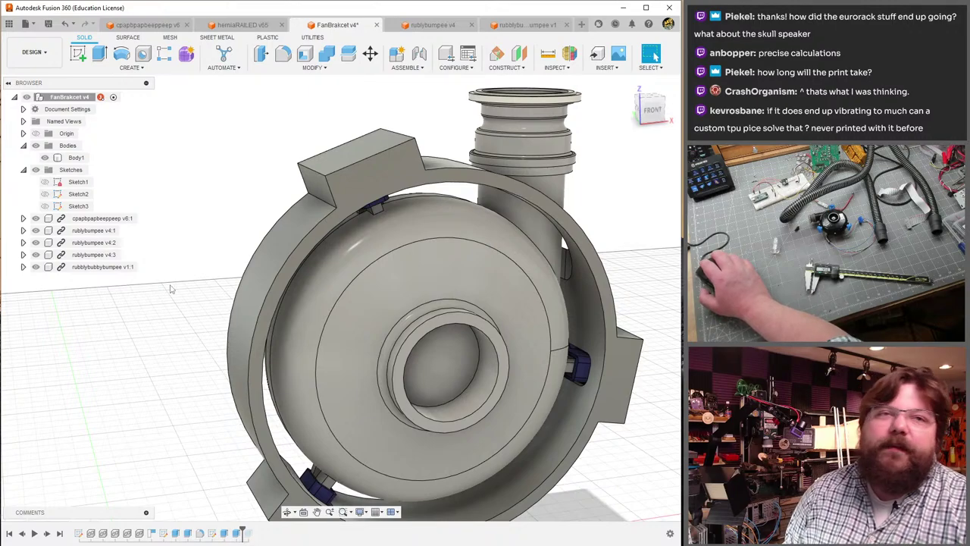
- Rename the bracket body Body1 as fanbrekha
{"action": "double_click", "coordinate": [78, 157]}
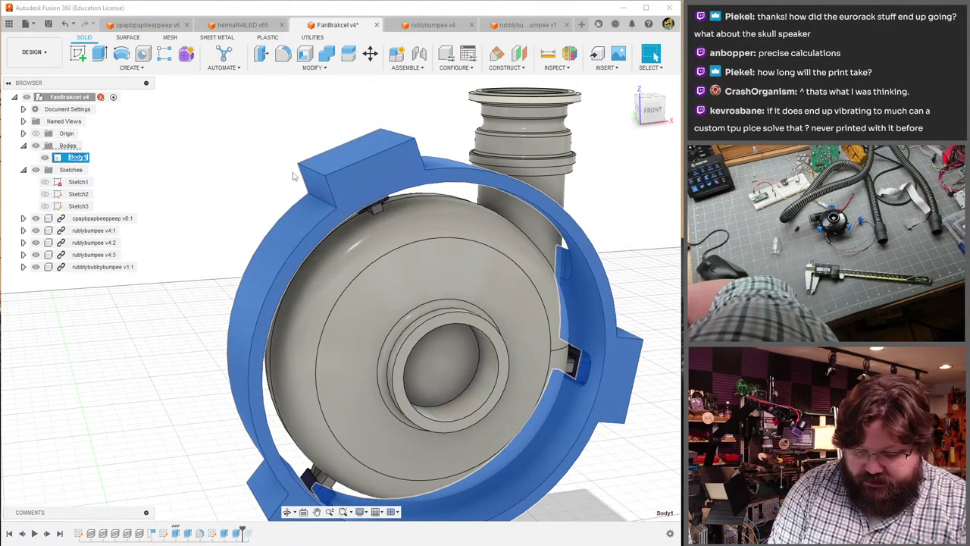
{"action": "type", "text": "Fra"}
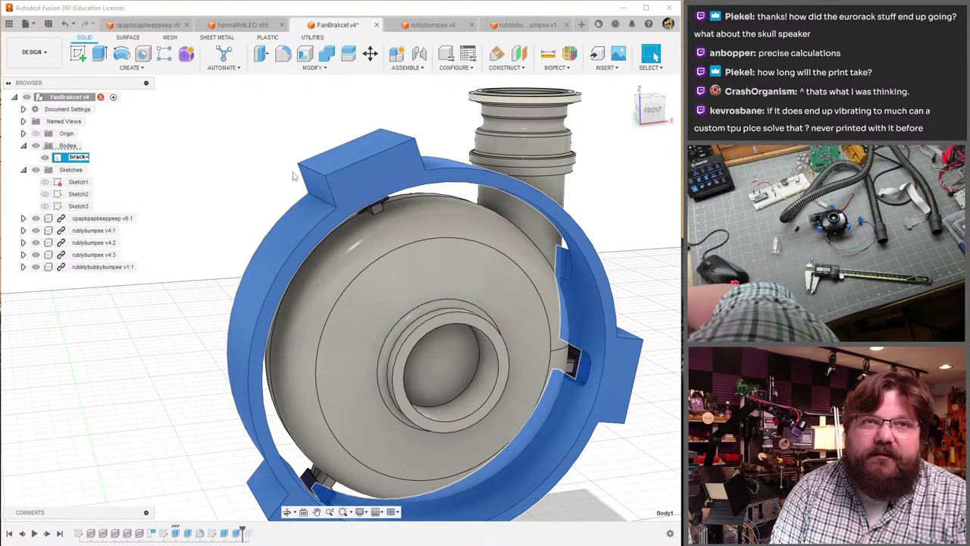
{"action": "type", "text": "fanbre"}
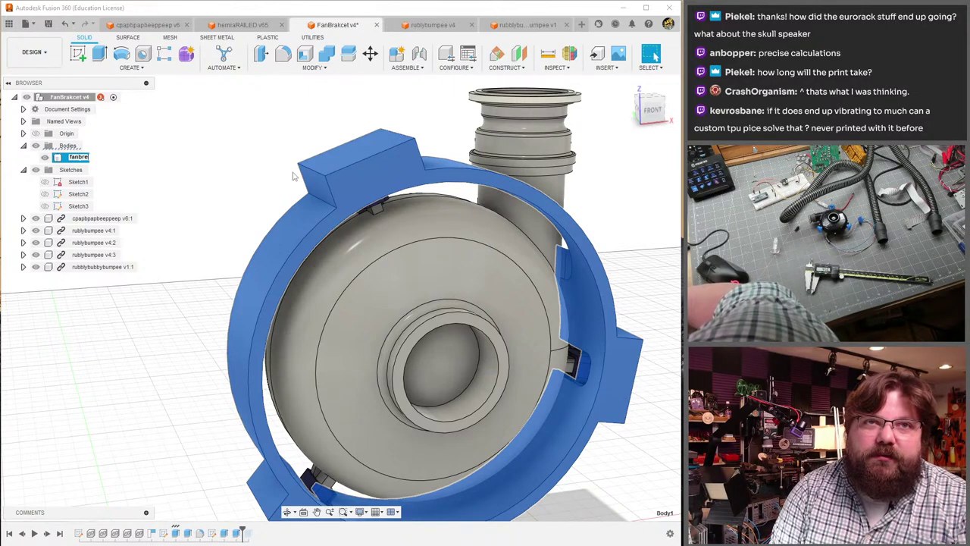
{"action": "type", "text": "kha"}
{"action": "key", "text": "Return"}
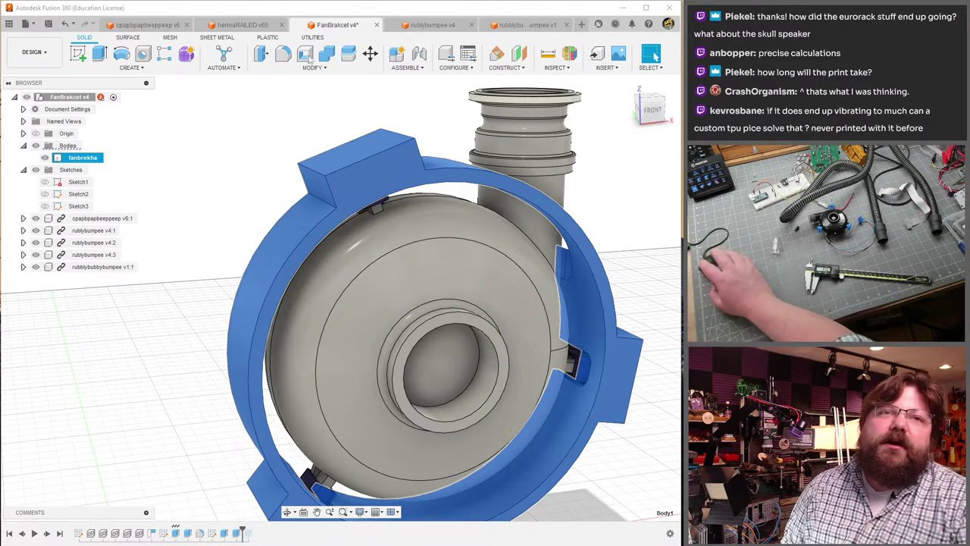
- Save the fanbrekha body as a high-refinement 3MF mesh named fanbrekha in the TempPrints folder on the computer
{"action": "right_click", "coordinate": [90, 159]}
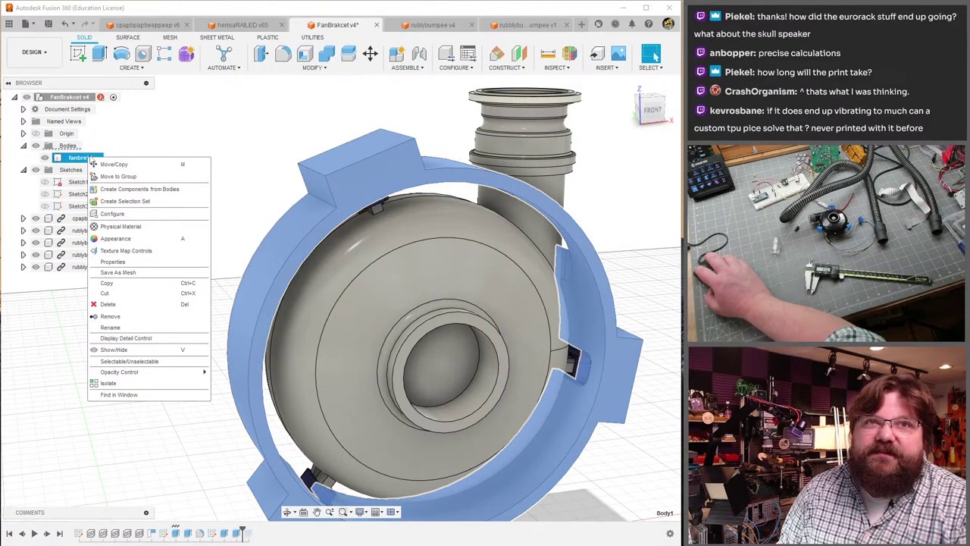
{"action": "left_click", "coordinate": [130, 274]}
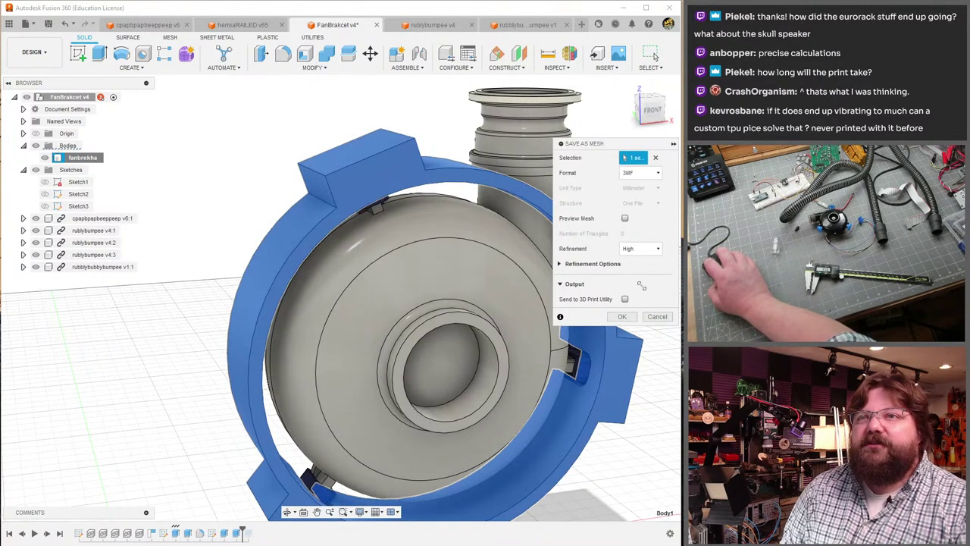
{"action": "left_click", "coordinate": [623, 317]}
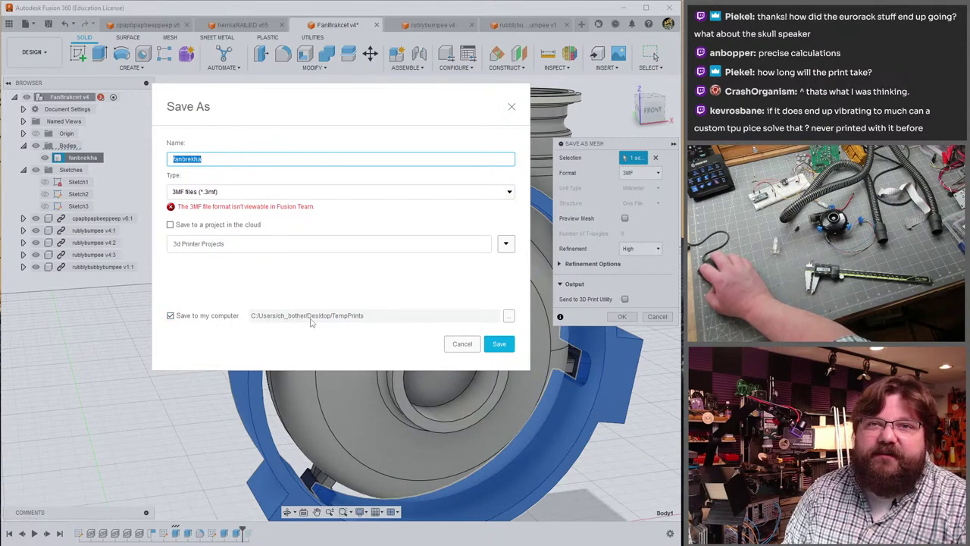
{"action": "left_click", "coordinate": [499, 343]}
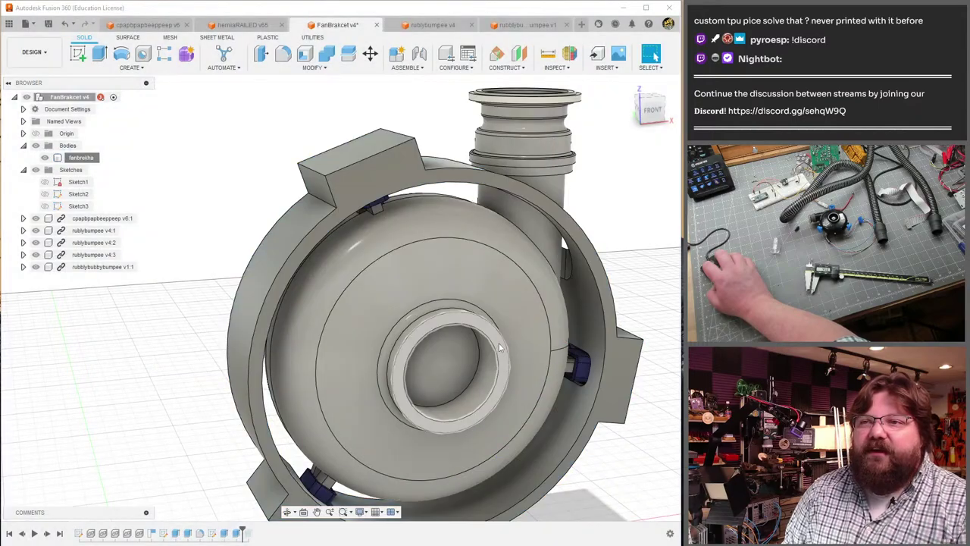
- Switch to SuperSlicer by launching superslicer.exe from its desktop folder, and dismiss the new-version notice
{"action": "left_click", "coordinate": [623, 8]}
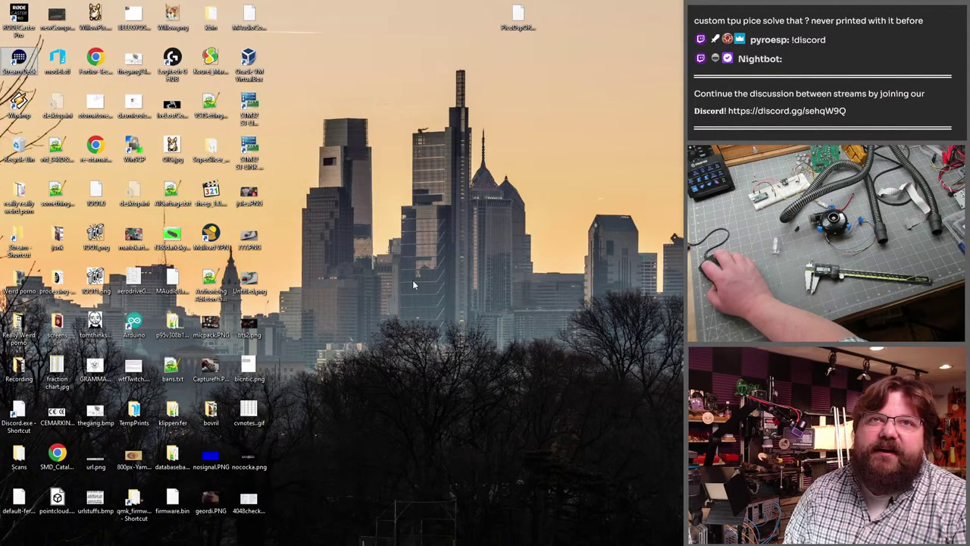
{"action": "key", "text": "s"}
{"action": "key", "text": "s"}
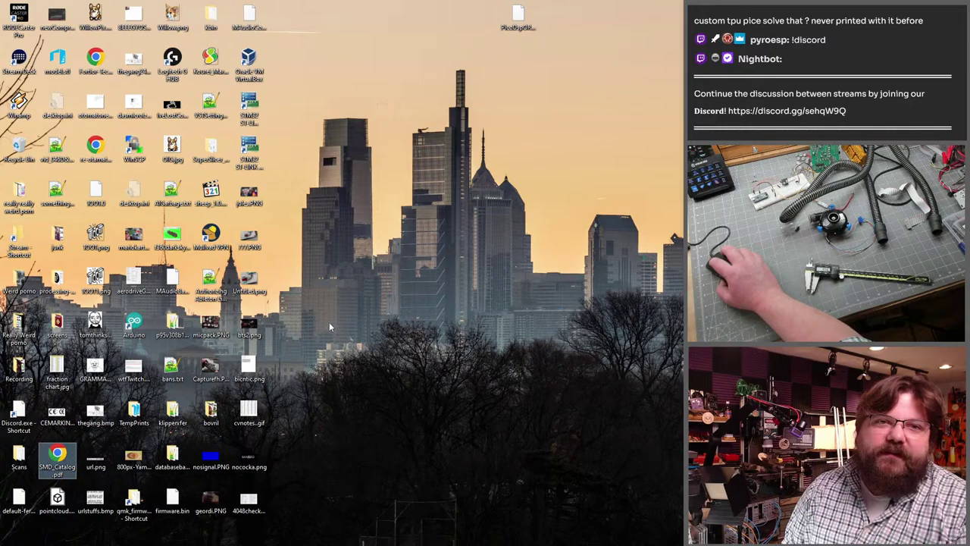
{"action": "key", "text": "s"}
{"action": "key", "text": "s"}
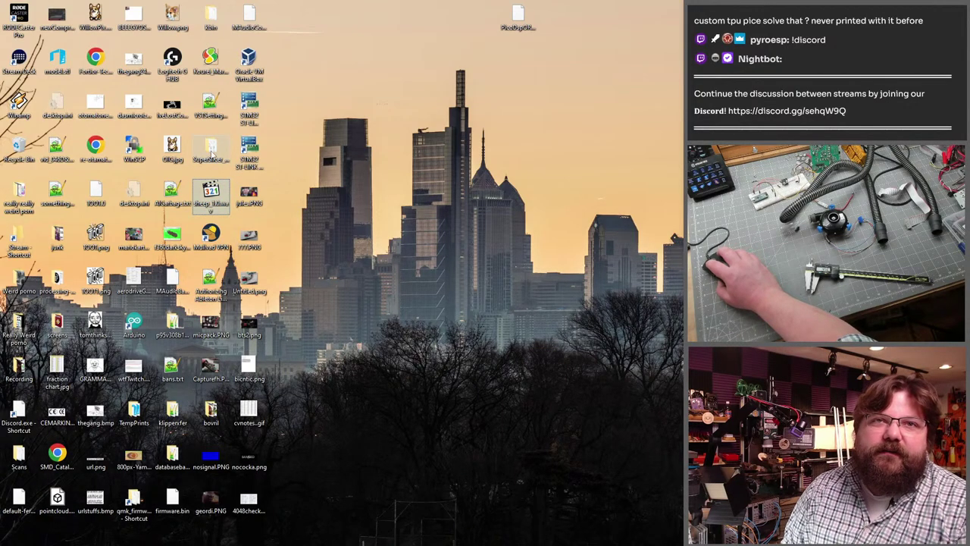
{"action": "left_click", "coordinate": [212, 155]}
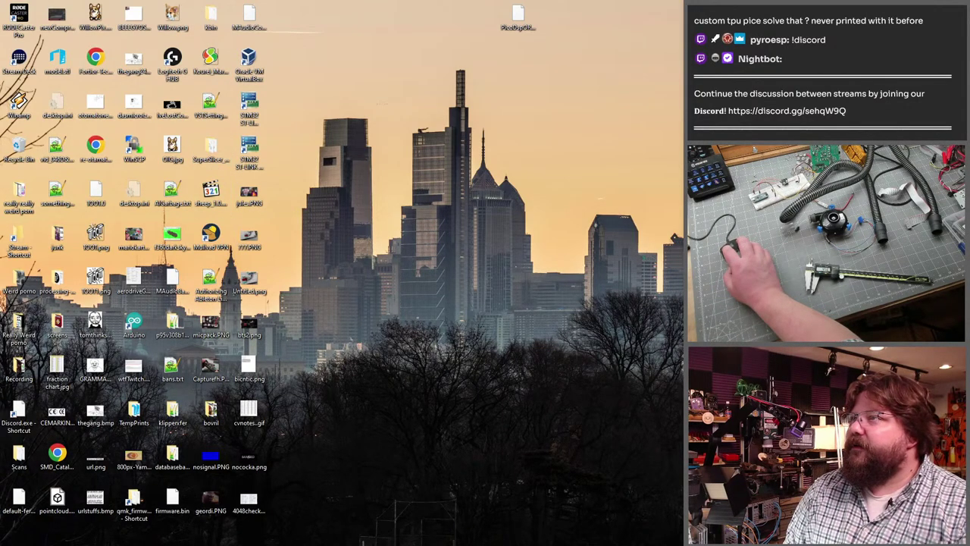
{"action": "key", "text": "Return"}
{"action": "left_click_drag", "start_coordinate": [190, 141], "coordinate": [329, 80]}
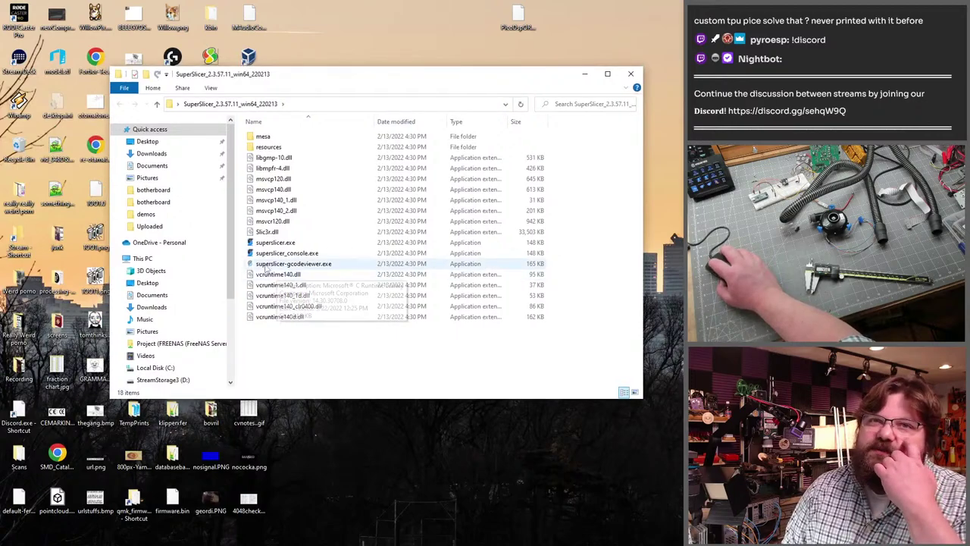
{"action": "double_click", "coordinate": [268, 242]}
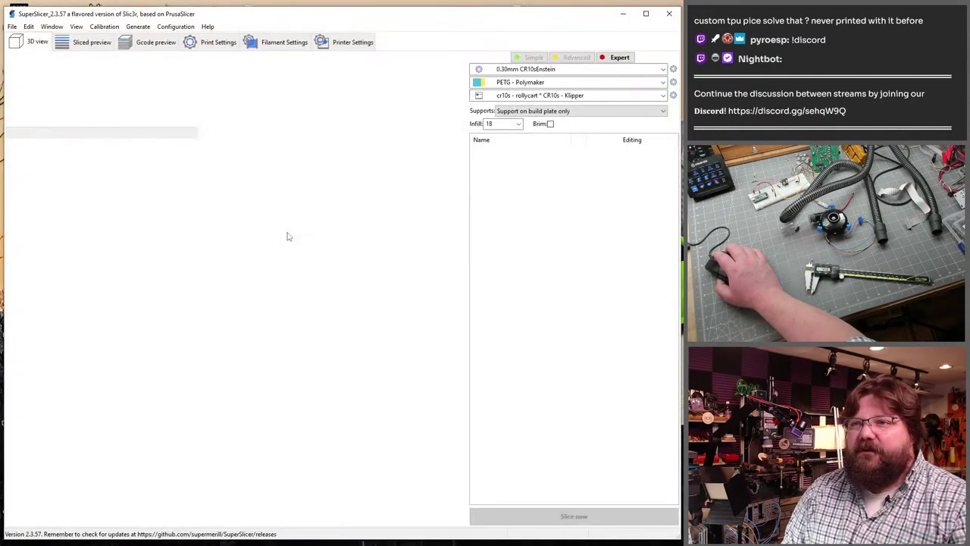
{"action": "scroll", "coordinate": [249, 336], "scroll_direction": "up", "scroll_amount": 5}
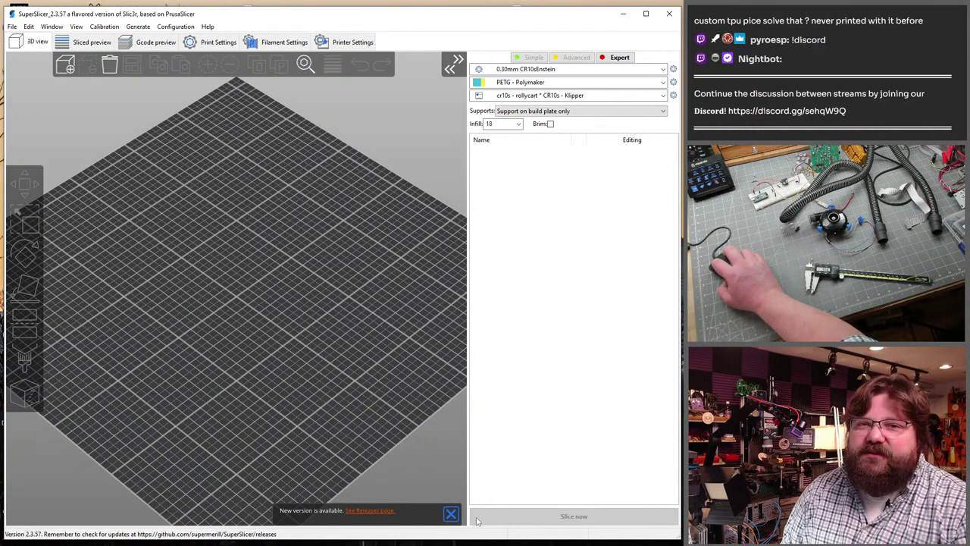
{"action": "left_click", "coordinate": [451, 515]}
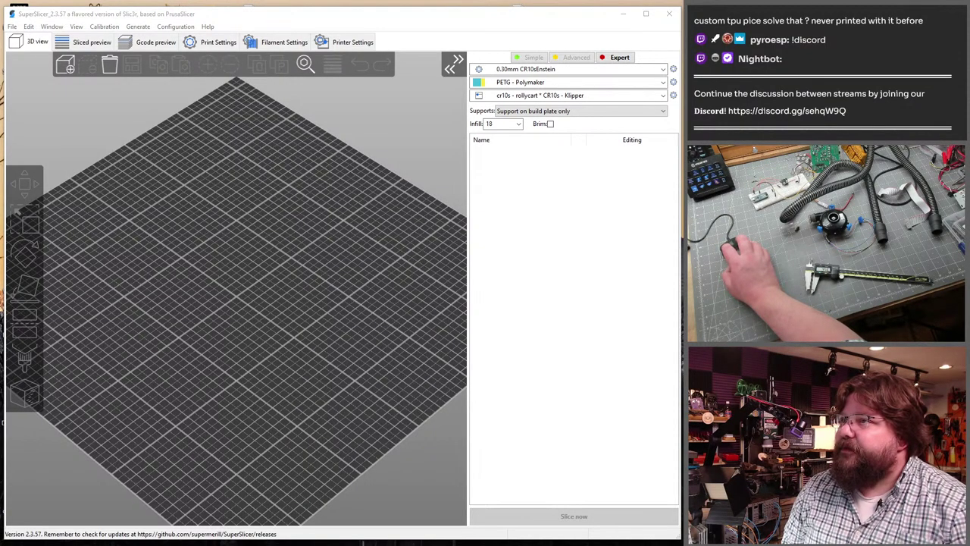
- Load fanbrekha.3mf from the desktop's TempPrints folder onto the print bed
{"action": "key", "text": "super+e"}
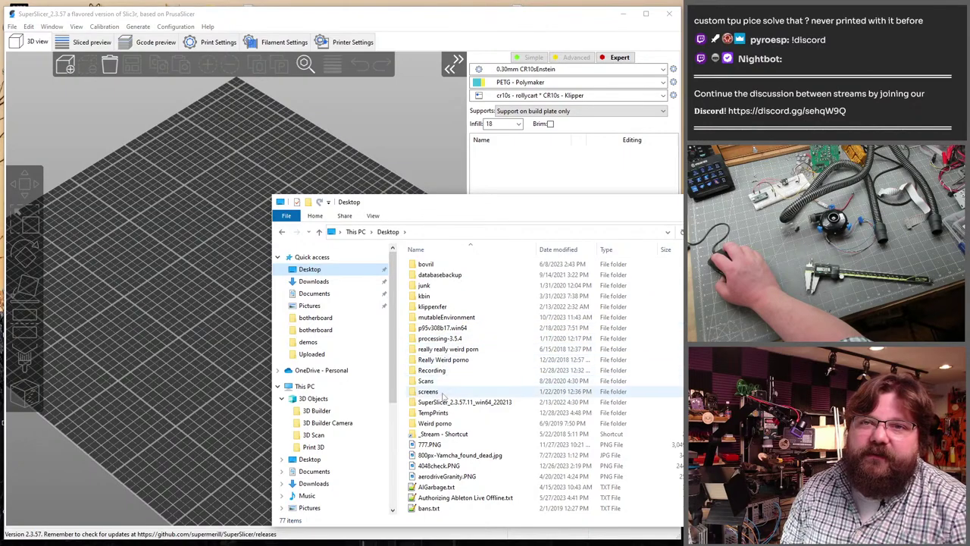
{"action": "double_click", "coordinate": [443, 412]}
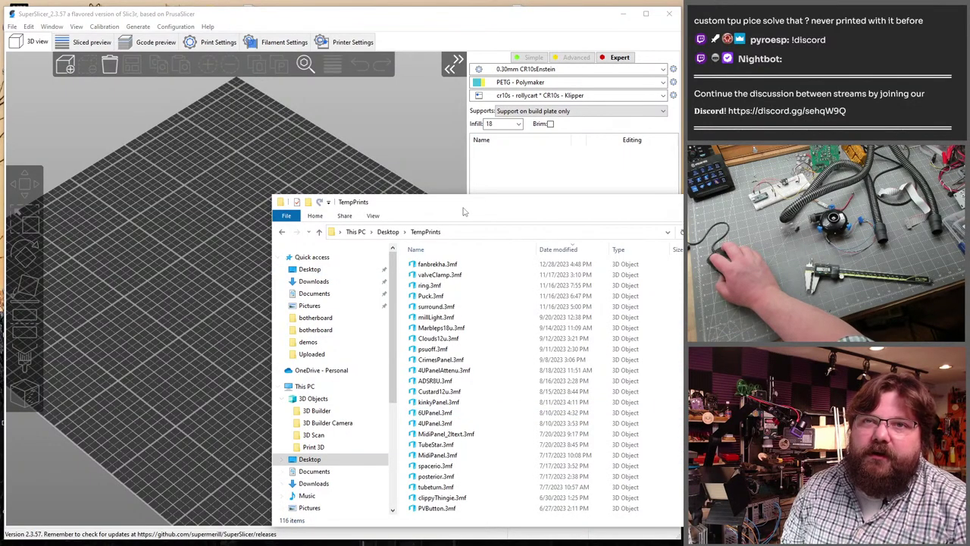
{"action": "left_click_drag", "start_coordinate": [458, 206], "coordinate": [0, 205]}
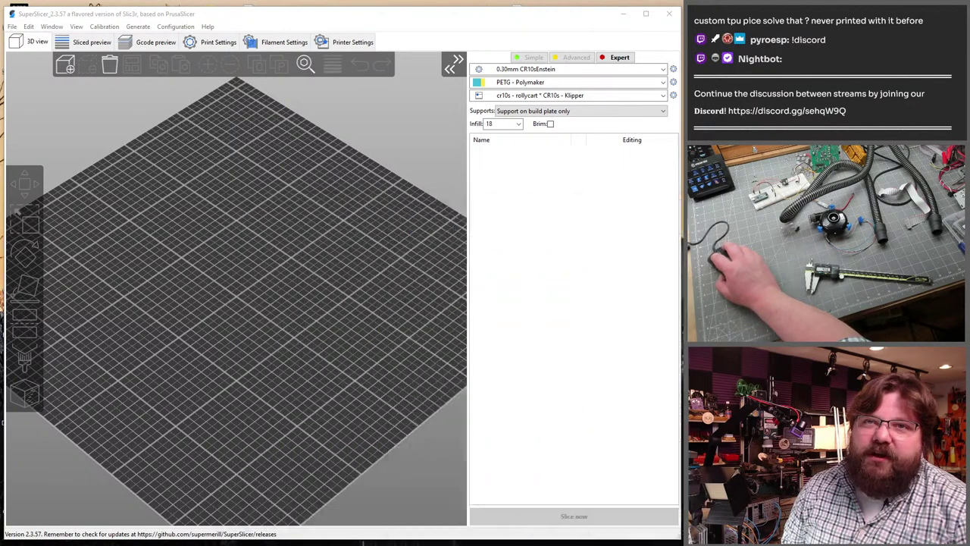
{"action": "left_click_drag", "start_coordinate": [0, 250], "coordinate": [296, 305]}
{"action": "left_click_drag", "start_coordinate": [312, 380], "coordinate": [259, 191]}
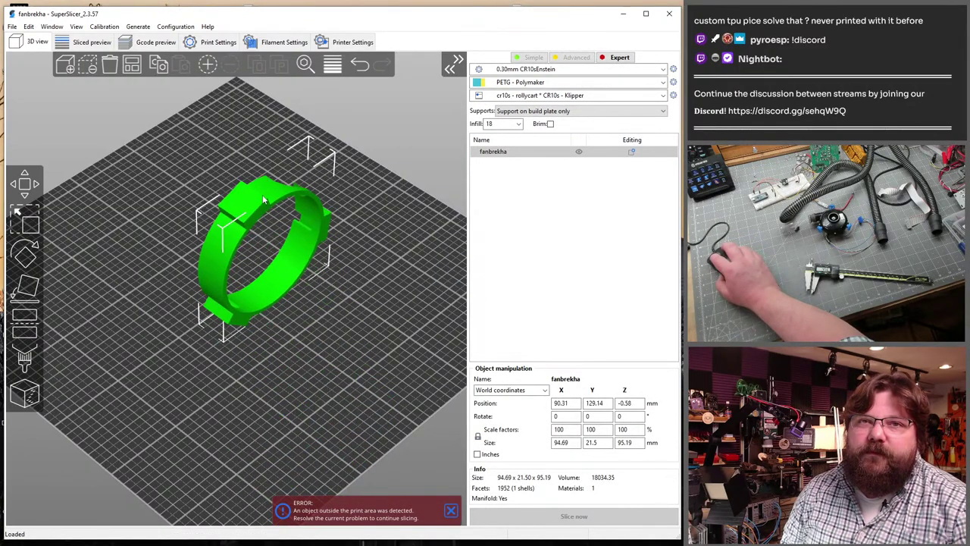
- Place the upright ring on its flat annular face so it lies on the bed with the bumpee pockets opening upward
{"action": "left_click", "coordinate": [24, 286]}
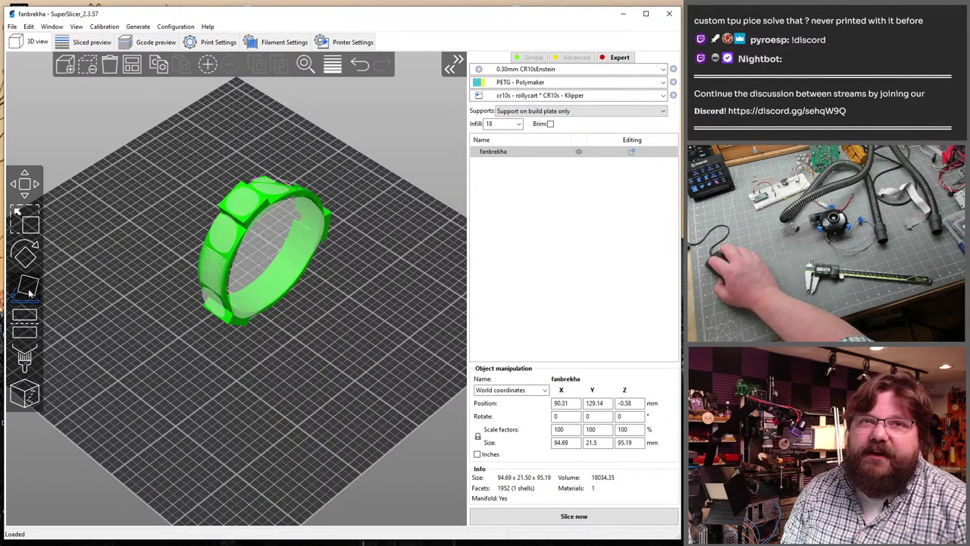
{"action": "left_click", "coordinate": [266, 212]}
{"action": "left_click", "coordinate": [266, 213]}
{"action": "left_click", "coordinate": [356, 286]}
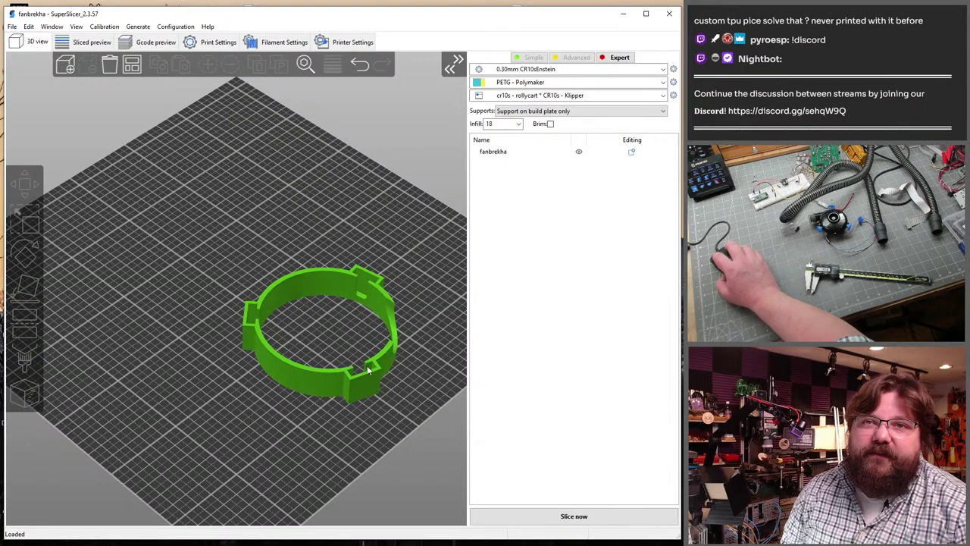
{"action": "left_click", "coordinate": [43, 239]}
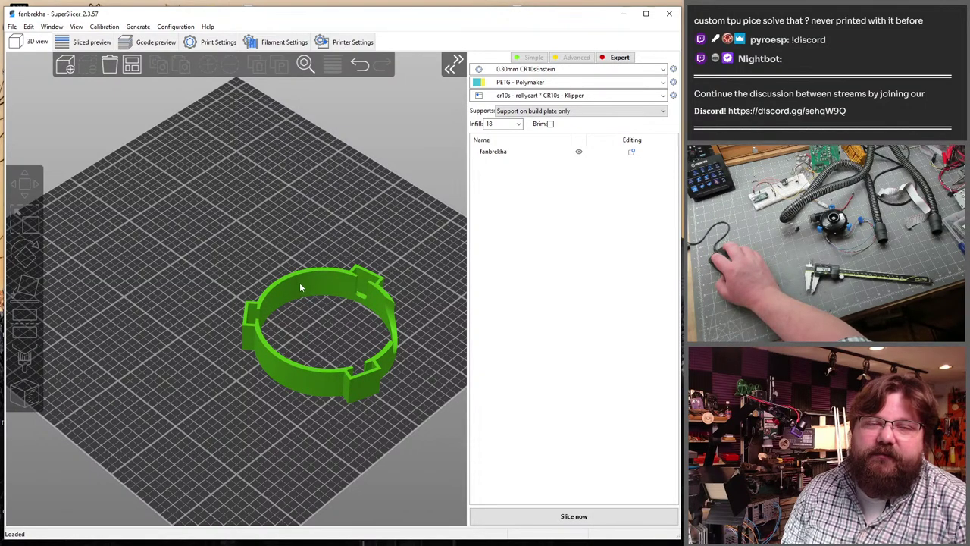
- Examine the ring's outlet cutout, bumpee pockets and underside on the print bed
{"action": "left_click_drag", "start_coordinate": [299, 282], "coordinate": [250, 295]}
{"action": "scroll", "coordinate": [250, 303], "scroll_direction": "down", "scroll_amount": 2}
{"action": "scroll", "coordinate": [243, 311], "scroll_direction": "up", "scroll_amount": 6}
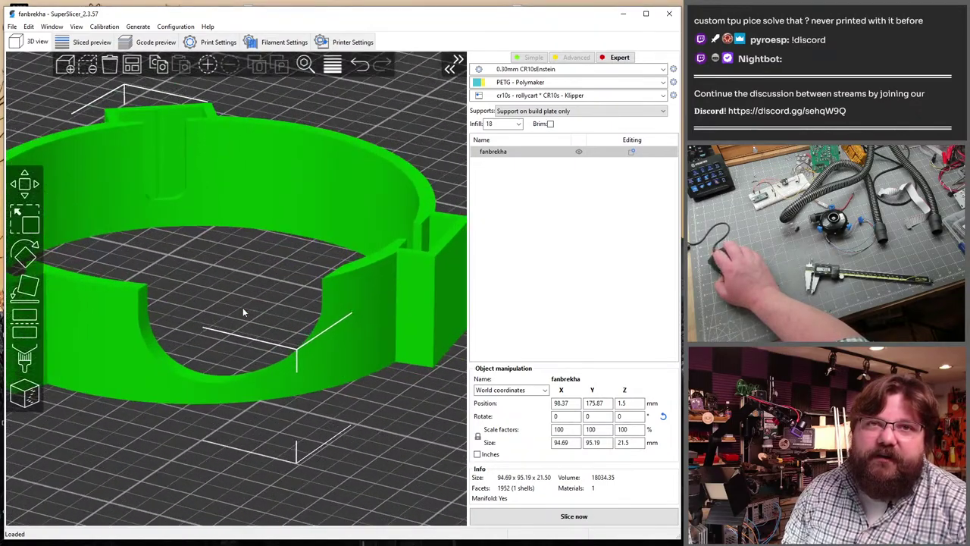
{"action": "scroll", "coordinate": [243, 312], "scroll_direction": "up", "scroll_amount": 2}
{"action": "scroll", "coordinate": [243, 312], "scroll_direction": "down", "scroll_amount": 3}
{"action": "scroll", "coordinate": [244, 310], "scroll_direction": "down", "scroll_amount": 1}
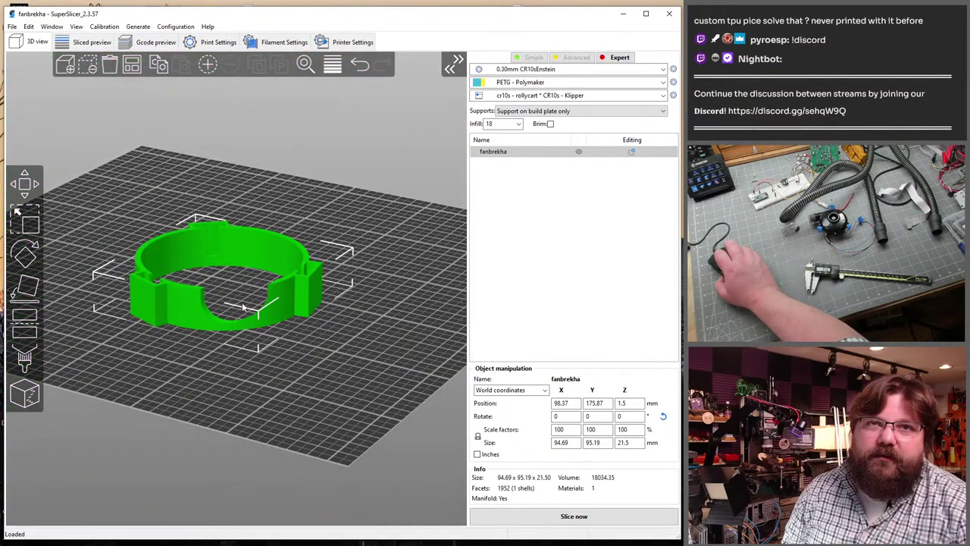
{"action": "left_click_drag", "start_coordinate": [278, 336], "coordinate": [238, 266]}
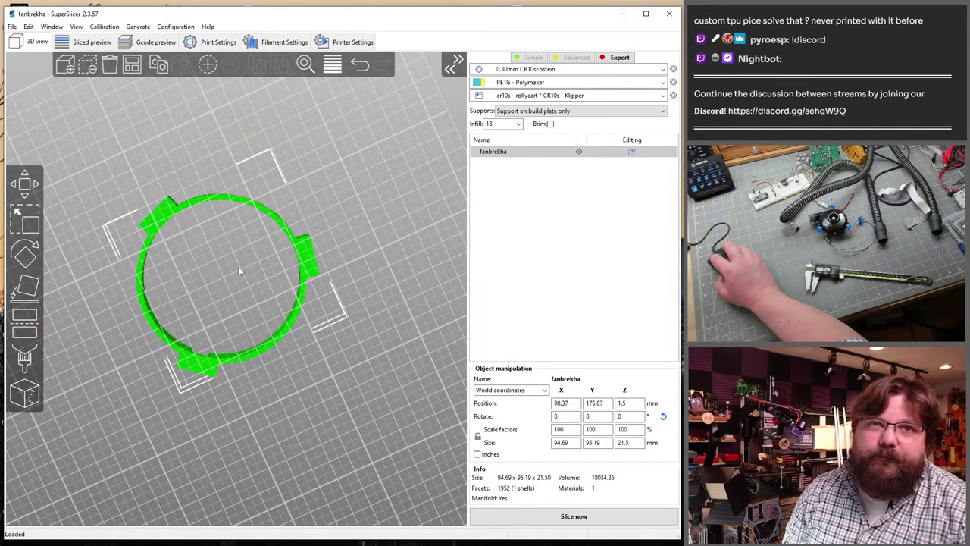
{"action": "left_click_drag", "start_coordinate": [238, 266], "coordinate": [270, 332]}
- Auto-arrange the ring on the print bed and slice it for a G-code preview
{"action": "key", "text": "a"}
{"action": "scroll", "coordinate": [238, 353], "scroll_direction": "up", "scroll_amount": 3}
{"action": "scroll", "coordinate": [266, 362], "scroll_direction": "down", "scroll_amount": 3}
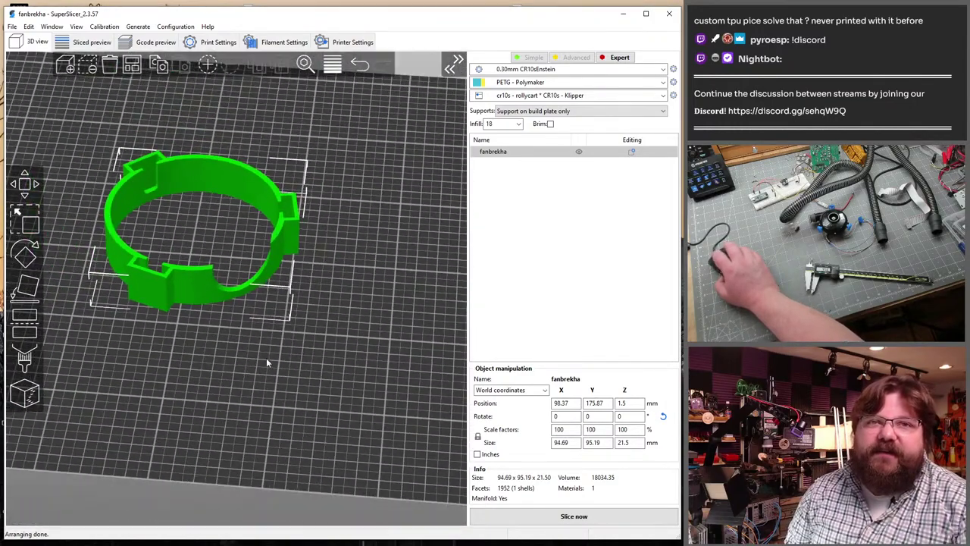
{"action": "left_click_drag", "start_coordinate": [265, 392], "coordinate": [266, 394]}
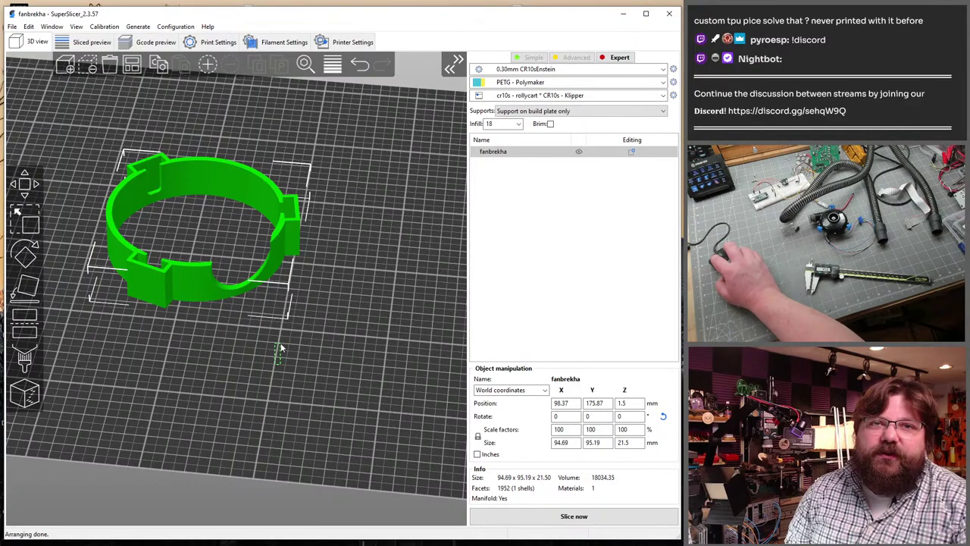
{"action": "left_click", "coordinate": [280, 349]}
{"action": "key", "text": "1"}
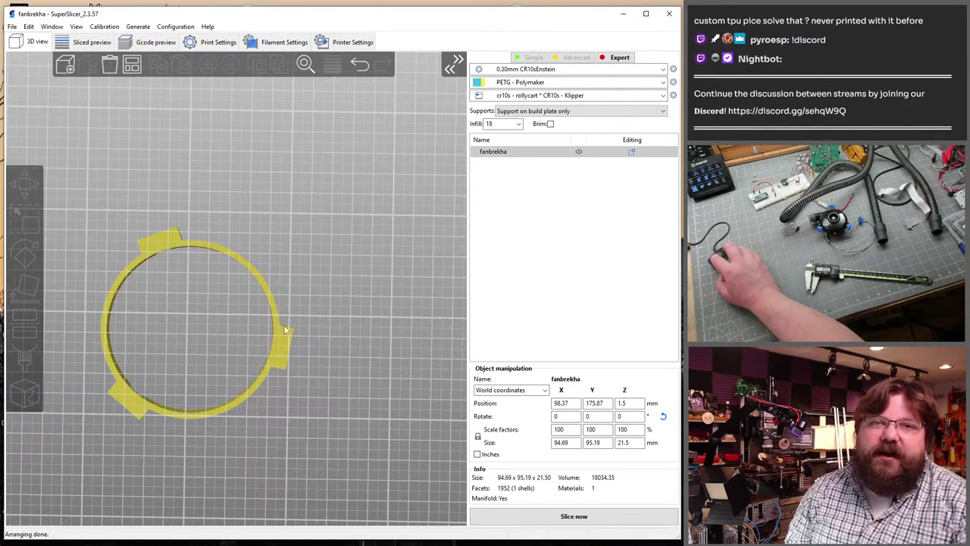
{"action": "left_click_drag", "start_coordinate": [234, 254], "coordinate": [332, 389]}
{"action": "scroll", "coordinate": [277, 383], "scroll_direction": "up", "scroll_amount": 3}
{"action": "scroll", "coordinate": [279, 383], "scroll_direction": "down", "scroll_amount": 6}
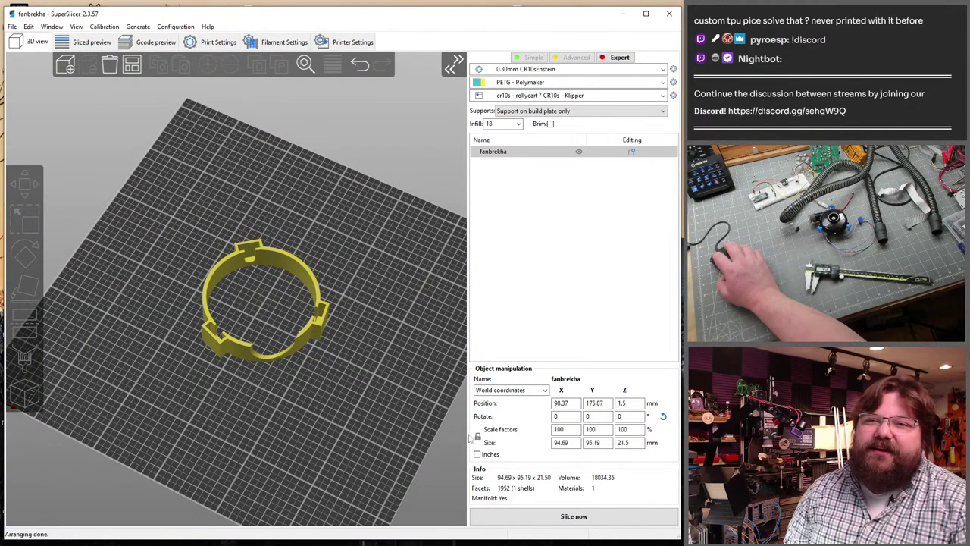
{"action": "left_click", "coordinate": [567, 518]}
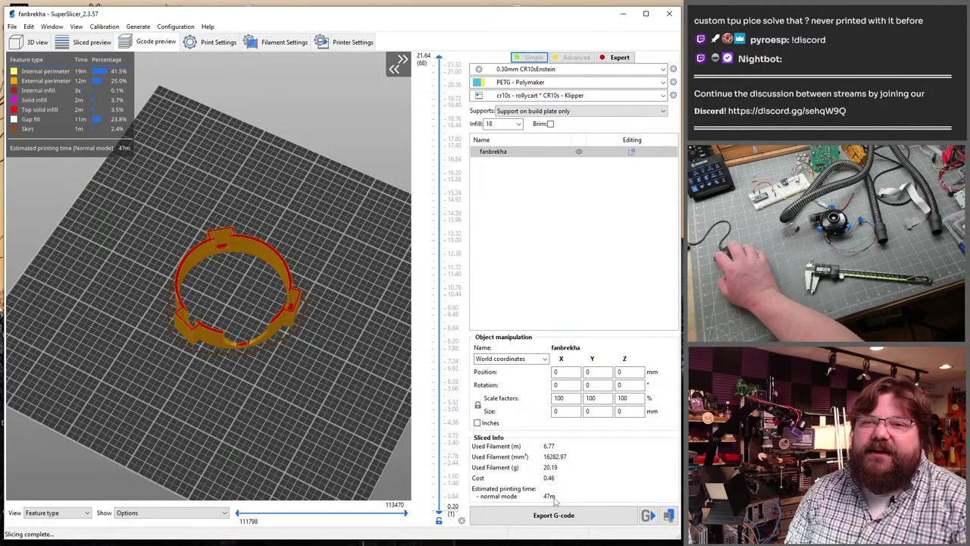
{"action": "left_click_drag", "start_coordinate": [271, 392], "coordinate": [271, 369]}
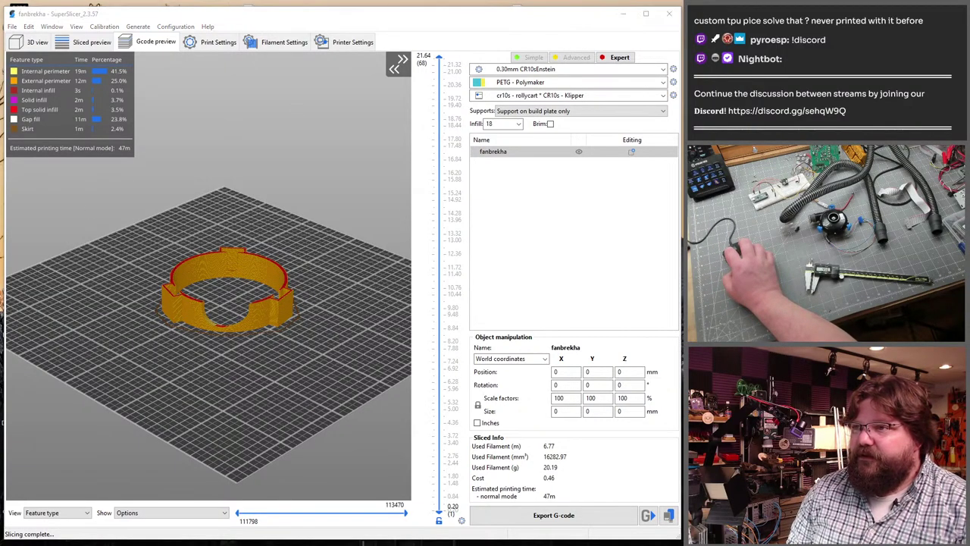
- Switch to the Chrome browser and open the OctoPrint page at octopi.local in a new tab
{"action": "key", "text": "alt+Tab"}
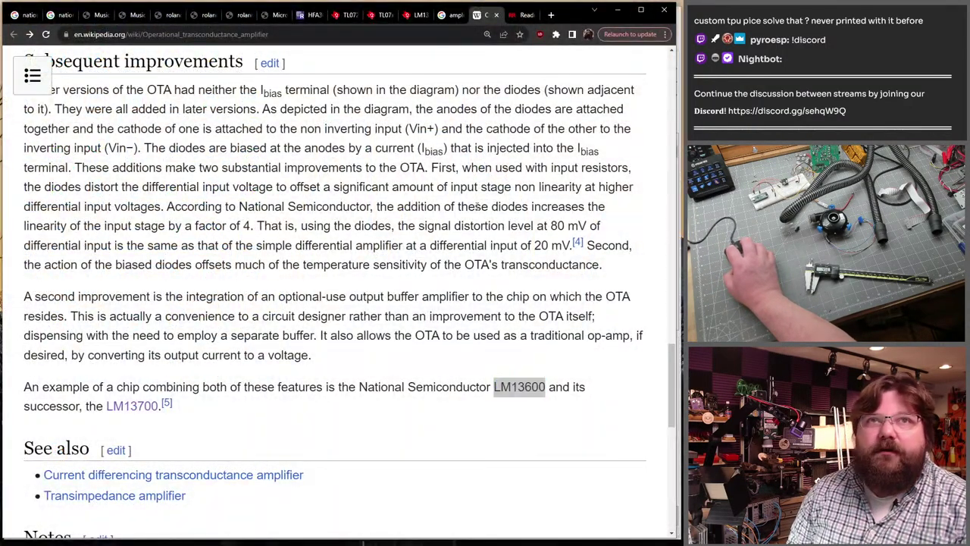
{"action": "left_click", "coordinate": [551, 15]}
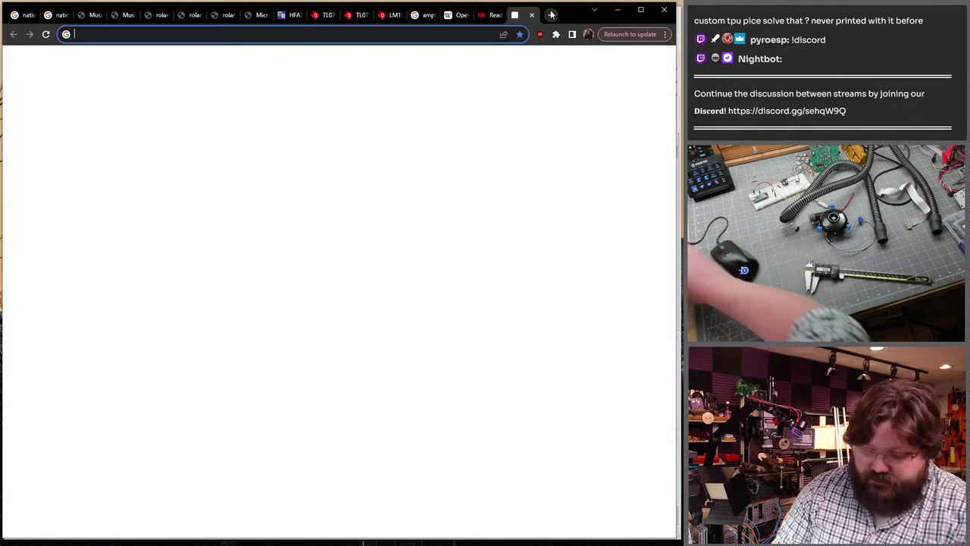
{"action": "type", "text": "o"}
{"action": "key", "text": "BackSpace"}
{"action": "type", "text": "octopi.local"}
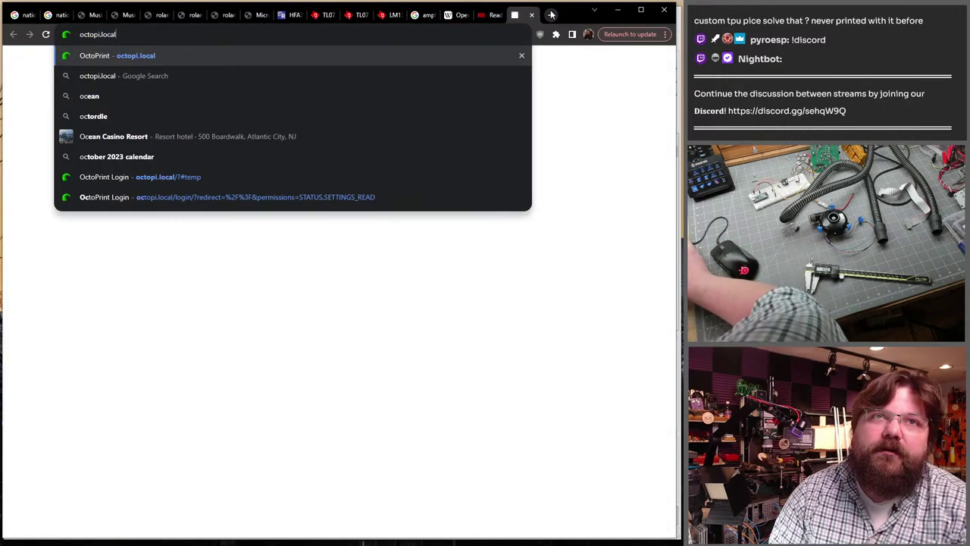
{"action": "key", "text": "Return"}
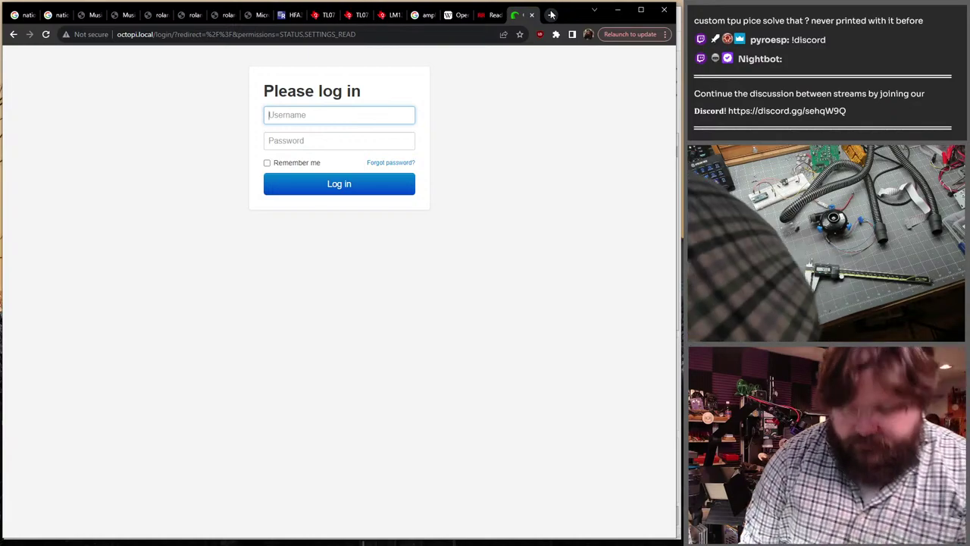
- Log in to OctoPrint with the account username and password
{"action": "type", "text": "oh_bother"}
{"action": "key", "text": "Tab"}
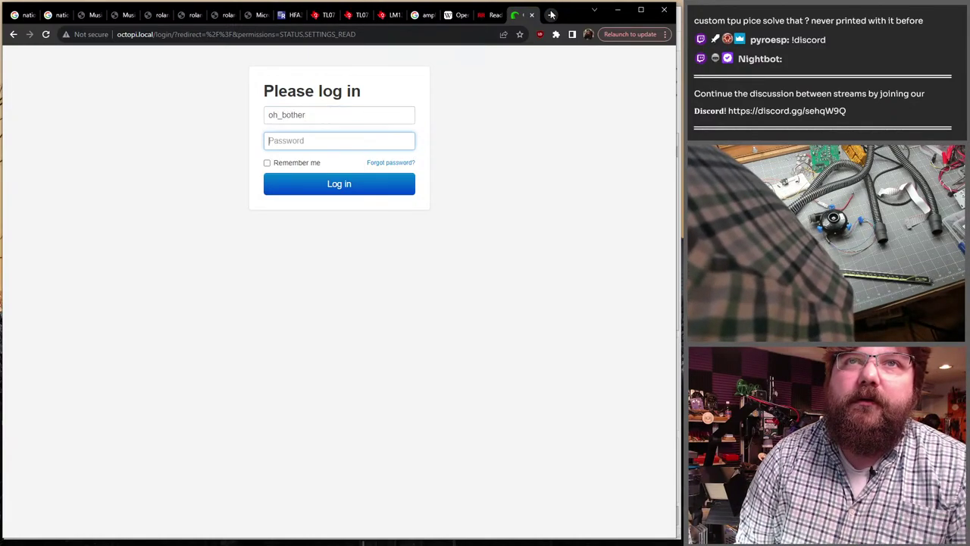
{"action": "type", "text": "********"}
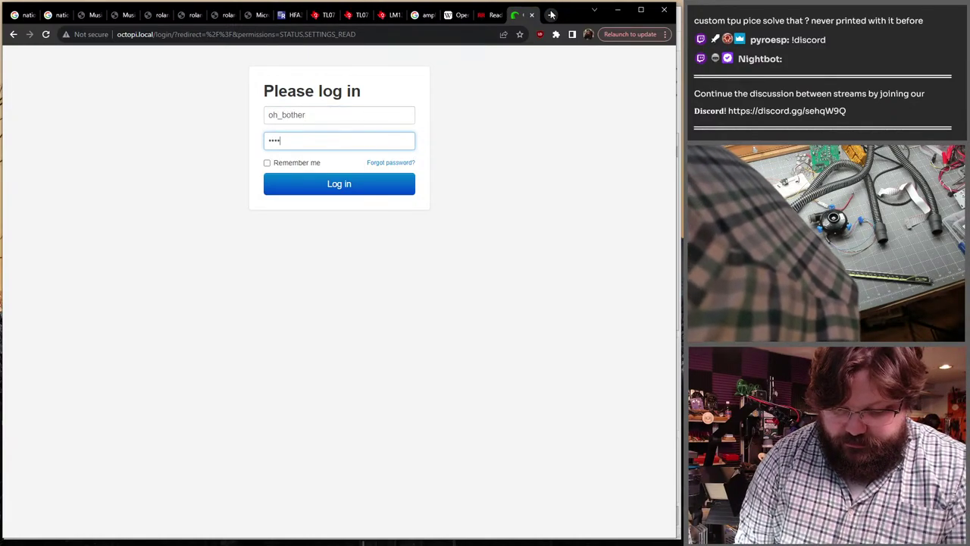
{"action": "key", "text": "Return"}
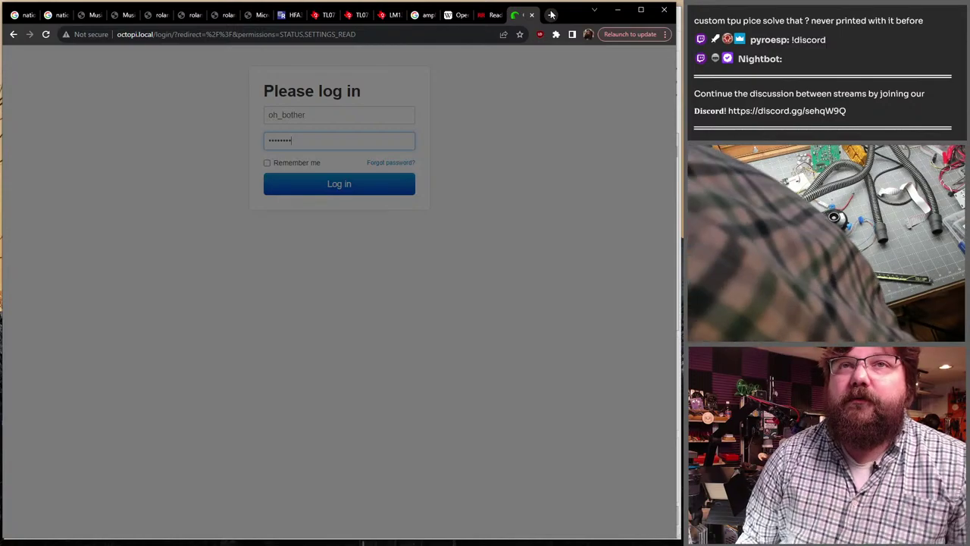